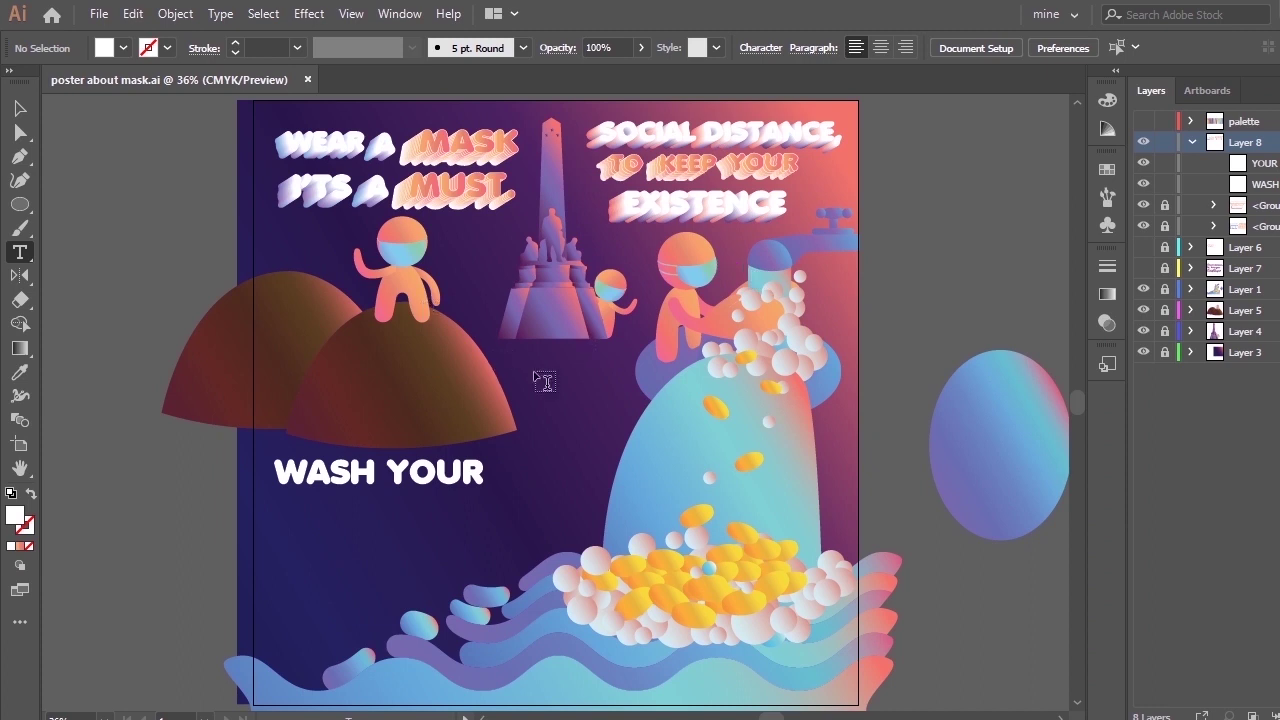
Add the word MUST as new text and place it beside the existing MUST lettering, over the monument.
{"action": "left_click", "coordinate": [536, 372]}
{"action": "type", "text": "MUS"}
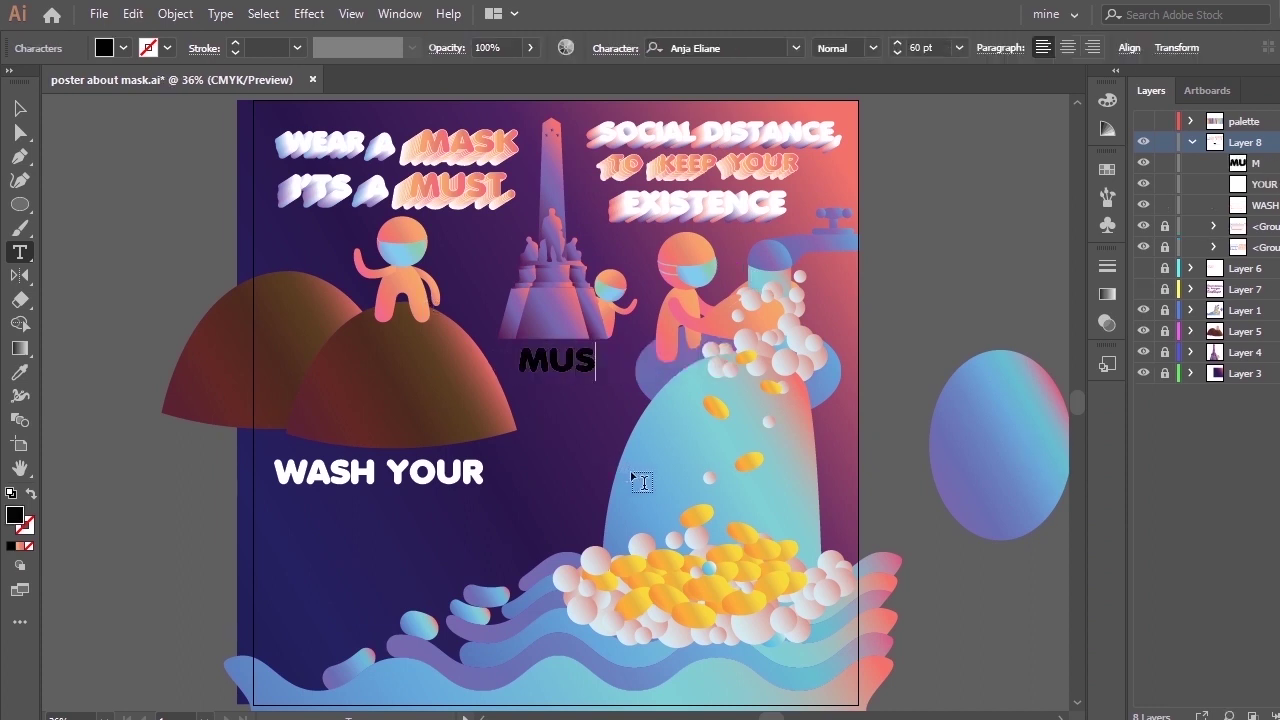
{"action": "type", "text": "T"}
{"action": "key", "text": "BackSpace"}
{"action": "key", "text": "Escape"}
{"action": "left_click_drag", "start_coordinate": [605, 365], "coordinate": [596, 210]}
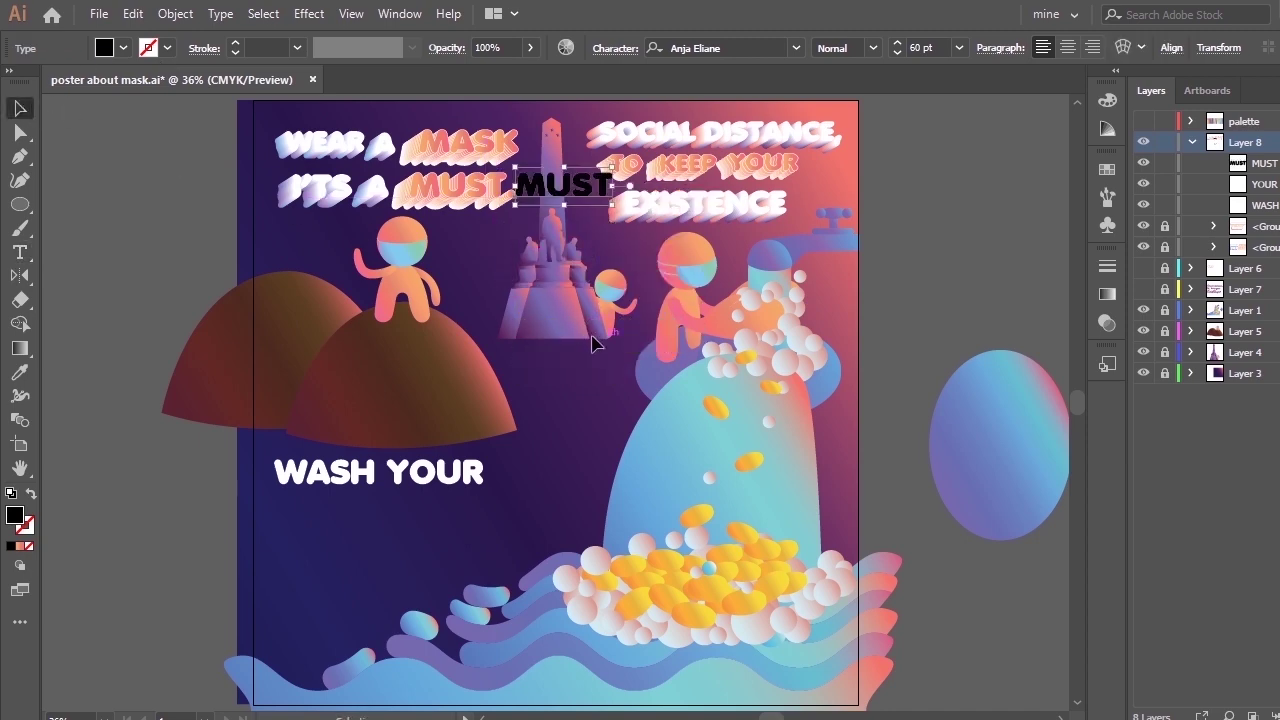
Duplicate the black MUST text directly below the original.
{"action": "key", "text": "ctrl+plus"}
{"action": "key", "text": "ctrl+plus"}
{"action": "key", "text": "ctrl+plus"}
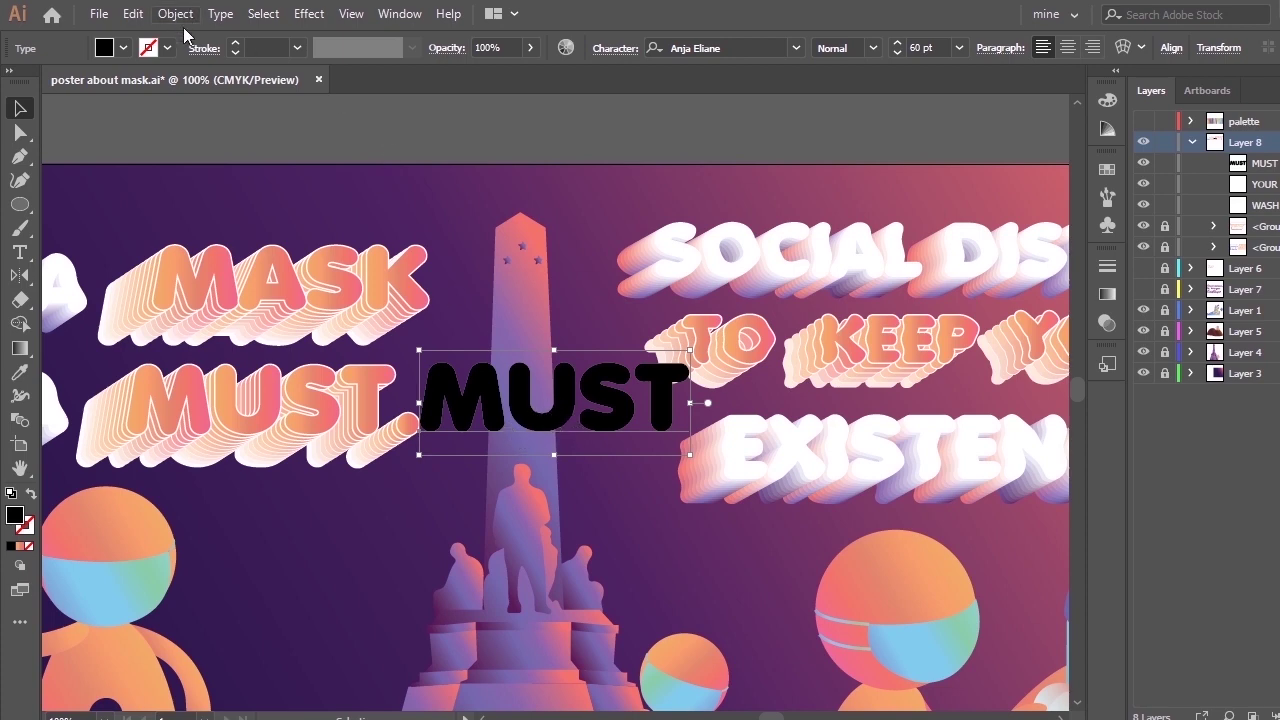
{"action": "left_click_drag", "start_coordinate": [555, 430], "coordinate": [560, 522]}
{"action": "key", "text": "ctrl+z"}
{"action": "left_click_drag", "start_coordinate": [560, 452], "coordinate": [560, 506]}
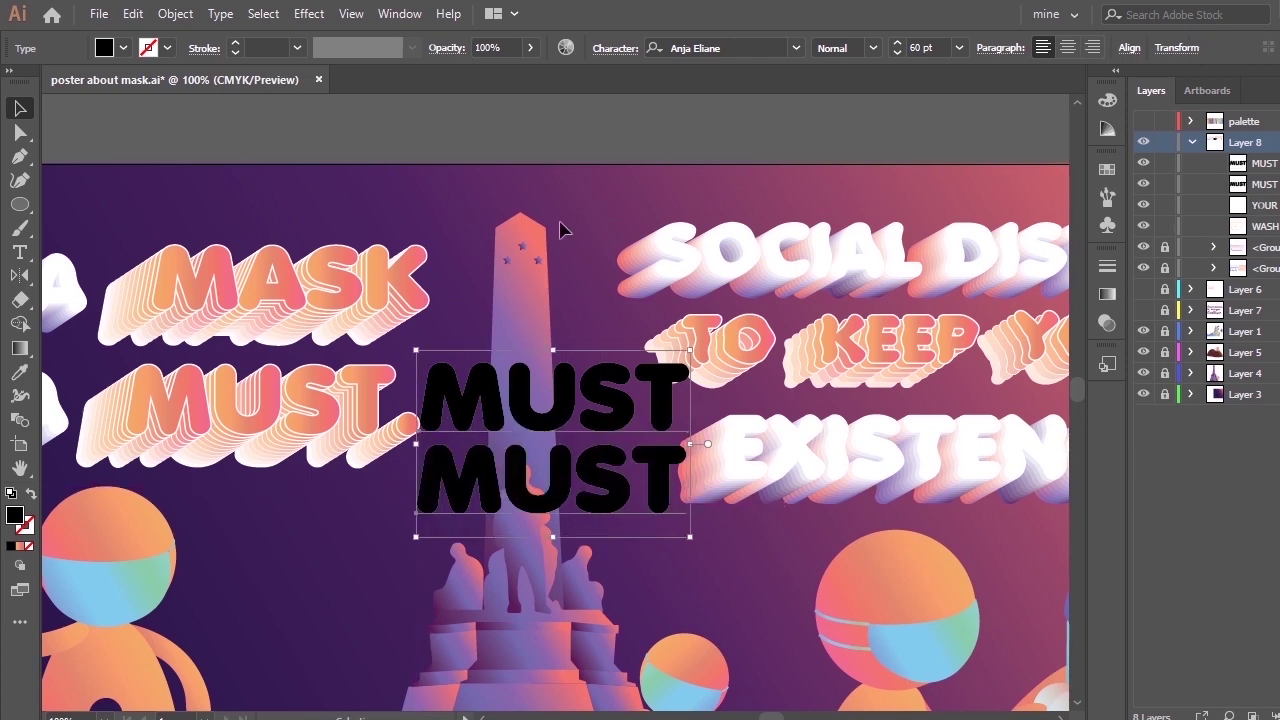
Convert both black MUST texts to outlines and make a blend between them.
{"action": "left_click", "coordinate": [175, 13]}
{"action": "right_click", "coordinate": [577, 367]}
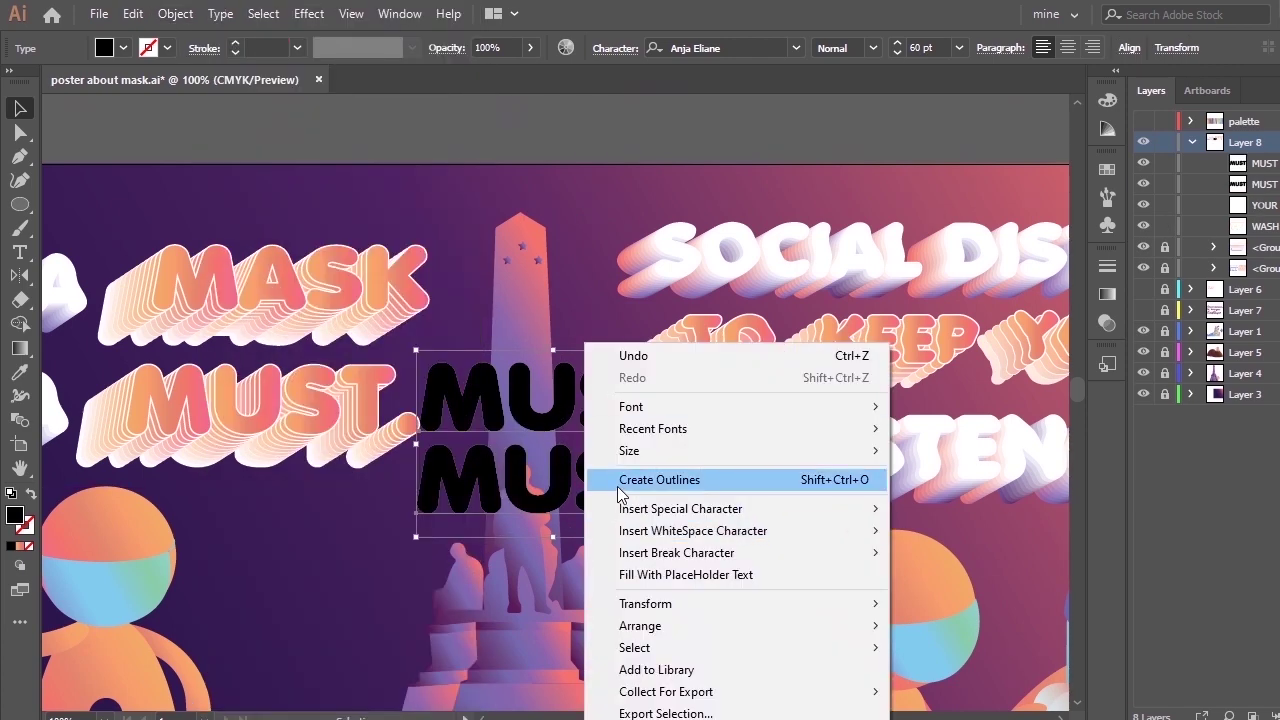
{"action": "left_click", "coordinate": [623, 476]}
{"action": "left_click", "coordinate": [220, 13]}
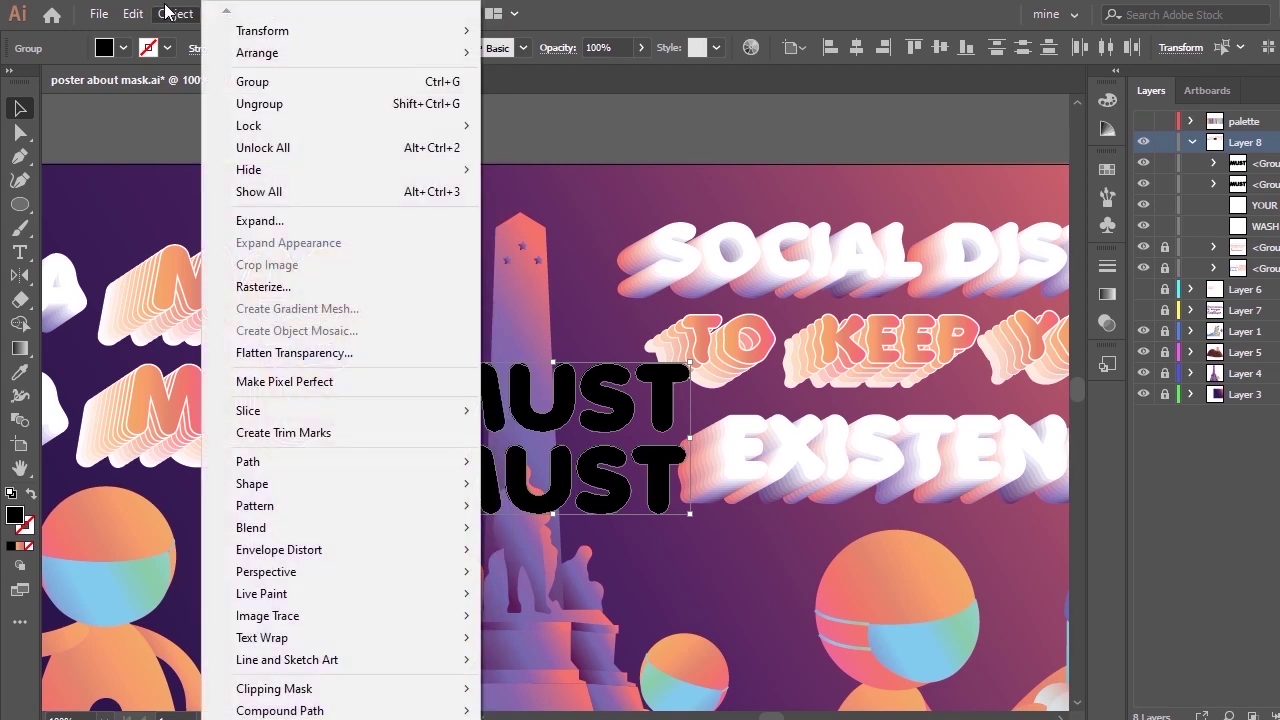
{"action": "mouse_move", "coordinate": [352, 528]}
{"action": "left_click", "coordinate": [553, 532]}
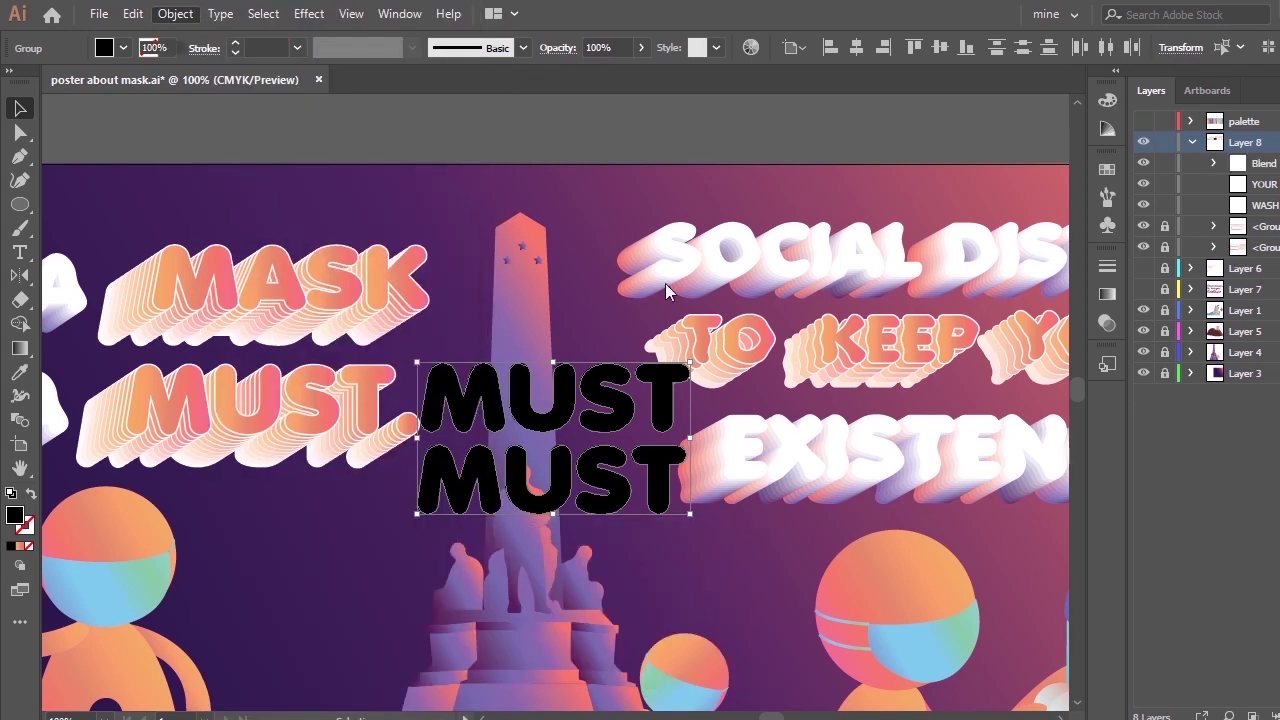
Set the MUST blend's spacing to Specified Steps with the preview enabled.
{"action": "left_click", "coordinate": [175, 13]}
{"action": "mouse_move", "coordinate": [405, 528]}
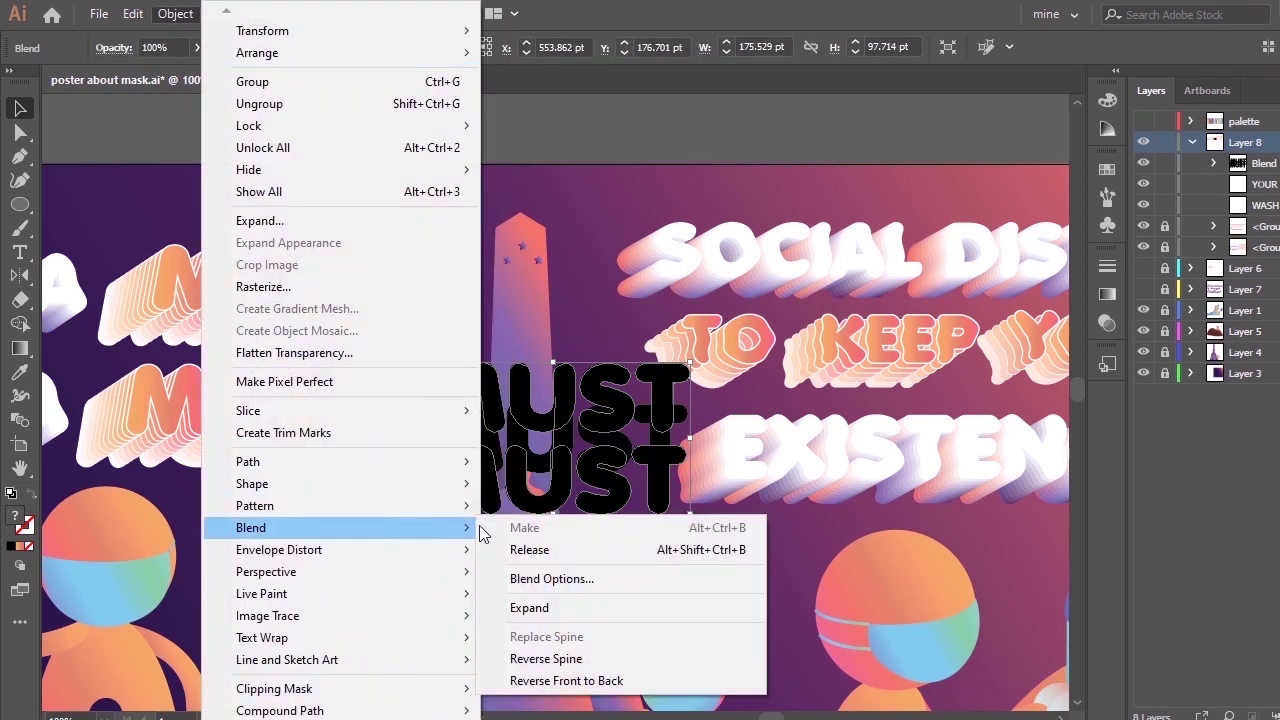
{"action": "left_click", "coordinate": [556, 503]}
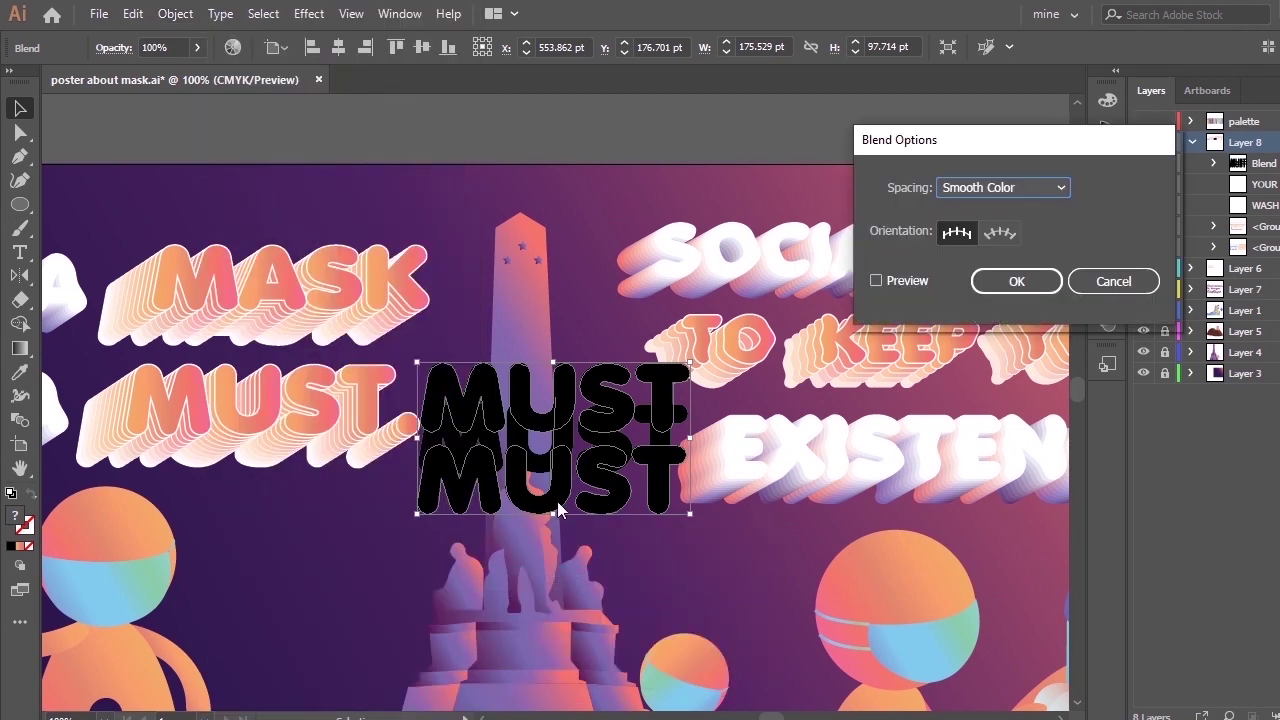
{"action": "left_click", "coordinate": [1055, 188]}
{"action": "left_click", "coordinate": [1048, 233]}
{"action": "left_click", "coordinate": [893, 280]}
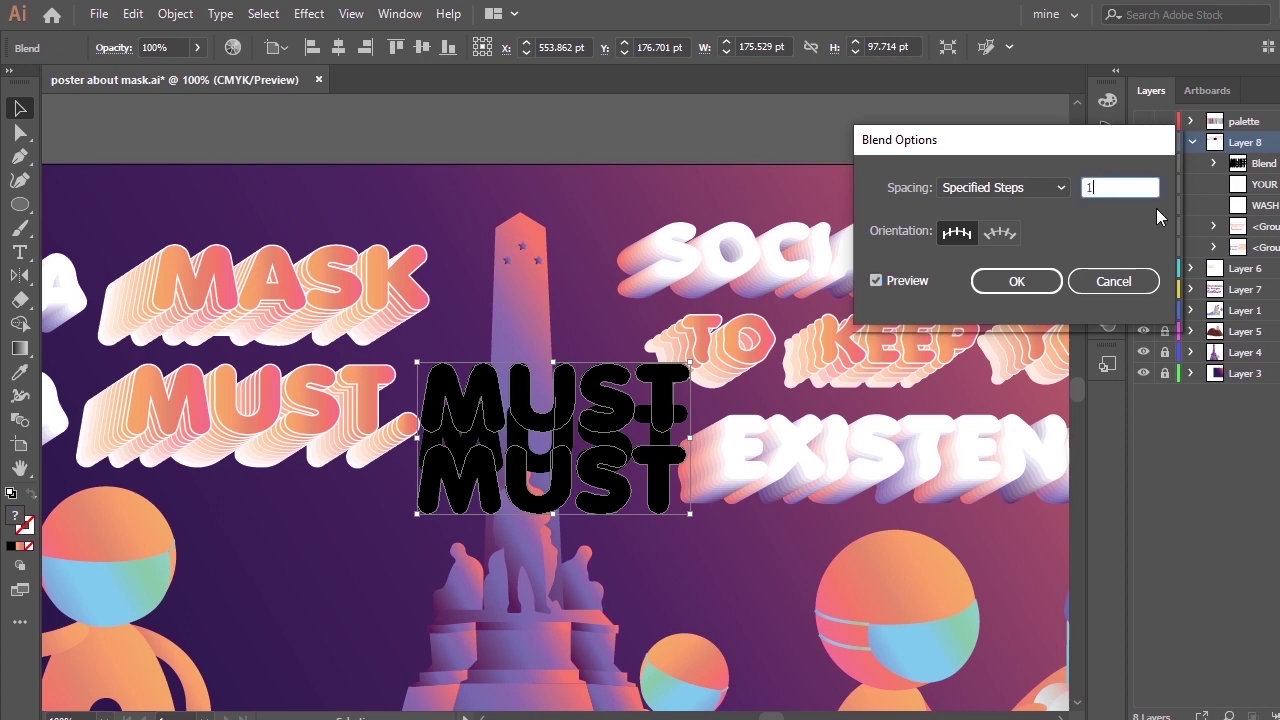
{"action": "left_click", "coordinate": [995, 285]}
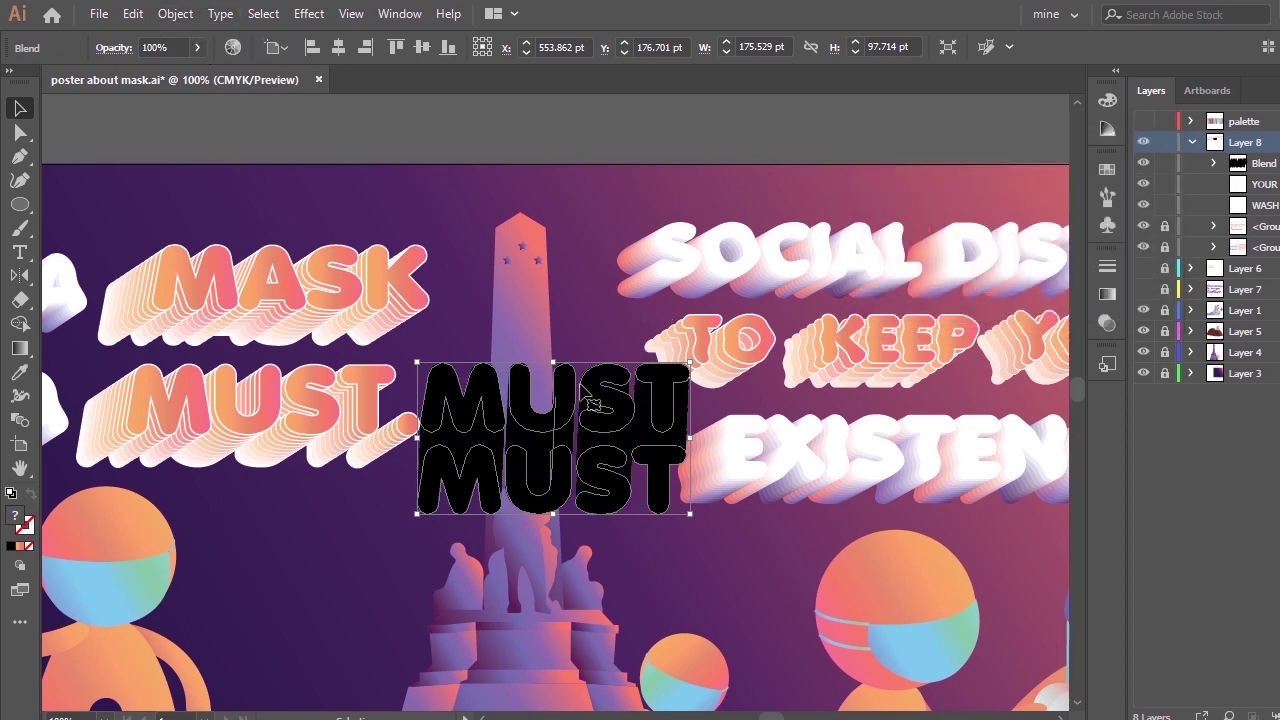
Try to duplicate the spine path of the existing orange MUST lettering into the new black MUST blend.
{"action": "left_click", "coordinate": [1214, 247]}
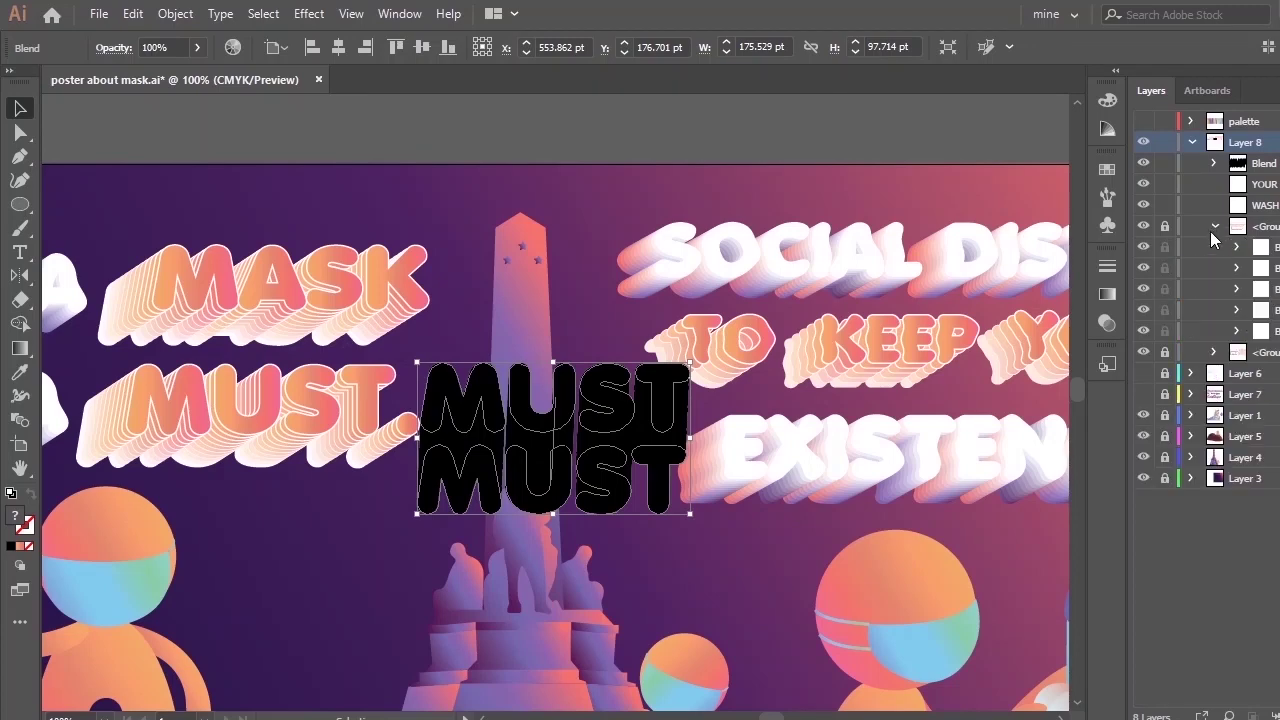
{"action": "left_click", "coordinate": [1237, 268]}
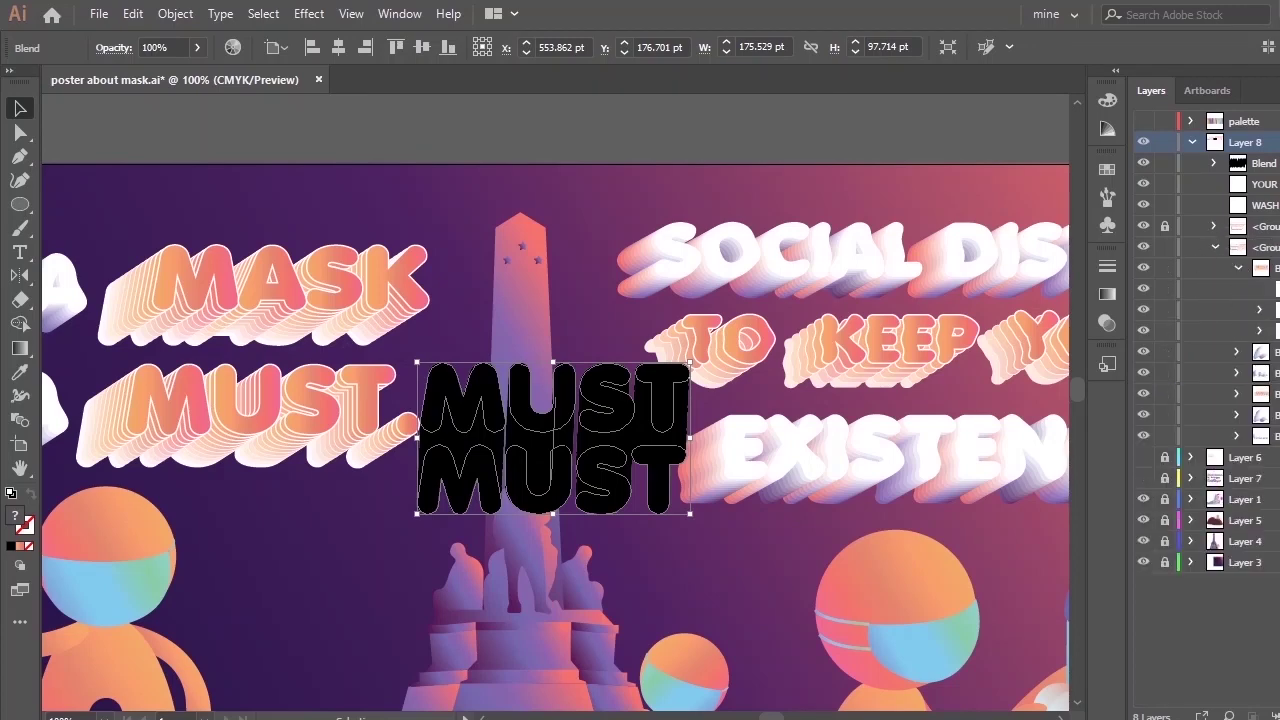
{"action": "left_click", "coordinate": [1256, 289]}
{"action": "left_click", "coordinate": [1278, 91]}
{"action": "left_click", "coordinate": [1190, 140]}
{"action": "left_click_drag", "start_coordinate": [1256, 289], "coordinate": [1252, 163]}
{"action": "left_click", "coordinate": [1215, 248]}
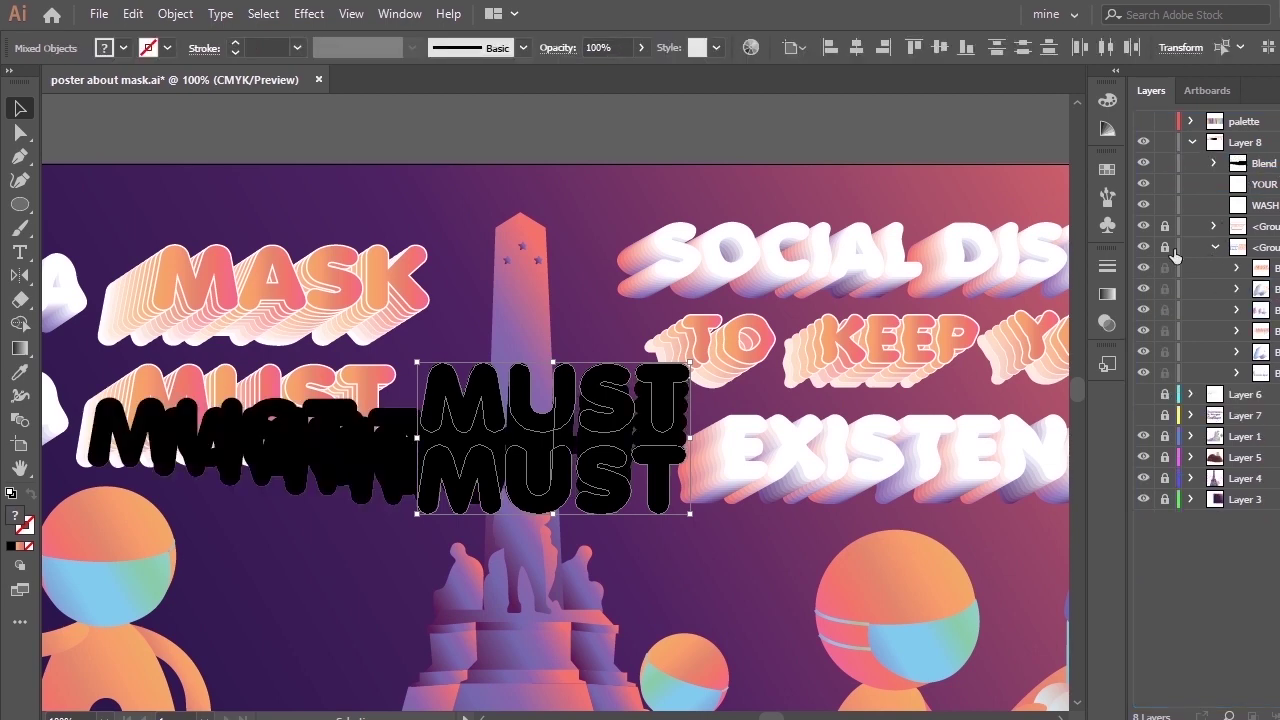
Delete both spine paths inside the black MUST blend and unlock the group holding the existing mask slogan.
{"action": "left_click", "coordinate": [1214, 163]}
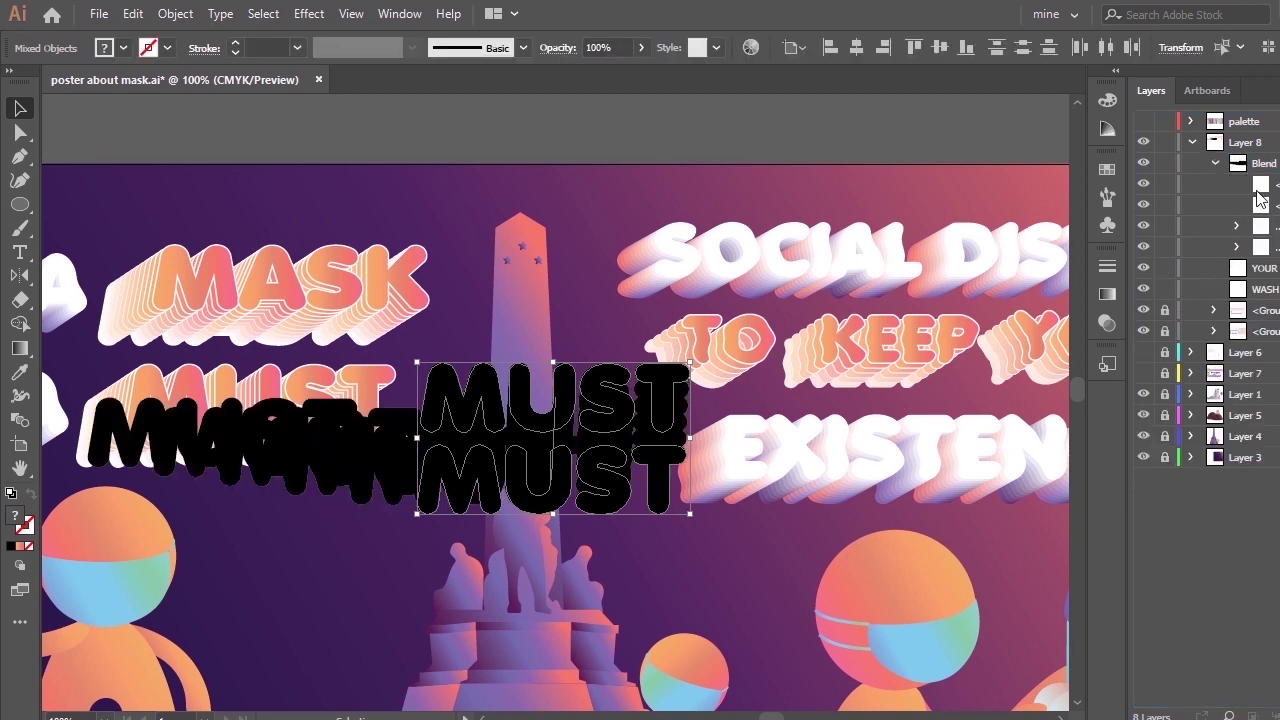
{"action": "left_click", "coordinate": [1276, 204]}
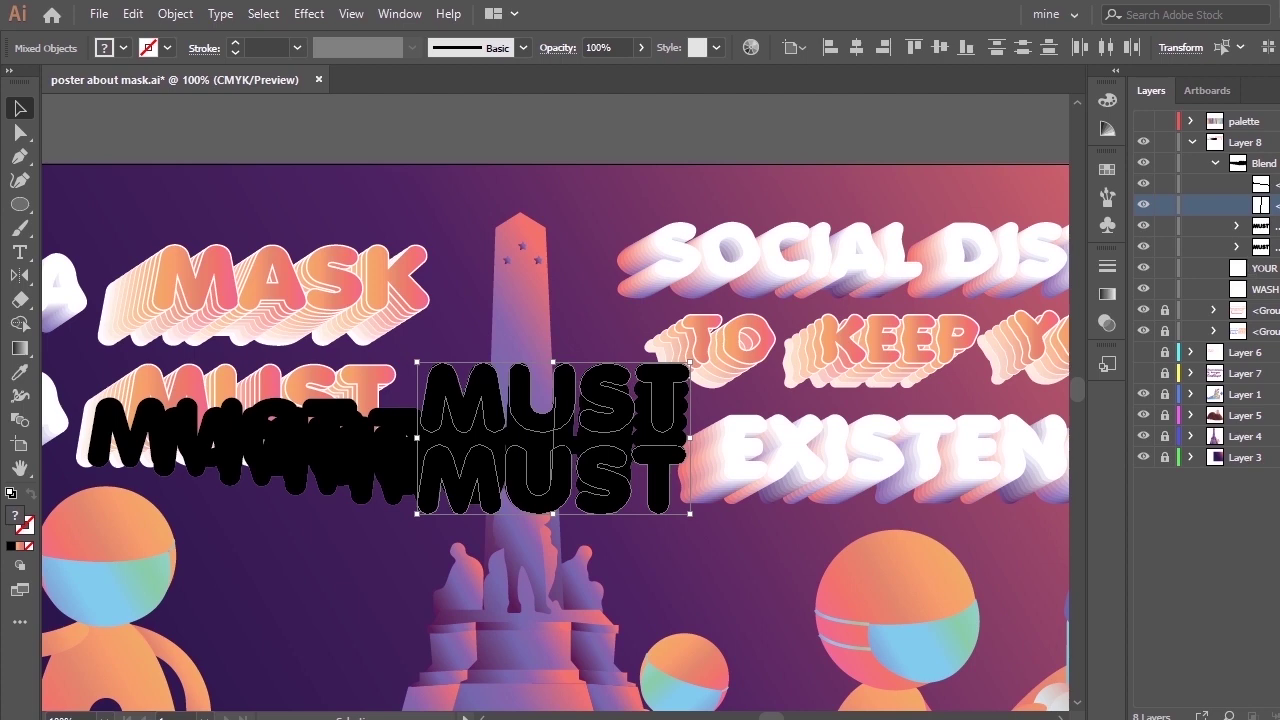
{"action": "left_click", "coordinate": [1165, 331]}
{"action": "left_click", "coordinate": [1214, 331]}
{"action": "left_click", "coordinate": [1277, 205]}
{"action": "key", "text": "Delete"}
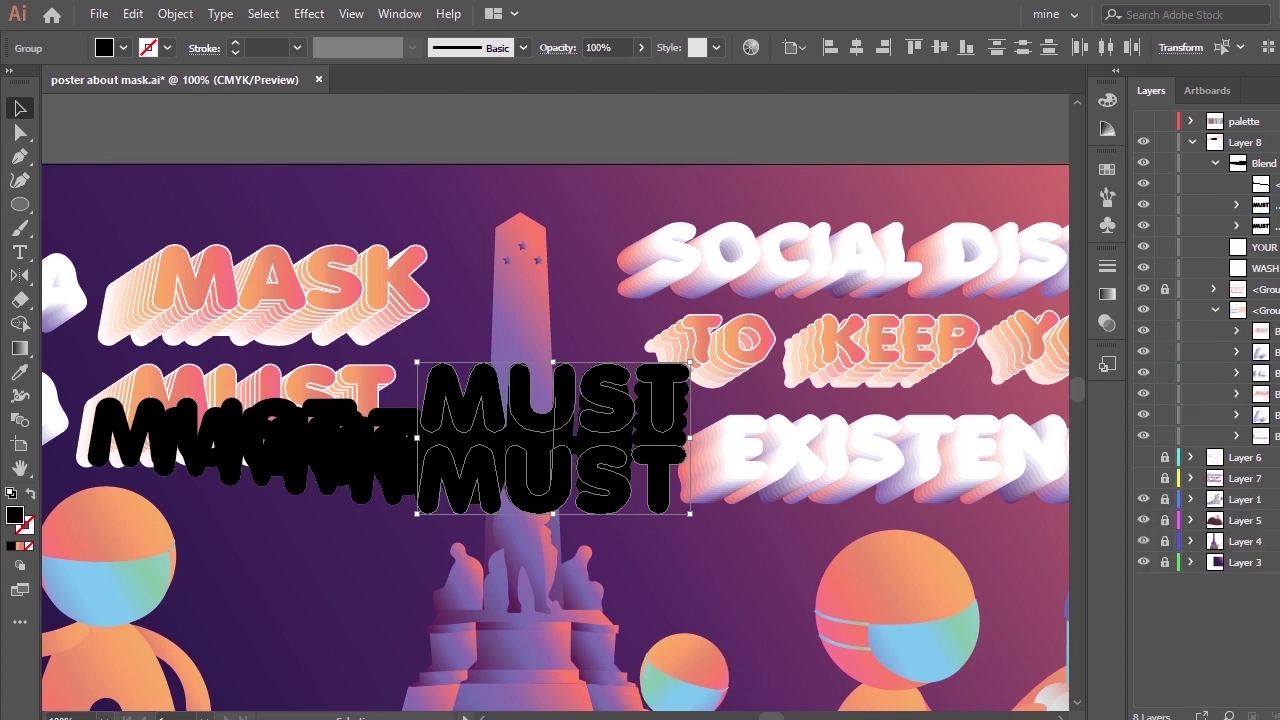
{"action": "left_click", "coordinate": [1277, 184]}
{"action": "key", "text": "Delete"}
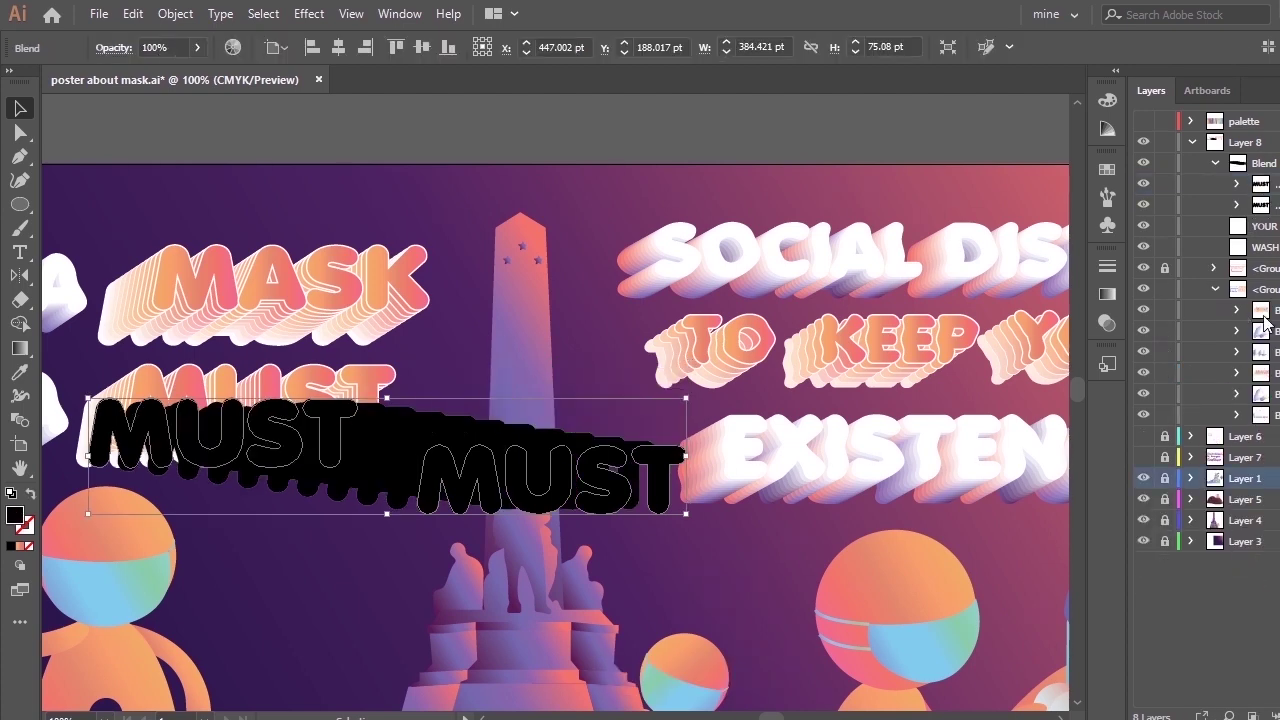
Try moving a duplicate of the existing MUST spine path into the black blend, above its two lettering groups.
{"action": "left_click", "coordinate": [1237, 310]}
{"action": "left_click", "coordinate": [1277, 331]}
{"action": "left_click", "coordinate": [1279, 91]}
{"action": "left_click", "coordinate": [1222, 140]}
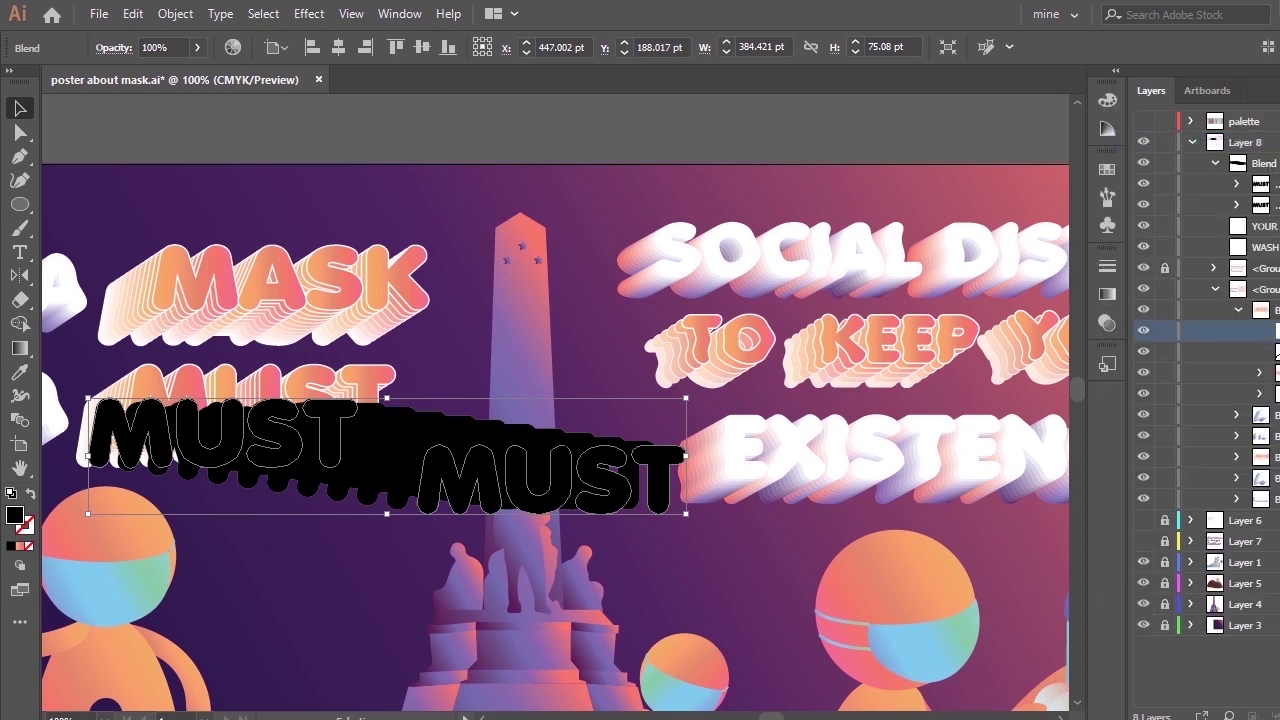
{"action": "left_click_drag", "start_coordinate": [1277, 331], "coordinate": [1277, 173]}
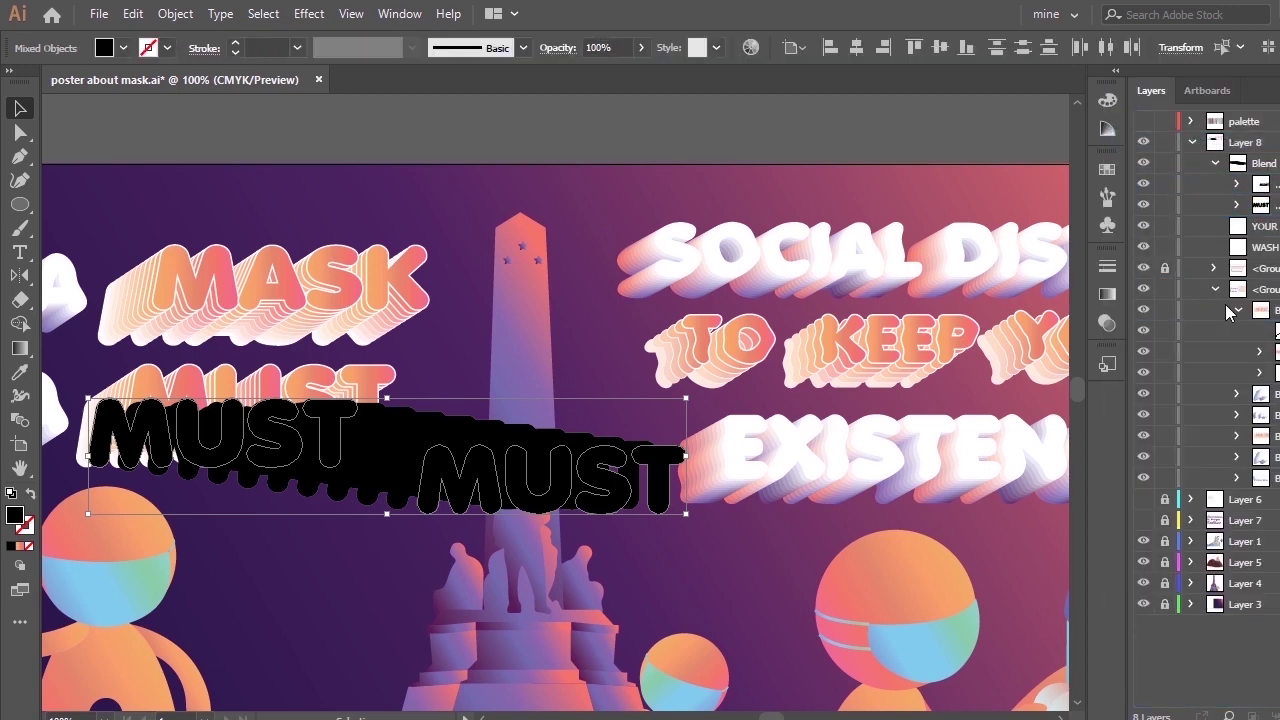
{"action": "left_click", "coordinate": [1216, 289]}
{"action": "left_click", "coordinate": [1237, 184]}
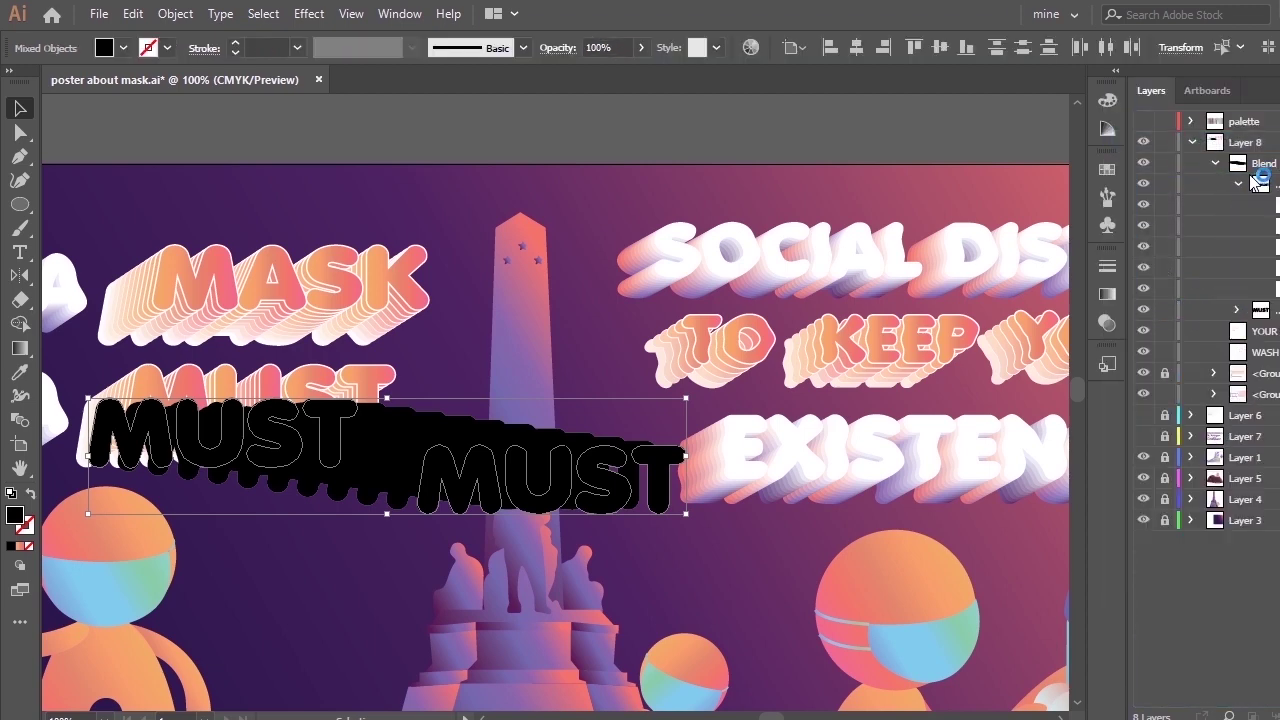
{"action": "left_click_drag", "start_coordinate": [1277, 206], "coordinate": [1277, 173]}
{"action": "left_click", "coordinate": [1240, 205]}
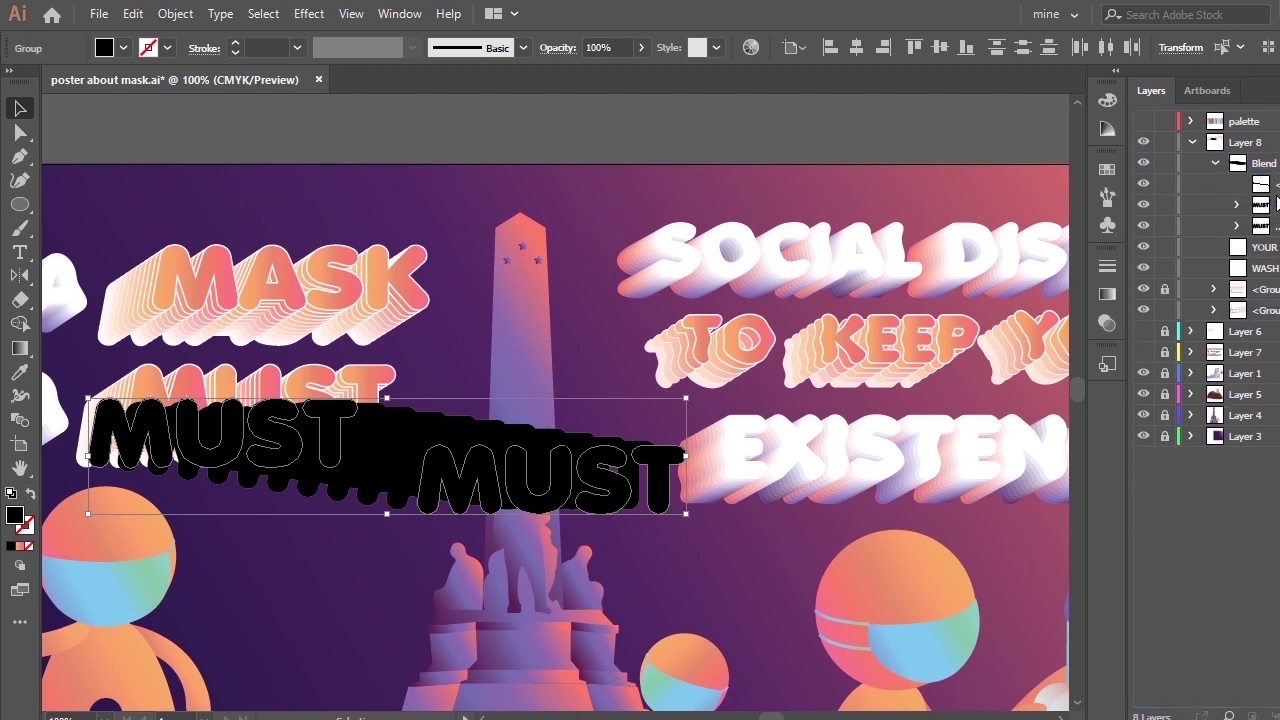
Try inserting a fresh duplicate of the existing lettering's spine into the black MUST blend, and revert the insertion.
{"action": "left_click", "coordinate": [1215, 308]}
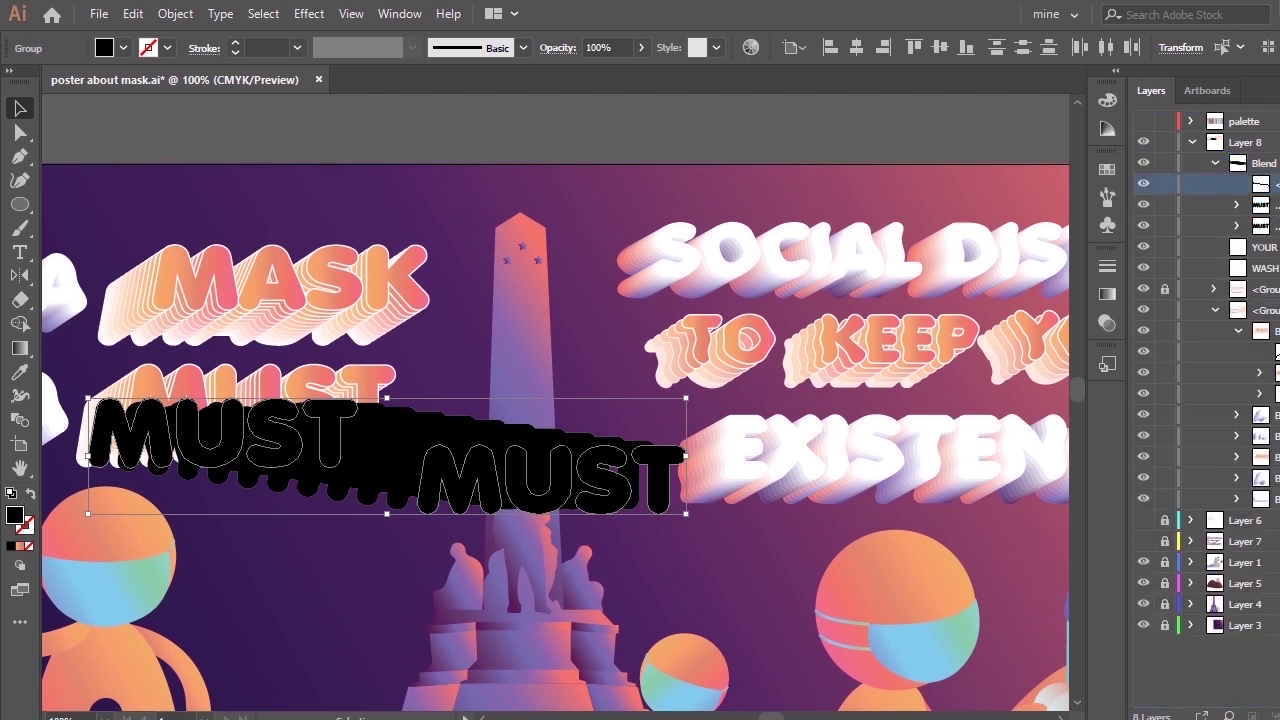
{"action": "left_click", "coordinate": [1268, 90]}
{"action": "left_click", "coordinate": [1150, 166]}
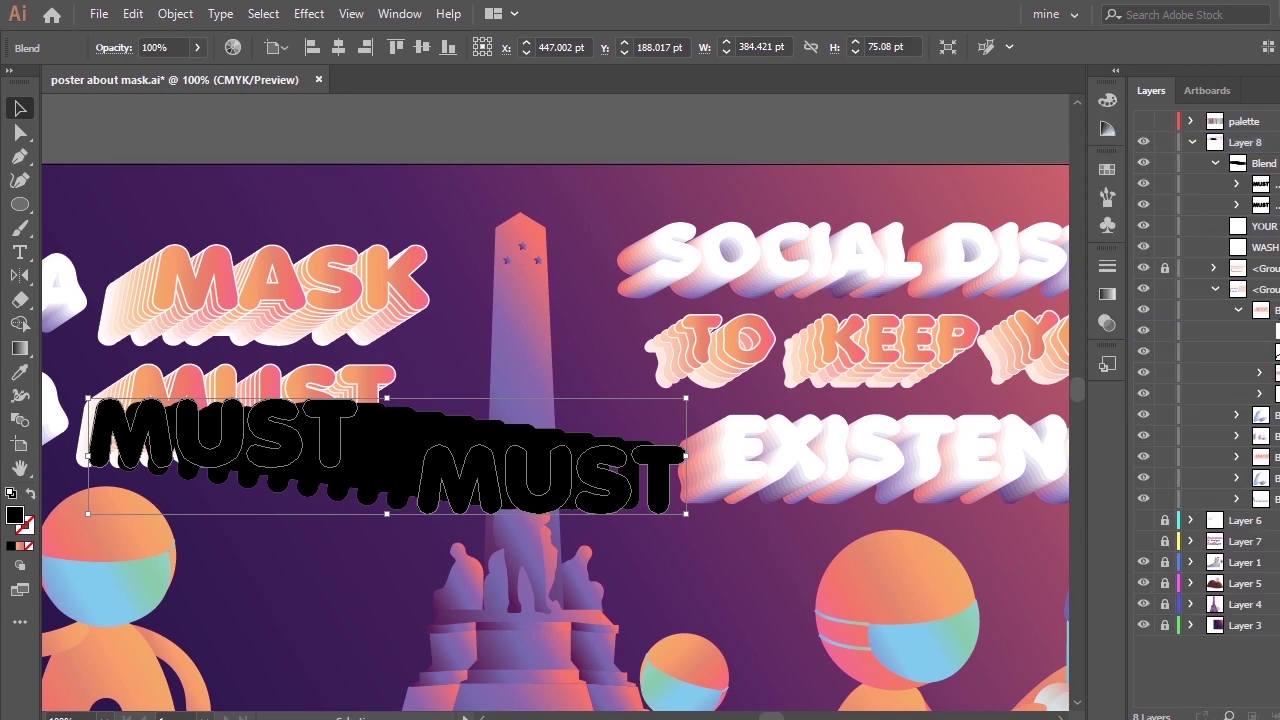
{"action": "left_click_drag", "start_coordinate": [1262, 331], "coordinate": [1262, 175]}
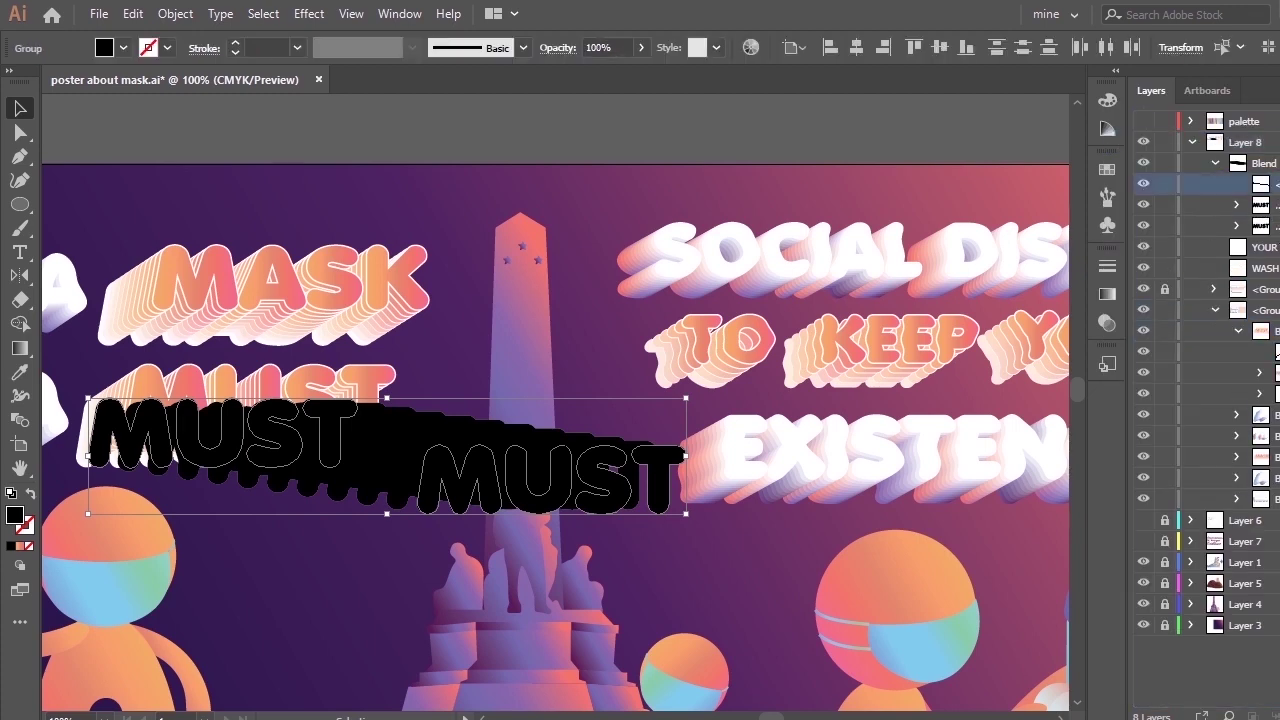
{"action": "key", "text": "ctrl+shift+z"}
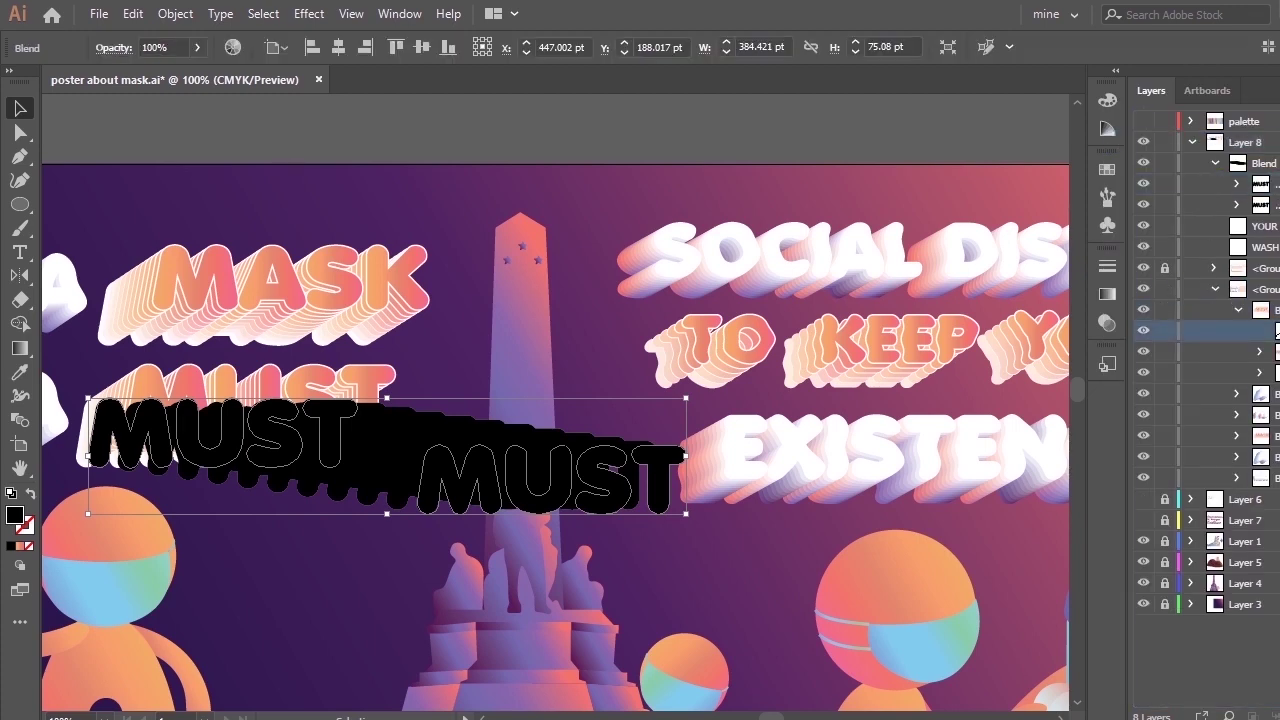
Try once more to put a duplicated spine path in the black MUST blend, and remove it from the blend.
{"action": "left_click", "coordinate": [1270, 90]}
{"action": "left_click", "coordinate": [1190, 140]}
{"action": "left_click_drag", "start_coordinate": [1262, 331], "coordinate": [1270, 173]}
{"action": "left_click", "coordinate": [1237, 184]}
{"action": "left_click", "coordinate": [1238, 204]}
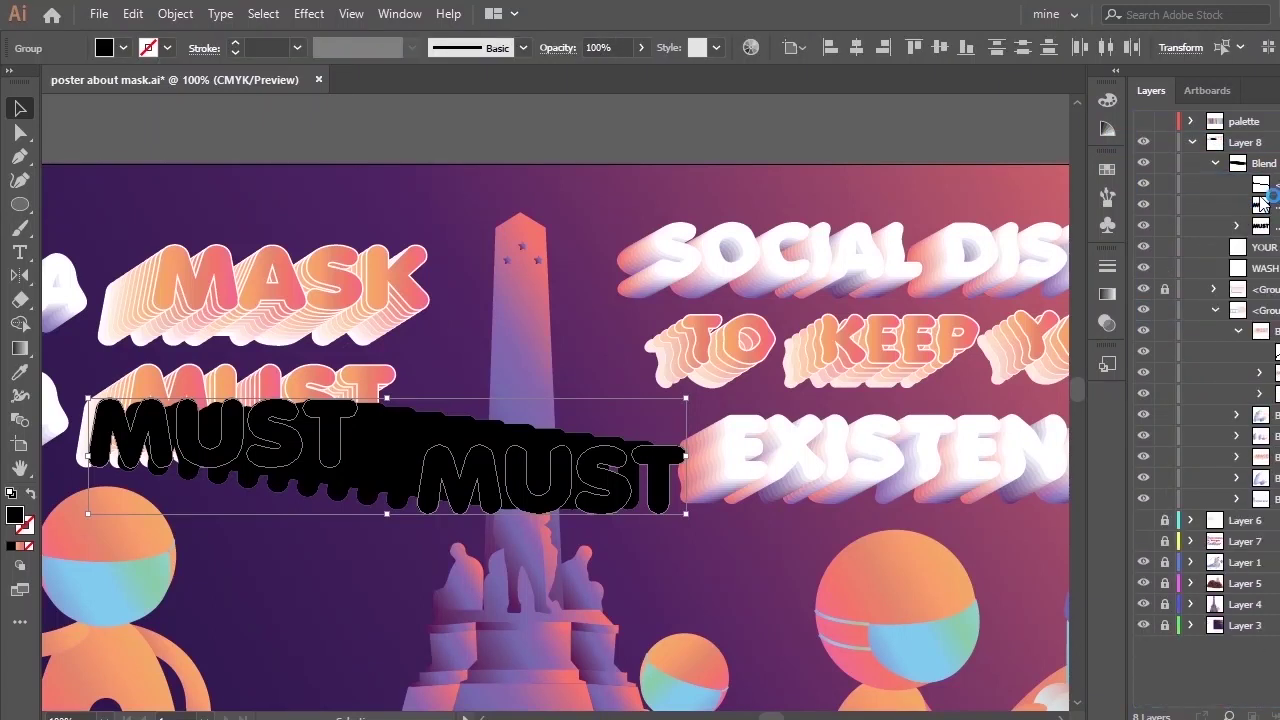
{"action": "left_click", "coordinate": [1270, 185]}
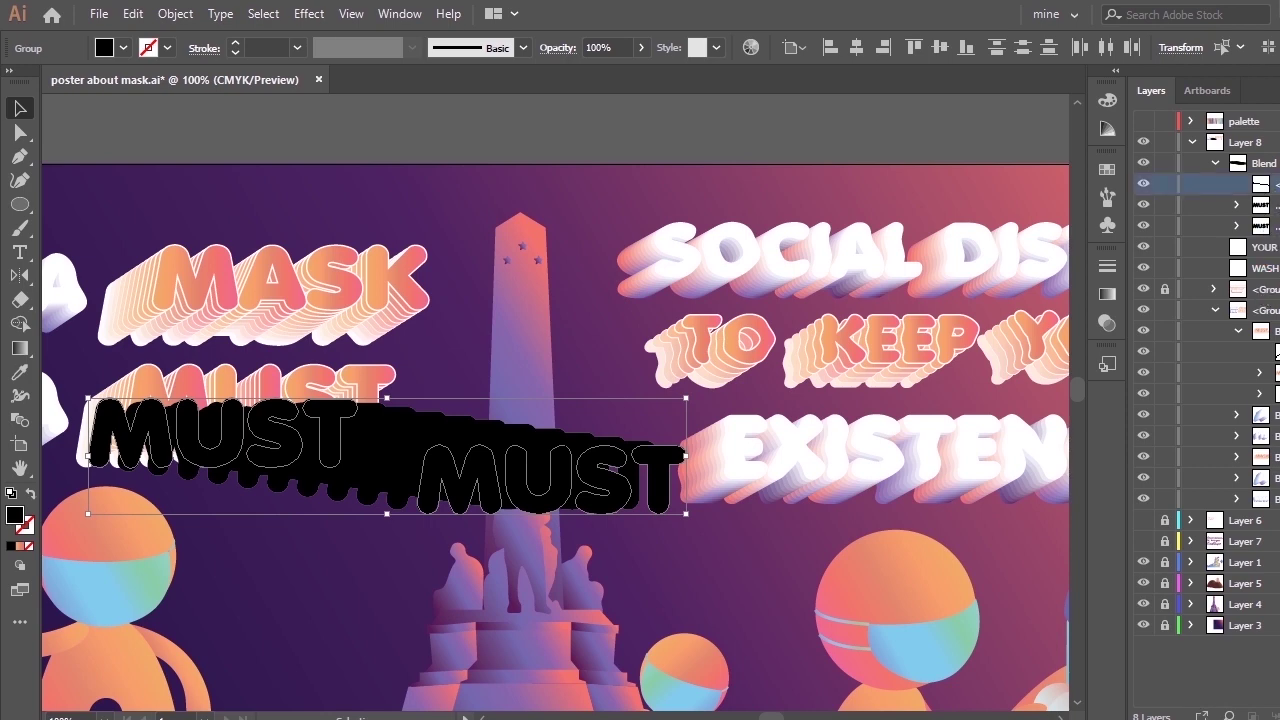
{"action": "key", "text": "Delete"}
Duplicate the existing MUST lettering's spine path and move the copy to the top of Layer 8, outside the blend.
{"action": "left_click", "coordinate": [1275, 331]}
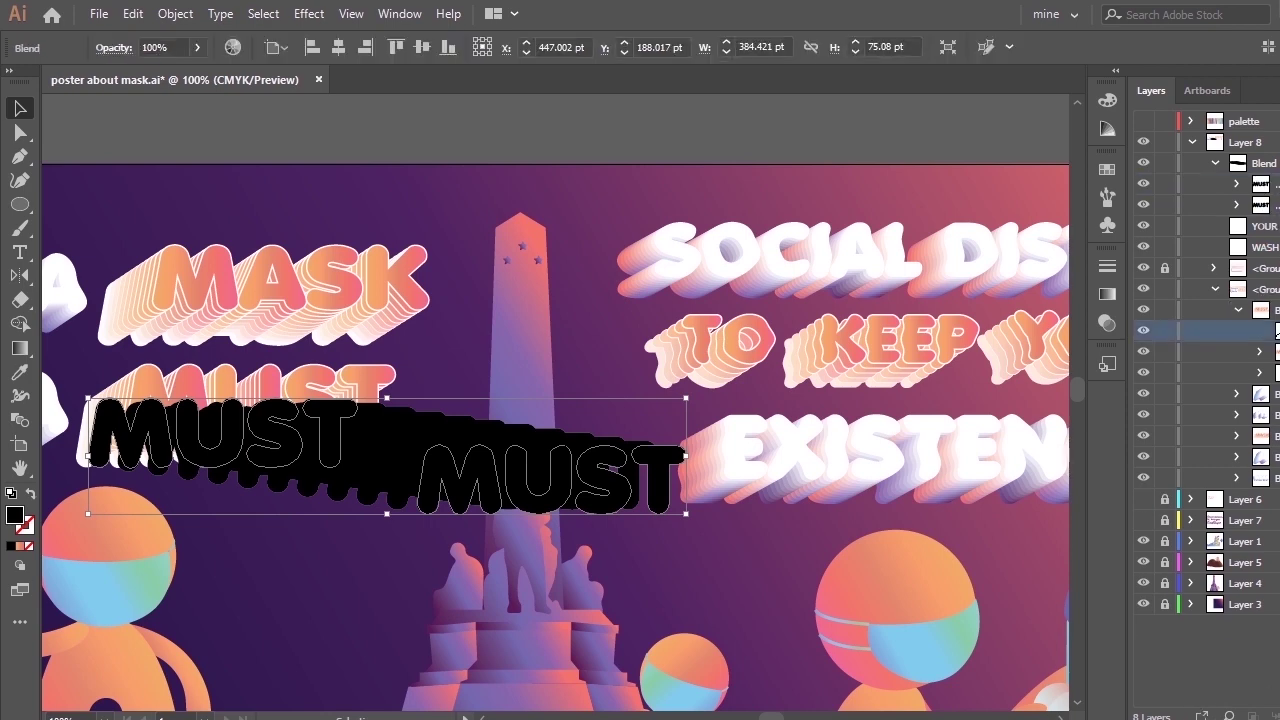
{"action": "left_click", "coordinate": [1270, 90]}
{"action": "left_click", "coordinate": [1190, 134]}
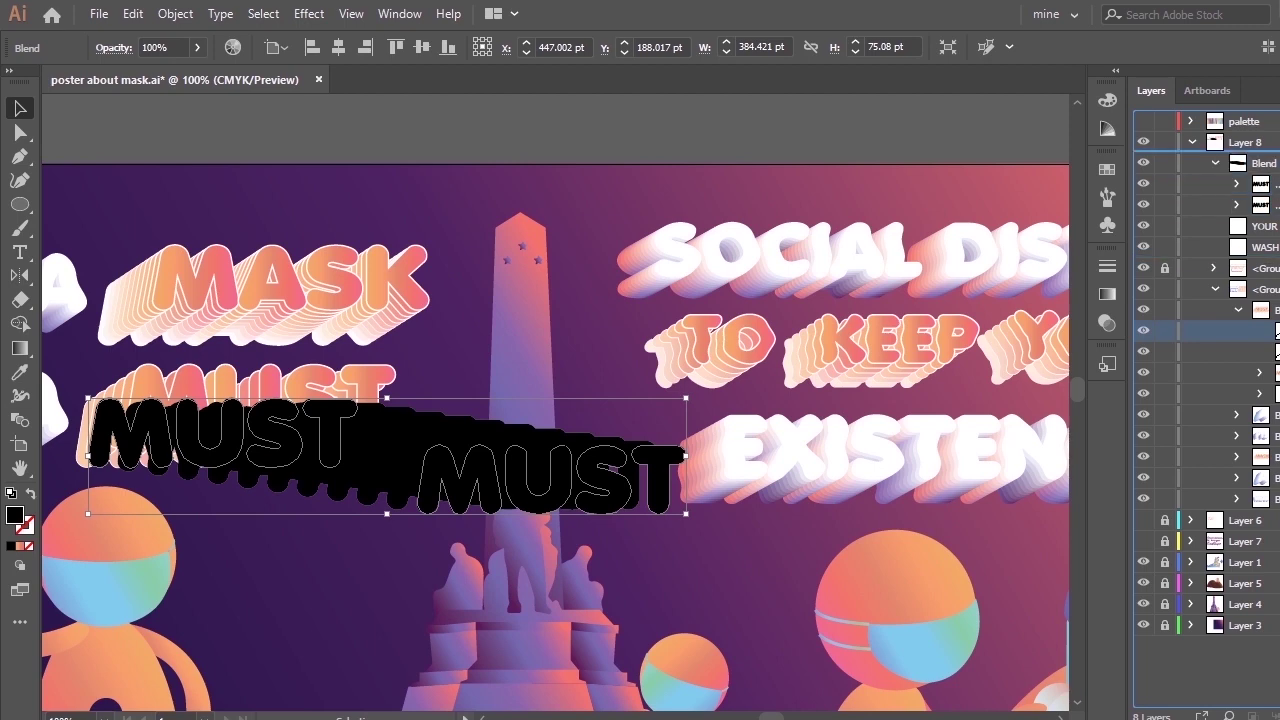
{"action": "left_click_drag", "start_coordinate": [1275, 331], "coordinate": [1272, 152]}
{"action": "left_click", "coordinate": [1215, 310]}
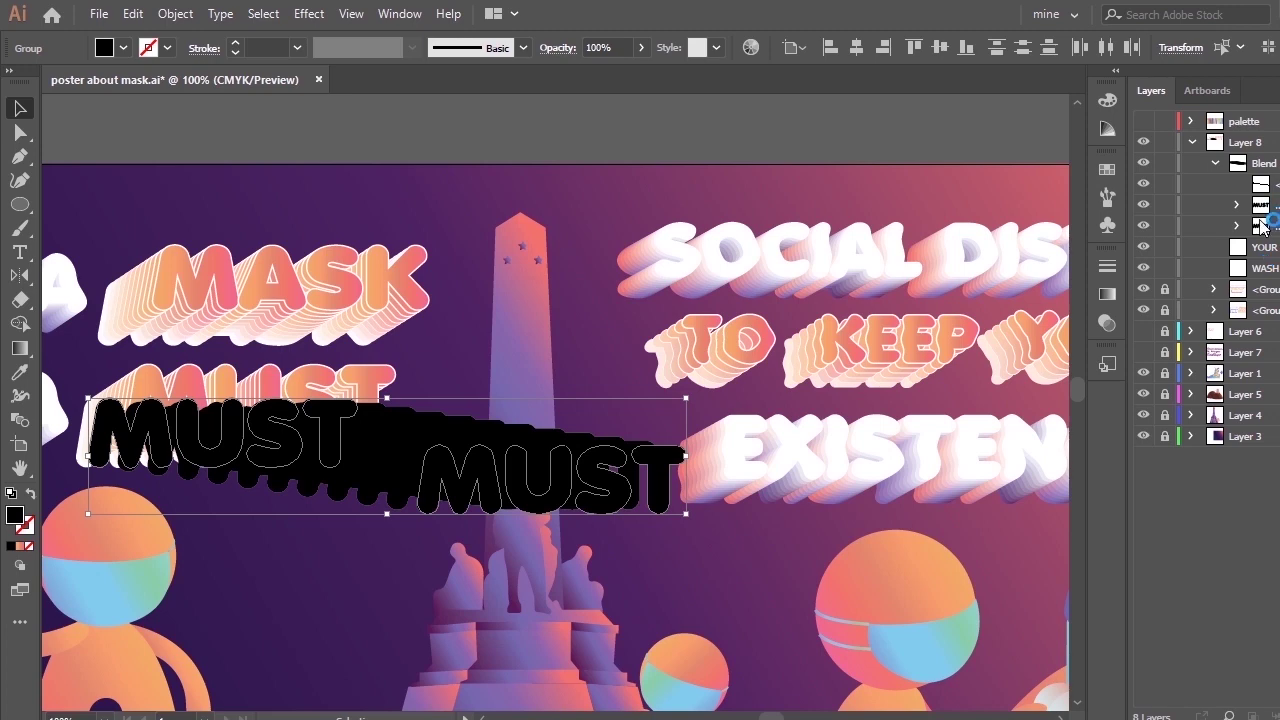
Replace the black MUST blend's spine with the copied diagonal path.
{"action": "left_click", "coordinate": [736, 532]}
{"action": "left_click_drag", "start_coordinate": [665, 578], "coordinate": [170, 168]}
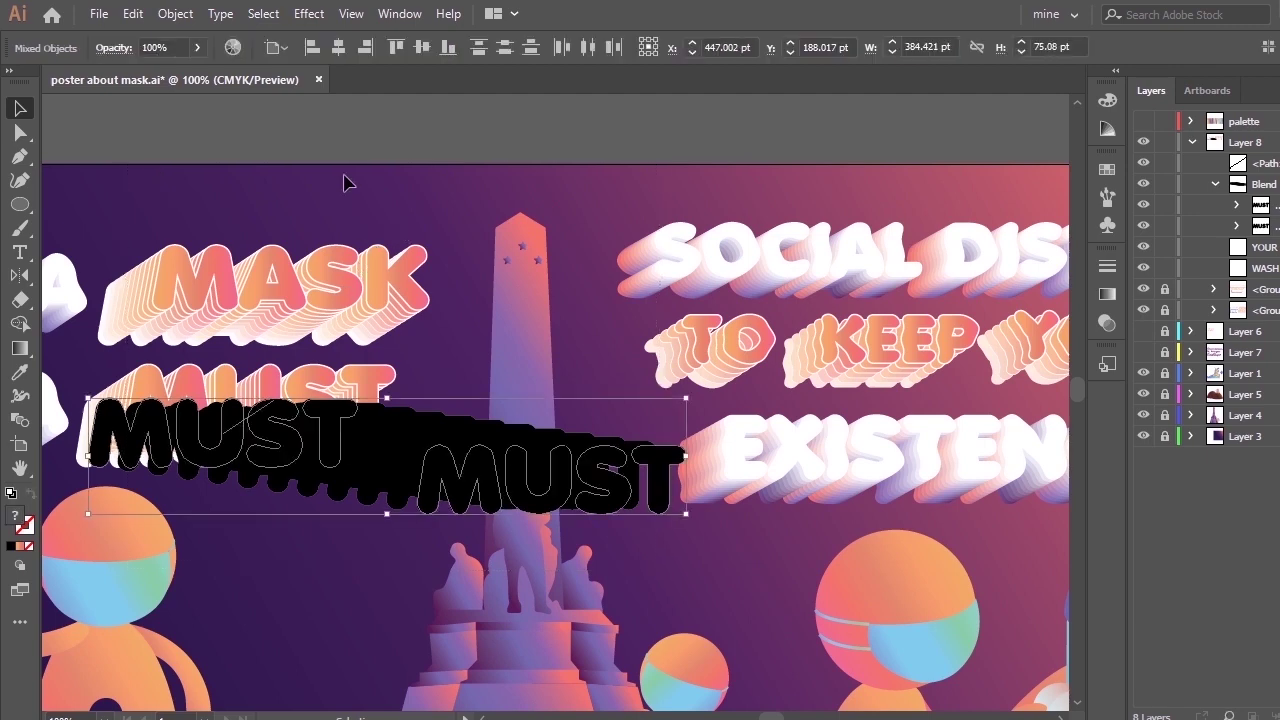
{"action": "left_click", "coordinate": [178, 15]}
{"action": "mouse_move", "coordinate": [300, 528]}
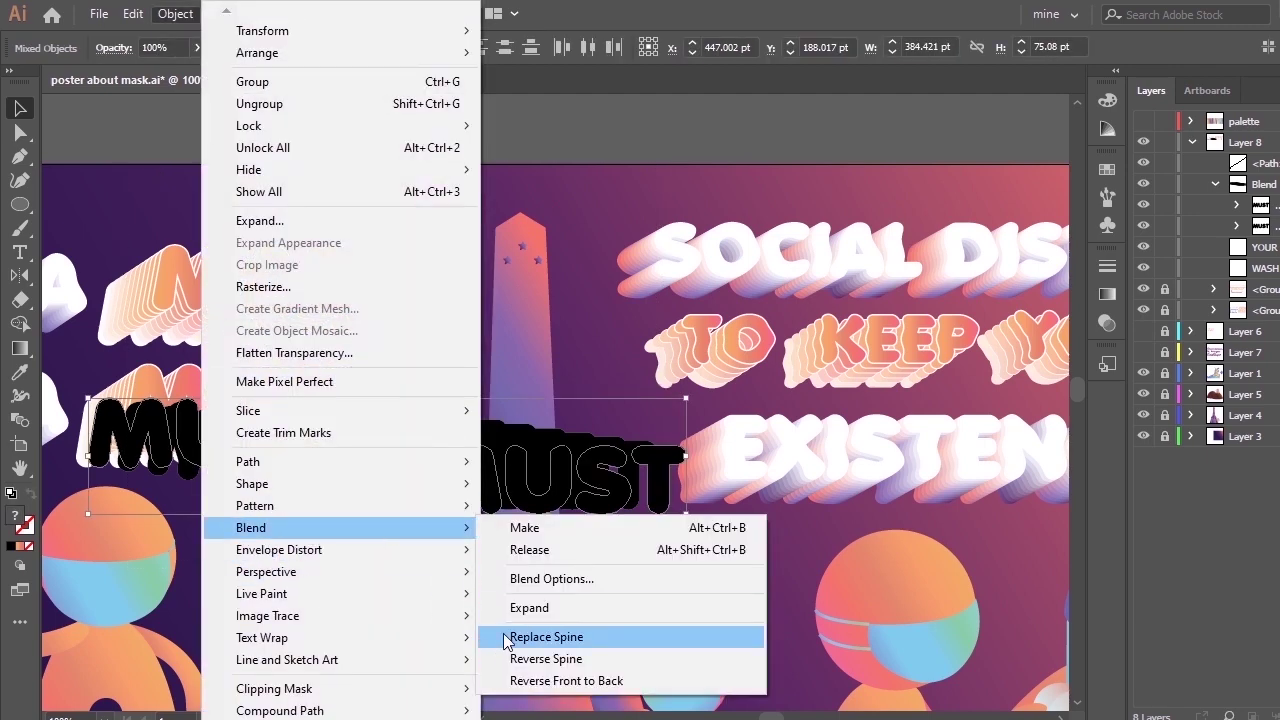
{"action": "left_click", "coordinate": [540, 634]}
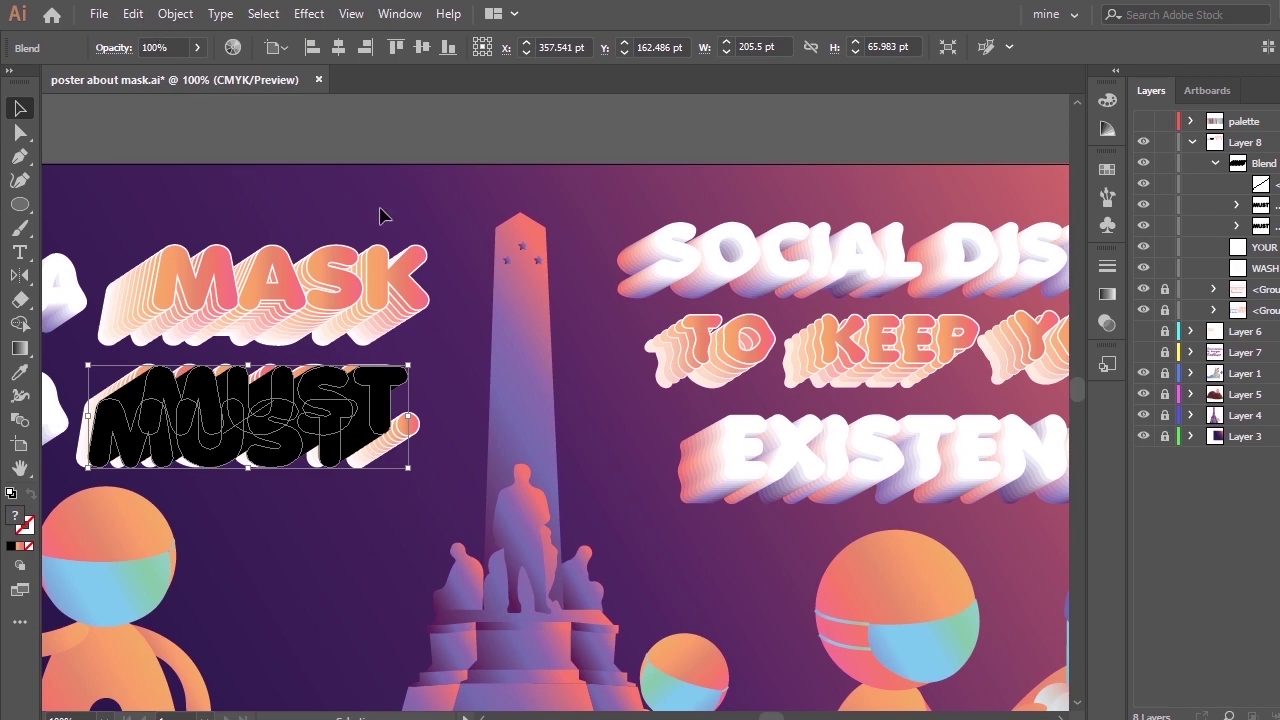
Fill the blend's front MUST with the orange-pink gradient of the masked figure's head and its back MUST with the white of the EXISTENCE lettering.
{"action": "left_click", "coordinate": [1278, 205]}
{"action": "key", "text": "i"}
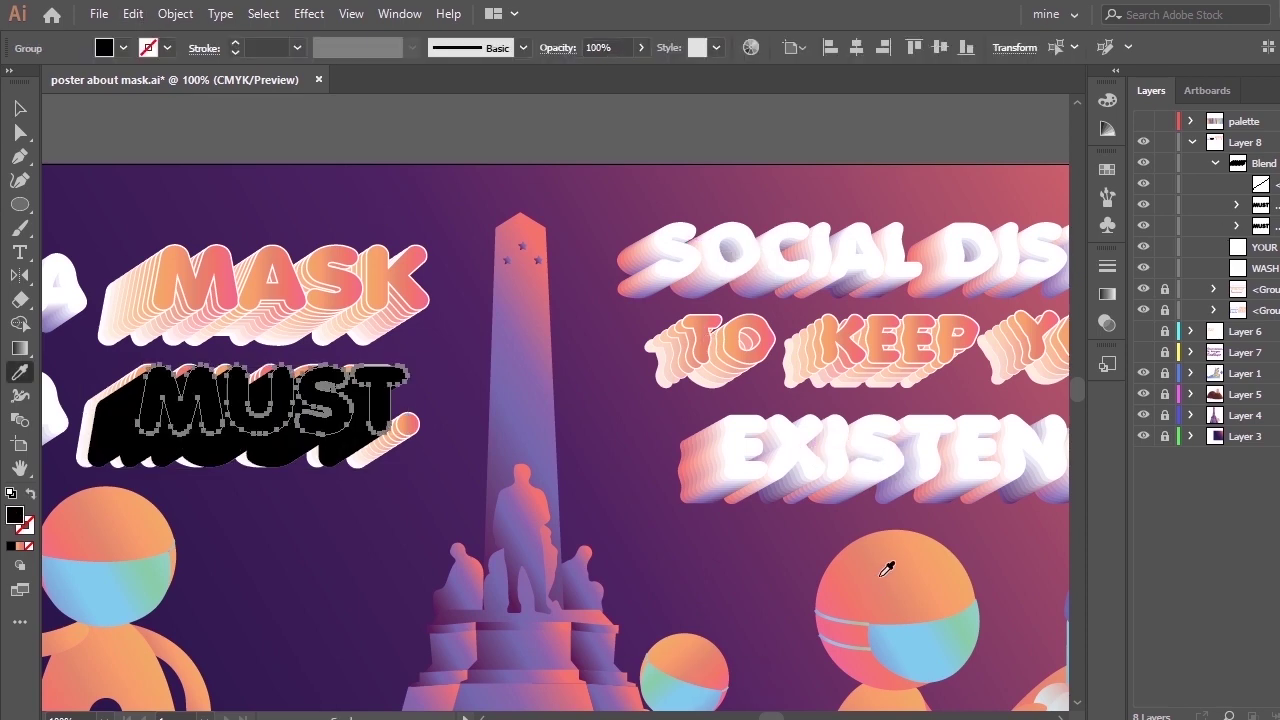
{"action": "left_click", "coordinate": [887, 570]}
{"action": "left_click", "coordinate": [1278, 226]}
{"action": "left_click", "coordinate": [736, 445]}
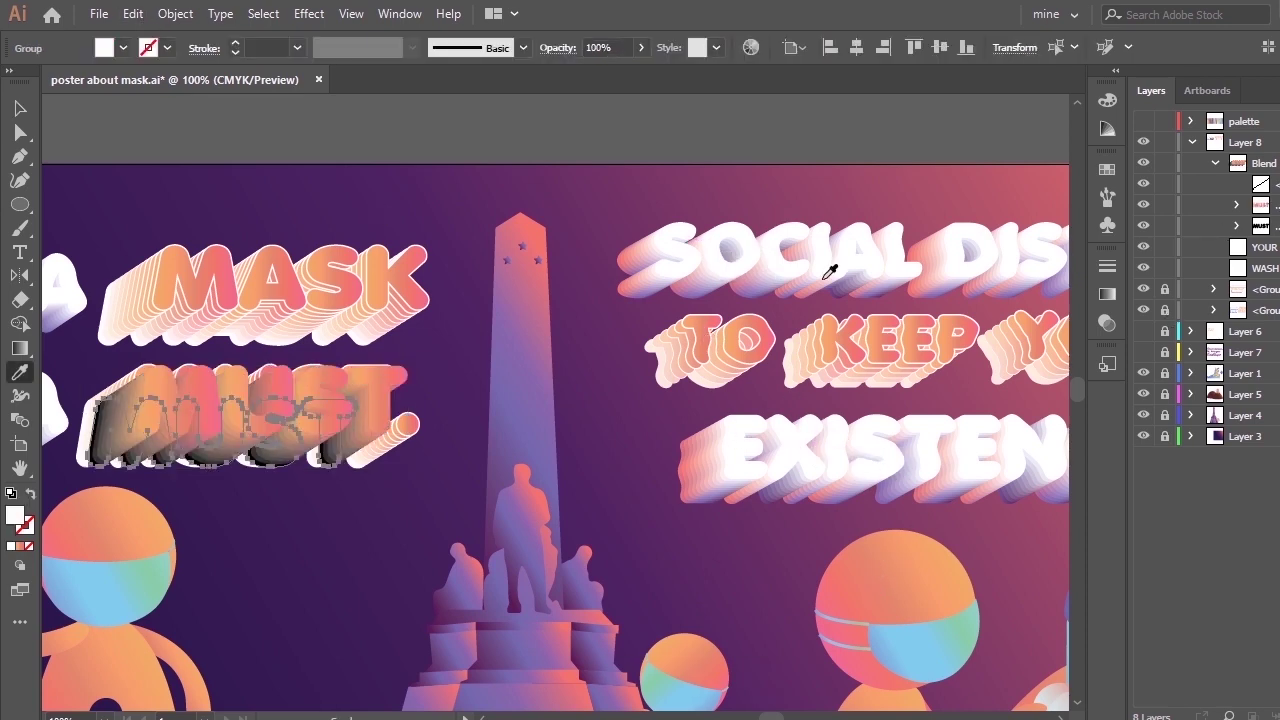
Give the gradient-filled front MUST a white 1 pt outline and nudge the word slightly up and to the left.
{"action": "key", "text": "ctrl+z"}
{"action": "left_click", "coordinate": [160, 55]}
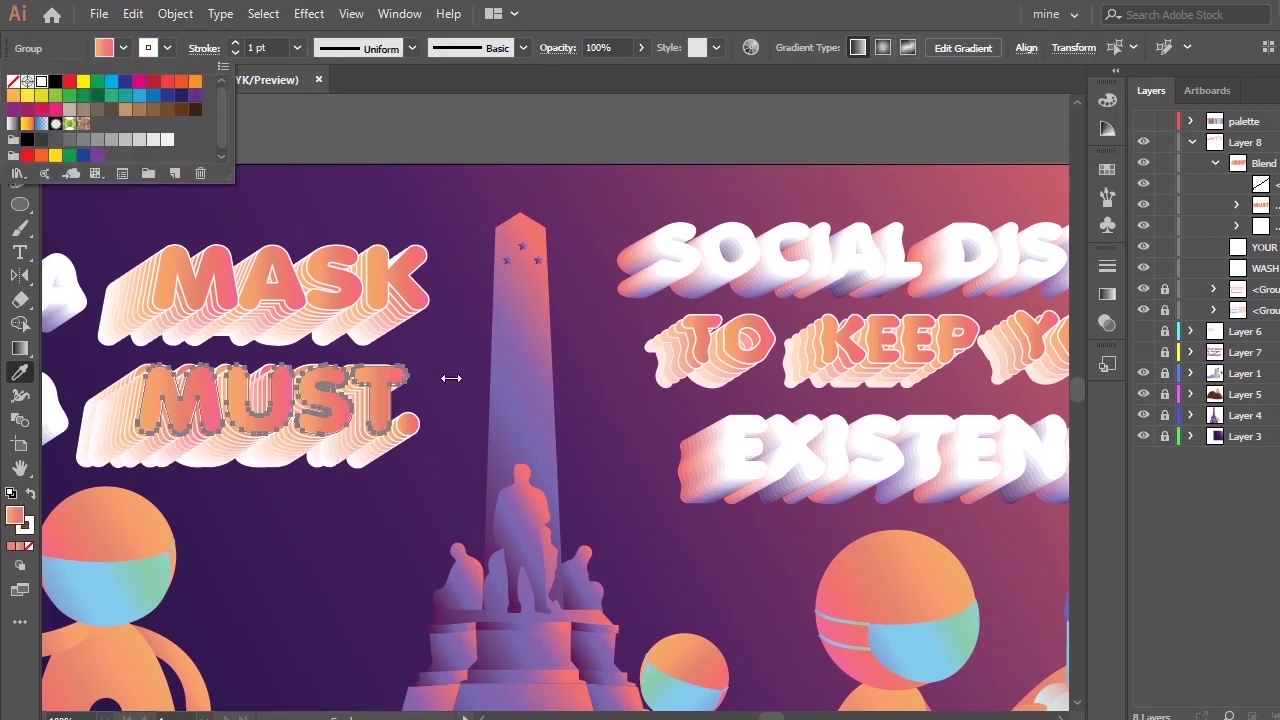
{"action": "left_click", "coordinate": [472, 277]}
{"action": "key", "text": "v"}
{"action": "left_click_drag", "start_coordinate": [384, 407], "coordinate": [379, 404]}
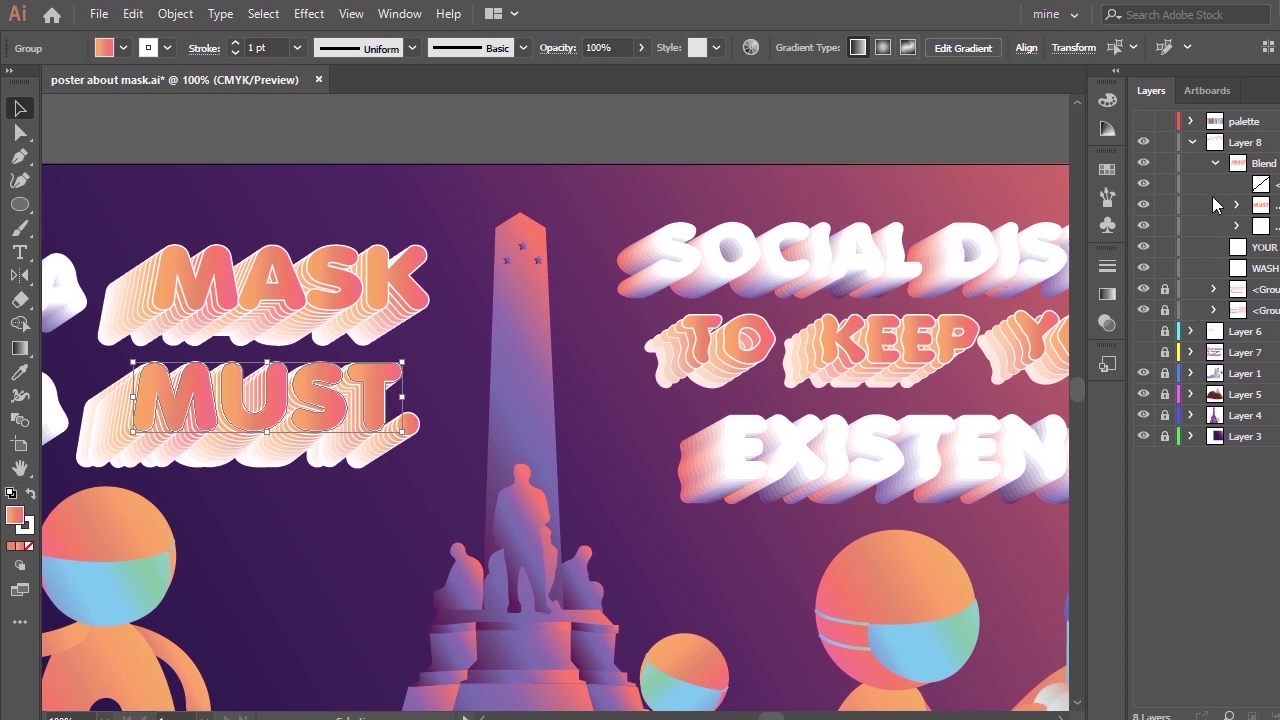
Unlock the original WEAR A MASK lettering group in Layer 8 and hide its old MUST blend.
{"action": "left_click", "coordinate": [1214, 308]}
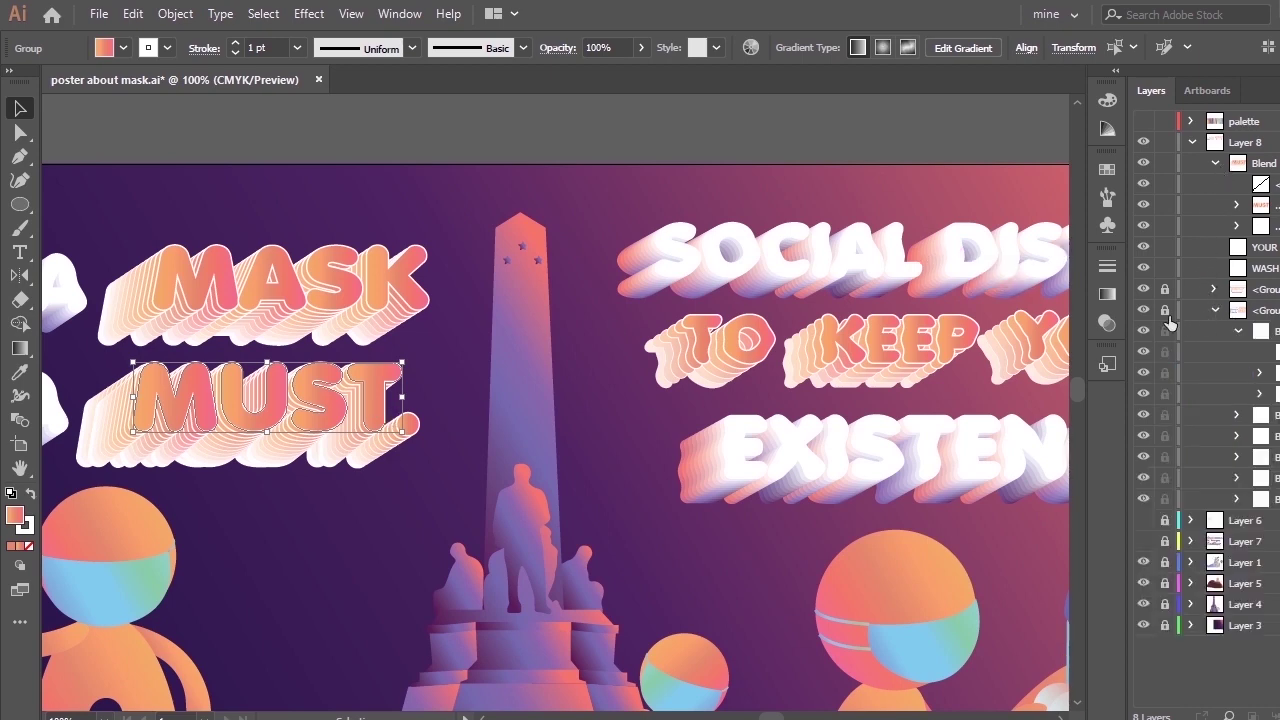
{"action": "left_click", "coordinate": [1165, 311]}
{"action": "left_click", "coordinate": [1142, 332]}
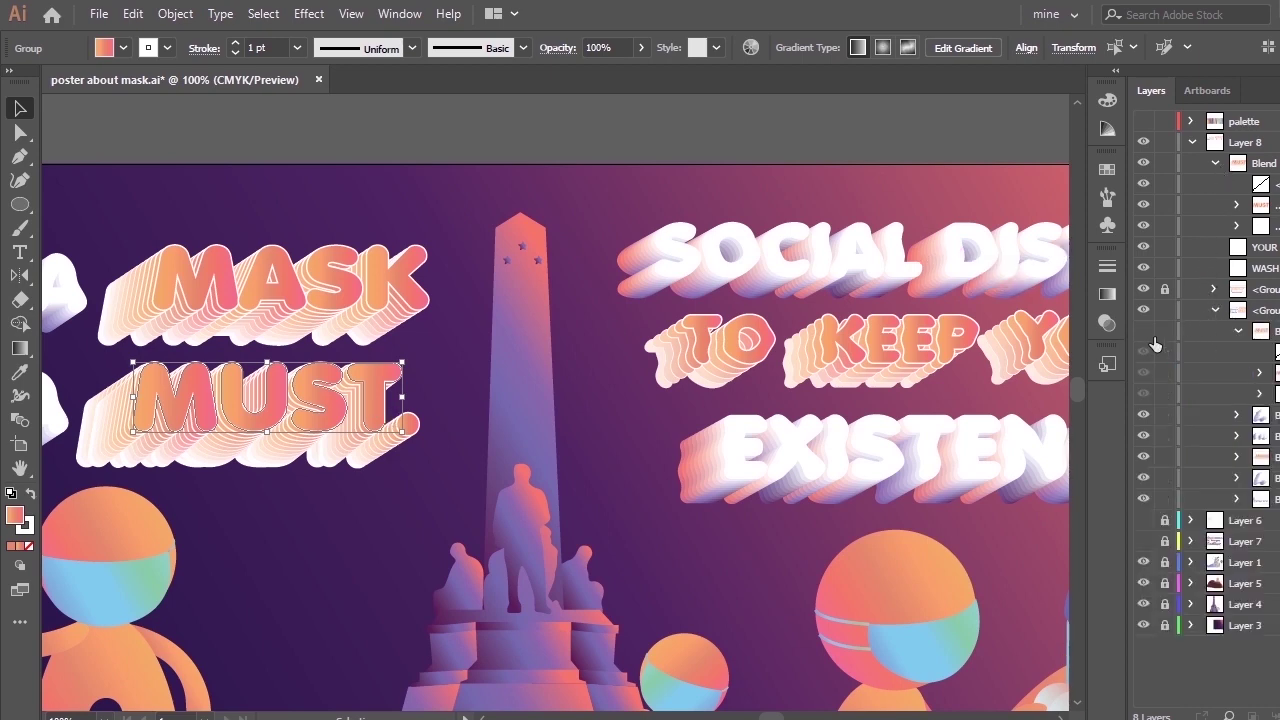
{"action": "left_click", "coordinate": [1240, 333]}
Move the new MUST blend into the unlocked lettering group, above the hidden original blend.
{"action": "key", "text": "h"}
{"action": "left_click_drag", "start_coordinate": [806, 400], "coordinate": [970, 392]}
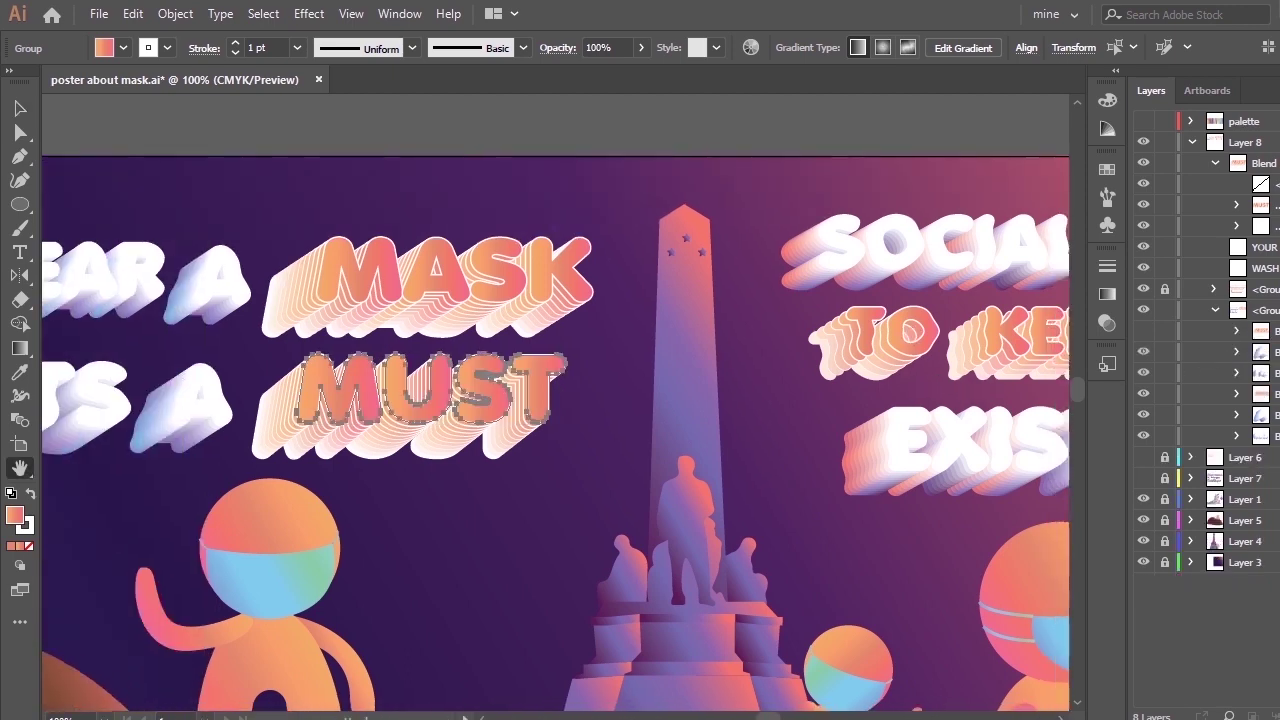
{"action": "left_click_drag", "start_coordinate": [1265, 163], "coordinate": [1265, 319]}
{"action": "left_click_drag", "start_coordinate": [763, 363], "coordinate": [1015, 337]}
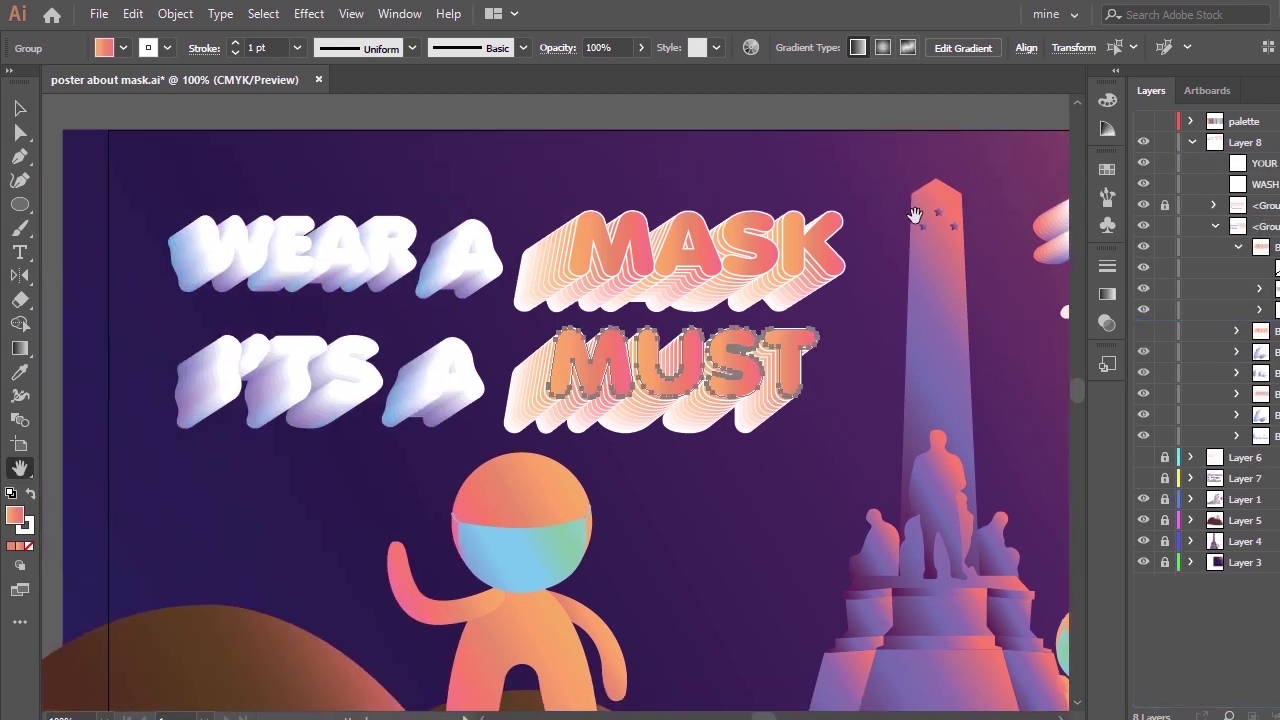
Undo the trial shift of the front word and move the whole new MUST blend slightly left beneath MASK.
{"action": "key", "text": "v"}
{"action": "left_click_drag", "start_coordinate": [737, 386], "coordinate": [799, 341]}
{"action": "key", "text": "ctrl+z"}
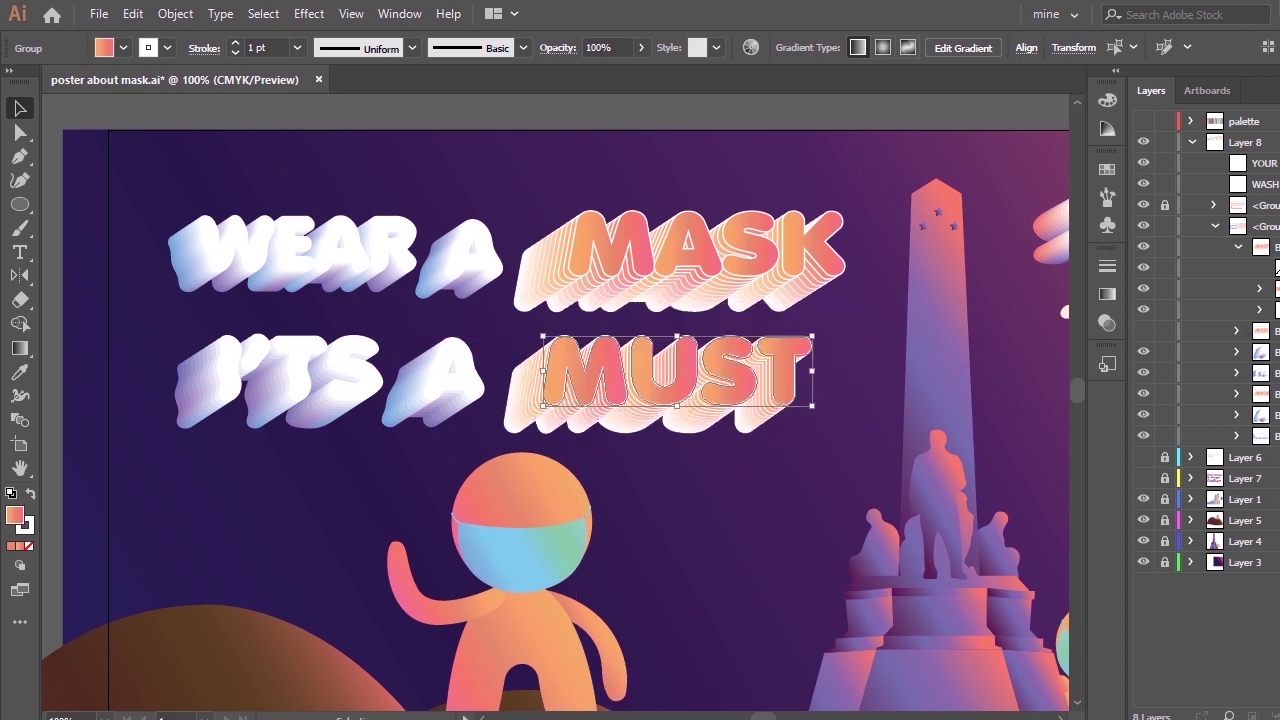
{"action": "key", "text": "ctrl+z"}
{"action": "left_click_drag", "start_coordinate": [672, 368], "coordinate": [672, 396]}
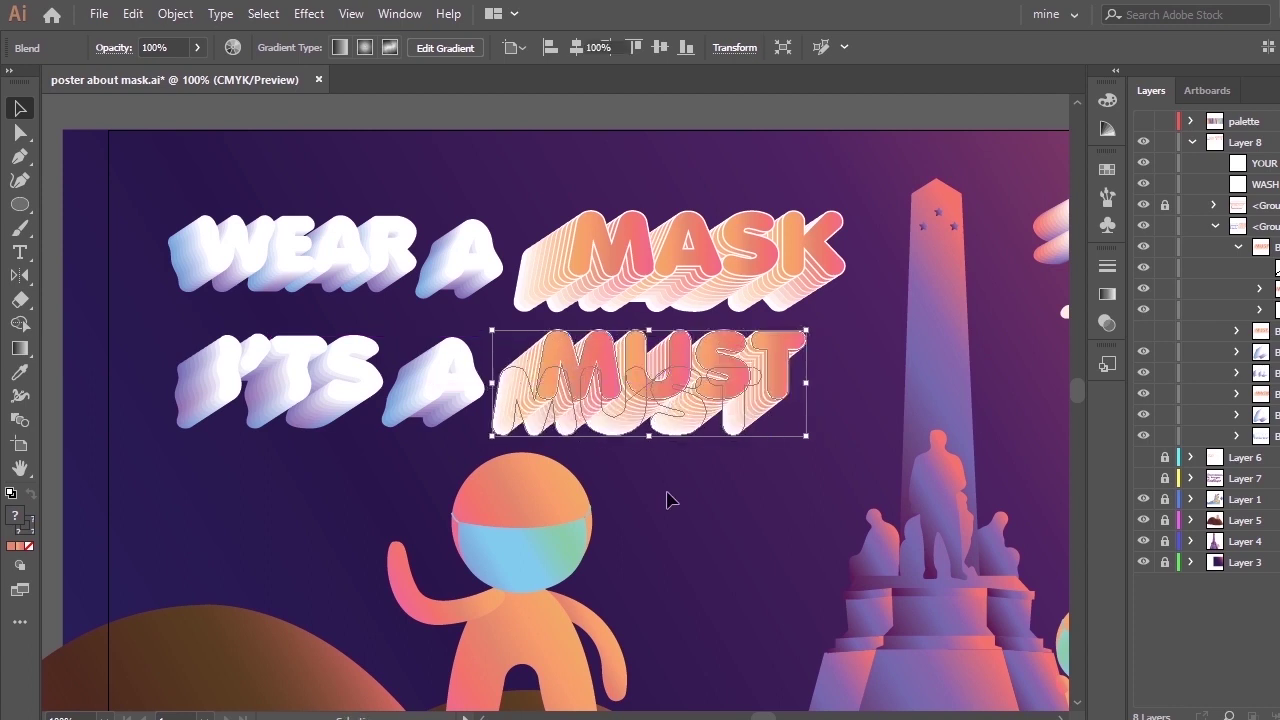
{"action": "left_click", "coordinate": [665, 478]}
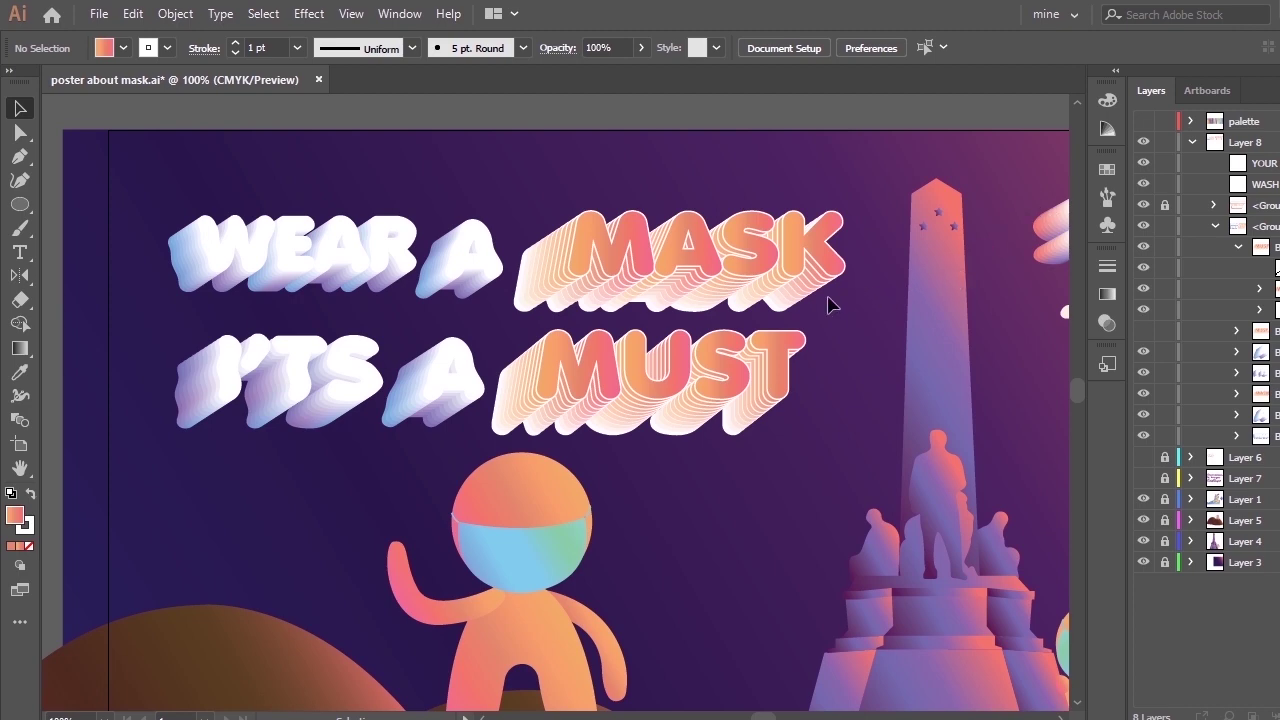
Examine the finished MUST lettering within the poster's overall layout at 50% zoom and collapse the lettering group in Layer 8.
{"action": "key", "text": "space"}
{"action": "left_click_drag", "start_coordinate": [789, 340], "coordinate": [380, 311]}
{"action": "left_click_drag", "start_coordinate": [754, 331], "coordinate": [357, 290]}
{"action": "left_click_drag", "start_coordinate": [545, 286], "coordinate": [640, 343]}
{"action": "scroll", "coordinate": [914, 326], "scroll_direction": "down", "scroll_amount": 3}
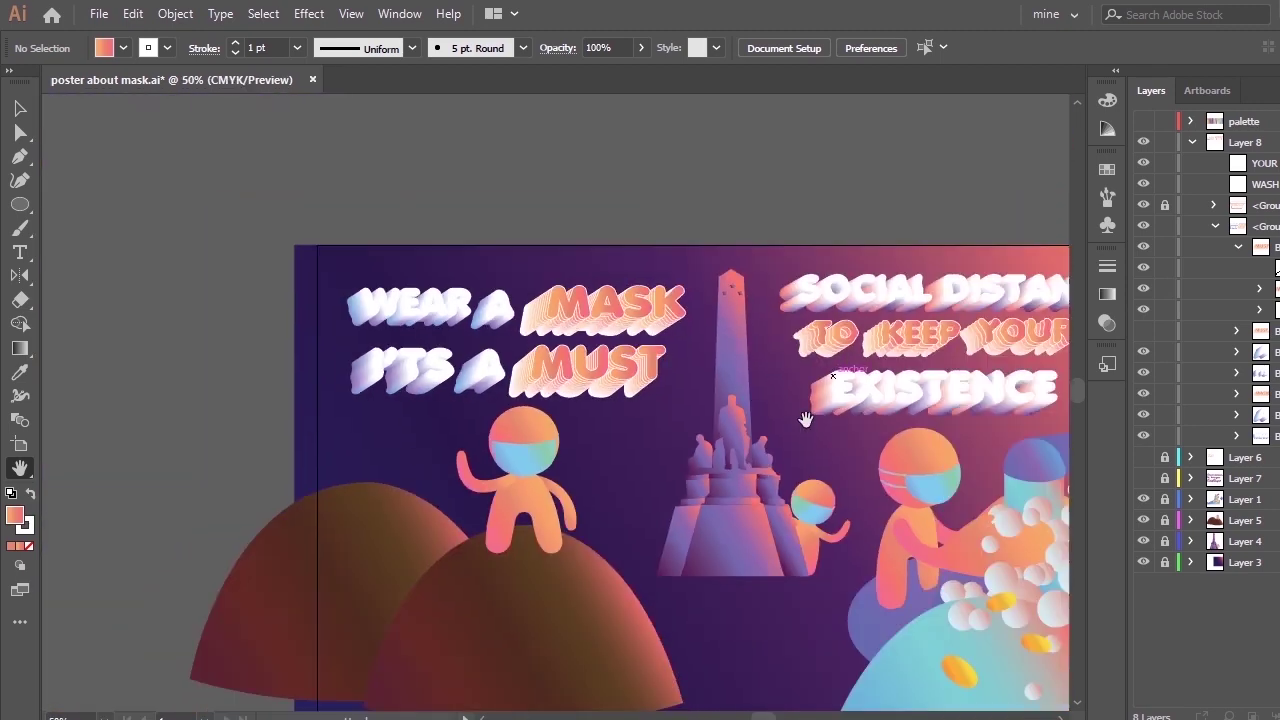
{"action": "left_click_drag", "start_coordinate": [806, 418], "coordinate": [762, 288]}
{"action": "left_click_drag", "start_coordinate": [897, 176], "coordinate": [835, 245]}
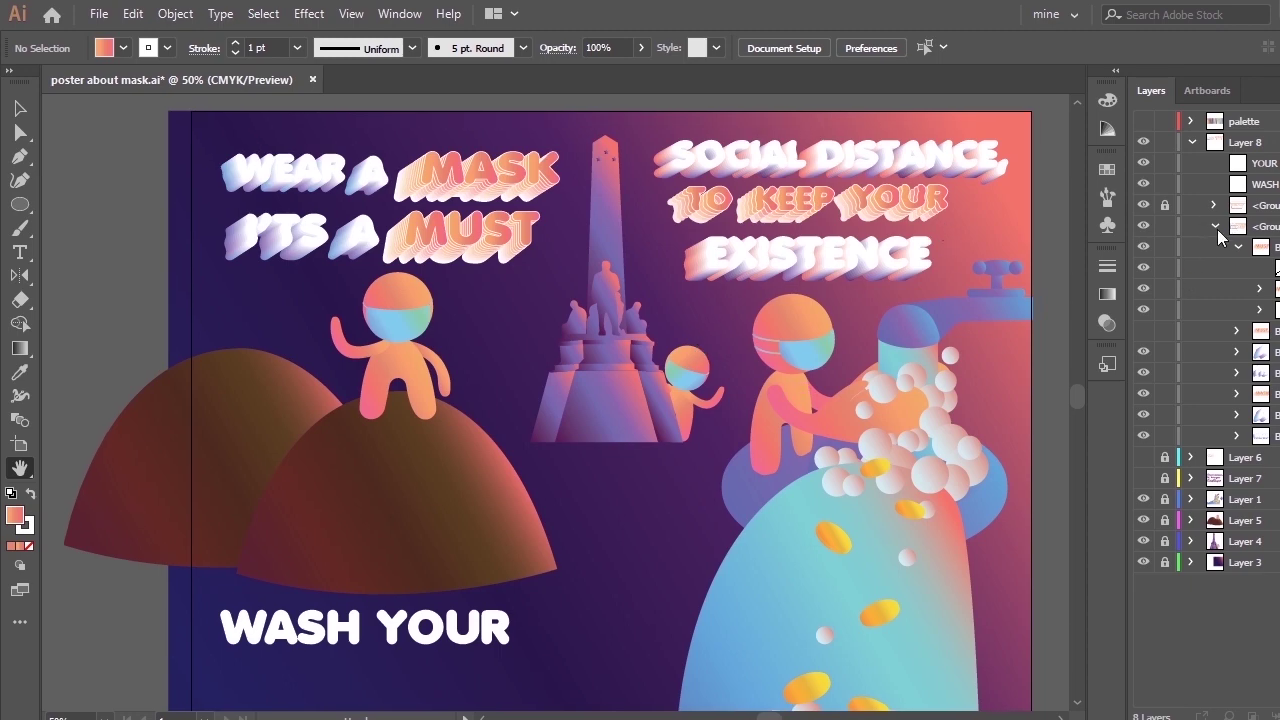
{"action": "left_click", "coordinate": [1216, 228]}
{"action": "left_click_drag", "start_coordinate": [895, 313], "coordinate": [887, 343]}
Add the text SOCIAL DISTANCE in 48 pt Anja Eliane at the start of the existing SOCIAL DISTANCE lettering.
{"action": "key", "text": "t"}
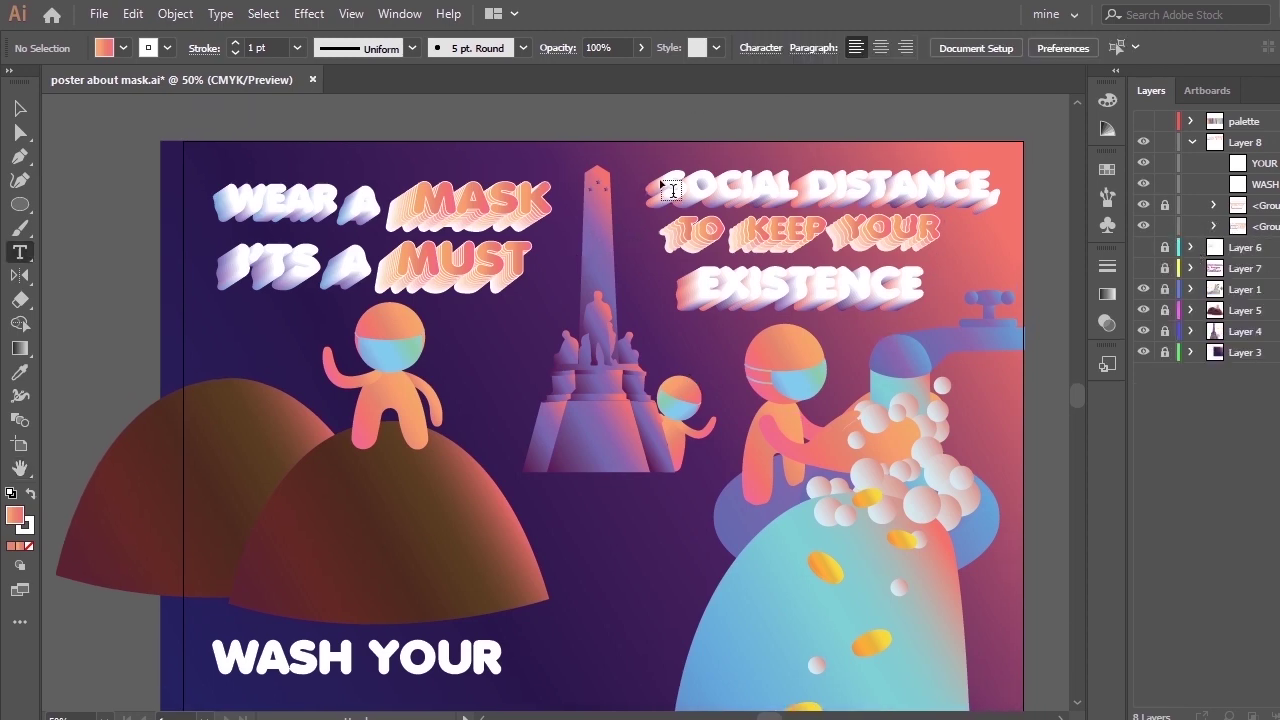
{"action": "left_click", "coordinate": [660, 183]}
{"action": "left_click", "coordinate": [958, 47]}
{"action": "left_click", "coordinate": [985, 360]}
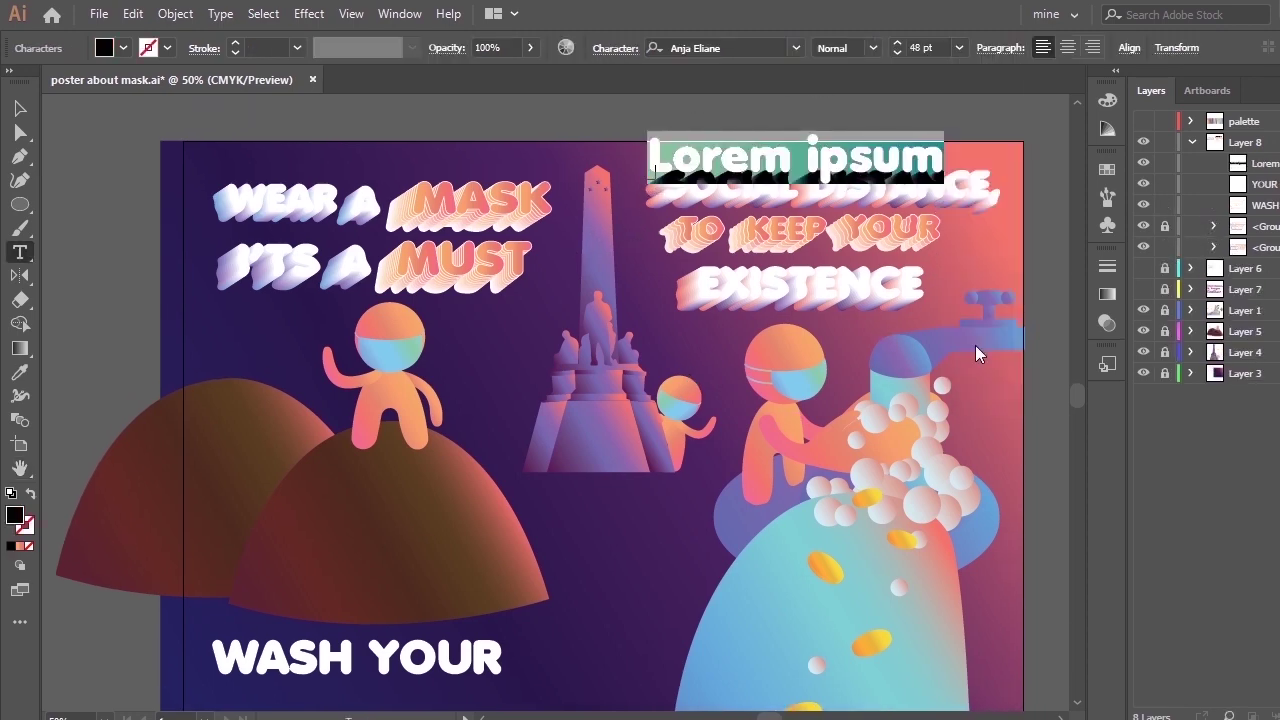
{"action": "type", "text": "SOCIA"}
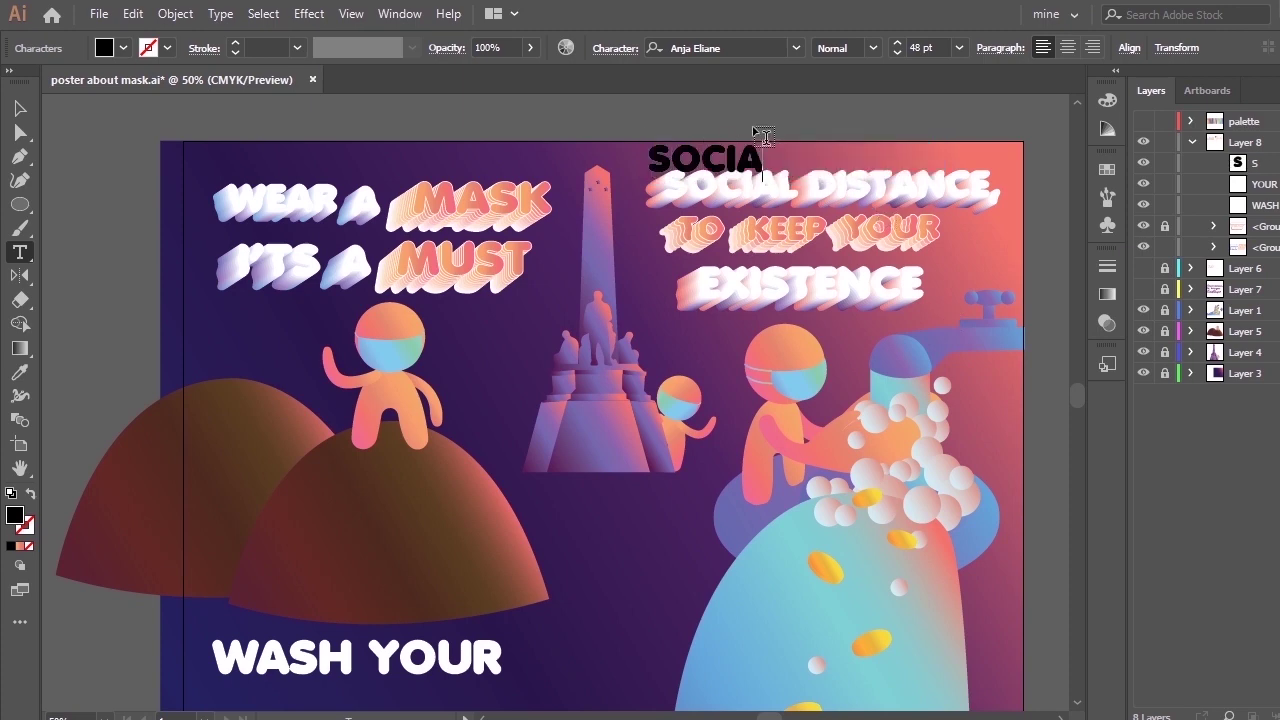
{"action": "type", "text": "L DIS"}
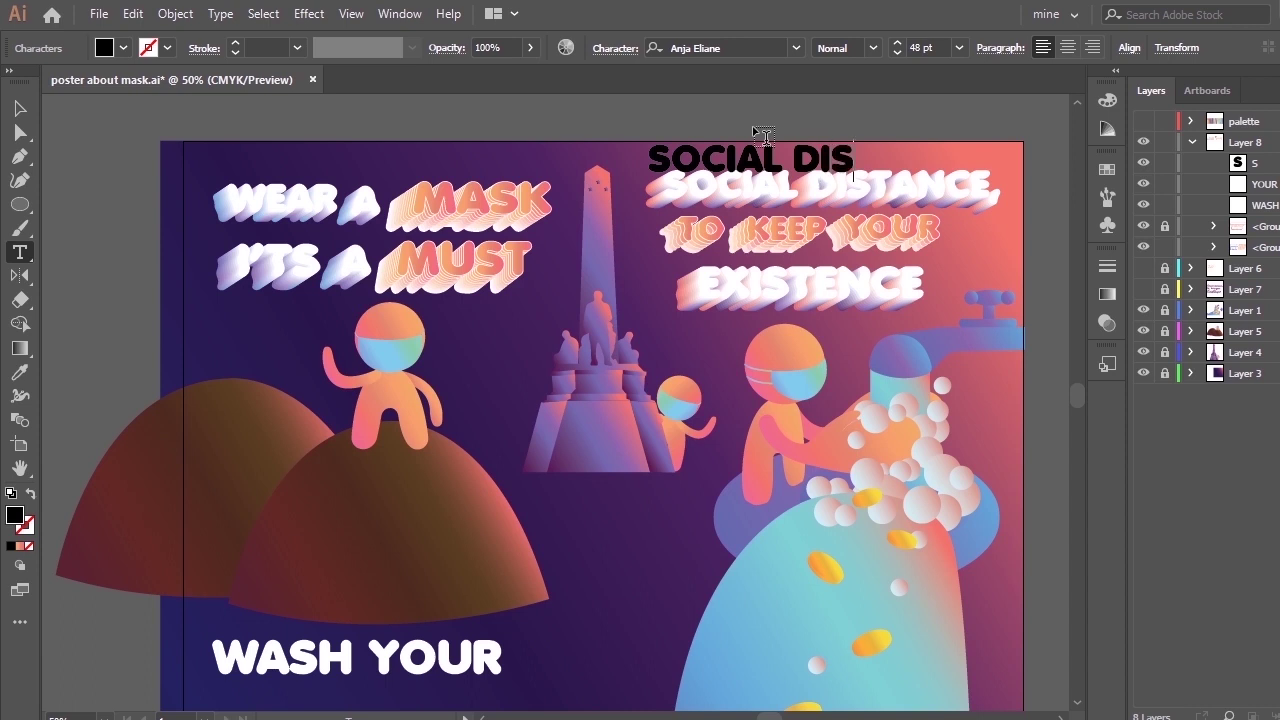
{"action": "type", "text": "TANCE"}
{"action": "key", "text": "Escape"}
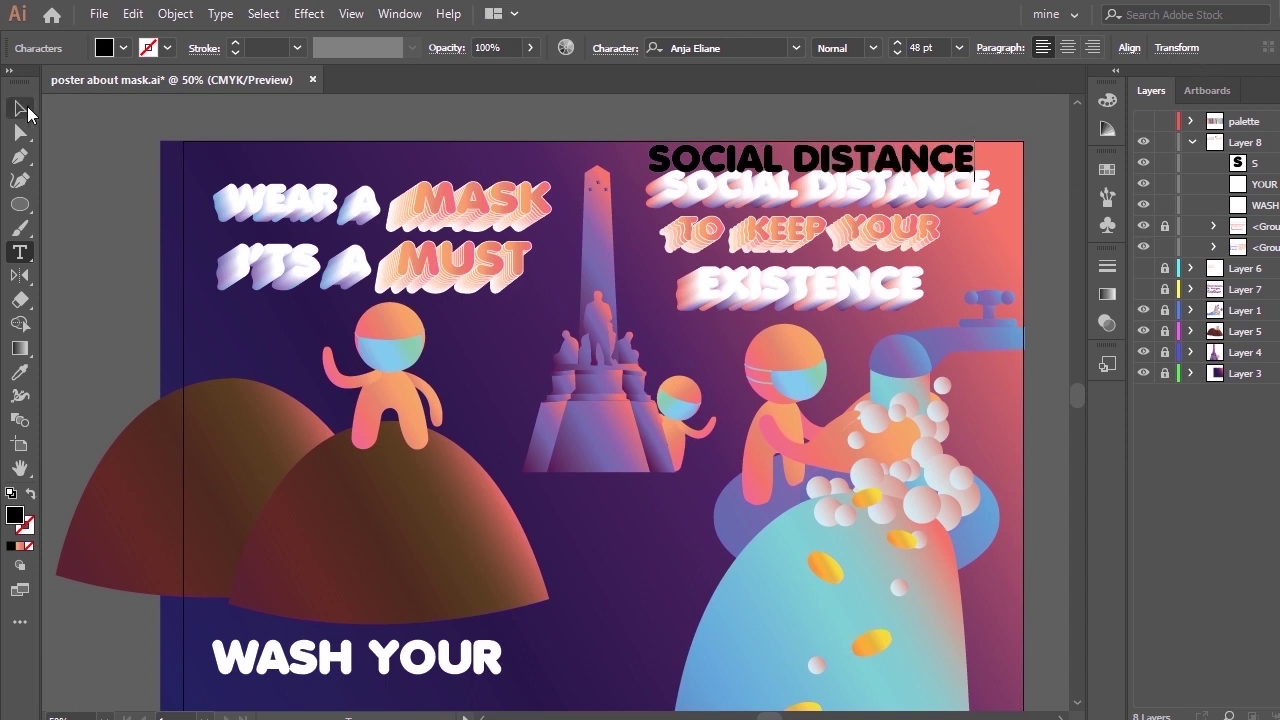
Align the black SOCIAL DISTANCE text over the existing white lettering and convert it to outlines.
{"action": "left_click_drag", "start_coordinate": [812, 165], "coordinate": [818, 194]}
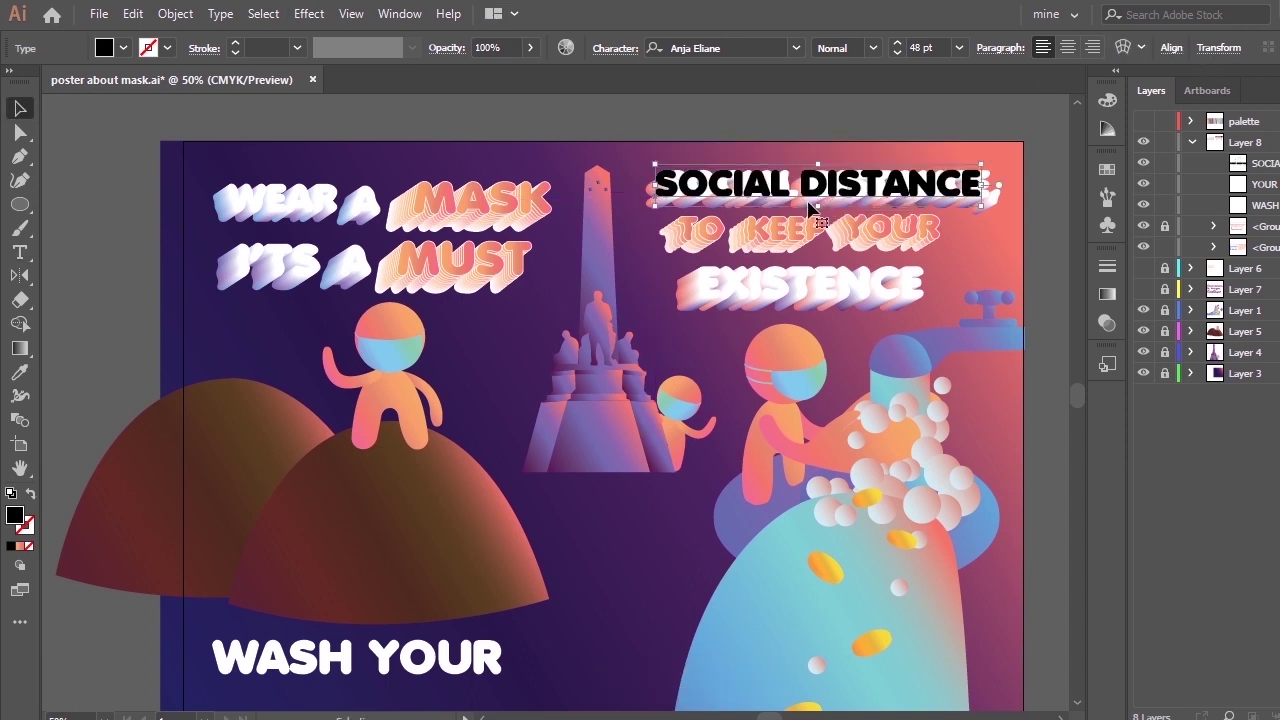
{"action": "key", "text": "ctrl+="}
{"action": "key", "text": "ctrl+="}
{"action": "key", "text": "ctrl+minus"}
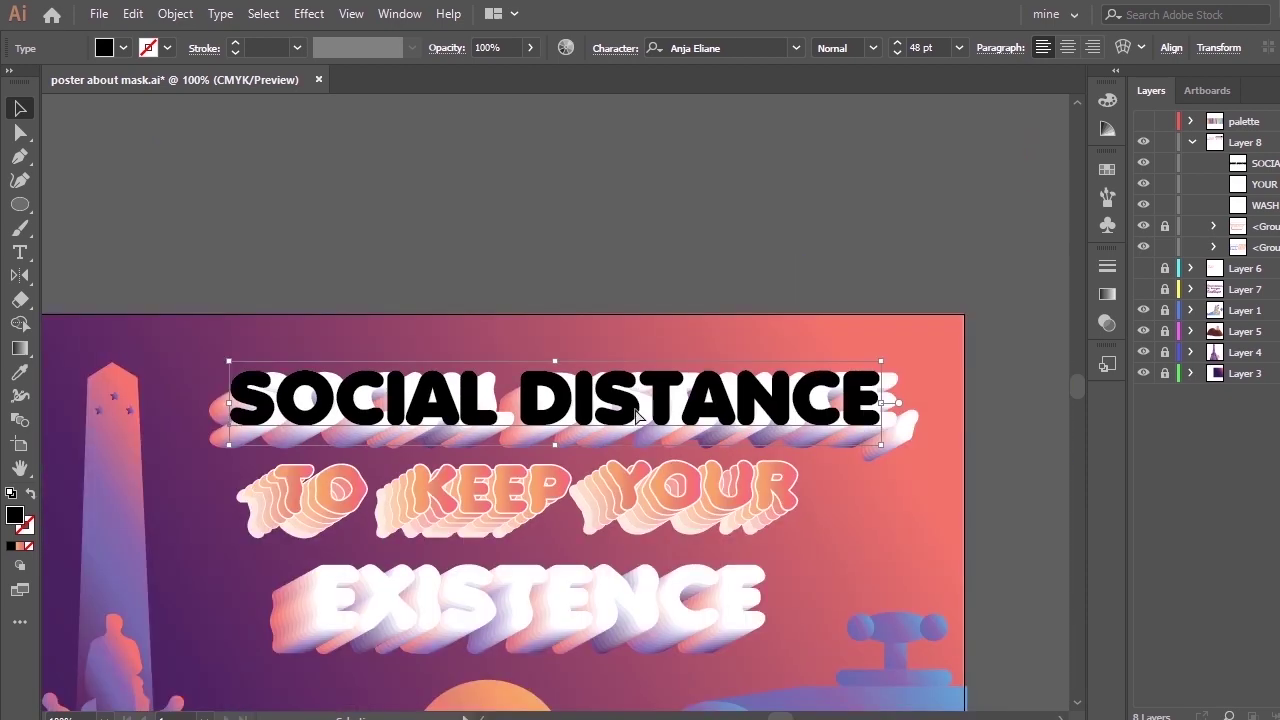
{"action": "left_click_drag", "start_coordinate": [634, 406], "coordinate": [657, 415]}
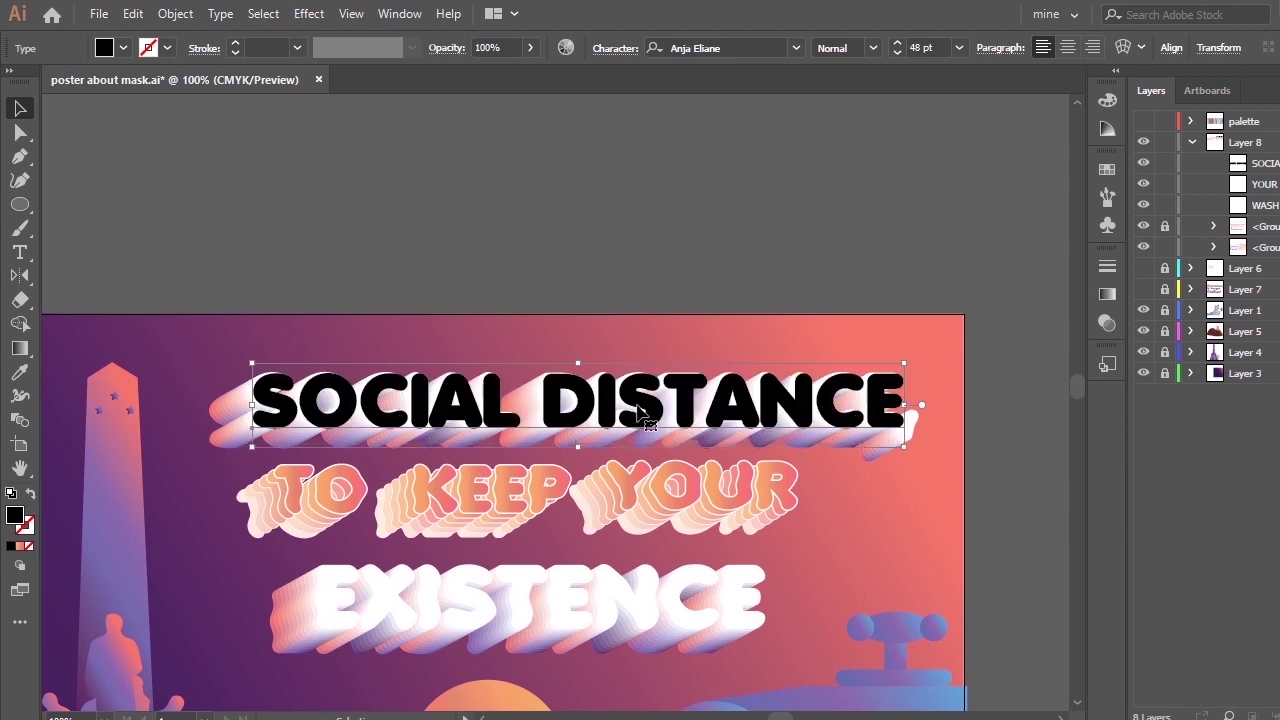
{"action": "right_click", "coordinate": [640, 410]}
{"action": "left_click", "coordinate": [780, 154]}
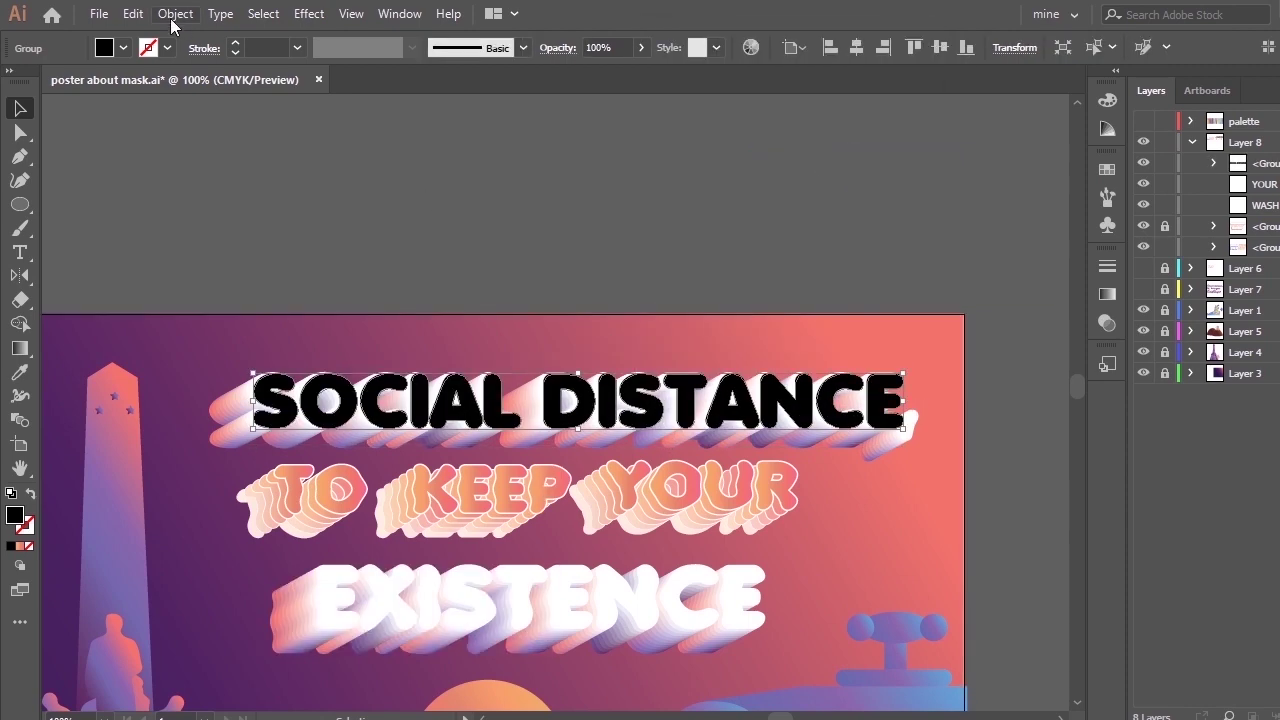
Apply an envelope mesh with 4 rows and 4 columns to the outlined SOCIAL DISTANCE.
{"action": "left_click", "coordinate": [175, 14]}
{"action": "key", "text": "Escape"}
{"action": "key", "text": "alt+ctrl+m"}
{"action": "left_click", "coordinate": [697, 446]}
{"action": "left_click", "coordinate": [792, 442]}
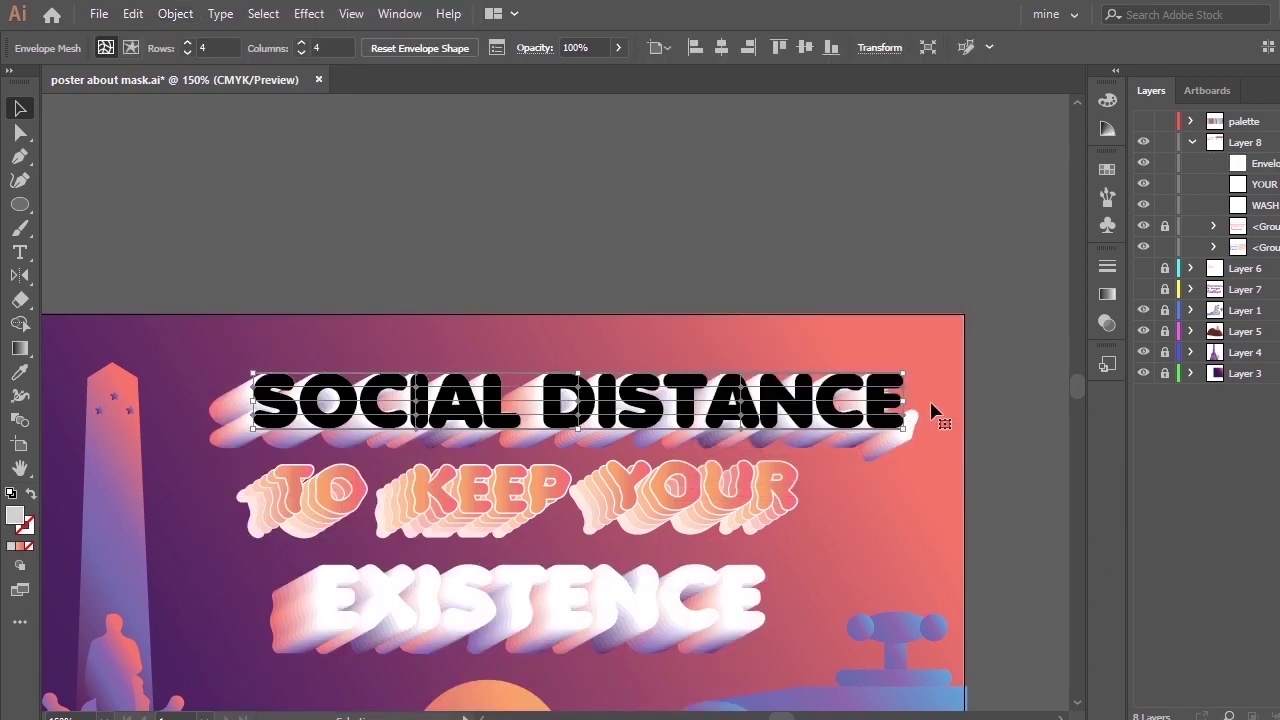
Shift mesh points of the SOCIAL DISTANCE envelope sideways so that the letters get wavy edges.
{"action": "key", "text": "ctrl+="}
{"action": "key", "text": "a"}
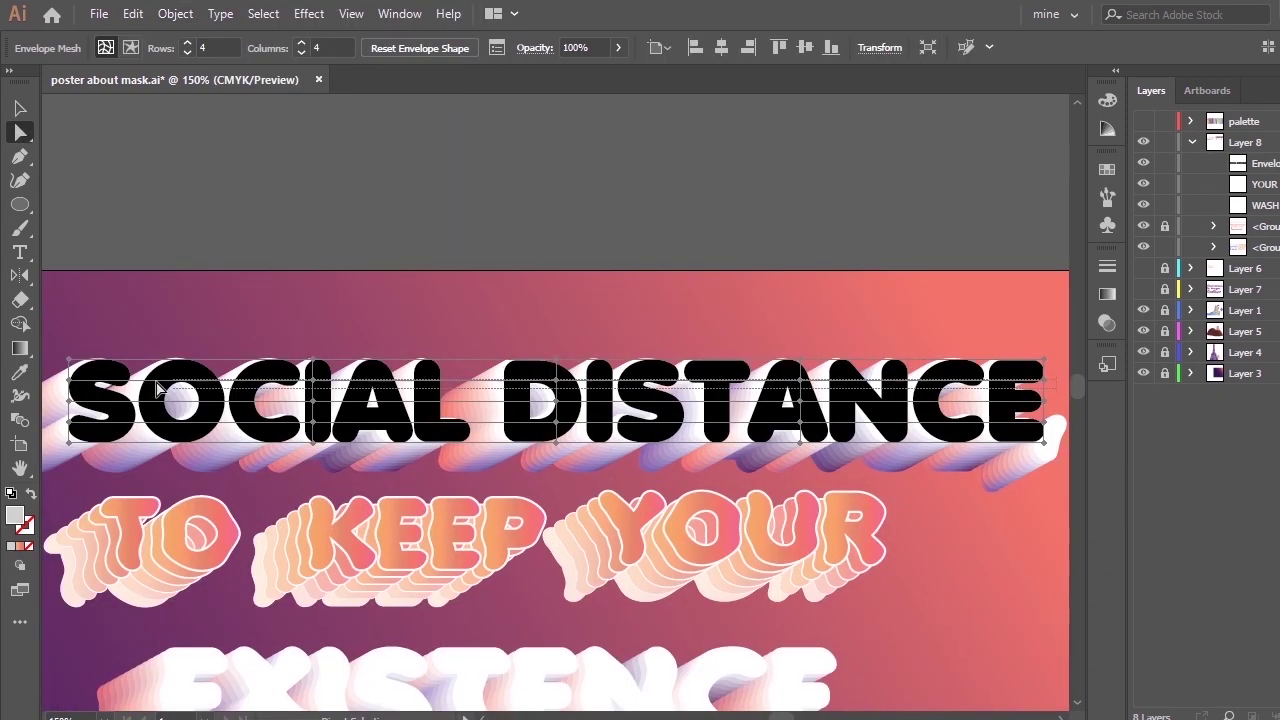
{"action": "left_click_drag", "start_coordinate": [156, 383], "coordinate": [466, 420]}
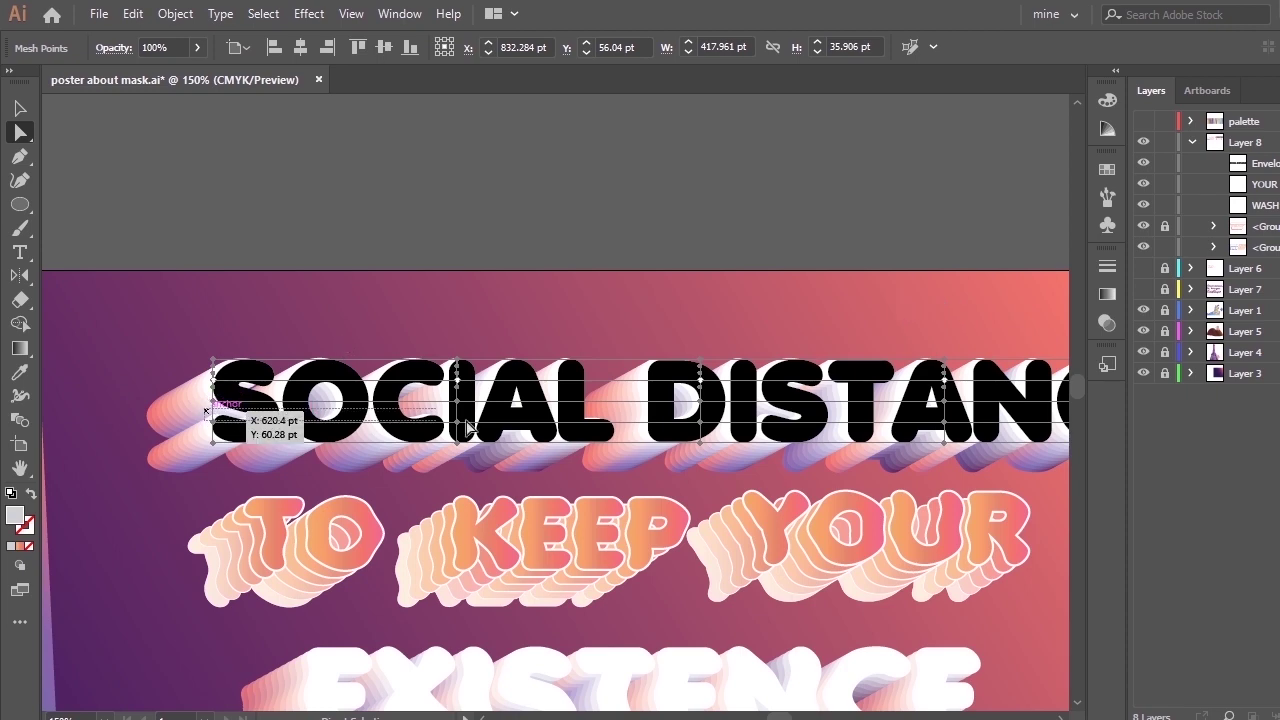
{"action": "scroll", "coordinate": [1060, 432], "scroll_direction": "right", "scroll_amount": 3}
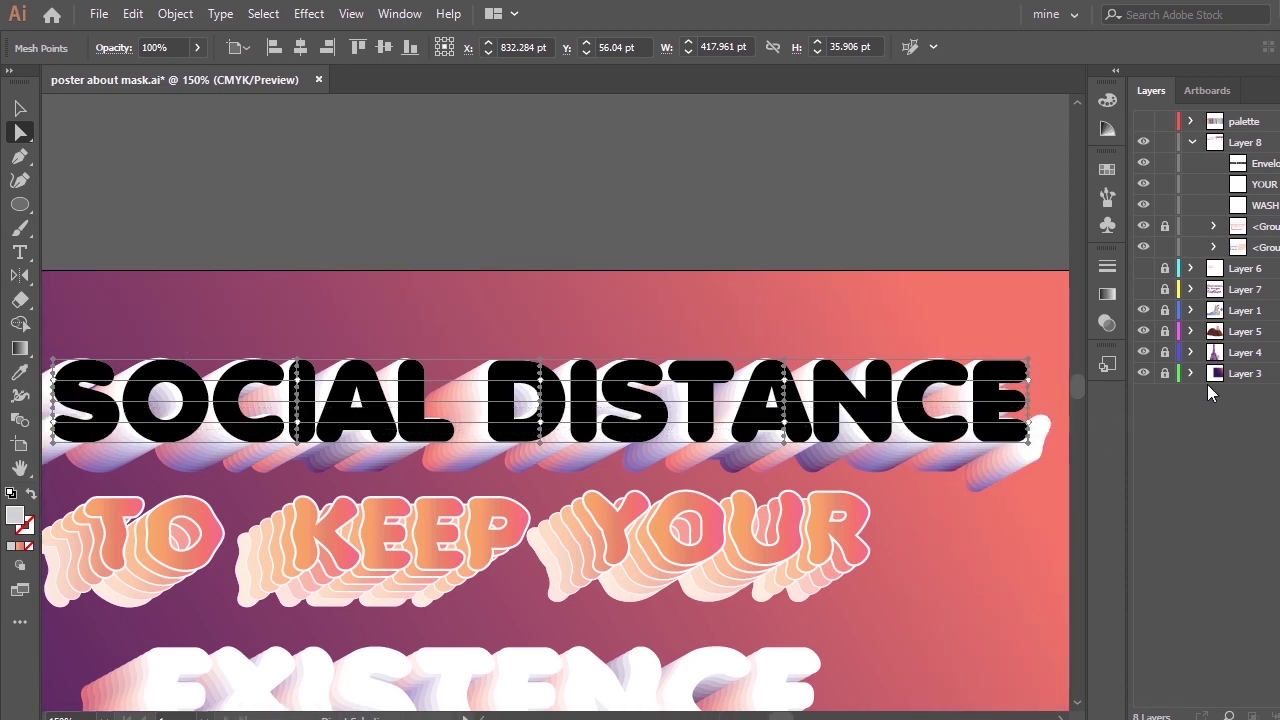
{"action": "left_click", "coordinate": [672, 342]}
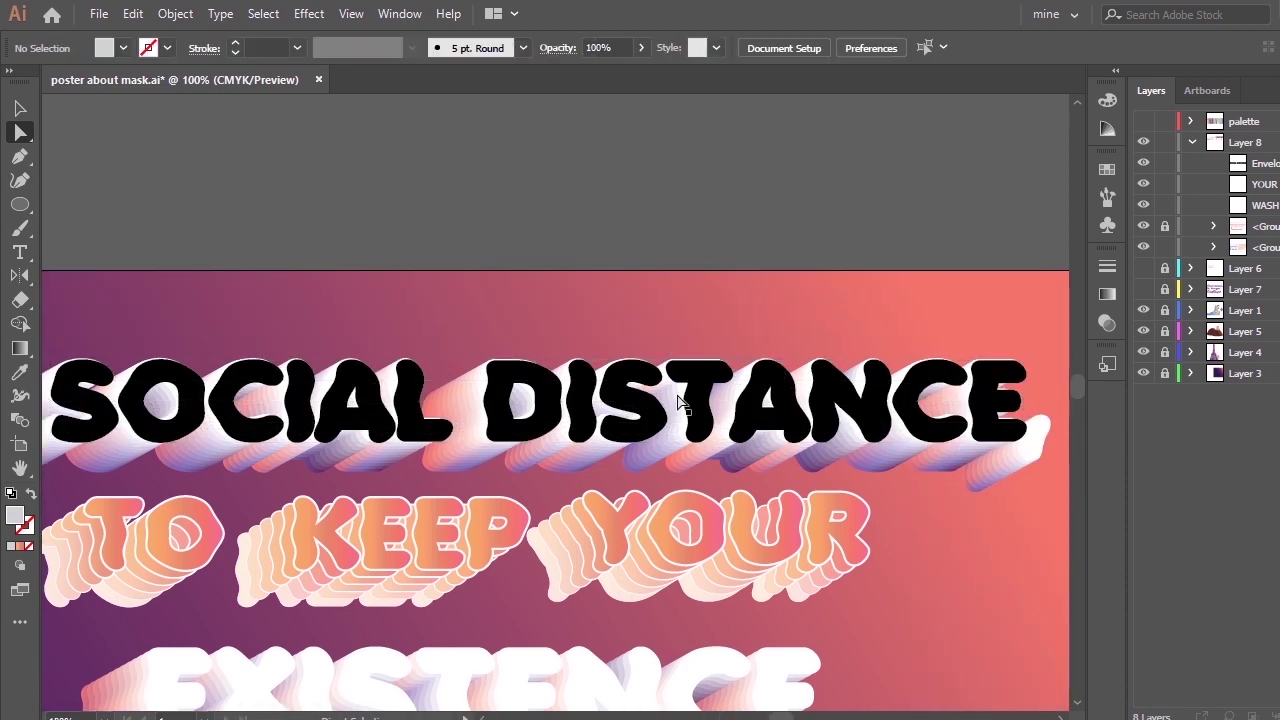
Duplicate the wavy SOCIAL DISTANCE lettering and place the copy directly beneath the original.
{"action": "key", "text": "ctrl+minus"}
{"action": "left_click_drag", "start_coordinate": [667, 418], "coordinate": [662, 469]}
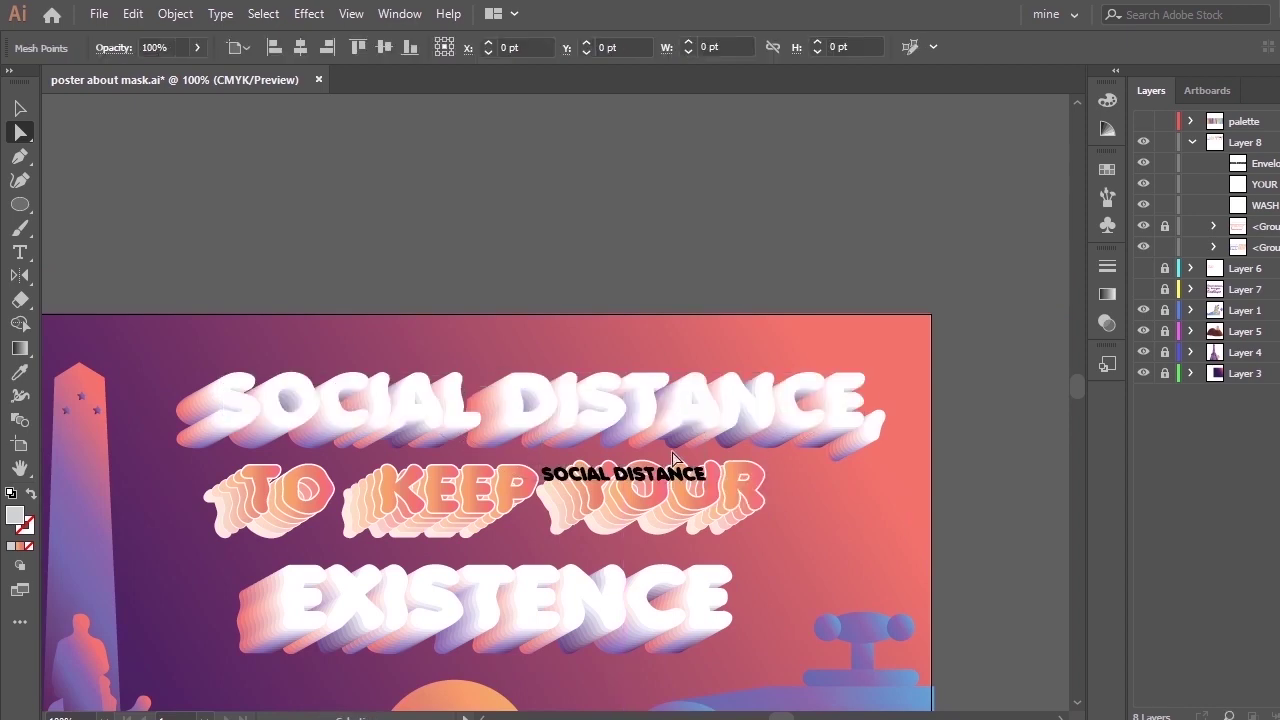
{"action": "key", "text": "ctrl+z"}
{"action": "key", "text": "v"}
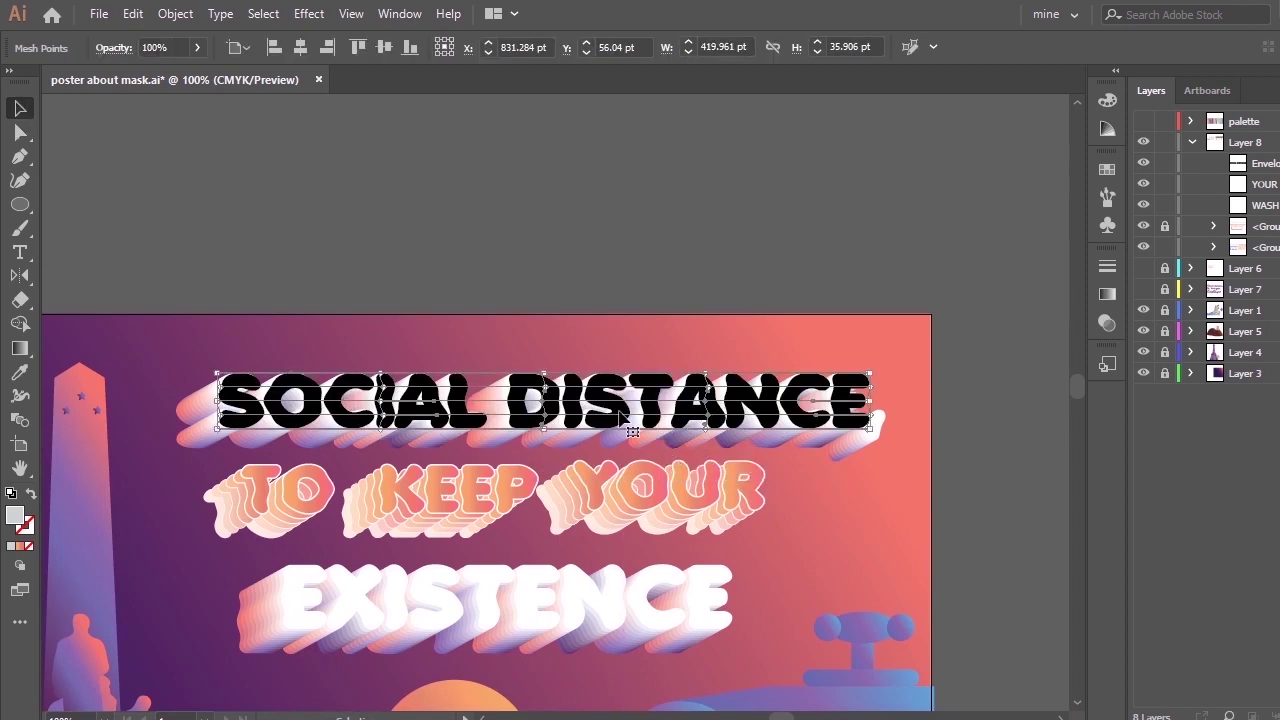
{"action": "left_click_drag", "start_coordinate": [618, 413], "coordinate": [609, 491]}
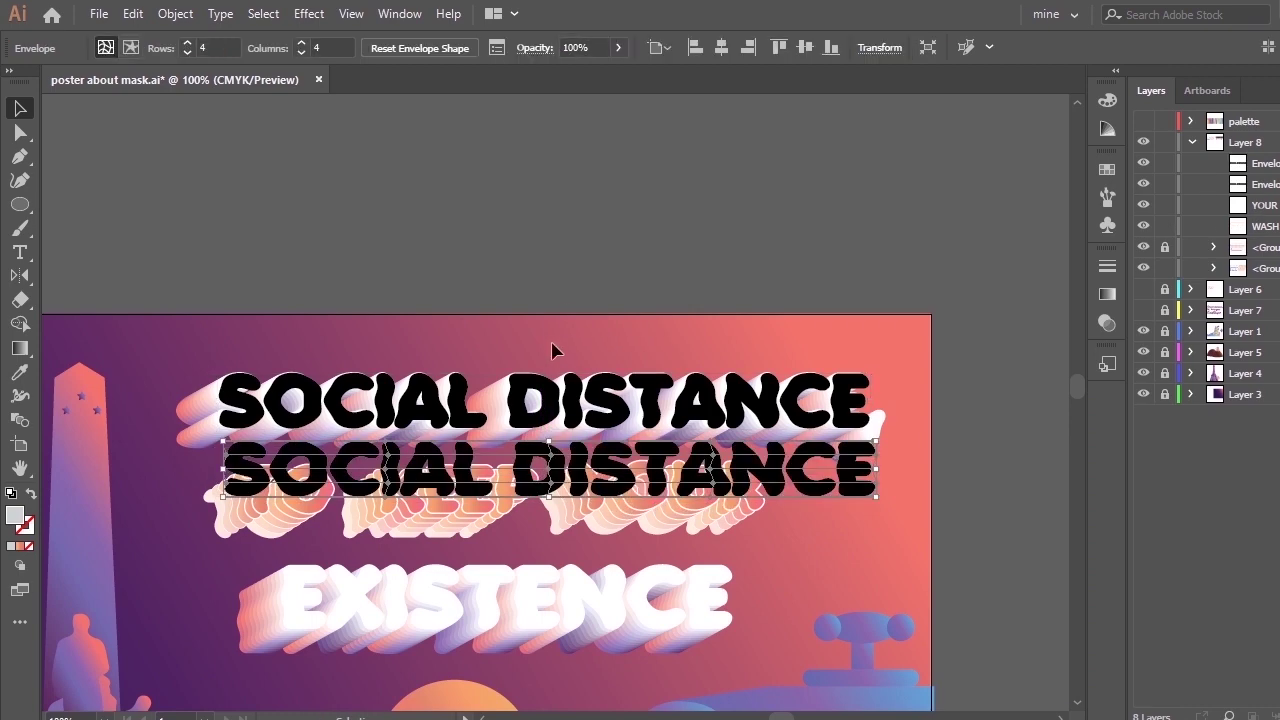
Select both wavy SOCIAL DISTANCE copies and make a blend between them.
{"action": "left_click", "coordinate": [175, 14]}
{"action": "mouse_move", "coordinate": [280, 528]}
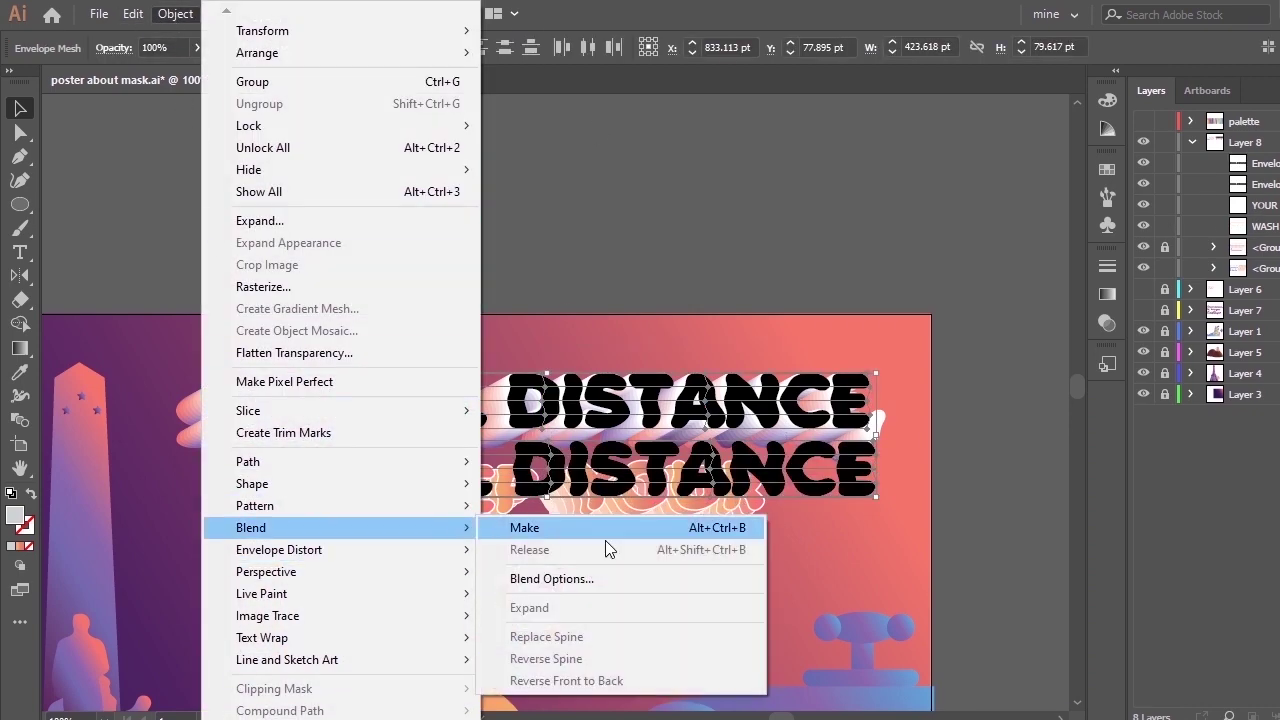
{"action": "left_click", "coordinate": [600, 574]}
{"action": "left_click", "coordinate": [1046, 280]}
{"action": "left_click", "coordinate": [175, 14]}
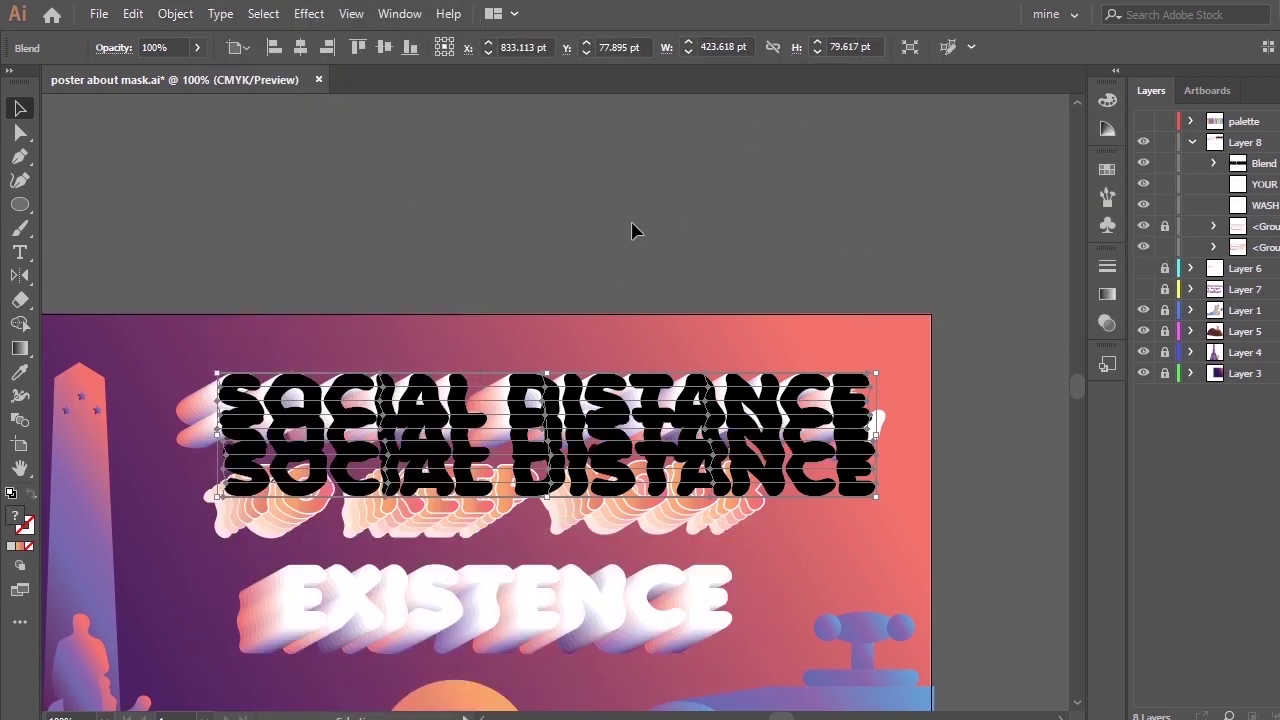
Set the SOCIAL DISTANCE blend's spacing to Specified Steps with enough steps to fill the gap between the two words.
{"action": "left_click", "coordinate": [175, 13]}
{"action": "mouse_move", "coordinate": [472, 512]}
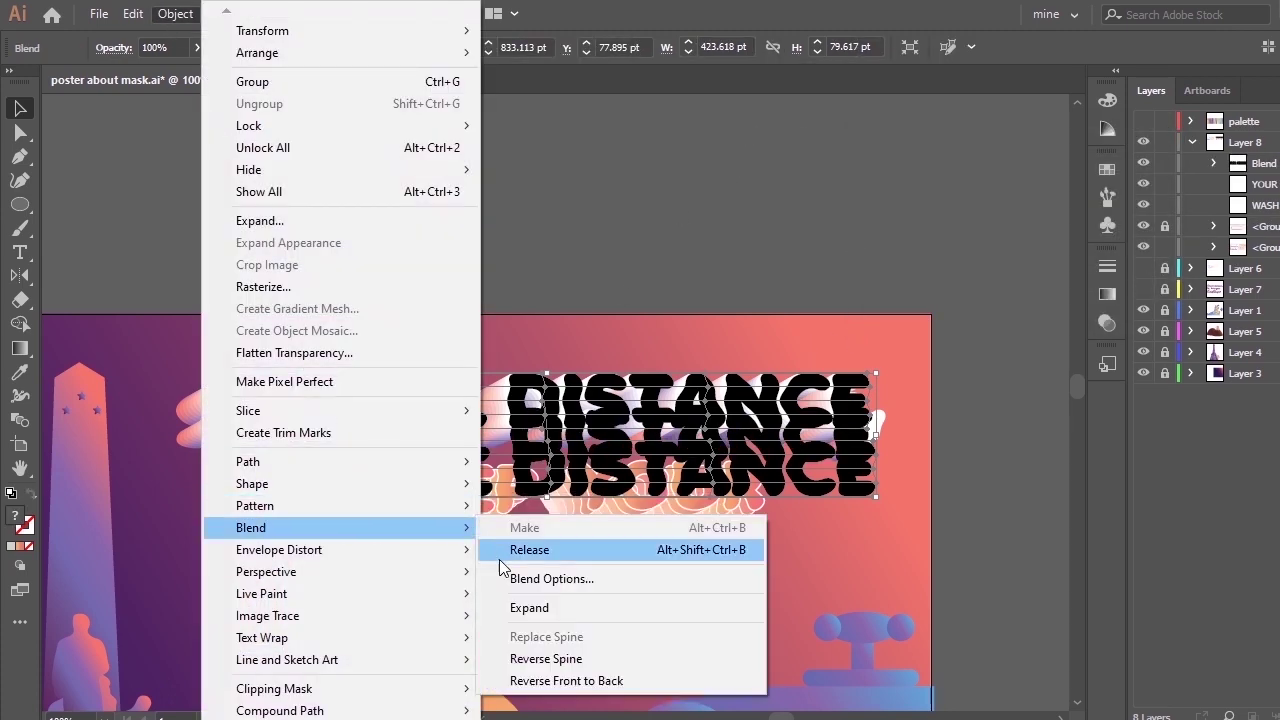
{"action": "left_click", "coordinate": [540, 580]}
{"action": "left_click", "coordinate": [876, 281]}
{"action": "left_click", "coordinate": [1003, 190]}
{"action": "left_click", "coordinate": [1003, 209]}
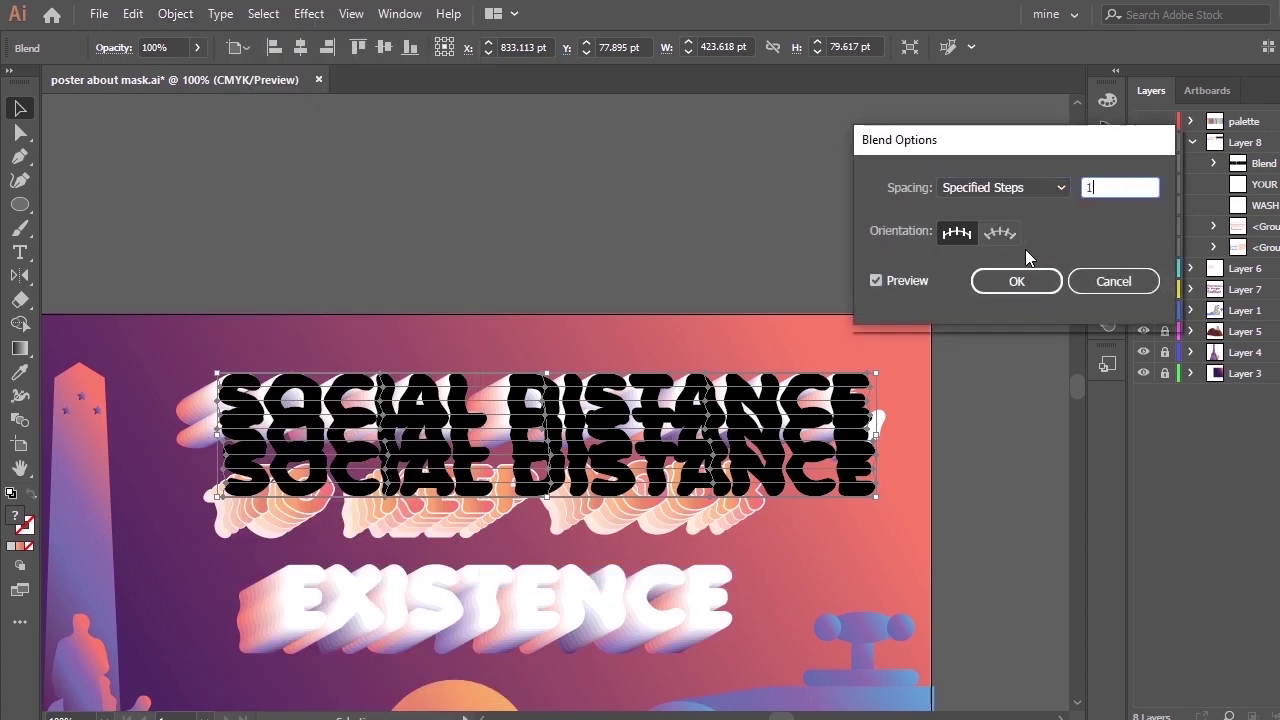
{"action": "left_click", "coordinate": [1012, 282]}
{"action": "key", "text": "ctrl+alt+m"}
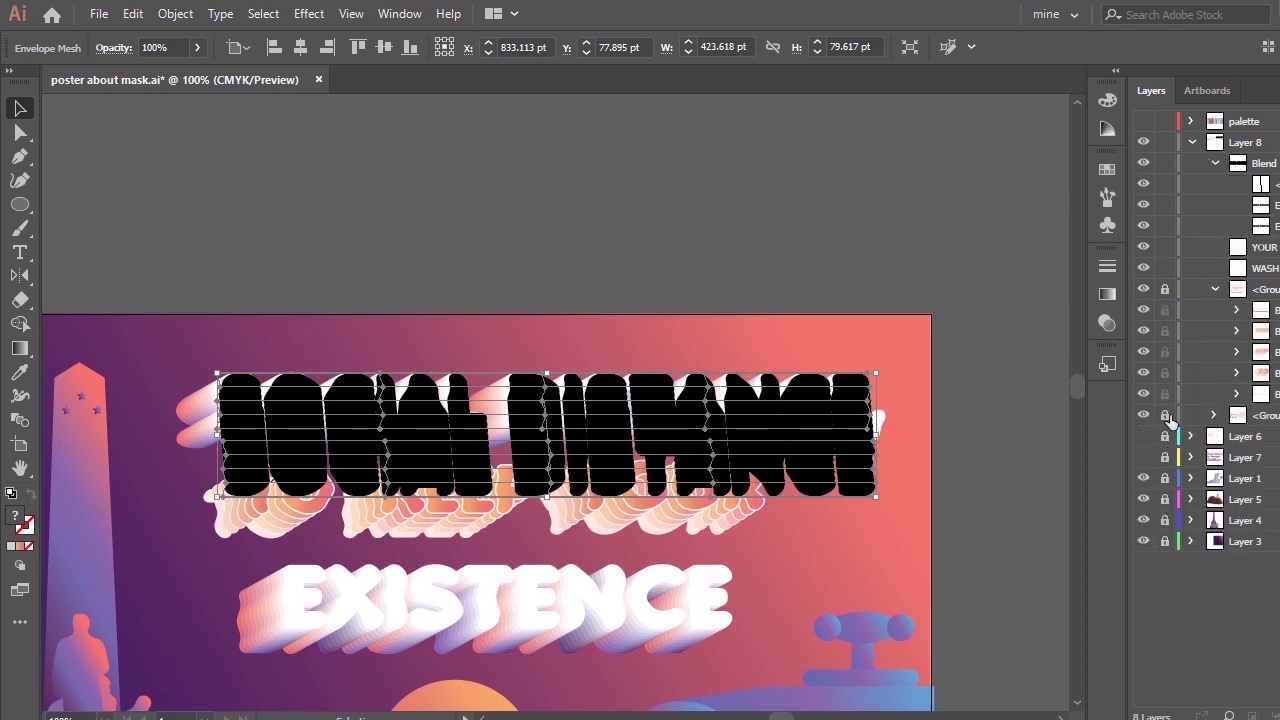
Unlock the finished lettering group and try to move a duplicate of its SOCIAL DISTANCE blend spine into the new blend.
{"action": "left_click", "coordinate": [1164, 289]}
{"action": "left_click", "coordinate": [1237, 310]}
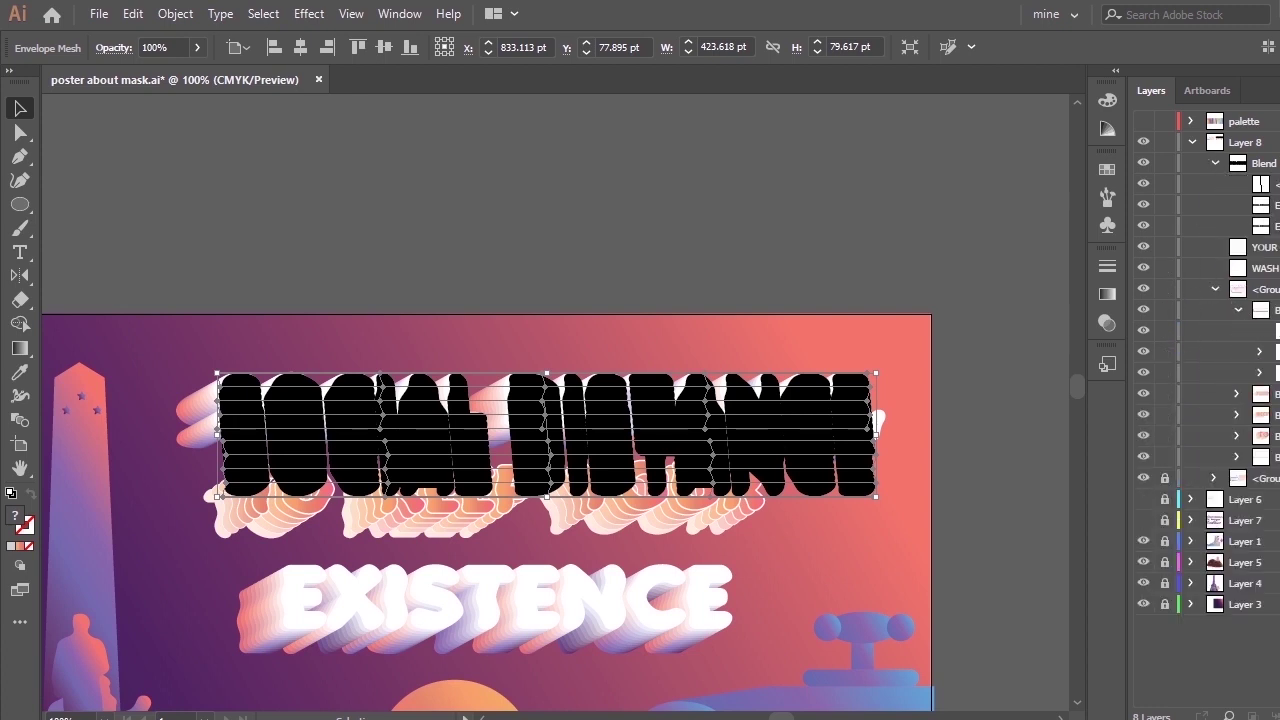
{"action": "left_click", "coordinate": [1262, 330]}
{"action": "left_click", "coordinate": [1278, 91]}
{"action": "left_click", "coordinate": [1254, 140]}
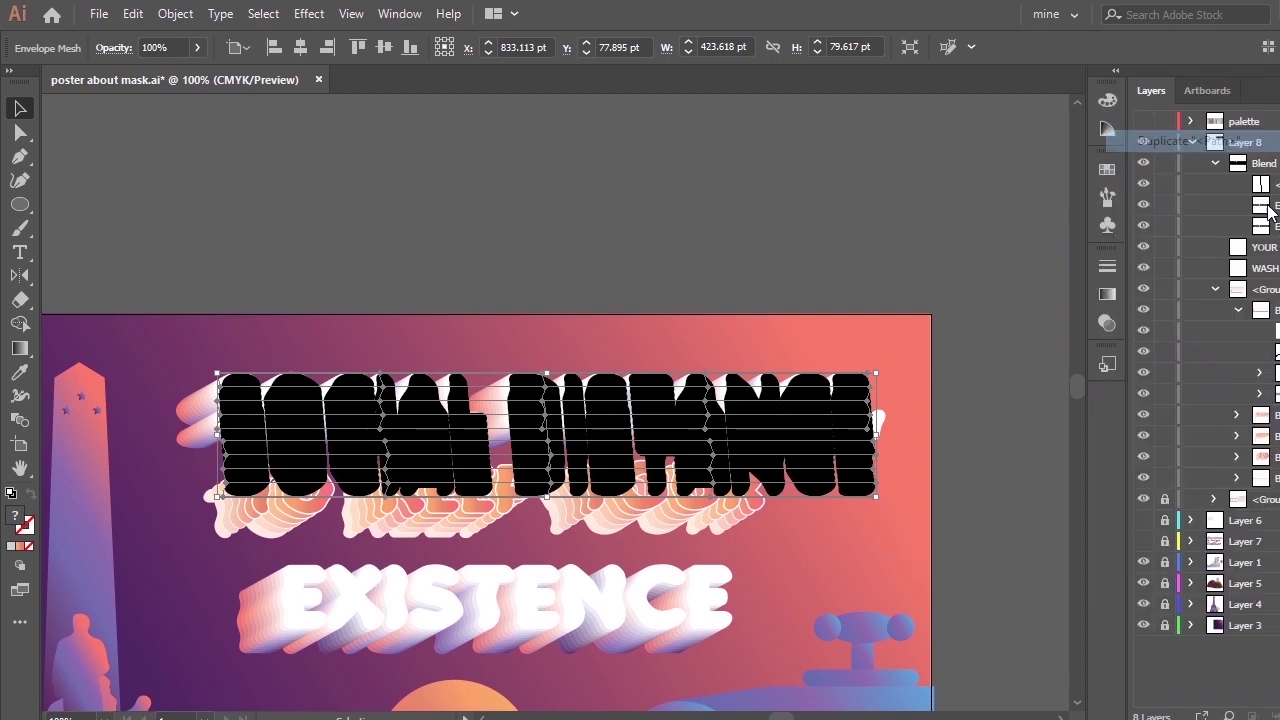
{"action": "left_click_drag", "start_coordinate": [1276, 331], "coordinate": [1240, 175]}
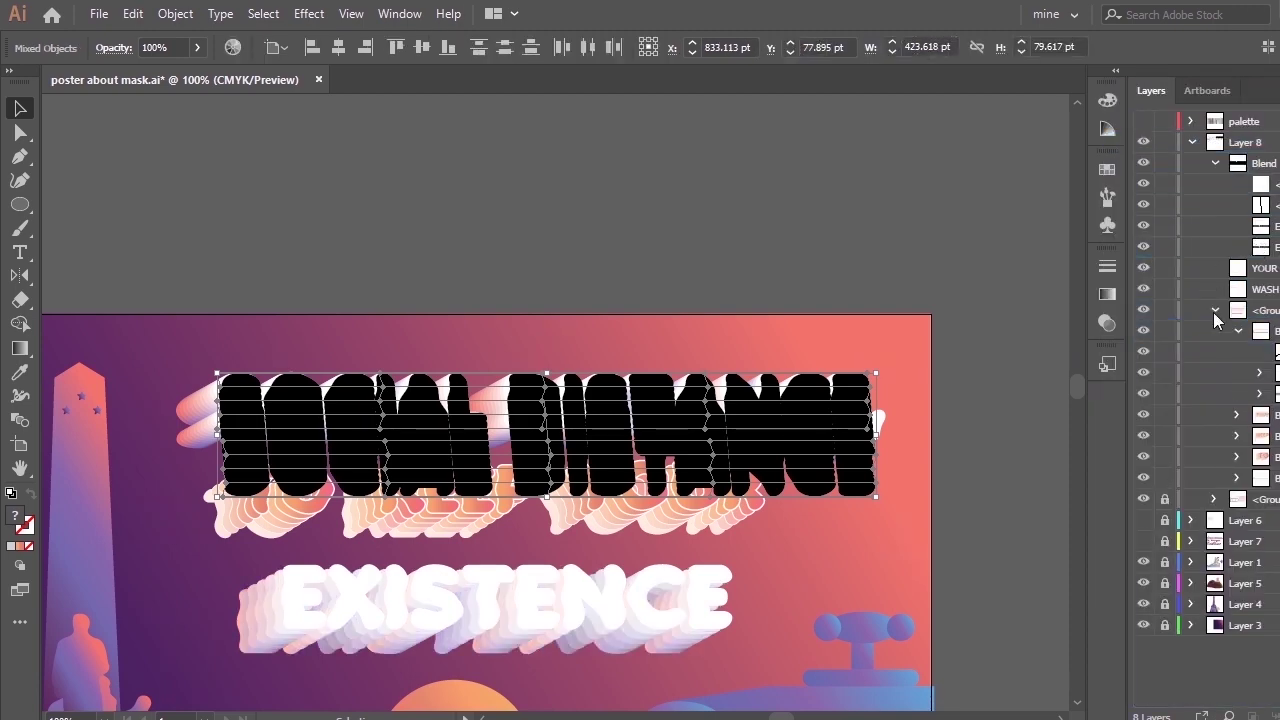
Delete the vertical spine and the copied diagonal spine from the new SOCIAL DISTANCE blend.
{"action": "left_click", "coordinate": [1276, 205]}
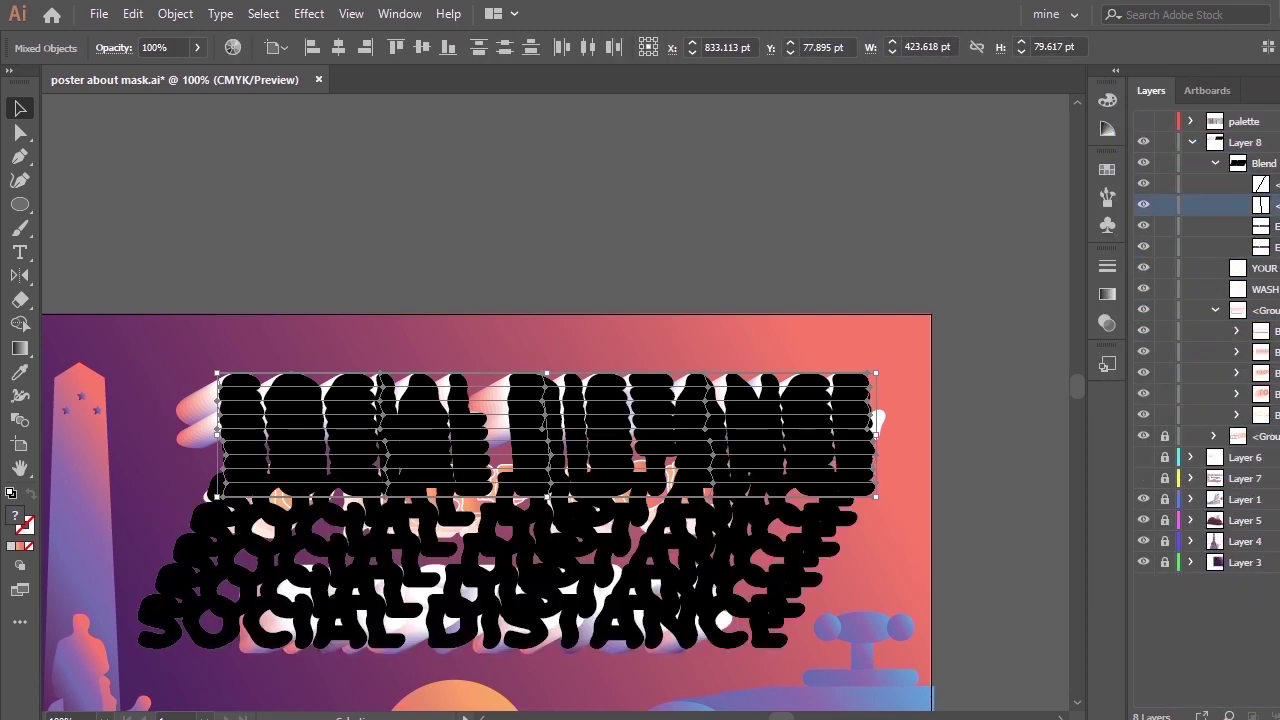
{"action": "left_click", "coordinate": [1279, 716]}
{"action": "left_click", "coordinate": [1237, 311]}
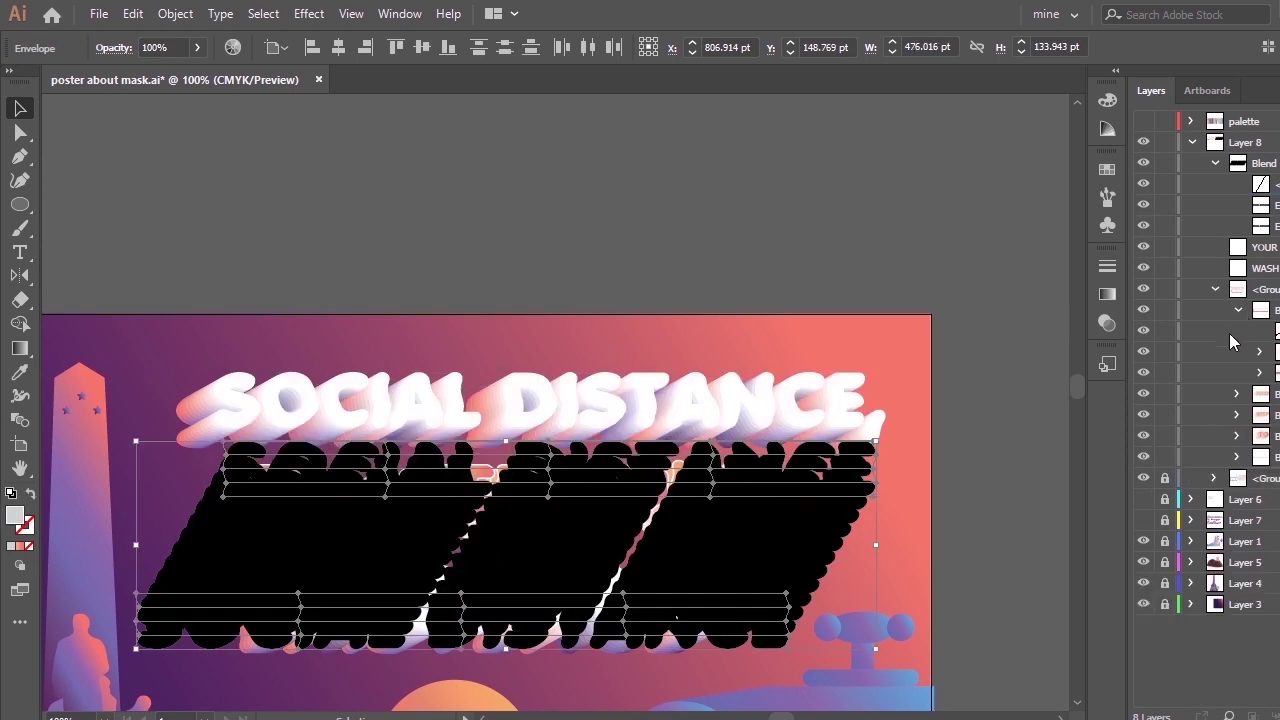
{"action": "left_click", "coordinate": [1276, 184]}
{"action": "left_click", "coordinate": [1279, 716]}
Duplicate the finished SOCIAL DISTANCE blend's diagonal spine and place the copy in Layer 8 above the new blend.
{"action": "left_click", "coordinate": [1276, 309]}
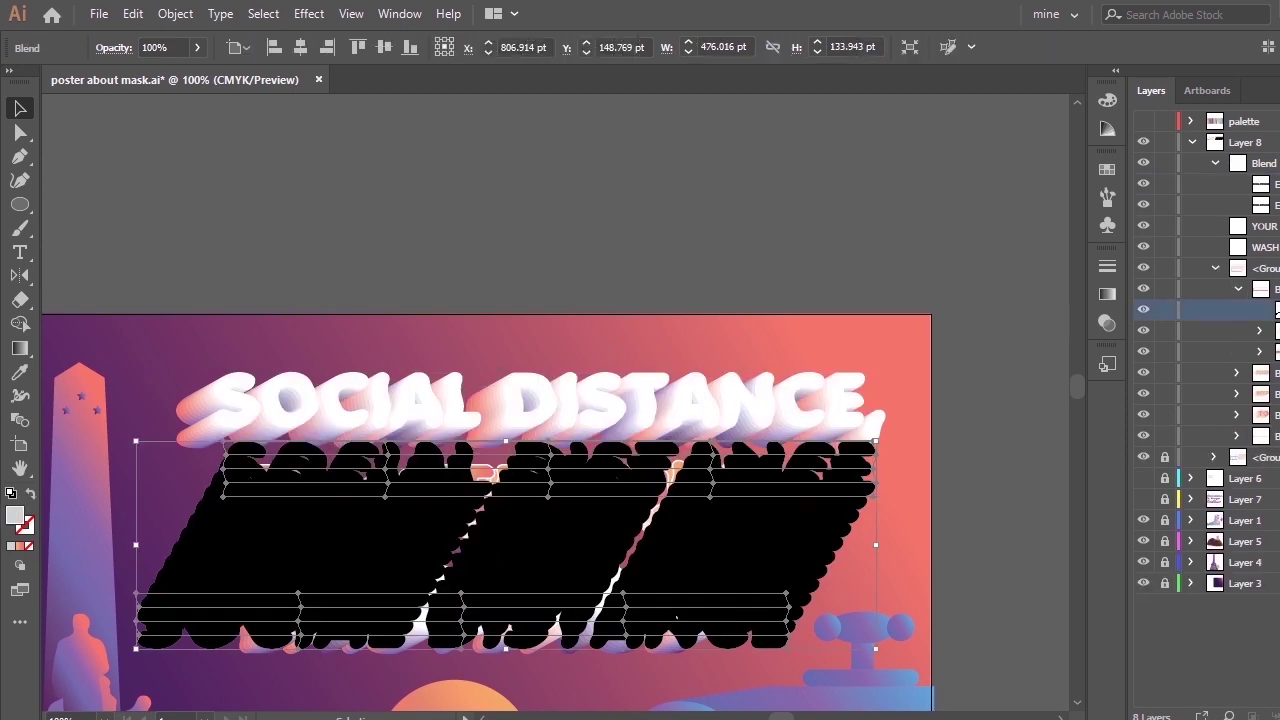
{"action": "left_click", "coordinate": [1279, 90]}
{"action": "left_click", "coordinate": [1262, 141]}
{"action": "left_click_drag", "start_coordinate": [1274, 309], "coordinate": [1270, 152]}
{"action": "left_click", "coordinate": [1276, 164]}
{"action": "left_click", "coordinate": [1276, 310]}
{"action": "left_click", "coordinate": [1279, 91]}
{"action": "left_click", "coordinate": [1256, 256]}
{"action": "left_click", "coordinate": [1239, 311]}
{"action": "left_click", "coordinate": [1215, 289]}
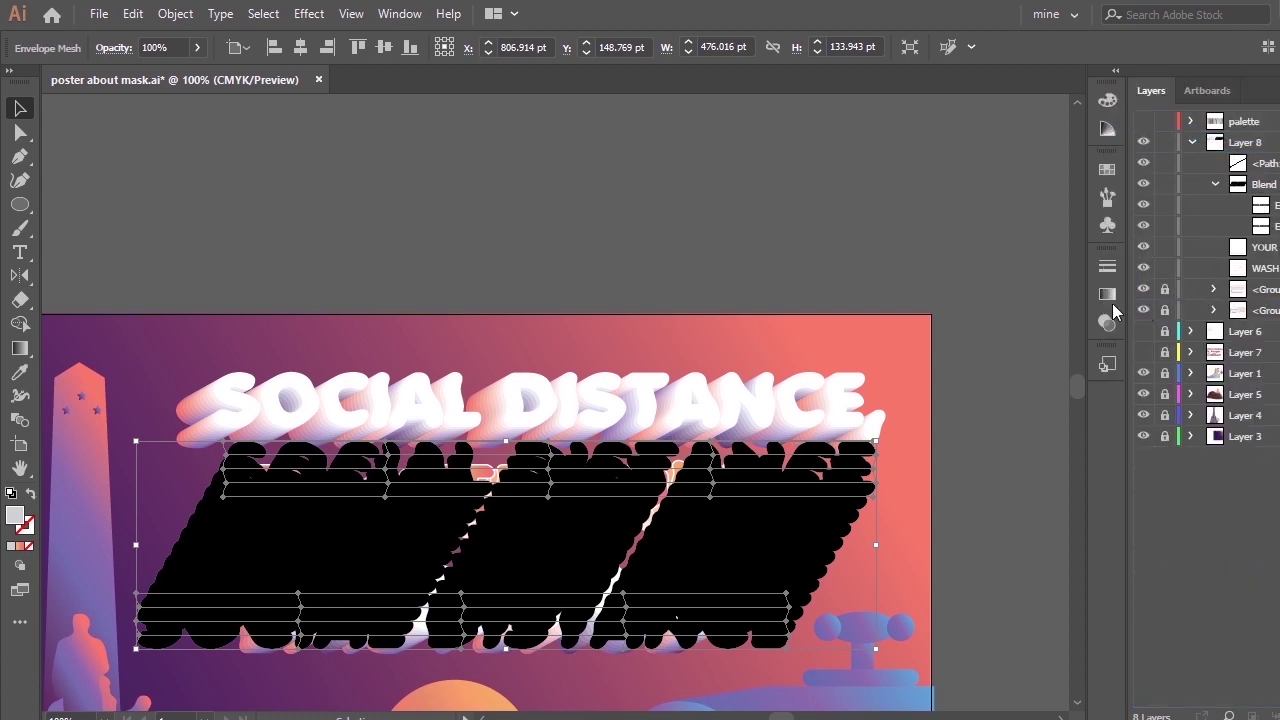
Select the new SOCIAL DISTANCE blend together with the copied spine path and expand the words' envelope distortion.
{"action": "left_click", "coordinate": [561, 296]}
{"action": "left_click_drag", "start_coordinate": [809, 601], "coordinate": [406, 434]}
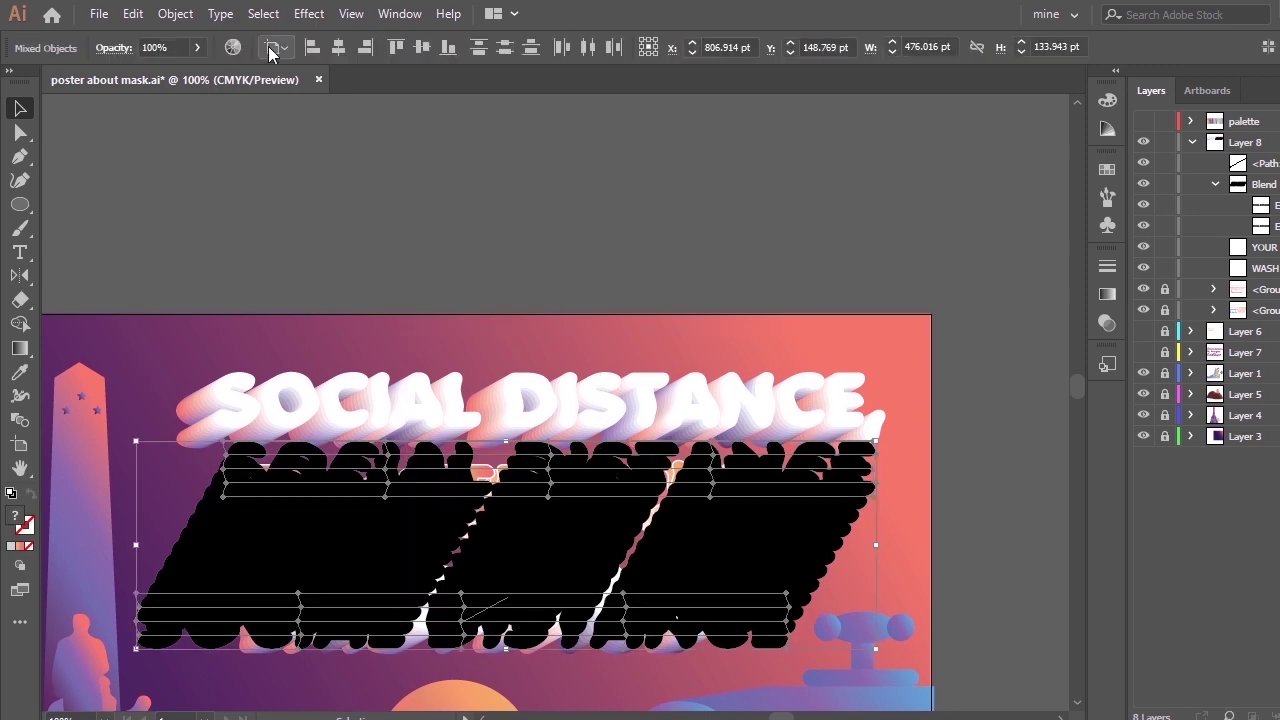
{"action": "left_click", "coordinate": [176, 15]}
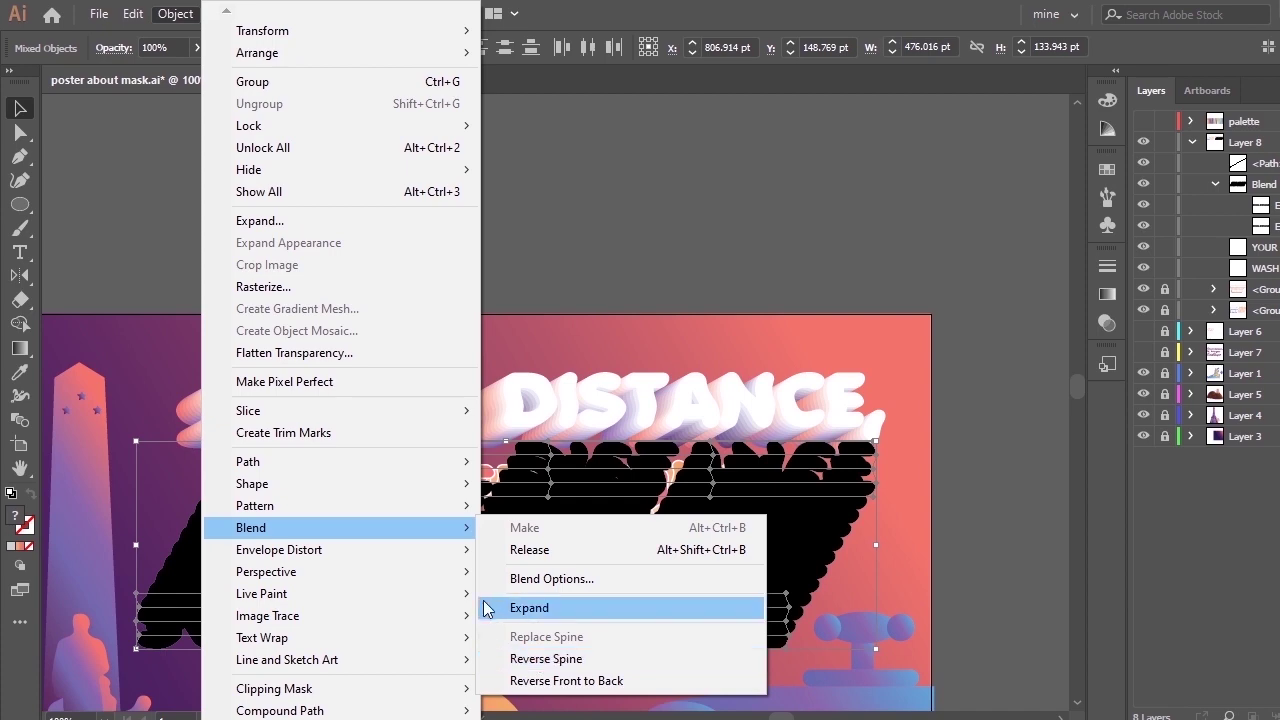
{"action": "mouse_move", "coordinate": [466, 552]}
{"action": "left_click", "coordinate": [514, 669]}
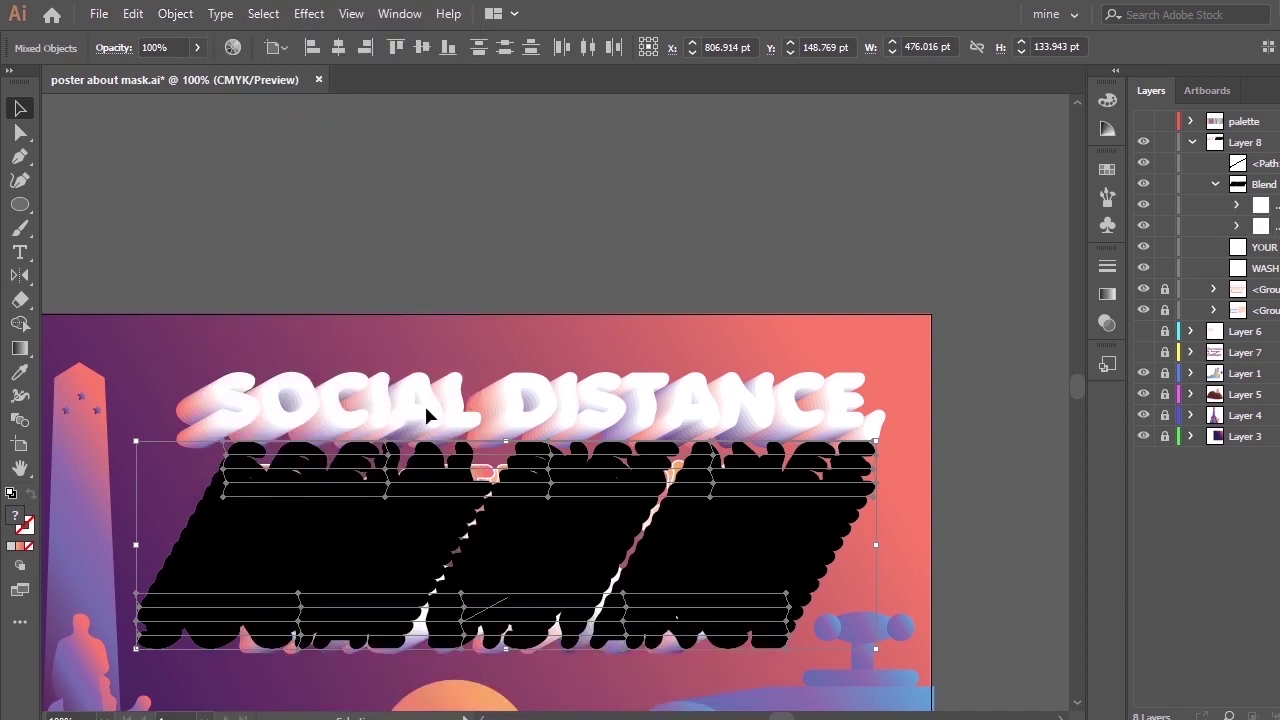
Replace the blend's spine with the copied diagonal path and move the blended lettering over the original SOCIAL DISTANCE.
{"action": "left_click", "coordinate": [176, 14]}
{"action": "mouse_move", "coordinate": [462, 527]}
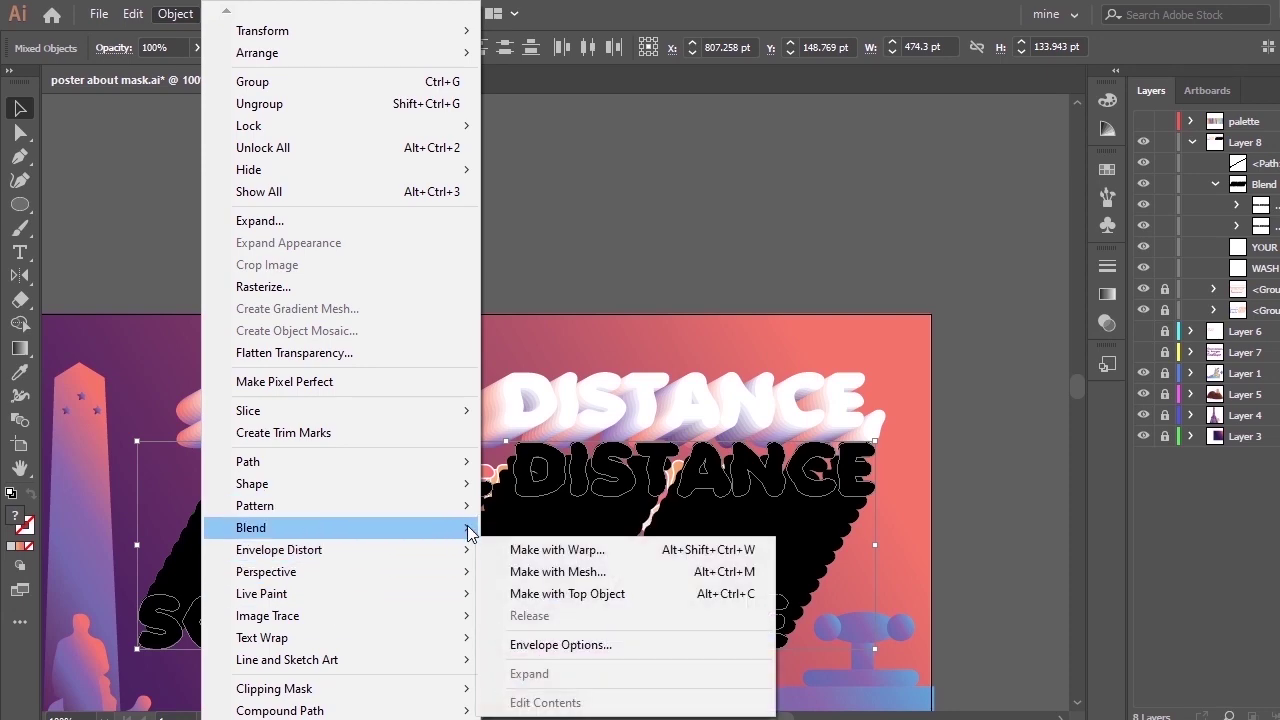
{"action": "left_click", "coordinate": [546, 637]}
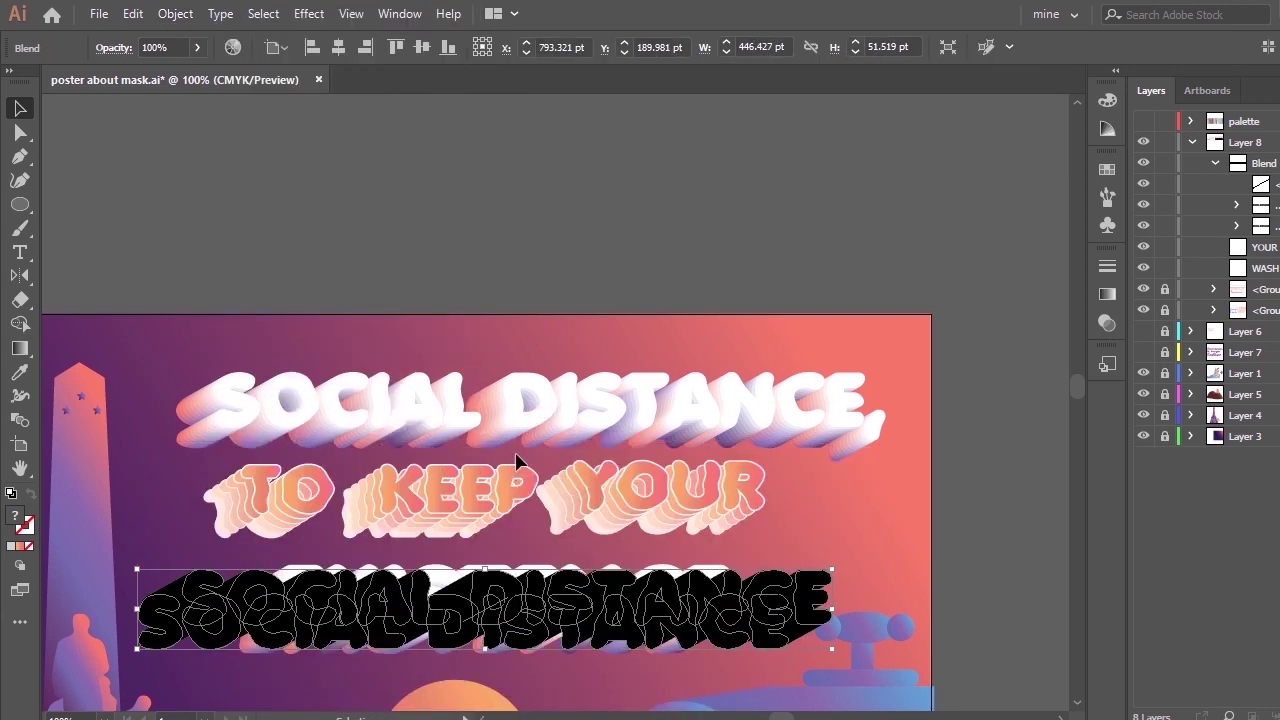
{"action": "left_click_drag", "start_coordinate": [522, 590], "coordinate": [521, 406]}
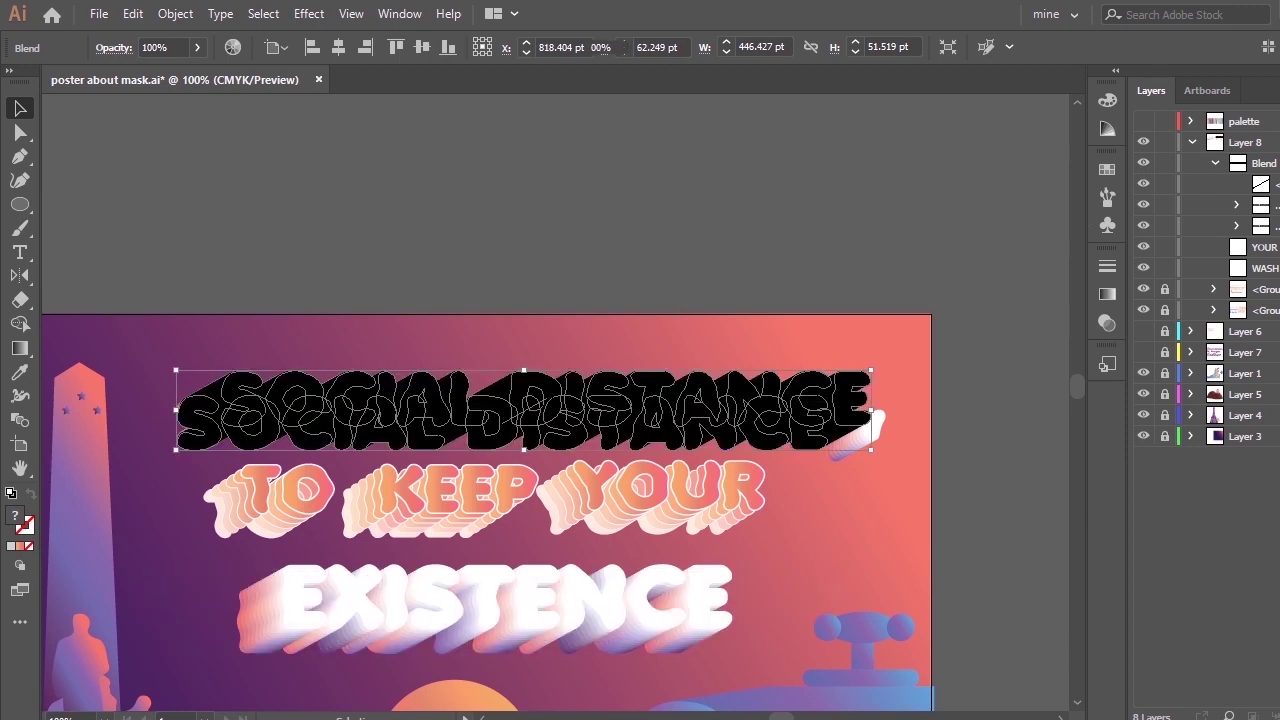
Sample EXISTENCE's white onto the blend's front word and the obelisk's gradient onto its back word.
{"action": "left_click", "coordinate": [1278, 205]}
{"action": "key", "text": "i"}
{"action": "left_click", "coordinate": [615, 603]}
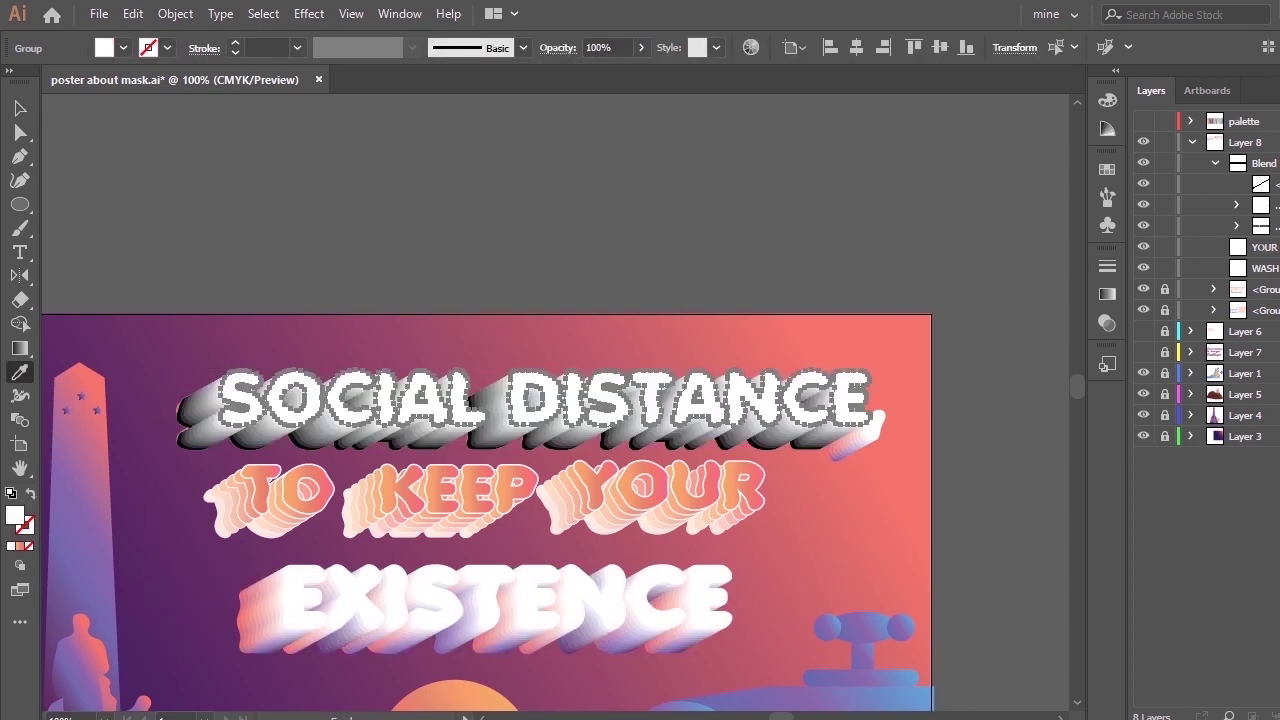
{"action": "left_click", "coordinate": [95, 430]}
{"action": "key", "text": "v"}
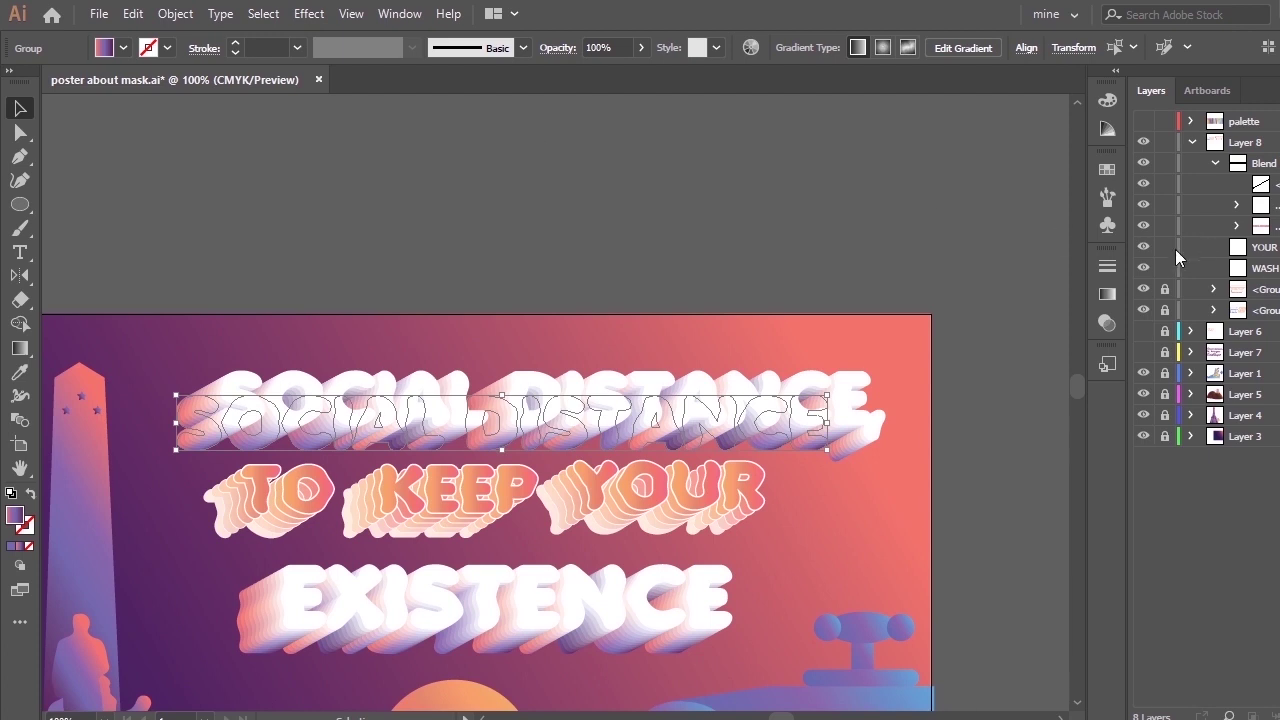
Hide the original SOCIAL DISTANCE blend and nudge the new one slightly upward.
{"action": "left_click", "coordinate": [1213, 289]}
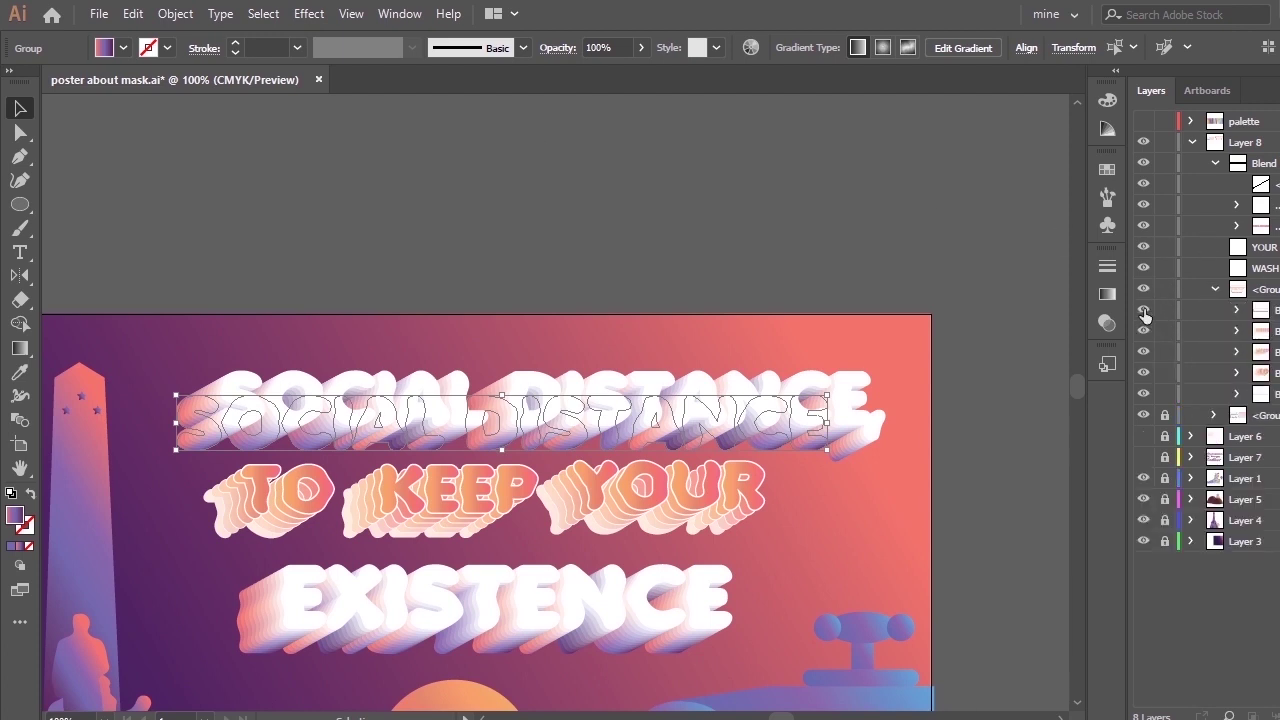
{"action": "left_click", "coordinate": [1143, 309]}
{"action": "left_click", "coordinate": [1143, 312]}
{"action": "left_click", "coordinate": [1143, 394]}
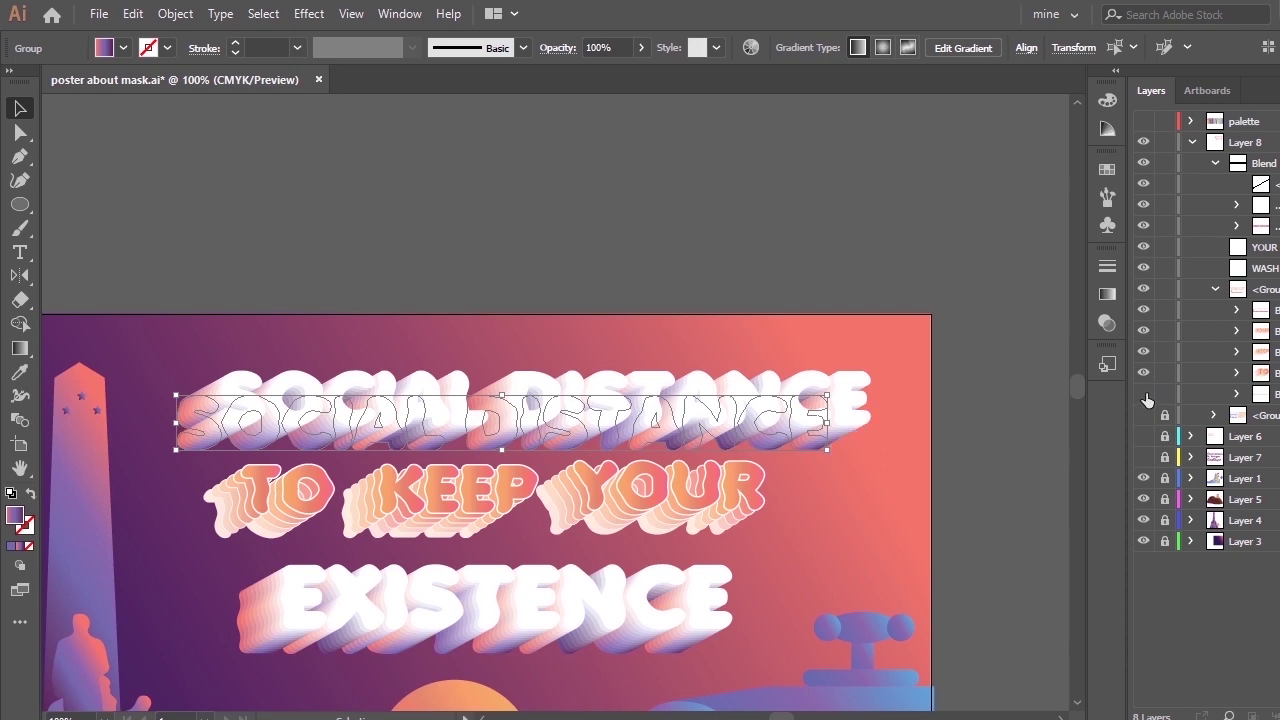
{"action": "left_click", "coordinate": [894, 357]}
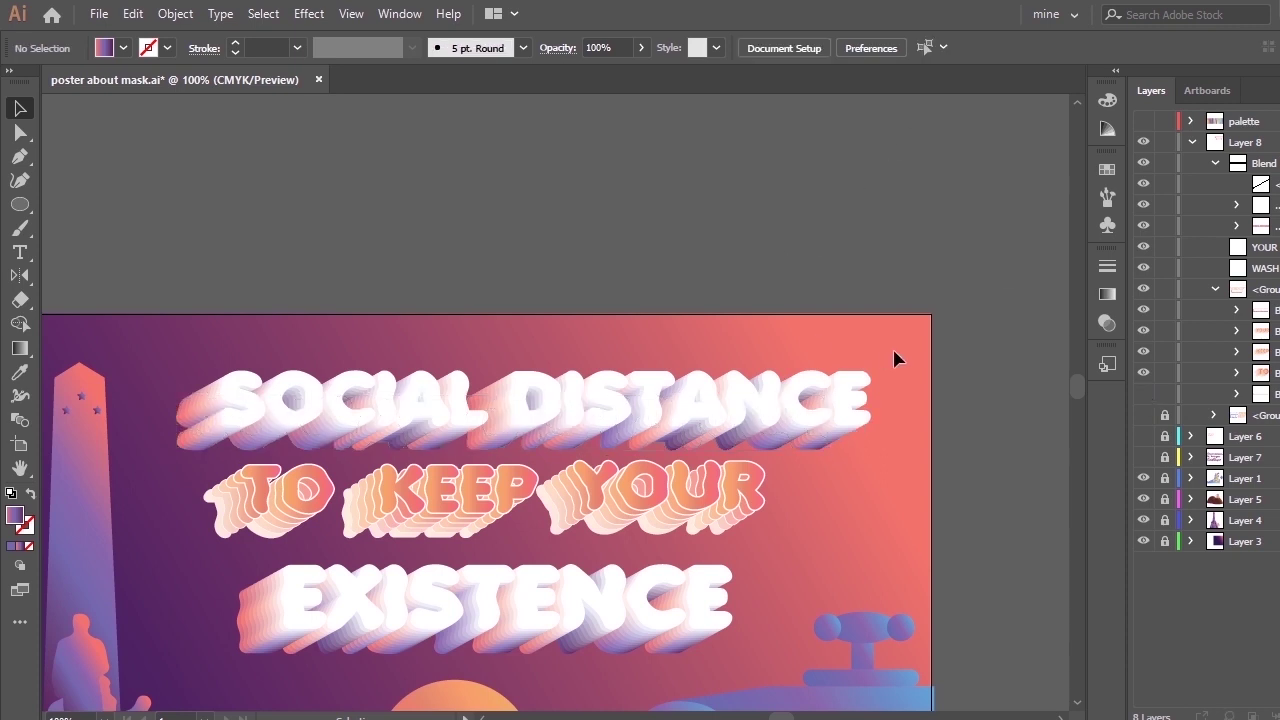
{"action": "left_click_drag", "start_coordinate": [796, 408], "coordinate": [797, 428]}
{"action": "left_click", "coordinate": [823, 477]}
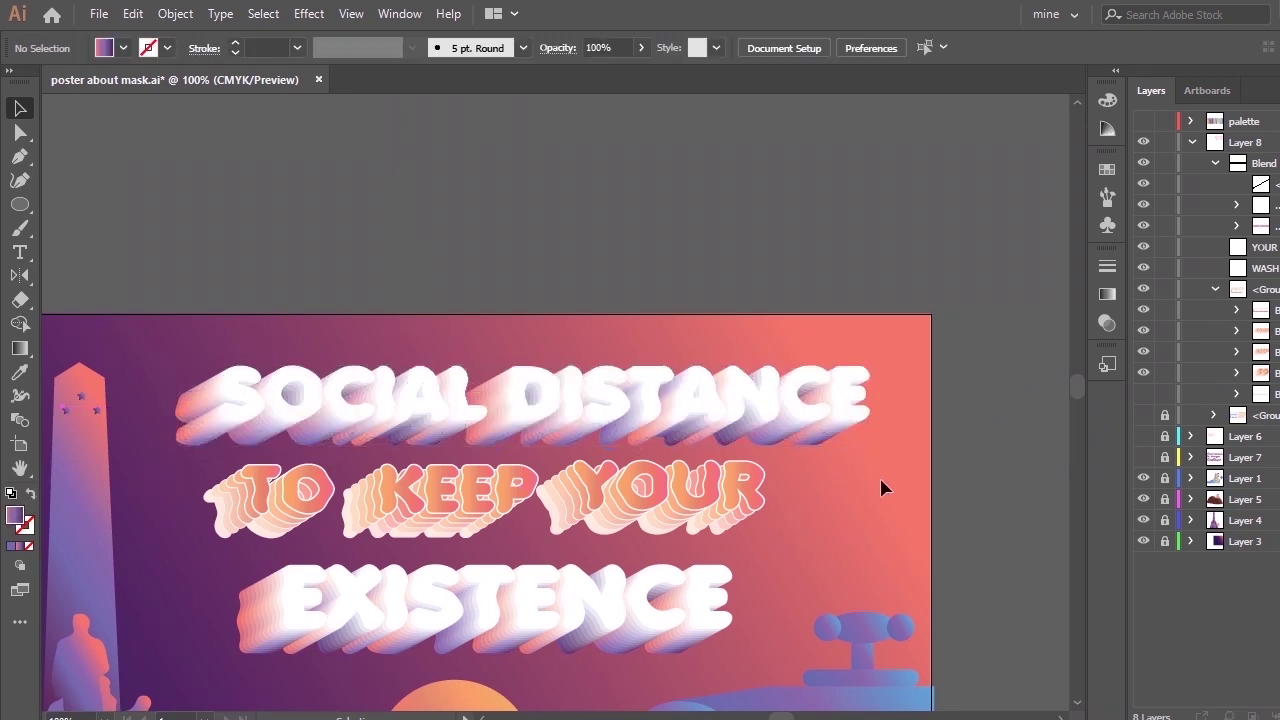
Ungroup the finished lettering so that its blends can be moved separately.
{"action": "left_click_drag", "start_coordinate": [761, 507], "coordinate": [766, 512]}
{"action": "key", "text": "ctrl+z"}
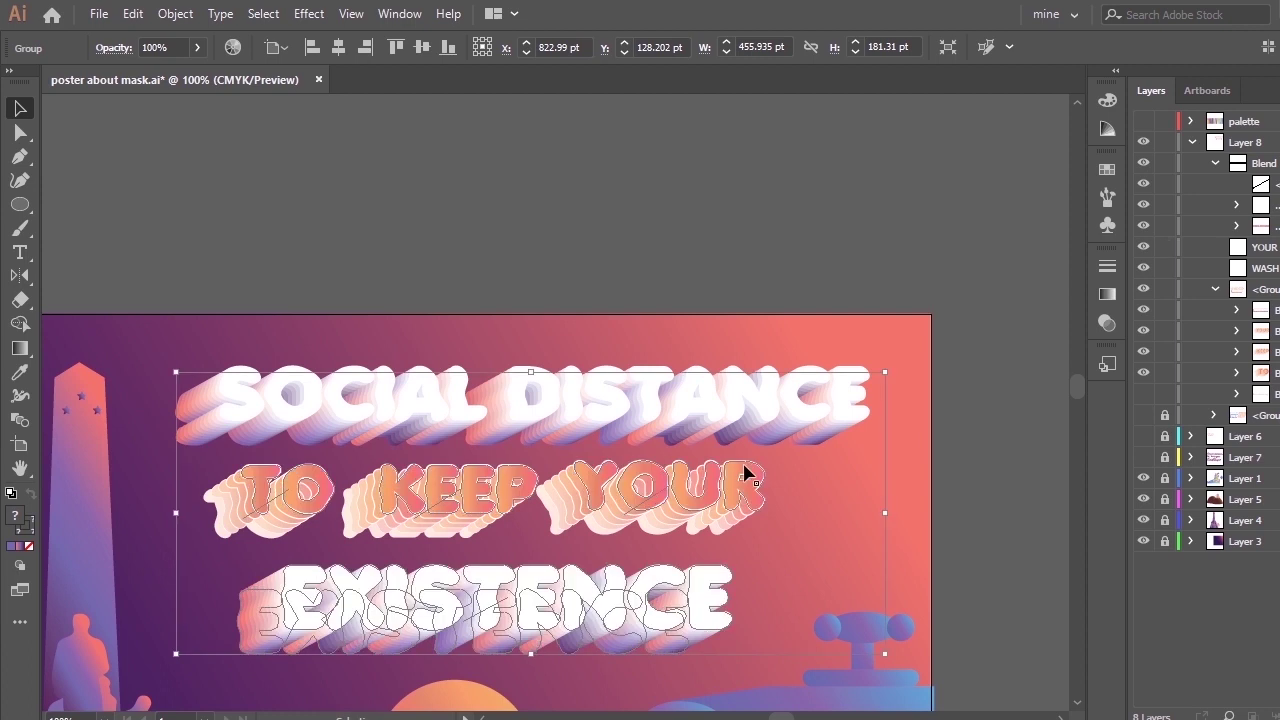
{"action": "right_click", "coordinate": [742, 496]}
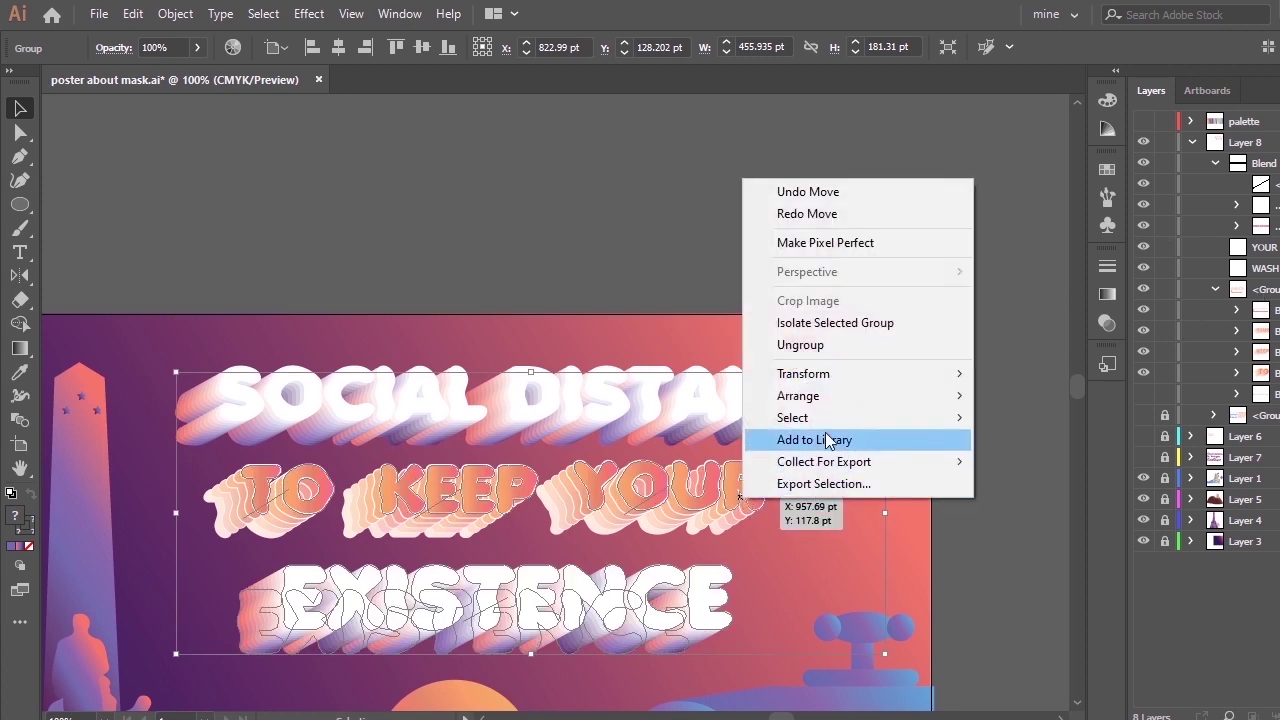
{"action": "left_click", "coordinate": [911, 350]}
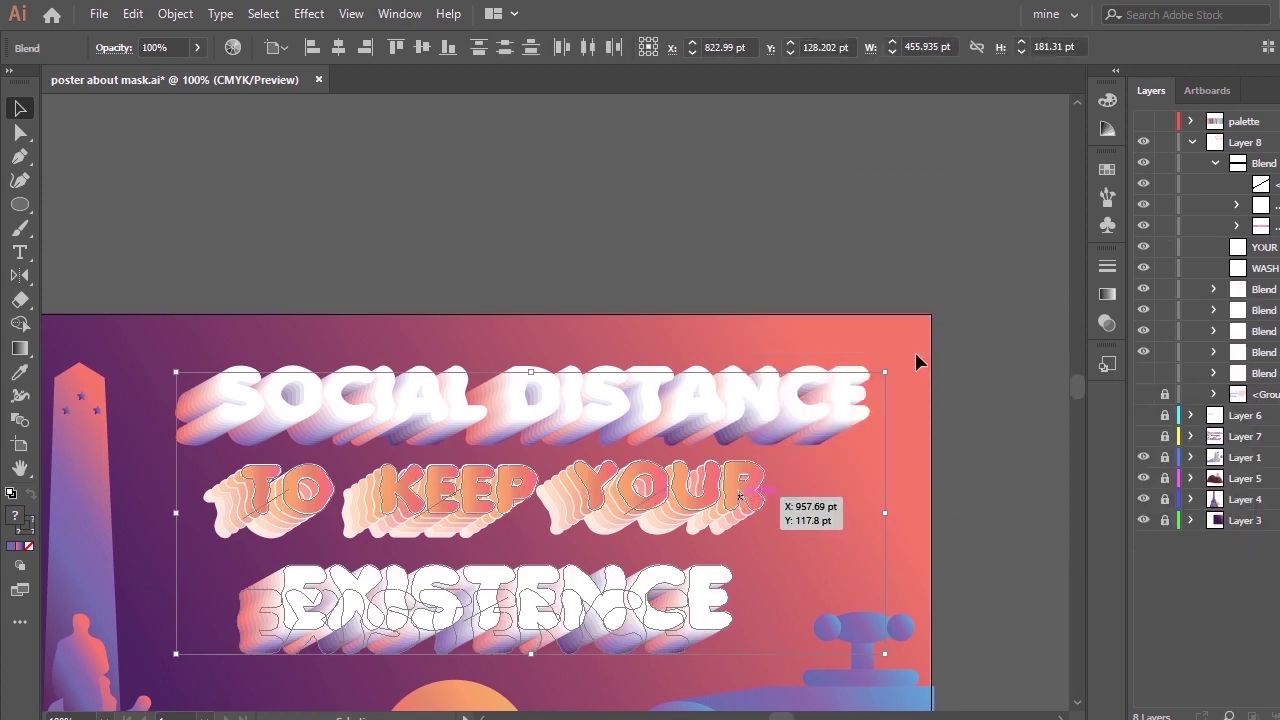
{"action": "left_click", "coordinate": [1030, 358]}
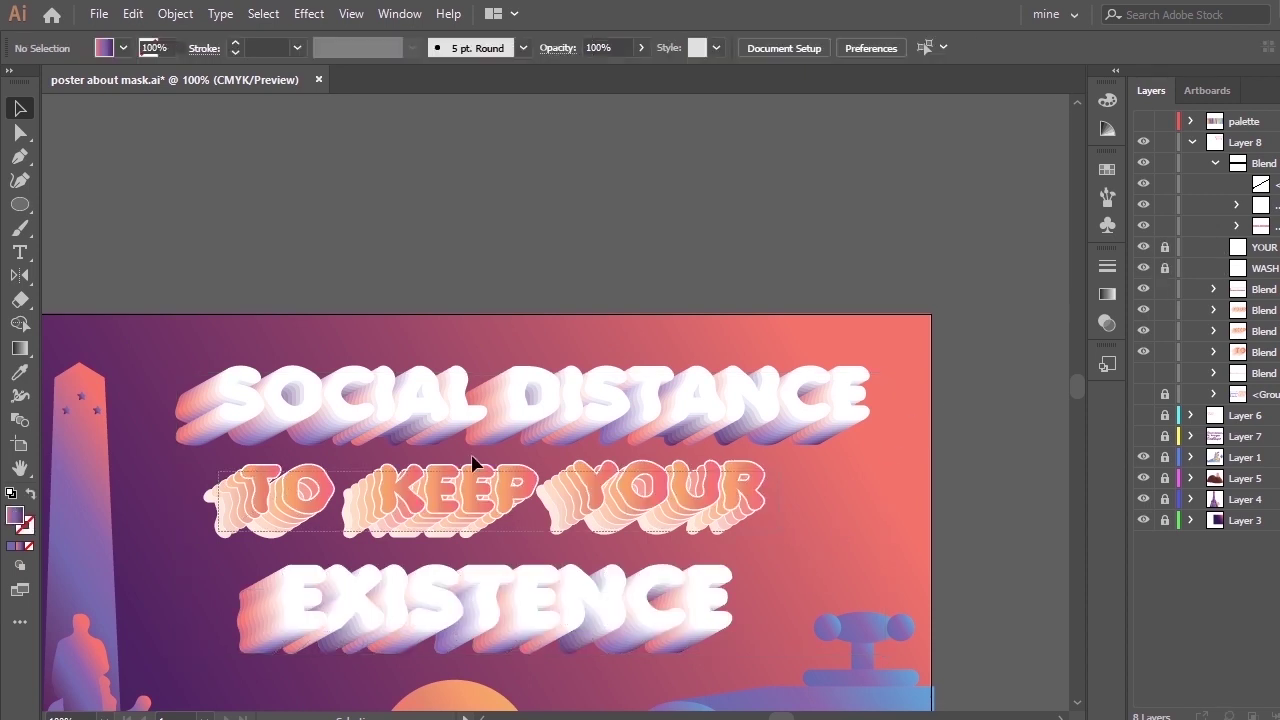
Group the TO KEEP YOUR words and nudge them slightly right, and shift EXISTENCE slightly up.
{"action": "left_click_drag", "start_coordinate": [766, 471], "coordinate": [218, 531]}
{"action": "key", "text": "ctrl+g"}
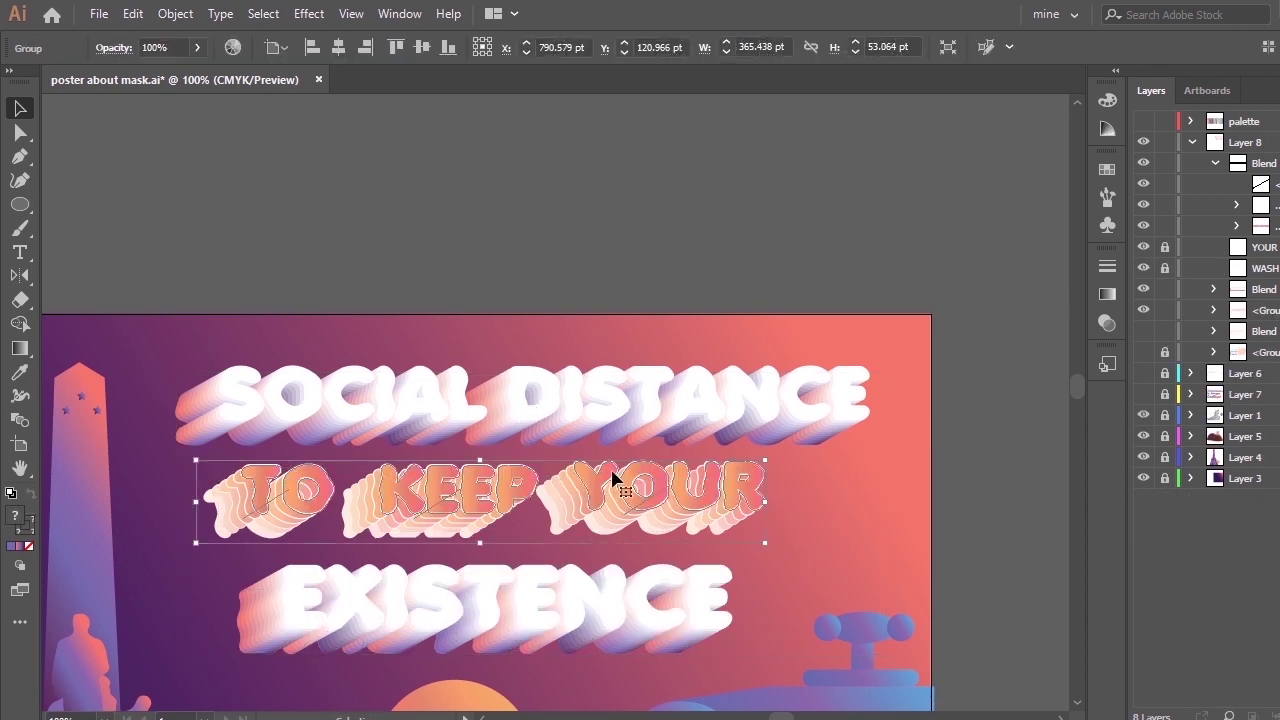
{"action": "left_click_drag", "start_coordinate": [612, 474], "coordinate": [607, 490]}
{"action": "left_click_drag", "start_coordinate": [587, 568], "coordinate": [587, 570]}
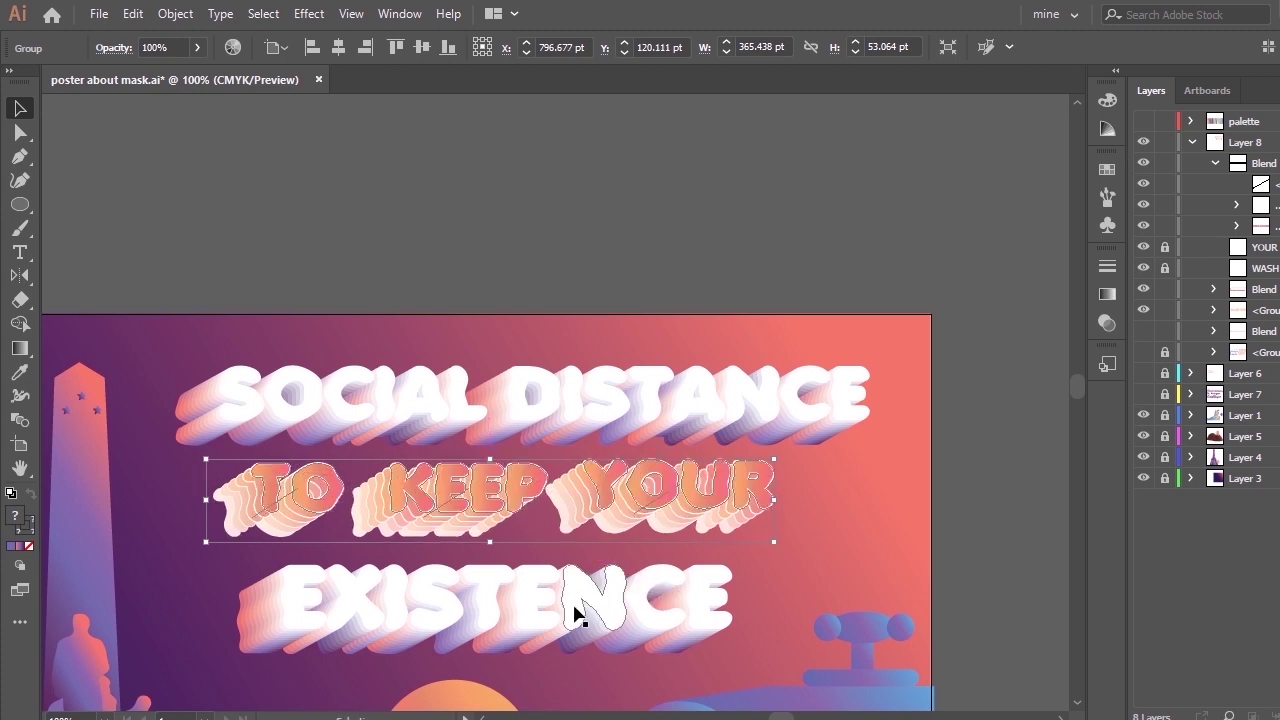
{"action": "left_click", "coordinate": [574, 608]}
{"action": "left_click", "coordinate": [894, 492]}
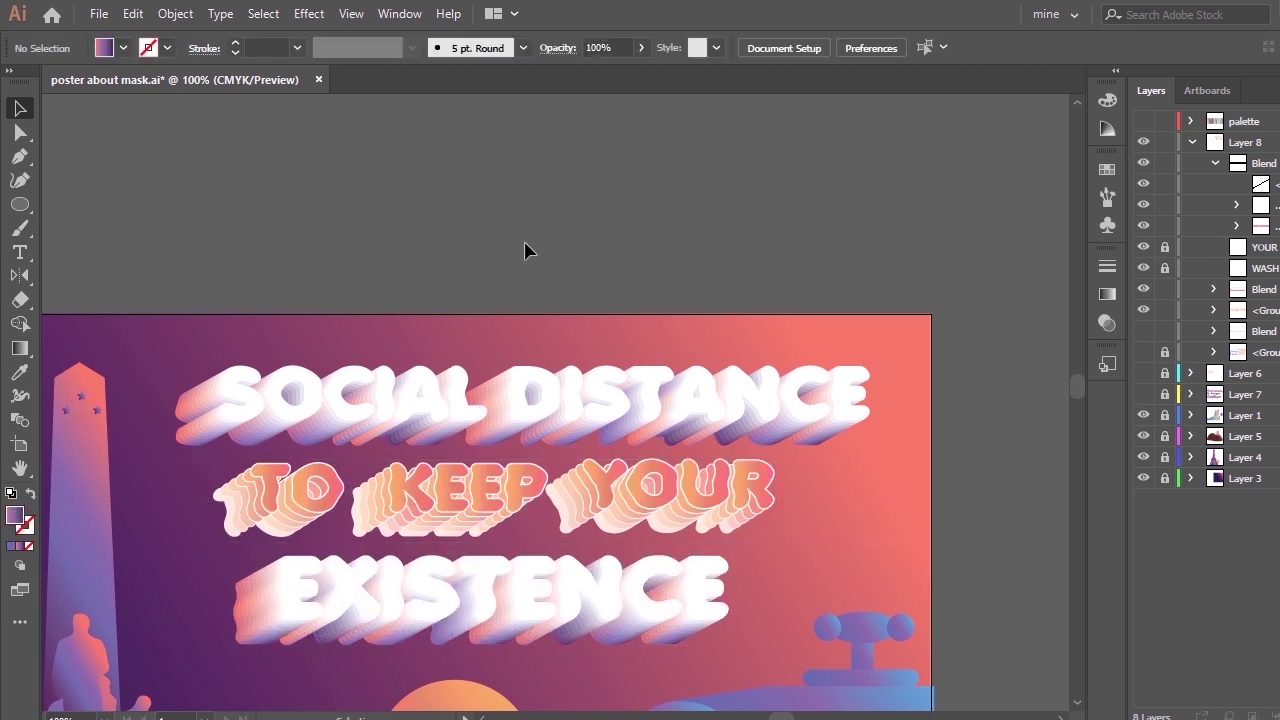
Group the three headline lines, move the group slightly down and place it beneath the WASH and YOUR texts in Layer 8.
{"action": "left_click_drag", "start_coordinate": [298, 334], "coordinate": [877, 585]}
{"action": "key", "text": "ctrl+g"}
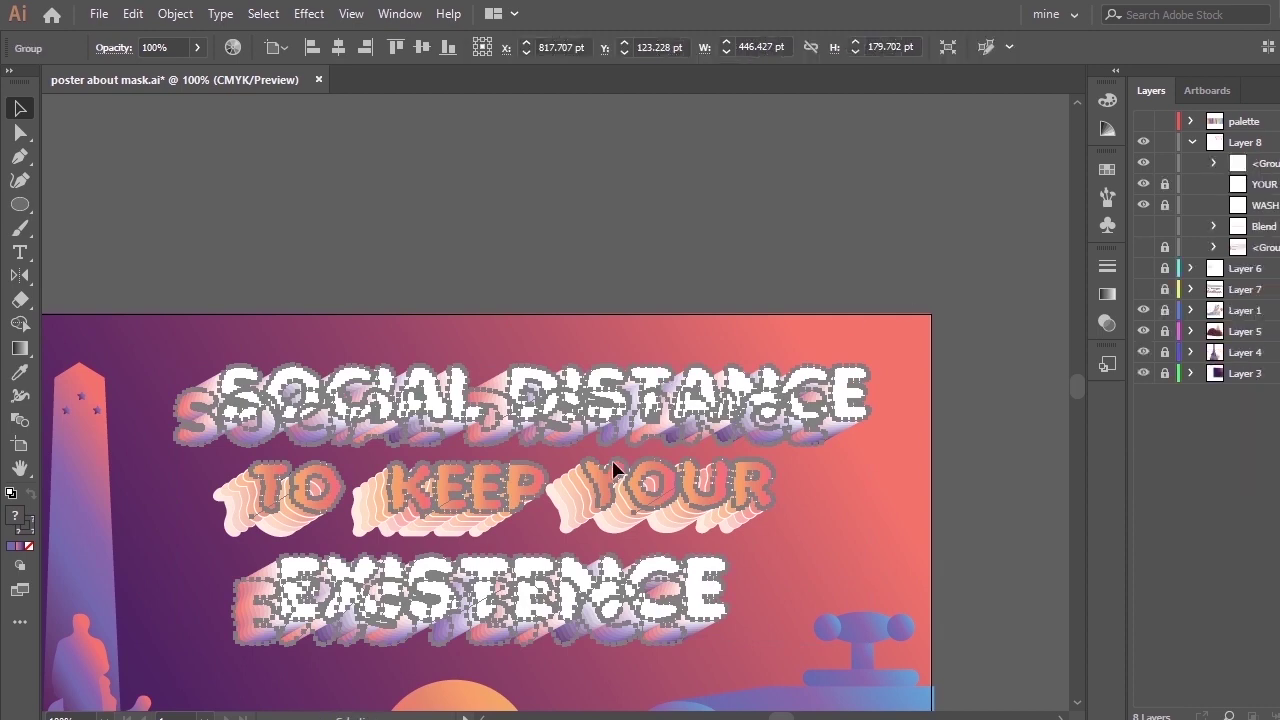
{"action": "mouse_move", "coordinate": [632, 514]}
{"action": "left_mouse_down"}
{"action": "mouse_move", "coordinate": [691, 434]}
{"action": "mouse_move", "coordinate": [634, 500]}
{"action": "mouse_move", "coordinate": [634, 522]}
{"action": "left_mouse_up"}
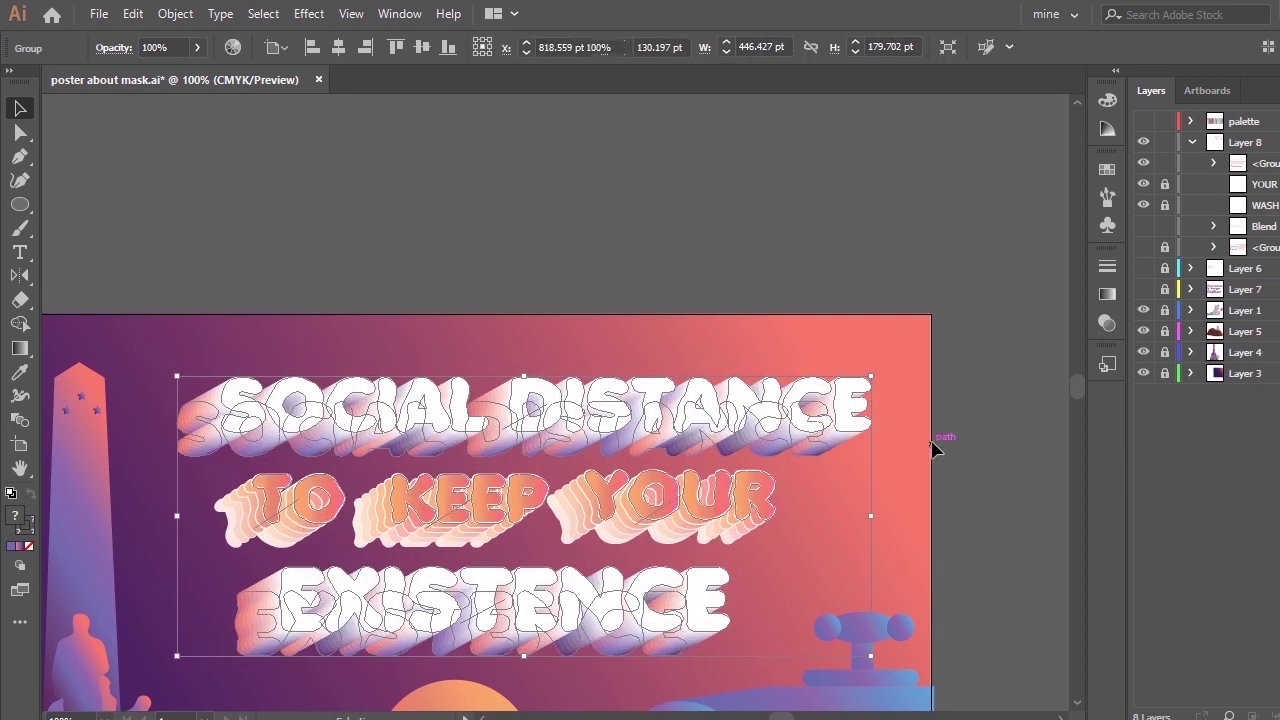
{"action": "left_click", "coordinate": [1002, 422]}
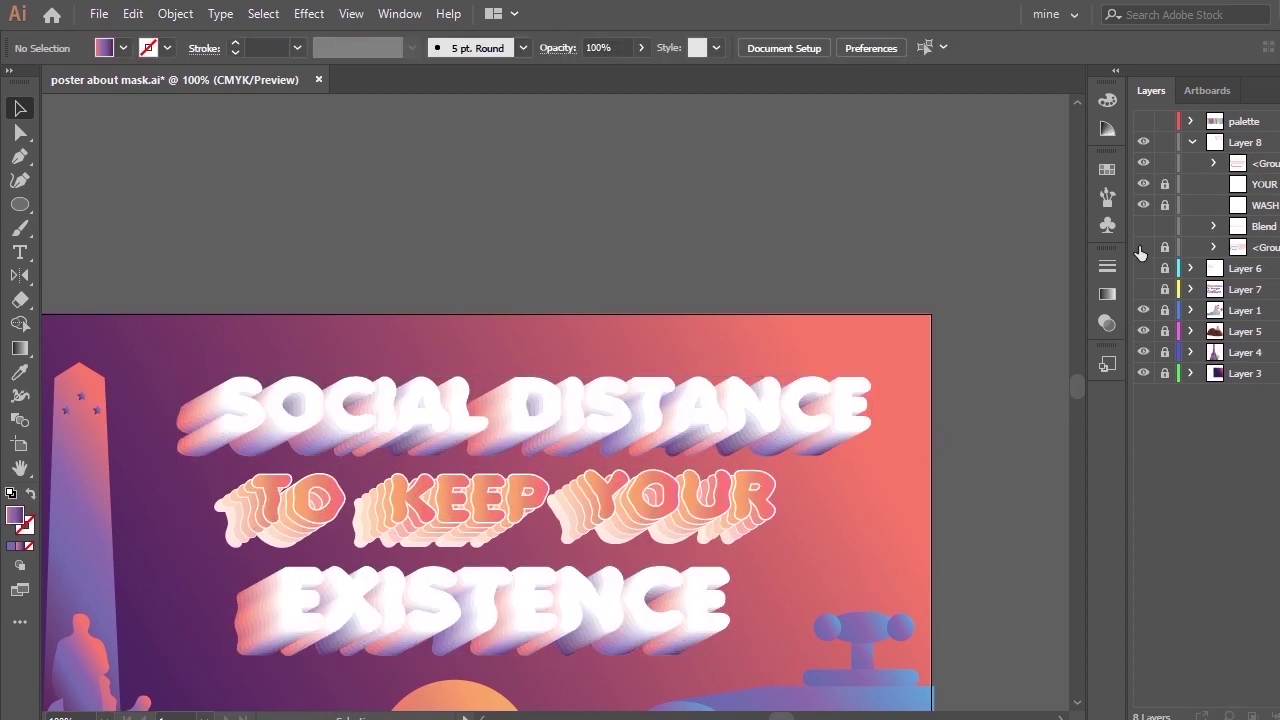
{"action": "left_click_drag", "start_coordinate": [1256, 168], "coordinate": [1240, 215]}
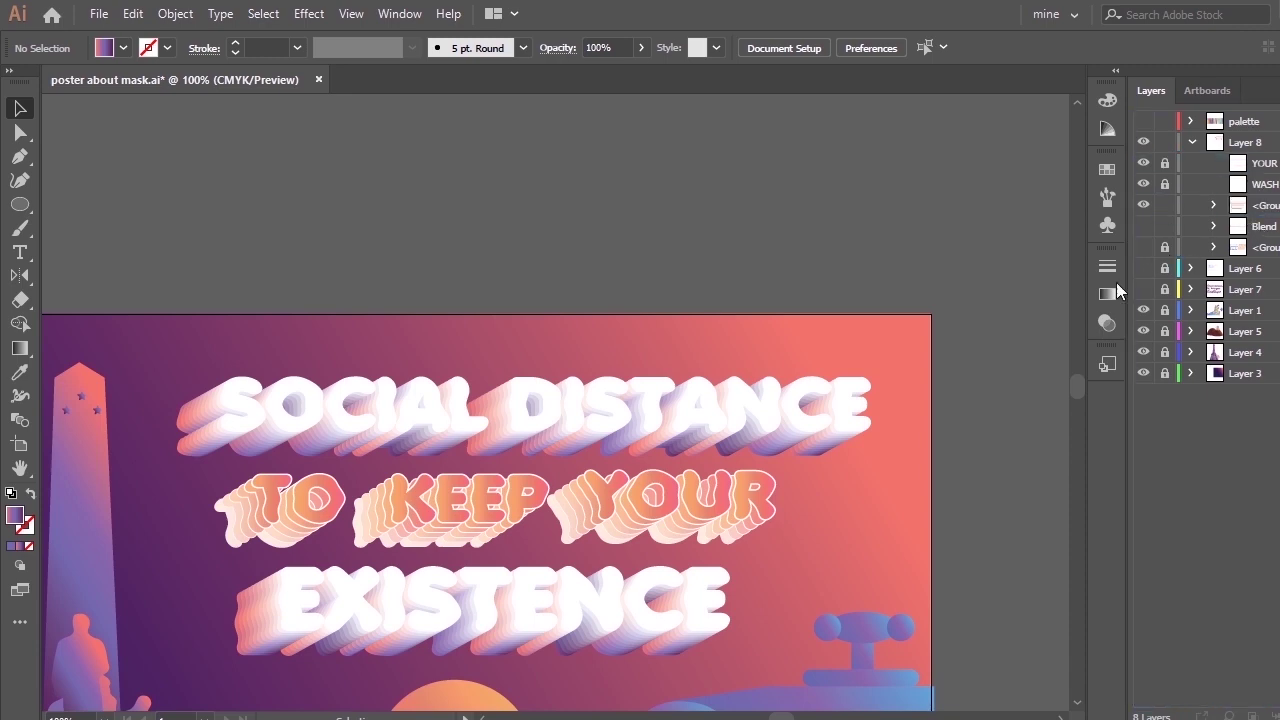
Make the hidden locked group at the bottom of Layer 8 visible again.
{"action": "left_click_drag", "start_coordinate": [885, 374], "coordinate": [1027, 266]}
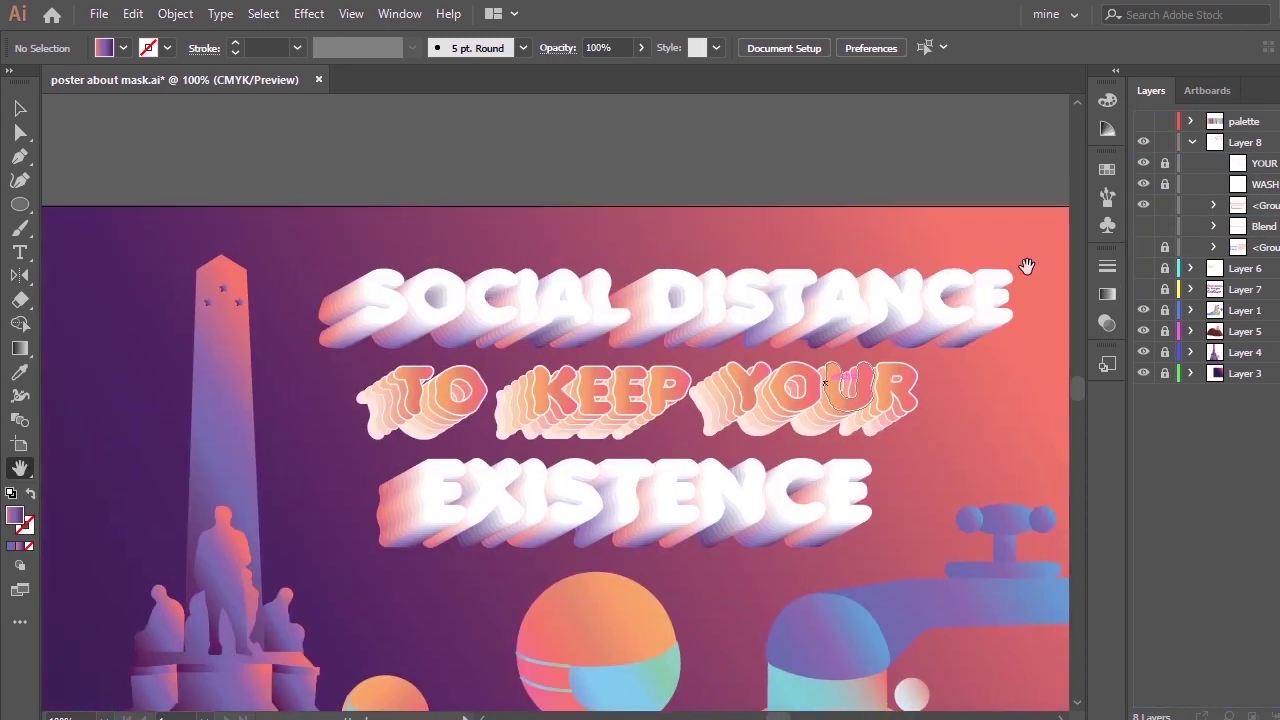
{"action": "key", "text": "ctrl+minus"}
{"action": "key", "text": "ctrl+minus"}
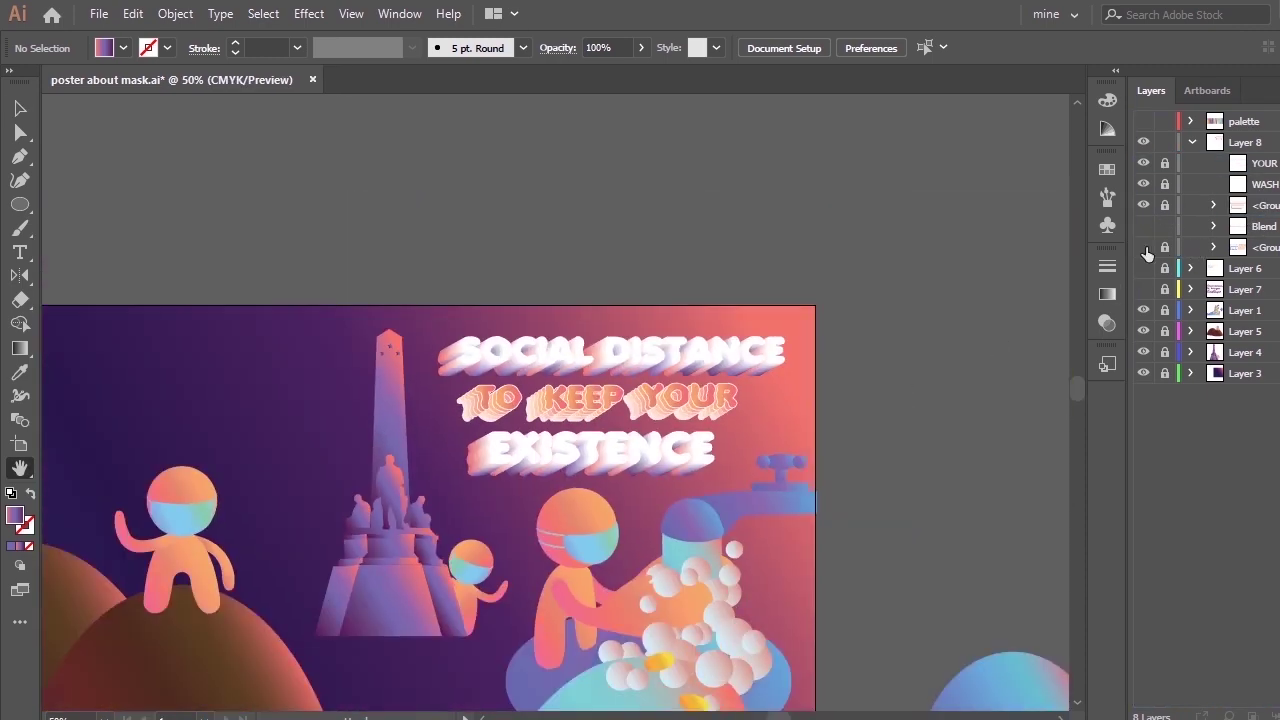
{"action": "left_click", "coordinate": [1143, 247]}
Add the text HANDS at 60 pt just beside WASH YOUR on the lower part of the poster.
{"action": "left_click_drag", "start_coordinate": [811, 414], "coordinate": [874, 327]}
{"action": "left_click_drag", "start_coordinate": [877, 386], "coordinate": [620, 320]}
{"action": "key", "text": "t"}
{"action": "left_click", "coordinate": [474, 354]}
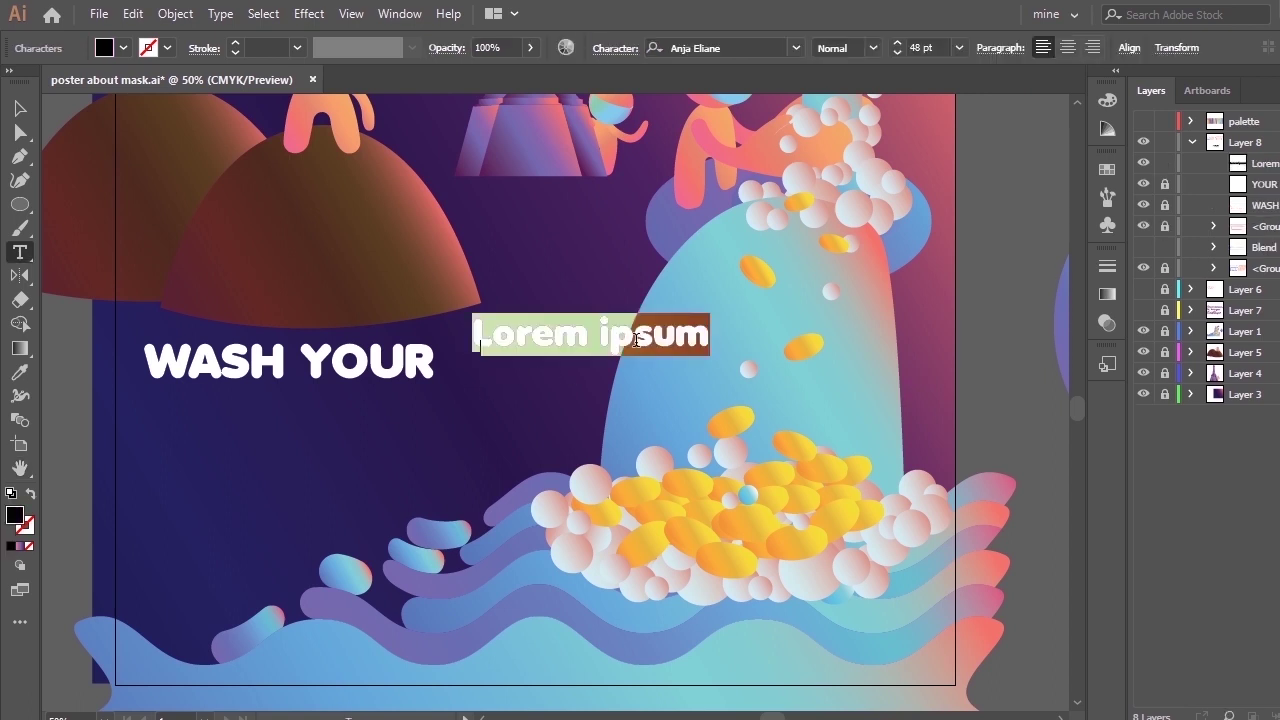
{"action": "key", "text": "BackSpace"}
{"action": "left_click", "coordinate": [958, 47]}
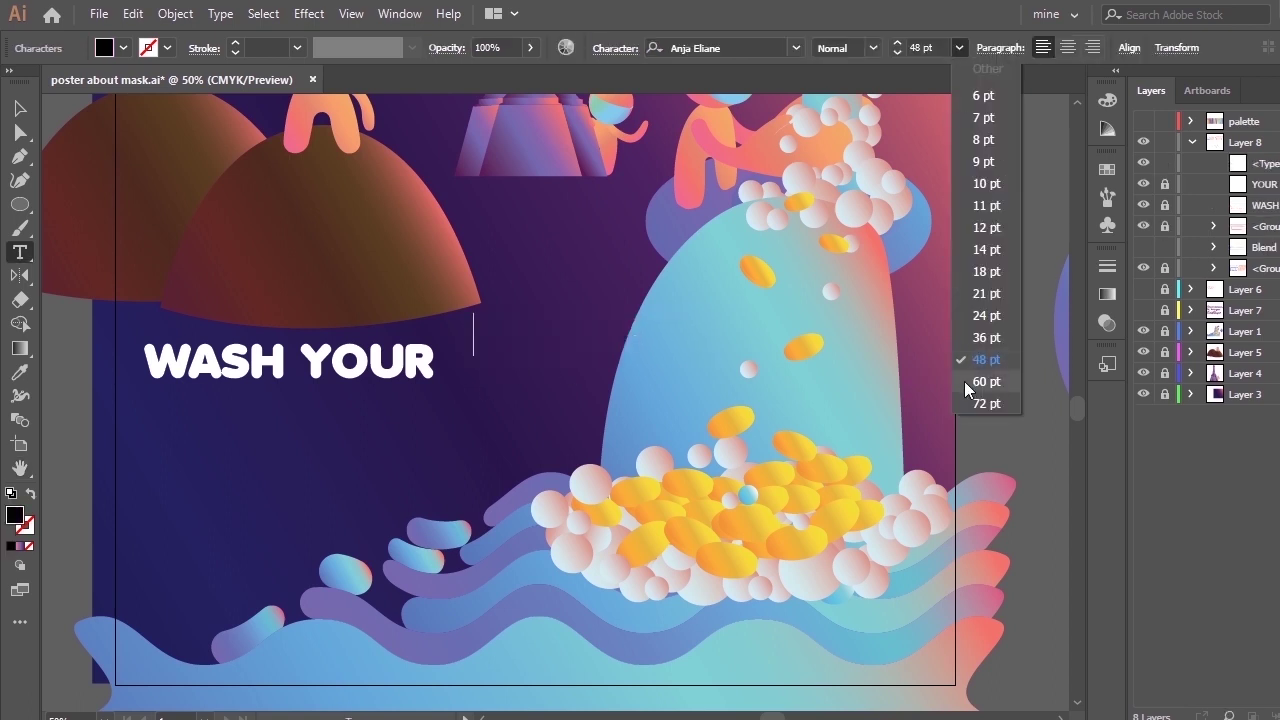
{"action": "left_click", "coordinate": [964, 381]}
{"action": "type", "text": "HANDS"}
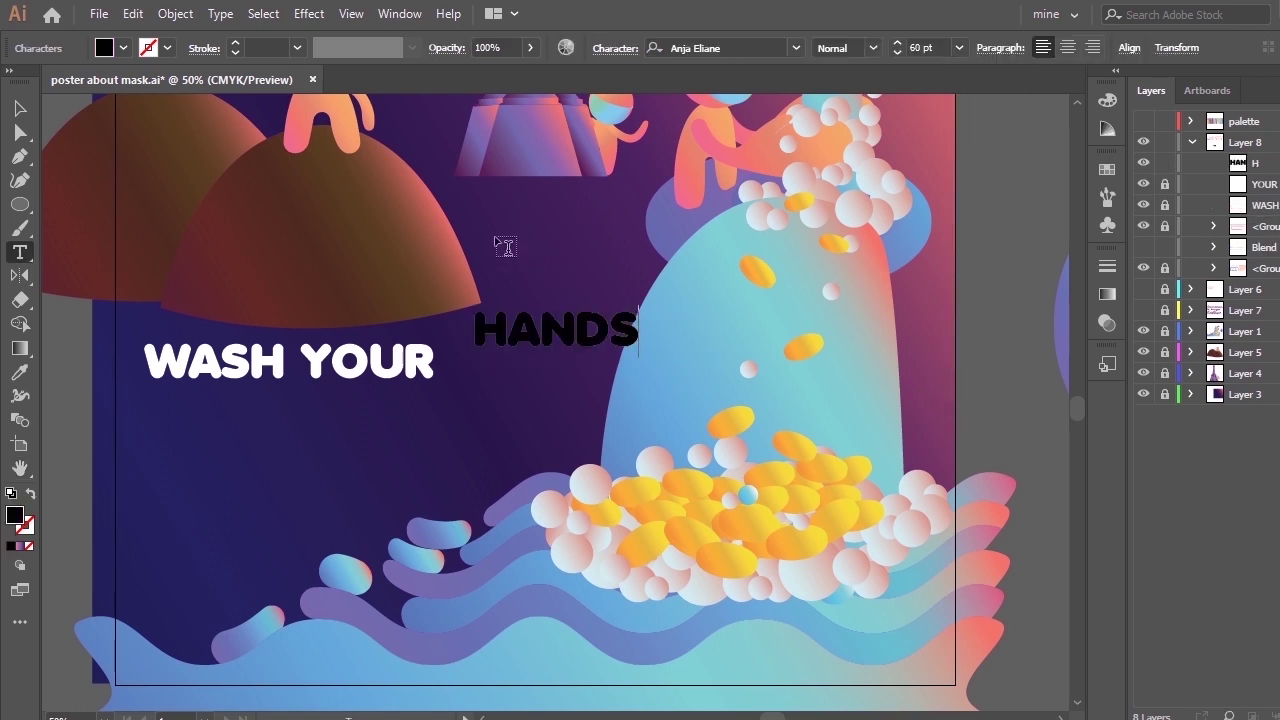
Move the HANDS text onto the same line as WASH YOUR, just after YOUR.
{"action": "key", "text": "Escape"}
{"action": "left_click_drag", "start_coordinate": [560, 332], "coordinate": [542, 362]}
{"action": "left_click", "coordinate": [519, 461]}
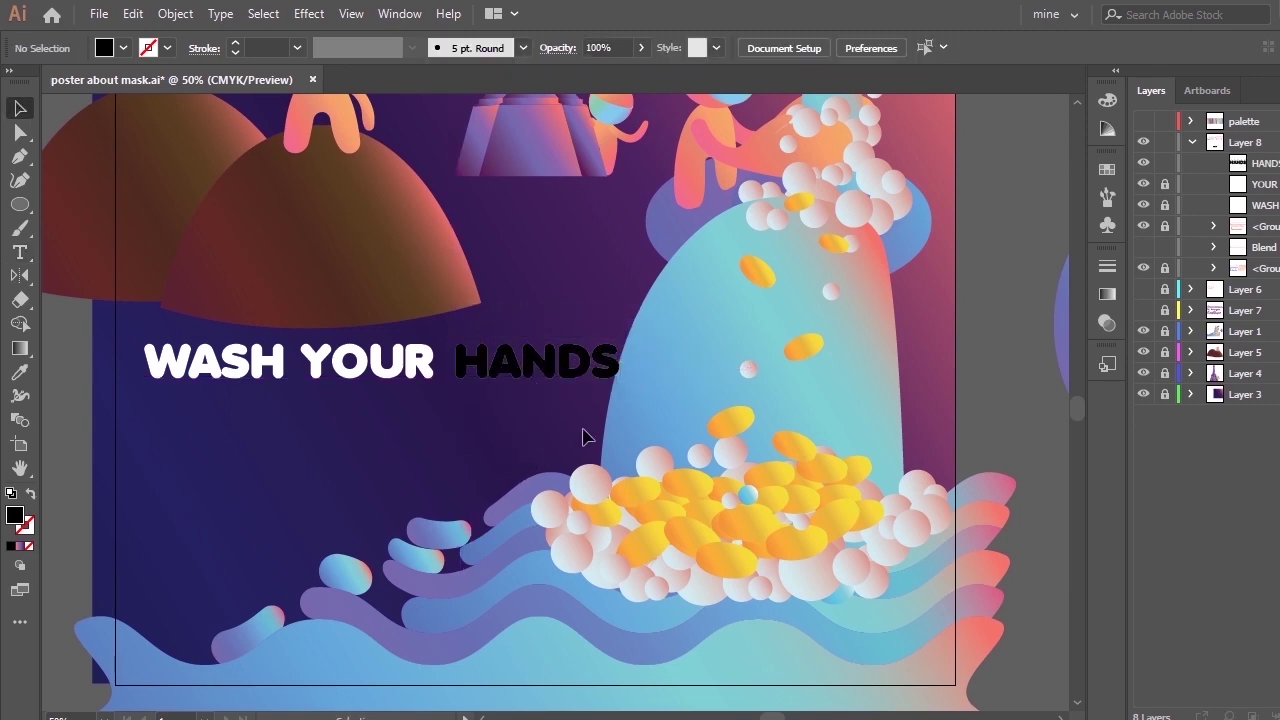
{"action": "key", "text": "t"}
{"action": "left_click", "coordinate": [298, 436]}
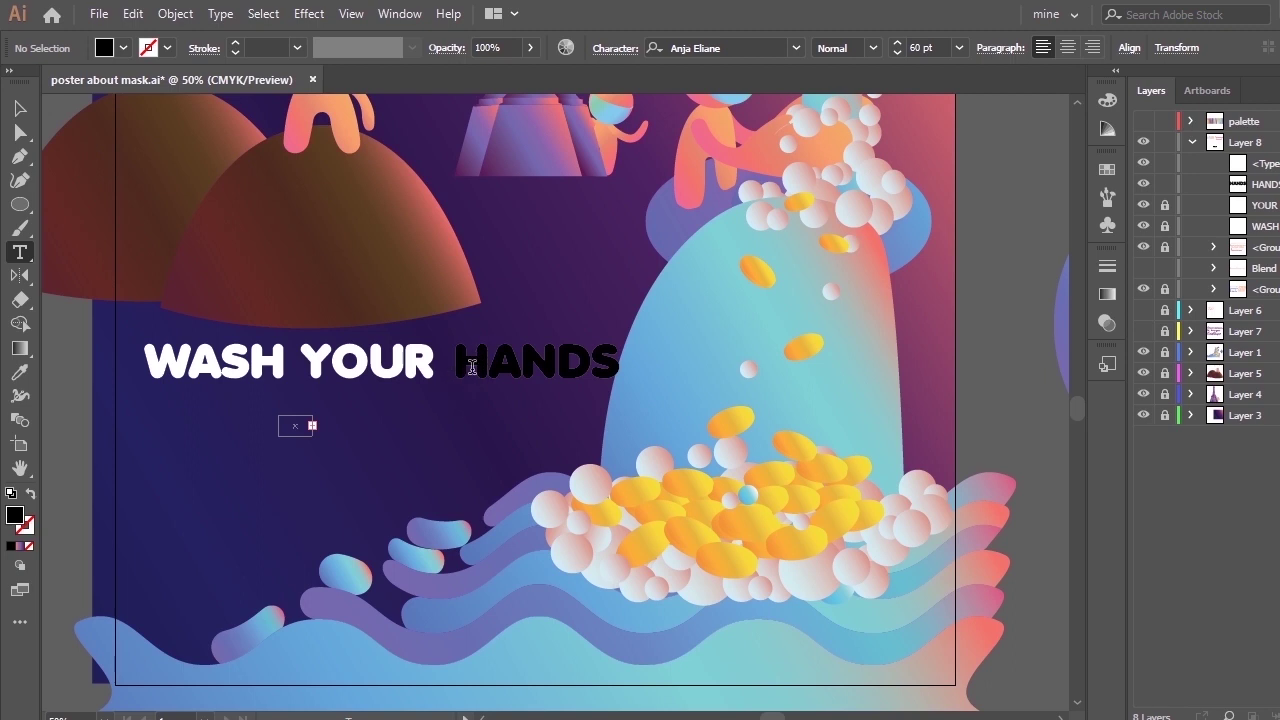
{"action": "left_click", "coordinate": [20, 108]}
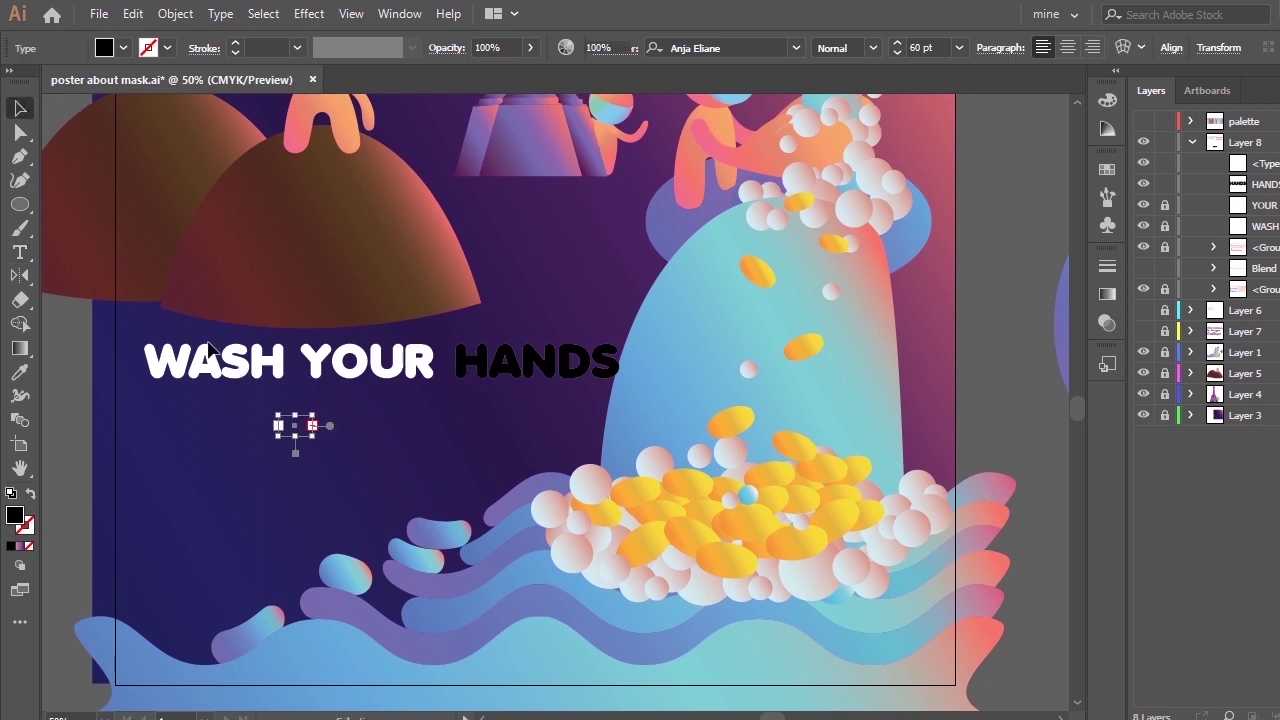
{"action": "left_click", "coordinate": [1271, 163]}
{"action": "left_click", "coordinate": [1279, 716]}
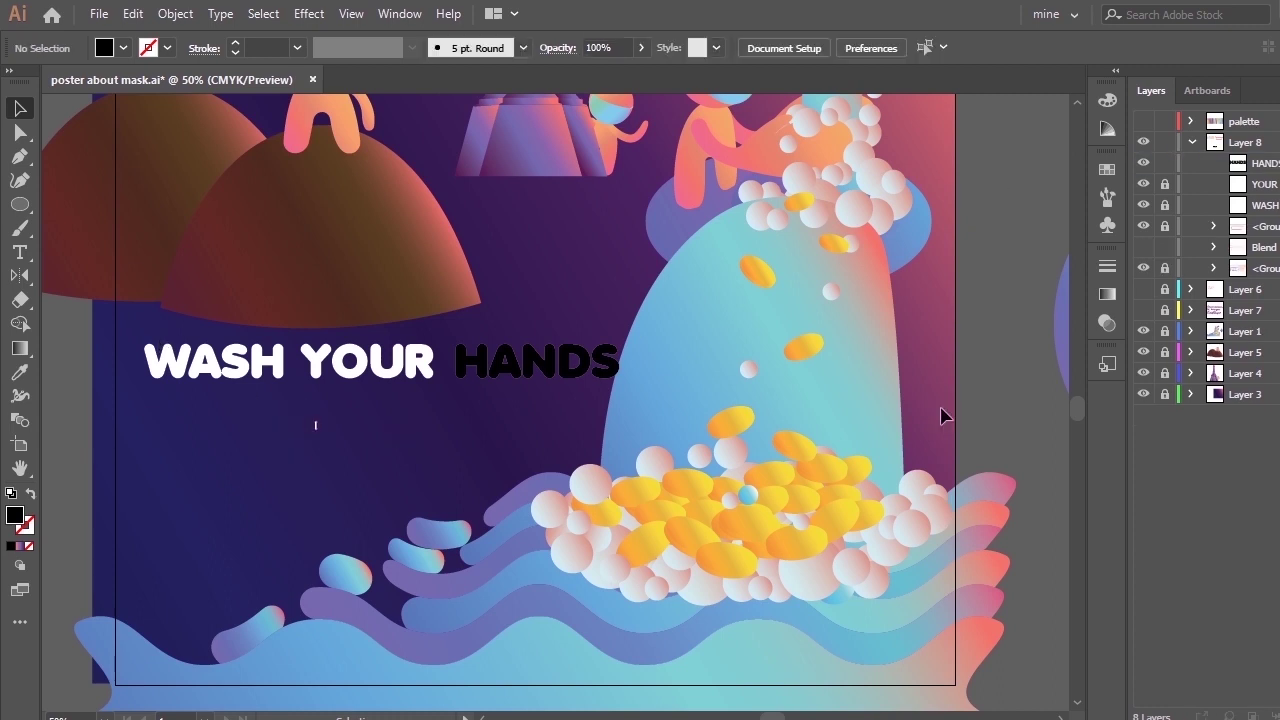
Unlock and select the separate WASH and YOUR texts in Layer 8.
{"action": "left_click_drag", "start_coordinate": [184, 341], "coordinate": [415, 446]}
{"action": "left_click_drag", "start_coordinate": [379, 402], "coordinate": [202, 349]}
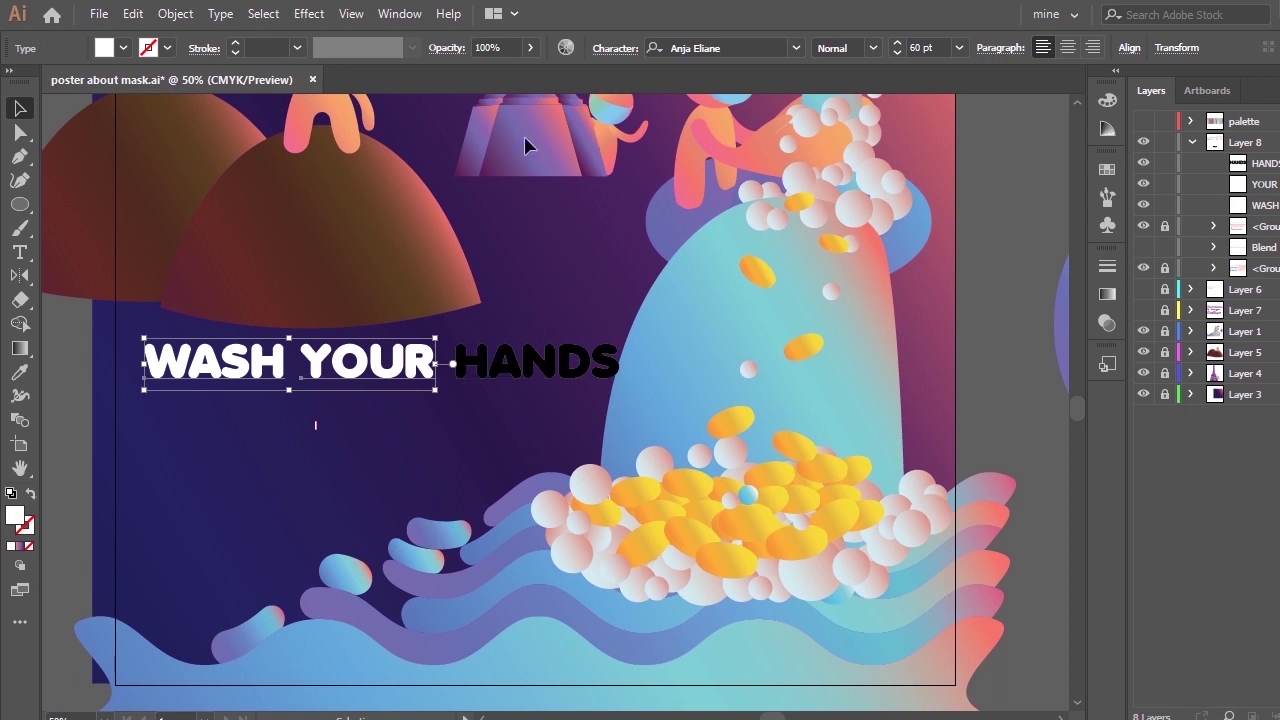
{"action": "double_click", "coordinate": [310, 362]}
{"action": "left_click", "coordinate": [303, 360]}
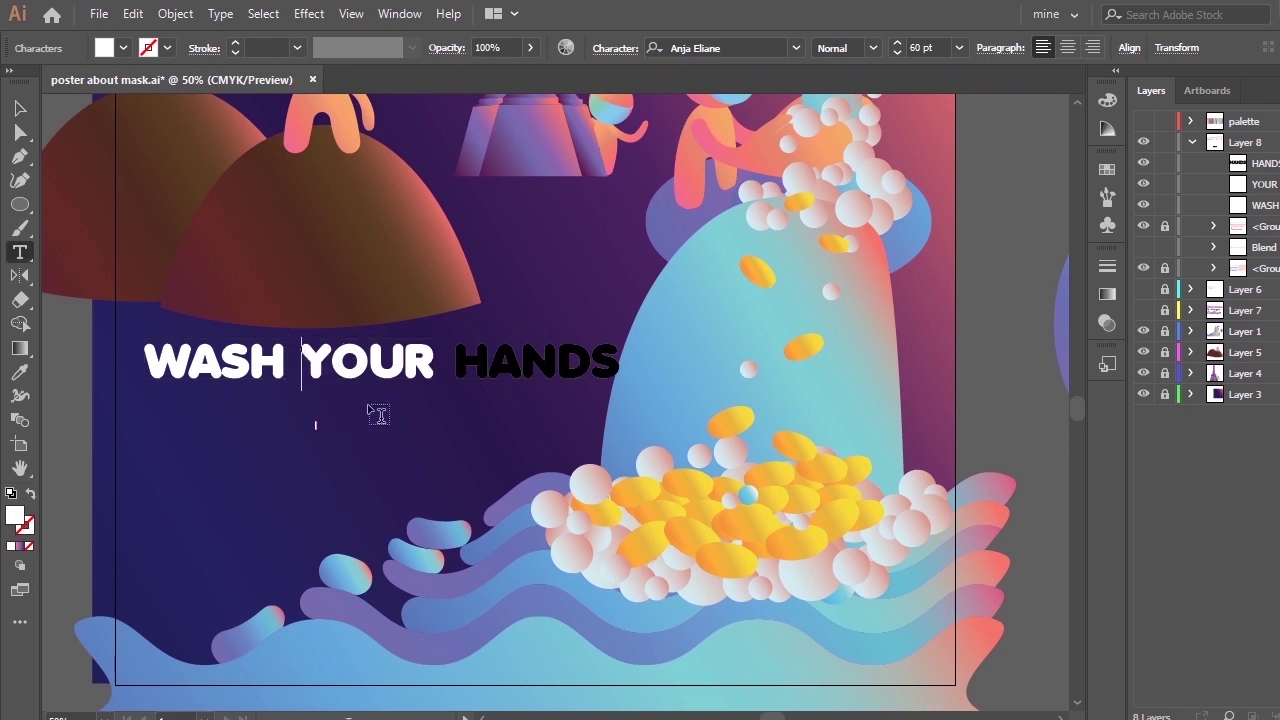
{"action": "type", "text": "A"}
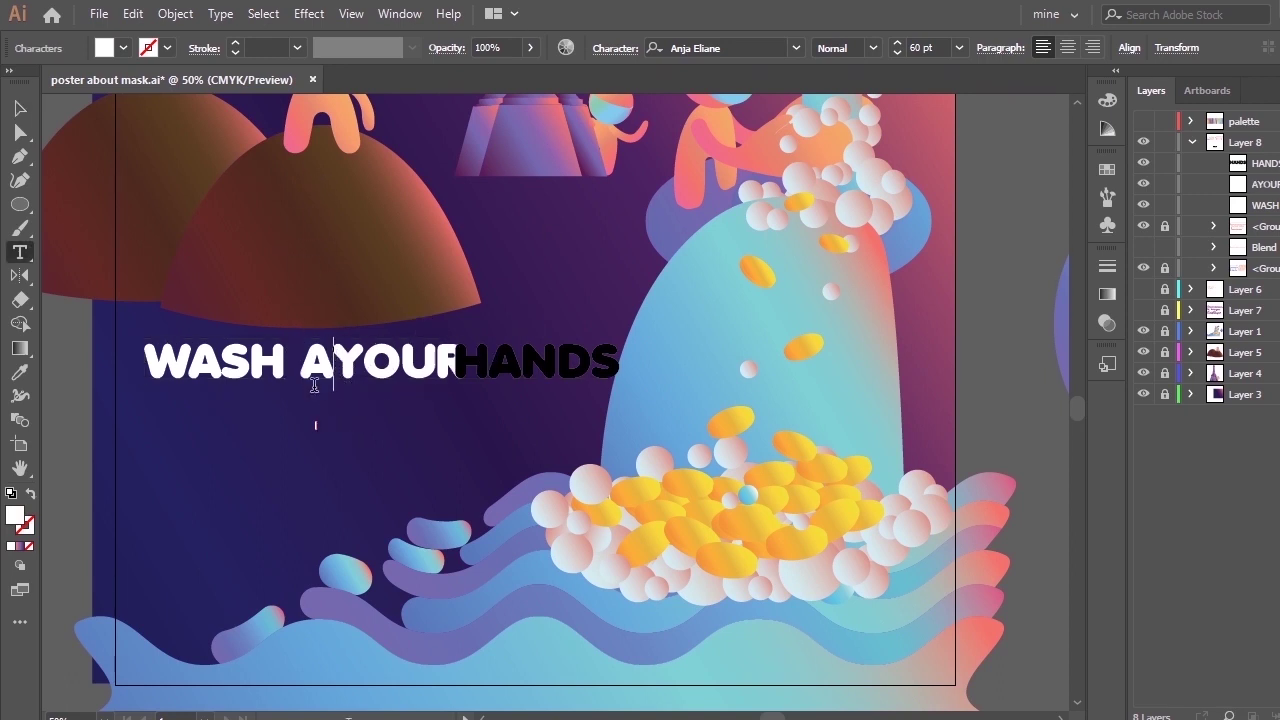
{"action": "key", "text": "BackSpace"}
{"action": "left_click", "coordinate": [20, 108]}
{"action": "left_click", "coordinate": [20, 133]}
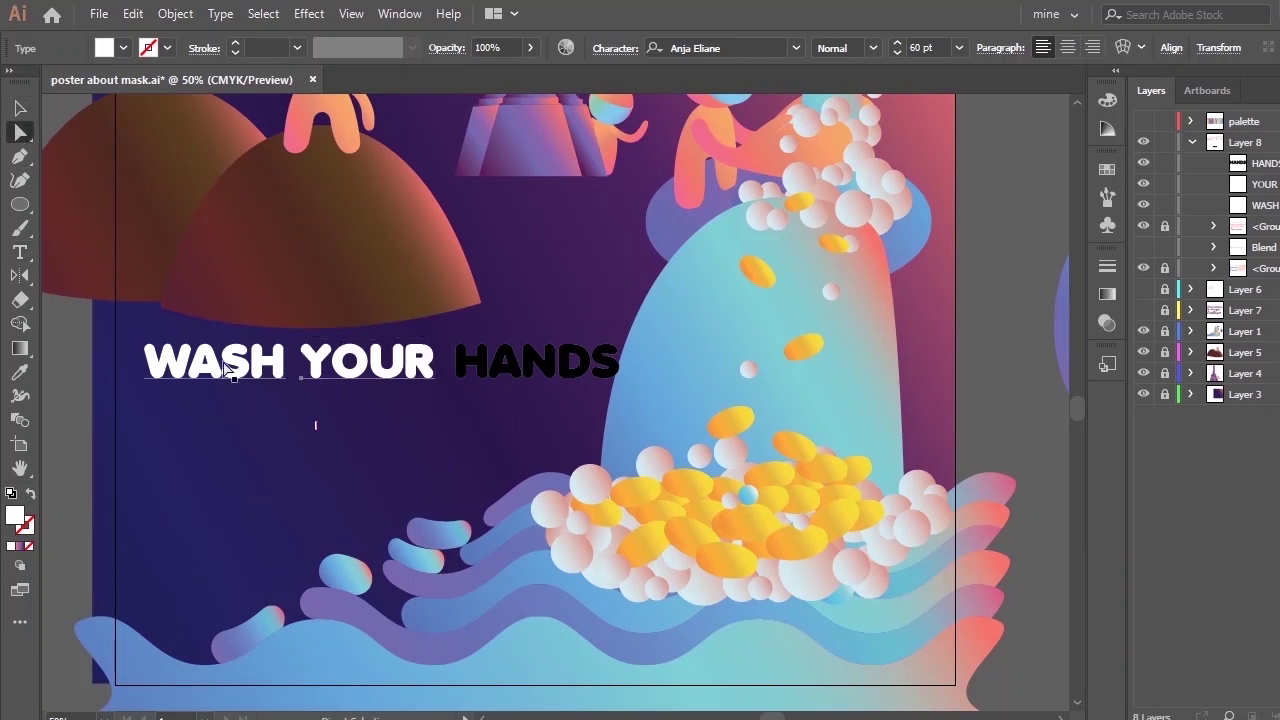
Move the WASH text slightly right so it sits directly against YOUR.
{"action": "left_click", "coordinate": [300, 381]}
{"action": "left_click", "coordinate": [302, 380]}
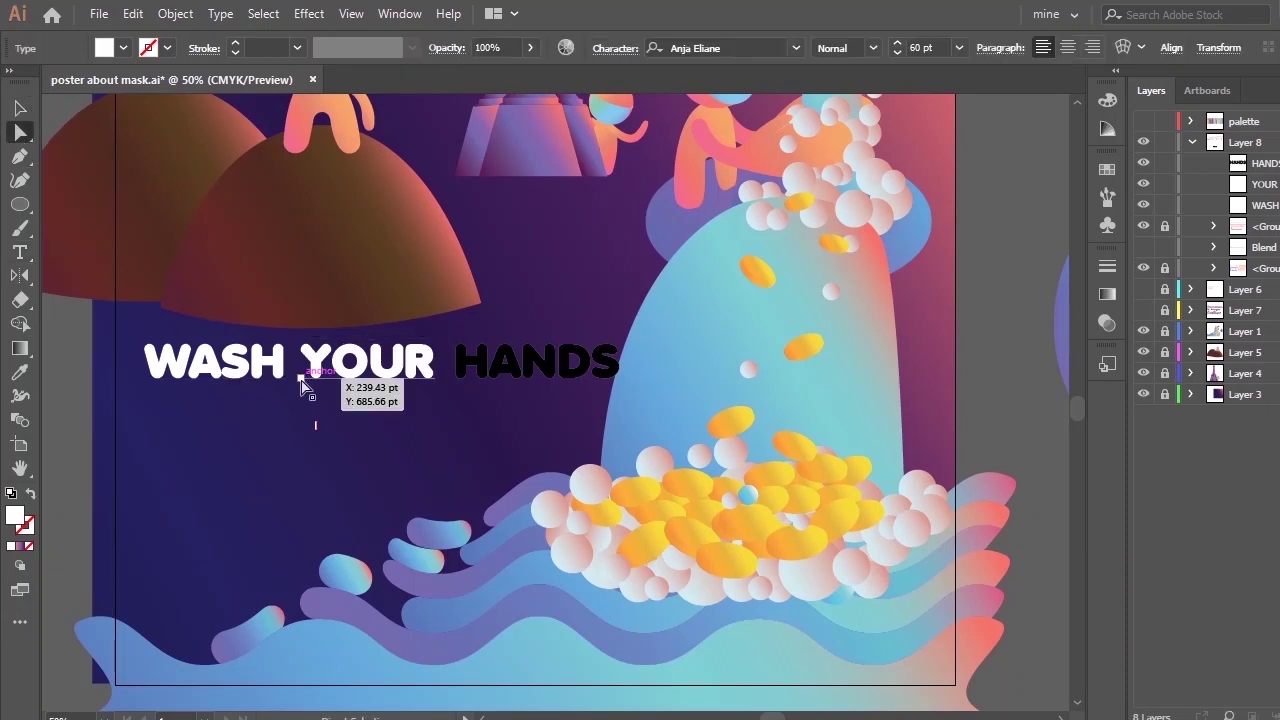
{"action": "left_click", "coordinate": [301, 379]}
{"action": "left_click", "coordinate": [286, 380]}
{"action": "left_click_drag", "start_coordinate": [286, 380], "coordinate": [305, 404]}
{"action": "left_click", "coordinate": [310, 402]}
{"action": "left_click", "coordinate": [320, 378]}
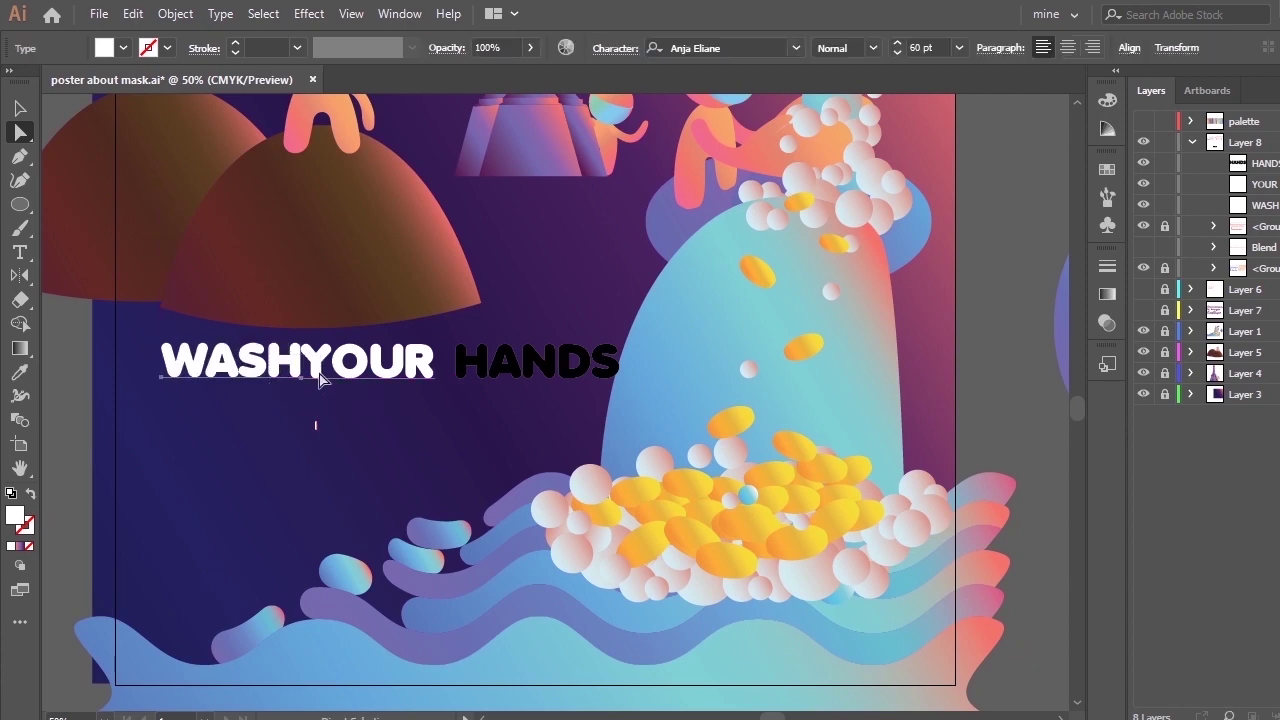
Delete the separate YOUR text from Layer 8 while keeping the WASH text.
{"action": "key", "text": "Delete"}
{"action": "key", "text": "ctrl+z"}
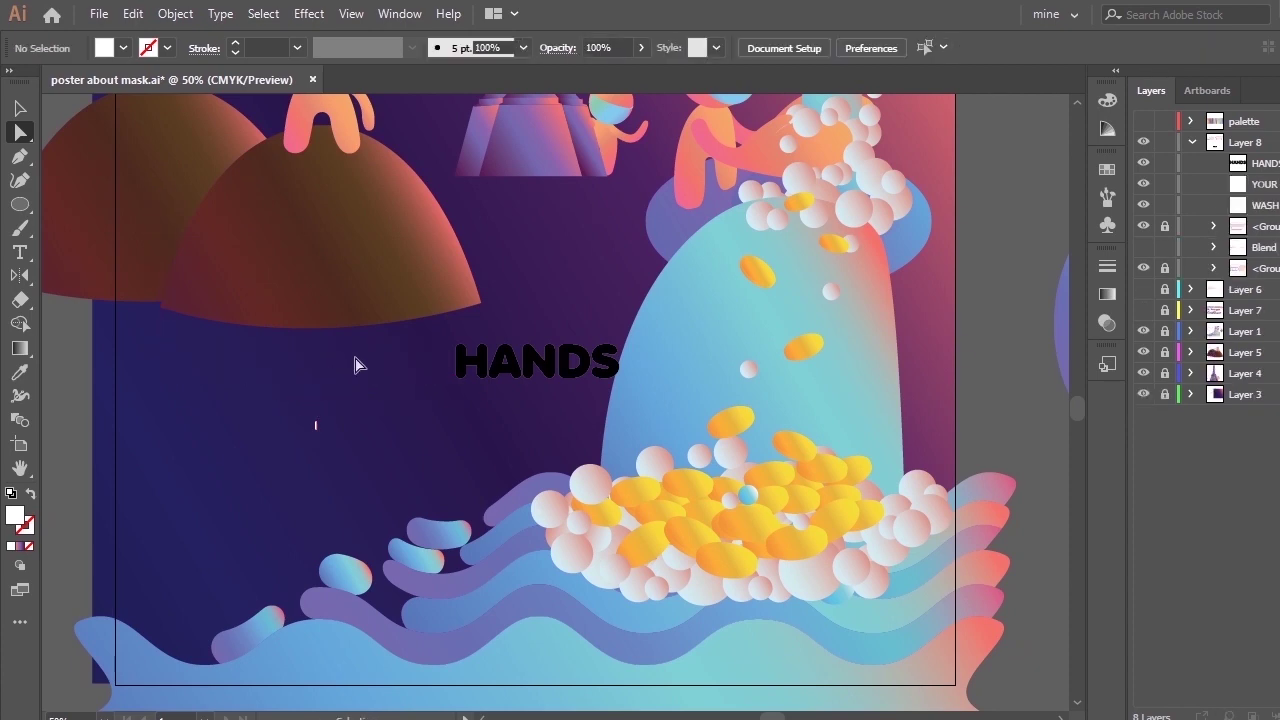
{"action": "left_click", "coordinate": [1243, 187]}
{"action": "key", "text": "Delete"}
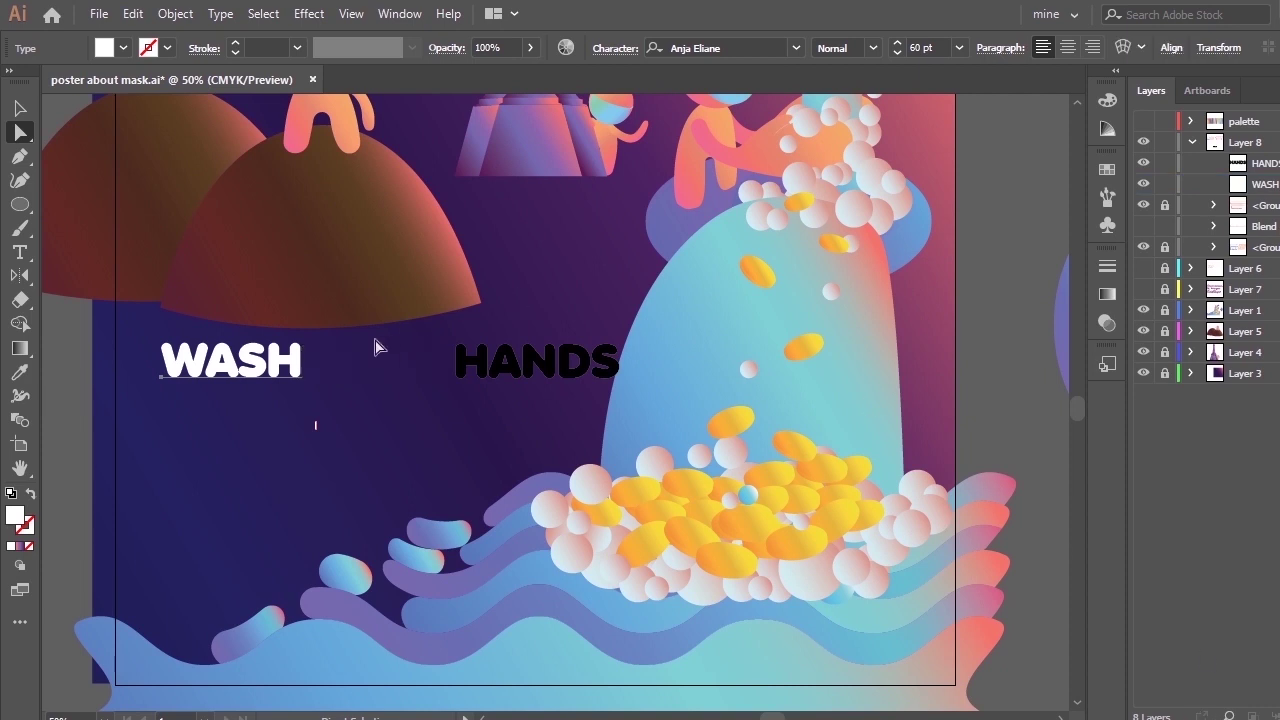
{"action": "key", "text": "t"}
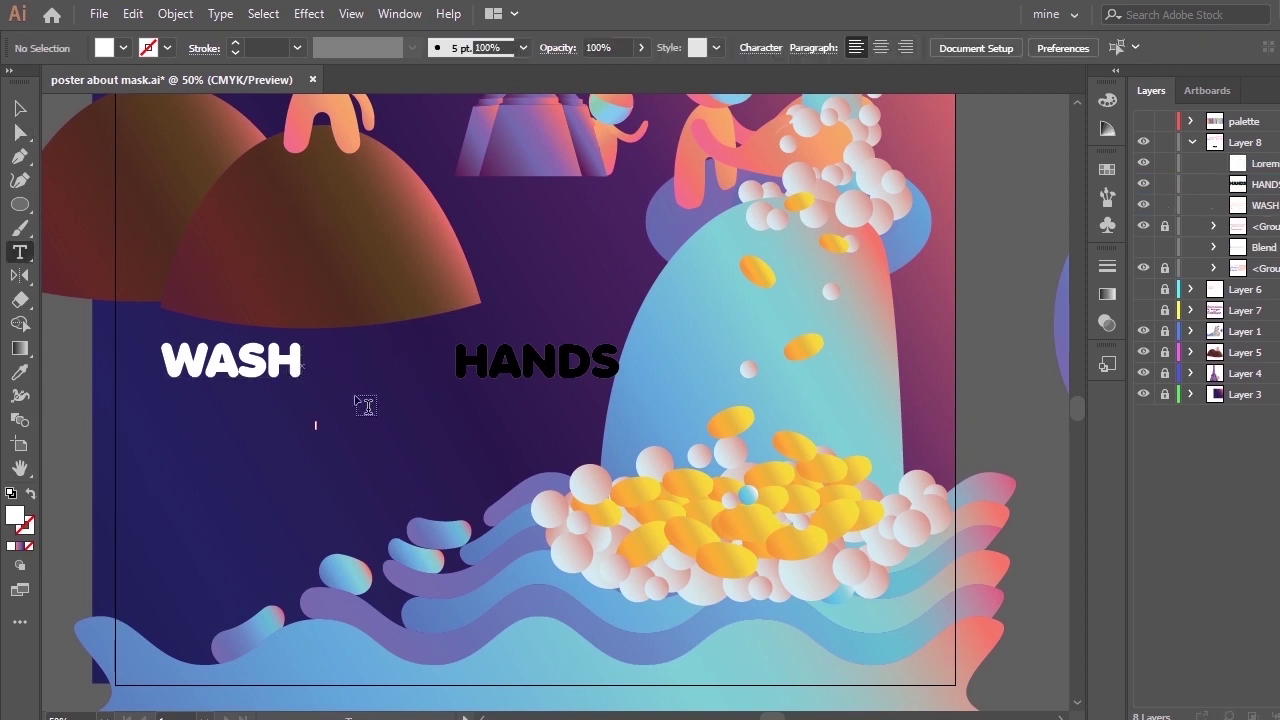
{"action": "left_click", "coordinate": [304, 368]}
{"action": "key", "text": "BackSpace"}
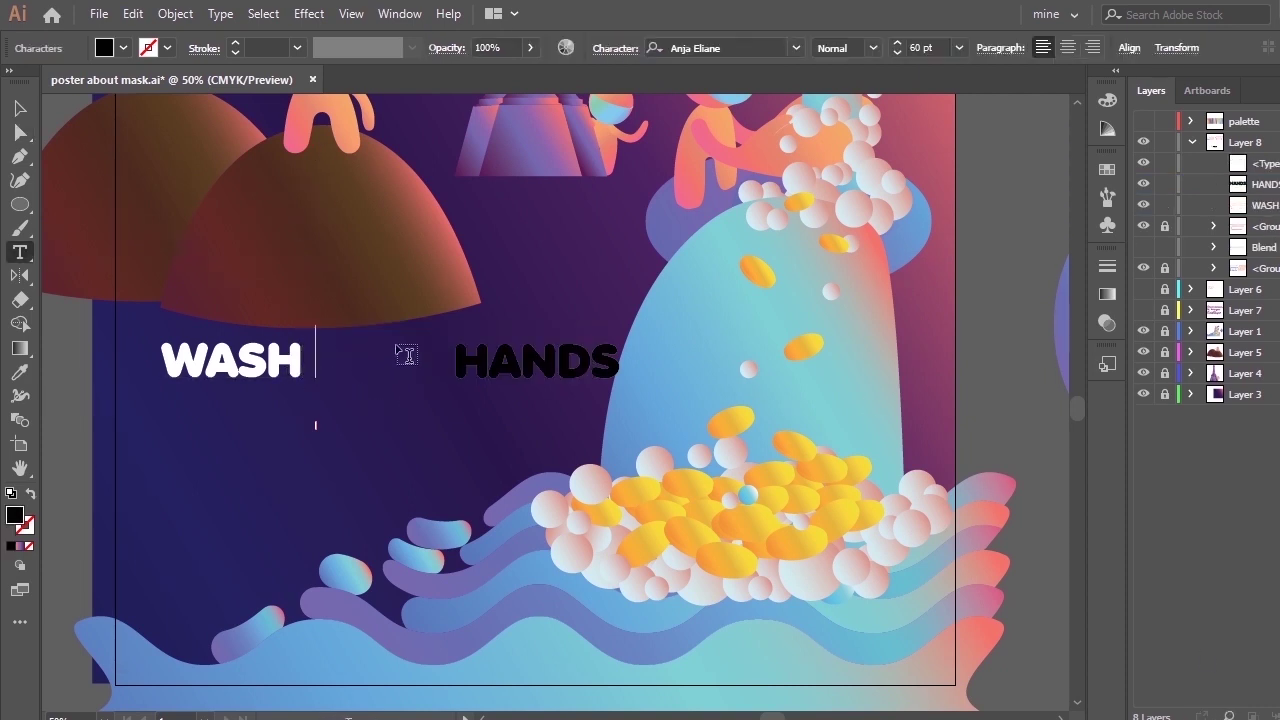
{"action": "type", "text": "YOUR"}
{"action": "key", "text": "BackSpace"}
{"action": "key", "text": "BackSpace"}
{"action": "key", "text": "BackSpace"}
{"action": "key", "text": "BackSpace"}
{"action": "key", "text": "BackSpace"}
{"action": "left_click", "coordinate": [1263, 165]}
{"action": "left_click", "coordinate": [1250, 146]}
{"action": "left_click", "coordinate": [1266, 184]}
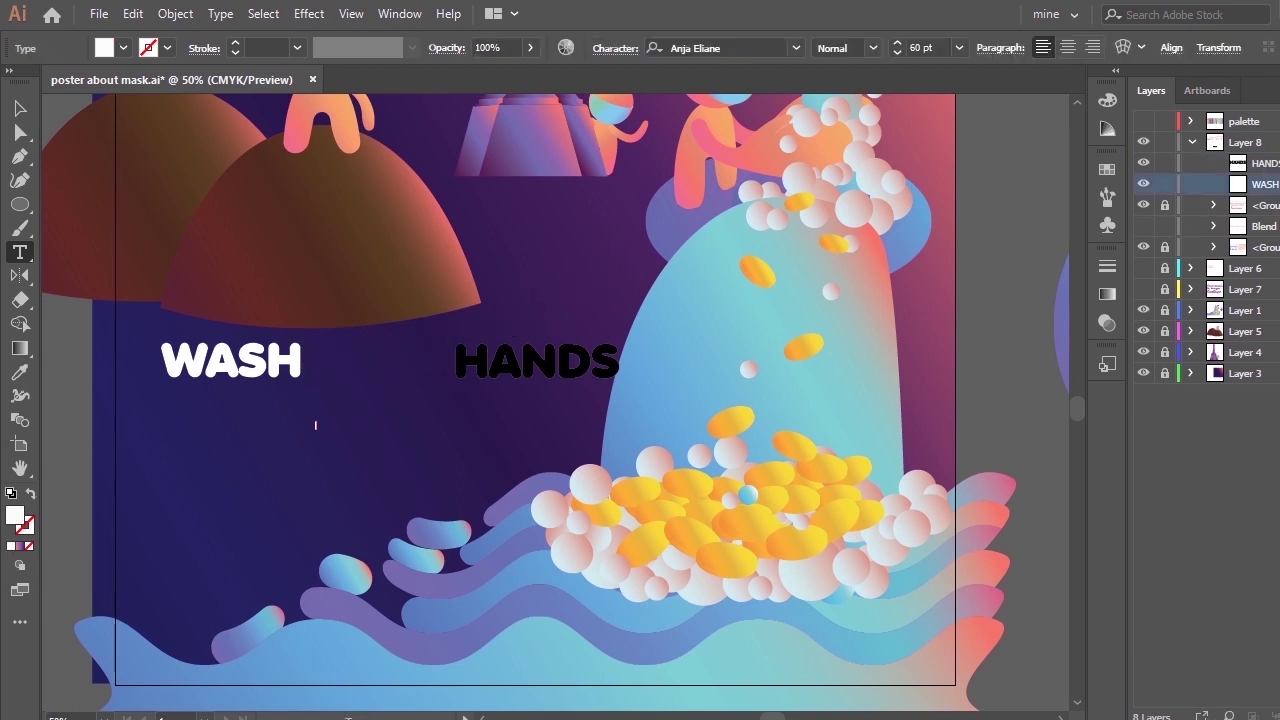
Append YOUR after WASH within the same text object.
{"action": "left_click", "coordinate": [302, 368]}
{"action": "key", "text": "ctrl+z"}
{"action": "key", "text": "ctrl+plus"}
{"action": "left_click", "coordinate": [758, 434]}
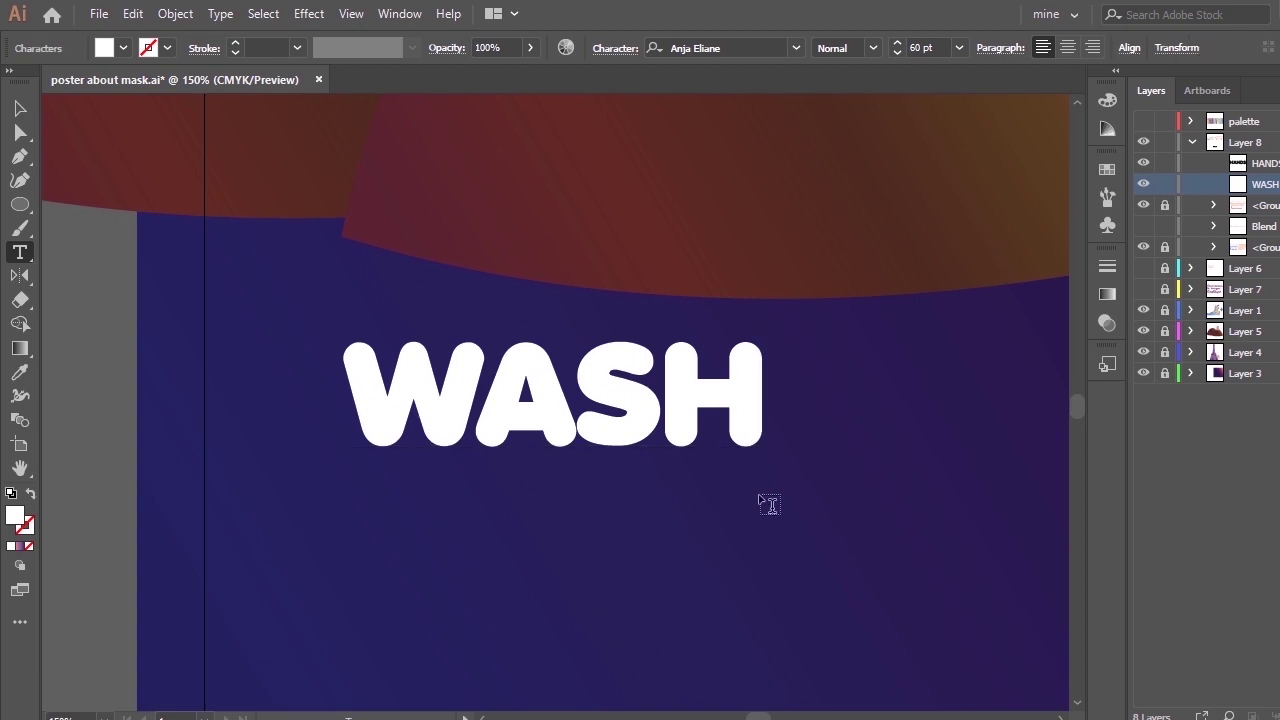
{"action": "type", "text": "YOUR"}
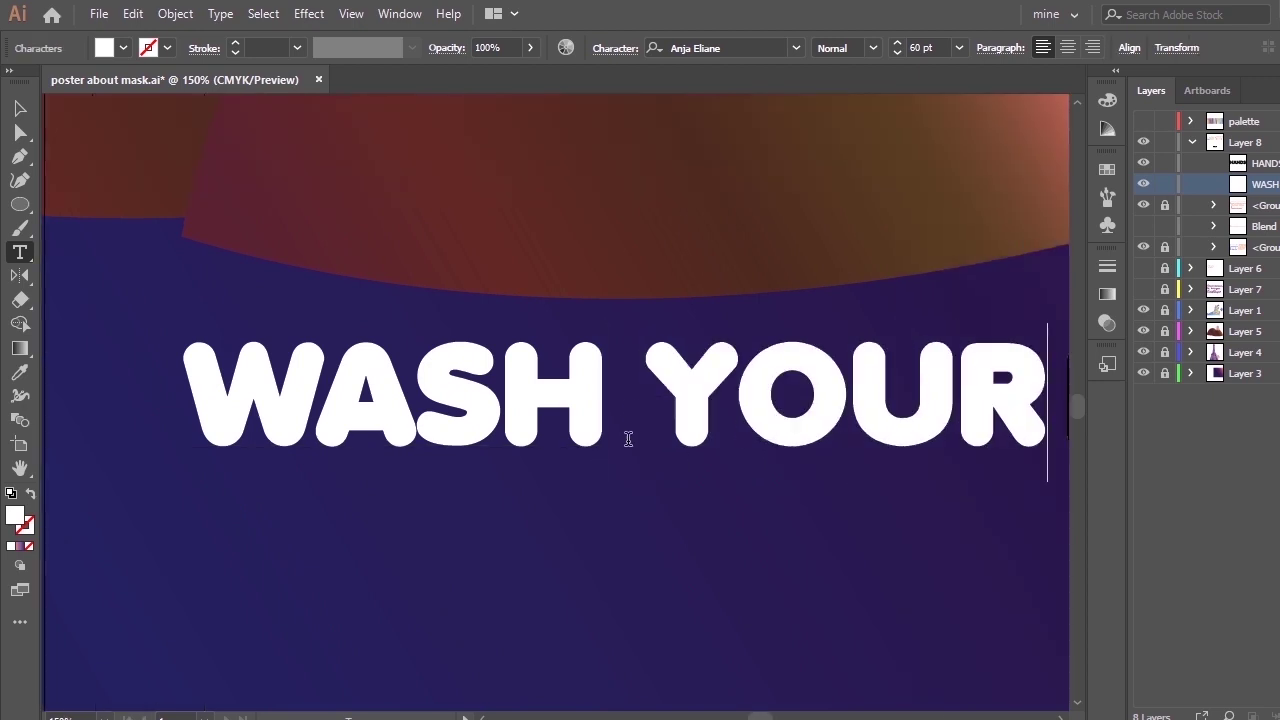
{"action": "key", "text": "ctrl+minus"}
{"action": "key", "text": "ctrl+minus"}
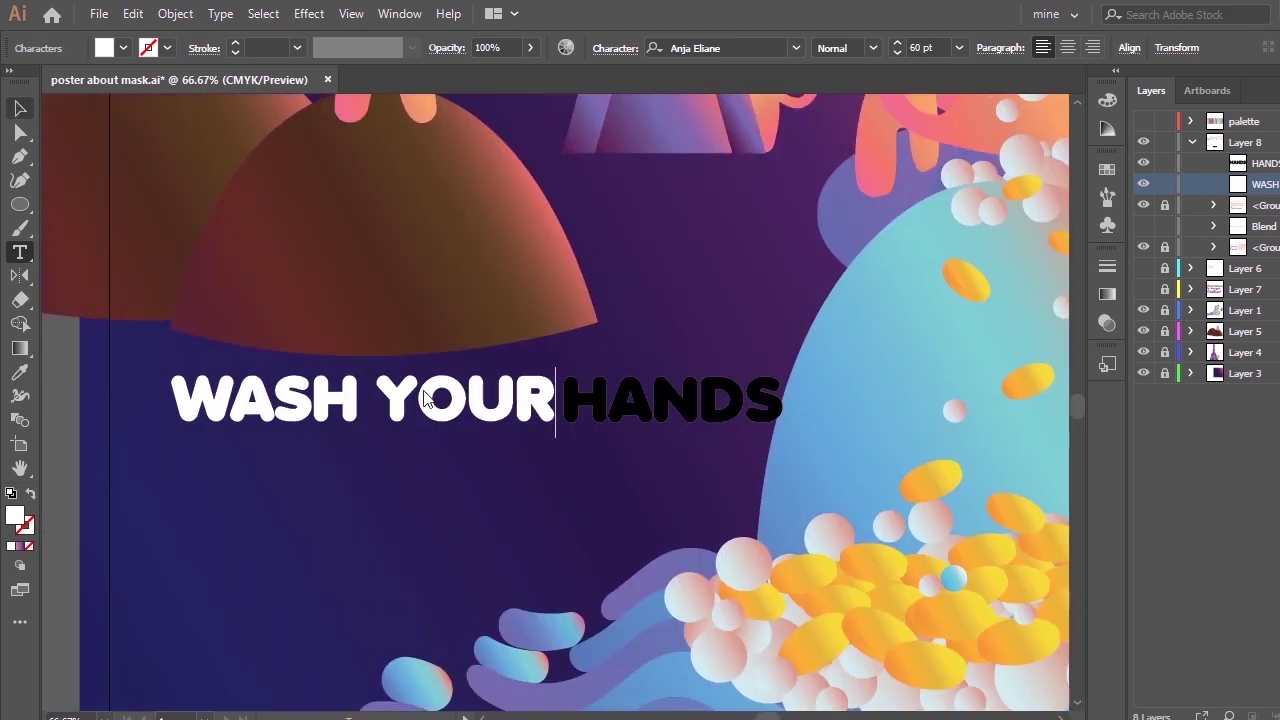
Shift the WASH YOUR text slightly left, away from HANDS.
{"action": "key", "text": "Escape"}
{"action": "left_click_drag", "start_coordinate": [395, 410], "coordinate": [383, 410]}
{"action": "left_click", "coordinate": [426, 515]}
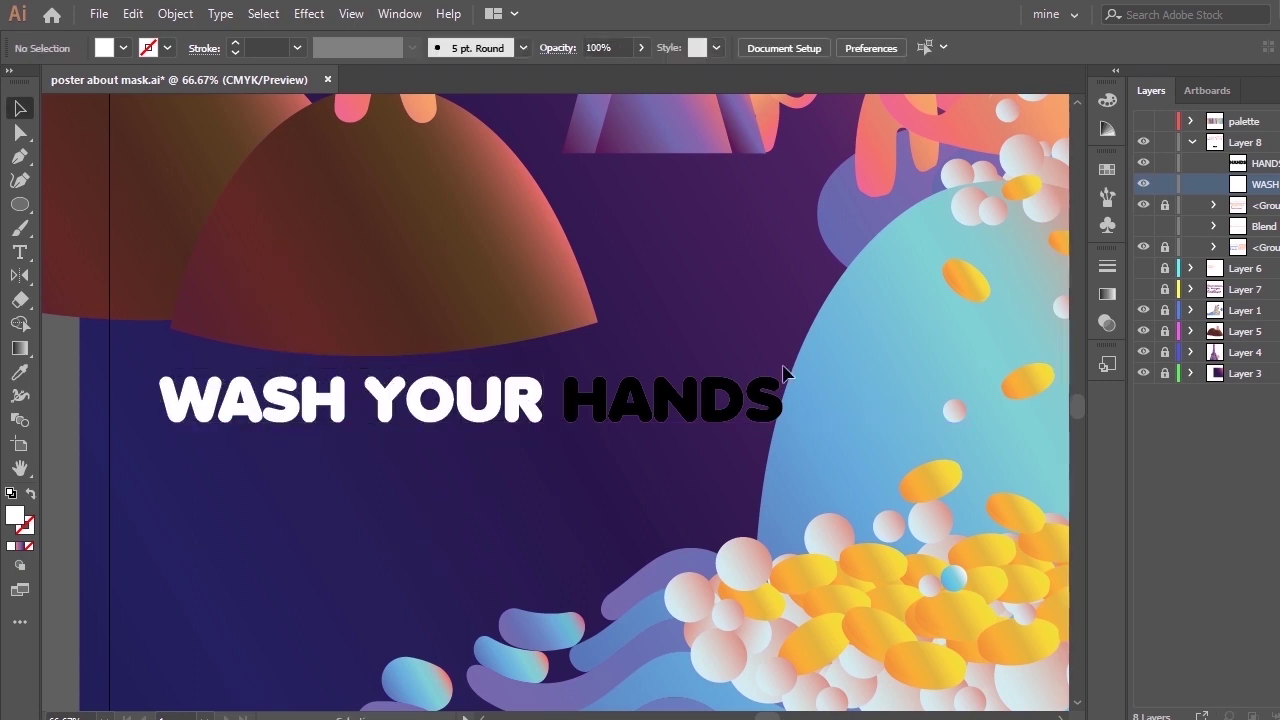
Set the WASH YOUR text to 48 pt and move HANDS left, closer to it.
{"action": "left_click", "coordinate": [531, 408]}
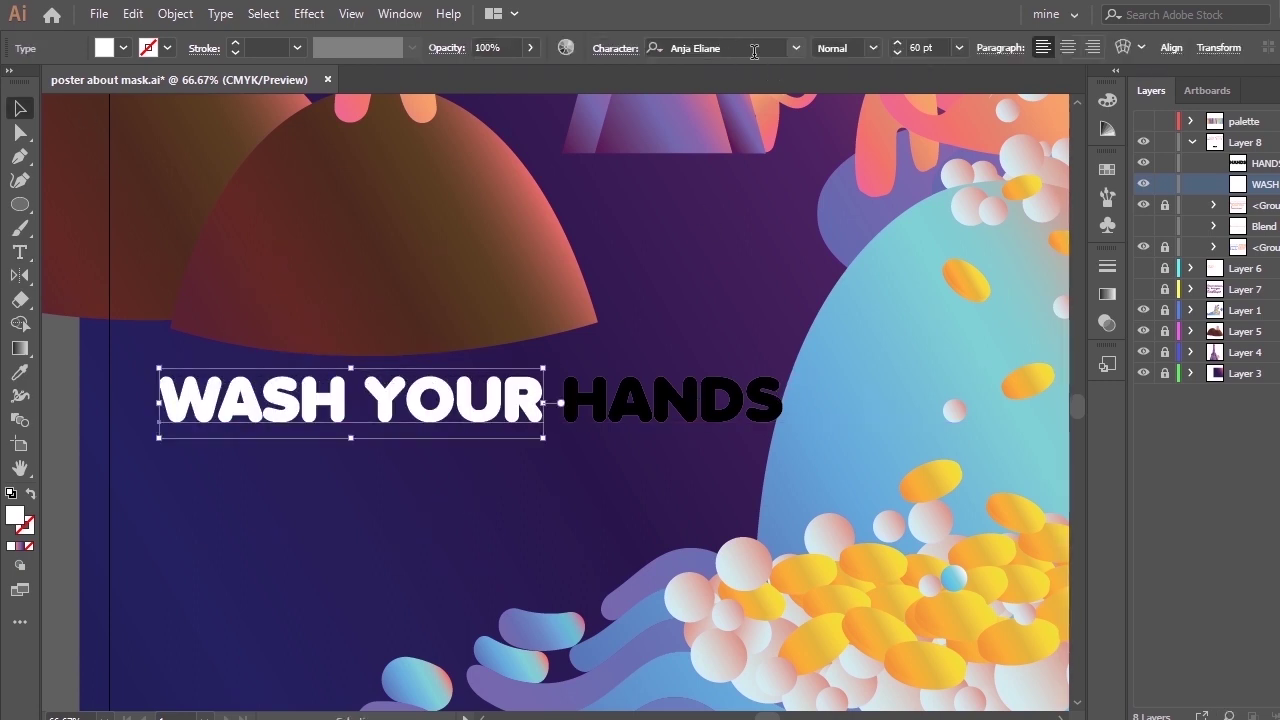
{"action": "left_click", "coordinate": [951, 50]}
{"action": "left_click", "coordinate": [969, 345]}
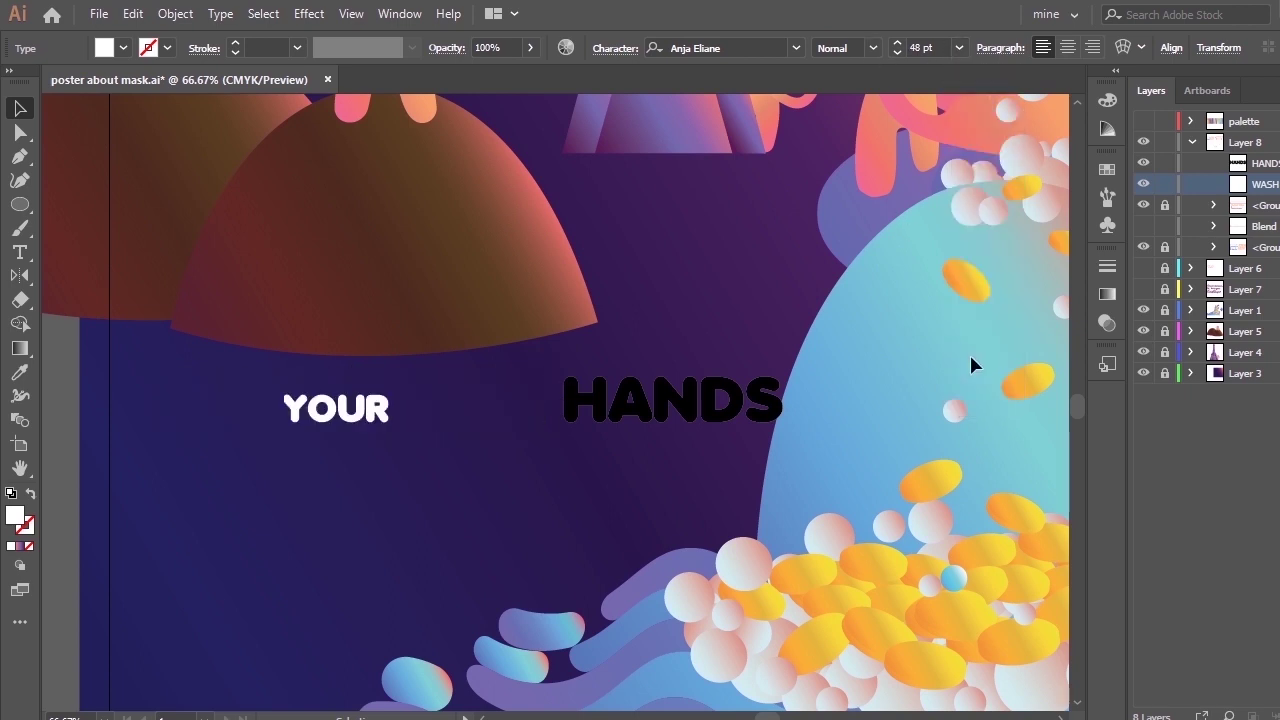
{"action": "left_click_drag", "start_coordinate": [663, 406], "coordinate": [623, 452]}
{"action": "left_click", "coordinate": [632, 514]}
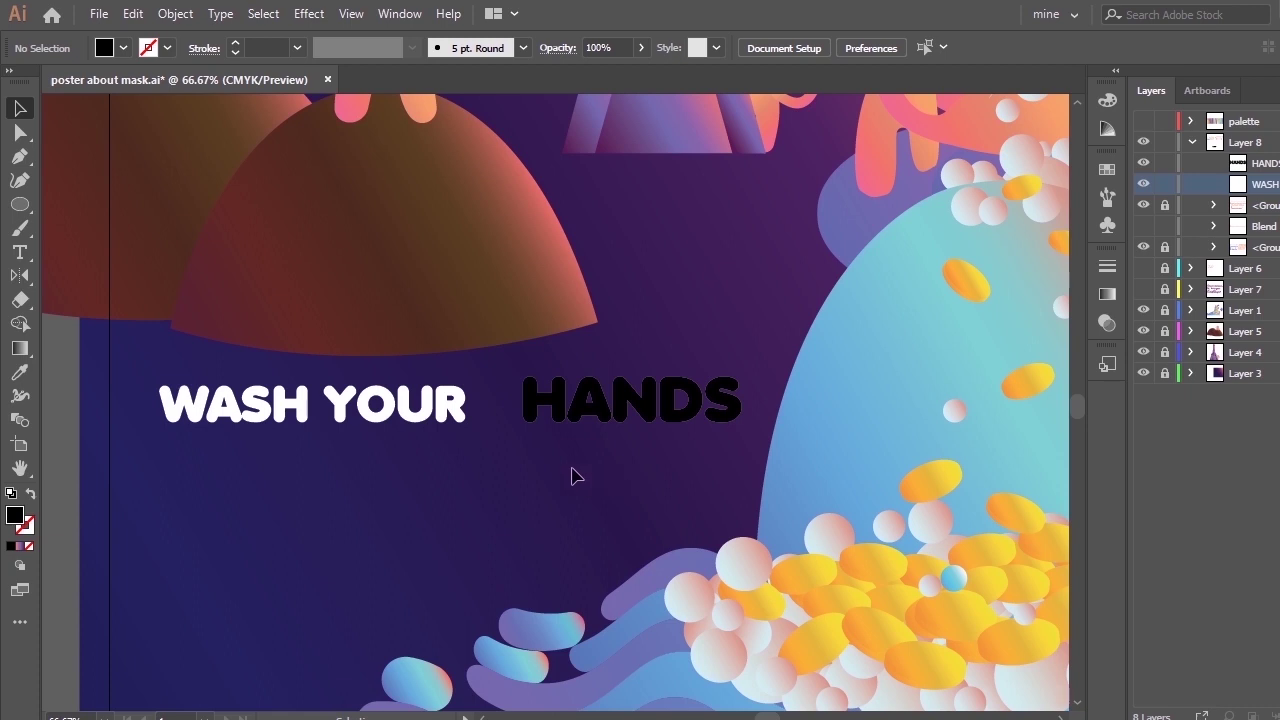
Add the text AND at 48 pt below WASH YOUR and fill it with white.
{"action": "key", "text": "t"}
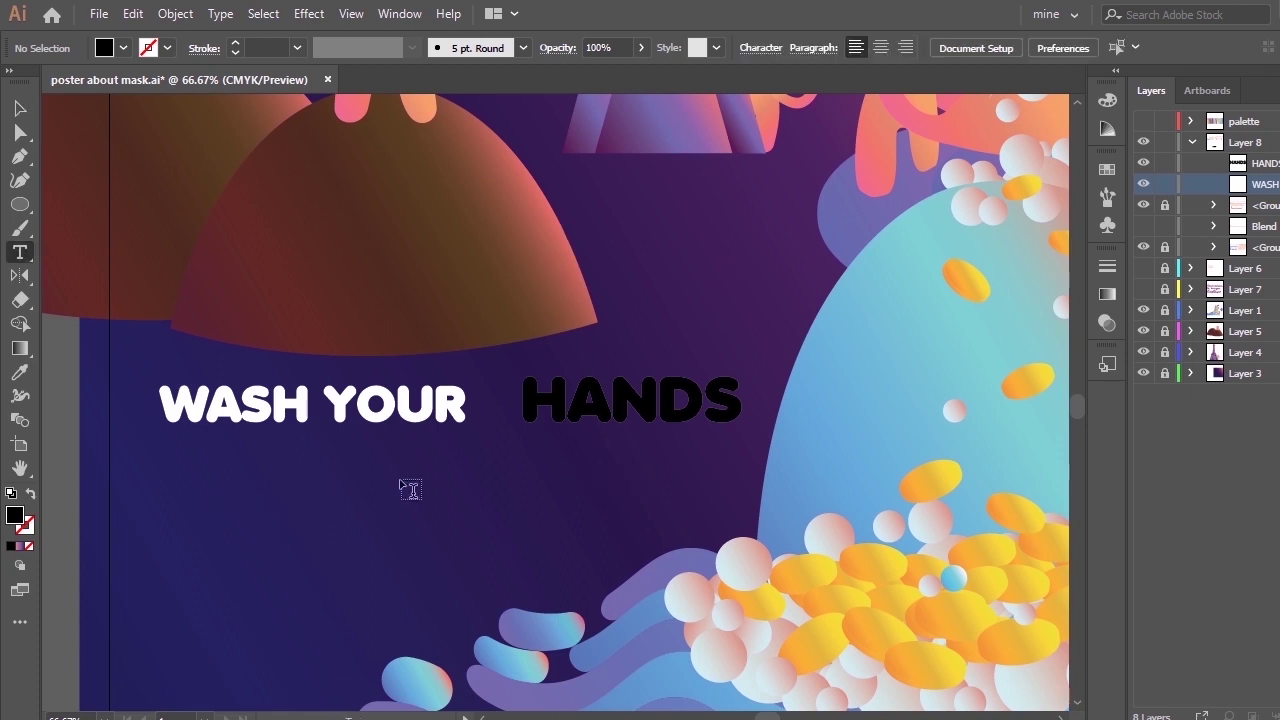
{"action": "left_click", "coordinate": [285, 498]}
{"action": "type", "text": "AND"}
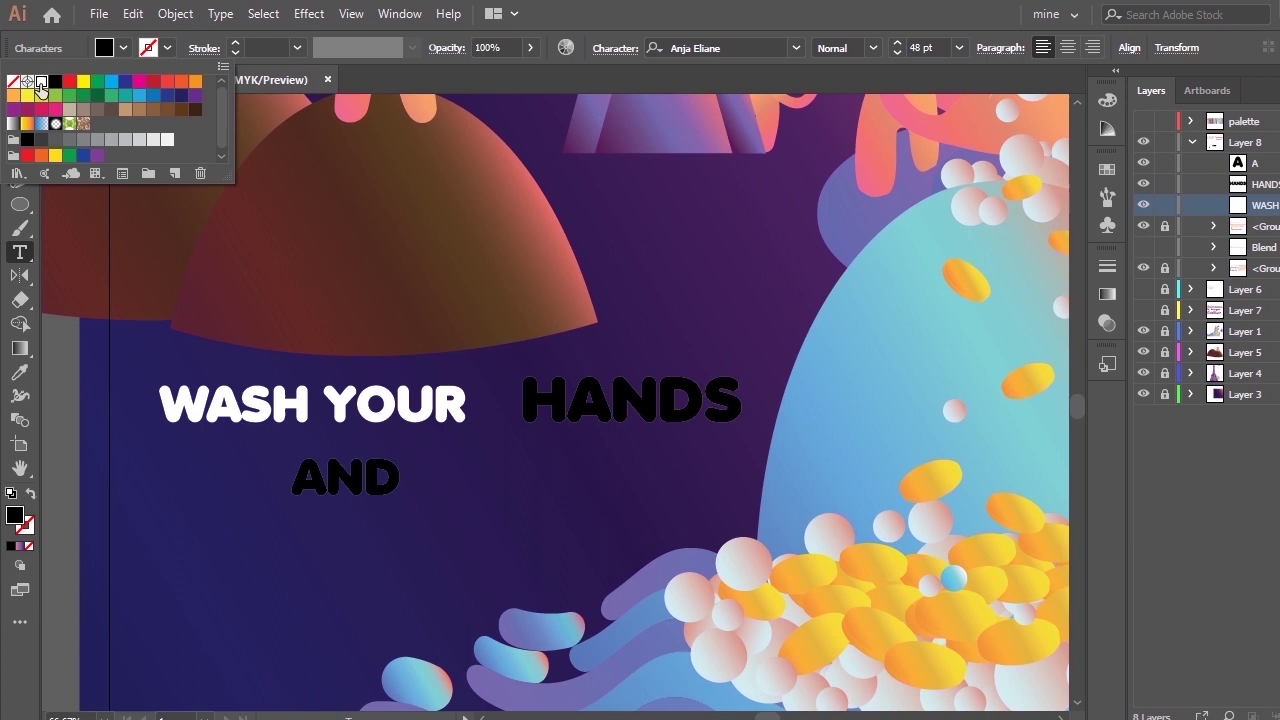
{"action": "left_click", "coordinate": [41, 82]}
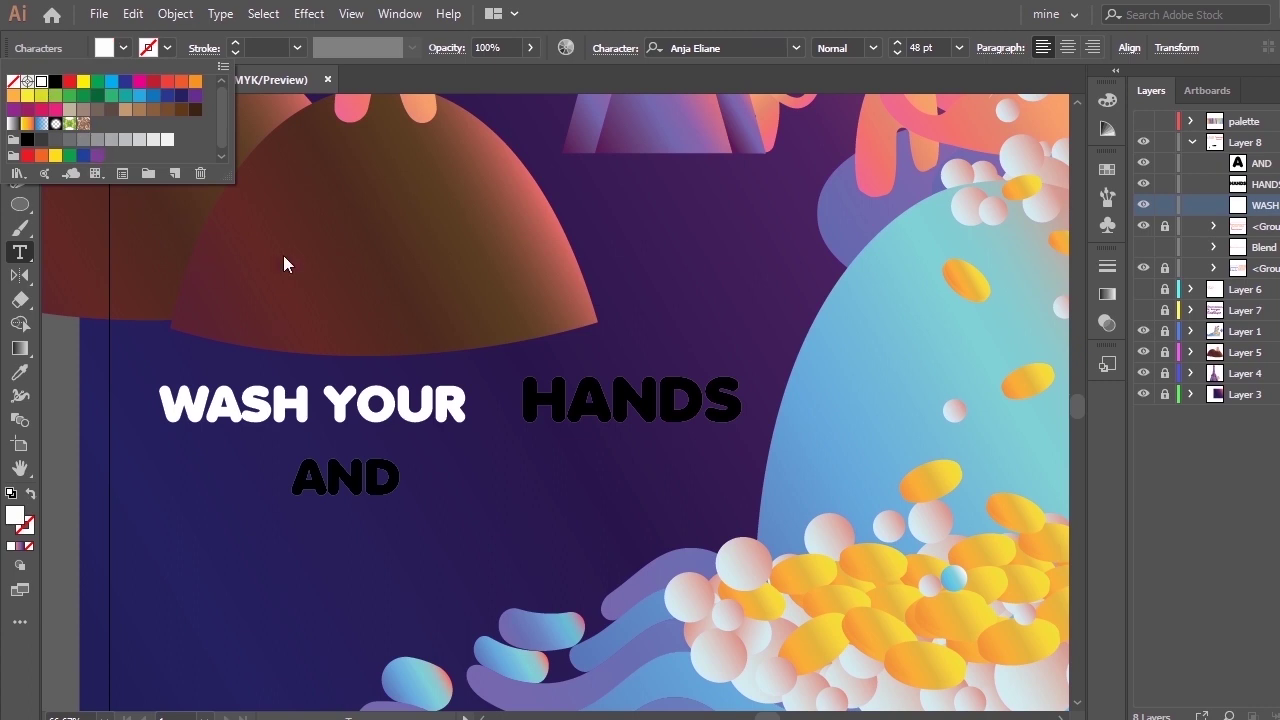
{"action": "left_click", "coordinate": [398, 477]}
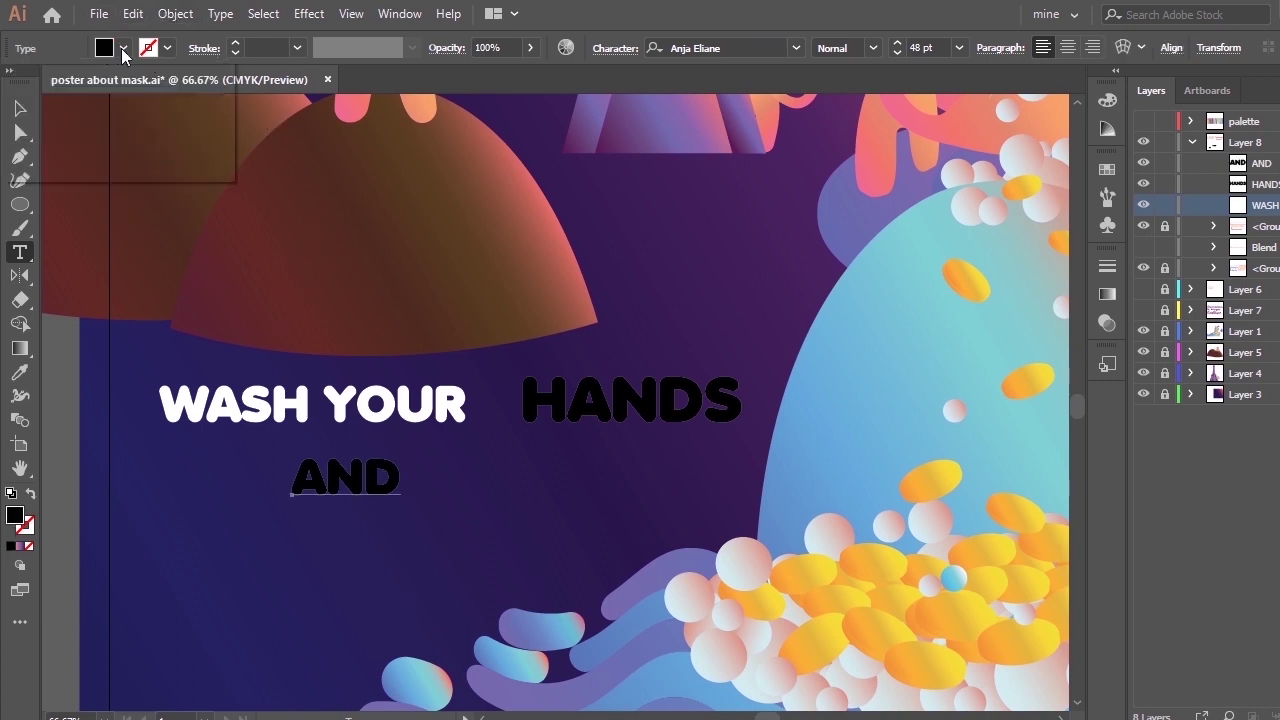
{"action": "left_click", "coordinate": [122, 47]}
{"action": "left_click", "coordinate": [41, 79]}
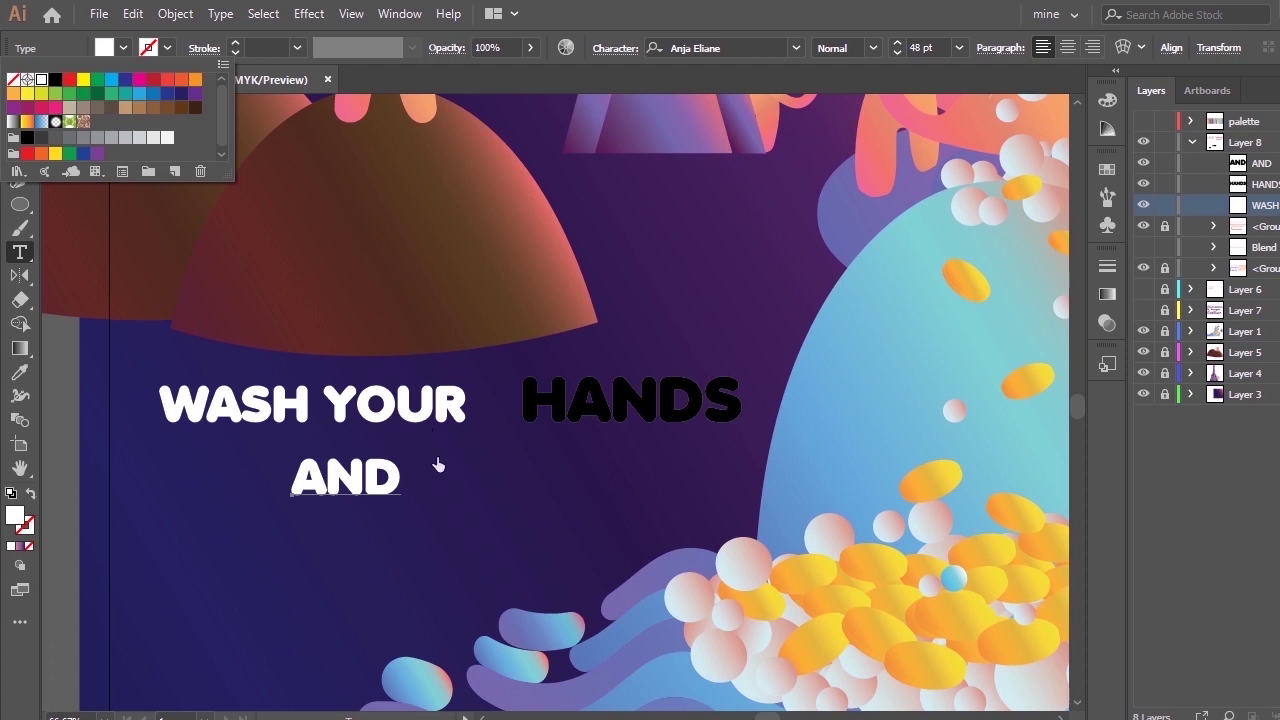
Move the AND text left so it sits beneath WASH.
{"action": "key", "text": "Escape"}
{"action": "left_click_drag", "start_coordinate": [385, 494], "coordinate": [252, 490]}
{"action": "left_click", "coordinate": [357, 209]}
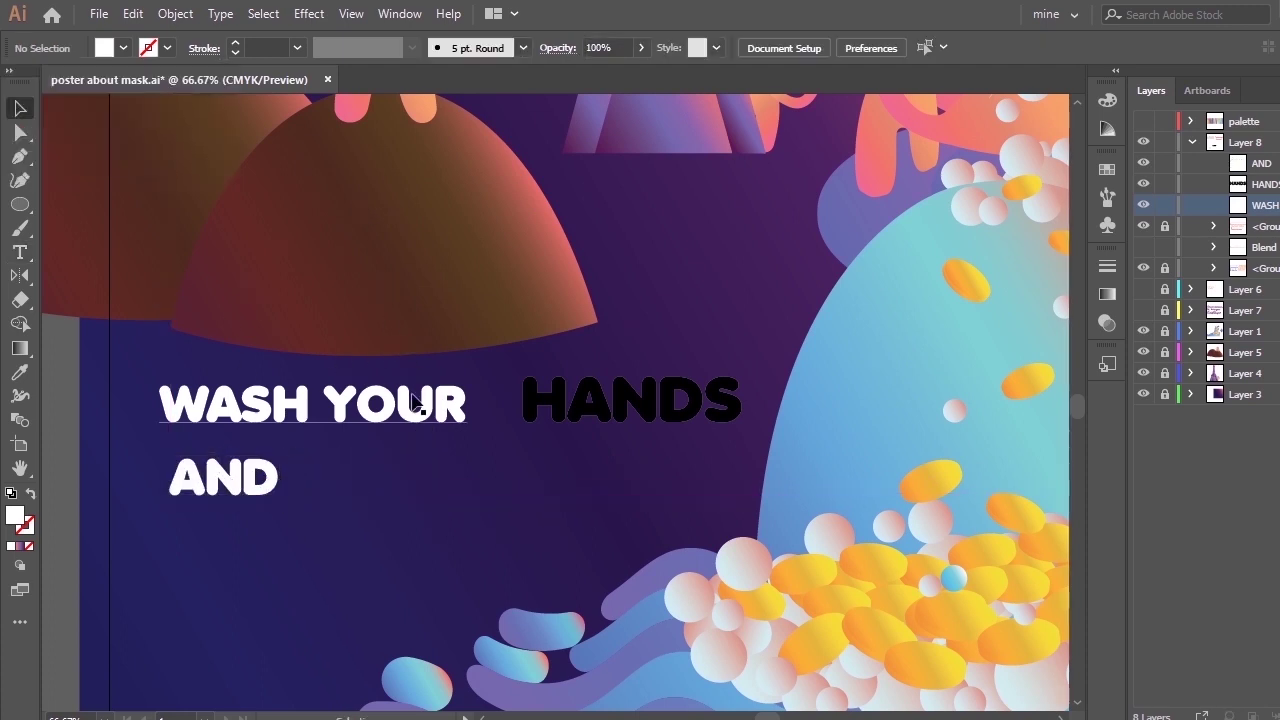
{"action": "key", "text": "t"}
{"action": "left_click", "coordinate": [324, 468]}
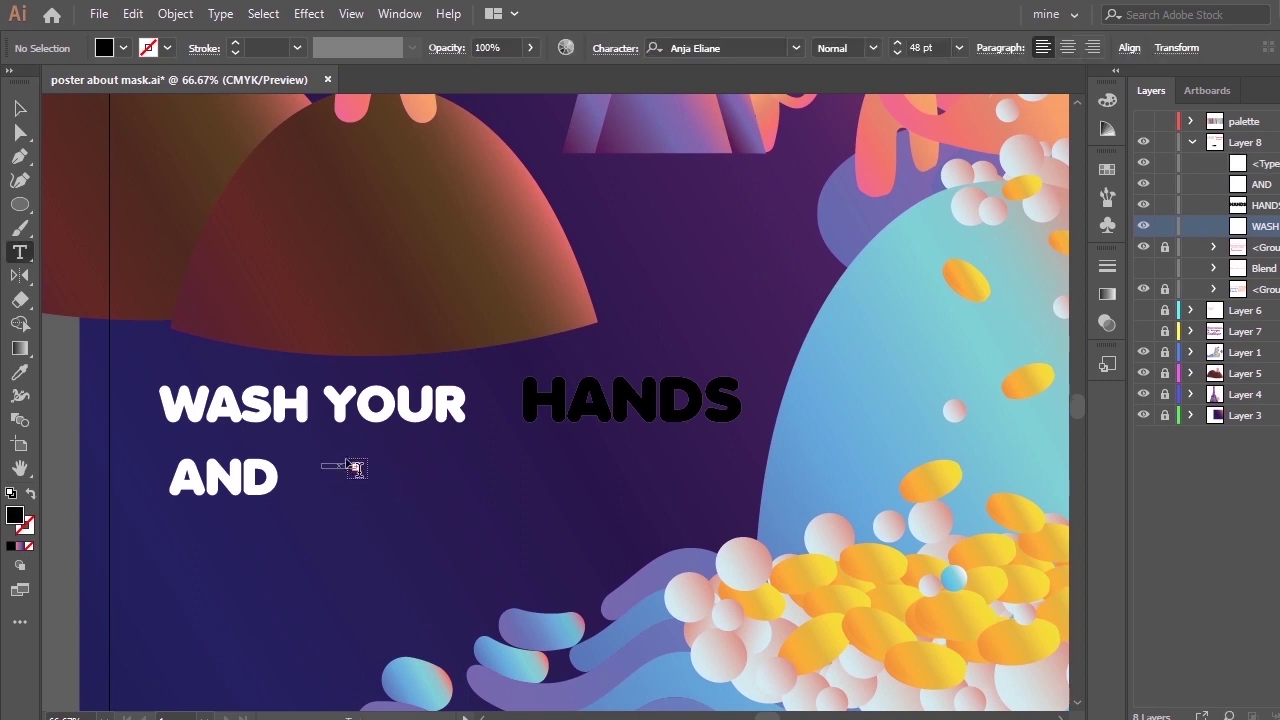
{"action": "key", "text": "ctrl+z"}
{"action": "left_click", "coordinate": [1205, 159]}
{"action": "left_click", "coordinate": [1252, 715]}
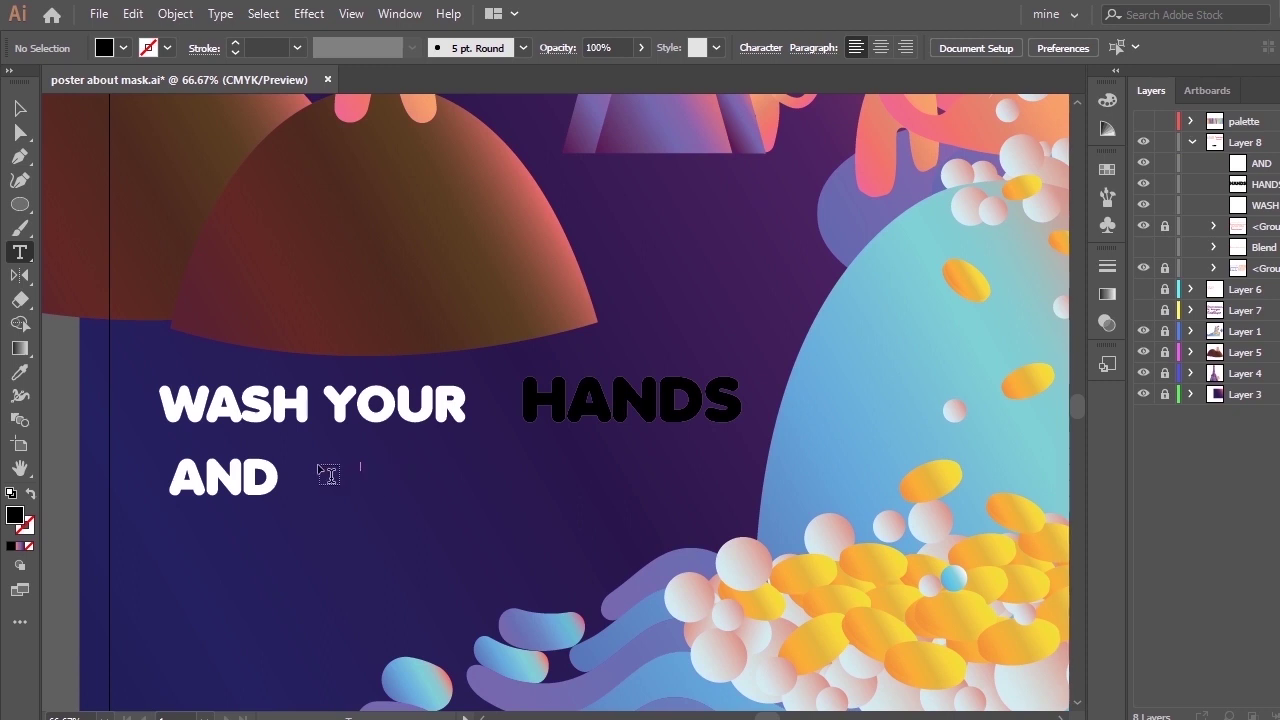
{"action": "left_click", "coordinate": [330, 472]}
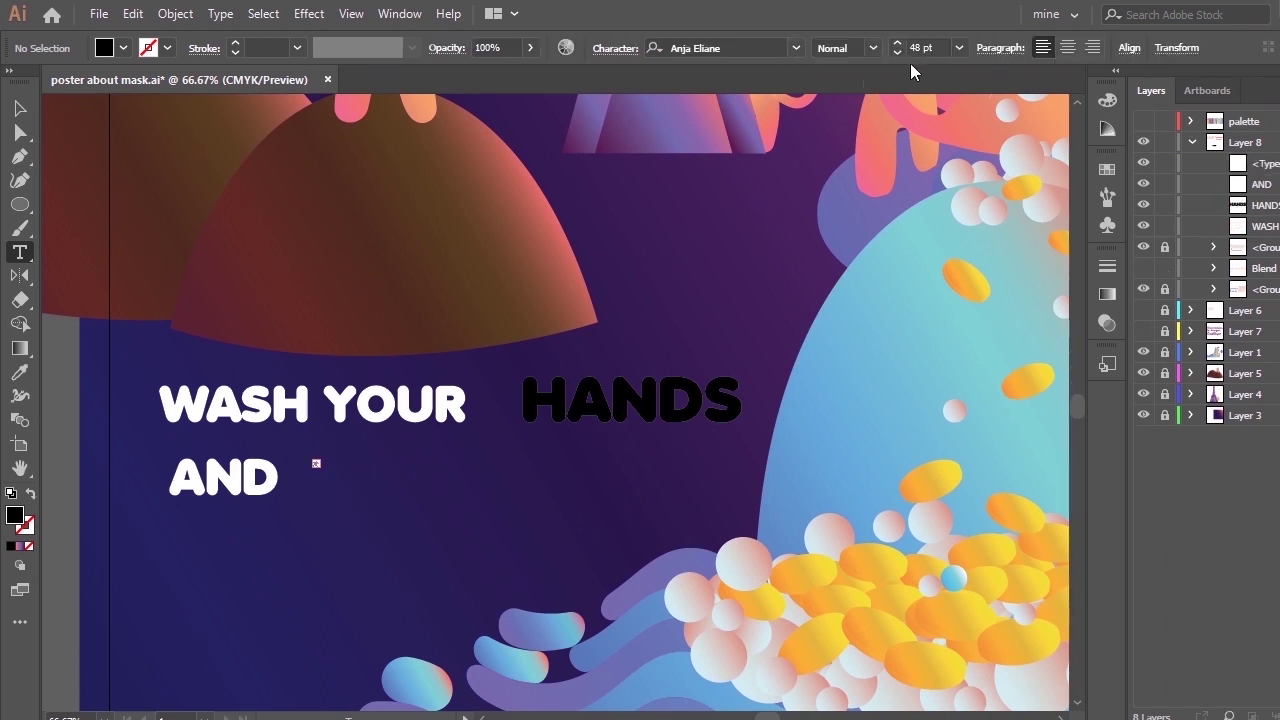
{"action": "type", "text": "Y"}
{"action": "key", "text": "ctrl+equal"}
{"action": "key", "text": "ctrl+equal"}
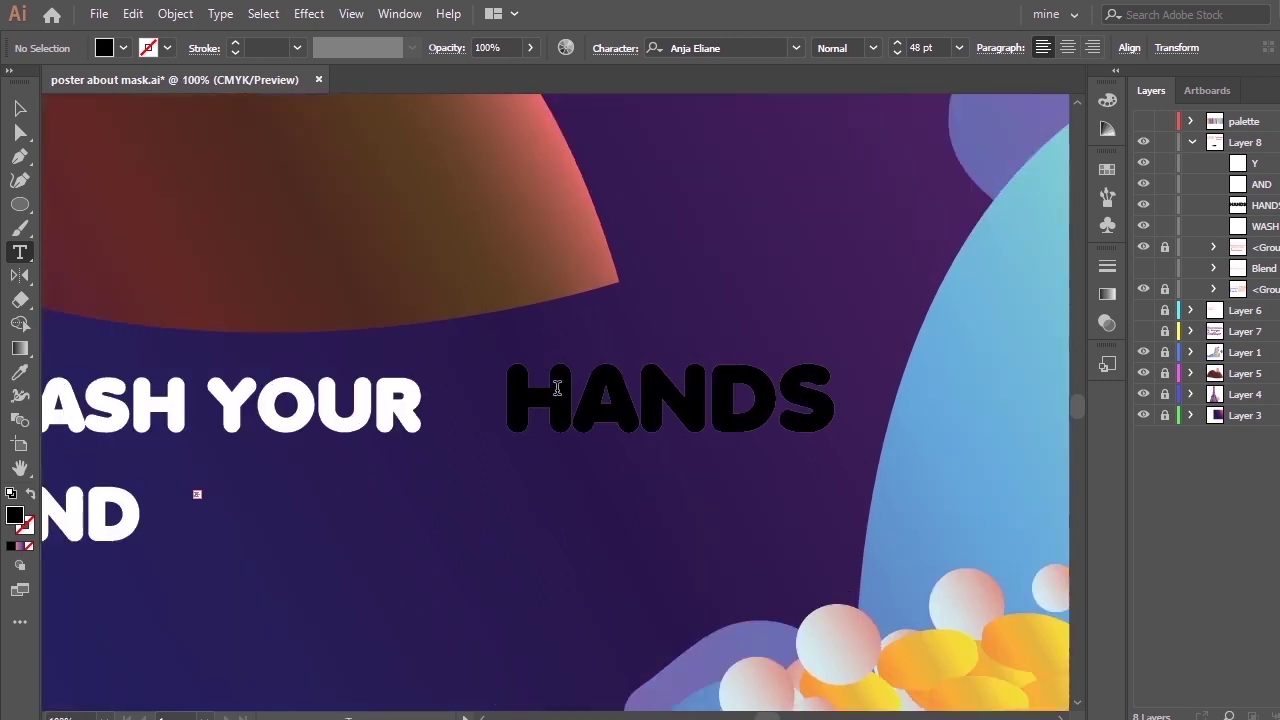
{"action": "key", "text": "ctrl+minus"}
{"action": "left_click", "coordinate": [1273, 165]}
{"action": "key", "text": "Delete"}
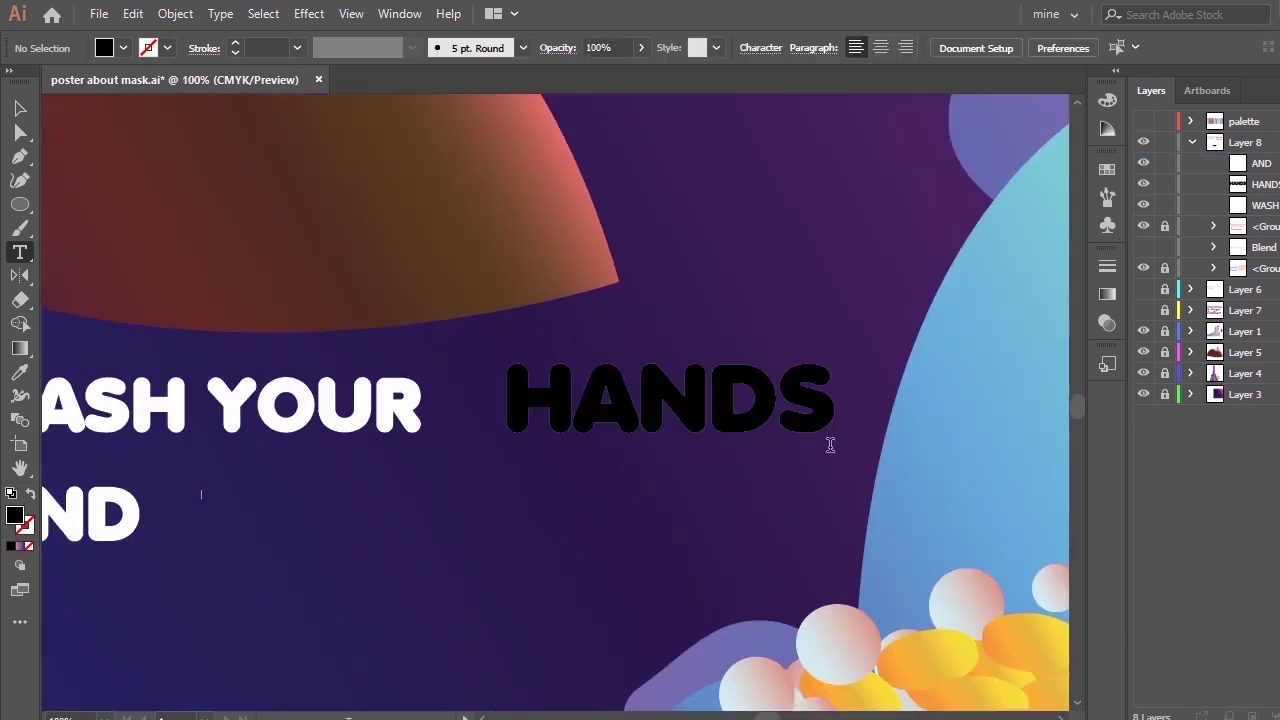
{"action": "key", "text": "v"}
{"action": "key", "text": "Escape"}
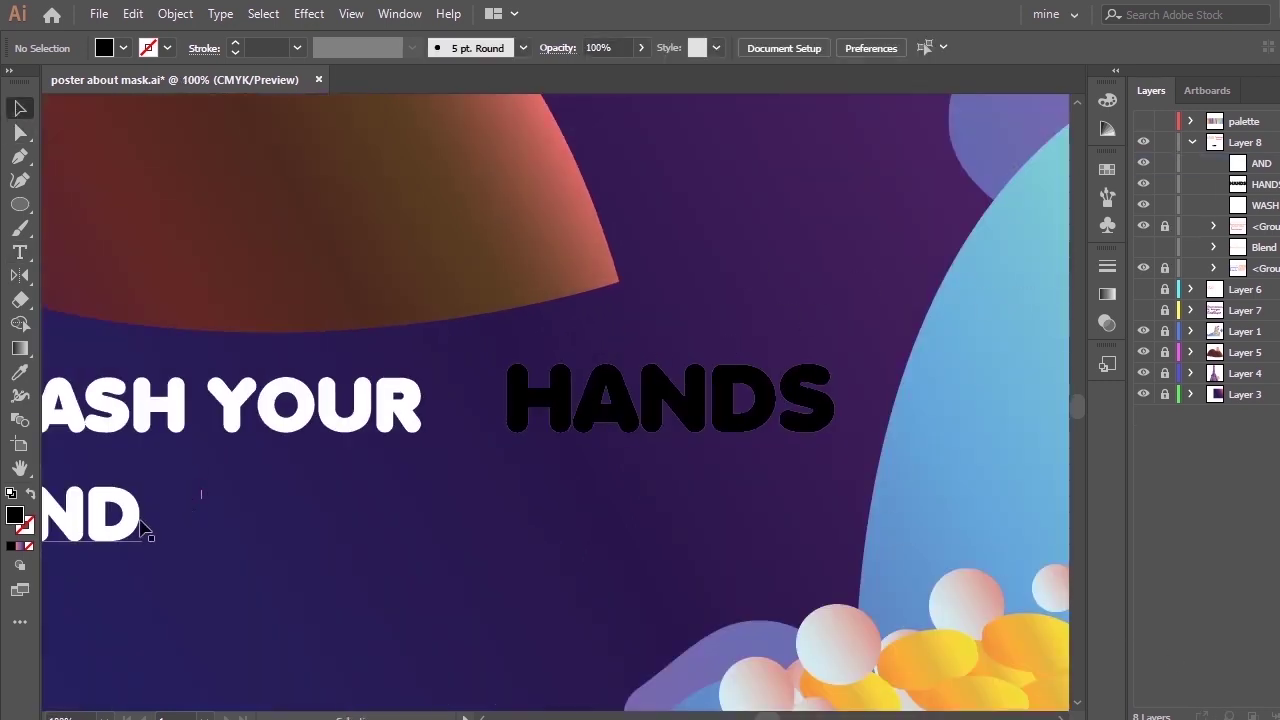
{"action": "key", "text": "t"}
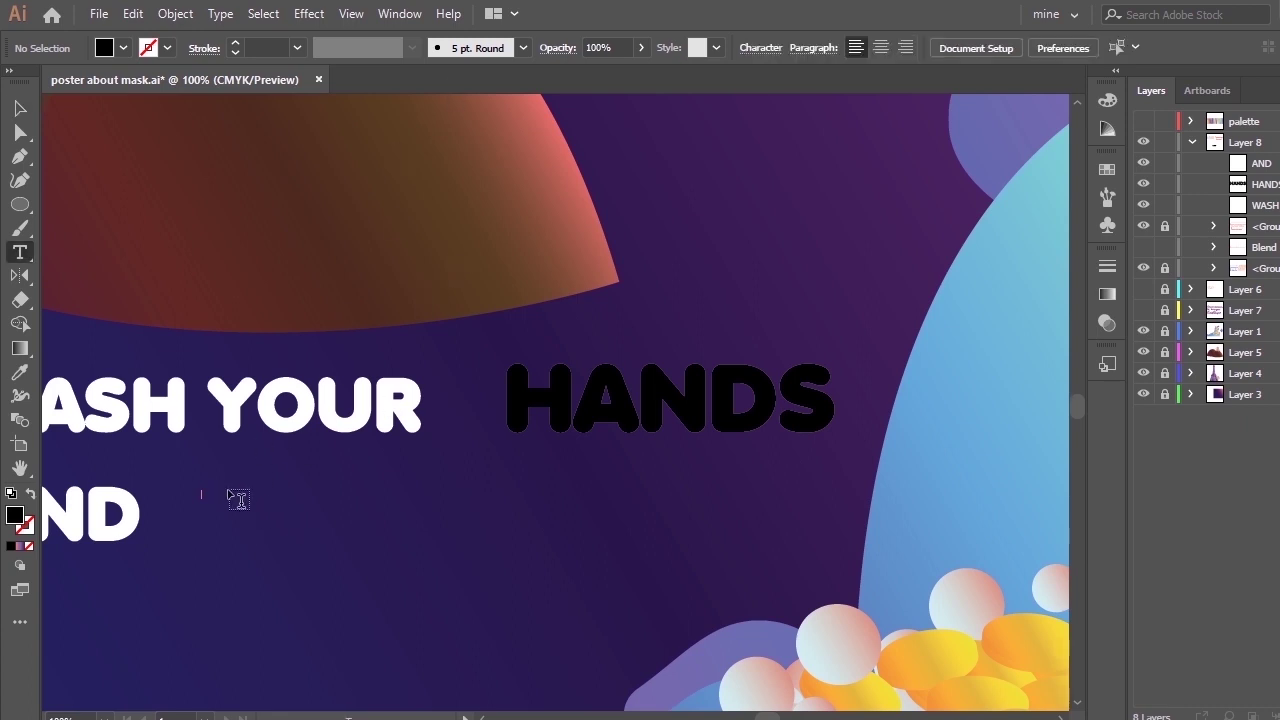
Add the text YOU'LL WITHSTAND at 48 pt in the space between the WASH YOUR and AND lines.
{"action": "left_click", "coordinate": [230, 490]}
{"action": "type", "text": "AND YOU"}
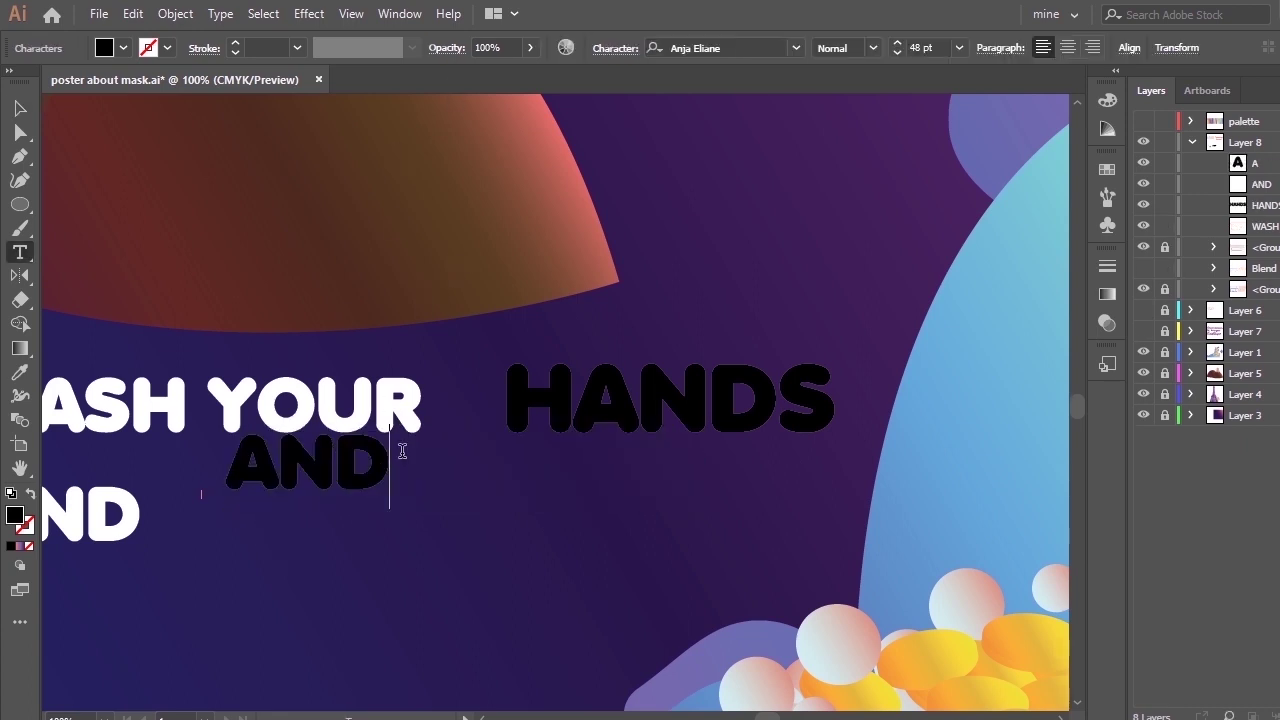
{"action": "key", "text": "BackSpace"}
{"action": "key", "text": "BackSpace"}
{"action": "key", "text": "BackSpace"}
{"action": "key", "text": "BackSpace"}
{"action": "key", "text": "BackSpace"}
{"action": "key", "text": "BackSpace"}
{"action": "key", "text": "BackSpace"}
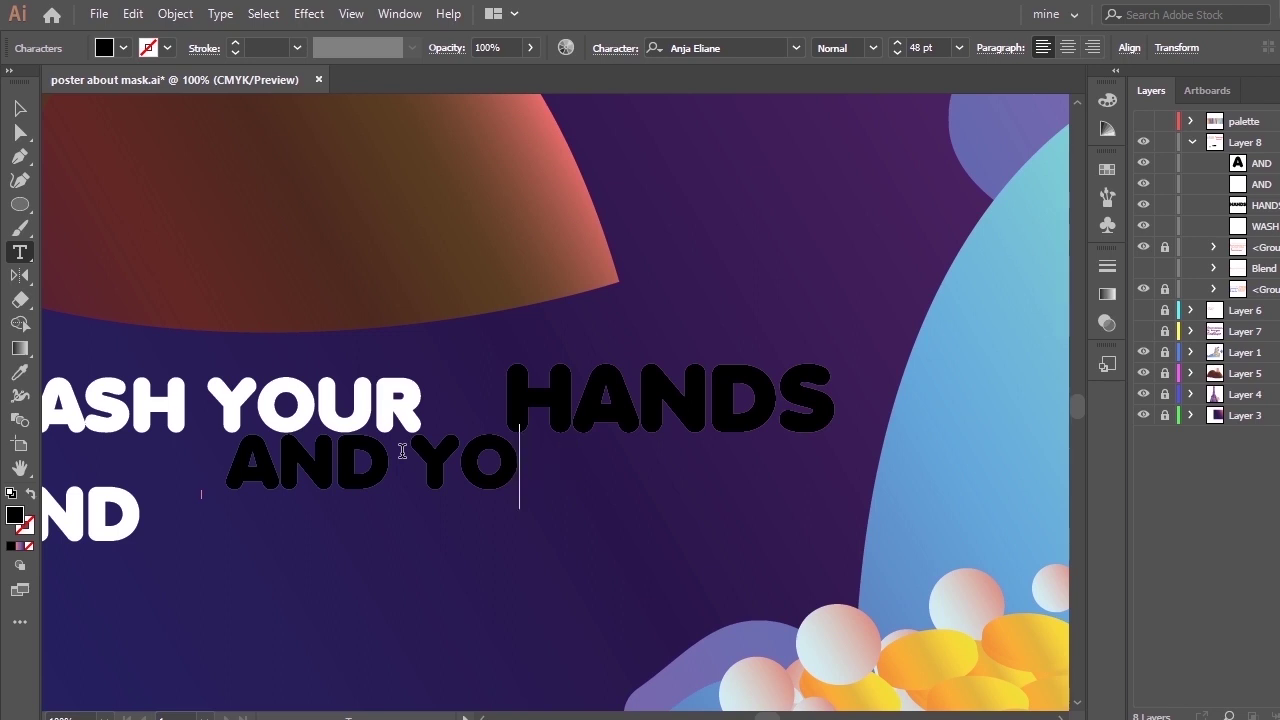
{"action": "type", "text": "YOU"}
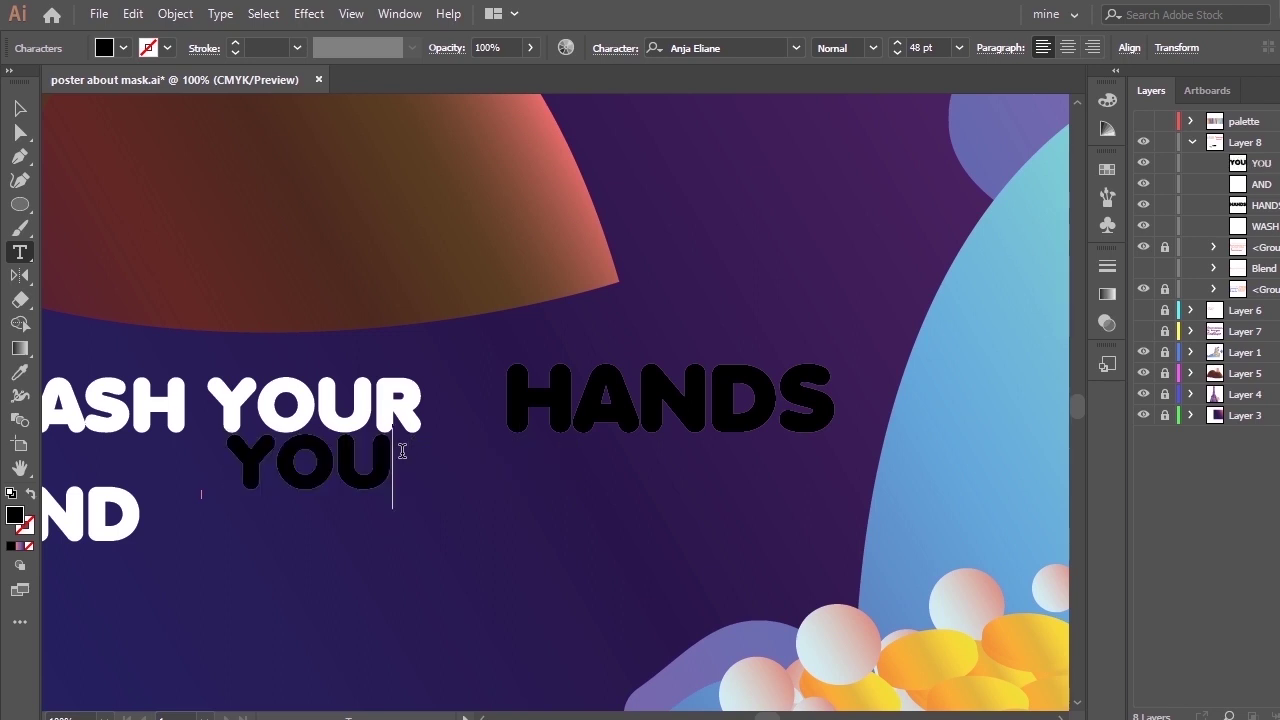
{"action": "type", "text": "'LL WI"}
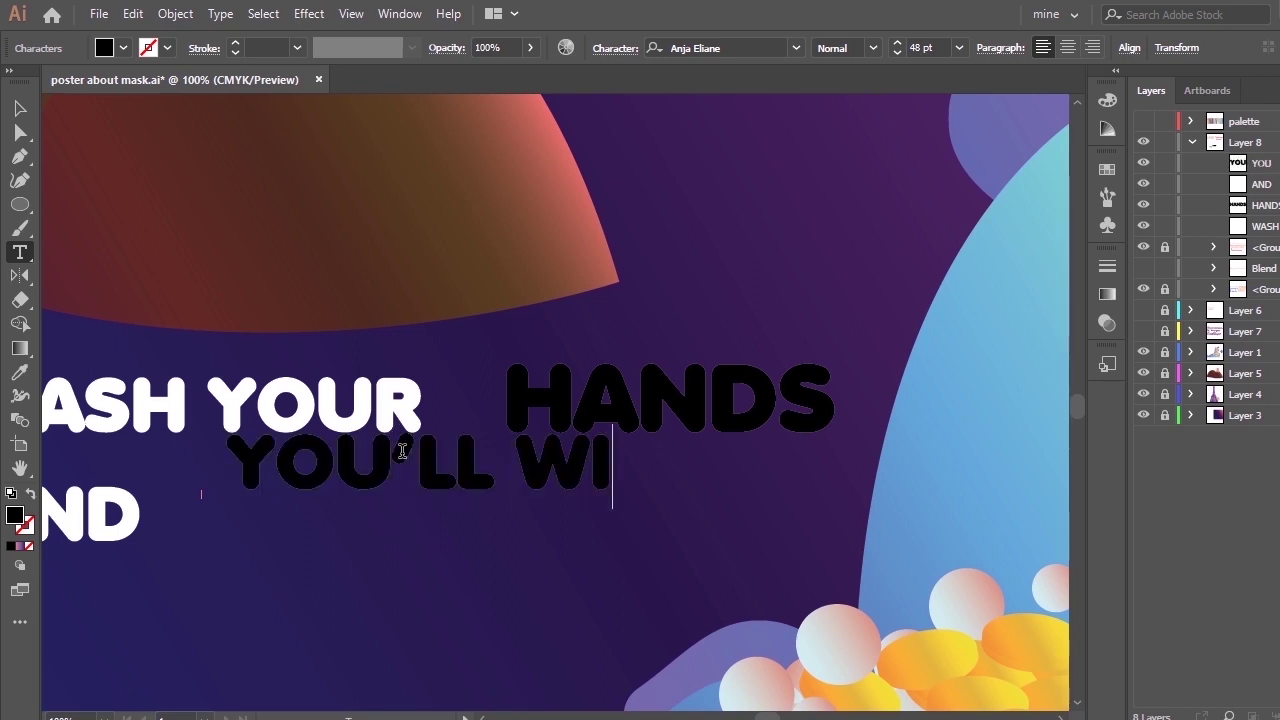
{"action": "type", "text": "THSTAND"}
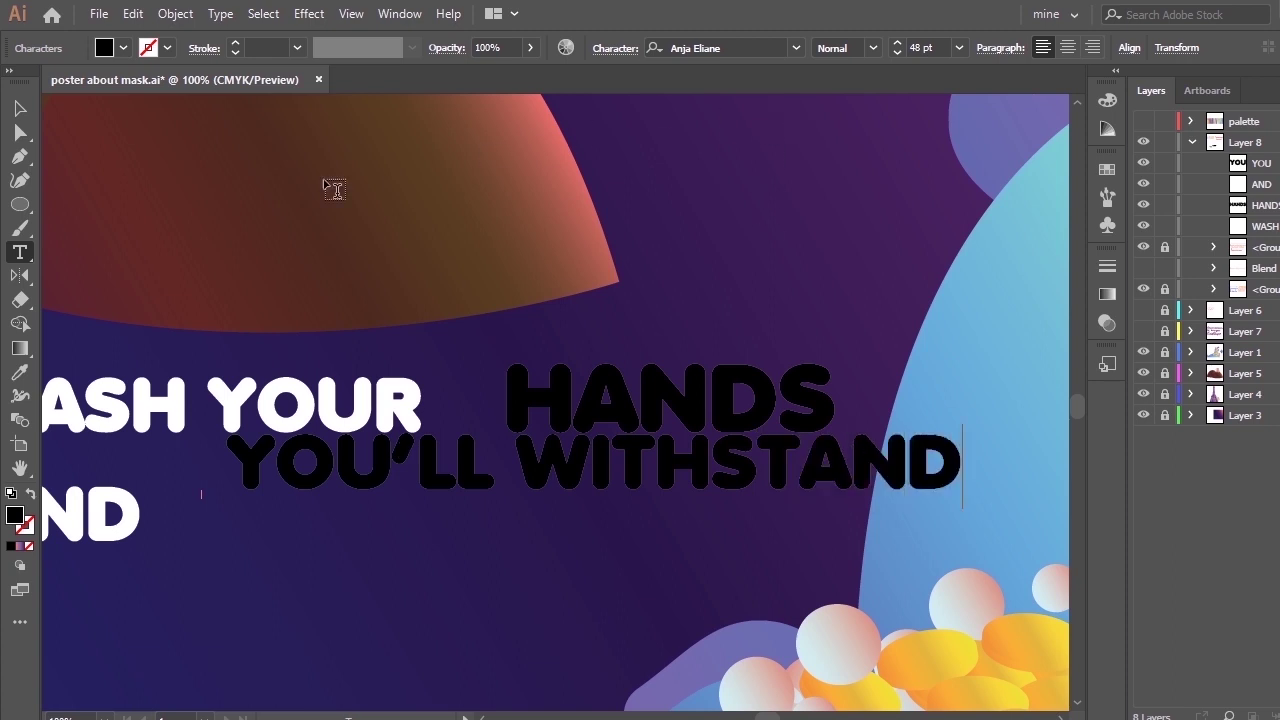
Set the YOU'LL WITHSTAND text size to 60 pt.
{"action": "left_click", "coordinate": [959, 48]}
{"action": "left_click", "coordinate": [975, 381]}
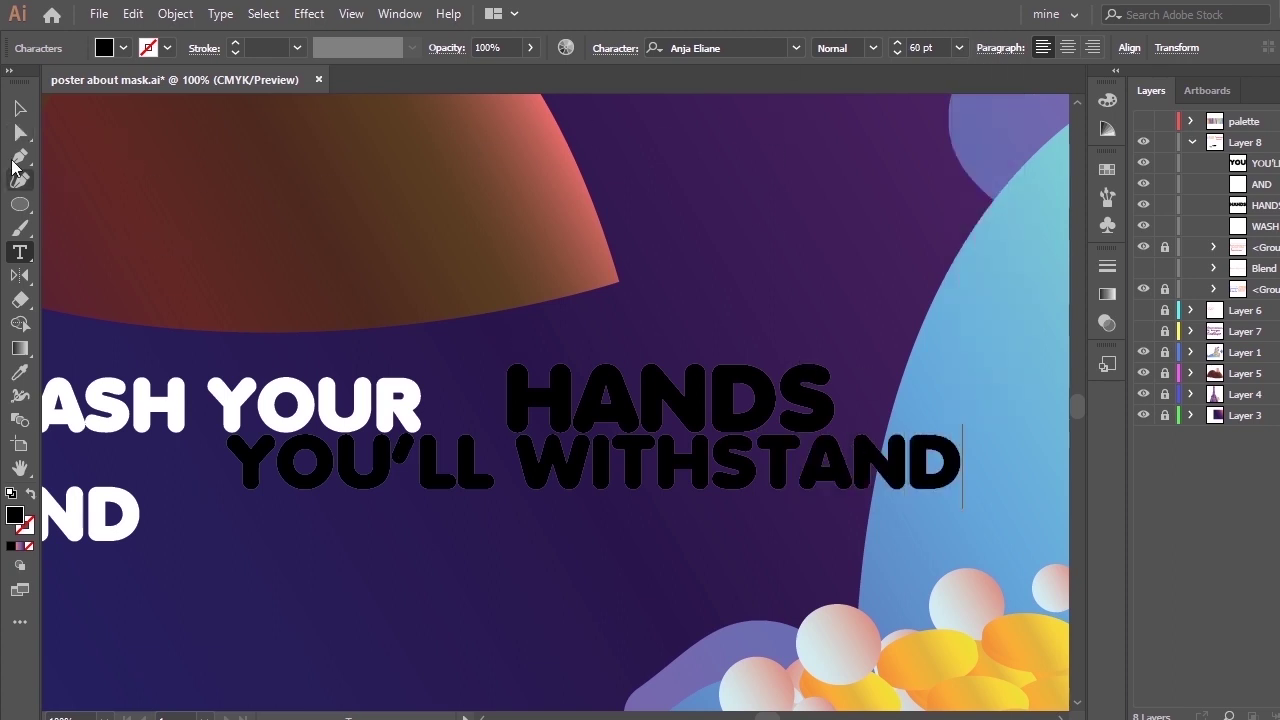
{"action": "left_click", "coordinate": [27, 114]}
{"action": "left_click", "coordinate": [959, 48]}
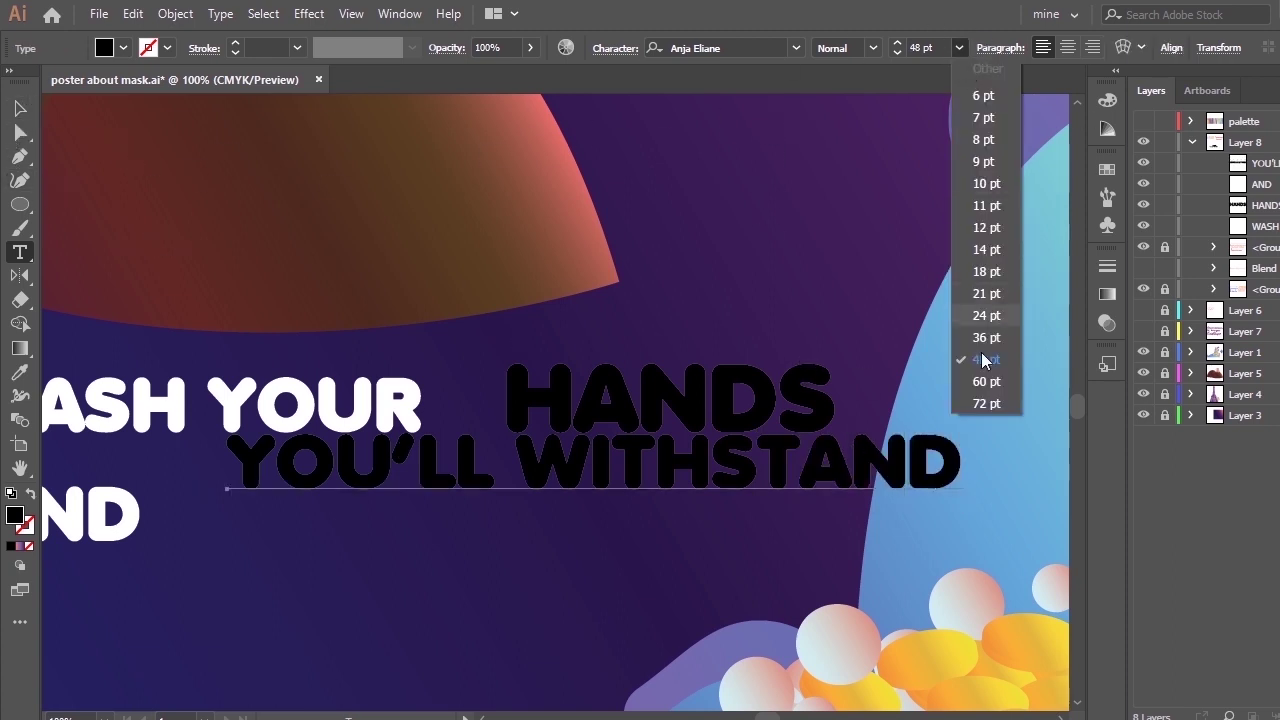
{"action": "left_click", "coordinate": [975, 381]}
{"action": "left_click", "coordinate": [21, 108]}
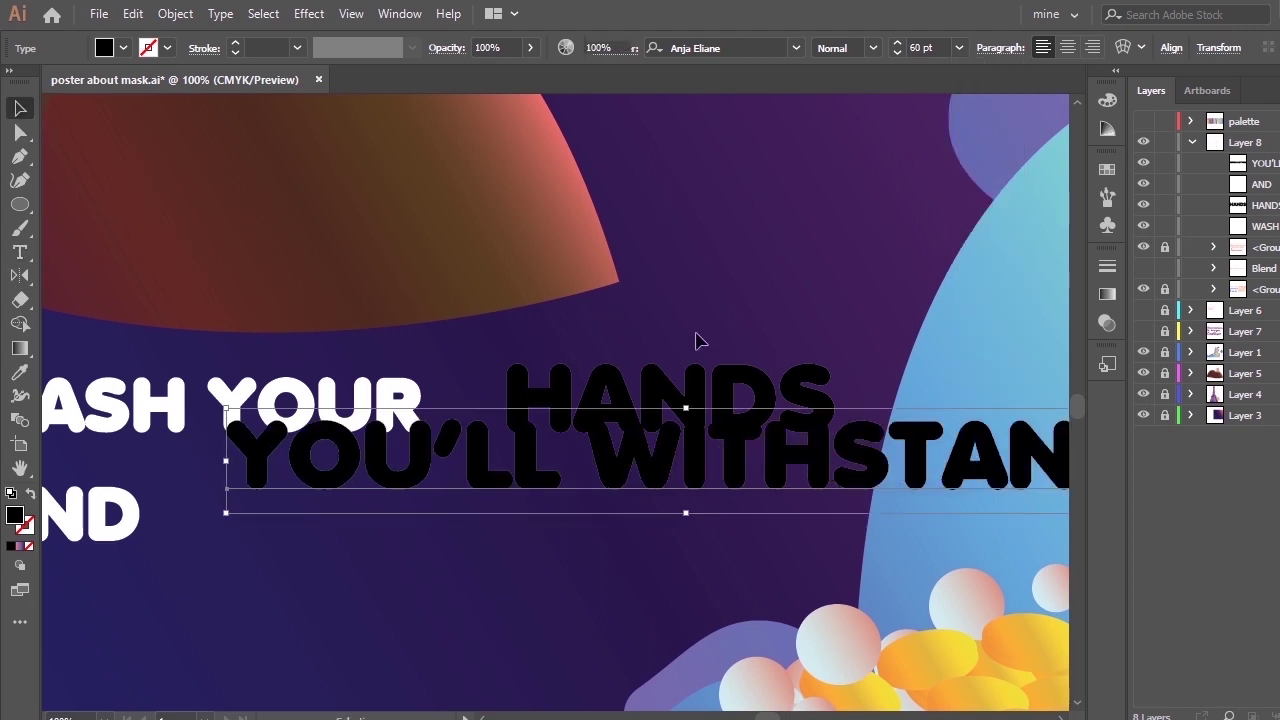
Place YOU'LL WITHSTAND on the same line as AND and move HANDS left, closer to WASH YOUR.
{"action": "left_click", "coordinate": [697, 345]}
{"action": "key", "text": "ctrl+minus"}
{"action": "left_click_drag", "start_coordinate": [631, 464], "coordinate": [614, 482]}
{"action": "left_click_drag", "start_coordinate": [601, 425], "coordinate": [573, 427]}
{"action": "left_click", "coordinate": [630, 368]}
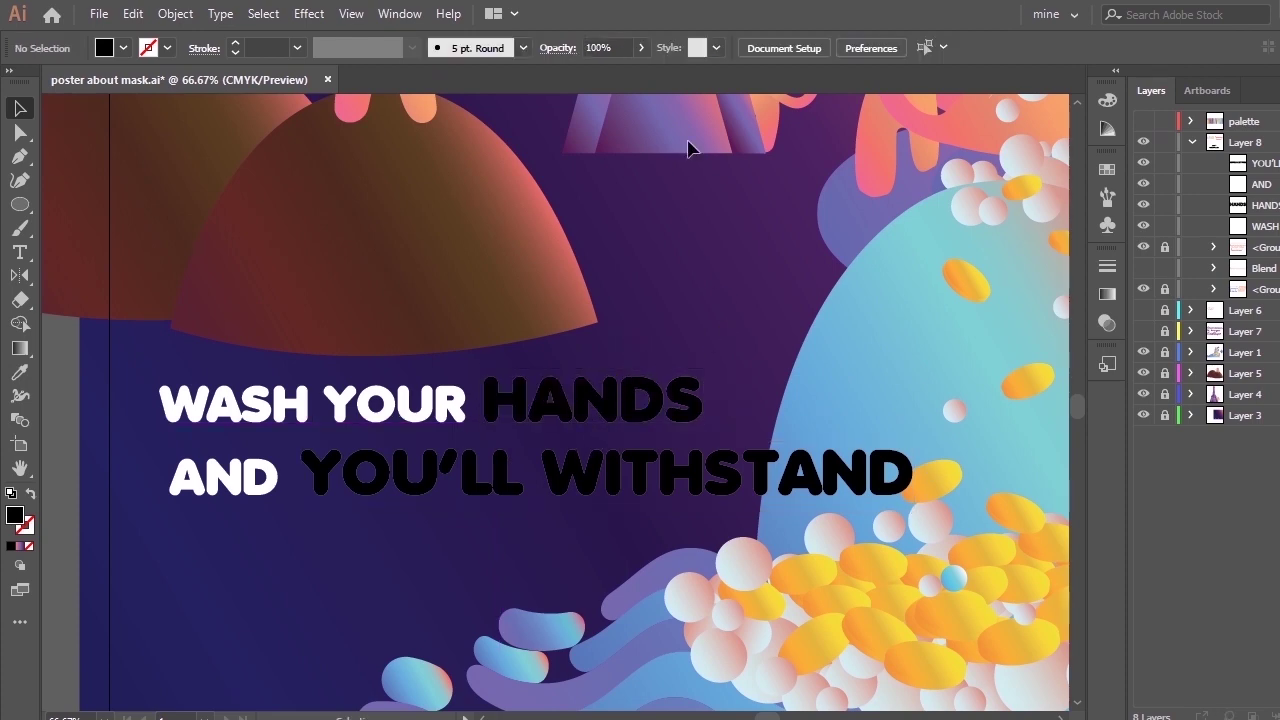
Add the text THIS BOUTADE at 60 pt below the AND line.
{"action": "key", "text": "space"}
{"action": "left_click_drag", "start_coordinate": [700, 297], "coordinate": [683, 154]}
{"action": "left_click_drag", "start_coordinate": [723, 258], "coordinate": [647, 236]}
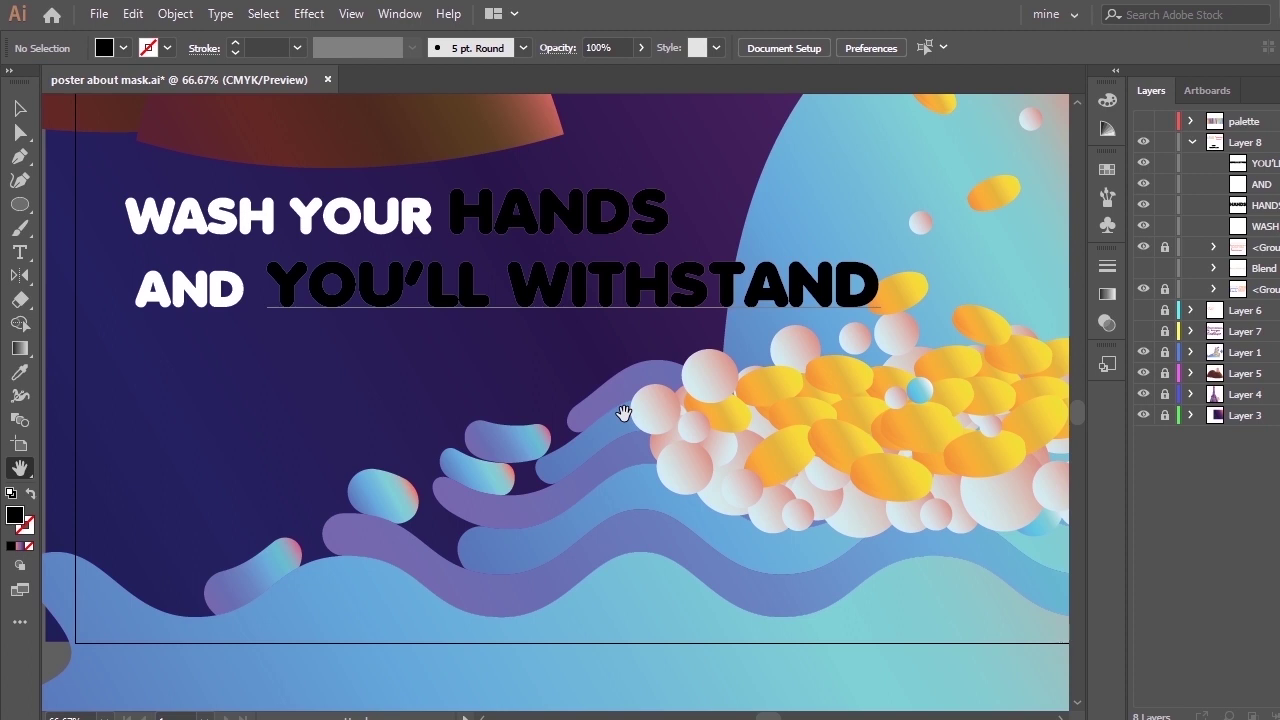
{"action": "key", "text": "t"}
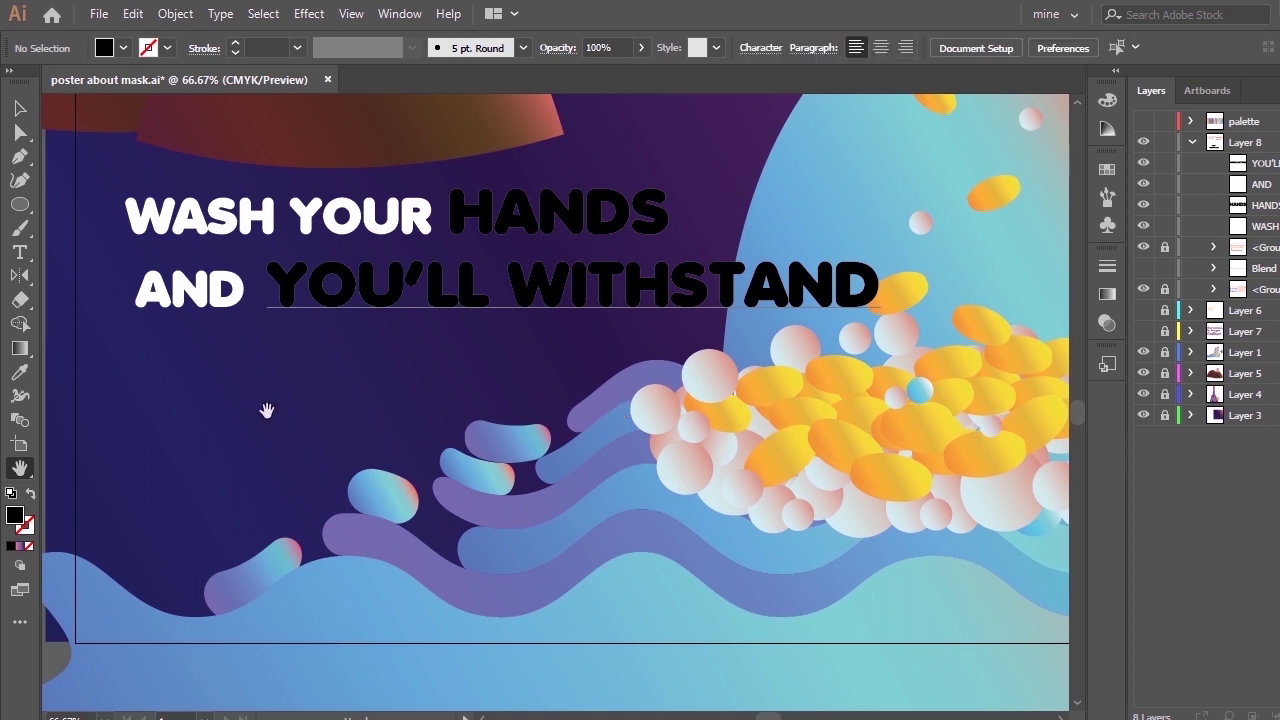
{"action": "left_click", "coordinate": [149, 368]}
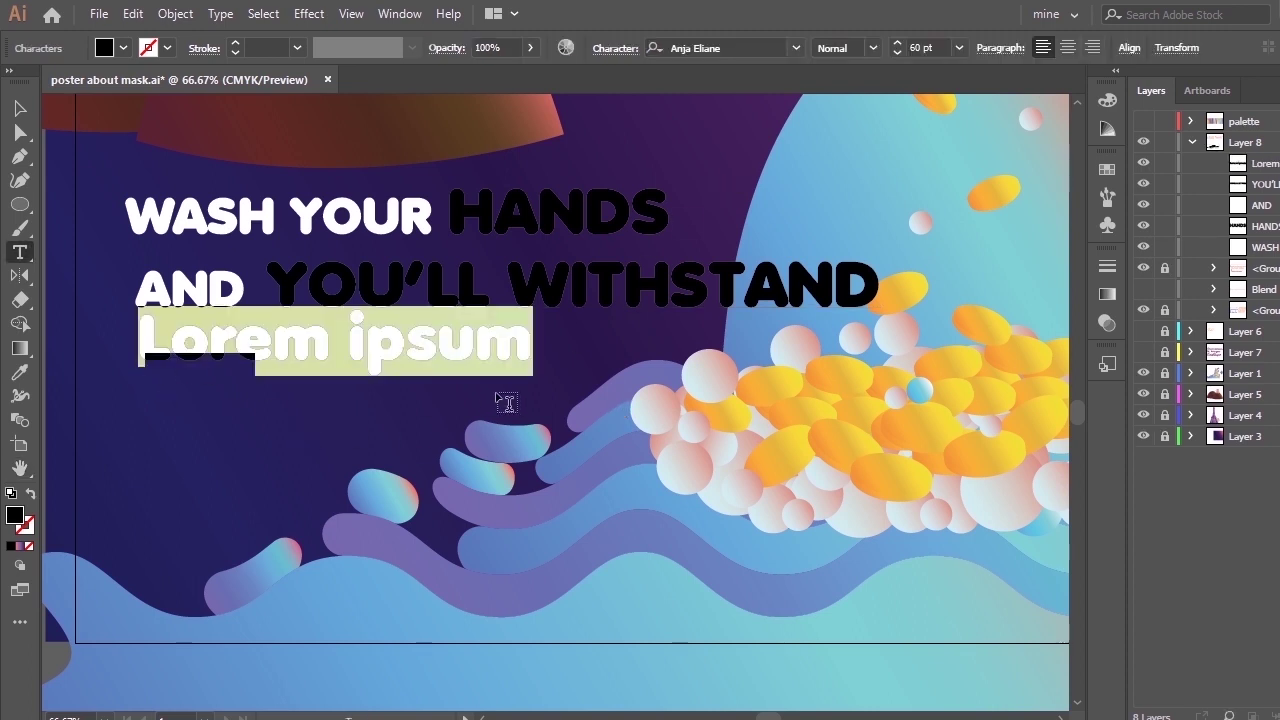
{"action": "type", "text": "THIS B"}
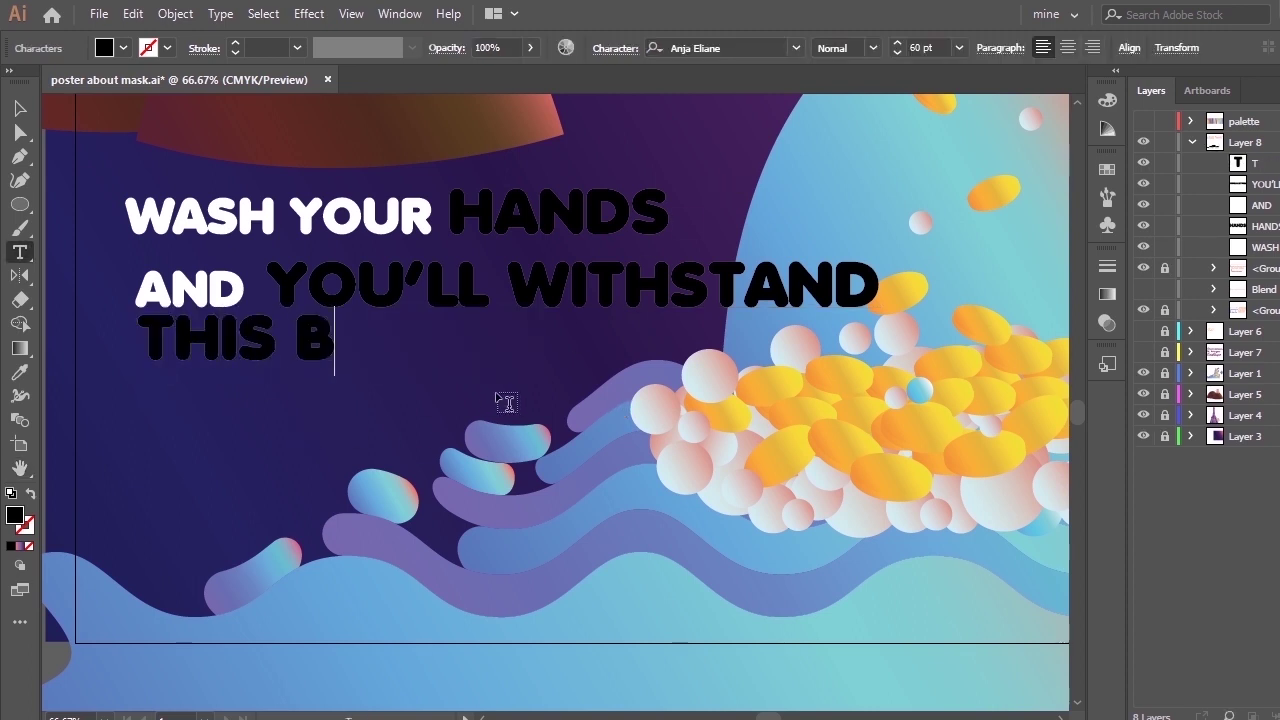
{"action": "type", "text": "OUTADE"}
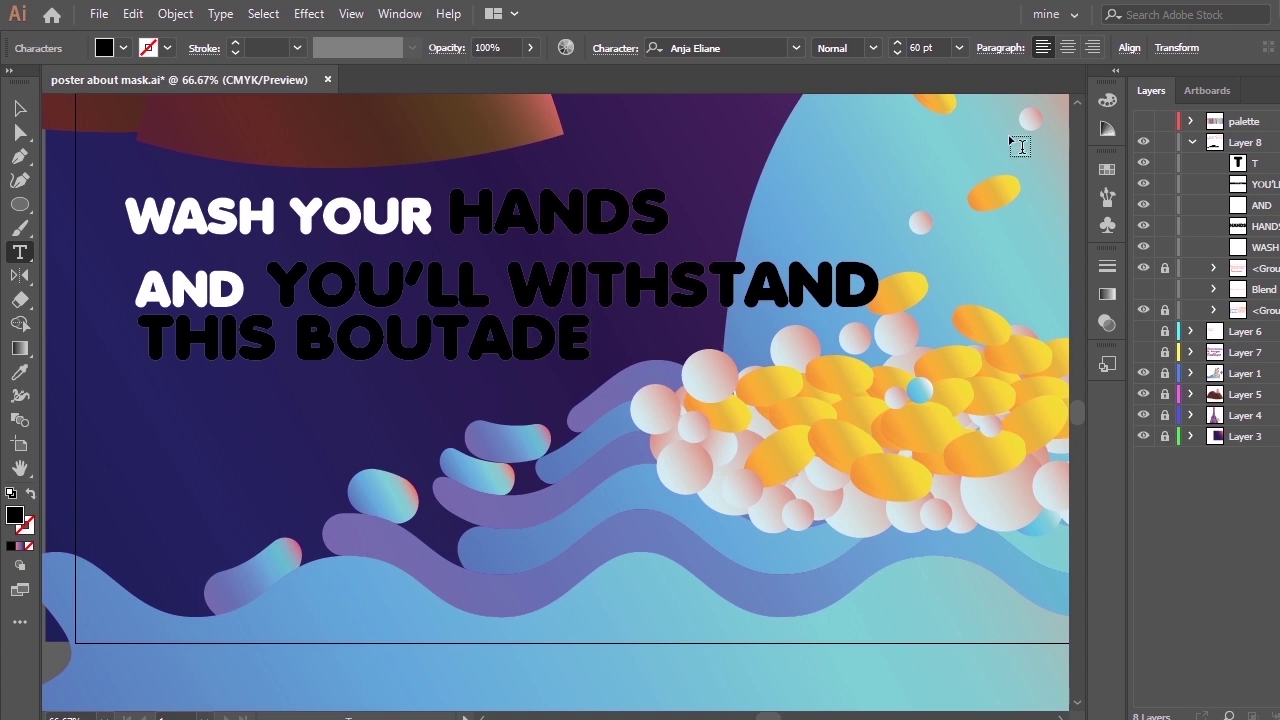
Move THIS BOUTADE lower beneath the AND line and set its text size to 48 pt.
{"action": "key", "text": "Escape"}
{"action": "left_click_drag", "start_coordinate": [455, 360], "coordinate": [455, 380]}
{"action": "left_click", "coordinate": [958, 47]}
{"action": "left_click", "coordinate": [968, 360]}
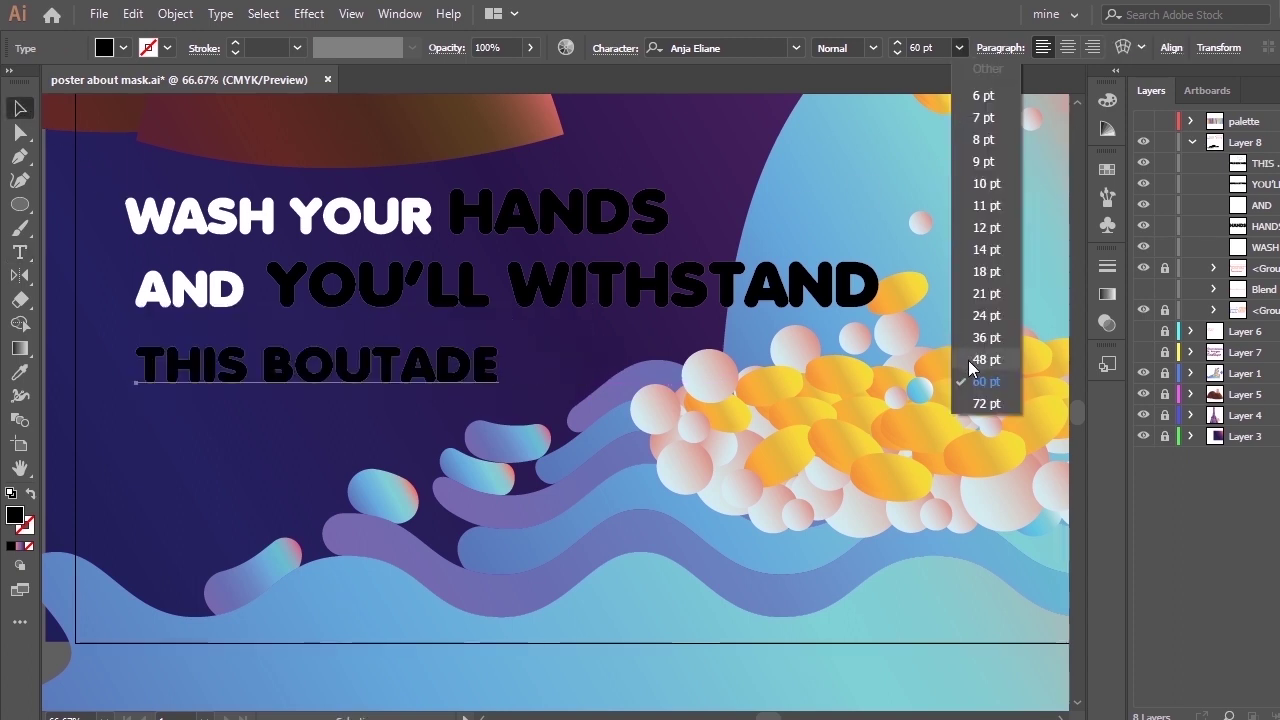
{"action": "left_click", "coordinate": [382, 238]}
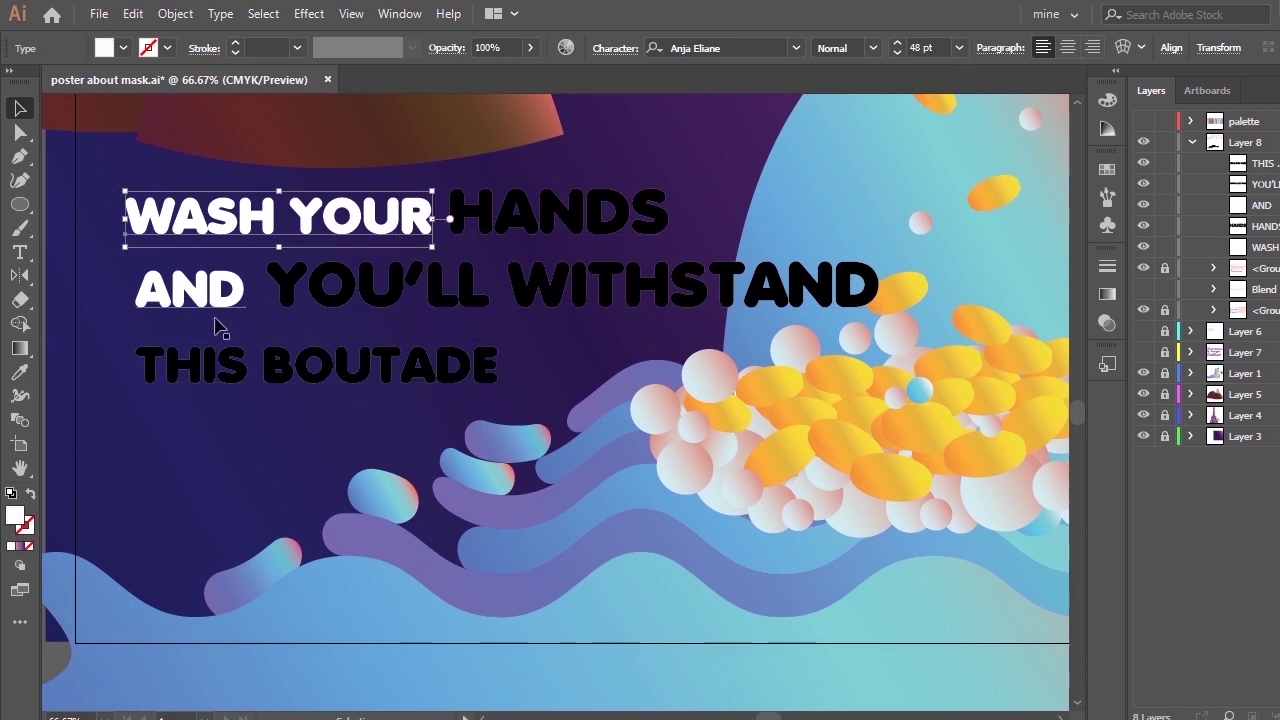
{"action": "left_click", "coordinate": [225, 305]}
{"action": "left_click", "coordinate": [292, 375]}
{"action": "left_click", "coordinate": [330, 433]}
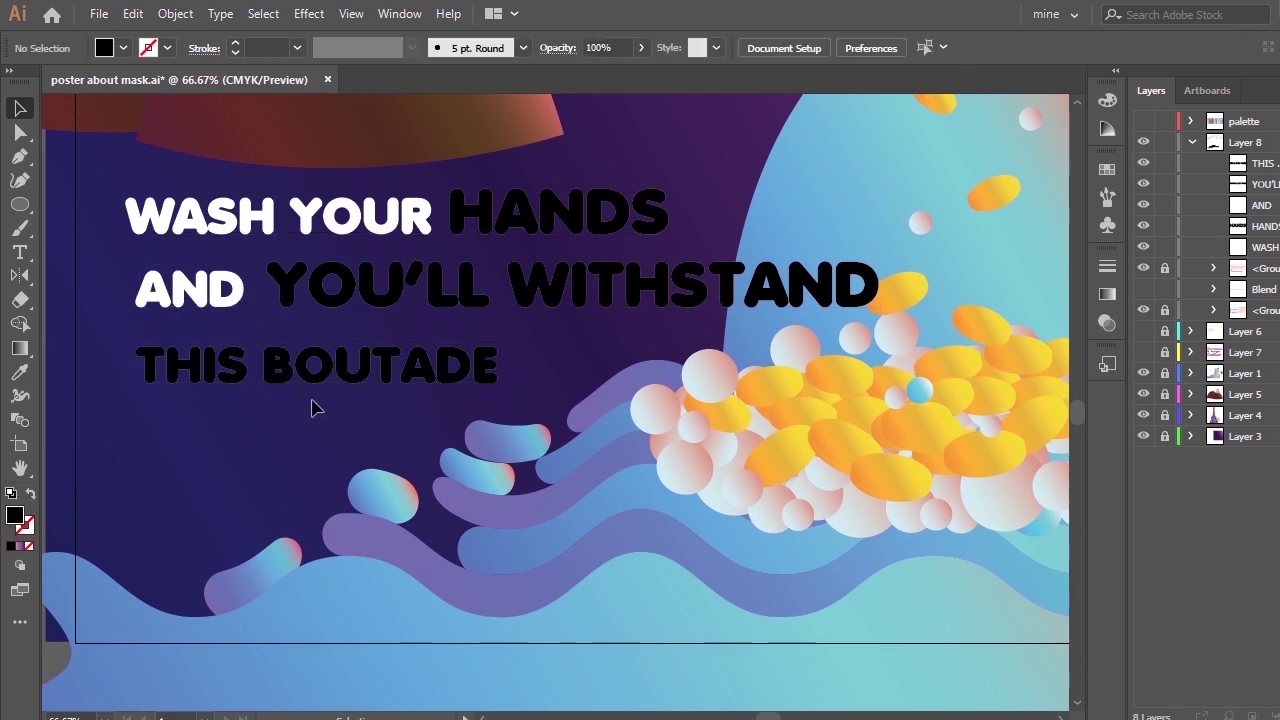
Shift HANDS about 4 pt right, away from WASH YOUR, and fill the THIS BOUTADE text with white.
{"action": "left_click_drag", "start_coordinate": [482, 230], "coordinate": [478, 268]}
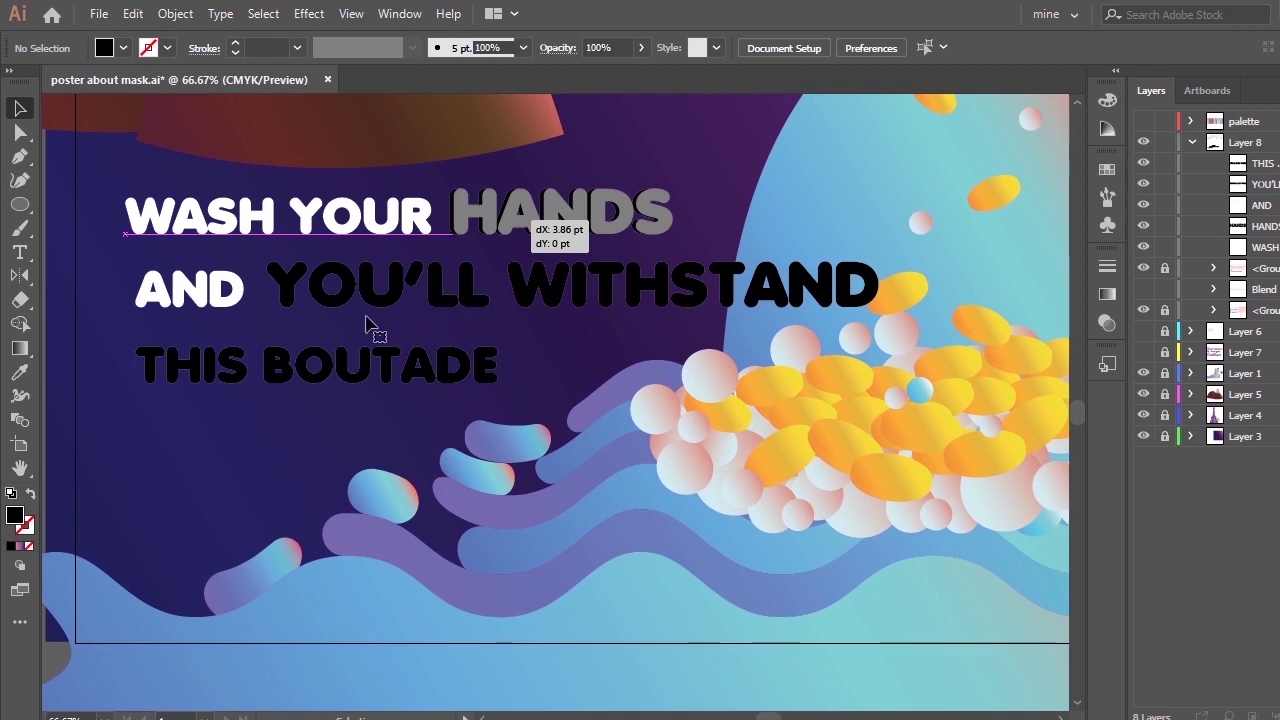
{"action": "left_click", "coordinate": [284, 368]}
{"action": "left_click", "coordinate": [123, 49]}
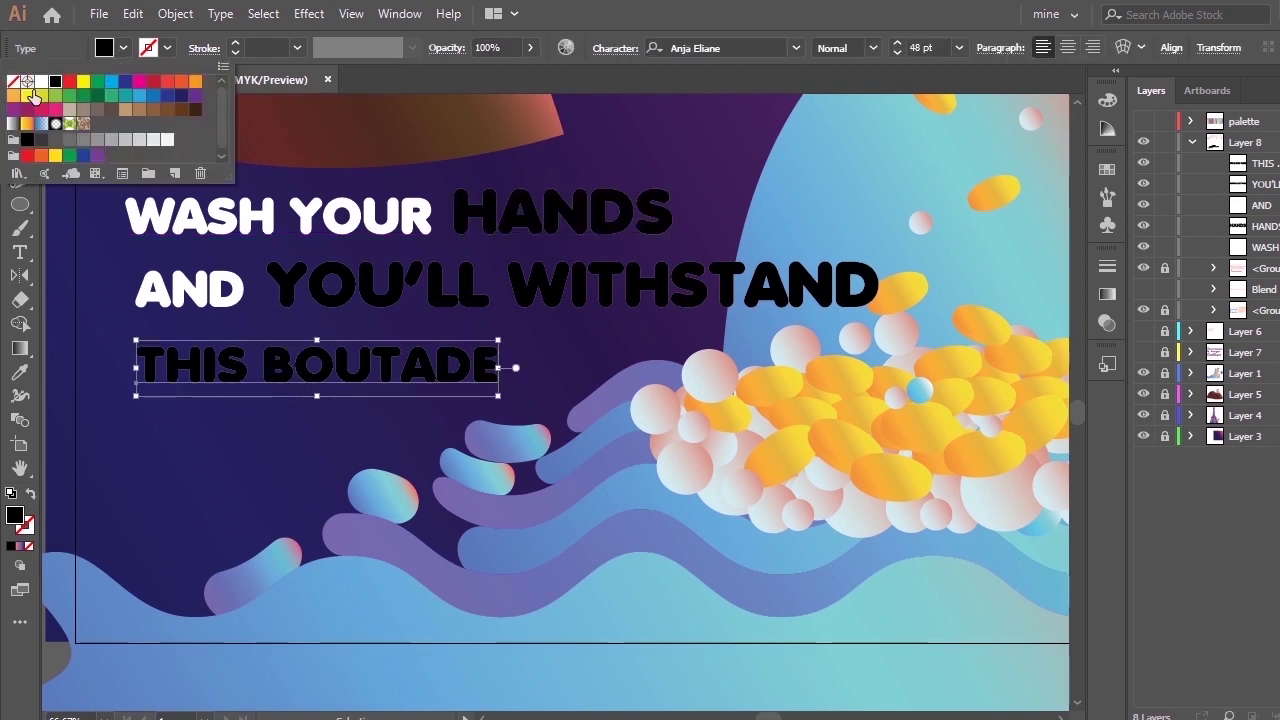
{"action": "left_click", "coordinate": [33, 84]}
{"action": "left_click", "coordinate": [170, 470]}
{"action": "left_click", "coordinate": [195, 238]}
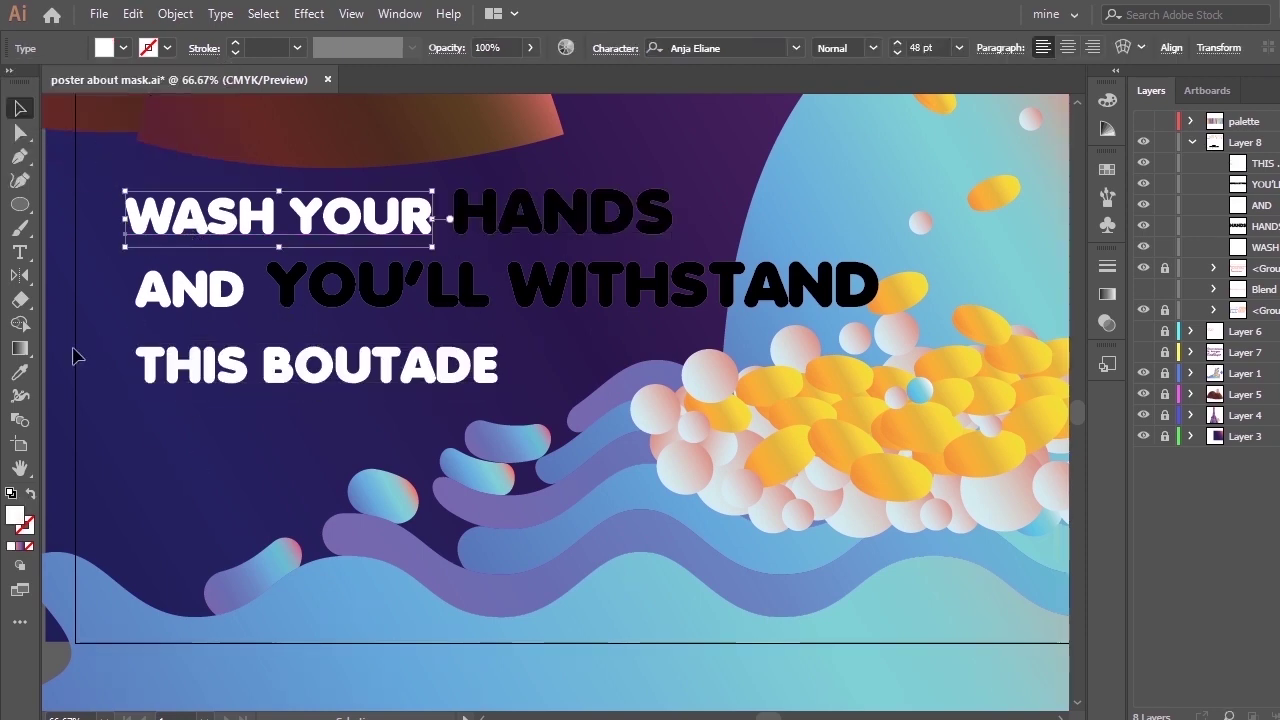
{"action": "left_click_drag", "start_coordinate": [108, 186], "coordinate": [185, 390]}
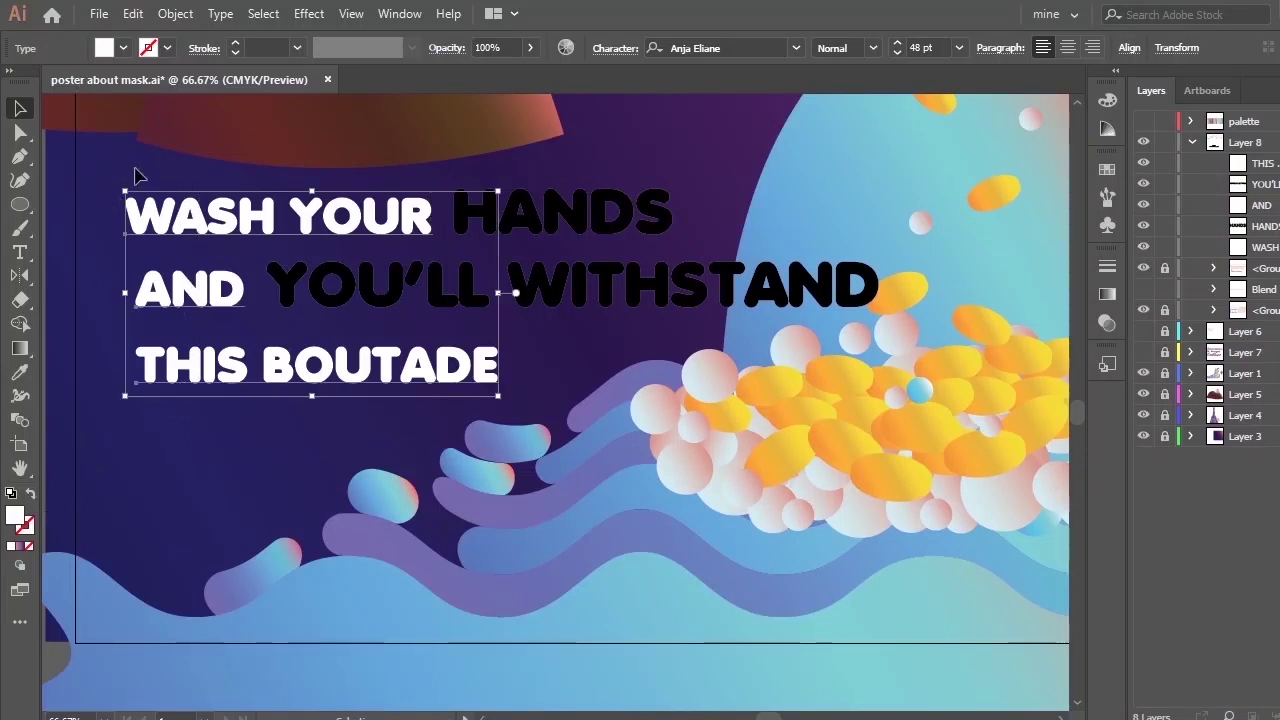
{"action": "left_click", "coordinate": [139, 268]}
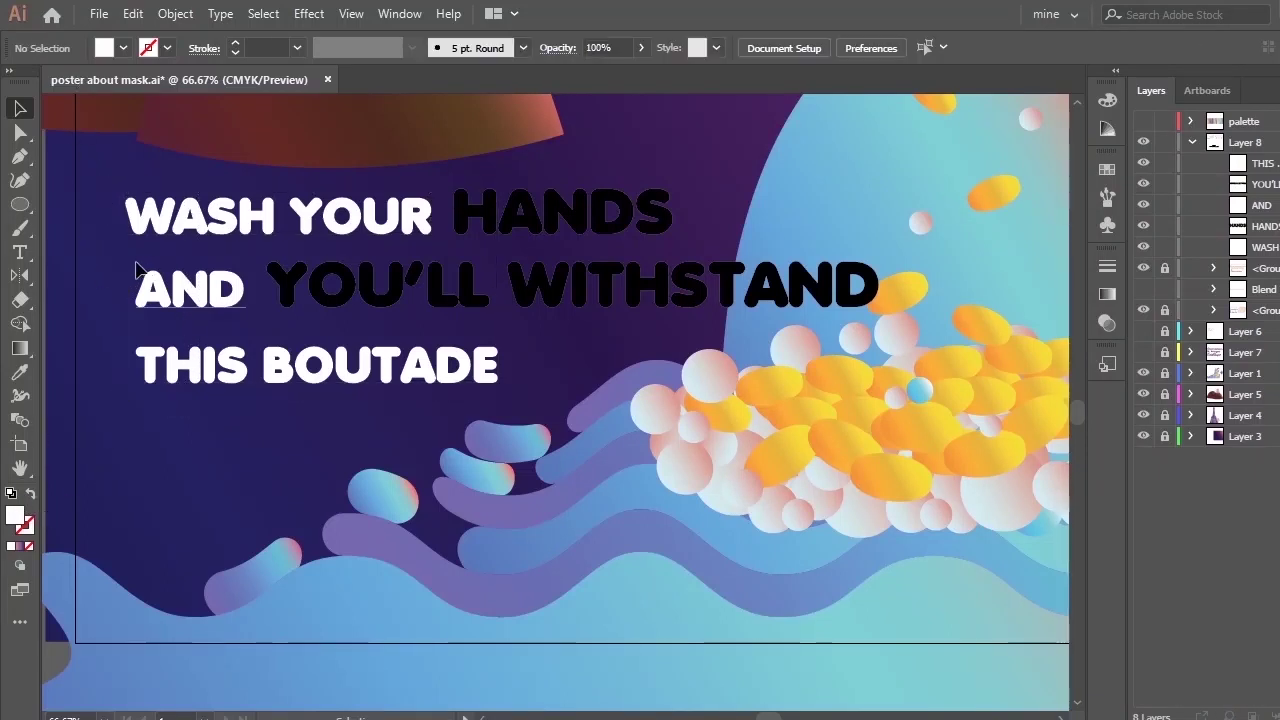
Group AND with YOU'LL WITHSTAND, and put THIS BOUTADE into a separate group of its own.
{"action": "left_click_drag", "start_coordinate": [137, 258], "coordinate": [913, 298]}
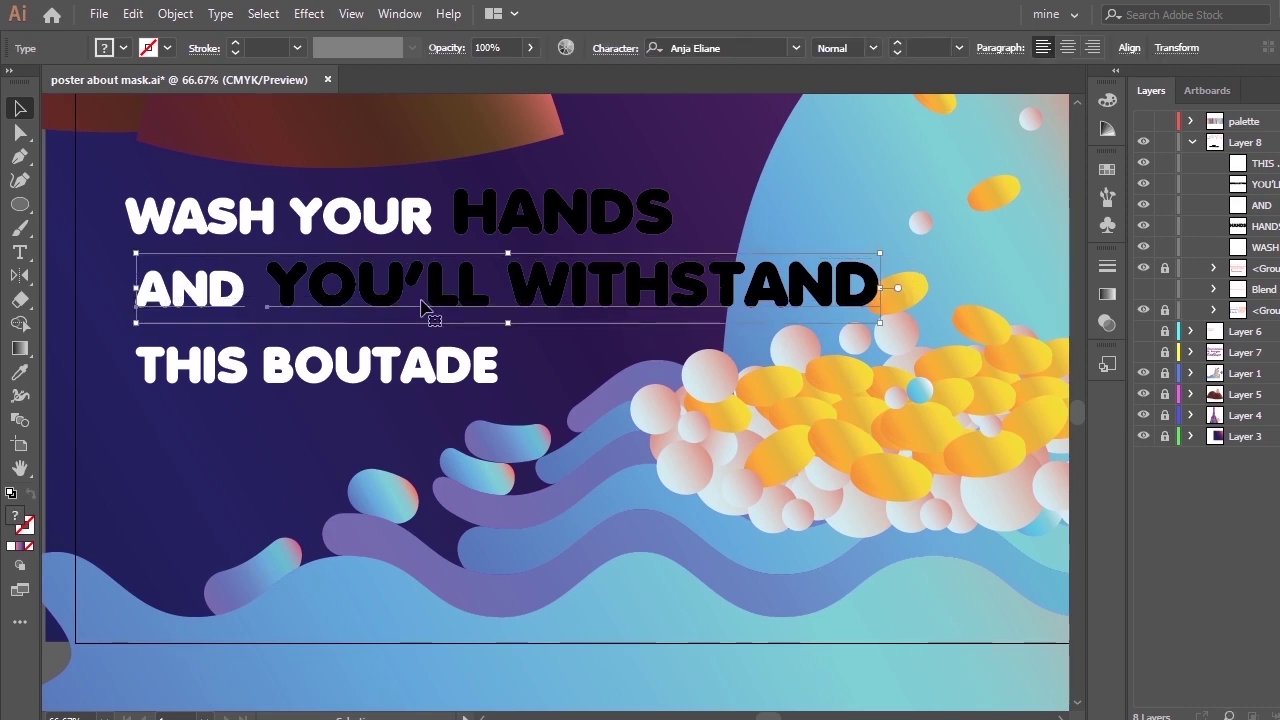
{"action": "key", "text": "ctrl+g"}
{"action": "left_click_drag", "start_coordinate": [507, 421], "coordinate": [97, 362]}
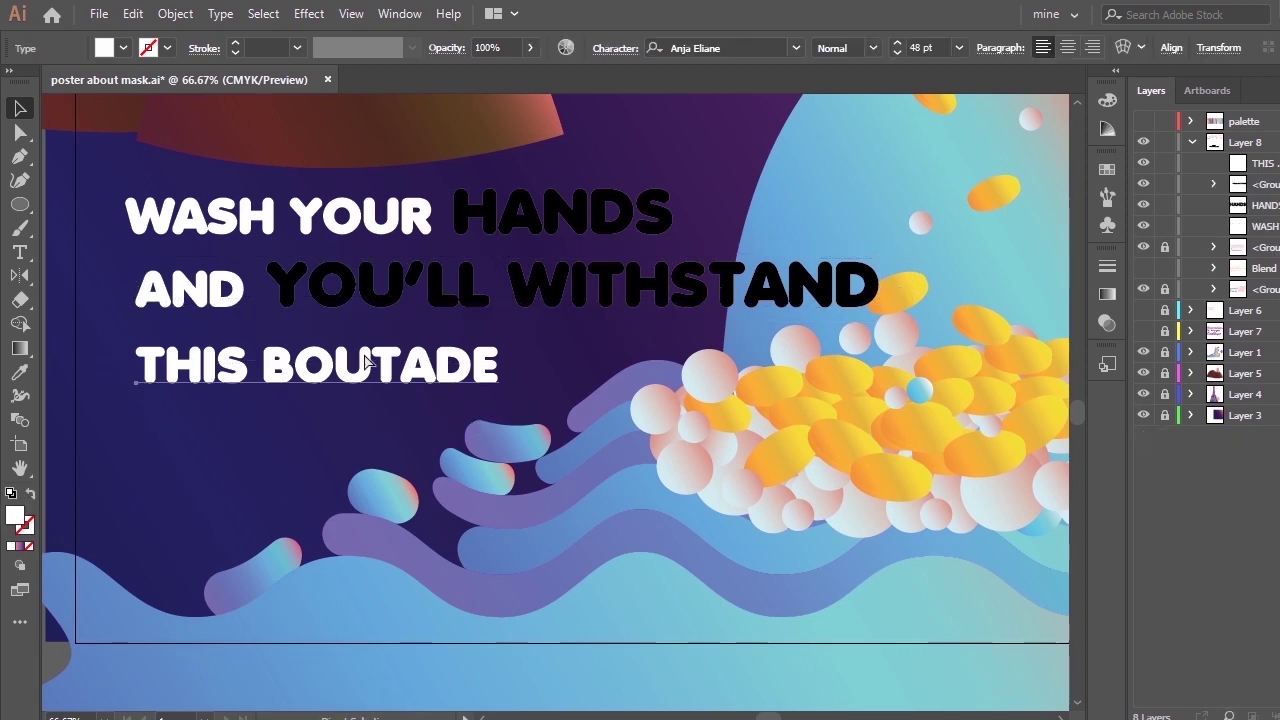
{"action": "left_click", "coordinate": [483, 345]}
{"action": "key", "text": "ctrl+g"}
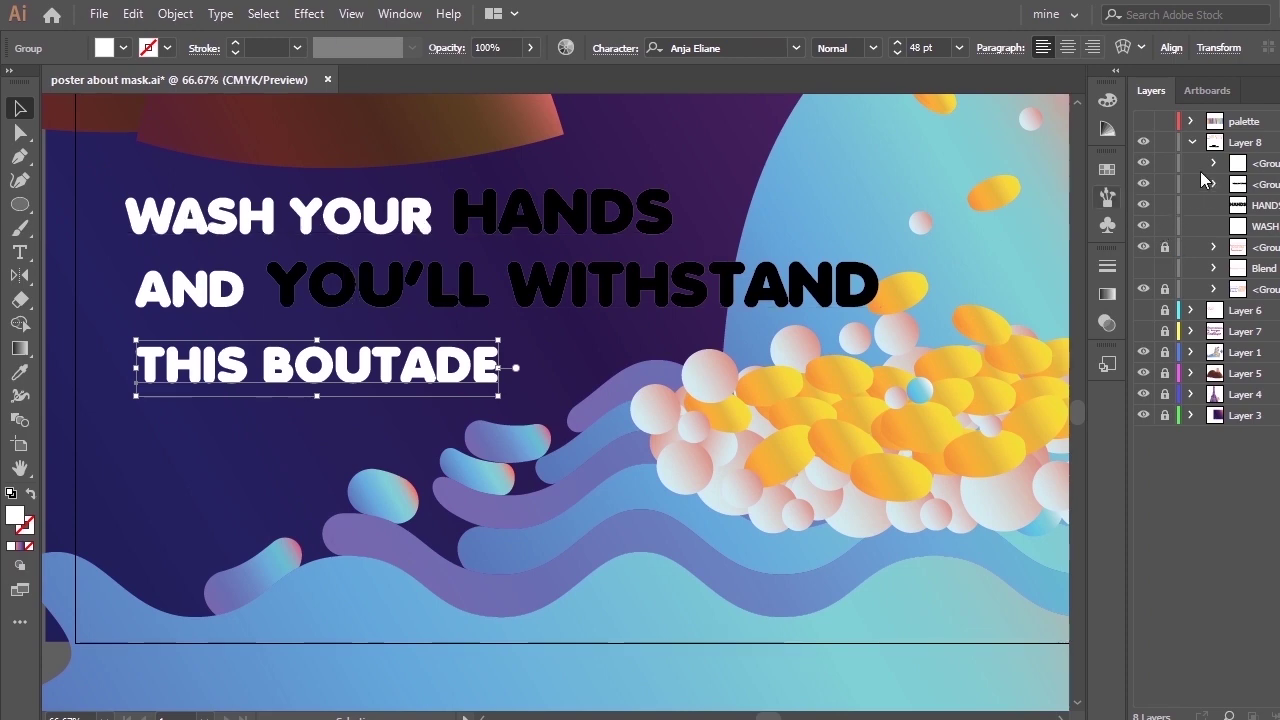
Hide the THIS BOUTADE and AND YOU'LL WITHSTAND groups, leaving only the WASH YOUR HANDS line of this block.
{"action": "left_click", "coordinate": [1143, 163]}
{"action": "left_click", "coordinate": [1143, 184]}
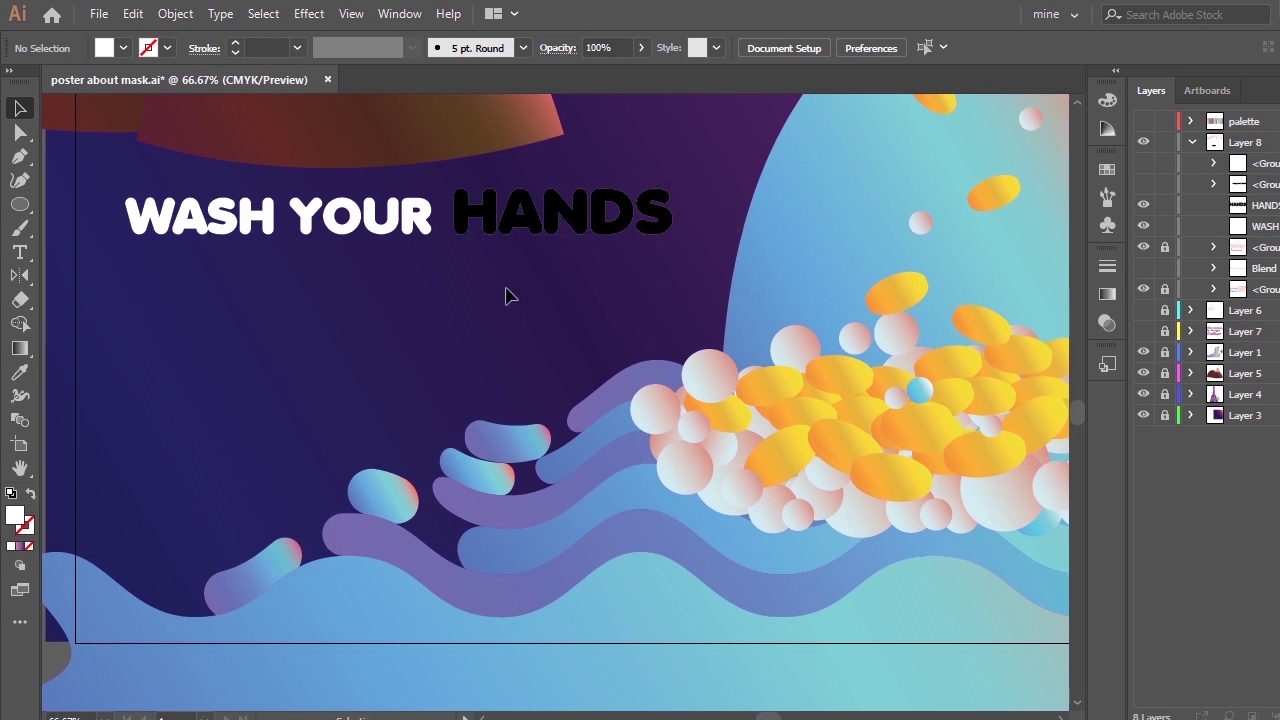
{"action": "key", "text": "ctrl+minus"}
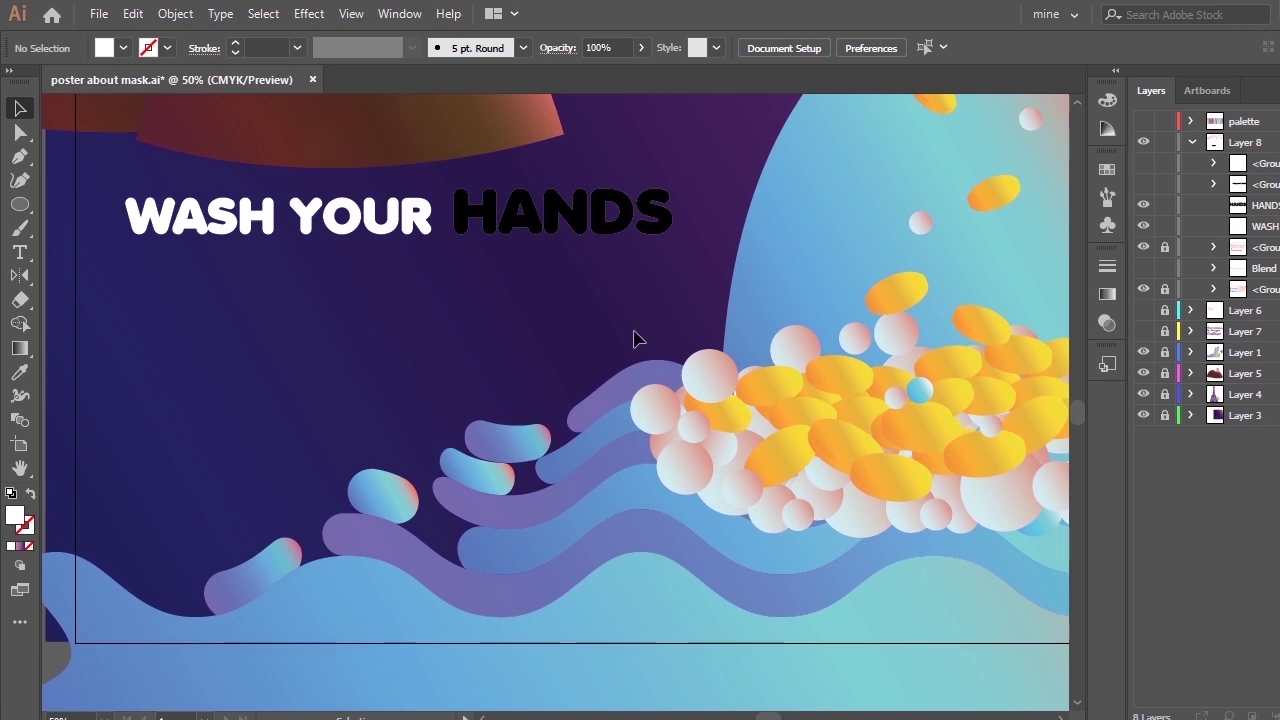
{"action": "key", "text": "ctrl+minus"}
{"action": "key", "text": "ctrl+0"}
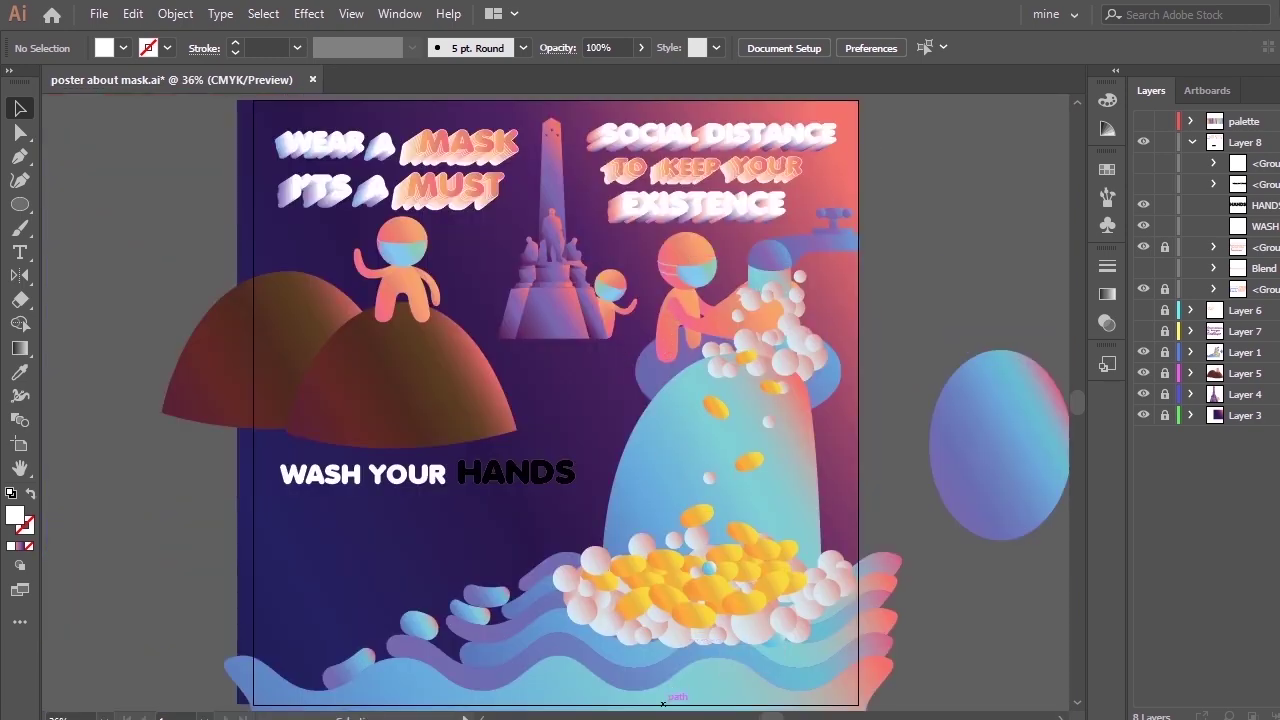
{"action": "key", "text": "alt+Tab"}
{"action": "key", "text": "alt+Tab"}
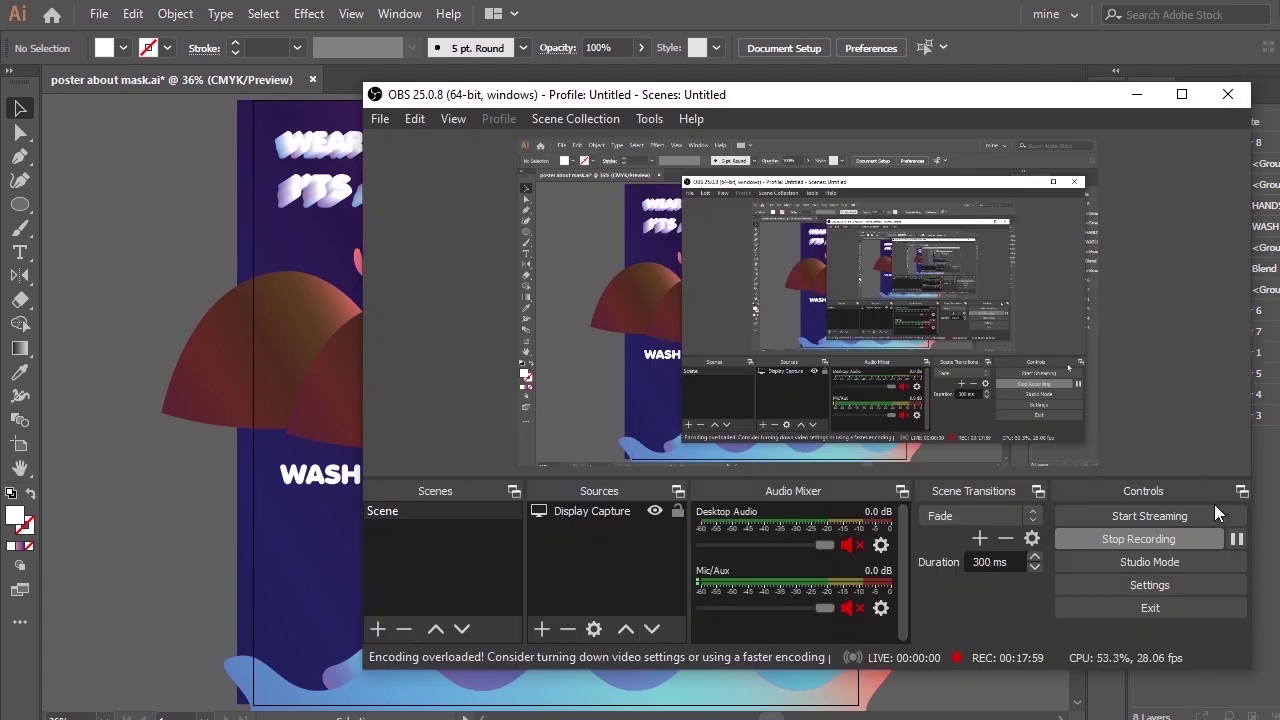
{"action": "left_click", "coordinate": [1136, 94]}
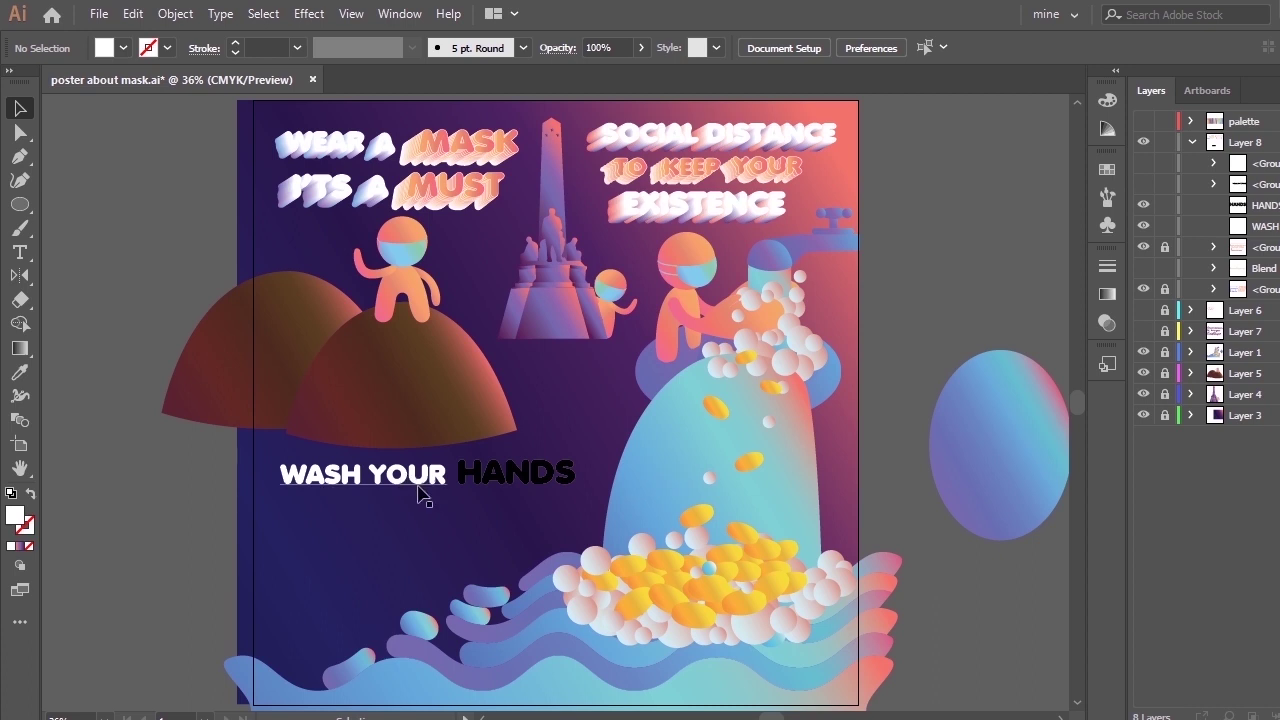
Show the hidden AND YOU'LL WITHSTAND and THIS BOUTADE groups again to check the full text block.
{"action": "left_click", "coordinate": [420, 492]}
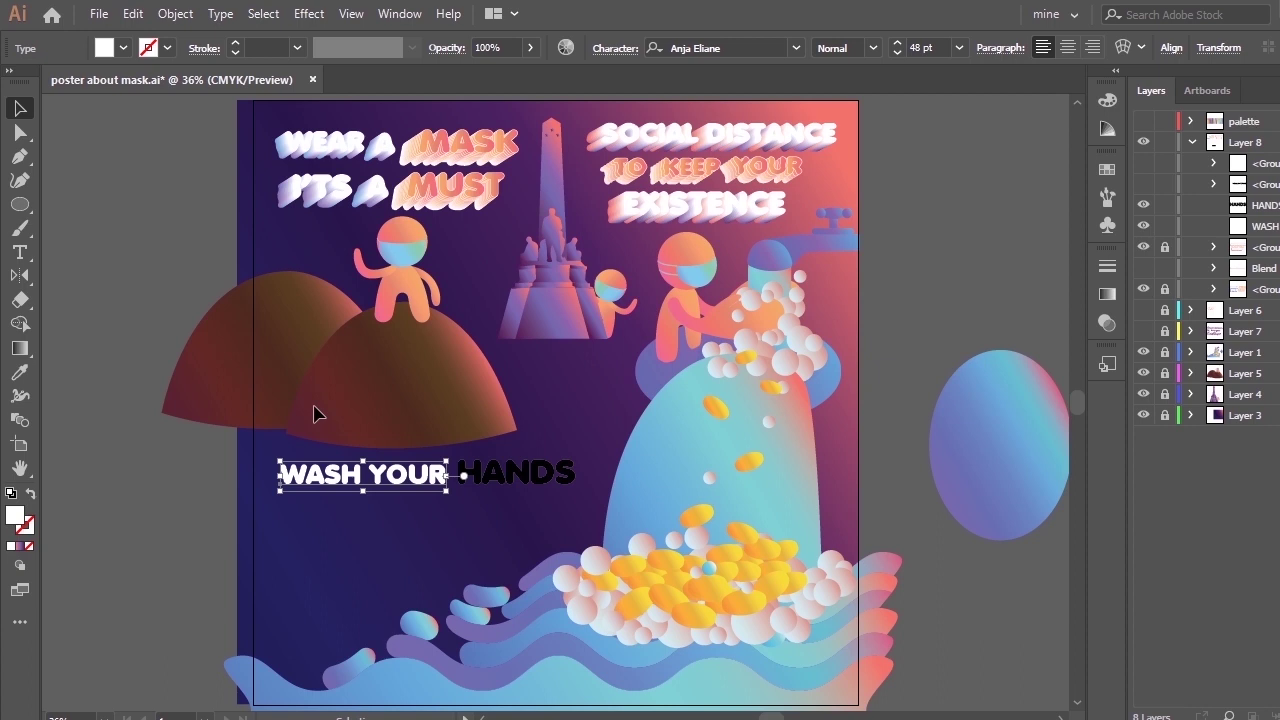
{"action": "left_click", "coordinate": [1143, 184]}
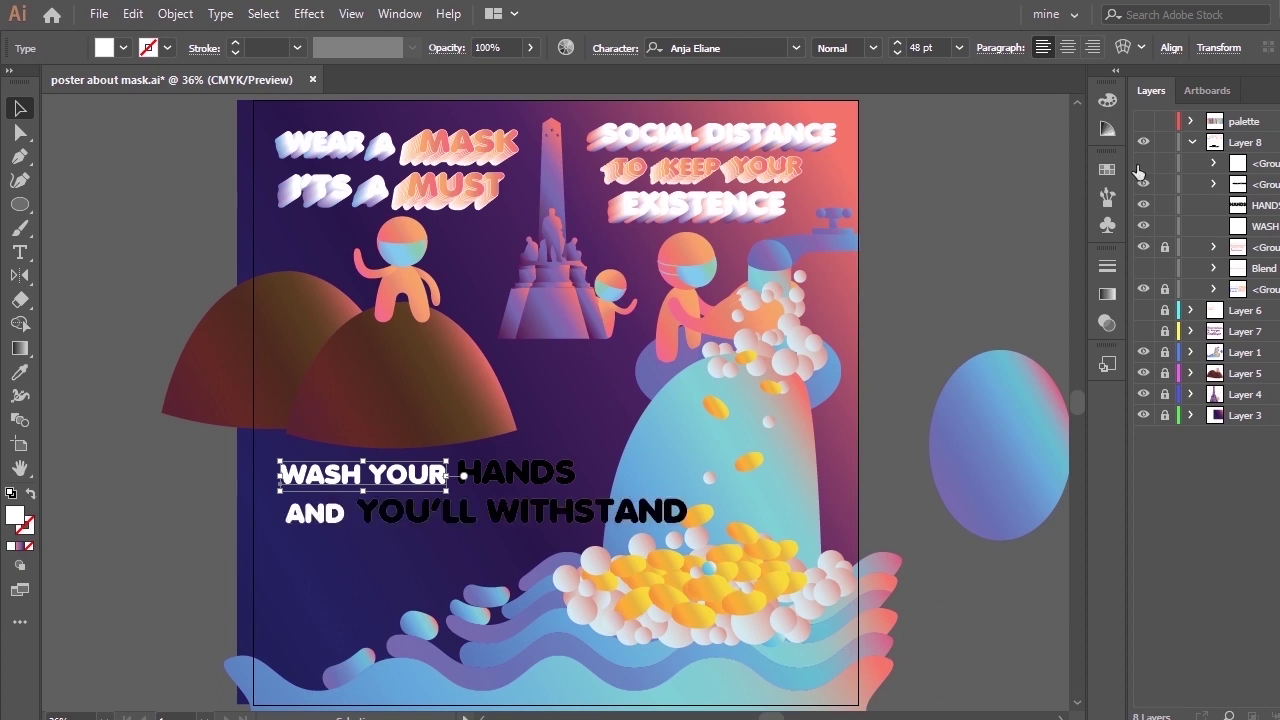
{"action": "left_click", "coordinate": [1143, 163]}
{"action": "left_click", "coordinate": [793, 597]}
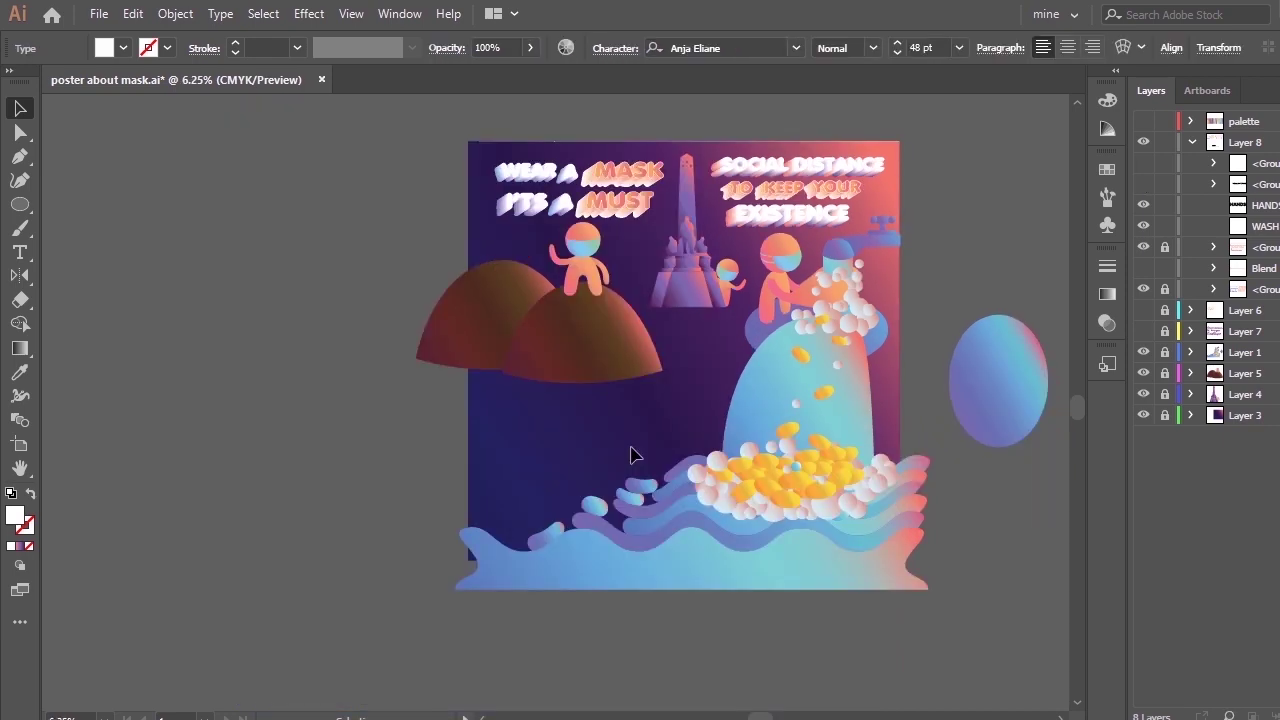
Zoom in closely on the WASH YOUR text.
{"action": "key", "text": "ctrl+minus"}
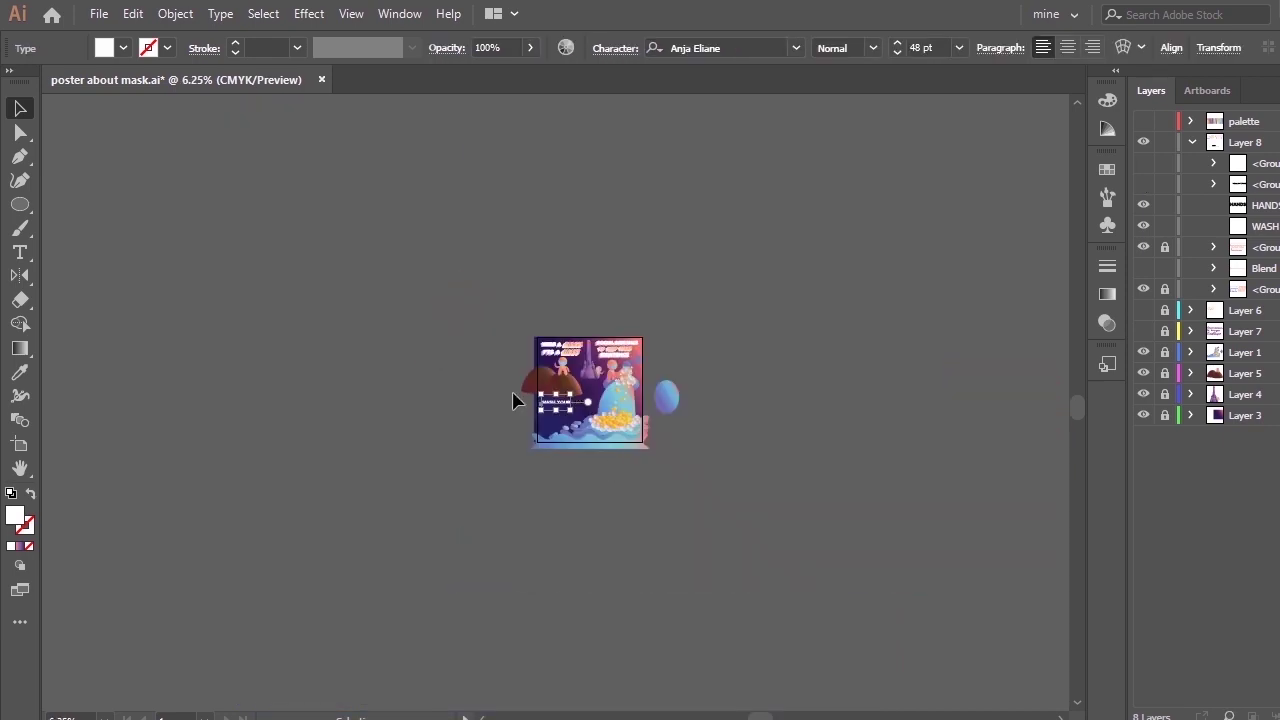
{"action": "key", "text": "z"}
{"action": "left_click_drag", "start_coordinate": [524, 388], "coordinate": [597, 424]}
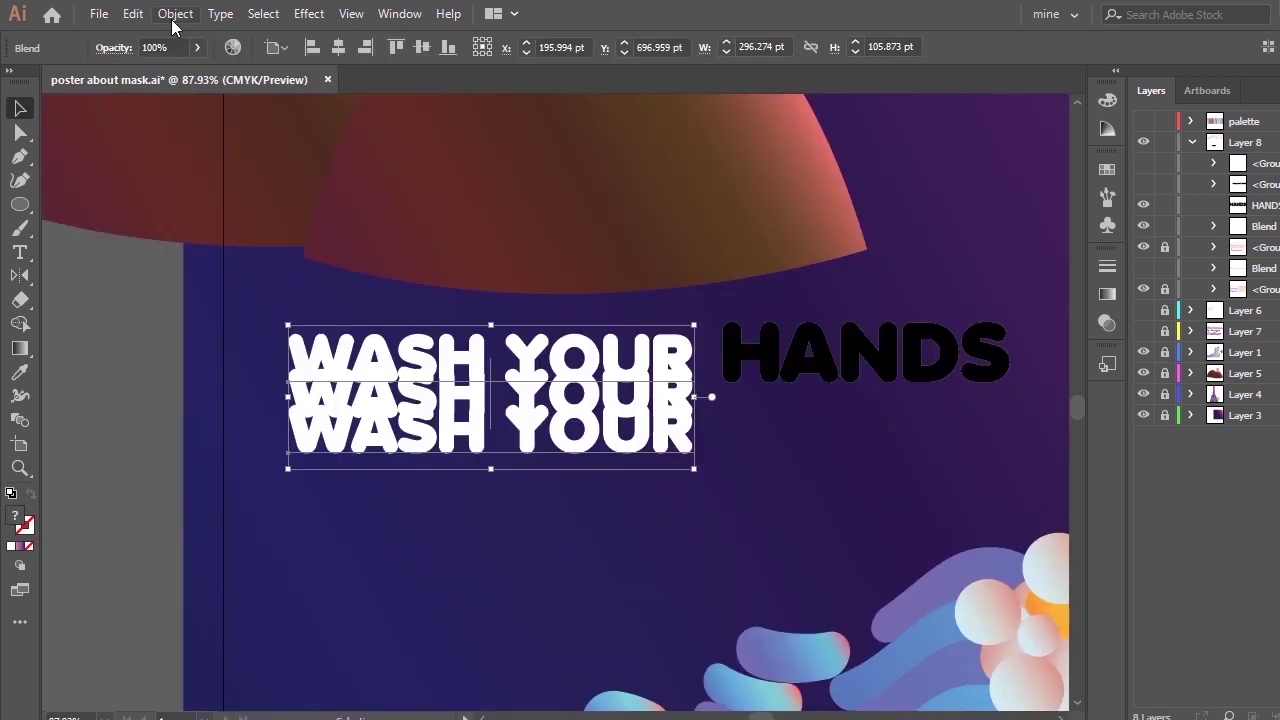
Open the Blend Options for the stacked WASH YOUR blend.
{"action": "left_click", "coordinate": [174, 20]}
{"action": "mouse_move", "coordinate": [478, 527]}
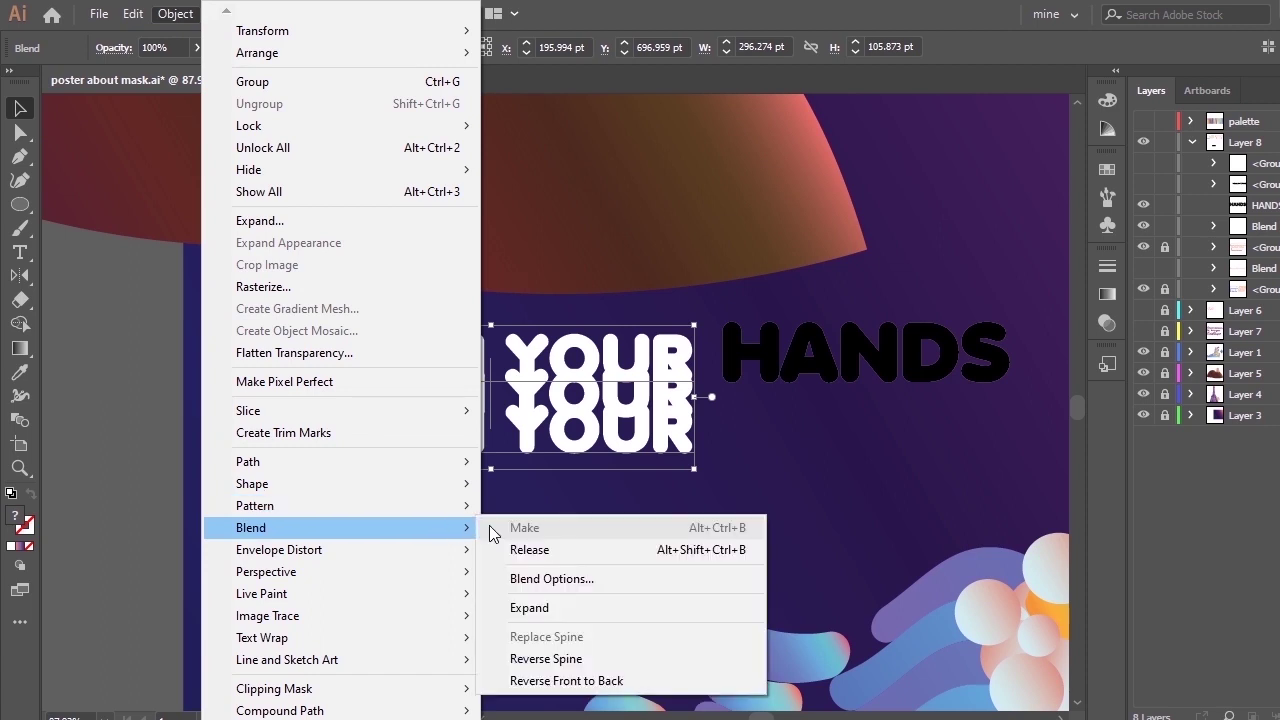
{"action": "left_click", "coordinate": [550, 577]}
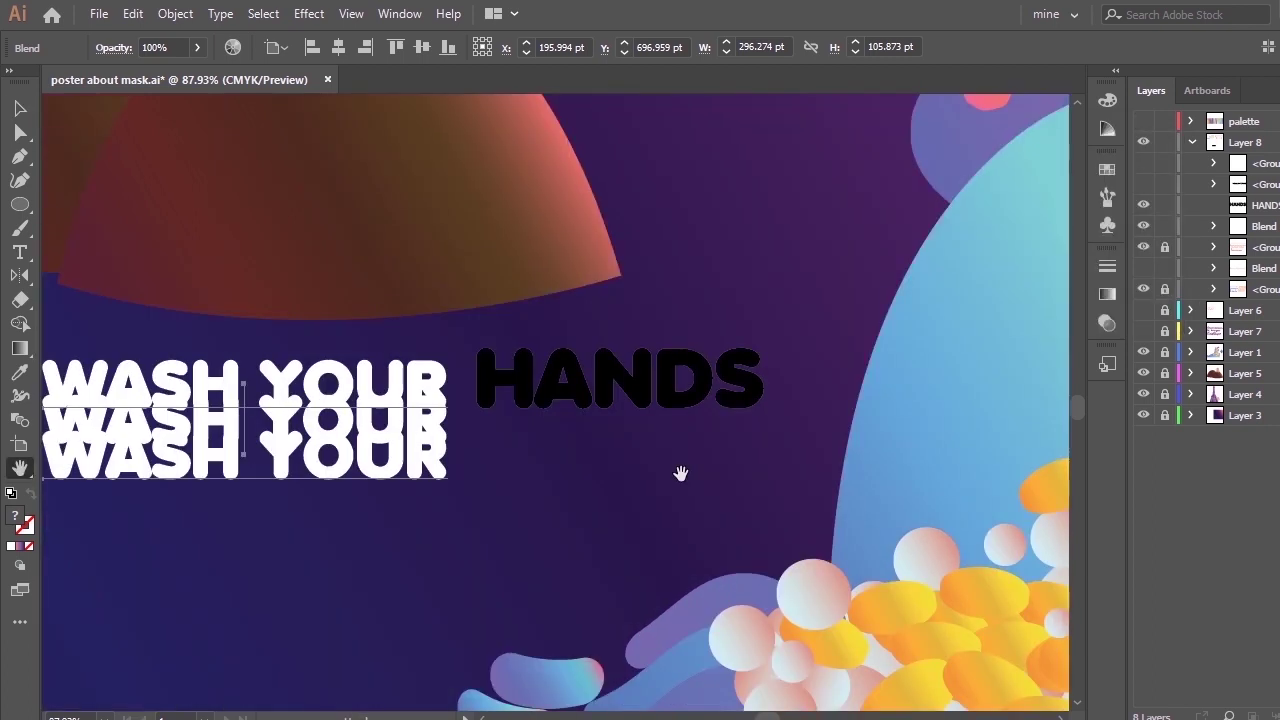
{"action": "left_click_drag", "start_coordinate": [680, 473], "coordinate": [792, 288]}
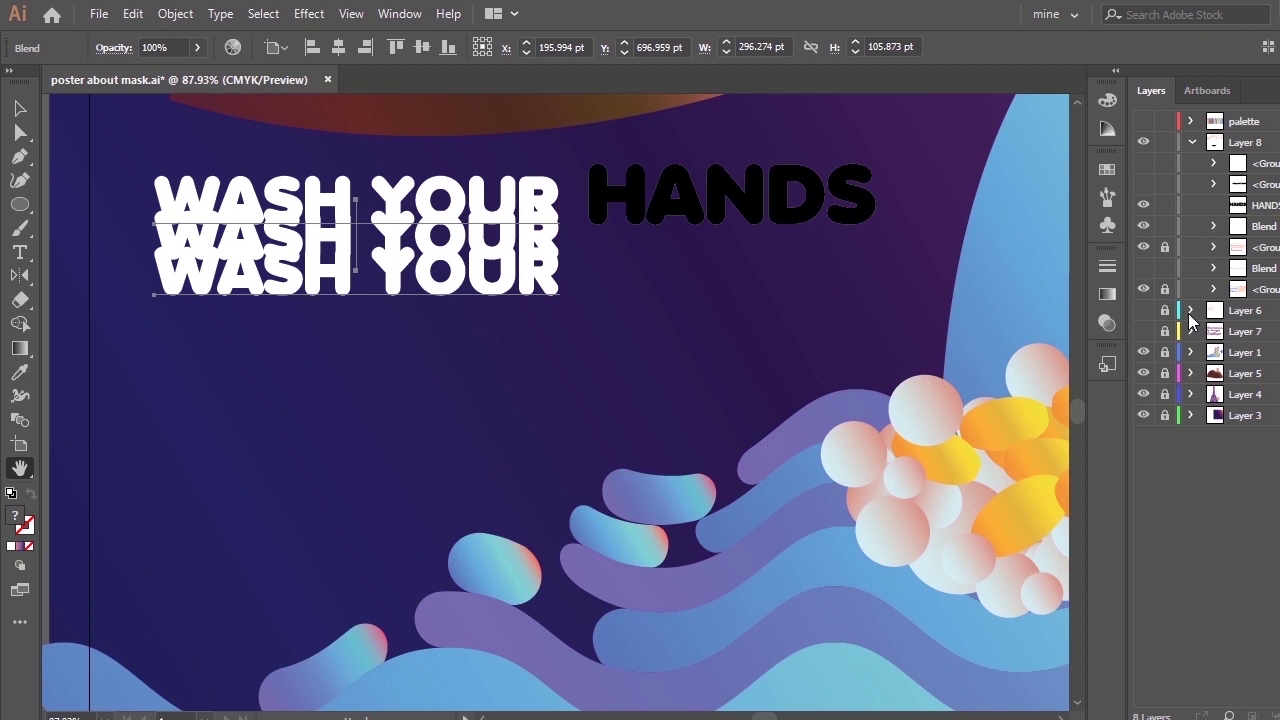
{"action": "left_click", "coordinate": [1268, 90]}
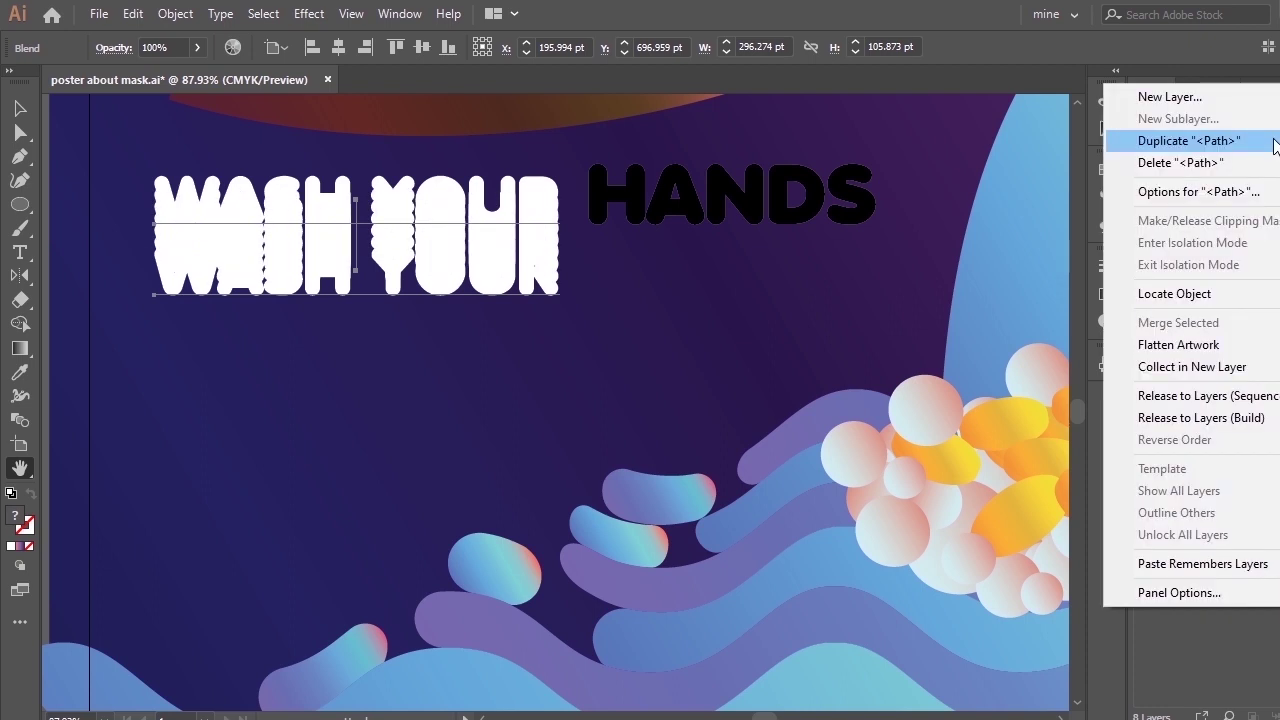
{"action": "left_click", "coordinate": [1215, 286]}
{"action": "left_click_drag", "start_coordinate": [1262, 206], "coordinate": [1261, 243]}
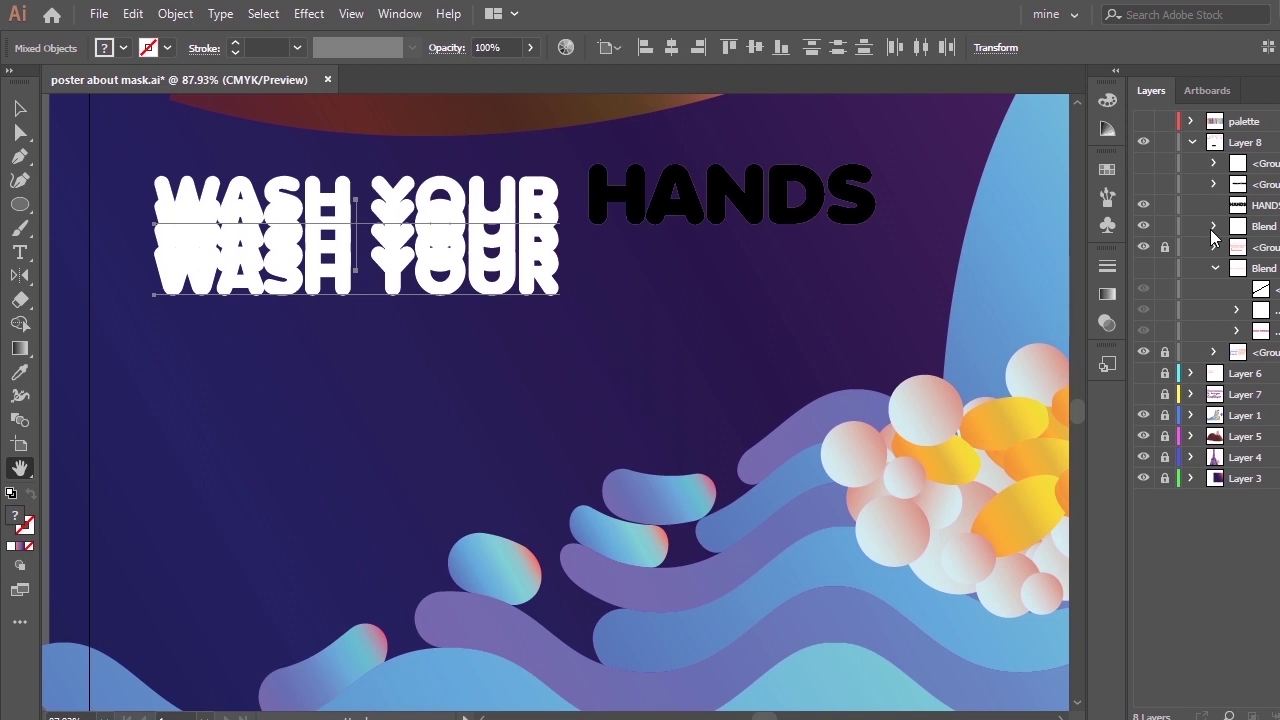
{"action": "key", "text": "ctrl+z"}
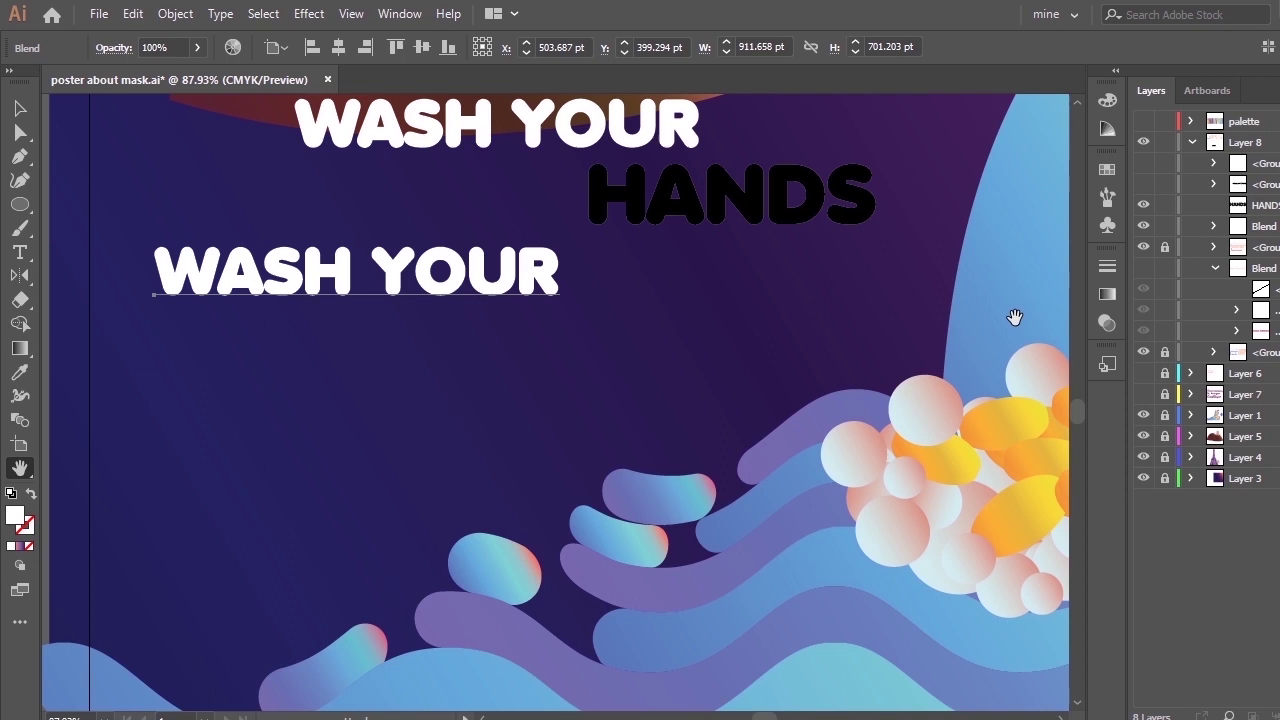
{"action": "key", "text": "ctrl+shift+z"}
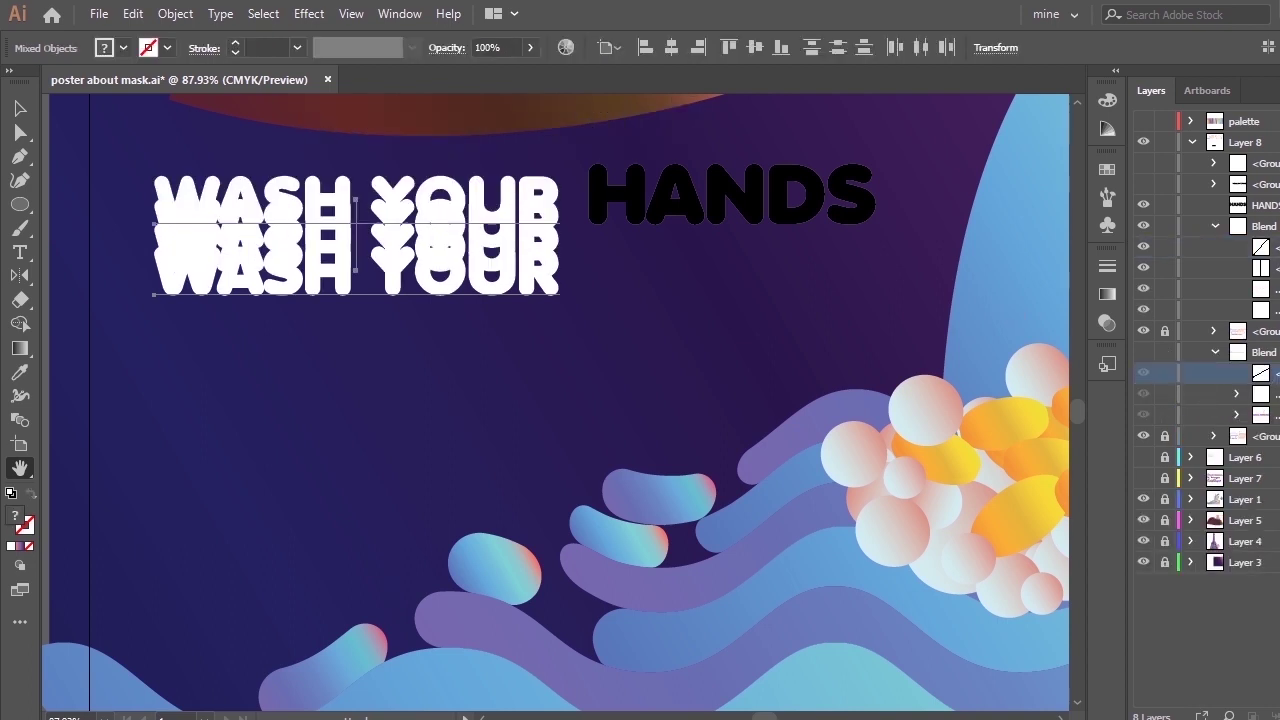
{"action": "left_click", "coordinate": [1190, 141]}
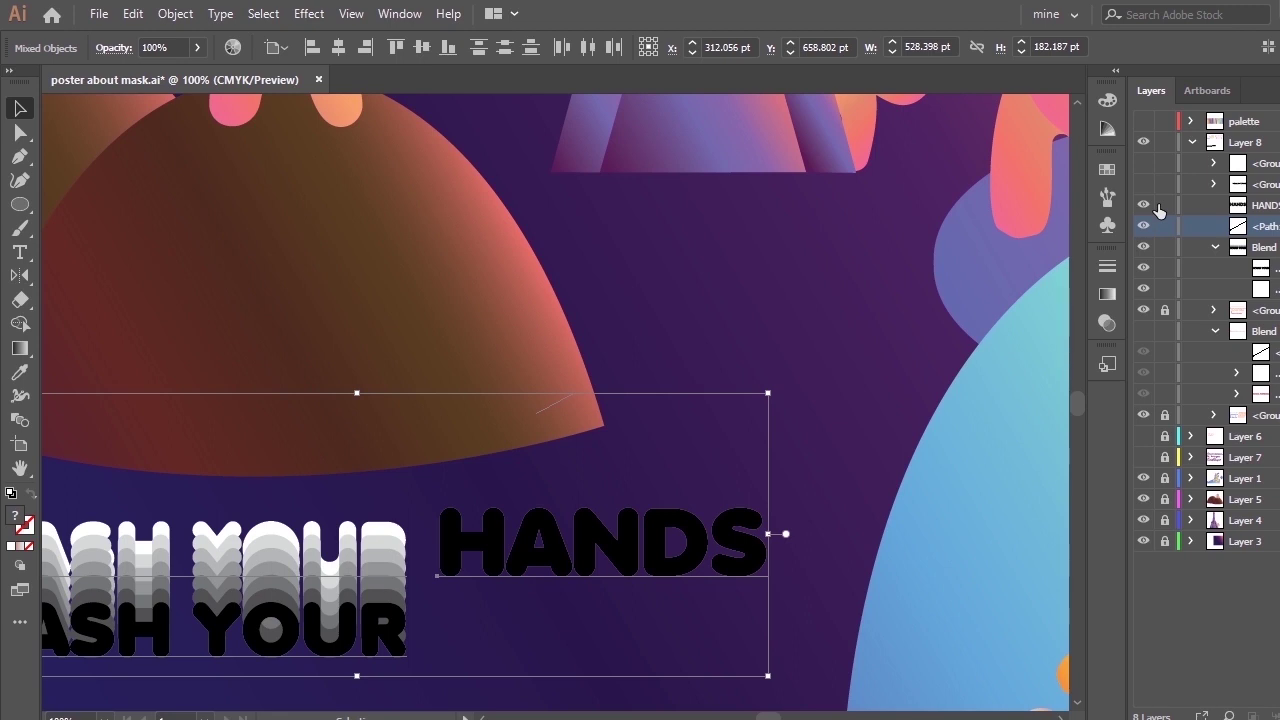
Replace the WASH YOUR blend's spine with the short diagonal path, and move the blend in front of the word HANDS.
{"action": "left_click", "coordinate": [175, 13]}
{"action": "mouse_move", "coordinate": [443, 526]}
{"action": "left_click", "coordinate": [560, 634]}
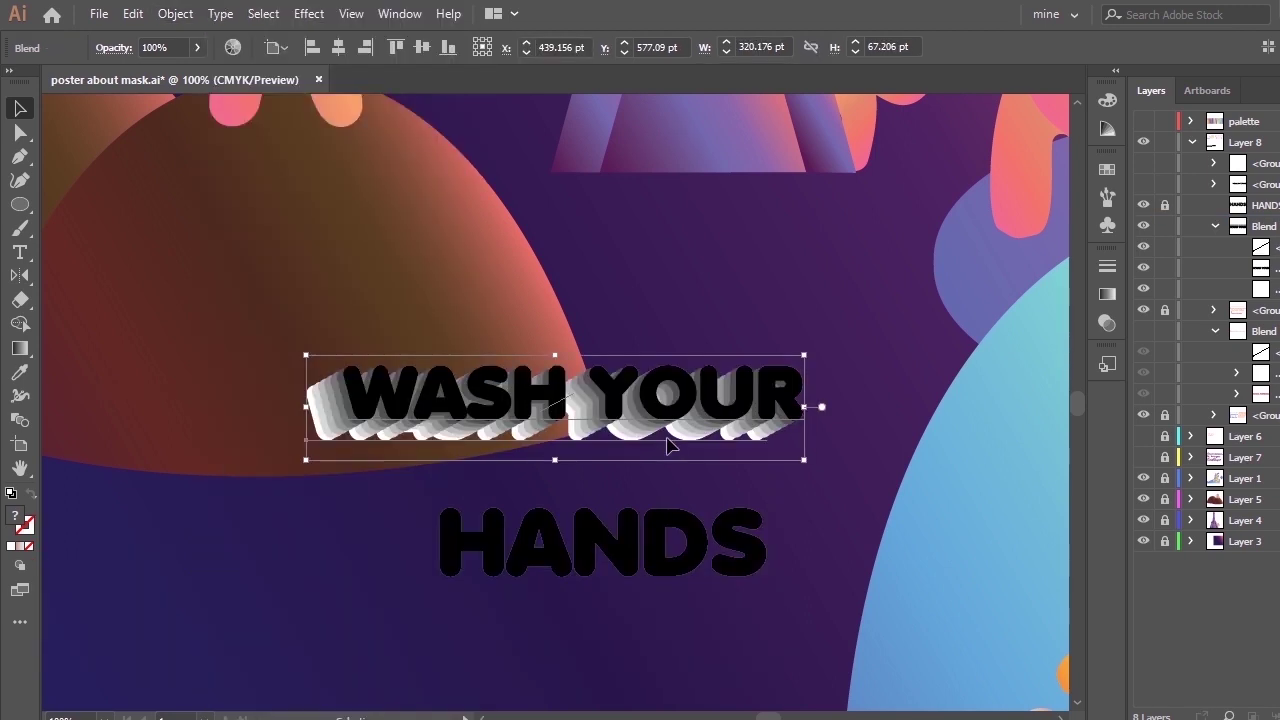
{"action": "left_click_drag", "start_coordinate": [629, 432], "coordinate": [360, 563]}
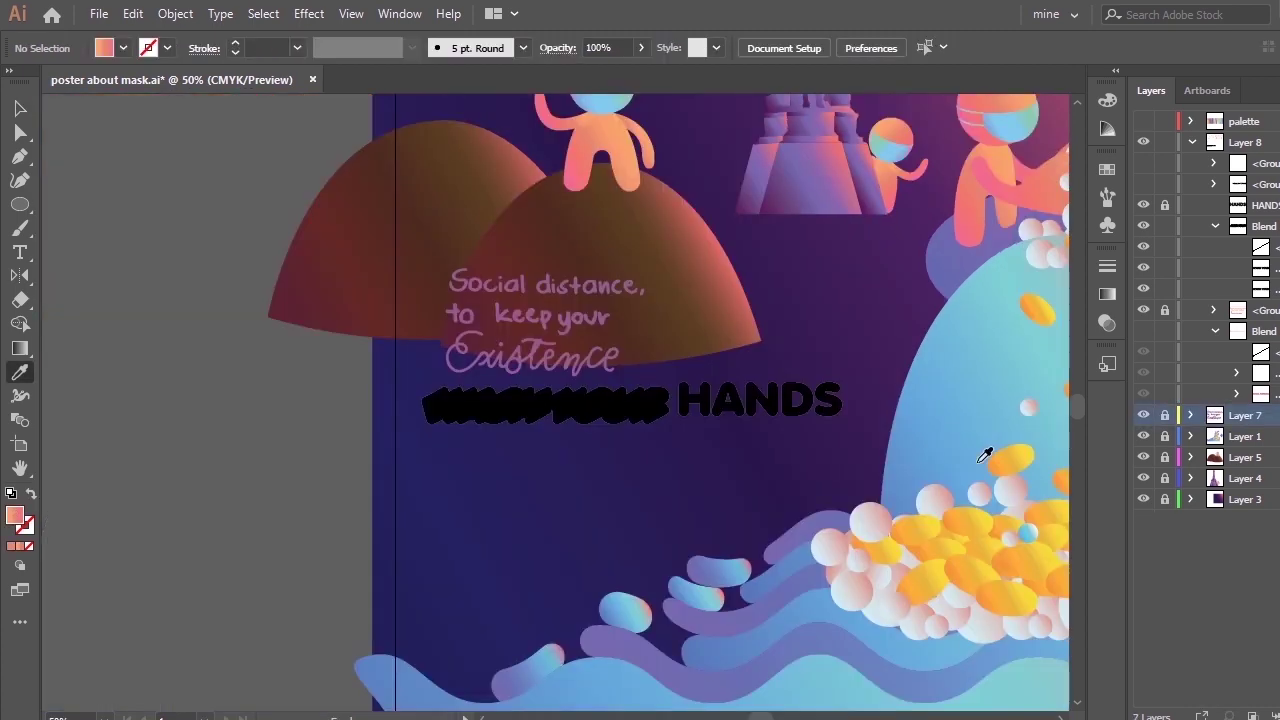
Undo the last changes made to the WASH YOUR blend.
{"action": "key", "text": "ctrl+z"}
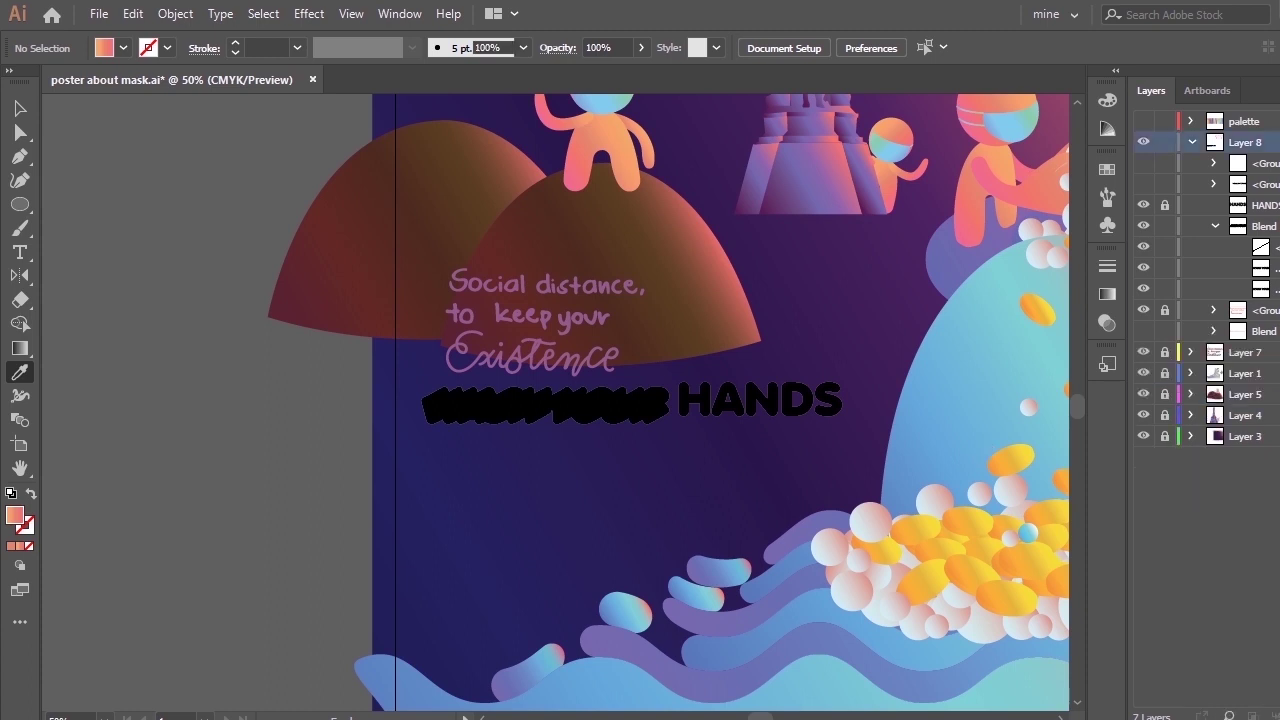
{"action": "key", "text": "ctrl+z"}
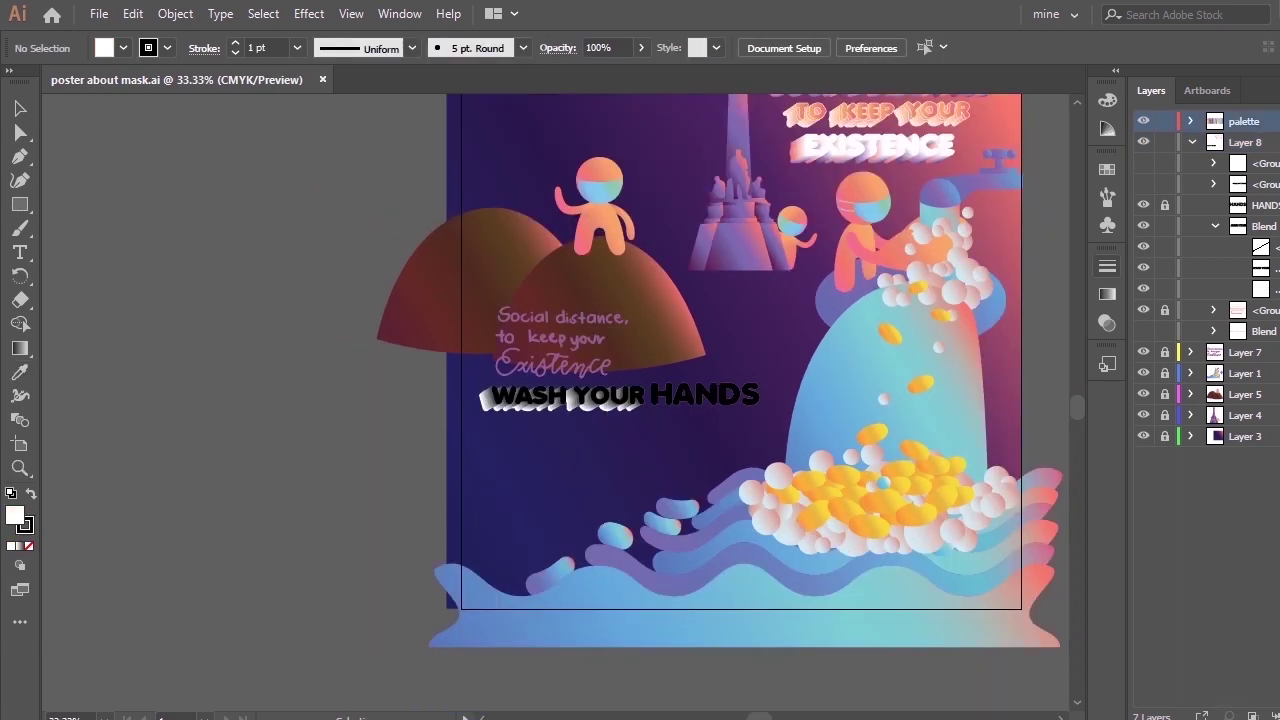
Check the contents of Layer 7 with the handwritten lettering, unlock it and delete it together with its artwork.
{"action": "left_click", "coordinate": [1245, 352]}
{"action": "left_click", "coordinate": [1191, 352]}
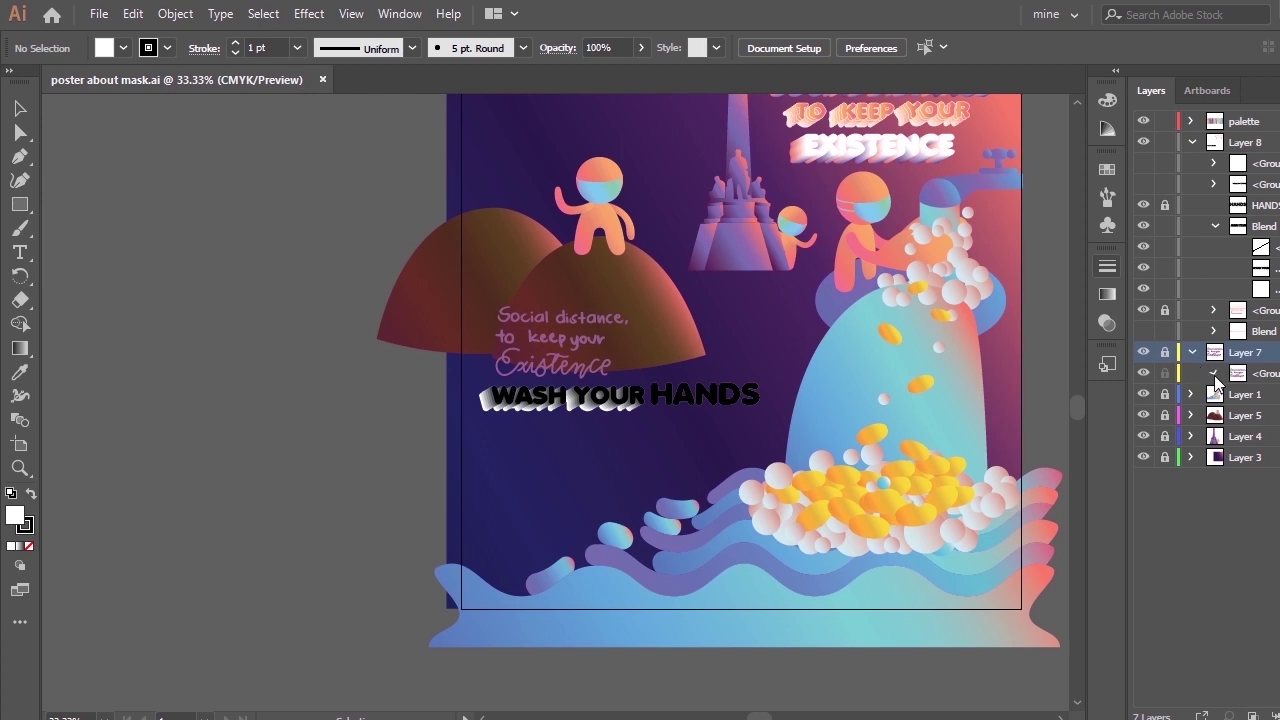
{"action": "left_click", "coordinate": [1237, 478]}
{"action": "left_click", "coordinate": [1237, 457]}
{"action": "left_click", "coordinate": [1237, 436]}
{"action": "left_click", "coordinate": [1237, 415]}
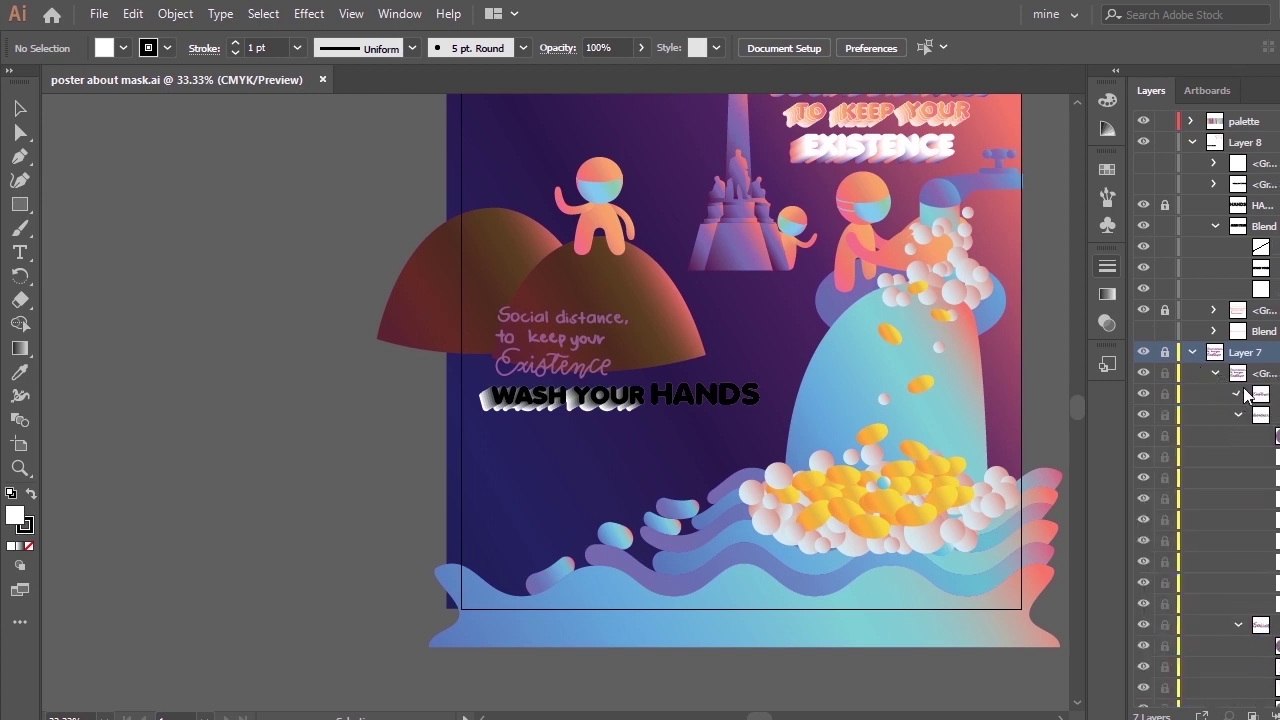
{"action": "left_click", "coordinate": [1238, 394]}
{"action": "left_click", "coordinate": [1164, 352]}
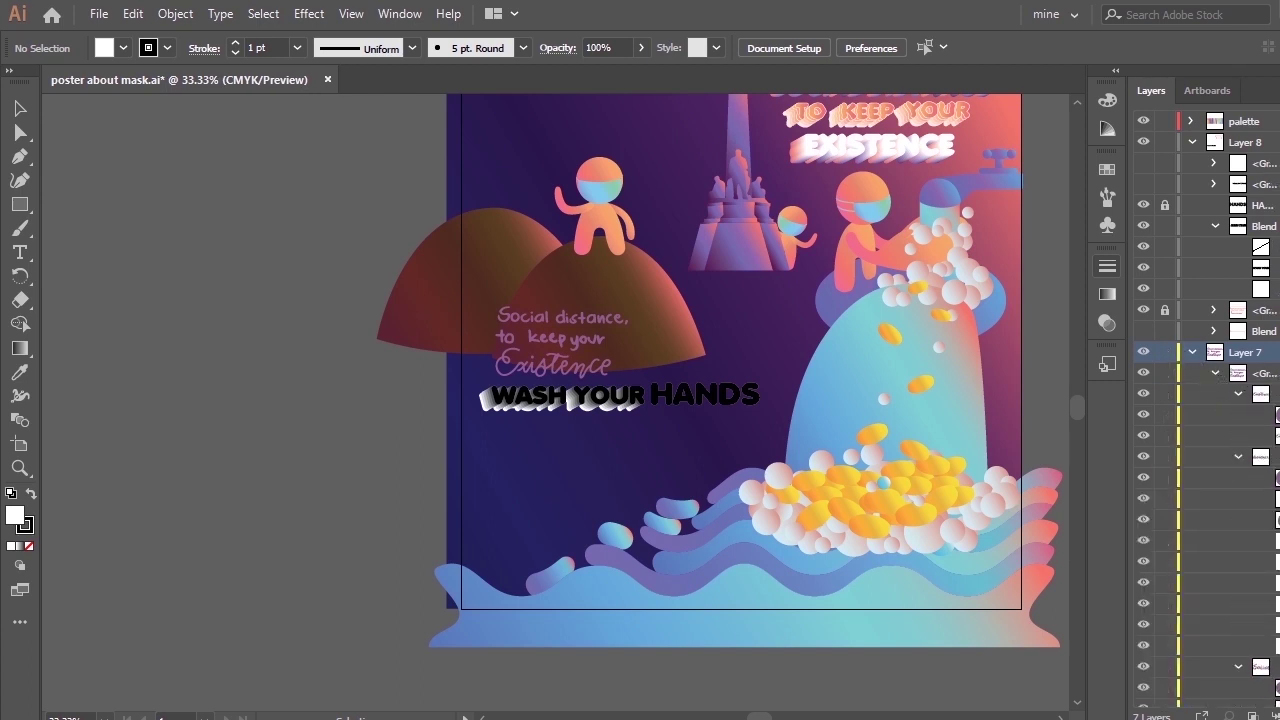
{"action": "left_click", "coordinate": [1279, 352]}
{"action": "left_click", "coordinate": [1279, 716]}
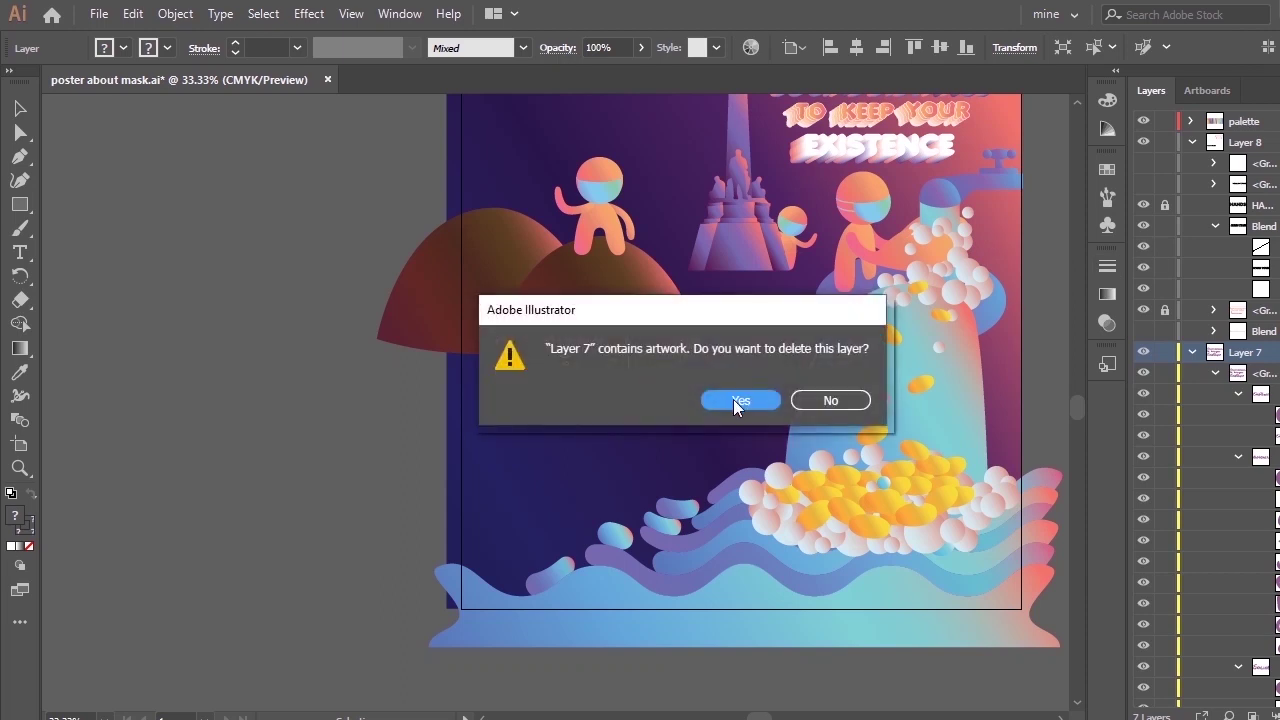
{"action": "left_click", "coordinate": [738, 400]}
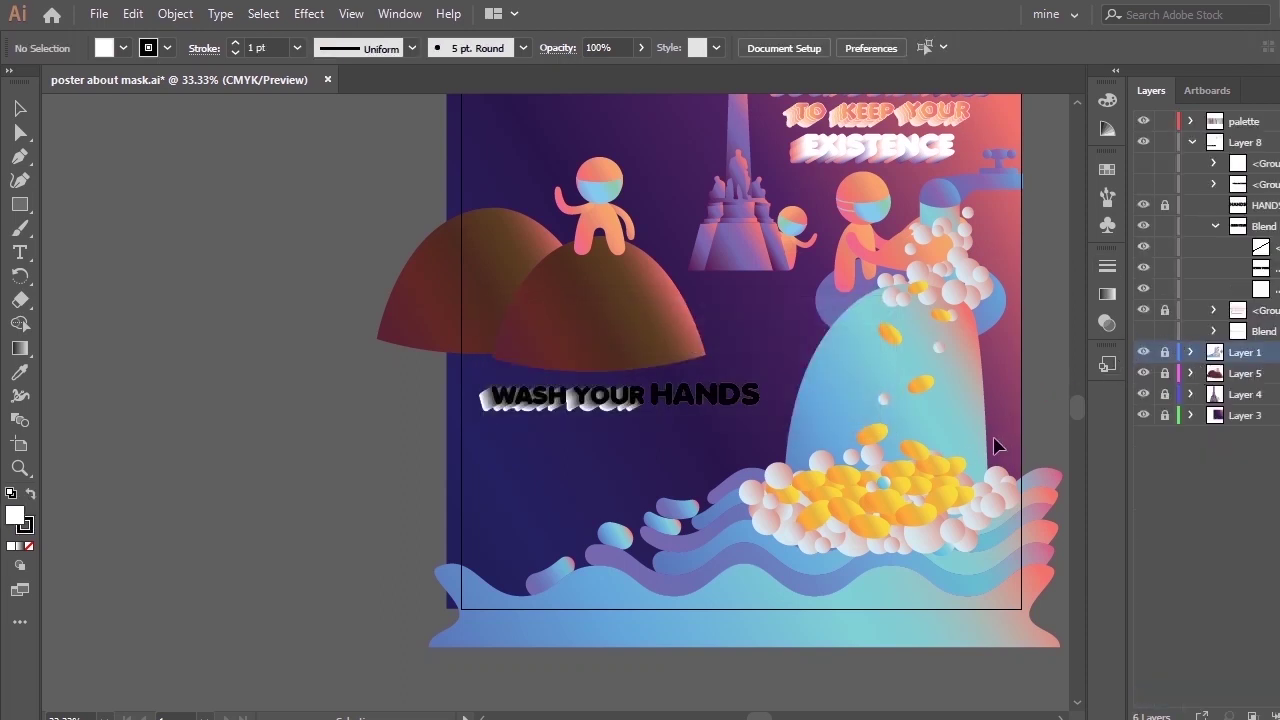
Unlock the leftover blend below the locked group in Layer 8 and delete it.
{"action": "left_click_drag", "start_coordinate": [996, 446], "coordinate": [942, 516]}
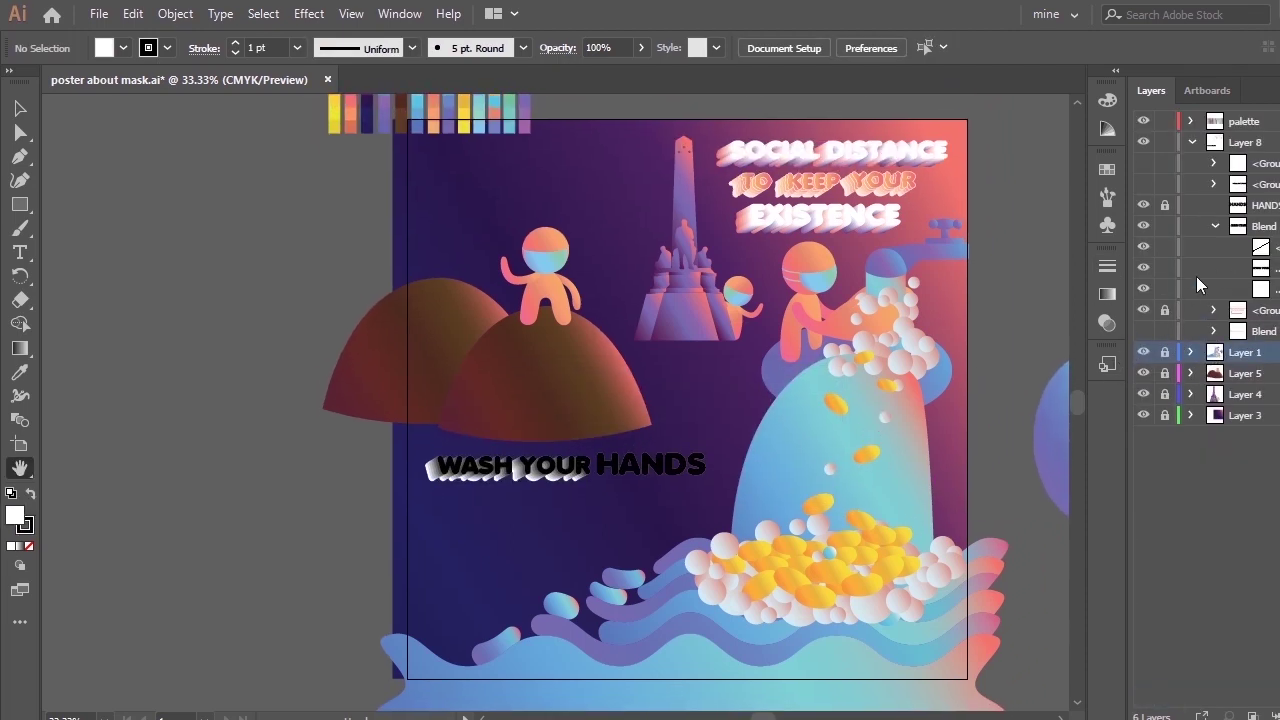
{"action": "left_click", "coordinate": [1255, 331]}
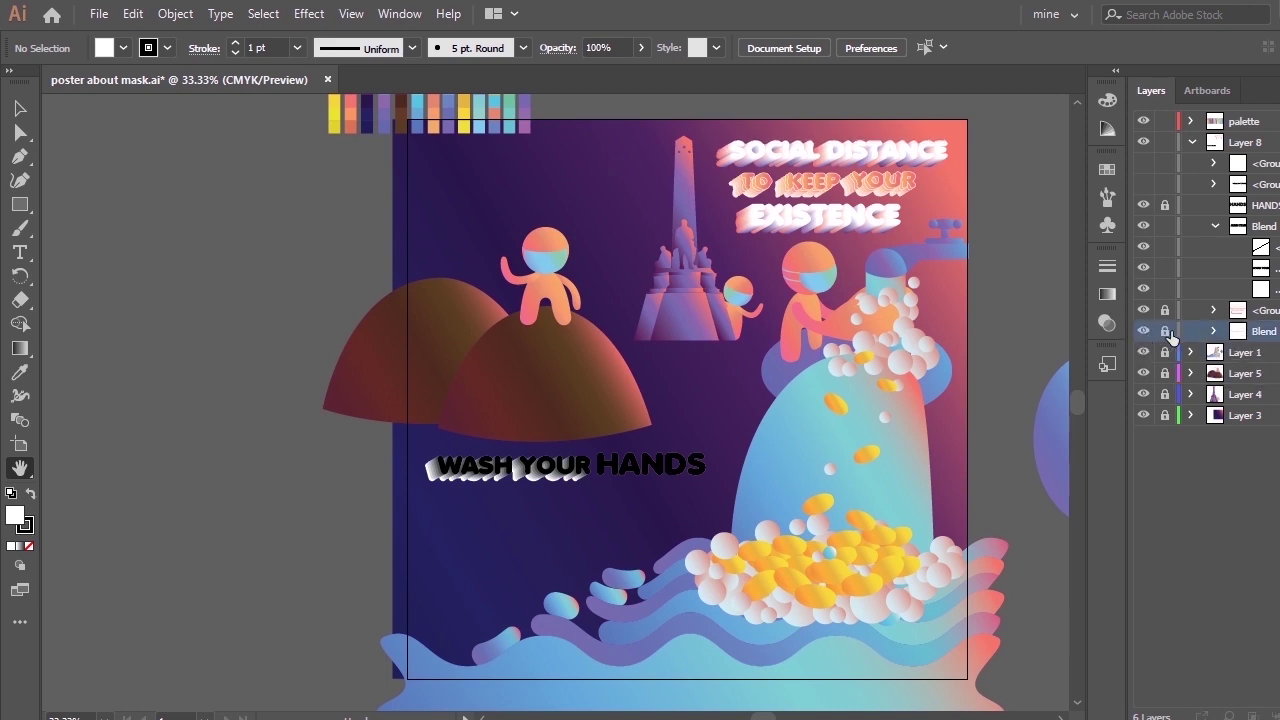
{"action": "left_click", "coordinate": [1167, 332]}
{"action": "left_click", "coordinate": [1278, 331]}
{"action": "key", "text": "Delete"}
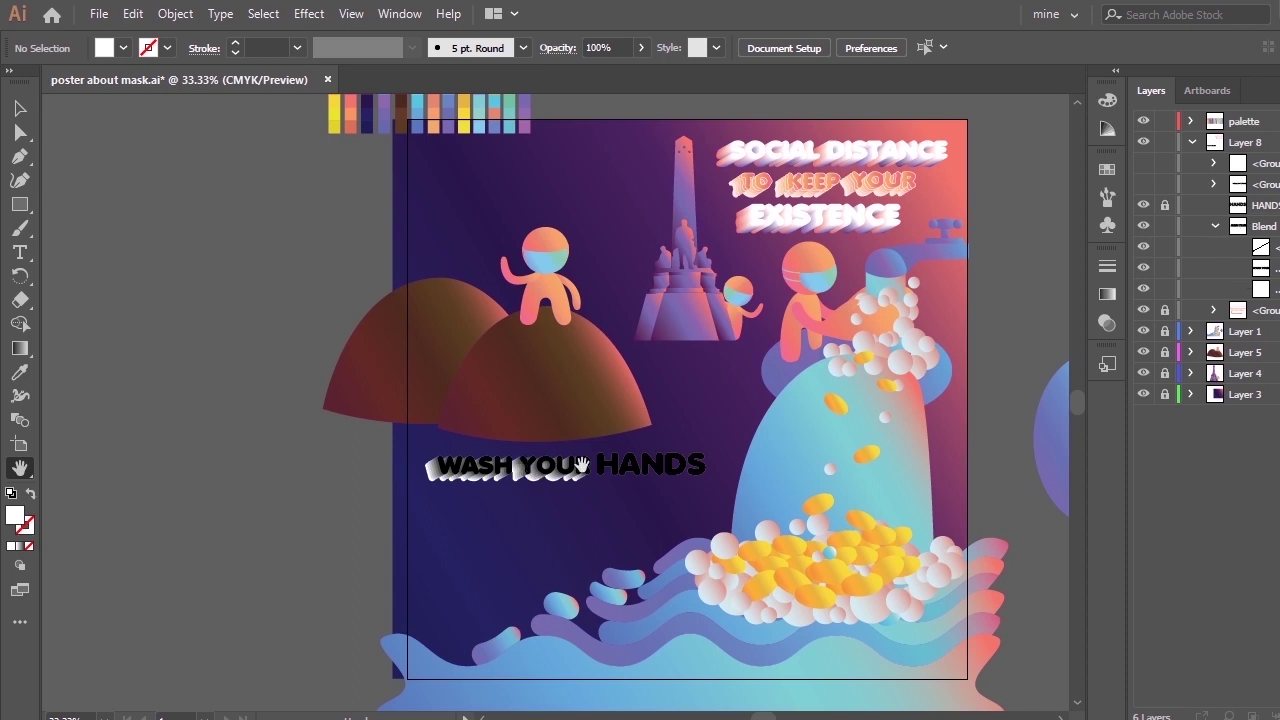
Set the fill of the front text in the WASH YOUR blend to white.
{"action": "key", "text": "v"}
{"action": "left_click", "coordinate": [590, 480]}
{"action": "key", "text": "ctrl+plus"}
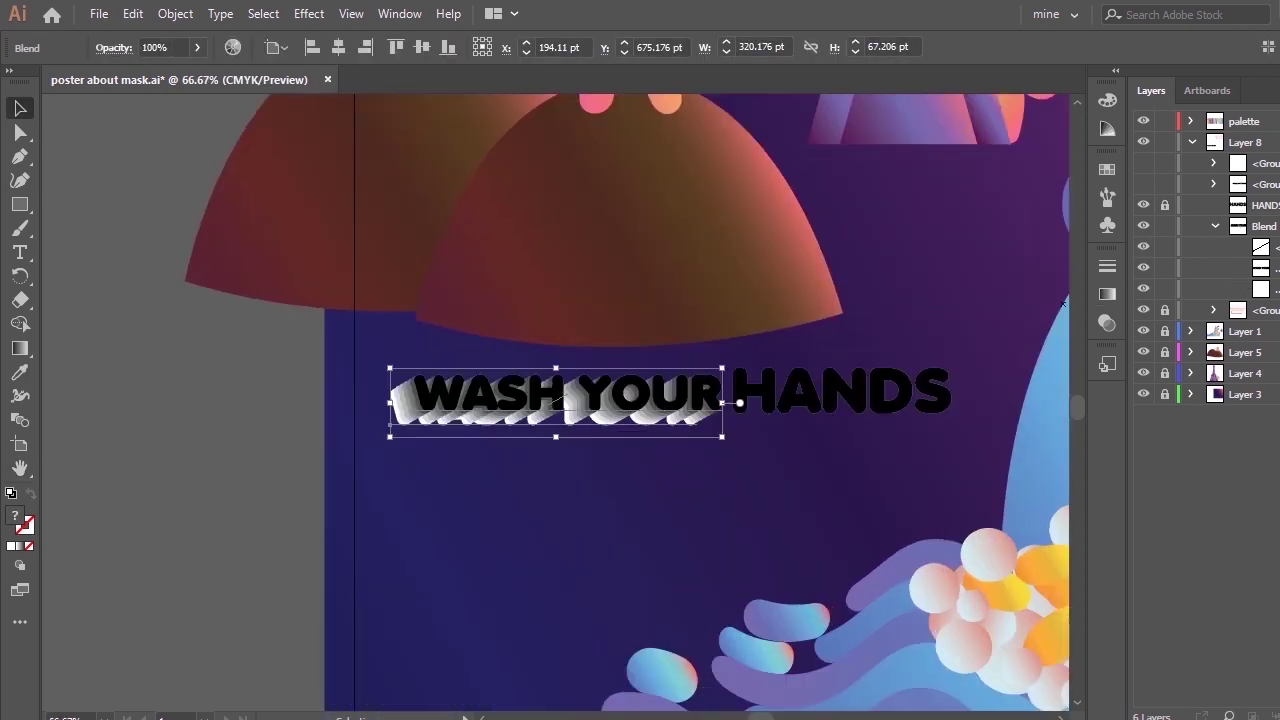
{"action": "left_click", "coordinate": [1276, 268]}
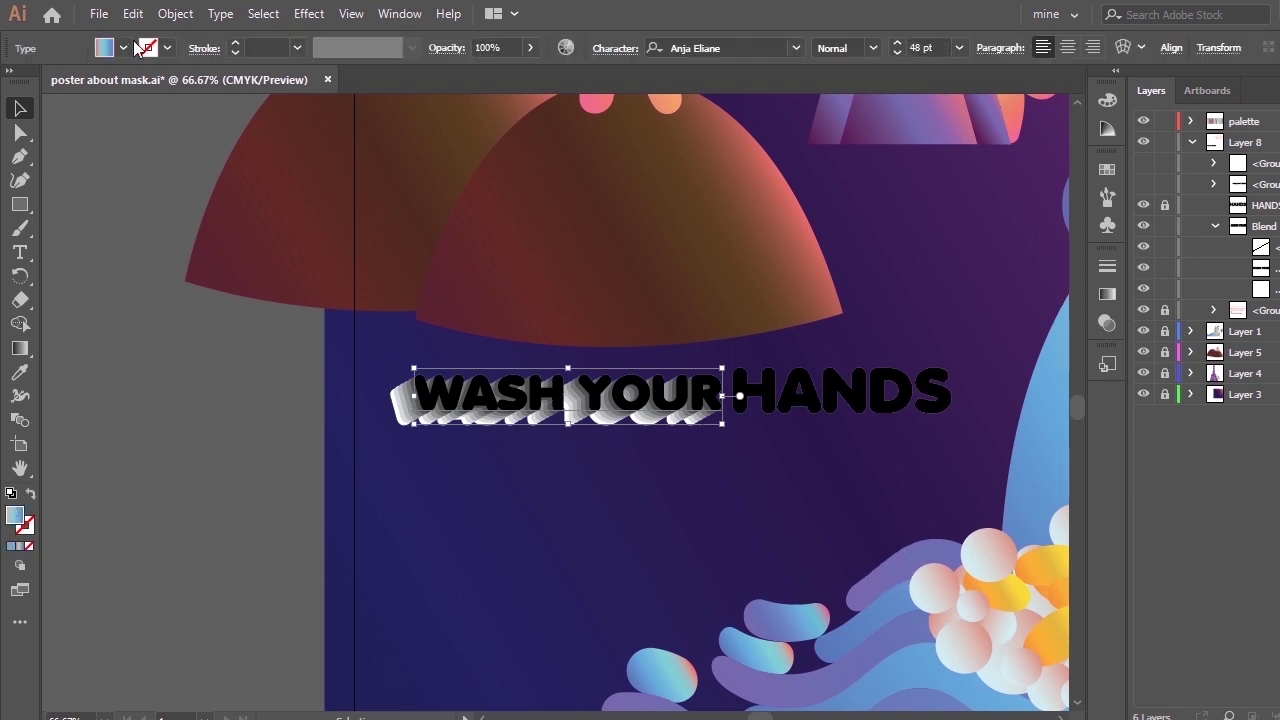
{"action": "left_click", "coordinate": [124, 48]}
{"action": "left_click", "coordinate": [36, 90]}
{"action": "key", "text": "Escape"}
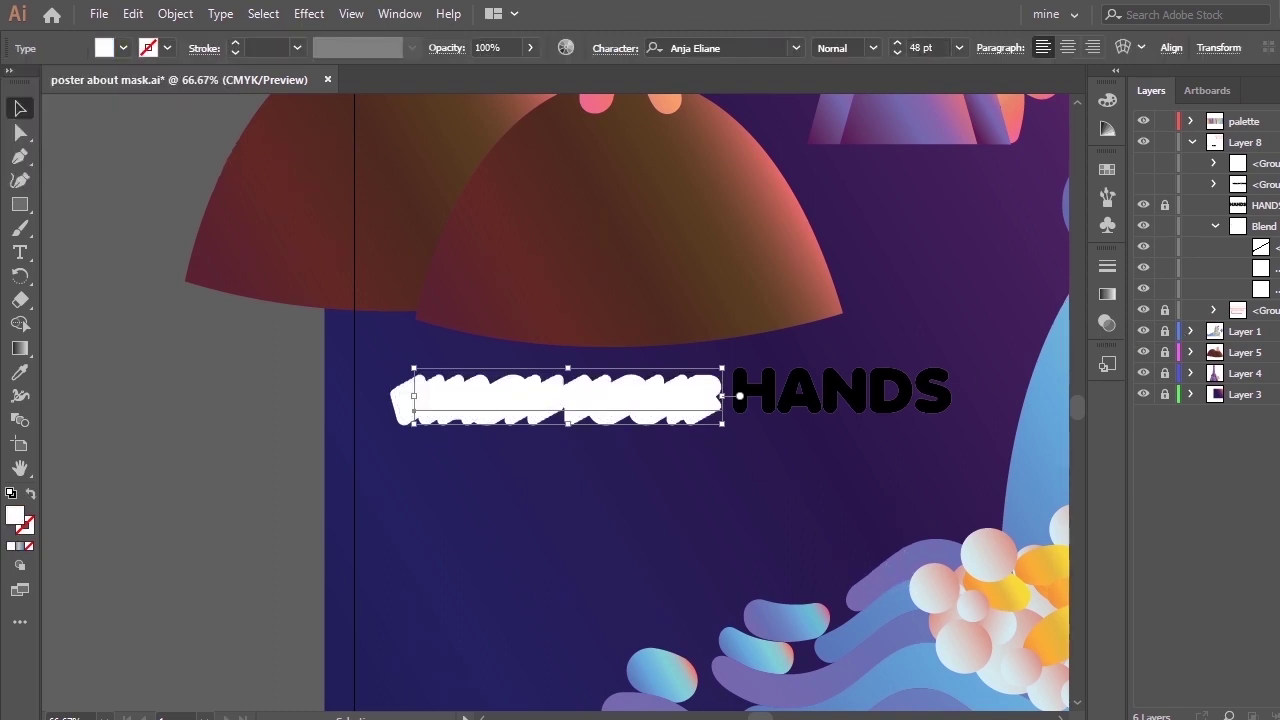
Apply the light-blue gradient sampled from the tall water mound to the rear text of the WASH YOUR blend.
{"action": "left_click", "coordinate": [1276, 289]}
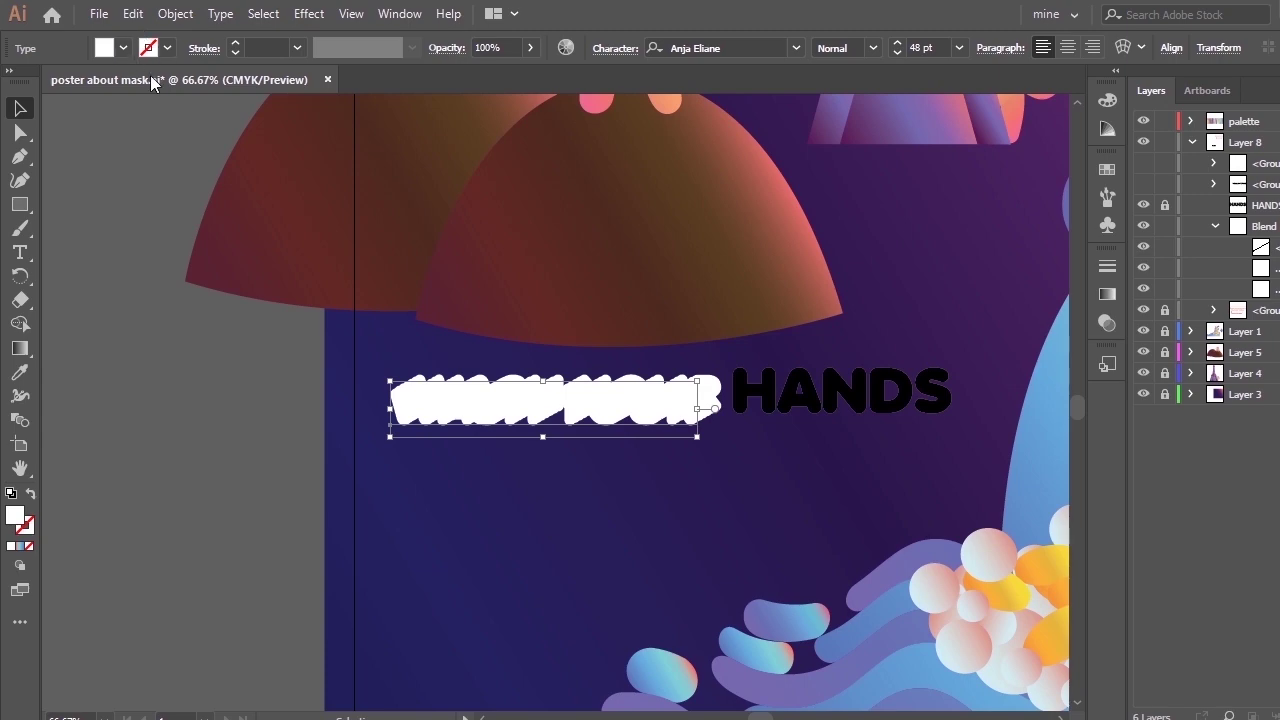
{"action": "scroll", "coordinate": [914, 317], "scroll_direction": "down", "scroll_amount": 4}
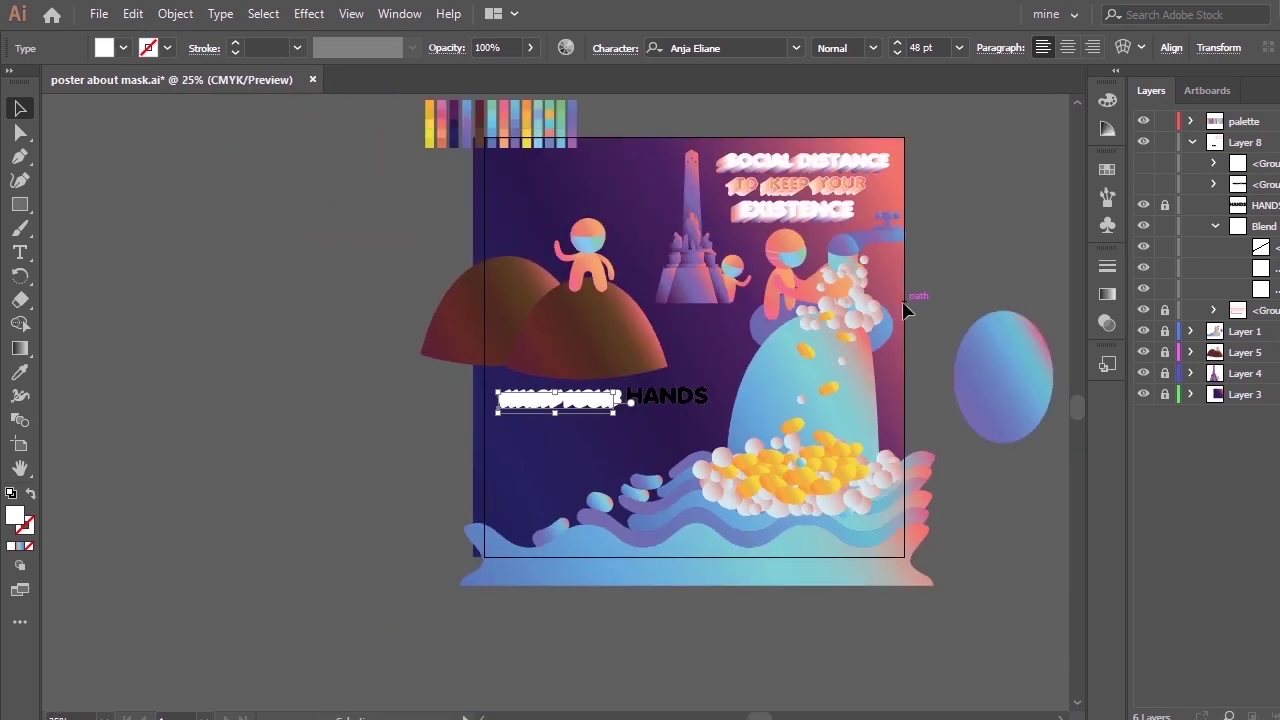
{"action": "scroll", "coordinate": [905, 312], "scroll_direction": "up", "scroll_amount": 2}
{"action": "key", "text": "i"}
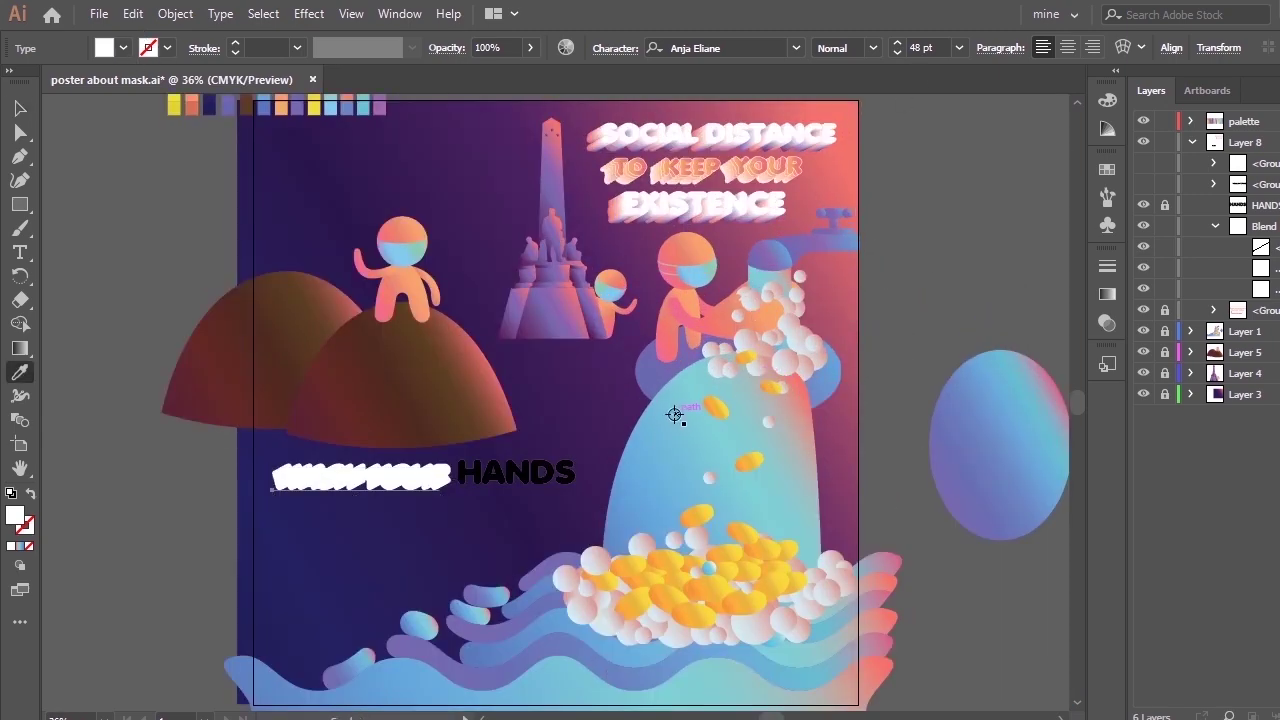
{"action": "left_click", "coordinate": [683, 427]}
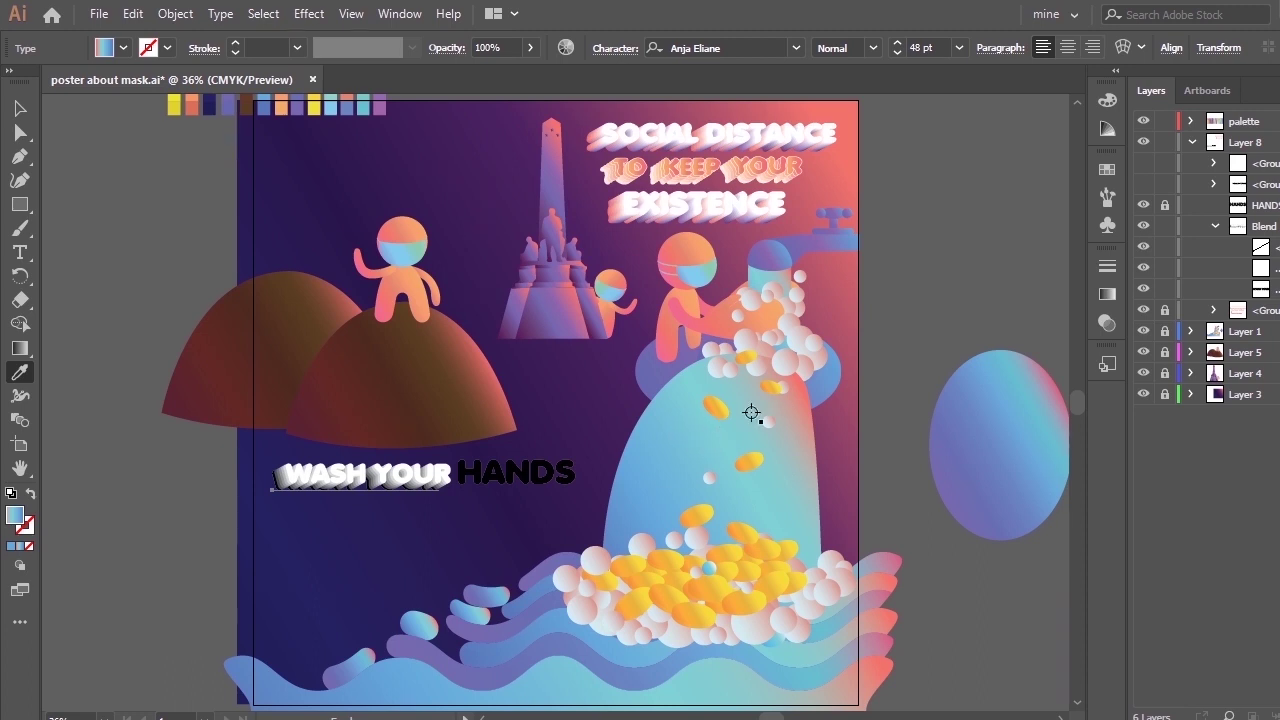
Hide Layers 1, 3, 4 and 5 at different moments to inspect the artwork and the rear WASH YOUR text, restoring their visibility.
{"action": "left_click", "coordinate": [1144, 332]}
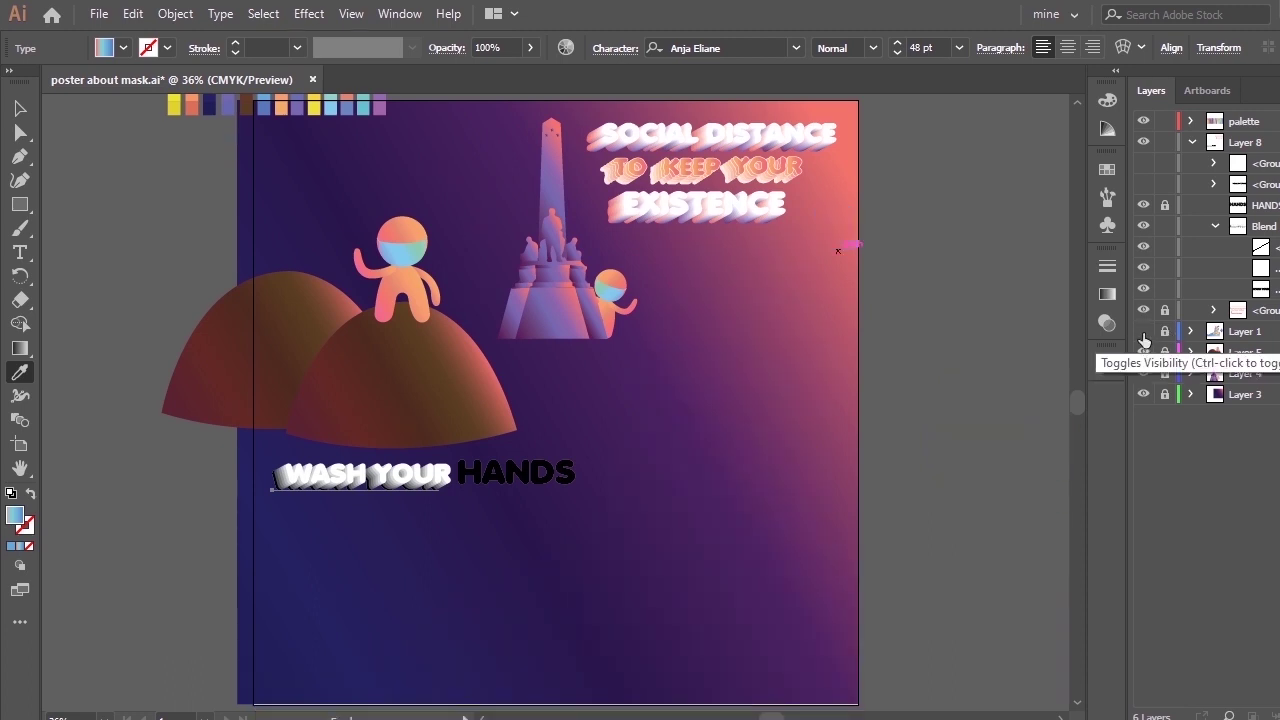
{"action": "left_click", "coordinate": [1144, 332]}
{"action": "left_click", "coordinate": [1143, 374]}
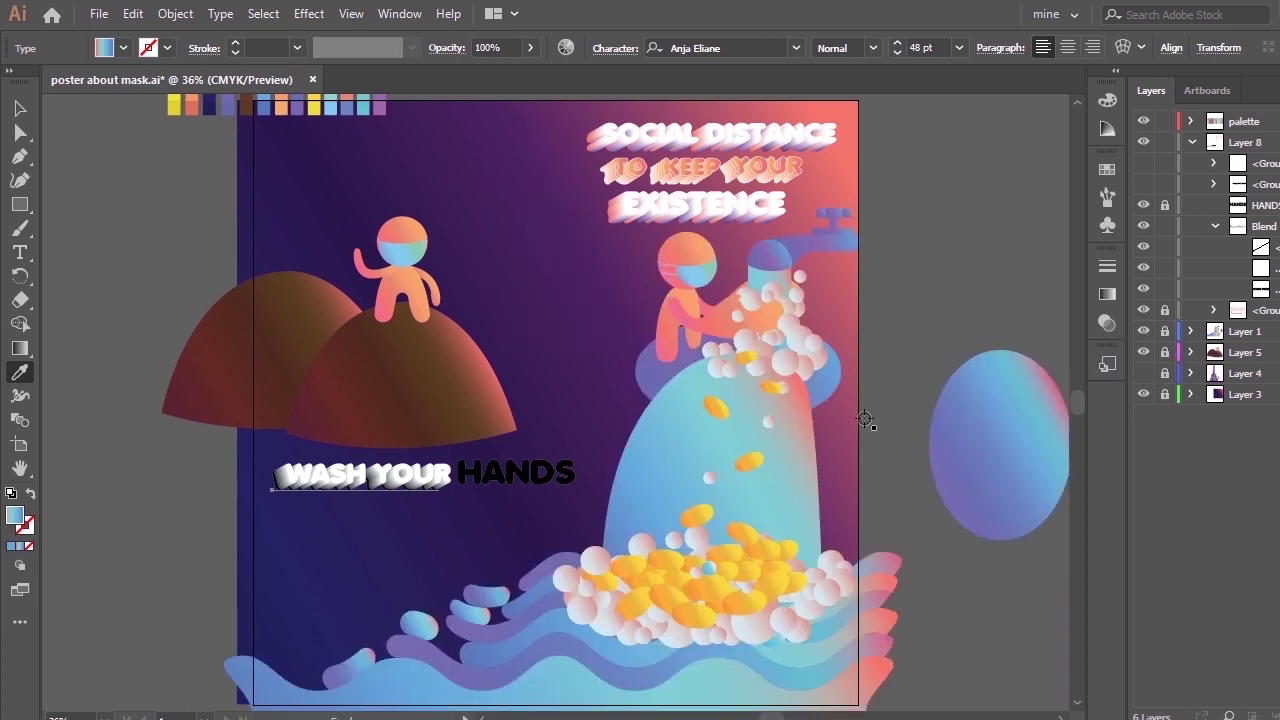
{"action": "left_click_drag", "start_coordinate": [1143, 354], "coordinate": [1145, 398]}
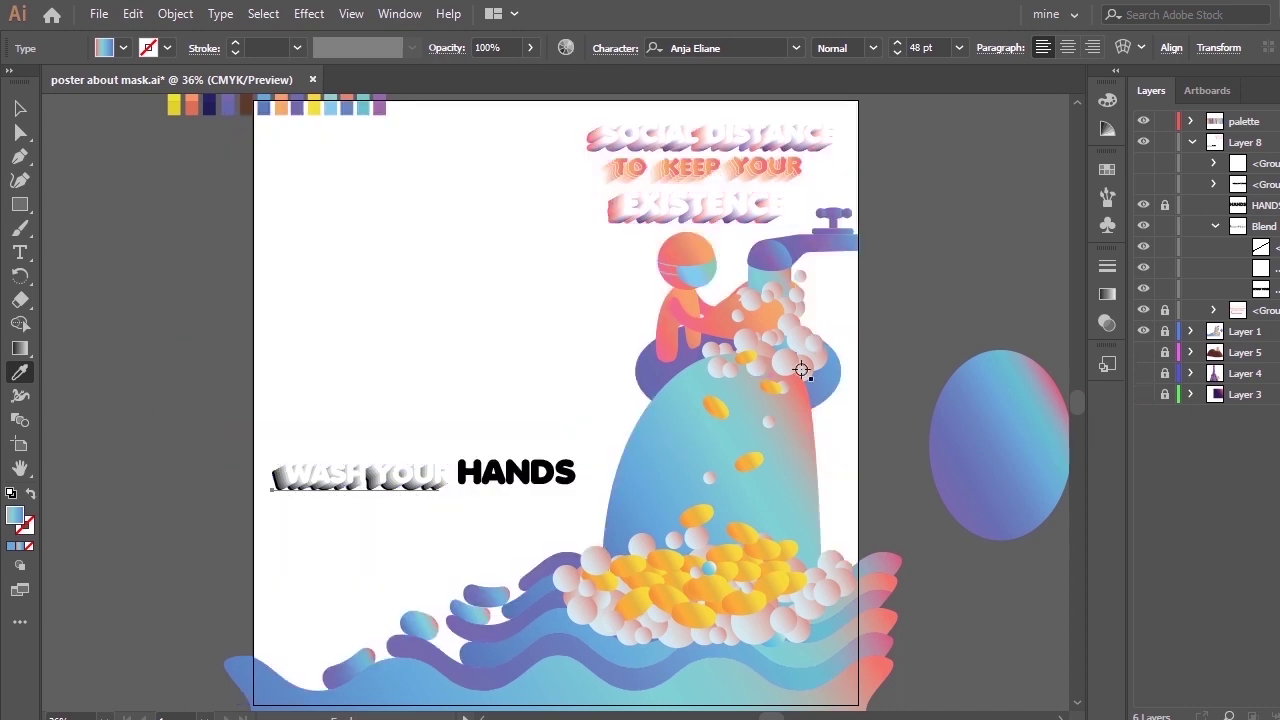
{"action": "left_click", "coordinate": [1268, 292]}
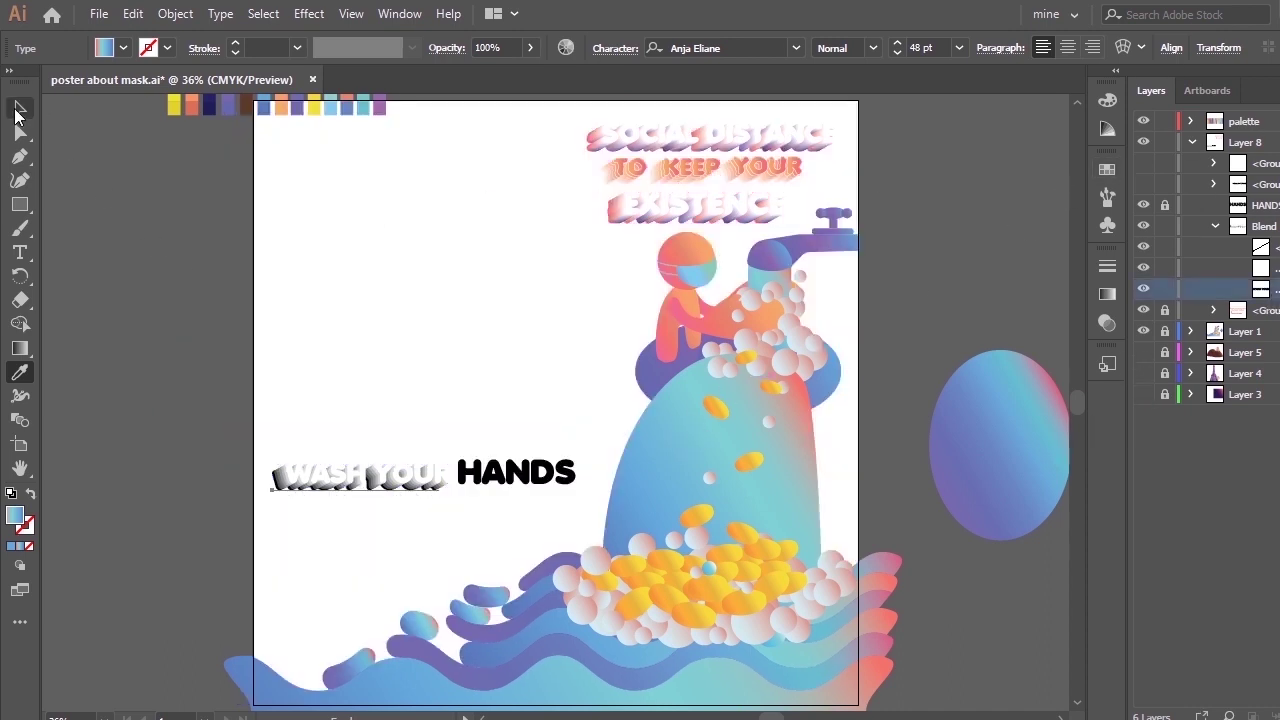
{"action": "left_click", "coordinate": [20, 108]}
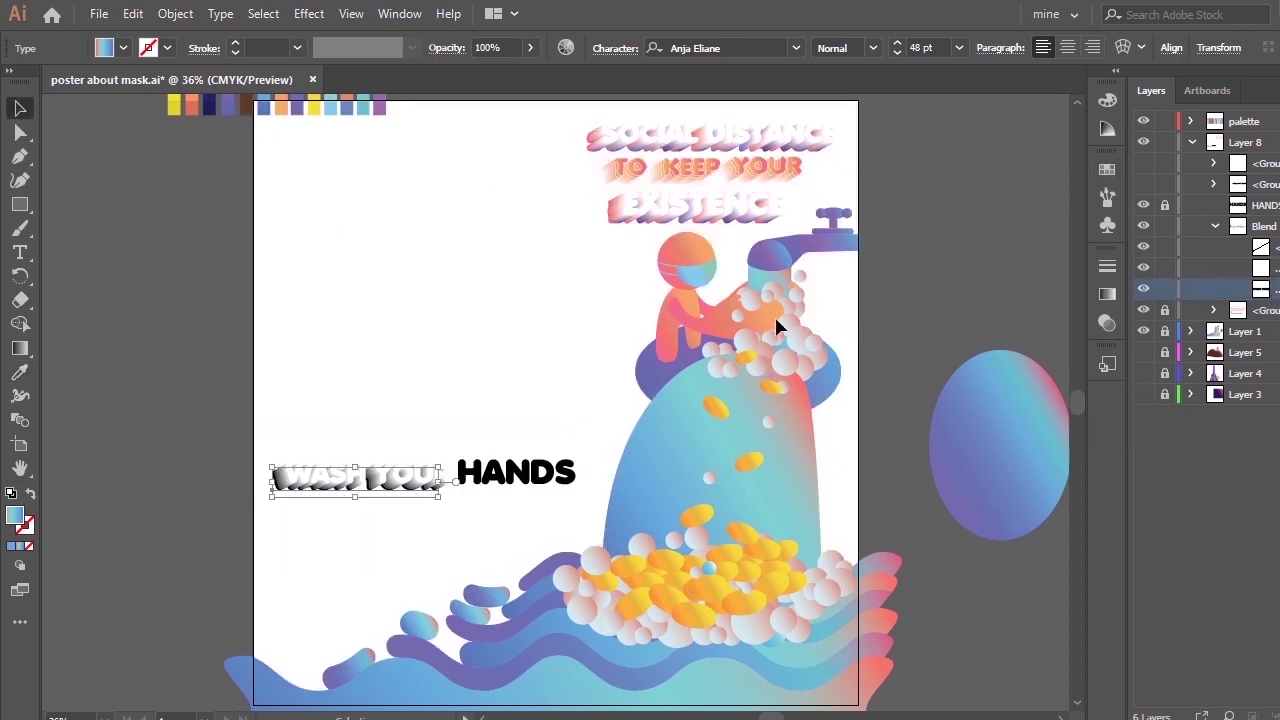
{"action": "left_click", "coordinate": [1143, 394]}
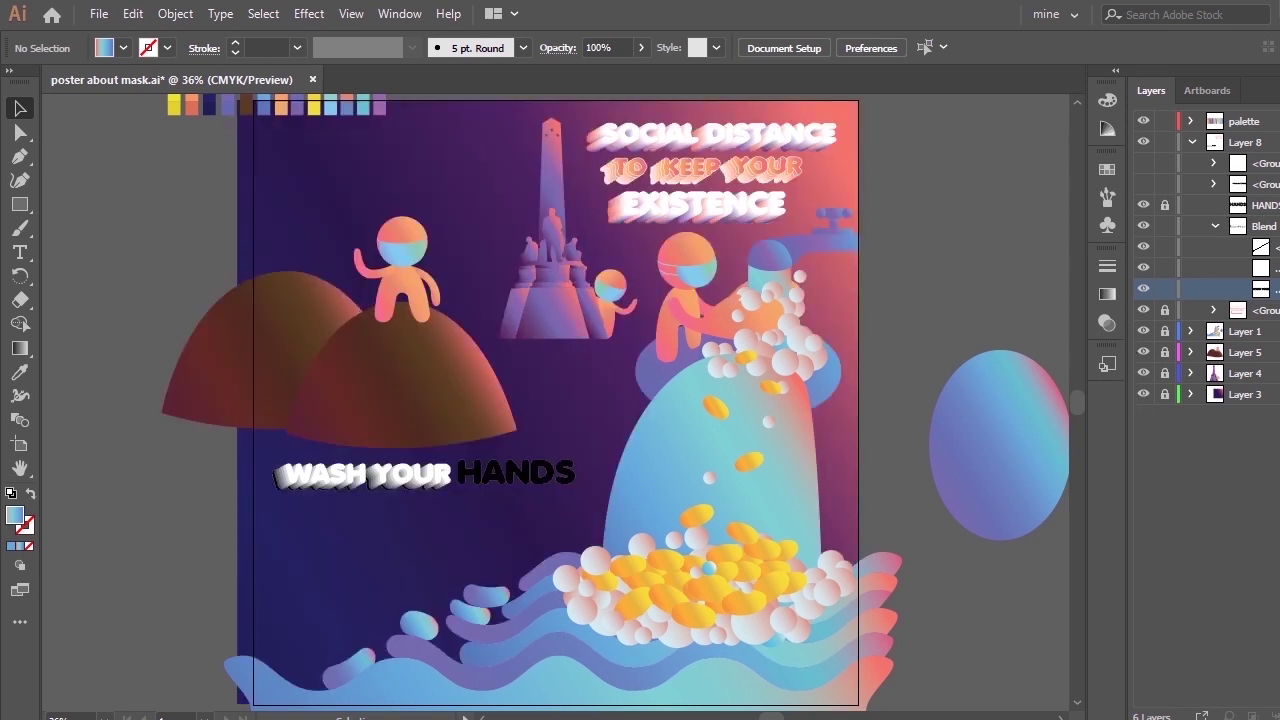
Collapse and lock the WASH YOUR blend, and select the HANDS text for editing at close range.
{"action": "left_click", "coordinate": [1217, 226]}
{"action": "left_click", "coordinate": [1164, 227]}
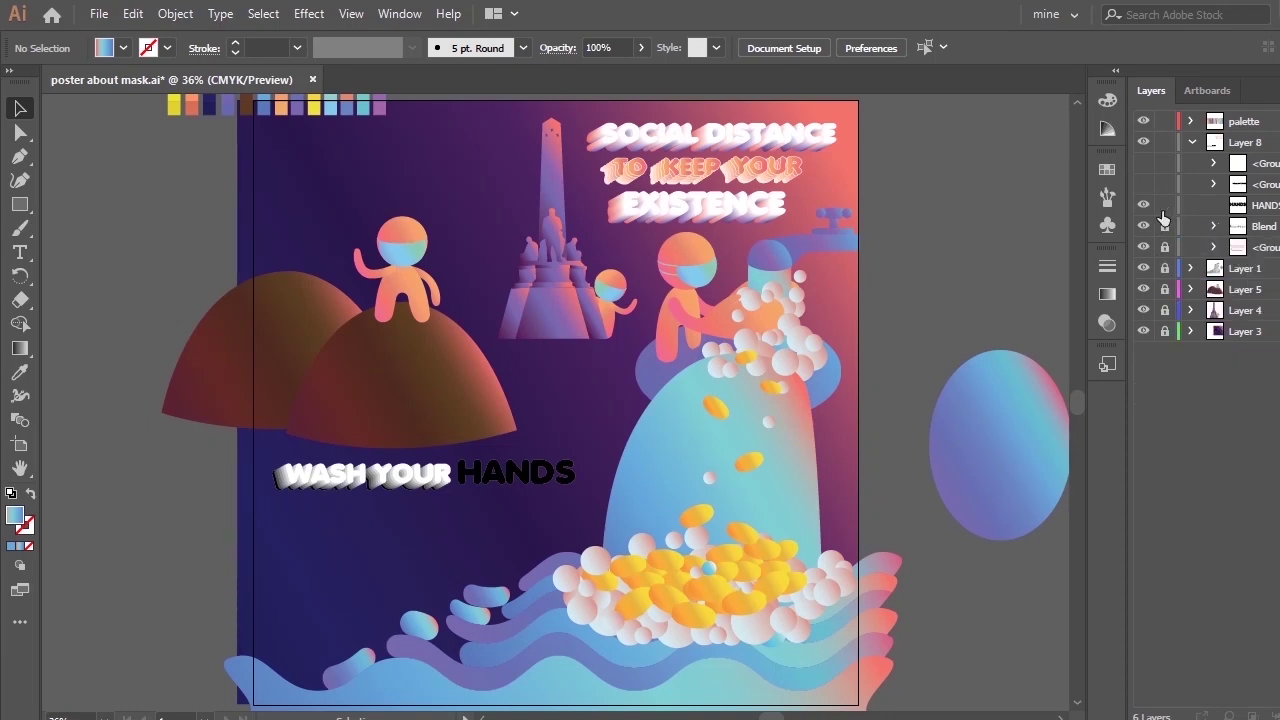
{"action": "left_click", "coordinate": [1279, 205]}
{"action": "left_click", "coordinate": [515, 474]}
{"action": "key", "text": "ctrl+equal"}
{"action": "key", "text": "ctrl+equal"}
{"action": "key", "text": "ctrl+equal"}
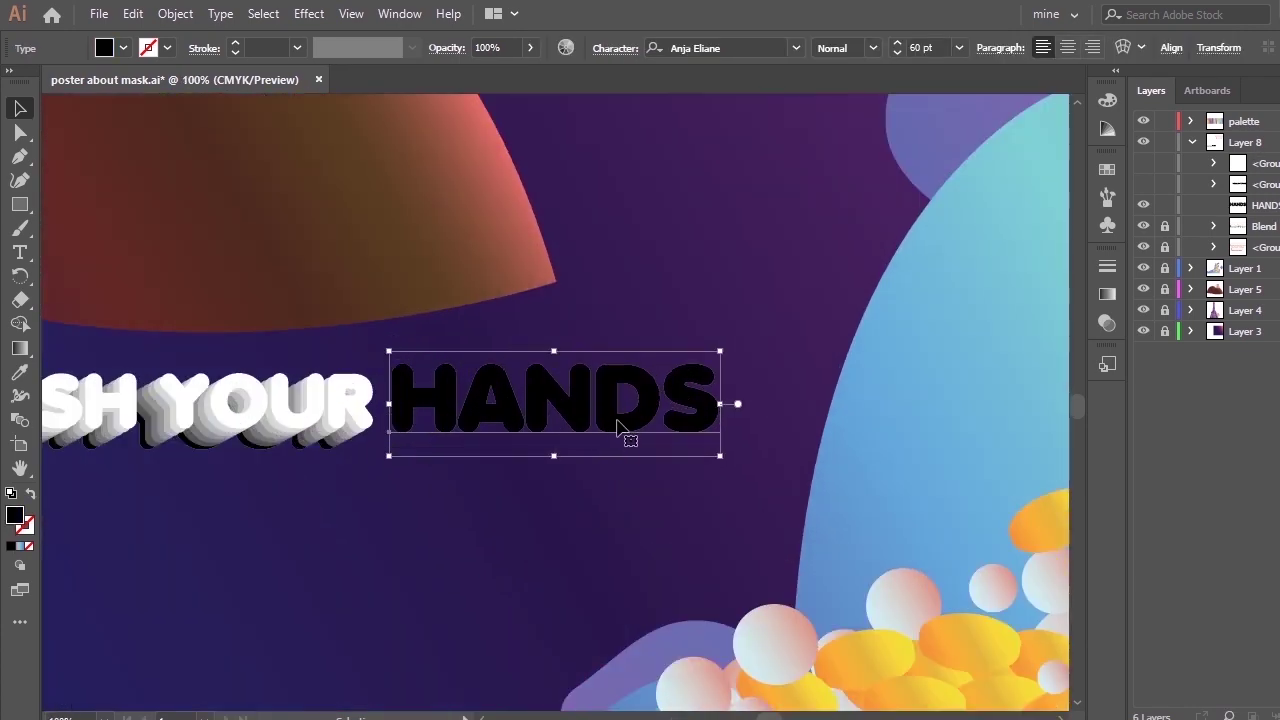
Convert the HANDS text into an envelope mesh with 4 rows and 4 columns.
{"action": "left_click_drag", "start_coordinate": [617, 425], "coordinate": [631, 517]}
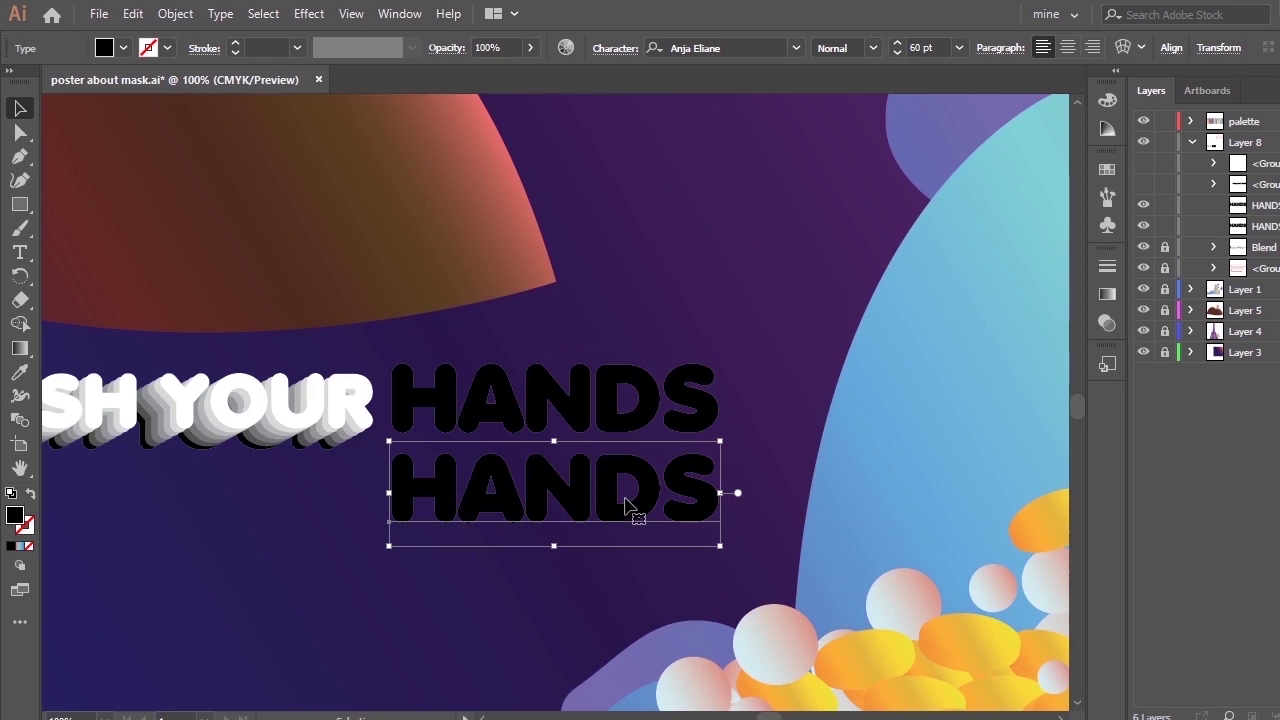
{"action": "key", "text": "ctrl+z"}
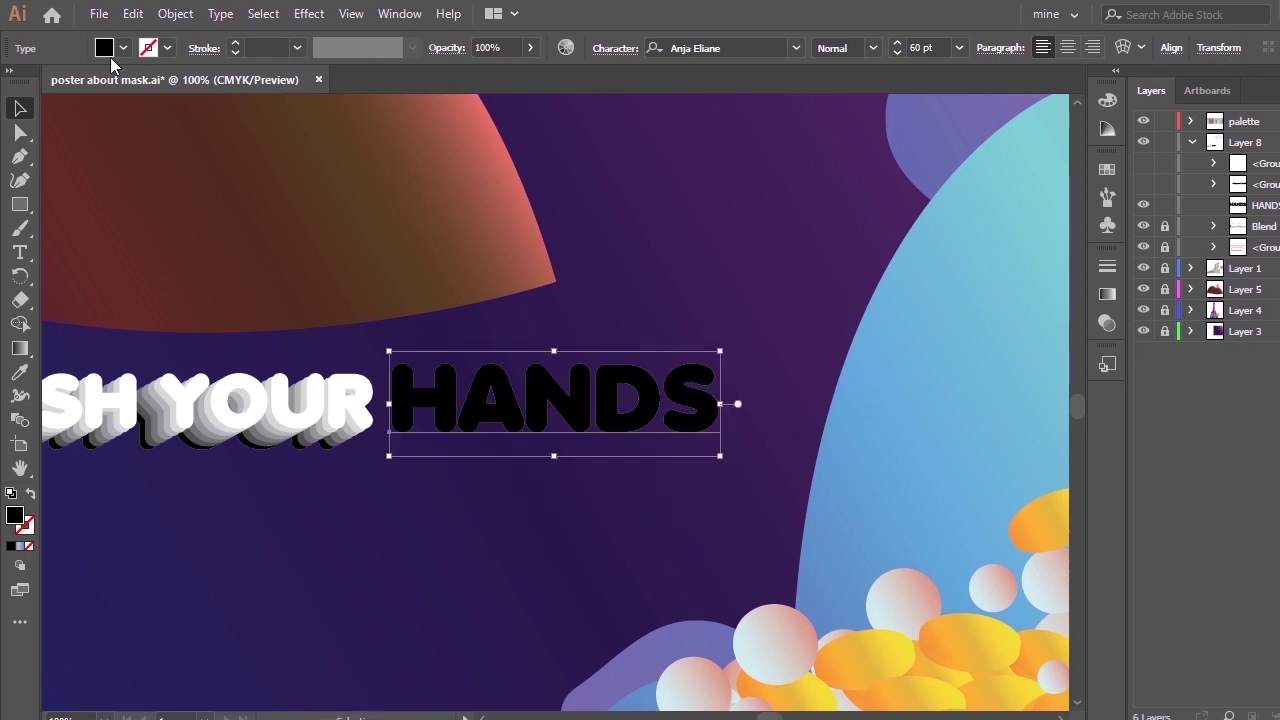
{"action": "left_click", "coordinate": [175, 14]}
{"action": "mouse_move", "coordinate": [447, 558]}
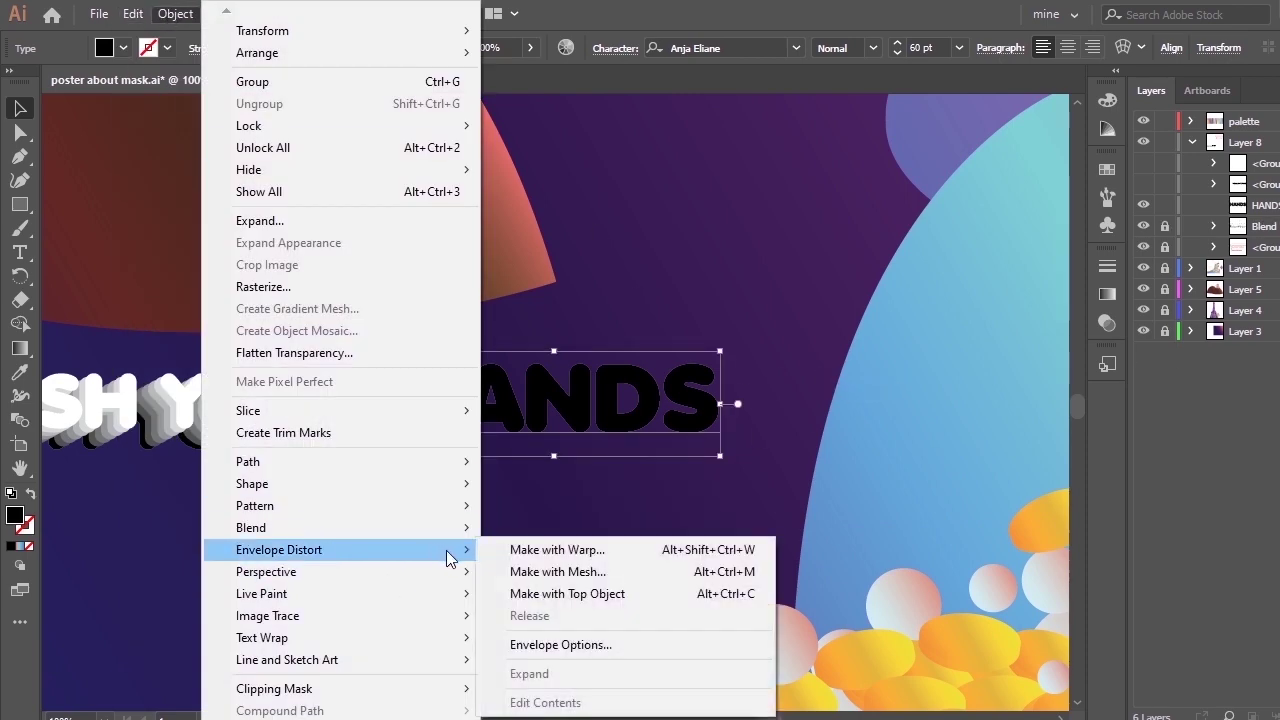
{"action": "left_click", "coordinate": [514, 571]}
{"action": "left_click", "coordinate": [694, 446]}
{"action": "left_click", "coordinate": [790, 447]}
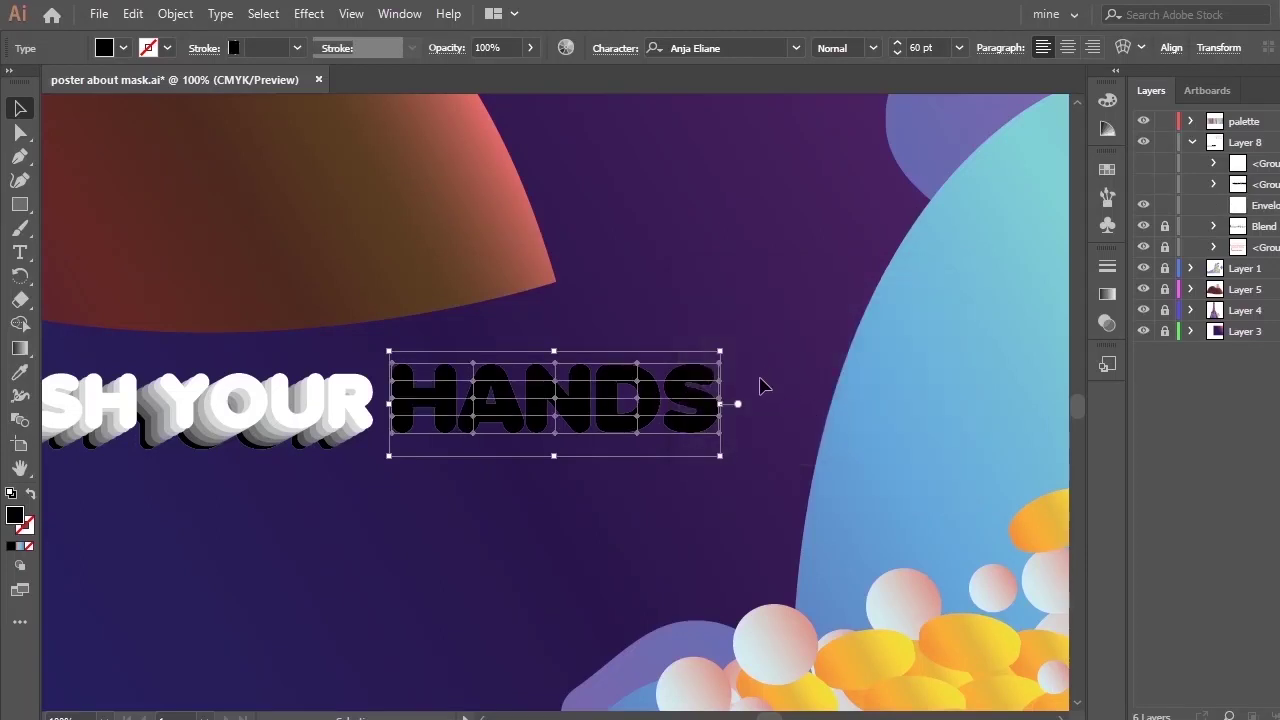
Nudge the second and fourth rows of mesh points in the HANDS envelope slightly to the left to make the lettering wavy.
{"action": "key", "text": "a"}
{"action": "left_click_drag", "start_coordinate": [731, 391], "coordinate": [368, 376]}
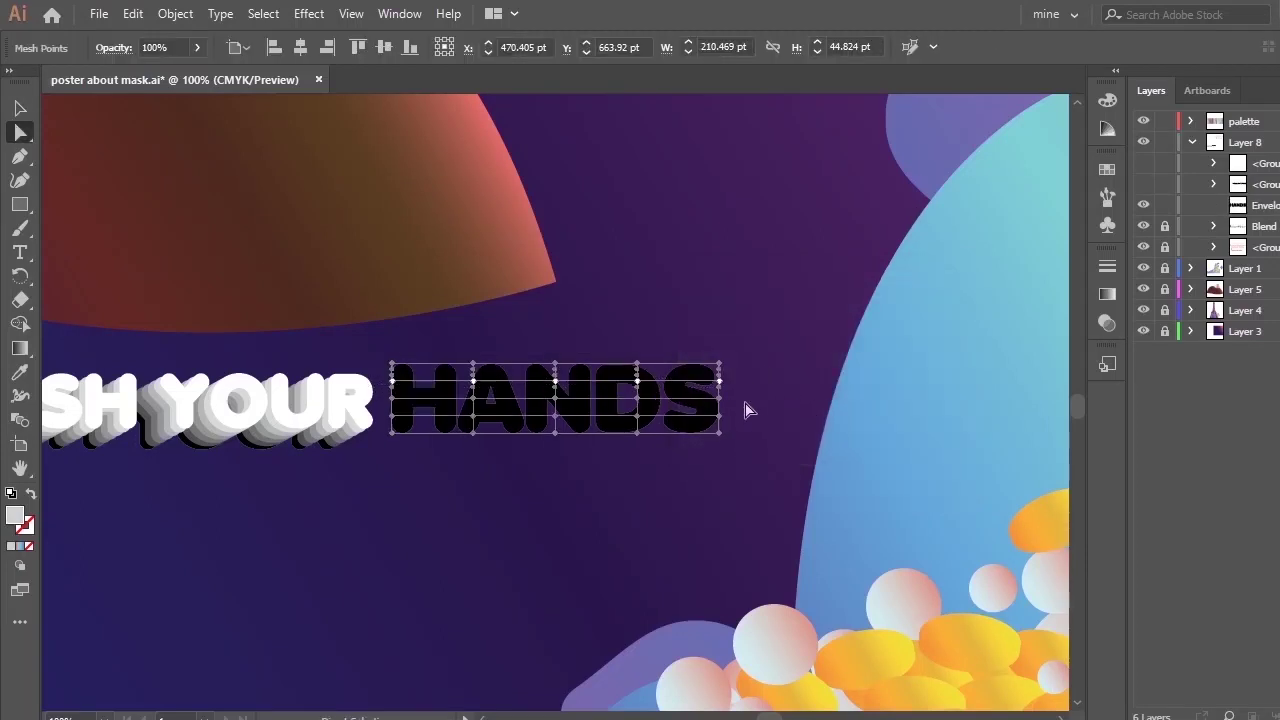
{"action": "left_click_drag", "start_coordinate": [728, 420], "coordinate": [381, 406]}
{"action": "key", "text": "Left"}
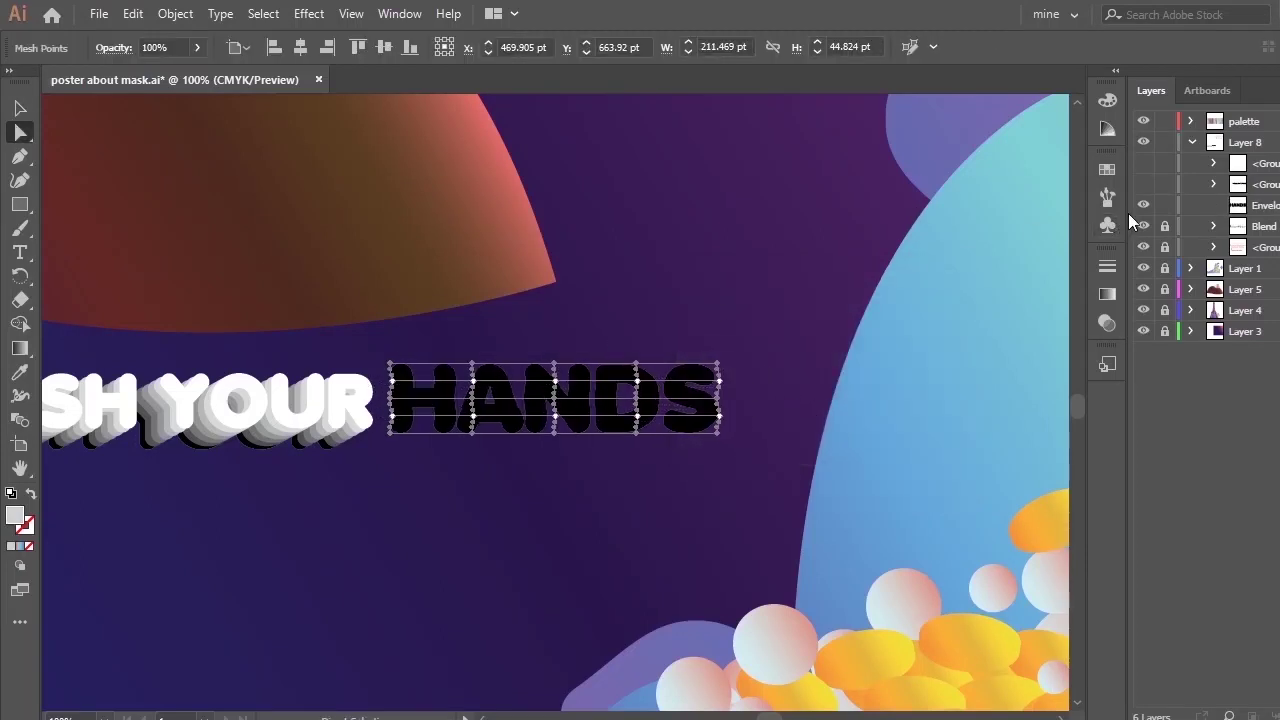
{"action": "key", "text": "Left"}
{"action": "left_click", "coordinate": [837, 357]}
Duplicate the warped HANDS envelope directly below the original and make a blend between the two.
{"action": "left_click_drag", "start_coordinate": [622, 432], "coordinate": [609, 522]}
{"action": "key", "text": "ctrl+z"}
{"action": "key", "text": "v"}
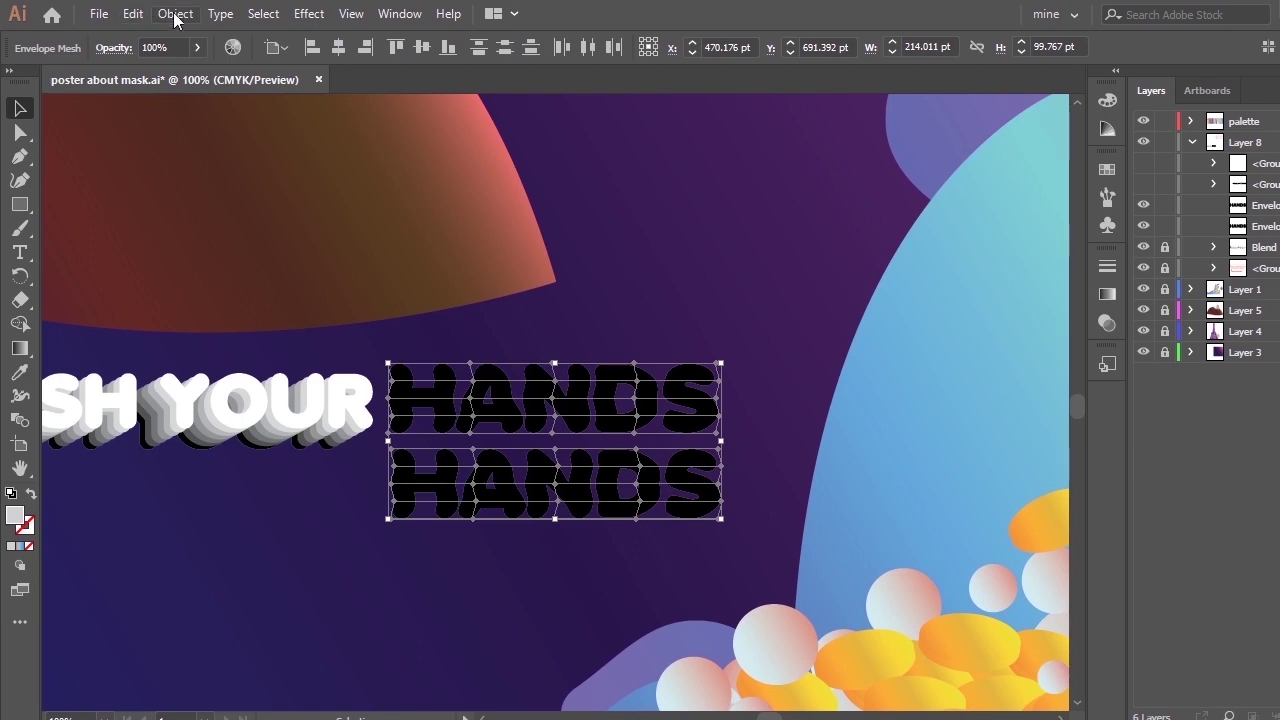
{"action": "left_click", "coordinate": [175, 14]}
{"action": "mouse_move", "coordinate": [445, 528]}
{"action": "left_click", "coordinate": [552, 528]}
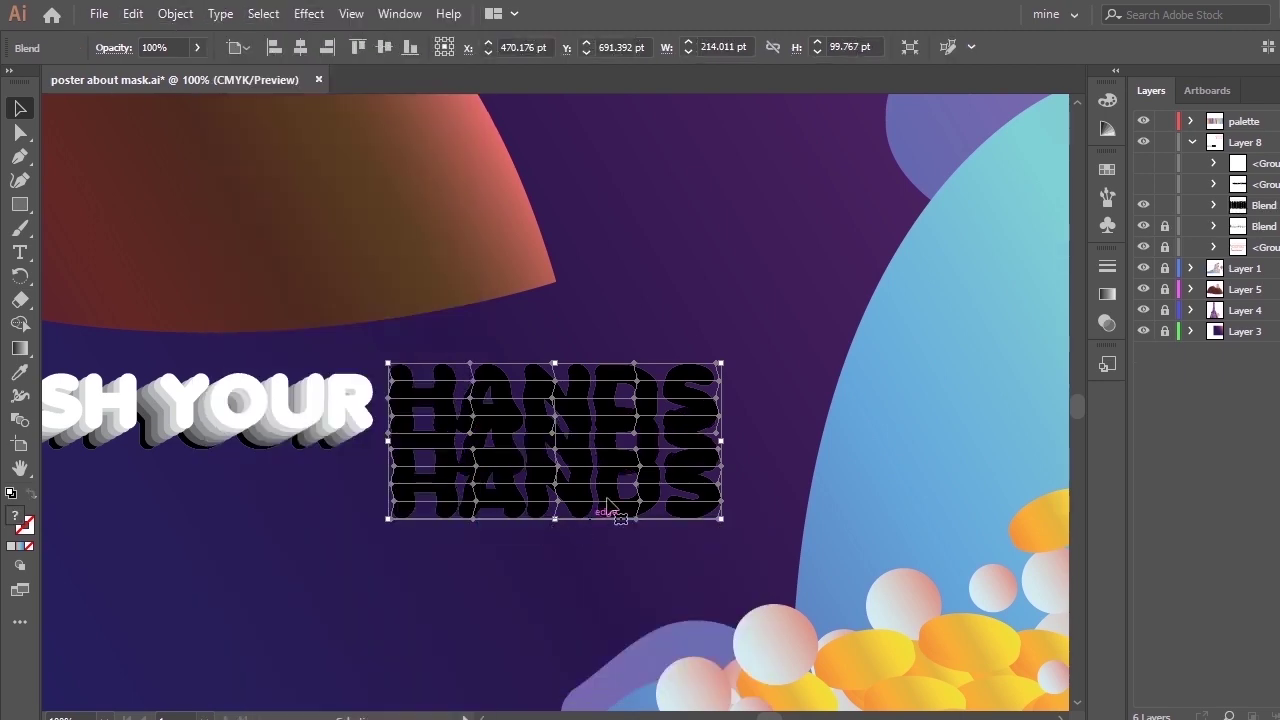
Change the HANDS blend's spacing option to produce a denser series of intermediate copies.
{"action": "left_click", "coordinate": [175, 14]}
{"action": "mouse_move", "coordinate": [472, 530]}
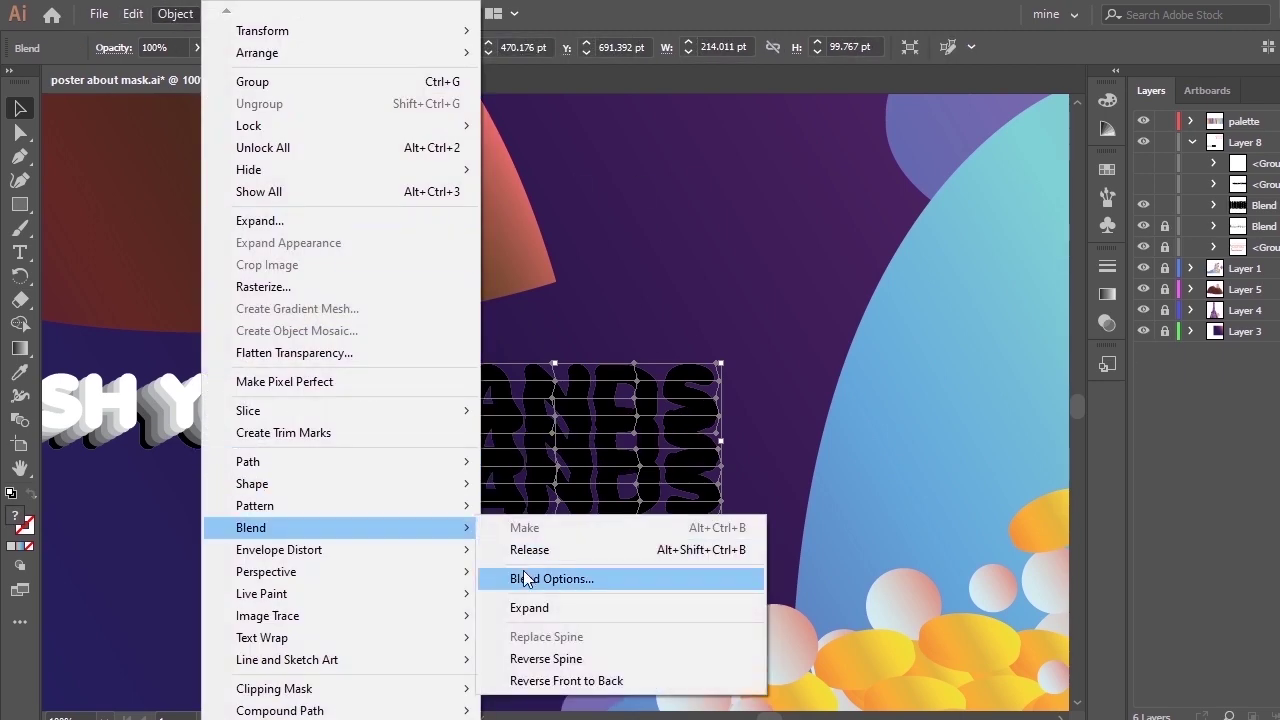
{"action": "left_click", "coordinate": [543, 500]}
{"action": "left_click", "coordinate": [1008, 192]}
{"action": "left_click", "coordinate": [1022, 233]}
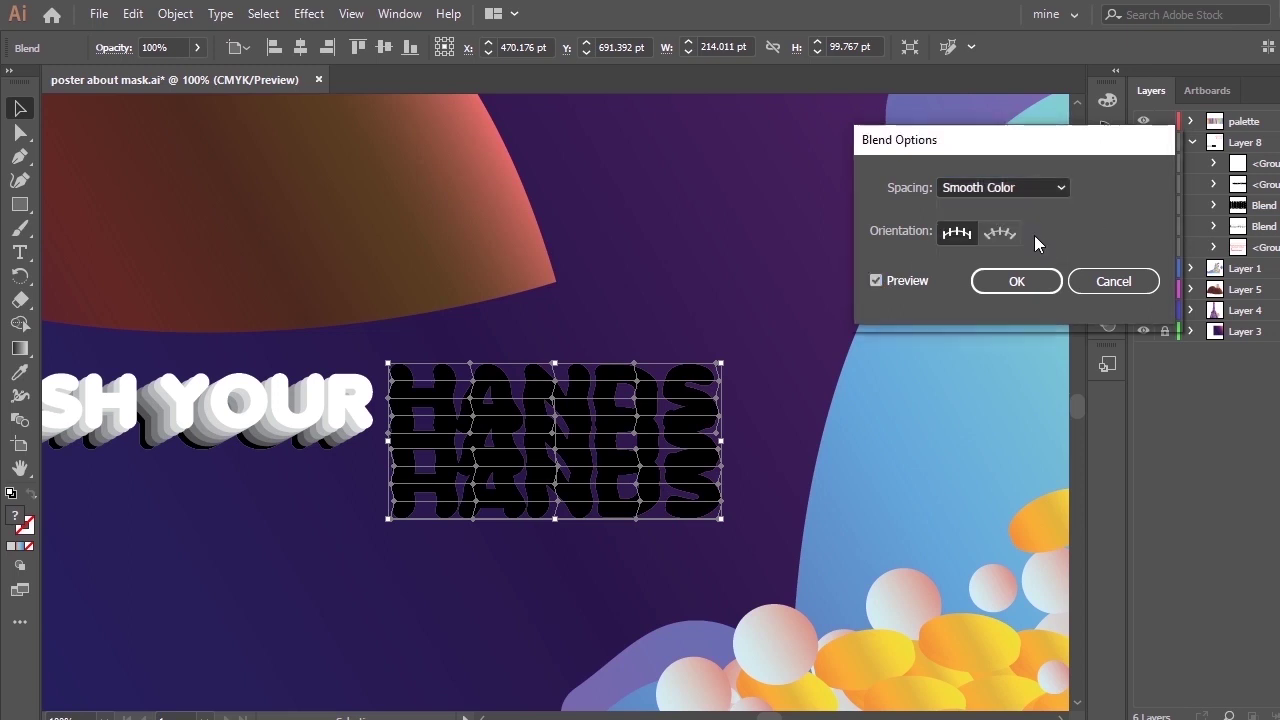
{"action": "left_click", "coordinate": [1061, 281]}
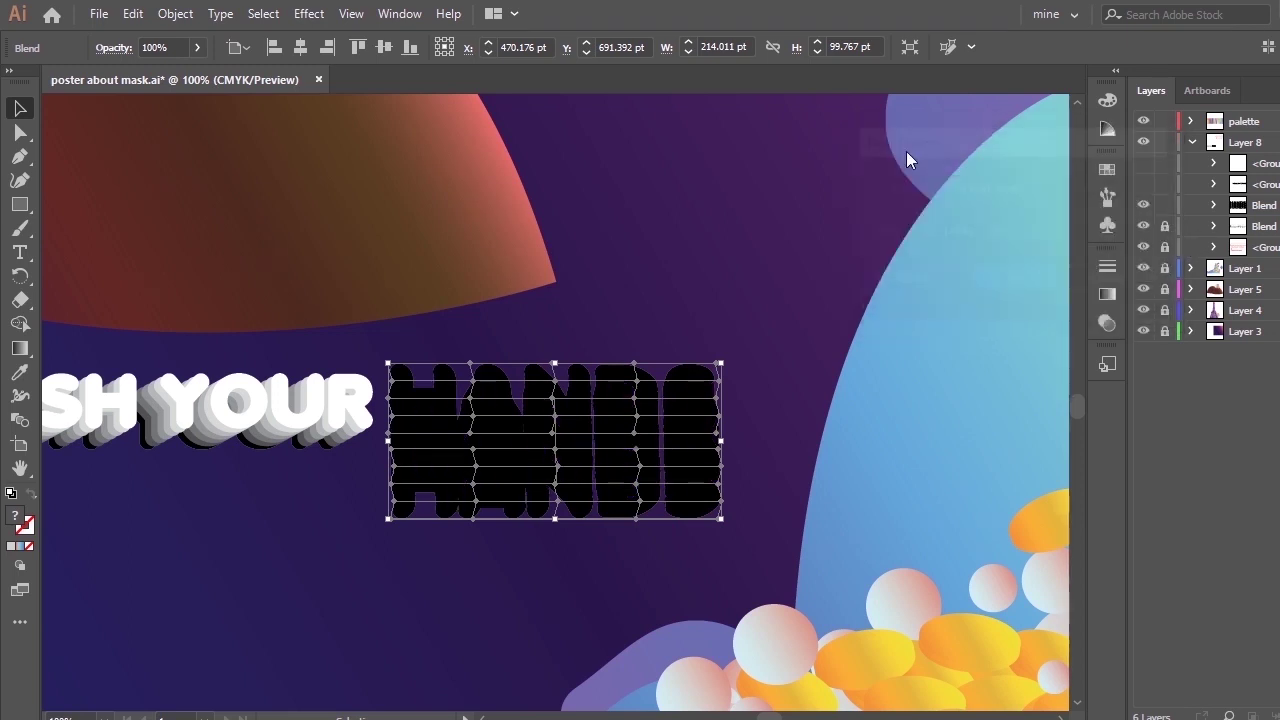
Try to apply a gradient sampled from the poster's upper lettering to the lower HANDS envelope inside the blend.
{"action": "left_click", "coordinate": [1213, 206]}
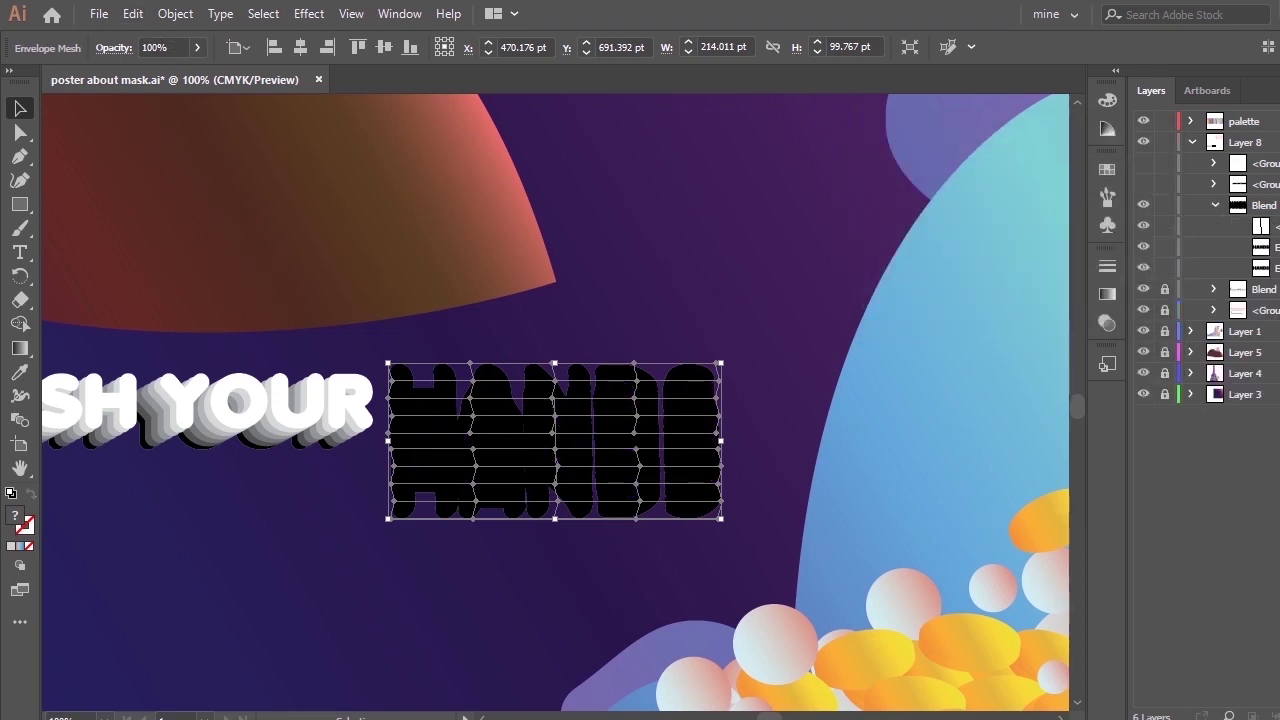
{"action": "left_click", "coordinate": [1278, 247]}
{"action": "key", "text": "p"}
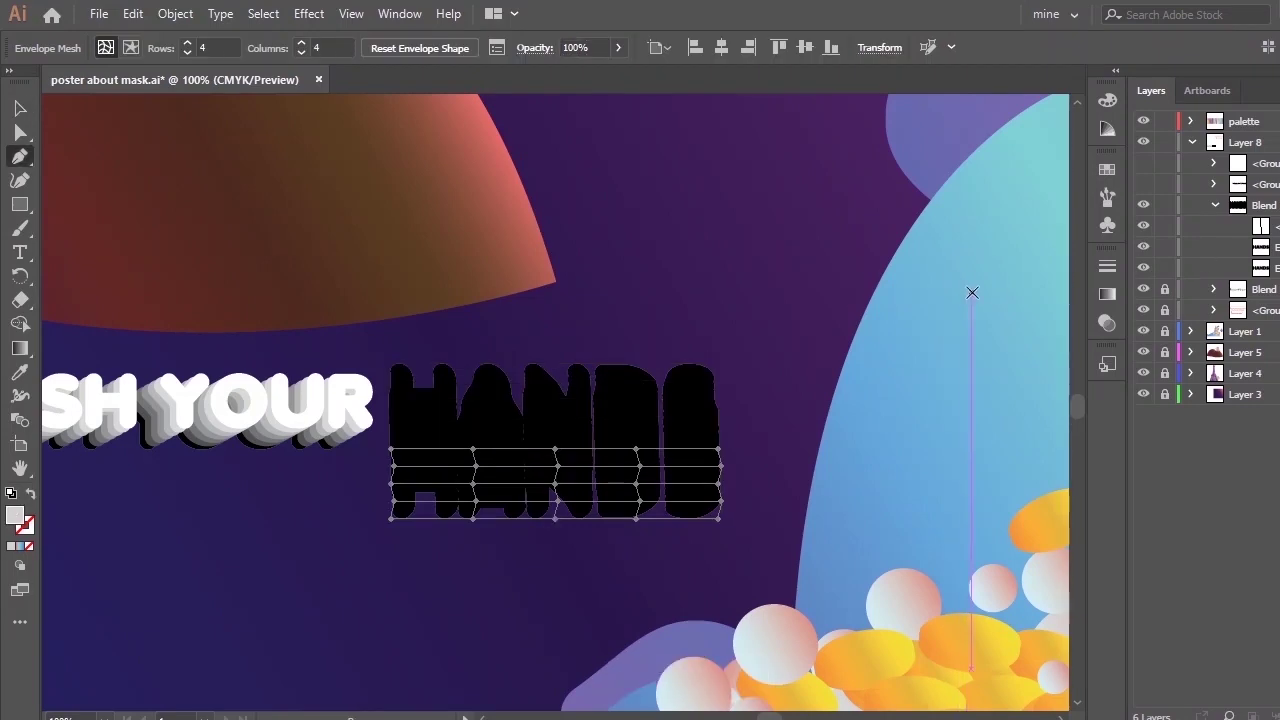
{"action": "key", "text": "ctrl+minus"}
{"action": "key", "text": "ctrl+minus"}
{"action": "key", "text": "ctrl+minus"}
{"action": "key", "text": "ctrl+minus"}
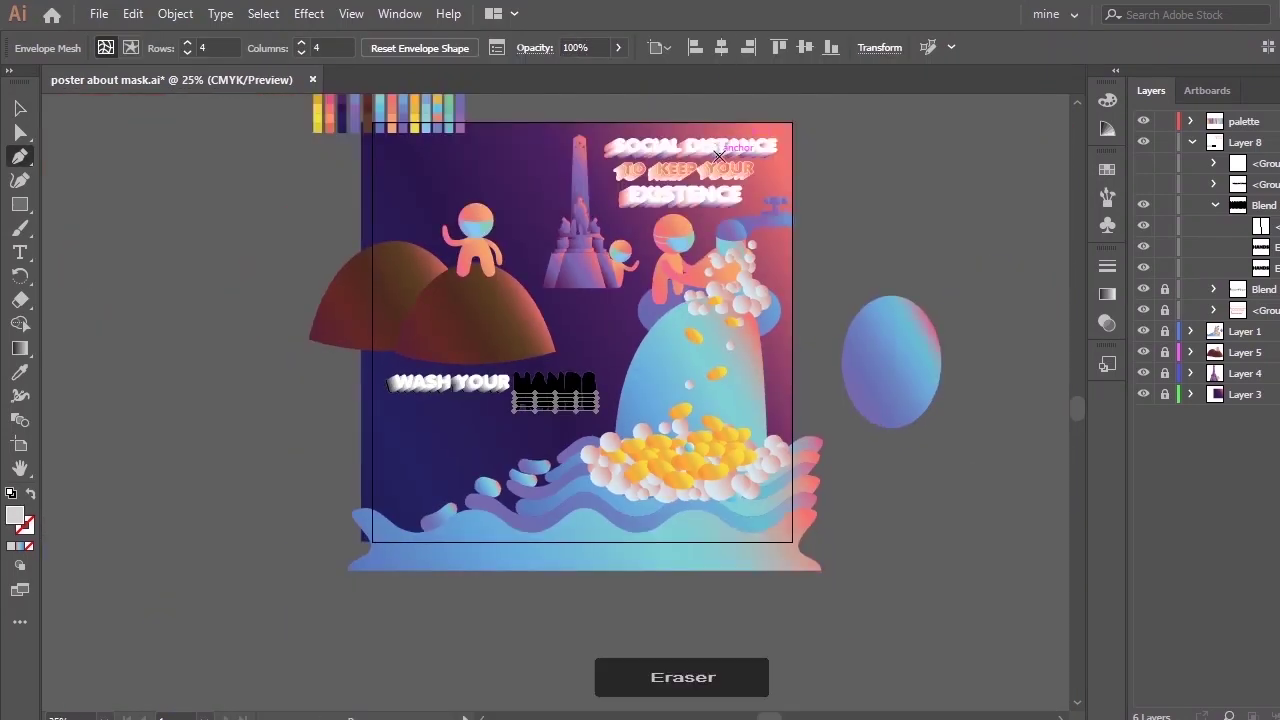
{"action": "key", "text": "i"}
{"action": "left_click", "coordinate": [725, 193]}
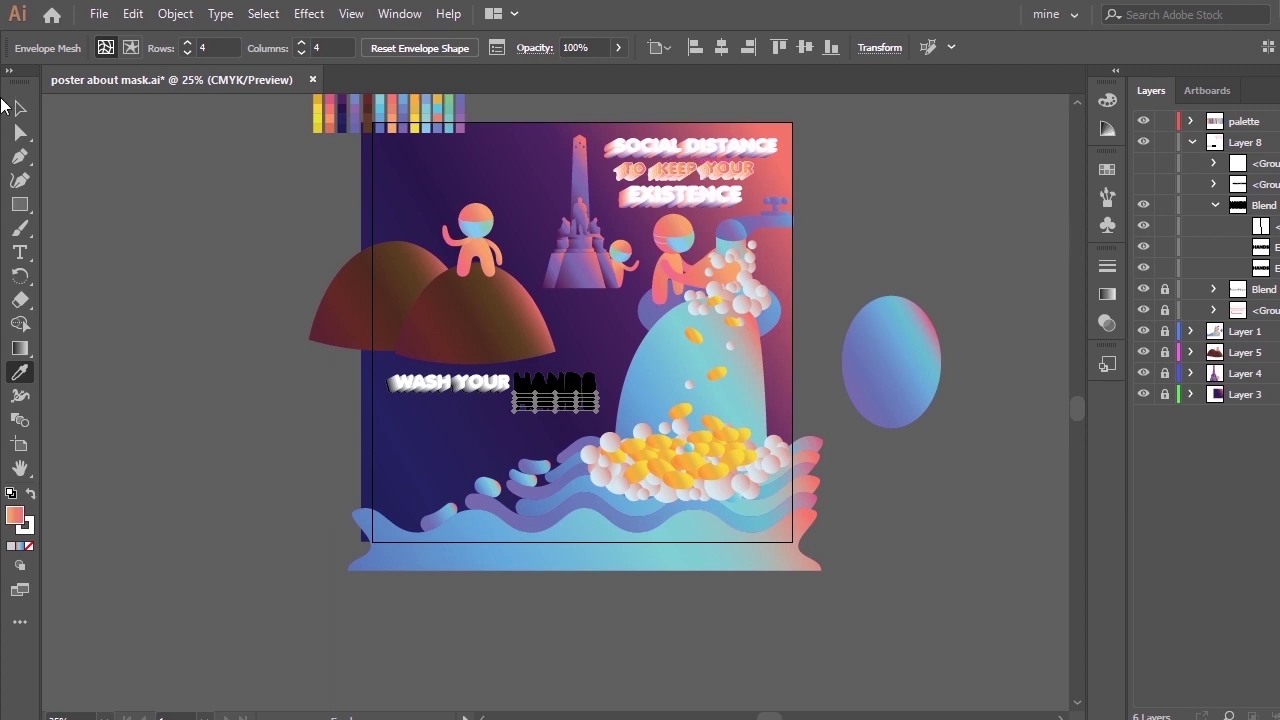
Expand the envelope distortion of both HANDS objects in the blend so they become editable groups.
{"action": "left_click", "coordinate": [18, 107]}
{"action": "left_click", "coordinate": [555, 390]}
{"action": "left_click", "coordinate": [175, 13]}
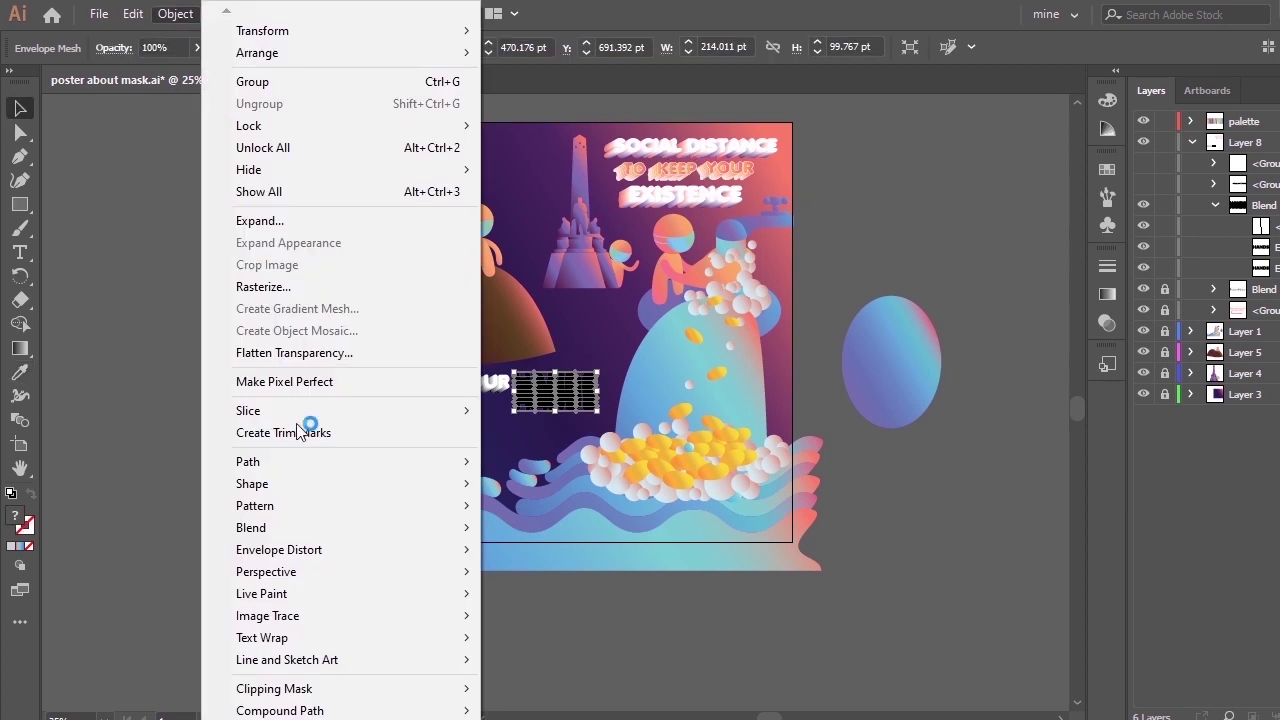
{"action": "mouse_move", "coordinate": [457, 550]}
{"action": "left_click", "coordinate": [723, 674]}
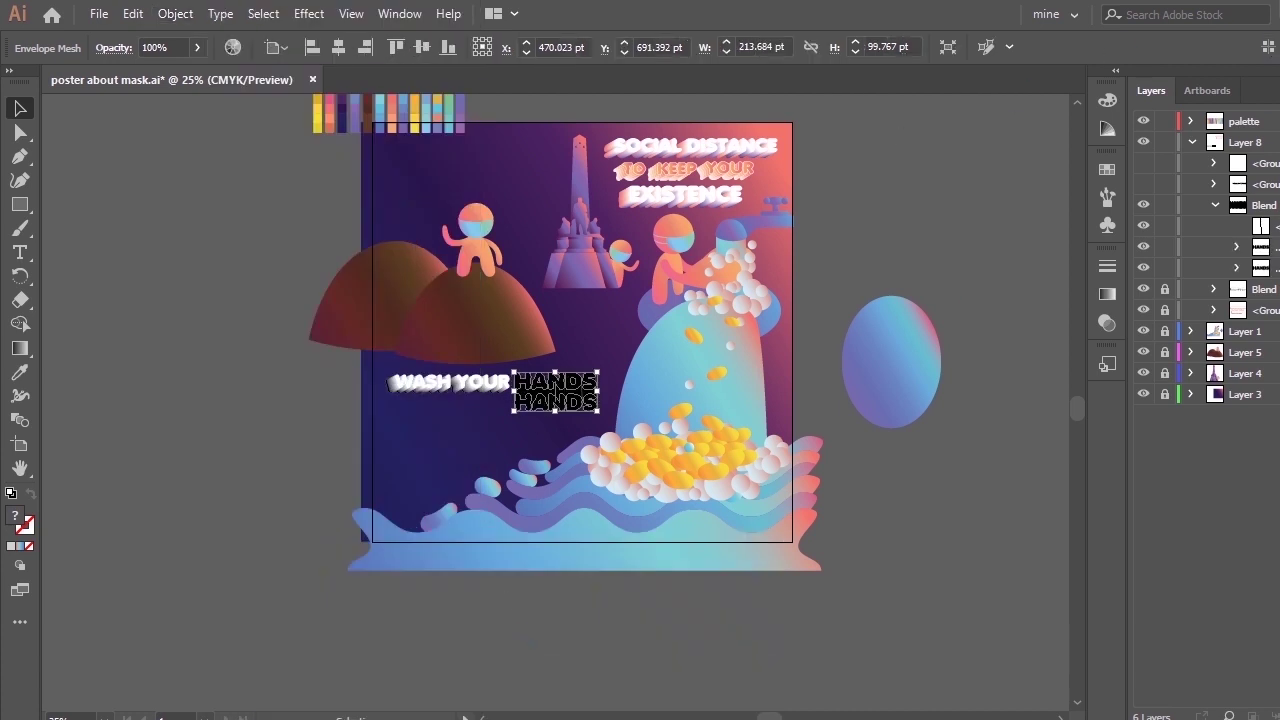
Give the lower HANDS group the pale-pink fill and white stroke sampled from TO KEEP YOUR, and the upper group WASH YOUR's white fill.
{"action": "key", "text": "i"}
{"action": "left_click", "coordinate": [709, 246]}
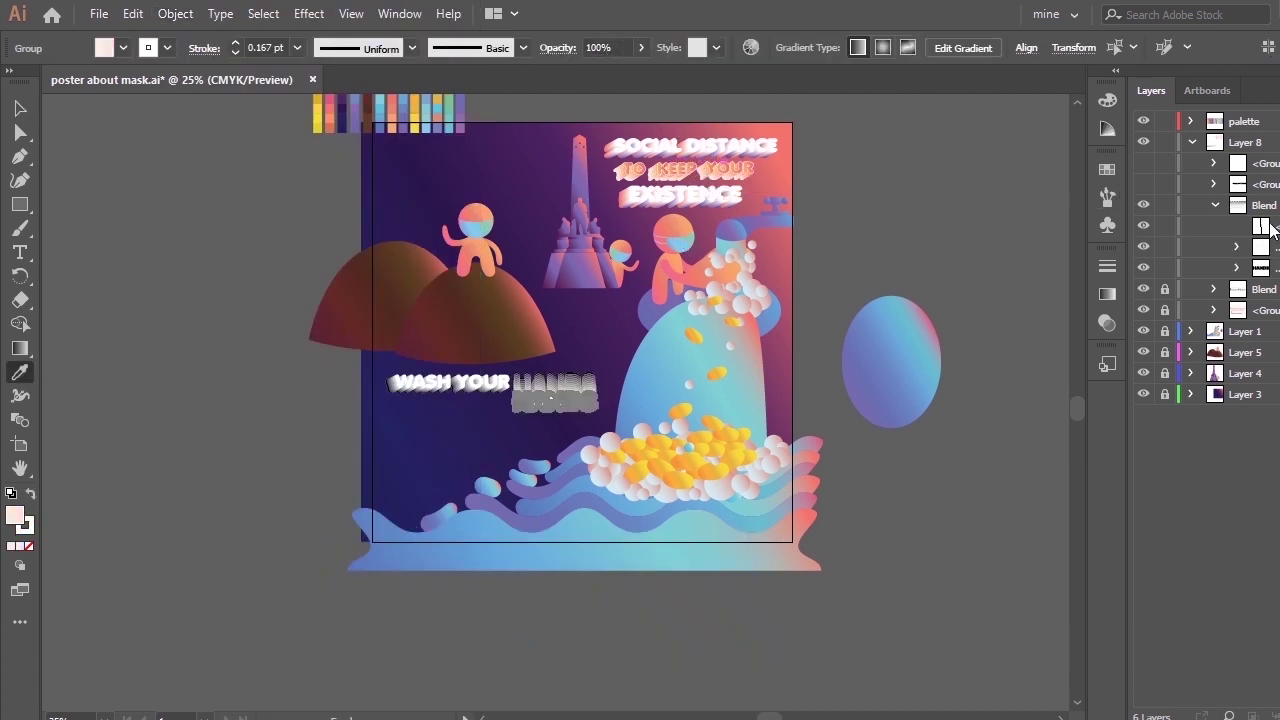
{"action": "key", "text": "ctrl+="}
{"action": "left_click_drag", "start_coordinate": [747, 111], "coordinate": [743, 207]}
{"action": "key", "text": "i"}
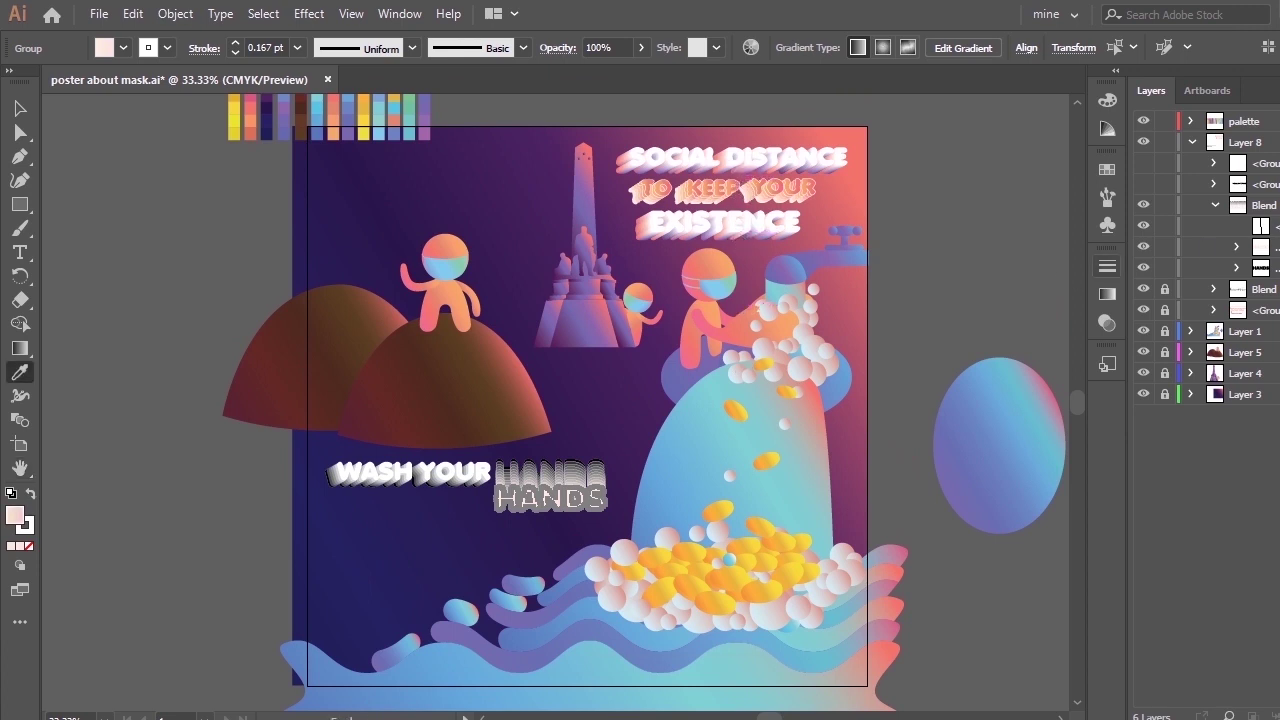
{"action": "left_click", "coordinate": [873, 260]}
{"action": "left_click", "coordinate": [427, 471]}
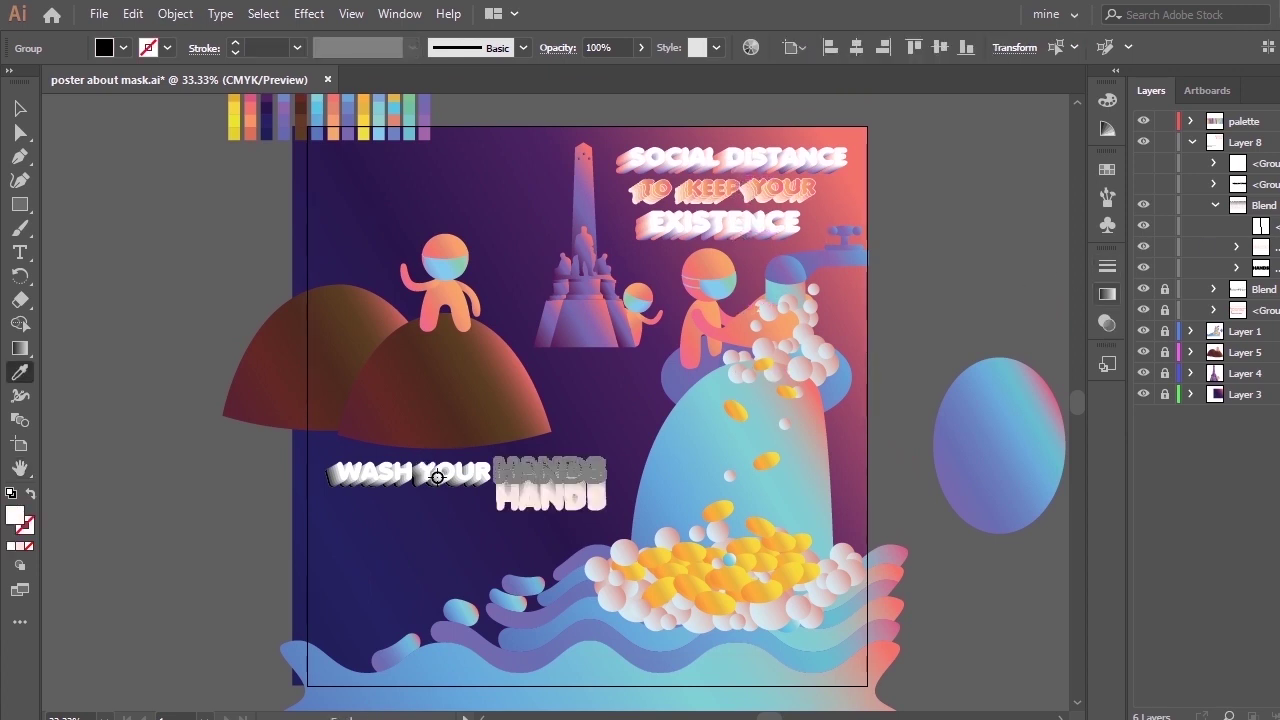
Apply the orange-pink gradient and 1 pt white stroke sampled from the front TO KEEP YOUR lettering to the lower HANDS group.
{"action": "left_click", "coordinate": [1278, 247]}
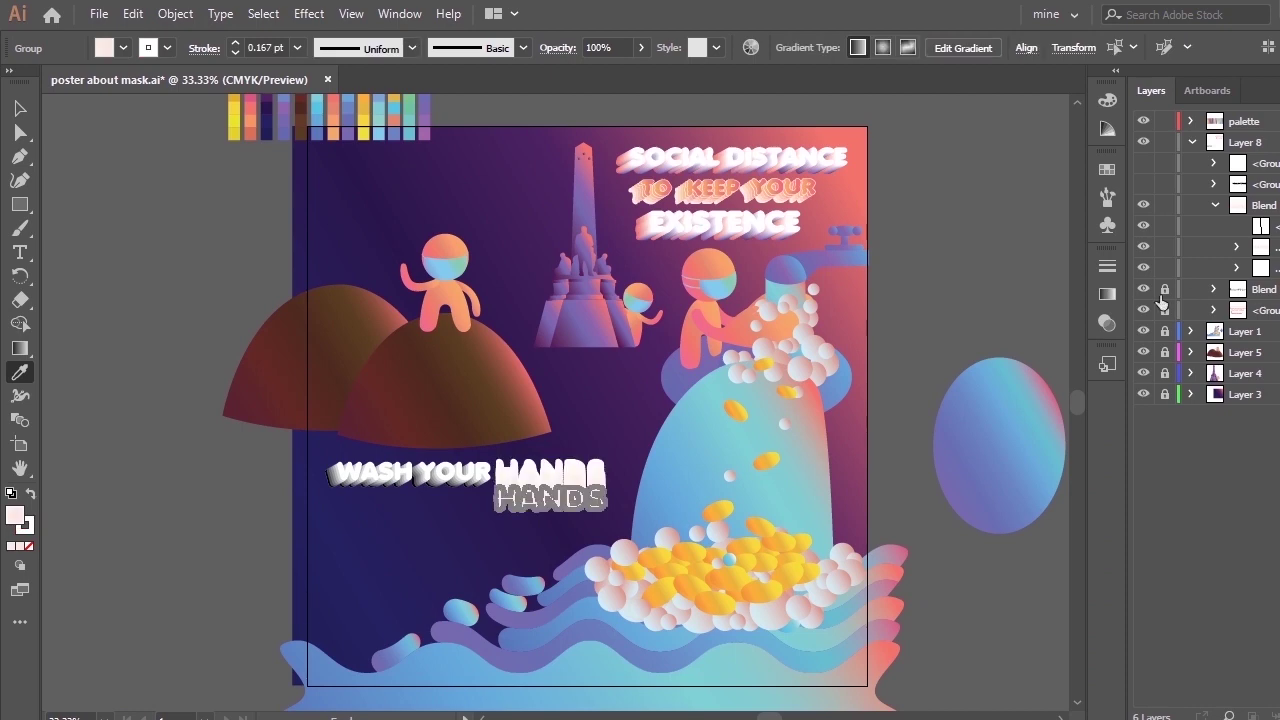
{"action": "key", "text": "z"}
{"action": "left_click_drag", "start_coordinate": [618, 158], "coordinate": [873, 304]}
{"action": "left_click", "coordinate": [684, 259]}
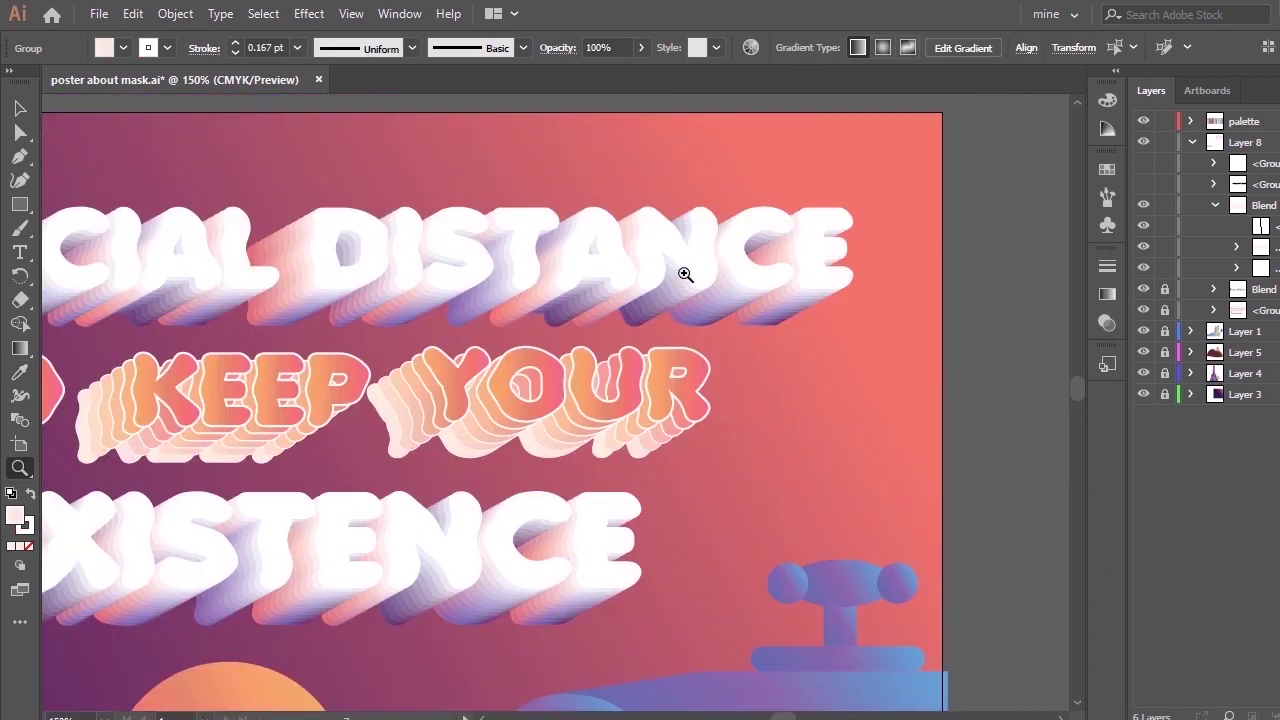
{"action": "key", "text": "i"}
{"action": "left_click", "coordinate": [559, 401]}
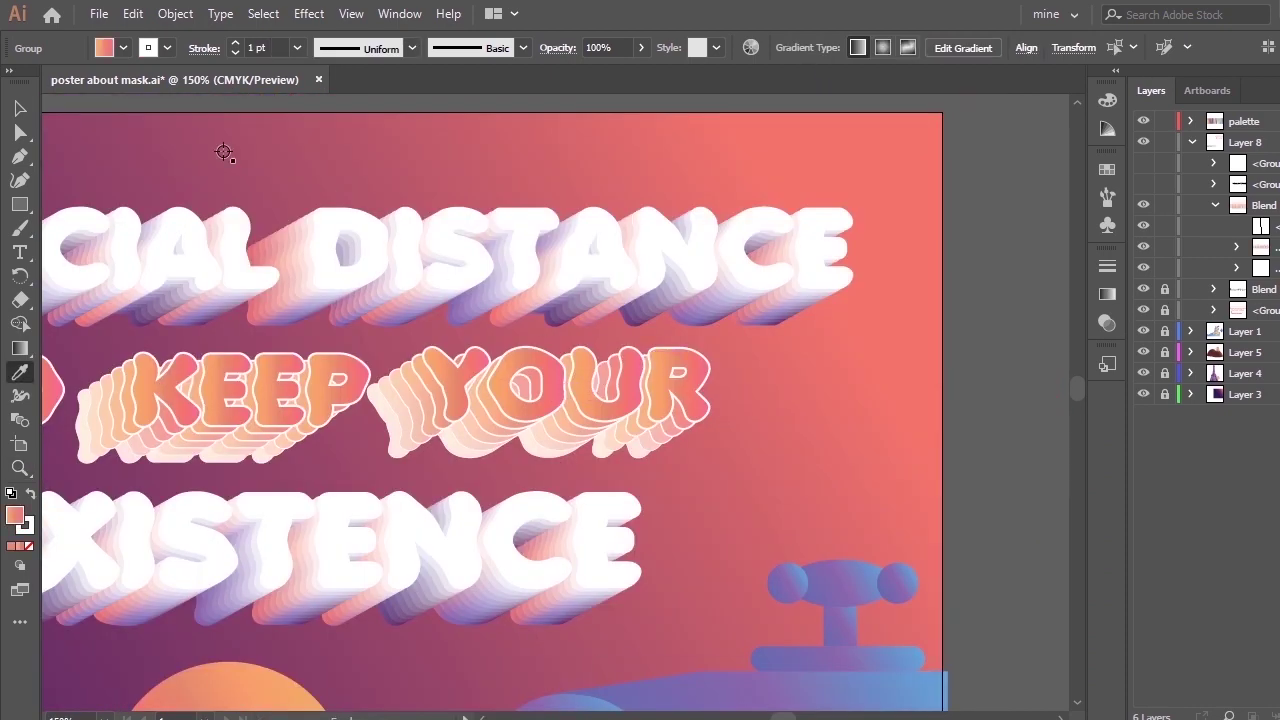
{"action": "left_click", "coordinate": [167, 48]}
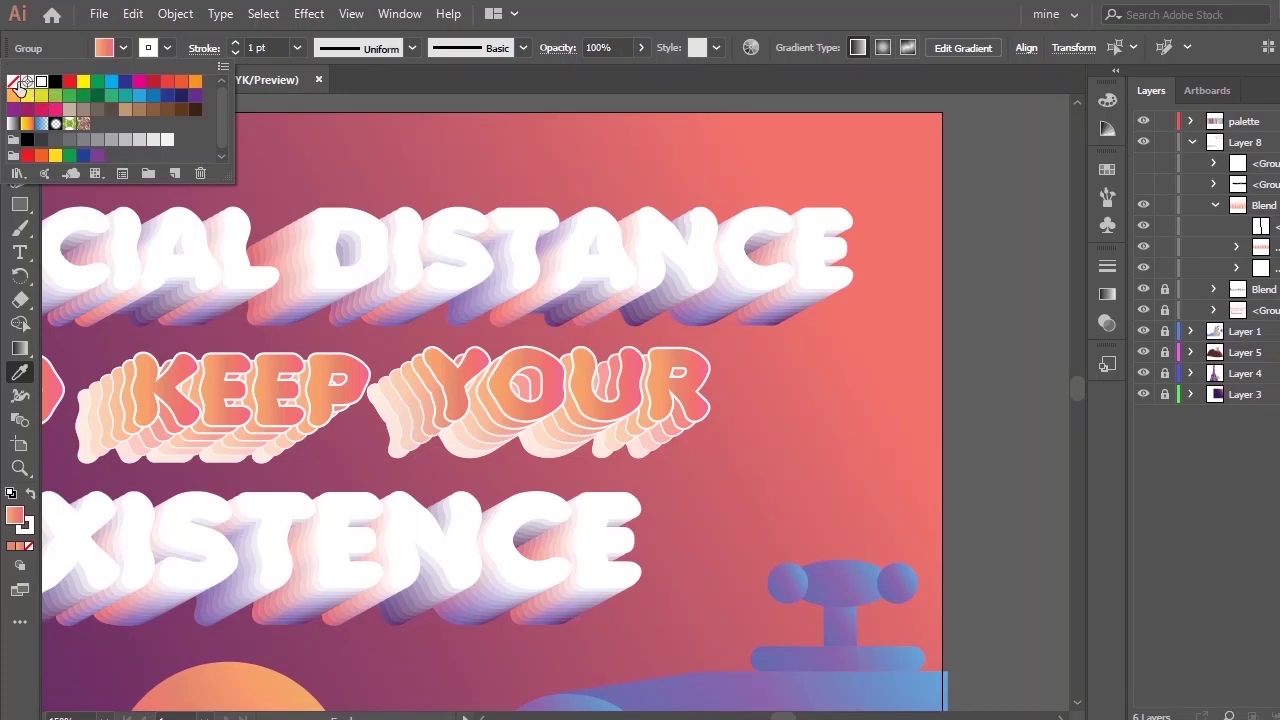
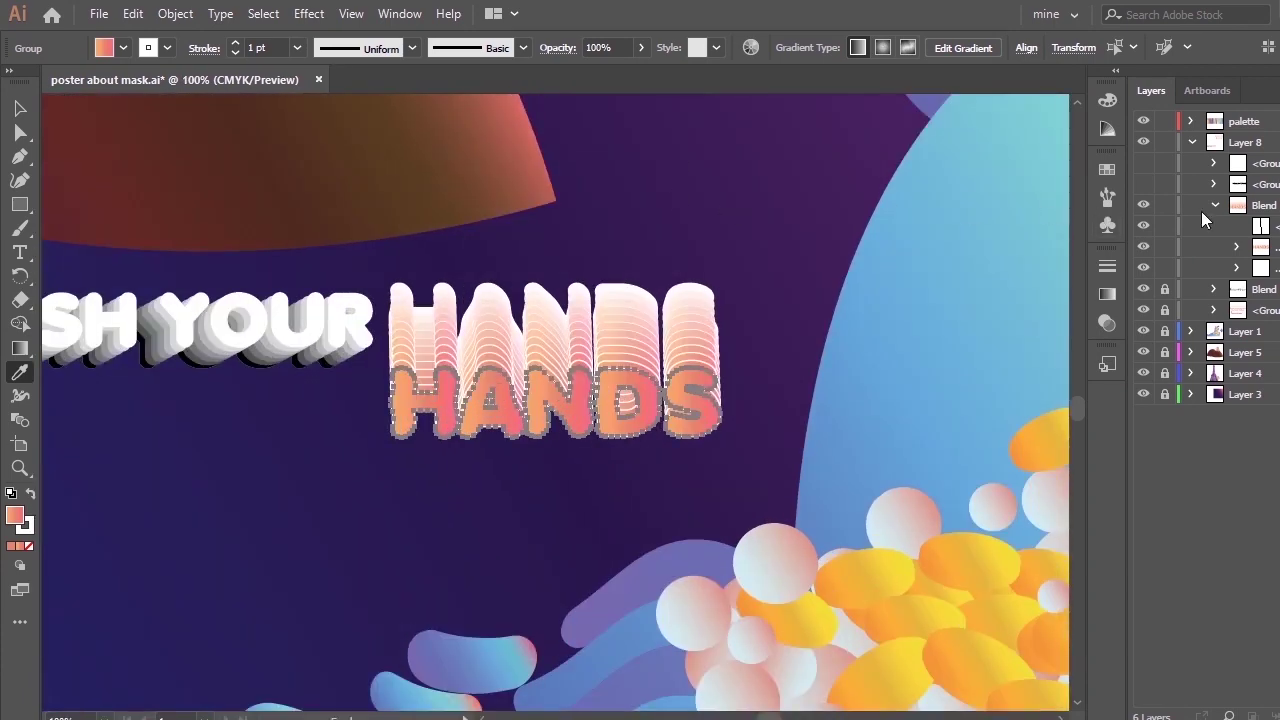
Duplicate the WASH YOUR blend's diagonal spine path and move the copy into the HANDS blend.
{"action": "left_click", "coordinate": [1274, 228]}
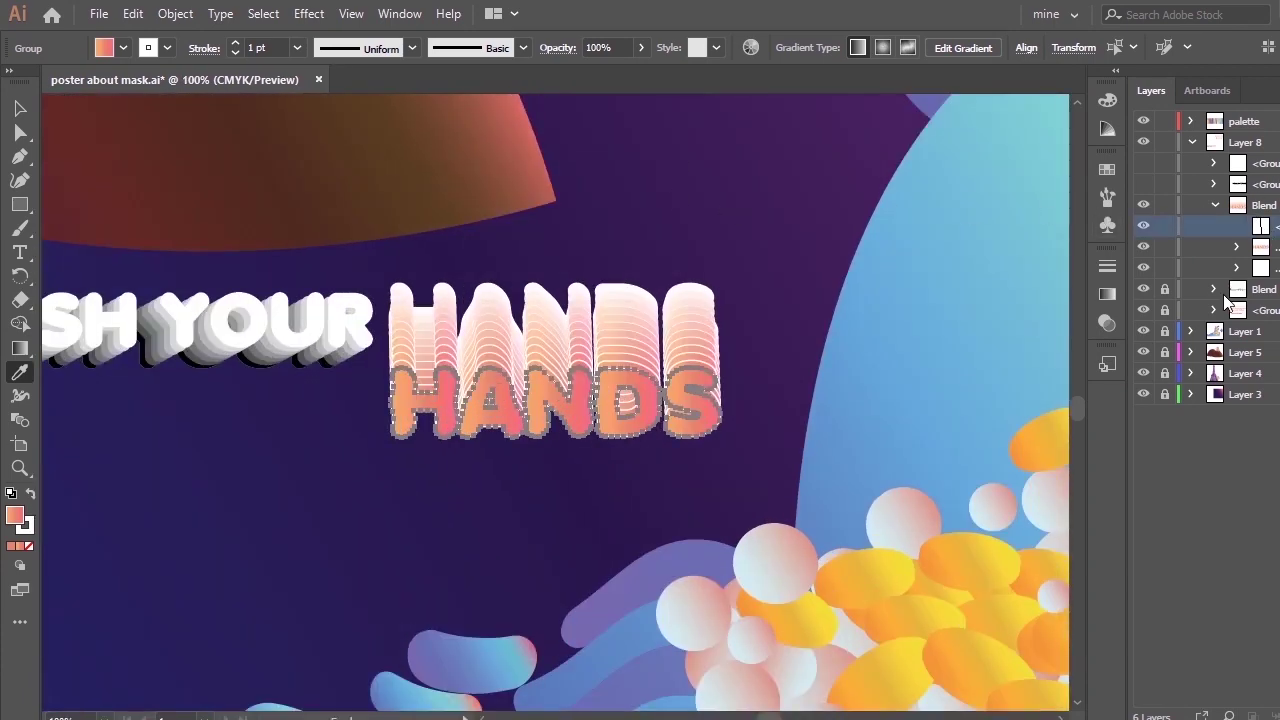
{"action": "left_click", "coordinate": [1214, 289]}
{"action": "left_click", "coordinate": [1272, 311]}
{"action": "left_click", "coordinate": [1278, 91]}
{"action": "left_click", "coordinate": [1267, 141]}
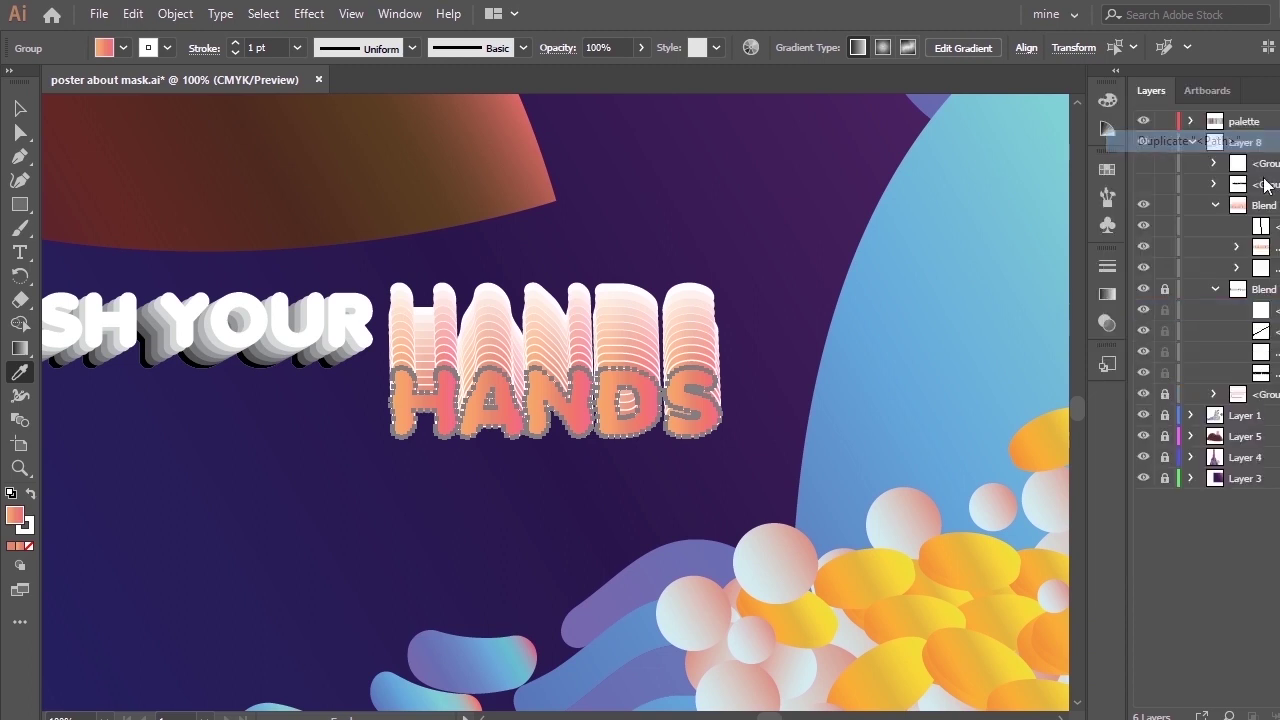
{"action": "left_click_drag", "start_coordinate": [1272, 311], "coordinate": [1271, 279]}
{"action": "left_click", "coordinate": [1215, 311]}
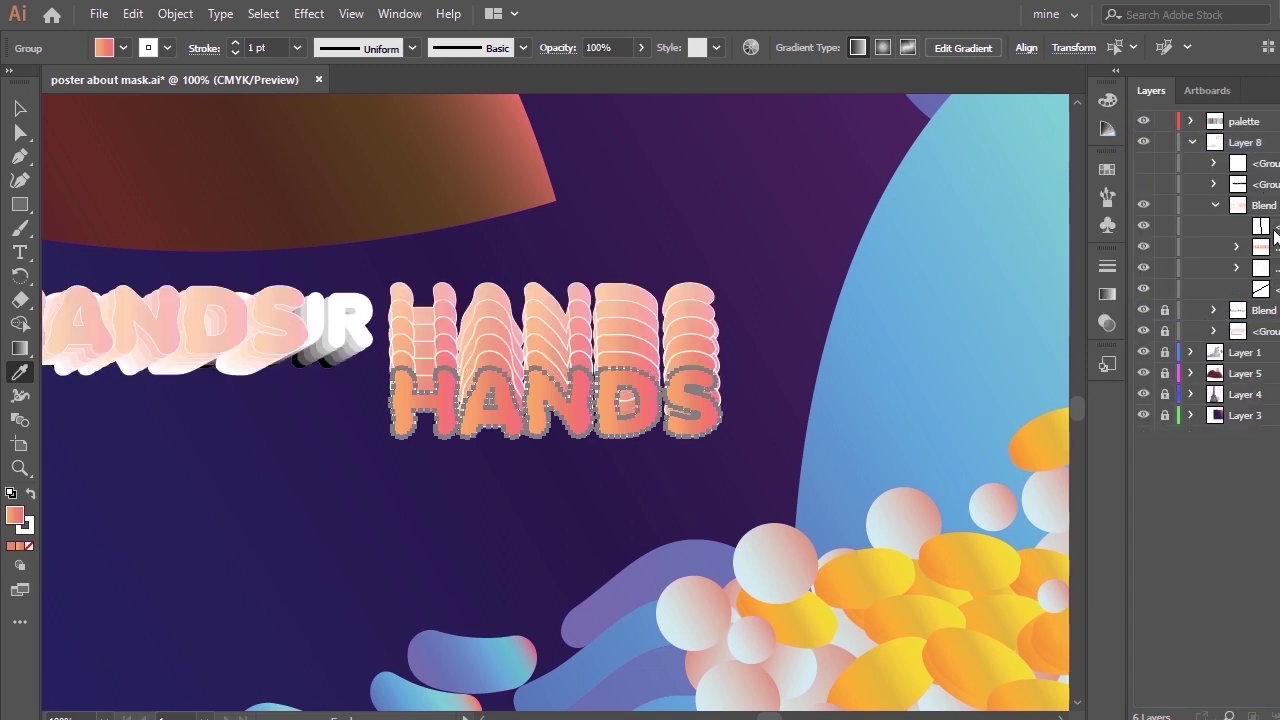
Delete the original vertical spine from the HANDS blend and place the blend just right of WASH YOUR.
{"action": "left_click", "coordinate": [1274, 230]}
{"action": "left_click", "coordinate": [1279, 226]}
{"action": "key", "text": "Delete"}
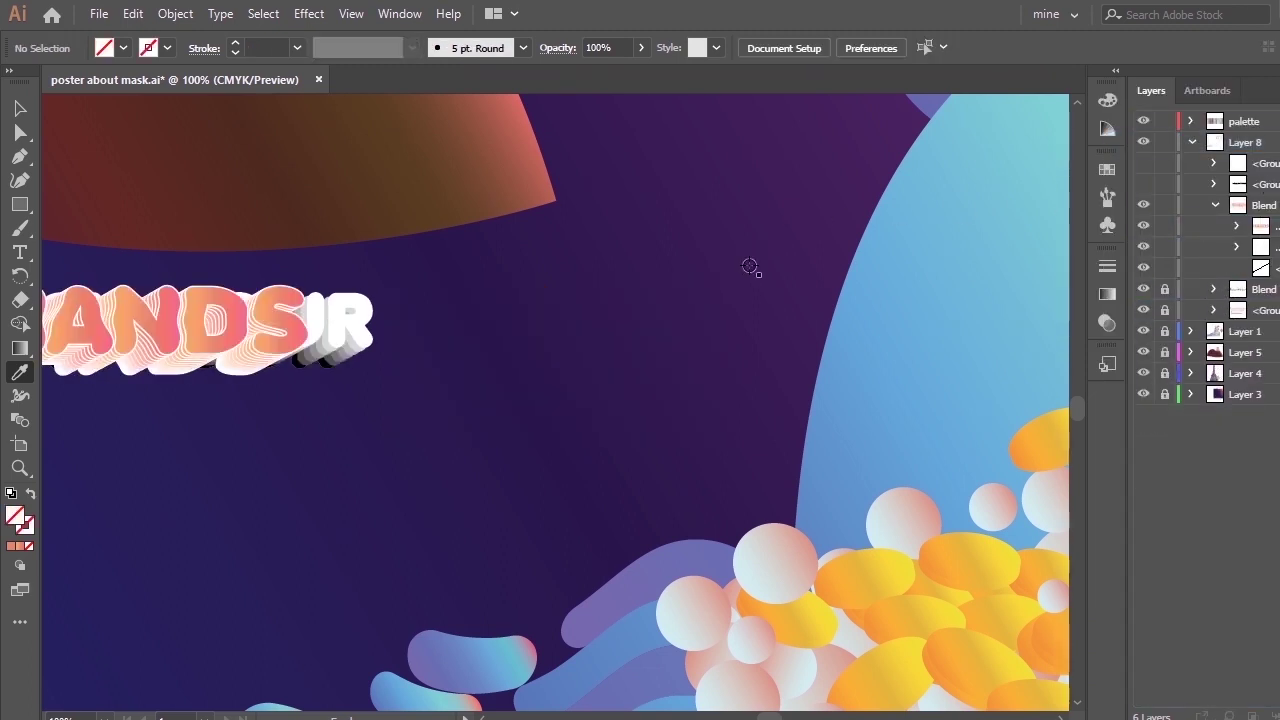
{"action": "key", "text": "v"}
{"action": "left_click_drag", "start_coordinate": [306, 349], "coordinate": [737, 336]}
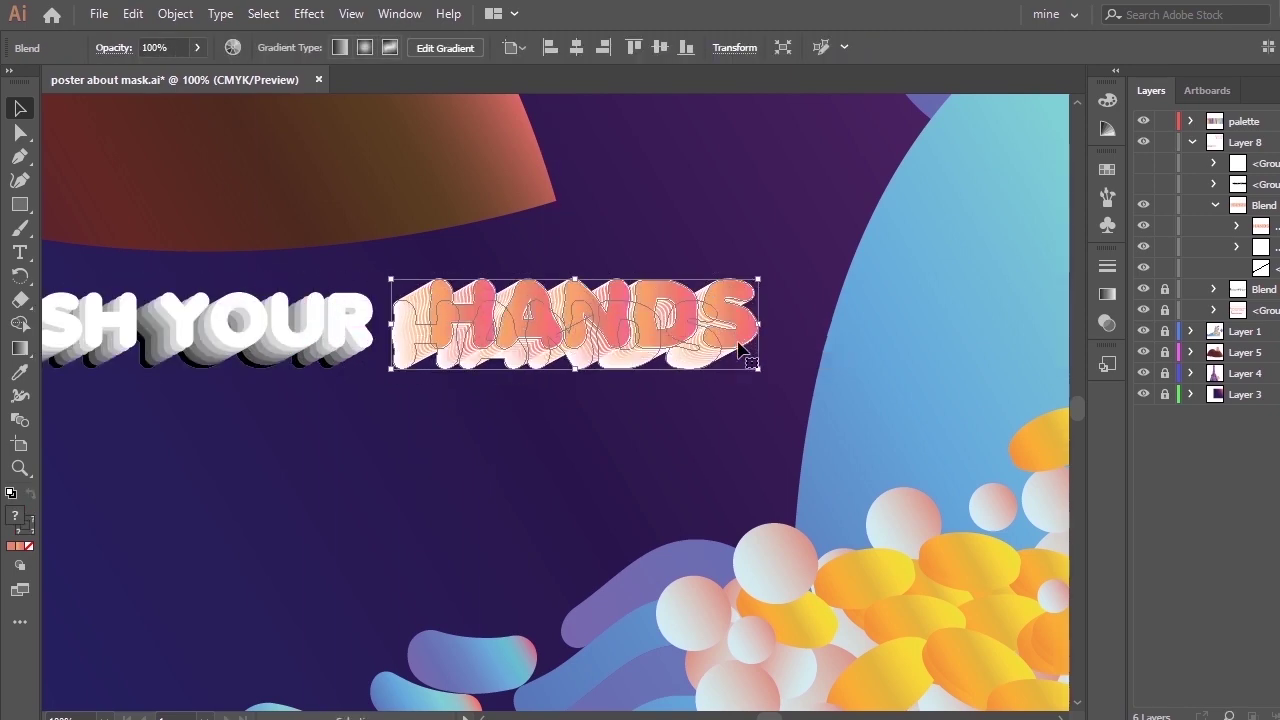
{"action": "left_click", "coordinate": [706, 431]}
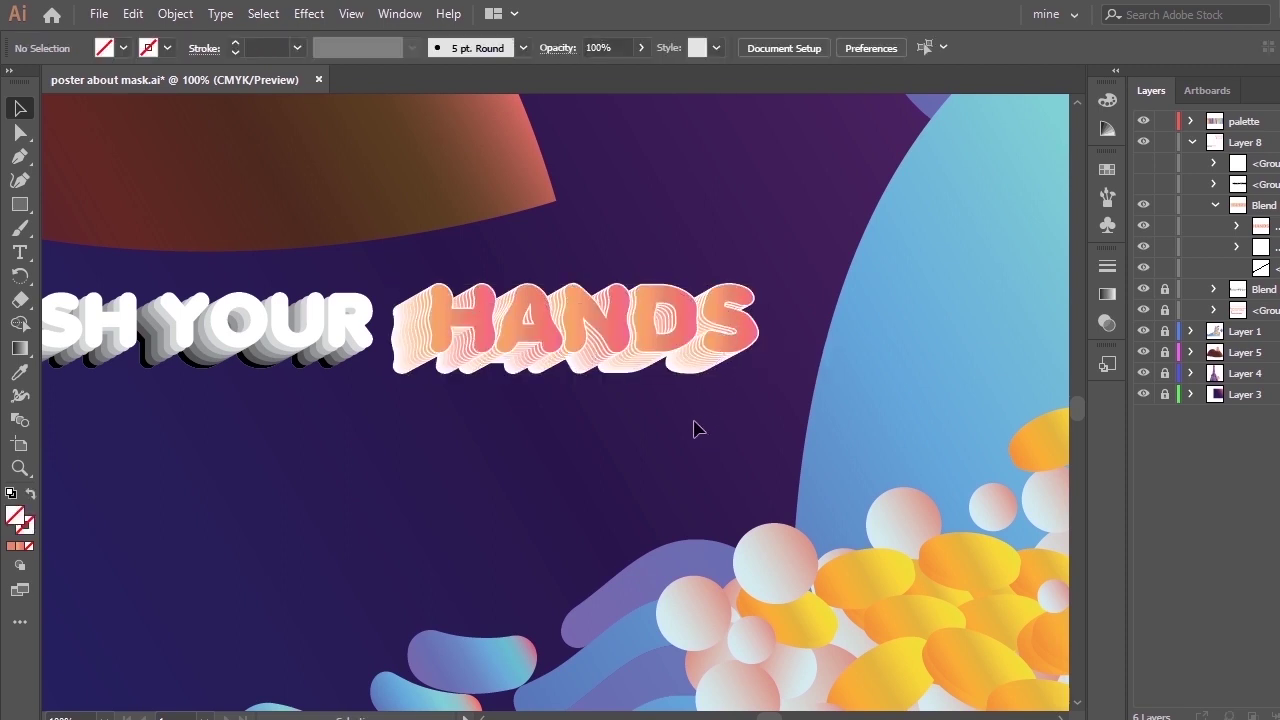
Apply the large light-blue shape's gradient to the back WASH YOUR text inside its blend and open the gradient settings.
{"action": "left_click", "coordinate": [1213, 206]}
{"action": "left_click", "coordinate": [1214, 226]}
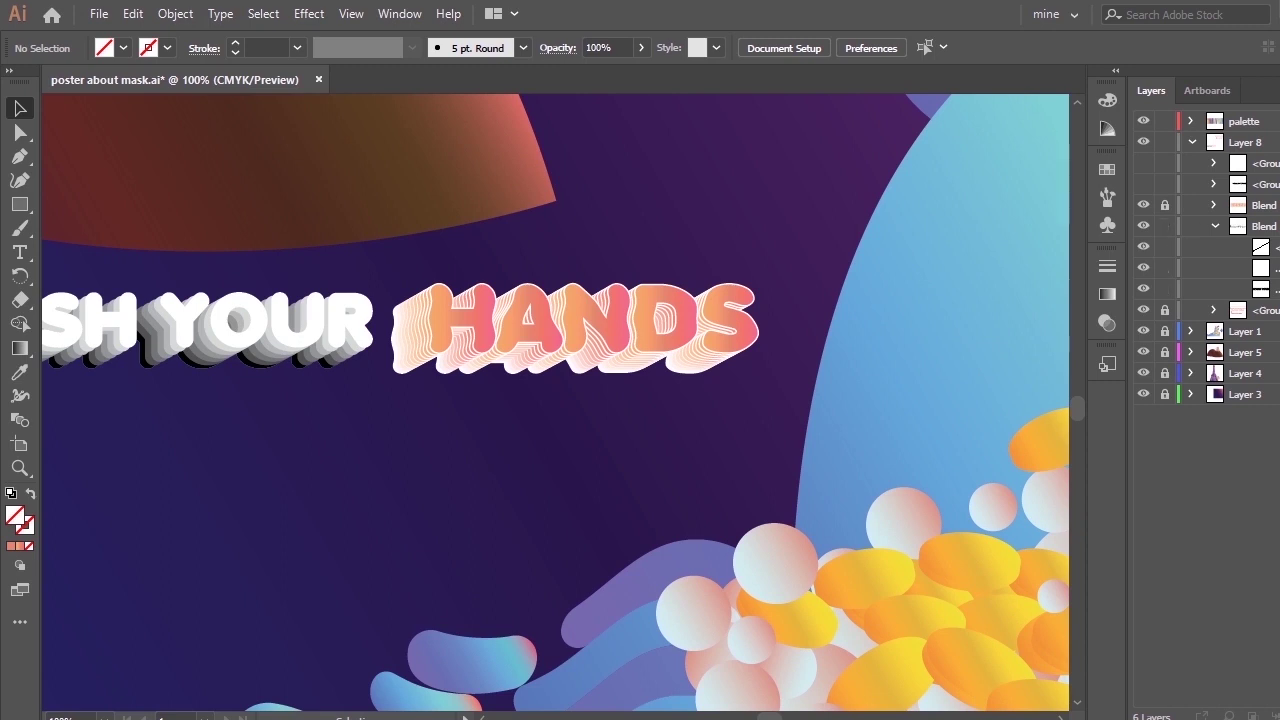
{"action": "left_click", "coordinate": [1277, 289]}
{"action": "key", "text": "i"}
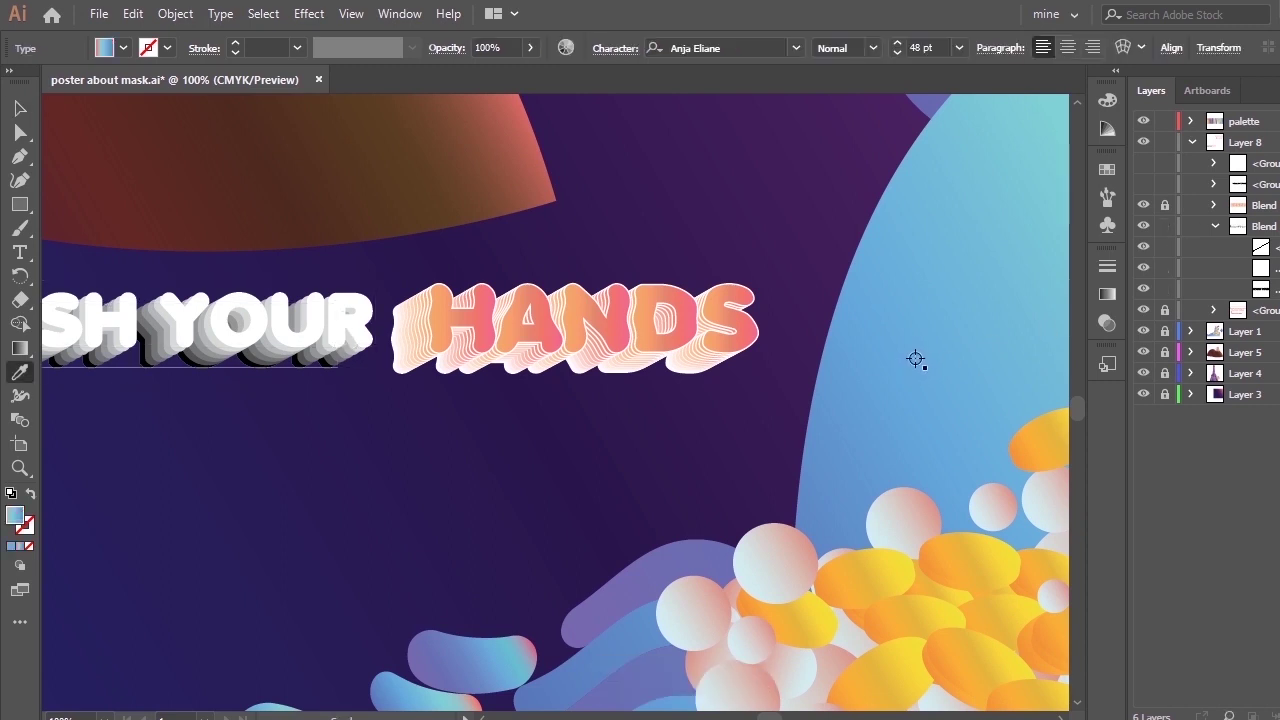
{"action": "left_click", "coordinate": [1107, 293]}
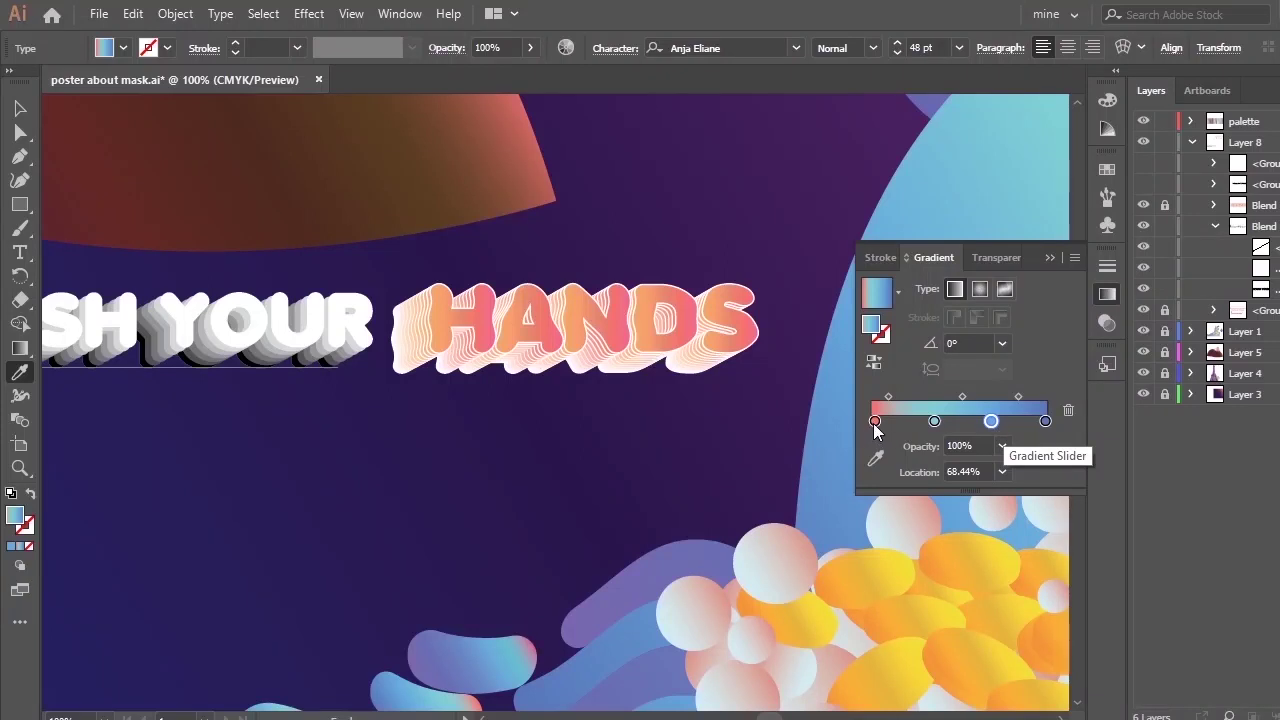
Recolor the gradient's first stop from red to the dark purple sampled from the poster background.
{"action": "left_click", "coordinate": [875, 457]}
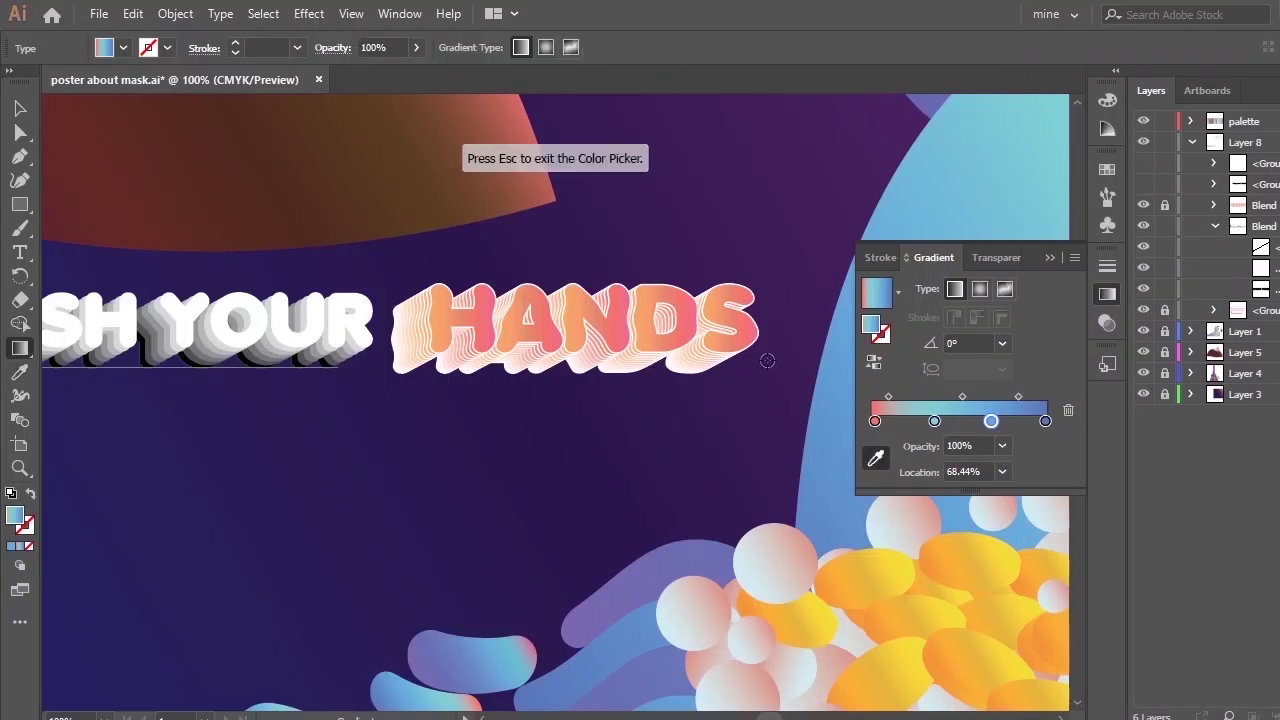
{"action": "left_click", "coordinate": [815, 407]}
{"action": "key", "text": "ctrl+z"}
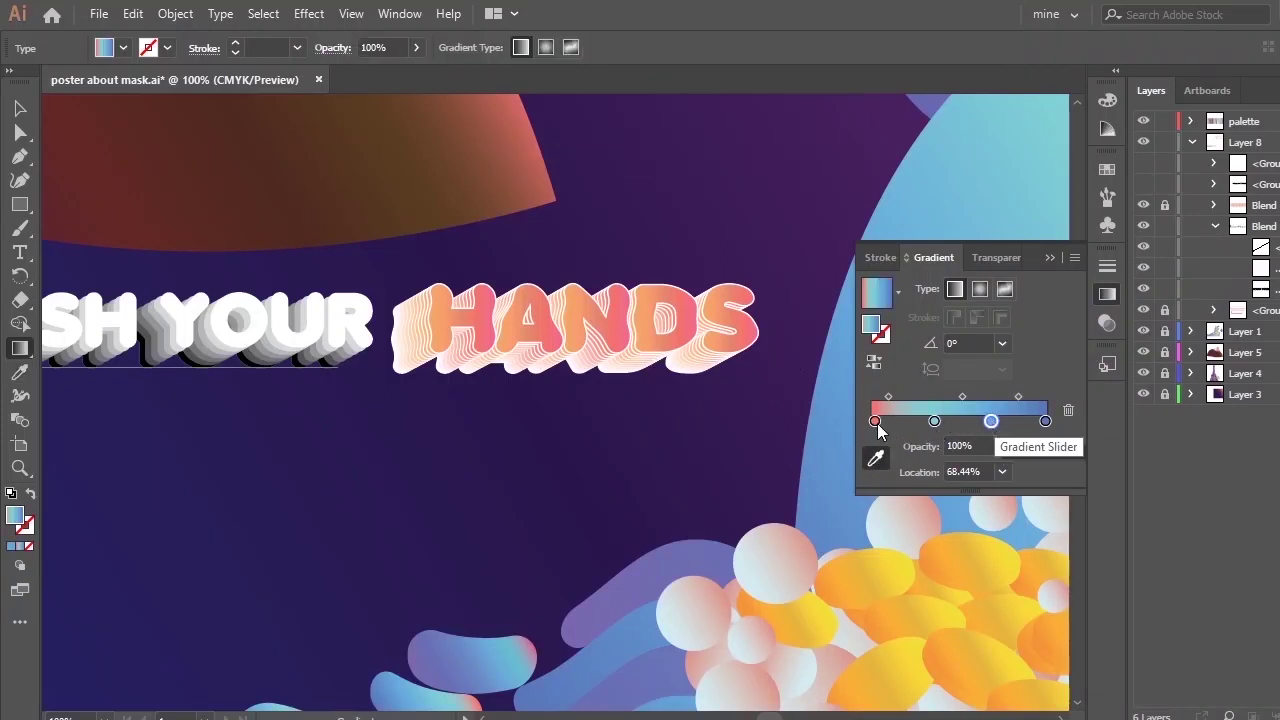
{"action": "left_click", "coordinate": [874, 420]}
{"action": "left_click", "coordinate": [875, 457]}
{"action": "left_click", "coordinate": [773, 360]}
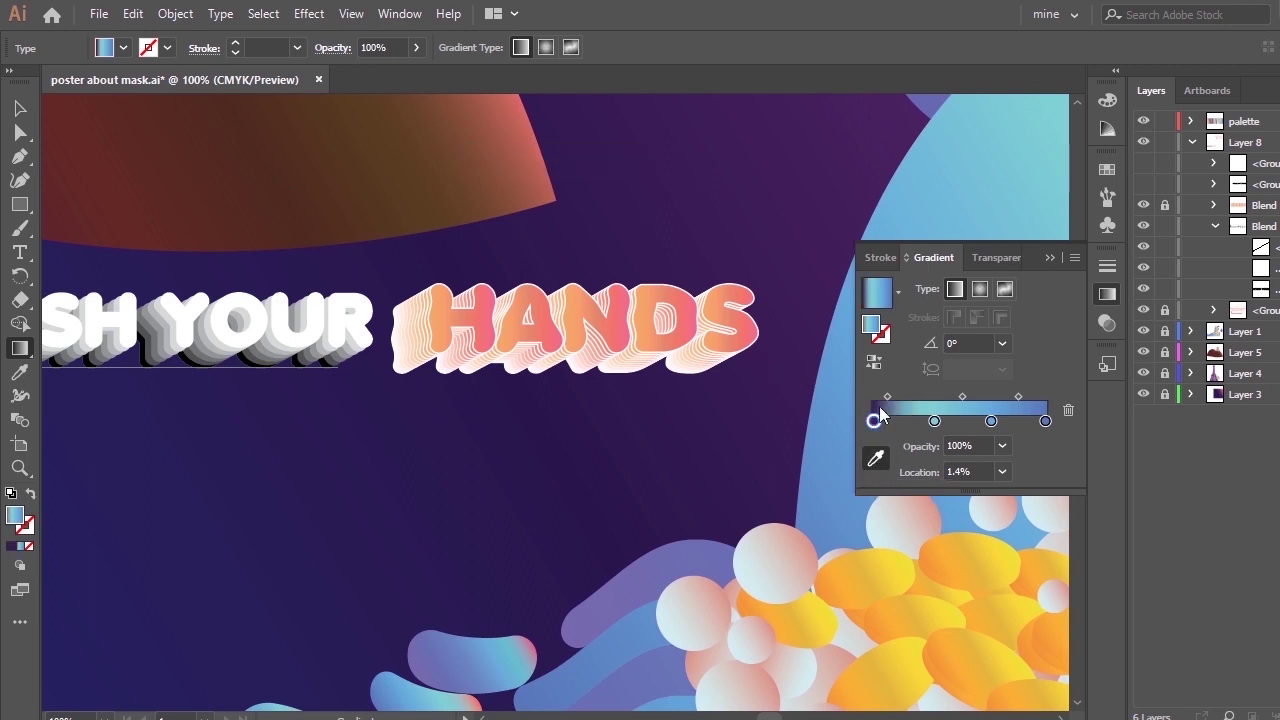
Rearrange the gradient stops so the back WASH YOUR fill runs from light teal through blue to dark purple.
{"action": "mouse_move", "coordinate": [934, 421]}
{"action": "left_mouse_down"}
{"action": "mouse_move", "coordinate": [1006, 421]}
{"action": "mouse_move", "coordinate": [914, 422]}
{"action": "mouse_move", "coordinate": [1034, 423]}
{"action": "mouse_move", "coordinate": [985, 411]}
{"action": "mouse_move", "coordinate": [886, 424]}
{"action": "mouse_move", "coordinate": [929, 423]}
{"action": "left_mouse_up"}
{"action": "left_click", "coordinate": [963, 426]}
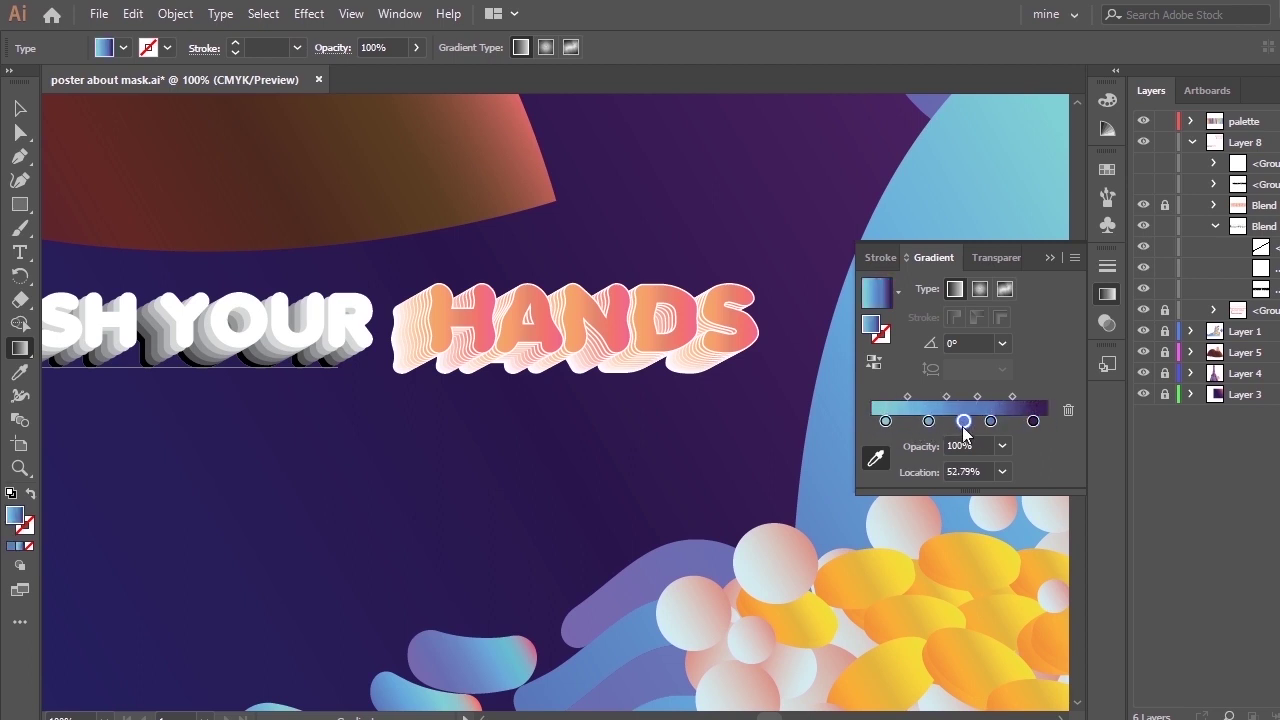
{"action": "key", "text": "ctrl+z"}
{"action": "left_click", "coordinate": [1049, 258]}
{"action": "left_click", "coordinate": [20, 108]}
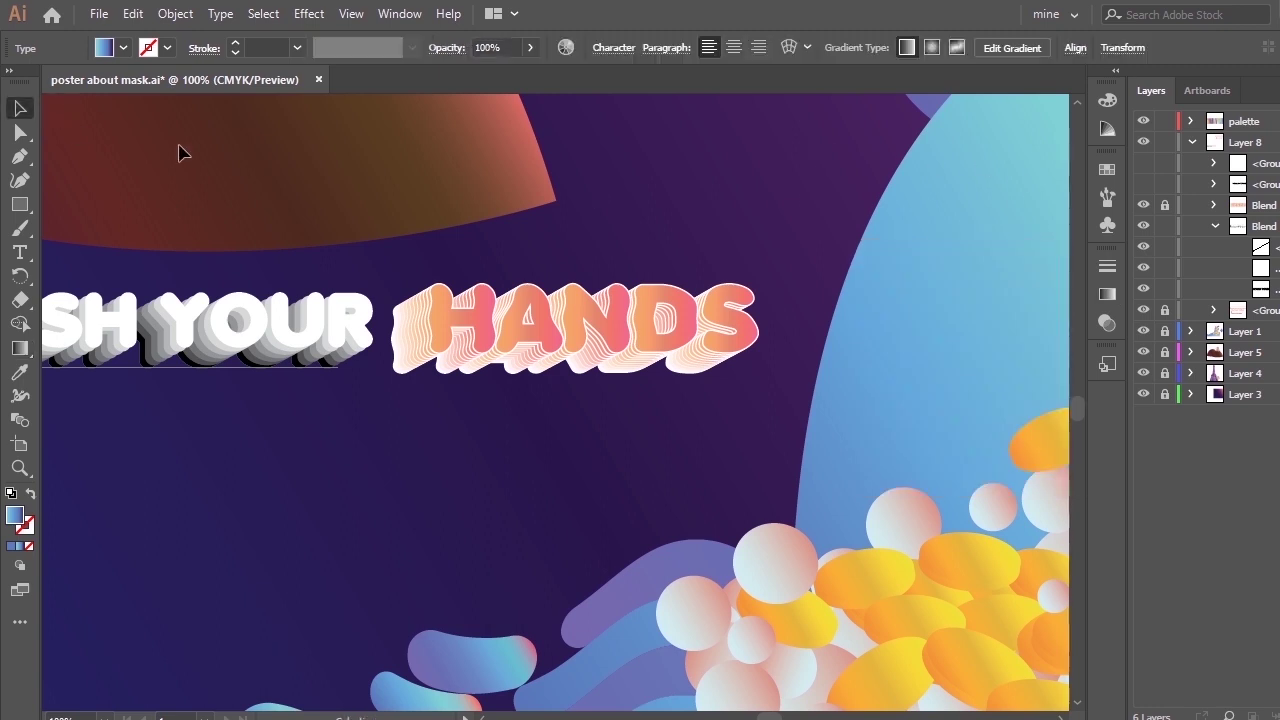
Lock the WASH YOUR blend and show the hidden AND YOU'LL WITHSTAND text group.
{"action": "left_click", "coordinate": [1215, 227]}
{"action": "left_click", "coordinate": [1167, 230]}
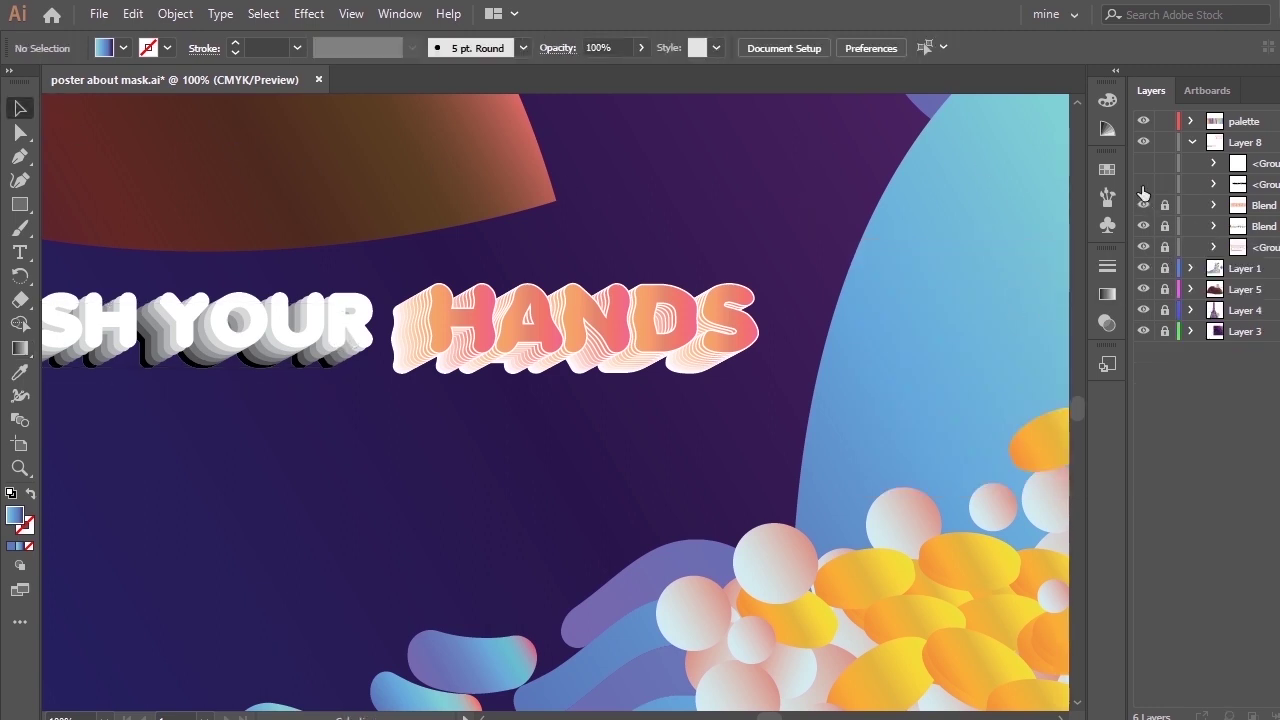
{"action": "left_click", "coordinate": [1143, 184]}
{"action": "key", "text": "ctrl+minus"}
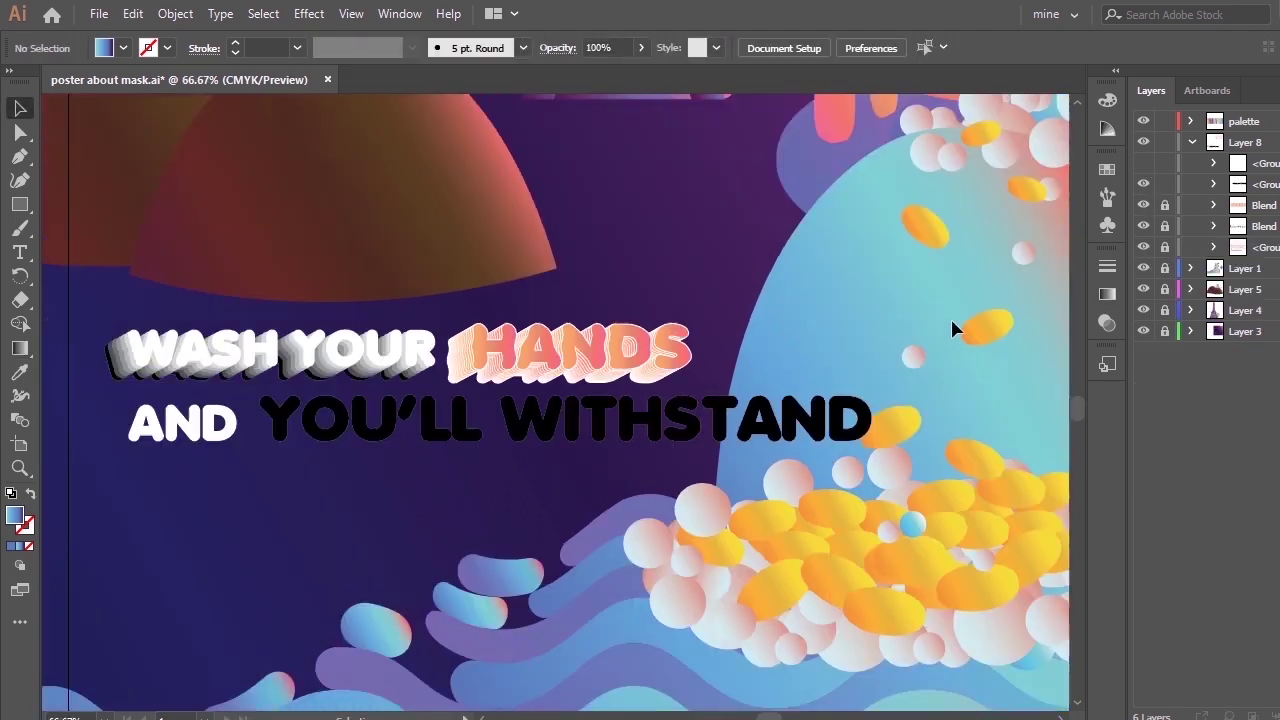
{"action": "key", "text": "space"}
{"action": "left_click_drag", "start_coordinate": [778, 398], "coordinate": [842, 321]}
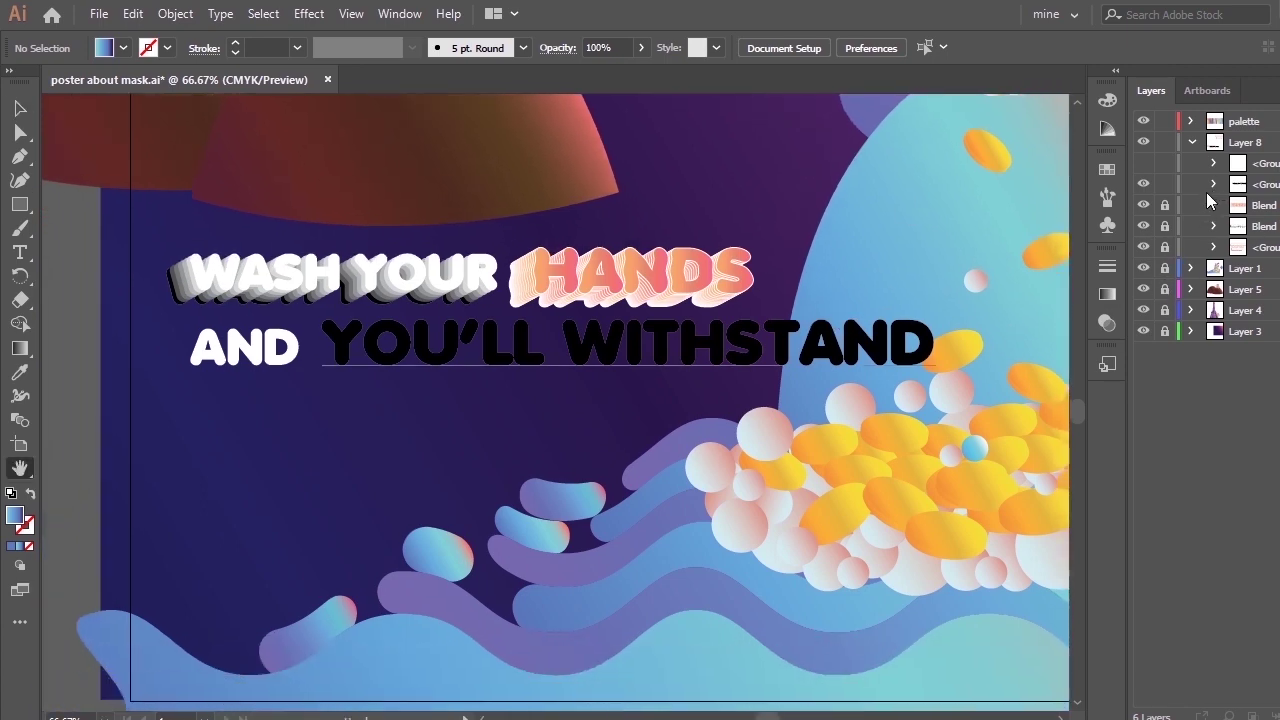
Ungroup the AND and YOU'LL WITHSTAND texts.
{"action": "left_click", "coordinate": [1213, 184]}
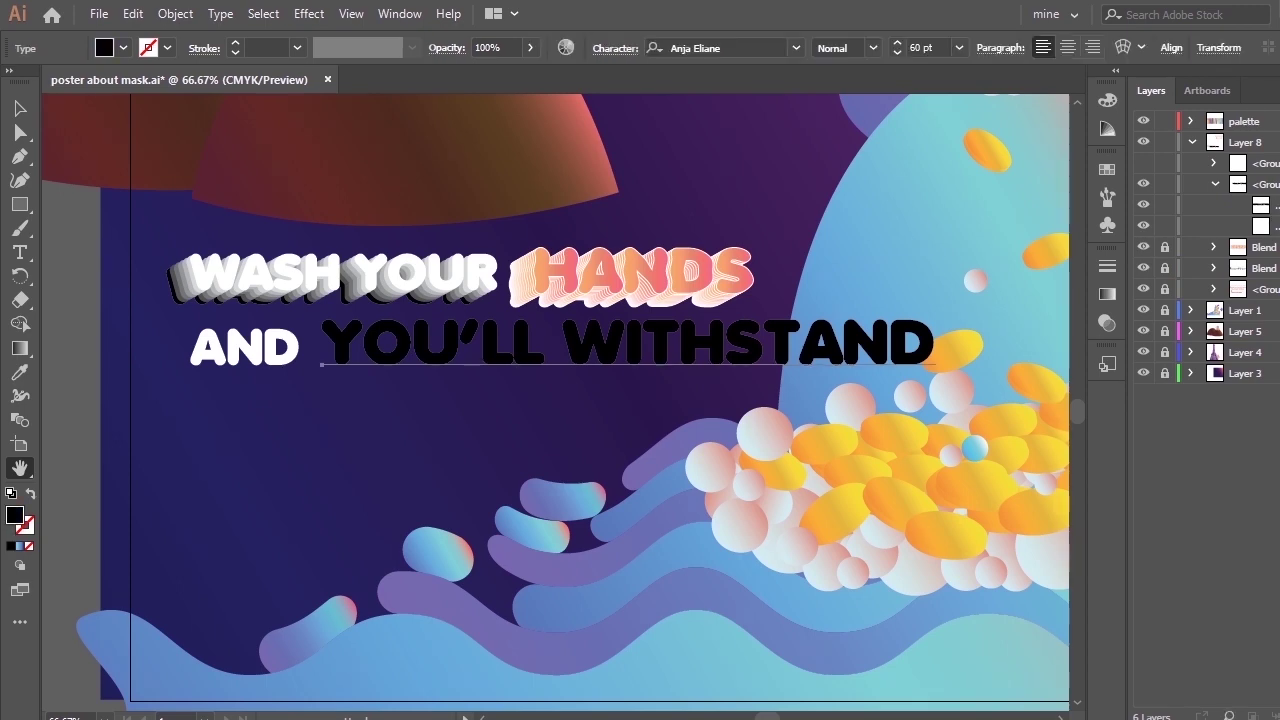
{"action": "key", "text": "ctrl+a"}
{"action": "right_click", "coordinate": [731, 351]}
{"action": "left_click", "coordinate": [770, 528]}
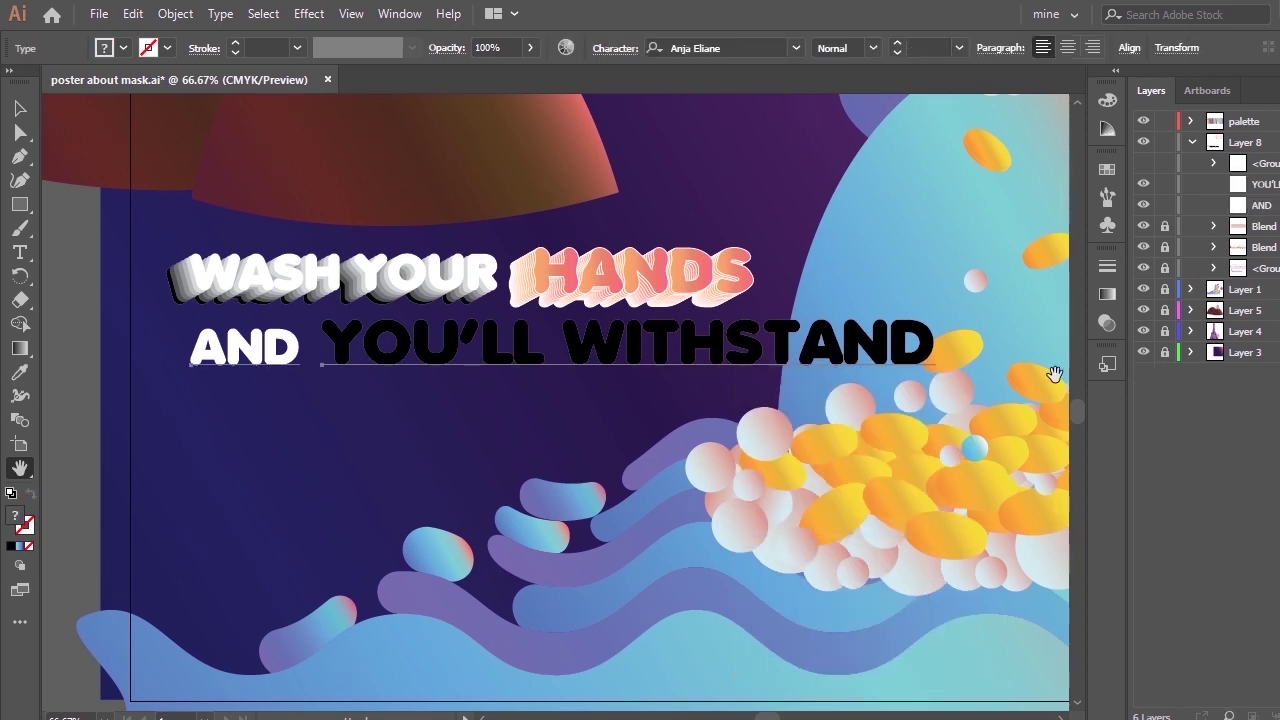
Duplicate the white AND text and place the copy directly below the original, nearly left-aligned with it.
{"action": "left_click", "coordinate": [1274, 206]}
{"action": "key", "text": "ctrl+equal"}
{"action": "key", "text": "ctrl+equal"}
{"action": "key", "text": "ctrl+equal"}
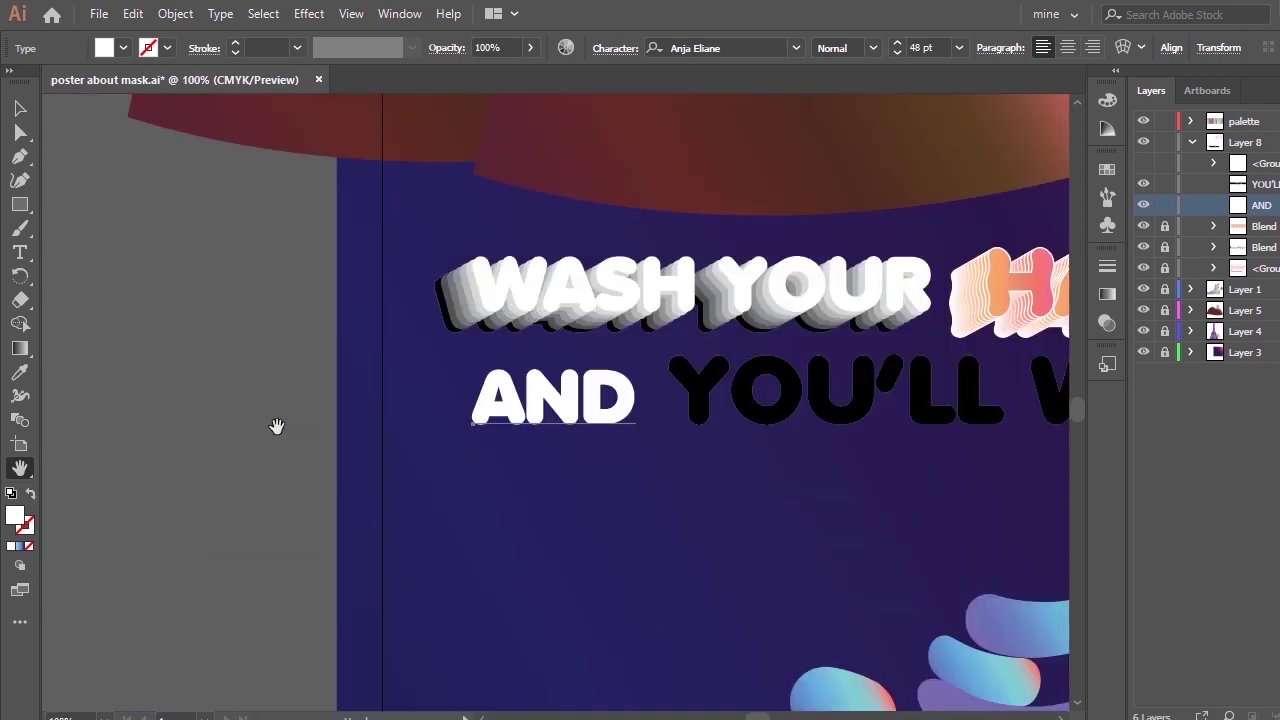
{"action": "key", "text": "v"}
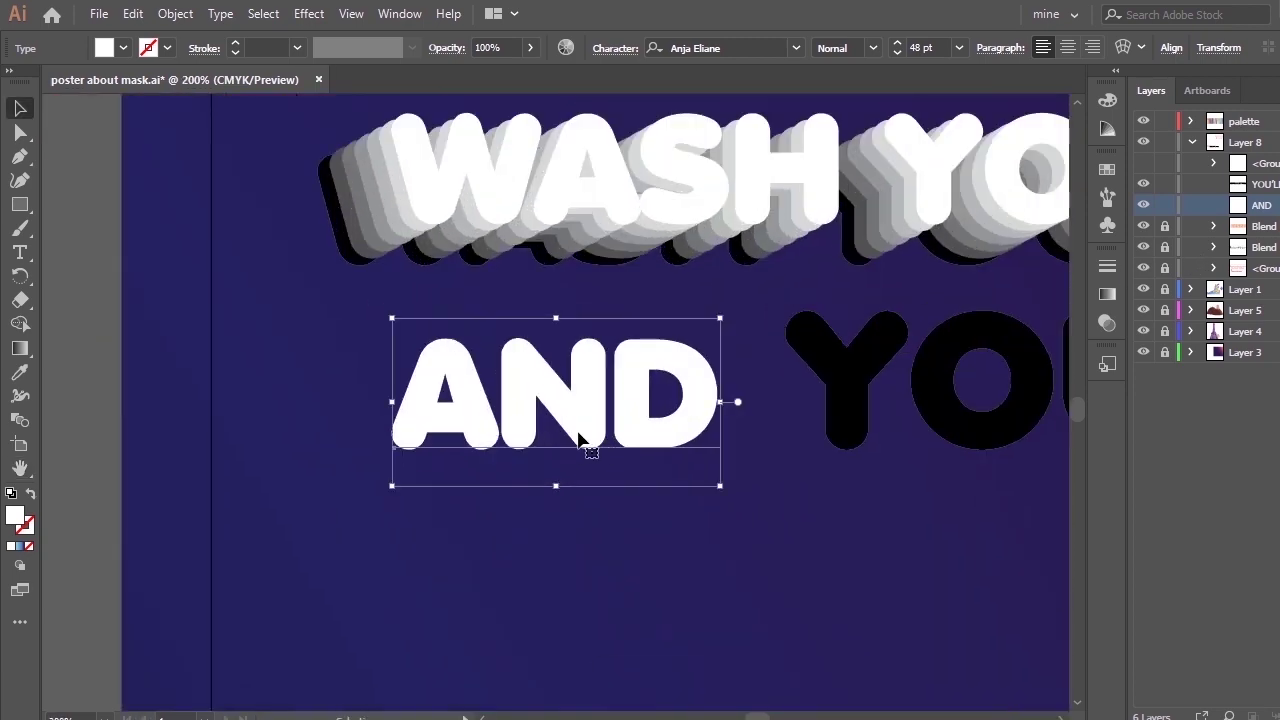
{"action": "left_click_drag", "start_coordinate": [590, 437], "coordinate": [595, 585]}
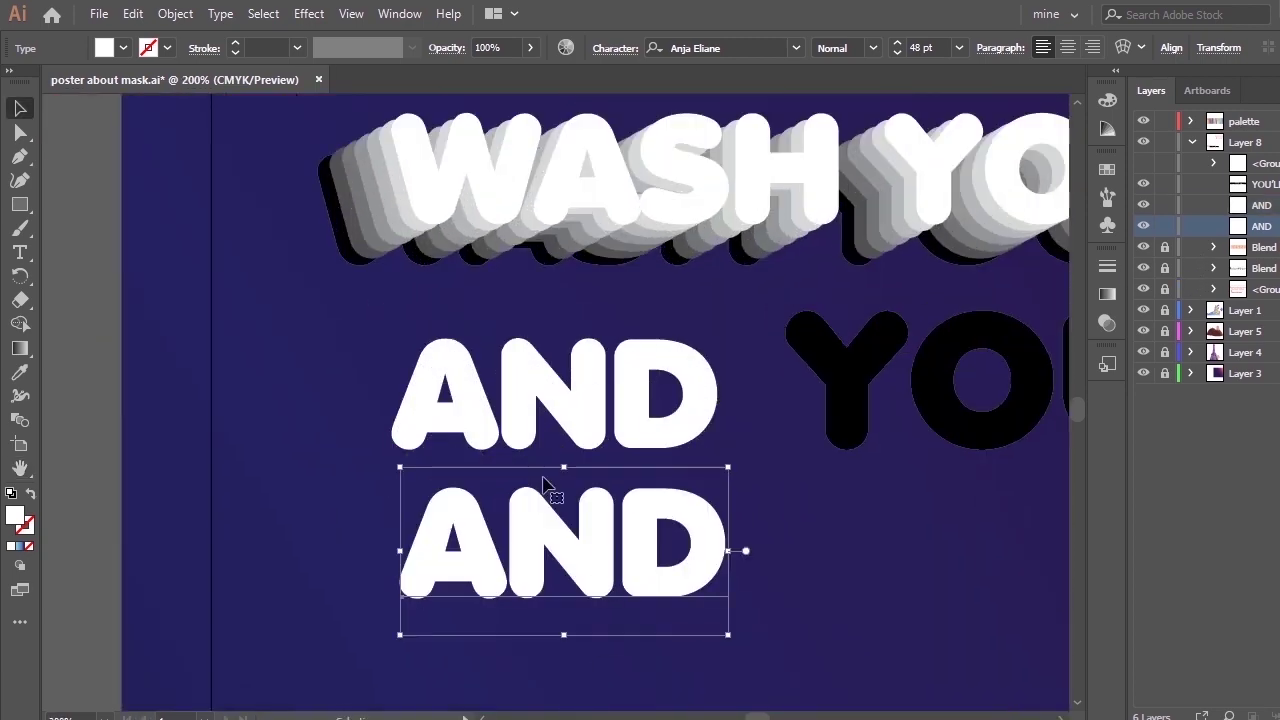
{"action": "left_click_drag", "start_coordinate": [336, 322], "coordinate": [620, 632]}
{"action": "left_click", "coordinate": [802, 455]}
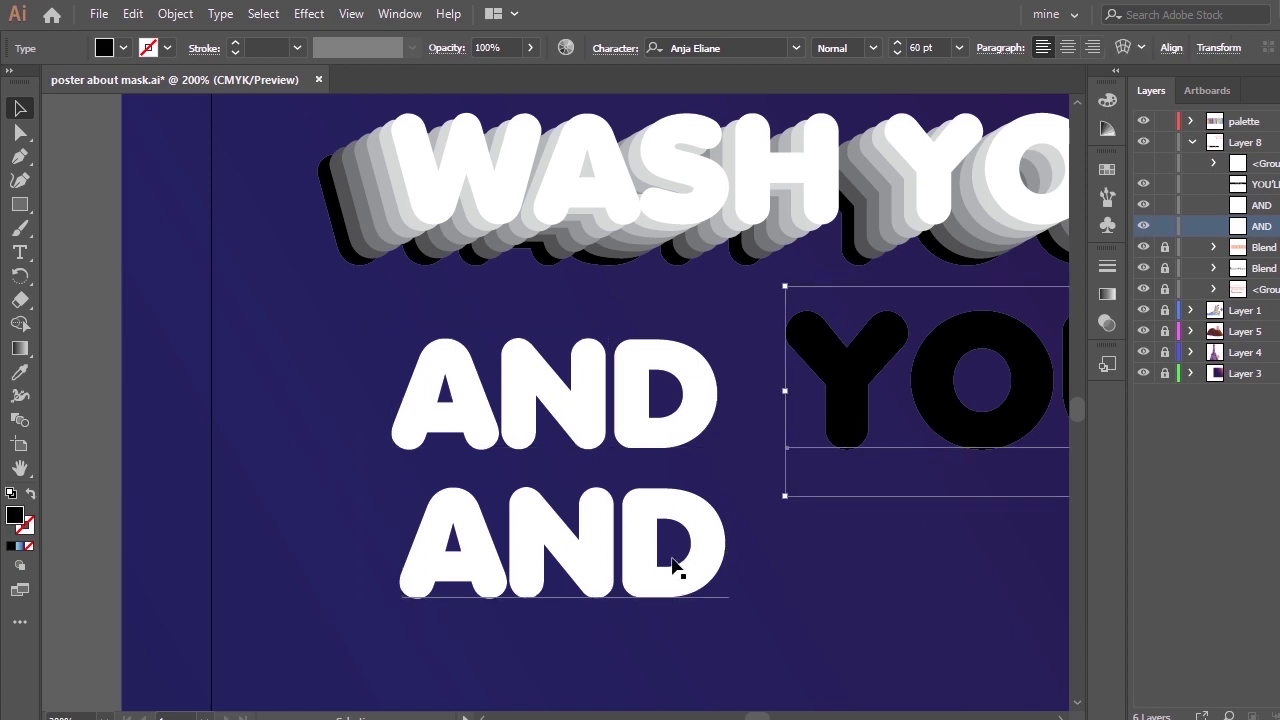
{"action": "left_click_drag", "start_coordinate": [681, 580], "coordinate": [670, 584]}
Make a blend between the two AND texts.
{"action": "left_click_drag", "start_coordinate": [371, 338], "coordinate": [604, 560]}
{"action": "left_click", "coordinate": [175, 13]}
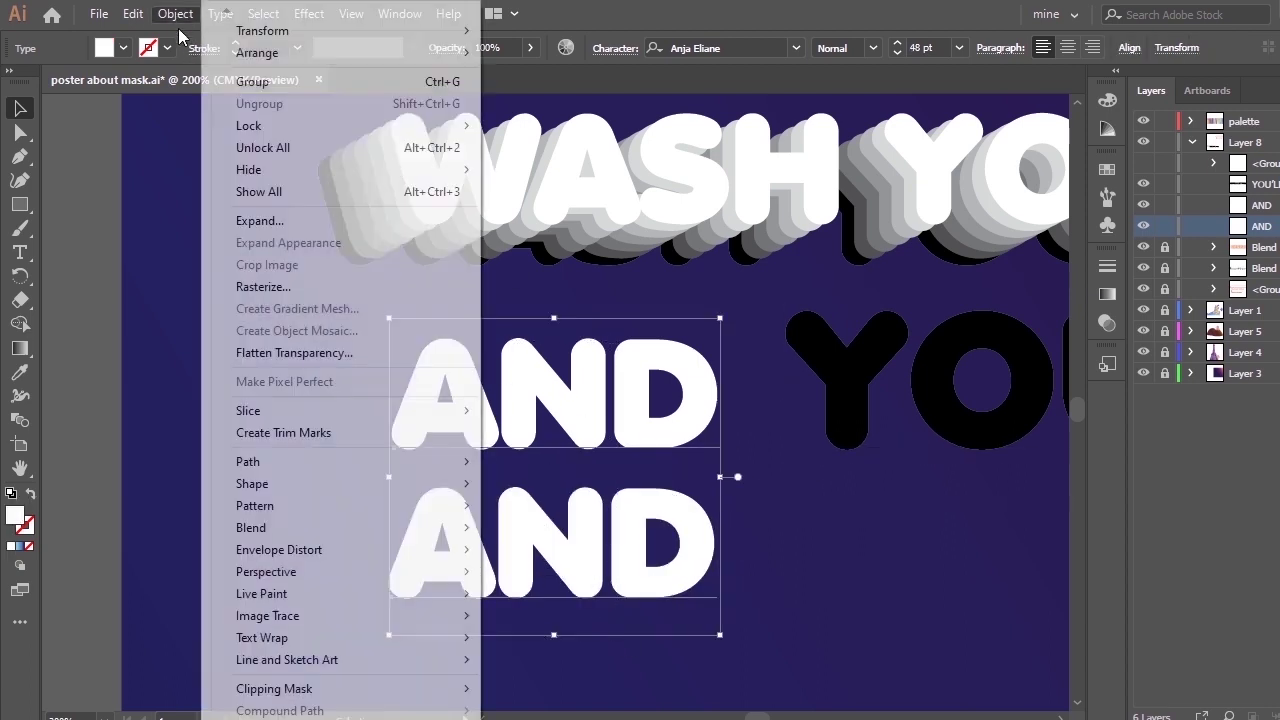
{"action": "mouse_move", "coordinate": [408, 527]}
{"action": "left_click", "coordinate": [508, 529]}
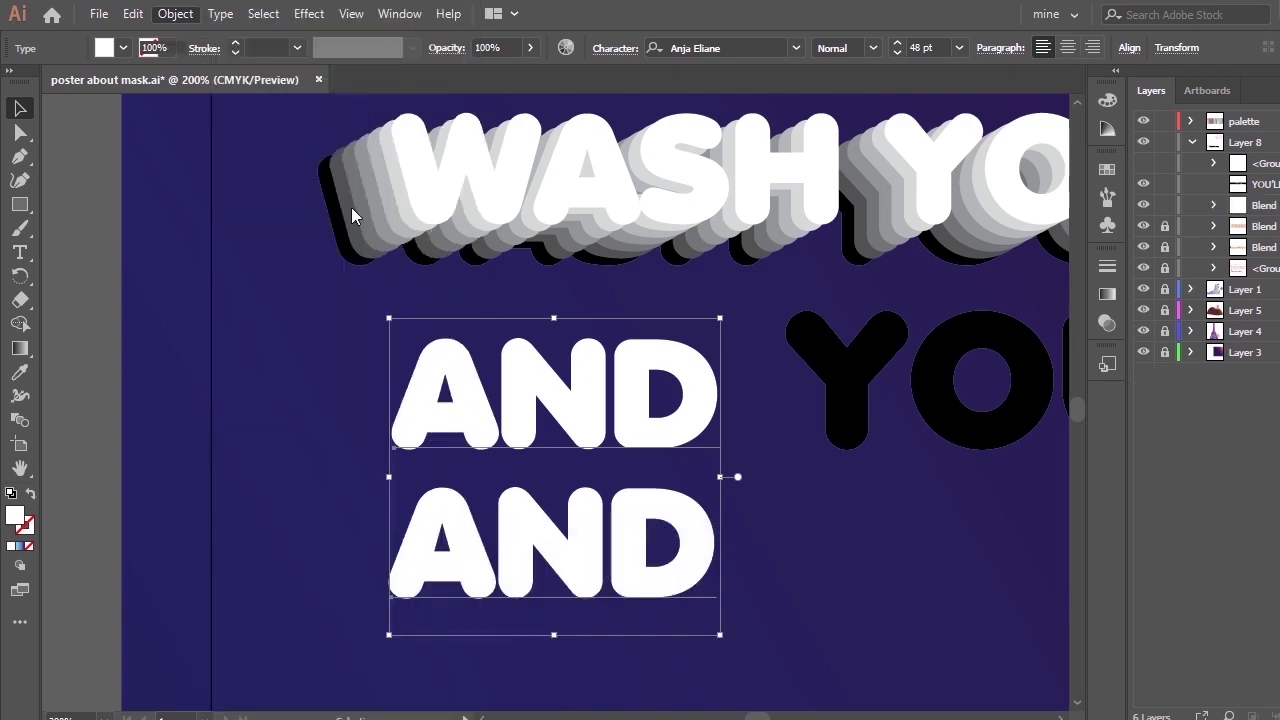
Set the AND blend's spacing to 5 specified steps with preview on.
{"action": "left_click", "coordinate": [175, 14]}
{"action": "left_click", "coordinate": [545, 578]}
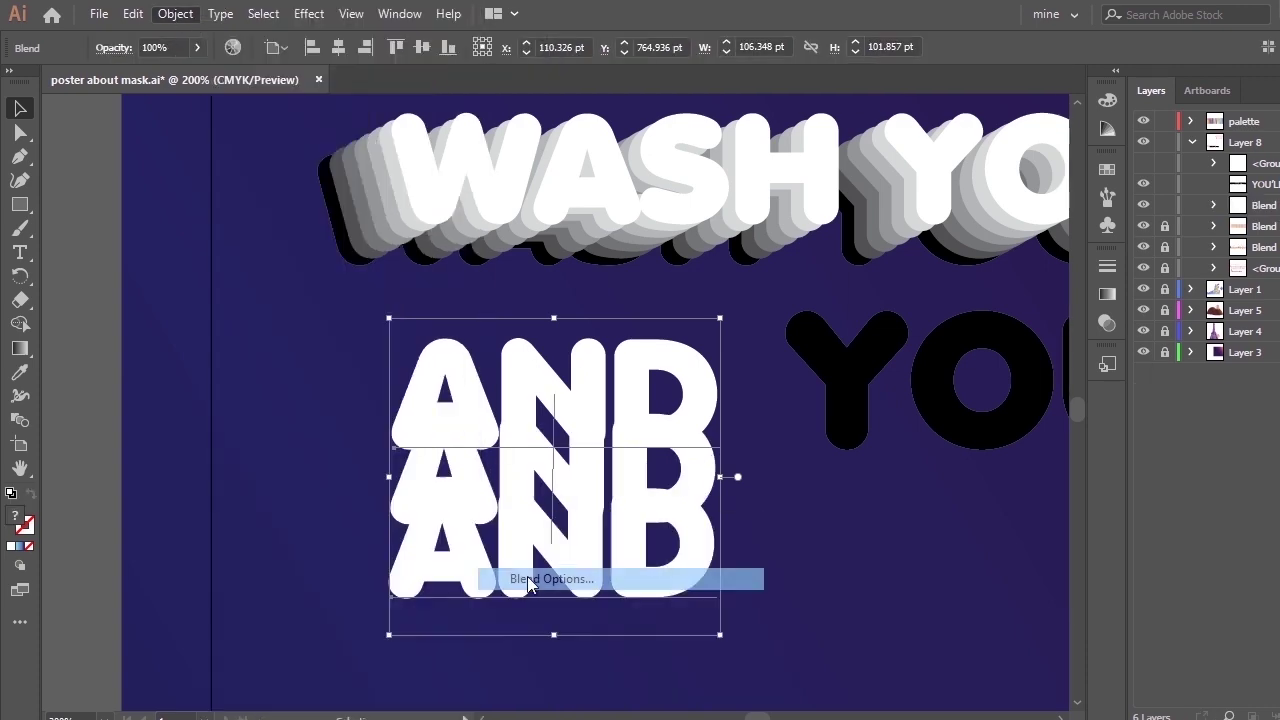
{"action": "left_click", "coordinate": [1030, 190]}
{"action": "left_click", "coordinate": [1000, 208]}
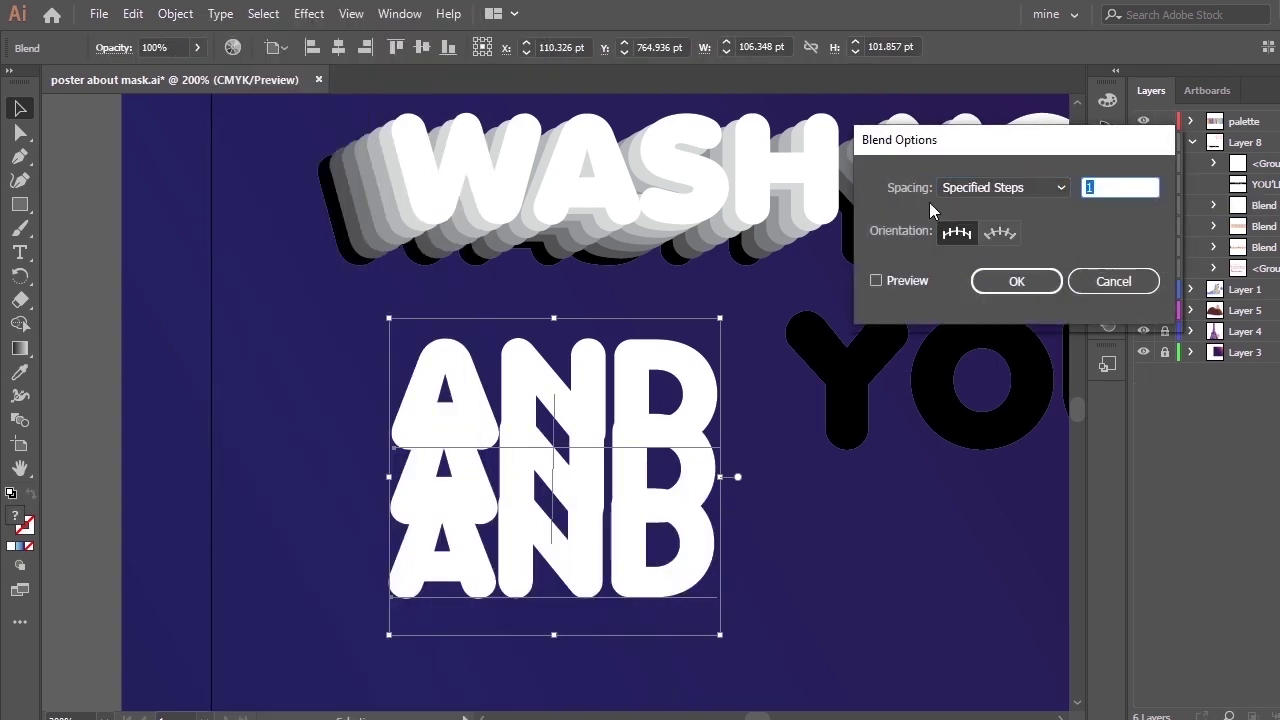
{"action": "left_click", "coordinate": [876, 280]}
{"action": "left_click", "coordinate": [1084, 192]}
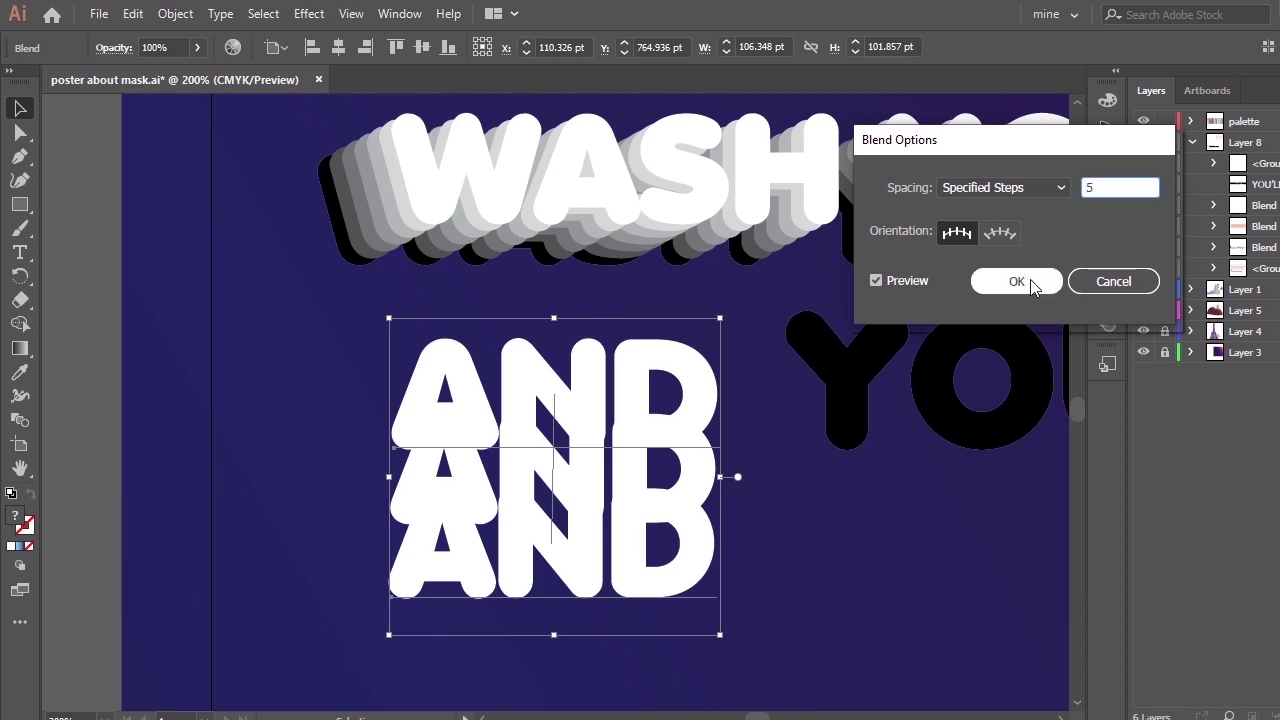
{"action": "type", "text": "5"}
{"action": "left_click", "coordinate": [1030, 283]}
Duplicate the WASH YOUR blend's diagonal spine path and move the copy into the AND blend.
{"action": "left_click", "coordinate": [1213, 205]}
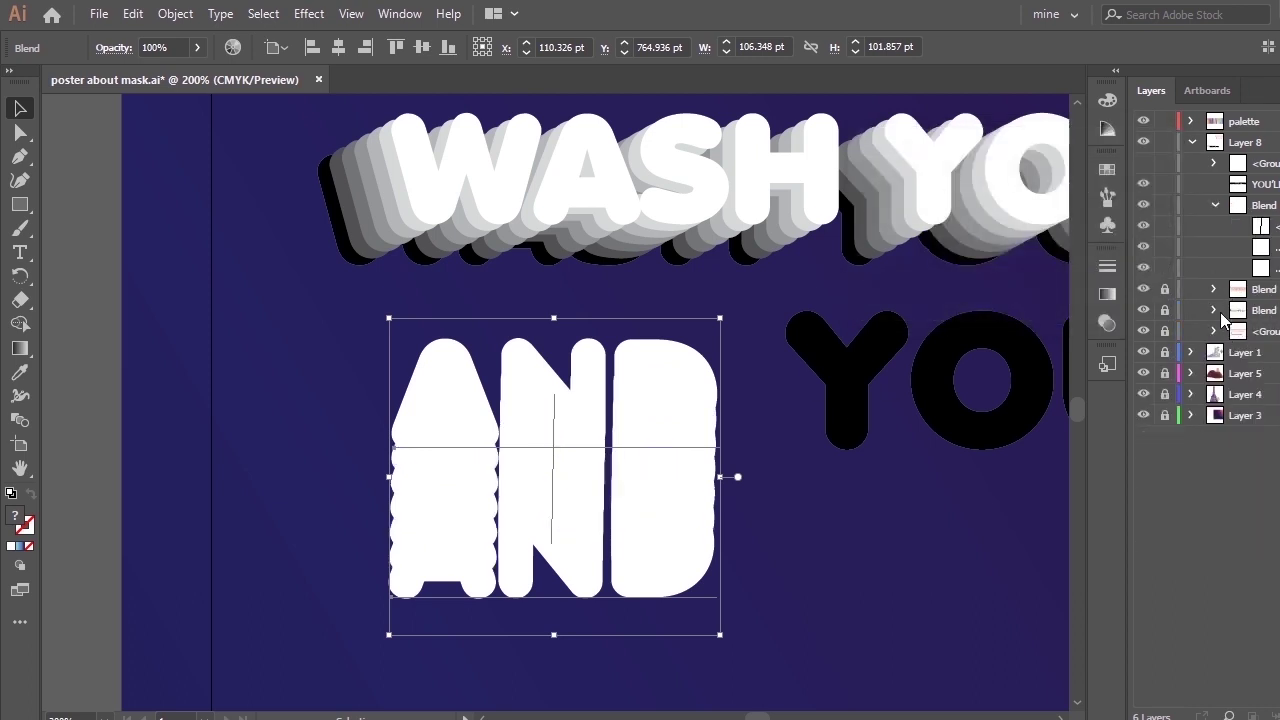
{"action": "left_click", "coordinate": [1213, 310]}
{"action": "left_click", "coordinate": [1268, 331]}
{"action": "left_click", "coordinate": [1279, 91]}
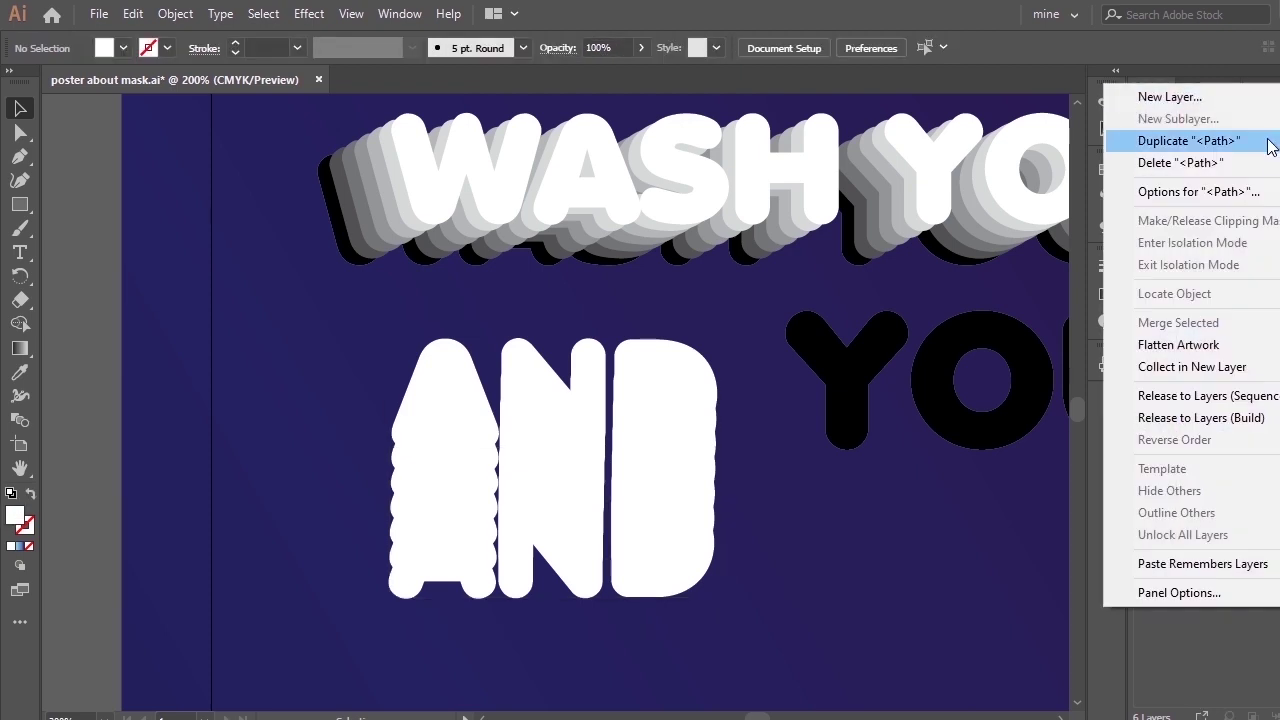
{"action": "left_click", "coordinate": [1270, 141]}
{"action": "left_click_drag", "start_coordinate": [1277, 331], "coordinate": [1268, 215]}
Delete the original vertical spine and the diagonal spine copy from the AND blend.
{"action": "key", "text": "Delete"}
{"action": "left_click", "coordinate": [1279, 226]}
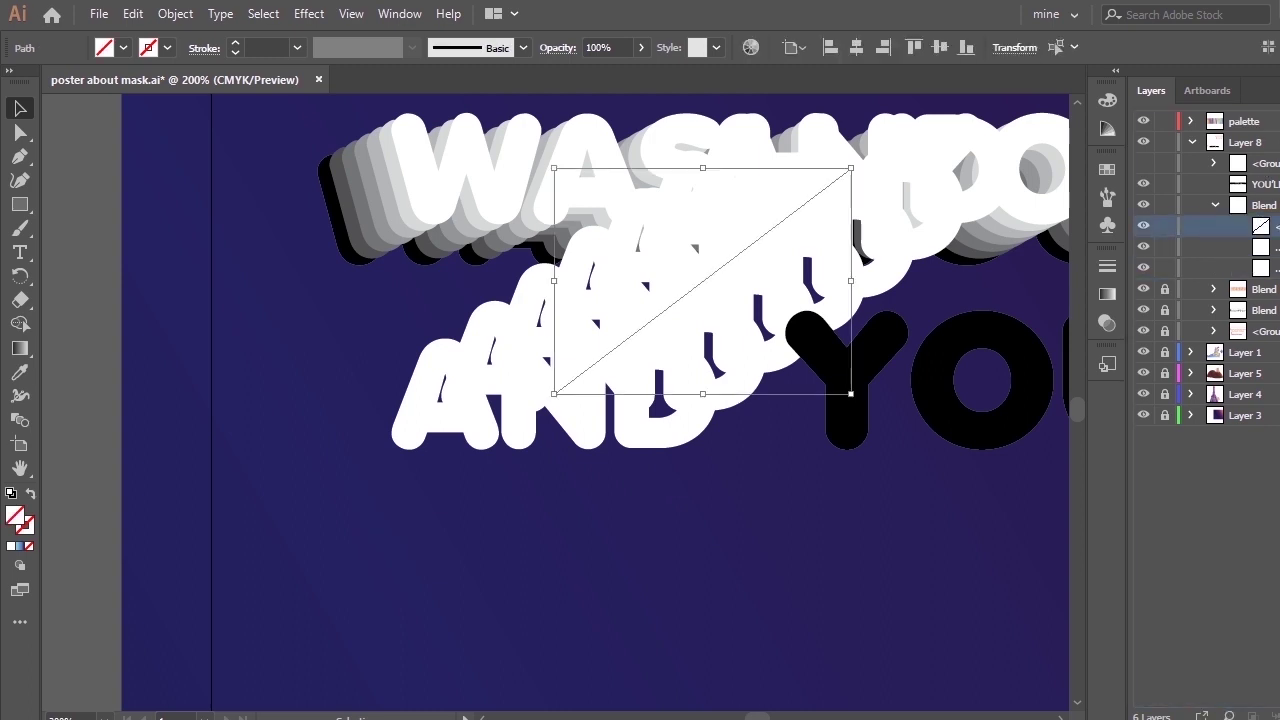
{"action": "key", "text": "Delete"}
Duplicate the HANDS blend's diagonal spine path and move the copy into the AND blend.
{"action": "left_click", "coordinate": [1215, 268]}
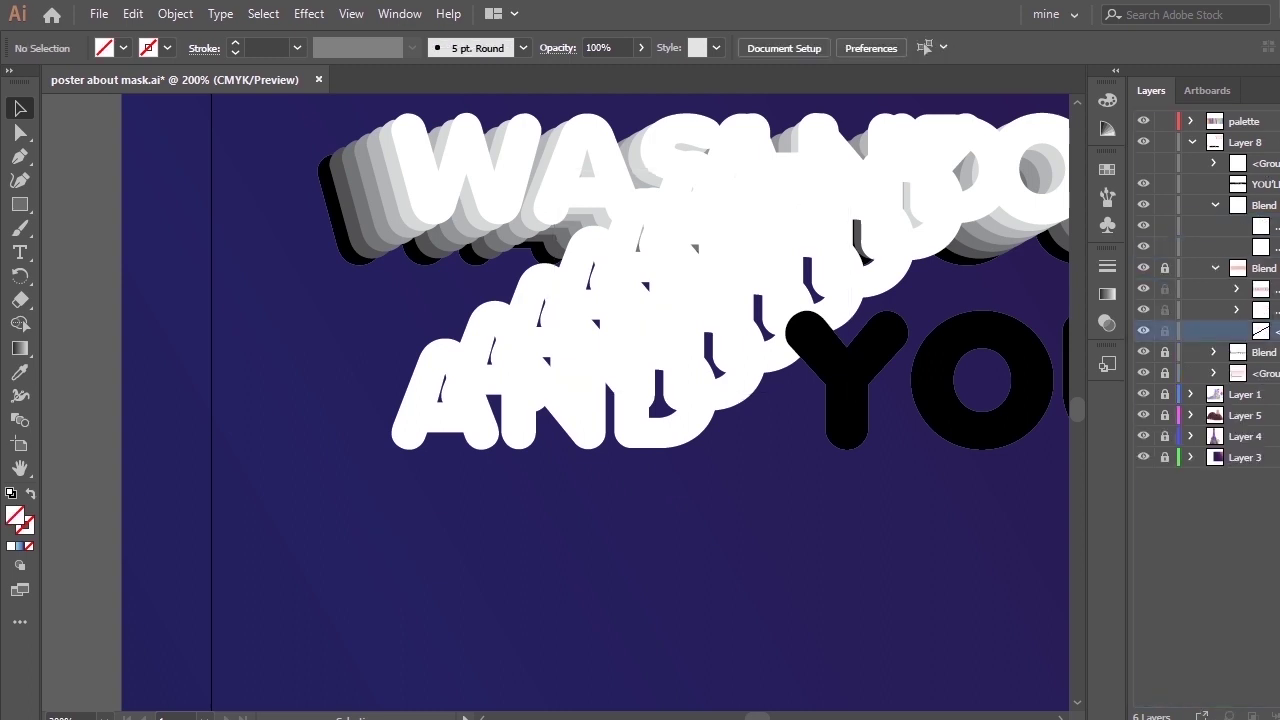
{"action": "left_click", "coordinate": [1270, 90]}
{"action": "left_click", "coordinate": [1160, 140]}
{"action": "left_click_drag", "start_coordinate": [1264, 331], "coordinate": [1264, 215]}
{"action": "left_click", "coordinate": [1216, 289]}
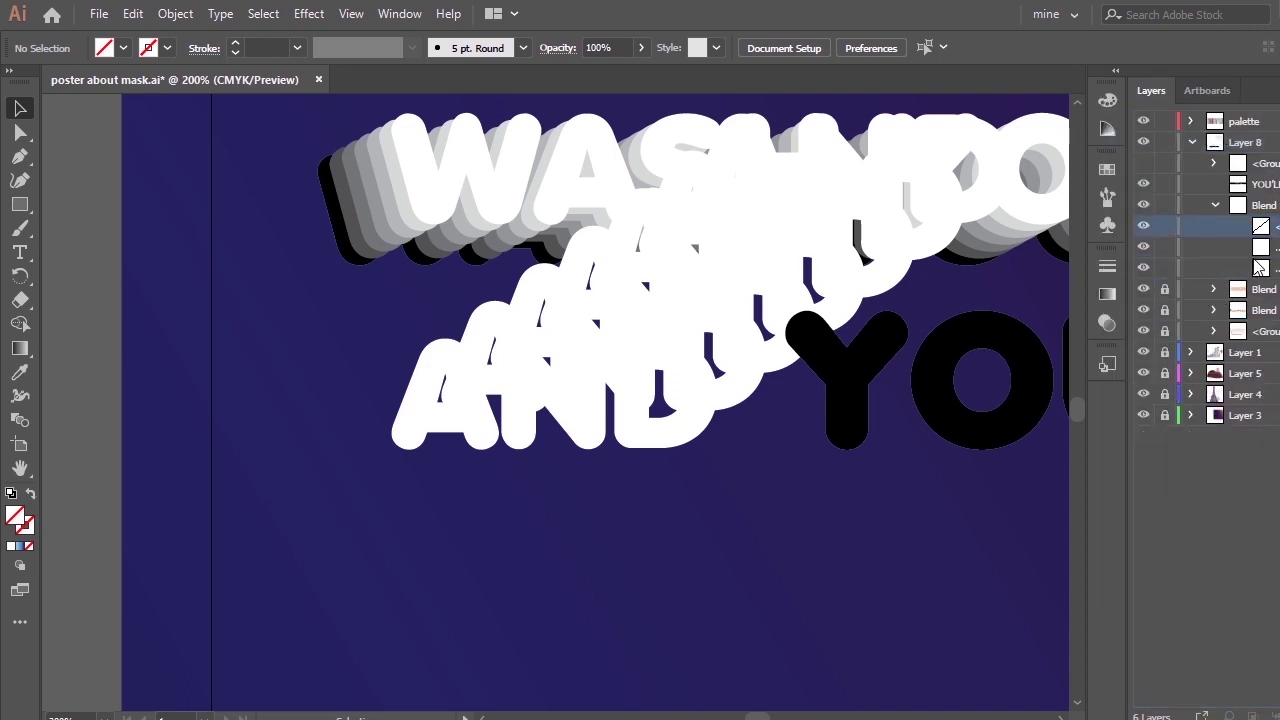
Move the diagonal path out of the AND blend so it sits directly above it in Layer 8.
{"action": "key", "text": "ctrl+minus"}
{"action": "key", "text": "ctrl+minus"}
{"action": "key", "text": "ctrl+equal"}
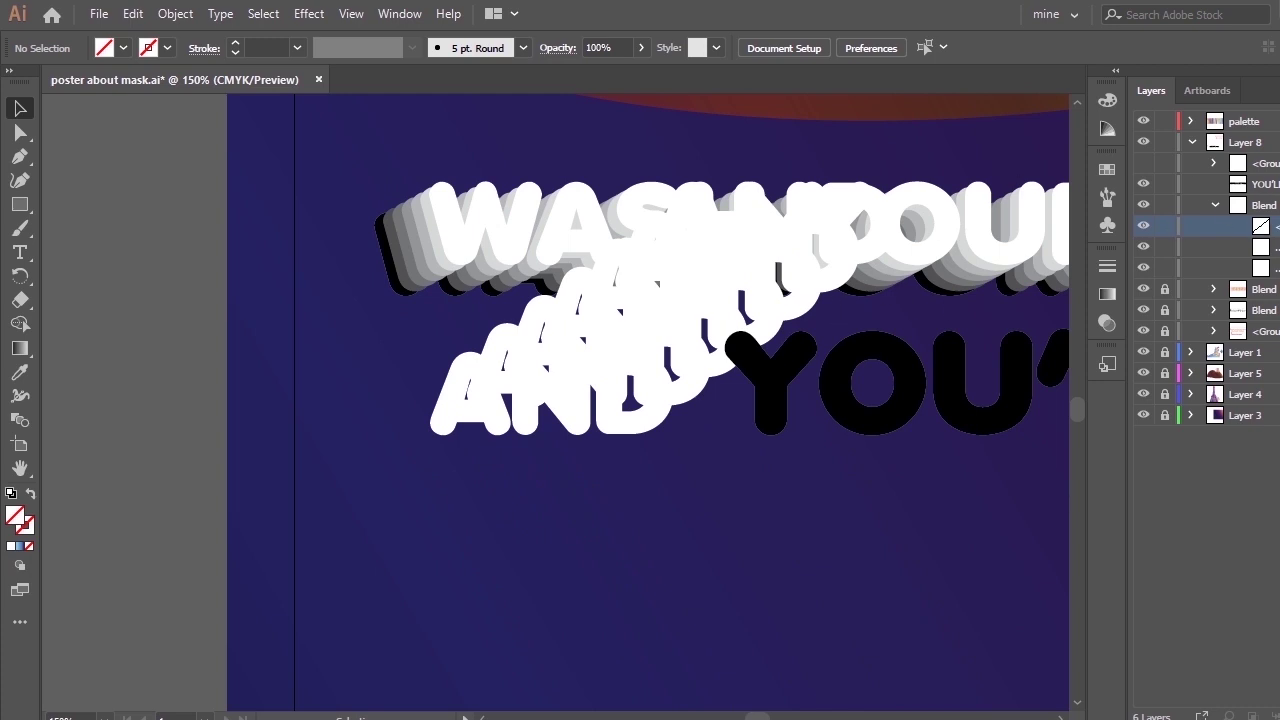
{"action": "left_click_drag", "start_coordinate": [1270, 226], "coordinate": [1270, 195]}
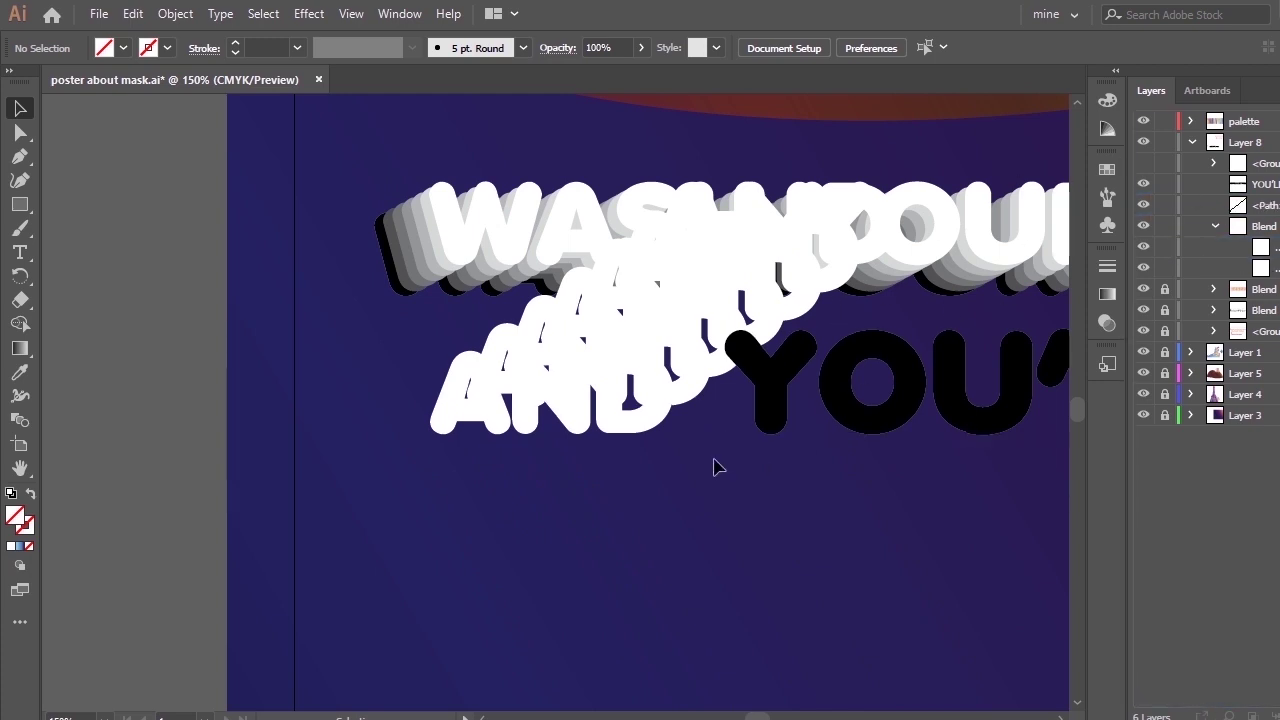
Hide and lock the YOU'LL WITHSTAND text and try to replace the AND blend's spine with the separate diagonal path.
{"action": "left_click", "coordinate": [1141, 186]}
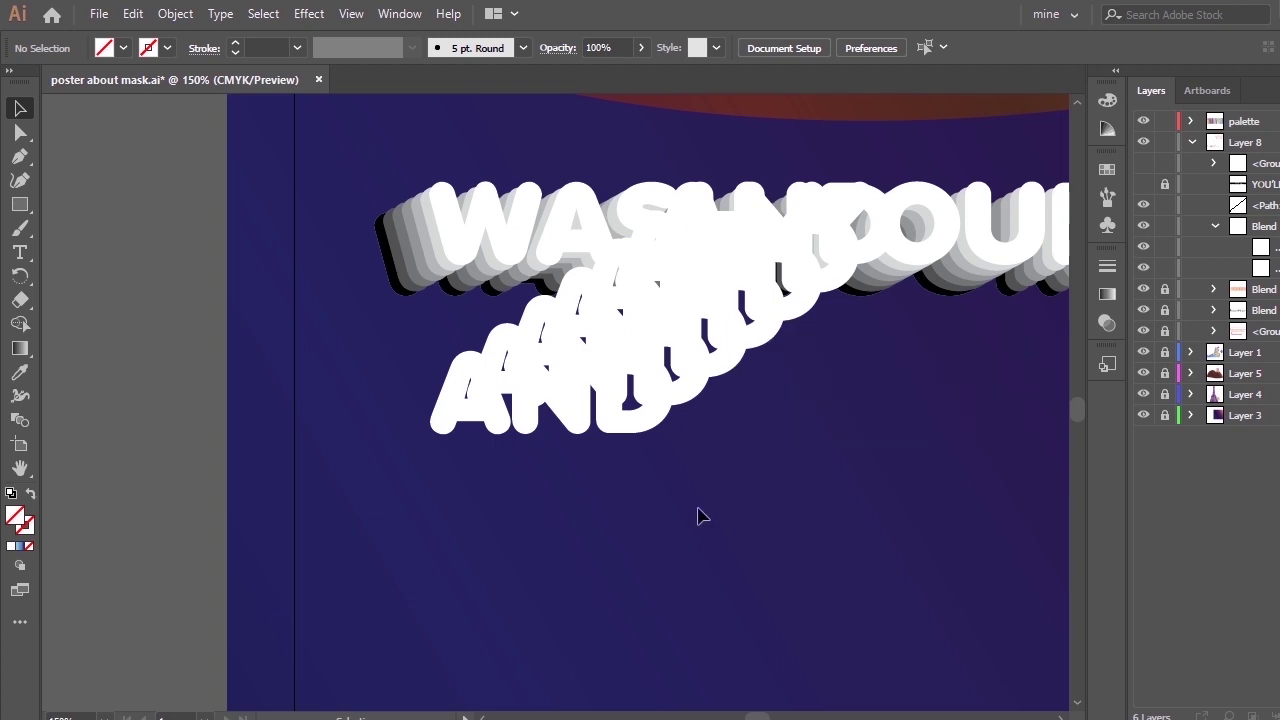
{"action": "left_click_drag", "start_coordinate": [700, 502], "coordinate": [462, 174]}
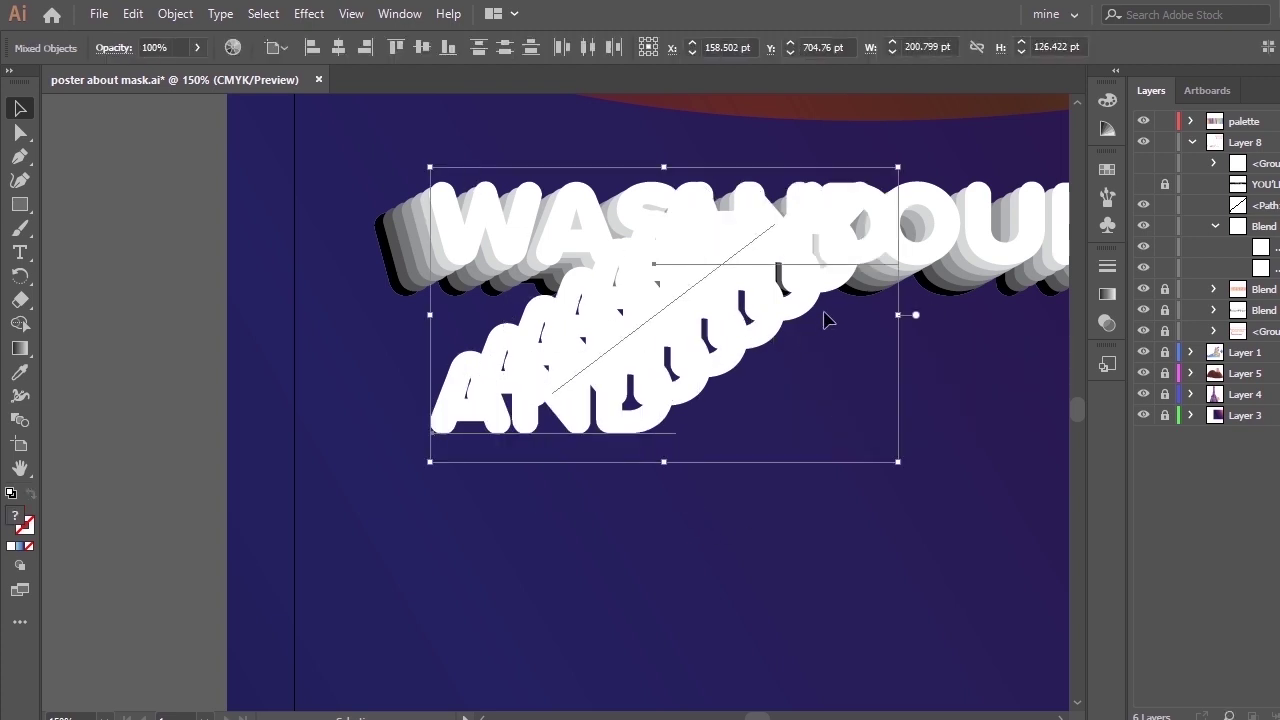
{"action": "left_click", "coordinate": [175, 13]}
{"action": "mouse_move", "coordinate": [435, 530]}
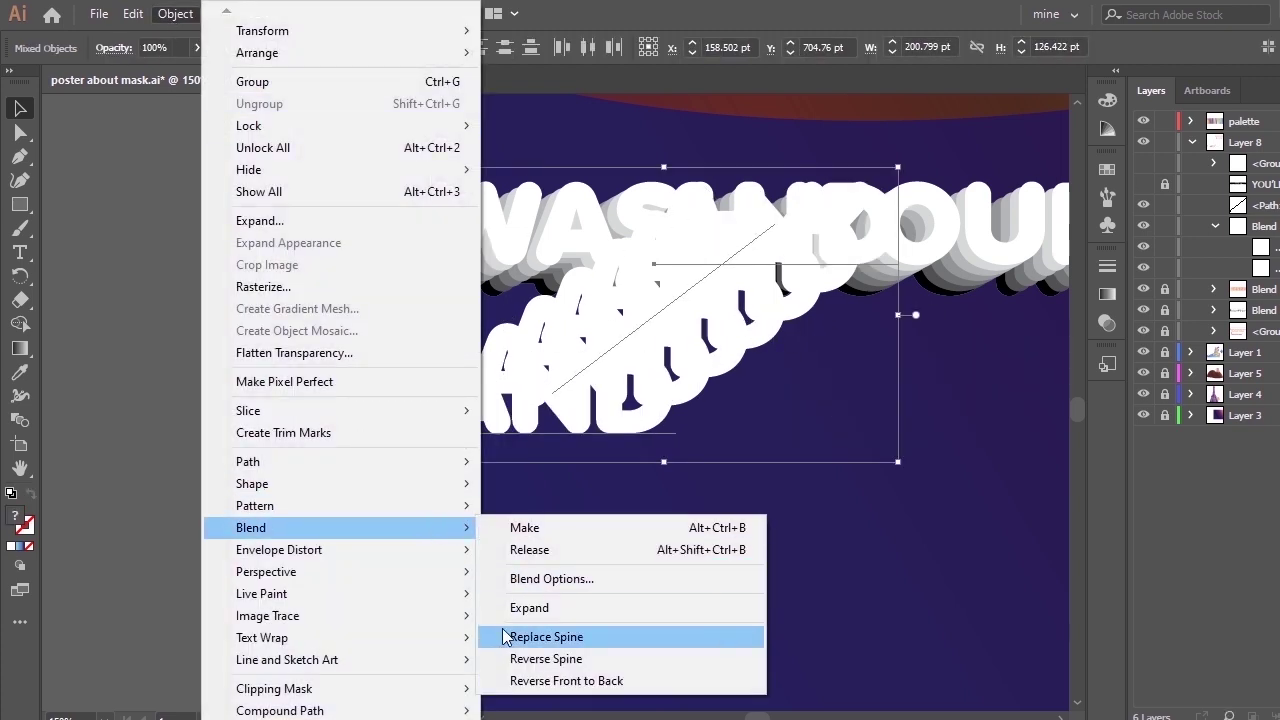
{"action": "left_click", "coordinate": [490, 636]}
{"action": "left_click", "coordinate": [826, 414]}
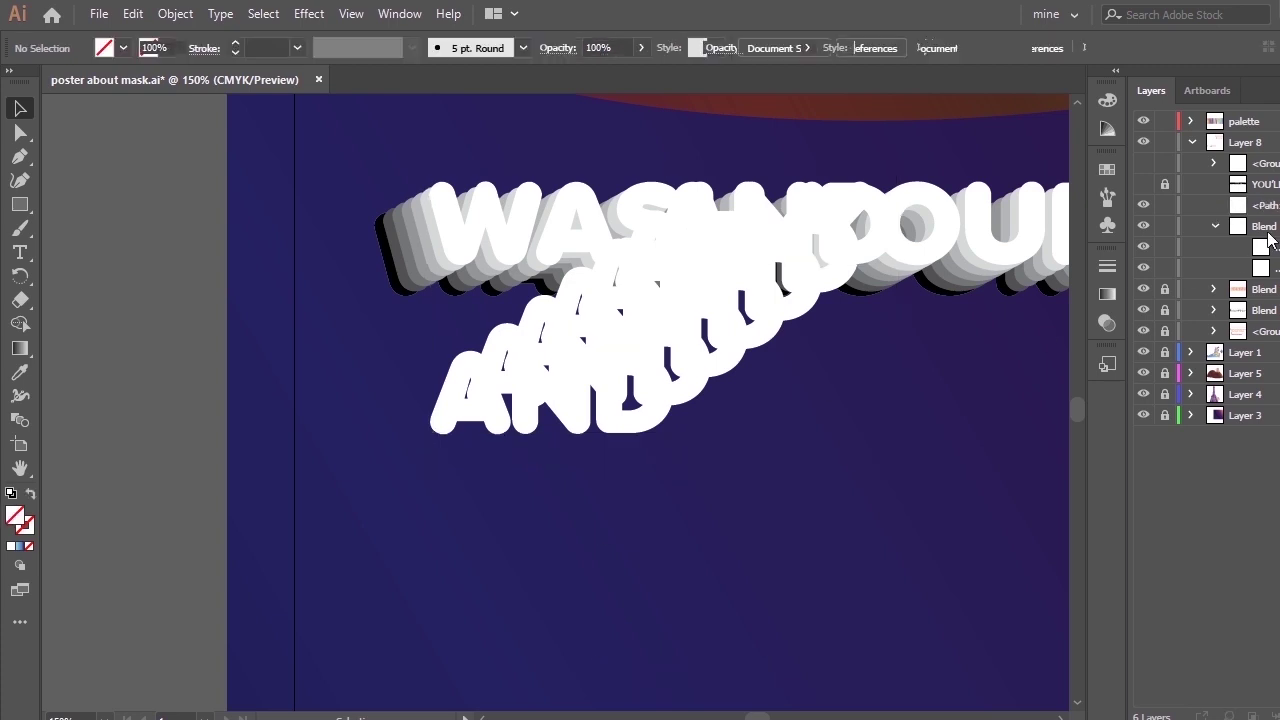
Delete the separate diagonal path lying above the AND blend.
{"action": "left_click", "coordinate": [1276, 228]}
{"action": "left_click", "coordinate": [1279, 227]}
{"action": "left_click", "coordinate": [1279, 205]}
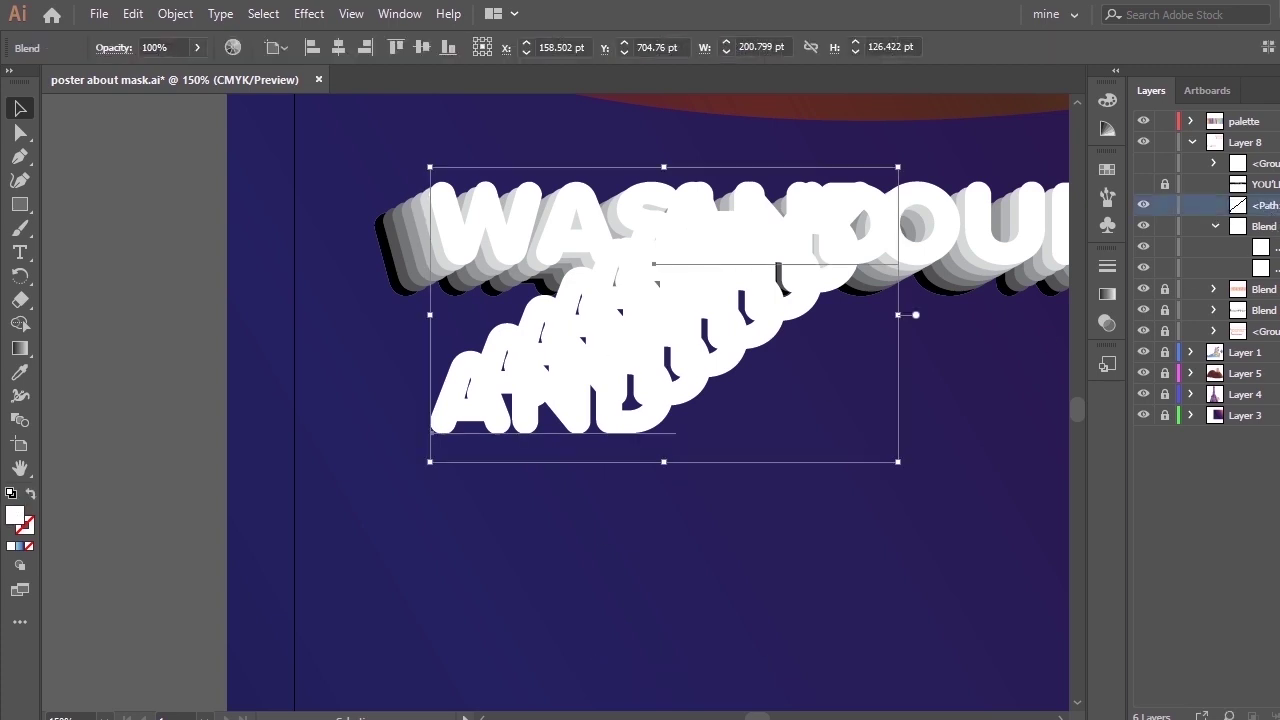
{"action": "left_click", "coordinate": [1279, 716]}
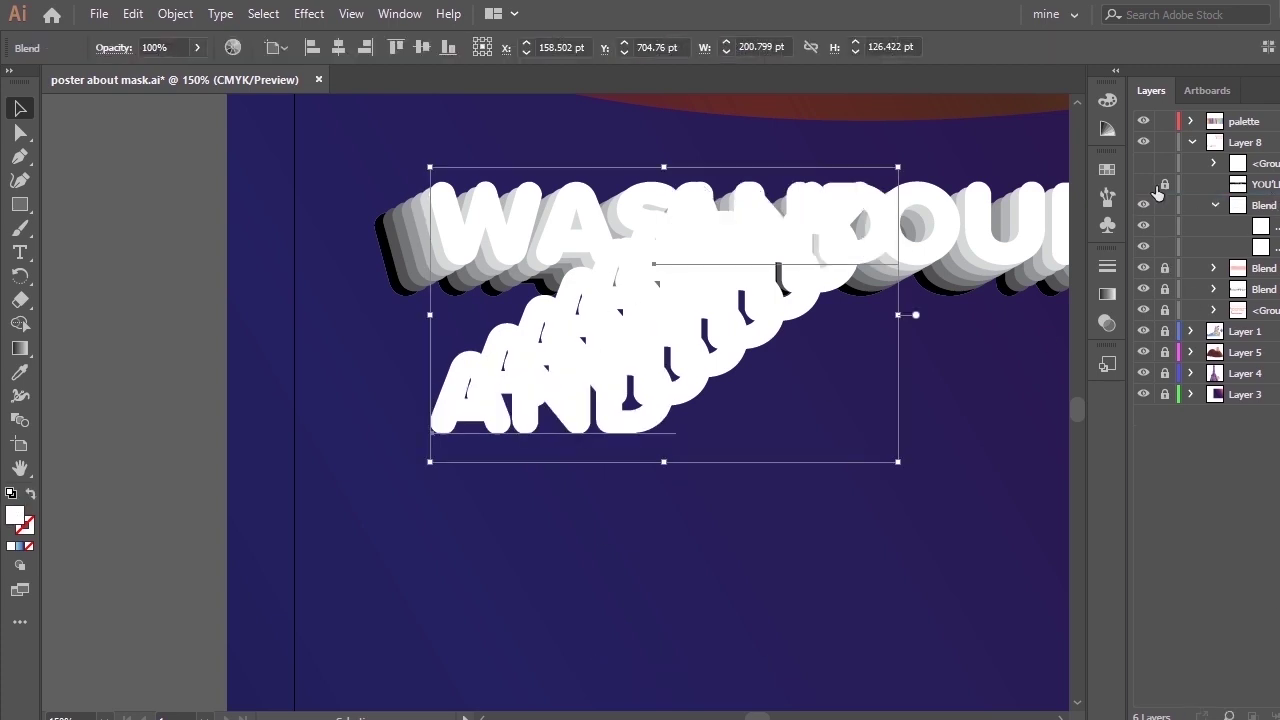
Try reversing the AND blend's spine and moving the blend down and to the left, and undo the move.
{"action": "left_click", "coordinate": [175, 13]}
{"action": "mouse_move", "coordinate": [306, 528]}
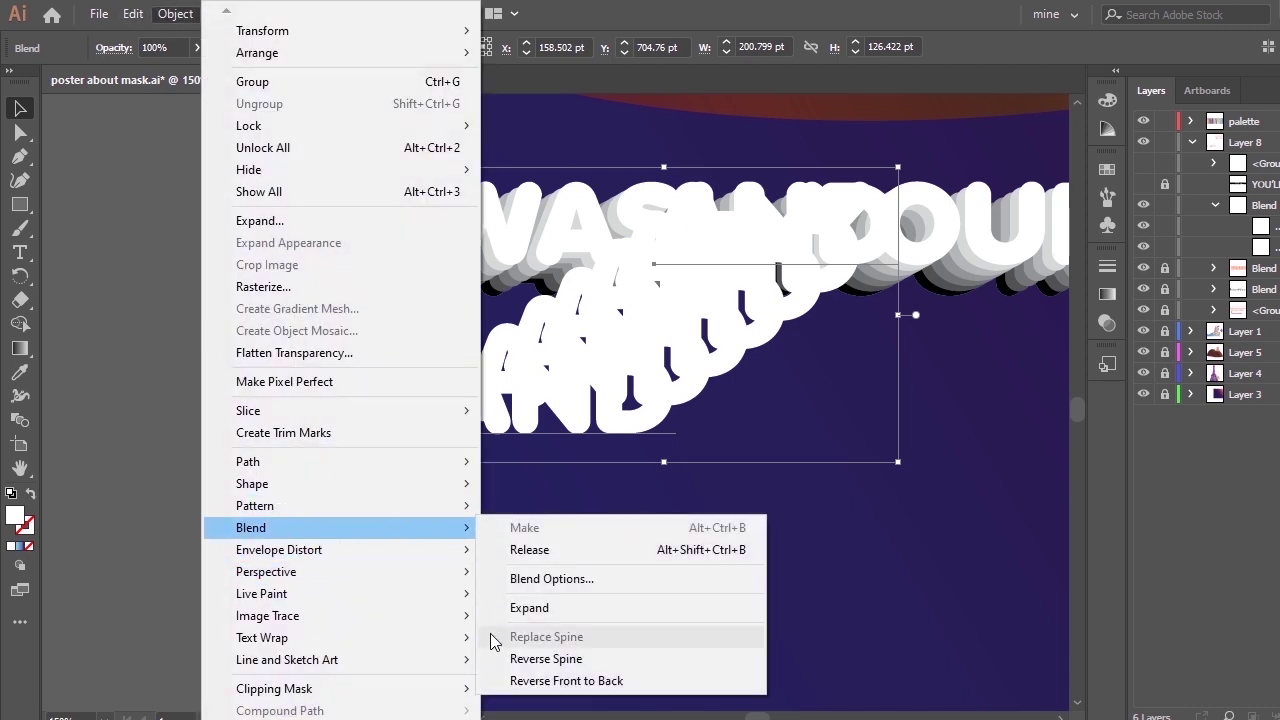
{"action": "left_click", "coordinate": [493, 657]}
{"action": "left_click_drag", "start_coordinate": [716, 362], "coordinate": [657, 425]}
{"action": "key", "text": "ctrl+z"}
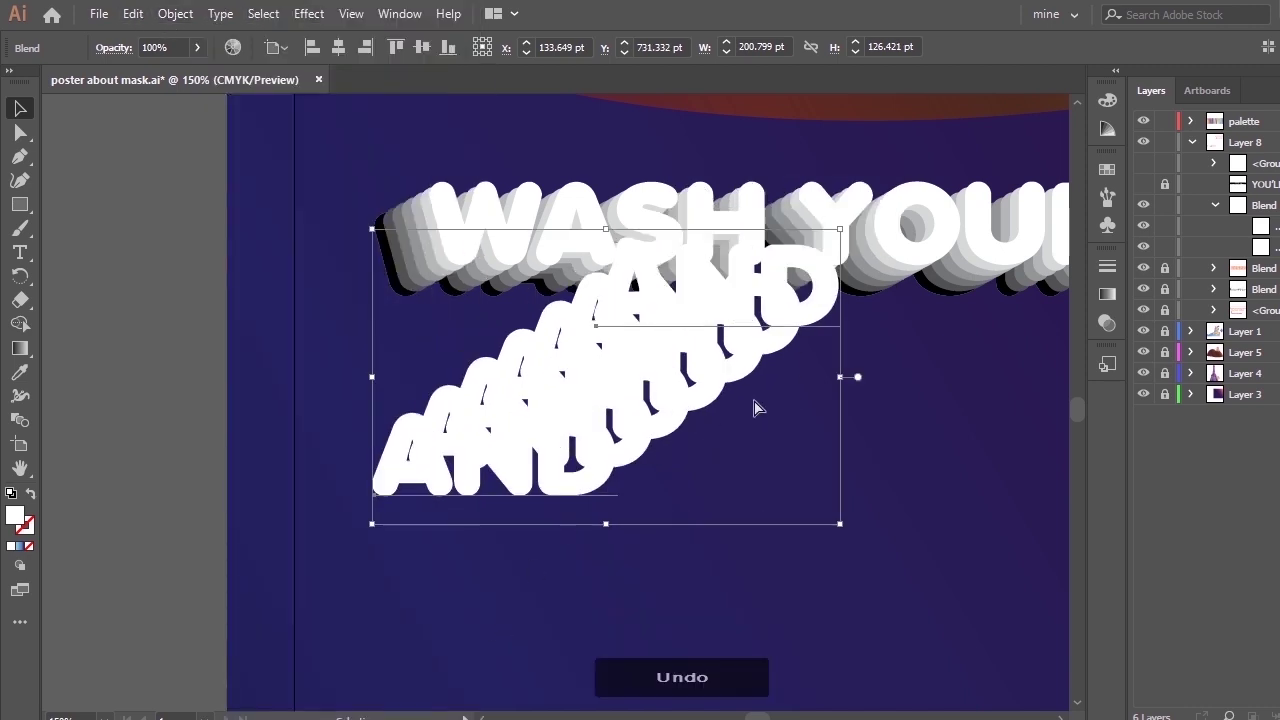
Try duplicating the HANDS blend's diagonal spine path and moving the copy out of that blend, and undo this.
{"action": "left_click", "coordinate": [1213, 268]}
{"action": "left_click", "coordinate": [1274, 331]}
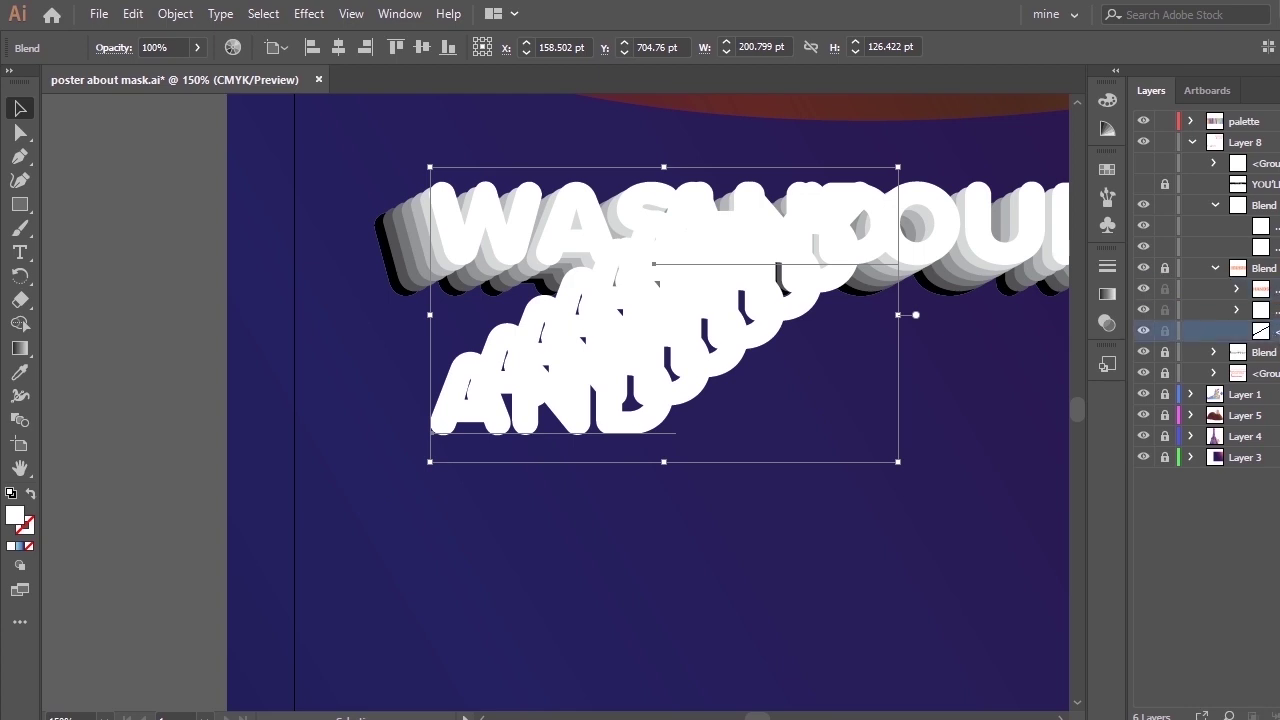
{"action": "left_click", "coordinate": [1279, 90]}
{"action": "left_click", "coordinate": [1190, 140]}
{"action": "left_click_drag", "start_coordinate": [1276, 333], "coordinate": [1274, 215]}
{"action": "key", "text": "ctrl+z"}
{"action": "key", "text": "ctrl+z"}
{"action": "key", "text": "ctrl+z"}
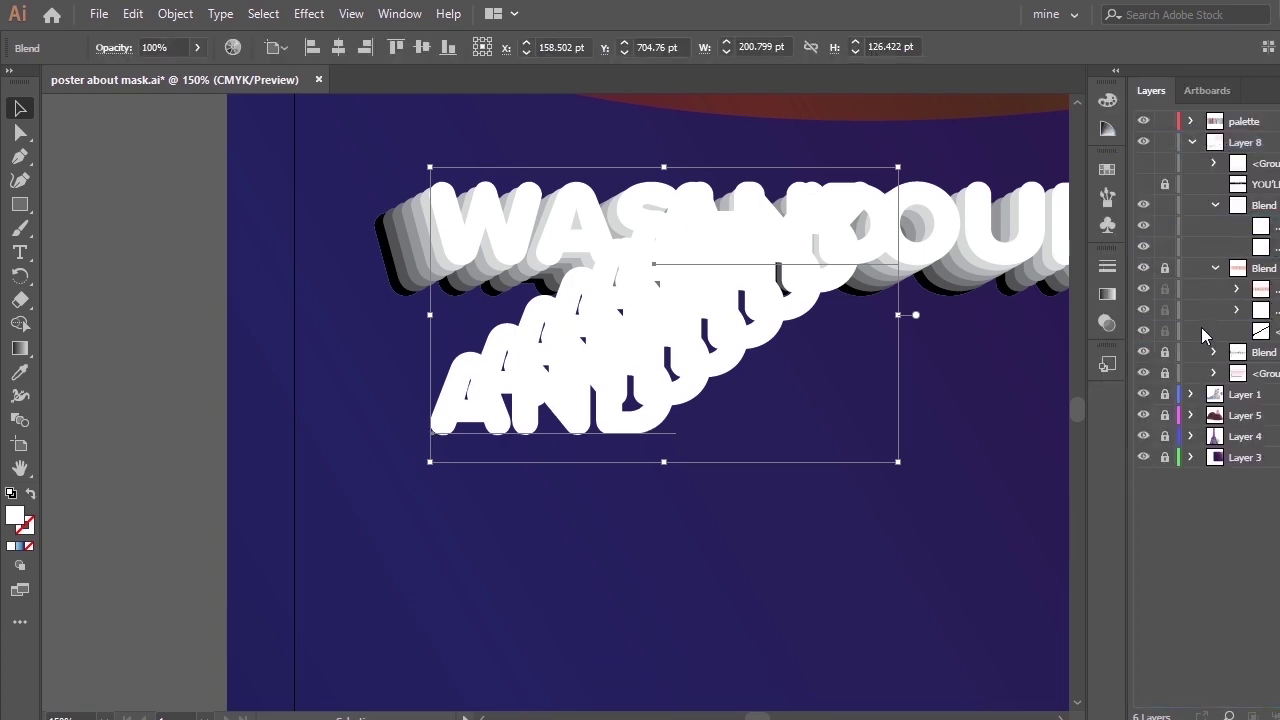
Undo the earlier AND blend work back to the hidden, still grouped AND YOU'LL WITHSTAND text.
{"action": "key", "text": "ctrl+z"}
{"action": "key", "text": "ctrl+z"}
{"action": "key", "text": "ctrl+z"}
{"action": "key", "text": "ctrl+z"}
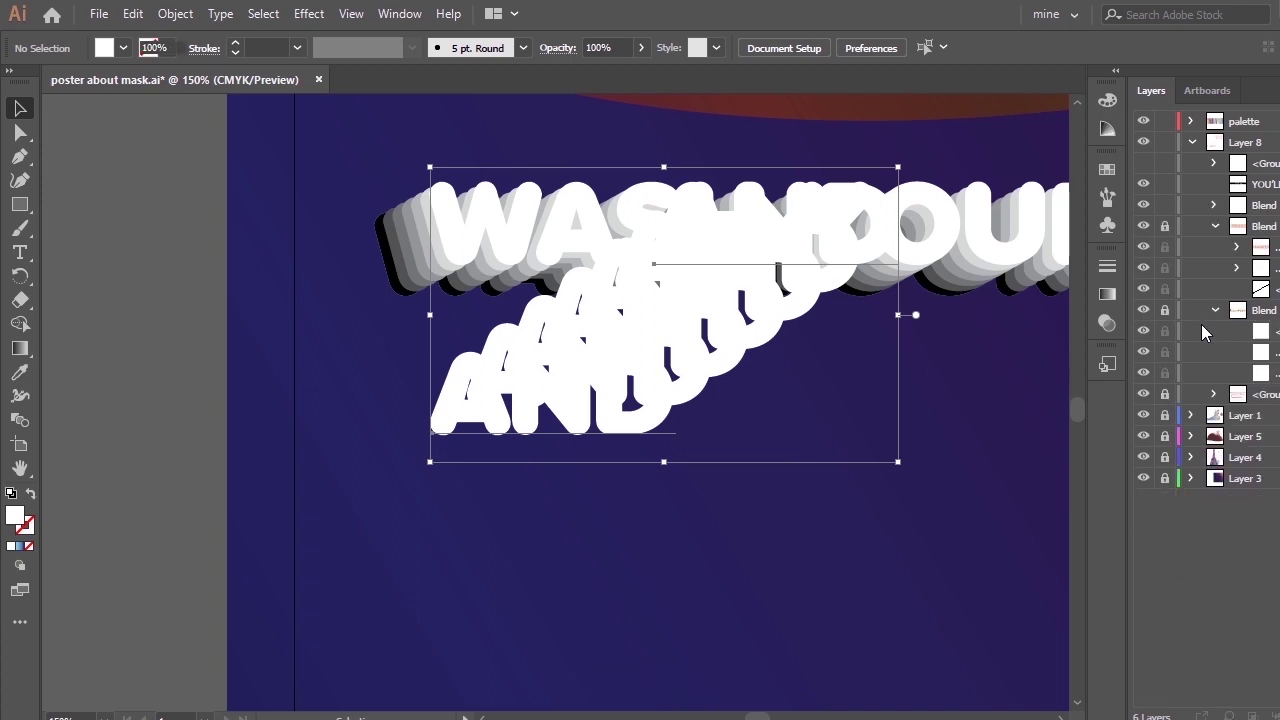
{"action": "key", "text": "ctrl+z"}
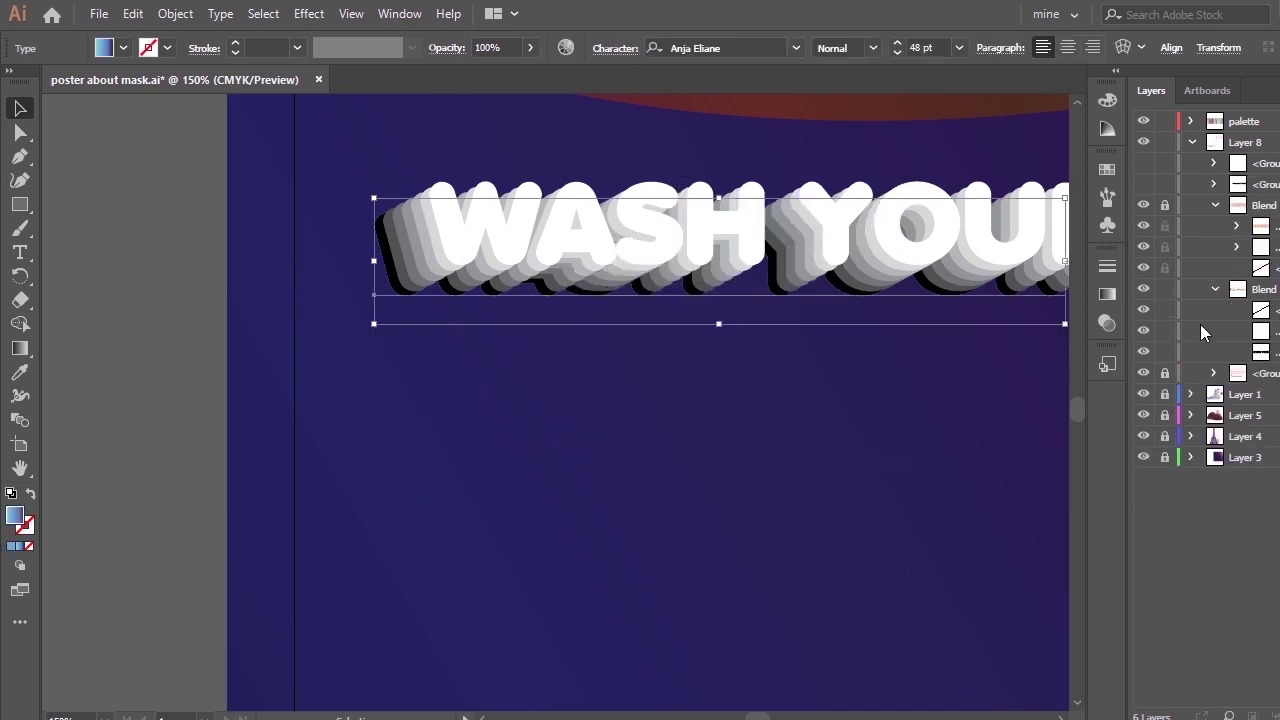
Lock the WASH YOUR blend, deselect everything and collapse the expanded blends in Layer 8.
{"action": "key", "text": "h"}
{"action": "left_click_drag", "start_coordinate": [884, 237], "coordinate": [640, 315]}
{"action": "left_click", "coordinate": [1213, 288]}
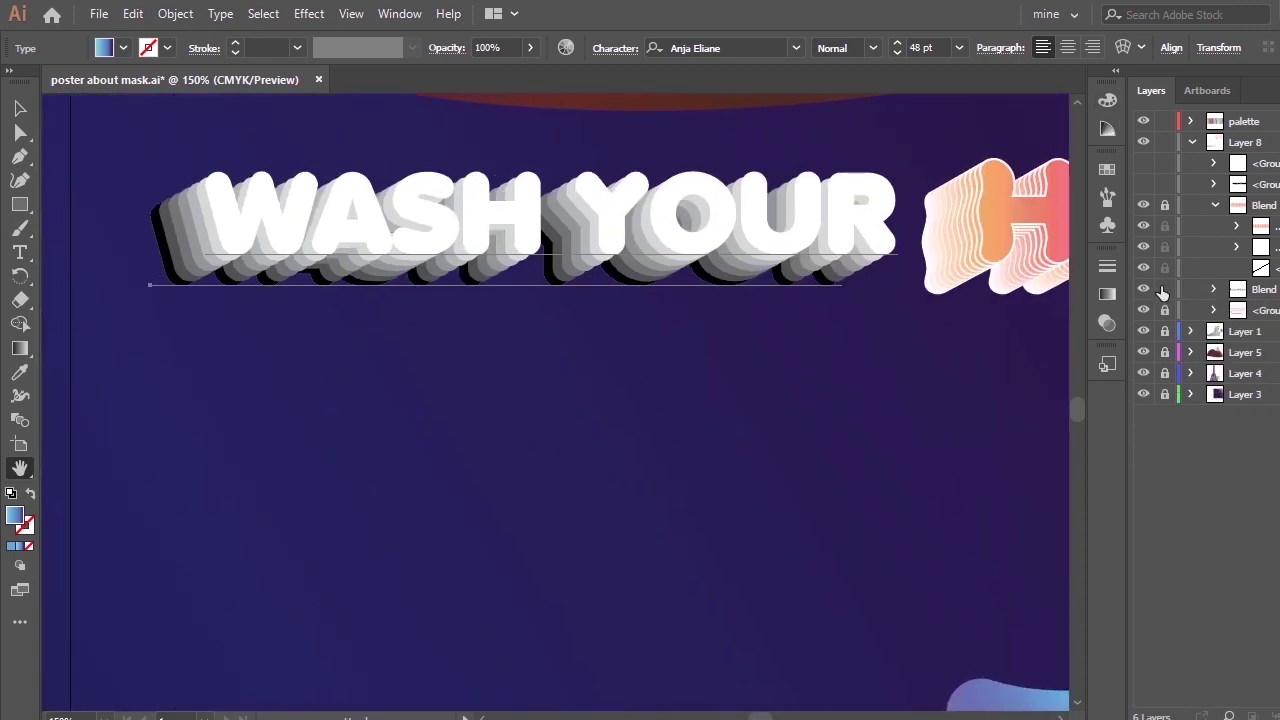
{"action": "key", "text": "ctrl+shift+a"}
{"action": "left_click", "coordinate": [1216, 205]}
{"action": "left_click", "coordinate": [1214, 185]}
Reveal and ungroup the second-line text, and hide the YOU'LL WITHSTAND text so only AND remains visible.
{"action": "left_click", "coordinate": [1143, 184]}
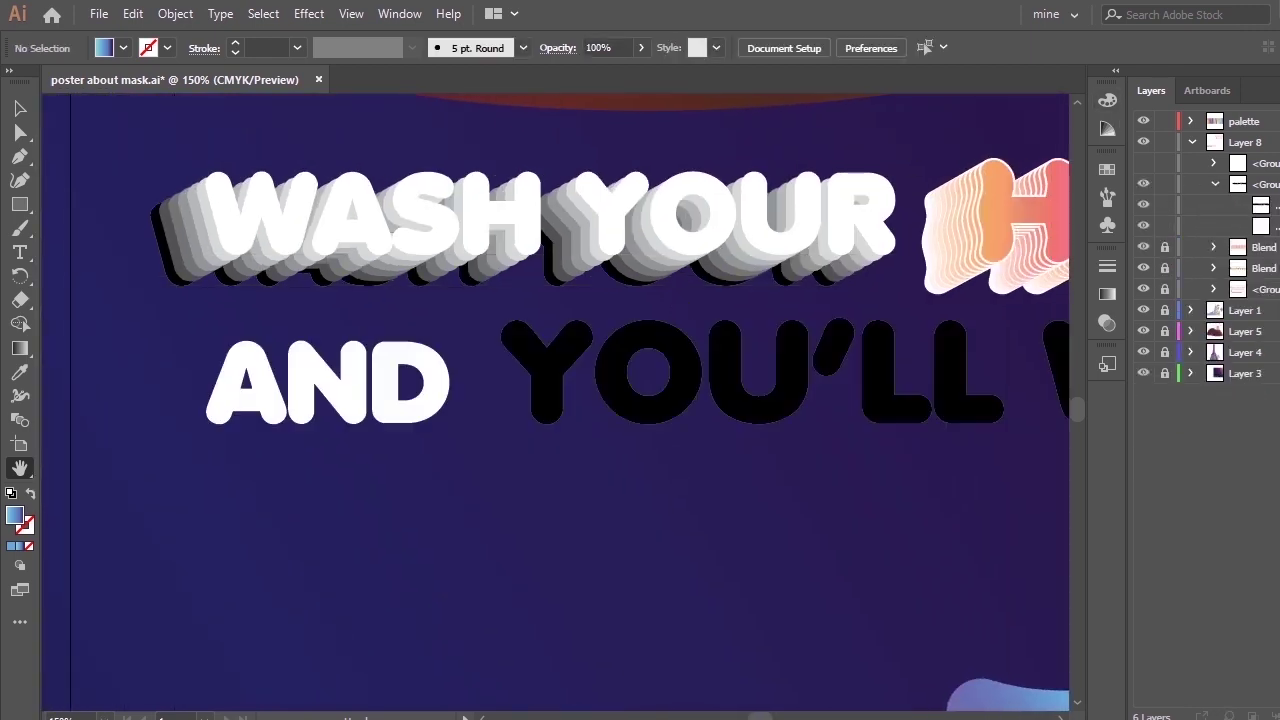
{"action": "right_click", "coordinate": [762, 358]}
{"action": "left_click", "coordinate": [830, 524]}
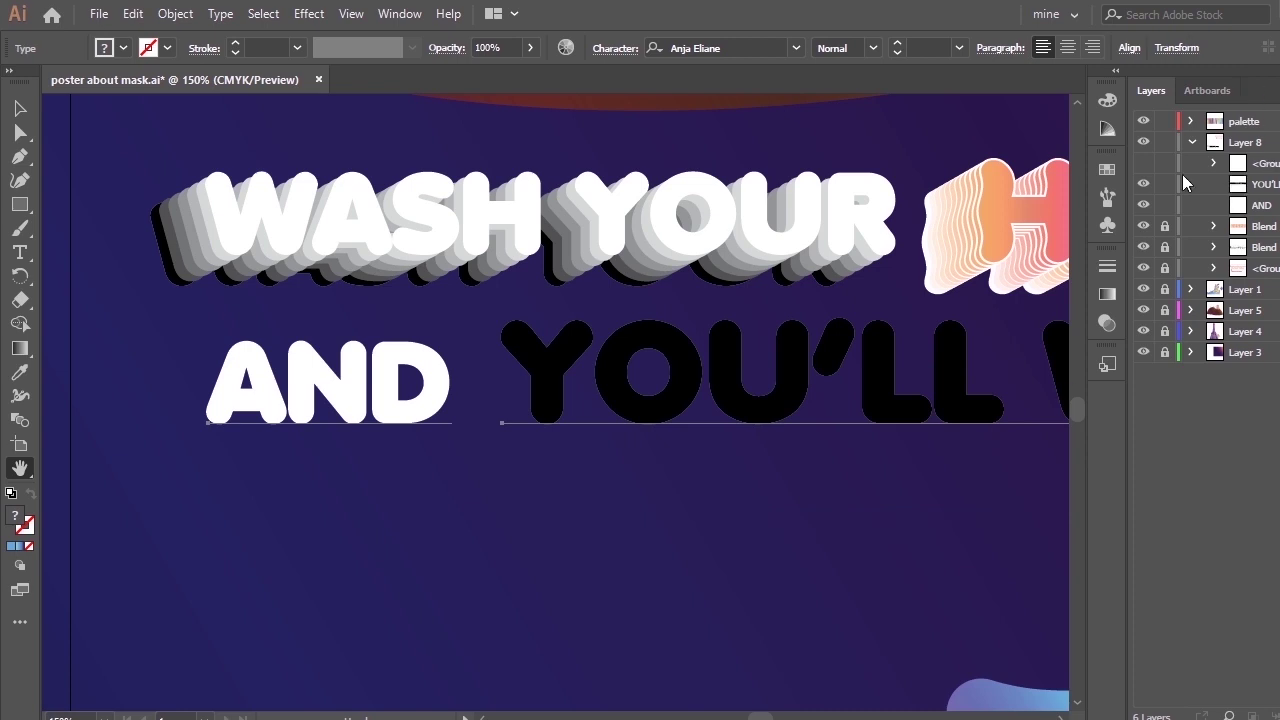
{"action": "left_click", "coordinate": [1143, 184]}
Place a copy of the AND text directly below the original and select both texts.
{"action": "left_click", "coordinate": [429, 409]}
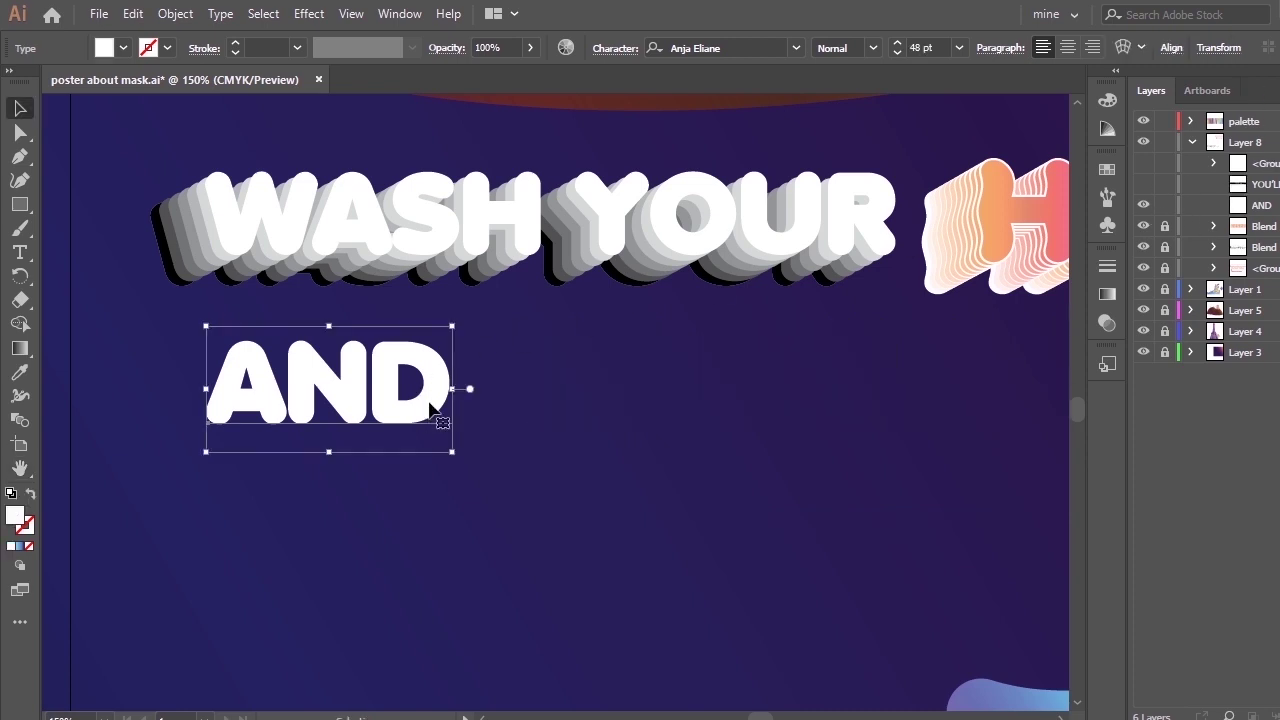
{"action": "left_click_drag", "start_coordinate": [429, 409], "coordinate": [434, 516]}
{"action": "left_click_drag", "start_coordinate": [186, 330], "coordinate": [378, 538]}
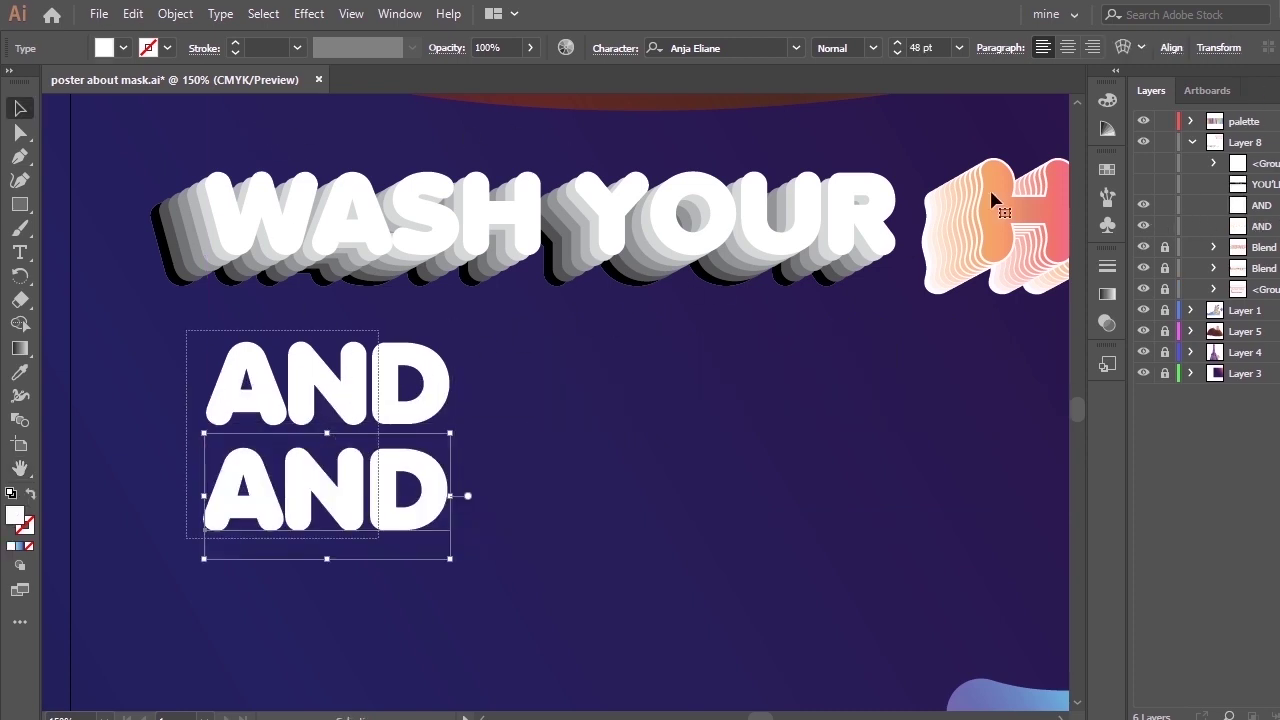
Duplicate the HANDS blend's diagonal spine path and place the copy in Layer 8 above the YOU'LL WITHSTAND text.
{"action": "left_click", "coordinate": [1214, 248]}
{"action": "left_click", "coordinate": [1275, 310]}
{"action": "left_click", "coordinate": [1275, 90]}
{"action": "left_click", "coordinate": [1190, 134]}
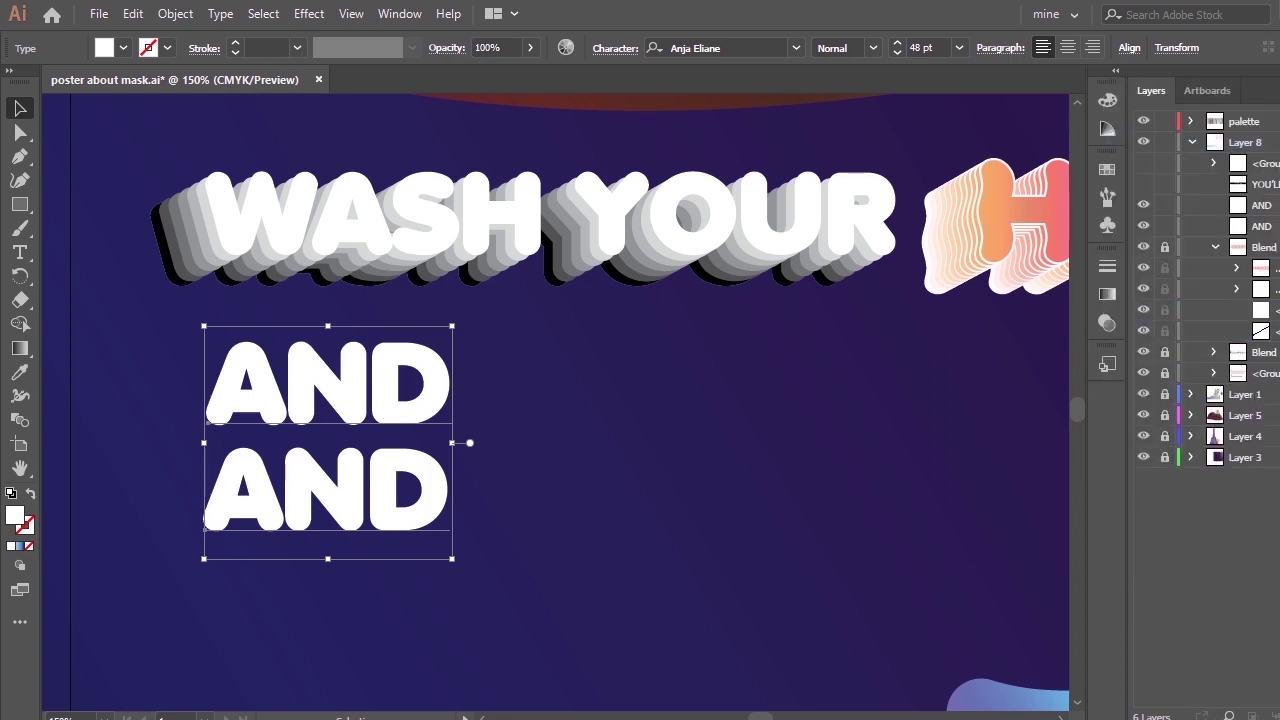
{"action": "left_click_drag", "start_coordinate": [1273, 310], "coordinate": [1273, 174]}
{"action": "right_click", "coordinate": [1250, 331]}
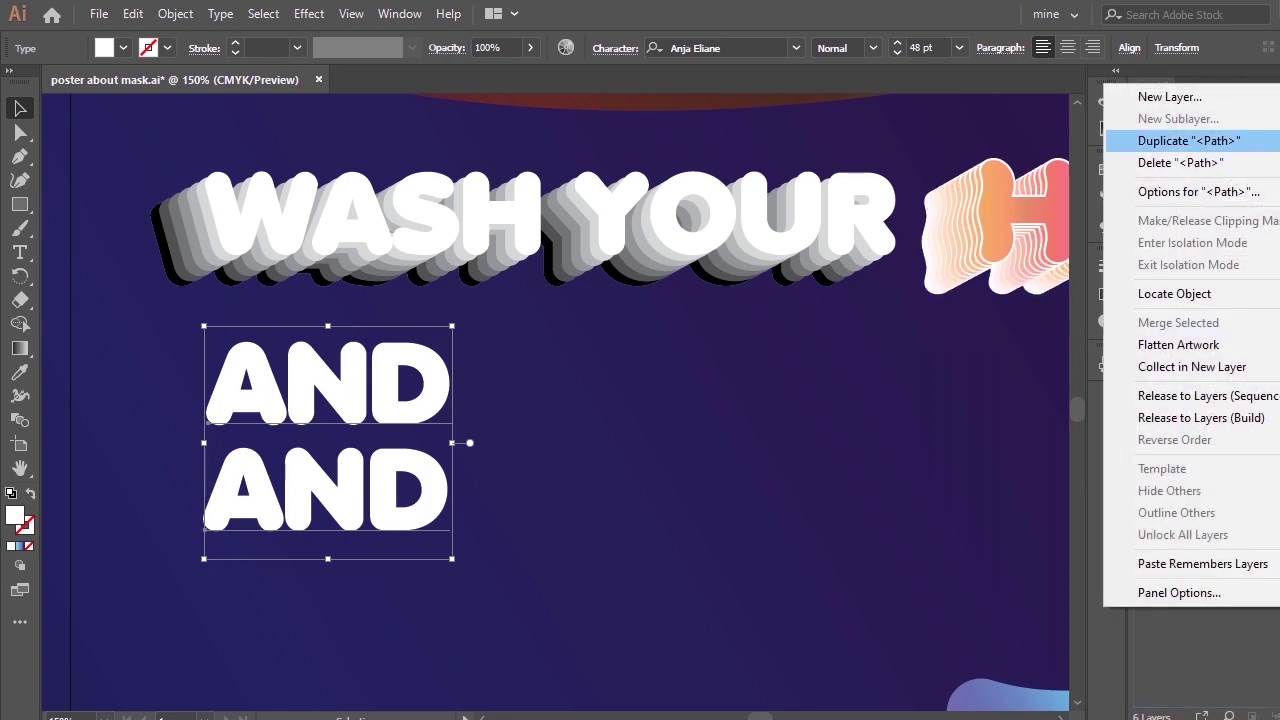
{"action": "left_click", "coordinate": [1189, 140]}
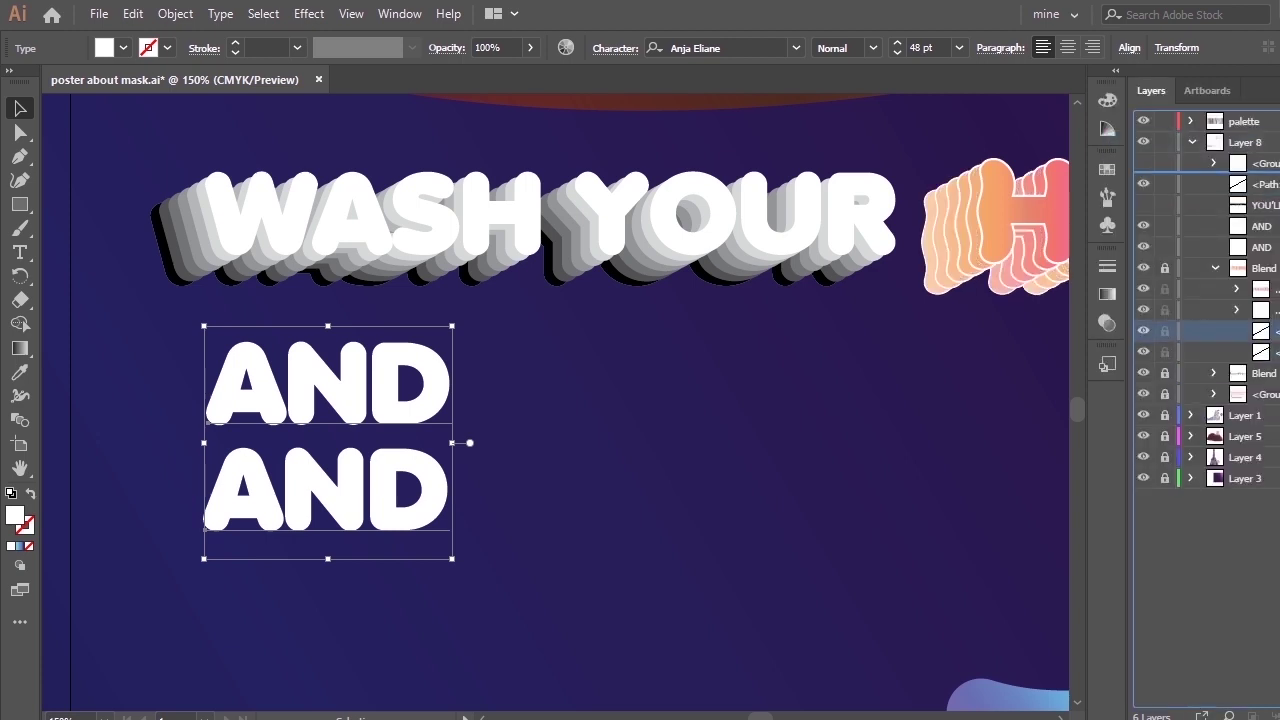
{"action": "left_click_drag", "start_coordinate": [1273, 173], "coordinate": [1273, 162]}
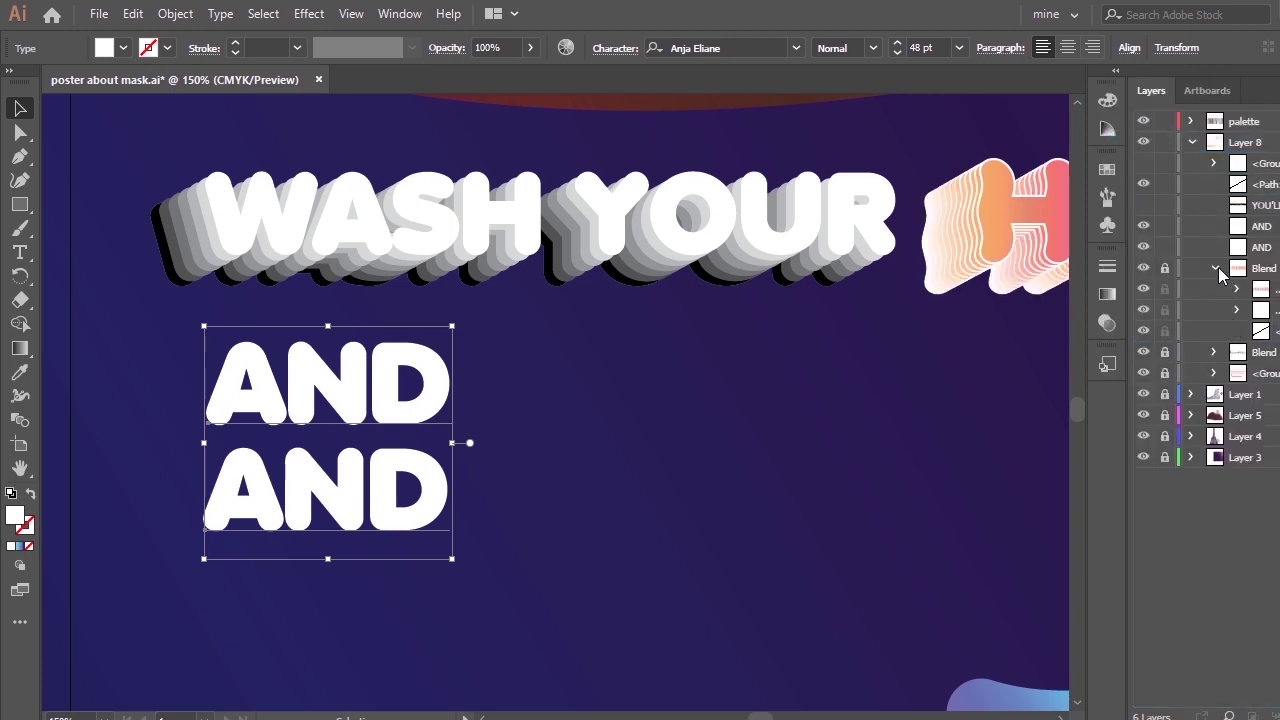
{"action": "left_click", "coordinate": [1215, 268]}
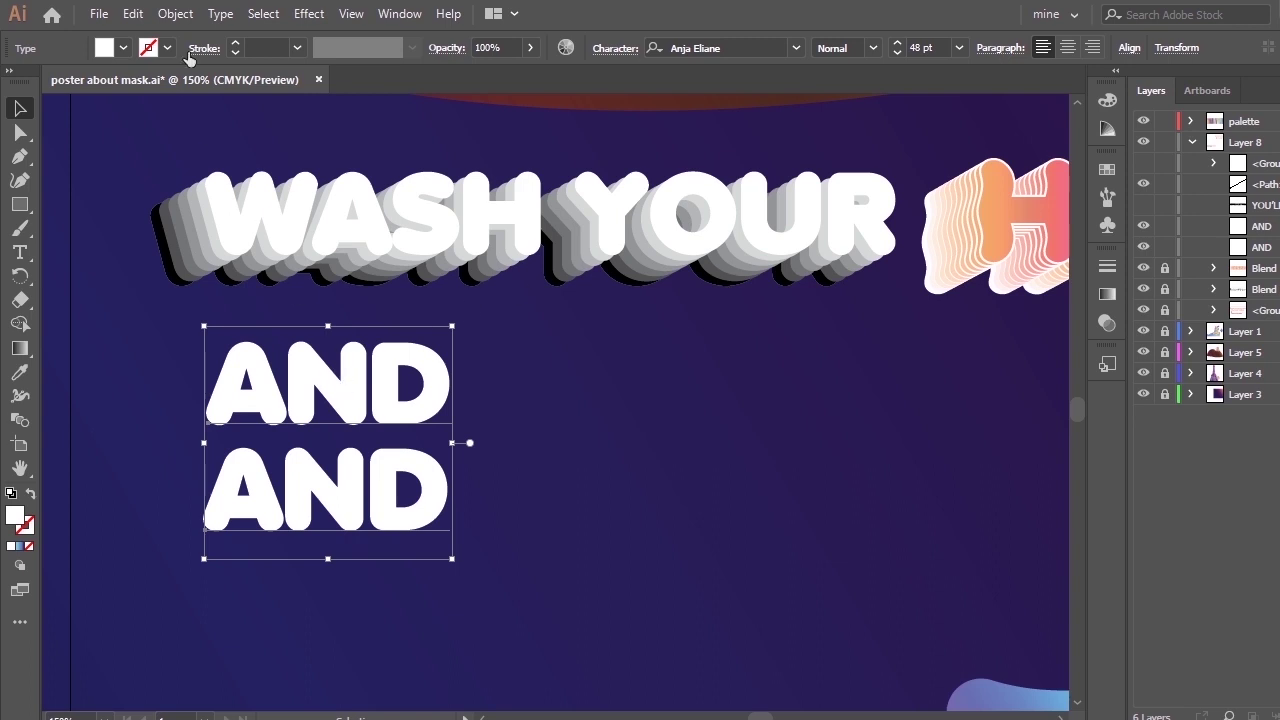
Make a blend between the two selected AND texts.
{"action": "key", "text": "ctrl+alt+b"}
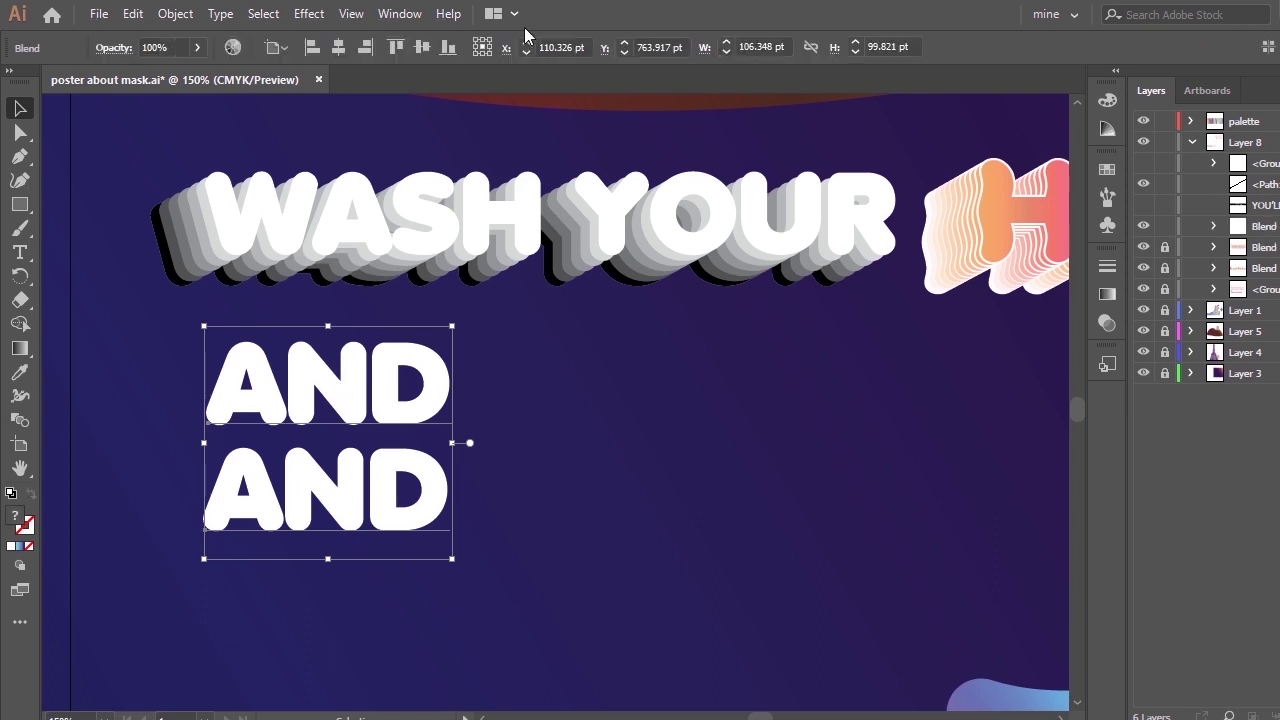
Set the AND blend's spacing to Specified Steps, with enough steps to fill the gap between the two copies.
{"action": "left_click", "coordinate": [175, 13]}
{"action": "mouse_move", "coordinate": [440, 527]}
{"action": "left_click", "coordinate": [540, 579]}
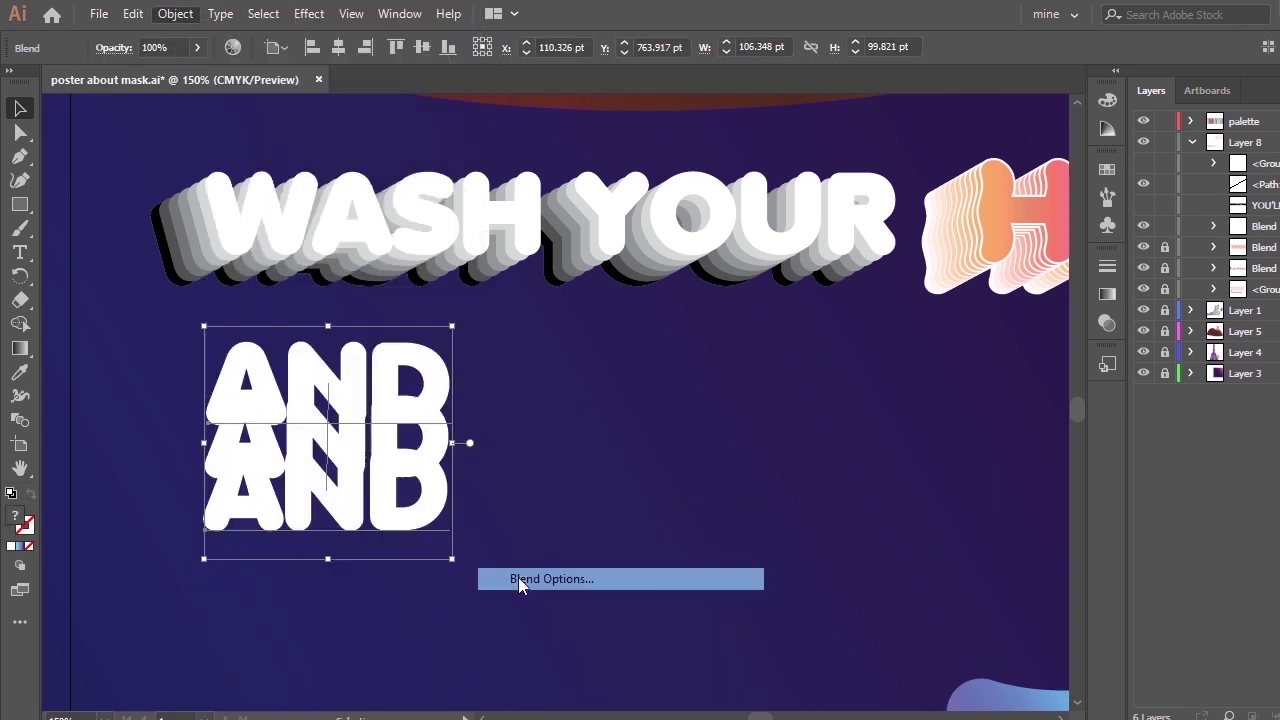
{"action": "left_click", "coordinate": [1003, 187]}
{"action": "left_click", "coordinate": [990, 225]}
{"action": "left_click", "coordinate": [900, 280]}
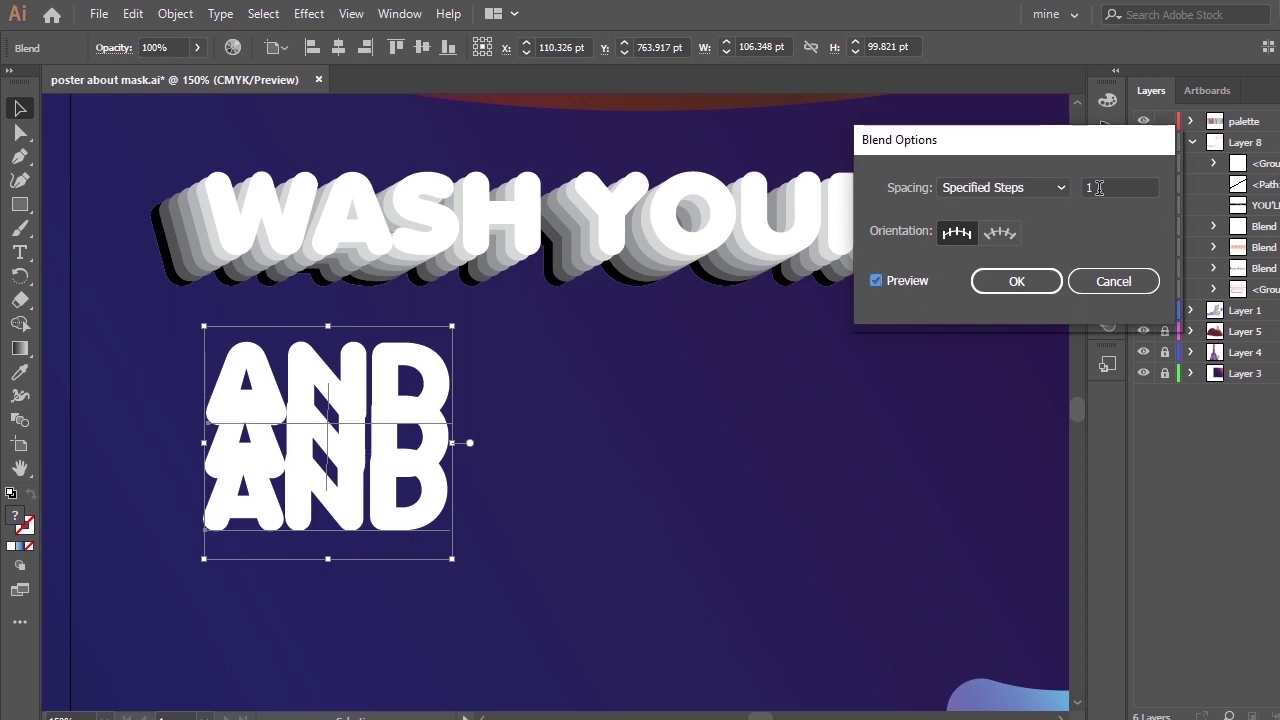
{"action": "left_click", "coordinate": [1016, 281]}
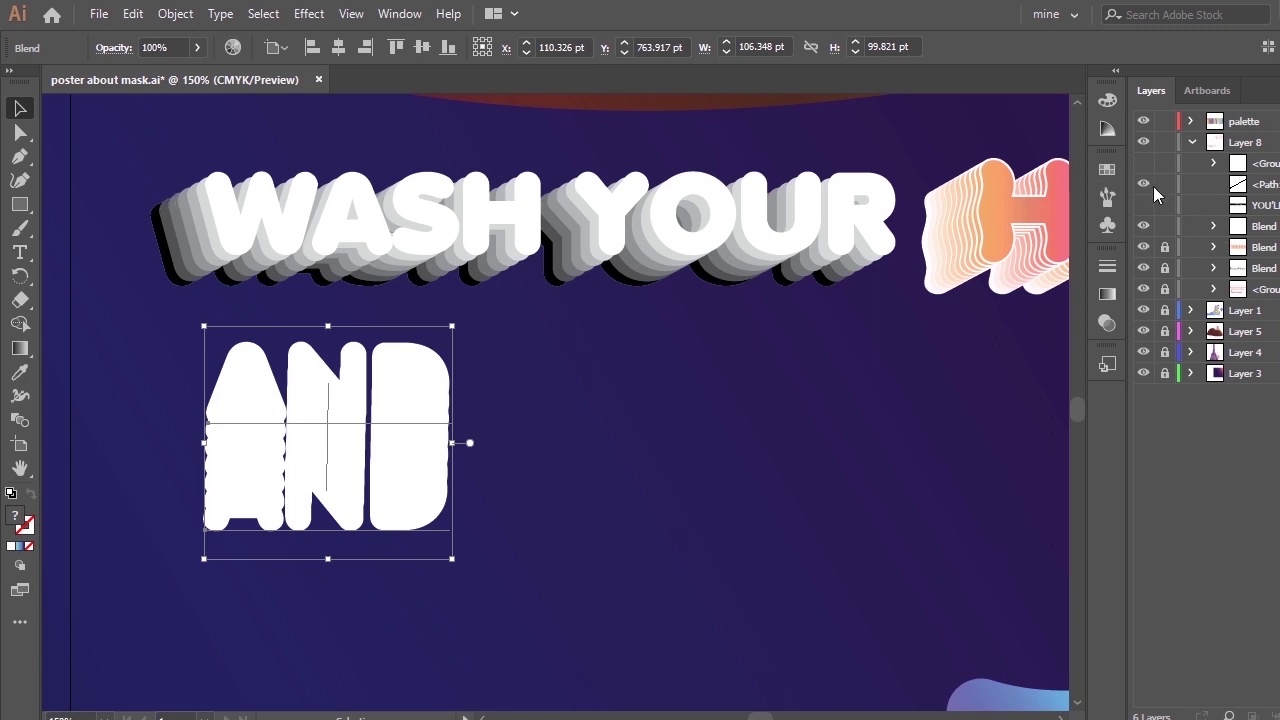
Move the short diagonal path beside the AND blend and stack it directly above that blend in Layer 8.
{"action": "left_click", "coordinate": [1258, 183]}
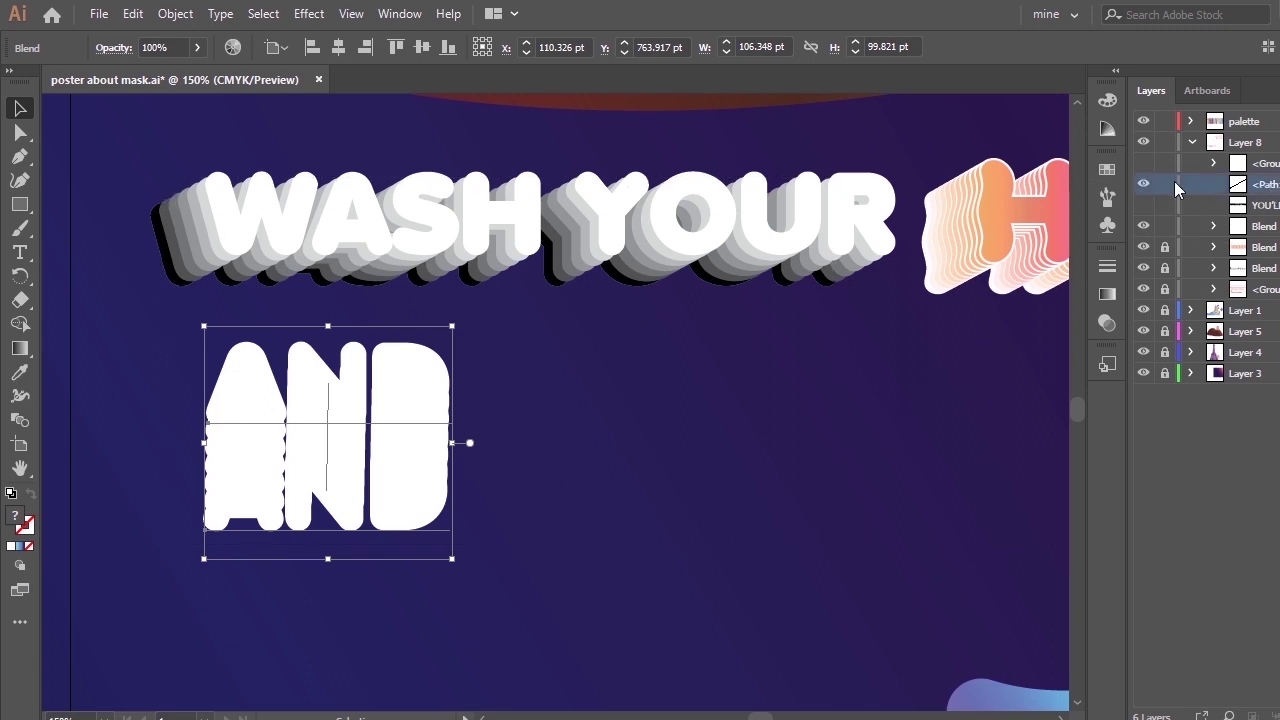
{"action": "key", "text": "ctrl+plus"}
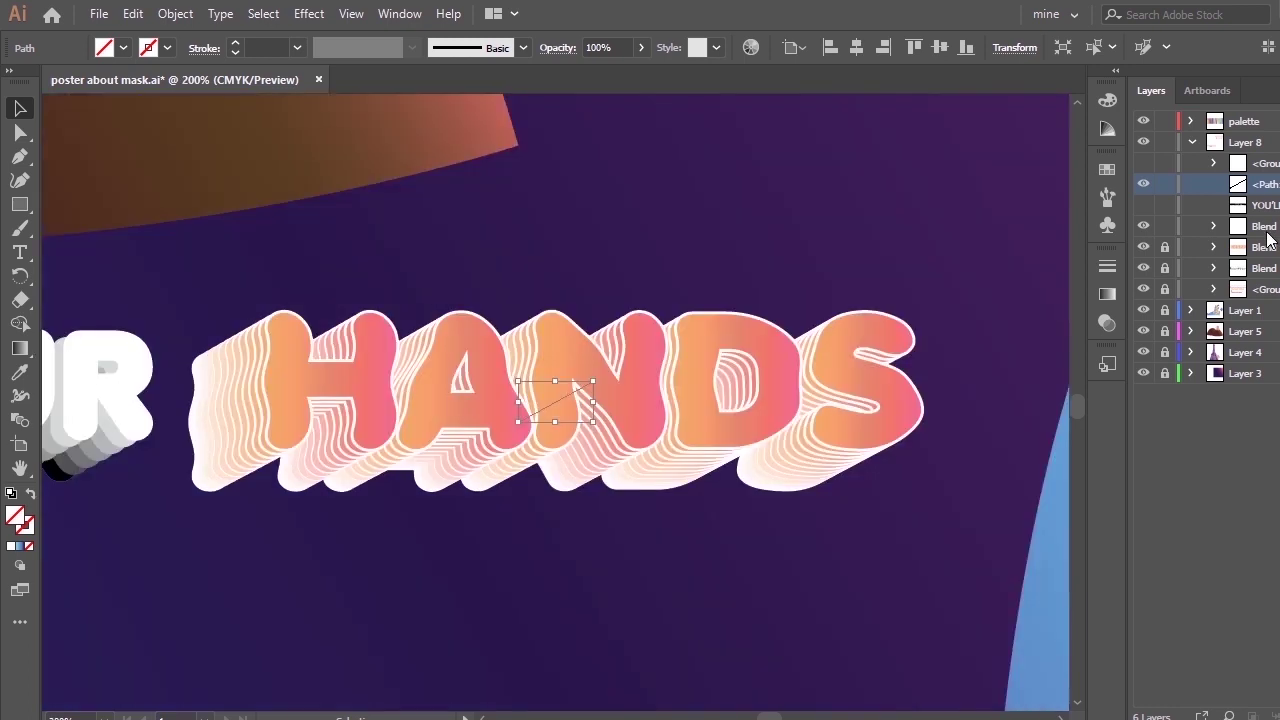
{"action": "key", "text": "ctrl+minus"}
{"action": "key", "text": "ctrl+minus"}
{"action": "left_click_drag", "start_coordinate": [545, 409], "coordinate": [86, 550]}
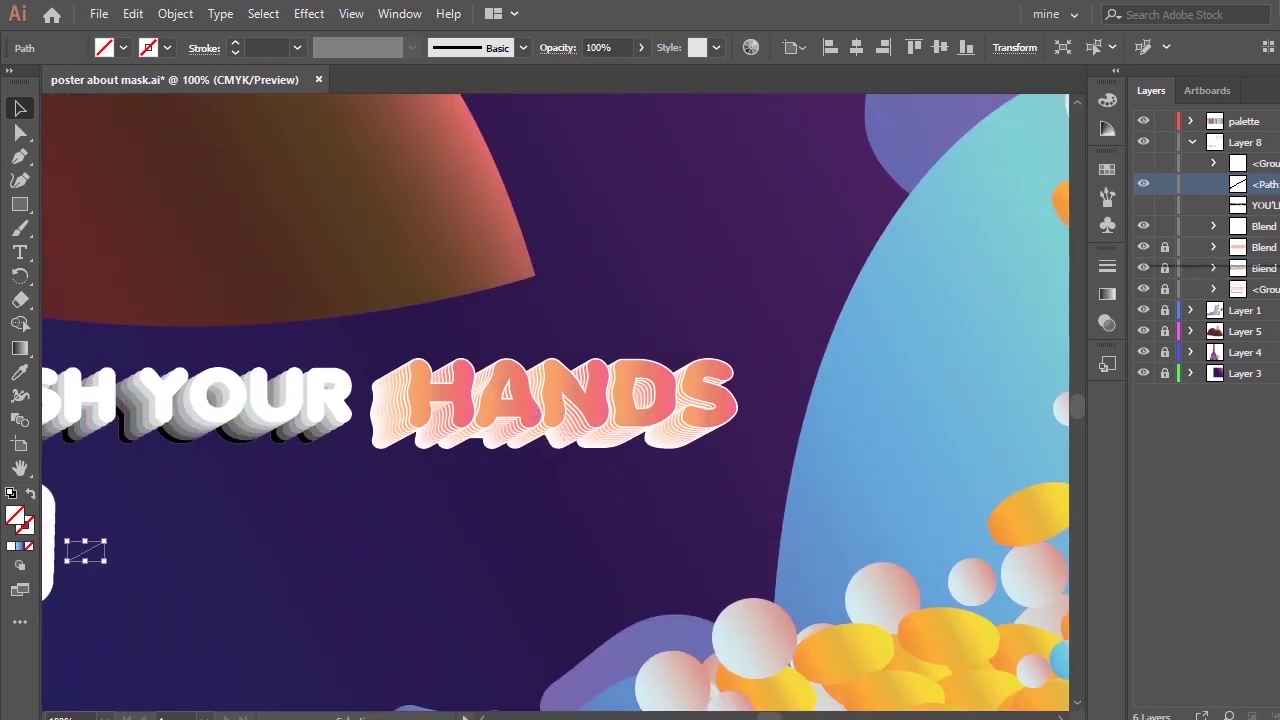
{"action": "left_click_drag", "start_coordinate": [1258, 184], "coordinate": [1258, 215]}
Replace the AND blend's spine with the short diagonal path.
{"action": "left_click", "coordinate": [48, 546]}
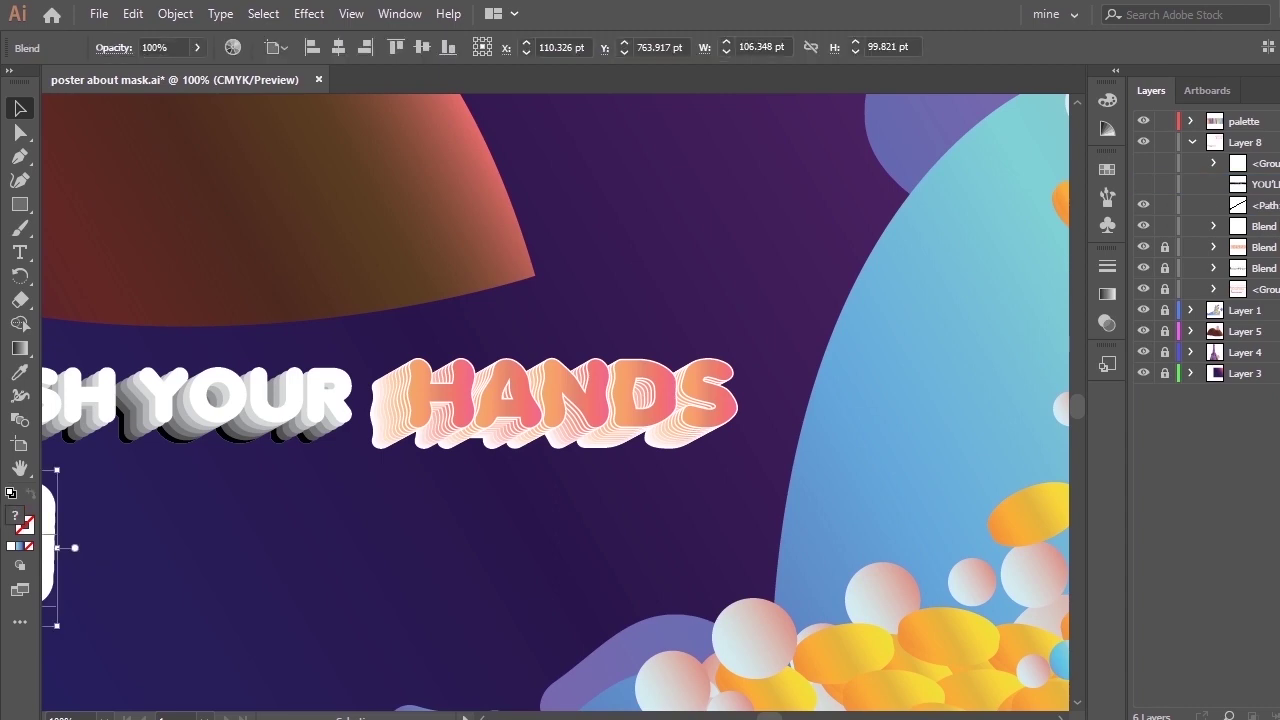
{"action": "key", "text": "ctrl+equal"}
{"action": "key", "text": "ctrl+equal"}
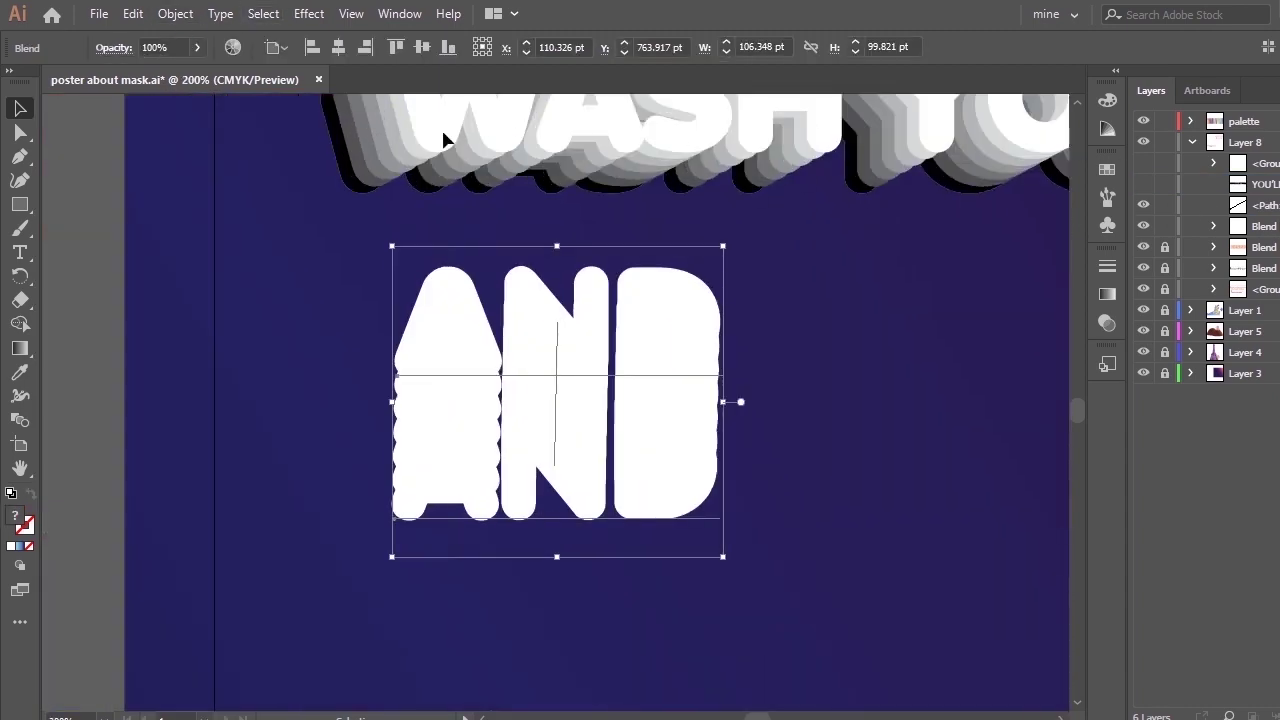
{"action": "left_click_drag", "start_coordinate": [328, 187], "coordinate": [1025, 616]}
{"action": "left_click", "coordinate": [175, 13]}
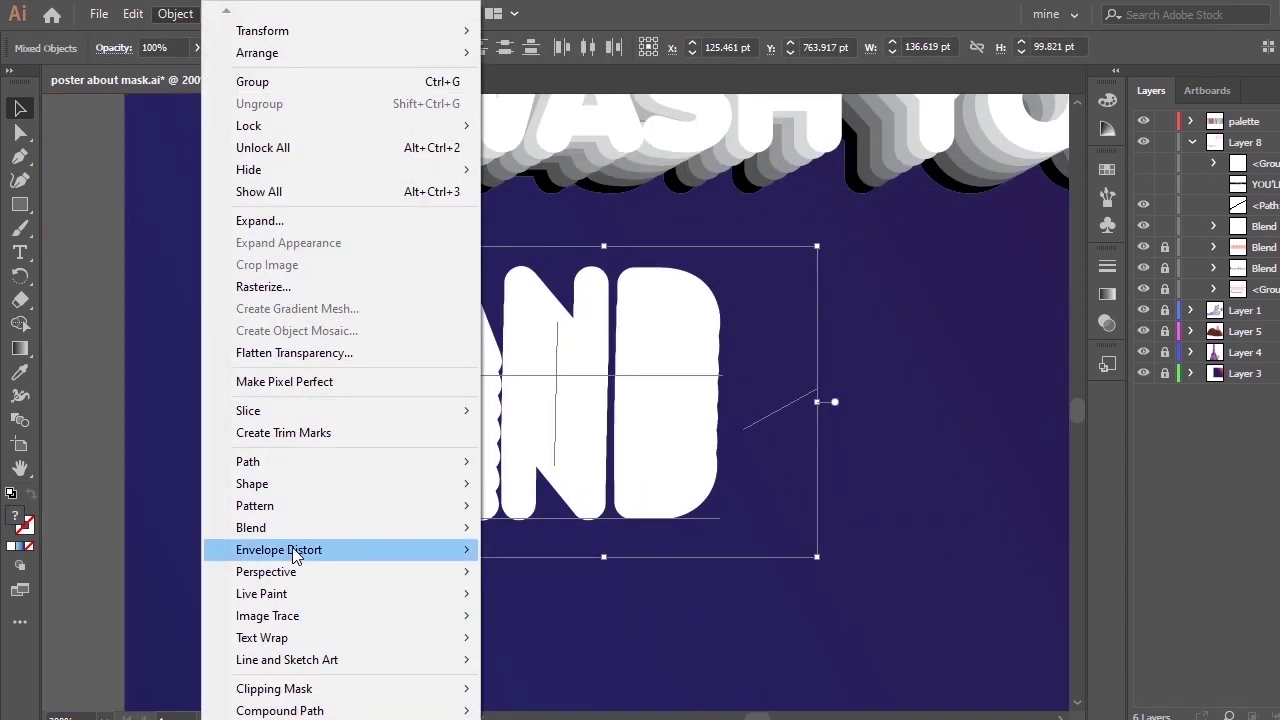
{"action": "mouse_move", "coordinate": [434, 527]}
{"action": "left_click", "coordinate": [540, 636]}
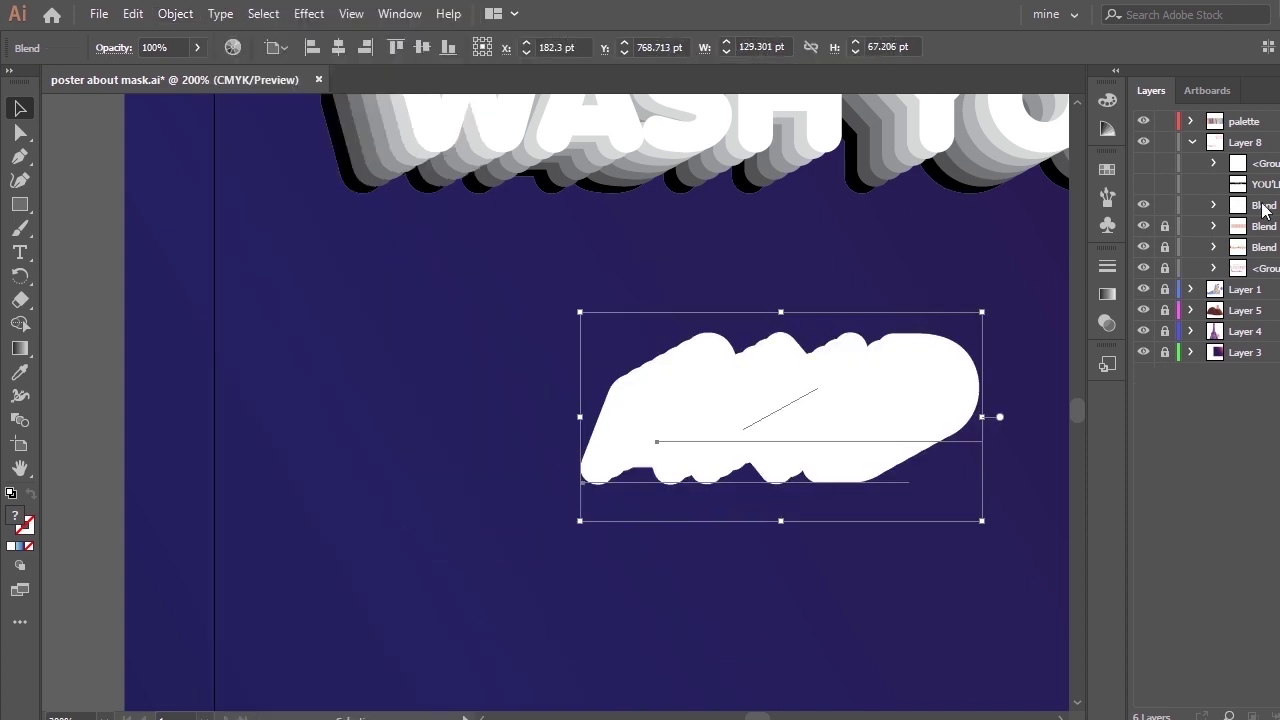
Target the rear AND text inside the blend and sample the blue gradient of the wave artwork onto it.
{"action": "left_click", "coordinate": [1214, 205]}
{"action": "key", "text": "i"}
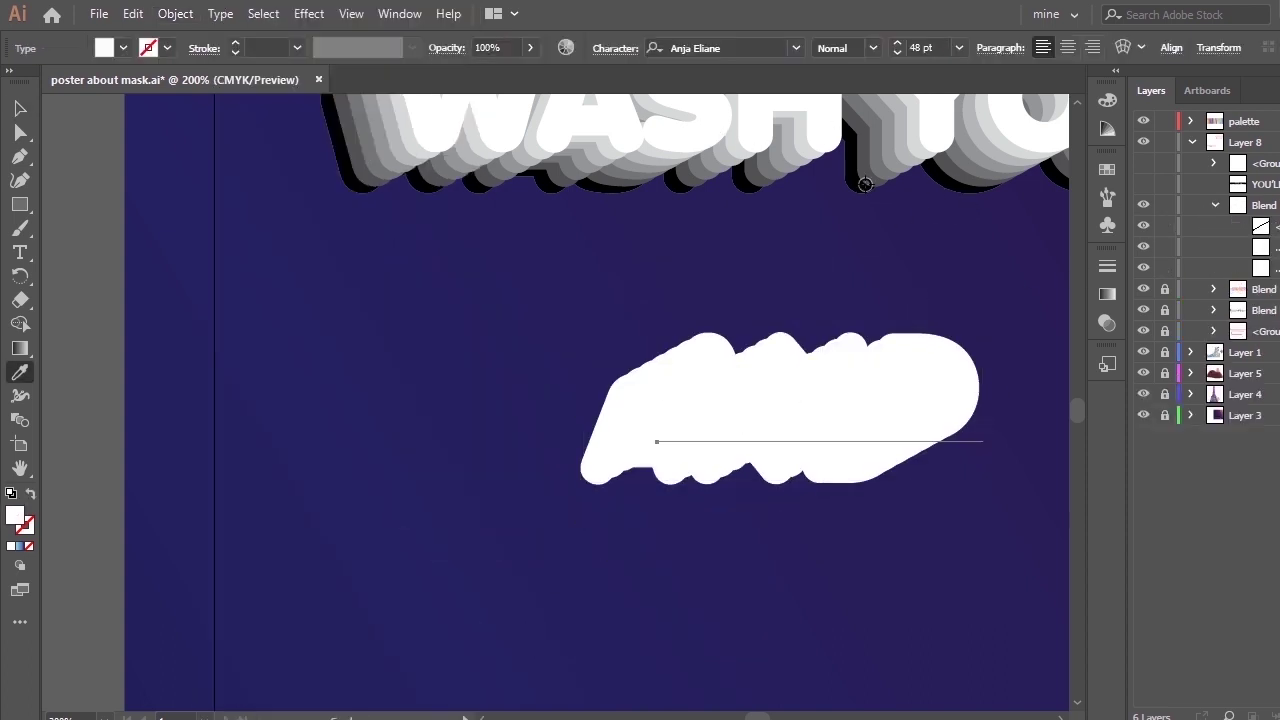
{"action": "left_click", "coordinate": [1263, 273]}
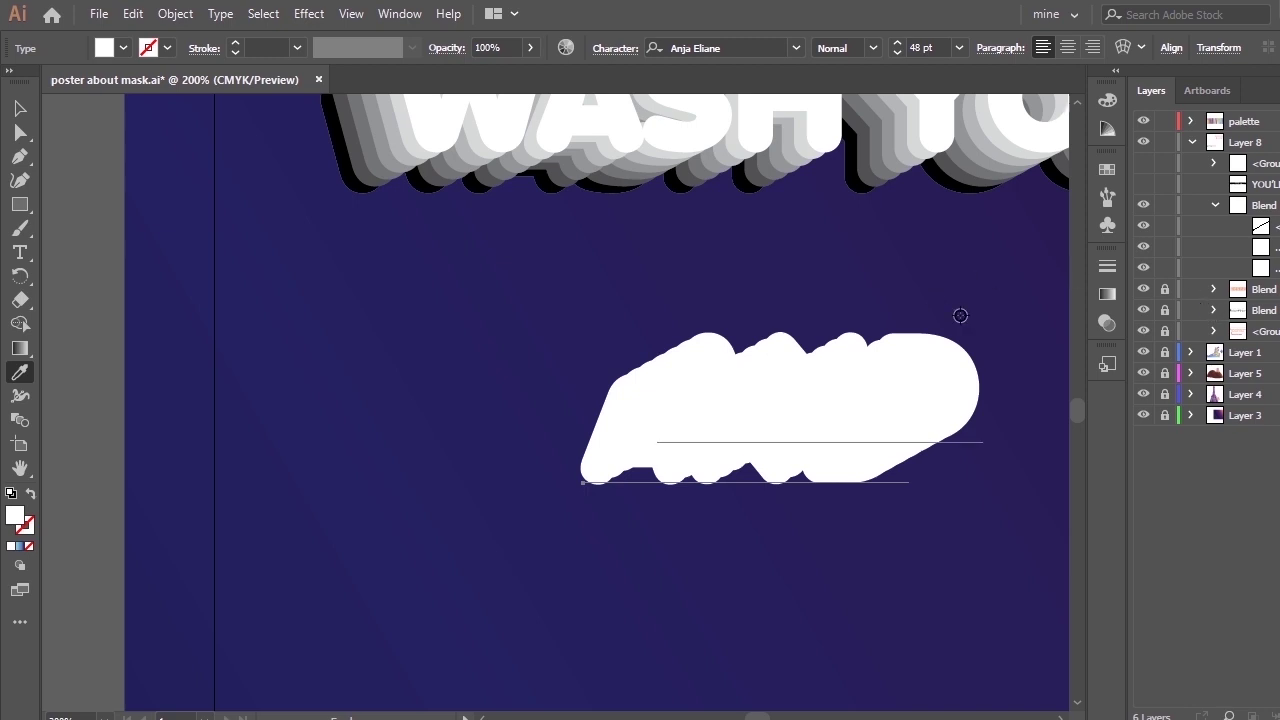
{"action": "key", "text": "ctrl+minus"}
{"action": "left_click", "coordinate": [997, 706]}
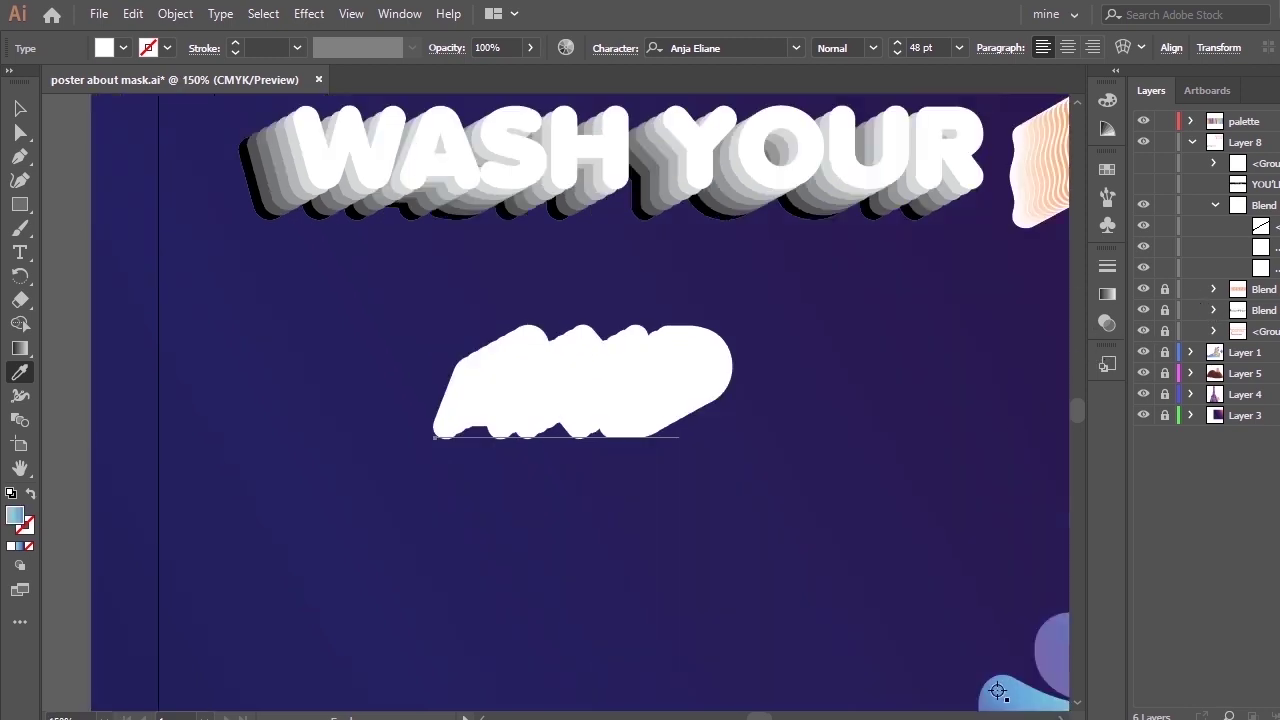
Remove the red stop from the sampled gradient and shift the remaining three stops towards its start.
{"action": "left_click", "coordinate": [1108, 296]}
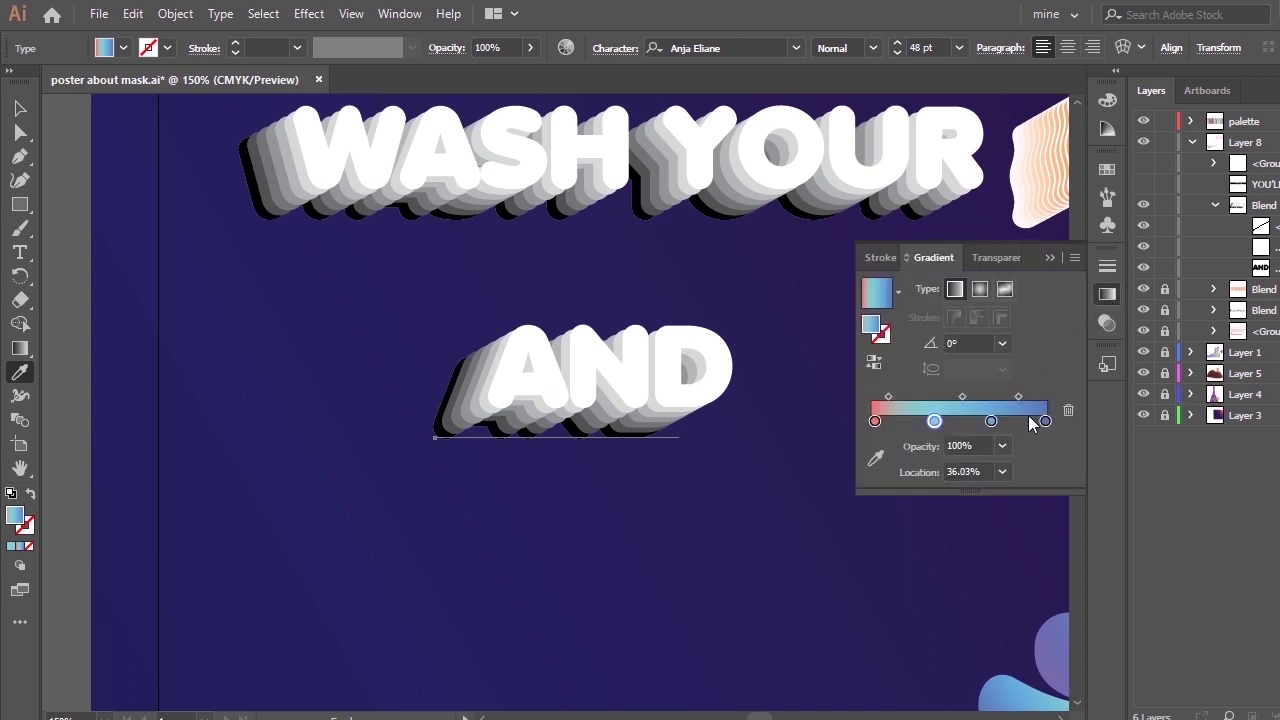
{"action": "left_click_drag", "start_coordinate": [873, 420], "coordinate": [868, 452]}
{"action": "left_click_drag", "start_coordinate": [934, 424], "coordinate": [889, 431]}
{"action": "left_click_drag", "start_coordinate": [990, 428], "coordinate": [946, 429]}
{"action": "left_click_drag", "start_coordinate": [1045, 425], "coordinate": [1014, 428]}
Add an end stop at 96.93% to the gradient, sample its colour from the dark background, and deselect the text.
{"action": "left_click", "coordinate": [1040, 424]}
{"action": "left_click", "coordinate": [880, 460]}
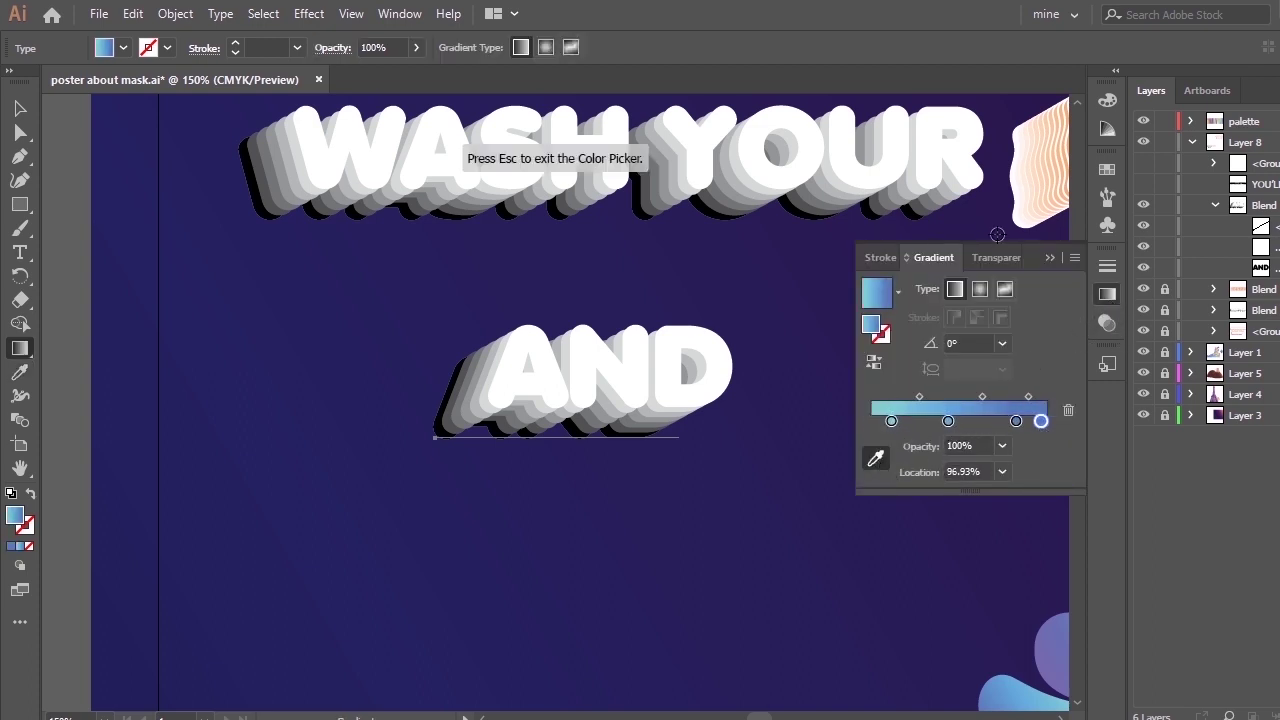
{"action": "left_click", "coordinate": [988, 240]}
{"action": "left_click", "coordinate": [1047, 260]}
{"action": "left_click", "coordinate": [20, 108]}
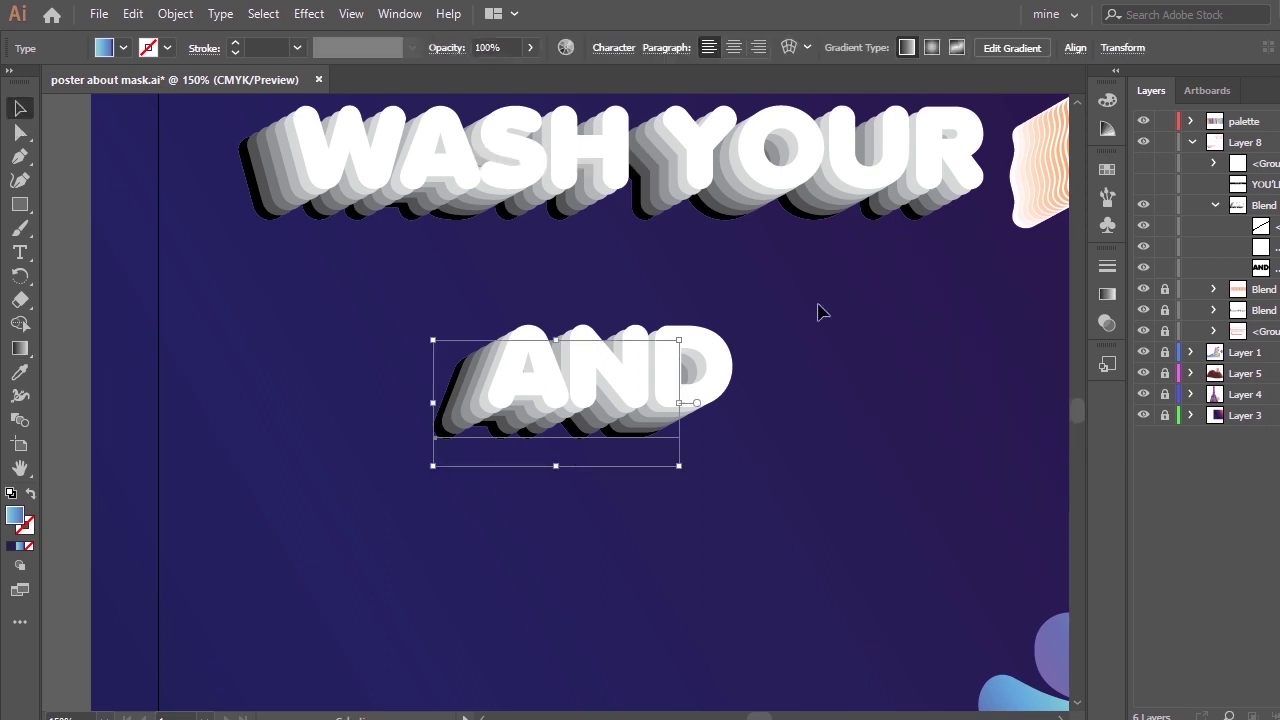
{"action": "left_click", "coordinate": [860, 310]}
{"action": "left_click", "coordinate": [1215, 206]}
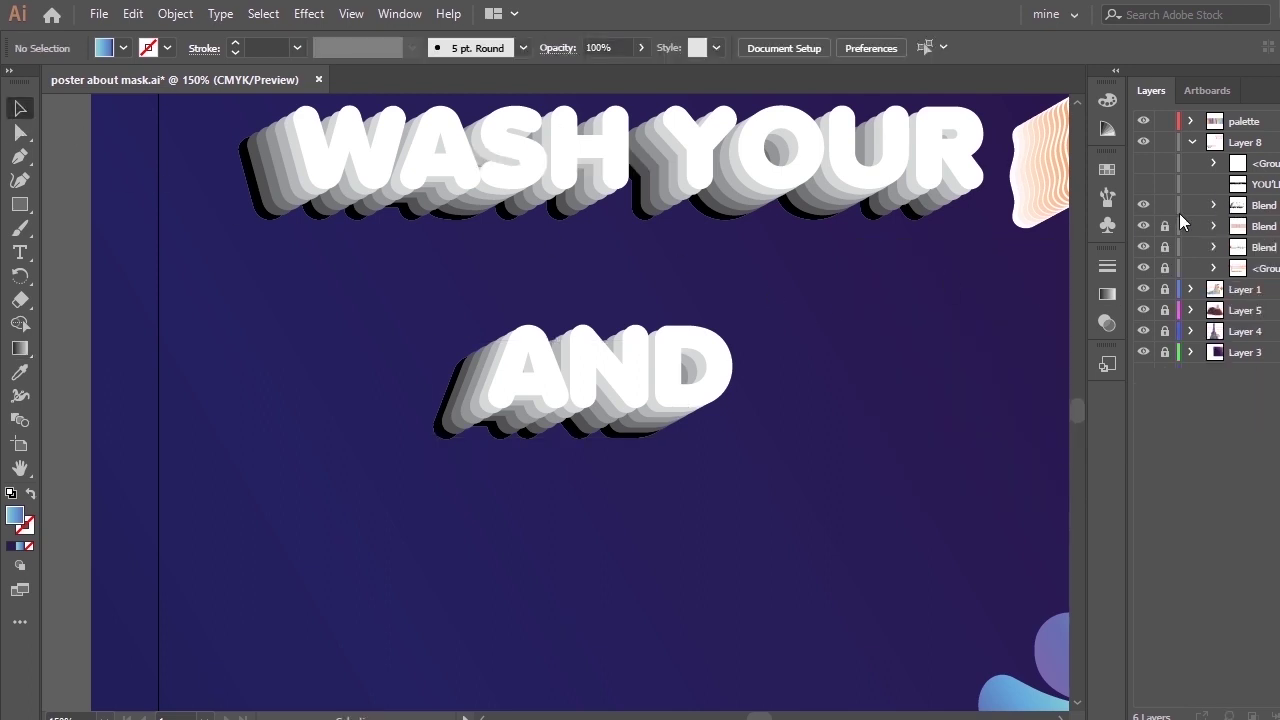
Show the YOU'LL WITHSTAND text and move the AND lettering in front of it, under WASH YOUR.
{"action": "left_click", "coordinate": [1143, 205]}
{"action": "left_click", "coordinate": [1143, 205]}
{"action": "left_click", "coordinate": [1143, 184]}
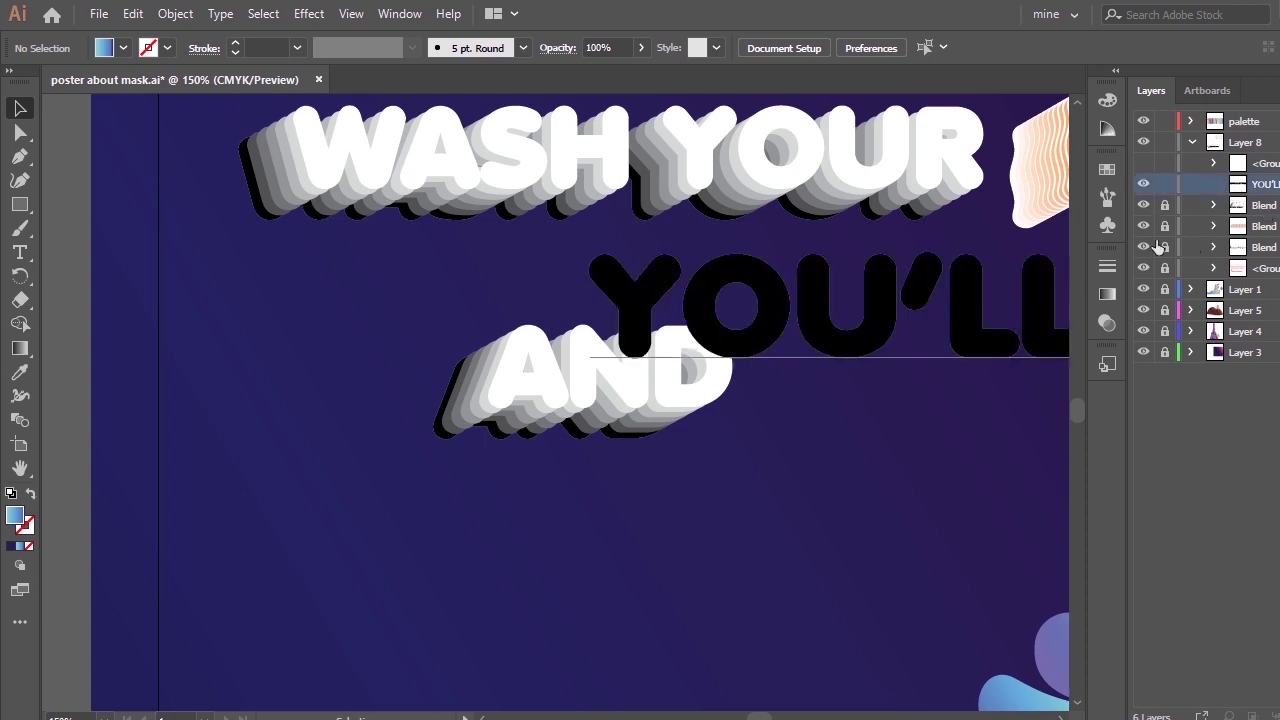
{"action": "left_click_drag", "start_coordinate": [543, 400], "coordinate": [445, 332]}
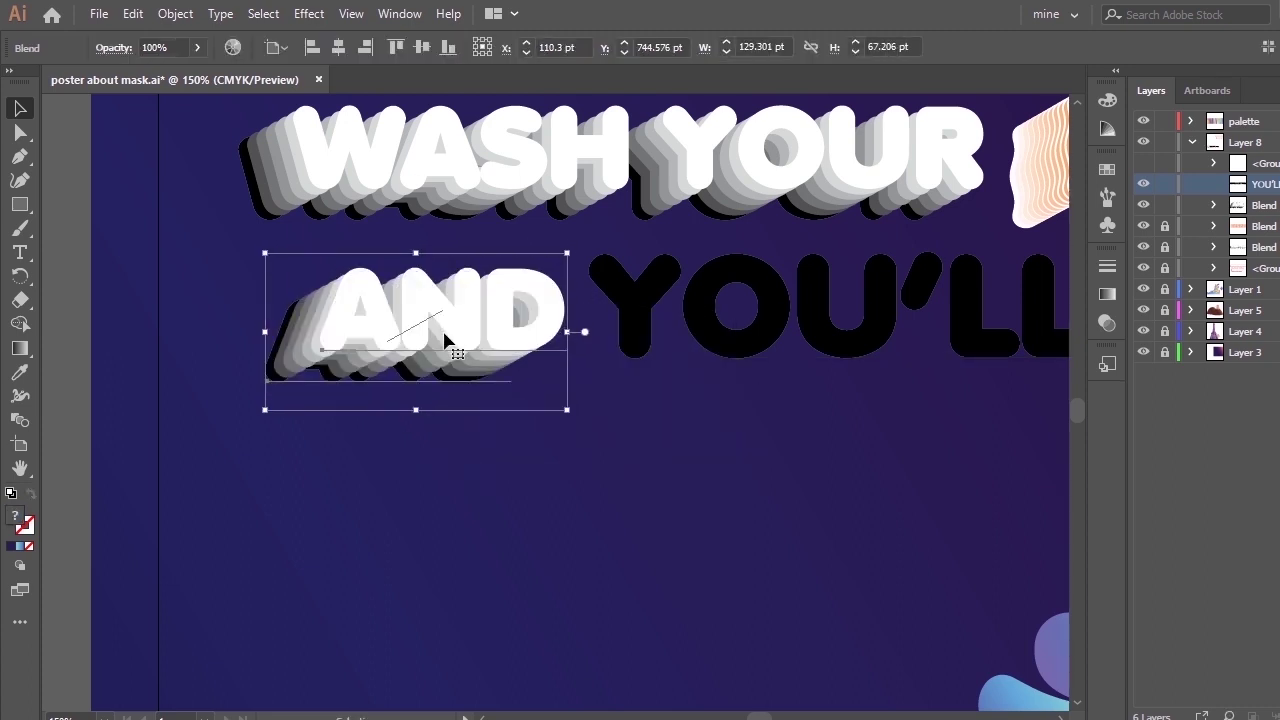
{"action": "left_click", "coordinate": [636, 447]}
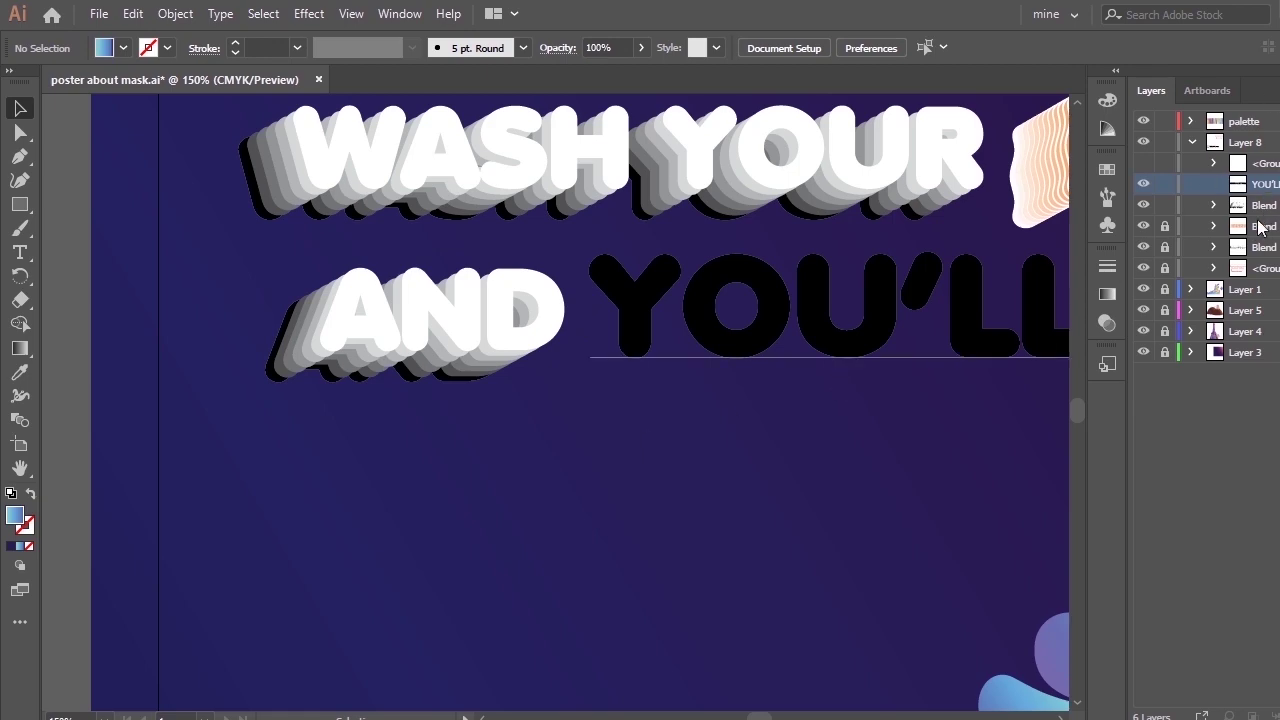
Lock the AND blend and check its visibility in Layer 8.
{"action": "left_click", "coordinate": [1165, 206]}
{"action": "left_click", "coordinate": [1144, 206]}
{"action": "left_click", "coordinate": [1144, 206]}
Apply an envelope mesh with 4 rows and 4 columns to the single YOU'LL WITHSTAND text.
{"action": "left_click", "coordinate": [1279, 184]}
{"action": "key", "text": "ctrl+minus"}
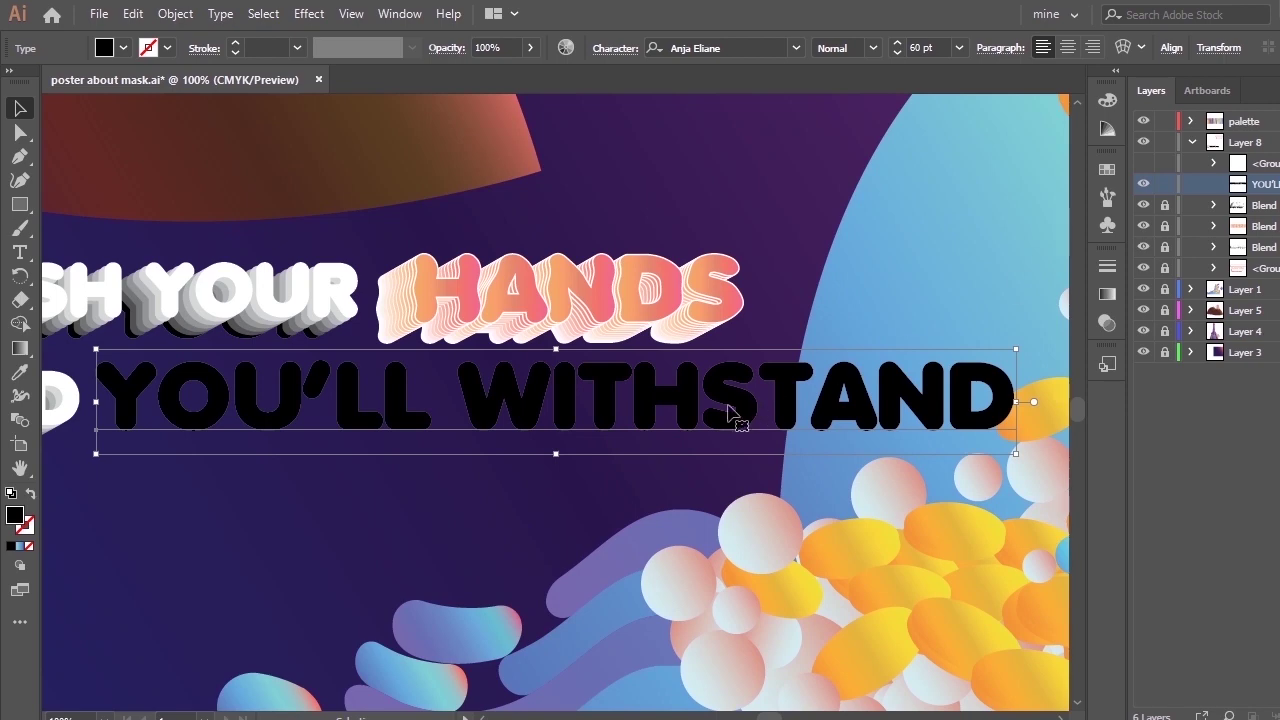
{"action": "left_click_drag", "start_coordinate": [737, 434], "coordinate": [790, 522]}
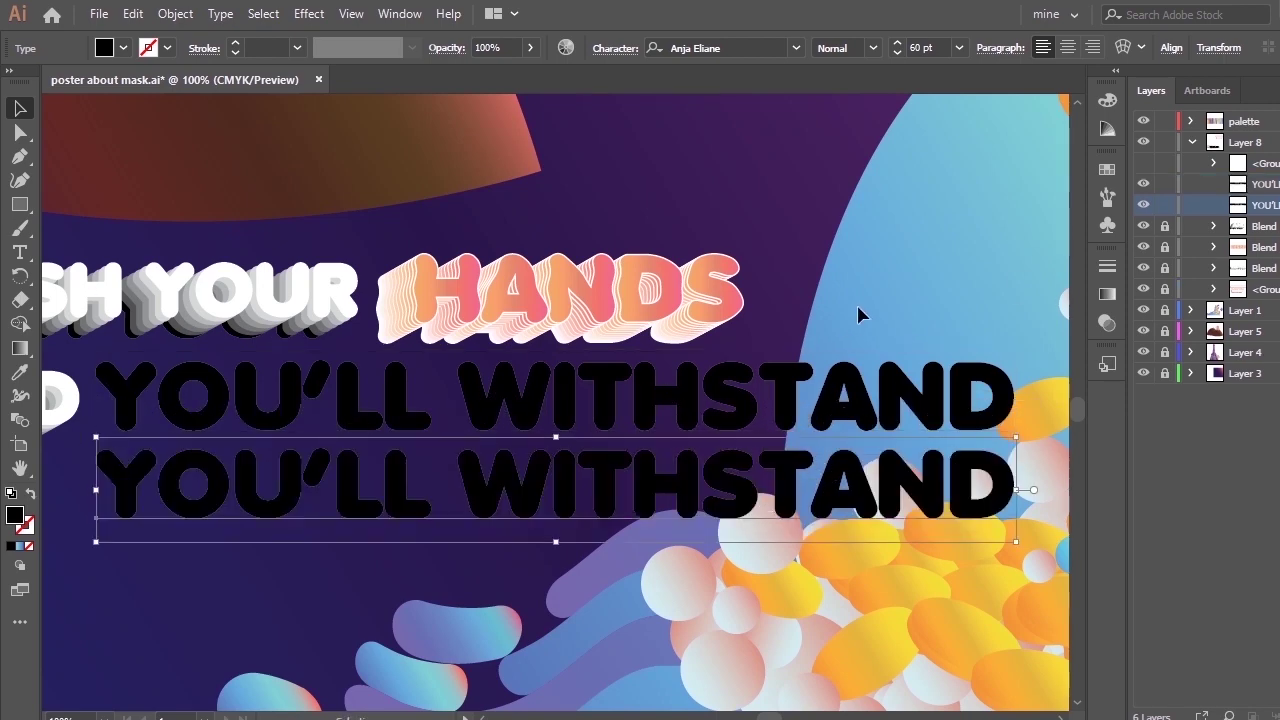
{"action": "key", "text": "ctrl+z"}
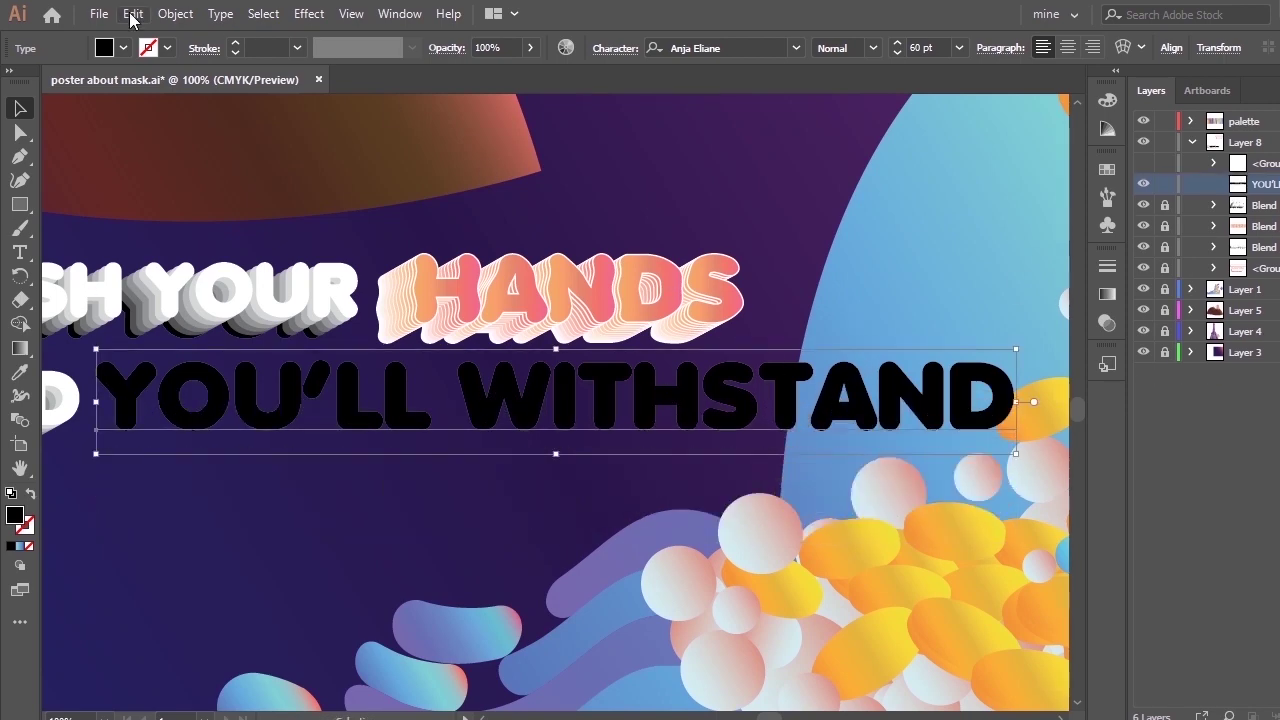
{"action": "left_click", "coordinate": [172, 16]}
{"action": "mouse_move", "coordinate": [423, 552]}
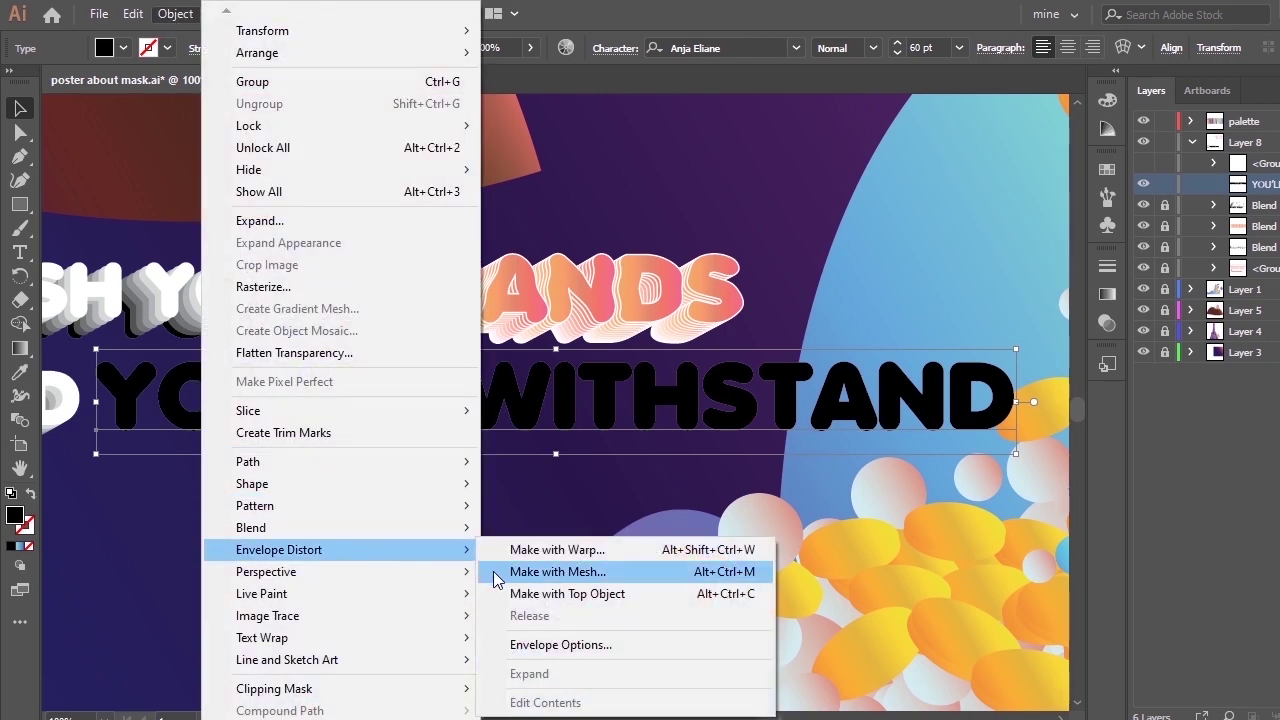
{"action": "left_click", "coordinate": [557, 572]}
{"action": "left_click", "coordinate": [694, 446]}
{"action": "left_click", "coordinate": [806, 446]}
Select the two inner rows of mesh points across YOU'LL WITHSTAND and shift them sideways to make the letters wavy.
{"action": "key", "text": "a"}
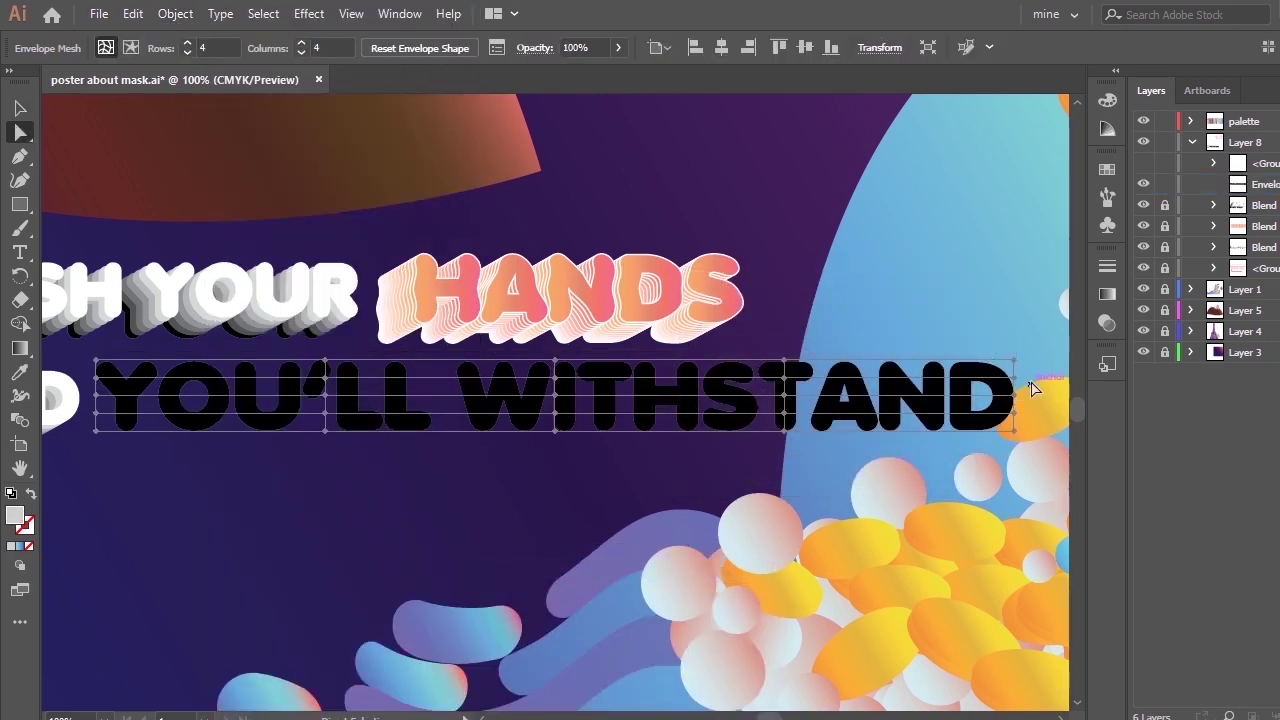
{"action": "left_click_drag", "start_coordinate": [1031, 383], "coordinate": [75, 369]}
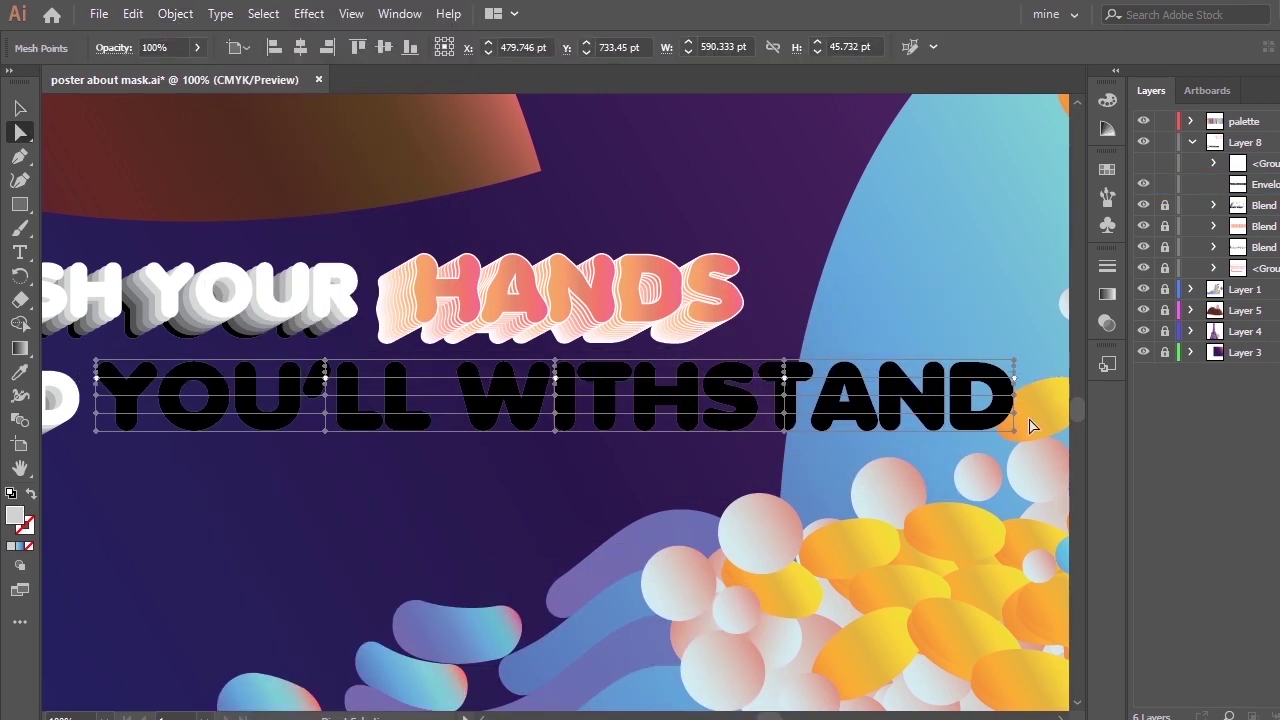
{"action": "left_click_drag", "start_coordinate": [1032, 426], "coordinate": [90, 410]}
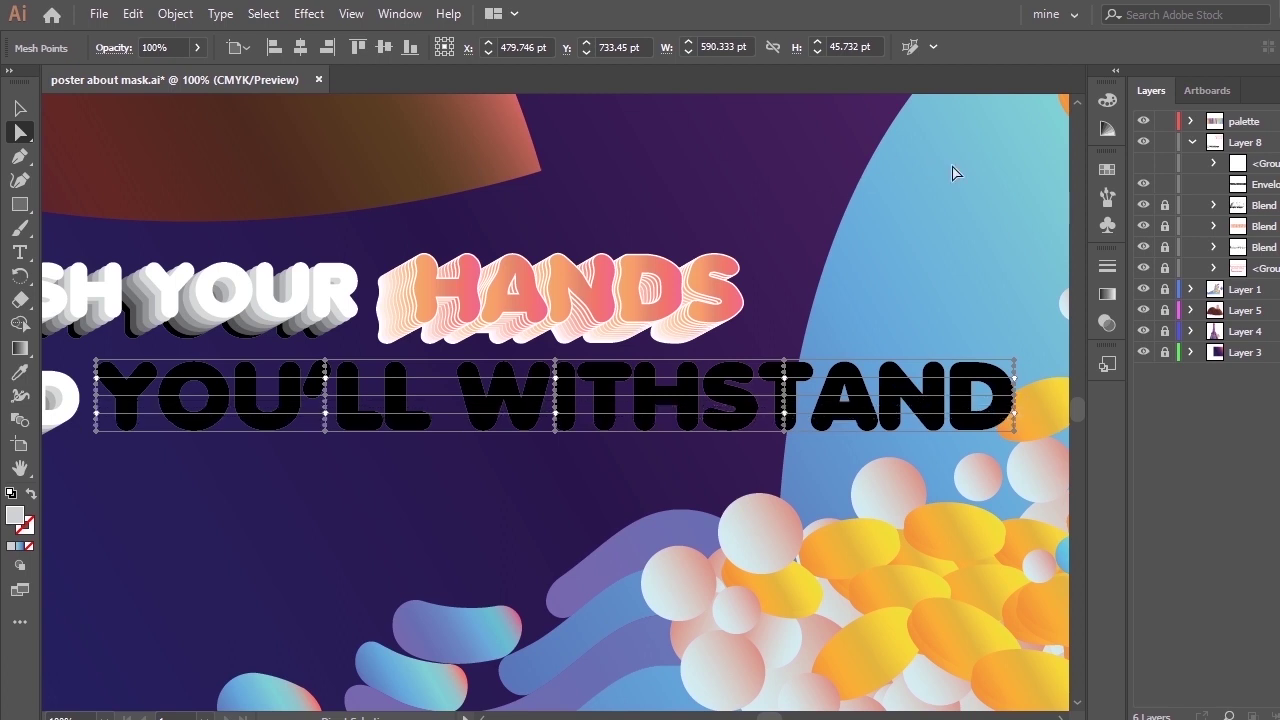
{"action": "left_click", "coordinate": [815, 277]}
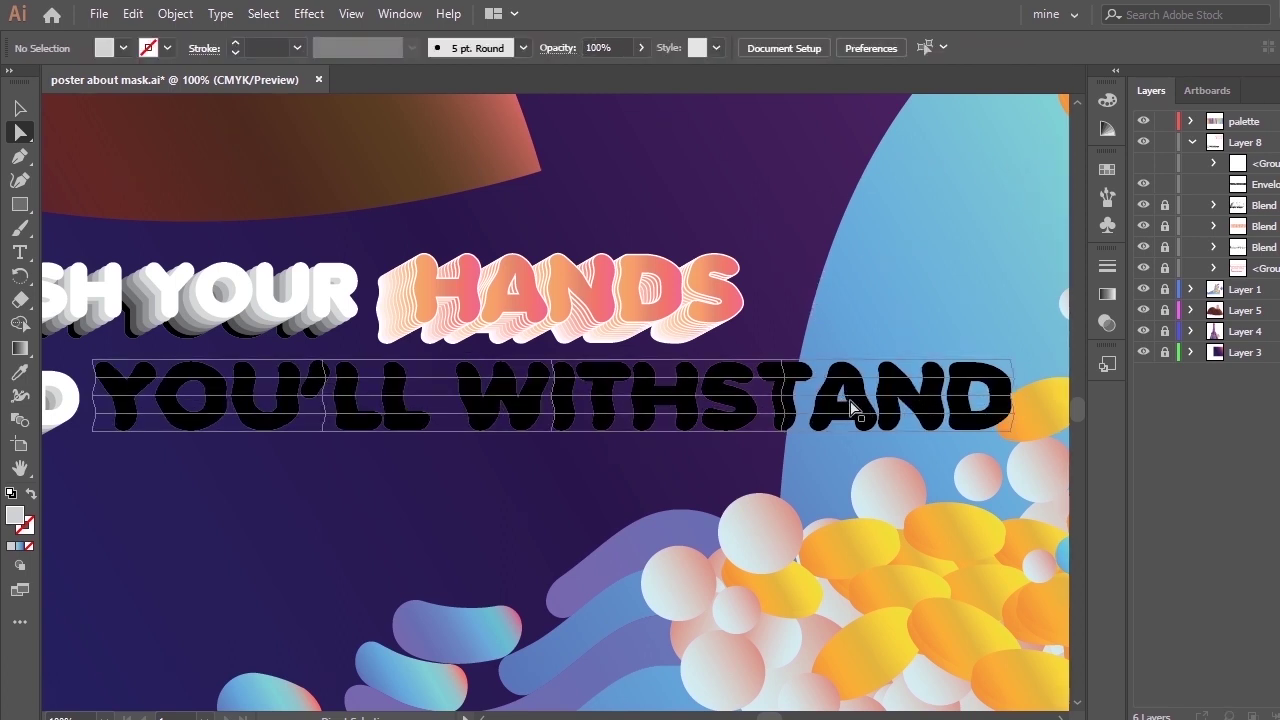
Duplicate the whole wavy YOU'LL WITHSTAND lettering directly below the original.
{"action": "left_click_drag", "start_coordinate": [851, 405], "coordinate": [853, 458]}
{"action": "key", "text": "ctrl+z"}
{"action": "key", "text": "v"}
{"action": "left_click_drag", "start_coordinate": [718, 410], "coordinate": [721, 492]}
Select both wavy YOU'LL WITHSTAND copies and make a blend between them.
{"action": "left_click_drag", "start_coordinate": [810, 314], "coordinate": [861, 523]}
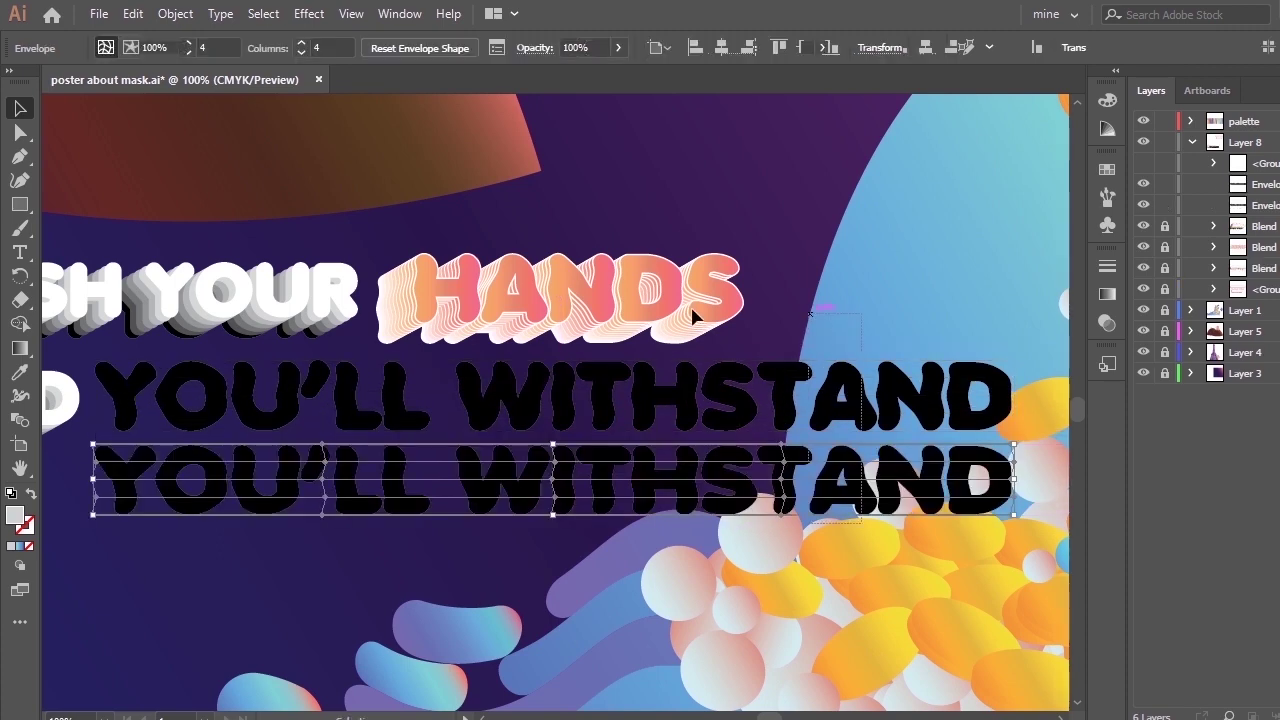
{"action": "key", "text": "ctrl+a"}
{"action": "left_click", "coordinate": [175, 14]}
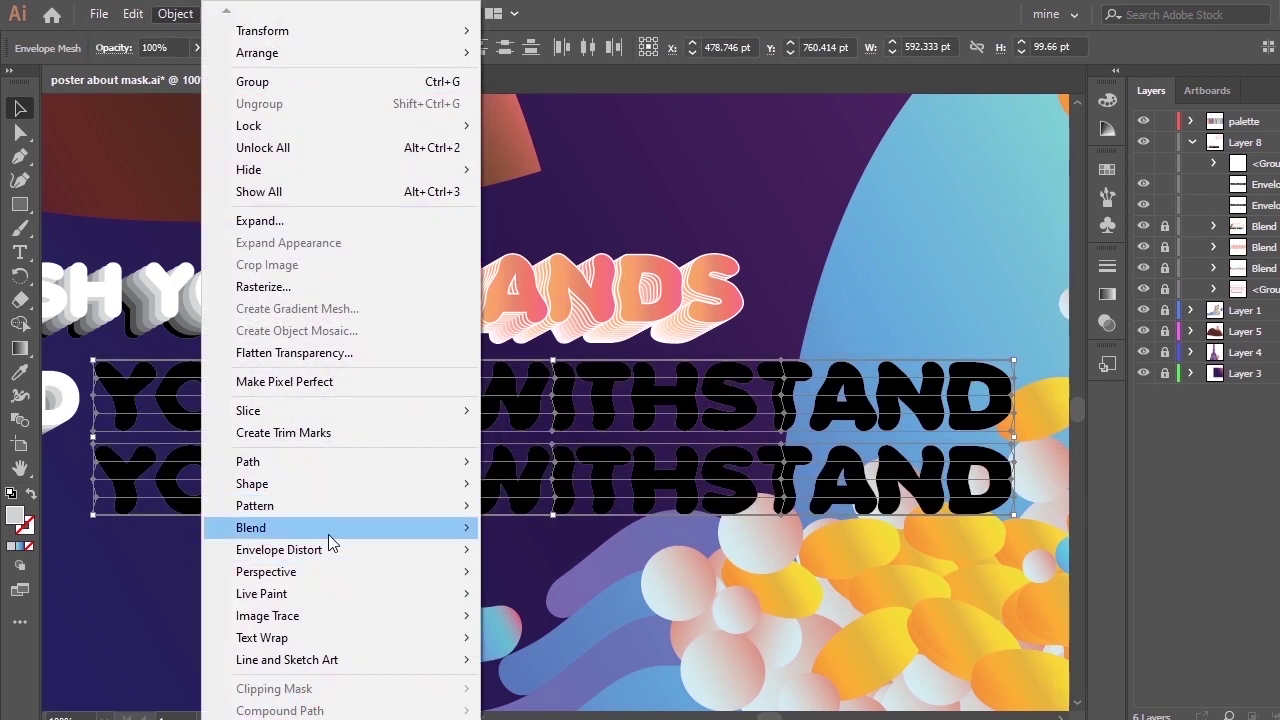
{"action": "left_click", "coordinate": [512, 527]}
Change the YOU'LL WITHSTAND blend's spacing from Smooth Color to Specified Steps with several intermediate steps.
{"action": "left_click", "coordinate": [175, 14]}
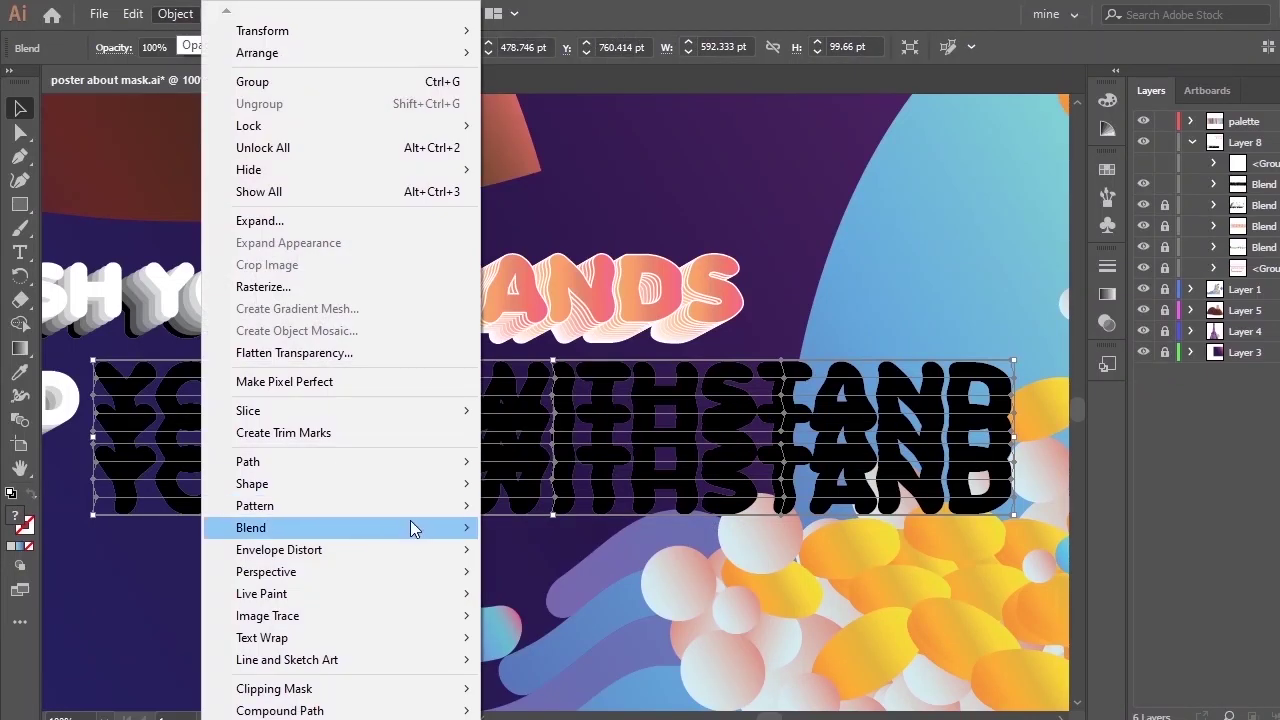
{"action": "mouse_move", "coordinate": [414, 527]}
{"action": "left_click", "coordinate": [520, 500]}
{"action": "left_click", "coordinate": [876, 281]}
{"action": "left_click", "coordinate": [1003, 187]}
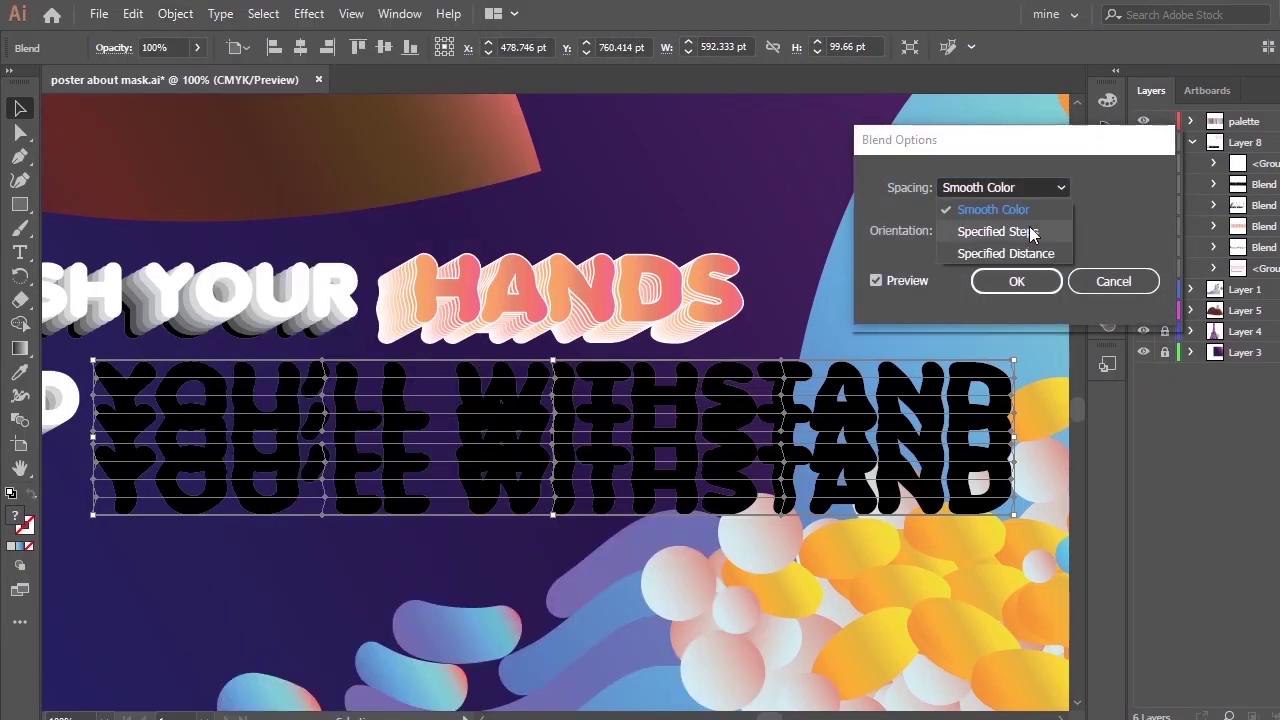
{"action": "left_click", "coordinate": [1000, 231]}
{"action": "type", "text": "0"}
{"action": "left_click", "coordinate": [1030, 280]}
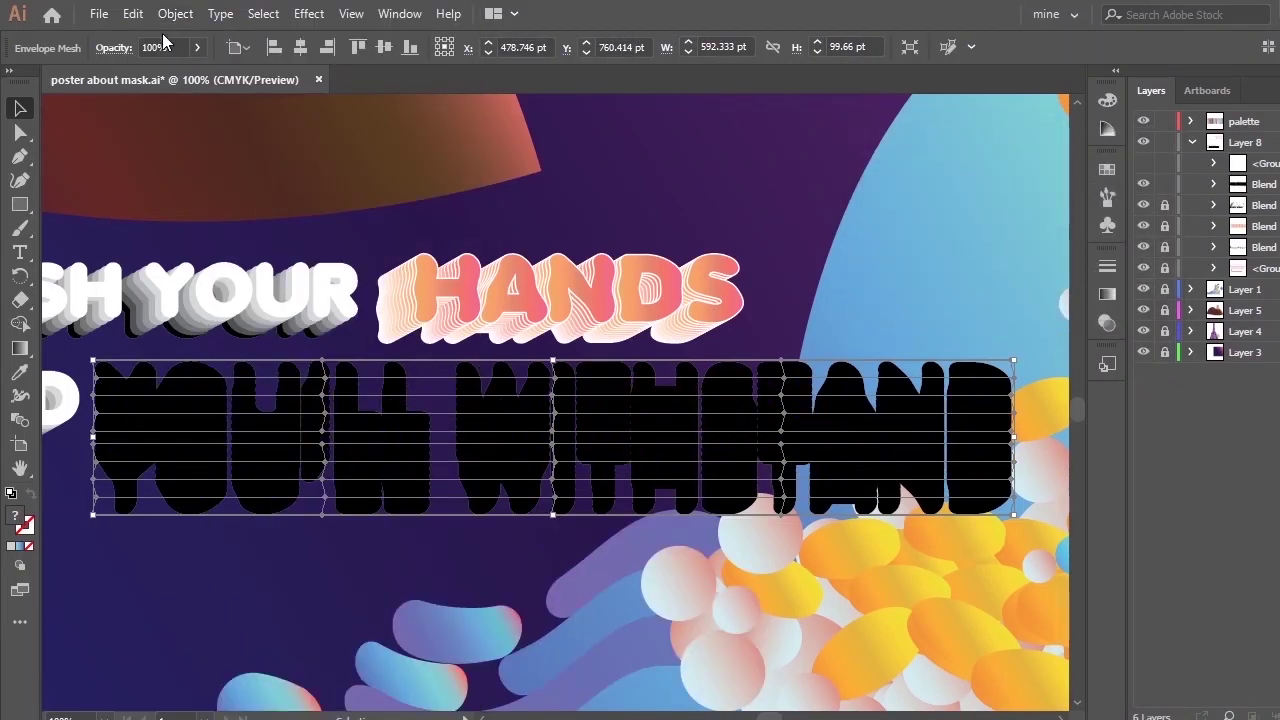
Expand the envelope mesh distortion of the YOU'LL WITHSTAND blend into plain letter shapes.
{"action": "left_click", "coordinate": [174, 14]}
{"action": "mouse_move", "coordinate": [383, 527]}
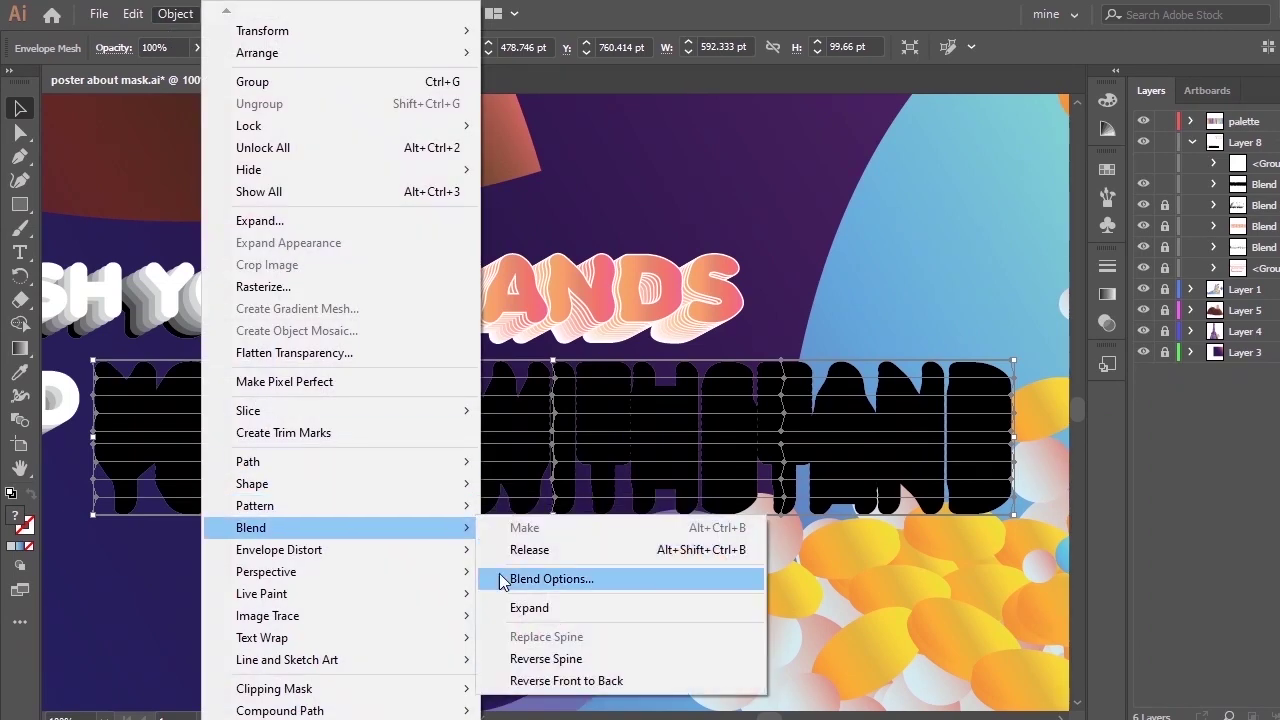
{"action": "mouse_move", "coordinate": [470, 562]}
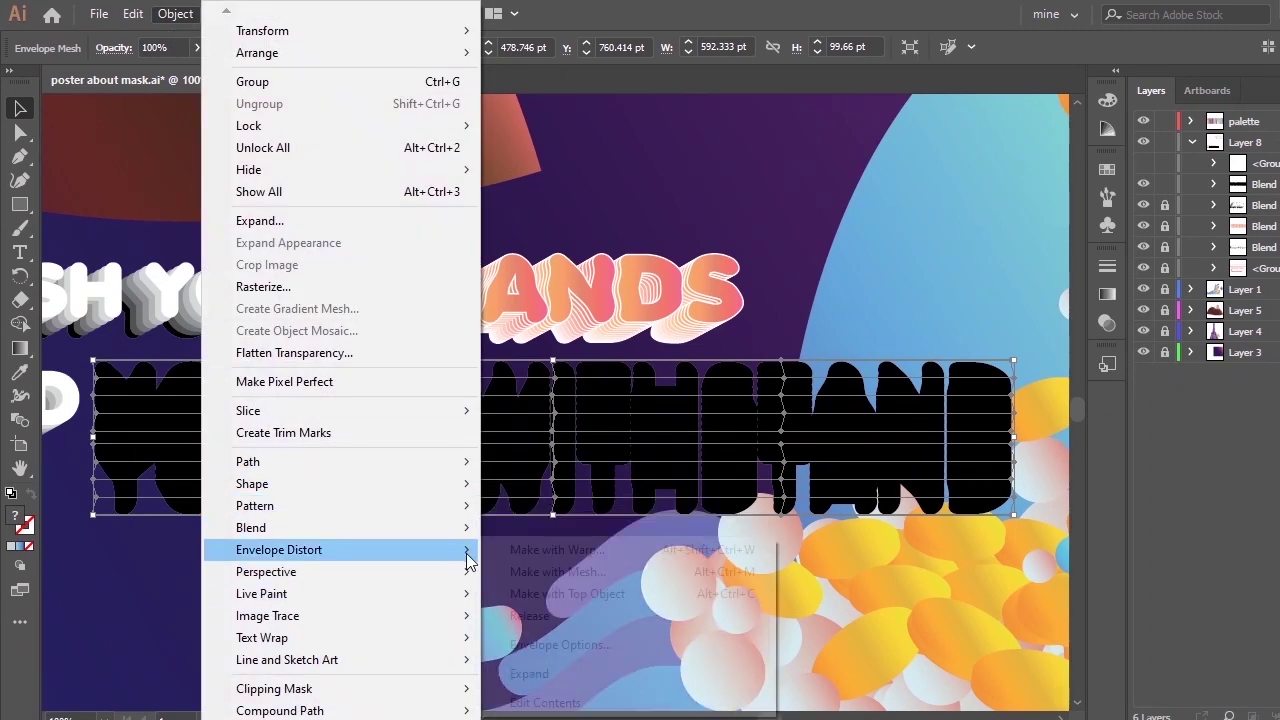
{"action": "left_click", "coordinate": [525, 674]}
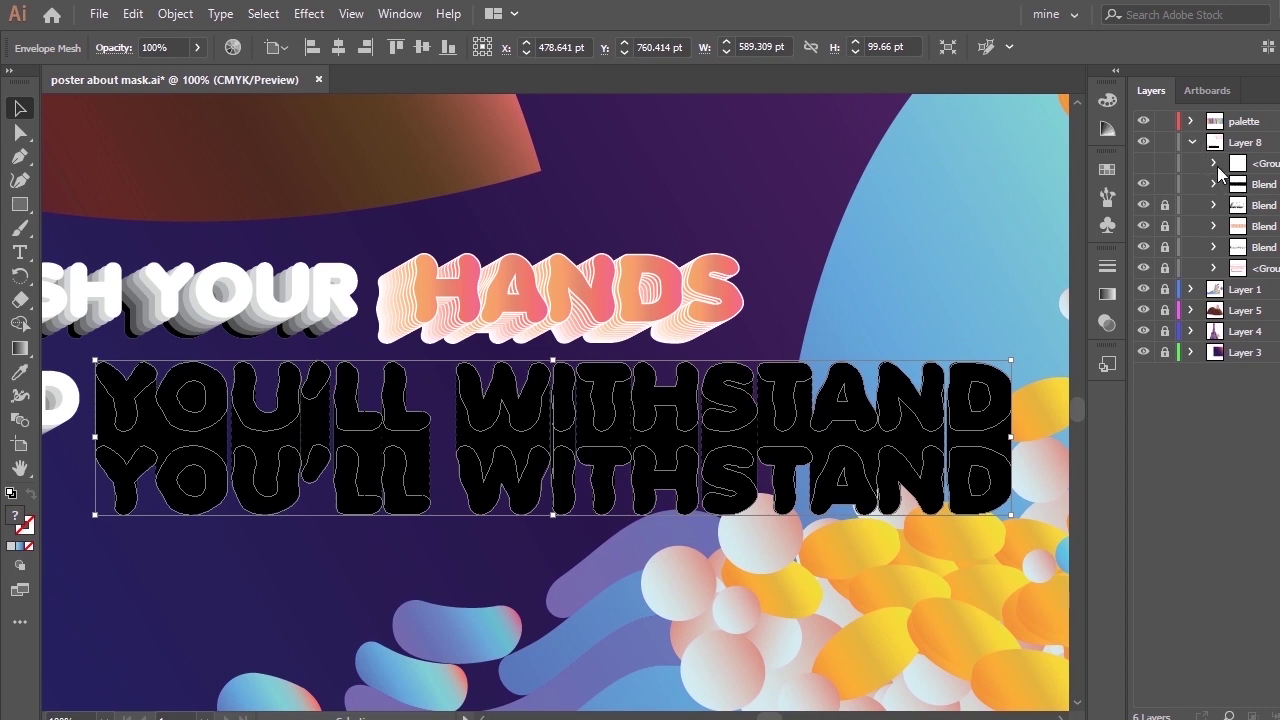
Take the short diagonal path out of the hidden group in Layer 8 and place it directly above the YOU'LL WITHSTAND blend.
{"action": "left_click", "coordinate": [1213, 163]}
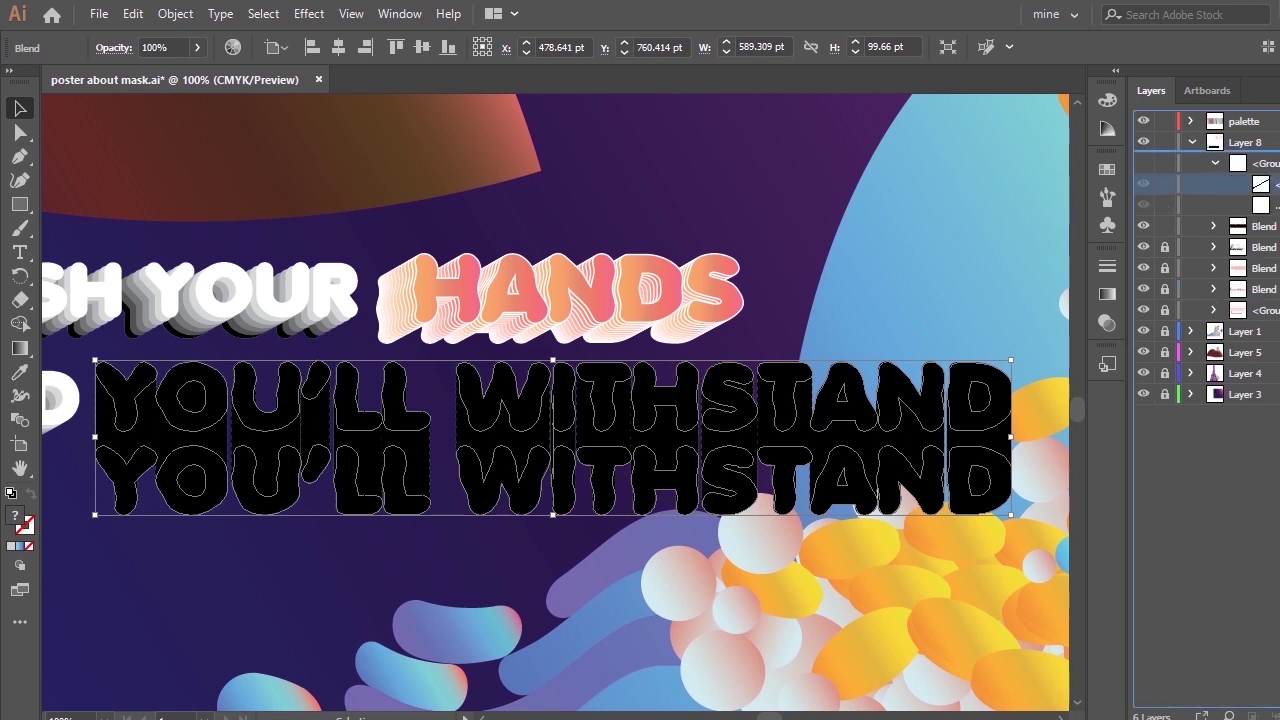
{"action": "mouse_move", "coordinate": [1262, 184]}
{"action": "left_mouse_down"}
{"action": "mouse_move", "coordinate": [1240, 153]}
{"action": "mouse_move", "coordinate": [1262, 196]}
{"action": "left_mouse_up"}
{"action": "left_click", "coordinate": [1215, 184]}
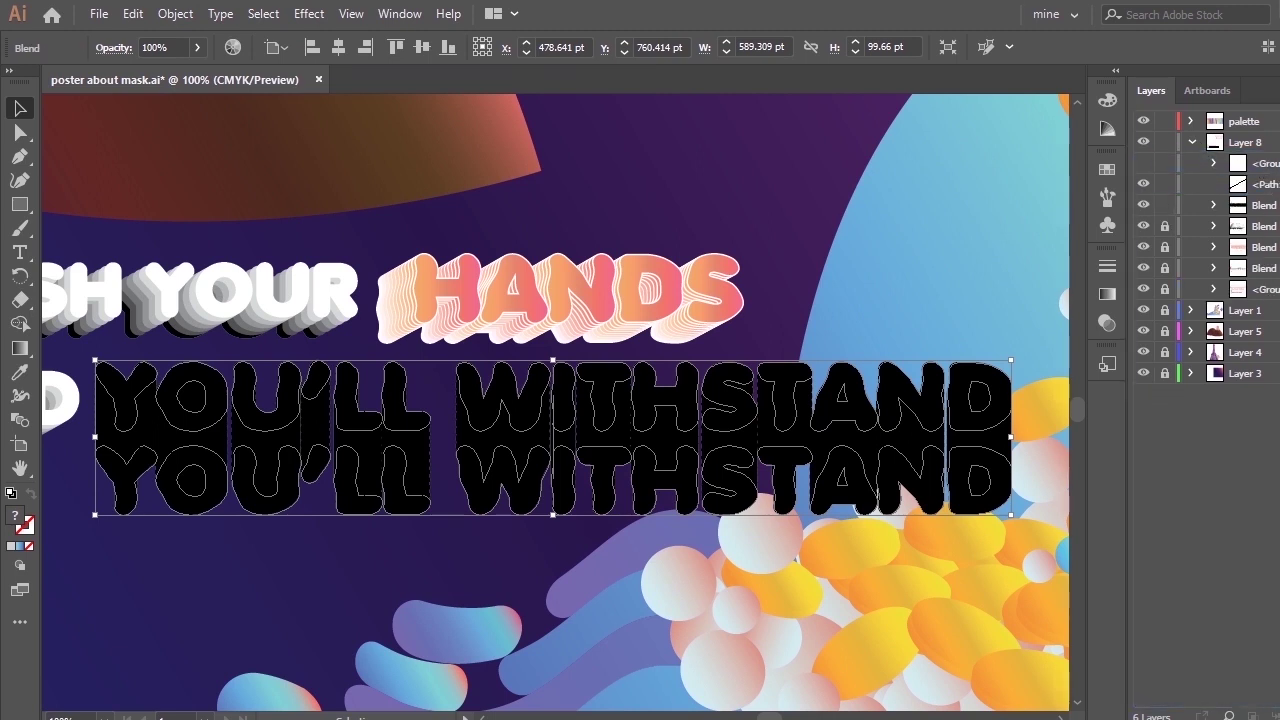
Replace the YOU'LL WITHSTAND blend's spine with the short diagonal path and move the lettering into the second line beside AND.
{"action": "left_click", "coordinate": [560, 299]}
{"action": "left_click_drag", "start_coordinate": [478, 232], "coordinate": [936, 546]}
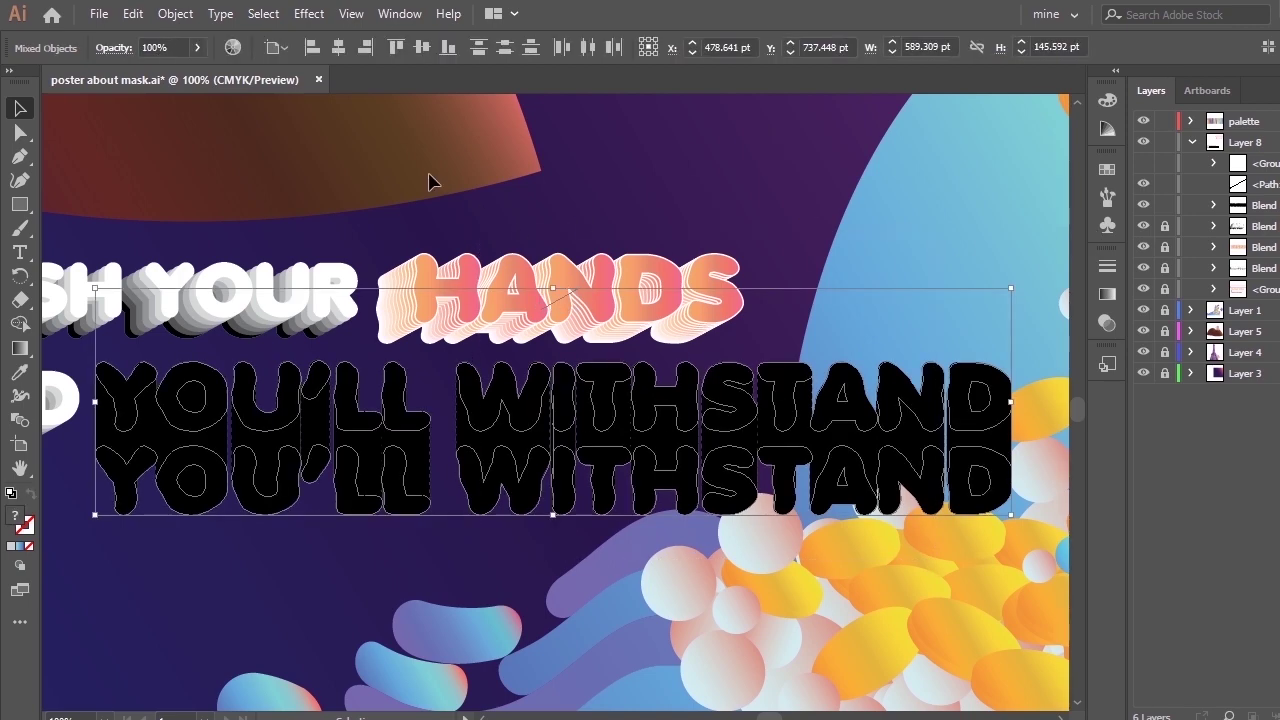
{"action": "left_click", "coordinate": [178, 13]}
{"action": "mouse_move", "coordinate": [357, 528]}
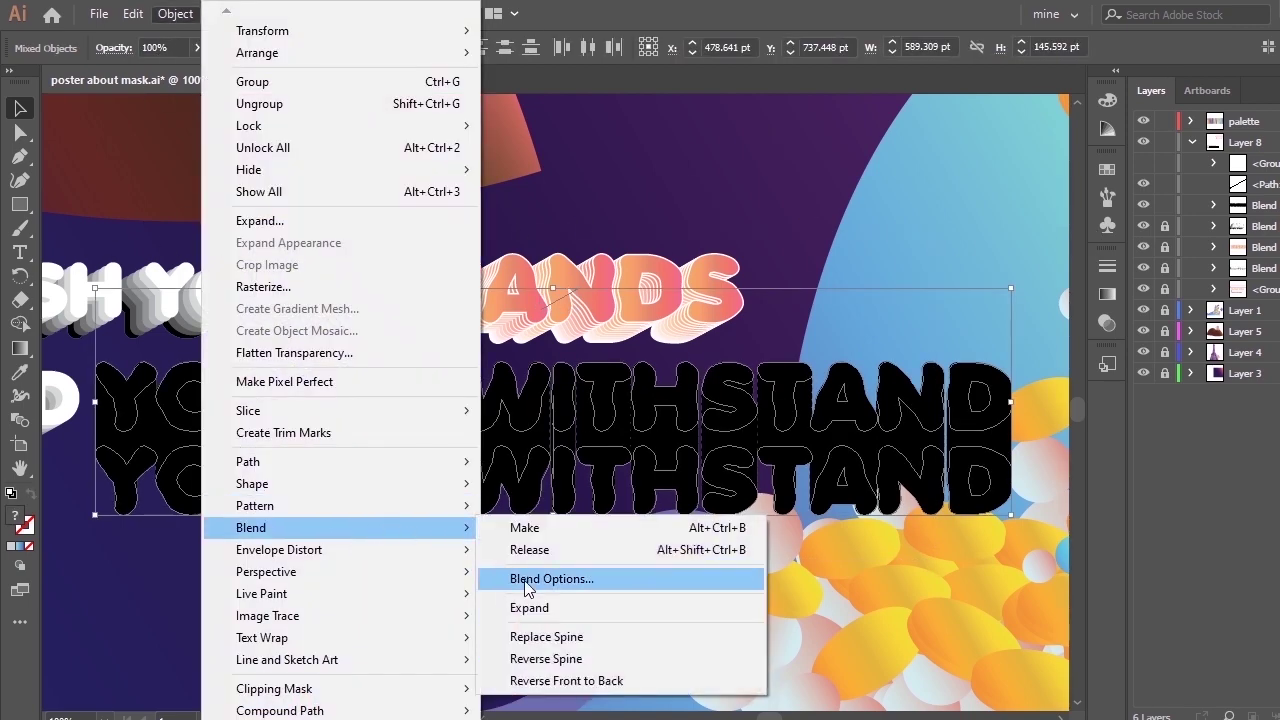
{"action": "left_click", "coordinate": [550, 637]}
{"action": "left_click_drag", "start_coordinate": [836, 312], "coordinate": [840, 422]}
Give the blend's front YOU'LL WITHSTAND copy the gradient and white outline of HANDS, and fill the back copy with white from YOUR.
{"action": "left_click", "coordinate": [1214, 184]}
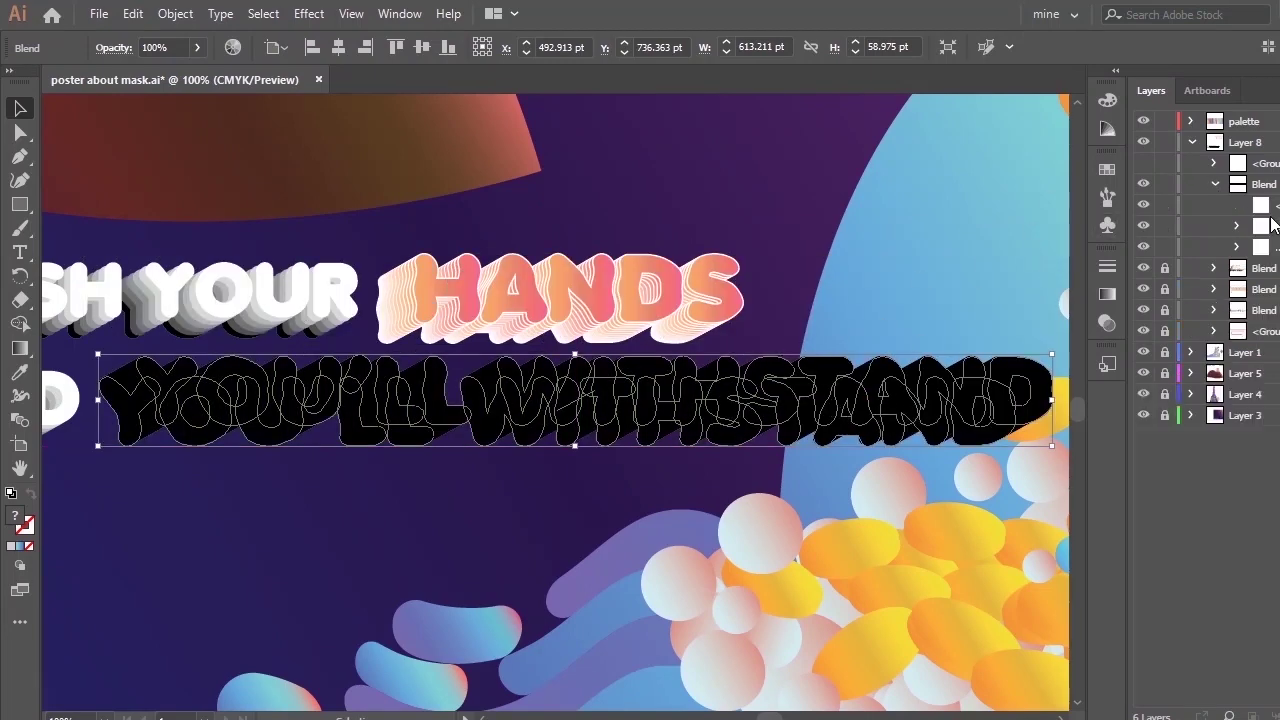
{"action": "left_click", "coordinate": [1279, 226]}
{"action": "key", "text": "i"}
{"action": "left_click", "coordinate": [636, 265]}
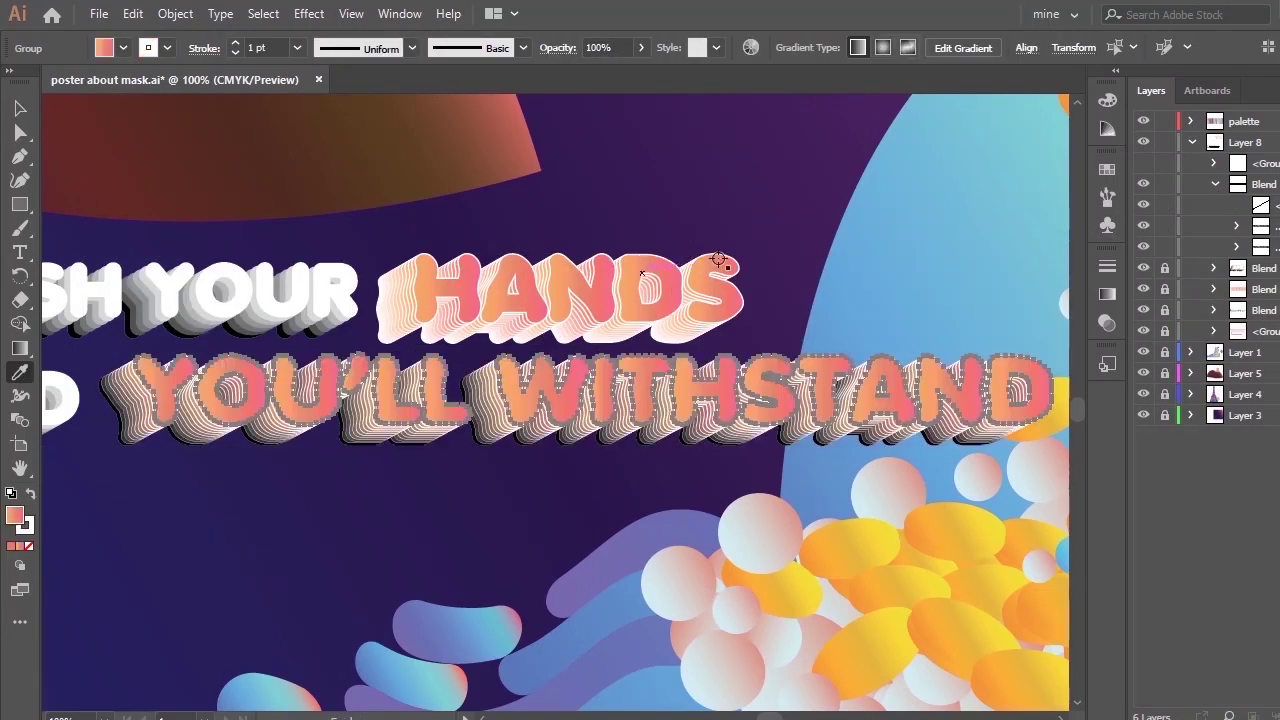
{"action": "left_click", "coordinate": [1279, 247]}
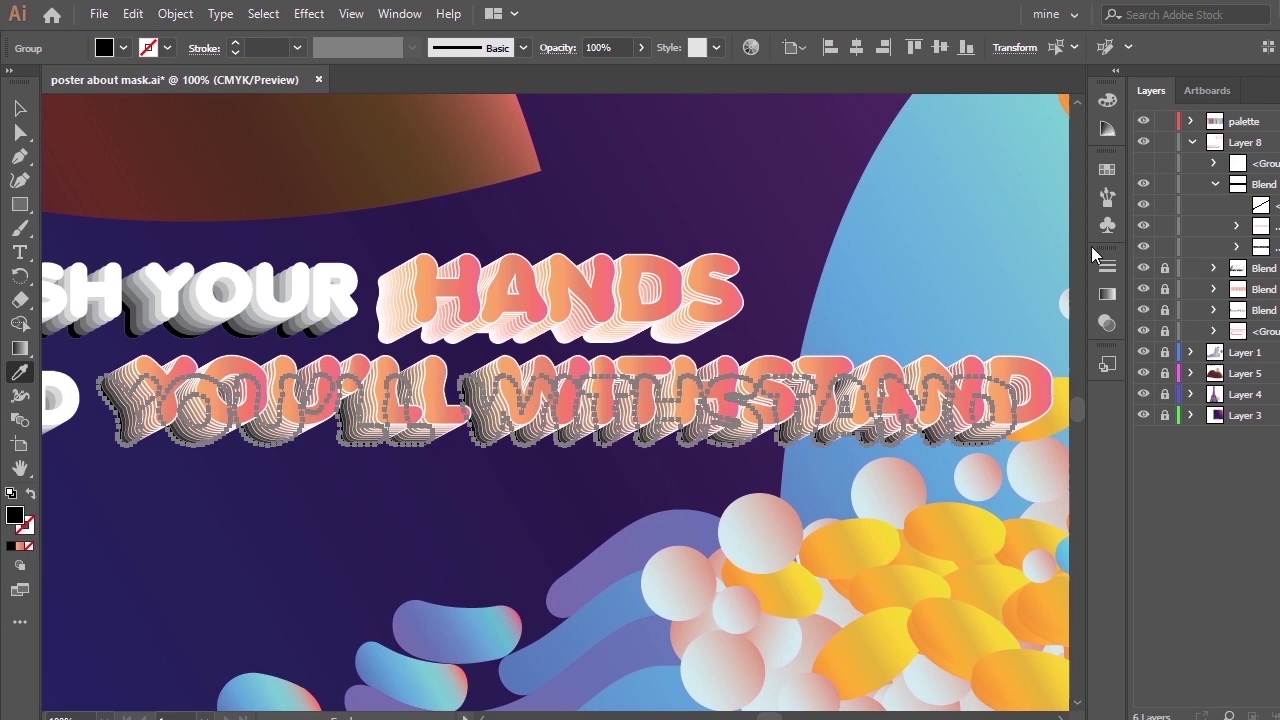
{"action": "left_click", "coordinate": [282, 309]}
{"action": "key", "text": "v"}
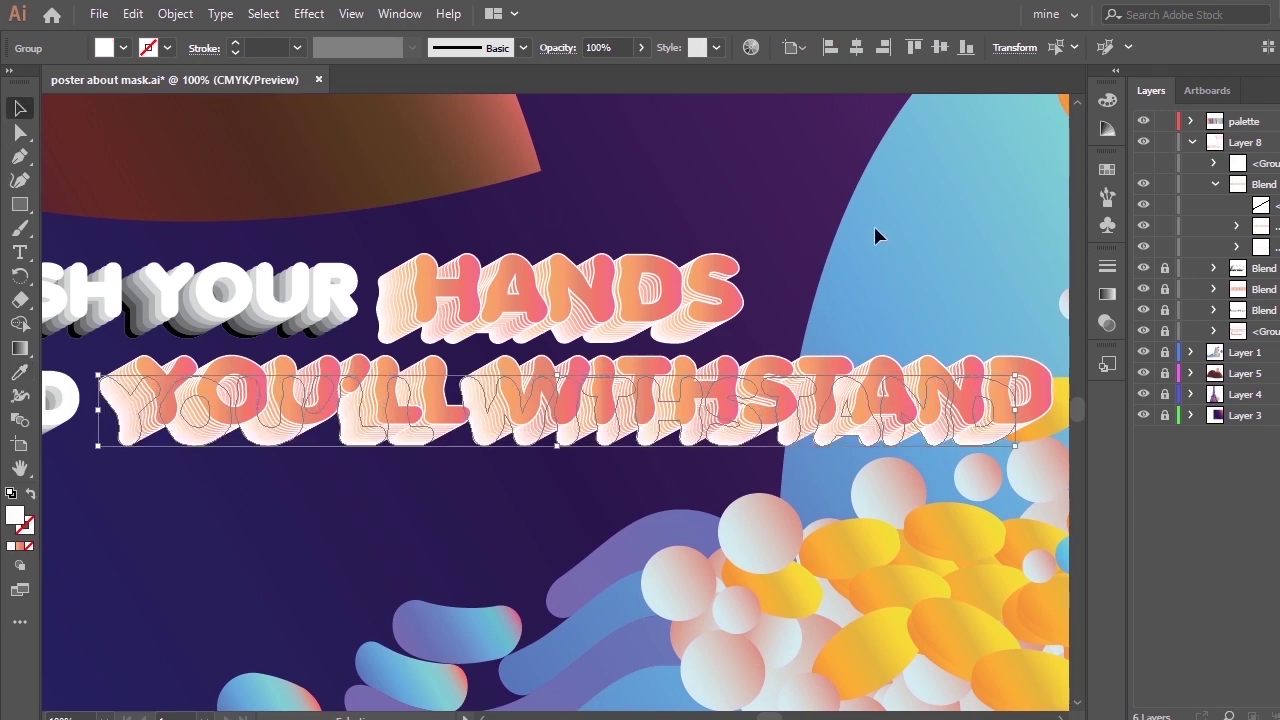
Nudge the YOU'LL WITHSTAND lettering slightly downward, deselect it and lock its blend.
{"action": "key", "text": "ctrl+minus"}
{"action": "left_click_drag", "start_coordinate": [613, 406], "coordinate": [614, 412]}
{"action": "left_click", "coordinate": [707, 317]}
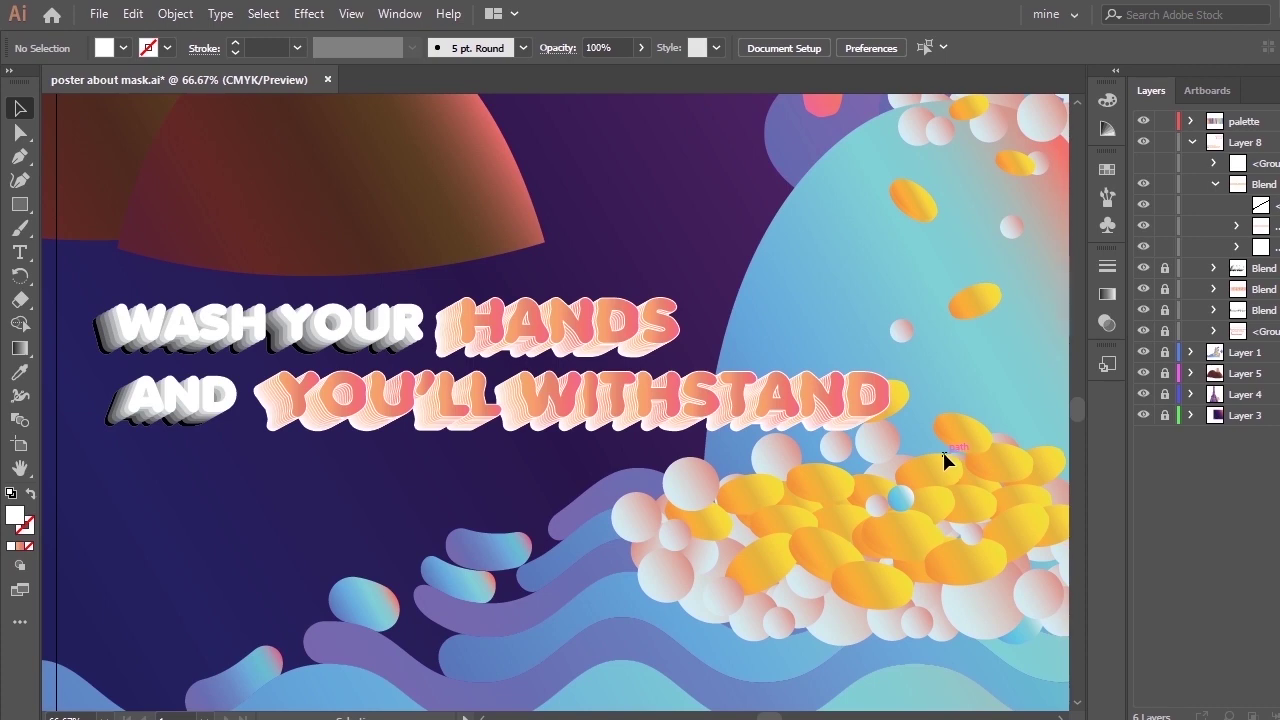
{"action": "left_click", "coordinate": [1213, 185]}
Show the hidden THIS BOUTADE text and place a copy of it directly below the original.
{"action": "left_click", "coordinate": [1143, 163]}
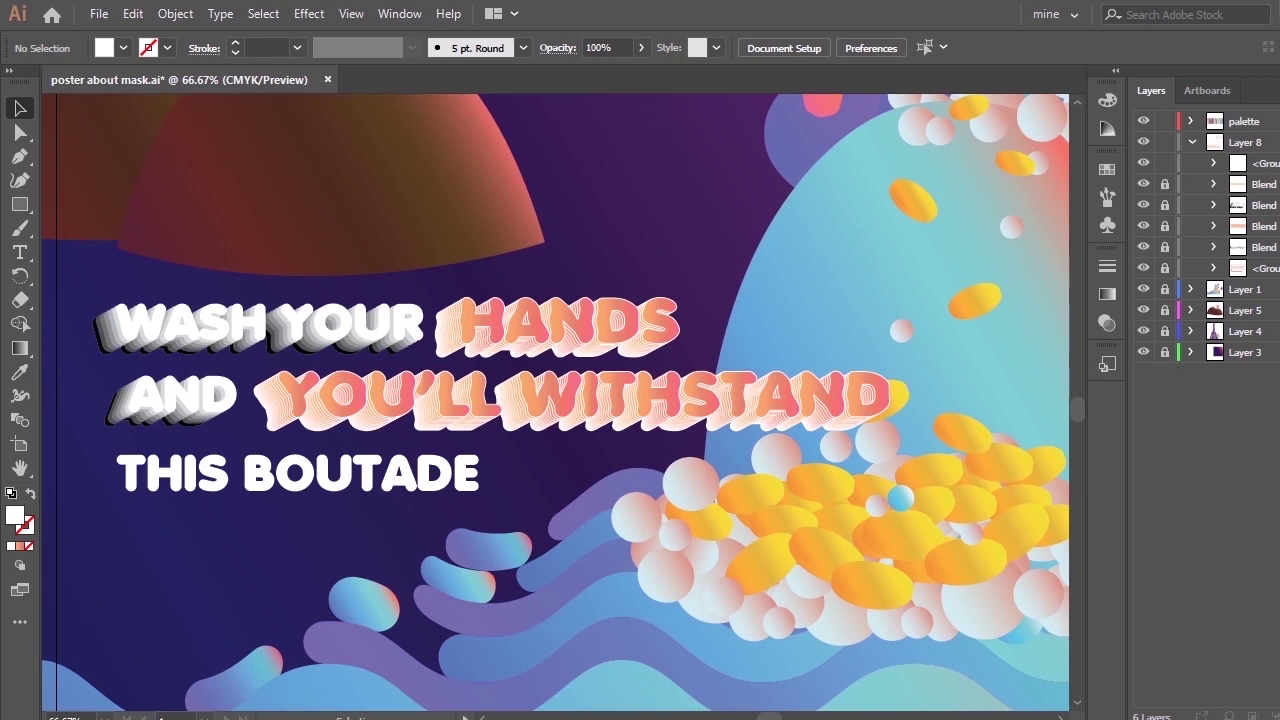
{"action": "left_click", "coordinate": [298, 474]}
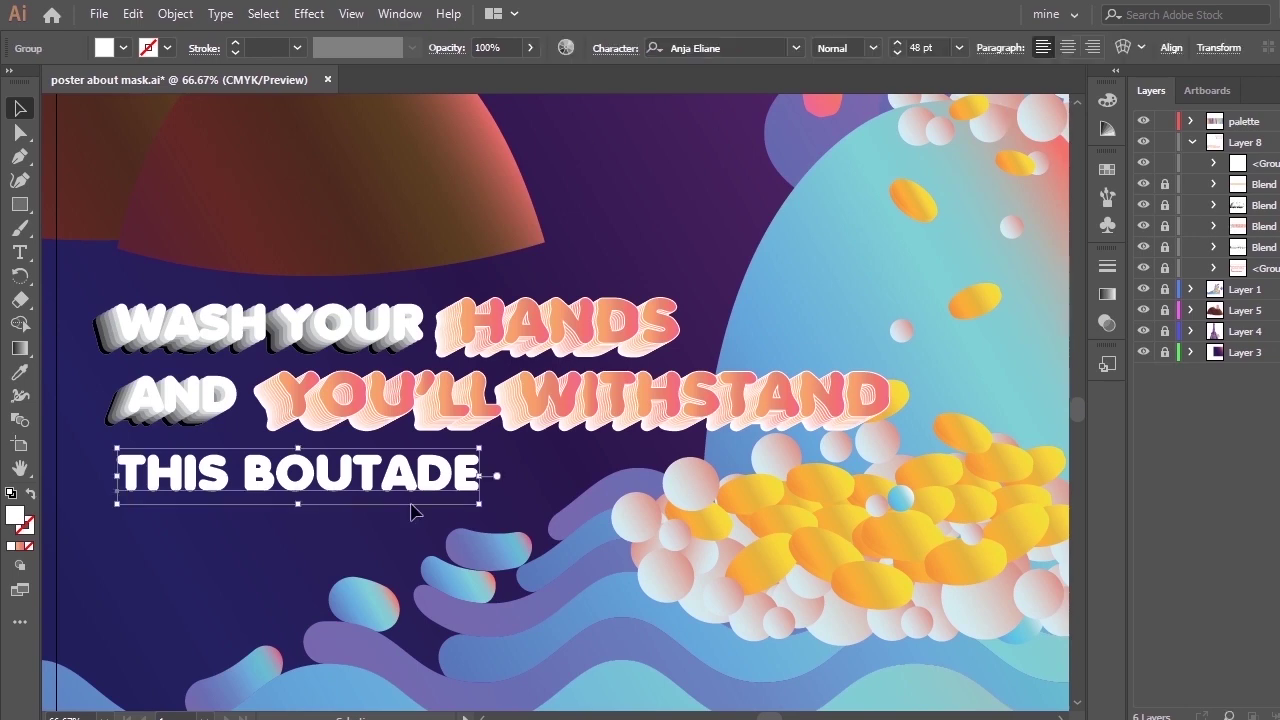
{"action": "key", "text": "ctrl+plus"}
{"action": "left_click_drag", "start_coordinate": [578, 432], "coordinate": [578, 502]}
Make a blend between the two THIS BOUTADE copies.
{"action": "left_click", "coordinate": [175, 13]}
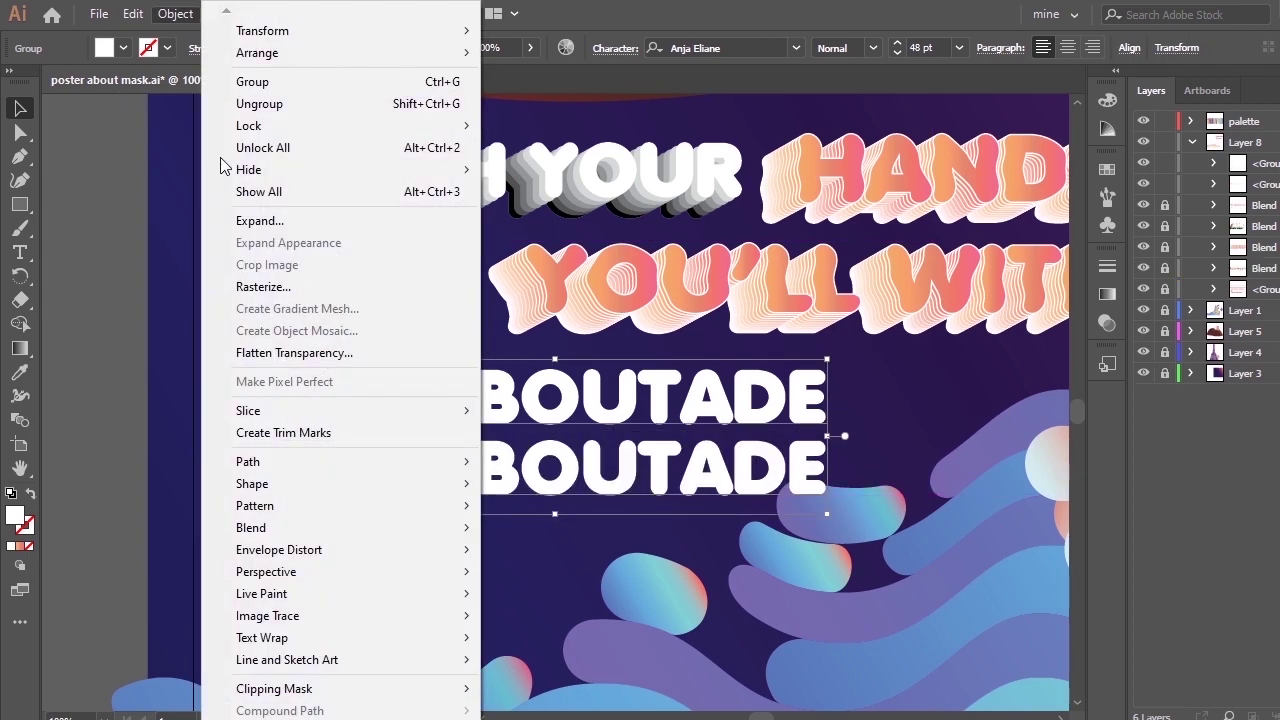
{"action": "mouse_move", "coordinate": [444, 530]}
{"action": "left_click", "coordinate": [512, 528]}
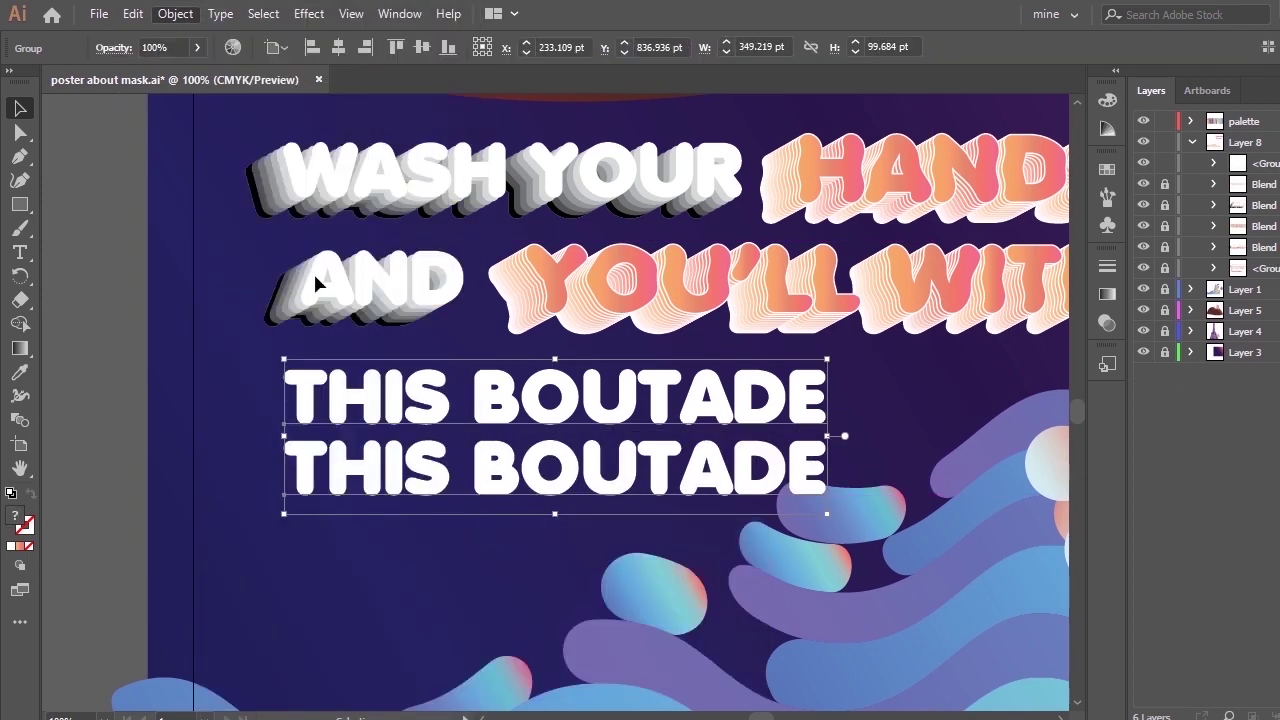
Change the THIS BOUTADE blend's spacing from Smooth Color to Specified Steps.
{"action": "left_click", "coordinate": [175, 13]}
{"action": "left_click", "coordinate": [497, 570]}
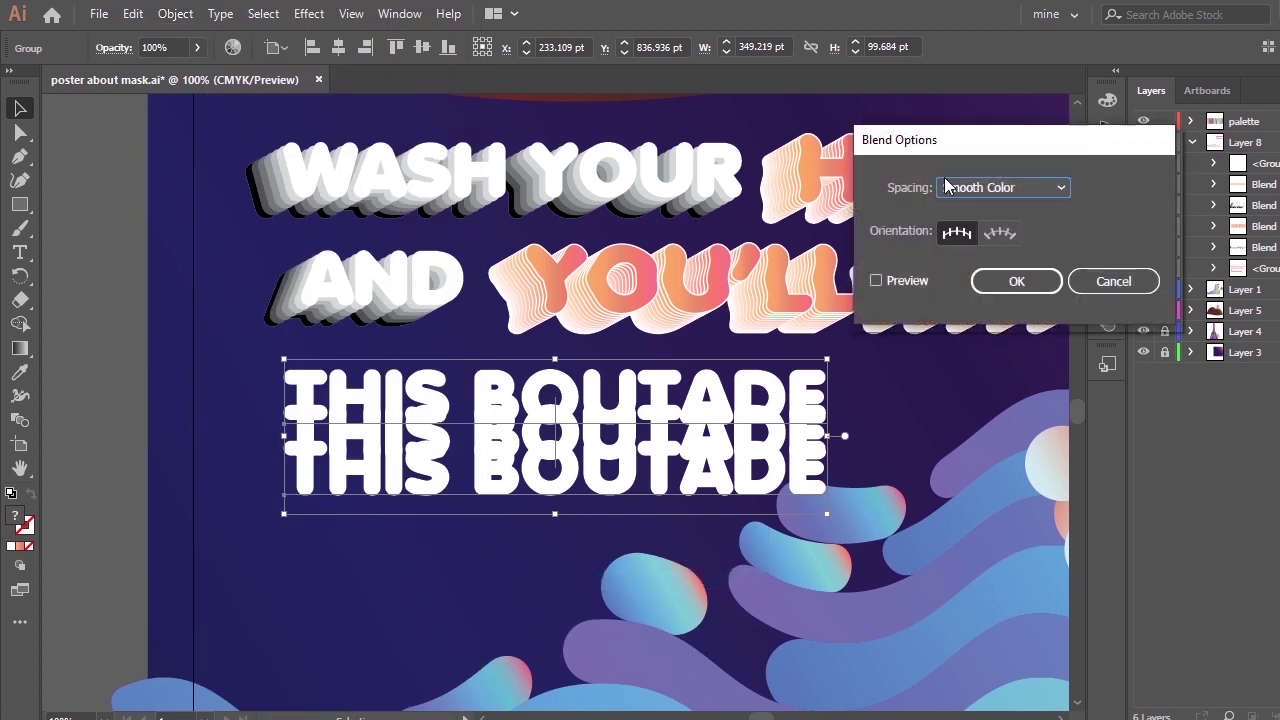
{"action": "left_click", "coordinate": [948, 186]}
{"action": "left_click", "coordinate": [980, 229]}
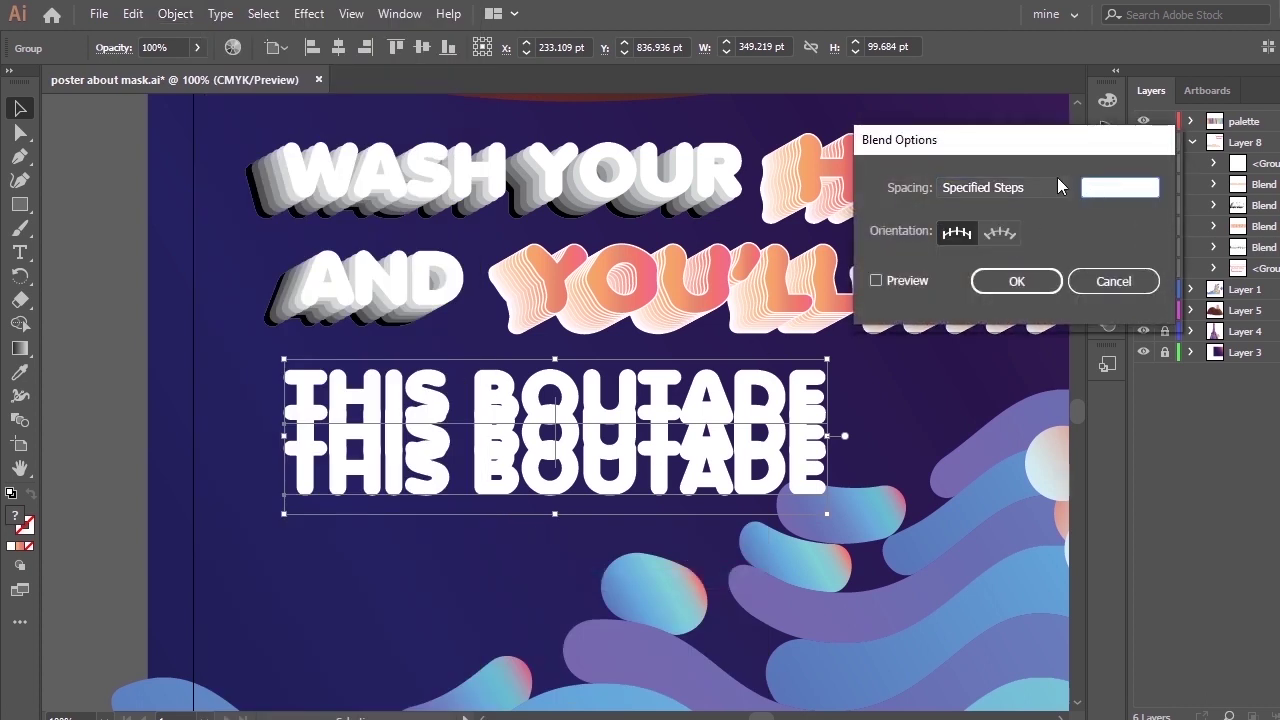
{"action": "left_click", "coordinate": [1040, 281]}
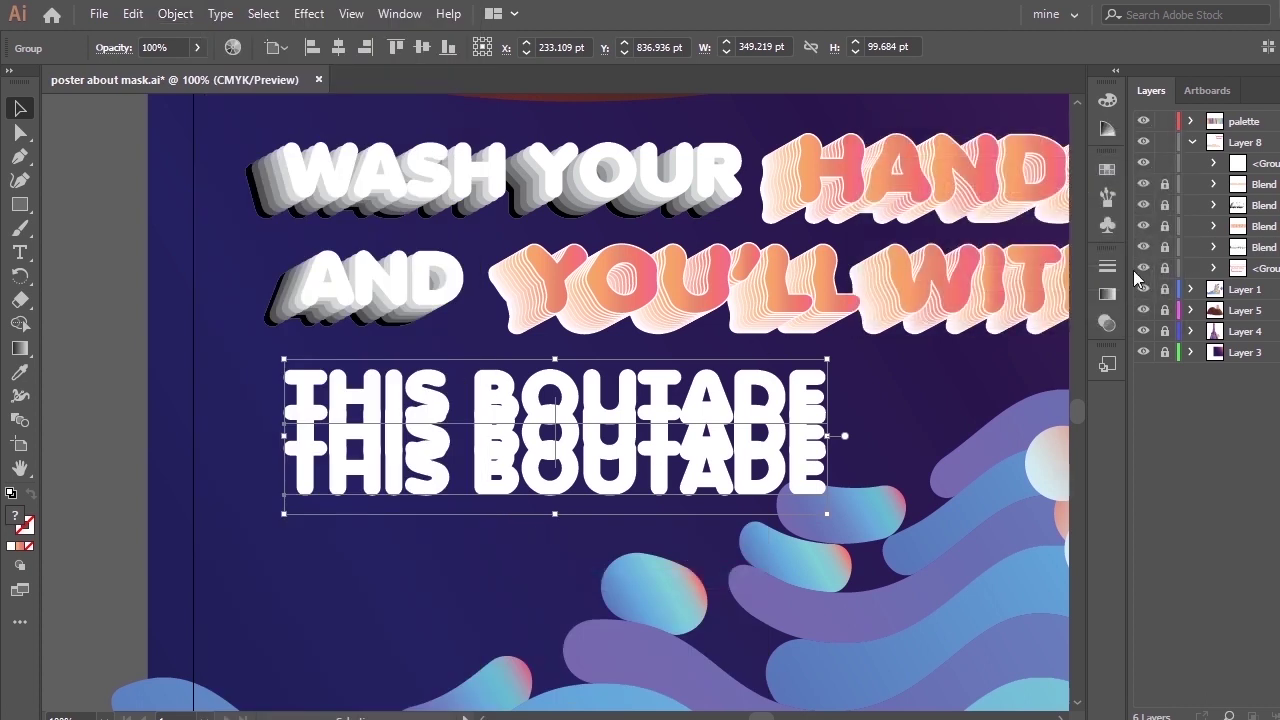
Copy the diagonal spine path of the AND blend to the front of Layer 8 as a separate path.
{"action": "left_click", "coordinate": [1215, 210]}
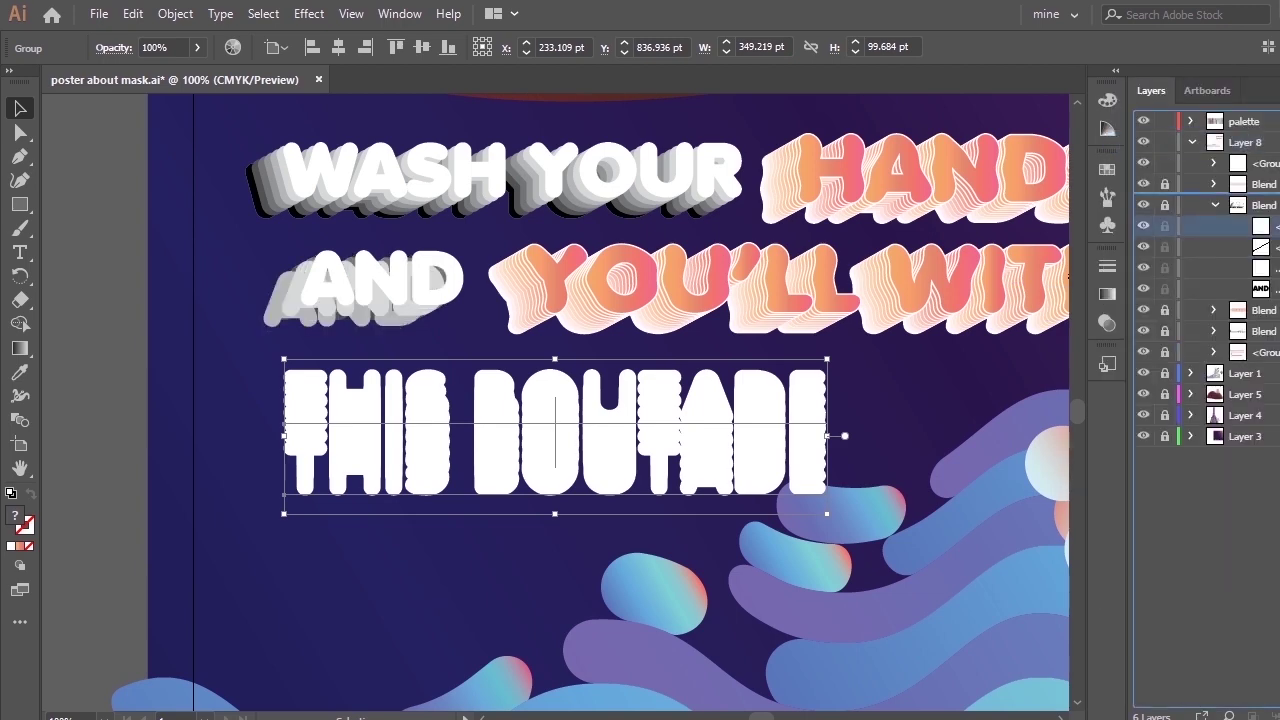
{"action": "left_click_drag", "start_coordinate": [1262, 196], "coordinate": [1262, 151]}
{"action": "left_click", "coordinate": [1216, 226]}
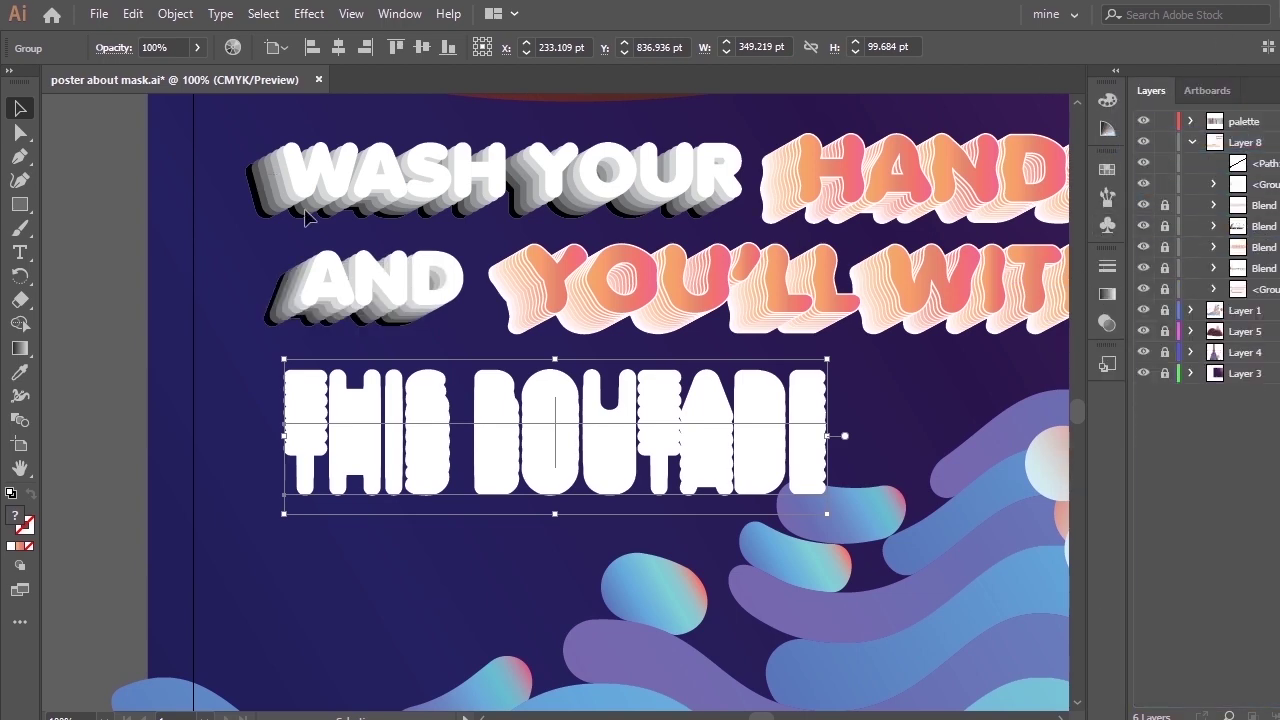
Replace the THIS BOUTADE blend's spine with the copied diagonal path and position the lettering as the third line under AND.
{"action": "left_click_drag", "start_coordinate": [305, 210], "coordinate": [885, 492]}
{"action": "left_click", "coordinate": [175, 13]}
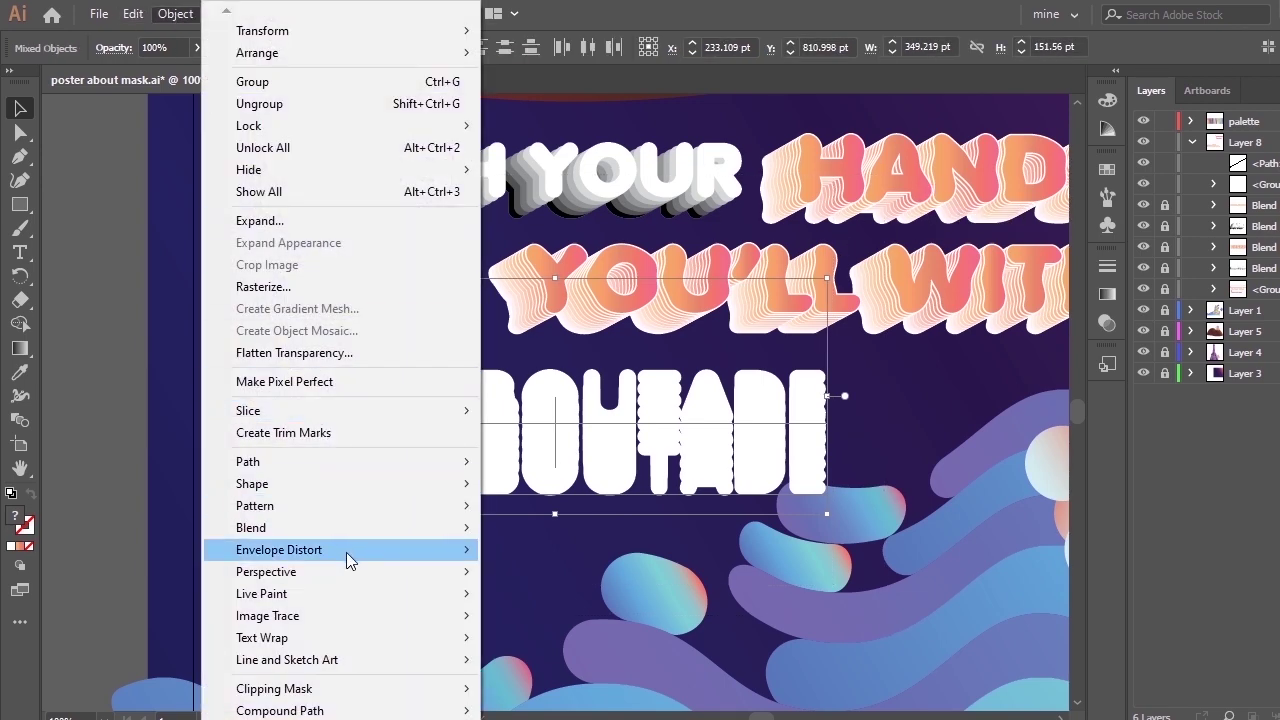
{"action": "mouse_move", "coordinate": [462, 530]}
{"action": "left_click", "coordinate": [513, 610]}
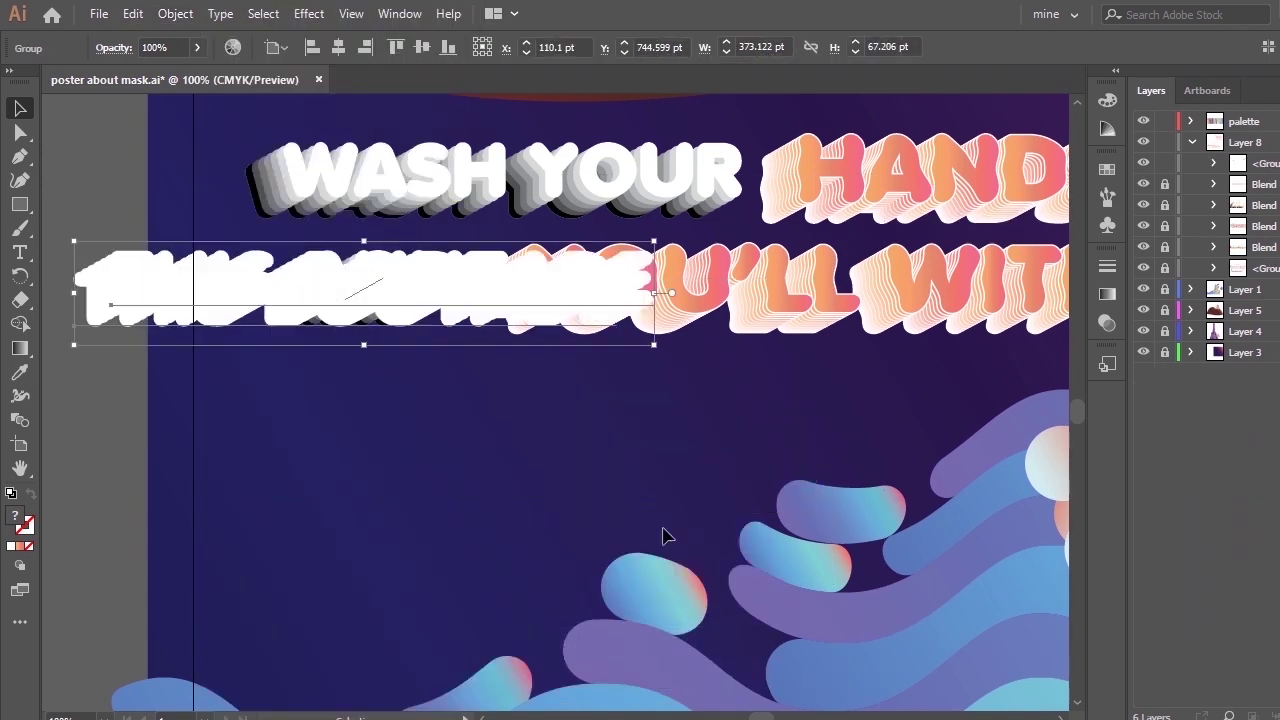
{"action": "left_click_drag", "start_coordinate": [517, 299], "coordinate": [722, 410]}
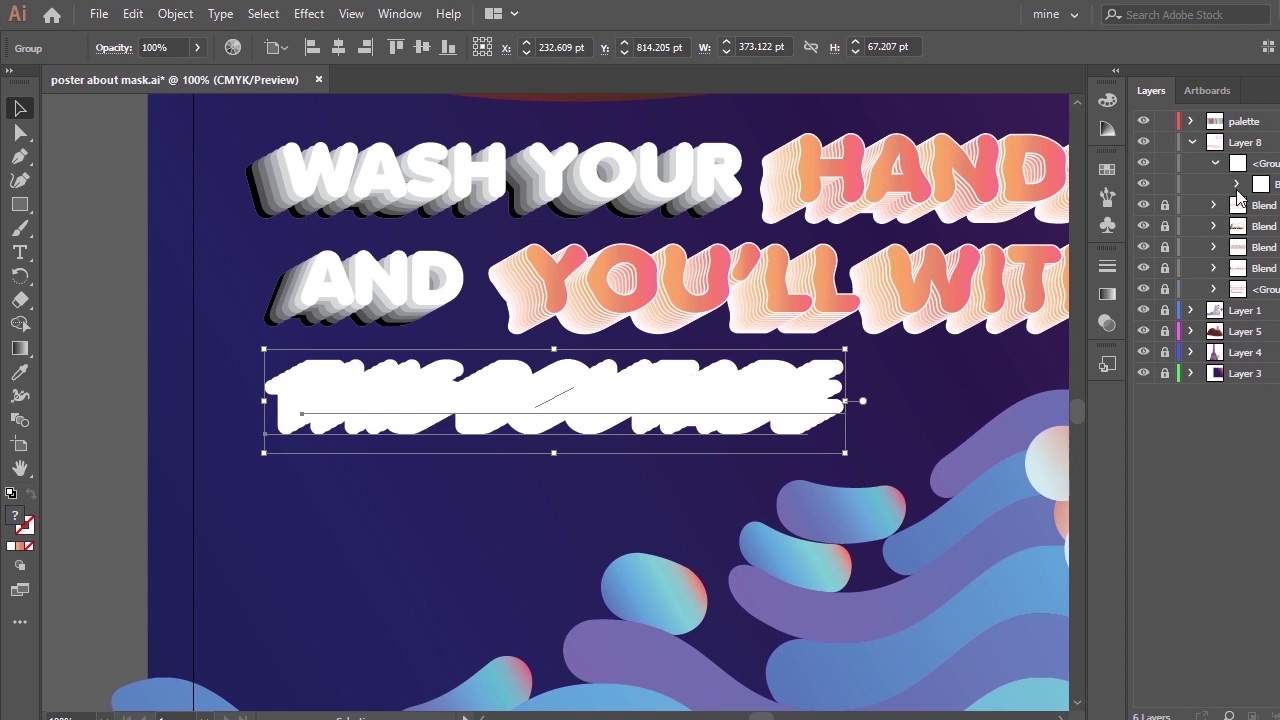
Move the THIS BOUTADE blend out of its group and fill one of its text copies with grey sampled from WASH YOUR's shading.
{"action": "left_click", "coordinate": [1237, 185]}
{"action": "left_click_drag", "start_coordinate": [1266, 185], "coordinate": [1262, 152]}
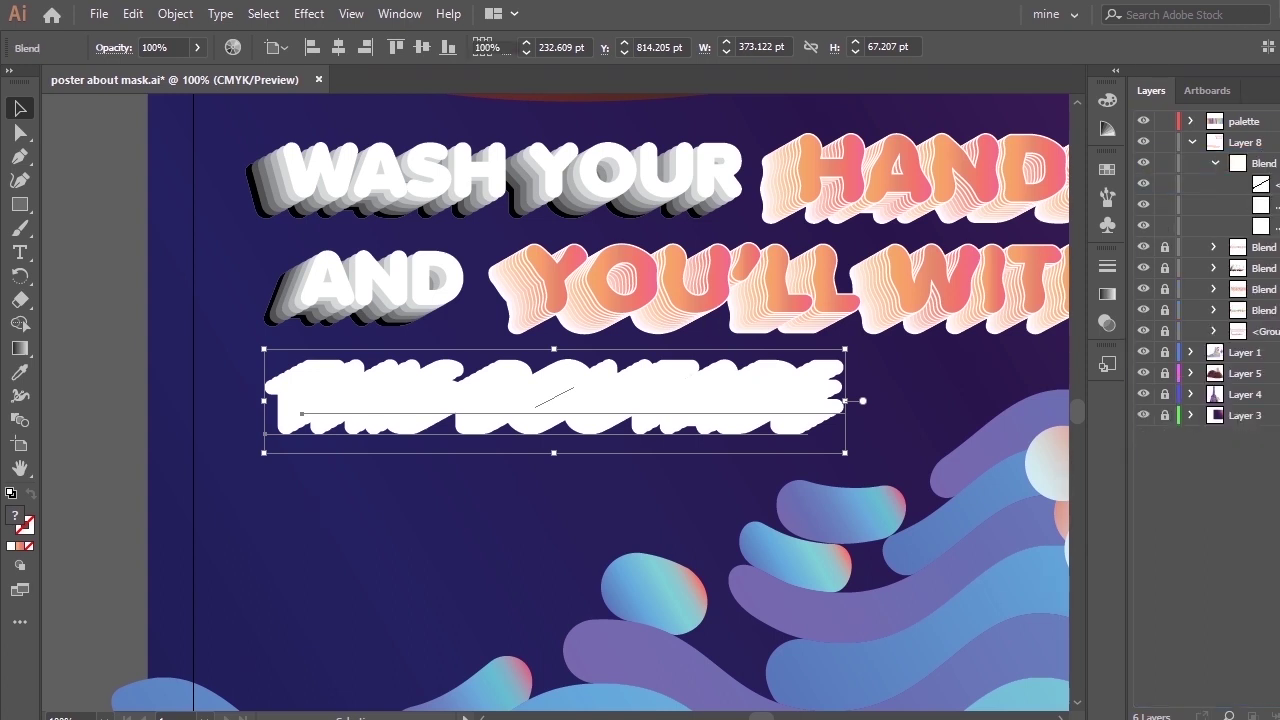
{"action": "left_click", "coordinate": [1279, 205]}
{"action": "key", "text": "i"}
{"action": "left_click", "coordinate": [565, 196]}
Bring the blend's white THIS BOUTADE copy to the front and fill the back copy with the purple-blue gradient of the small rounded shape.
{"action": "left_click", "coordinate": [1279, 226]}
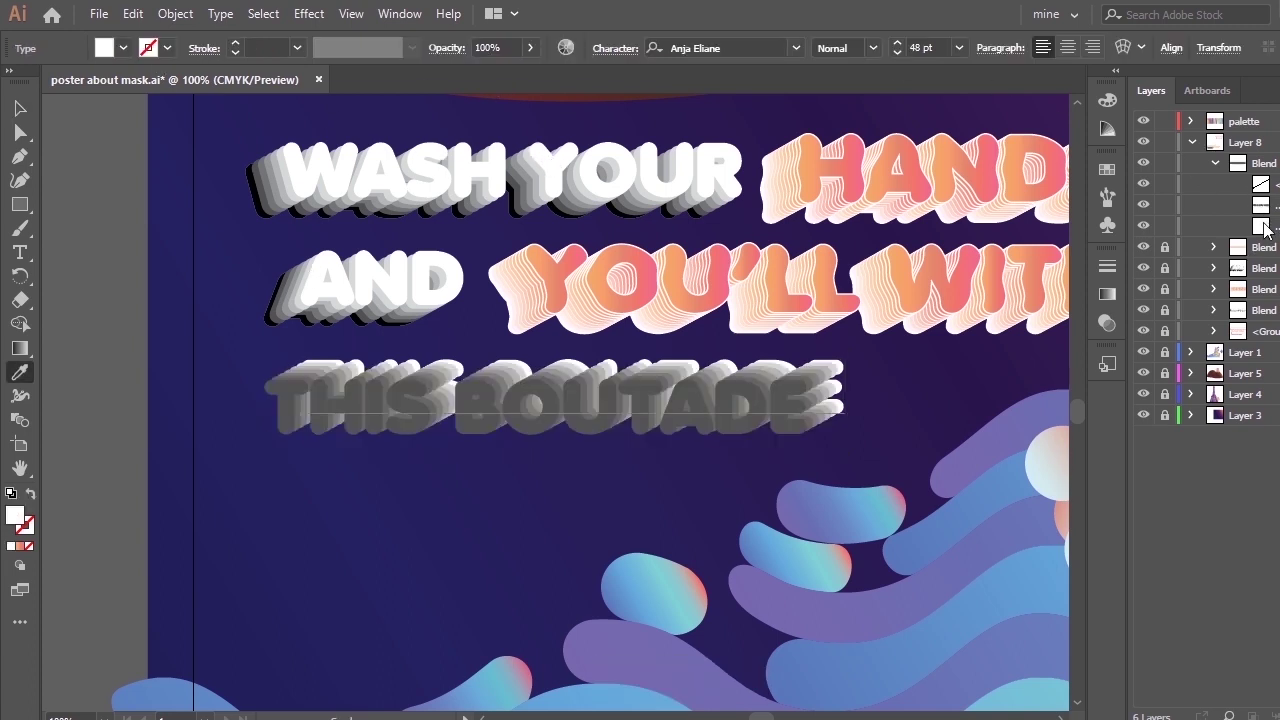
{"action": "left_click_drag", "start_coordinate": [1265, 229], "coordinate": [1265, 196]}
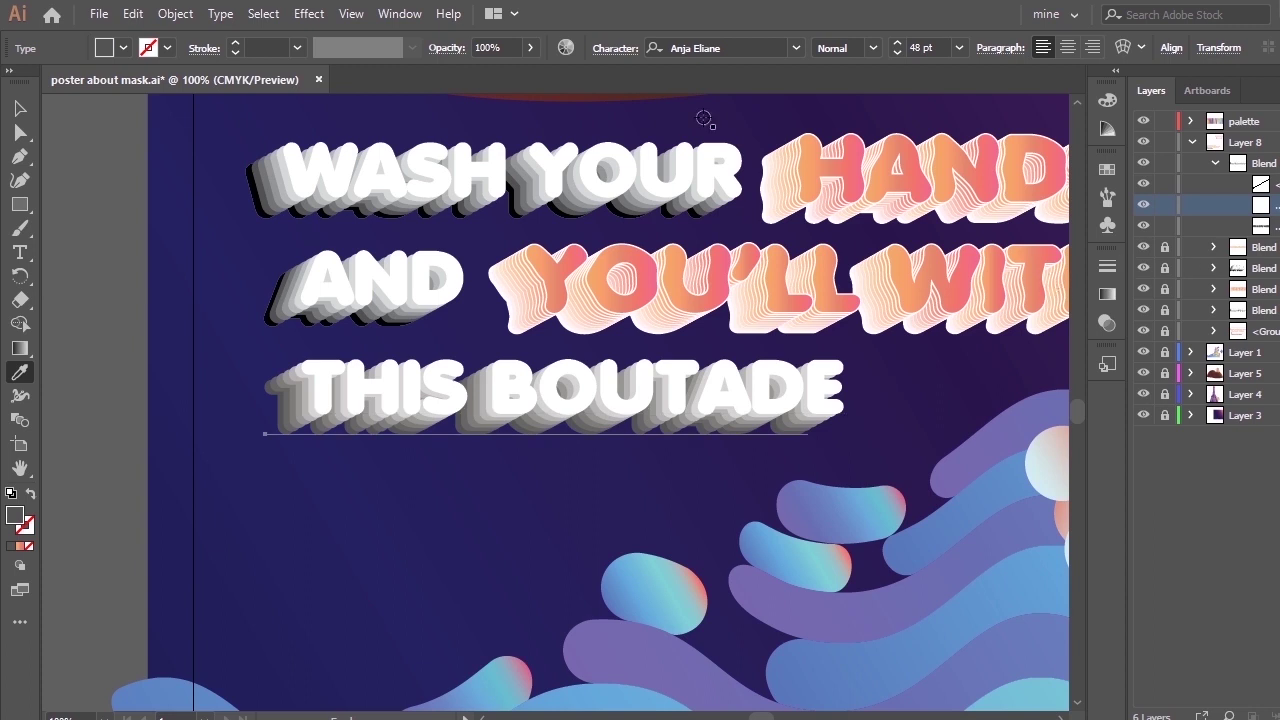
{"action": "left_click", "coordinate": [272, 188]}
{"action": "left_click", "coordinate": [287, 295]}
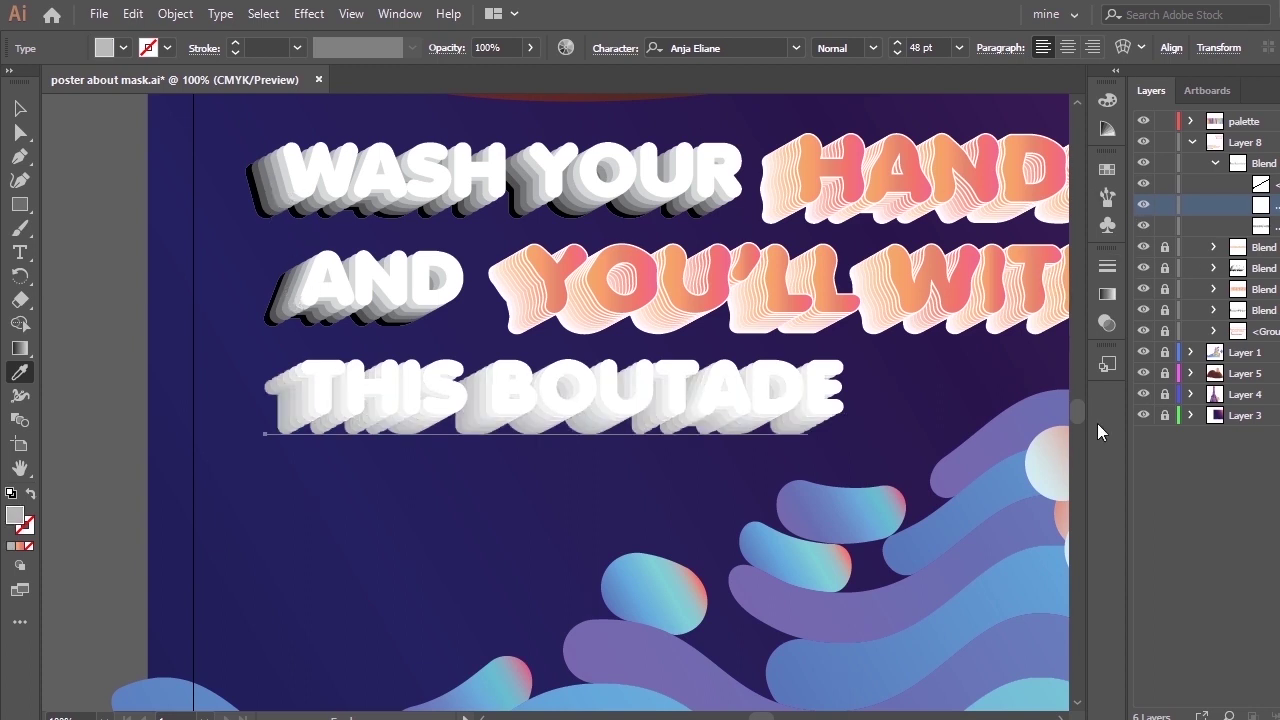
{"action": "left_click", "coordinate": [870, 526]}
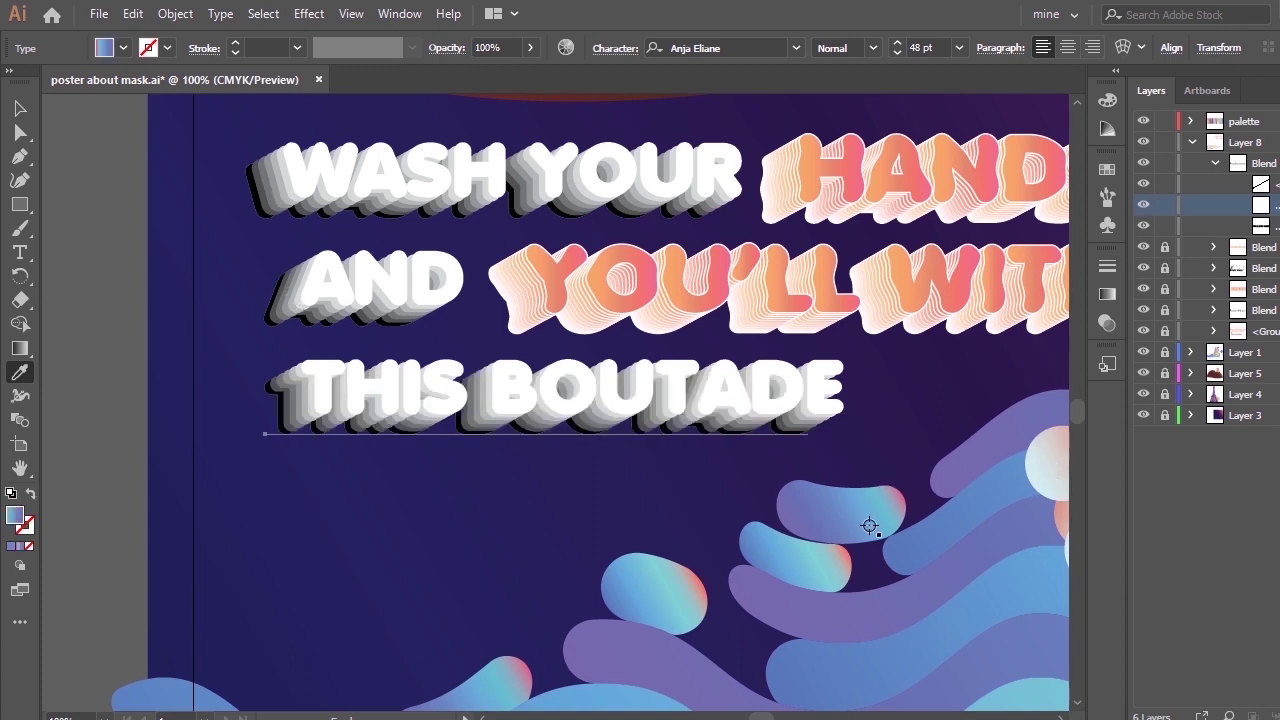
Shift the color stops of the back THIS BOUTADE copy's gradient toward its start, with the second stop at 26.26%.
{"action": "left_click", "coordinate": [1107, 294]}
{"action": "left_click", "coordinate": [895, 421]}
{"action": "left_click", "coordinate": [934, 421]}
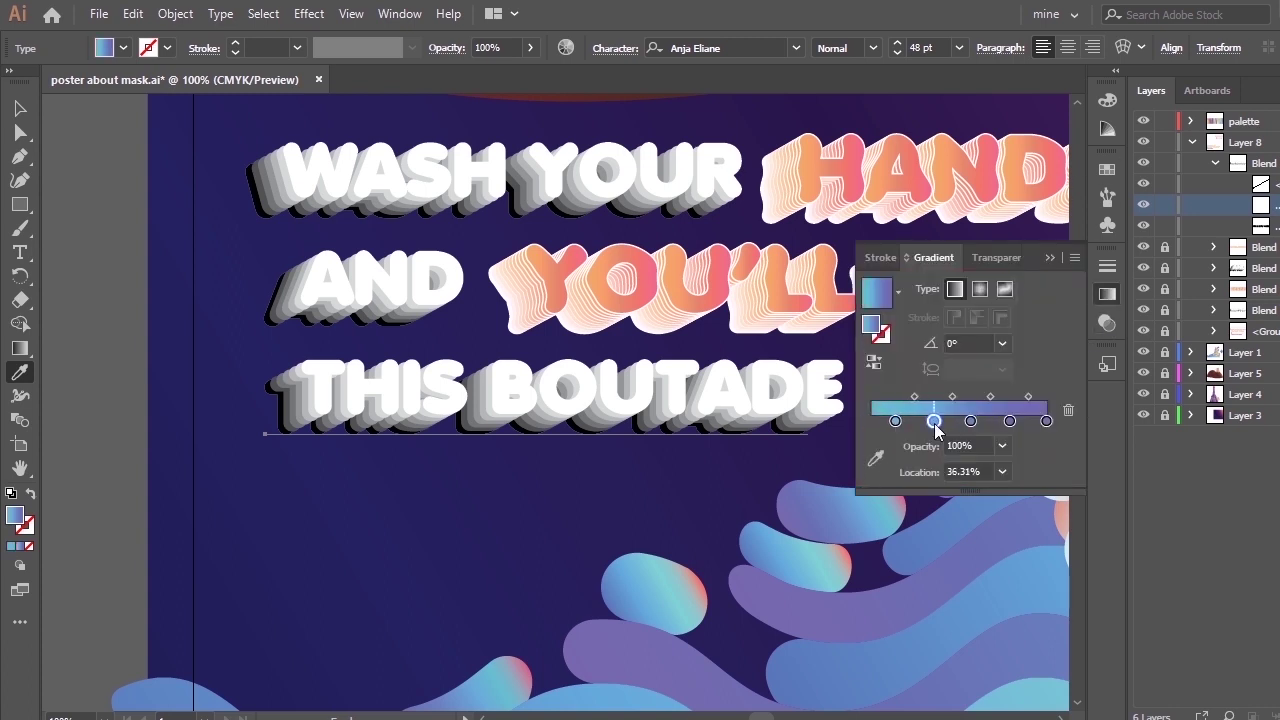
{"action": "mouse_move", "coordinate": [971, 421]}
{"action": "left_mouse_down"}
{"action": "mouse_move", "coordinate": [959, 421]}
{"action": "mouse_move", "coordinate": [996, 421]}
{"action": "left_mouse_up"}
{"action": "left_click_drag", "start_coordinate": [895, 421], "coordinate": [917, 421]}
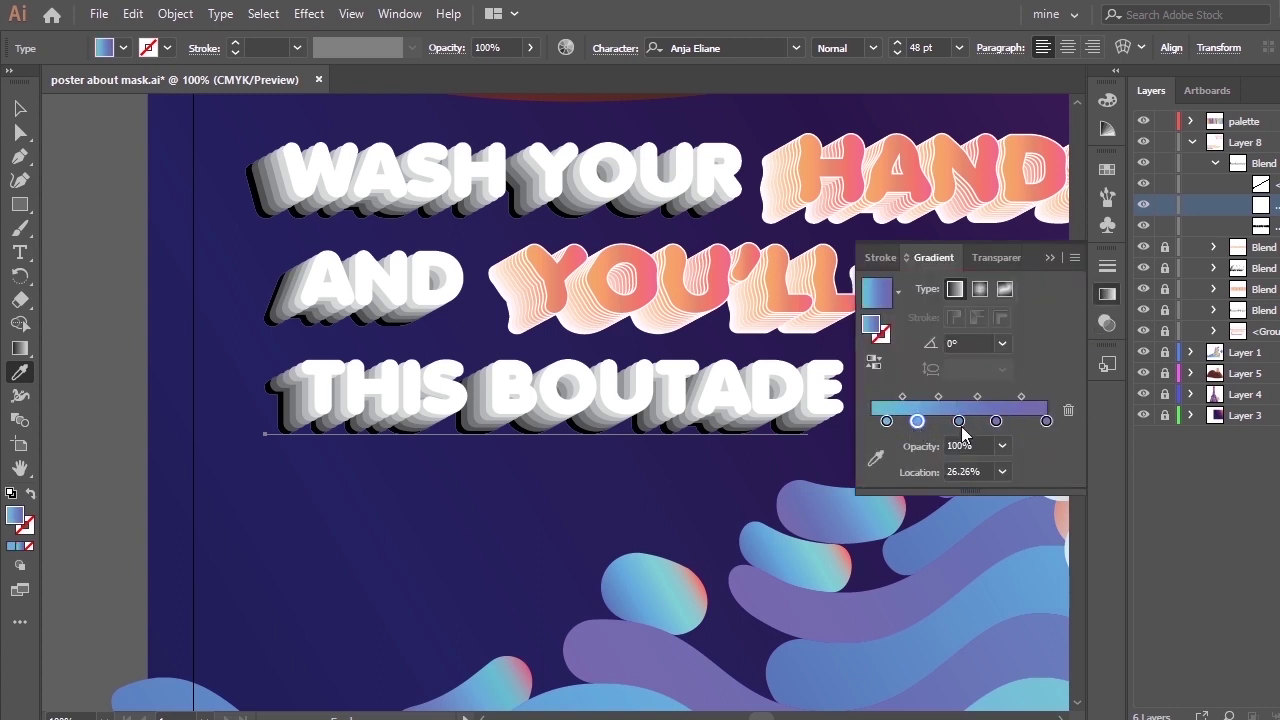
{"action": "left_click", "coordinate": [1050, 257]}
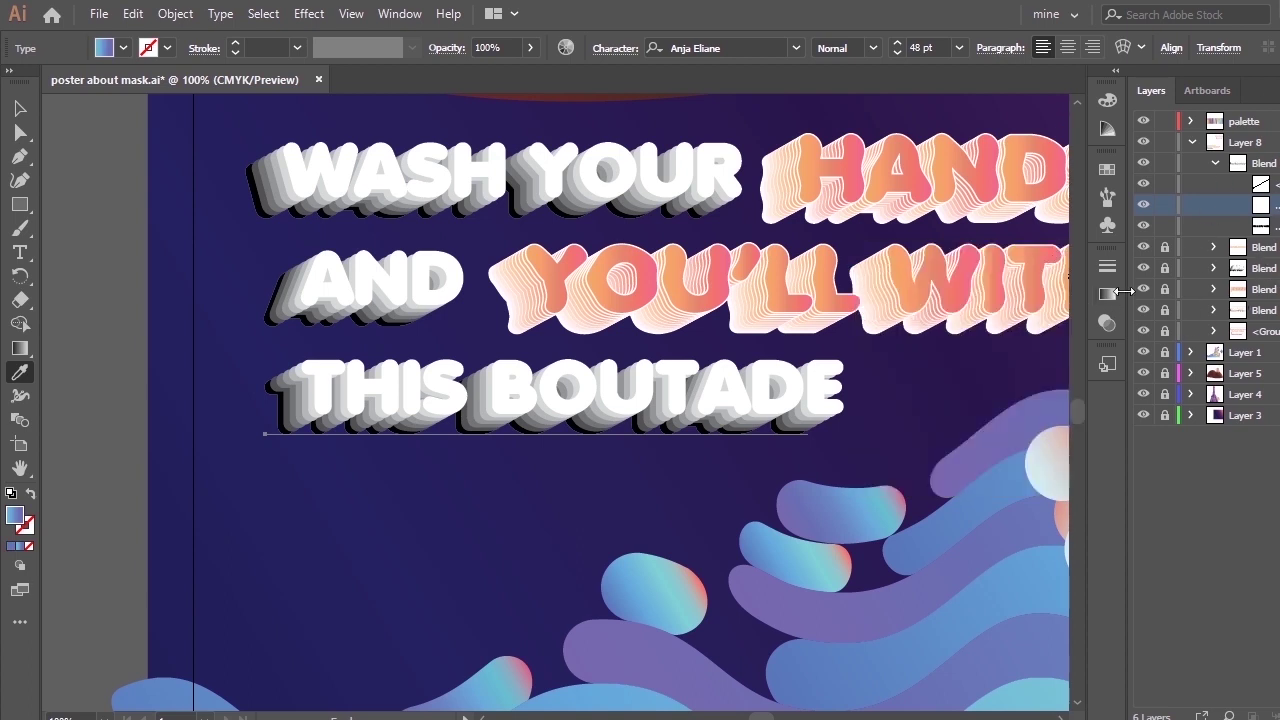
Lock the THIS BOUTADE blend and adjust the color stops in the gradient of the AND blend's back text copy.
{"action": "left_click", "coordinate": [1215, 163]}
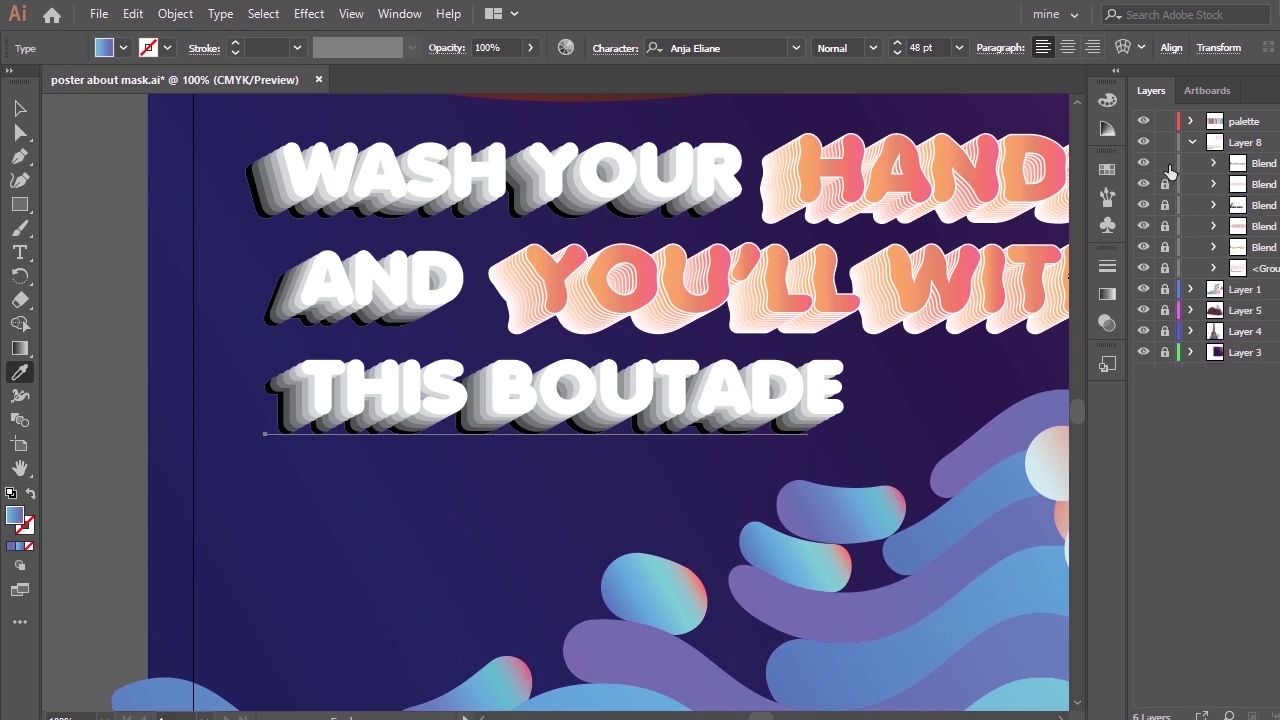
{"action": "left_click", "coordinate": [1164, 163]}
{"action": "left_click", "coordinate": [1214, 205]}
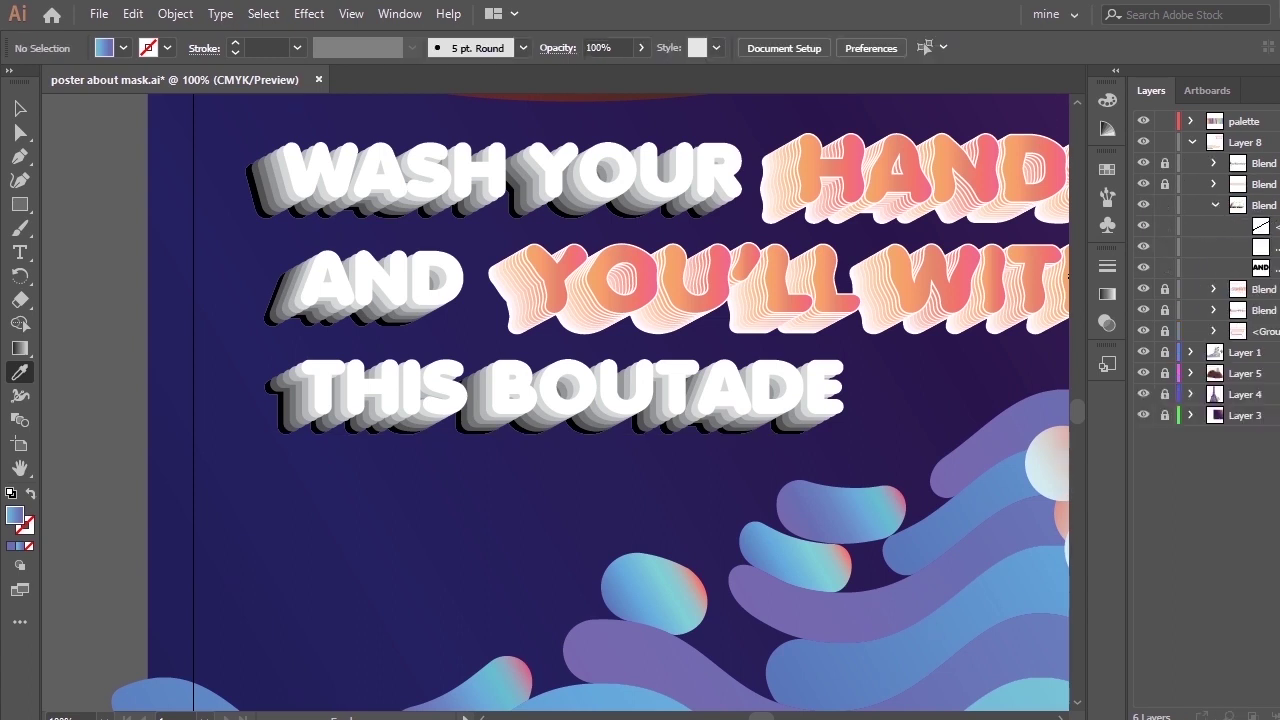
{"action": "left_click", "coordinate": [1277, 268]}
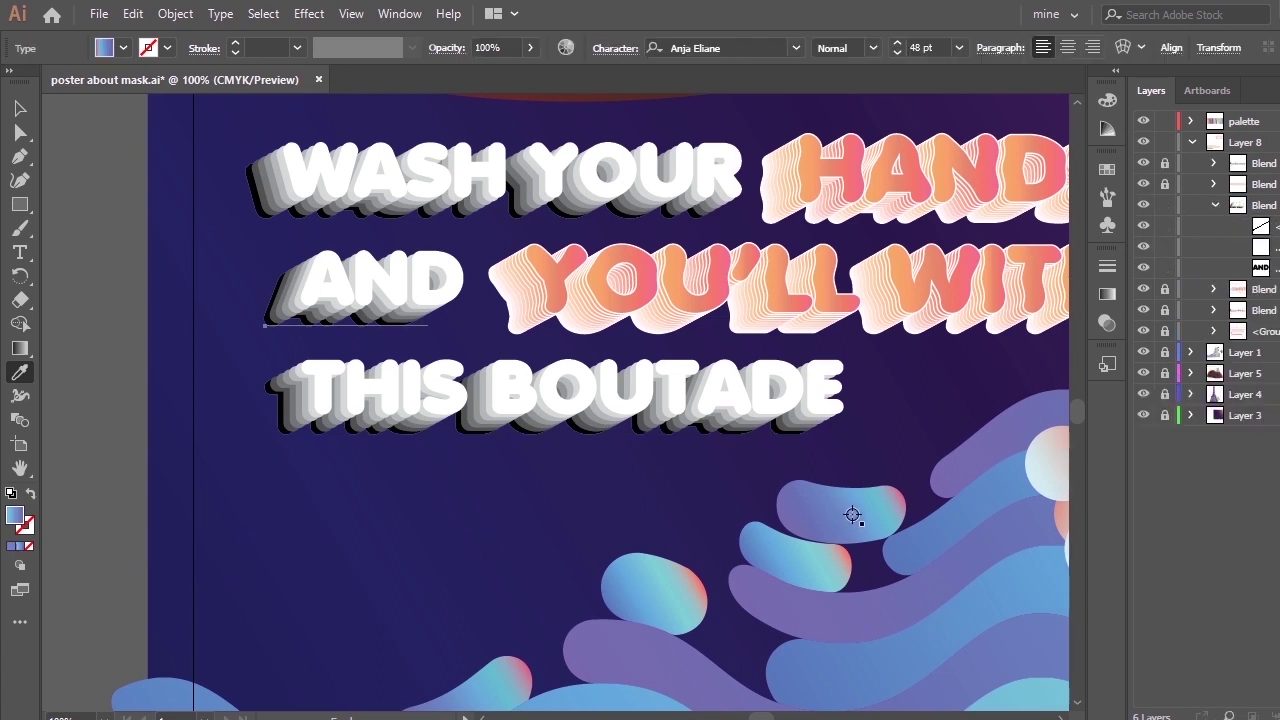
{"action": "left_click", "coordinate": [1102, 300]}
{"action": "left_click_drag", "start_coordinate": [872, 422], "coordinate": [924, 460]}
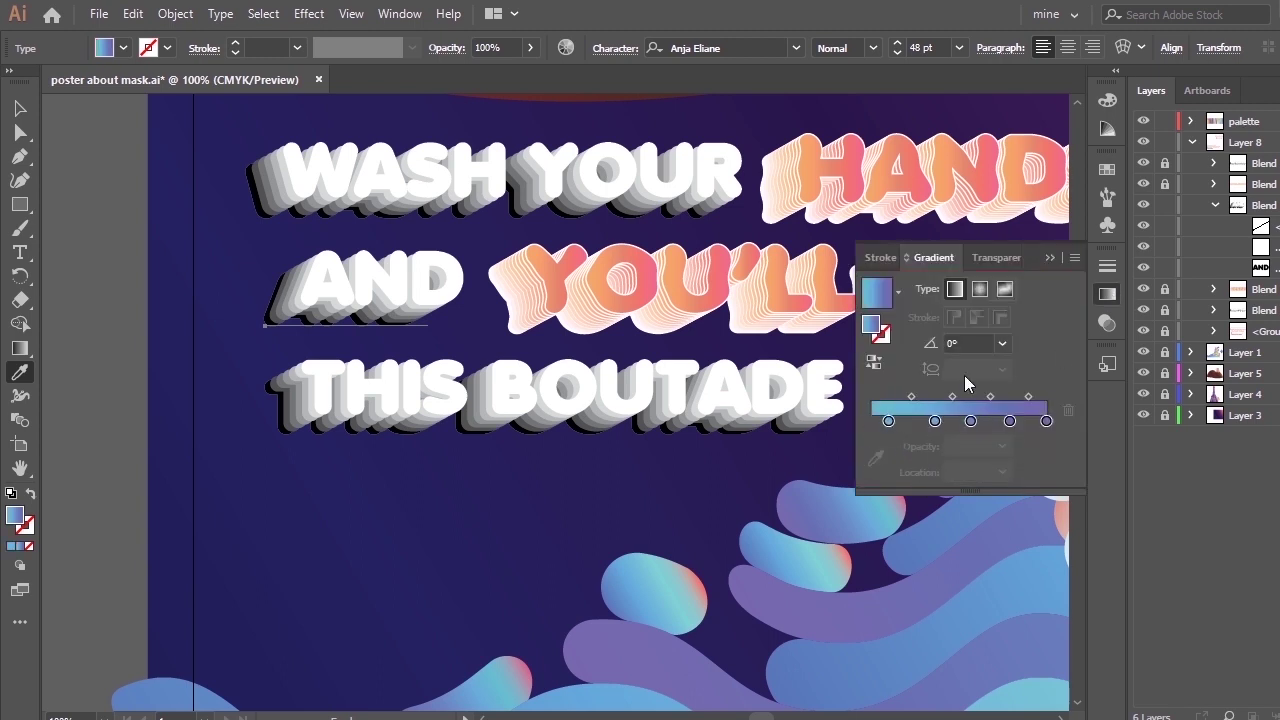
Lock the AND blend, then hide it and show it again to check which lettering it holds.
{"action": "left_click", "coordinate": [1050, 259]}
{"action": "left_click", "coordinate": [1215, 205]}
{"action": "left_click", "coordinate": [1165, 205]}
{"action": "left_click", "coordinate": [1144, 205]}
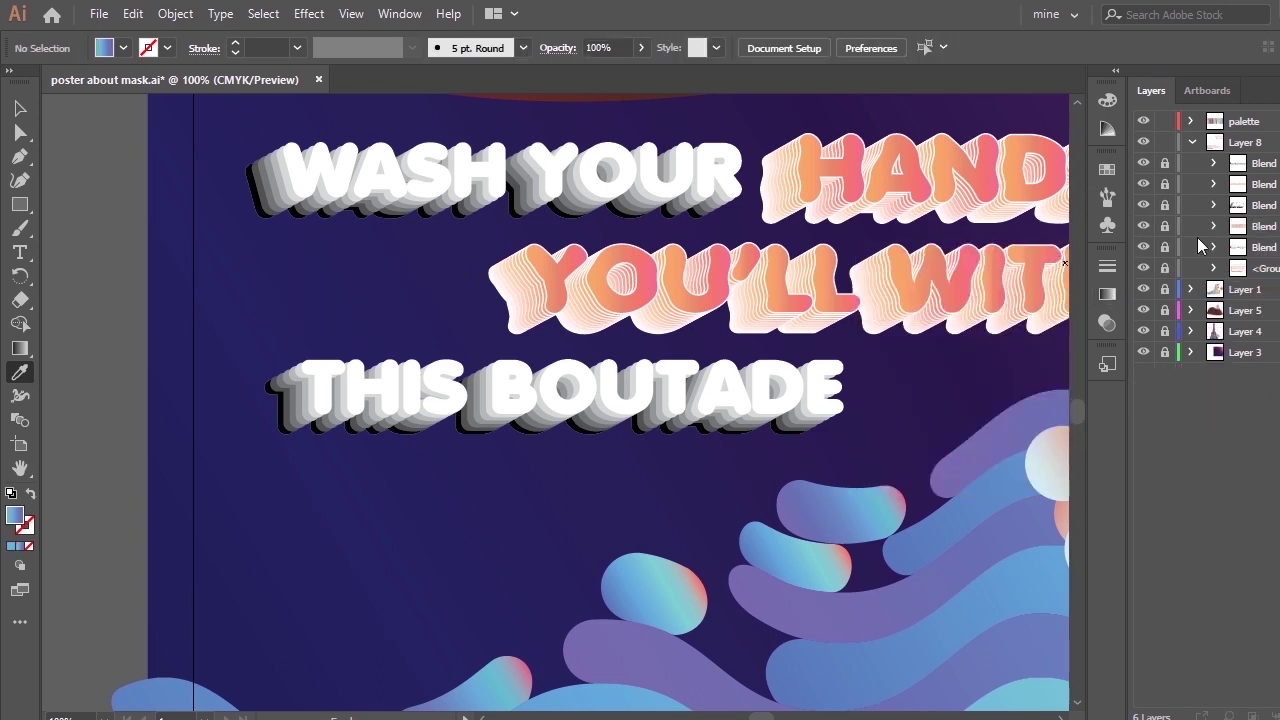
{"action": "left_click", "coordinate": [1144, 205]}
Unlock the five slogan blends and scale the whole slogan down to about 539 pt wide below the brown hills.
{"action": "key", "text": "ctrl+minus"}
{"action": "key", "text": "ctrl+minus"}
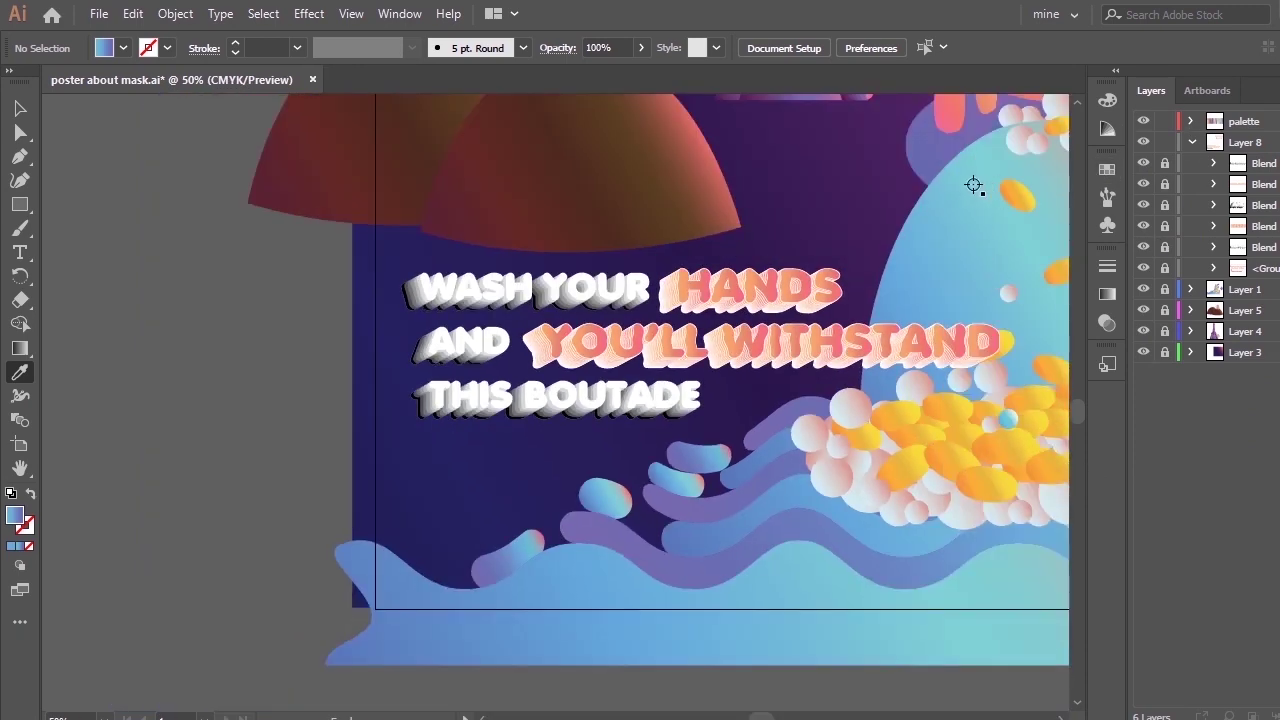
{"action": "key", "text": "v"}
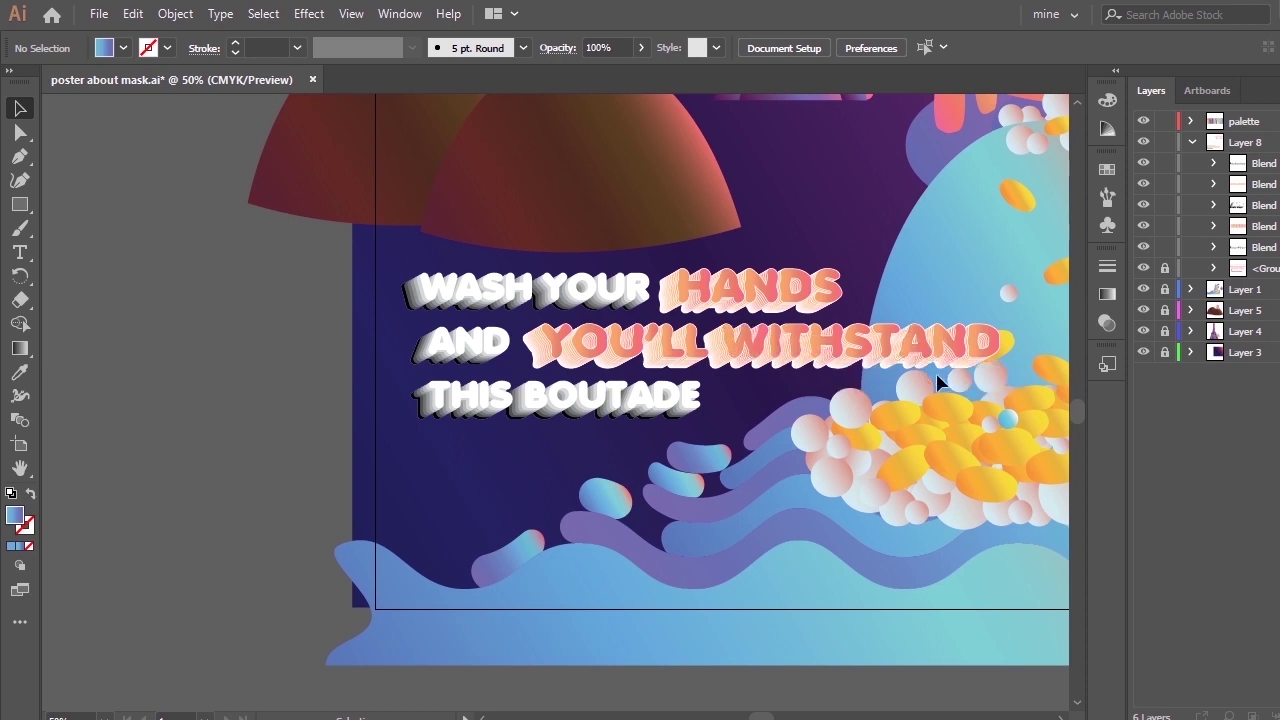
{"action": "key", "text": "ctrl+0"}
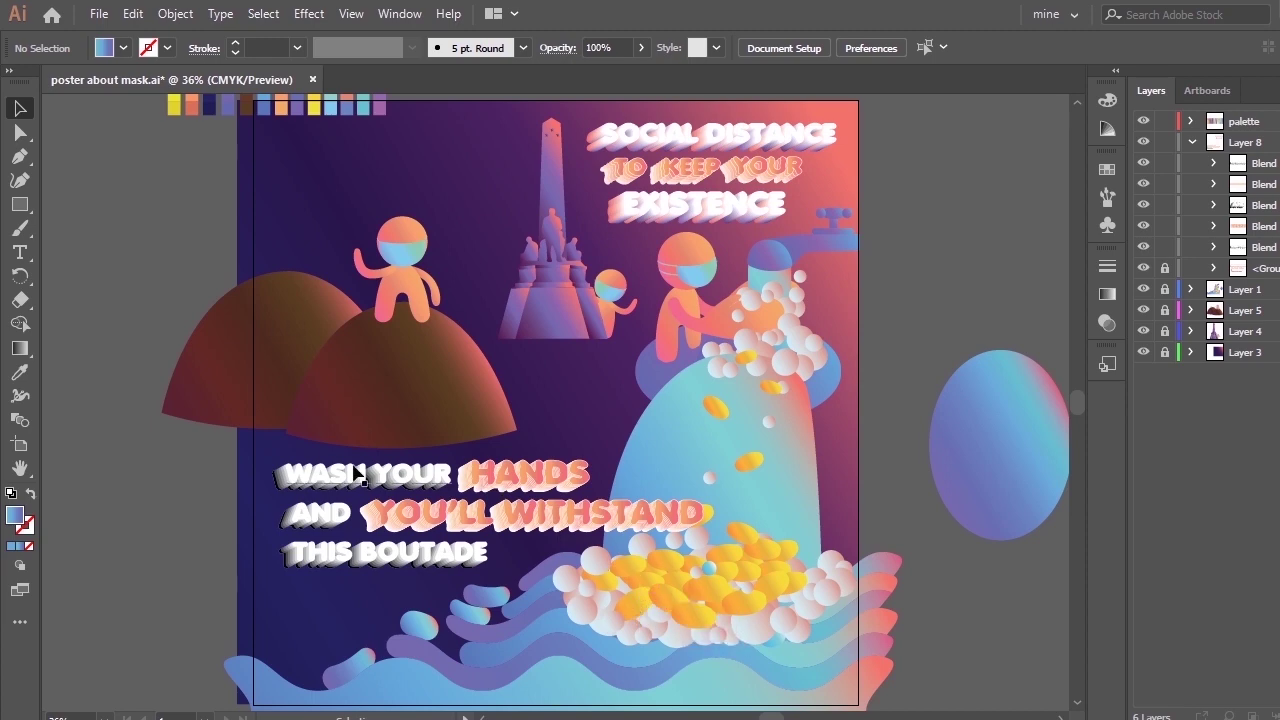
{"action": "left_click_drag", "start_coordinate": [288, 446], "coordinate": [573, 575]}
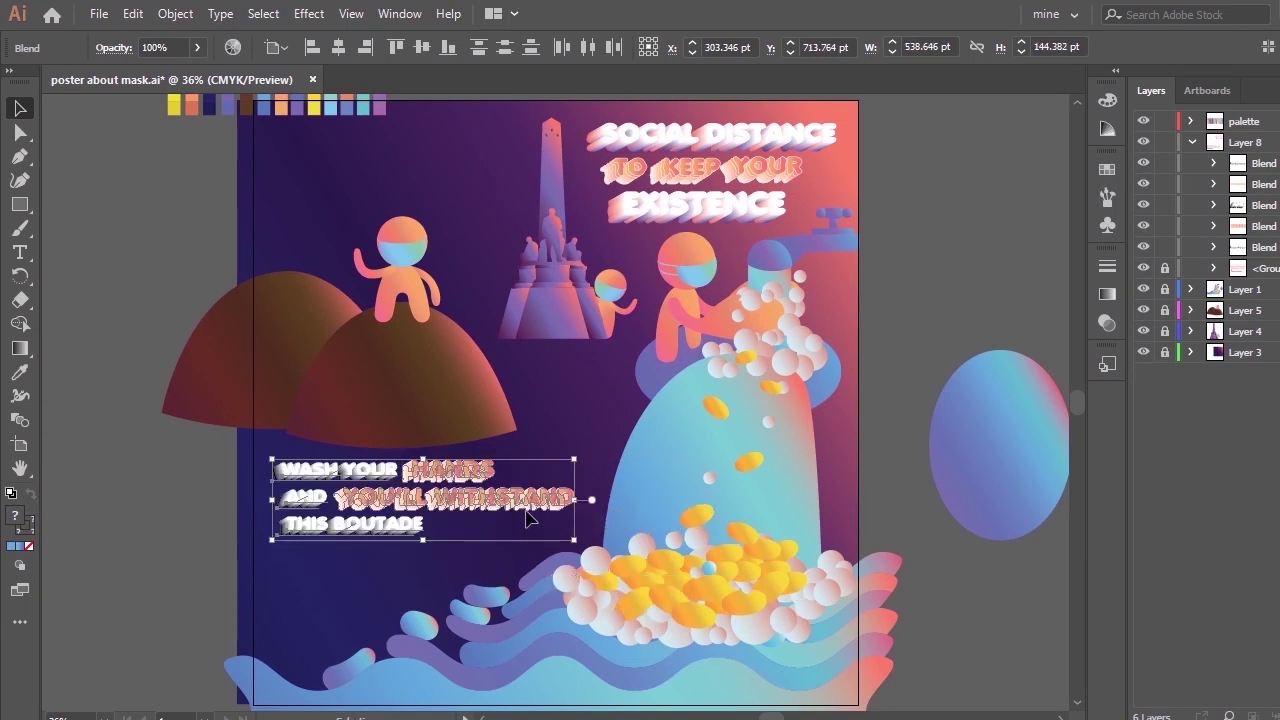
{"action": "left_click_drag", "start_coordinate": [531, 500], "coordinate": [540, 524]}
{"action": "left_click", "coordinate": [572, 622]}
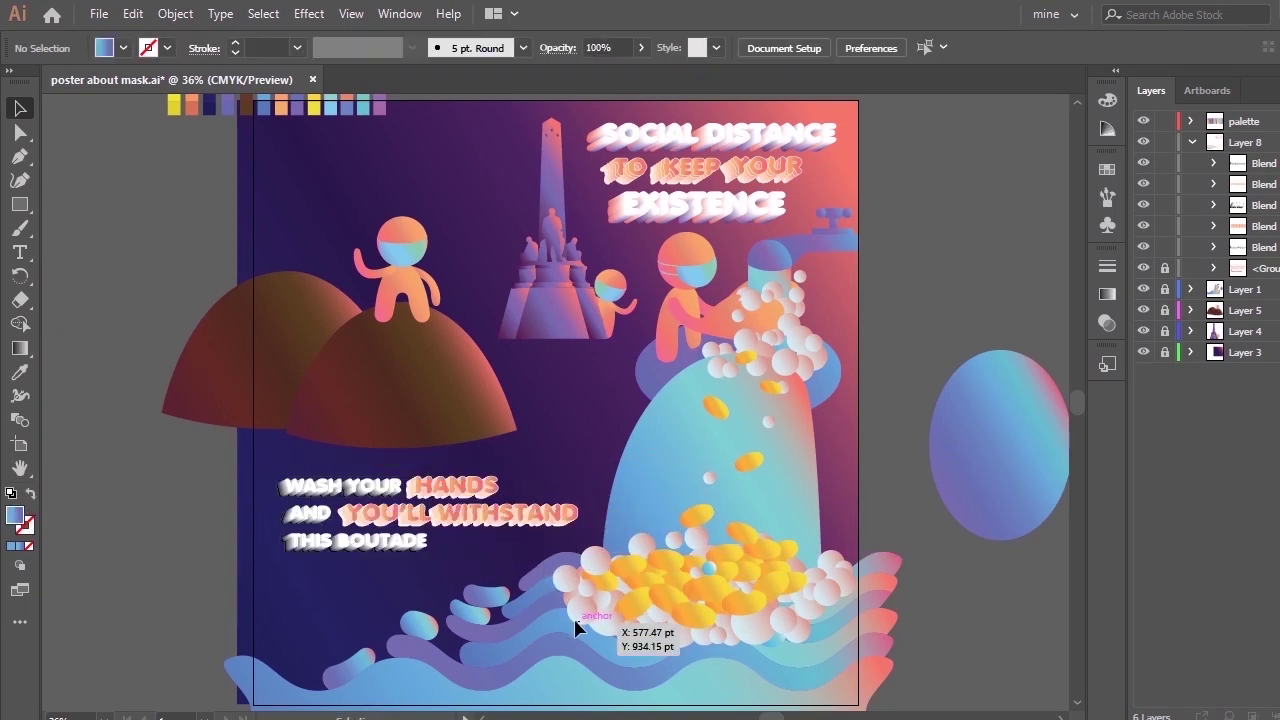
Select the whole slogan, enlarge it to about 646 pt wide and place it over the monument beside EXISTENCE.
{"action": "left_click", "coordinate": [572, 540]}
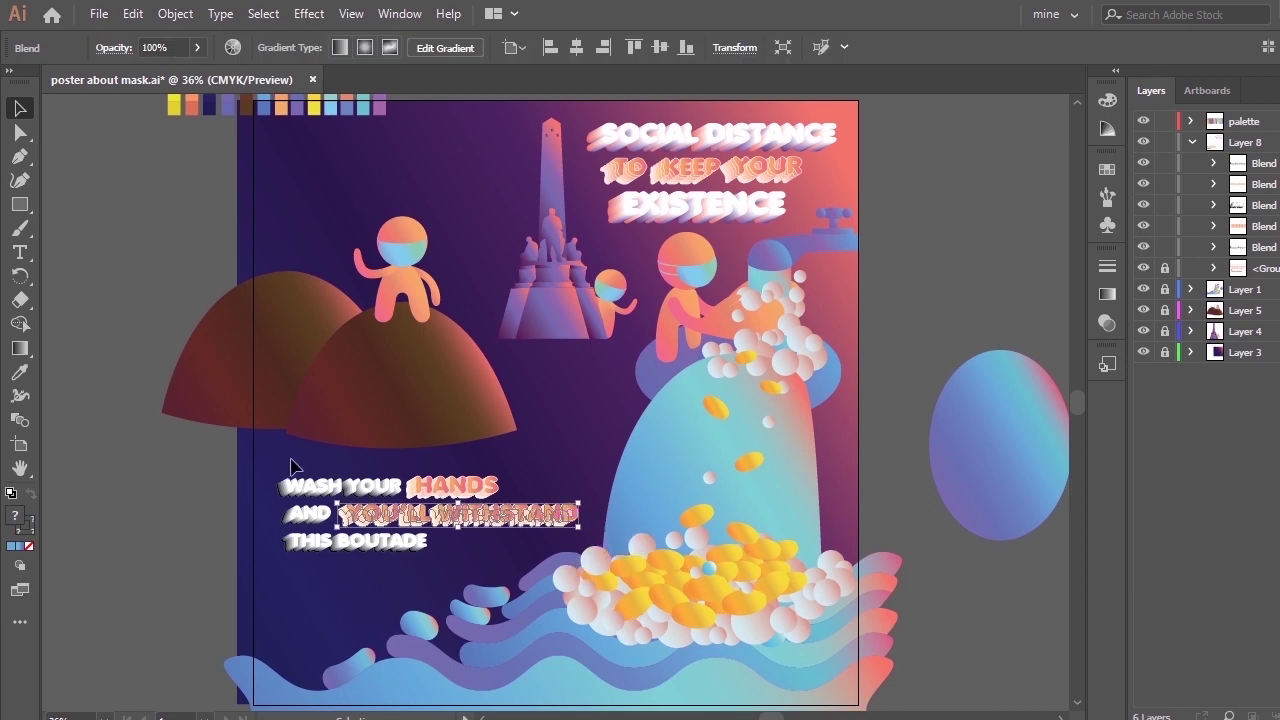
{"action": "left_click_drag", "start_coordinate": [578, 557], "coordinate": [638, 604]}
{"action": "left_click_drag", "start_coordinate": [576, 517], "coordinate": [612, 258]}
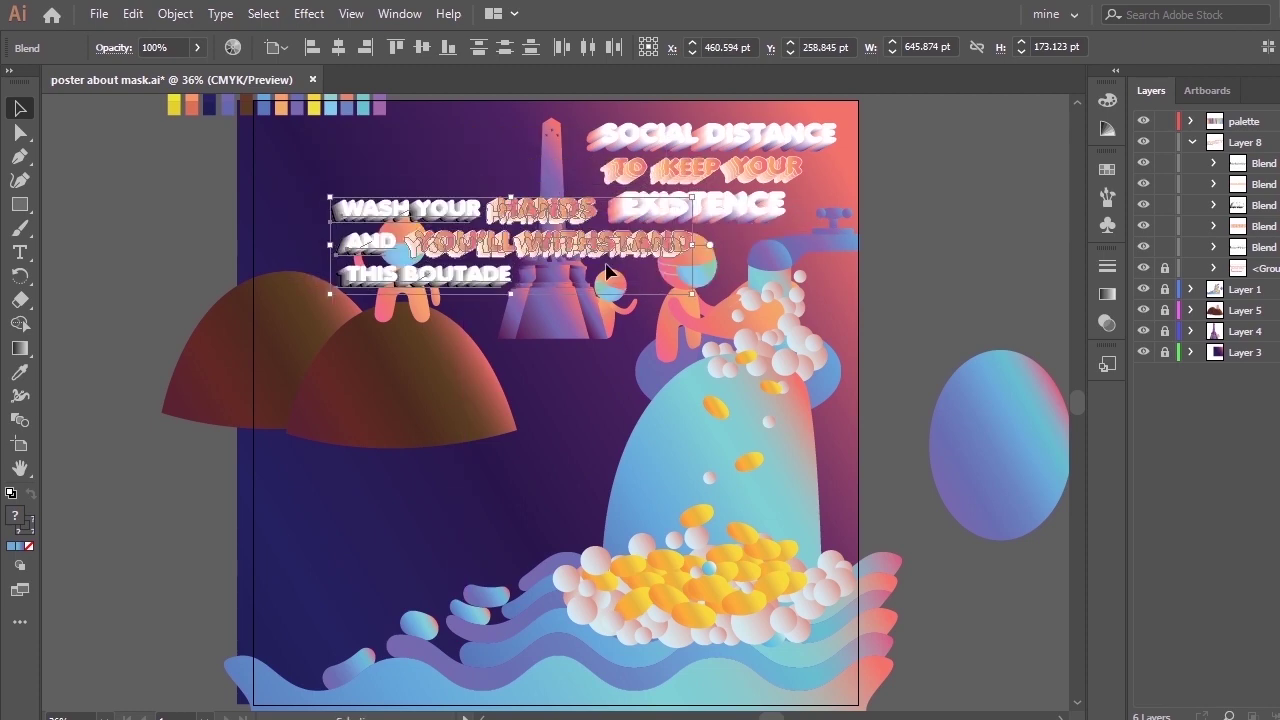
Enlarge the whole slogan proportionally to about 674 pt wide.
{"action": "left_click", "coordinate": [790, 291]}
{"action": "left_click", "coordinate": [685, 256]}
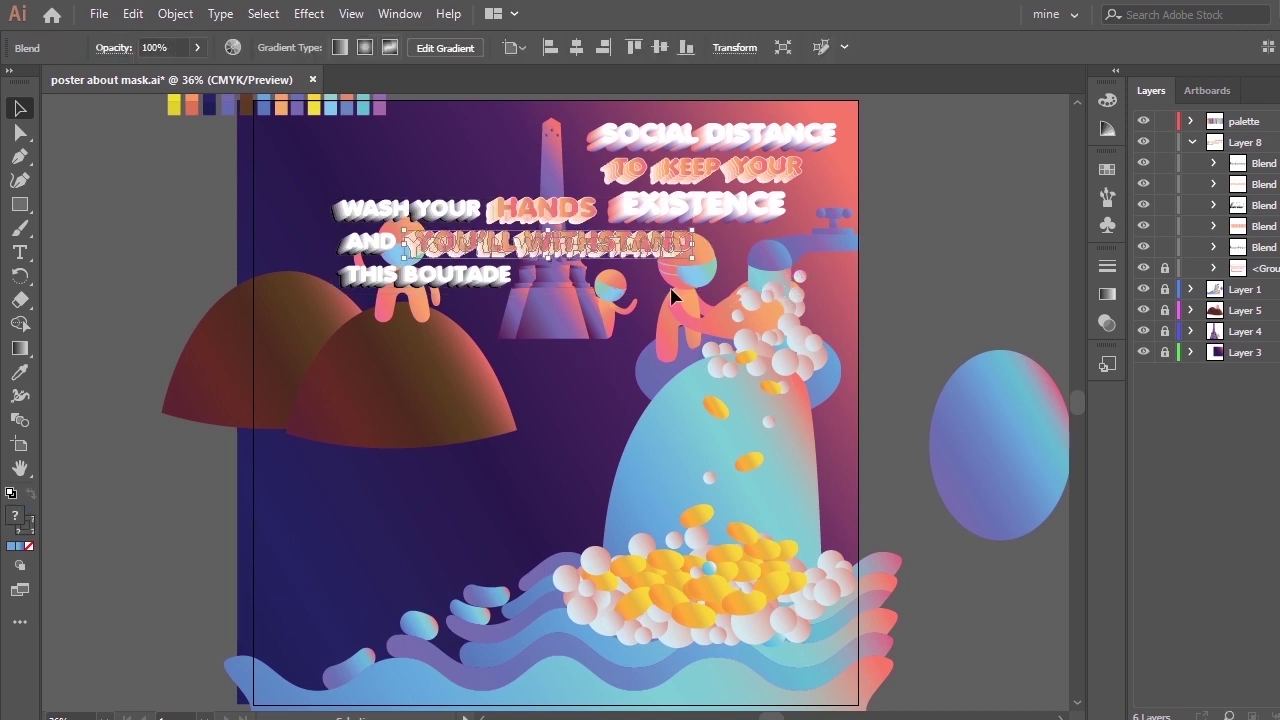
{"action": "left_click_drag", "start_coordinate": [540, 340], "coordinate": [290, 190]}
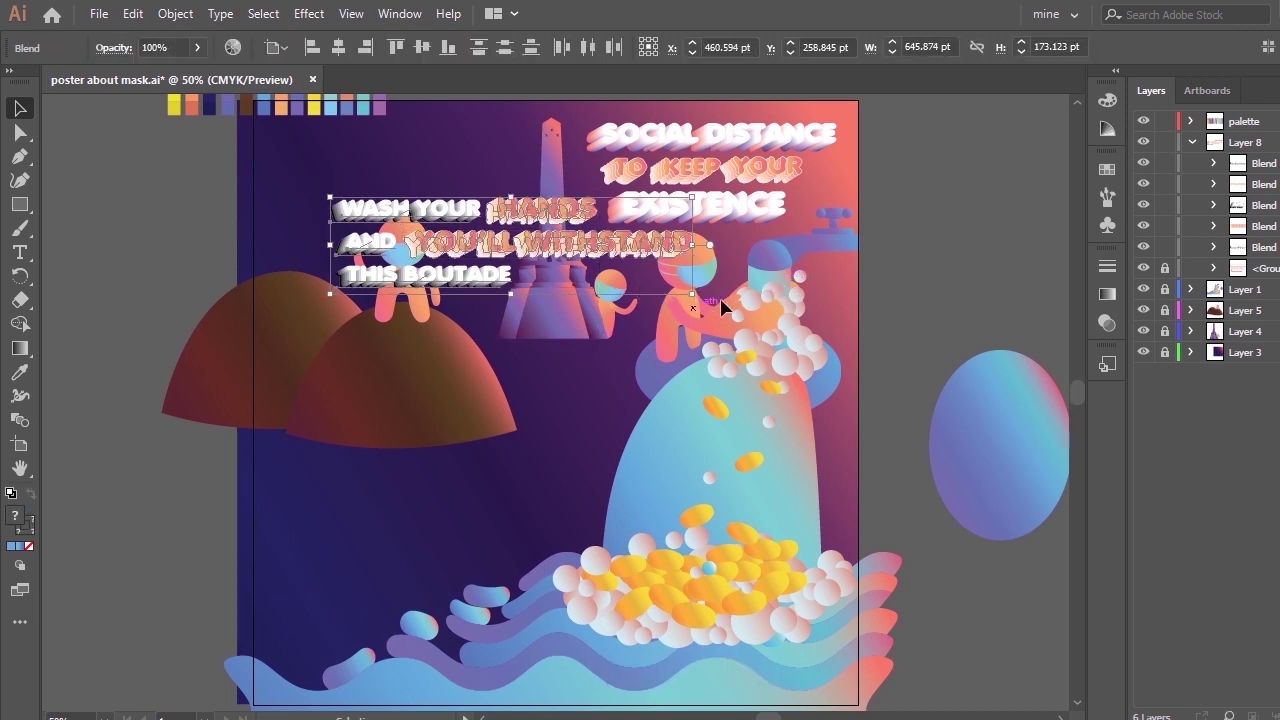
{"action": "key", "text": "ctrl+equal"}
{"action": "left_click_drag", "start_coordinate": [890, 311], "coordinate": [926, 290]}
{"action": "left_click", "coordinate": [940, 384]}
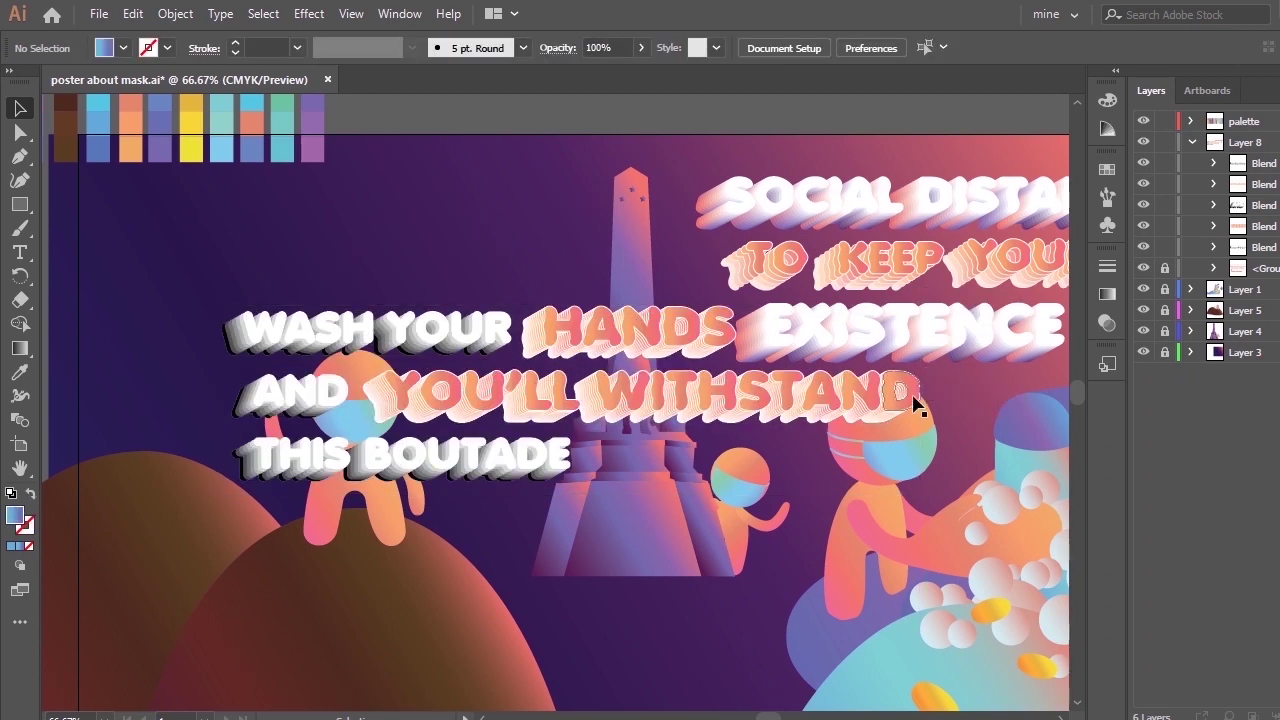
Try locking the orange words and moving WASH YOUR, AND and THIS BOUTADE up toward the SOCIAL DISTANCE heading.
{"action": "left_click", "coordinate": [790, 416]}
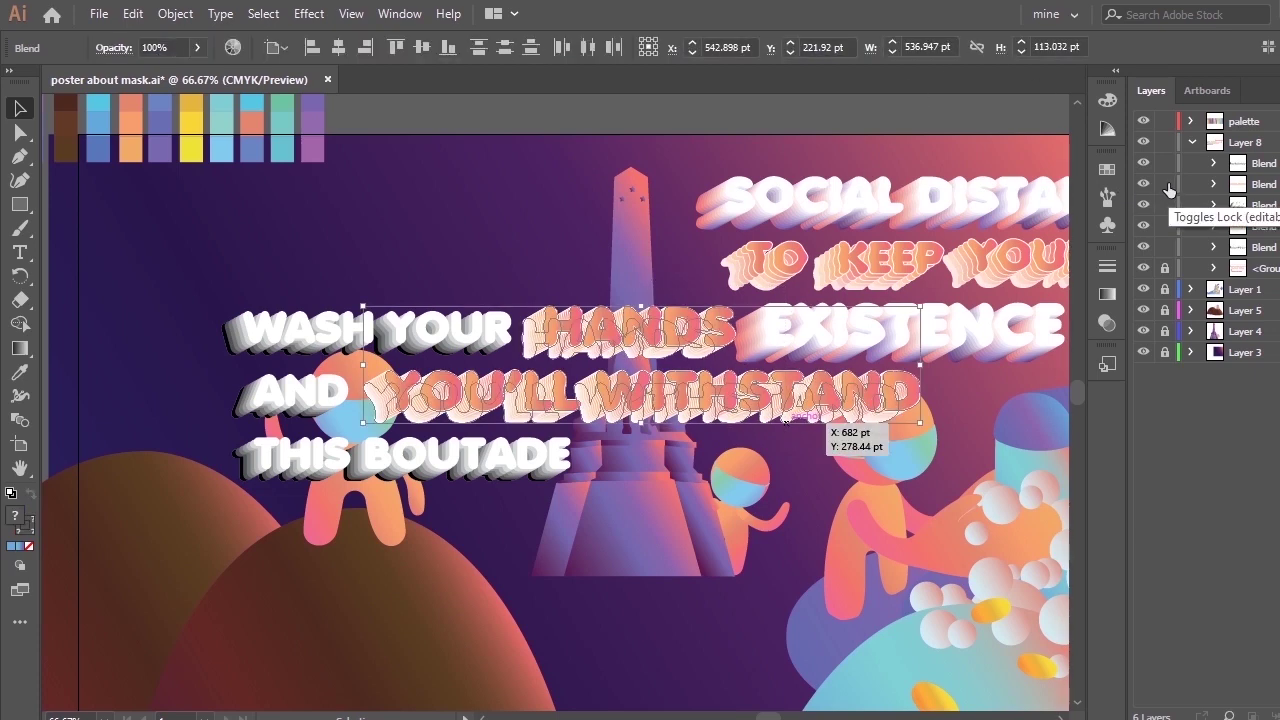
{"action": "left_click", "coordinate": [1166, 185]}
{"action": "left_click_drag", "start_coordinate": [182, 254], "coordinate": [612, 528]}
{"action": "left_click_drag", "start_coordinate": [481, 343], "coordinate": [703, 272]}
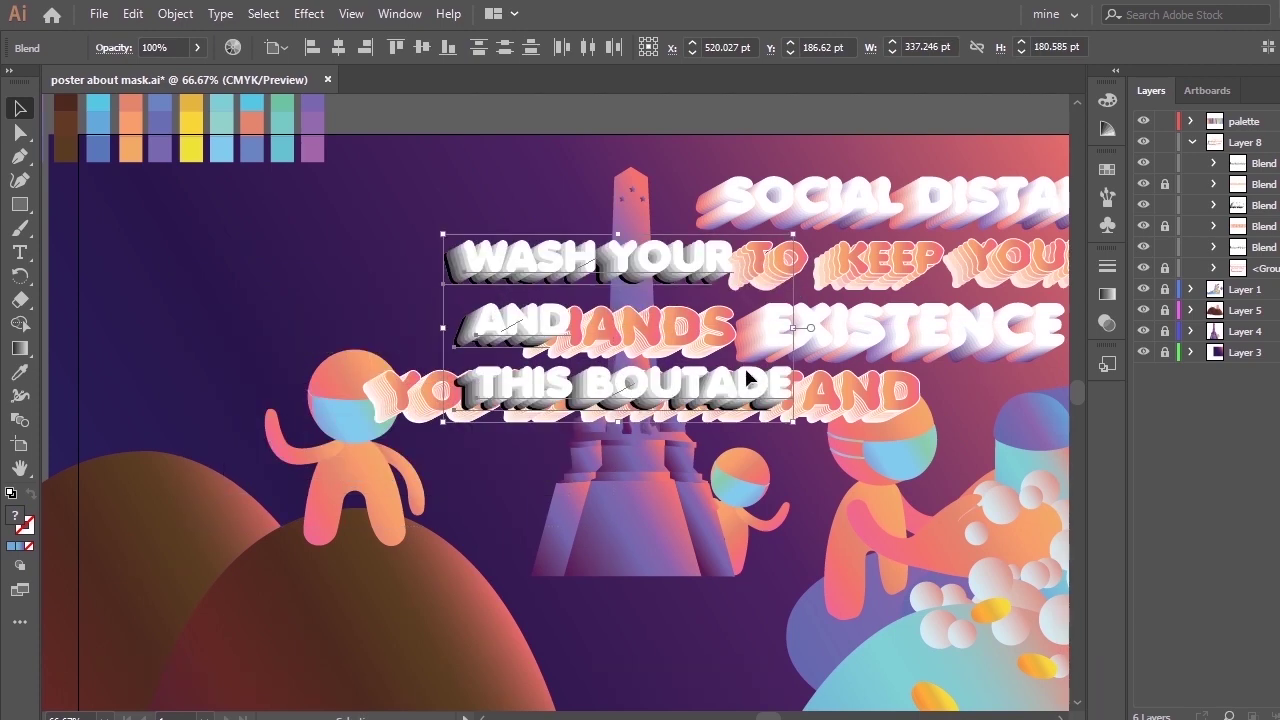
{"action": "key", "text": "ctrl+z"}
{"action": "left_click", "coordinate": [1164, 184]}
Select all the slogan blends and move them to the dark area below the brown hills.
{"action": "left_click_drag", "start_coordinate": [657, 468], "coordinate": [252, 270]}
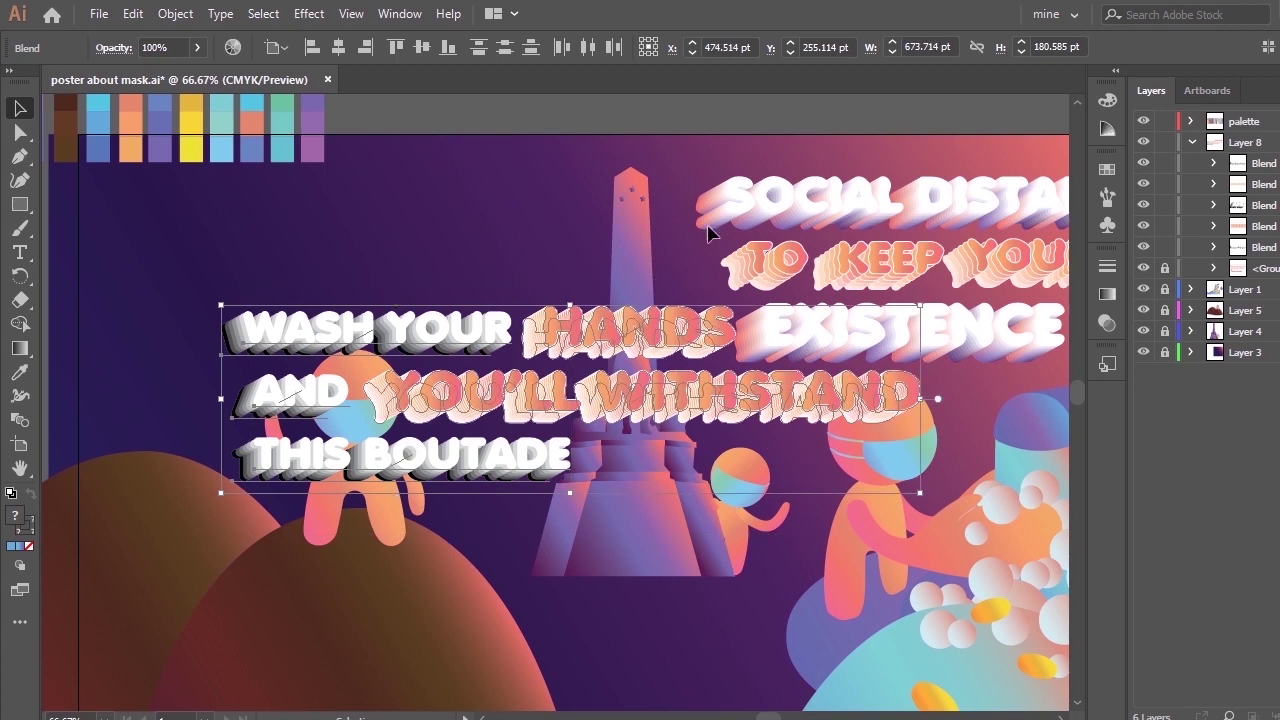
{"action": "key", "text": "ctrl+minus"}
{"action": "key", "text": "ctrl+minus"}
{"action": "left_click_drag", "start_coordinate": [626, 399], "coordinate": [574, 678]}
{"action": "key", "text": "ctrl+0"}
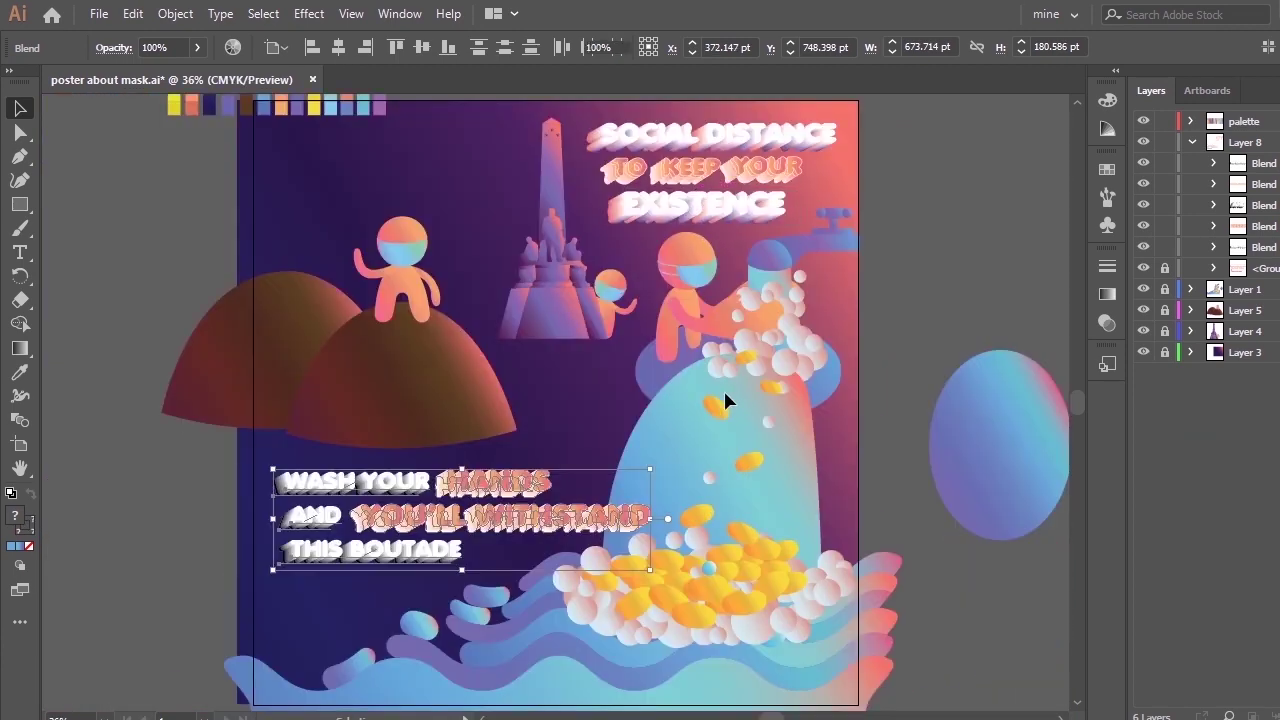
{"action": "left_click", "coordinate": [728, 385]}
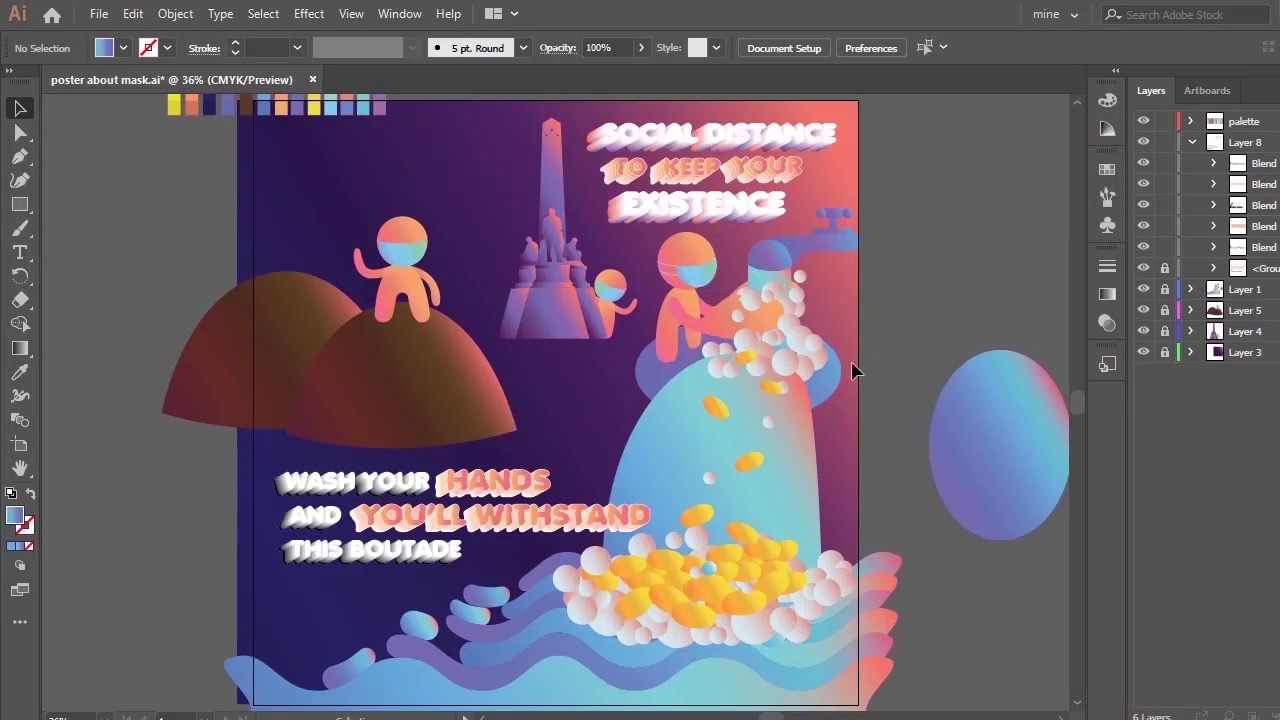
Try a four-line slogan layout with AND centered above YOU'LL WITHSTAND and THIS BOUTADE as the last line.
{"action": "left_click_drag", "start_coordinate": [386, 550], "coordinate": [381, 590]}
{"action": "mouse_move", "coordinate": [418, 524]}
{"action": "left_mouse_down"}
{"action": "mouse_move", "coordinate": [343, 556]}
{"action": "mouse_move", "coordinate": [392, 517]}
{"action": "mouse_move", "coordinate": [428, 517]}
{"action": "left_mouse_up"}
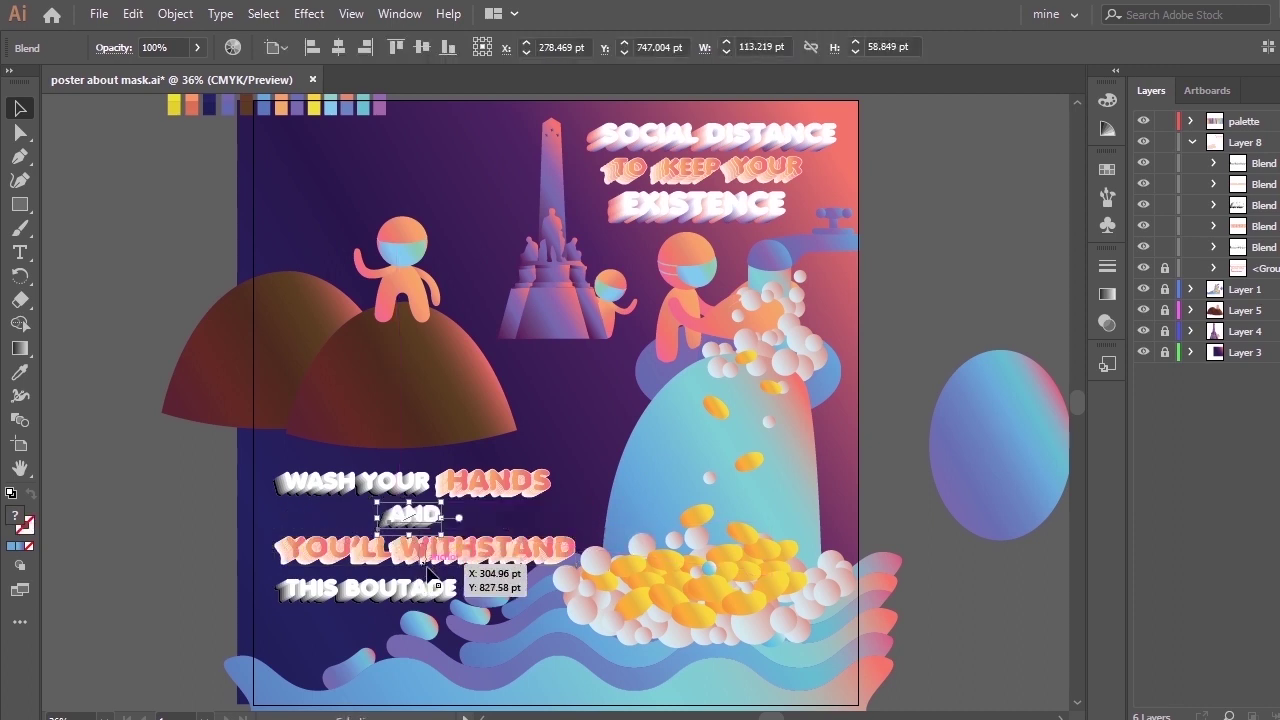
{"action": "left_click", "coordinate": [560, 373]}
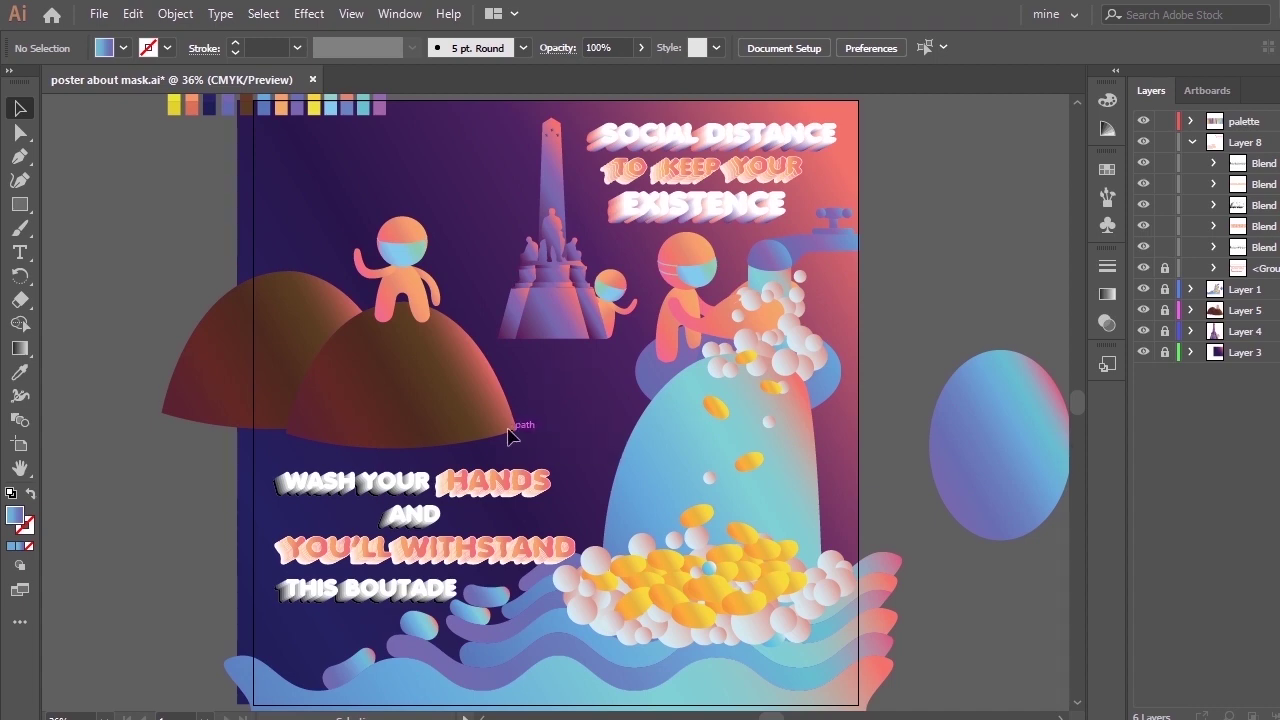
Undo the four-line slogan layout and the slogan's earlier move below the hills.
{"action": "key", "text": "z"}
{"action": "left_click_drag", "start_coordinate": [230, 353], "coordinate": [735, 704]}
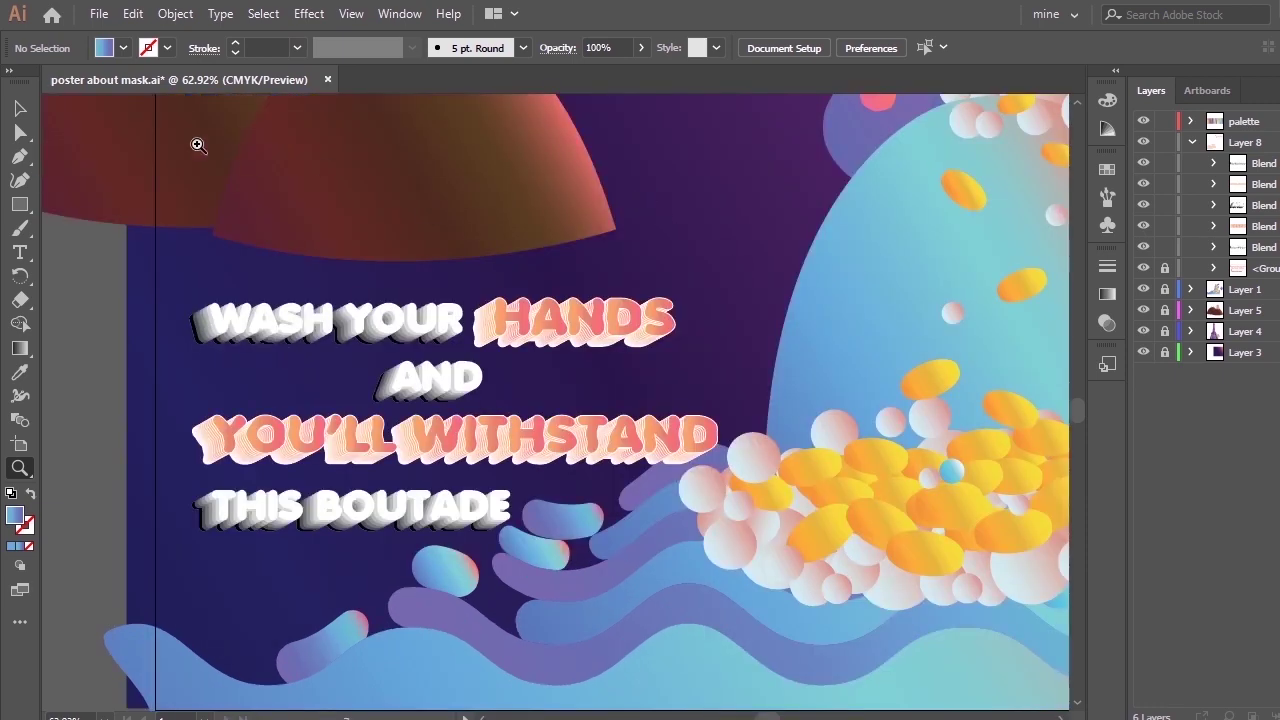
{"action": "key", "text": "v"}
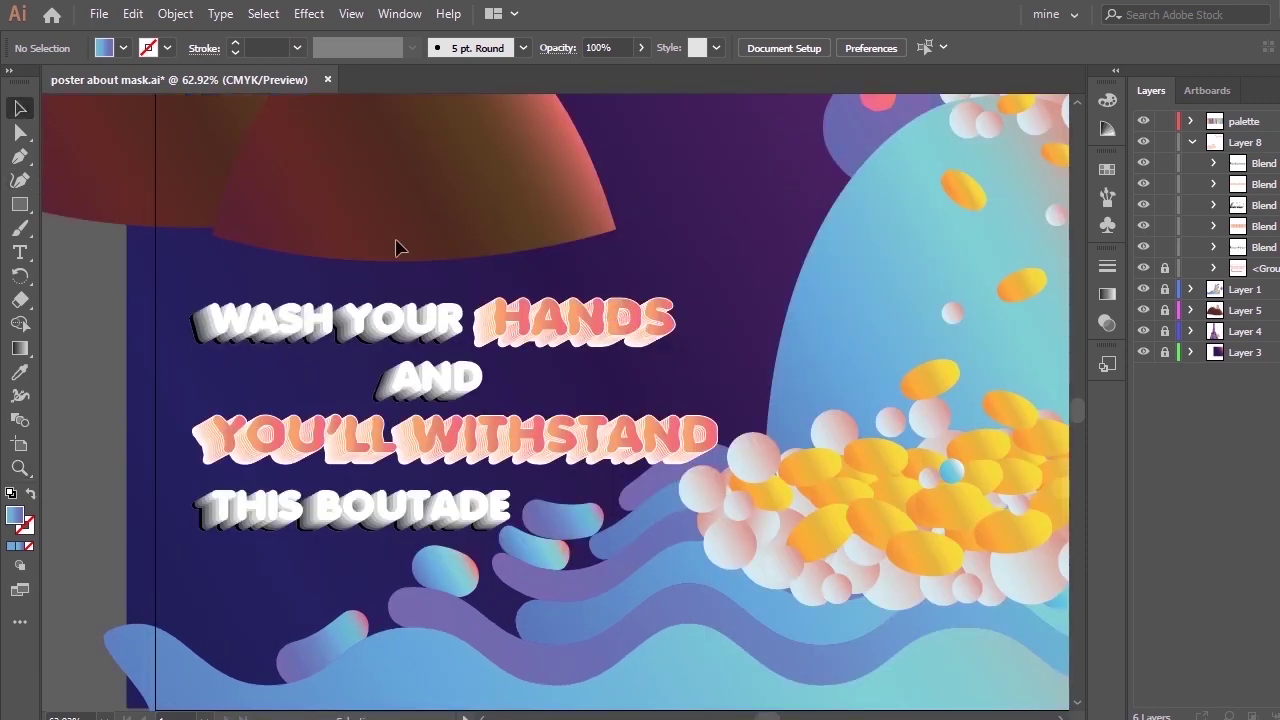
{"action": "left_click_drag", "start_coordinate": [490, 330], "coordinate": [625, 315]}
{"action": "key", "text": "ctrl+z"}
{"action": "key", "text": "ctrl+z"}
{"action": "key", "text": "ctrl+z"}
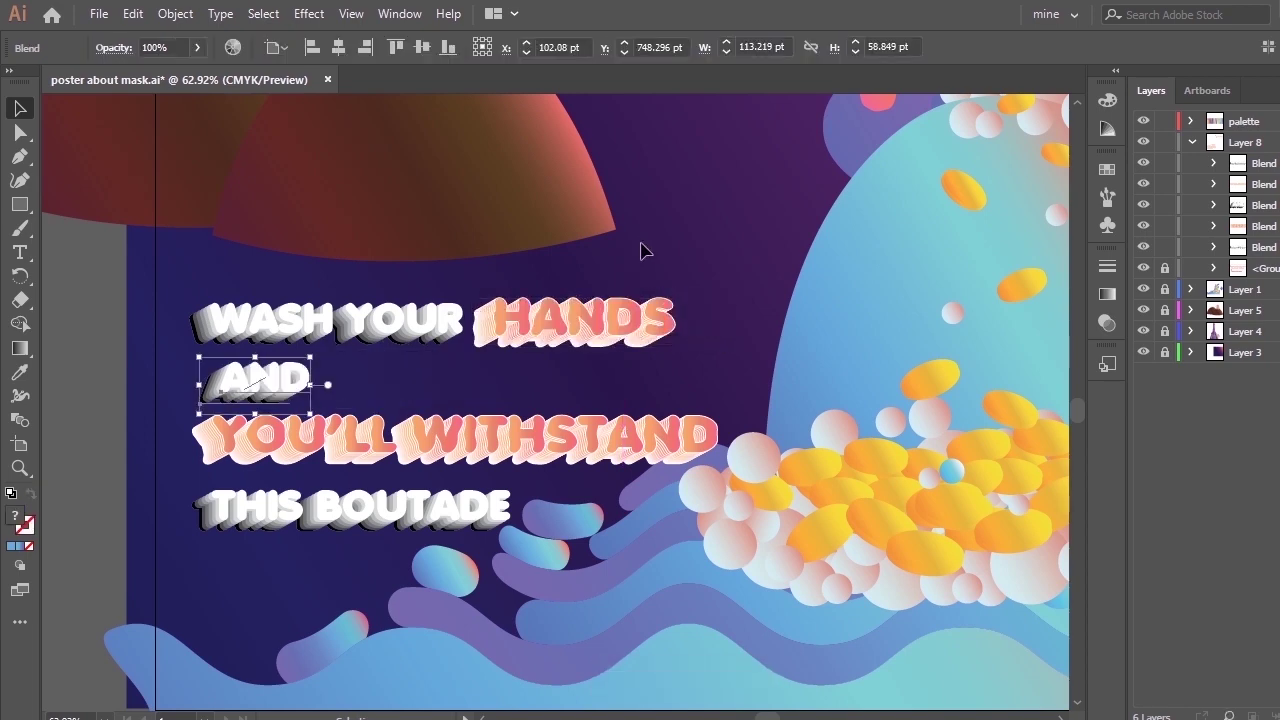
{"action": "key", "text": "ctrl+z"}
{"action": "key", "text": "ctrl+z"}
{"action": "key", "text": "ctrl+z"}
{"action": "key", "text": "ctrl+z"}
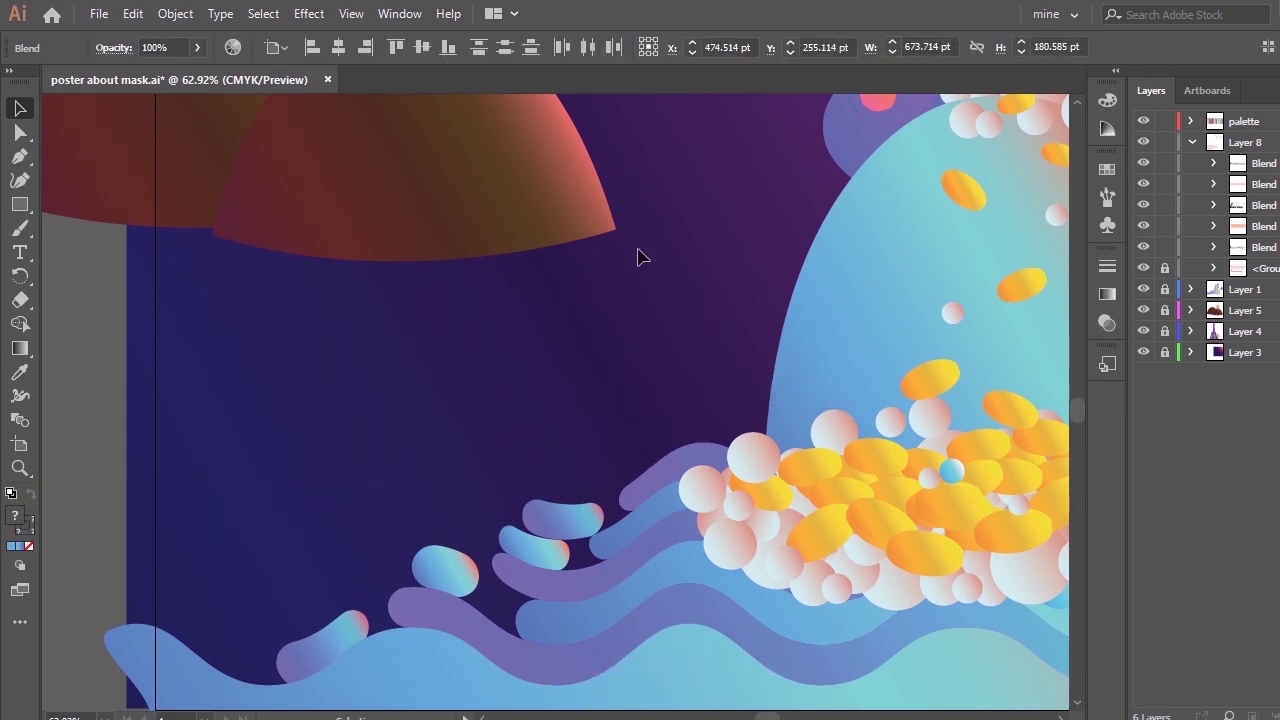
Move the whole three-line slogan to the dark area between the brown hills and the waves, near the artboard's left edge.
{"action": "key", "text": "space"}
{"action": "left_click_drag", "start_coordinate": [884, 130], "coordinate": [640, 397]}
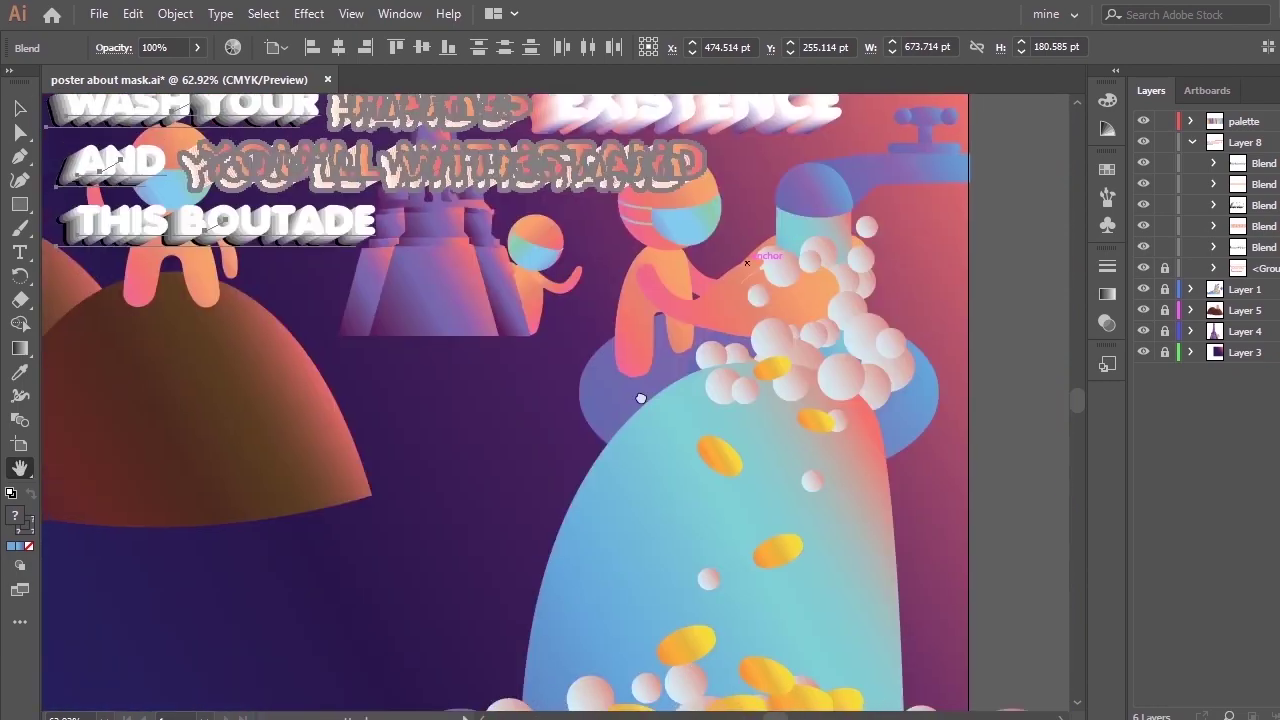
{"action": "left_click_drag", "start_coordinate": [607, 214], "coordinate": [807, 389]}
{"action": "left_click_drag", "start_coordinate": [776, 342], "coordinate": [693, 625]}
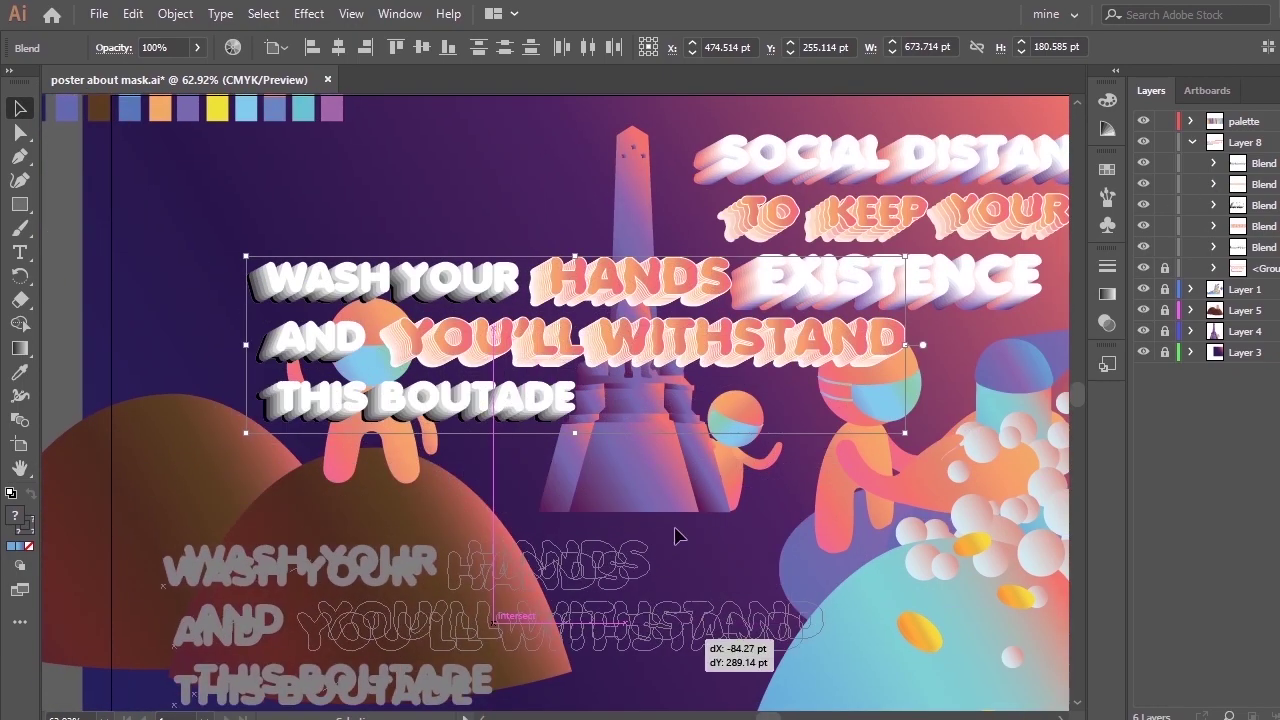
{"action": "key", "text": "space"}
{"action": "left_click_drag", "start_coordinate": [676, 473], "coordinate": [737, 131]}
{"action": "left_click_drag", "start_coordinate": [782, 385], "coordinate": [752, 293]}
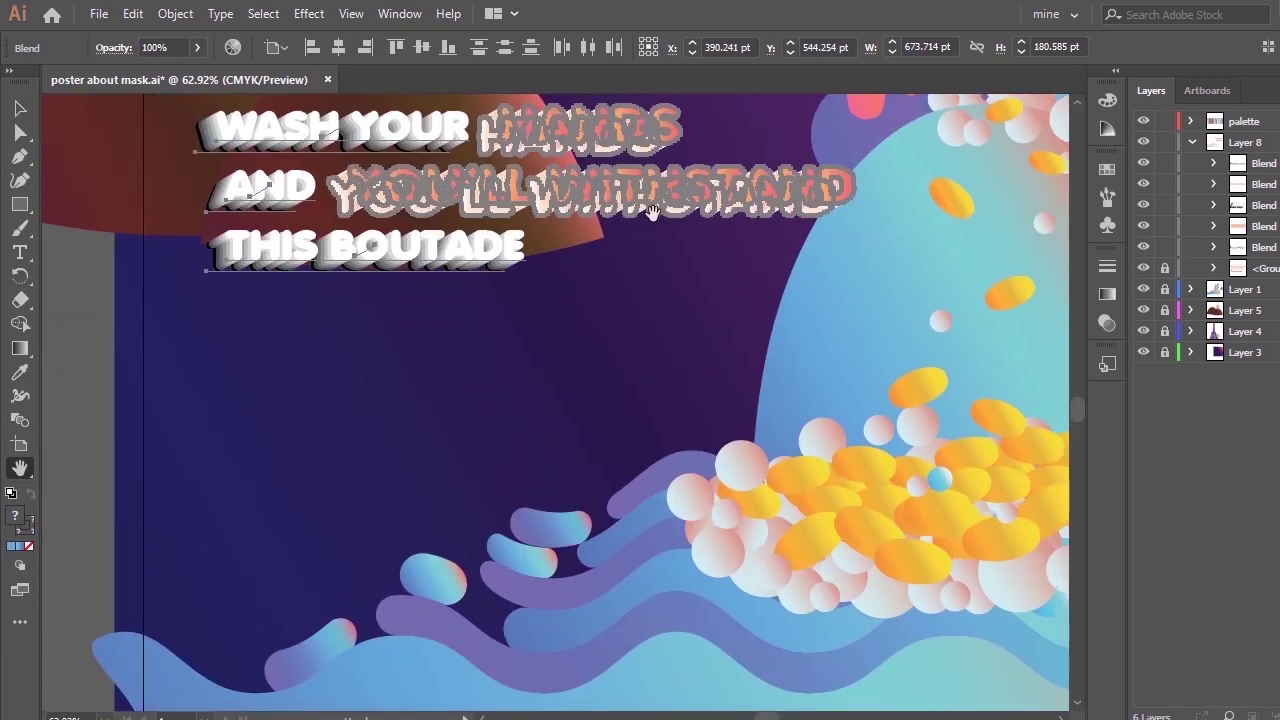
{"action": "key", "text": "v"}
{"action": "left_click_drag", "start_coordinate": [655, 231], "coordinate": [627, 405]}
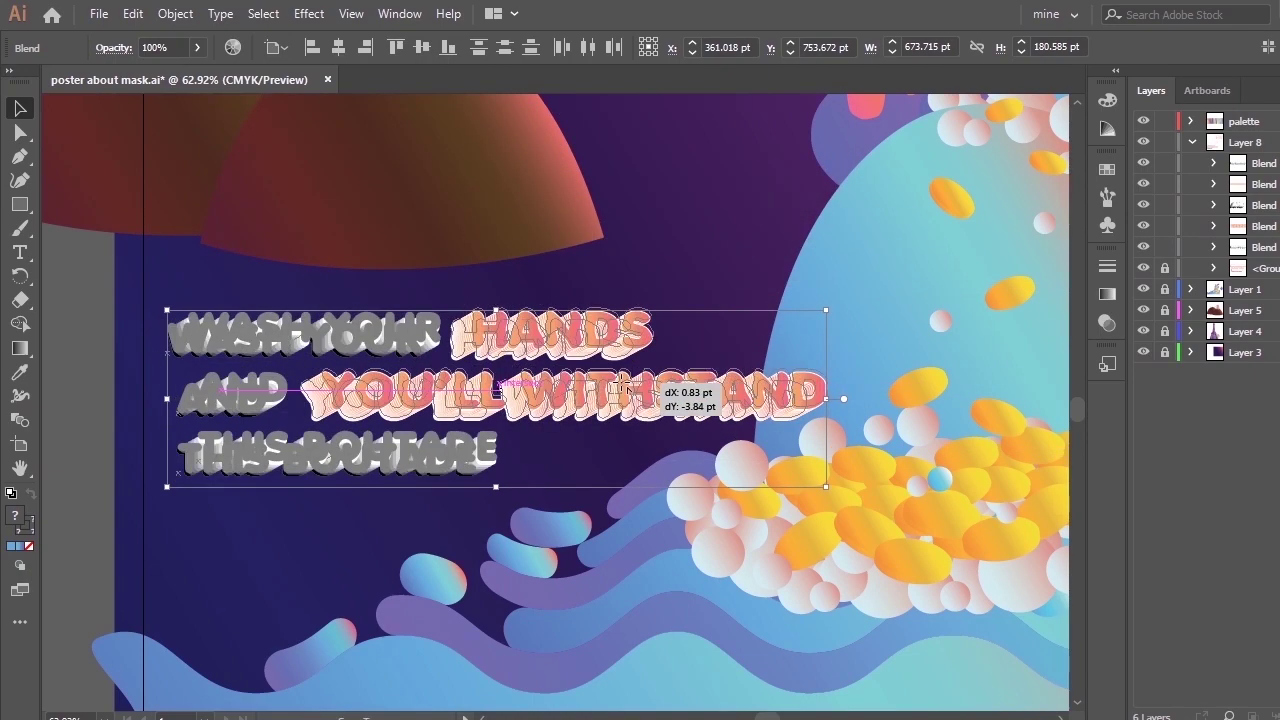
{"action": "left_click", "coordinate": [683, 260]}
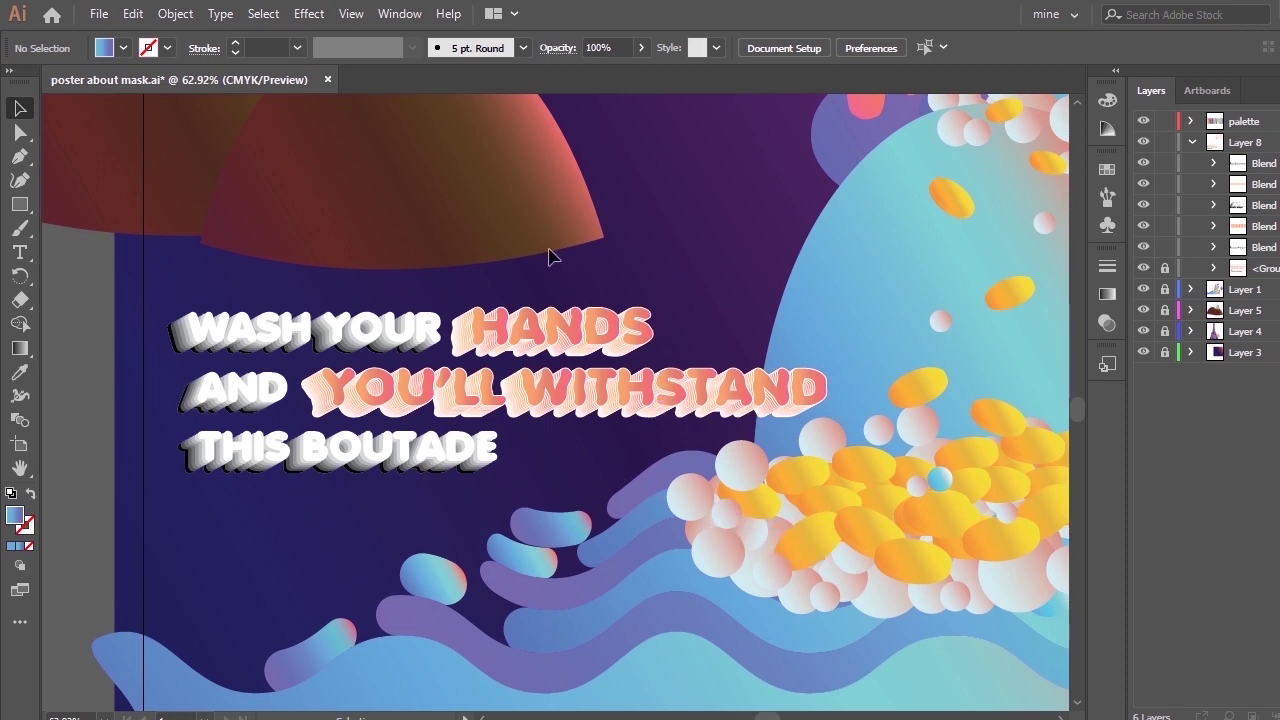
Move AND to the end of the first line beside HANDS, with YOU'LL WITHSTAND and THIS BOUTADE shifted down to make room.
{"action": "left_click", "coordinate": [1279, 163]}
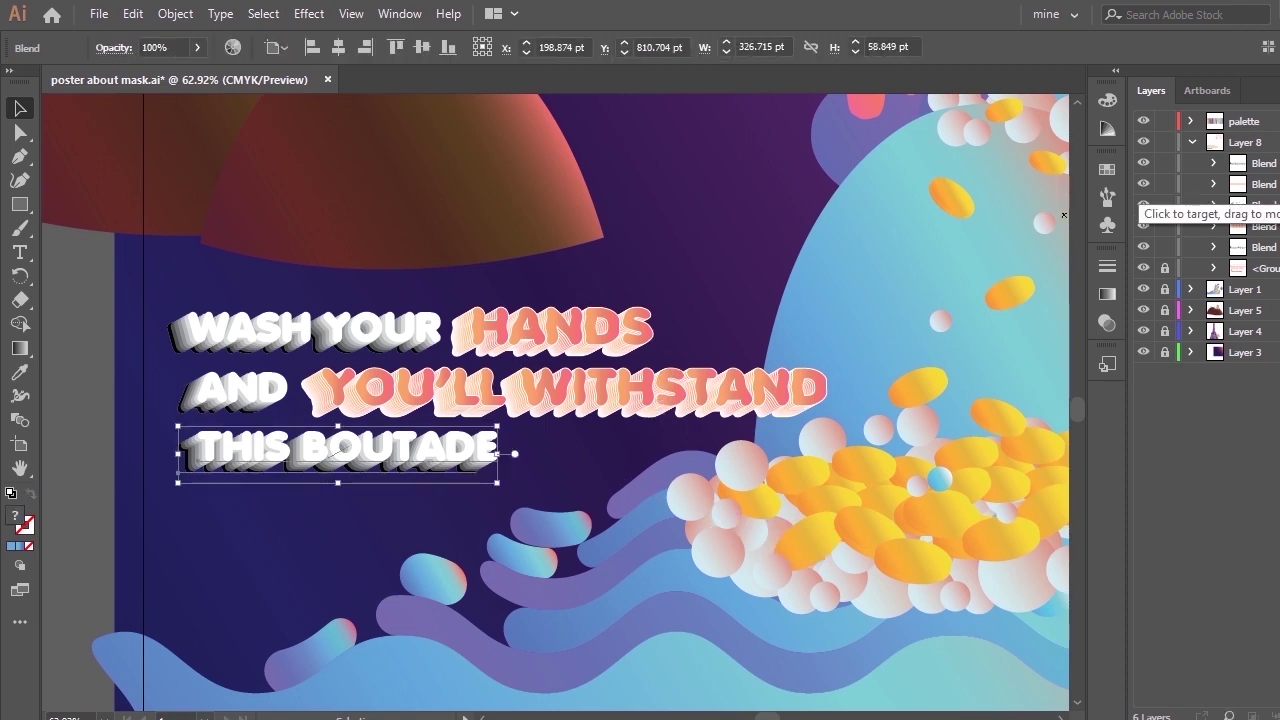
{"action": "left_click", "coordinate": [783, 532]}
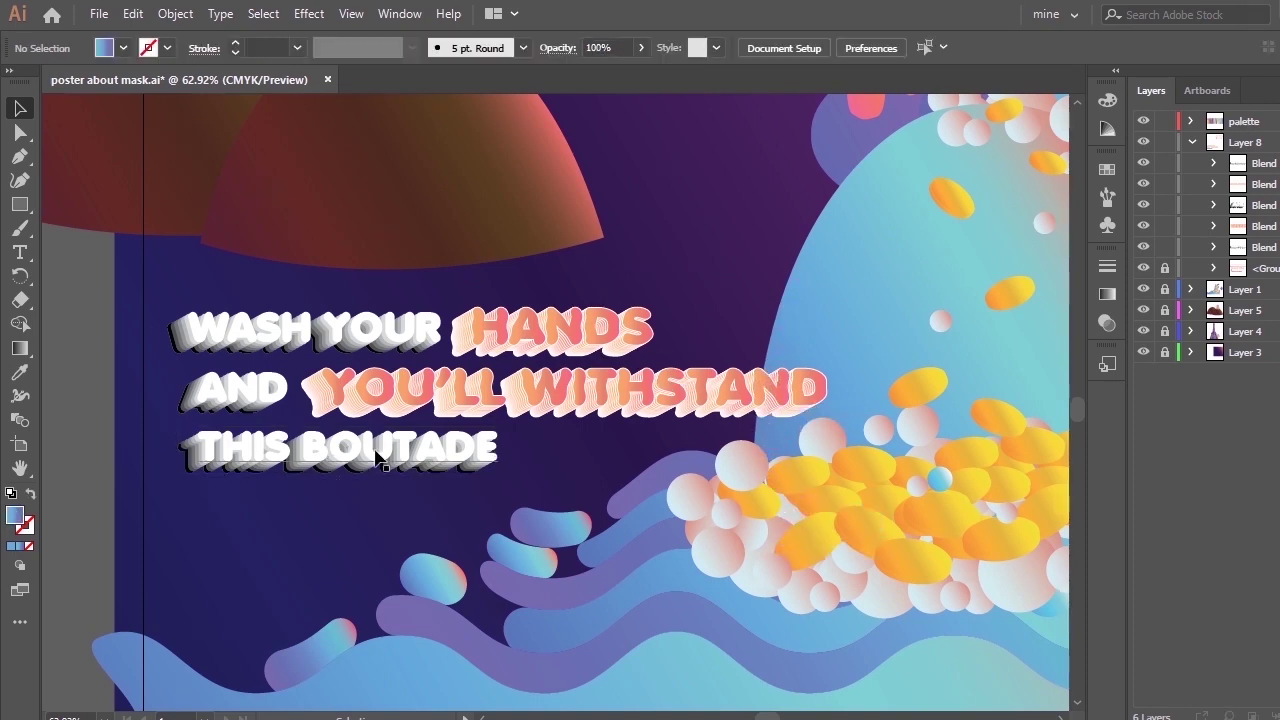
{"action": "left_click_drag", "start_coordinate": [378, 478], "coordinate": [375, 578]}
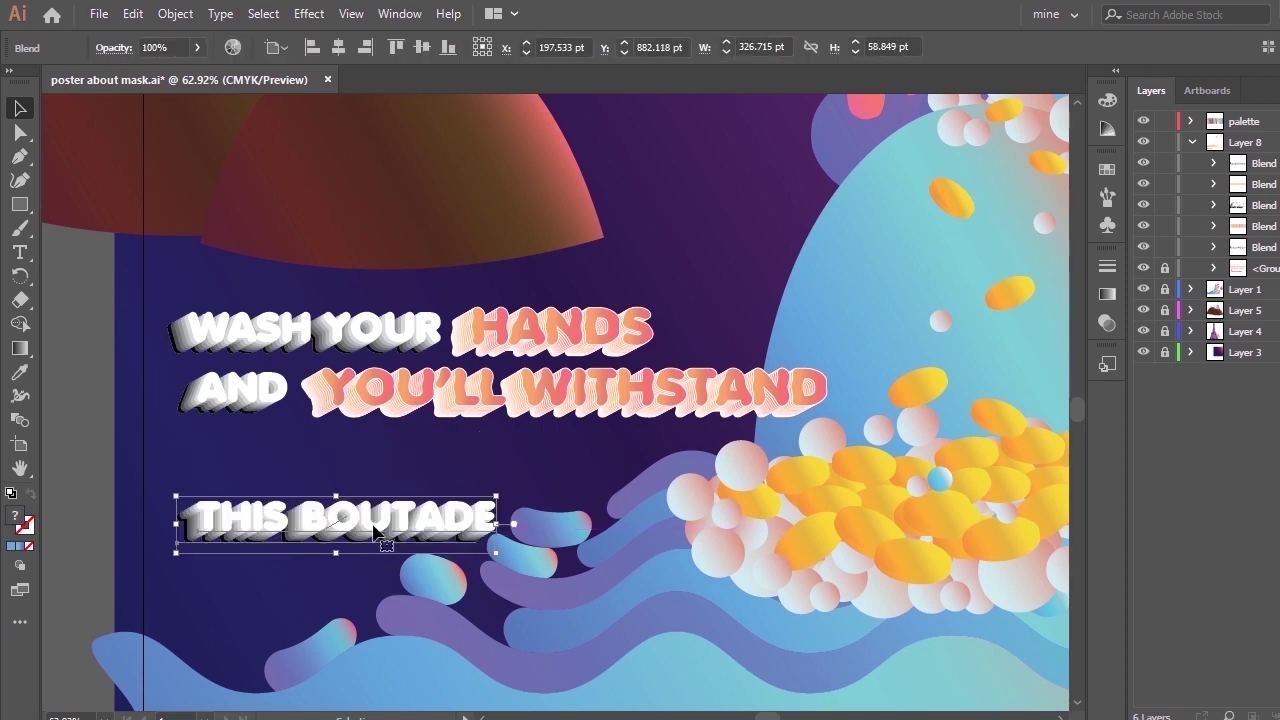
{"action": "left_click_drag", "start_coordinate": [251, 403], "coordinate": [254, 453]}
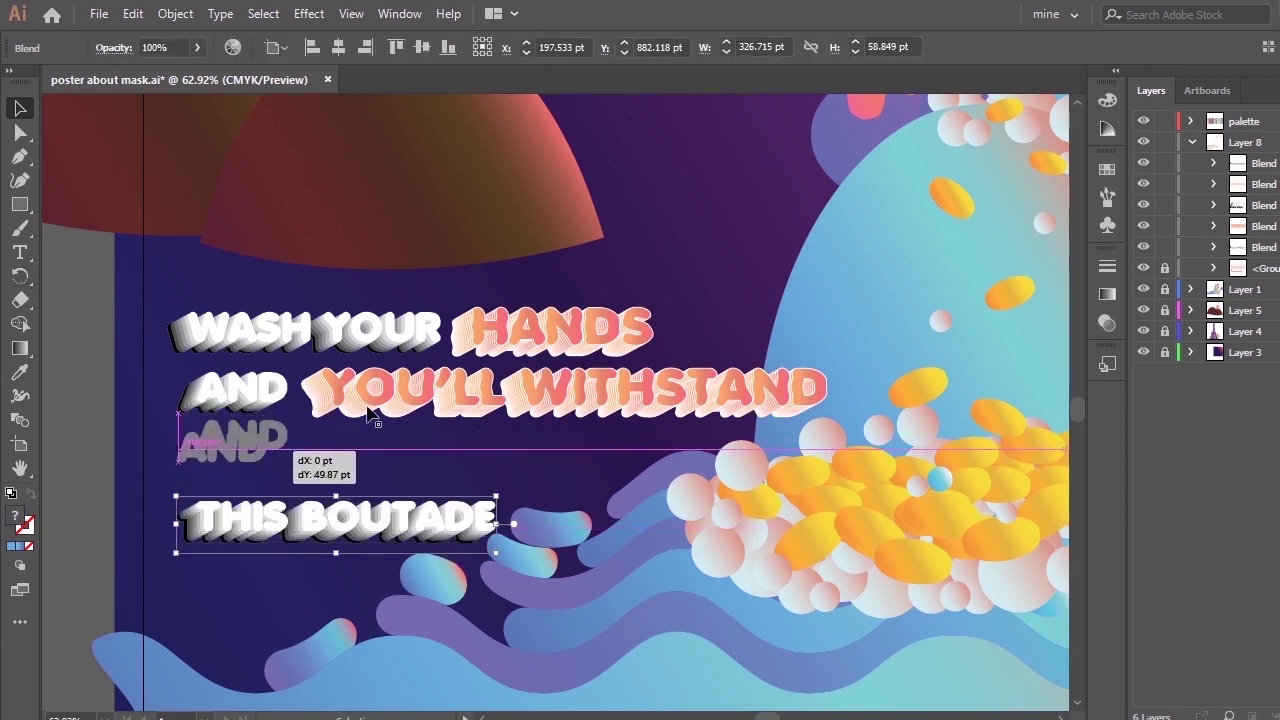
{"action": "mouse_move", "coordinate": [440, 401]}
{"action": "left_mouse_down"}
{"action": "mouse_move", "coordinate": [441, 416]}
{"action": "mouse_move", "coordinate": [418, 405]}
{"action": "left_mouse_up"}
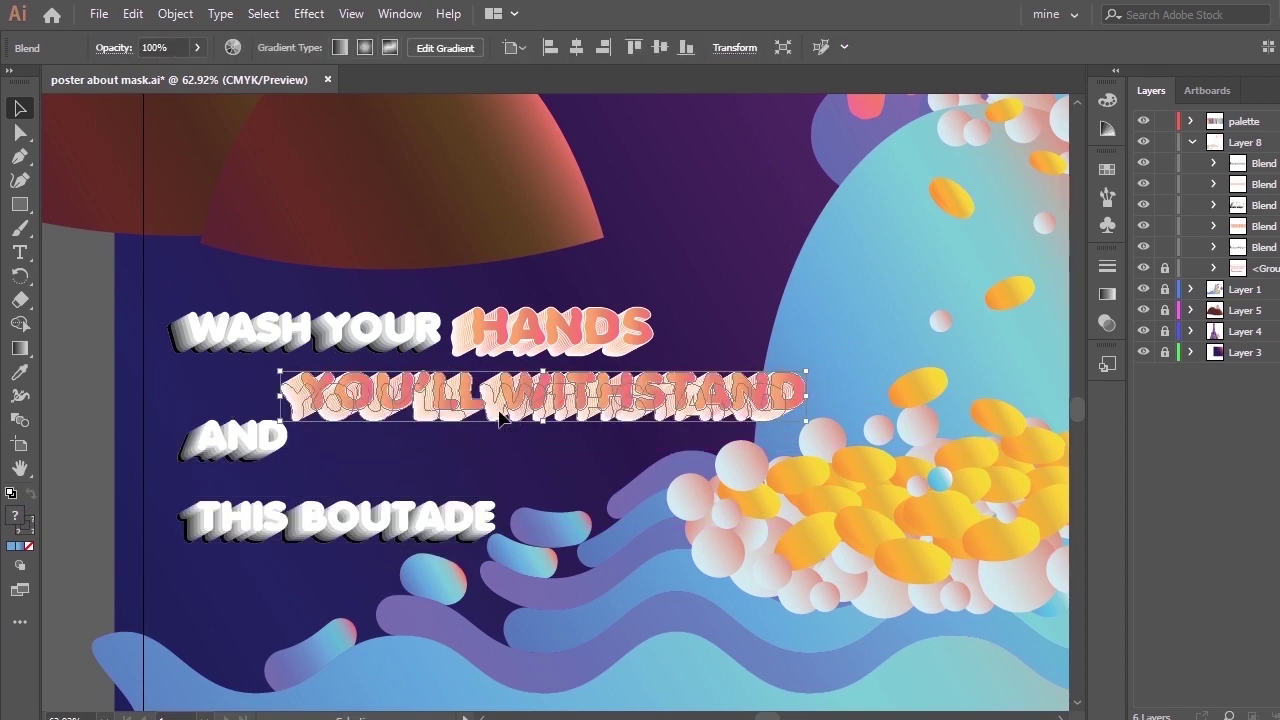
{"action": "left_click_drag", "start_coordinate": [501, 409], "coordinate": [512, 462]}
{"action": "left_click_drag", "start_coordinate": [240, 440], "coordinate": [718, 370]}
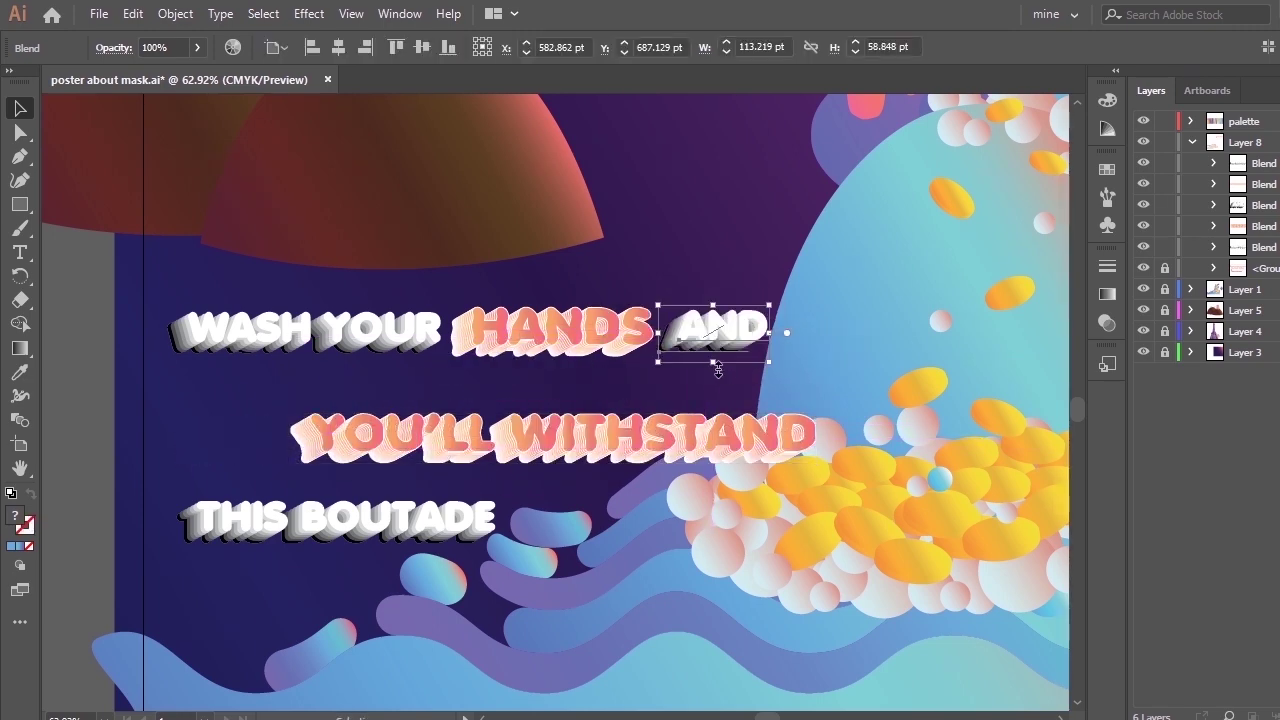
Left-align YOU'LL WITHSTAND below the first slogan line and raise THIS BOUTADE to sit closely beneath it.
{"action": "left_click", "coordinate": [692, 408]}
{"action": "left_click_drag", "start_coordinate": [622, 430], "coordinate": [552, 408]}
{"action": "left_click_drag", "start_coordinate": [444, 544], "coordinate": [444, 497]}
{"action": "left_click", "coordinate": [569, 485]}
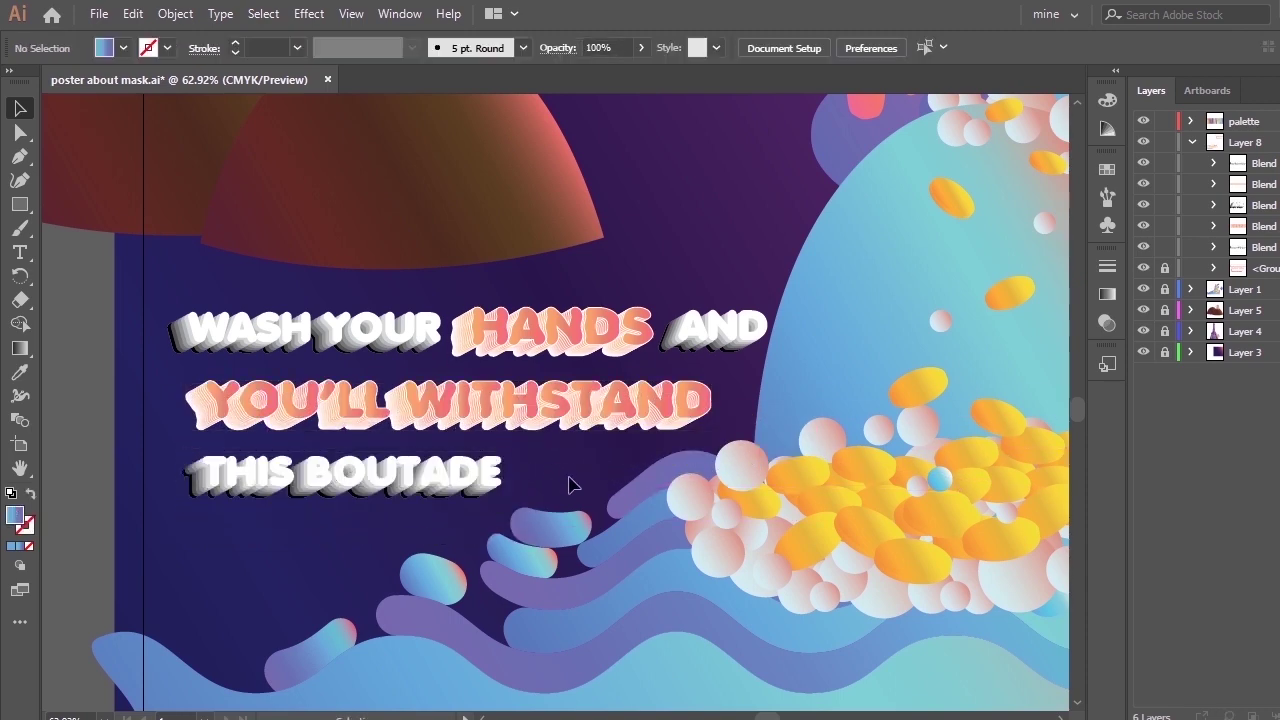
Lock the HANDS blend and scale WASH YOUR and AND down slightly together.
{"action": "left_click_drag", "start_coordinate": [196, 280], "coordinate": [414, 338]}
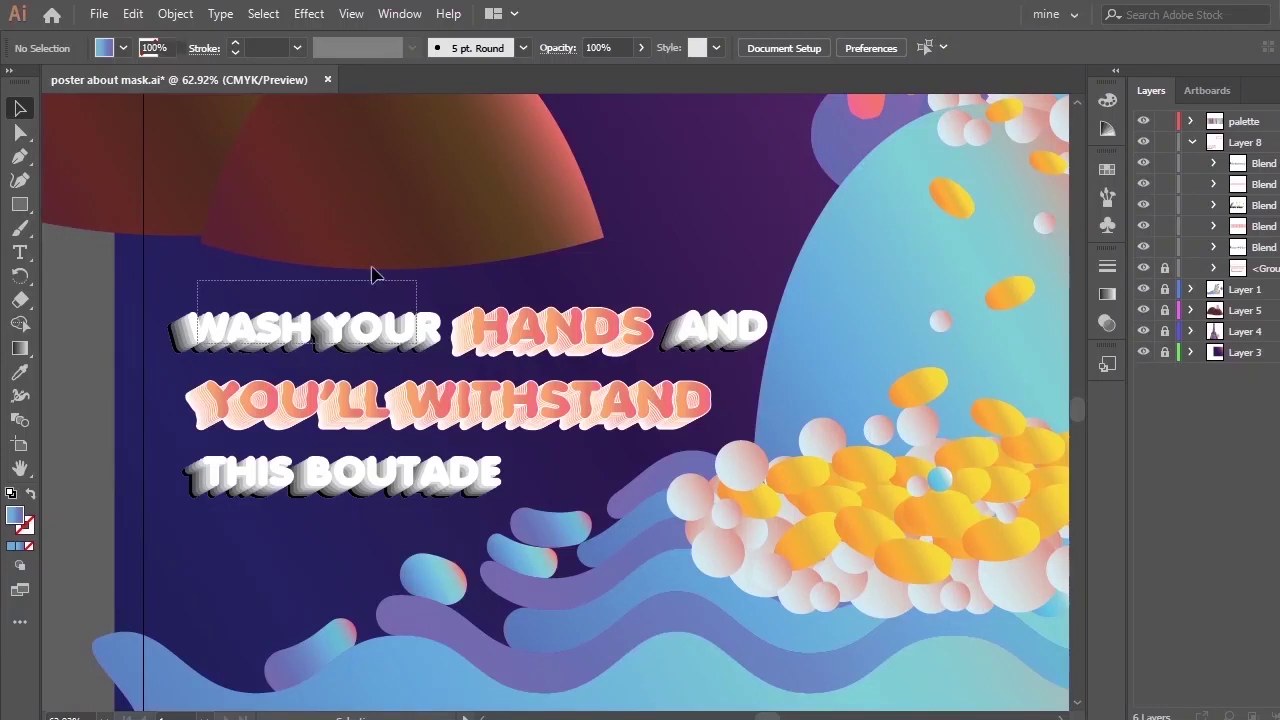
{"action": "left_click", "coordinate": [606, 336]}
{"action": "left_click", "coordinate": [1165, 226]}
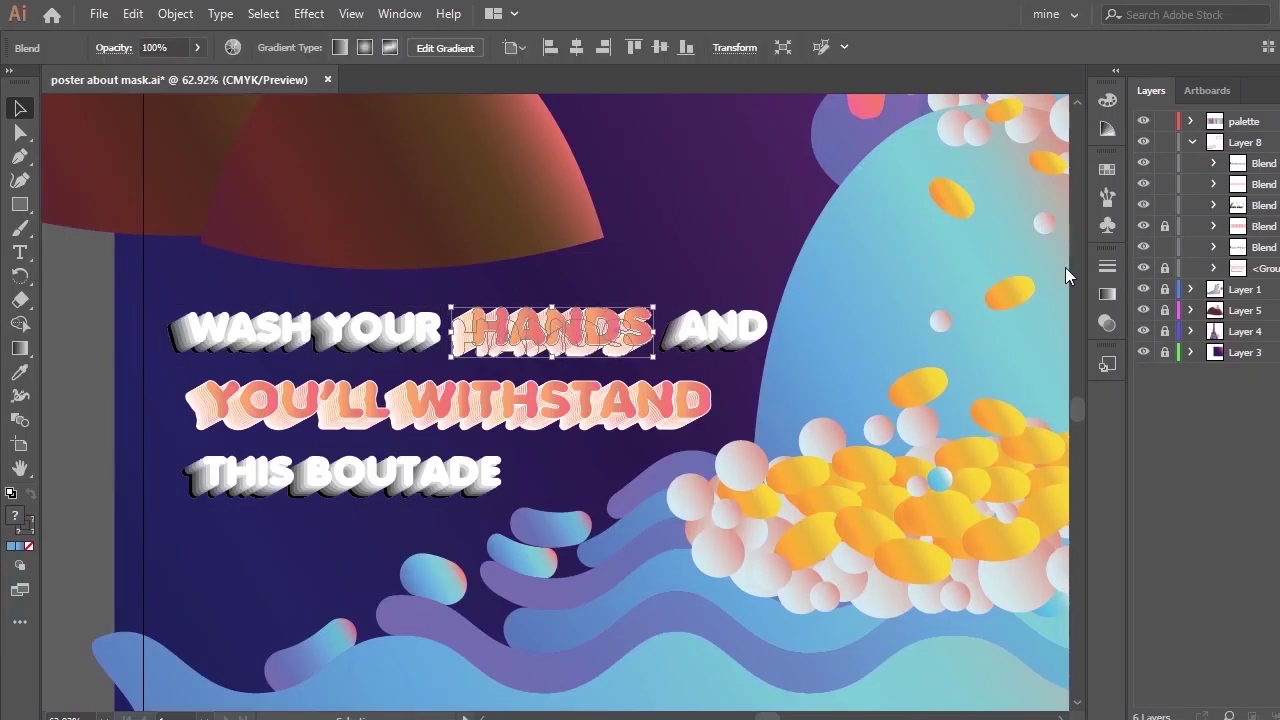
{"action": "left_click_drag", "start_coordinate": [252, 285], "coordinate": [765, 306]}
{"action": "left_click", "coordinate": [705, 322]}
{"action": "left_click", "coordinate": [798, 368]}
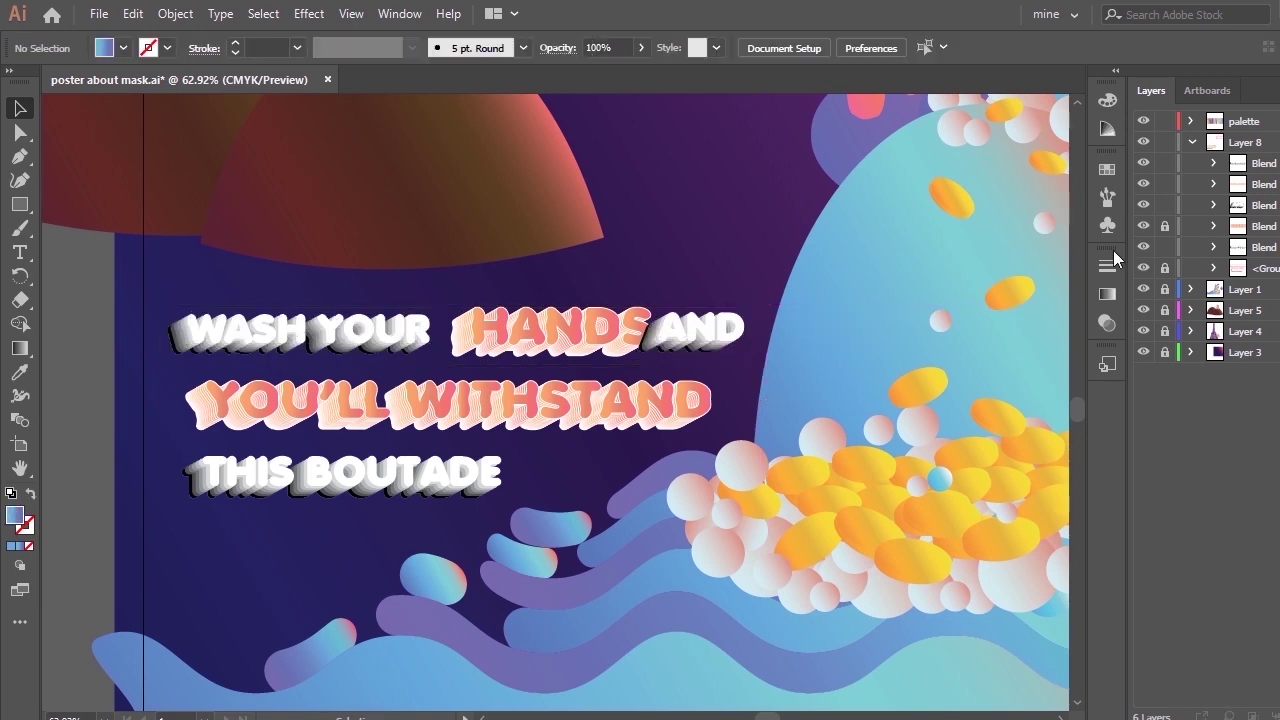
Place AND behind HANDS in the stacking order, then unlock HANDS and shift it about 10 pt toward WASH YOUR.
{"action": "left_click", "coordinate": [757, 337]}
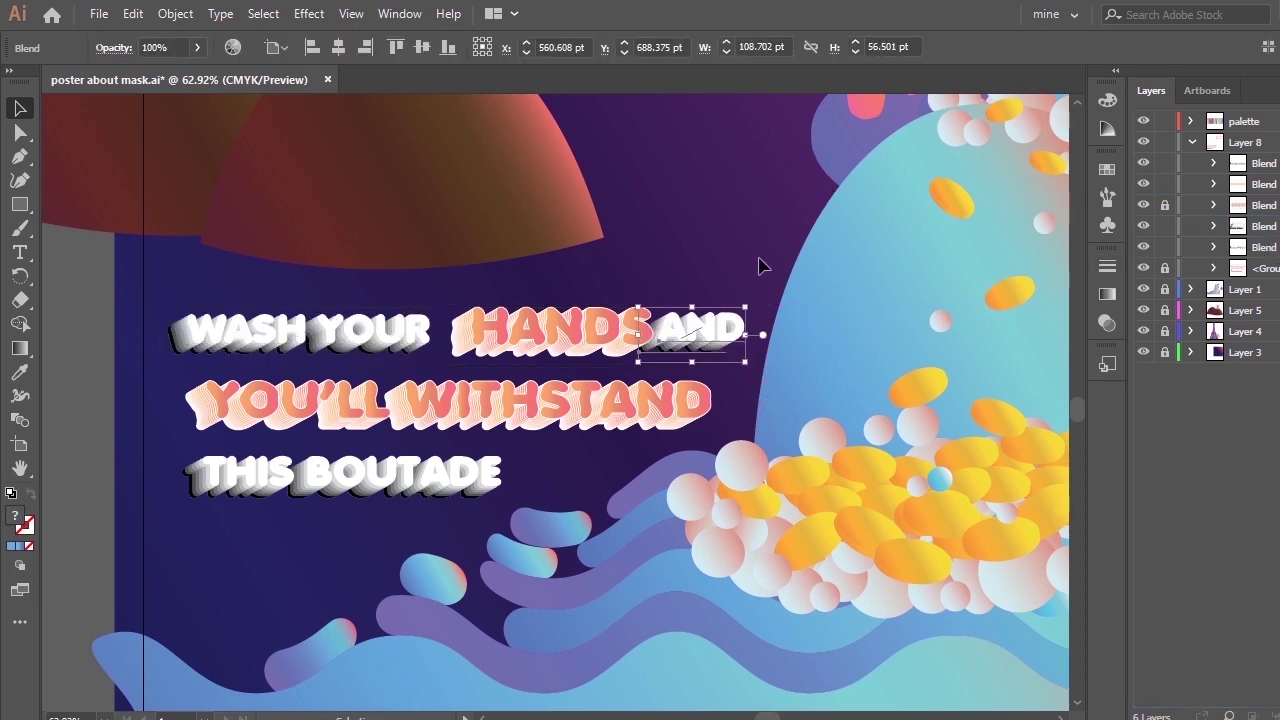
{"action": "left_click", "coordinate": [563, 297]}
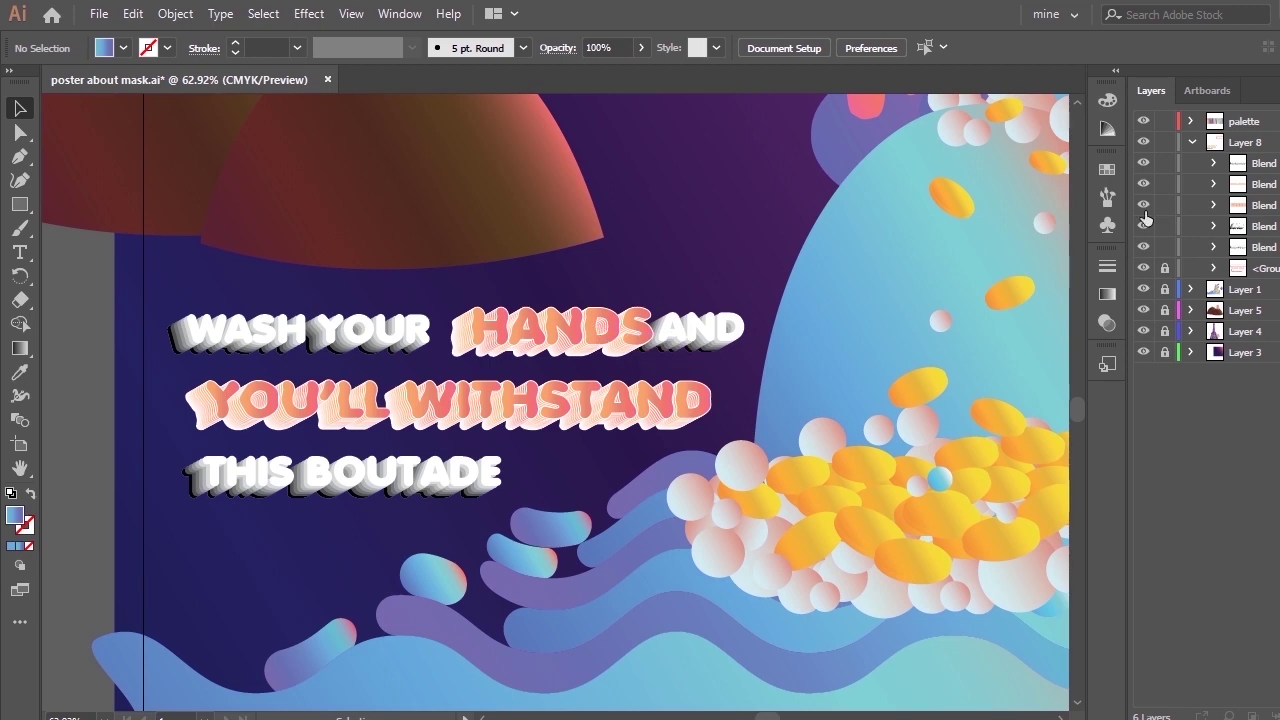
{"action": "left_click_drag", "start_coordinate": [560, 345], "coordinate": [548, 346]}
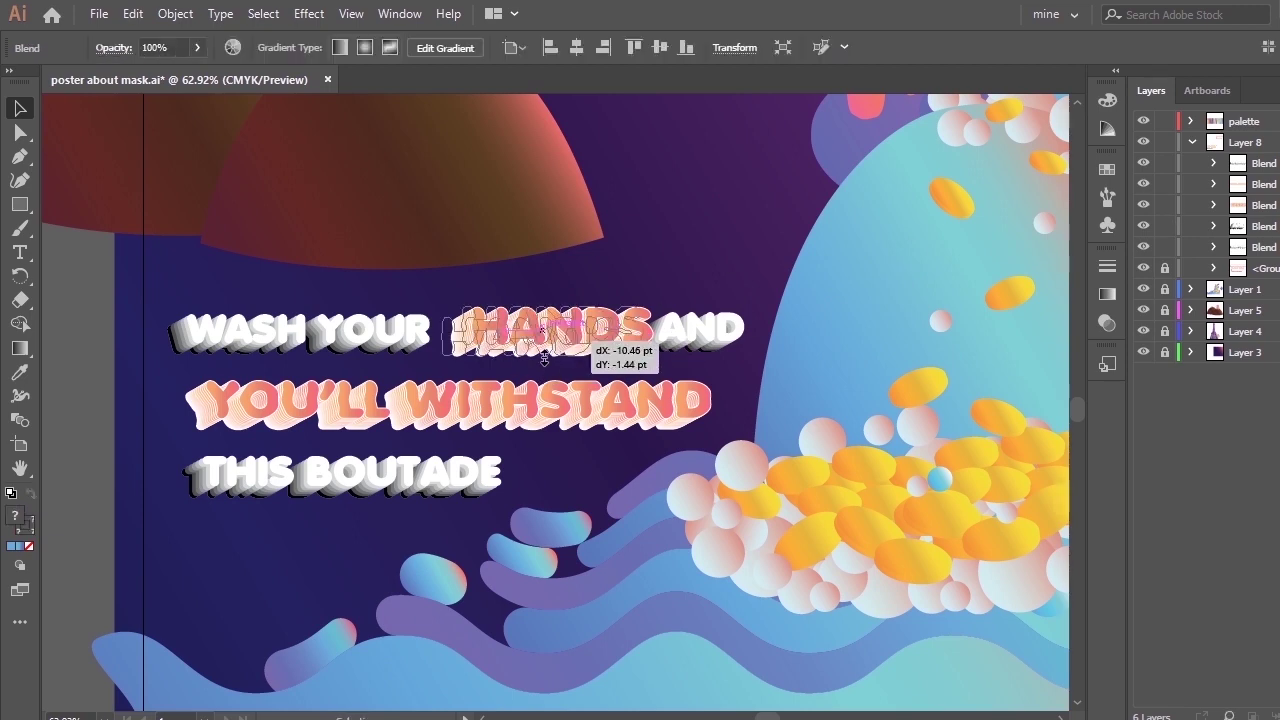
{"action": "left_click", "coordinate": [647, 285]}
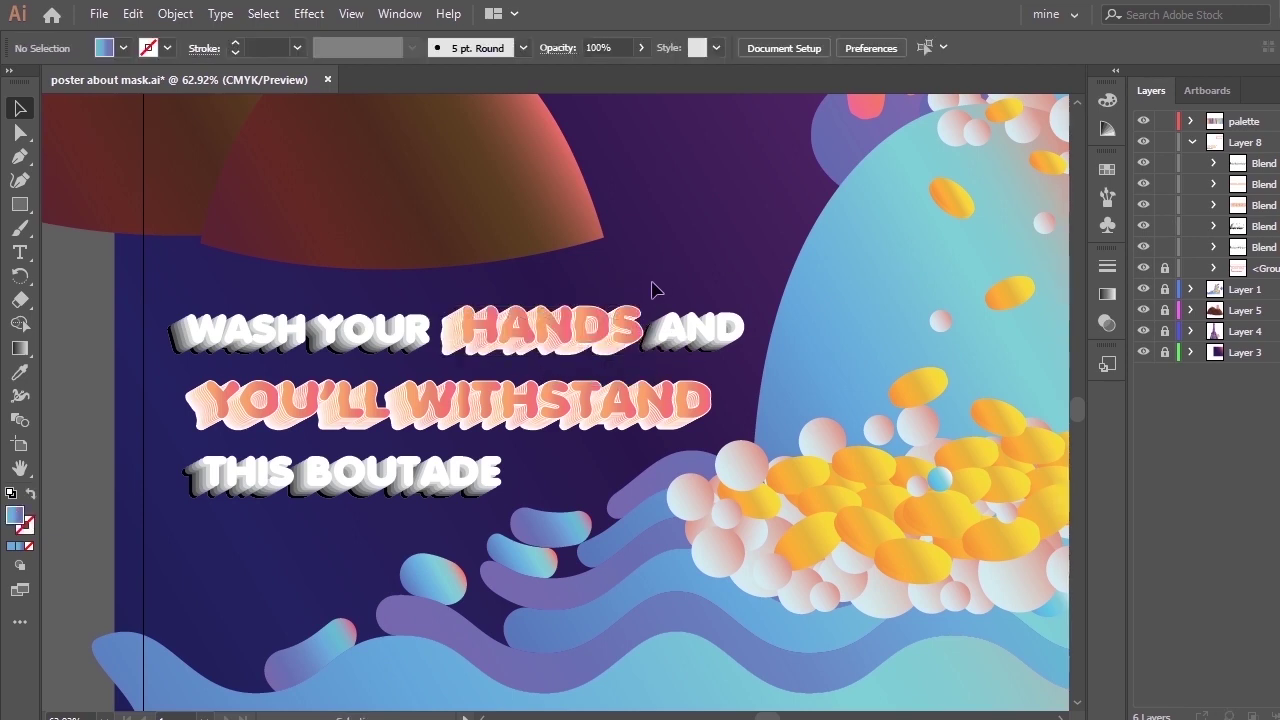
Enlarge THIS BOUTADE proportionally to about 340 pt wide.
{"action": "left_click", "coordinate": [500, 492]}
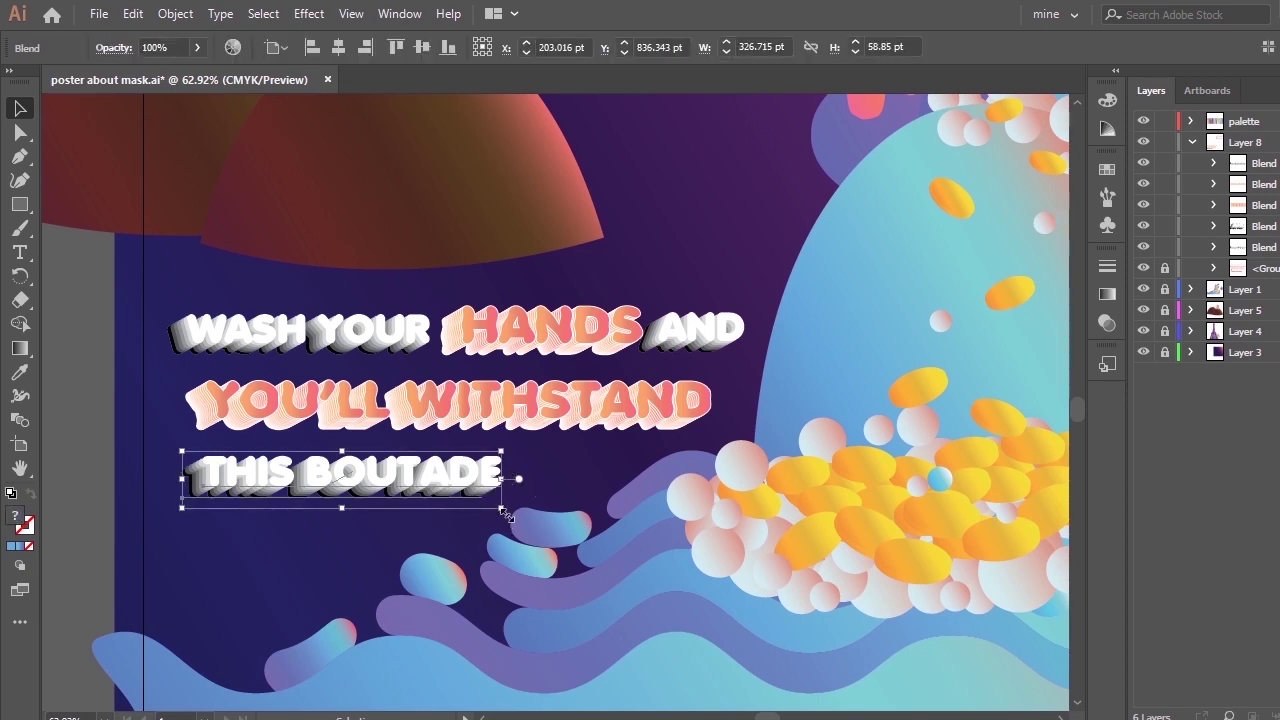
{"action": "left_click_drag", "start_coordinate": [507, 508], "coordinate": [522, 514]}
{"action": "left_click", "coordinate": [818, 262]}
Hide the palette layer so that the color swatches above the poster no longer show.
{"action": "key", "text": "ctrl+minus"}
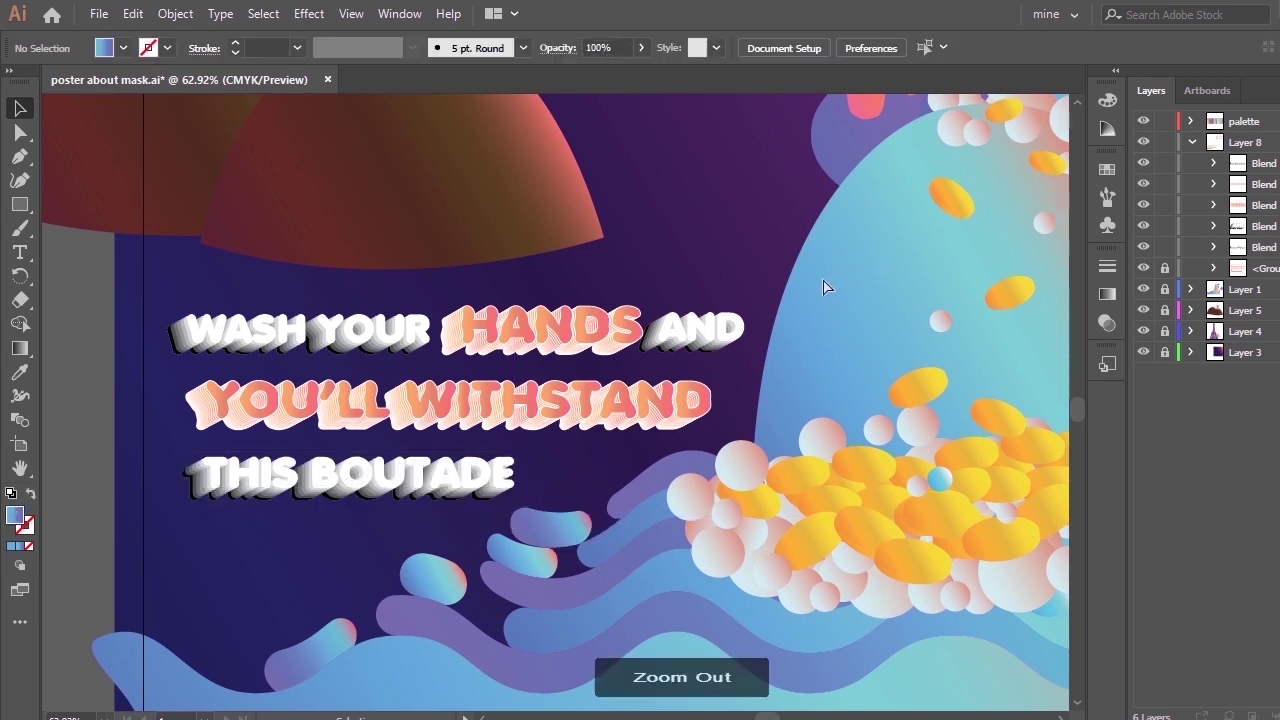
{"action": "key", "text": "ctrl+0"}
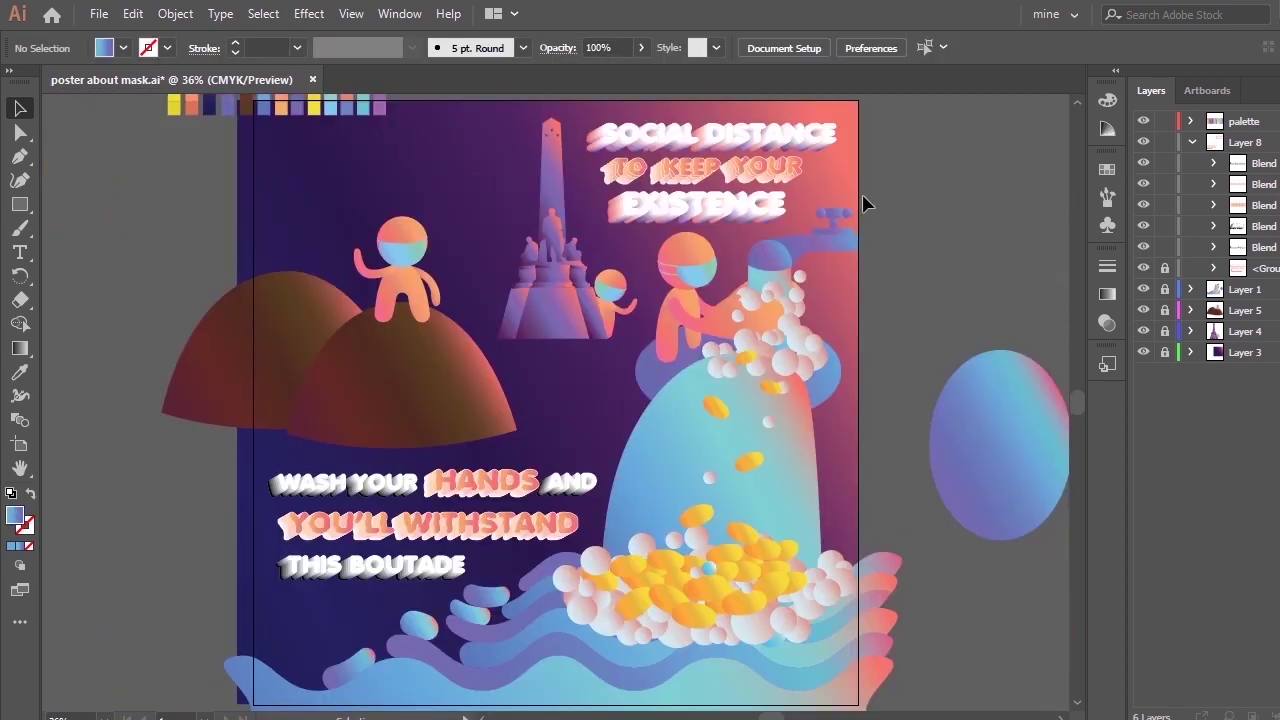
{"action": "left_click", "coordinate": [1143, 289]}
{"action": "left_click", "coordinate": [1143, 289]}
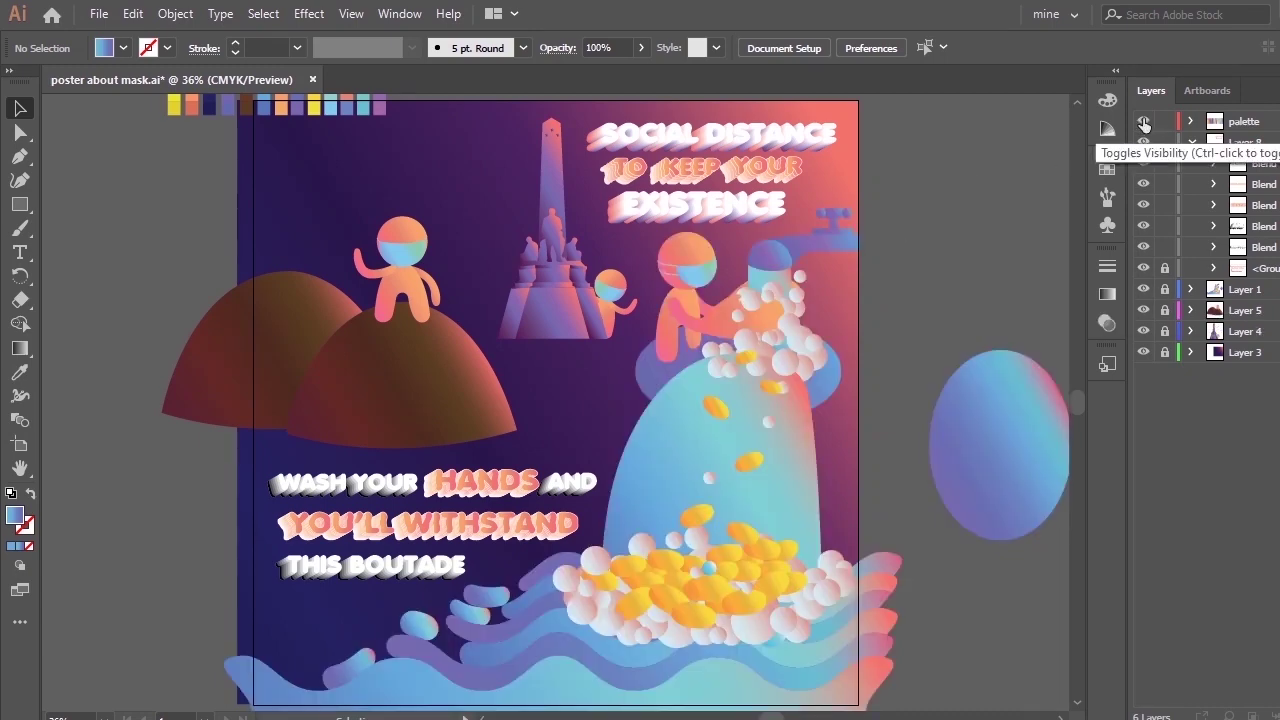
{"action": "left_click", "coordinate": [1143, 121]}
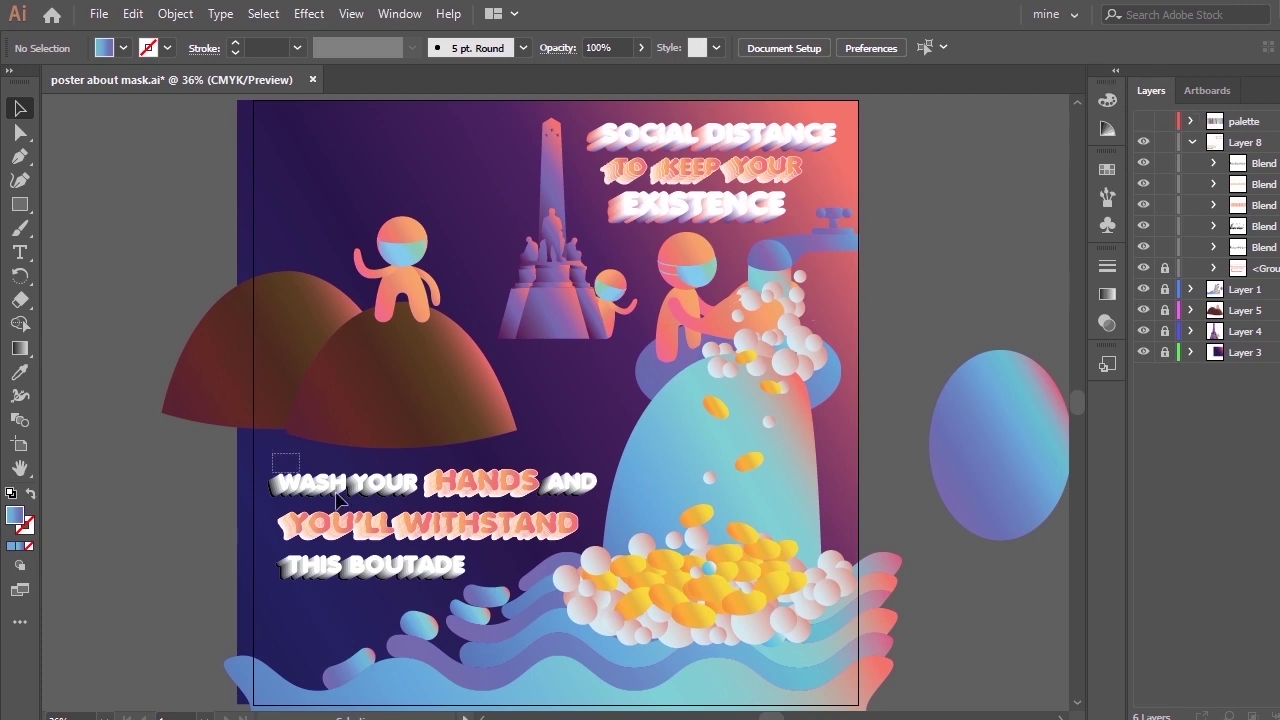
Try grouping the five slogan blends, and ungroup them again.
{"action": "left_click_drag", "start_coordinate": [336, 490], "coordinate": [622, 620]}
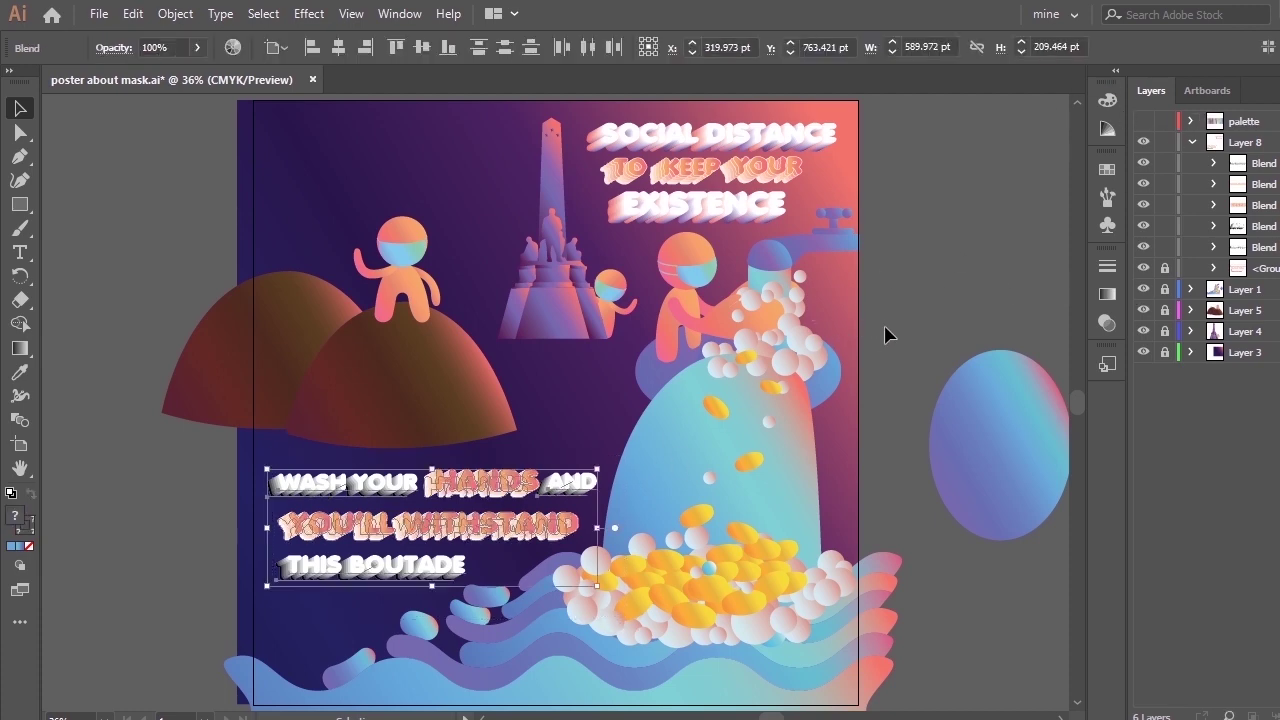
{"action": "key", "text": "ctrl+g"}
{"action": "left_click", "coordinate": [917, 331]}
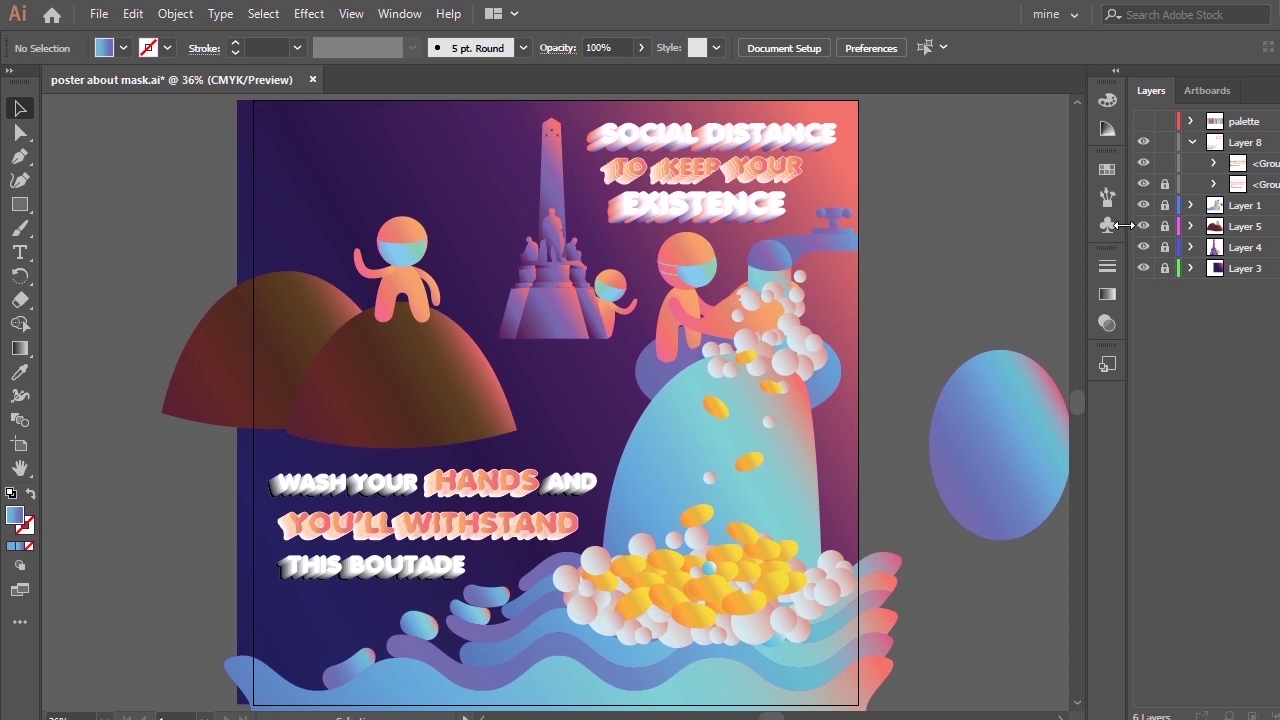
{"action": "left_click", "coordinate": [1213, 162]}
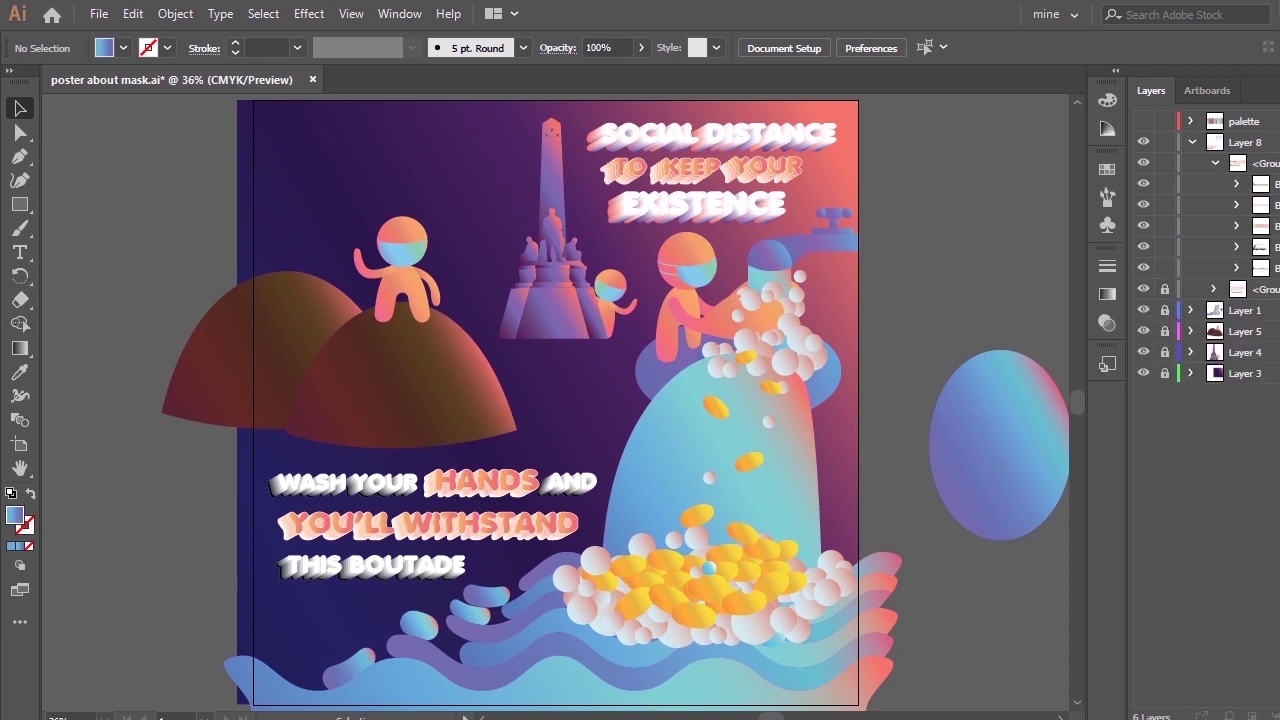
{"action": "left_click", "coordinate": [518, 476]}
{"action": "right_click", "coordinate": [518, 472]}
{"action": "left_click", "coordinate": [646, 316]}
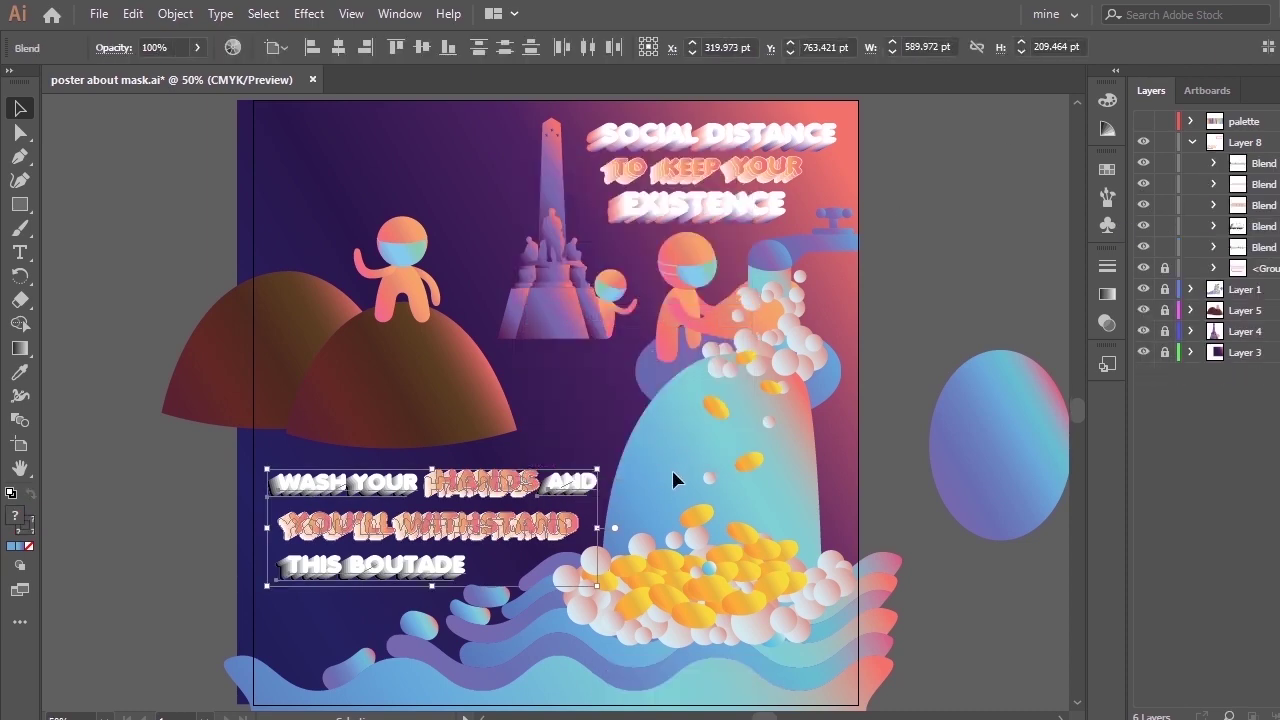
Move YOU'LL WITHSTAND slightly down and to the left, and tuck THIS BOUTADE closer beneath it.
{"action": "key", "text": "ctrl+equal"}
{"action": "left_click", "coordinate": [794, 220]}
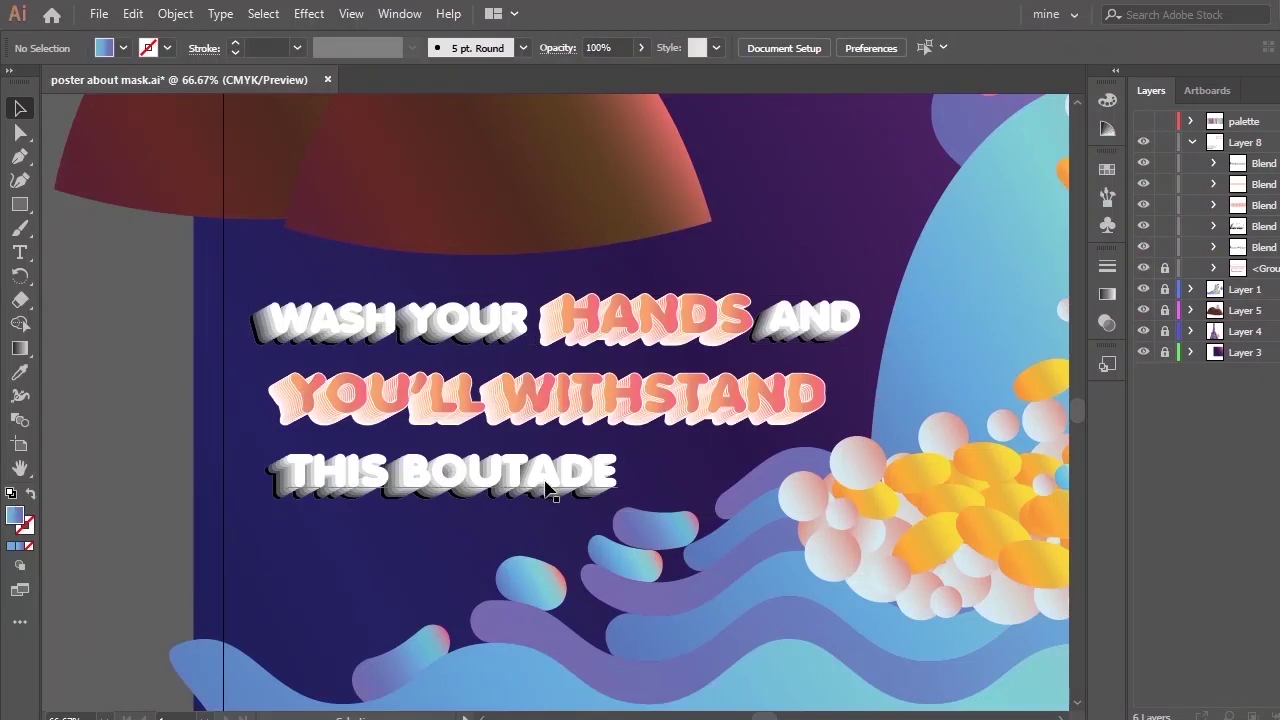
{"action": "left_click_drag", "start_coordinate": [546, 487], "coordinate": [556, 441]}
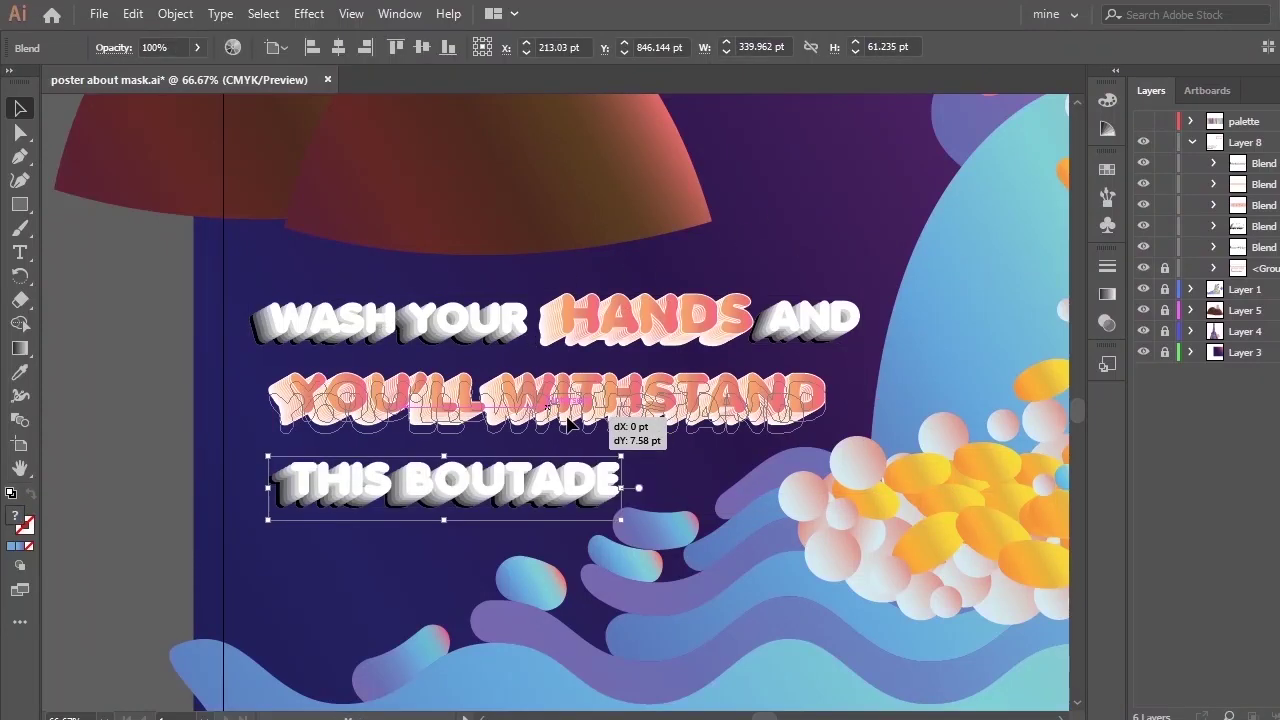
{"action": "left_click", "coordinate": [571, 419]}
{"action": "left_click_drag", "start_coordinate": [571, 416], "coordinate": [566, 415]}
{"action": "left_click", "coordinate": [748, 270]}
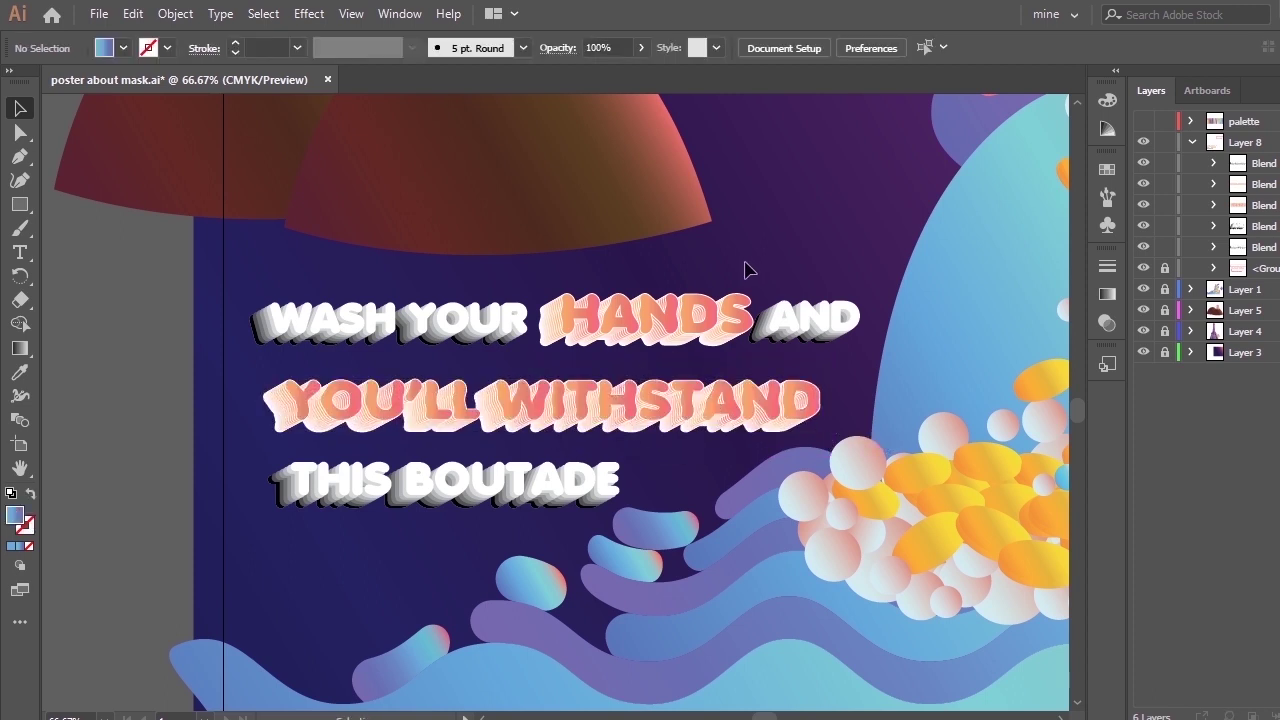
{"action": "left_click_drag", "start_coordinate": [531, 496], "coordinate": [512, 490]}
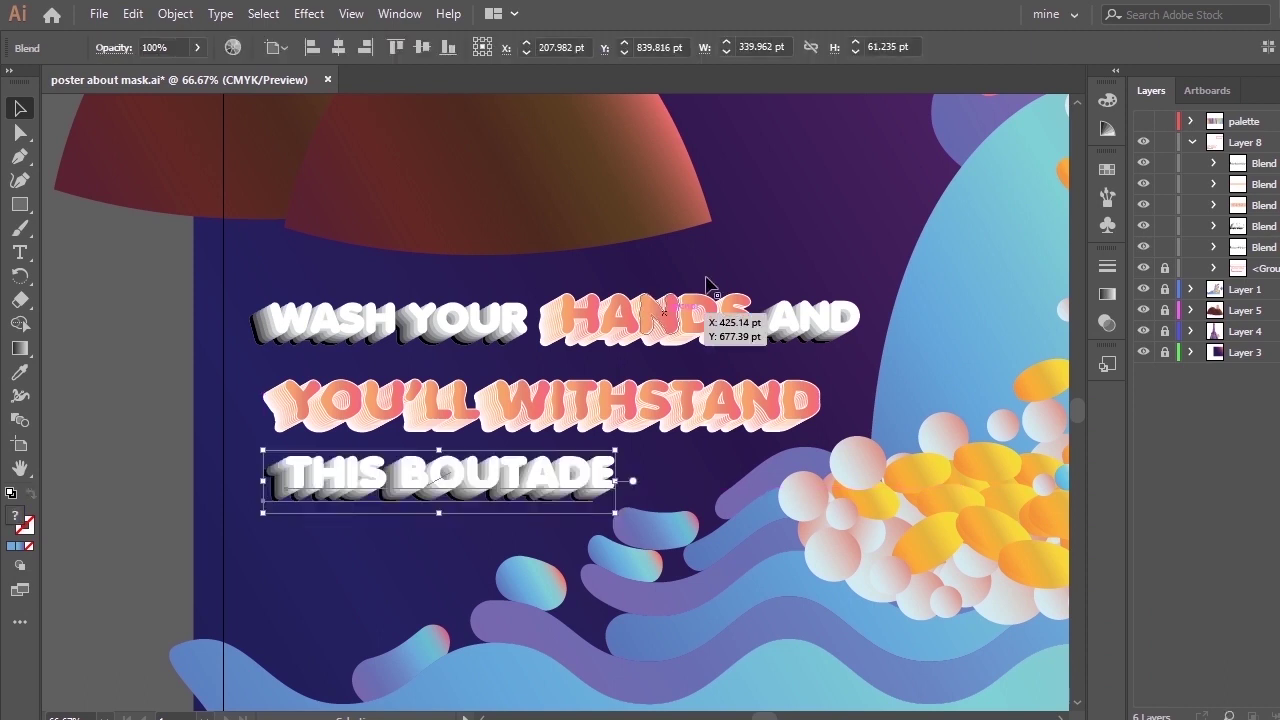
{"action": "left_click", "coordinate": [815, 95]}
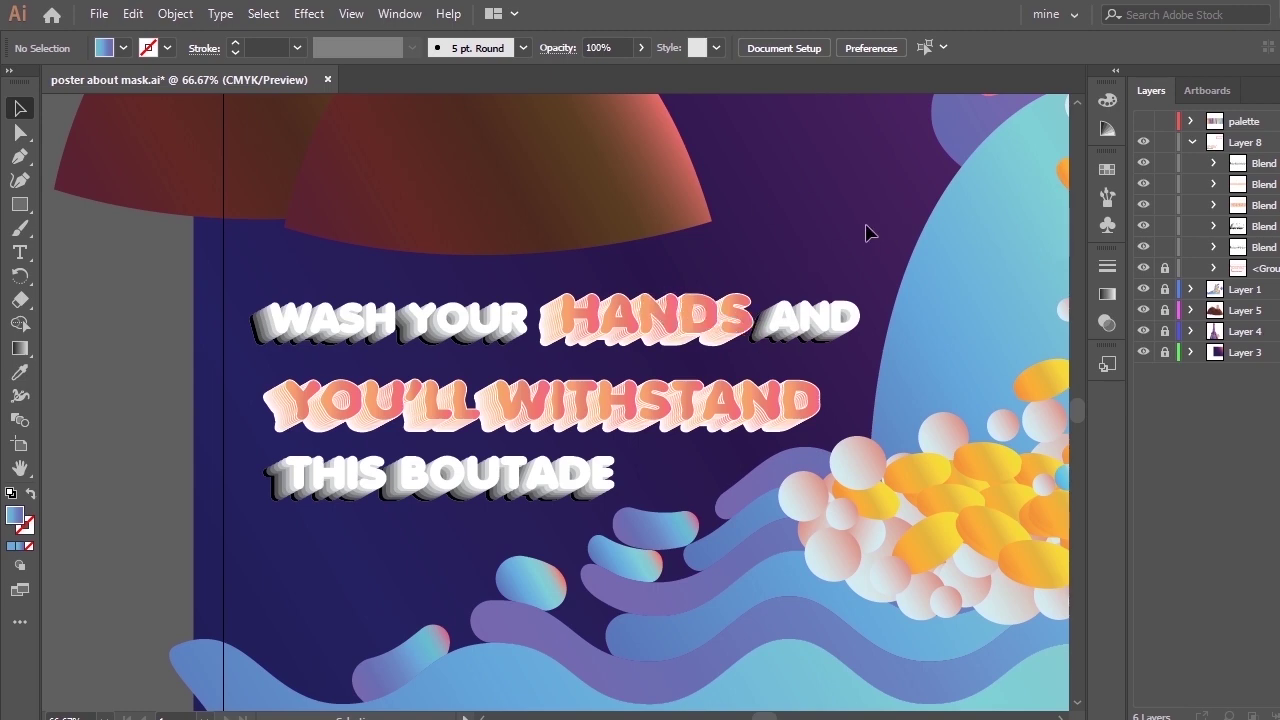
Raise YOU'LL WITHSTAND slightly toward the first slogan line and check the layout against the whole poster.
{"action": "key", "text": "ctrl+minus"}
{"action": "key", "text": "ctrl+minus"}
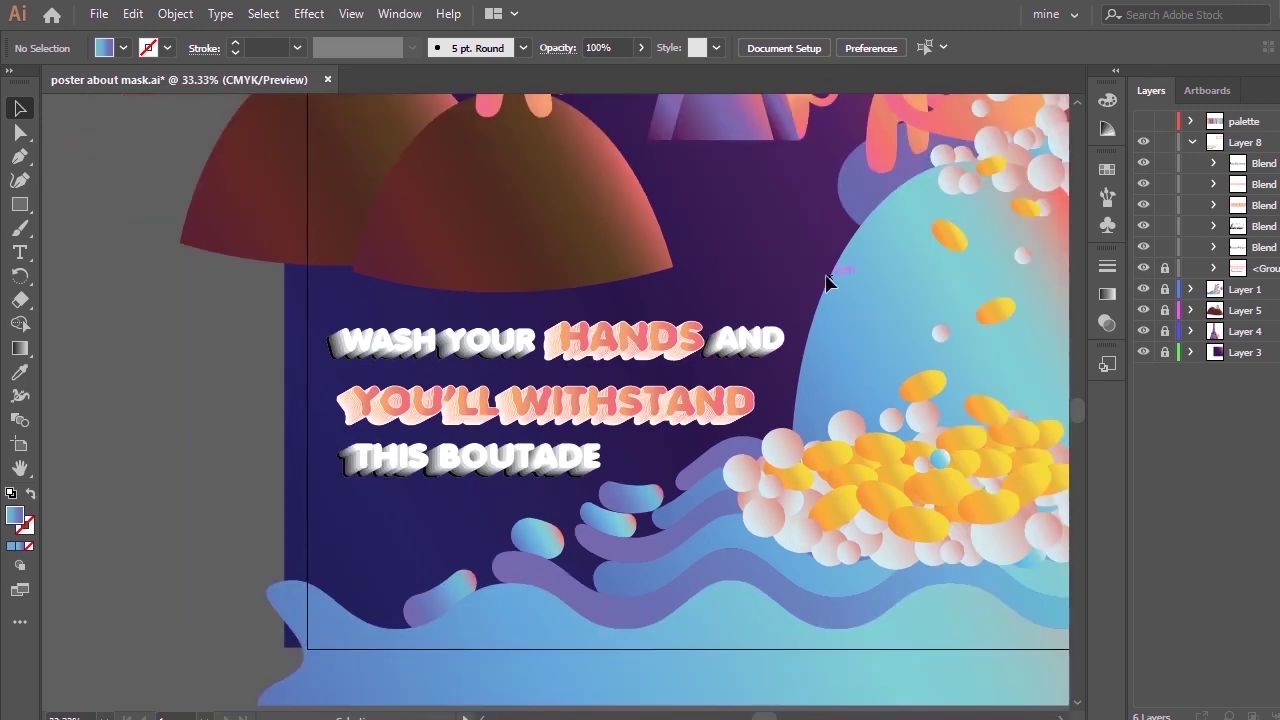
{"action": "key", "text": "space"}
{"action": "scroll", "coordinate": [831, 320], "scroll_direction": "up", "scroll_amount": 3}
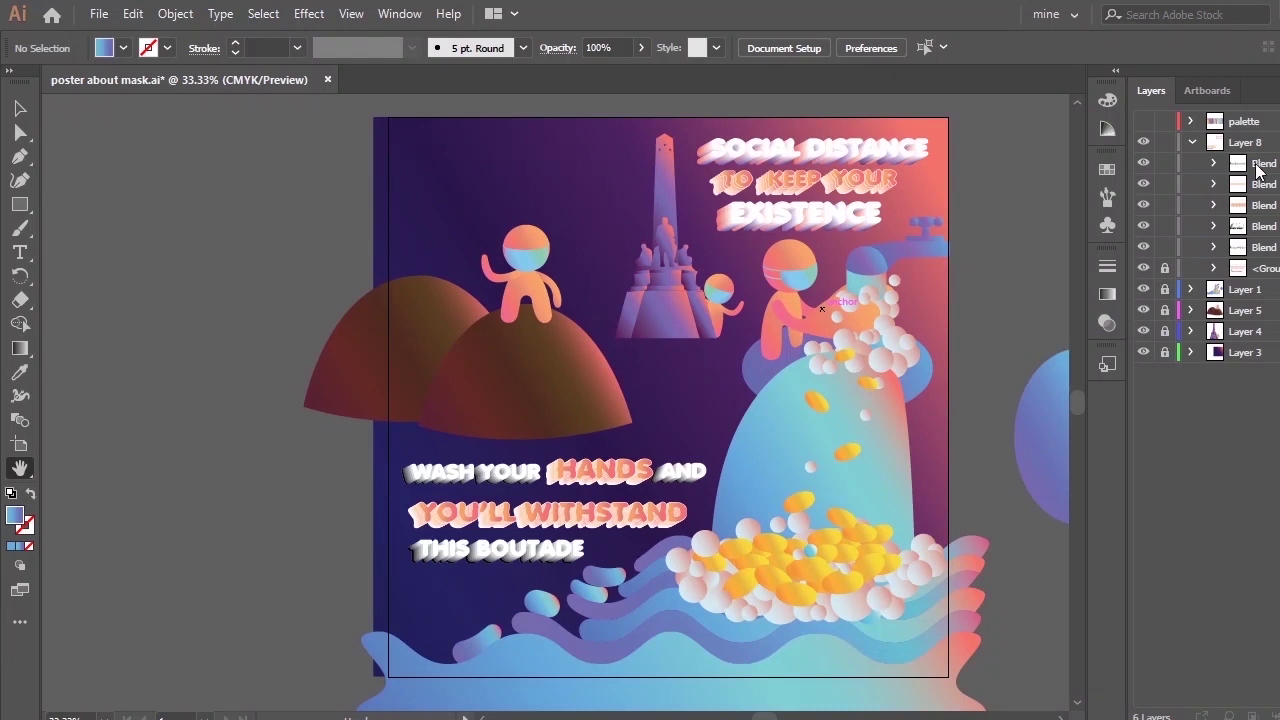
{"action": "left_click", "coordinate": [617, 527]}
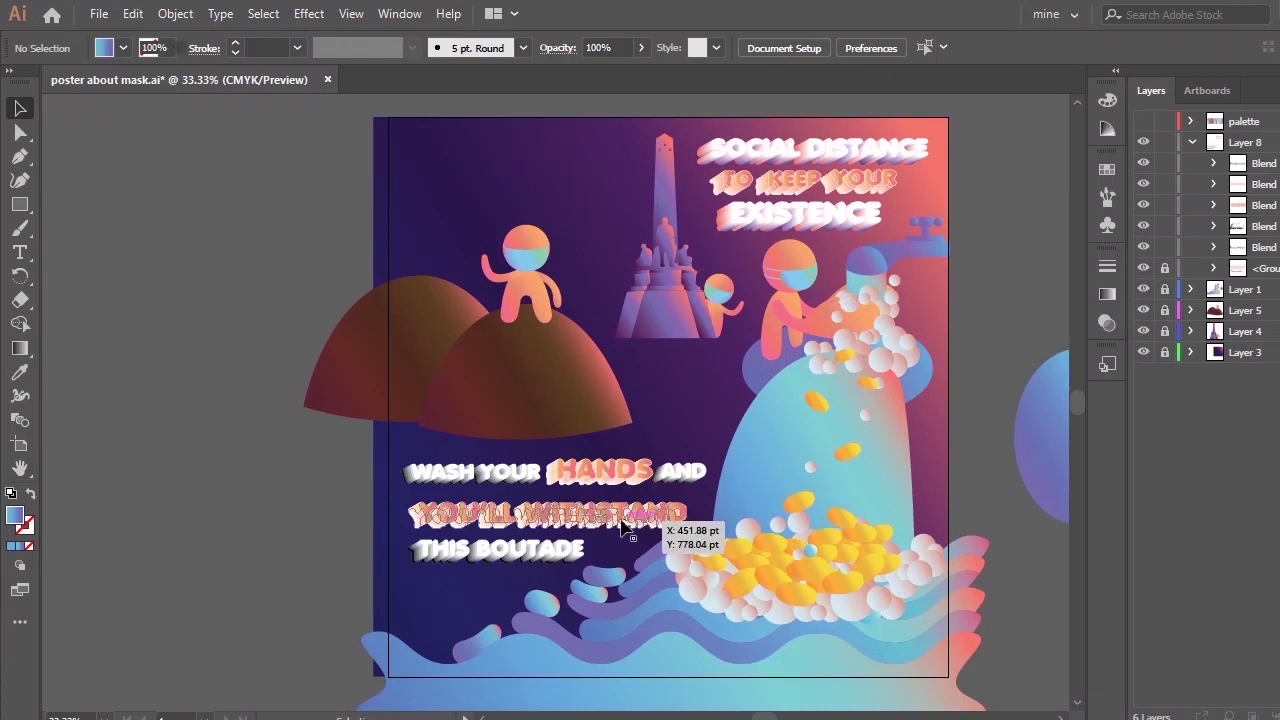
{"action": "key", "text": "ctrl+plus"}
{"action": "key", "text": "ctrl+plus"}
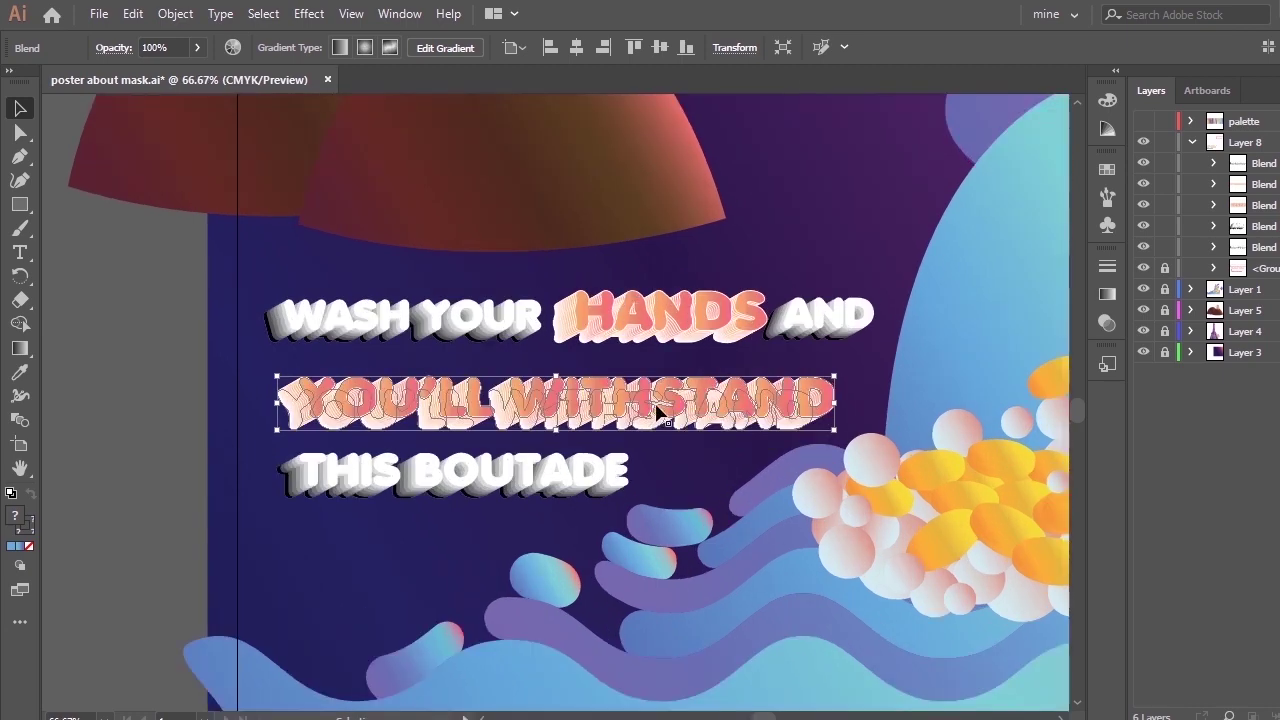
{"action": "left_click_drag", "start_coordinate": [676, 406], "coordinate": [675, 403]}
{"action": "left_click", "coordinate": [662, 547]}
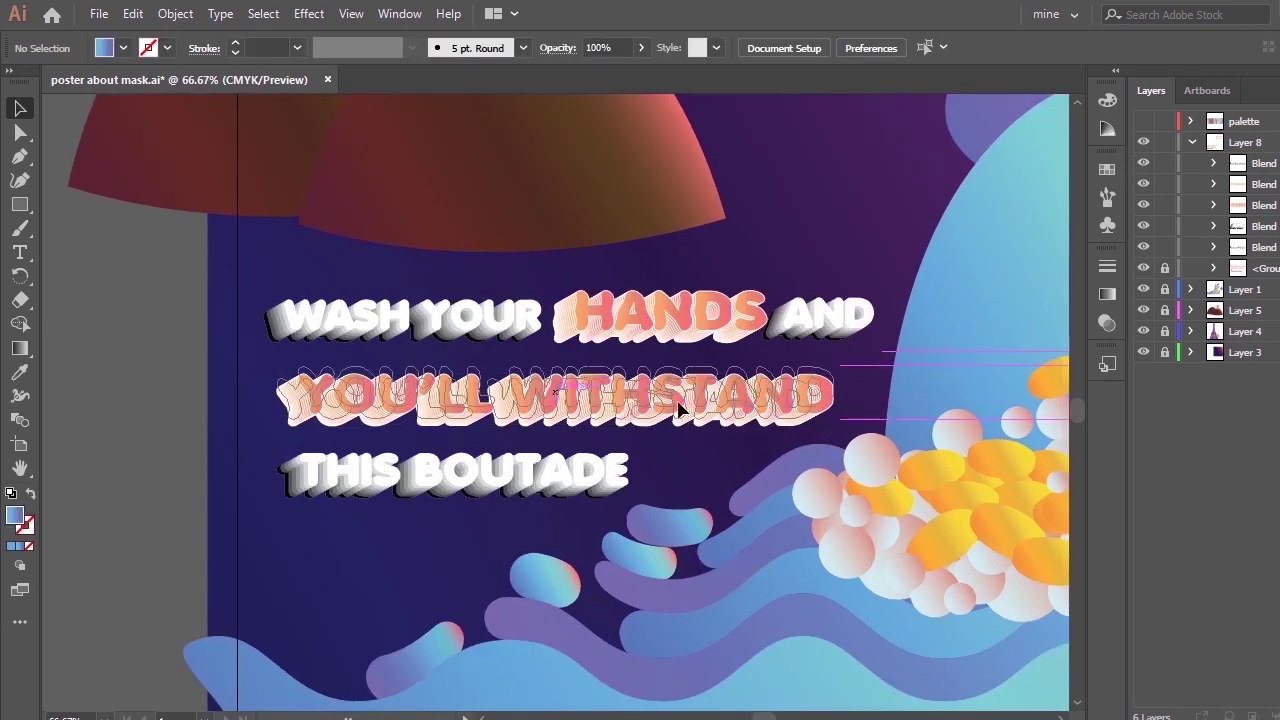
{"action": "left_click", "coordinate": [660, 497]}
{"action": "left_click", "coordinate": [666, 572]}
{"action": "key", "text": "ctrl+minus"}
{"action": "key", "text": "ctrl+minus"}
{"action": "key", "text": "ctrl+minus"}
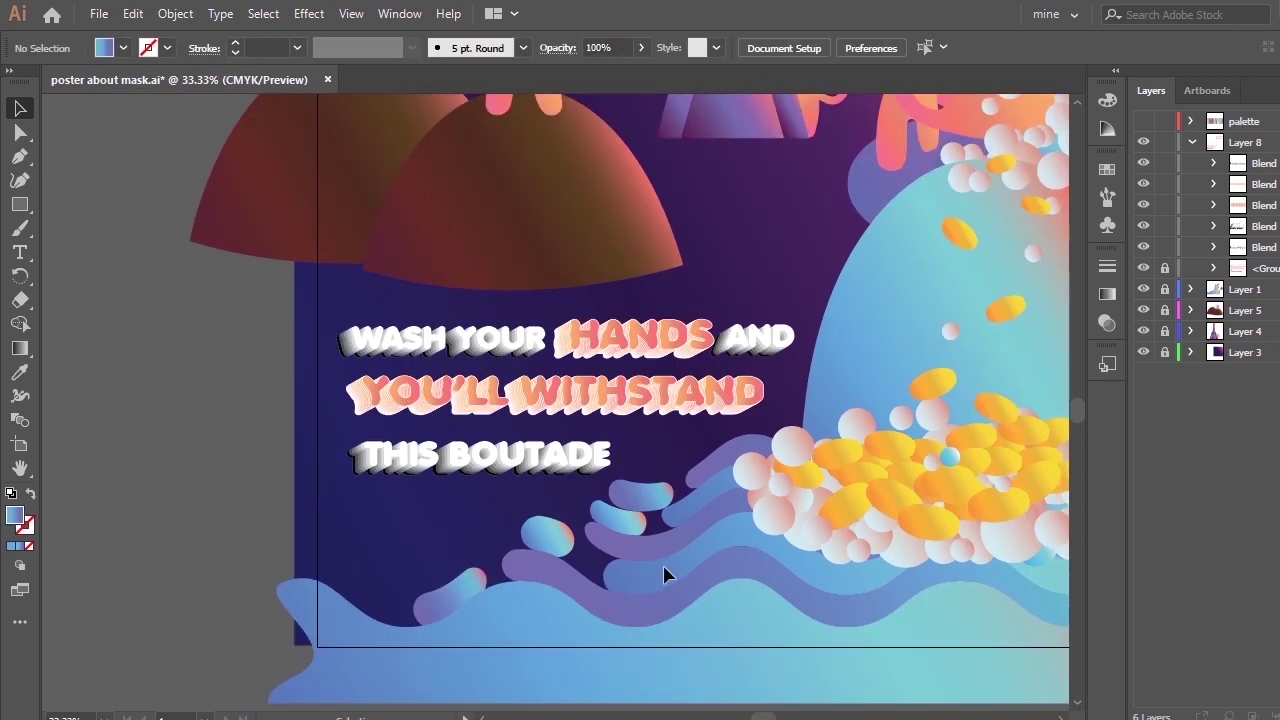
{"action": "key", "text": "ctrl+minus"}
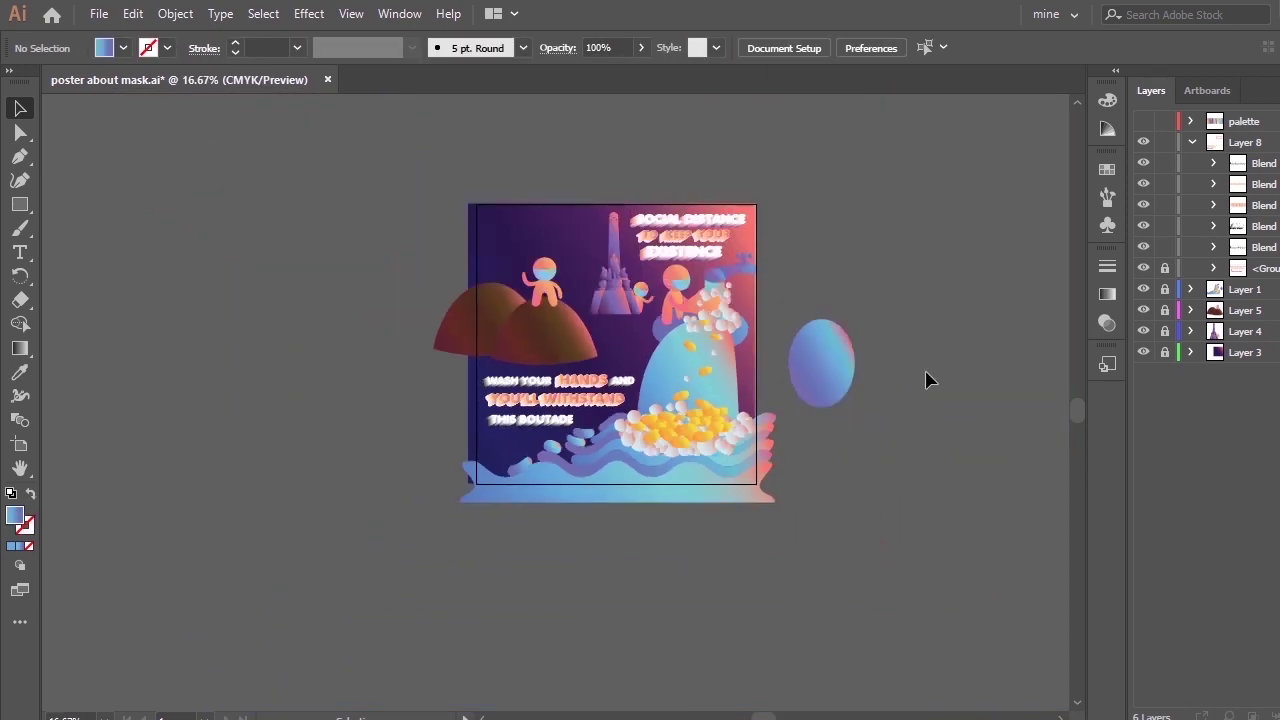
Group the WASH YOUR HANDS slogan blends on Layer 8 and lock the group.
{"action": "key", "text": "ctrl+0"}
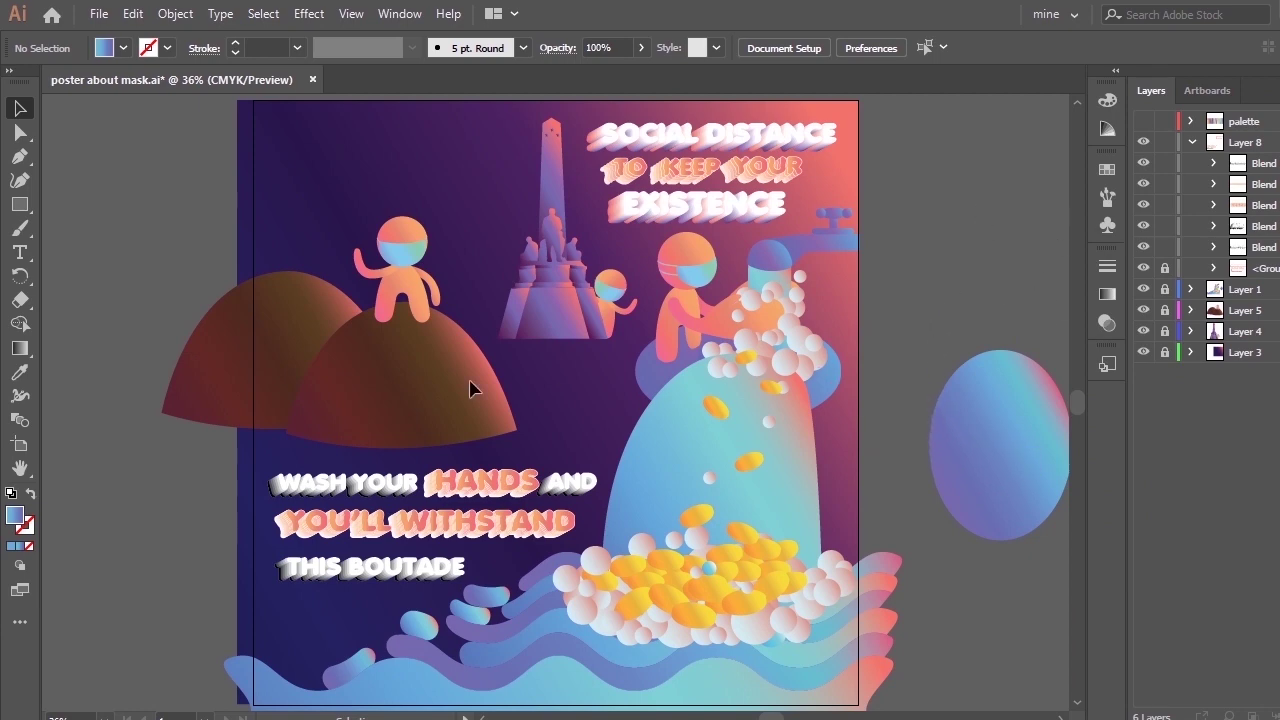
{"action": "left_click_drag", "start_coordinate": [268, 428], "coordinate": [699, 616]}
{"action": "key", "text": "ctrl+g"}
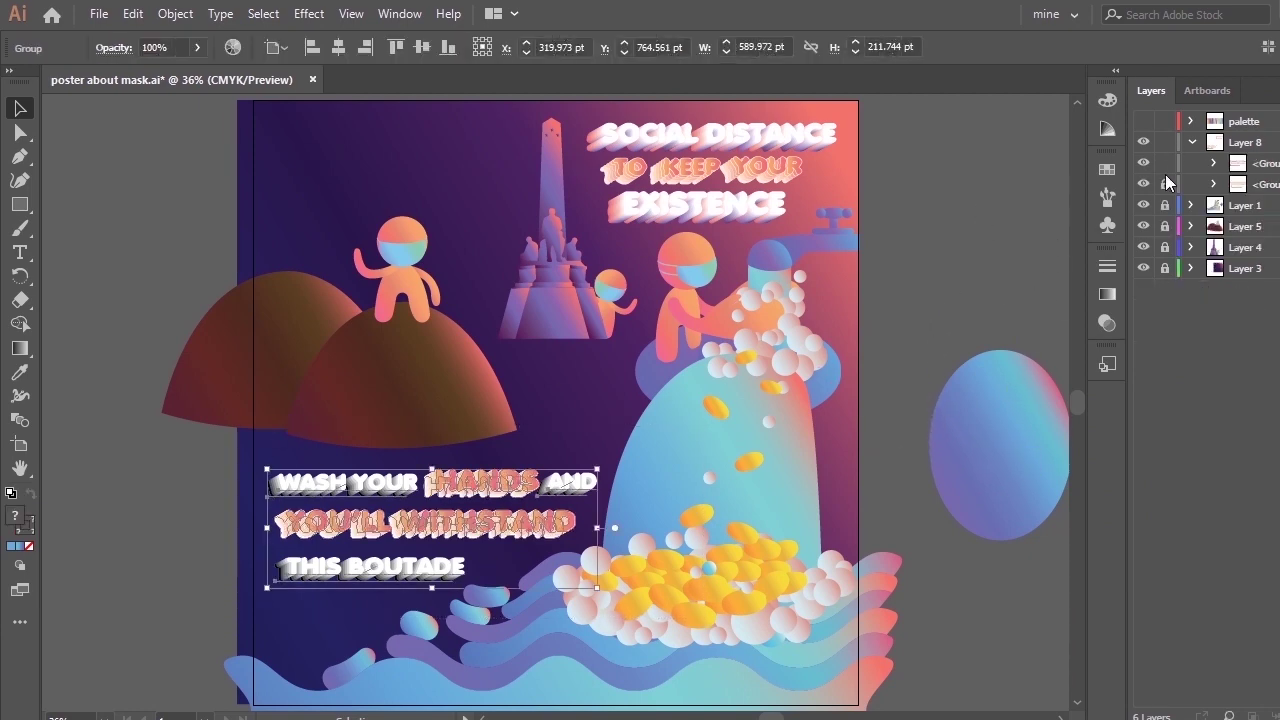
{"action": "left_click", "coordinate": [1165, 168]}
{"action": "left_click", "coordinate": [951, 214]}
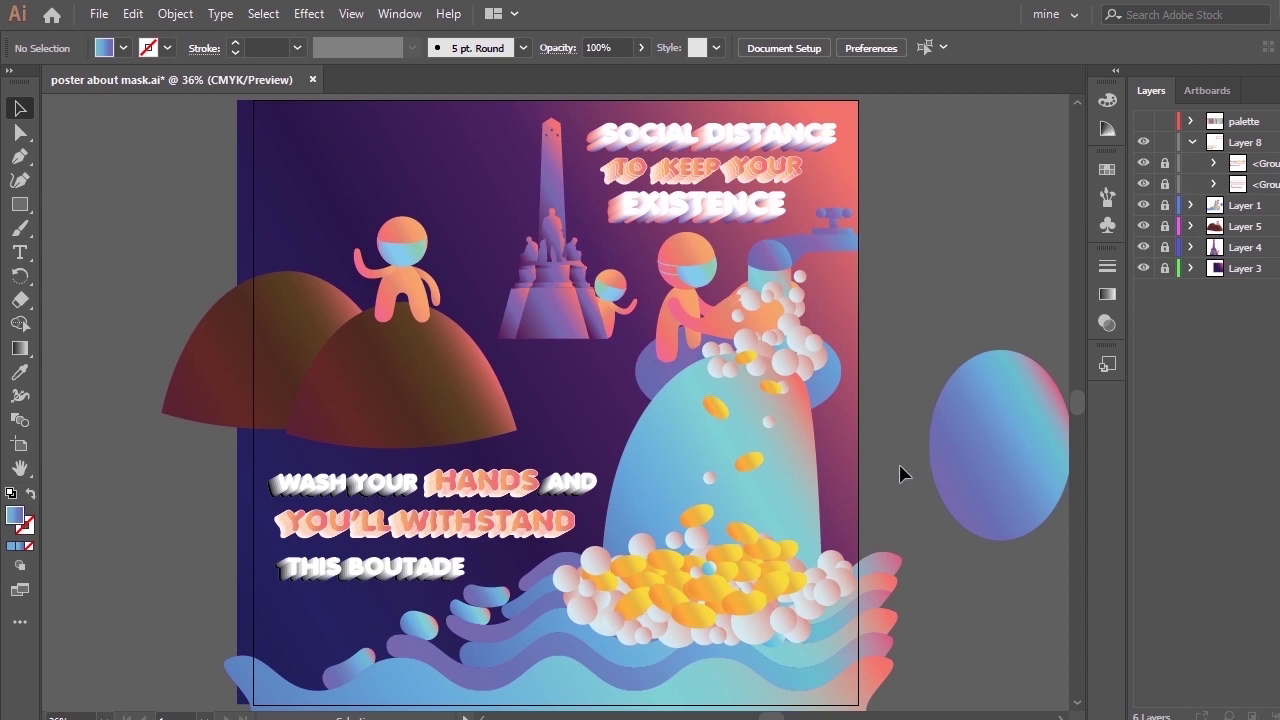
Start a new text object in the empty sky above the masked figure standing on the hill.
{"action": "key", "text": "r"}
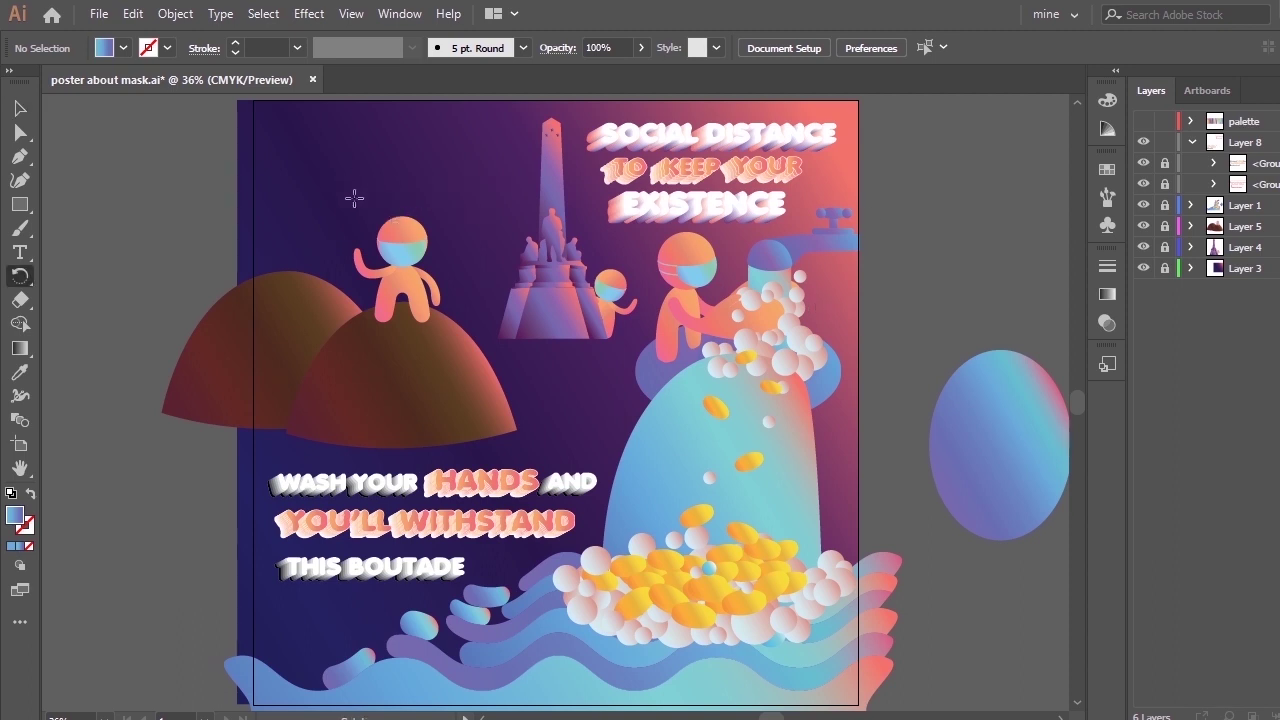
{"action": "key", "text": "z"}
{"action": "left_click_drag", "start_coordinate": [230, 102], "coordinate": [634, 365]}
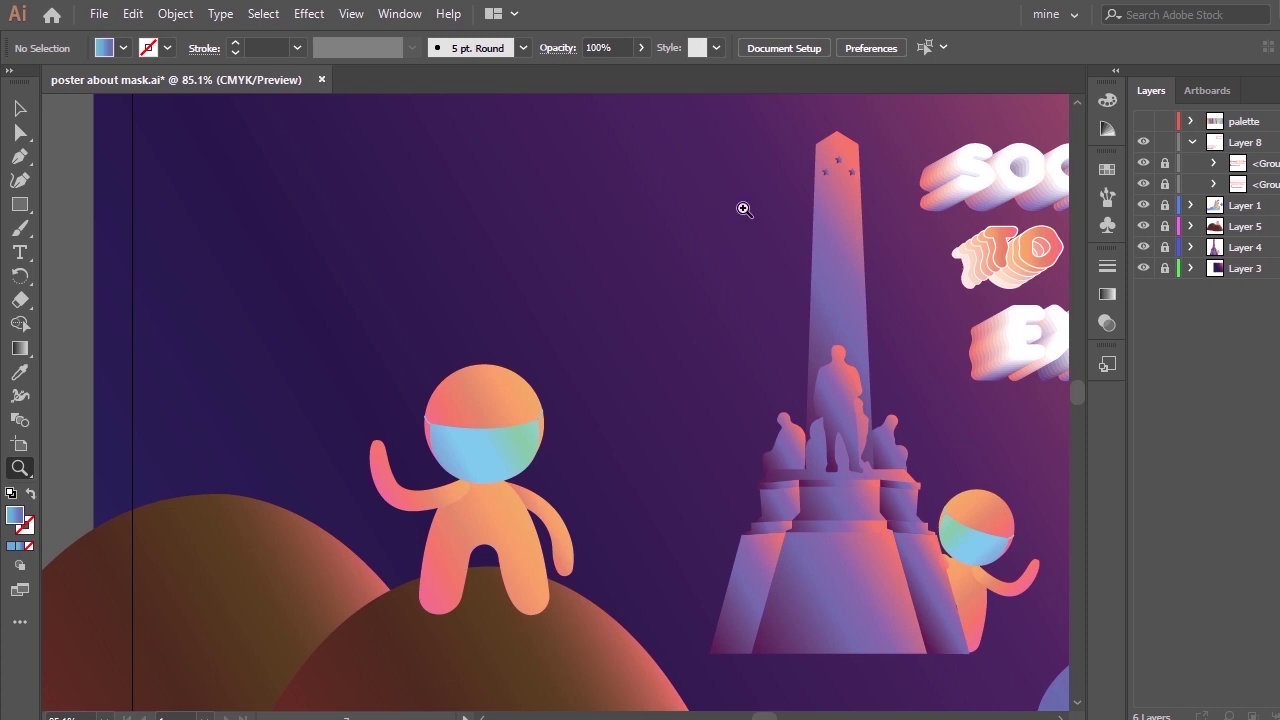
{"action": "key", "text": "space"}
{"action": "left_click_drag", "start_coordinate": [733, 274], "coordinate": [760, 278]}
{"action": "mouse_move", "coordinate": [562, 322]}
{"action": "left_mouse_down"}
{"action": "mouse_move", "coordinate": [529, 326]}
{"action": "mouse_move", "coordinate": [547, 311]}
{"action": "left_mouse_up"}
{"action": "key", "text": "t"}
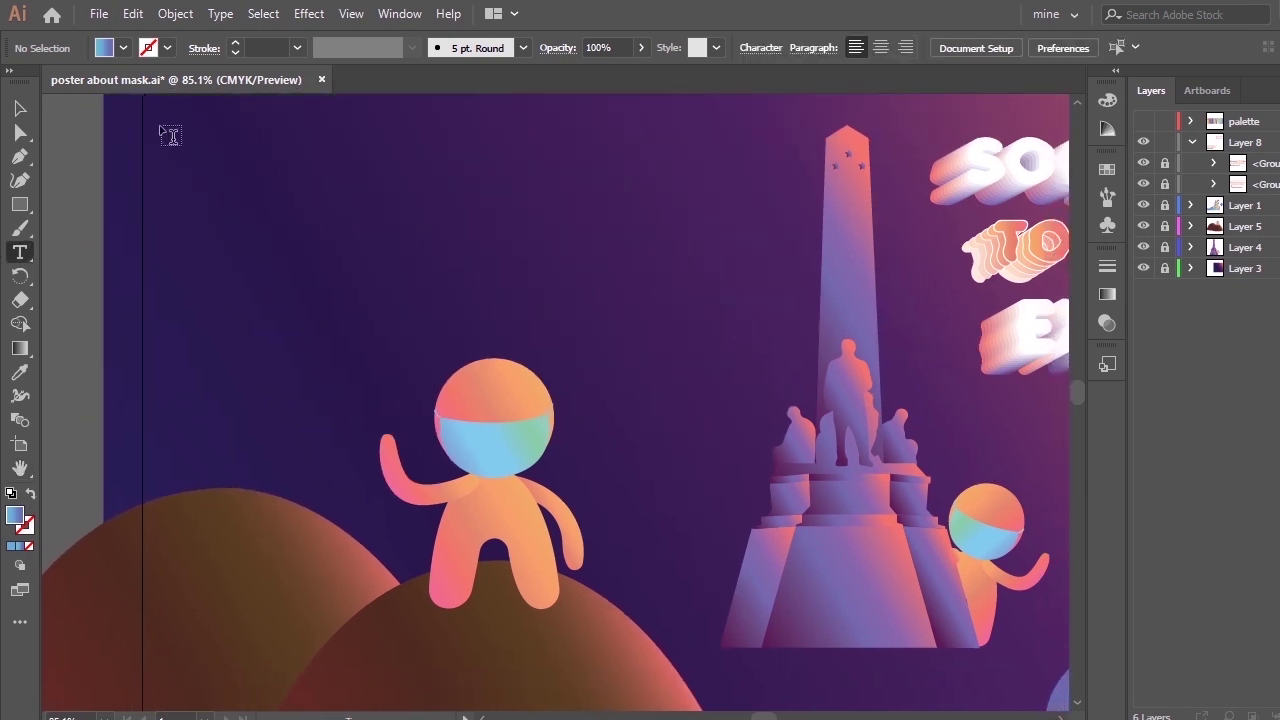
{"action": "left_click", "coordinate": [181, 141]}
Set the placeholder text's font to Anja Eliane and its size to 36 pt.
{"action": "left_click", "coordinate": [785, 48]}
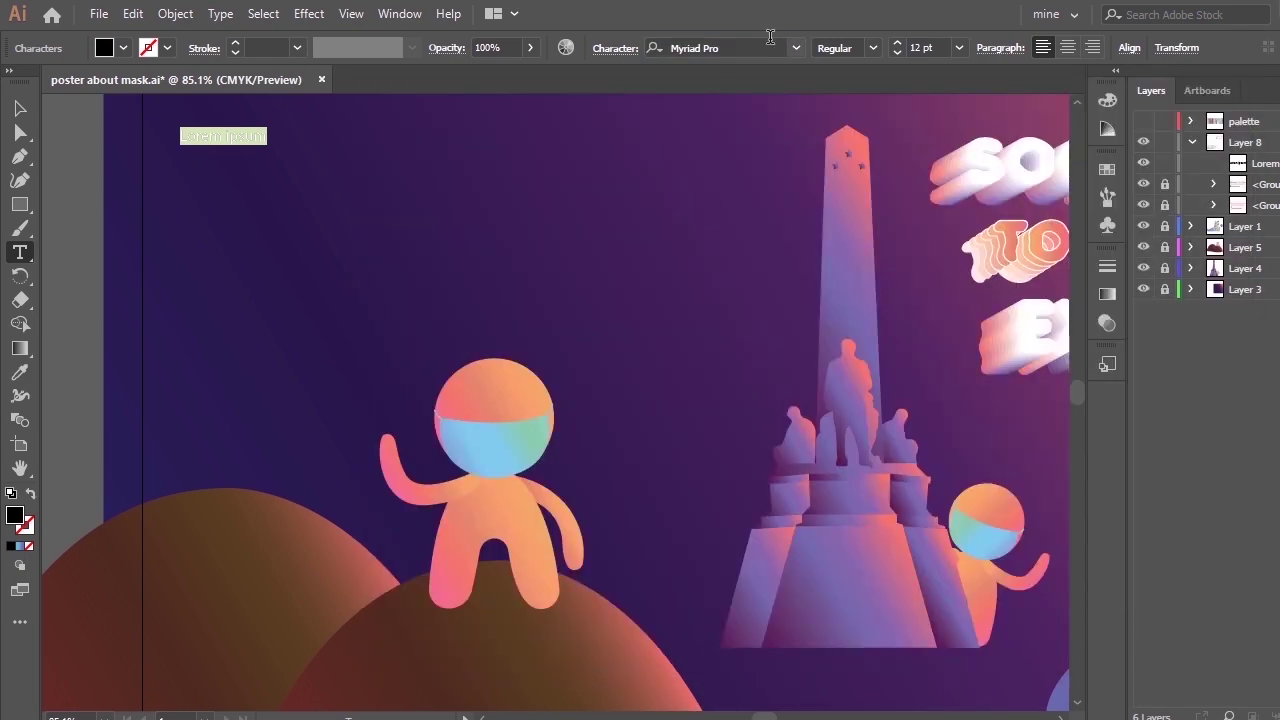
{"action": "left_click", "coordinate": [796, 48]}
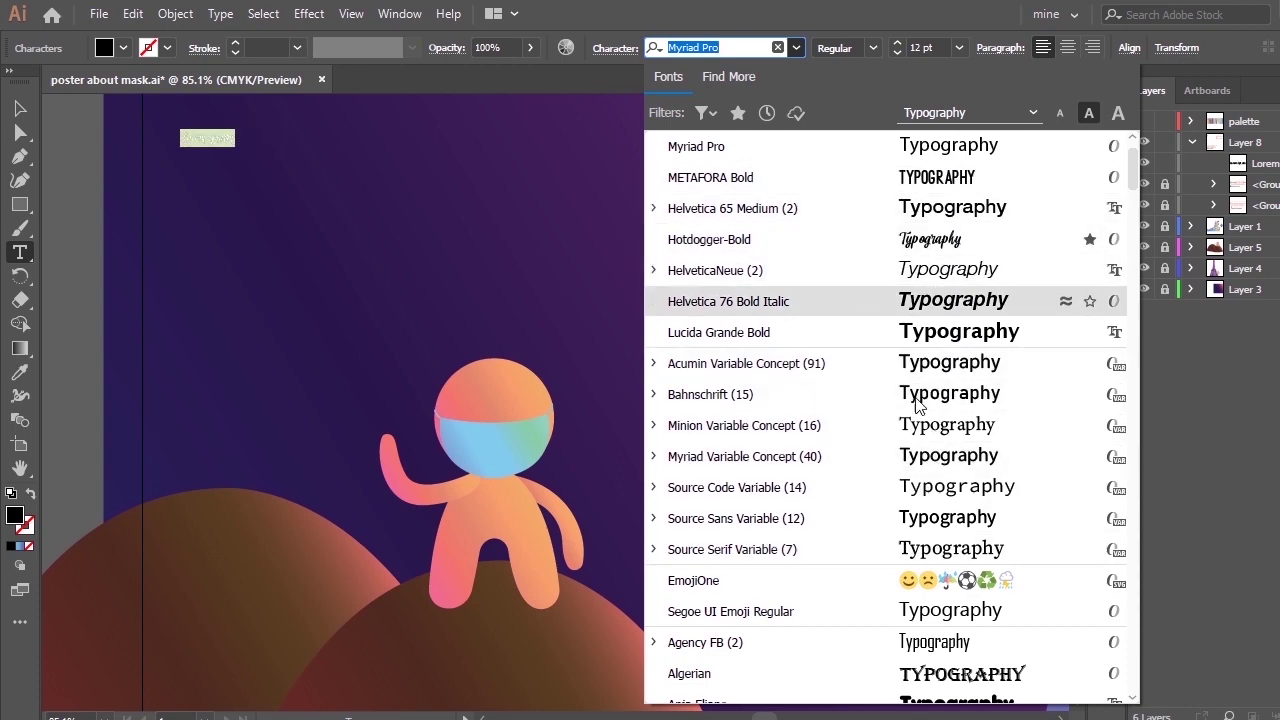
{"action": "left_click_drag", "start_coordinate": [1136, 181], "coordinate": [1133, 208]}
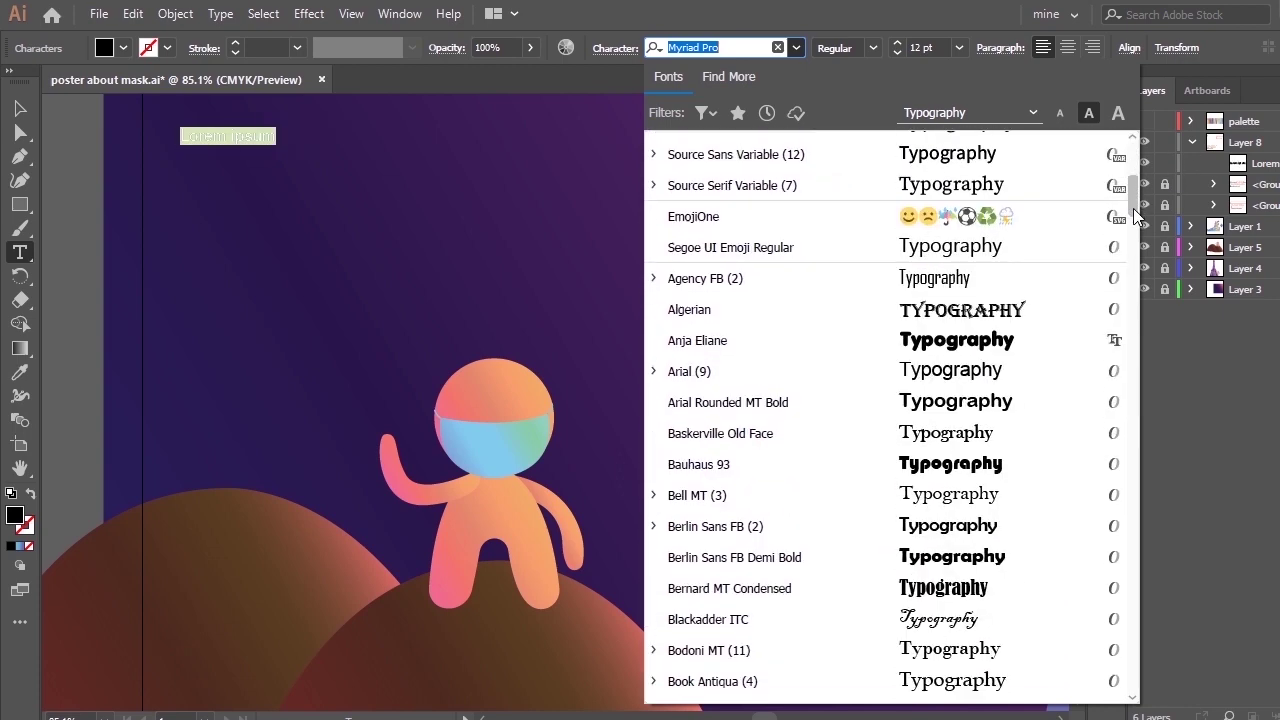
{"action": "left_click", "coordinate": [806, 340]}
{"action": "left_click", "coordinate": [958, 48]}
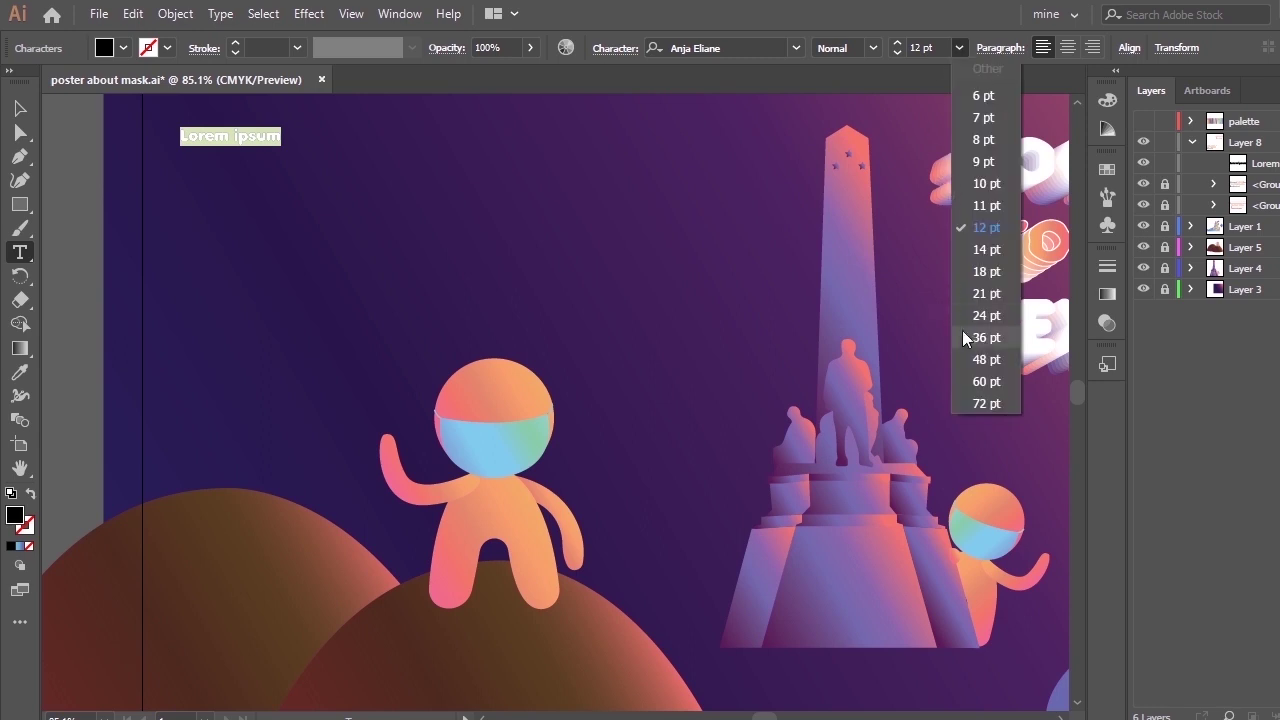
{"action": "left_click", "coordinate": [962, 330]}
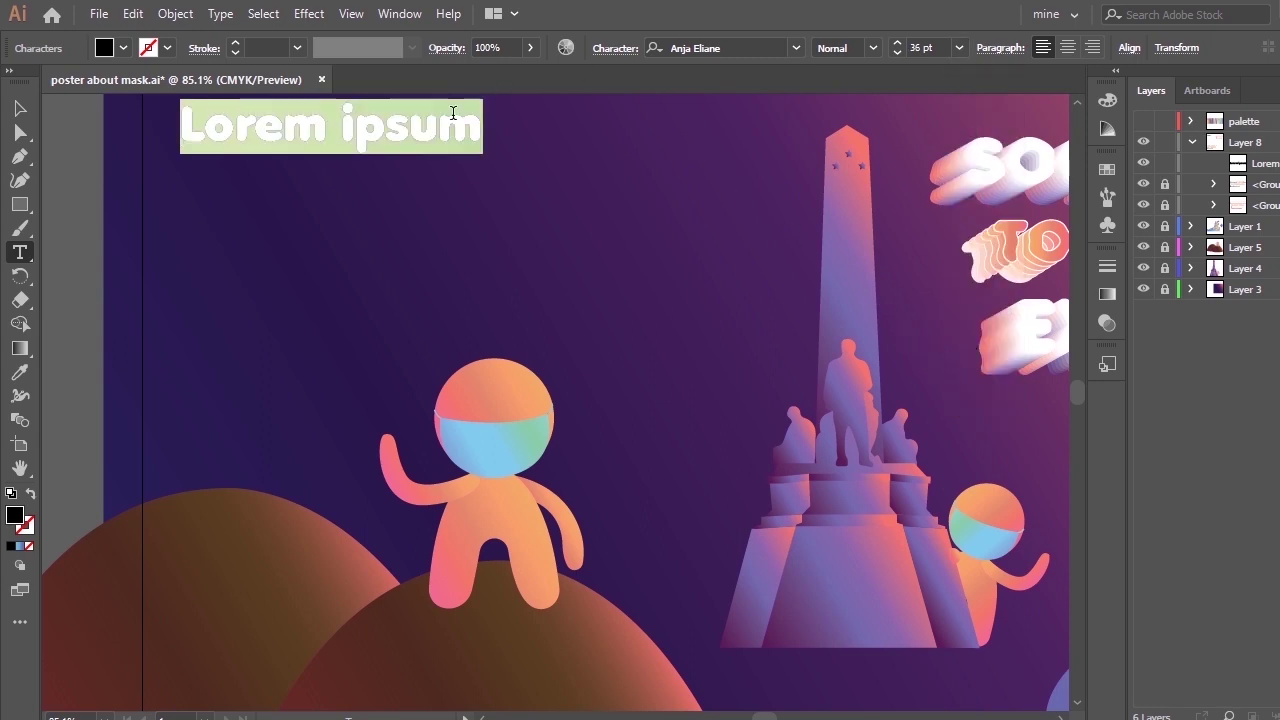
Replace the placeholder text with WEAR A in capital letters.
{"action": "type", "text": "wear"}
{"action": "key", "text": "BackSpace"}
{"action": "key", "text": "BackSpace"}
{"action": "key", "text": "BackSpace"}
{"action": "key", "text": "BackSpace"}
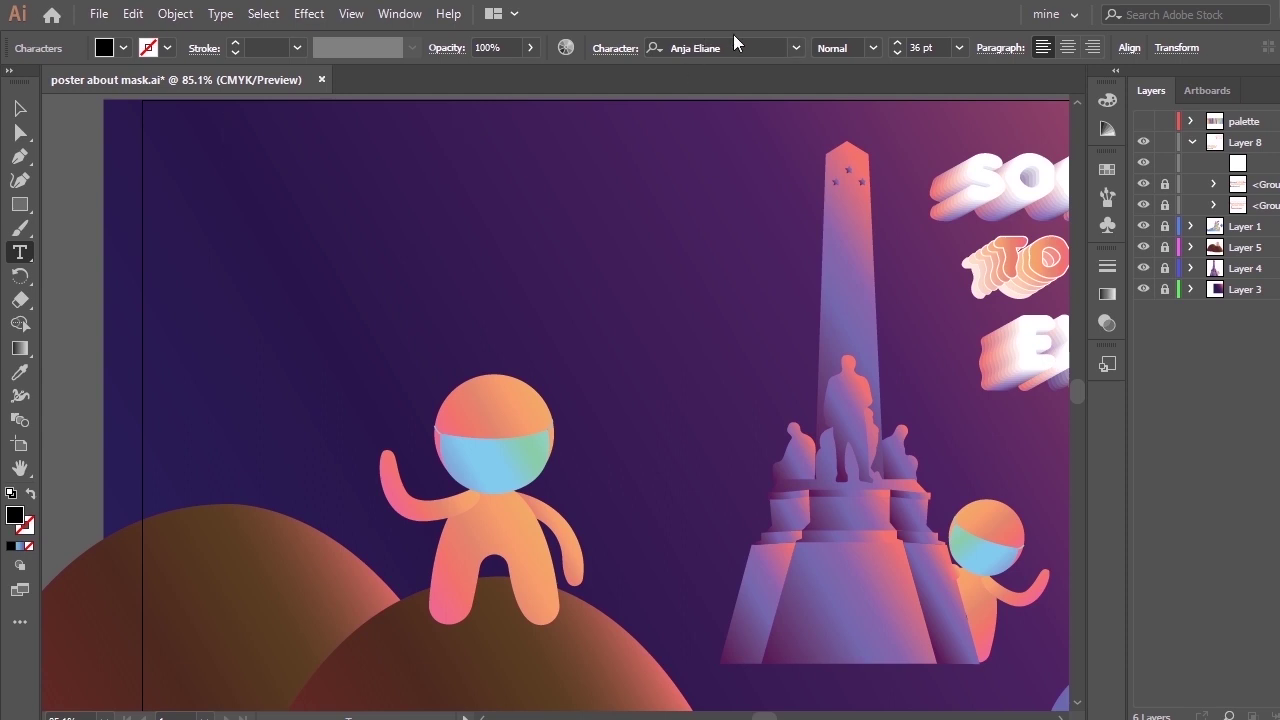
{"action": "type", "text": "WEAR A"}
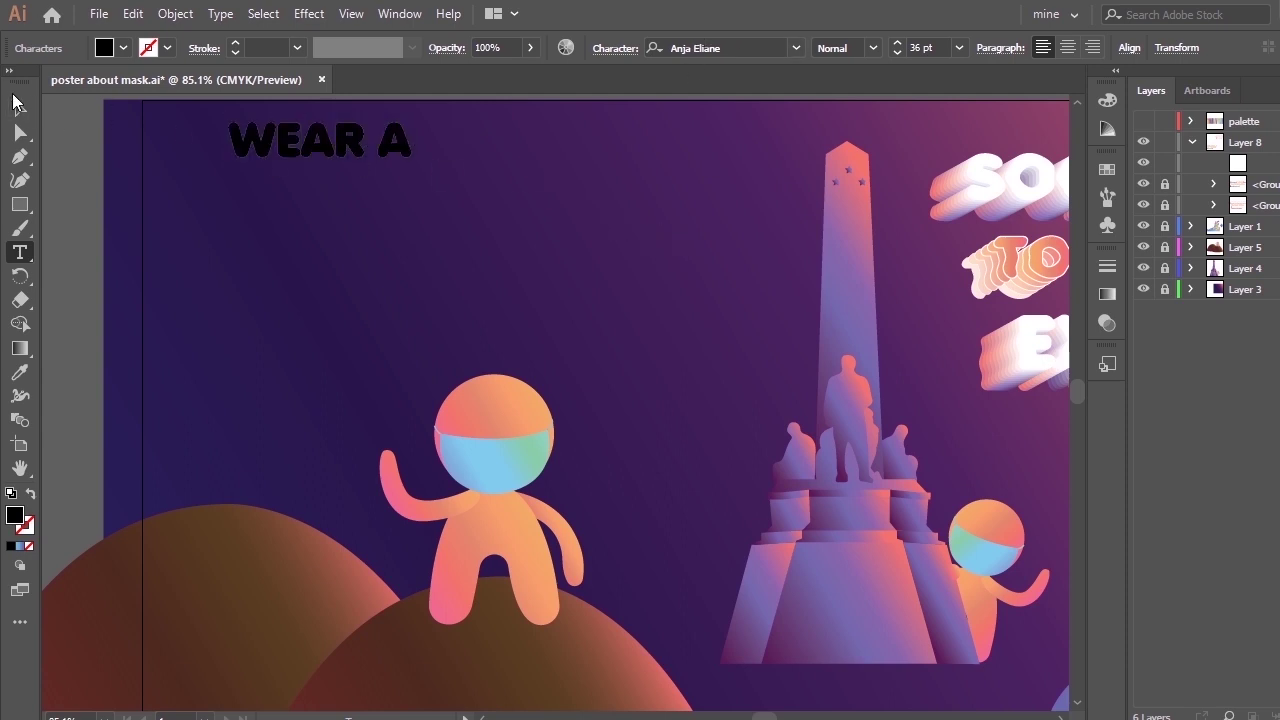
Compare WEAR A with the SOCIAL DISTANCE slogan, enlarge it to about 43.39 pt and place it back above the figure on the hill.
{"action": "left_click", "coordinate": [19, 107]}
{"action": "left_click_drag", "start_coordinate": [329, 160], "coordinate": [1020, 213]}
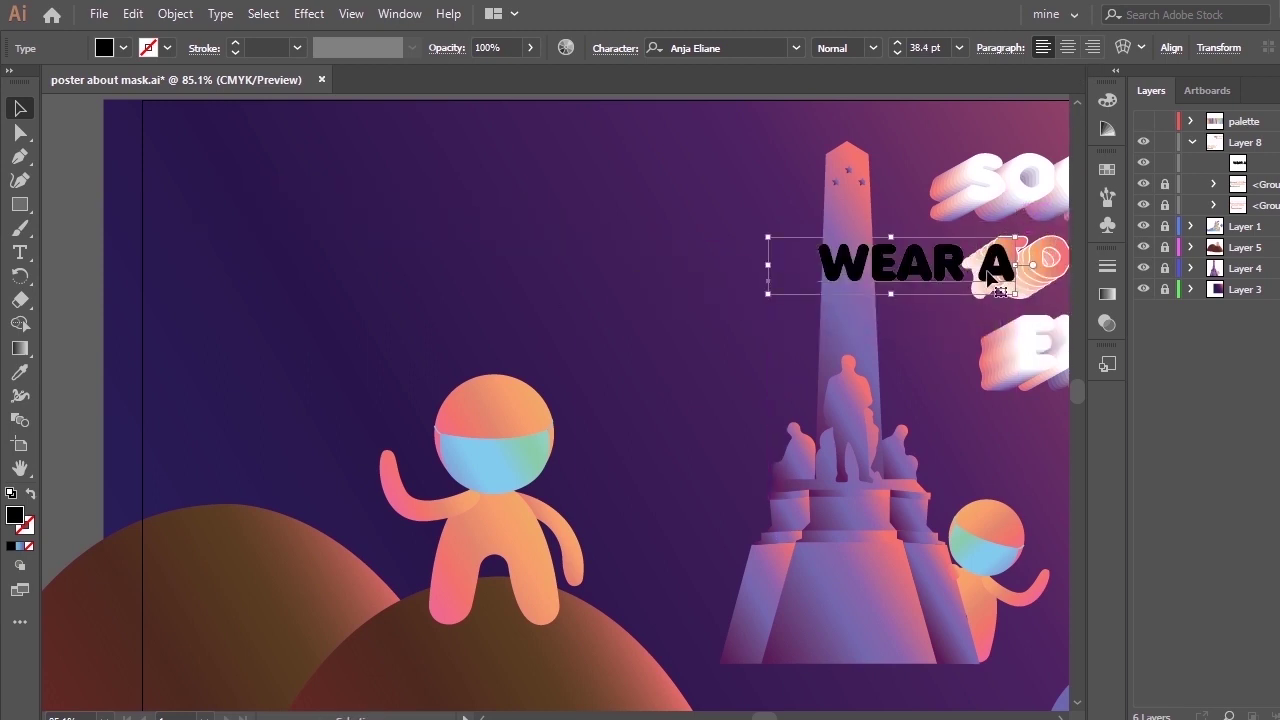
{"action": "mouse_move", "coordinate": [986, 283]}
{"action": "left_mouse_down"}
{"action": "mouse_move", "coordinate": [983, 269]}
{"action": "mouse_move", "coordinate": [985, 284]}
{"action": "left_mouse_up"}
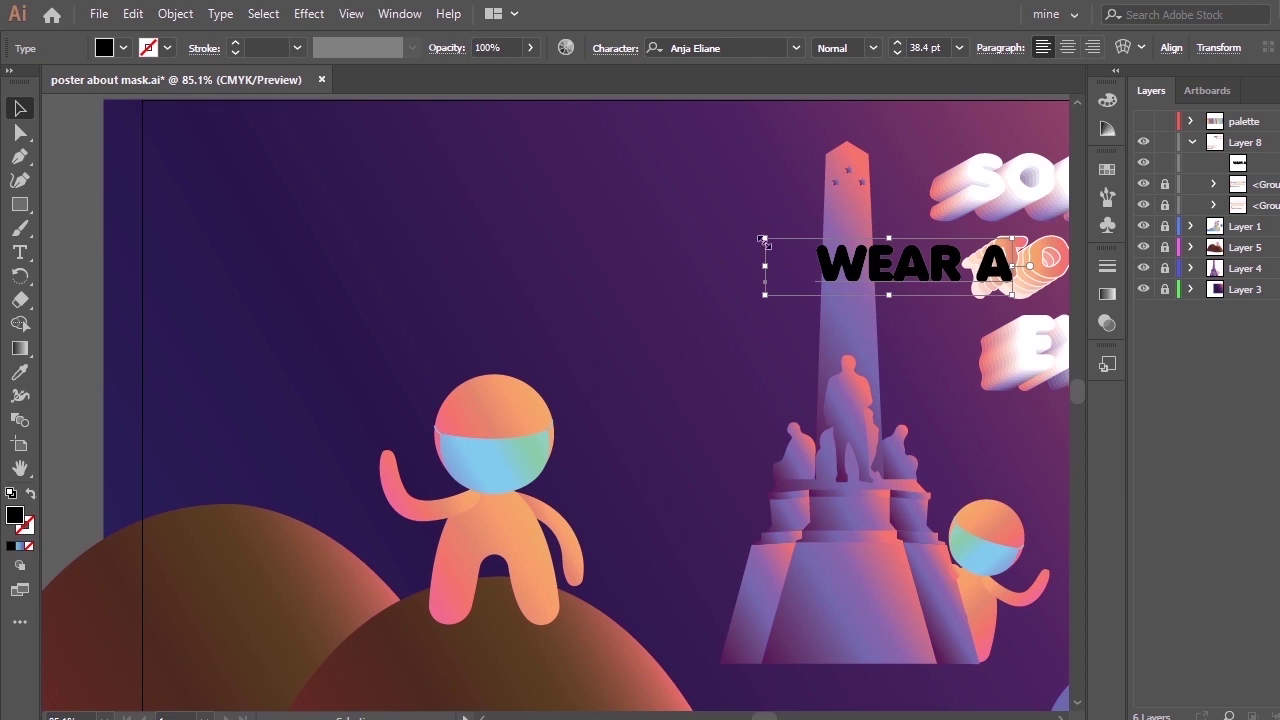
{"action": "left_click_drag", "start_coordinate": [763, 241], "coordinate": [733, 226]}
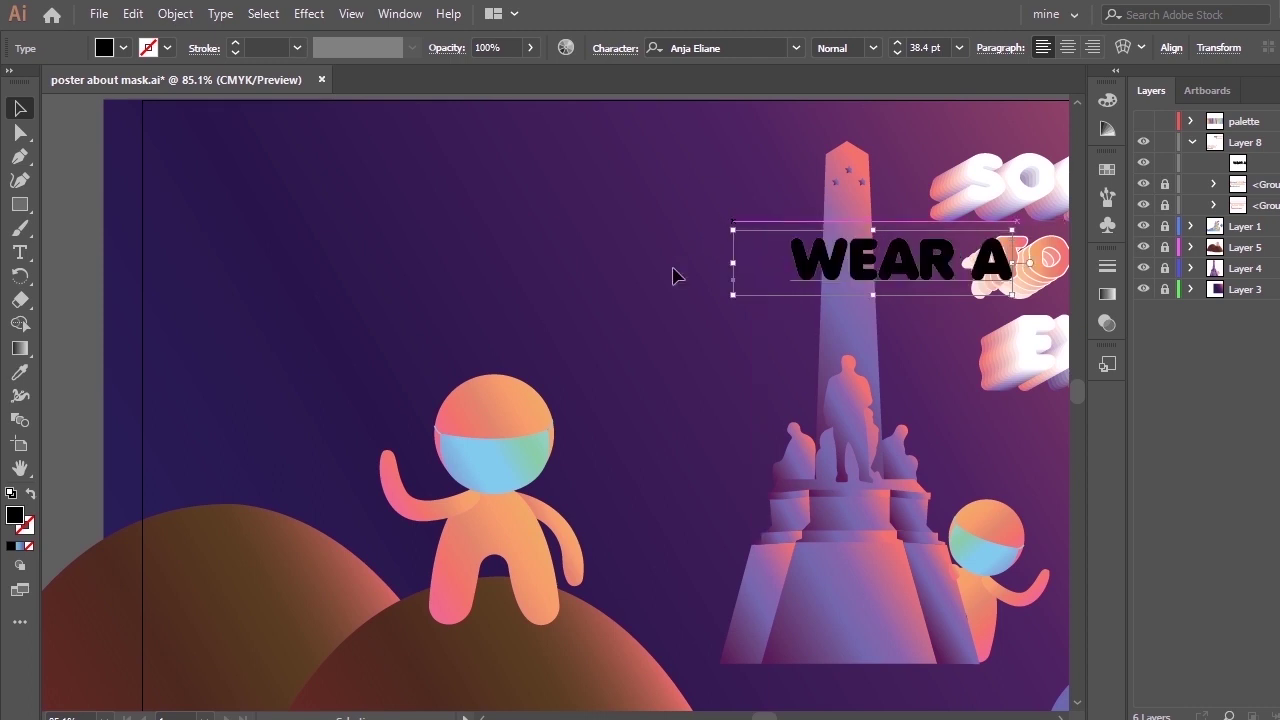
{"action": "left_click_drag", "start_coordinate": [910, 280], "coordinate": [325, 205]}
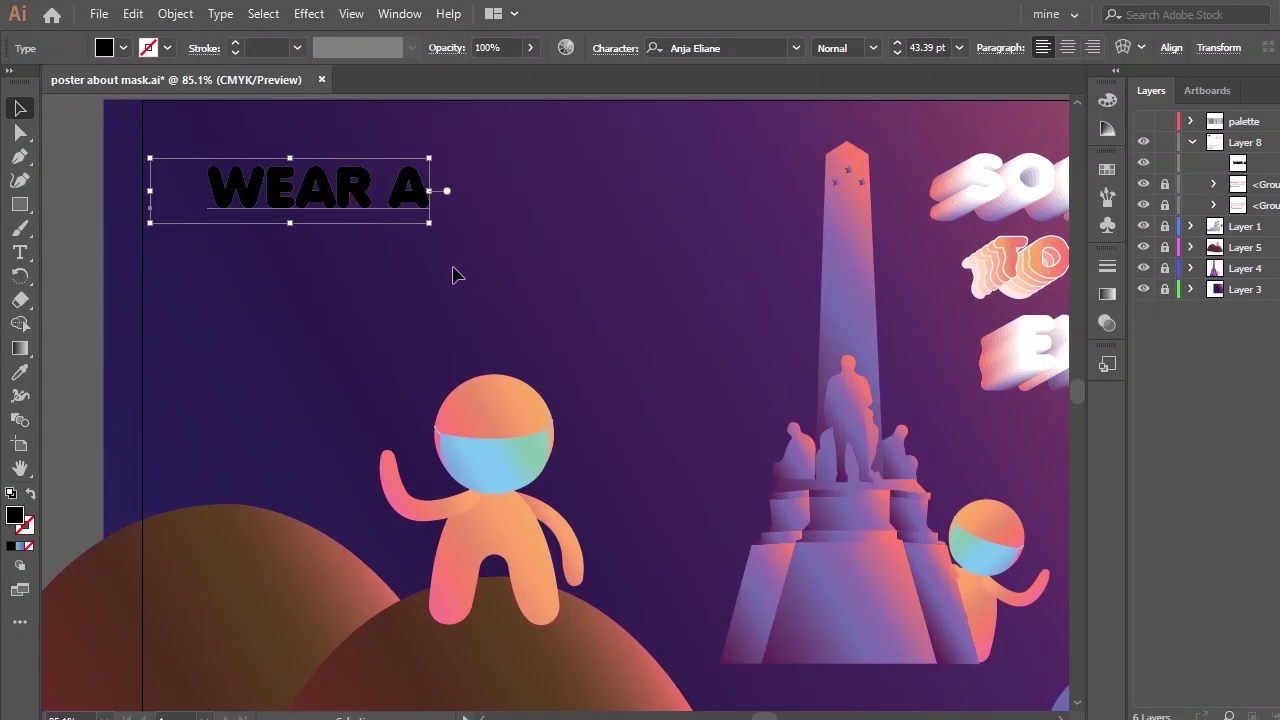
{"action": "left_click", "coordinate": [518, 230]}
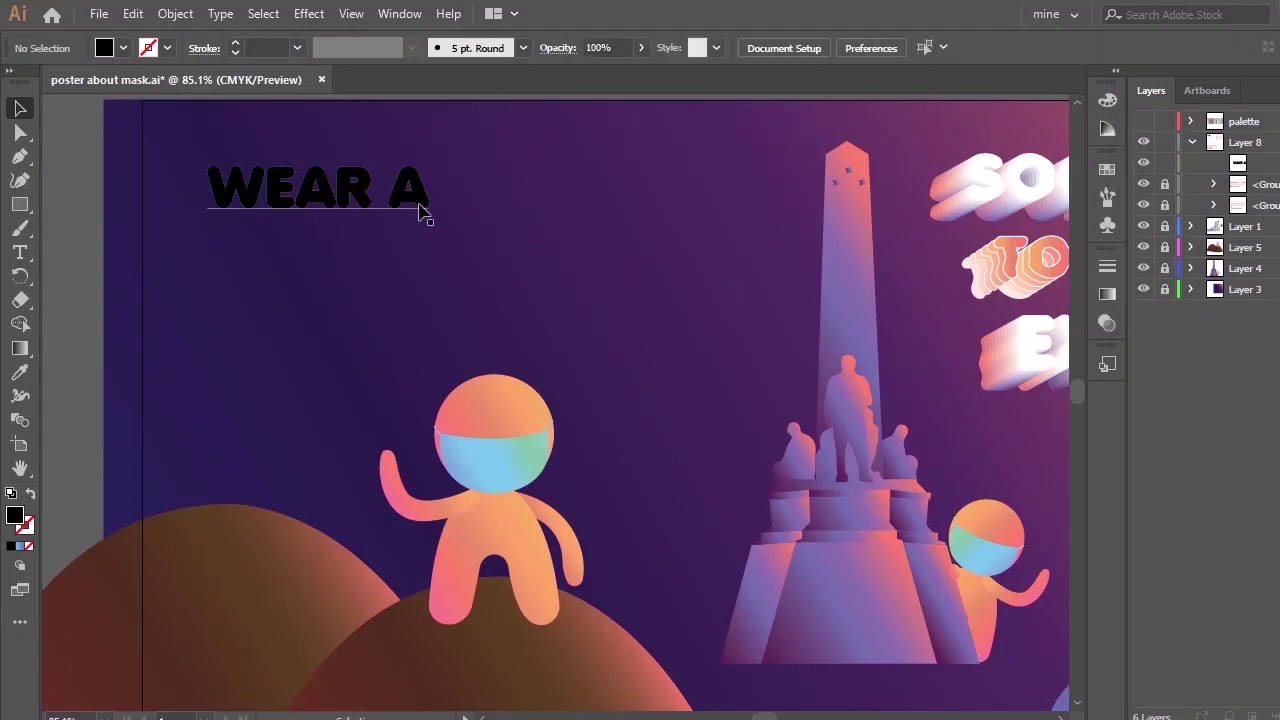
{"action": "left_click_drag", "start_coordinate": [418, 208], "coordinate": [556, 406]}
{"action": "key", "text": "ctrl+z"}
{"action": "left_click", "coordinate": [466, 209]}
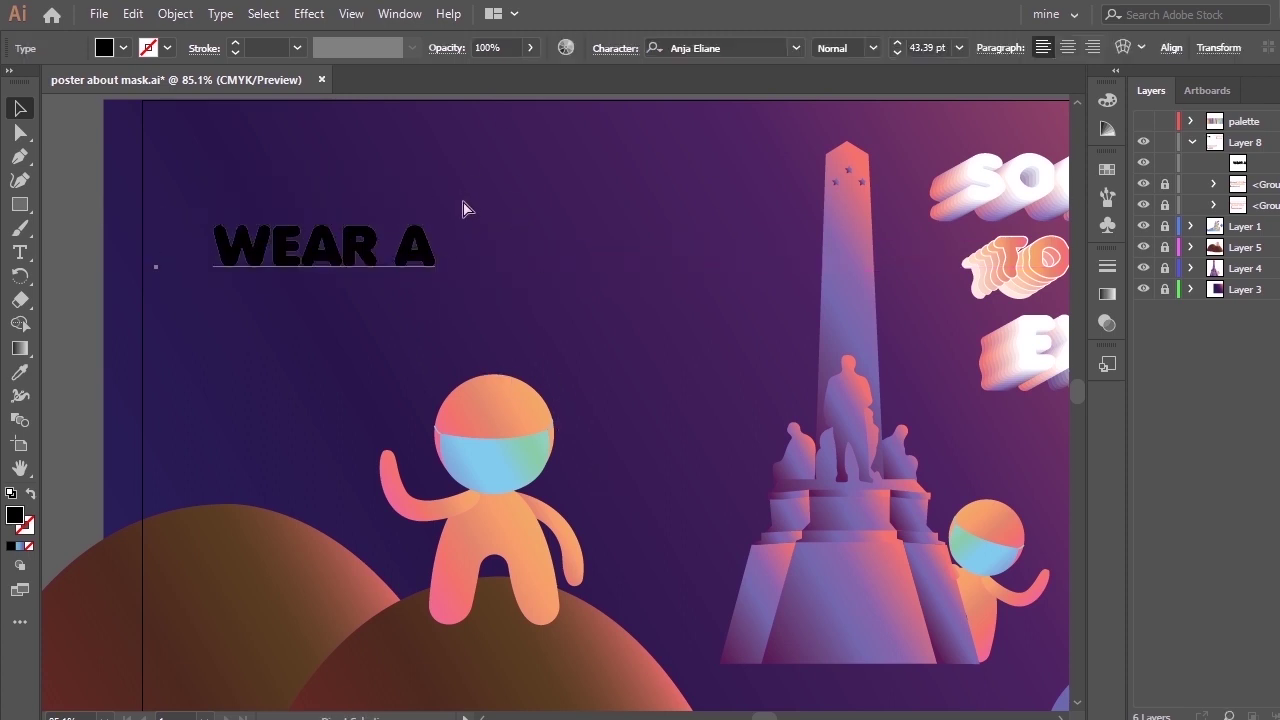
{"action": "key", "text": "ctrl+z"}
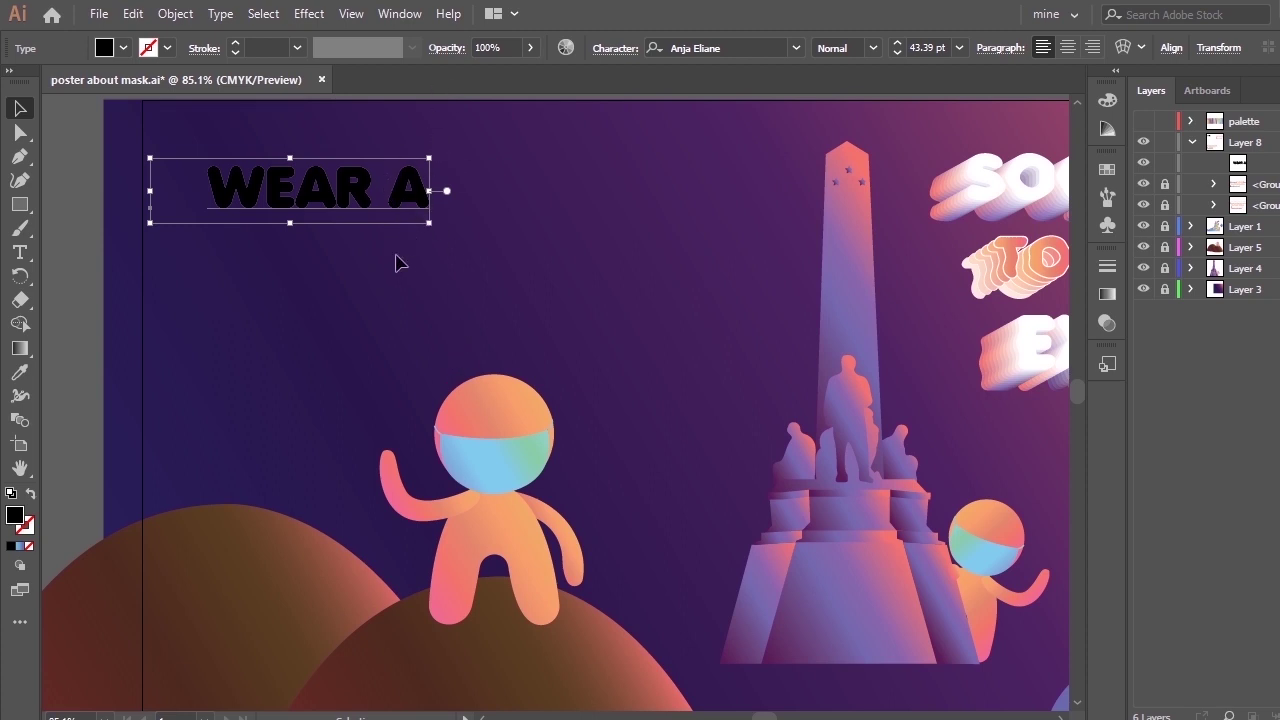
Duplicate WEAR A and place the copy close beneath the original.
{"action": "left_click_drag", "start_coordinate": [414, 206], "coordinate": [388, 198]}
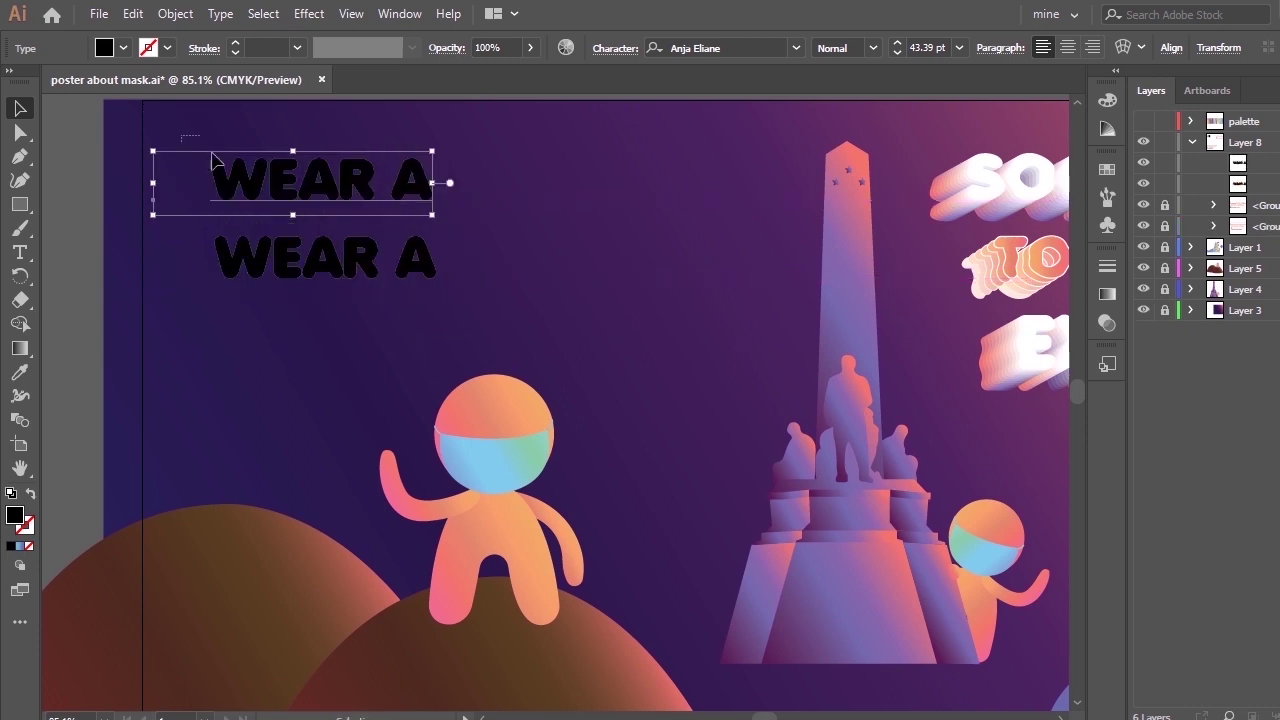
{"action": "left_click_drag", "start_coordinate": [212, 155], "coordinate": [495, 373]}
{"action": "left_click", "coordinate": [523, 282]}
{"action": "left_click_drag", "start_coordinate": [405, 272], "coordinate": [407, 262]}
Convert both WEAR A texts to outlines.
{"action": "left_click", "coordinate": [249, 173], "text": "shift"}
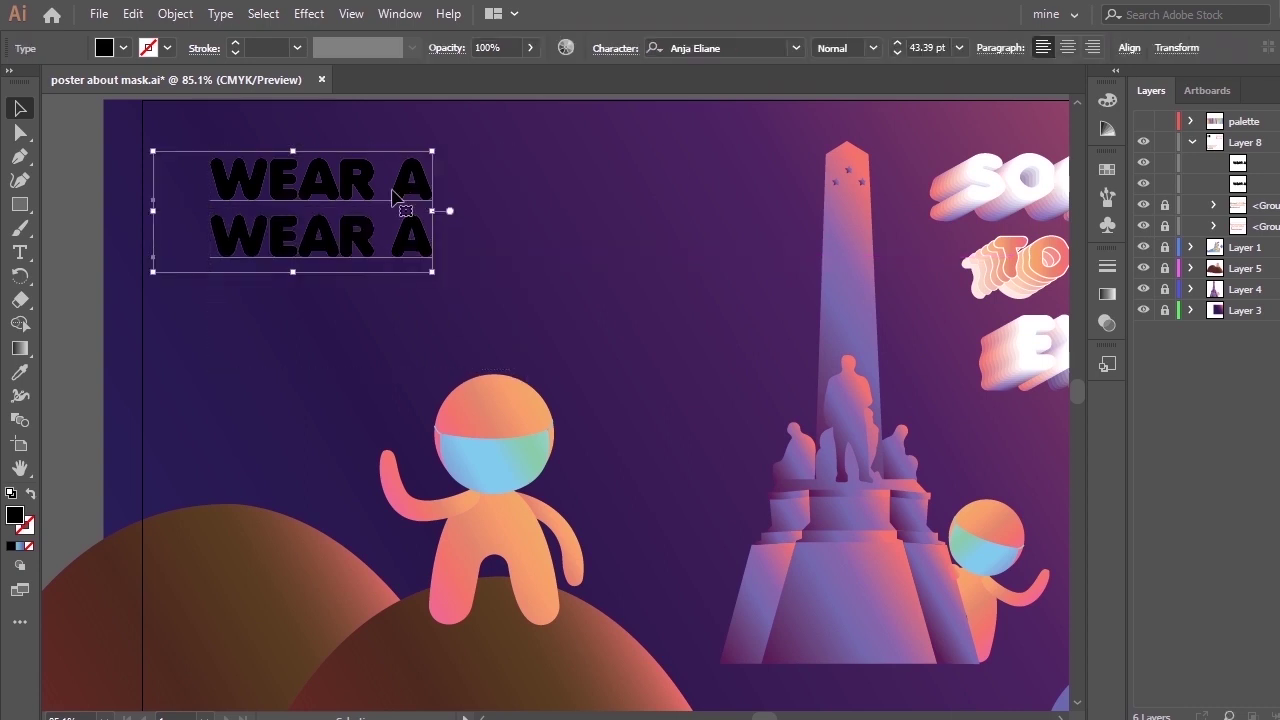
{"action": "right_click", "coordinate": [368, 204]}
{"action": "left_click", "coordinate": [440, 342]}
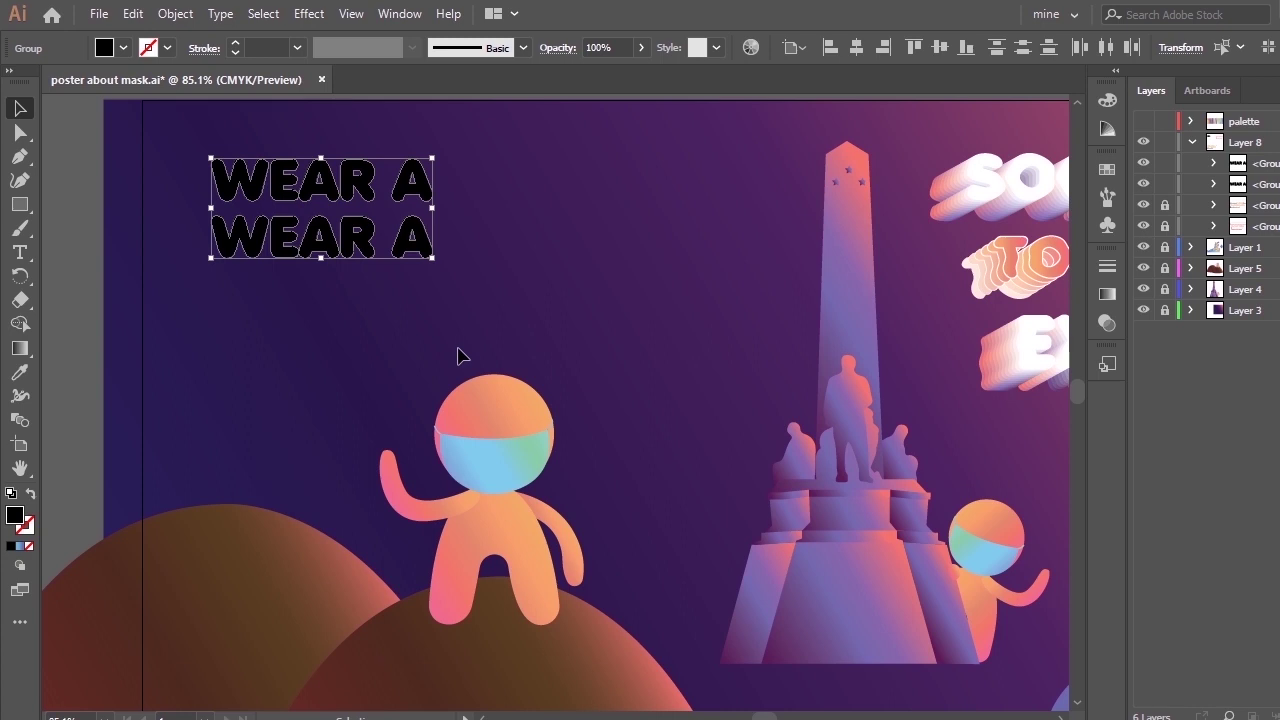
Blend the two outlined WEAR A groups with spacing set to 5 specified steps.
{"action": "left_click", "coordinate": [175, 14]}
{"action": "mouse_move", "coordinate": [361, 528]}
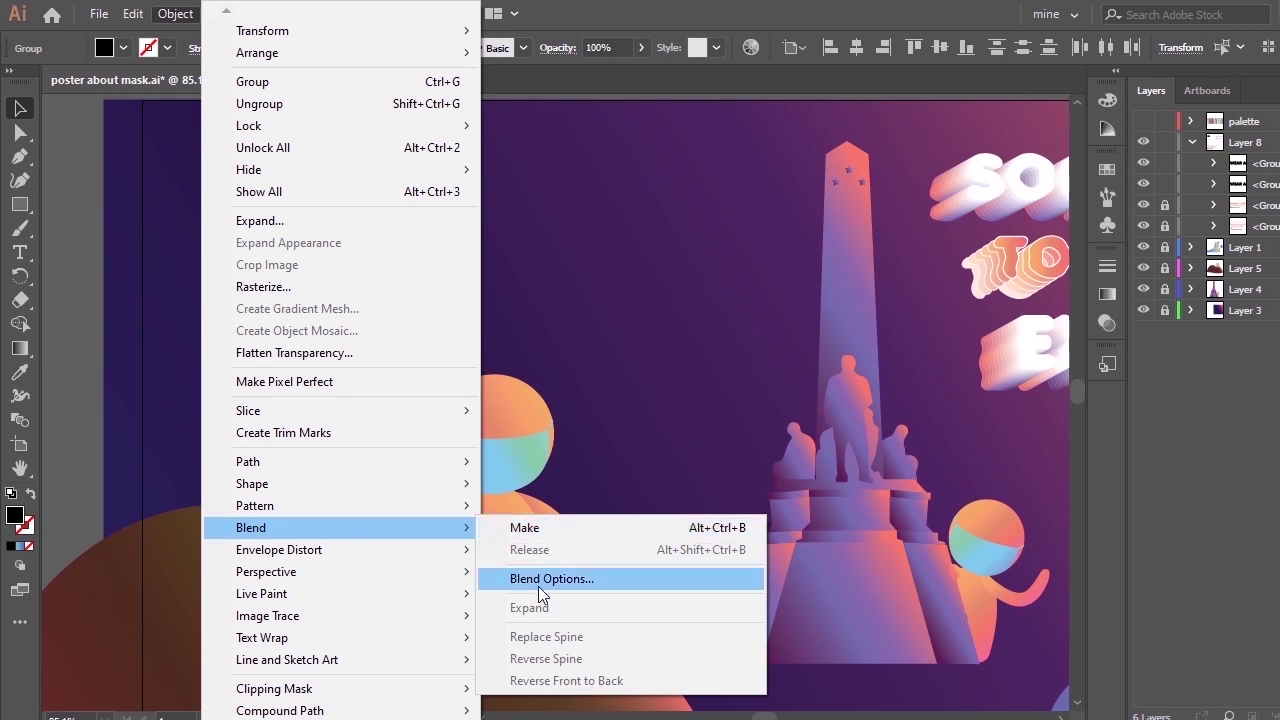
{"action": "left_click", "coordinate": [543, 527]}
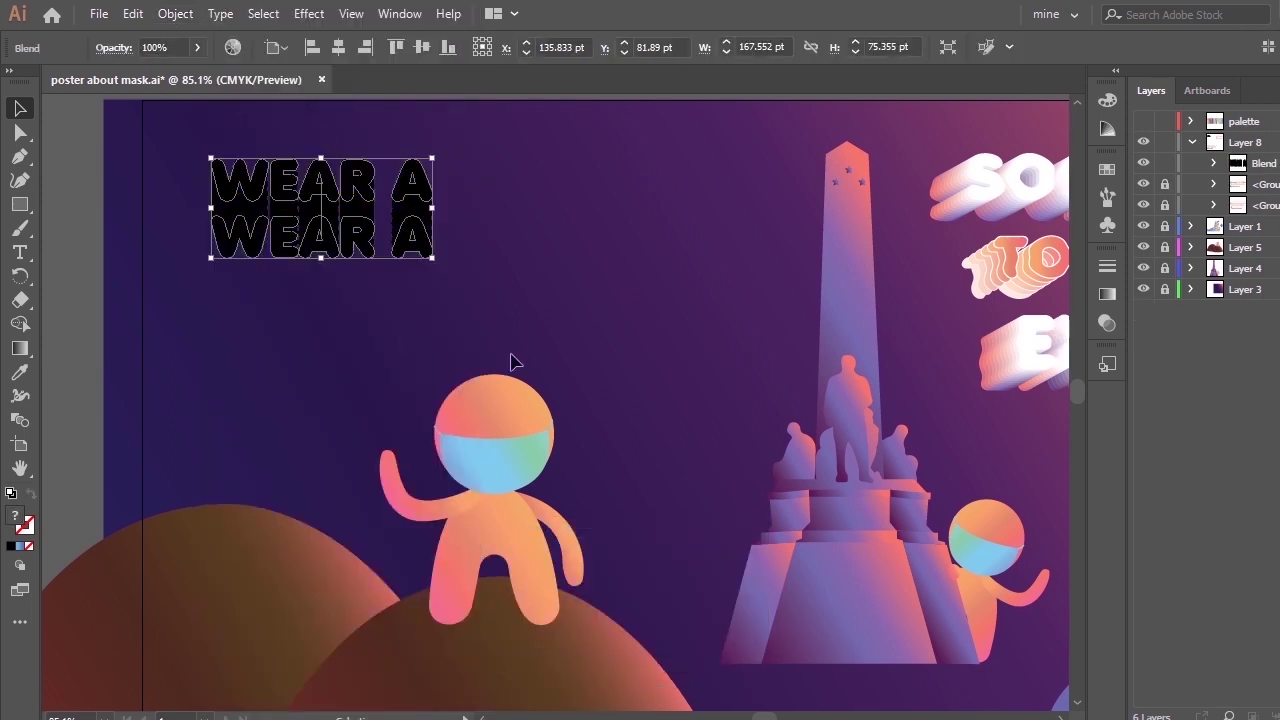
{"action": "left_click", "coordinate": [170, 14]}
{"action": "mouse_move", "coordinate": [438, 527]}
{"action": "left_click", "coordinate": [534, 576]}
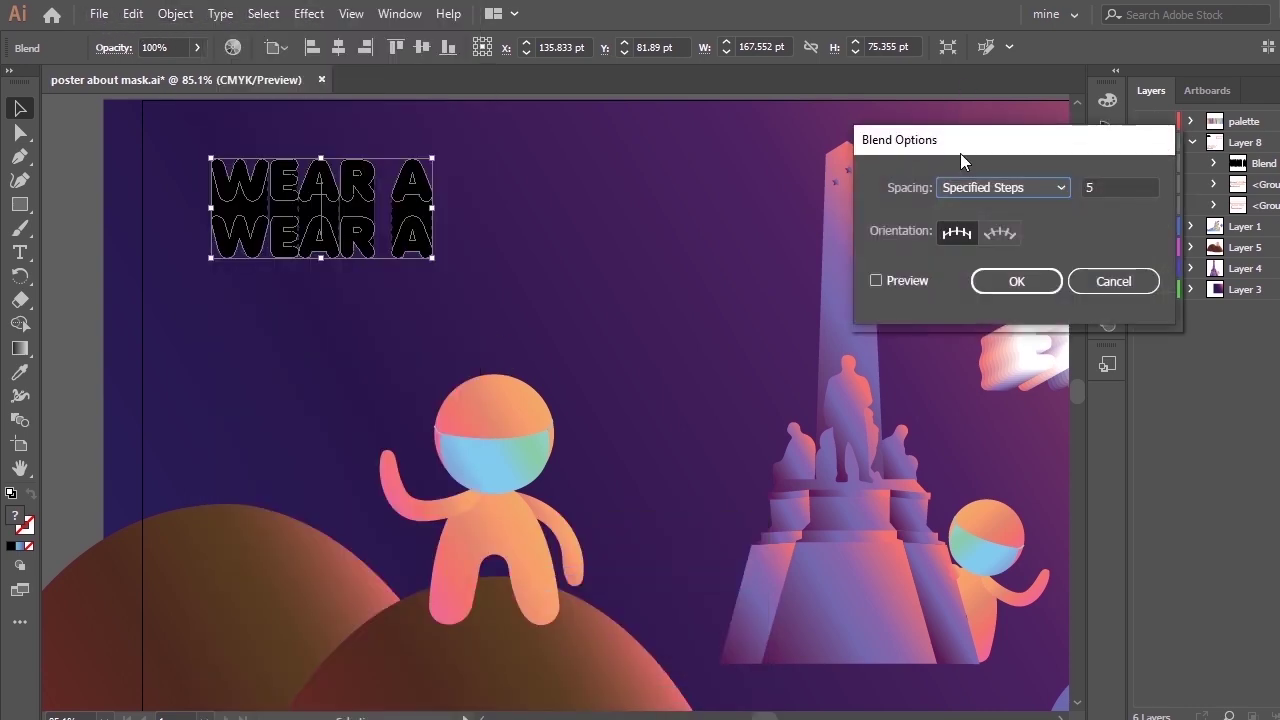
{"action": "left_click", "coordinate": [1030, 281]}
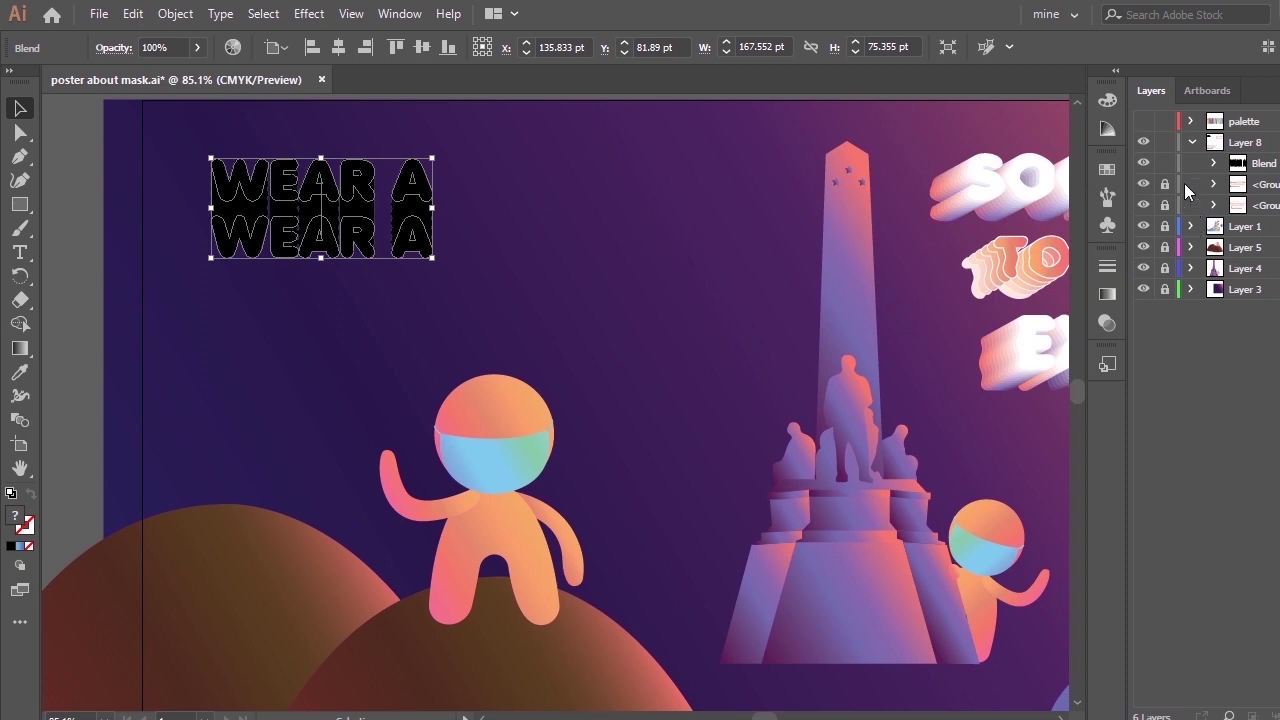
Fill the upper WEAR A of the blend with the blue-green gradient sampled from the hill figure's mask.
{"action": "left_click", "coordinate": [1215, 163]}
{"action": "left_click", "coordinate": [1279, 226]}
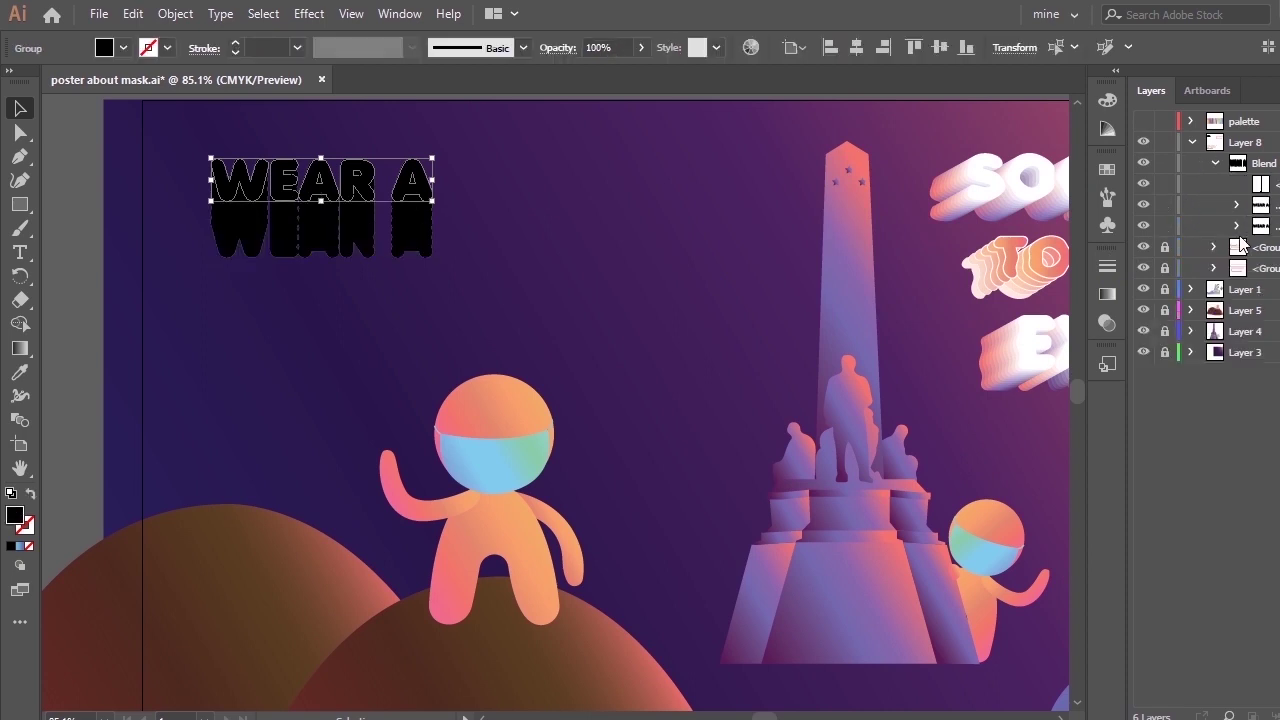
{"action": "key", "text": "i"}
{"action": "left_click", "coordinate": [522, 455]}
Fill the lower WEAR A of the blend with the white sampled from the EXISTENCE lettering.
{"action": "left_click", "coordinate": [1279, 226]}
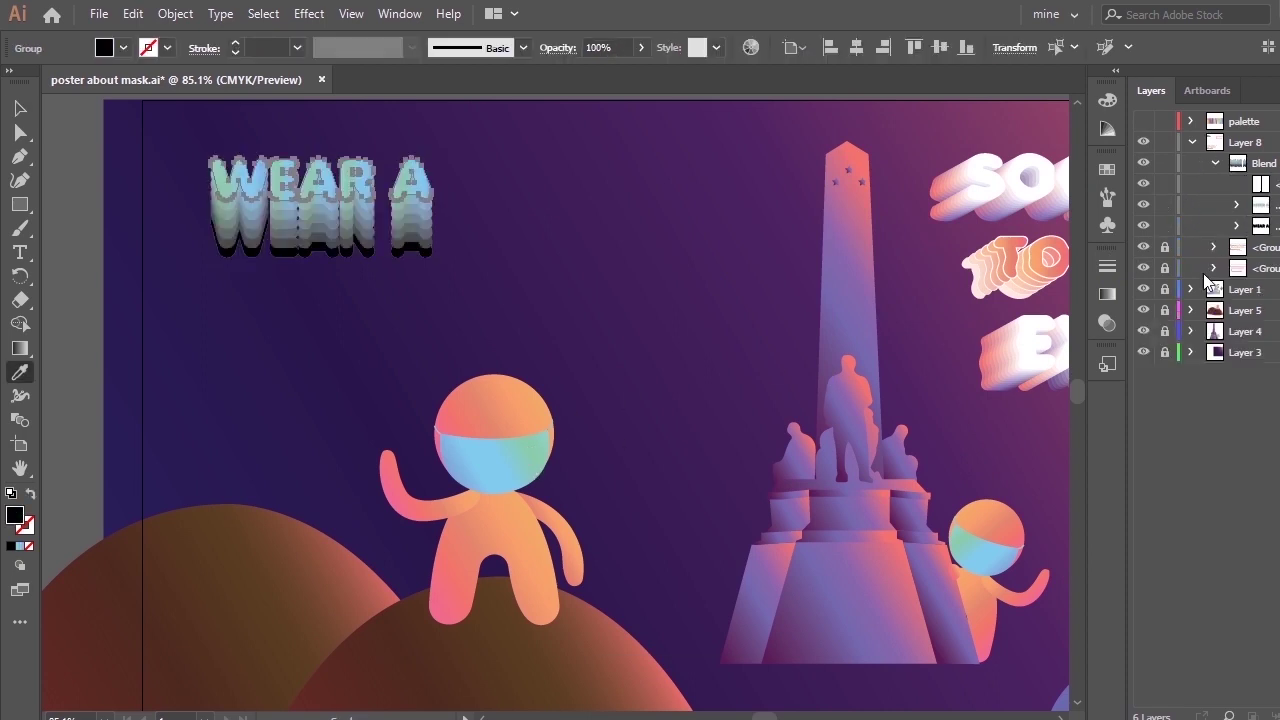
{"action": "left_click", "coordinate": [1032, 333]}
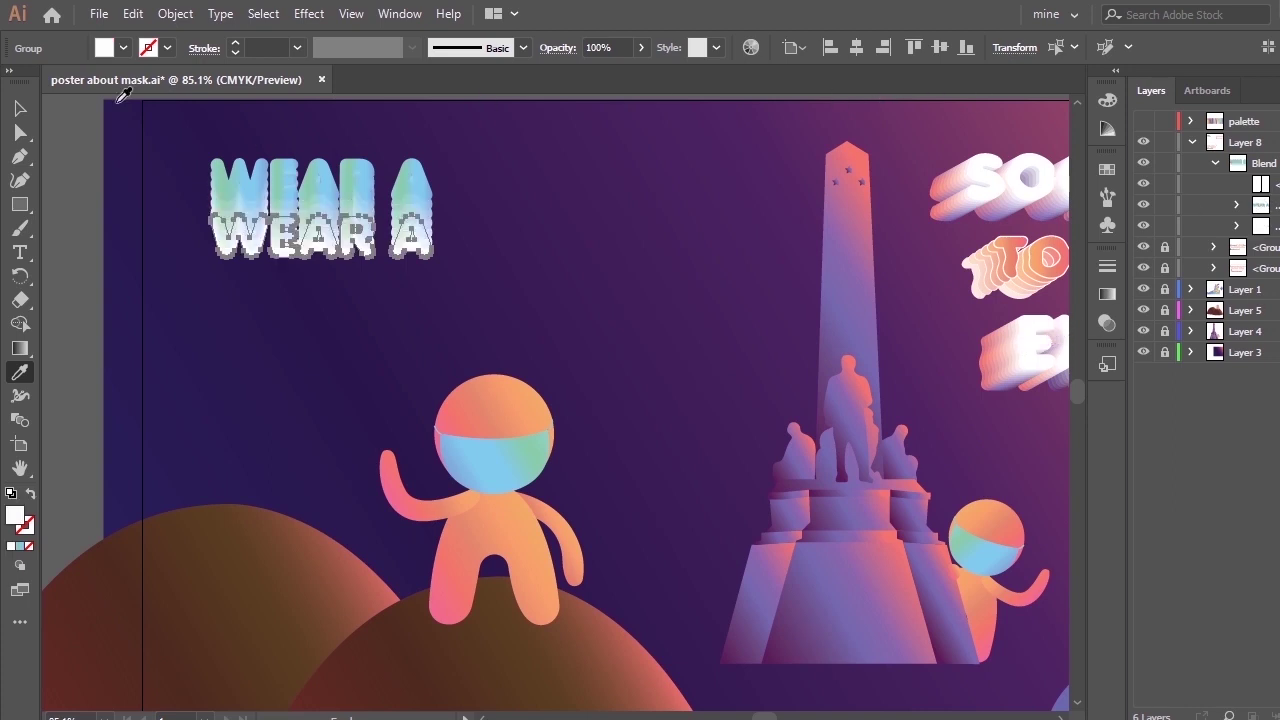
{"action": "key", "text": "v"}
{"action": "left_click", "coordinate": [563, 220]}
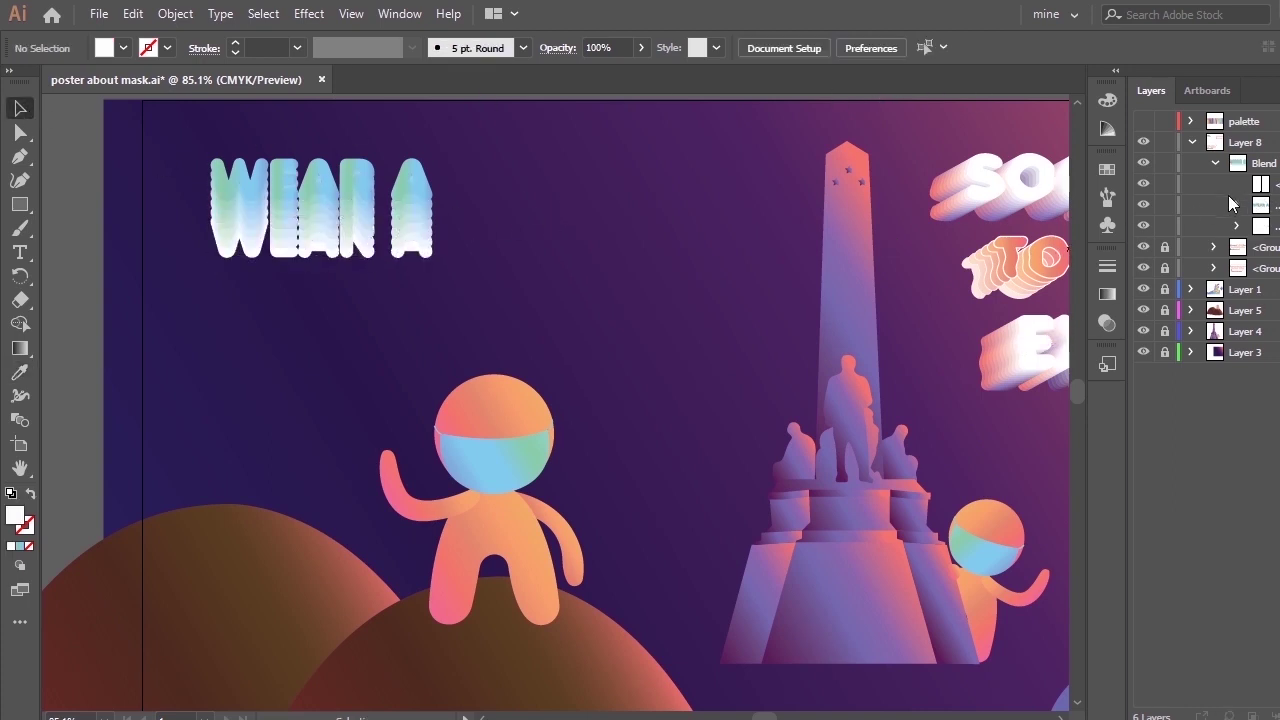
Remove the green and intermediate stops from the upper WEAR A's linear gradient, keeping light blue at the start and darker blue at the end.
{"action": "left_click", "coordinate": [1109, 298]}
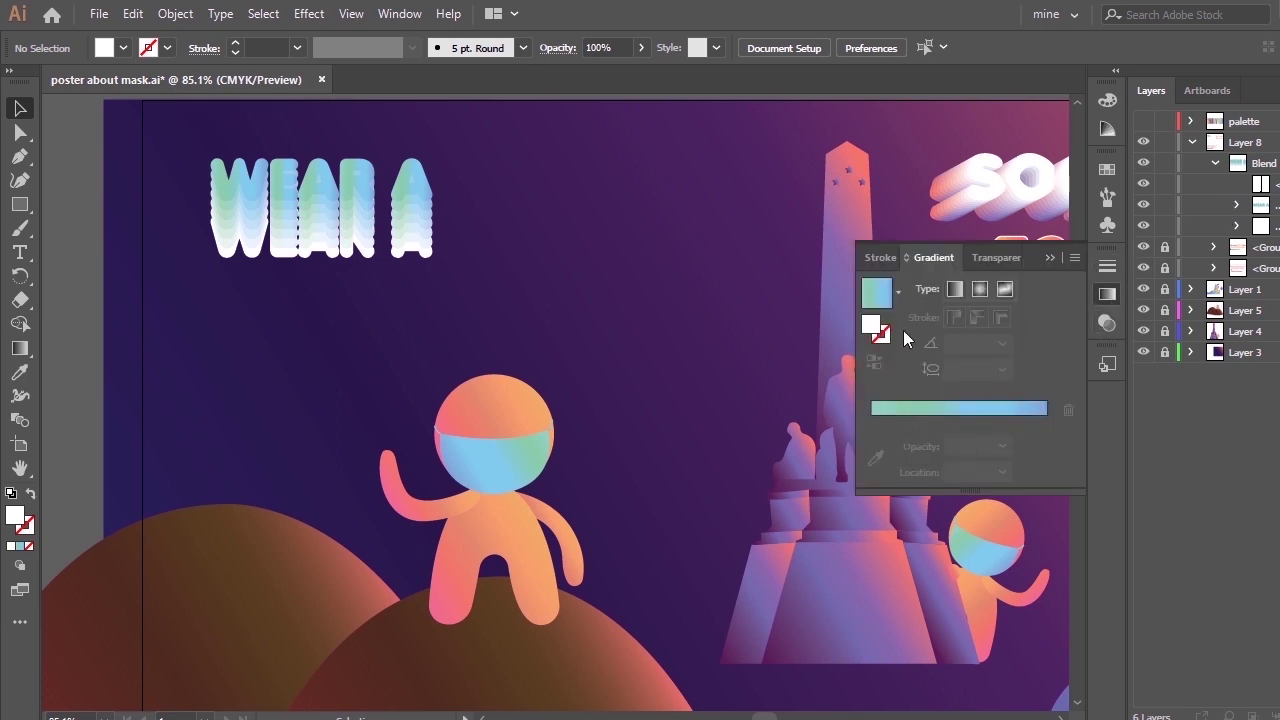
{"action": "left_click", "coordinate": [955, 289]}
{"action": "left_click", "coordinate": [1278, 226]}
{"action": "left_click", "coordinate": [1278, 205]}
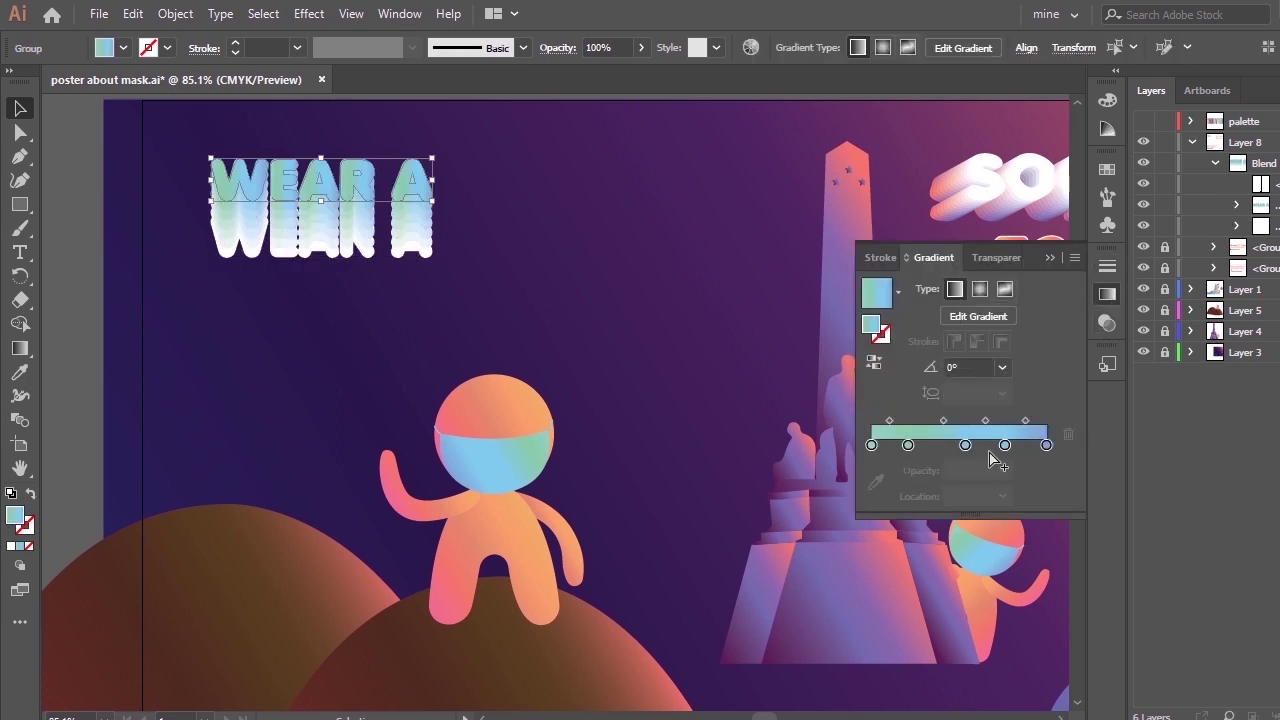
{"action": "left_click_drag", "start_coordinate": [908, 445], "coordinate": [906, 492]}
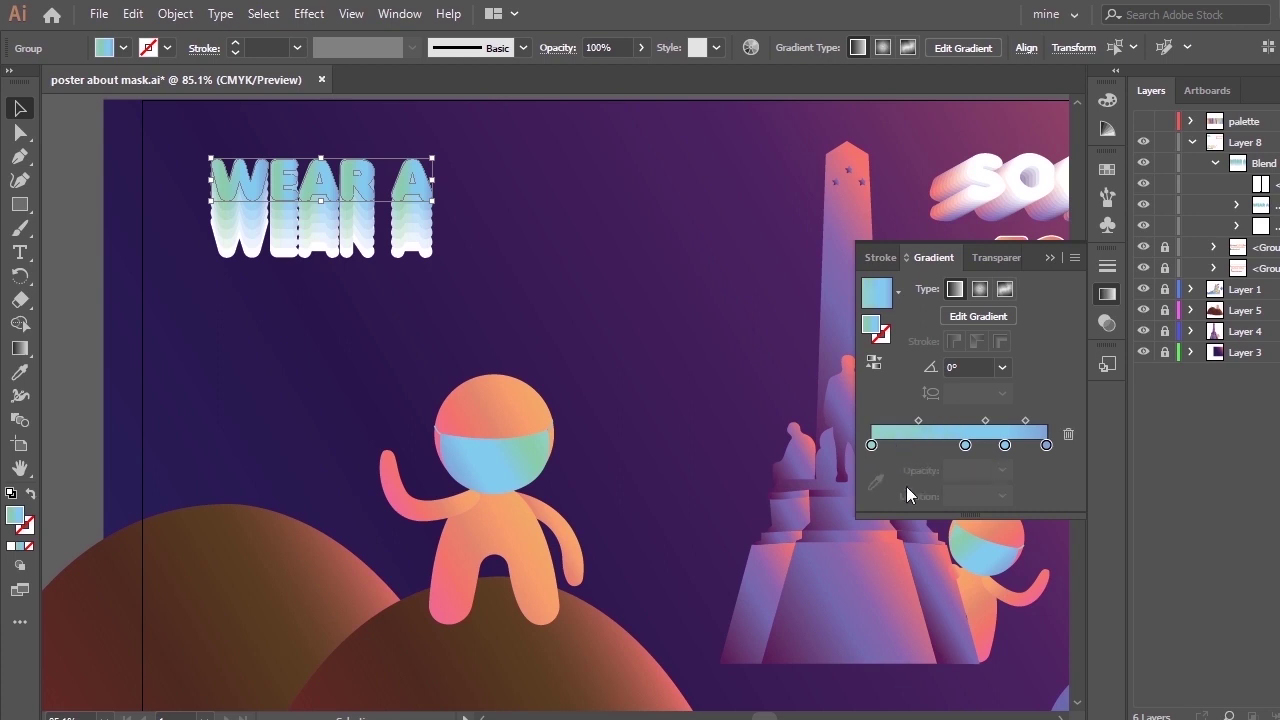
{"action": "left_click_drag", "start_coordinate": [965, 445], "coordinate": [879, 445]}
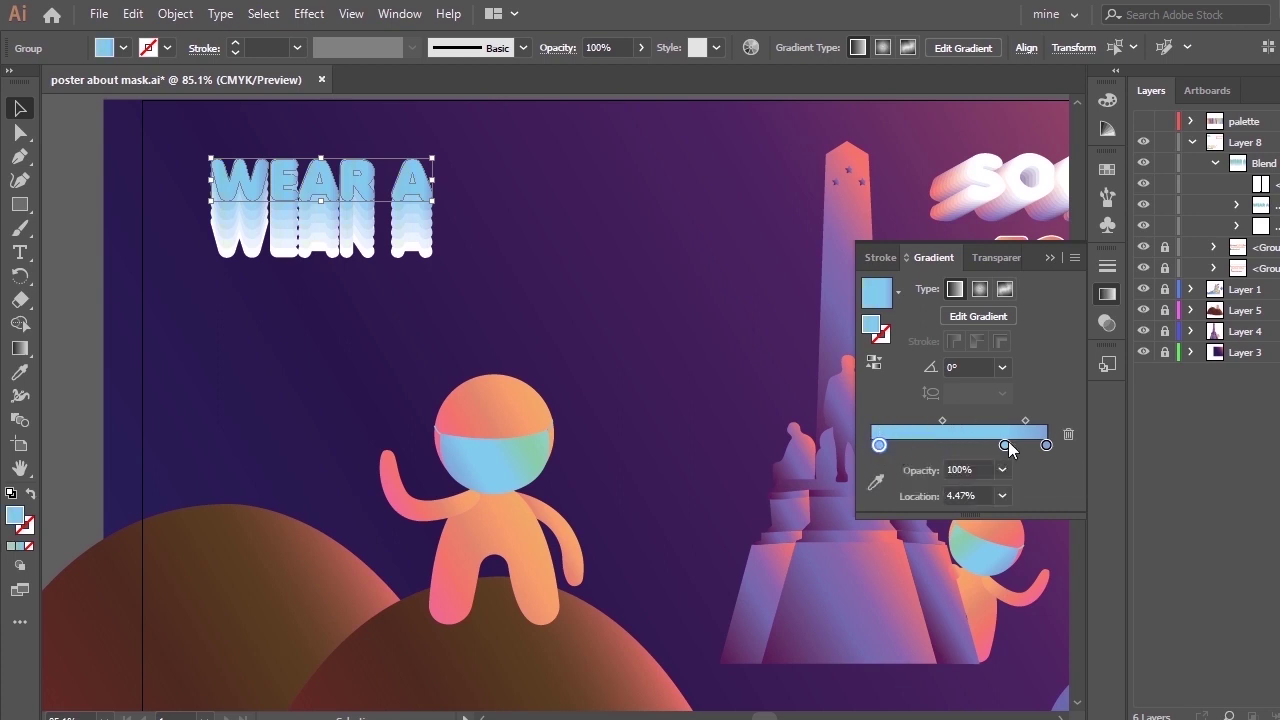
{"action": "left_click_drag", "start_coordinate": [1005, 446], "coordinate": [957, 446]}
{"action": "left_click", "coordinate": [1068, 434]}
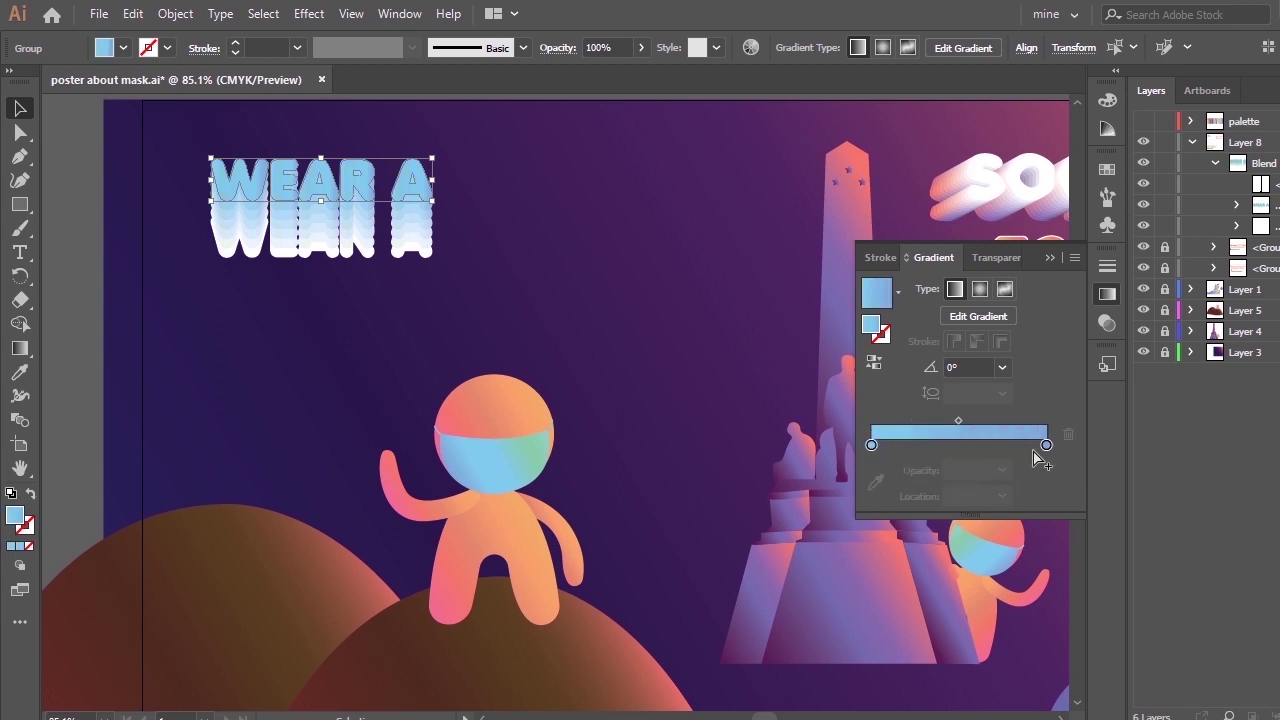
Replace the darker blue stop of the upper WEAR A's gradient with a dark purple end stop sampled from the poster background.
{"action": "left_click_drag", "start_coordinate": [1046, 447], "coordinate": [956, 455]}
{"action": "left_click", "coordinate": [1044, 445]}
{"action": "left_click", "coordinate": [875, 481]}
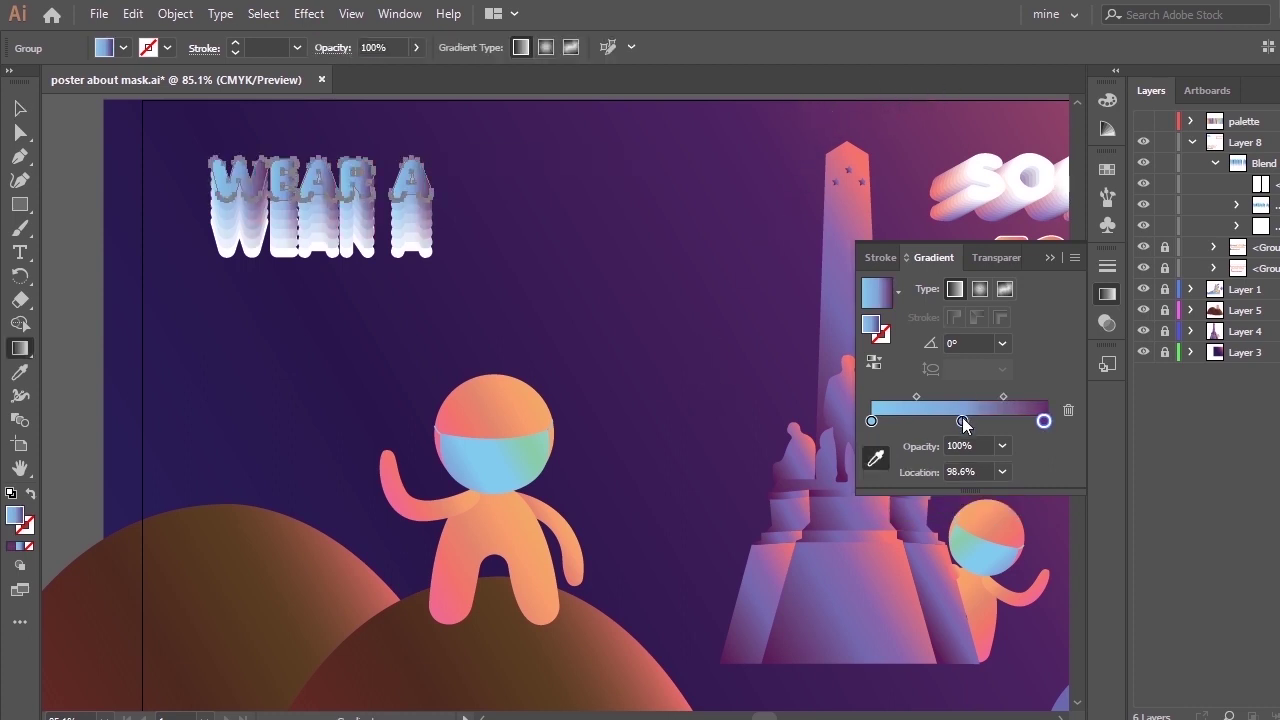
{"action": "left_click_drag", "start_coordinate": [963, 421], "coordinate": [945, 488]}
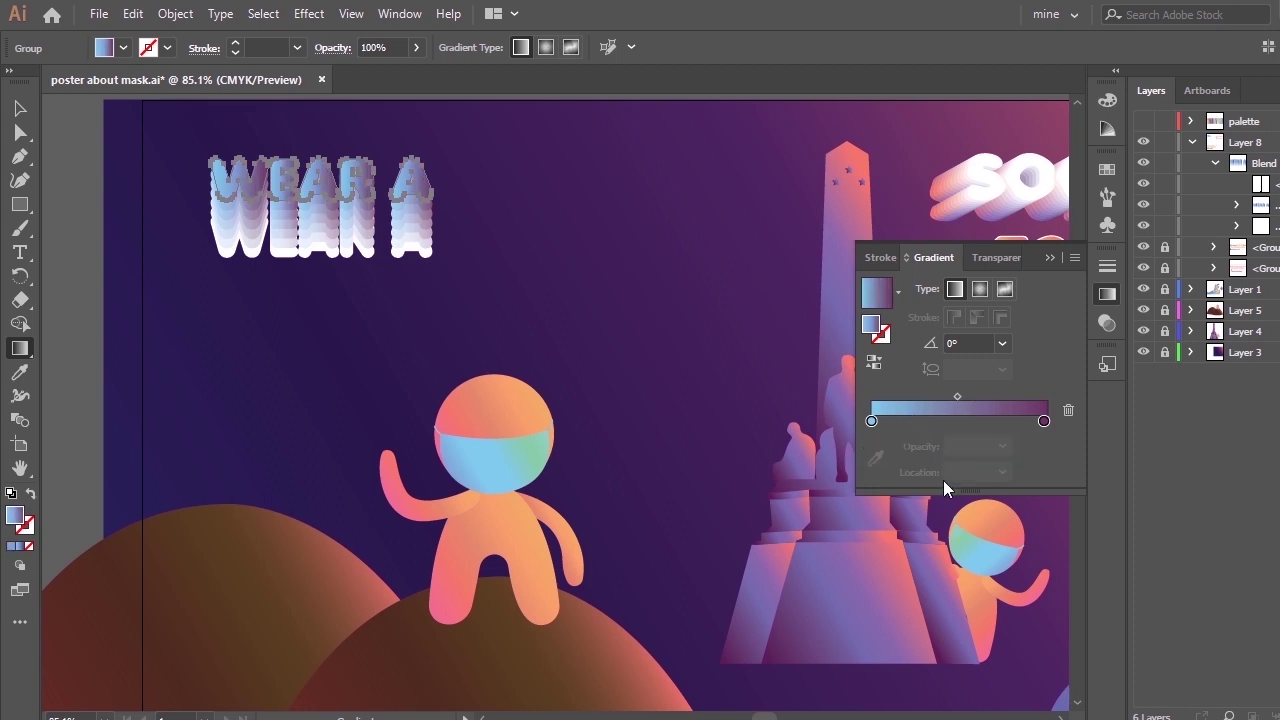
{"action": "left_click", "coordinate": [1044, 421]}
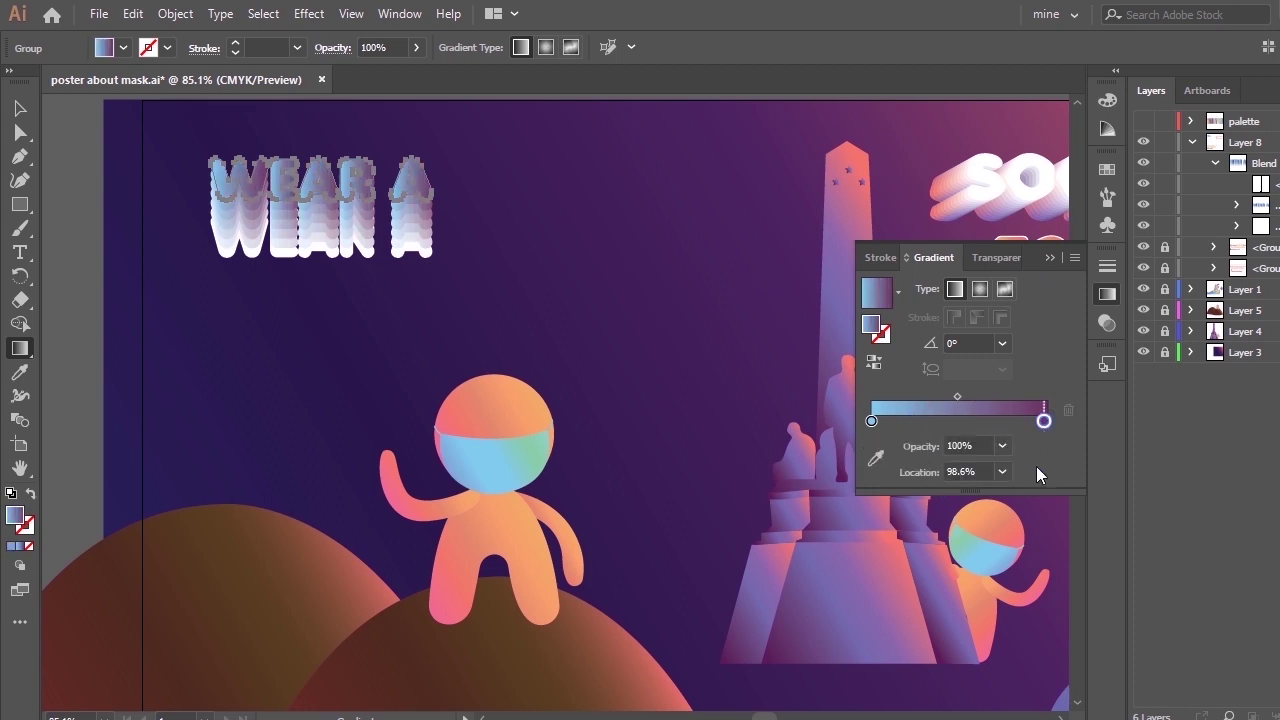
{"action": "left_click", "coordinate": [875, 458]}
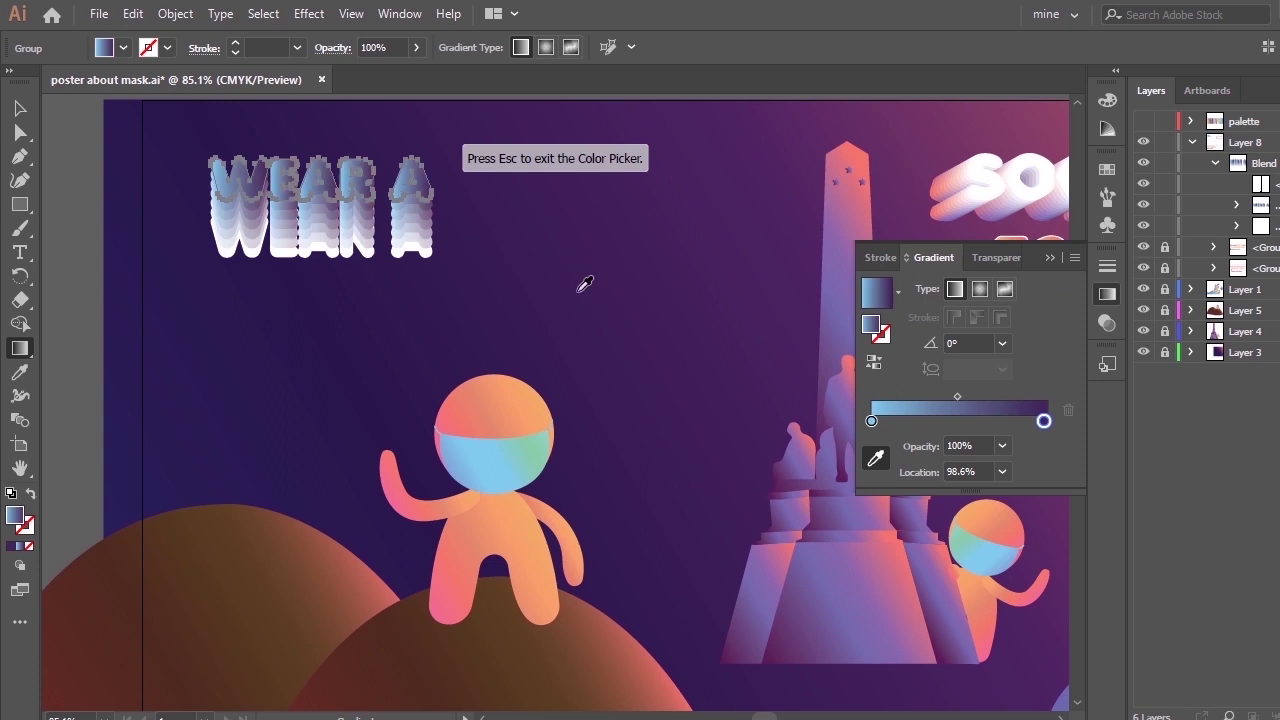
{"action": "left_click", "coordinate": [1050, 258]}
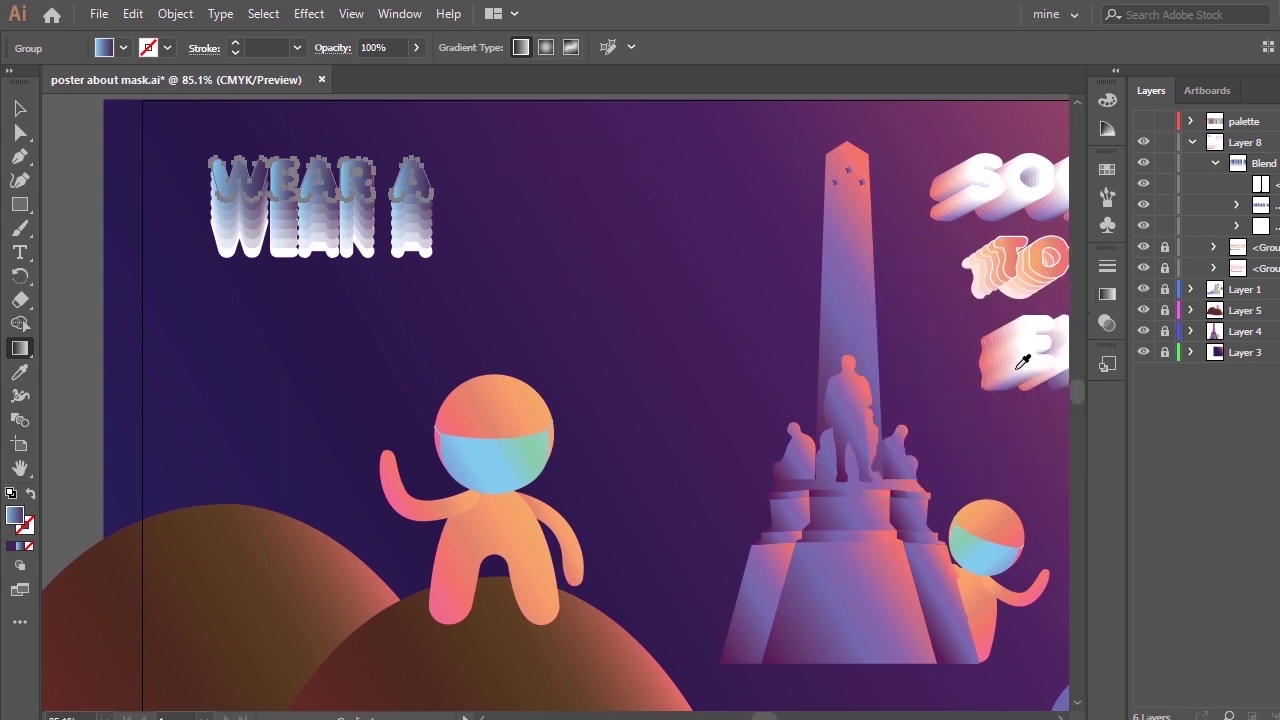
Duplicate the spine path of the first blend in the finished slogan group and place the copy at the top of Layer 8.
{"action": "left_click", "coordinate": [1214, 247]}
{"action": "left_click", "coordinate": [1247, 270]}
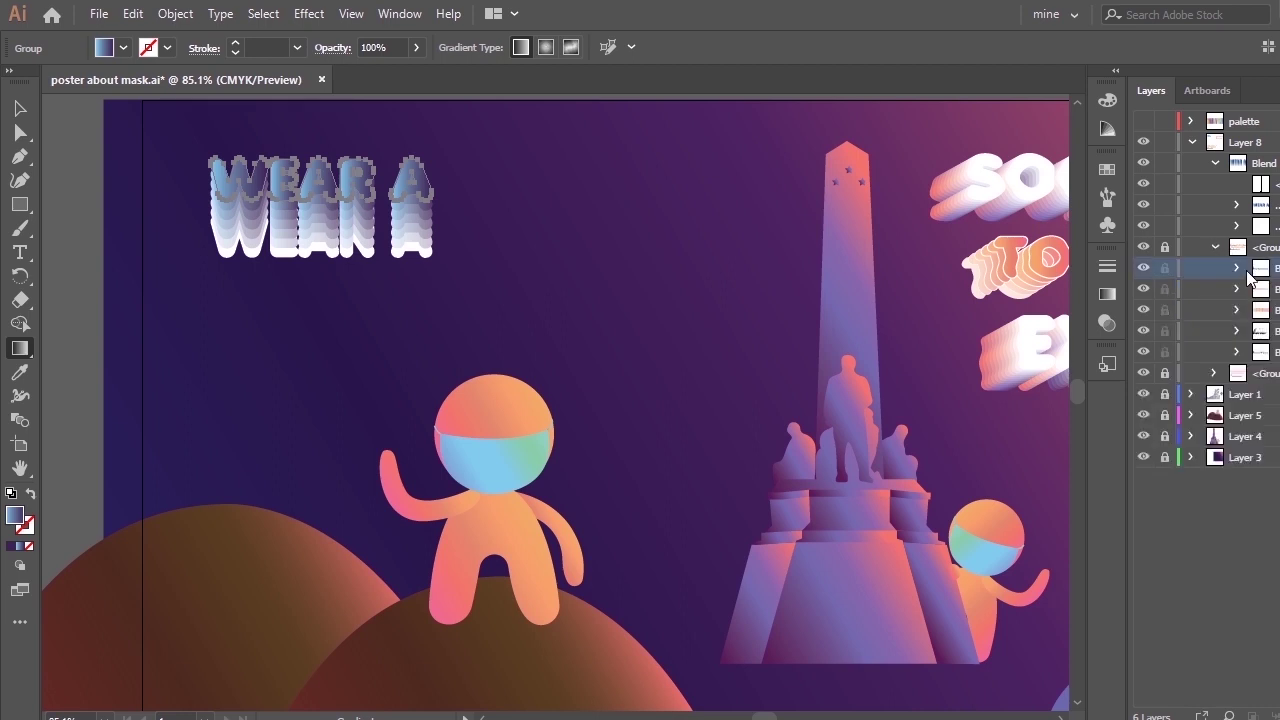
{"action": "left_click", "coordinate": [1237, 268]}
{"action": "left_click", "coordinate": [1268, 289]}
{"action": "left_click", "coordinate": [1279, 90]}
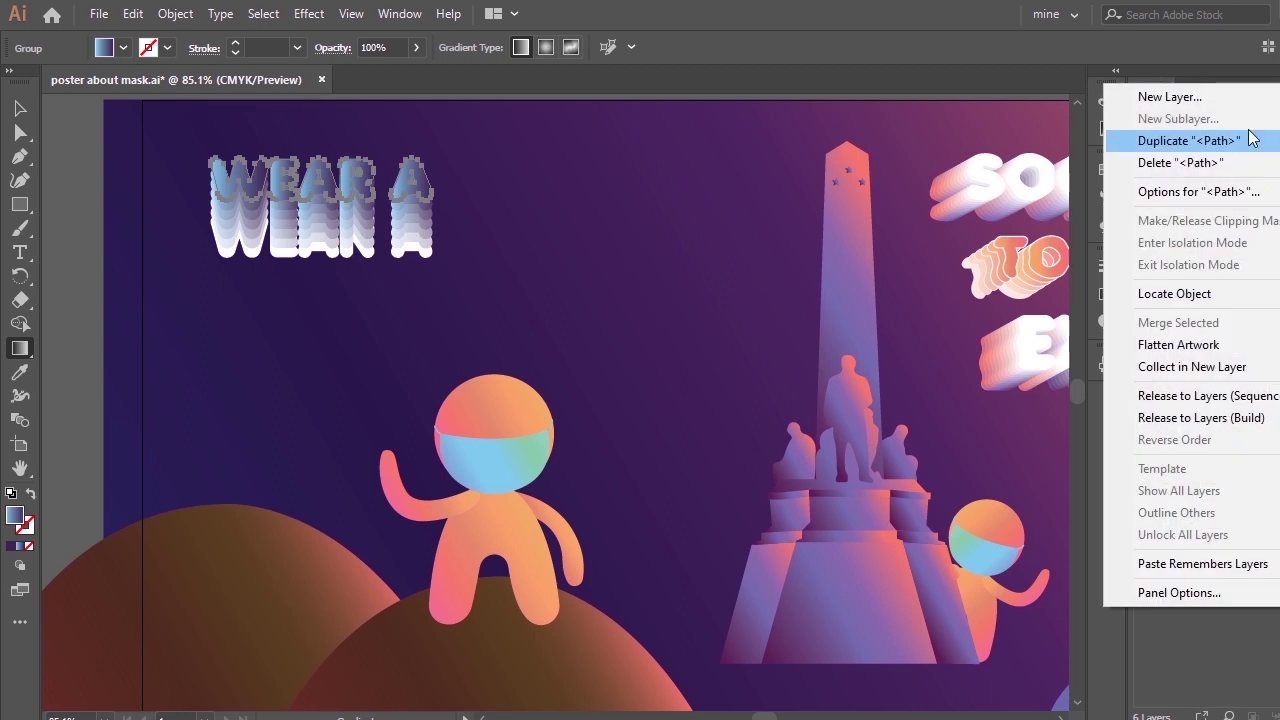
{"action": "left_click", "coordinate": [1240, 147]}
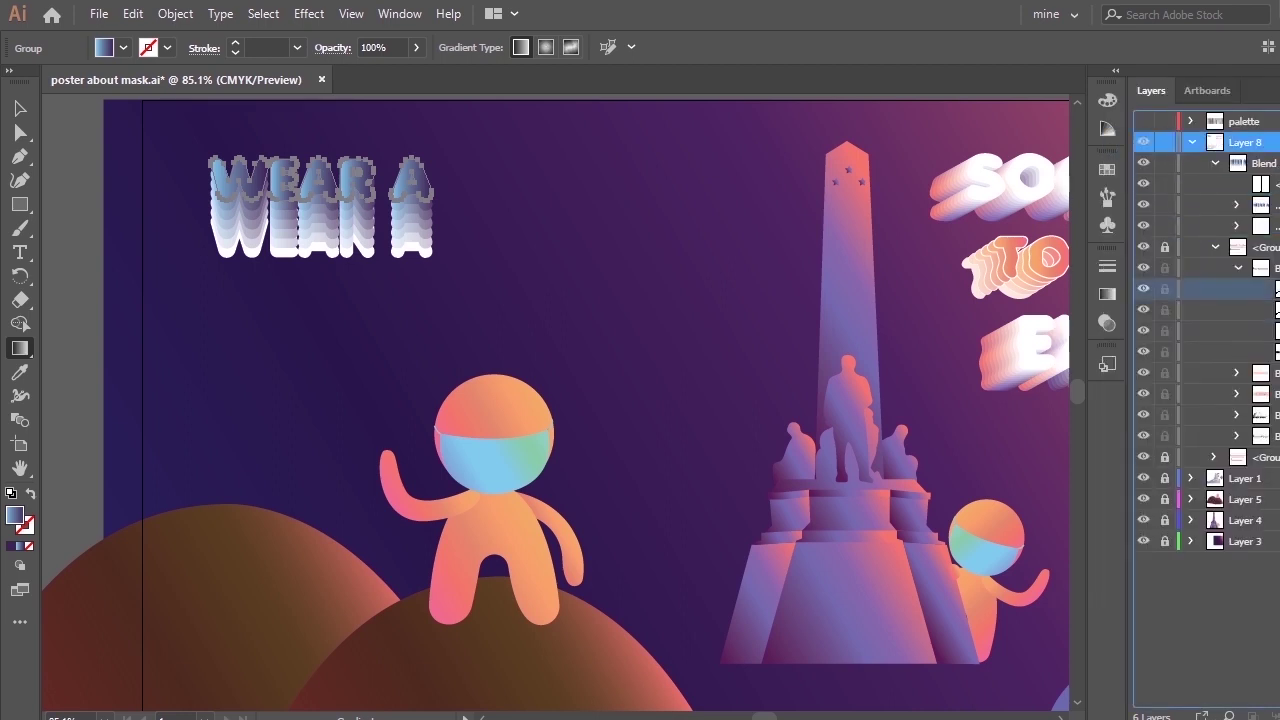
{"action": "left_click_drag", "start_coordinate": [1275, 172], "coordinate": [1273, 158]}
{"action": "left_click", "coordinate": [1216, 270]}
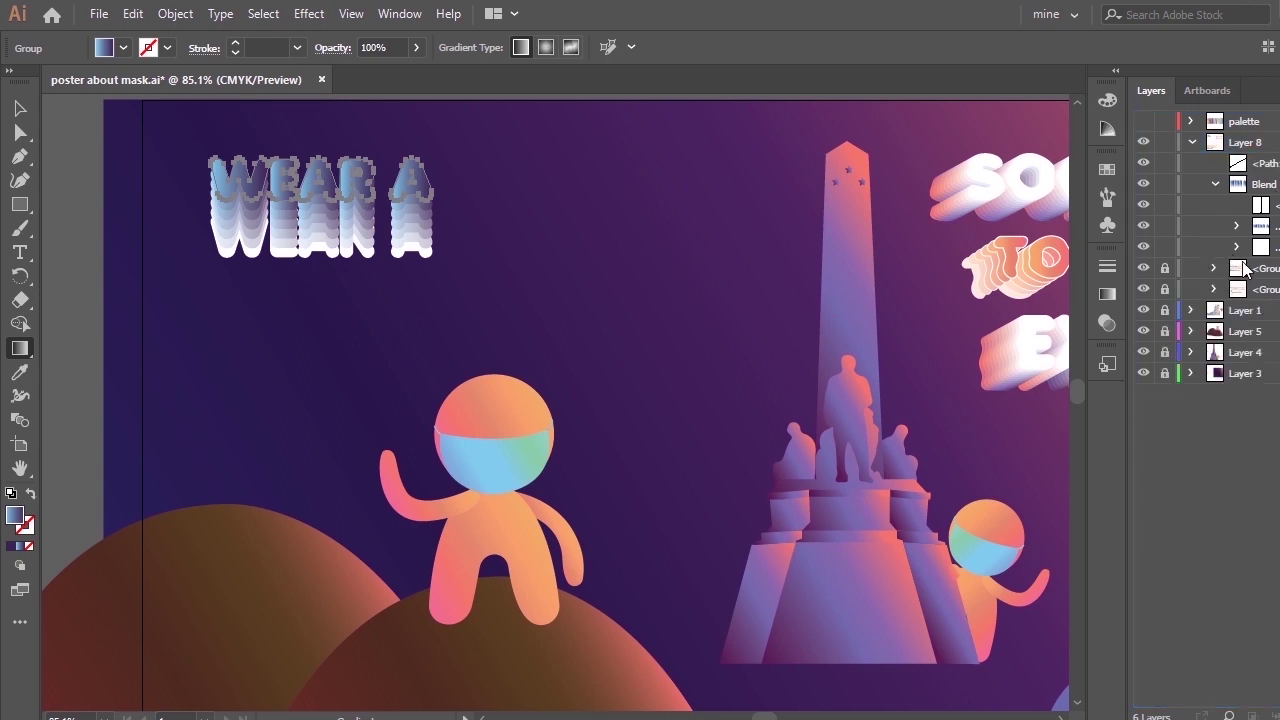
Move the duplicated diagonal spine path from the THIS BOUTADE slogan to just beside the WEAR A blend.
{"action": "key", "text": "ctrl+0"}
{"action": "left_click", "coordinate": [1268, 163]}
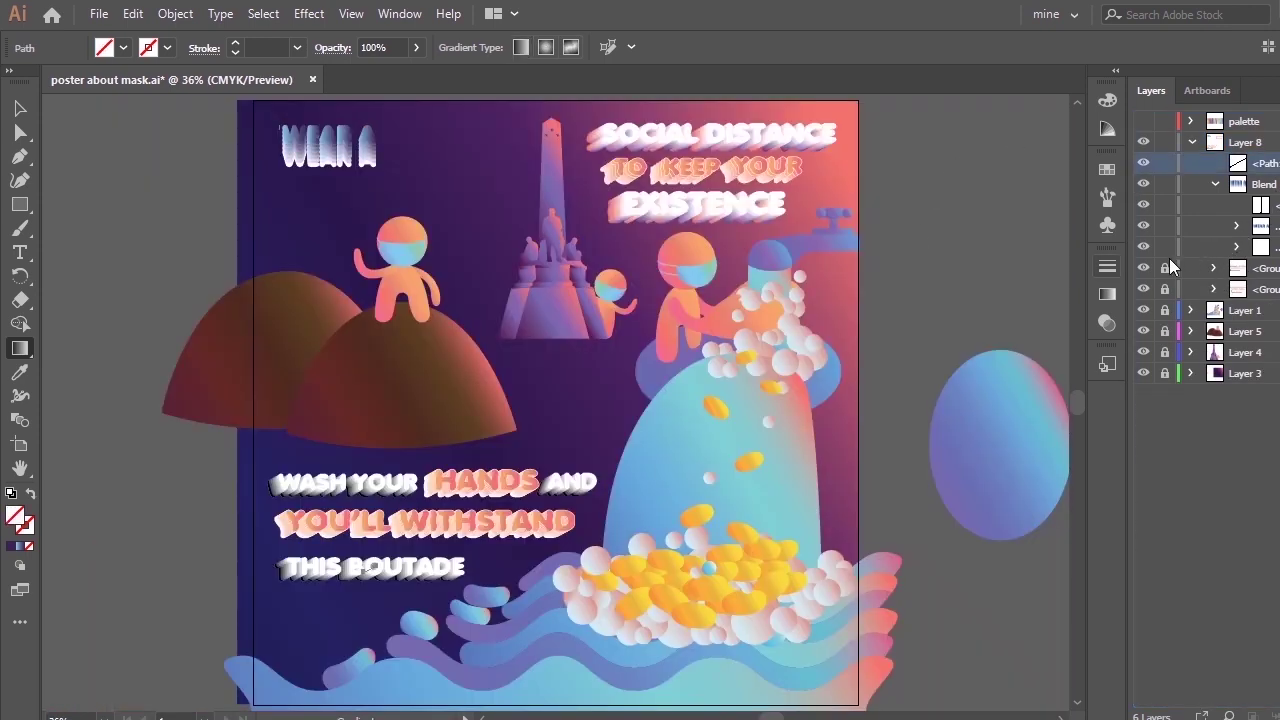
{"action": "key", "text": "v"}
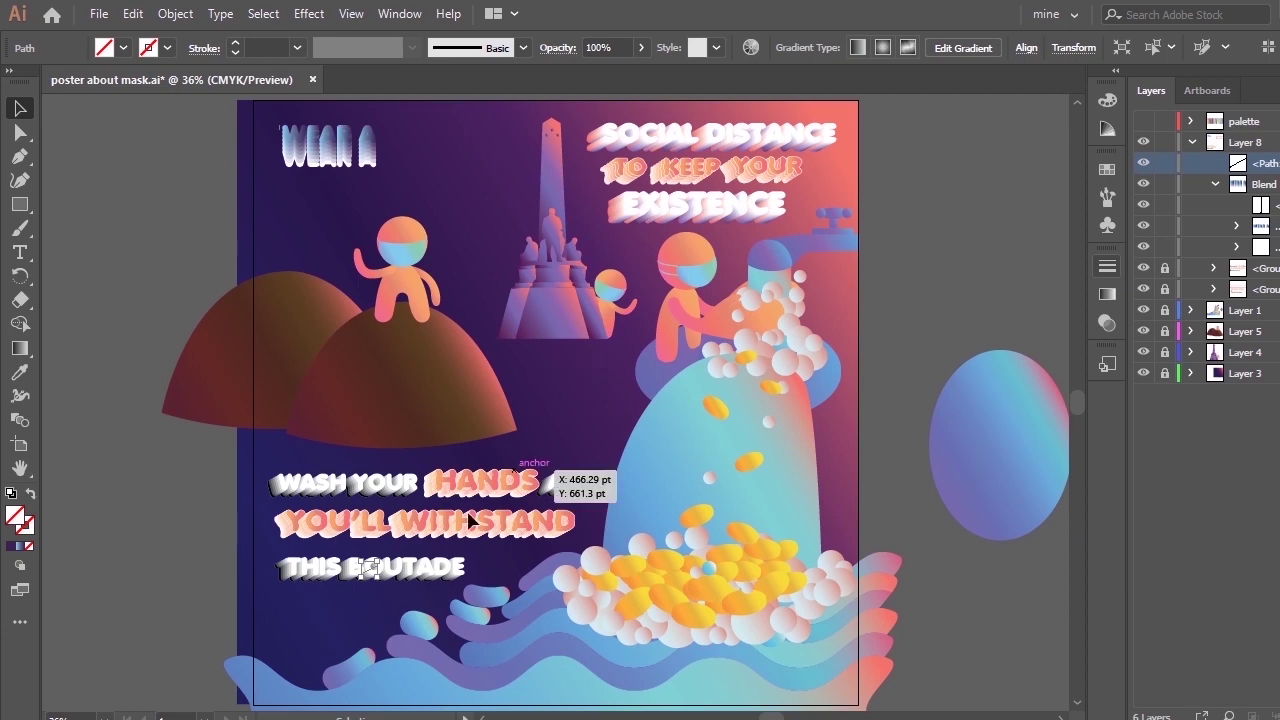
{"action": "left_click_drag", "start_coordinate": [372, 568], "coordinate": [390, 158]}
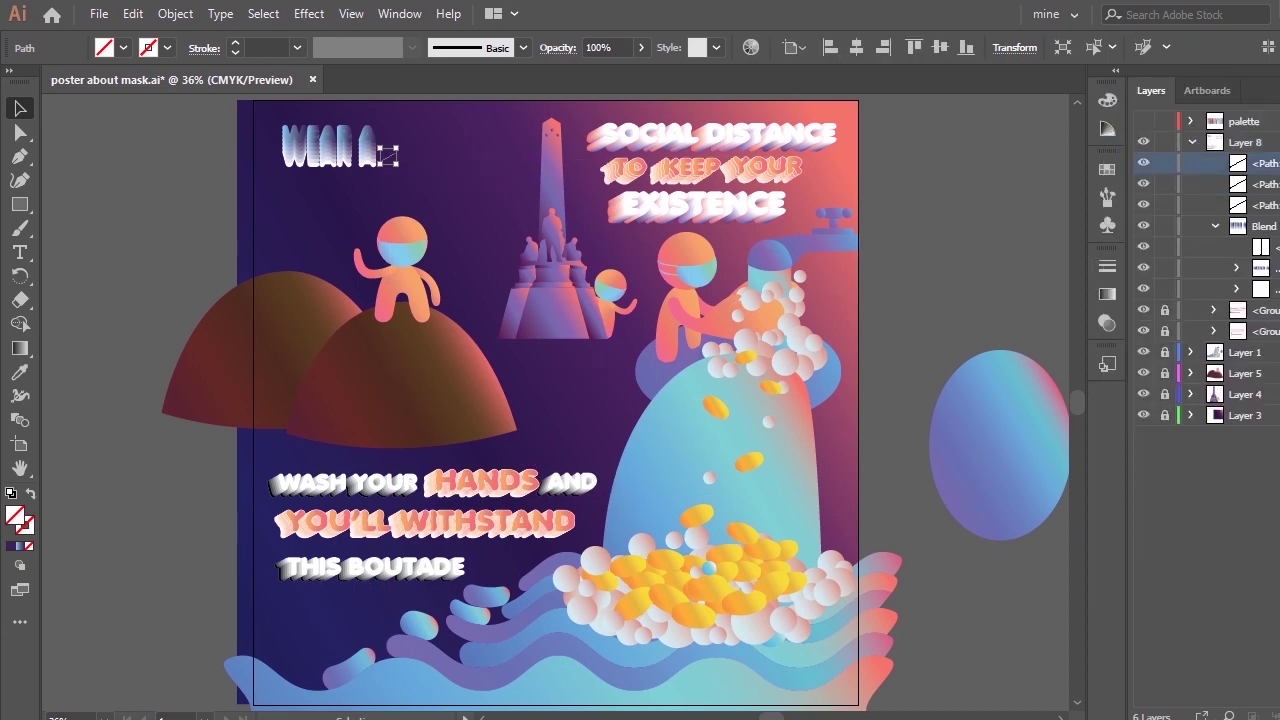
Make spare duplicates of the diagonal path in Layer 8 and hide three of the copies, leaving one visible.
{"action": "left_click", "coordinate": [1270, 89]}
{"action": "left_click", "coordinate": [1200, 139]}
{"action": "left_click", "coordinate": [1250, 211]}
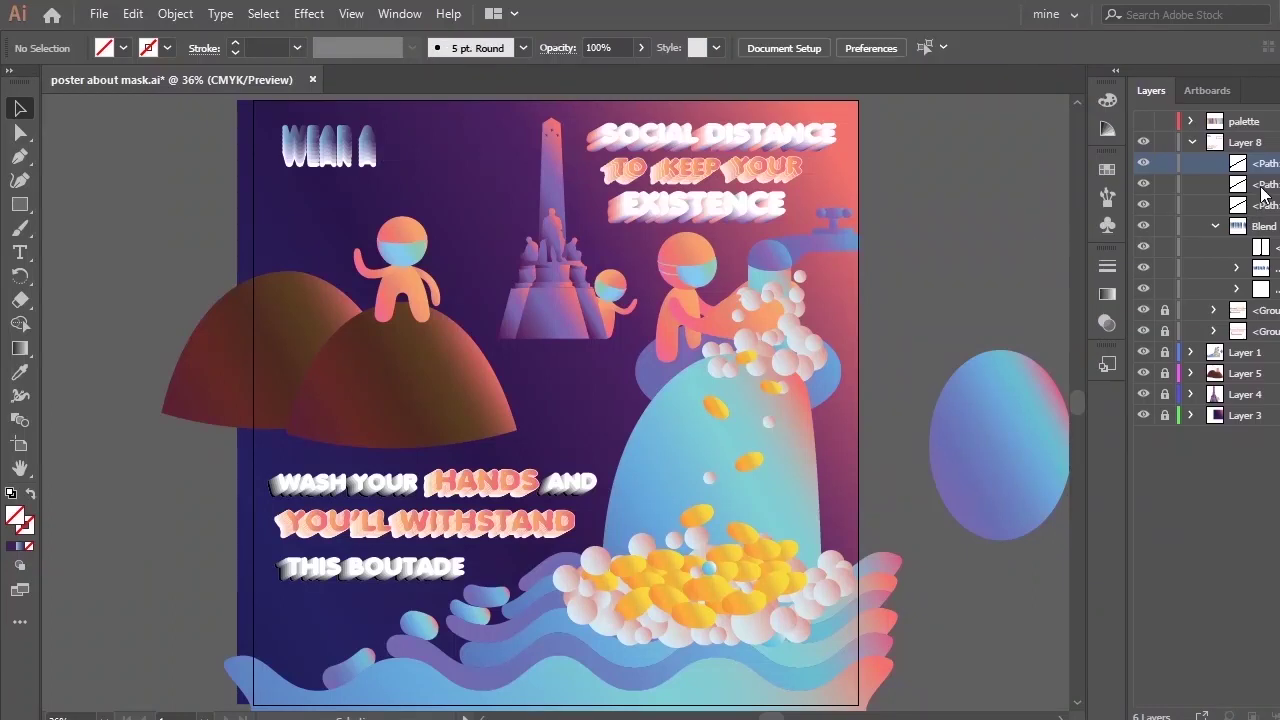
{"action": "left_click", "coordinate": [1270, 89]}
{"action": "left_click", "coordinate": [1260, 133]}
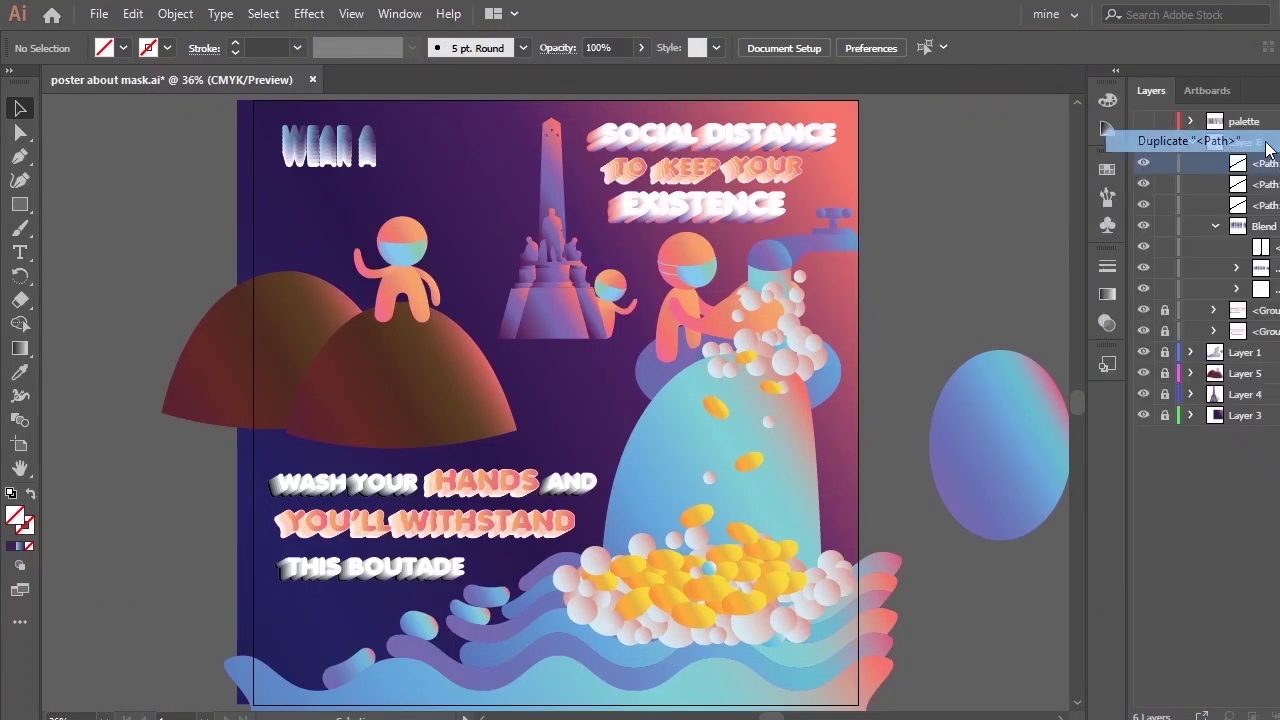
{"action": "left_click_drag", "start_coordinate": [1143, 163], "coordinate": [1143, 200]}
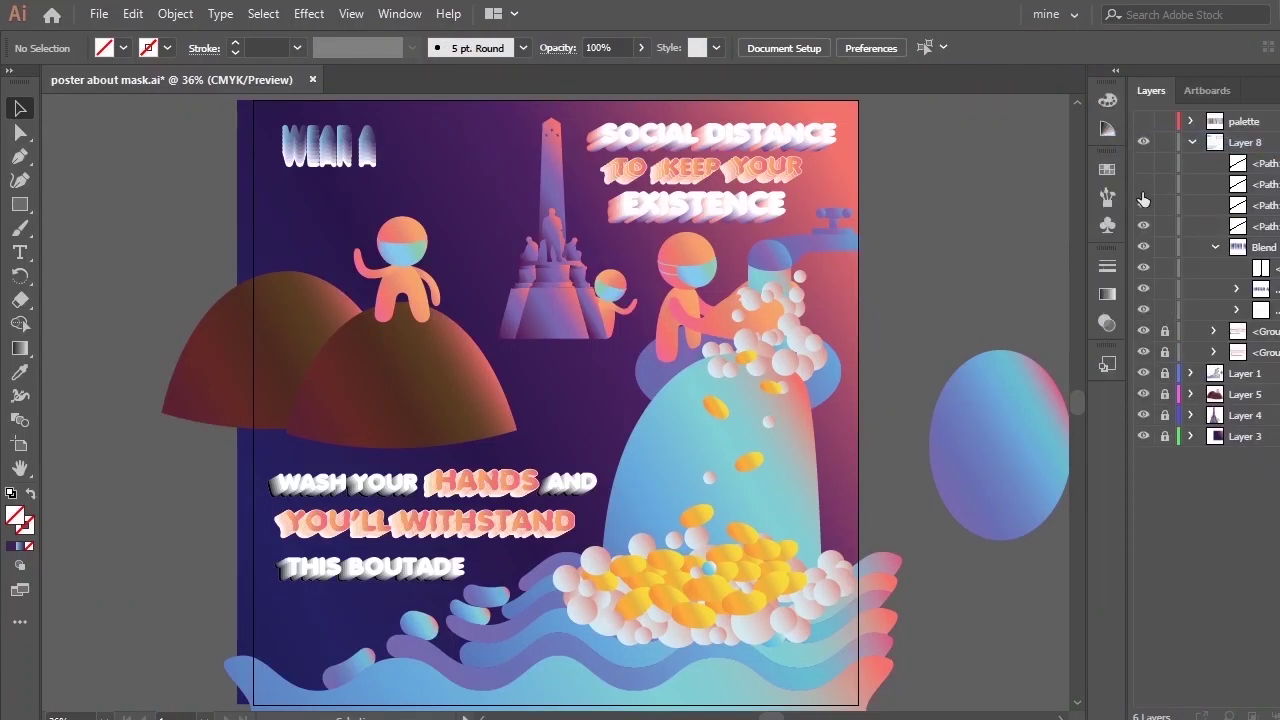
Select the WEAR A blend together with the visible diagonal path beside it.
{"action": "left_click", "coordinate": [1233, 270]}
{"action": "left_click", "coordinate": [323, 175]}
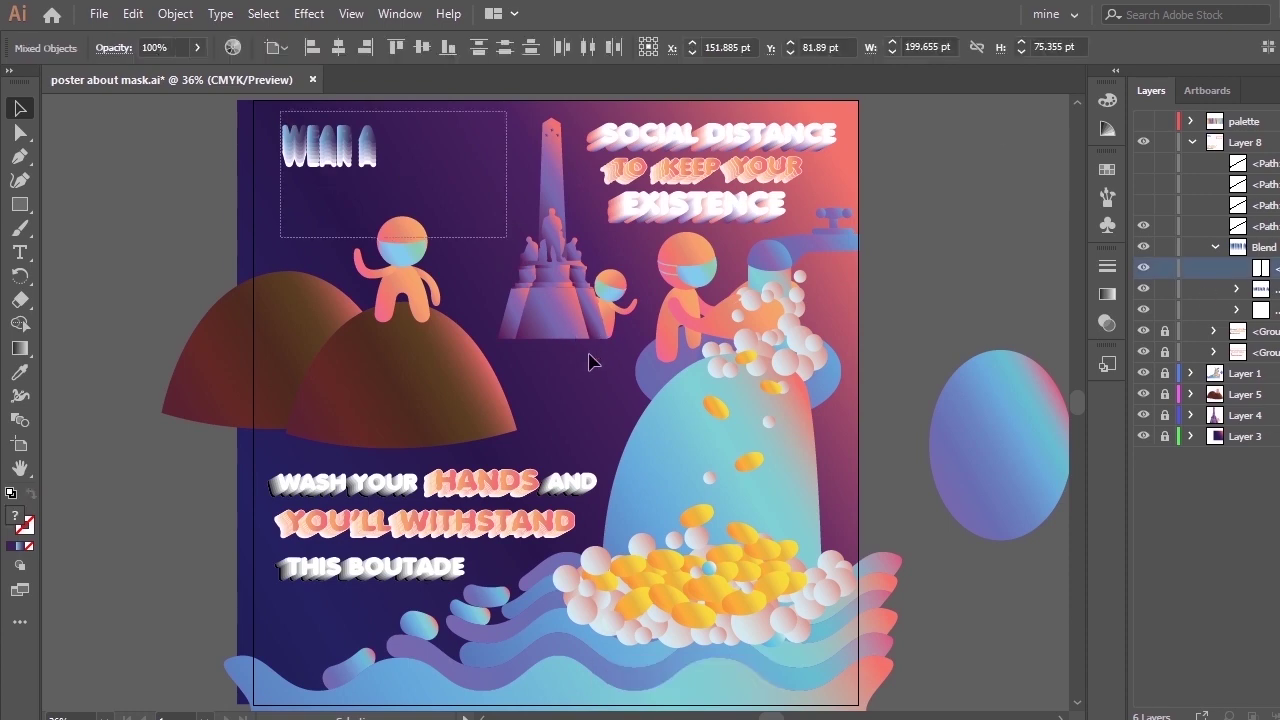
{"action": "key", "text": "ctrl+plus"}
{"action": "key", "text": "ctrl+plus"}
{"action": "key", "text": "z"}
{"action": "left_click_drag", "start_coordinate": [370, 240], "coordinate": [920, 650]}
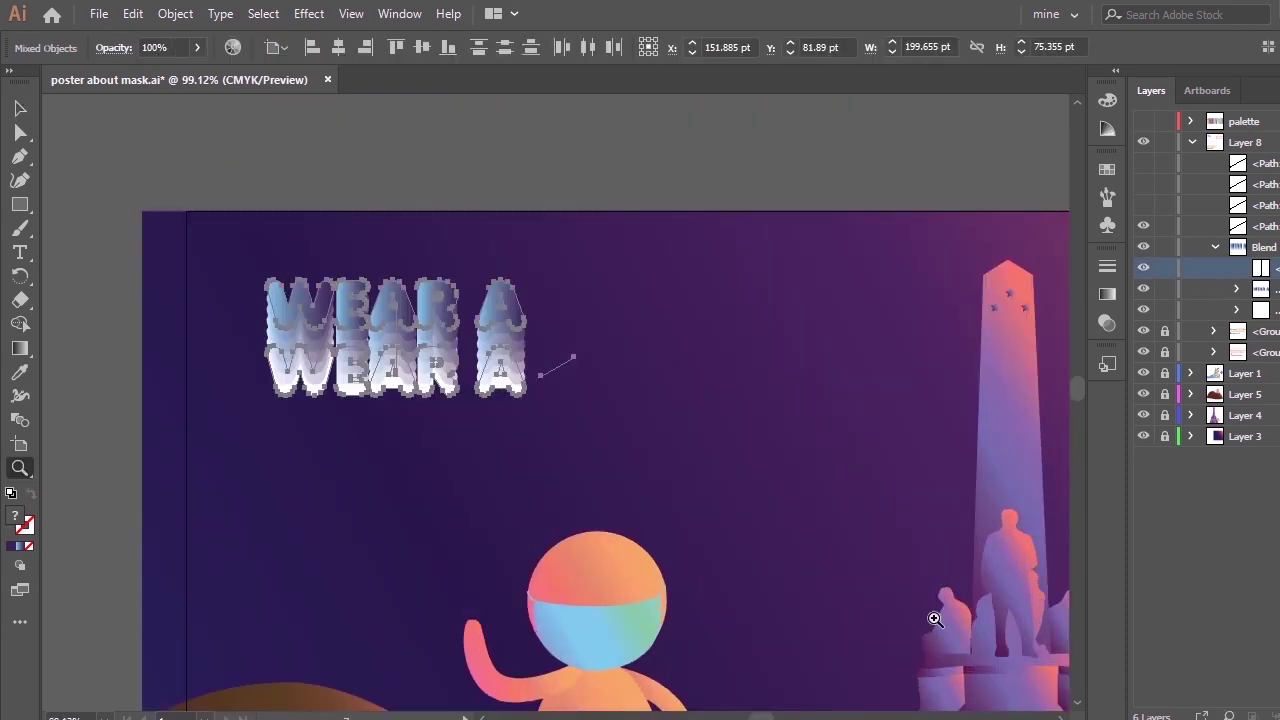
{"action": "left_click_drag", "start_coordinate": [1020, 673], "coordinate": [158, 235]}
{"action": "left_click_drag", "start_coordinate": [158, 235], "coordinate": [142, 196]}
{"action": "key", "text": "space"}
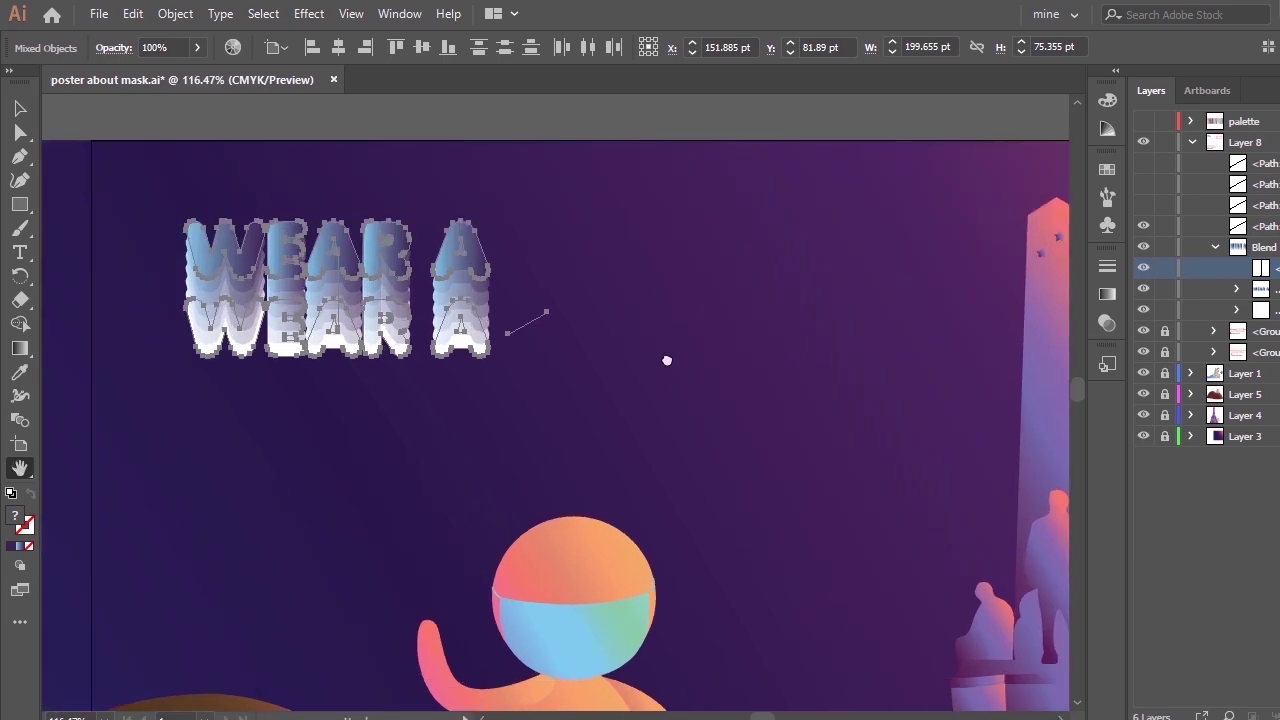
{"action": "left_click_drag", "start_coordinate": [667, 360], "coordinate": [679, 290]}
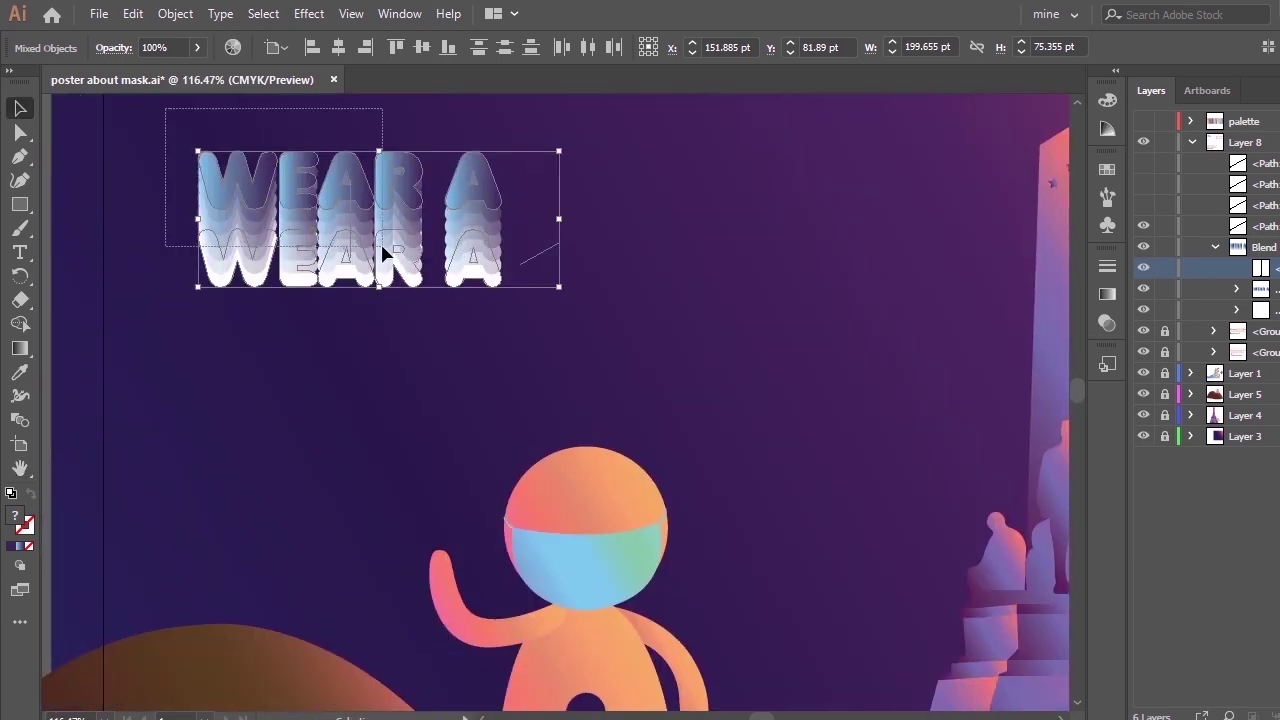
{"action": "left_click", "coordinate": [212, 208]}
{"action": "left_click", "coordinate": [175, 13]}
{"action": "mouse_move", "coordinate": [440, 527]}
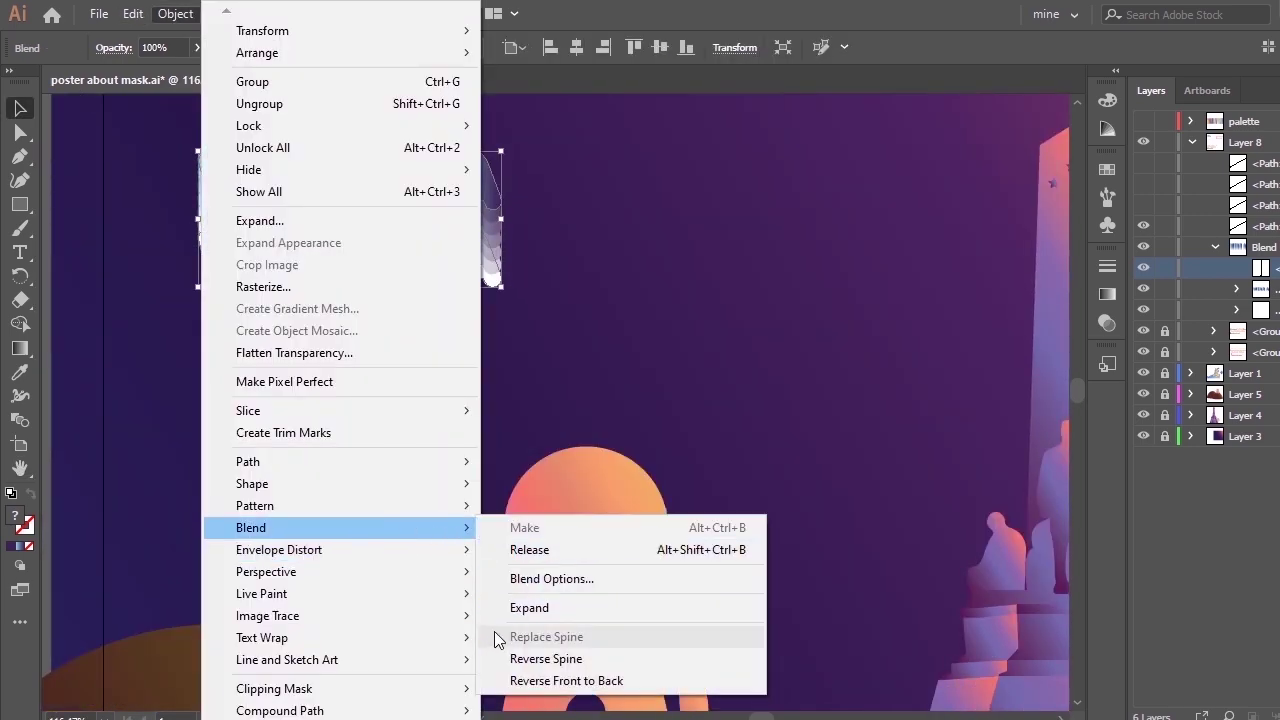
{"action": "left_click", "coordinate": [530, 608]}
{"action": "left_click", "coordinate": [579, 413]}
Replace the WEAR A blend's spine with the diagonal path and move the slanted lettering back to the poster's upper-left area.
{"action": "left_click_drag", "start_coordinate": [148, 100], "coordinate": [672, 487]}
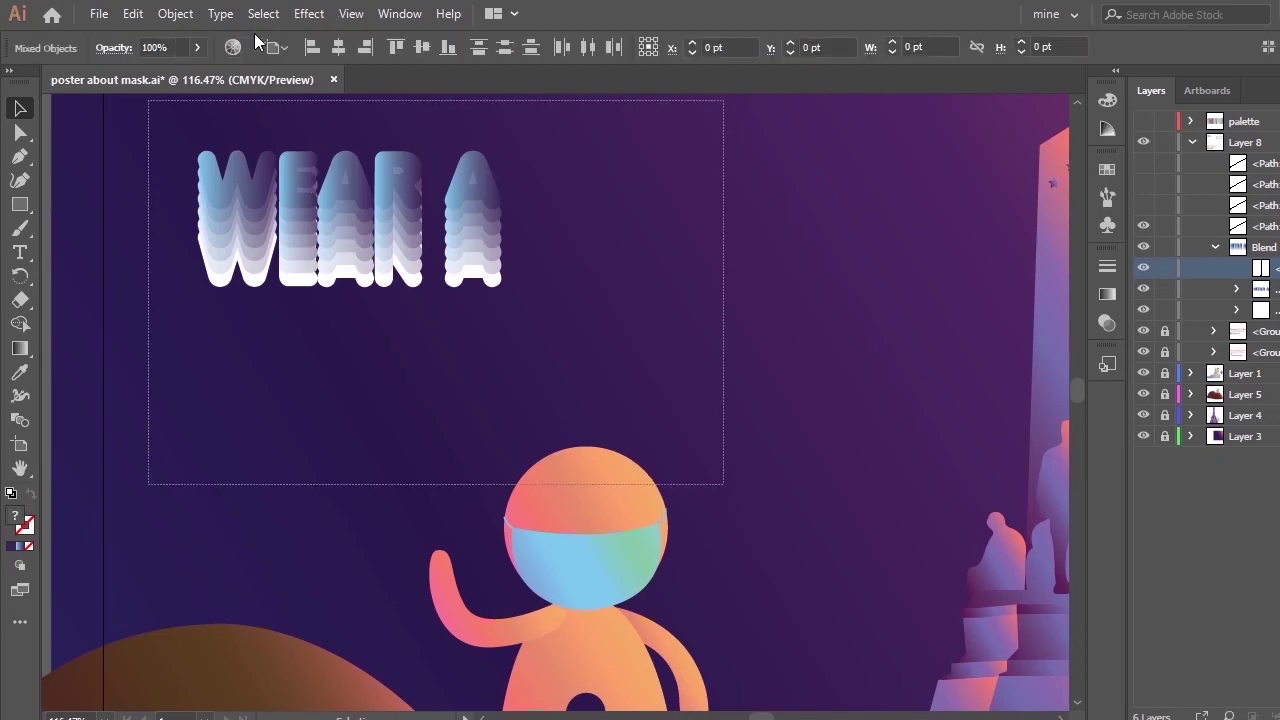
{"action": "left_click", "coordinate": [175, 13]}
{"action": "mouse_move", "coordinate": [477, 540]}
{"action": "left_click", "coordinate": [546, 636]}
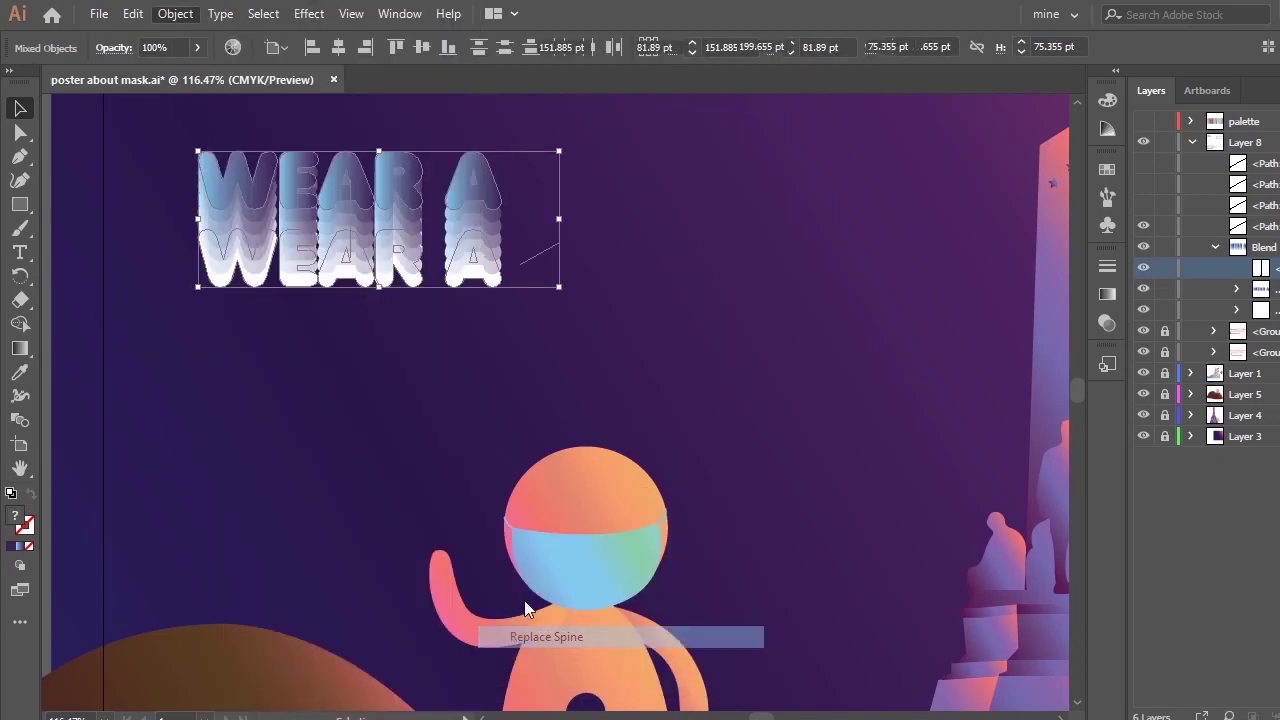
{"action": "left_click_drag", "start_coordinate": [623, 277], "coordinate": [438, 255]}
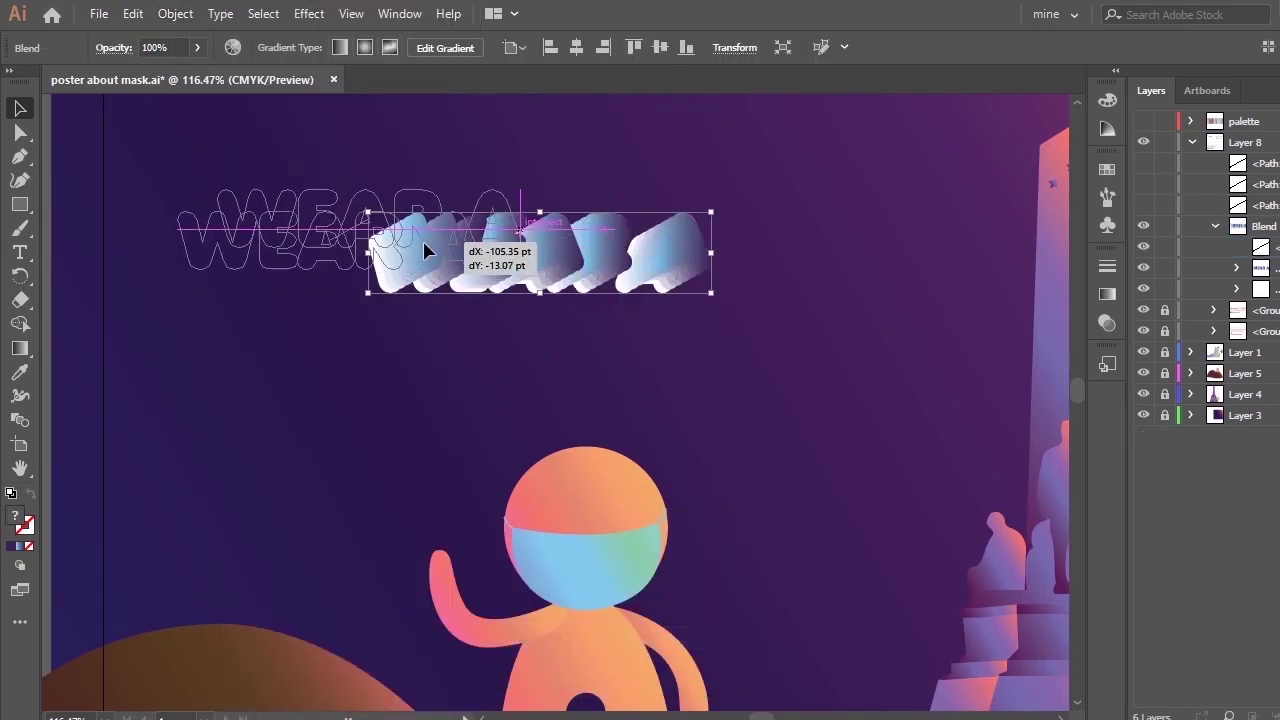
{"action": "left_click", "coordinate": [570, 400]}
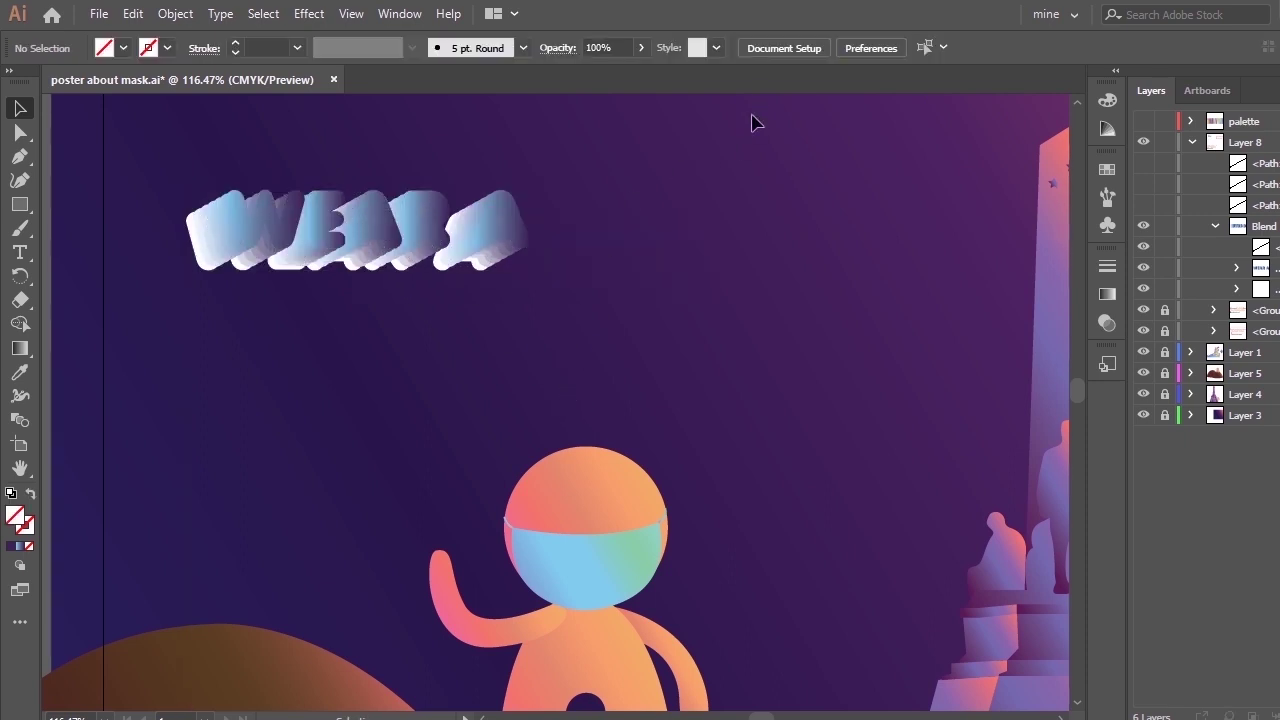
Shift the midpoint of the front WEAR A's blue-to-purple gradient to 22.24%.
{"action": "key", "text": "ctrl+a"}
{"action": "left_click", "coordinate": [1107, 294]}
{"action": "left_click_drag", "start_coordinate": [958, 421], "coordinate": [909, 421]}
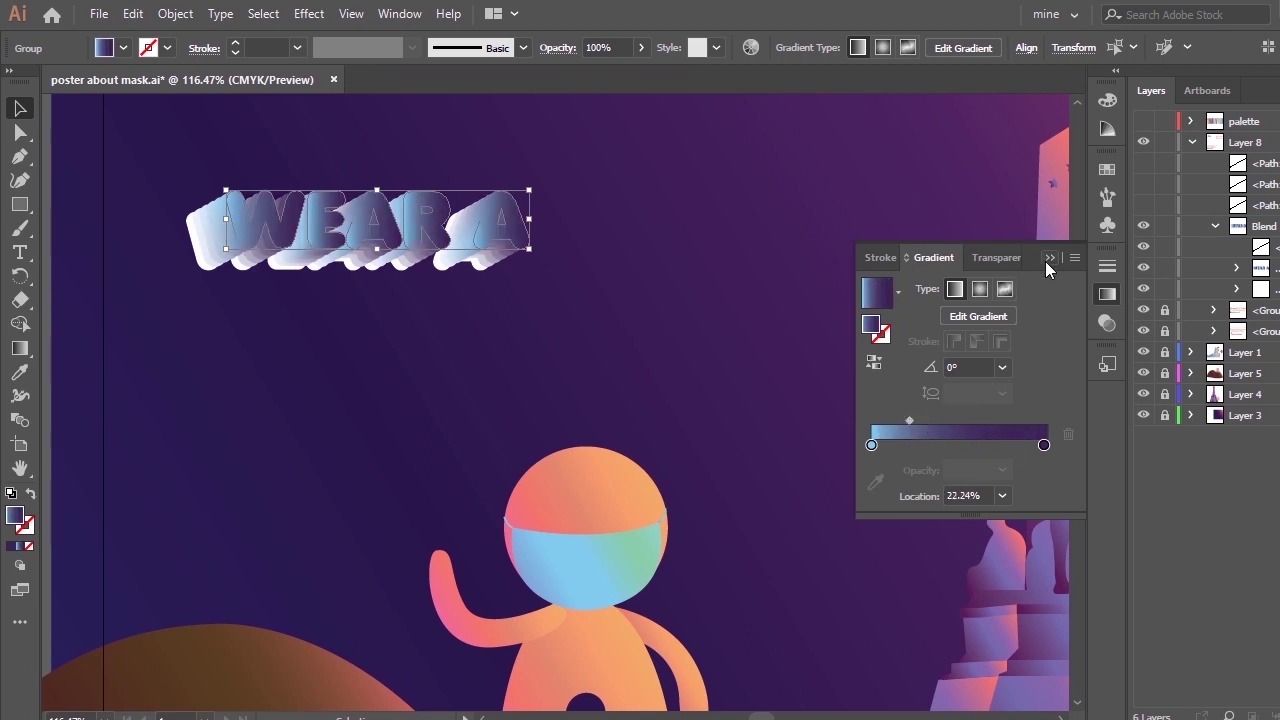
{"action": "left_click", "coordinate": [1049, 259]}
{"action": "left_click", "coordinate": [951, 361]}
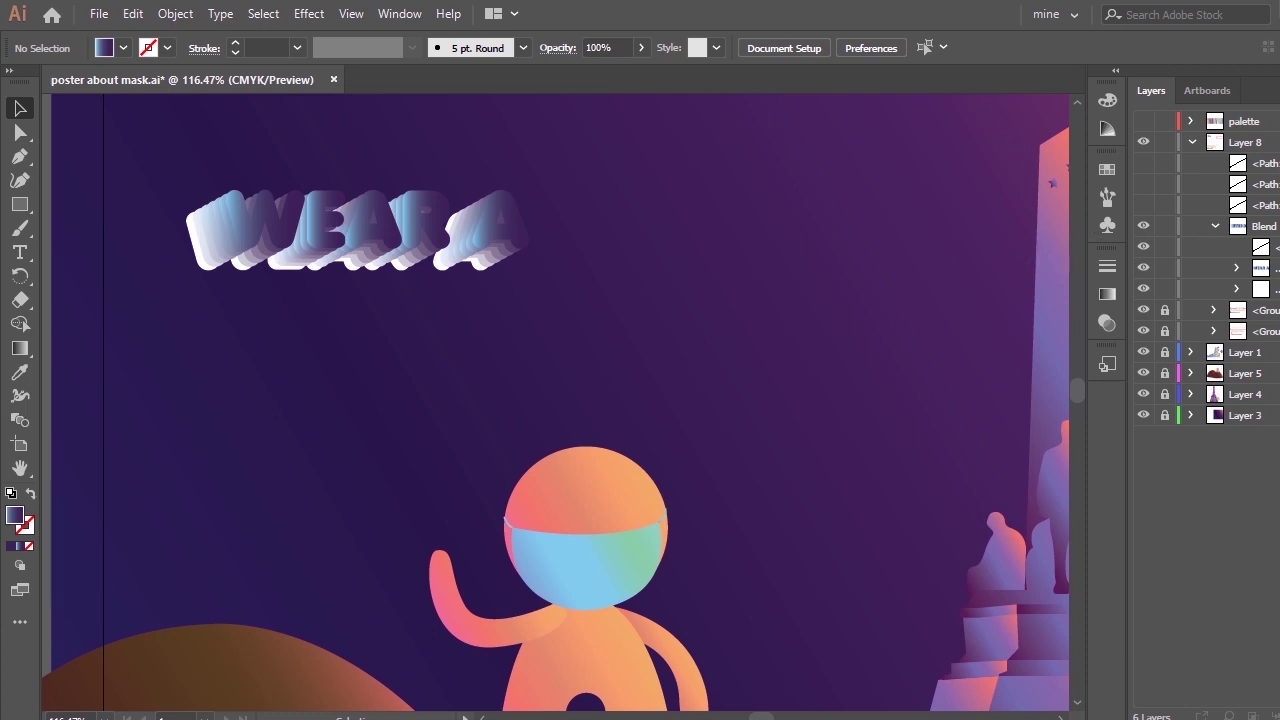
Recolor the dark end stop of the front WEAR A gradient with purple sampled from the artwork, and deselect the lettering.
{"action": "left_click", "coordinate": [1277, 268]}
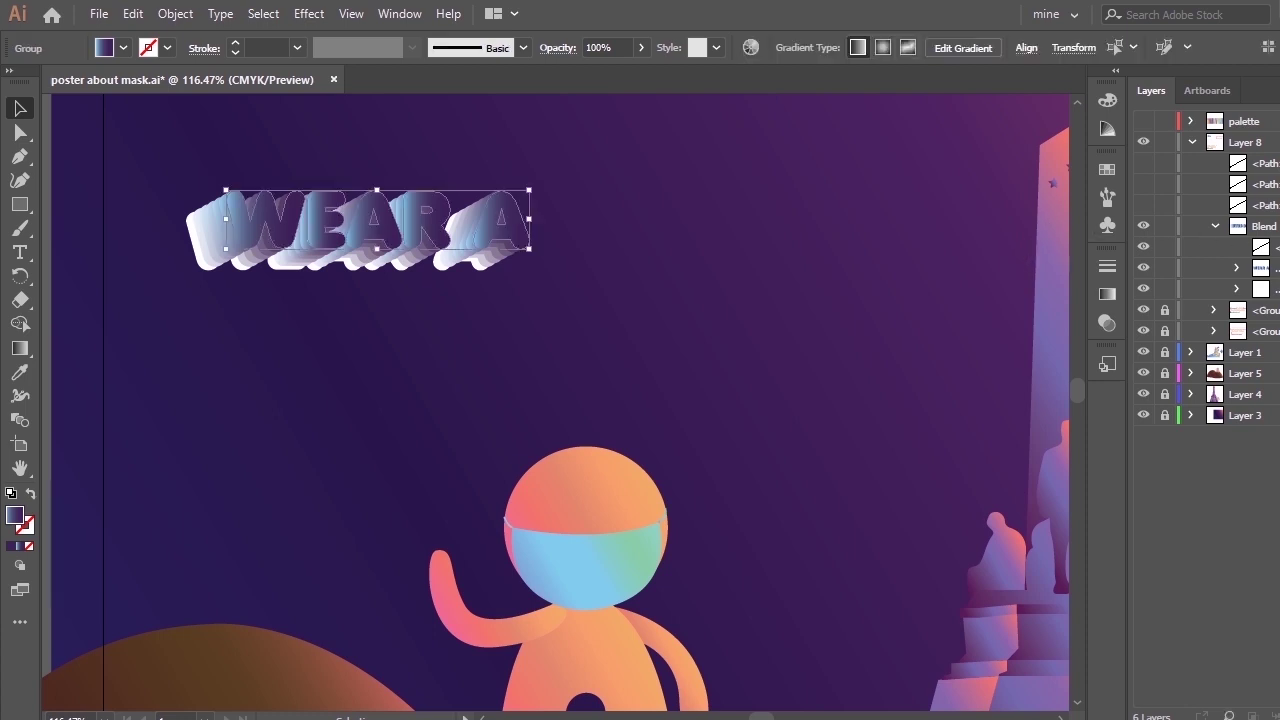
{"action": "left_click", "coordinate": [1108, 295]}
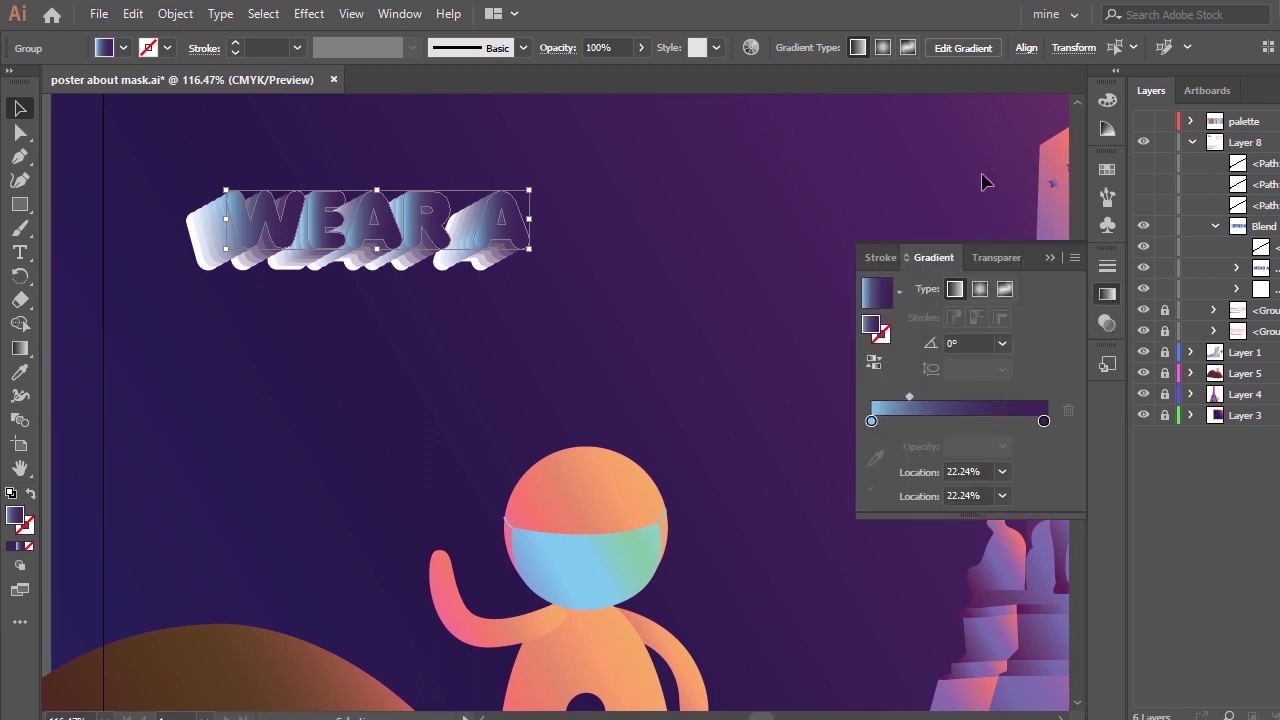
{"action": "left_click", "coordinate": [932, 350]}
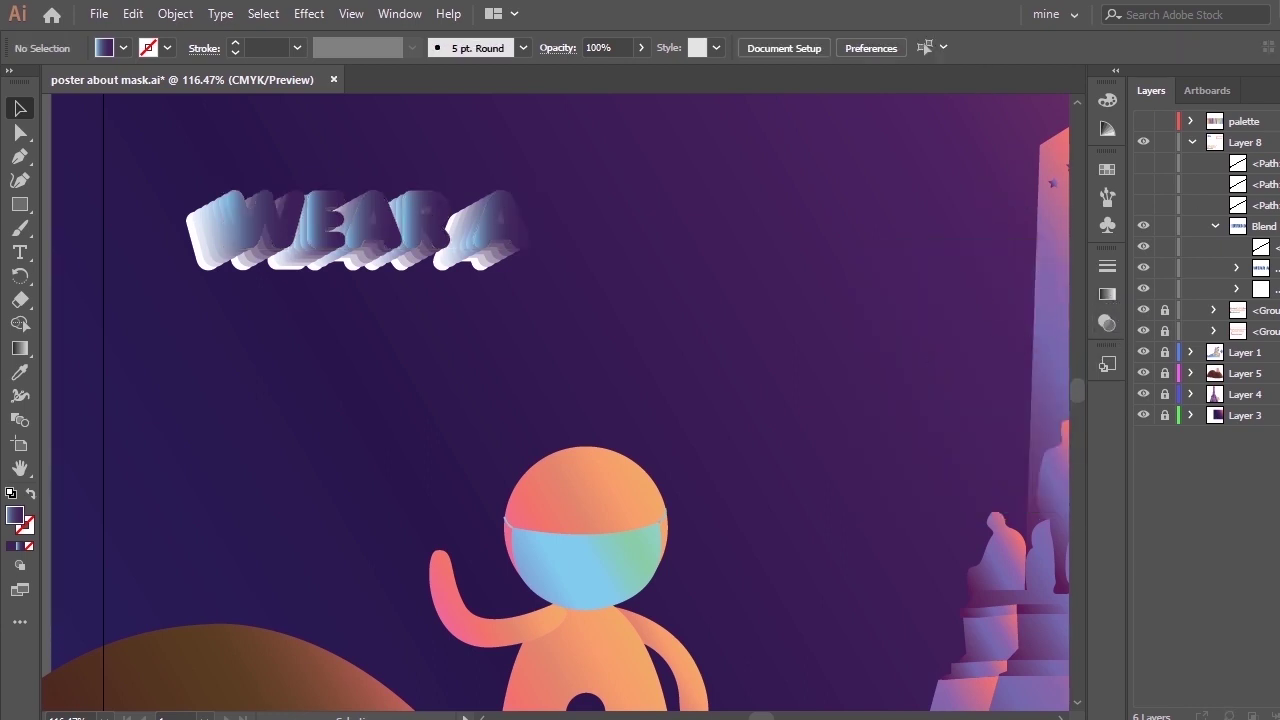
{"action": "key", "text": "ctrl+z"}
{"action": "left_click", "coordinate": [1107, 294]}
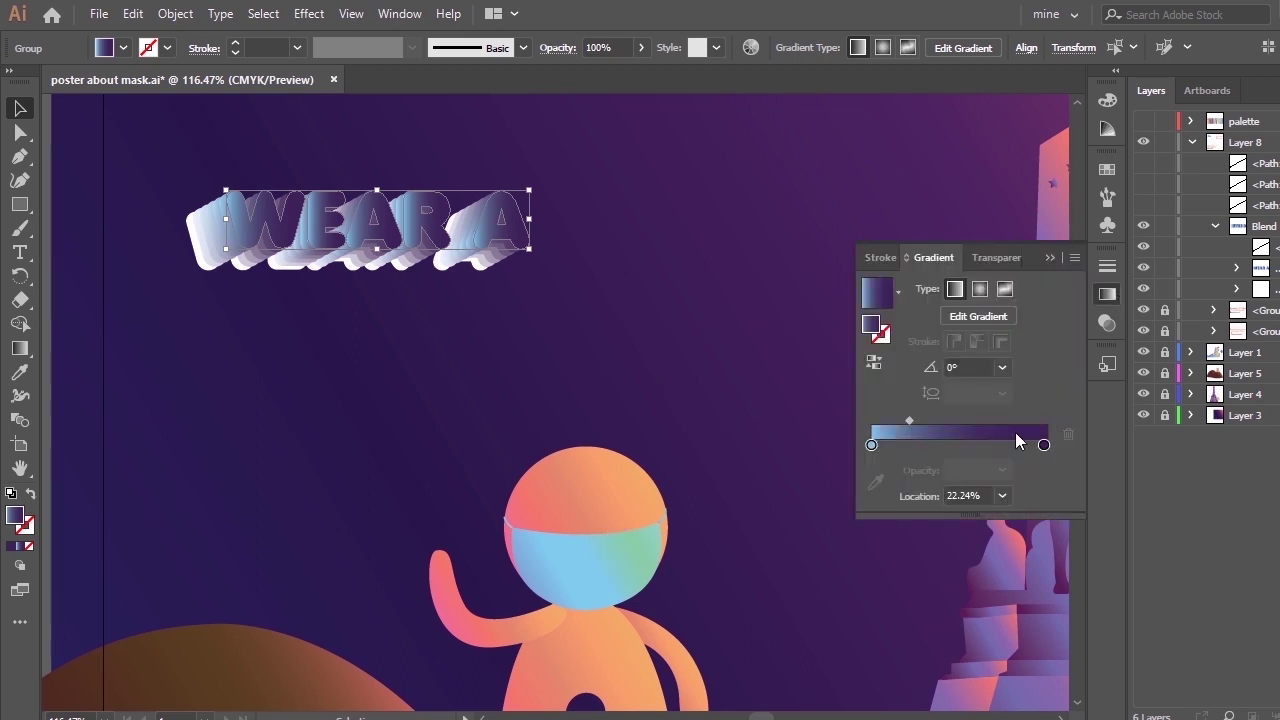
{"action": "left_click", "coordinate": [1044, 421]}
{"action": "left_click", "coordinate": [876, 458]}
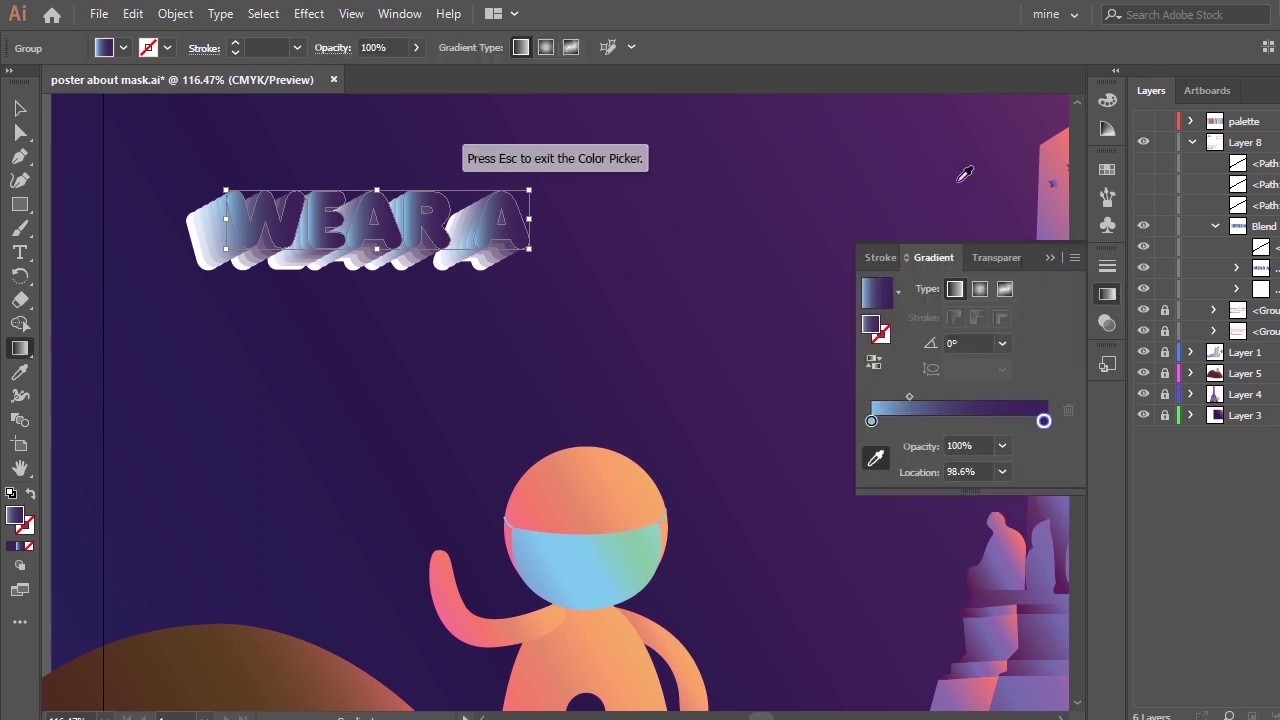
{"action": "left_click", "coordinate": [1049, 258]}
{"action": "key", "text": "Escape"}
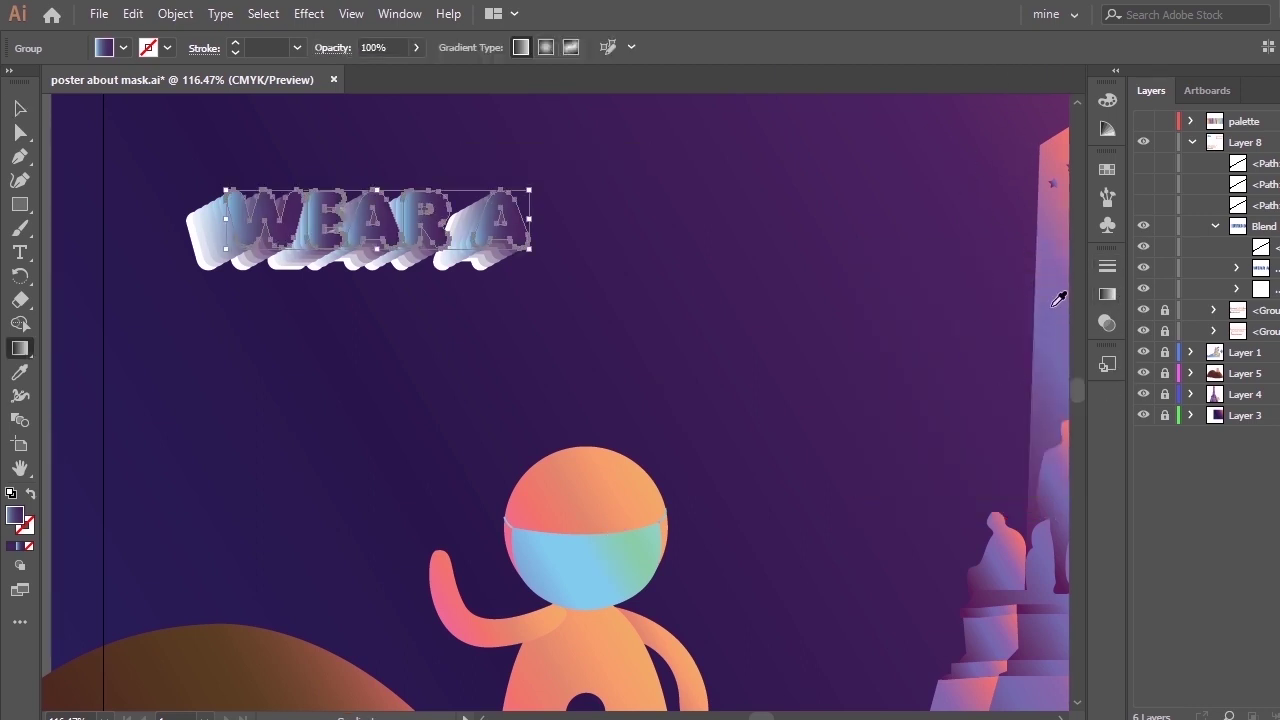
{"action": "key", "text": "ctrl+0"}
{"action": "key", "text": "v"}
{"action": "left_click", "coordinate": [915, 362]}
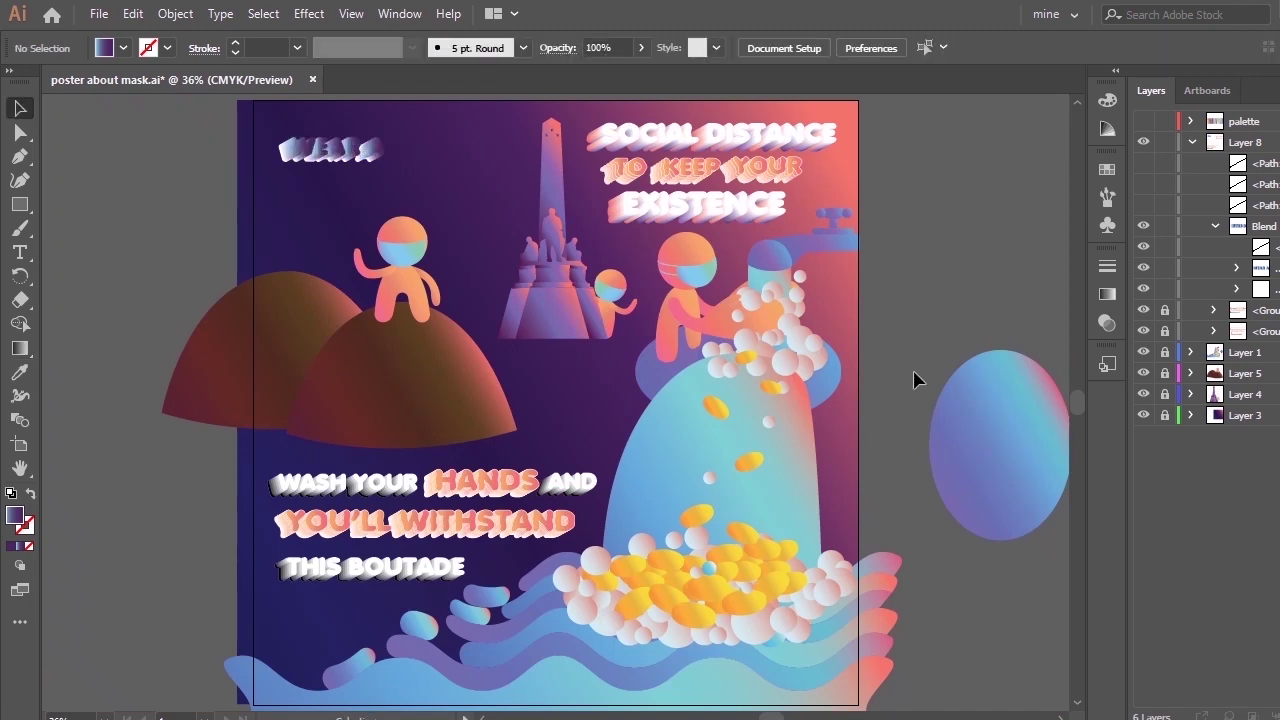
Change the front WEAR A gradient from dark purple to a lighter blue range, and deselect the lettering.
{"action": "left_click", "coordinate": [1107, 297]}
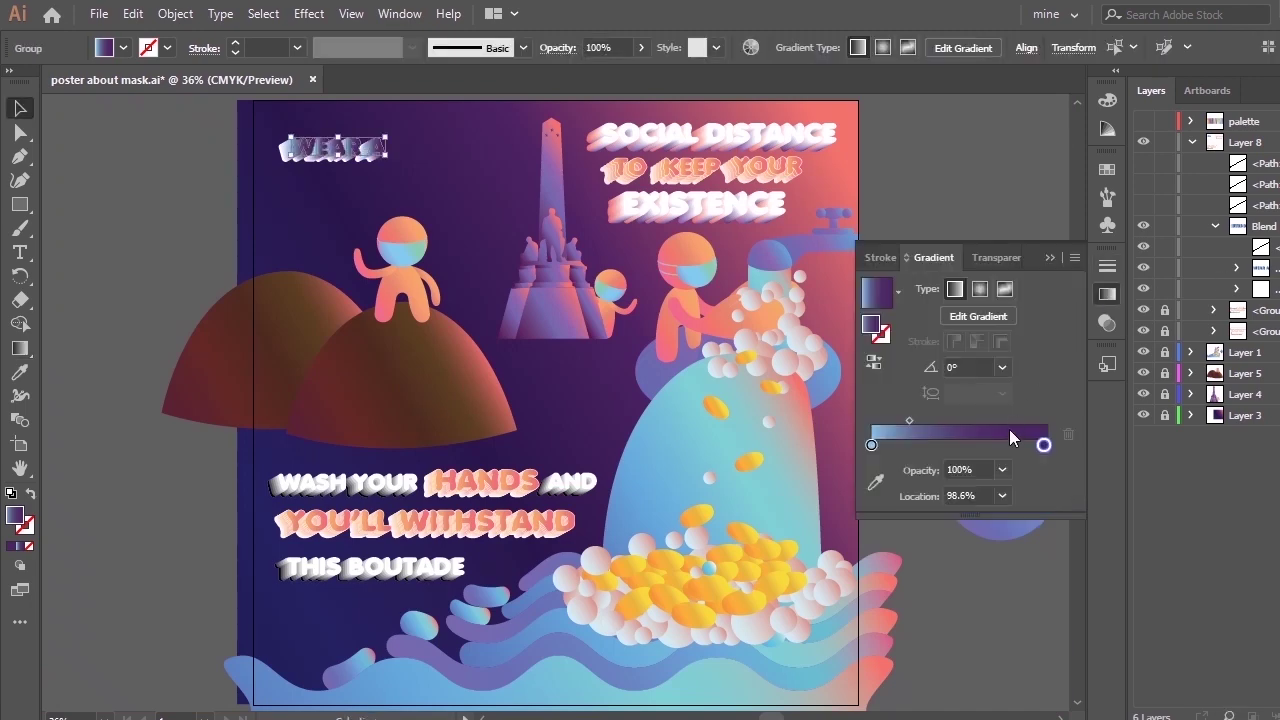
{"action": "left_click_drag", "start_coordinate": [917, 420], "coordinate": [1012, 411]}
{"action": "left_click", "coordinate": [1047, 258]}
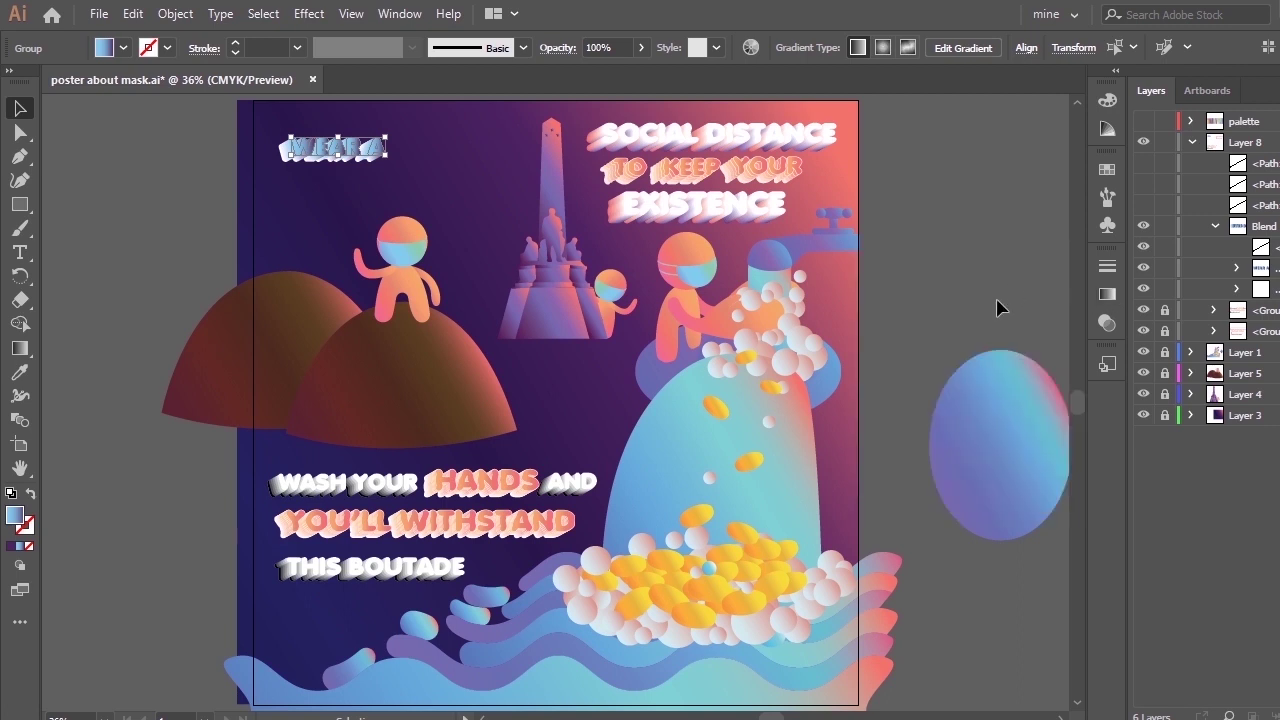
{"action": "left_click", "coordinate": [995, 318]}
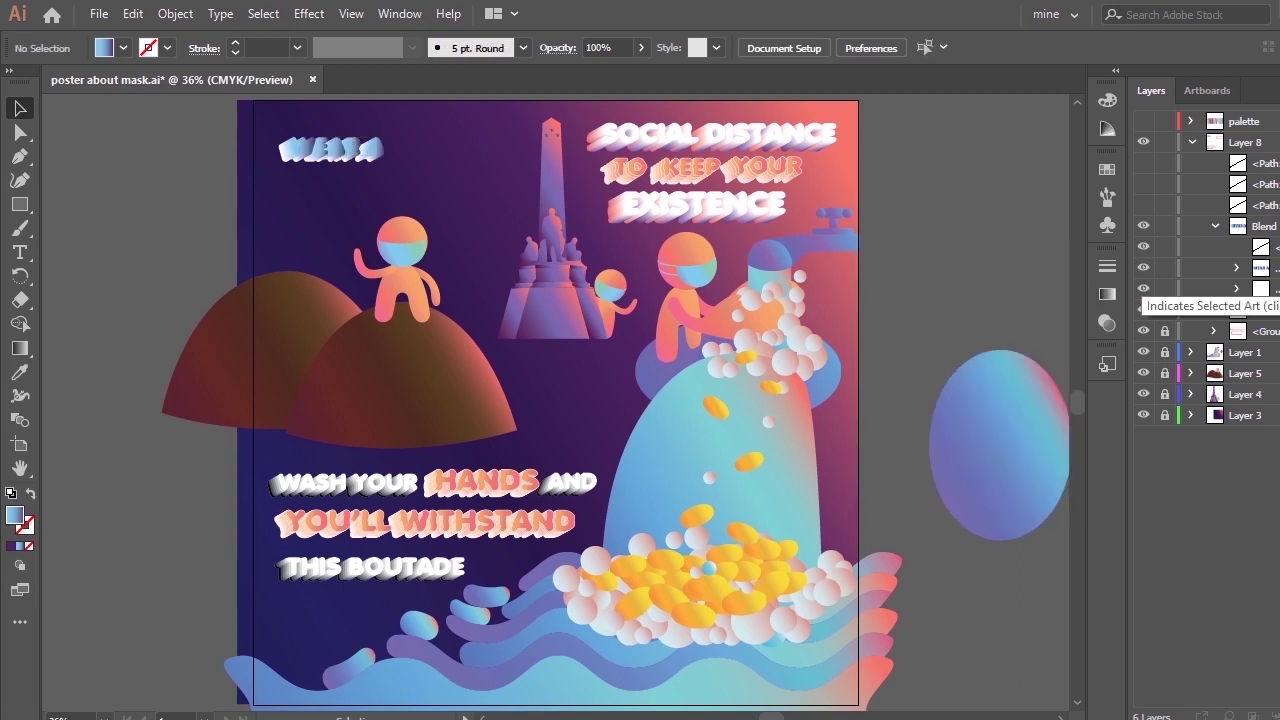
Apply the gradient of the large blue water mound to the front WEAR A lettering with the Eyedropper.
{"action": "key", "text": "ctrl+z"}
{"action": "left_click", "coordinate": [1107, 298]}
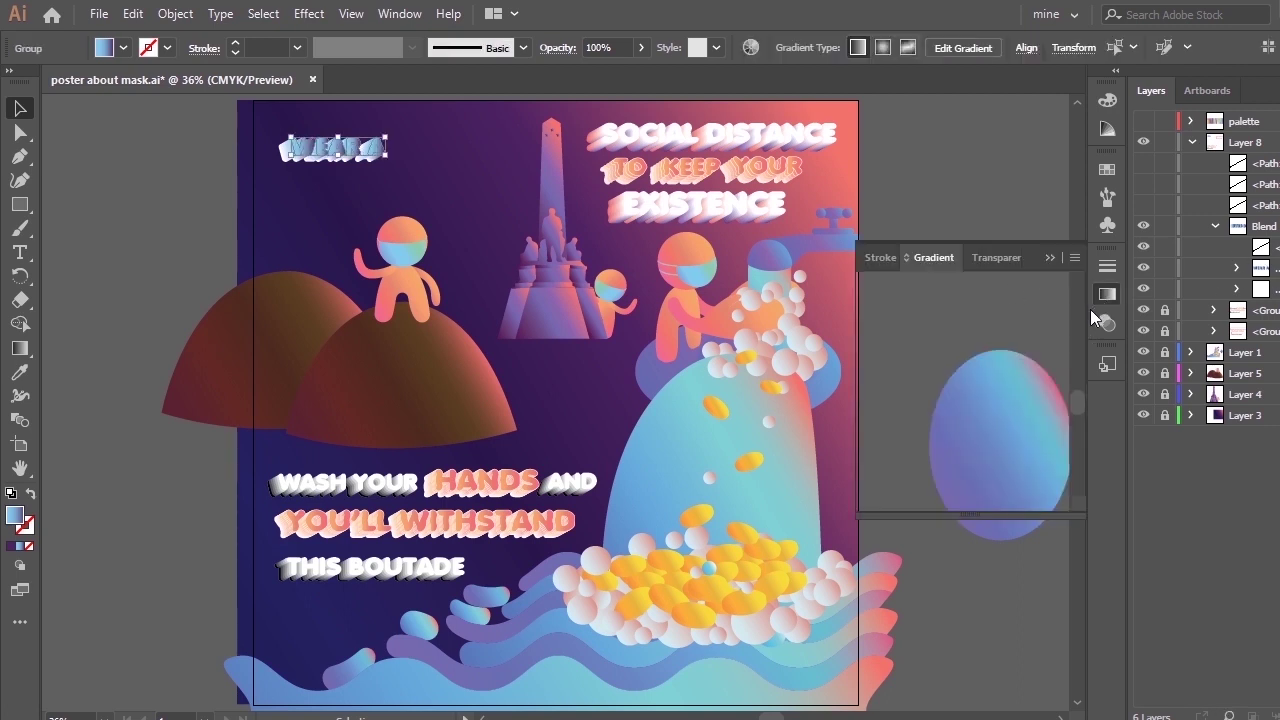
{"action": "key", "text": "i"}
{"action": "left_click", "coordinate": [682, 449]}
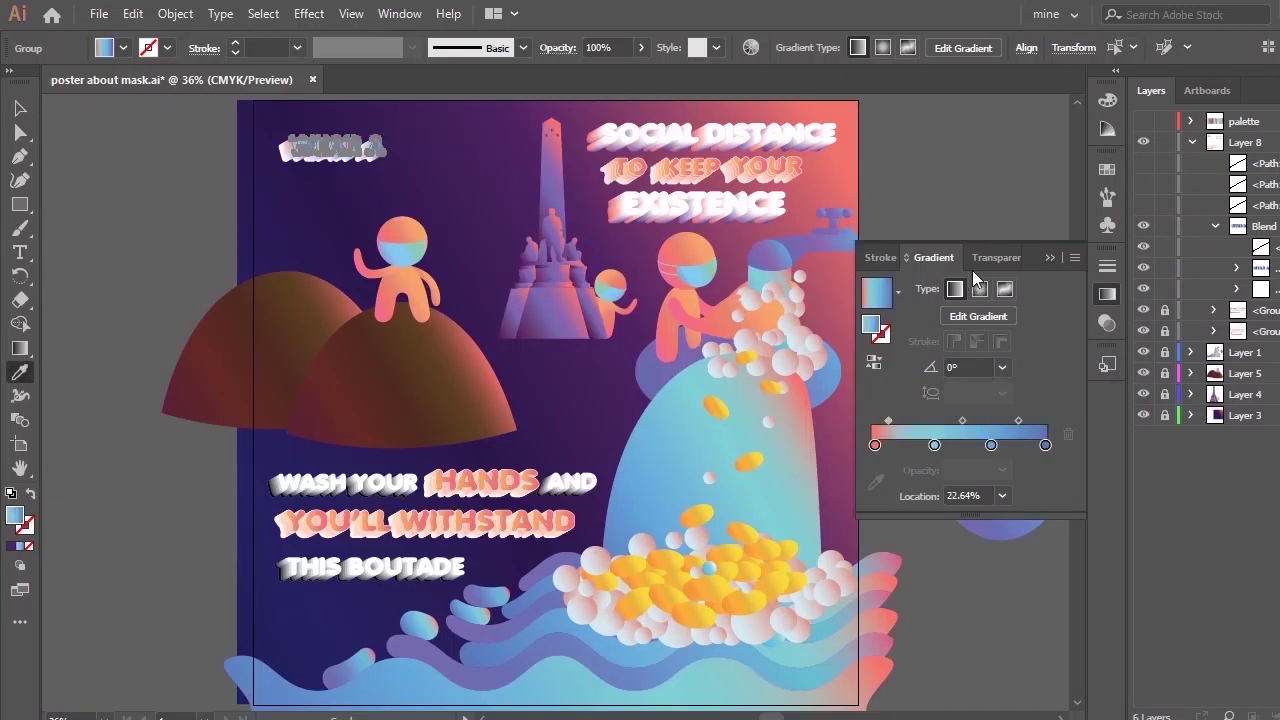
{"action": "left_click", "coordinate": [1048, 257]}
{"action": "key", "text": "v"}
{"action": "left_click", "coordinate": [925, 335]}
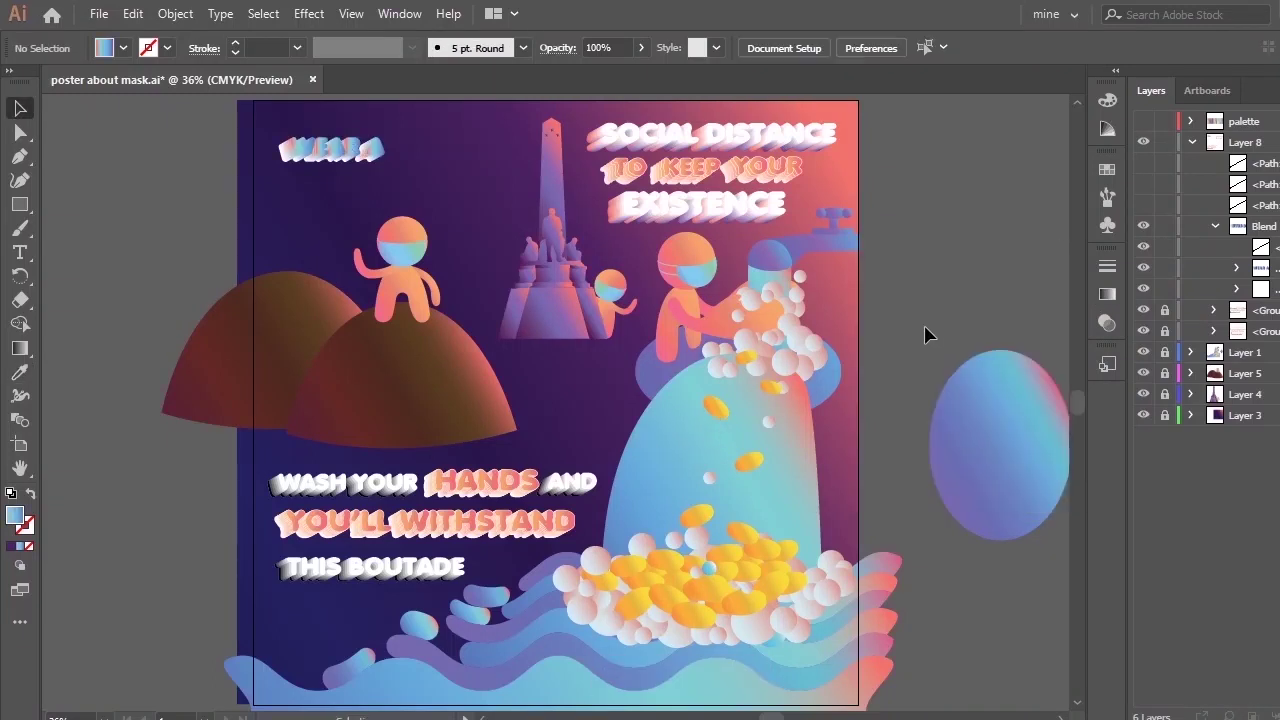
Recolor the red first stop of the front WEAR A gradient with dark purple sampled from the poster background.
{"action": "key", "text": "ctrl+z"}
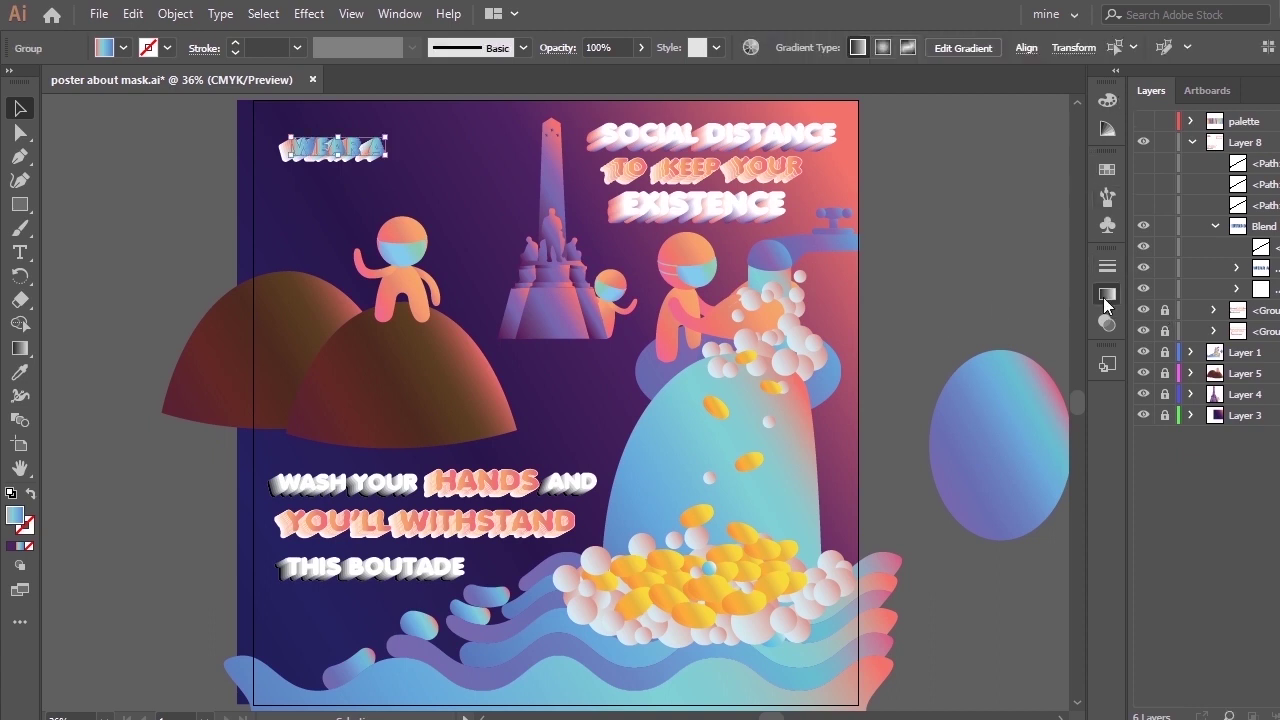
{"action": "left_click", "coordinate": [1107, 293]}
{"action": "left_click", "coordinate": [874, 445]}
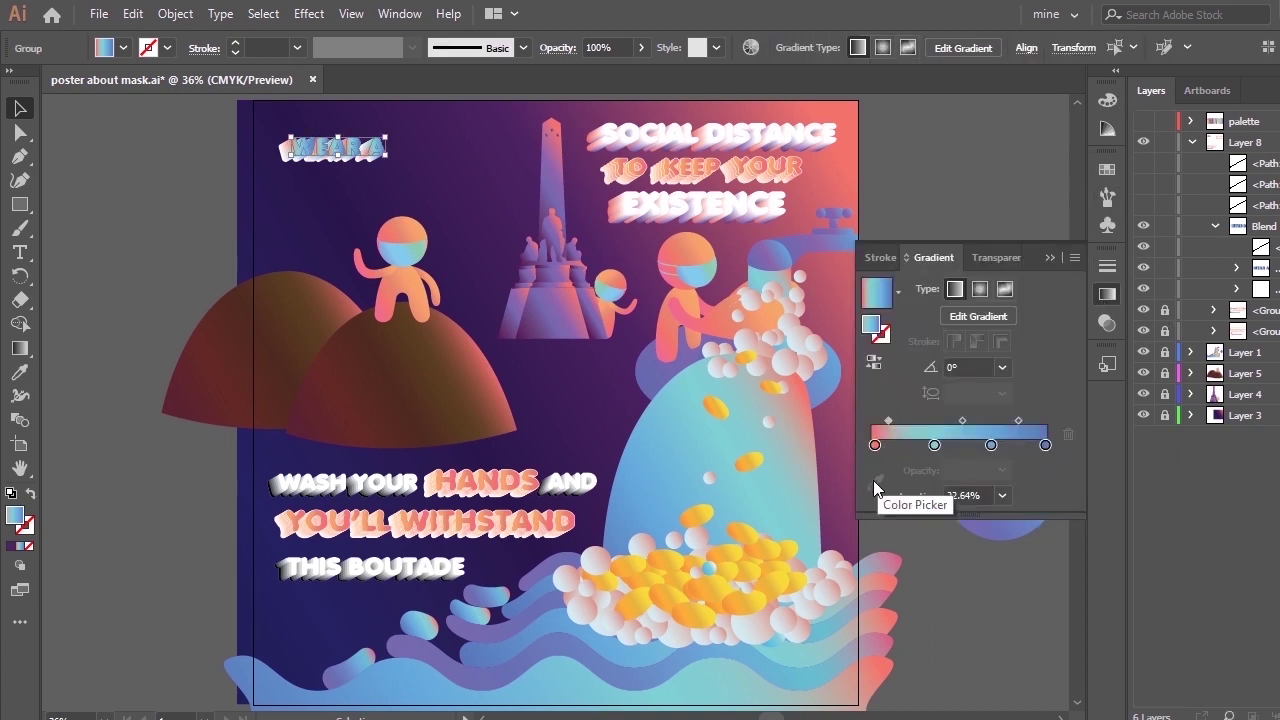
{"action": "left_click", "coordinate": [877, 477]}
{"action": "left_click", "coordinate": [512, 226]}
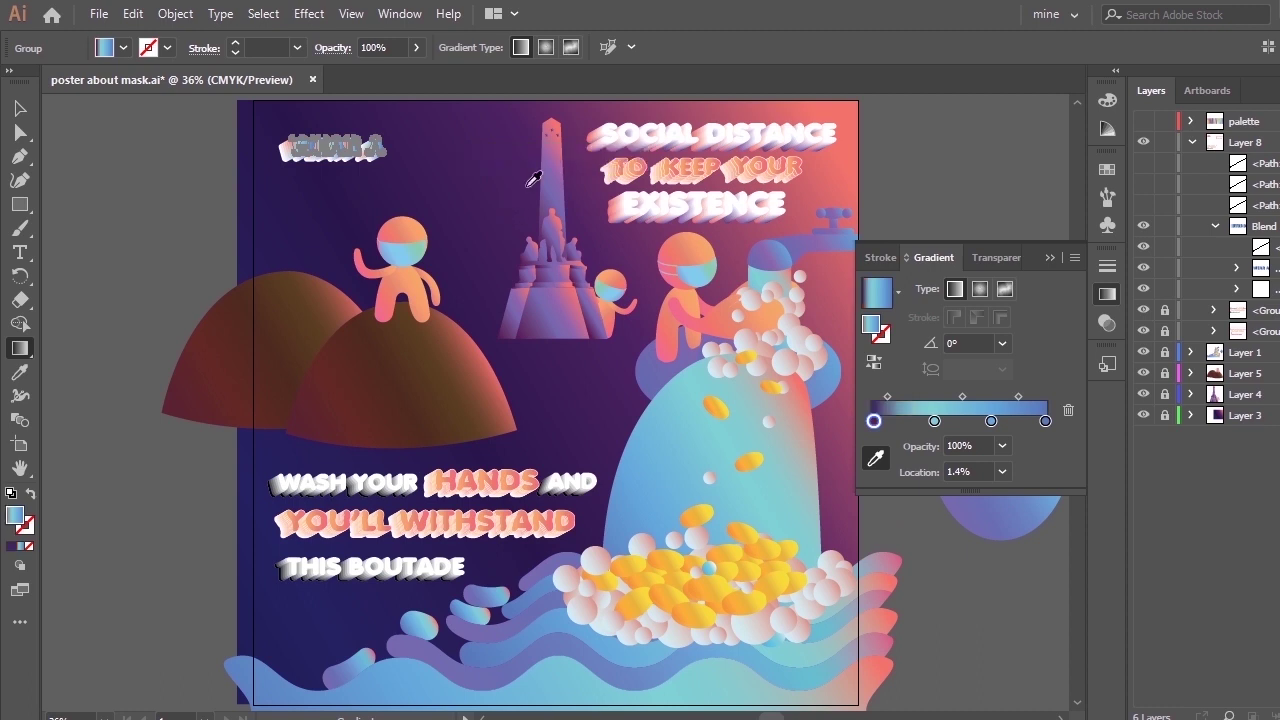
Remove the dark purple stop from the front WEAR A gradient, place its first stop at 5.87% and shift the blue stop towards the middle.
{"action": "left_click", "coordinate": [934, 421]}
{"action": "left_click_drag", "start_coordinate": [934, 424], "coordinate": [862, 450]}
{"action": "left_click", "coordinate": [938, 423]}
{"action": "left_click_drag", "start_coordinate": [940, 427], "coordinate": [881, 428]}
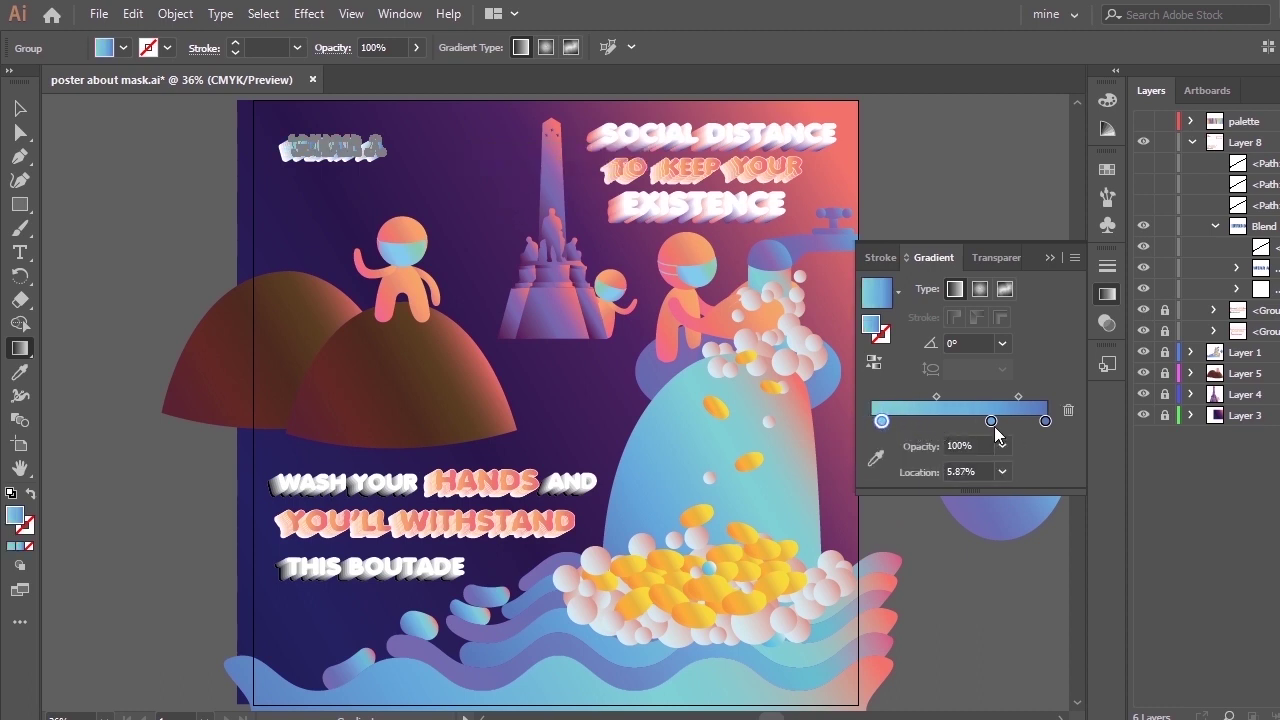
{"action": "left_click_drag", "start_coordinate": [992, 424], "coordinate": [965, 425]}
{"action": "left_click", "coordinate": [1049, 258]}
{"action": "key", "text": "v"}
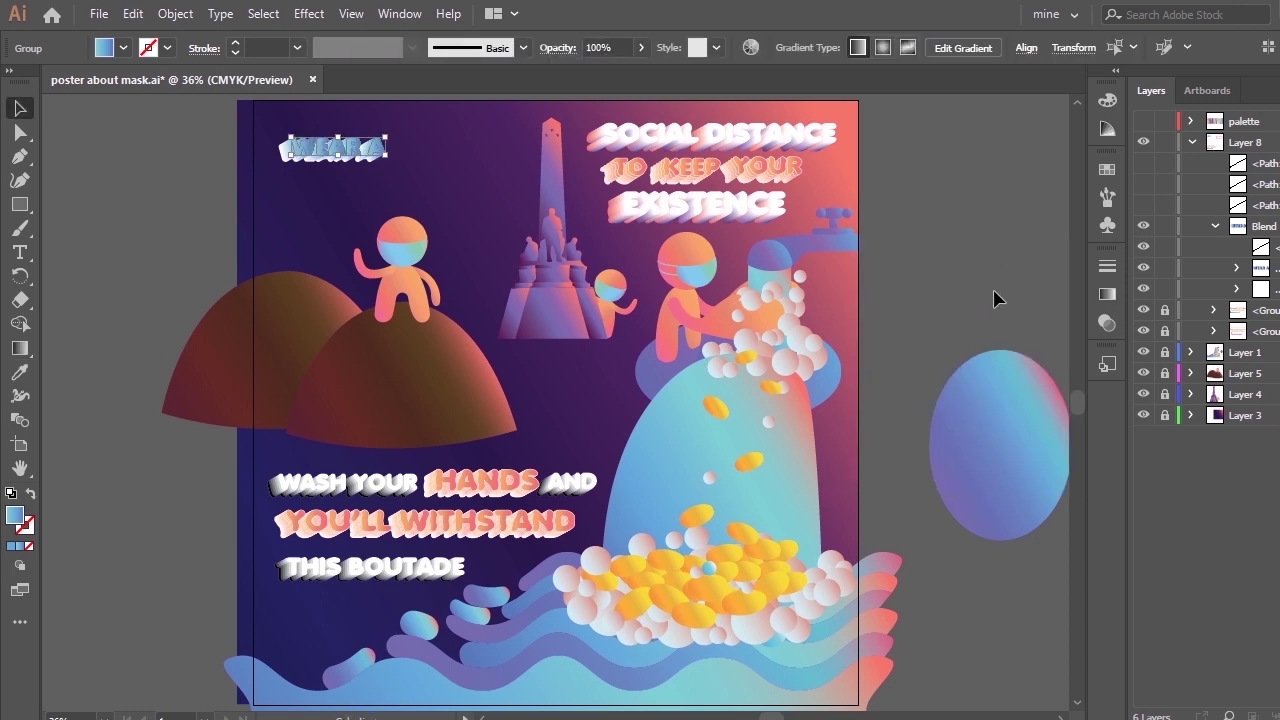
{"action": "left_click", "coordinate": [993, 300]}
Add a teal stop near the middle of the front WEAR A gradient and recolor its first stop white.
{"action": "left_click", "coordinate": [1110, 301]}
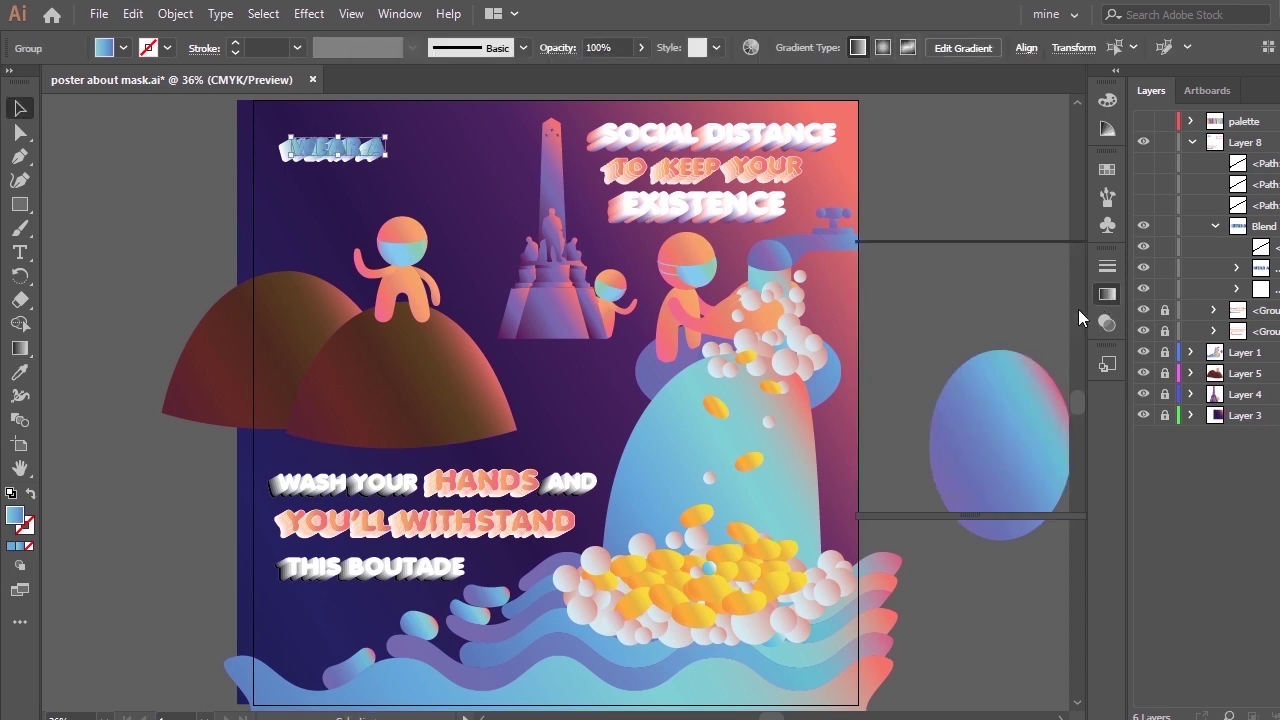
{"action": "left_click_drag", "start_coordinate": [966, 444], "coordinate": [1006, 445]}
{"action": "left_click_drag", "start_coordinate": [882, 446], "coordinate": [953, 446]}
{"action": "left_click", "coordinate": [882, 446]}
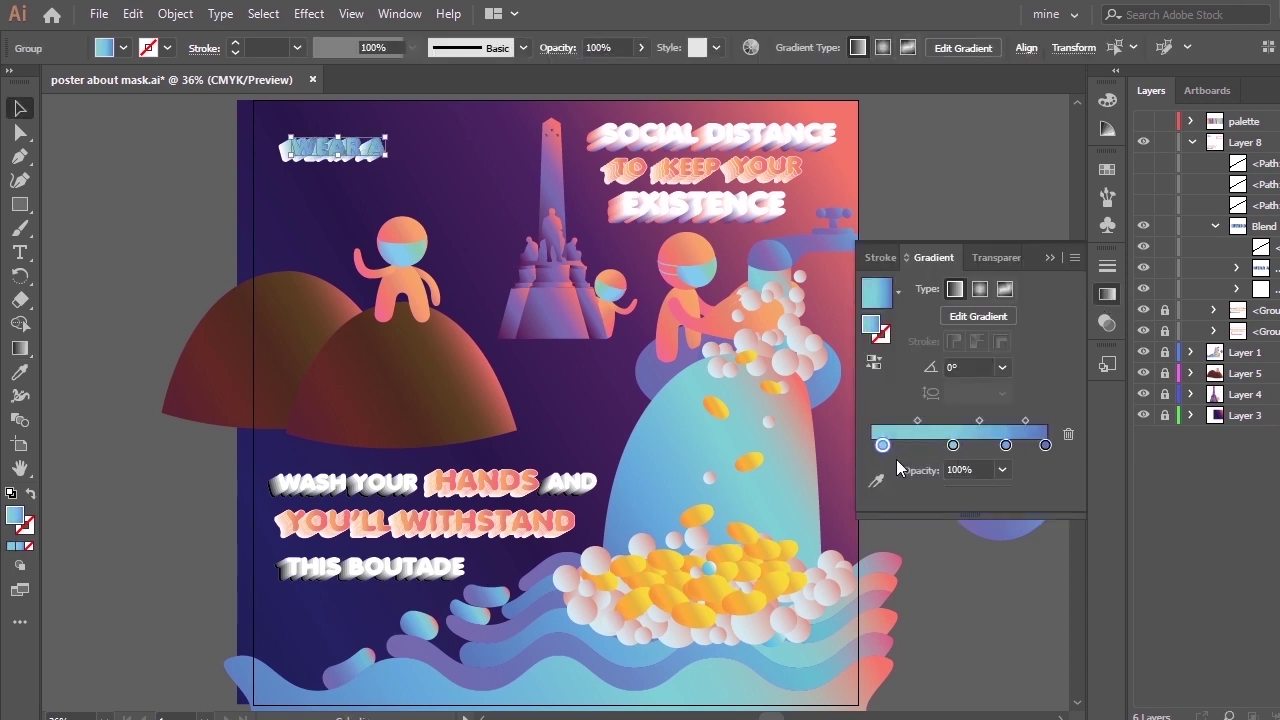
{"action": "left_click", "coordinate": [1050, 258]}
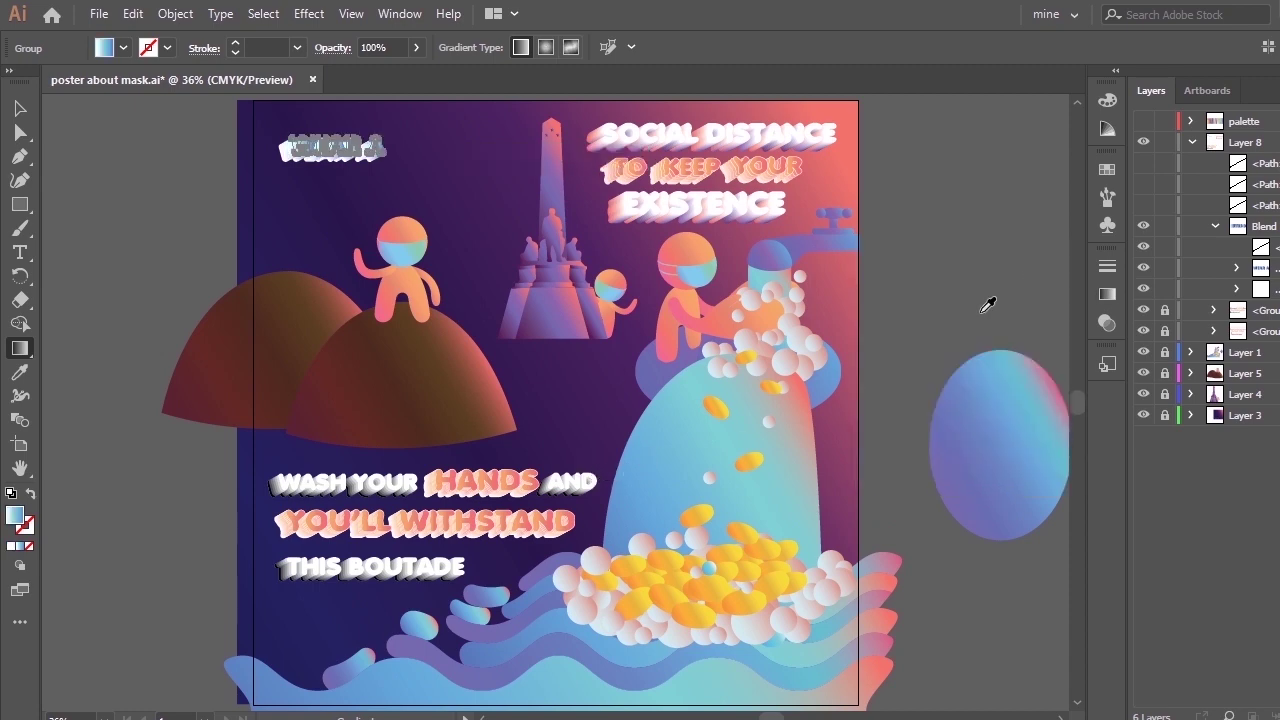
{"action": "key", "text": "v"}
{"action": "left_click", "coordinate": [898, 378]}
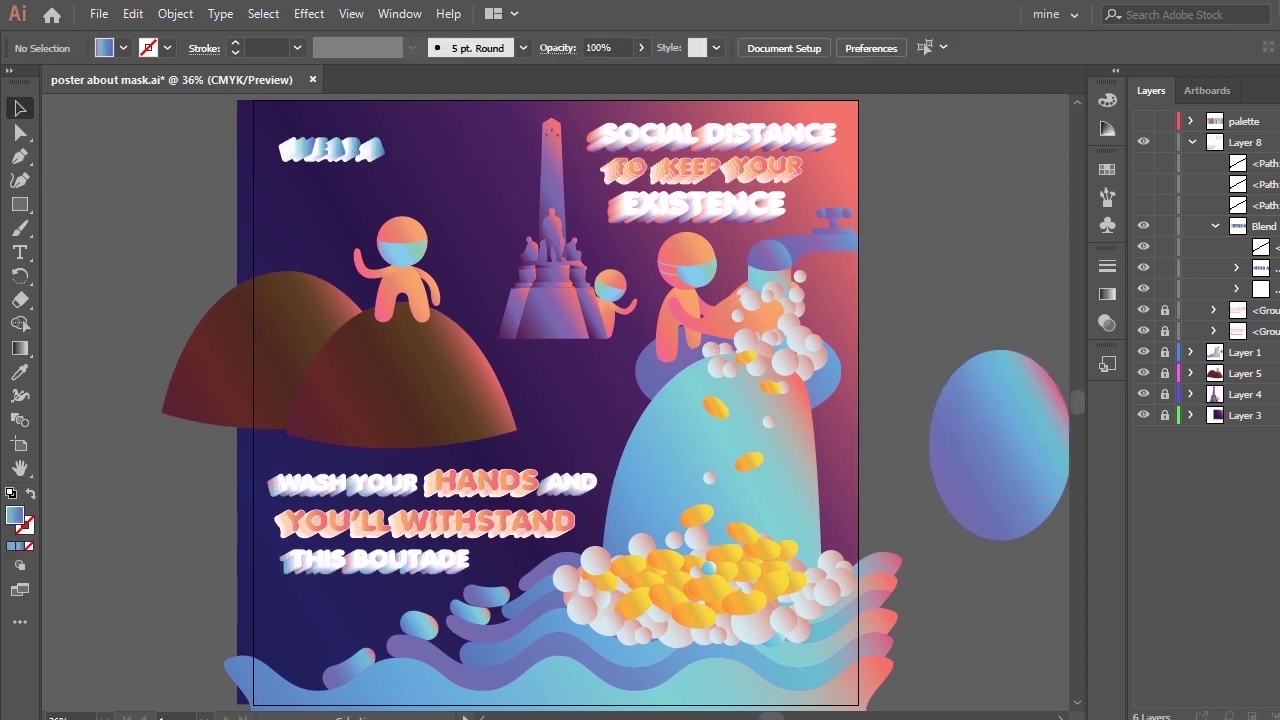
Shift the front WEAR A gradient's blue stop to its far end and the teal stop to 62.29%.
{"action": "left_click", "coordinate": [1278, 268]}
{"action": "key", "text": "ctrl+equal"}
{"action": "key", "text": "ctrl+equal"}
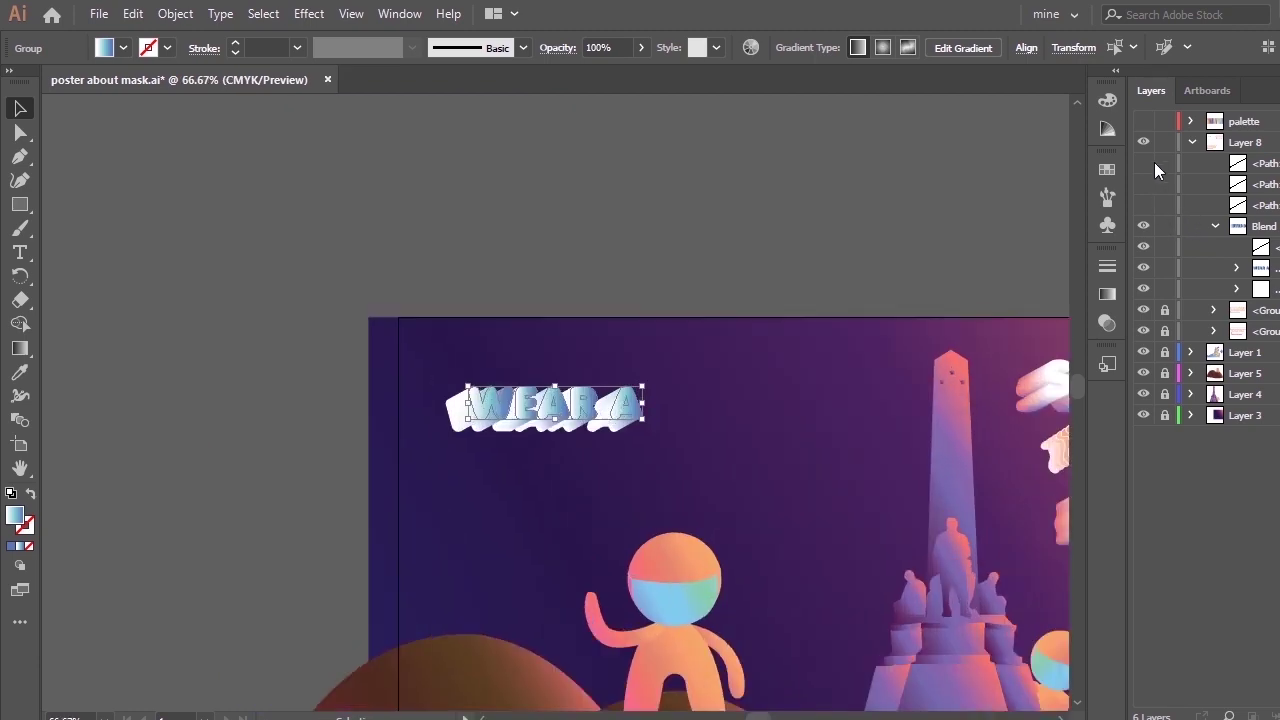
{"action": "key", "text": "z"}
{"action": "left_click_drag", "start_coordinate": [394, 316], "coordinate": [1068, 609]}
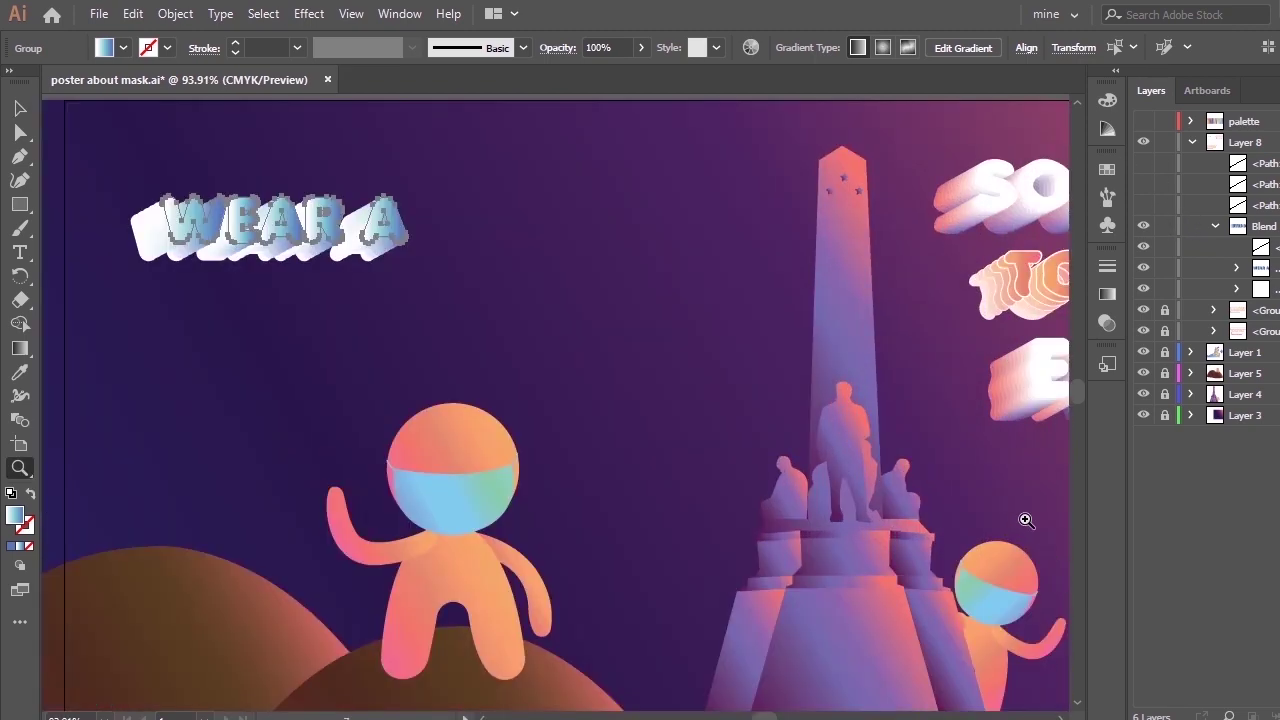
{"action": "key", "text": "v"}
{"action": "key", "text": "ctrl+shift+a"}
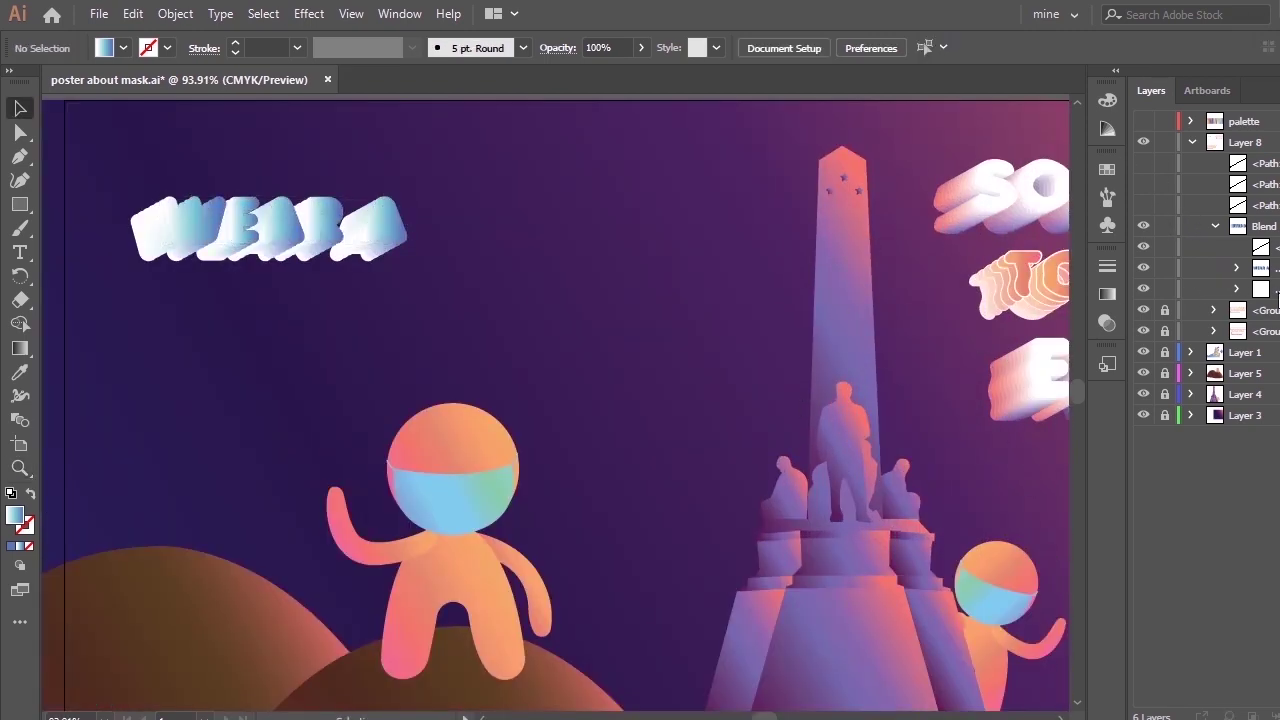
{"action": "key", "text": "ctrl+z"}
{"action": "left_click", "coordinate": [1107, 293]}
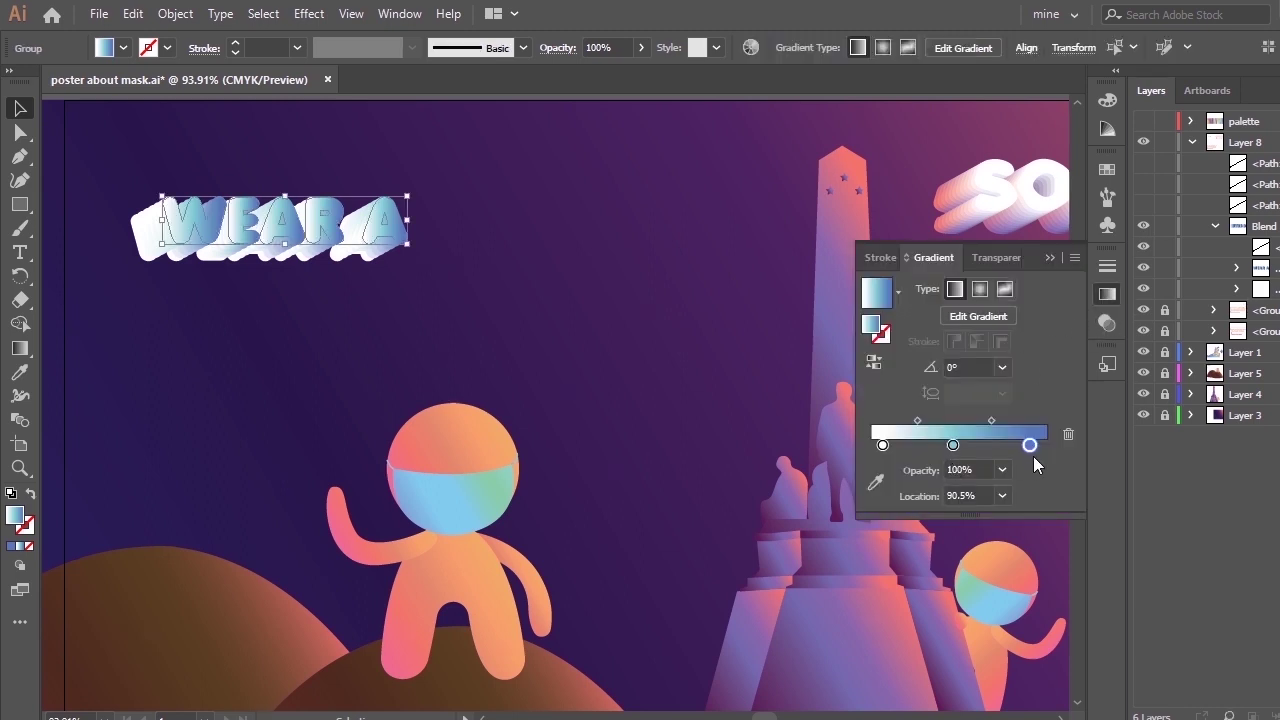
{"action": "left_click_drag", "start_coordinate": [1034, 458], "coordinate": [1043, 454]}
{"action": "left_click_drag", "start_coordinate": [953, 445], "coordinate": [980, 445]}
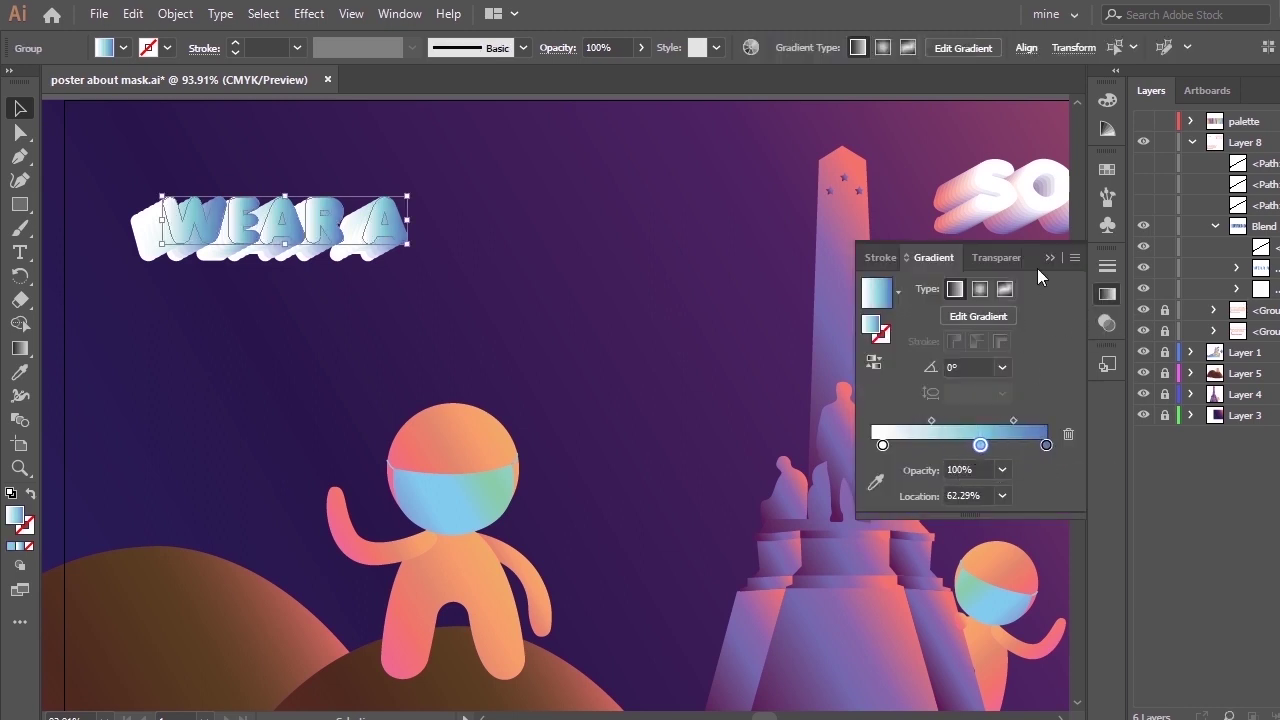
{"action": "left_click", "coordinate": [1049, 258]}
{"action": "left_click", "coordinate": [810, 461]}
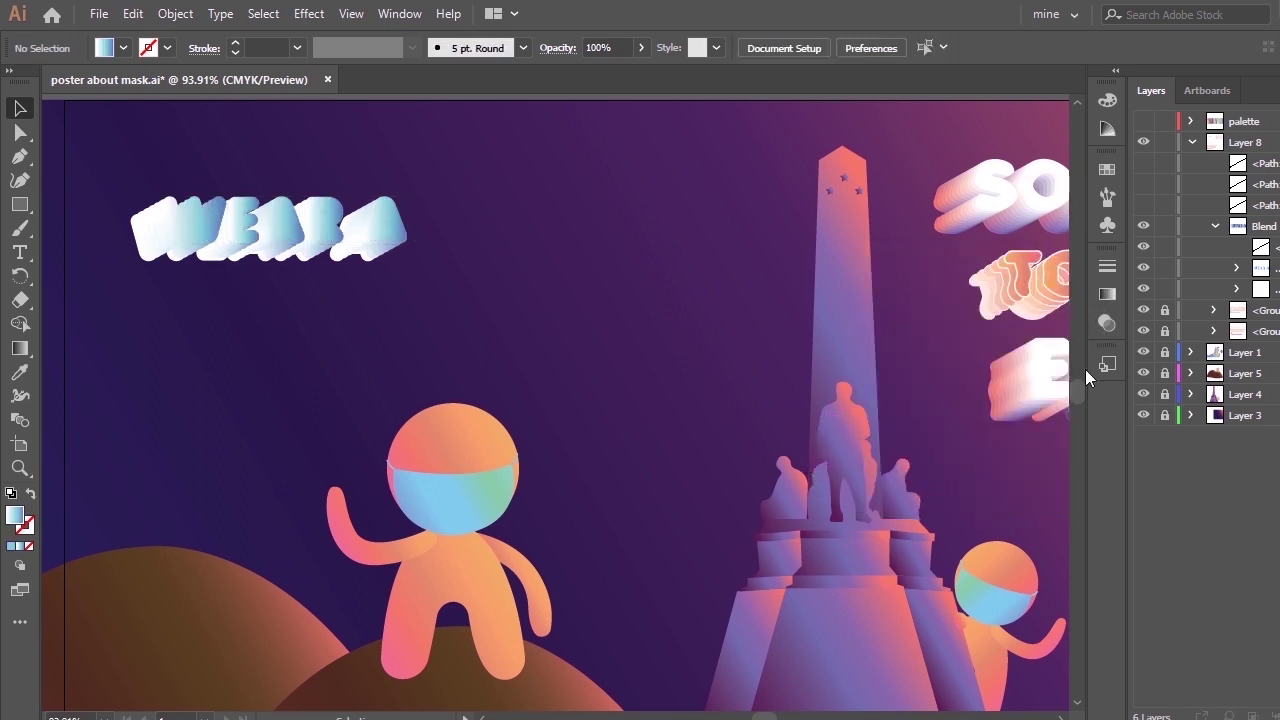
Duplicate the white stop in the front WEAR A gradient and recolor the first stop at 5.31% dark purple.
{"action": "key", "text": "ctrl+z"}
{"action": "left_click", "coordinate": [1108, 295]}
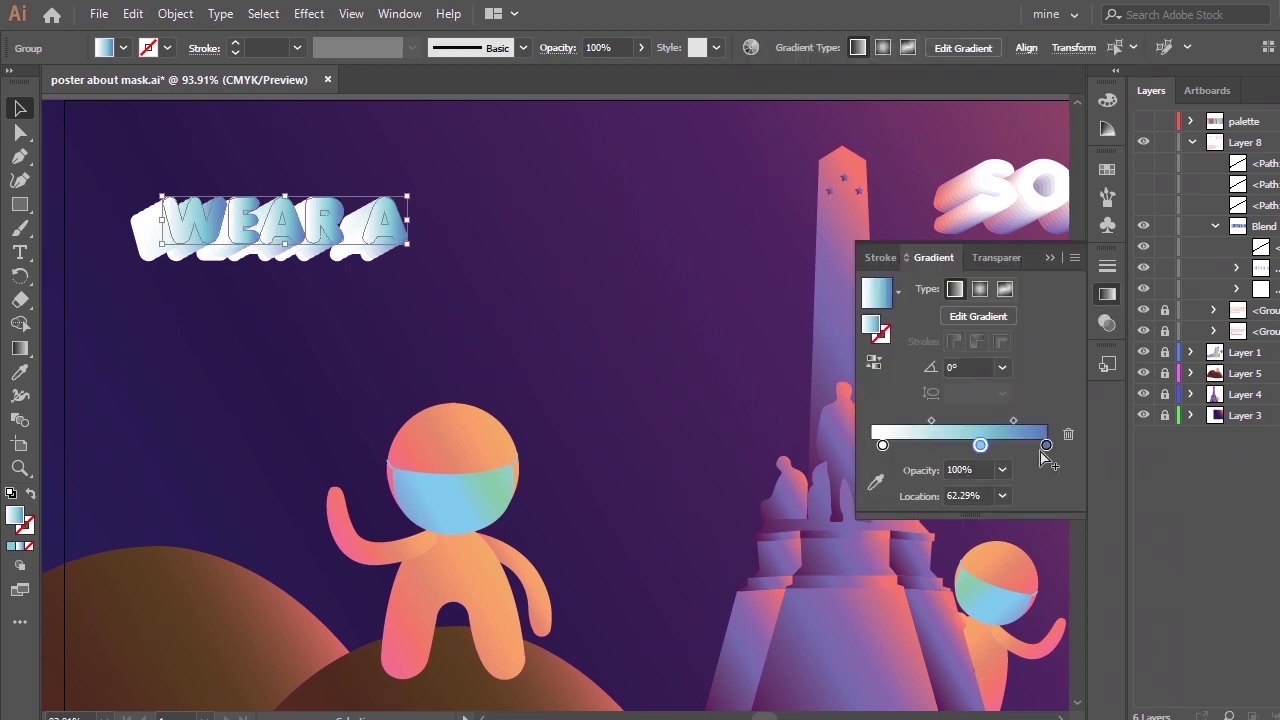
{"action": "left_click_drag", "start_coordinate": [885, 447], "coordinate": [922, 448]}
{"action": "left_click", "coordinate": [881, 446]}
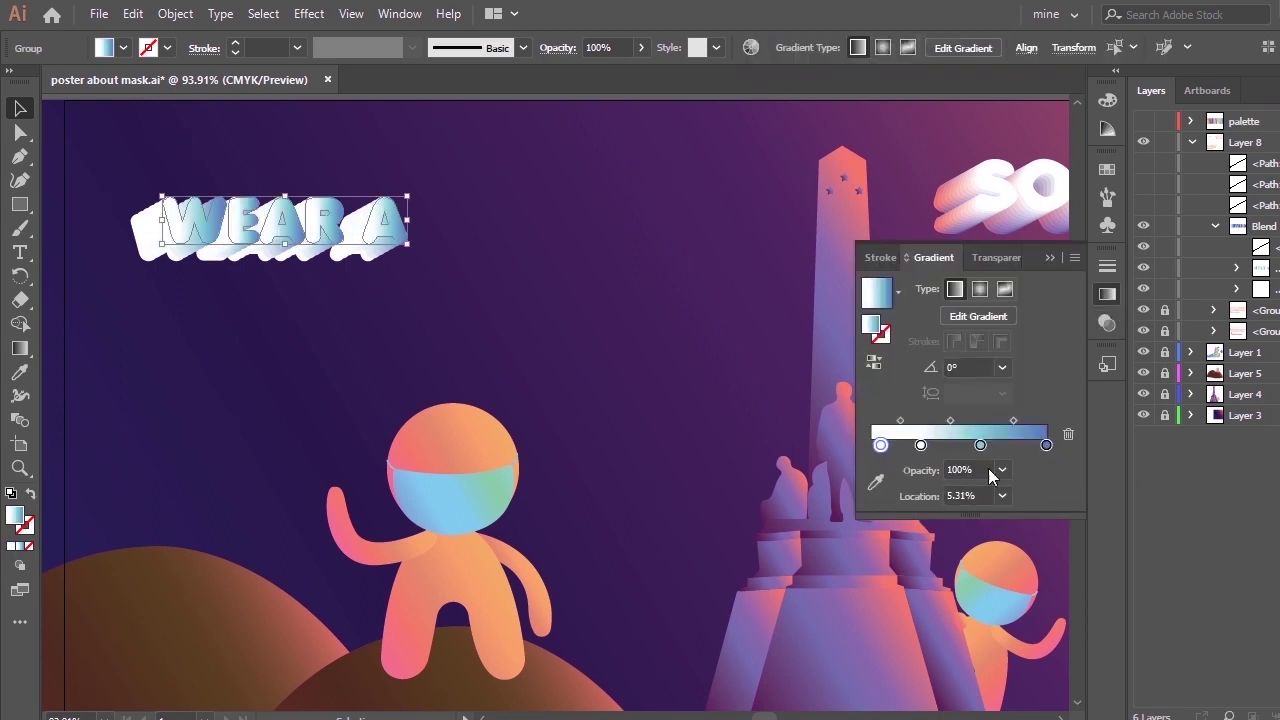
{"action": "left_click", "coordinate": [876, 486]}
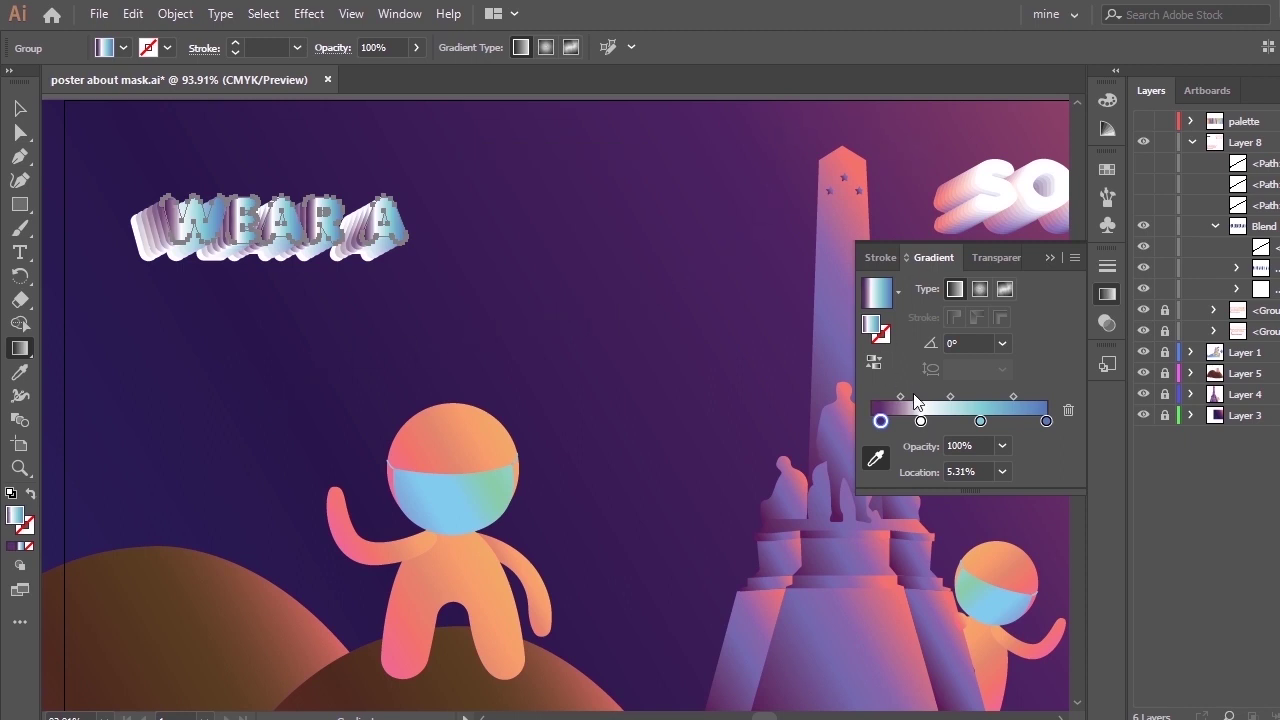
Remove the white stop from the front WEAR A gradient, center the teal stop and duplicate the blue stop at 72.07%.
{"action": "left_click_drag", "start_coordinate": [921, 421], "coordinate": [924, 472]}
{"action": "left_click_drag", "start_coordinate": [980, 423], "coordinate": [962, 429]}
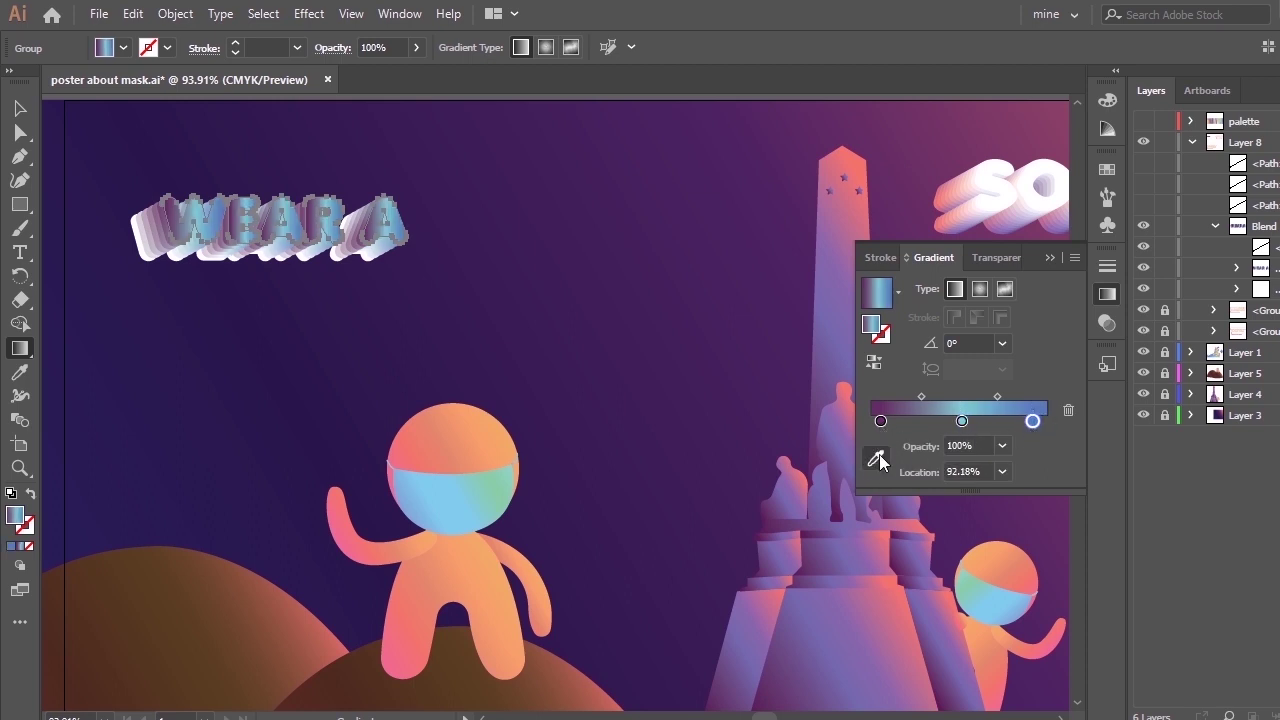
{"action": "left_click_drag", "start_coordinate": [1032, 421], "coordinate": [998, 424]}
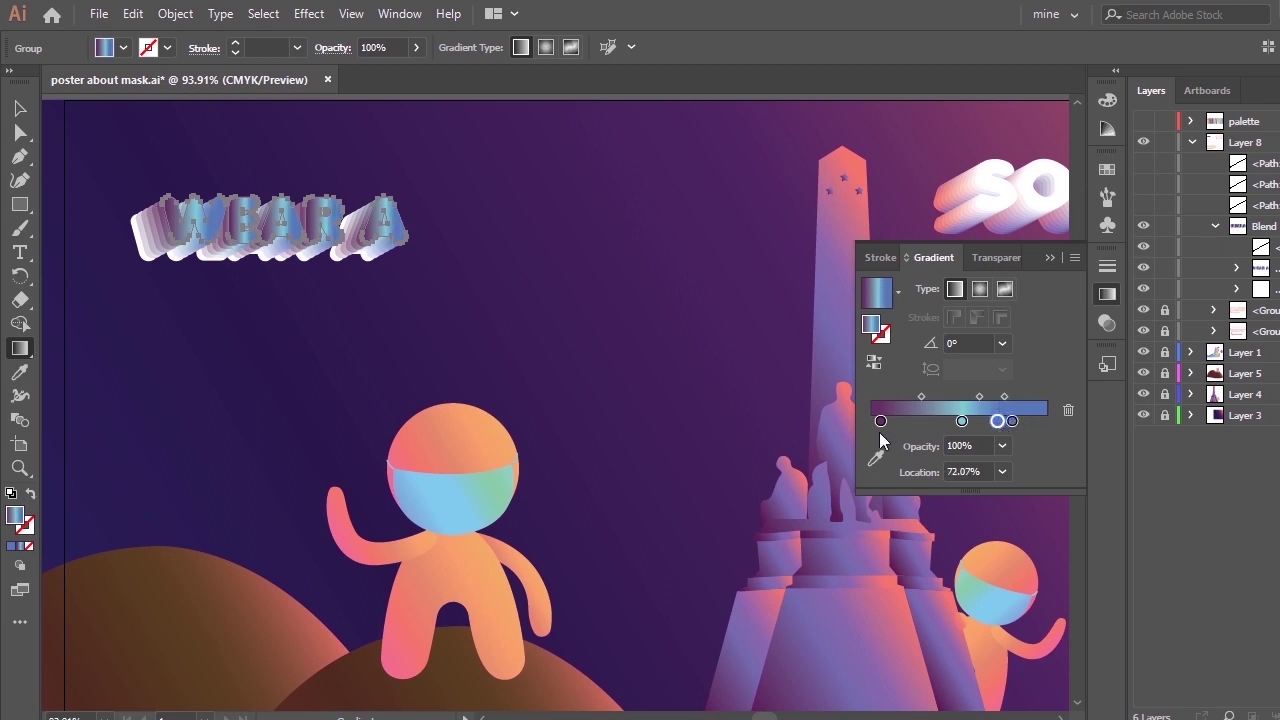
Remove the purple stop from the front WEAR A gradient and place blue stops at both ends, the last at 100%.
{"action": "left_click_drag", "start_coordinate": [880, 422], "coordinate": [884, 470]}
{"action": "left_click_drag", "start_coordinate": [997, 423], "coordinate": [1048, 424]}
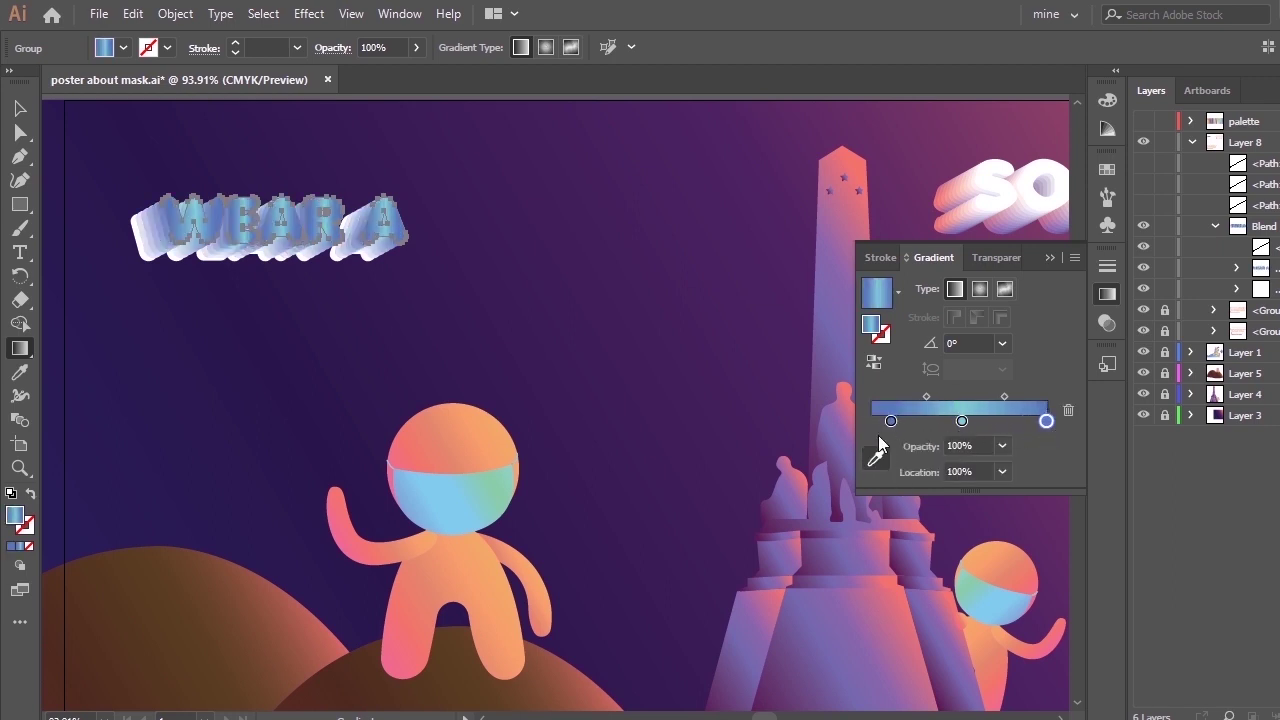
{"action": "left_click_drag", "start_coordinate": [891, 421], "coordinate": [871, 421]}
{"action": "left_click", "coordinate": [962, 421]}
{"action": "left_click", "coordinate": [1050, 258]}
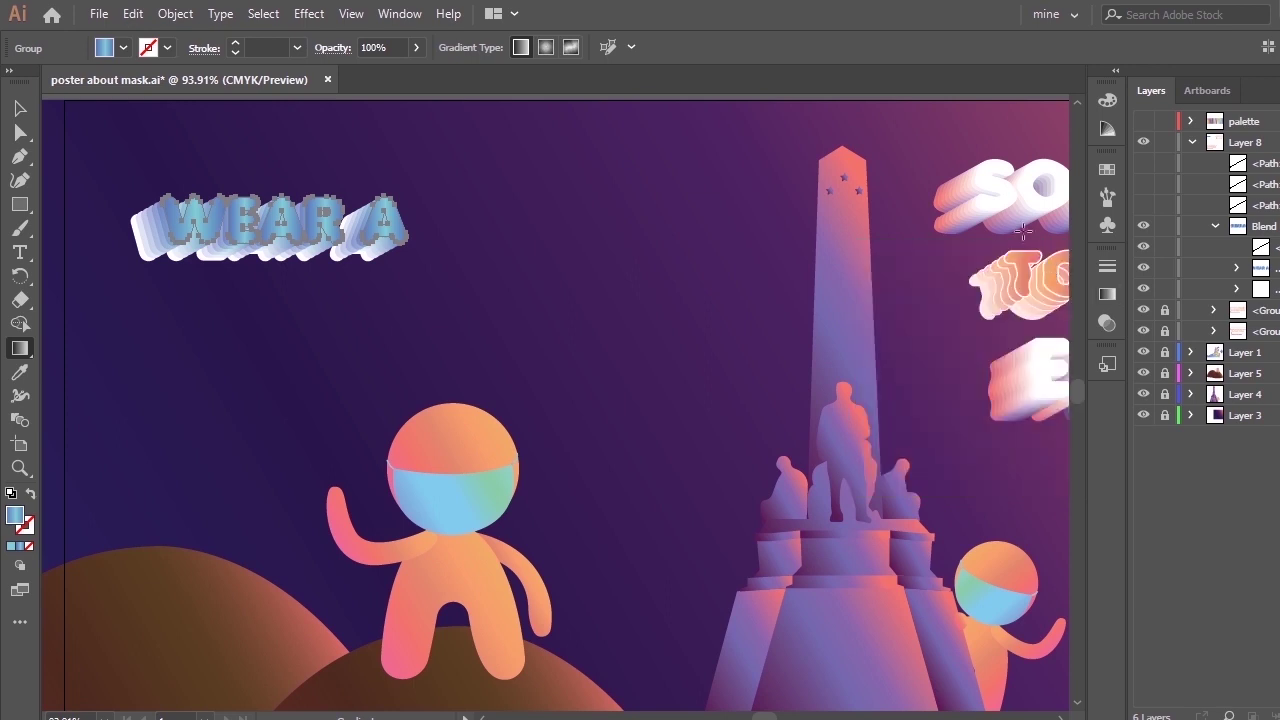
Fill the back copy of the WEAR A blend with the purple-to-blue gradient sampled from the faucet.
{"action": "key", "text": "v"}
{"action": "left_click", "coordinate": [838, 420]}
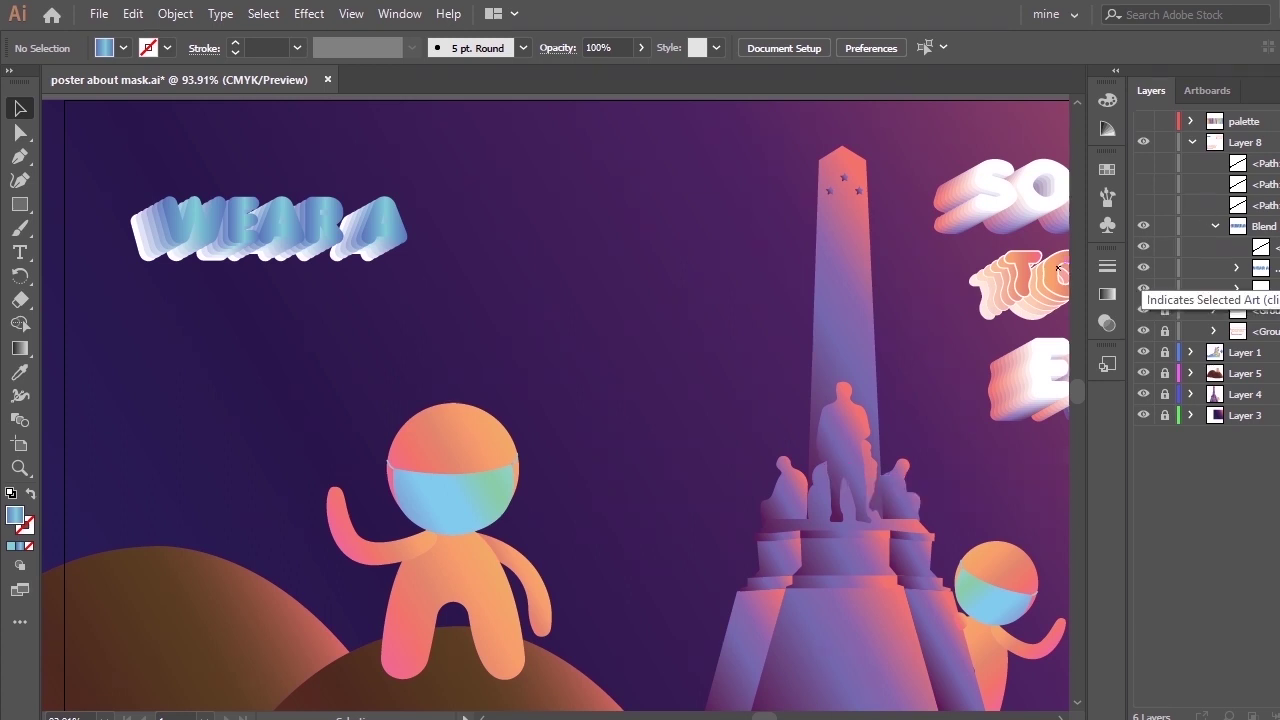
{"action": "left_click", "coordinate": [1279, 267]}
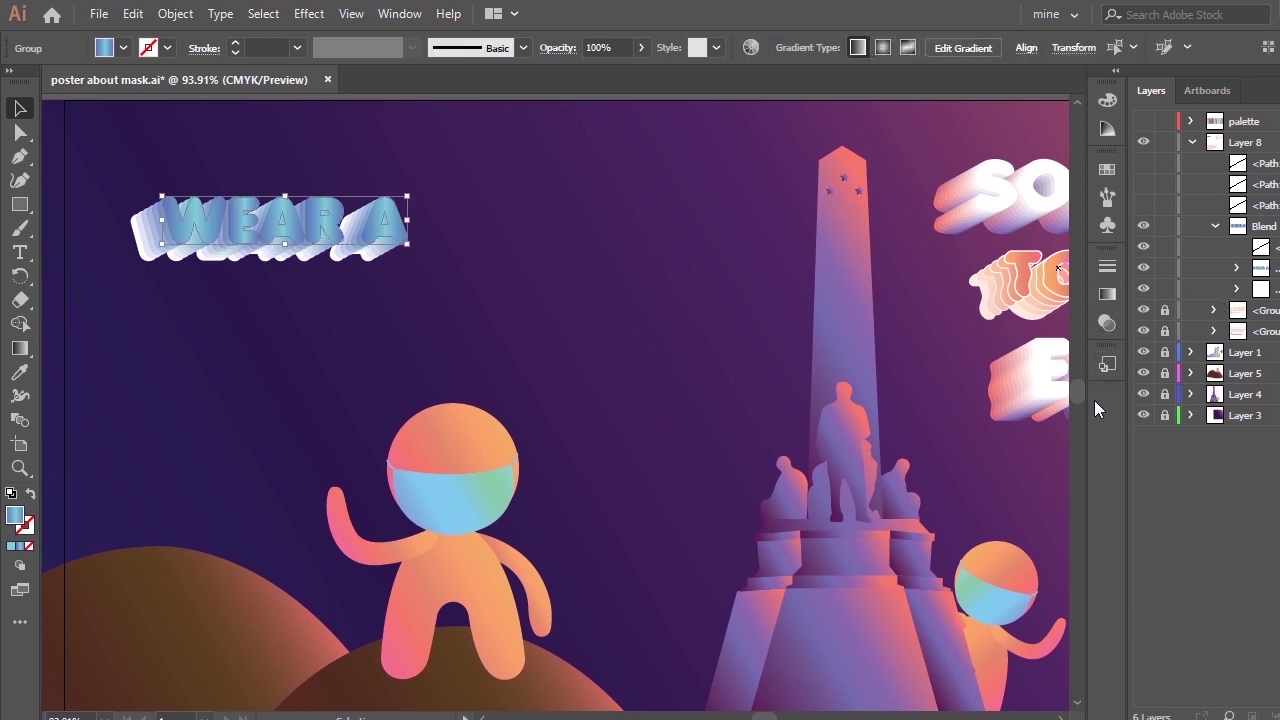
{"action": "left_click", "coordinate": [1270, 267]}
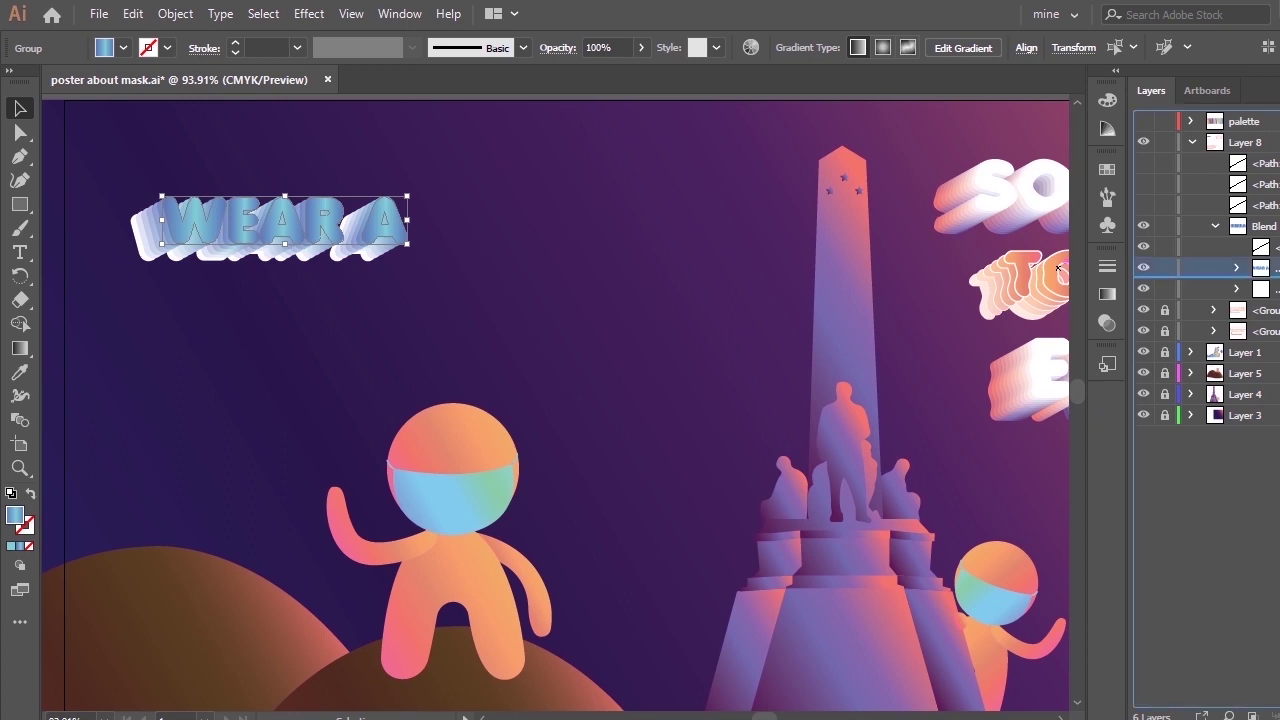
{"action": "key", "text": "i"}
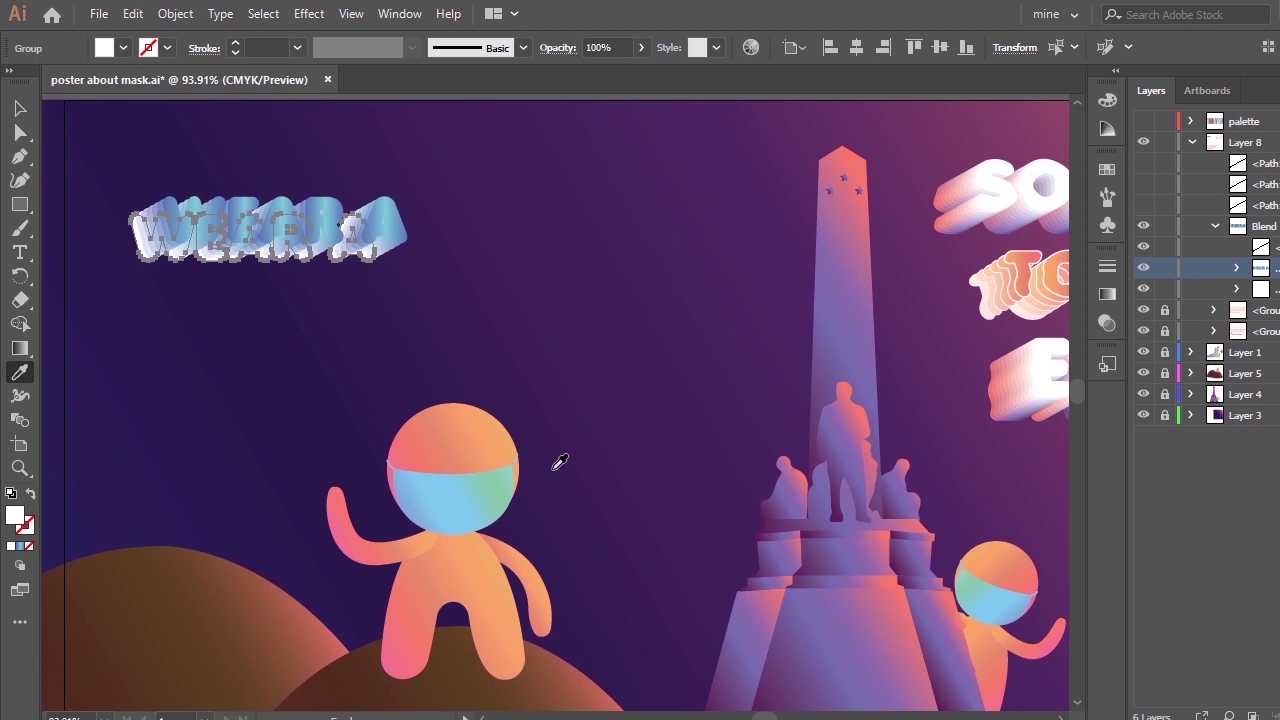
{"action": "key", "text": "ctrl+minus"}
{"action": "key", "text": "ctrl+minus"}
{"action": "key", "text": "ctrl+minus"}
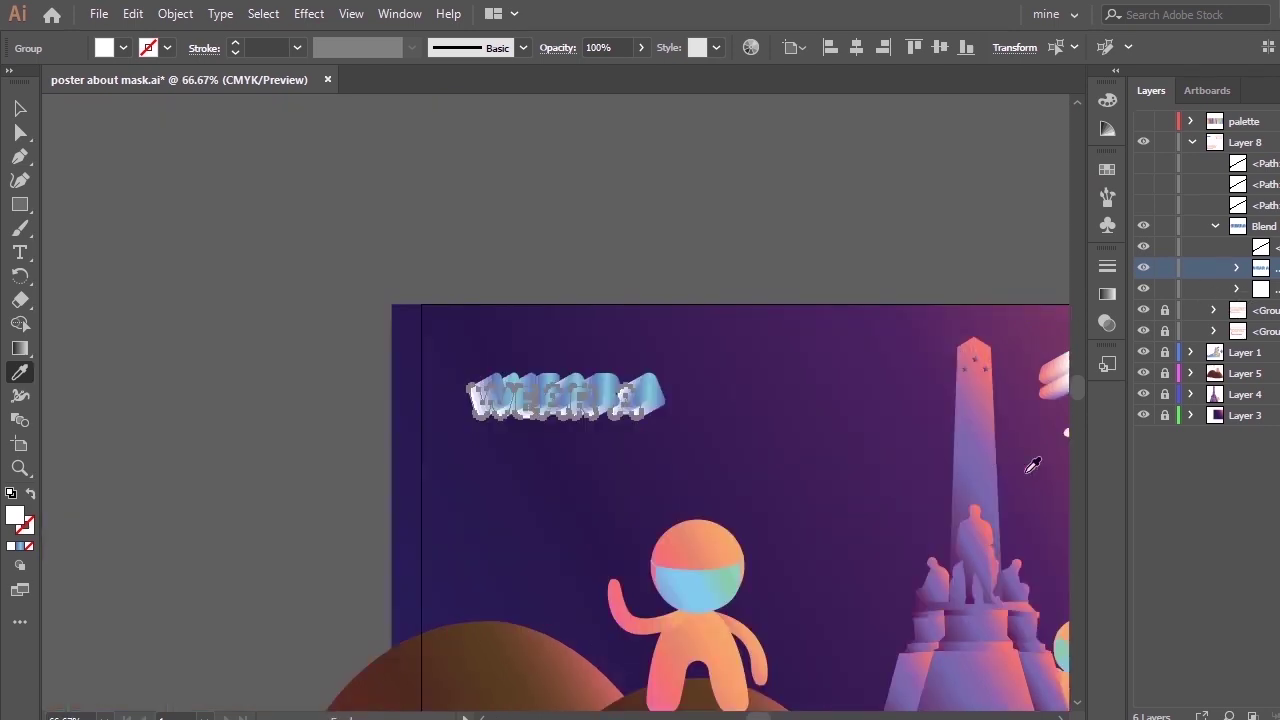
{"action": "left_click", "coordinate": [980, 492]}
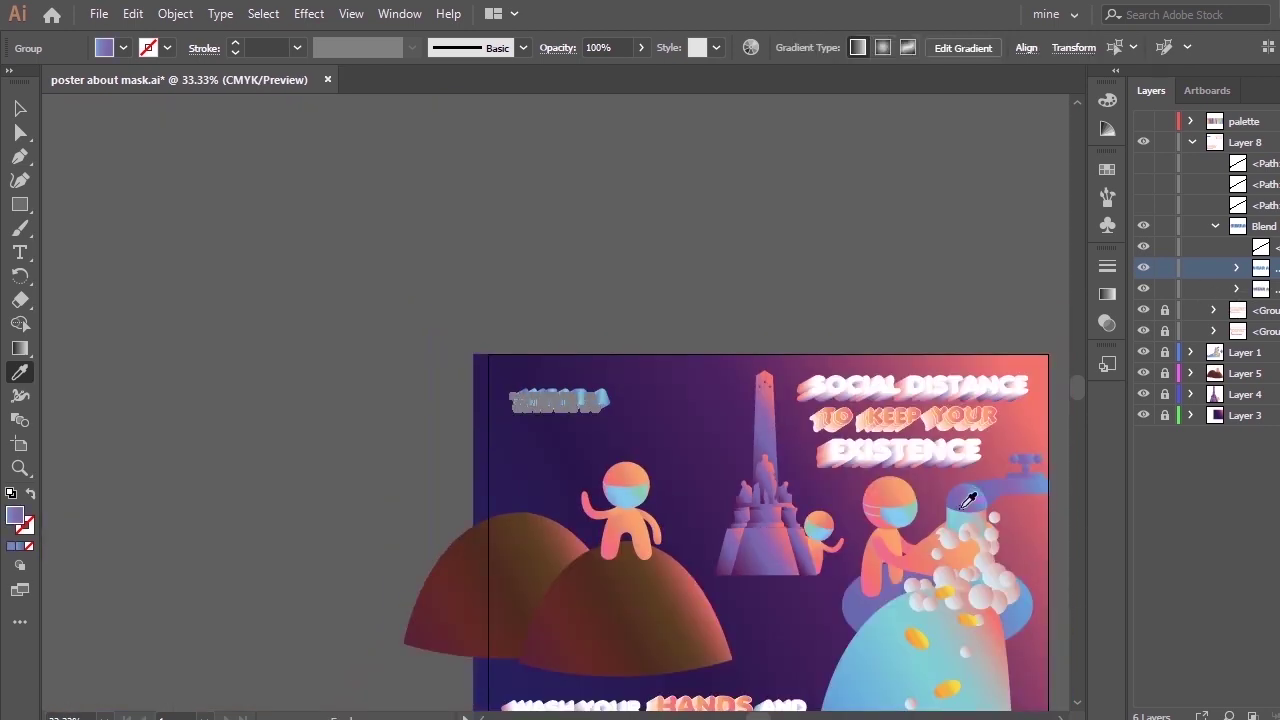
Fill the front copy of the WEAR A blend with the white sampled from the EXISTENCE lettering and deselect it.
{"action": "key", "text": "ctrl+plus"}
{"action": "key", "text": "ctrl+plus"}
{"action": "key", "text": "ctrl+plus"}
{"action": "key", "text": "ctrl+plus"}
{"action": "key", "text": "ctrl+plus"}
{"action": "key", "text": "ctrl+minus"}
{"action": "key", "text": "ctrl+minus"}
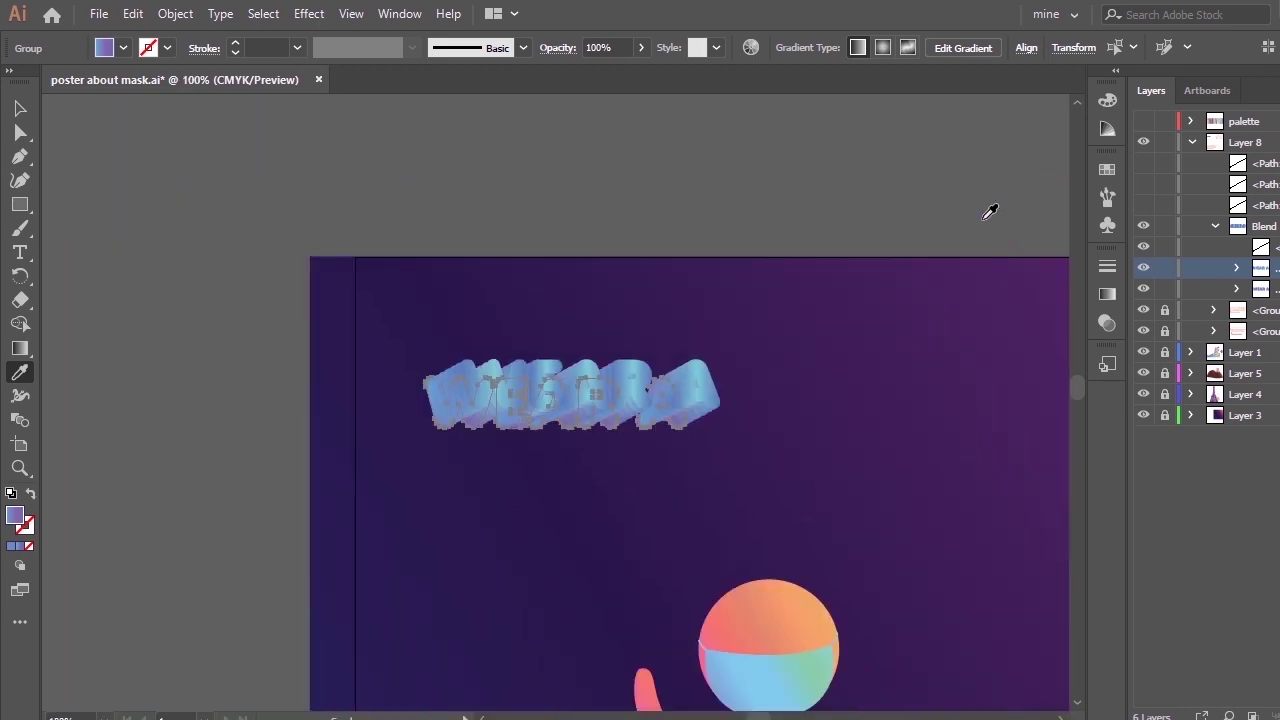
{"action": "key", "text": "ctrl+0"}
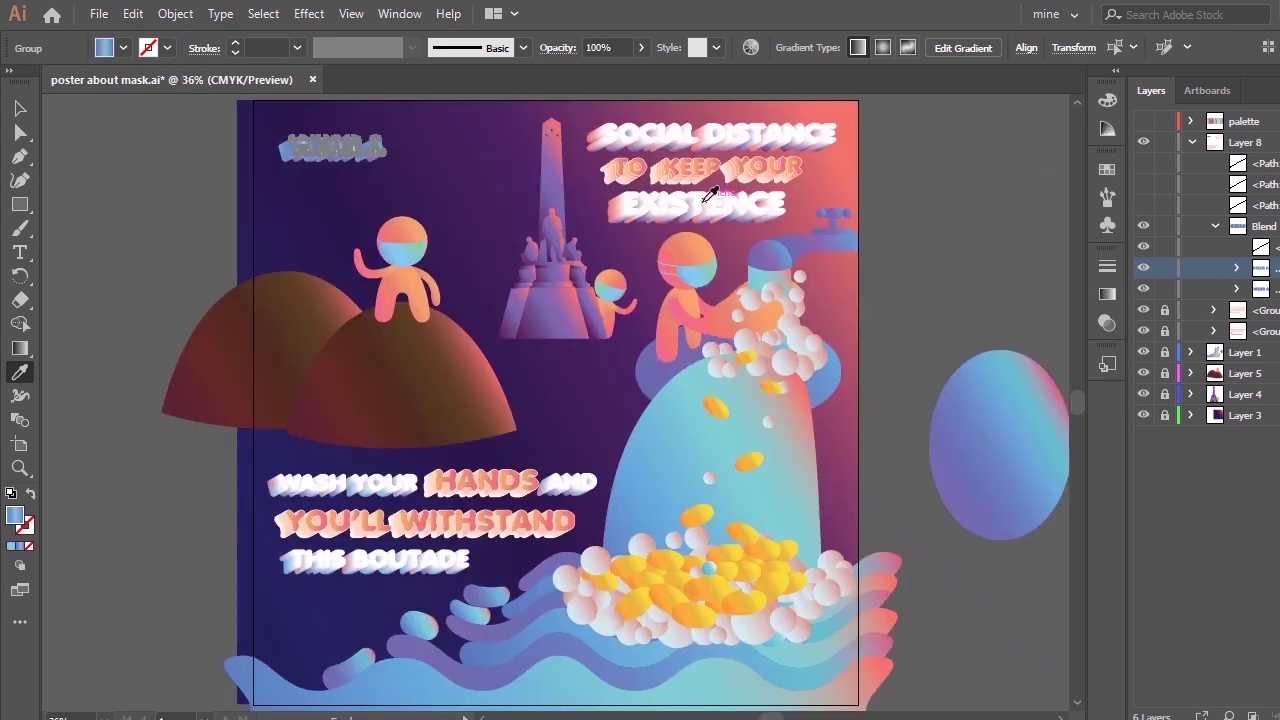
{"action": "left_click", "coordinate": [698, 205]}
{"action": "left_click", "coordinate": [21, 107]}
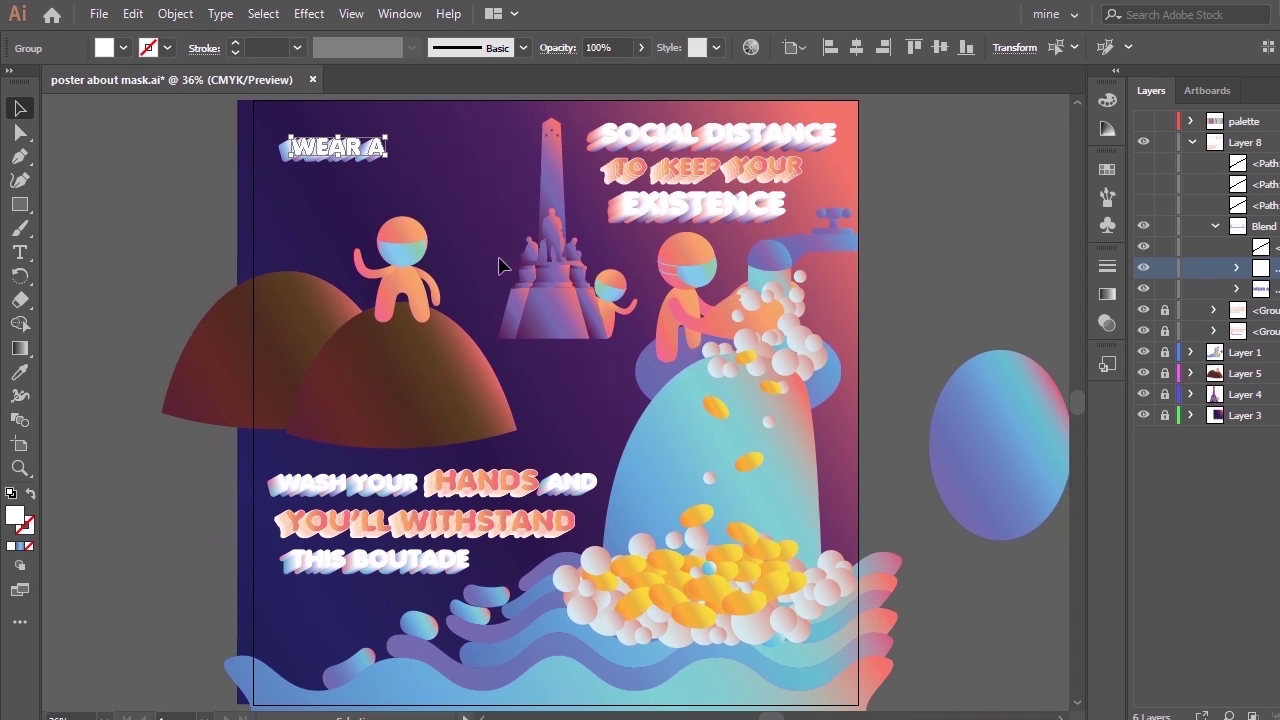
{"action": "left_click", "coordinate": [500, 268]}
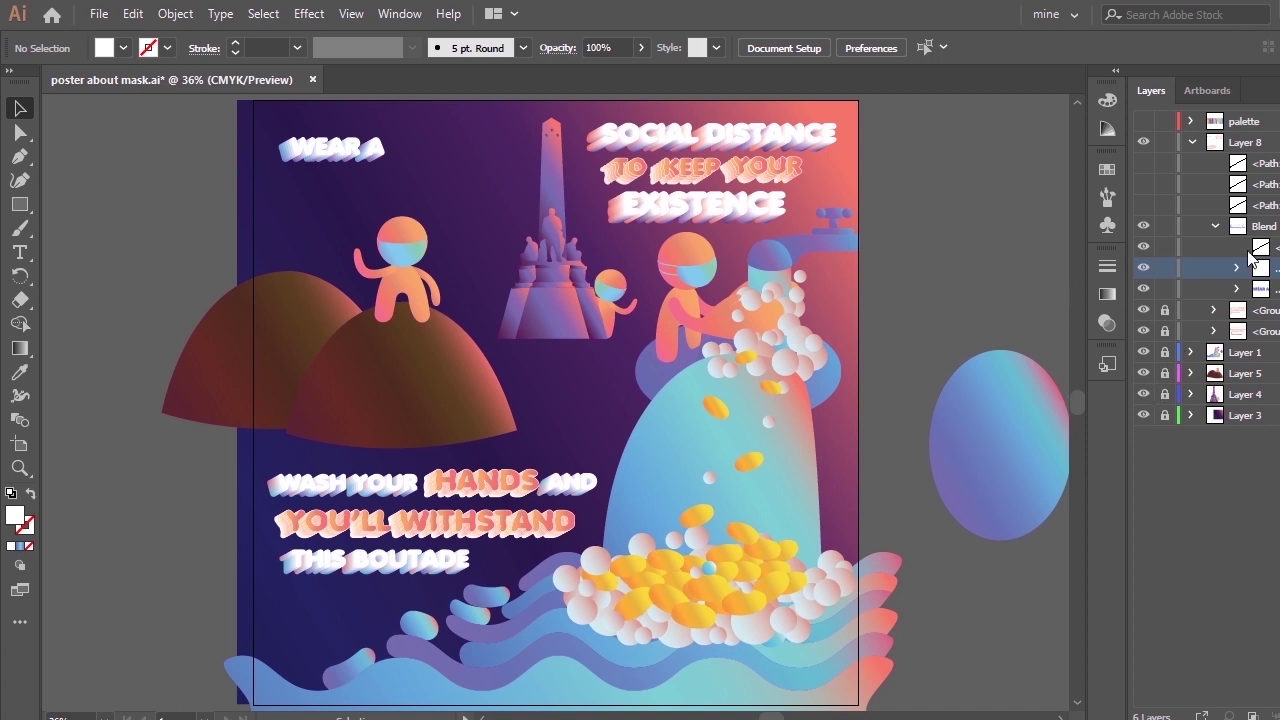
Move the large ellipse from Layer 1 into Layer 8, relock Layer 1 and place the ellipse outside the artboard's upper-left corner.
{"action": "left_click", "coordinate": [332, 148]}
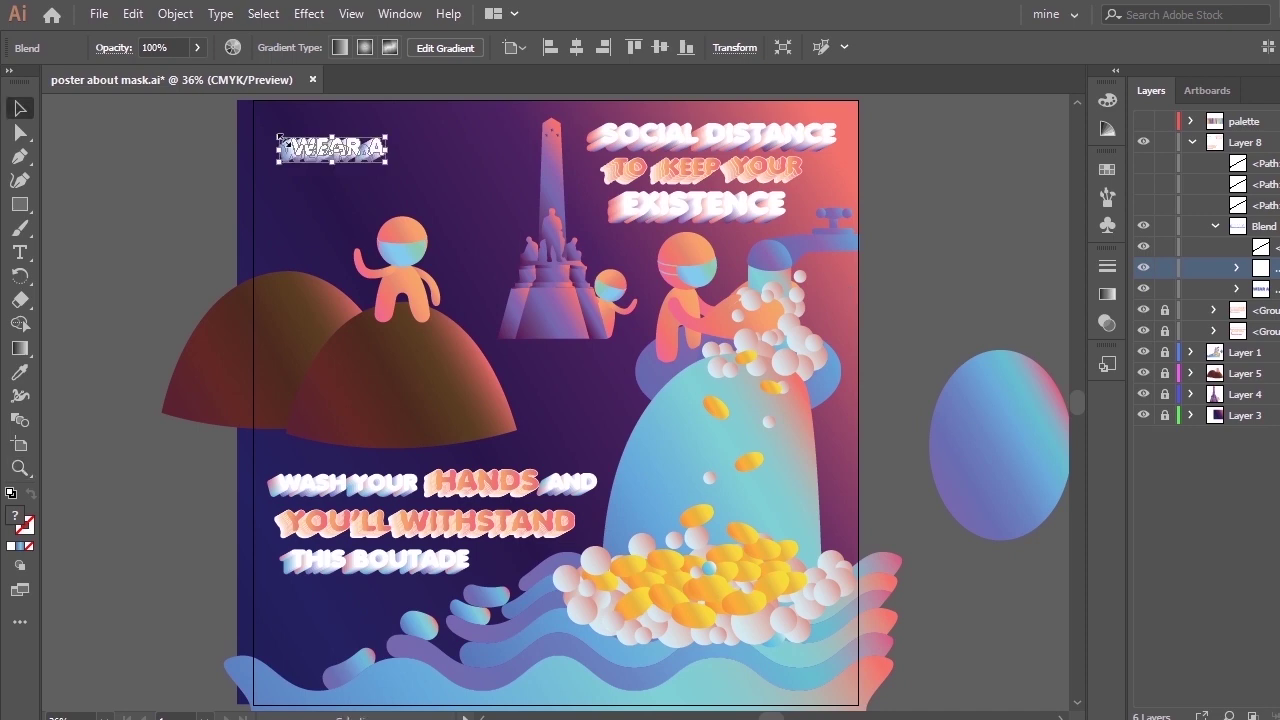
{"action": "left_click", "coordinate": [1190, 352]}
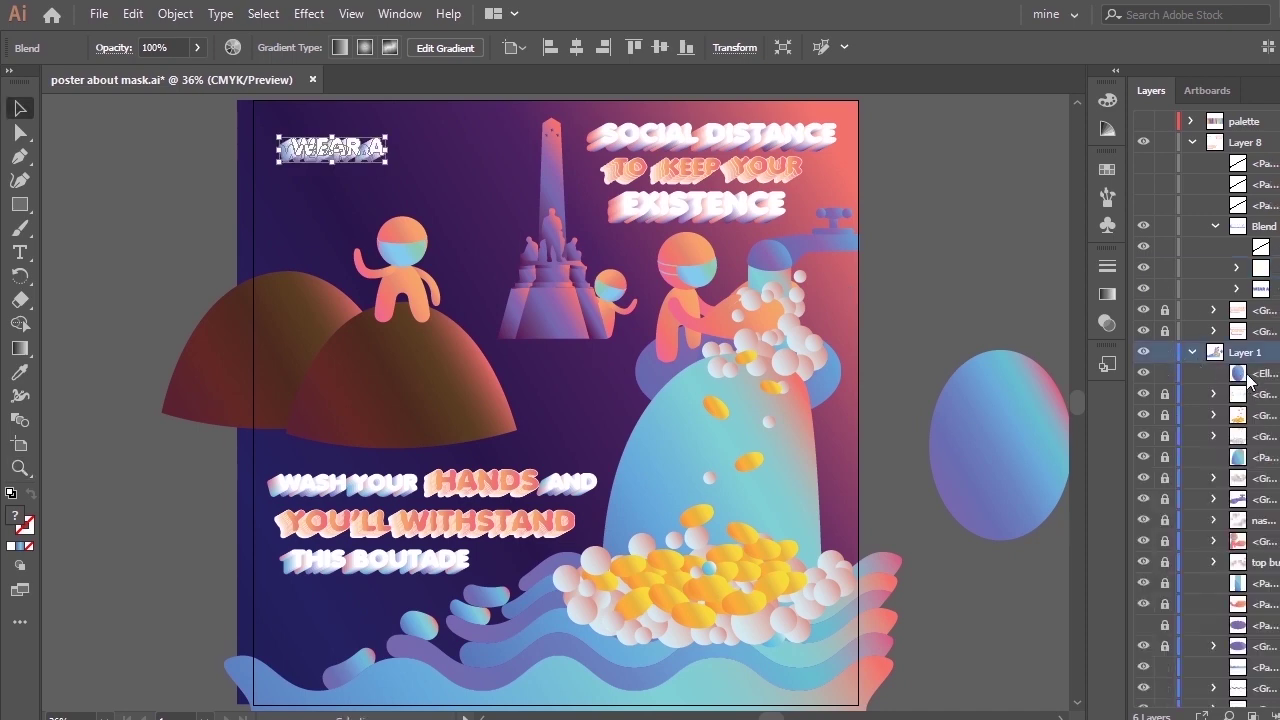
{"action": "left_click_drag", "start_coordinate": [1248, 377], "coordinate": [1246, 143]}
{"action": "left_click", "coordinate": [1190, 373]}
{"action": "left_click", "coordinate": [1166, 374]}
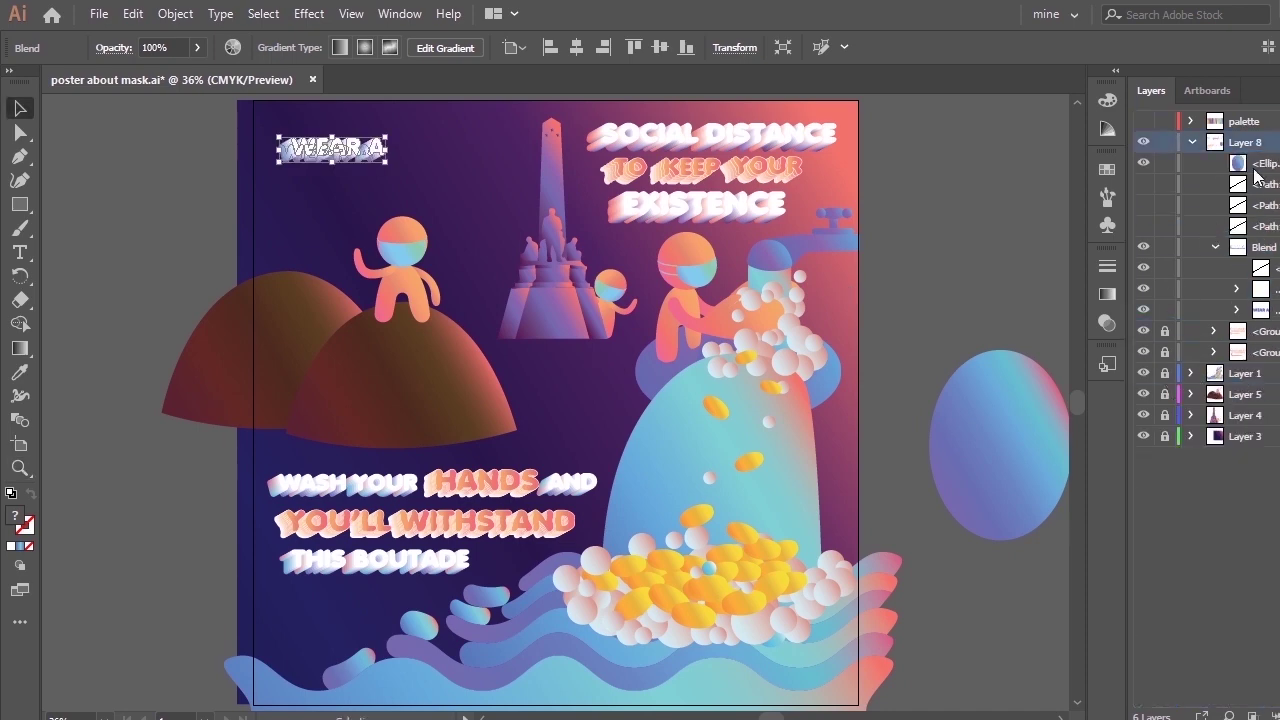
{"action": "left_click", "coordinate": [1014, 457]}
{"action": "left_click_drag", "start_coordinate": [1014, 457], "coordinate": [132, 211]}
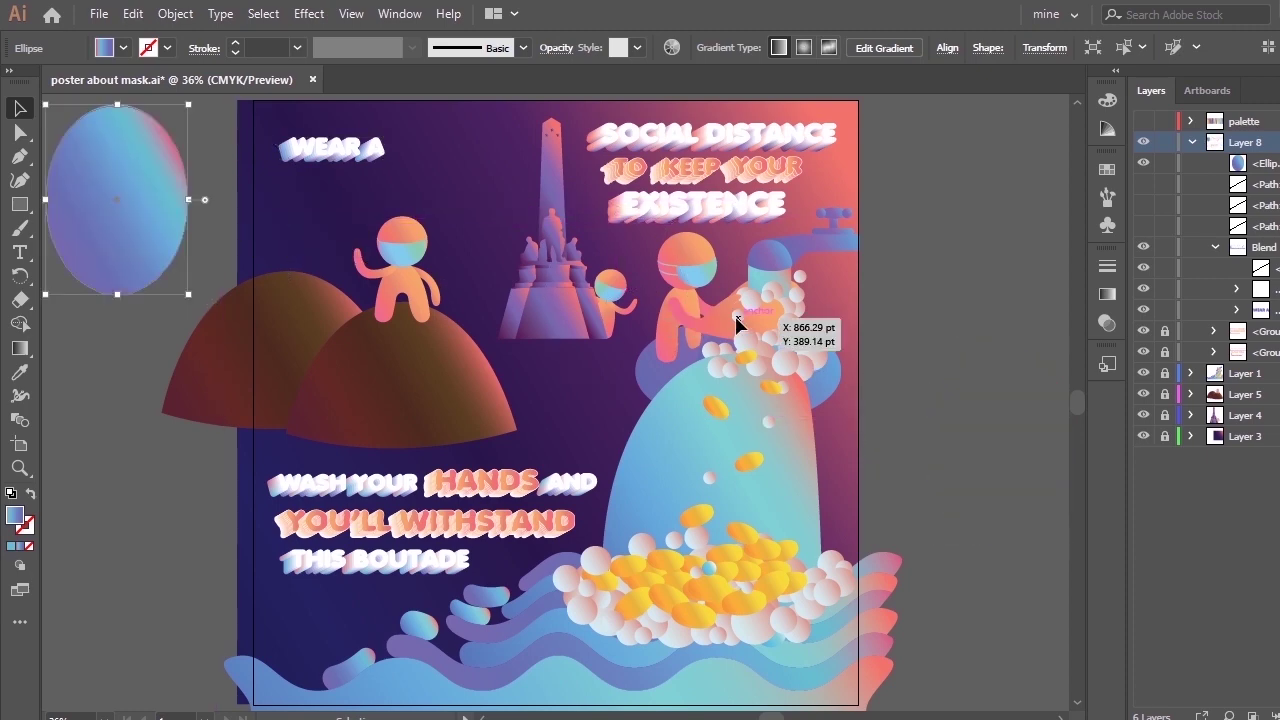
Recolor the large ellipse with a sampled purple-and-blue gradient and lock the WEAR A blend.
{"action": "key", "text": "i"}
{"action": "left_click", "coordinate": [665, 170]}
{"action": "left_click", "coordinate": [20, 108]}
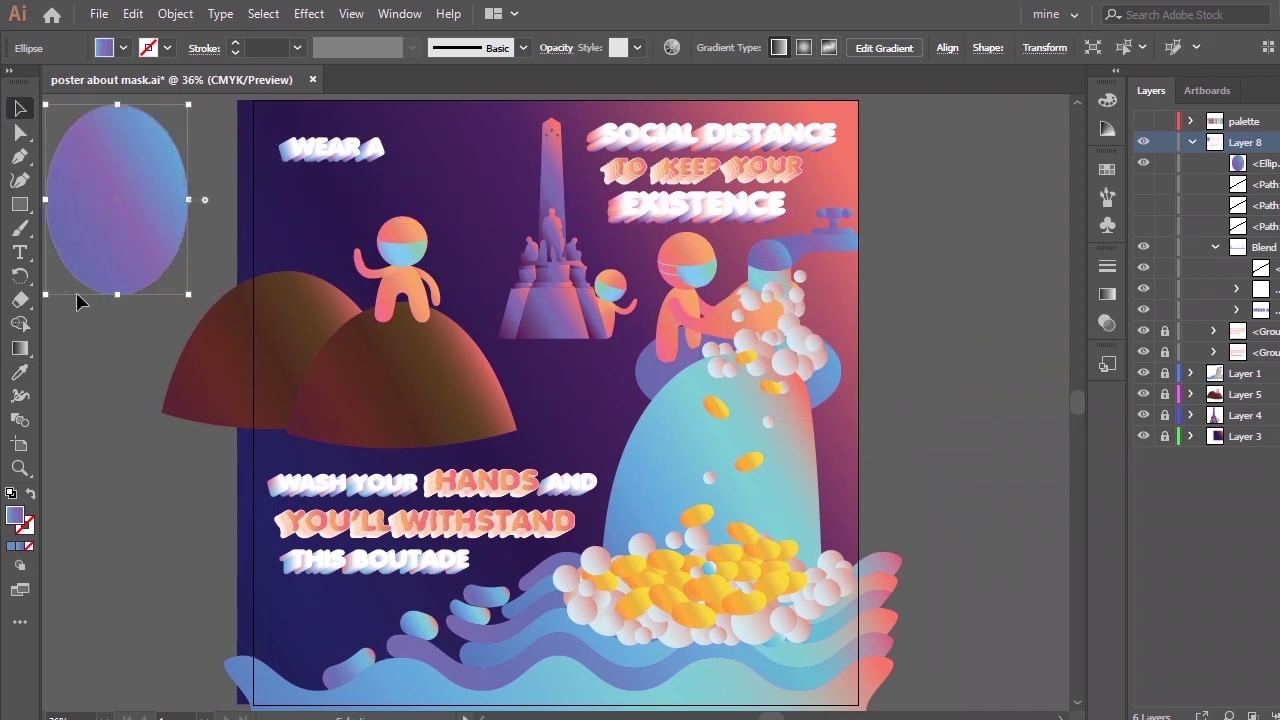
{"action": "left_click", "coordinate": [690, 228]}
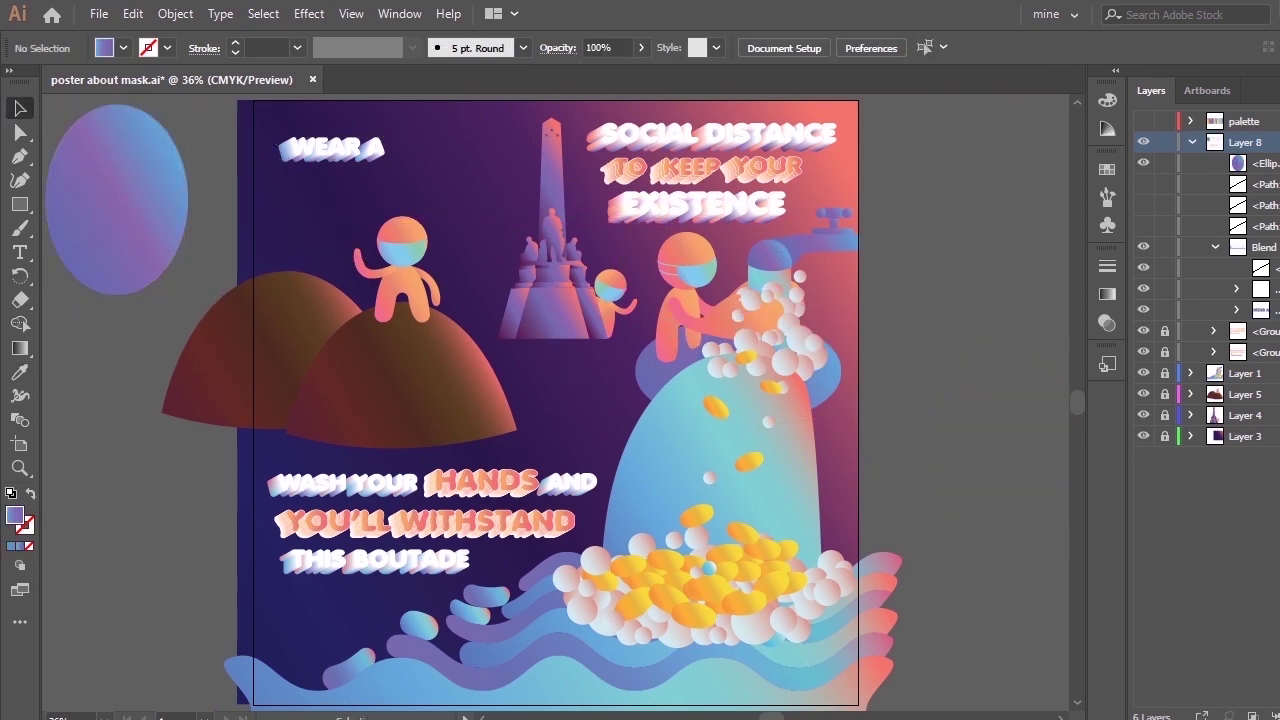
{"action": "left_click", "coordinate": [1216, 247]}
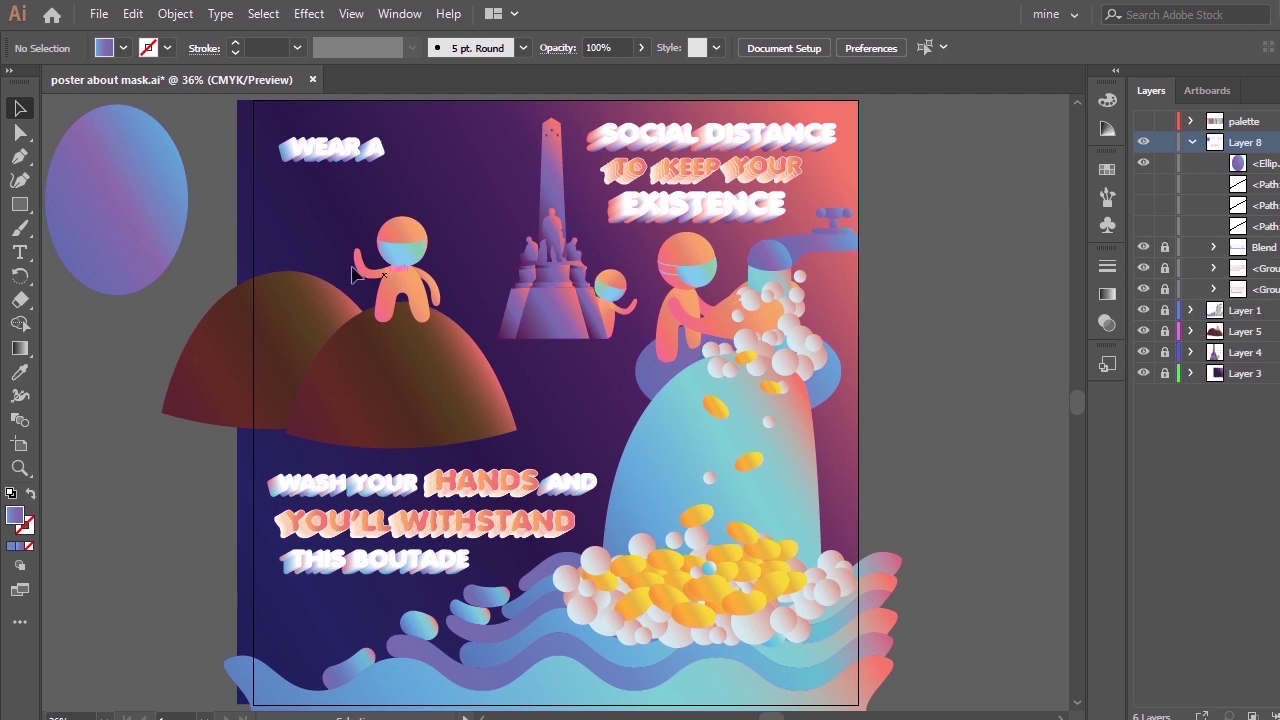
Place a new point text object to the right of WEAR A and set its size to 48 pt.
{"action": "key", "text": "z"}
{"action": "left_click_drag", "start_coordinate": [611, 355], "coordinate": [122, 256]}
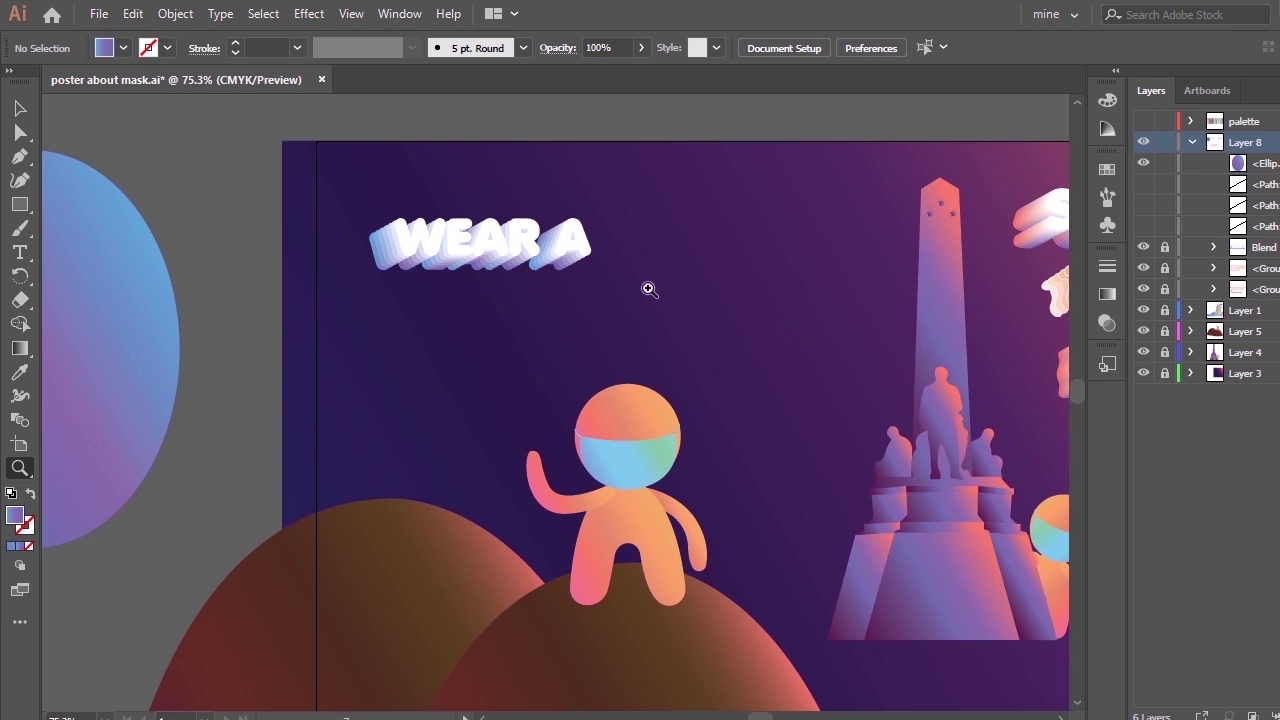
{"action": "key", "text": "t"}
{"action": "left_click", "coordinate": [638, 208]}
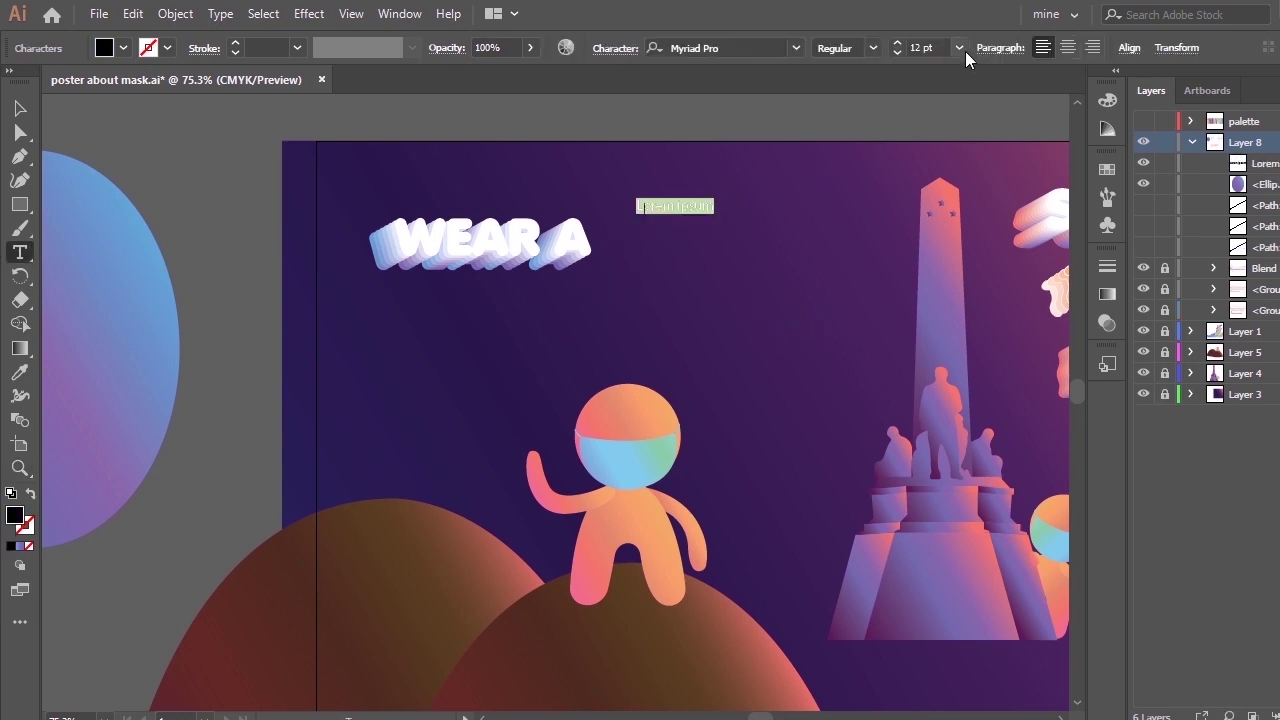
{"action": "left_click", "coordinate": [958, 47]}
{"action": "left_click", "coordinate": [982, 355]}
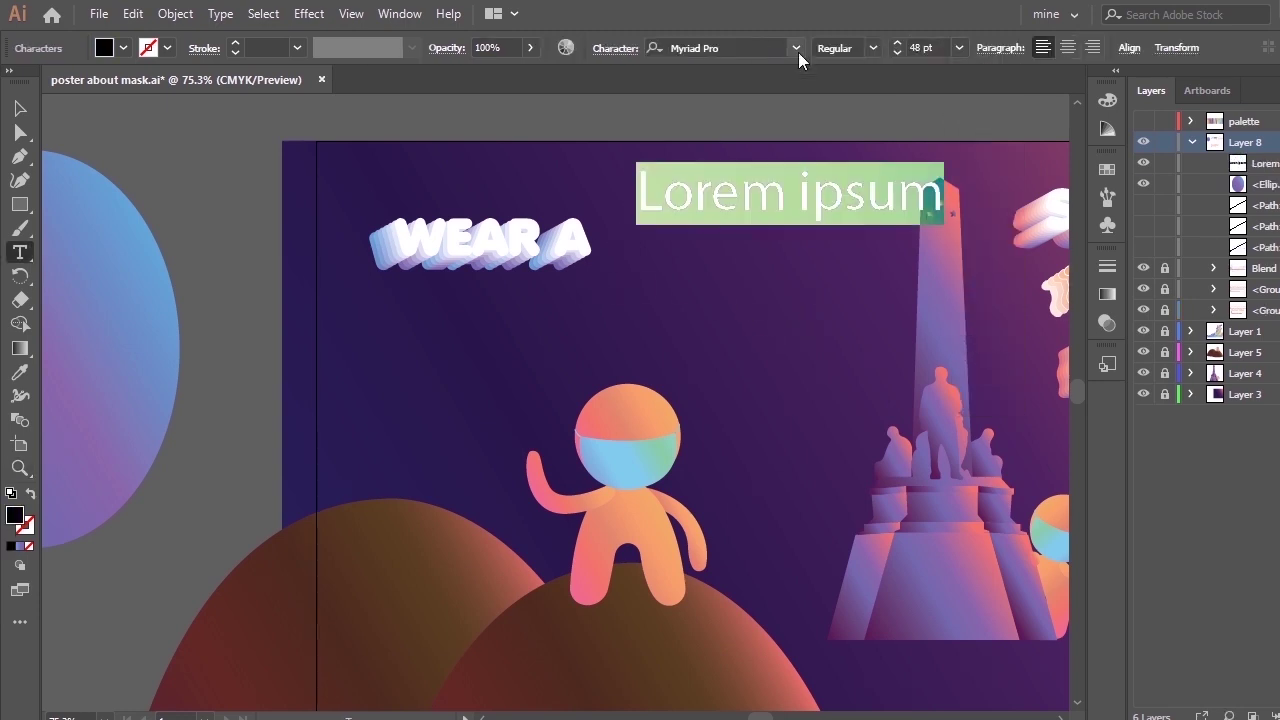
Set the new text's font to Anja Eliane and replace the placeholder with MASK.
{"action": "left_click", "coordinate": [796, 48]}
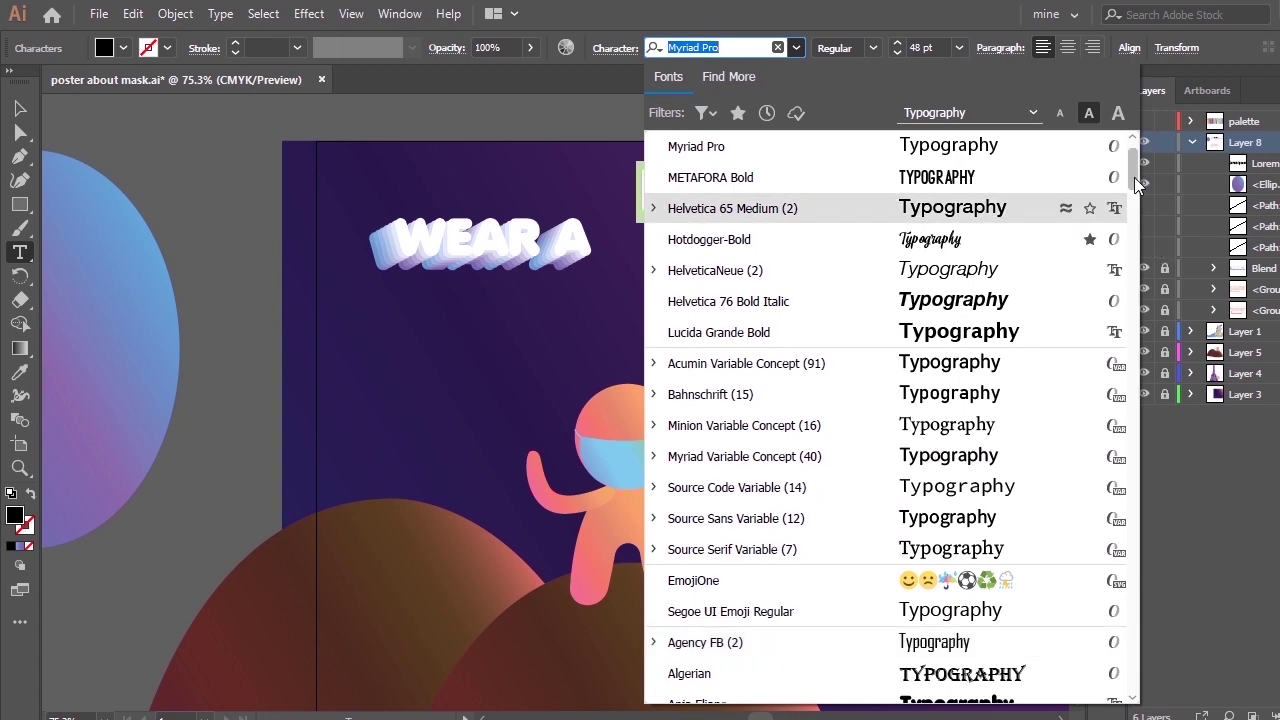
{"action": "scroll", "coordinate": [1135, 185], "scroll_direction": "down", "scroll_amount": 5}
{"action": "left_click", "coordinate": [836, 330]}
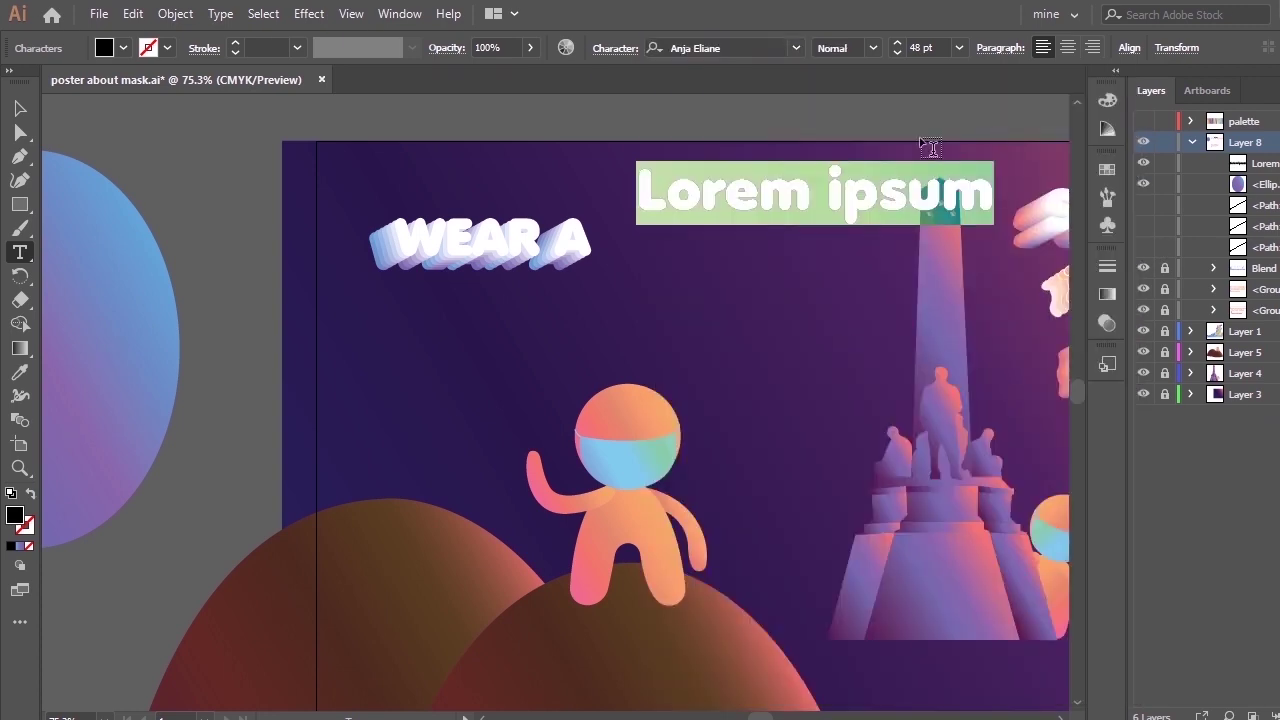
{"action": "type", "text": "m"}
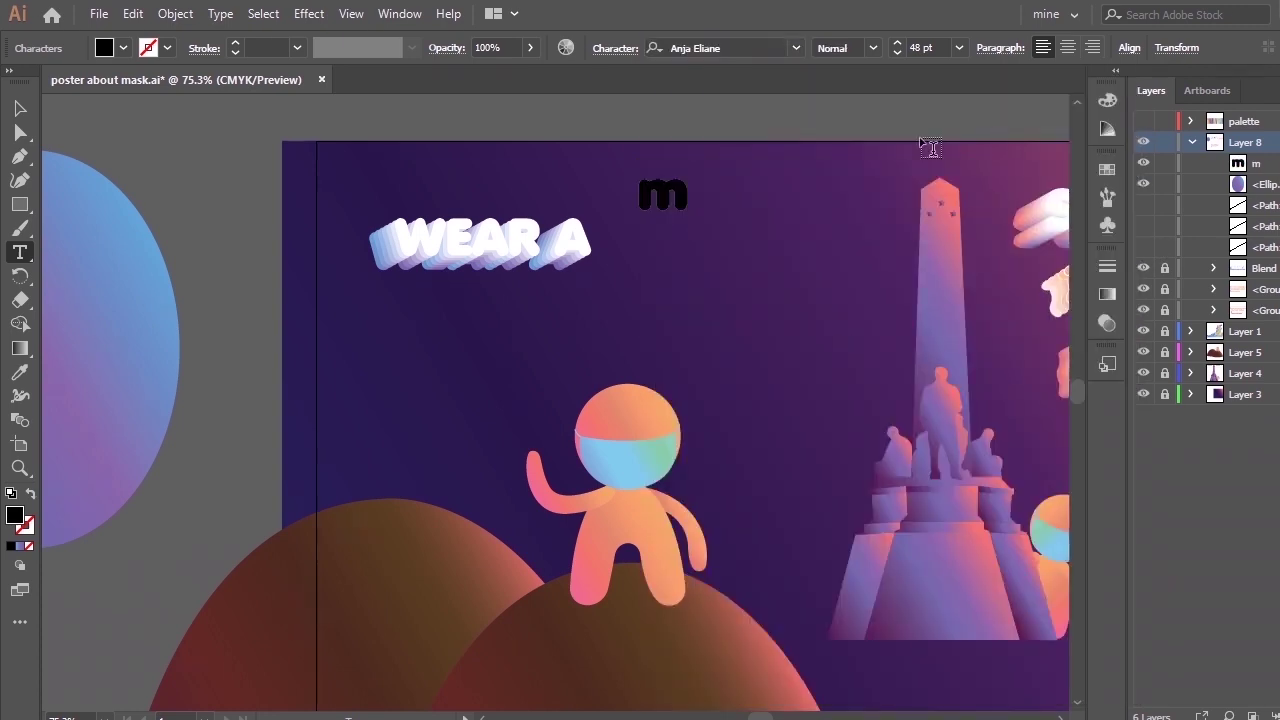
{"action": "key", "text": "BackSpace"}
{"action": "type", "text": "MASK"}
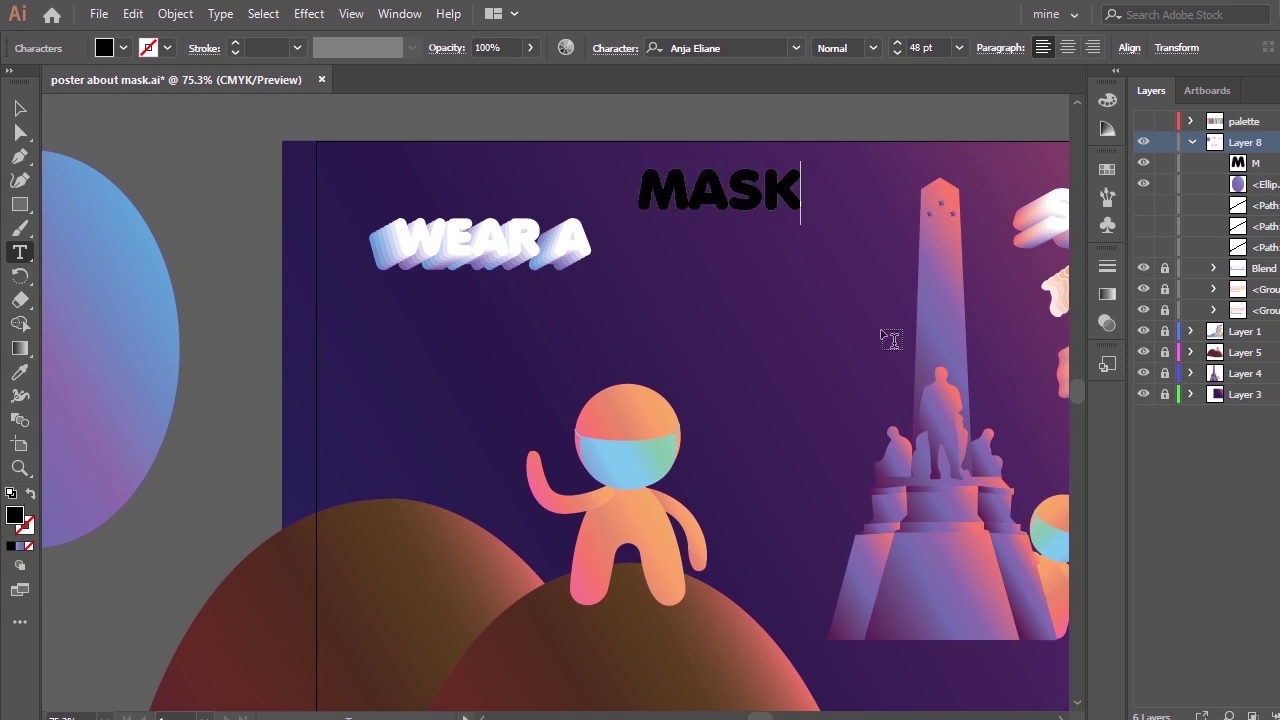
Move the MASK text level with WEAR A and convert it to outlines.
{"action": "left_click", "coordinate": [20, 108]}
{"action": "left_click_drag", "start_coordinate": [697, 224], "coordinate": [687, 254]}
{"action": "right_click", "coordinate": [674, 236]}
{"action": "left_click", "coordinate": [744, 370]}
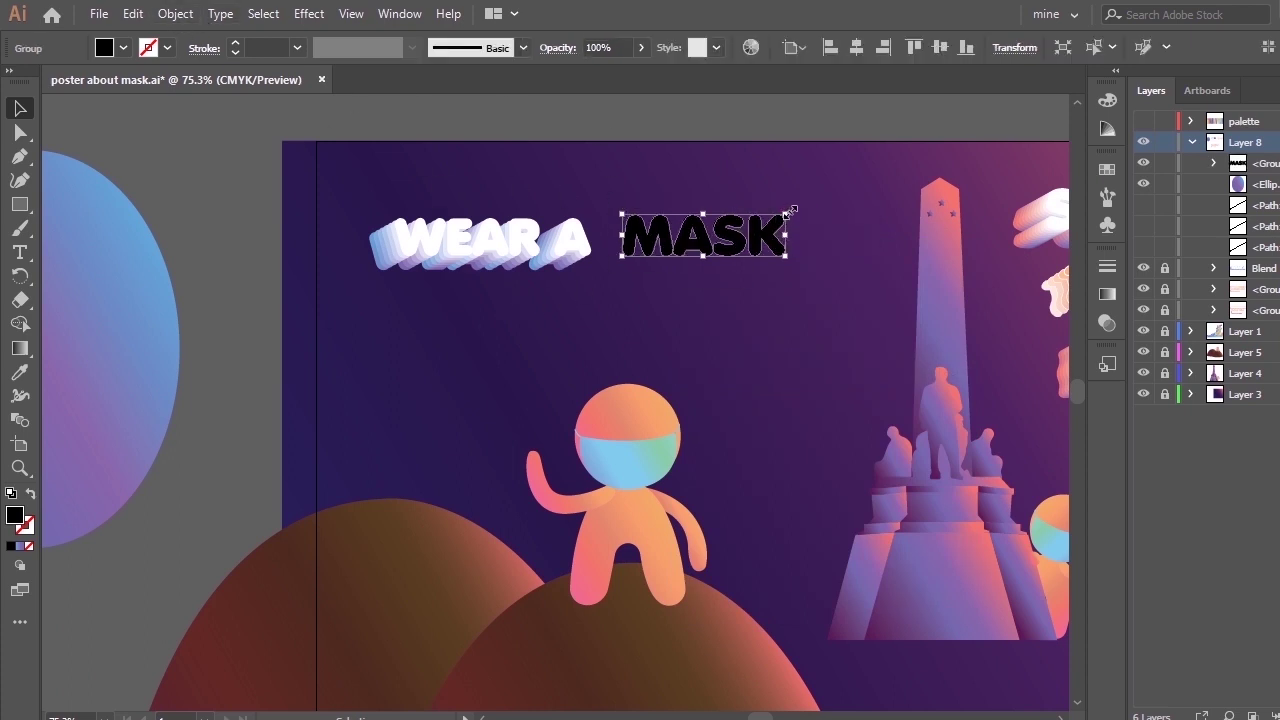
Enlarge the MASK outlines slightly, using the EXISTENCE lettering as size reference, and position them to the right of WEAR A.
{"action": "left_click_drag", "start_coordinate": [789, 210], "coordinate": [821, 187]}
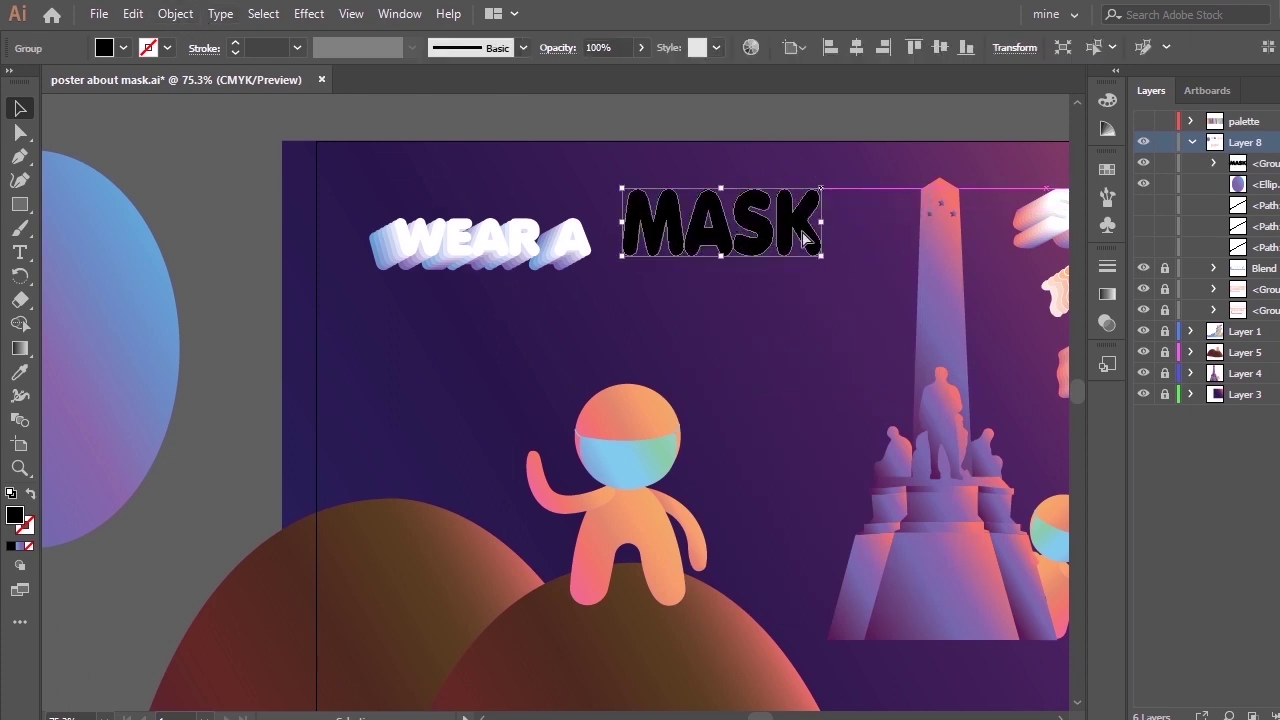
{"action": "left_click_drag", "start_coordinate": [772, 240], "coordinate": [943, 313]}
{"action": "left_click_drag", "start_coordinate": [857, 244], "coordinate": [645, 209]}
{"action": "key", "text": "v"}
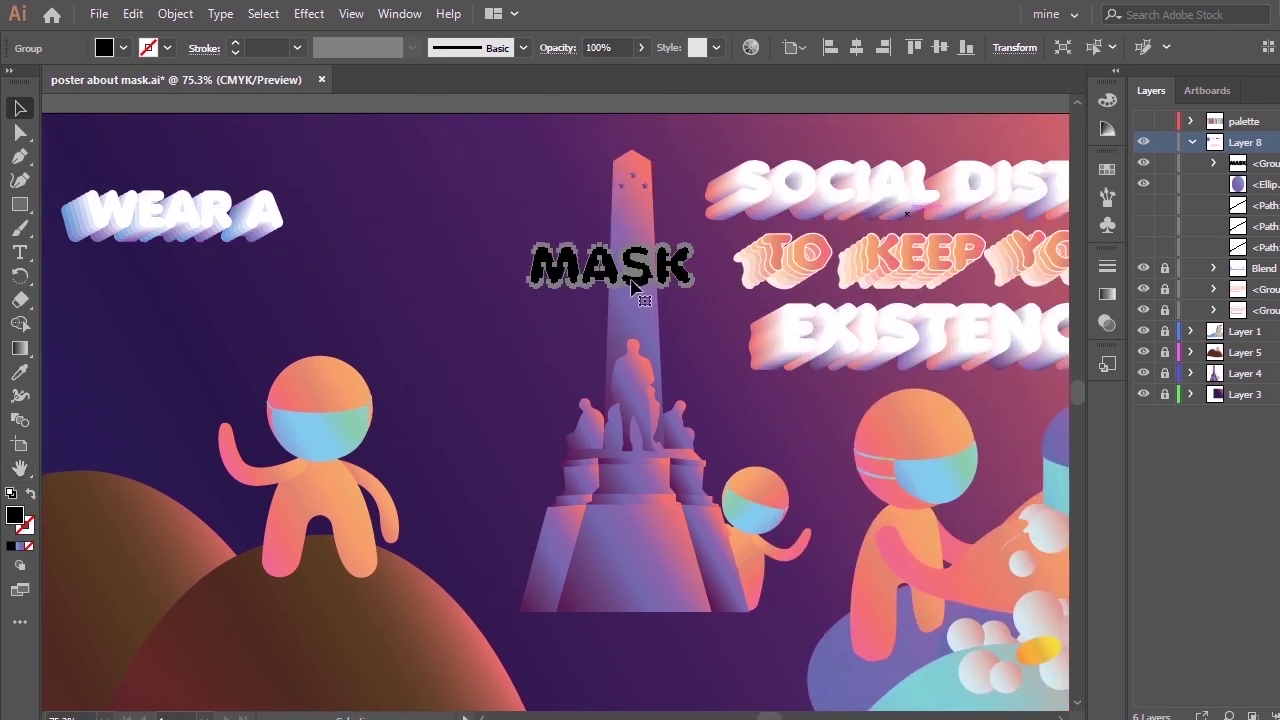
{"action": "left_click_drag", "start_coordinate": [650, 284], "coordinate": [748, 346]}
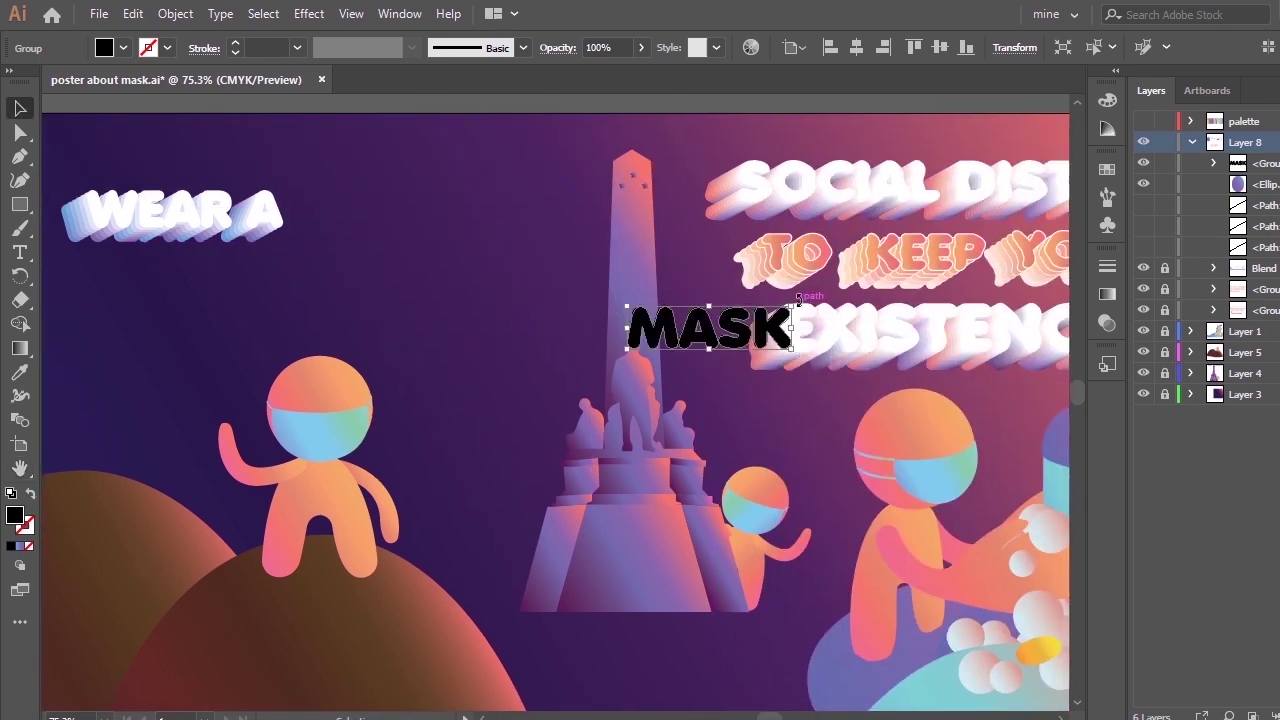
{"action": "left_click_drag", "start_coordinate": [791, 306], "coordinate": [507, 207]}
{"action": "key", "text": "h"}
{"action": "left_click_drag", "start_coordinate": [575, 288], "coordinate": [813, 288]}
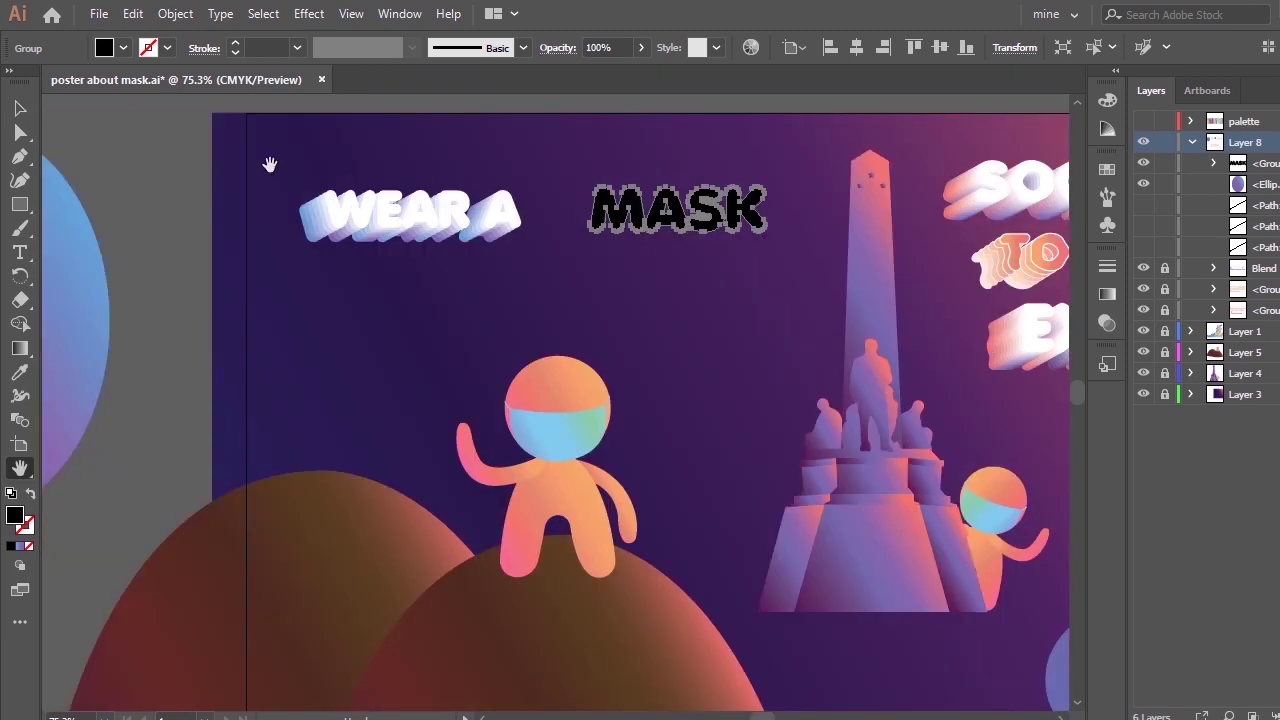
{"action": "key", "text": "v"}
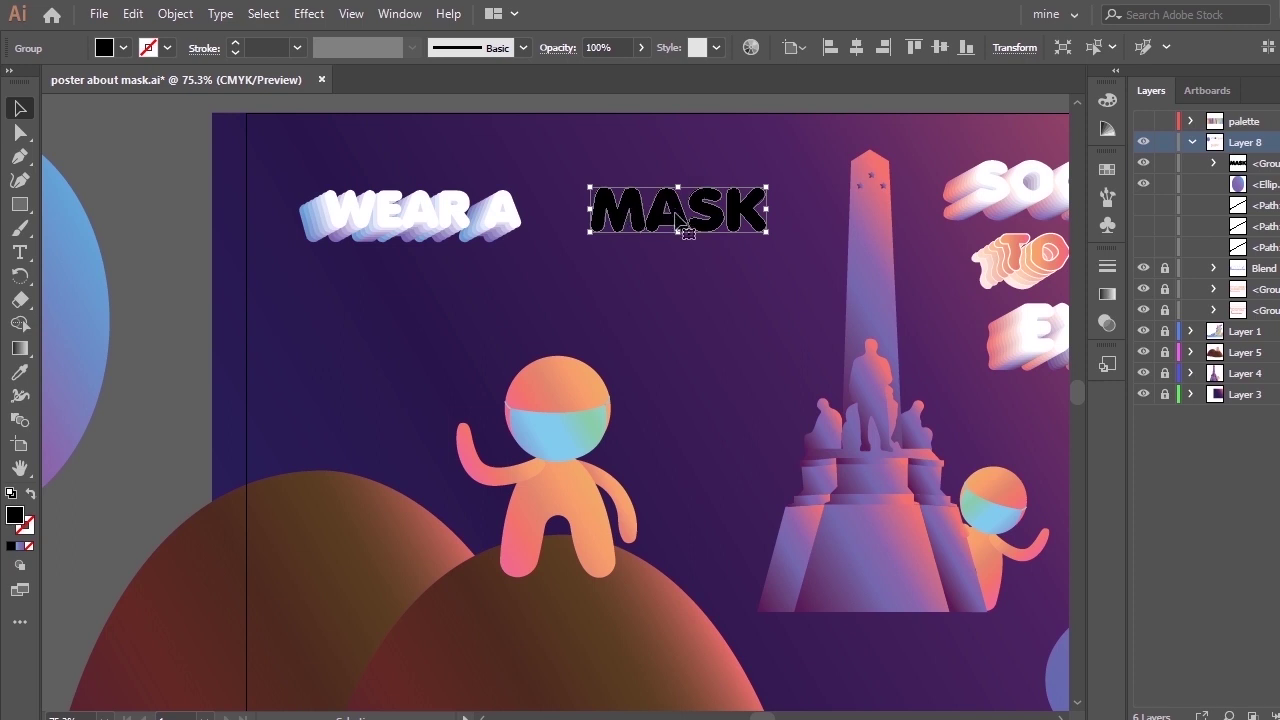
{"action": "mouse_move", "coordinate": [676, 218]}
{"action": "left_mouse_down"}
{"action": "mouse_move", "coordinate": [630, 224]}
{"action": "mouse_move", "coordinate": [679, 292]}
{"action": "mouse_move", "coordinate": [686, 237]}
{"action": "left_mouse_up"}
Apply an envelope distort mesh with 4 rows and 4 columns to the MASK outlines.
{"action": "key", "text": "ctrl+plus"}
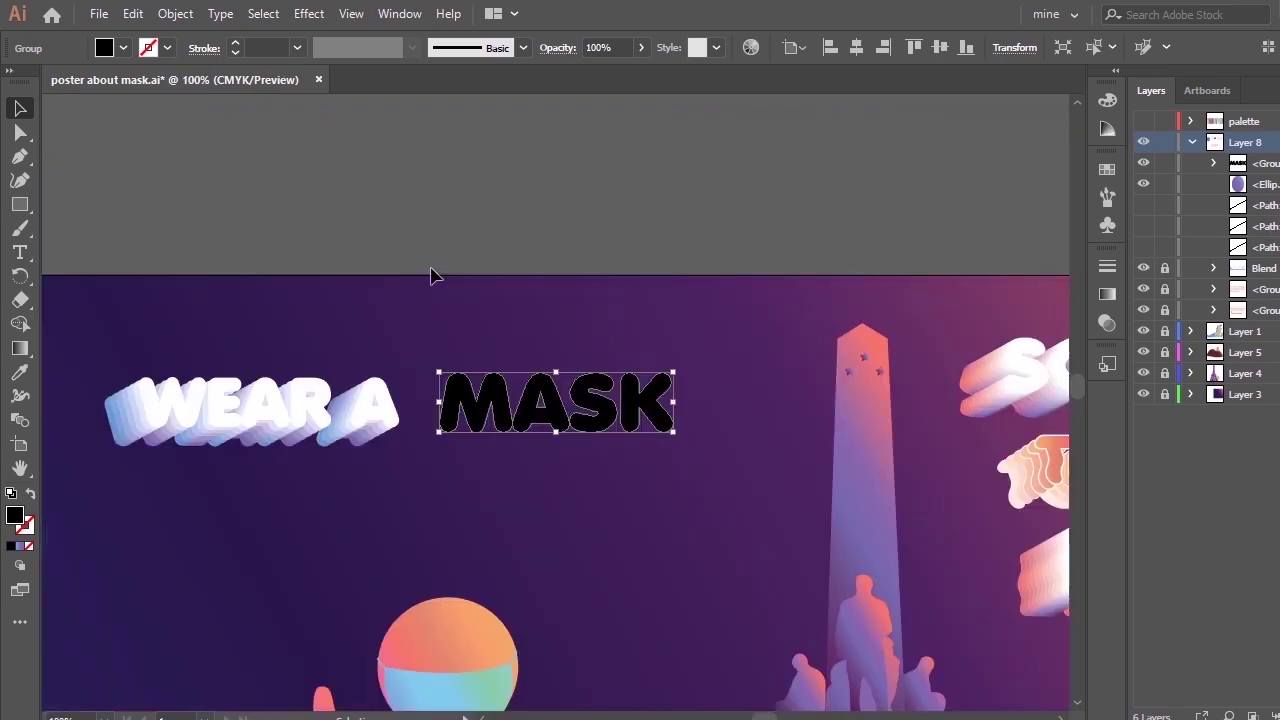
{"action": "key", "text": "ctrl+plus"}
{"action": "left_click", "coordinate": [132, 14]}
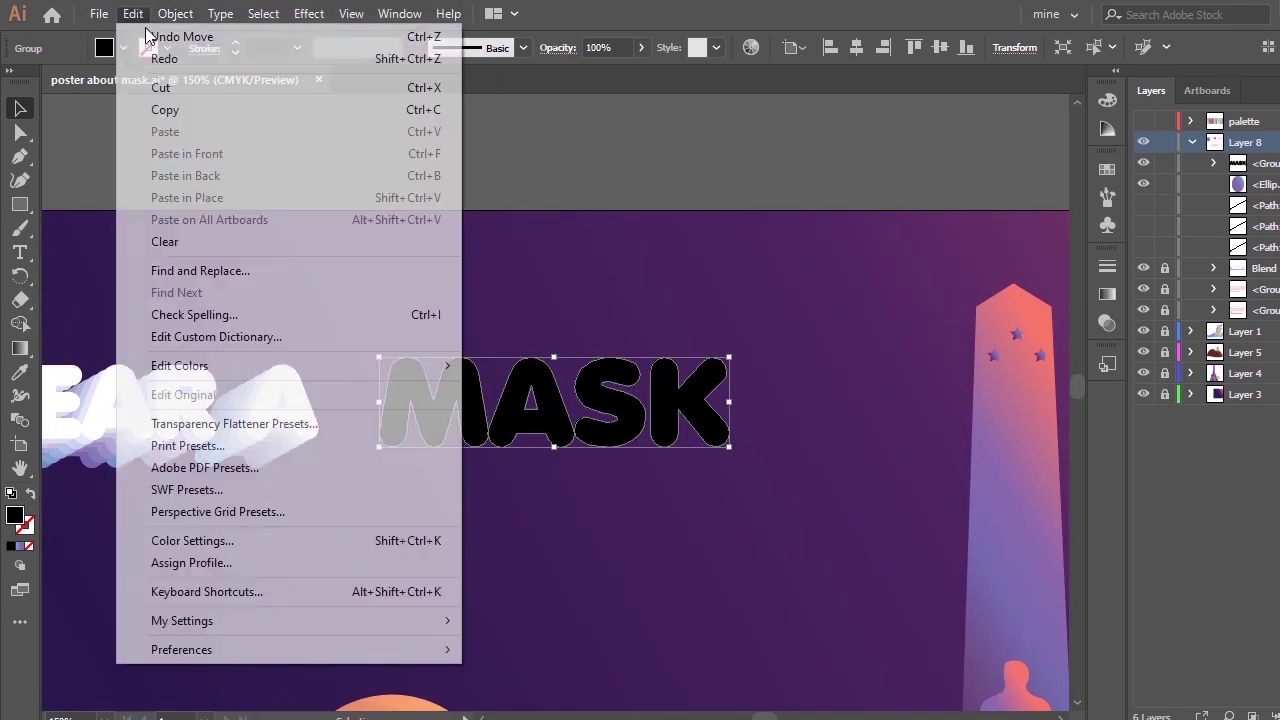
{"action": "mouse_move", "coordinate": [184, 16]}
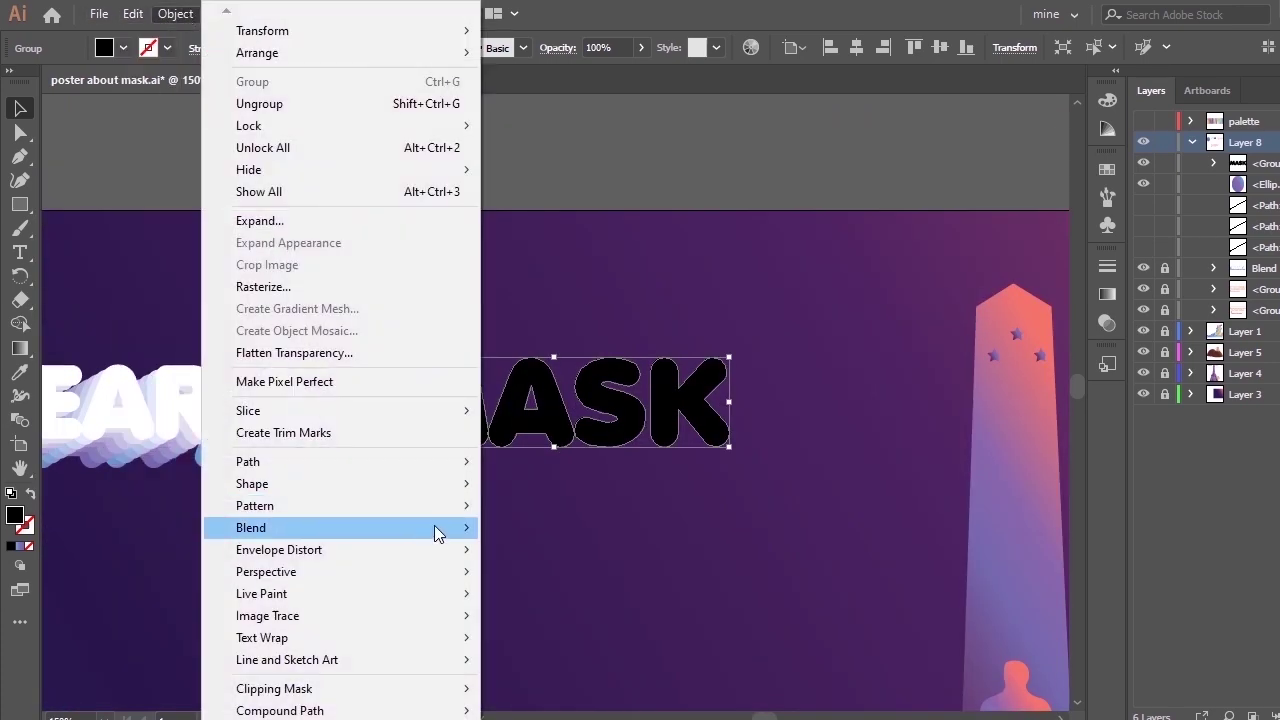
{"action": "left_click", "coordinate": [491, 568]}
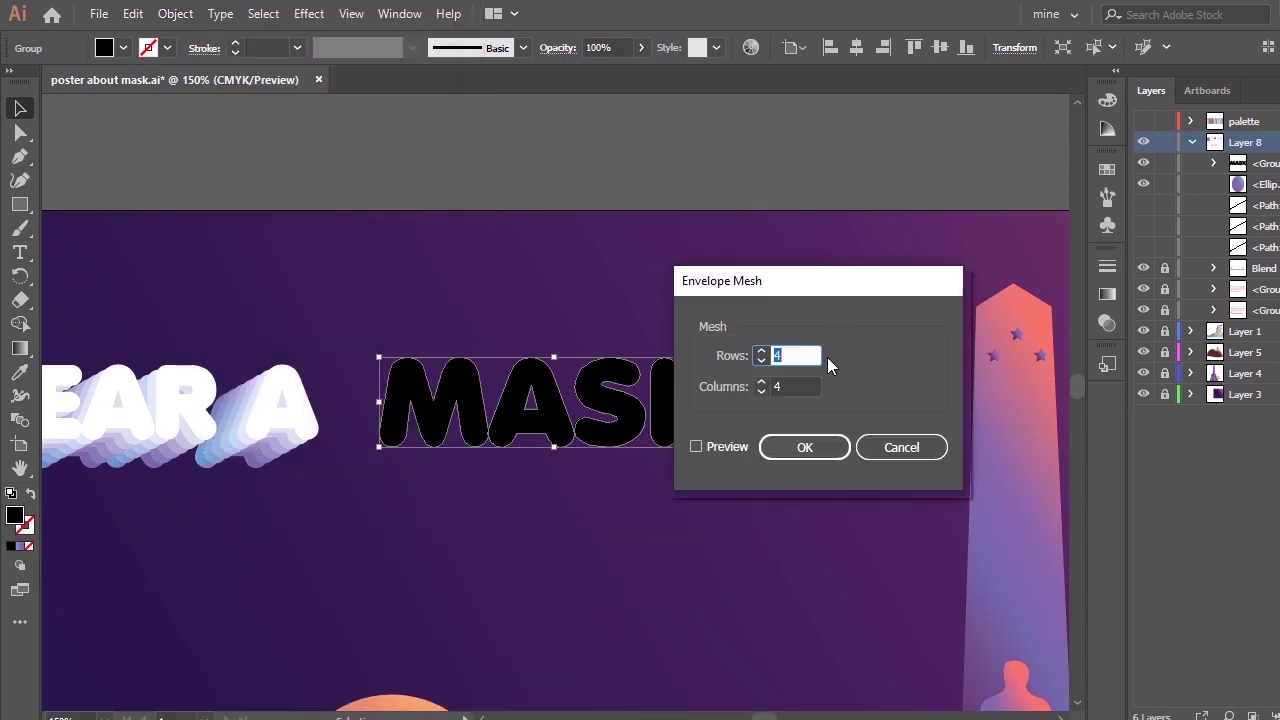
{"action": "left_click", "coordinate": [727, 447]}
{"action": "left_click", "coordinate": [830, 447]}
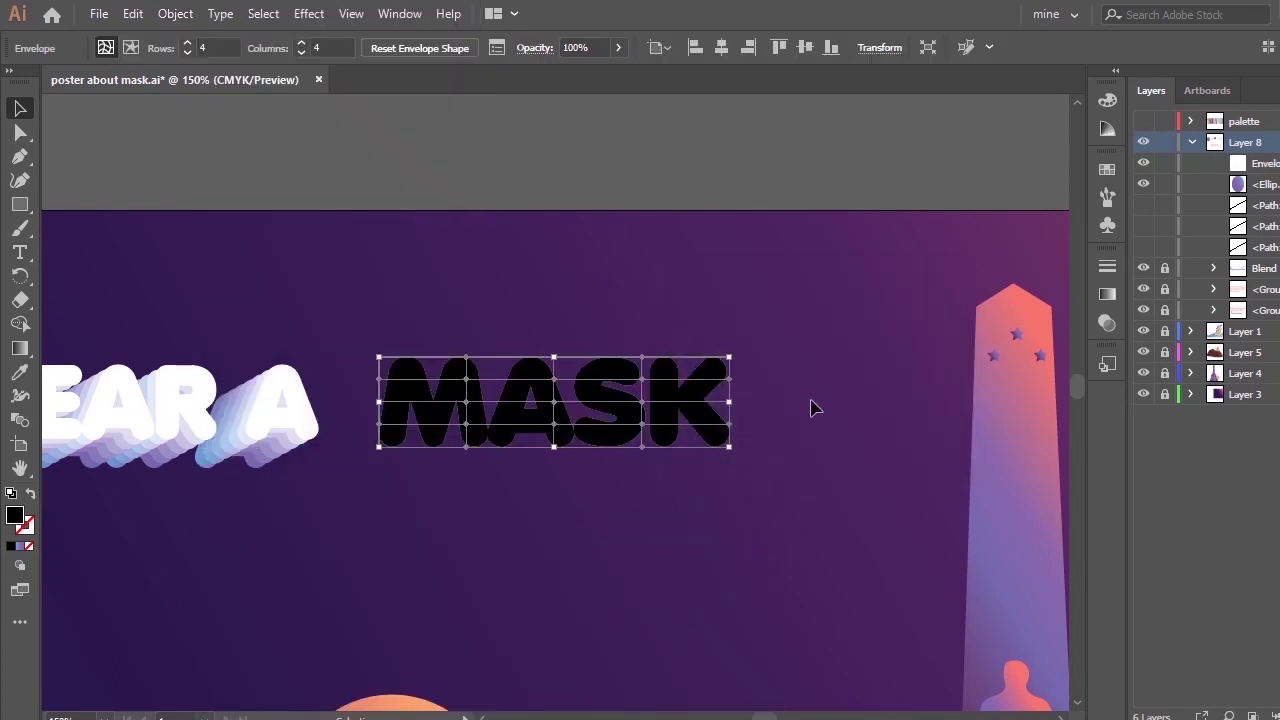
Select the intermediate mesh points of the MASK envelope and nudge them slightly left to give the letters wavy edges.
{"action": "left_click", "coordinate": [754, 395]}
{"action": "key", "text": "a"}
{"action": "left_click", "coordinate": [491, 420]}
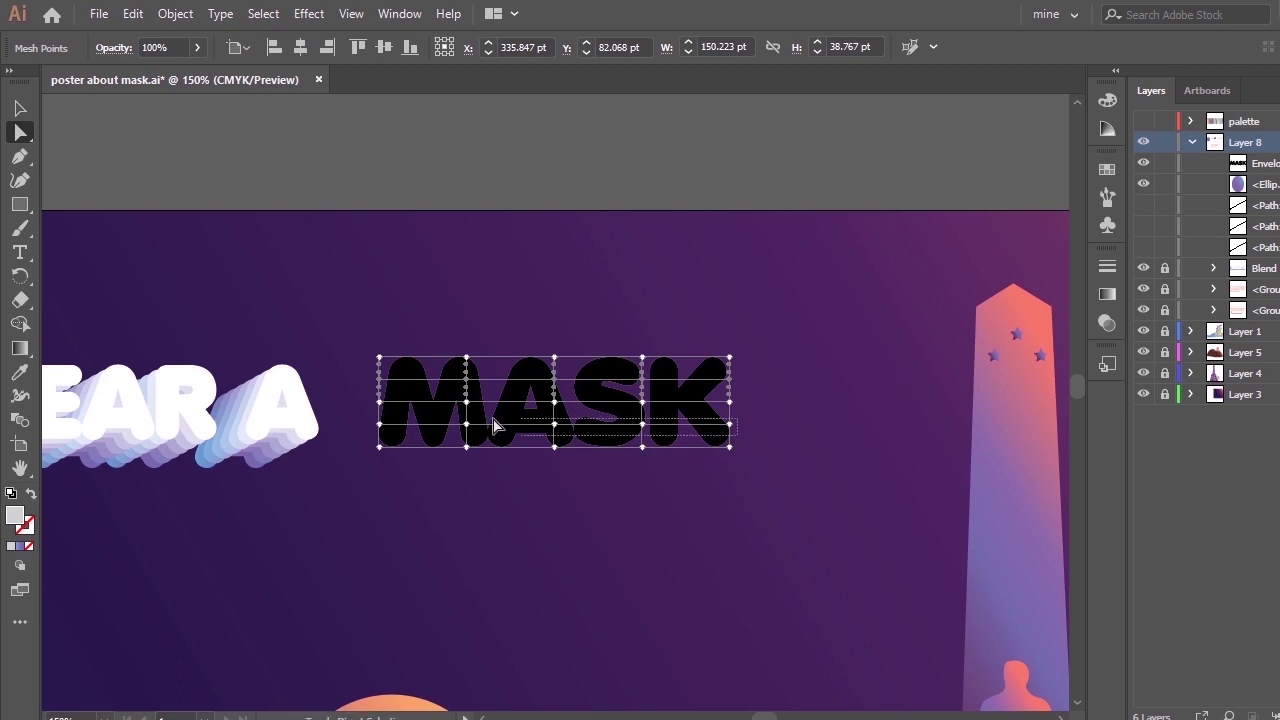
{"action": "left_click_drag", "start_coordinate": [493, 418], "coordinate": [370, 414]}
{"action": "key", "text": "Left"}
{"action": "key", "text": "Left"}
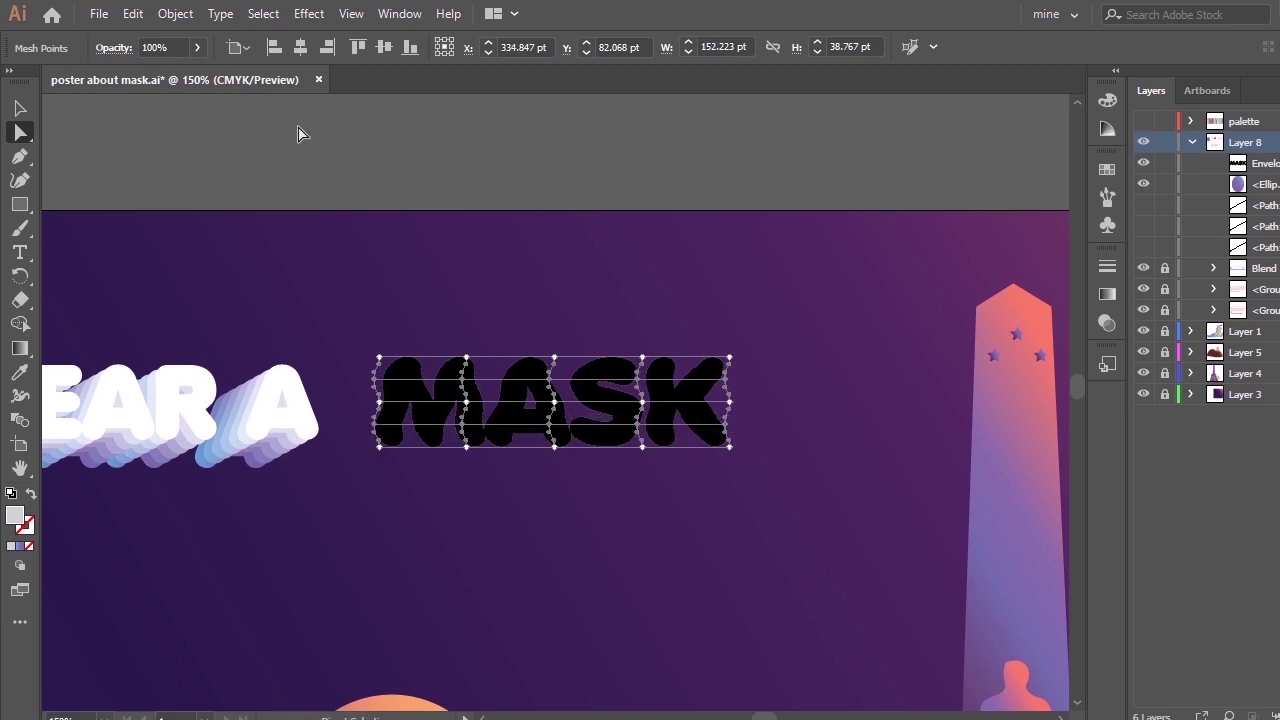
{"action": "key", "text": "v"}
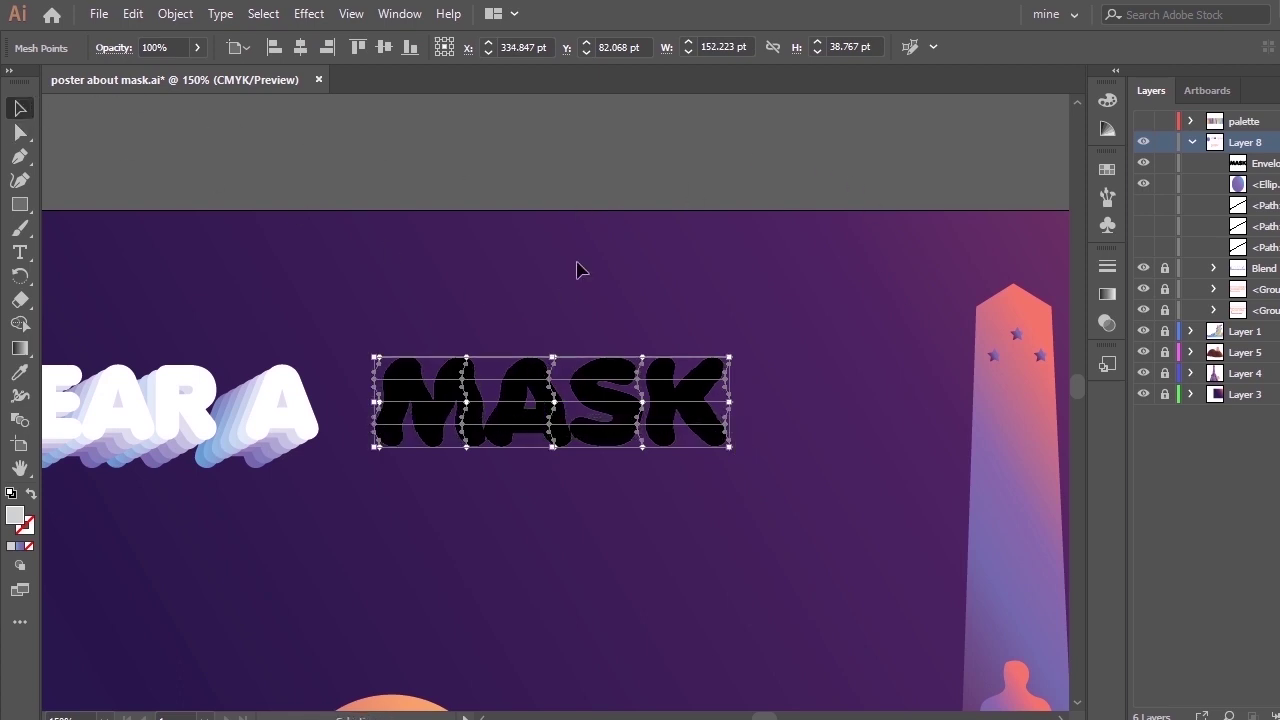
Duplicate the warped MASK lettering straight down, 47.73 pt below the original.
{"action": "left_click_drag", "start_coordinate": [552, 402], "coordinate": [544, 518]}
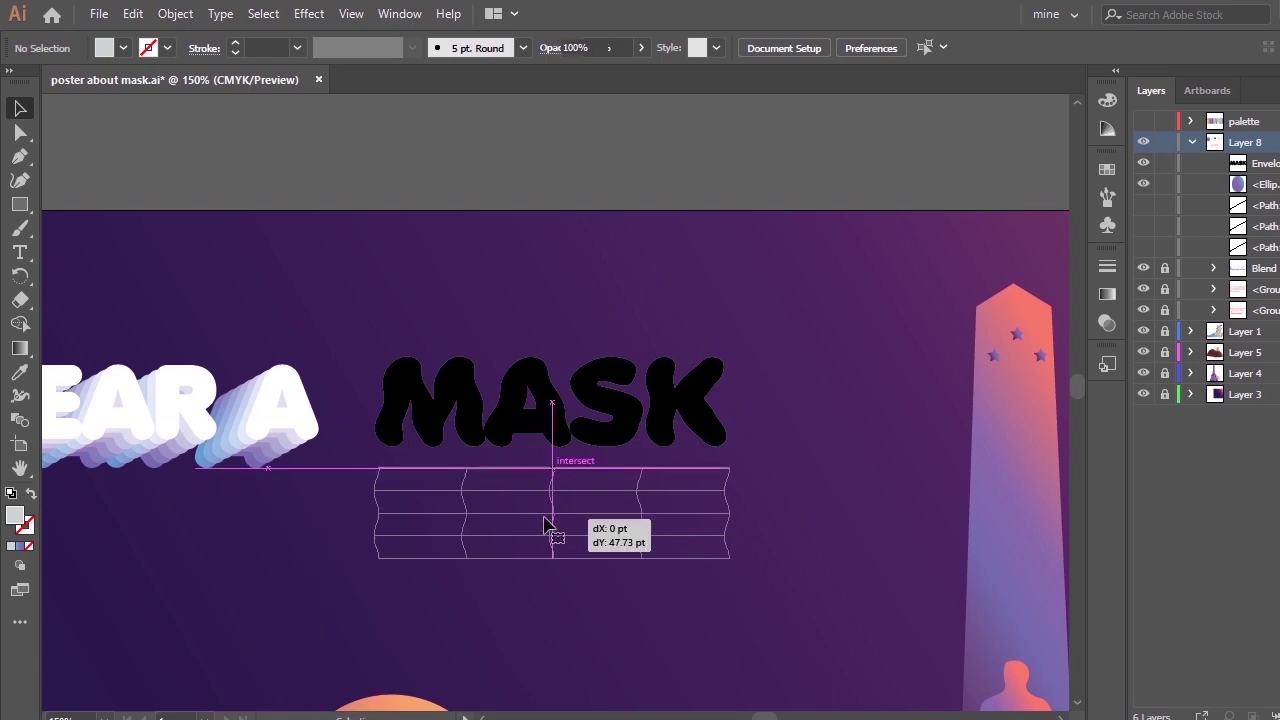
{"action": "key", "text": "super"}
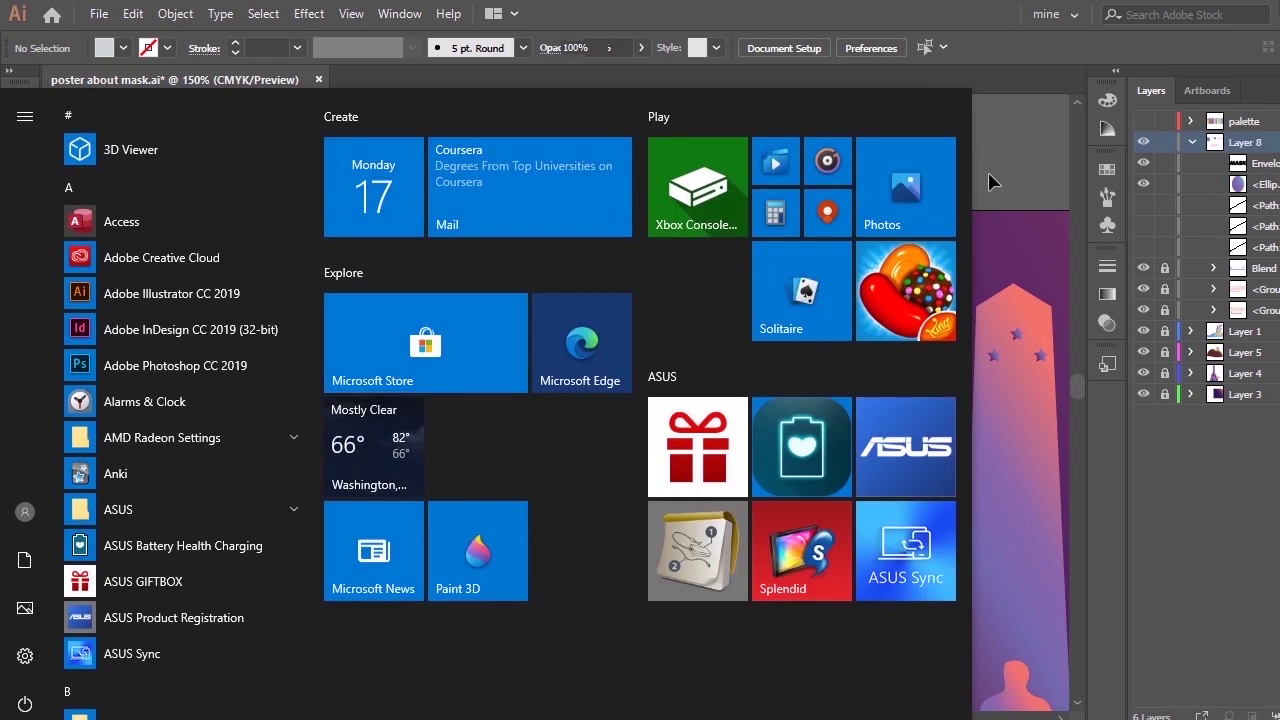
{"action": "left_click", "coordinate": [989, 181]}
{"action": "key", "text": "a"}
{"action": "key", "text": "ctrl+z"}
{"action": "left_click_drag", "start_coordinate": [616, 440], "coordinate": [617, 552]}
Blend the two MASK copies together using 10 specified steps.
{"action": "left_click_drag", "start_coordinate": [360, 322], "coordinate": [752, 584]}
{"action": "left_click", "coordinate": [174, 14]}
{"action": "mouse_move", "coordinate": [330, 527]}
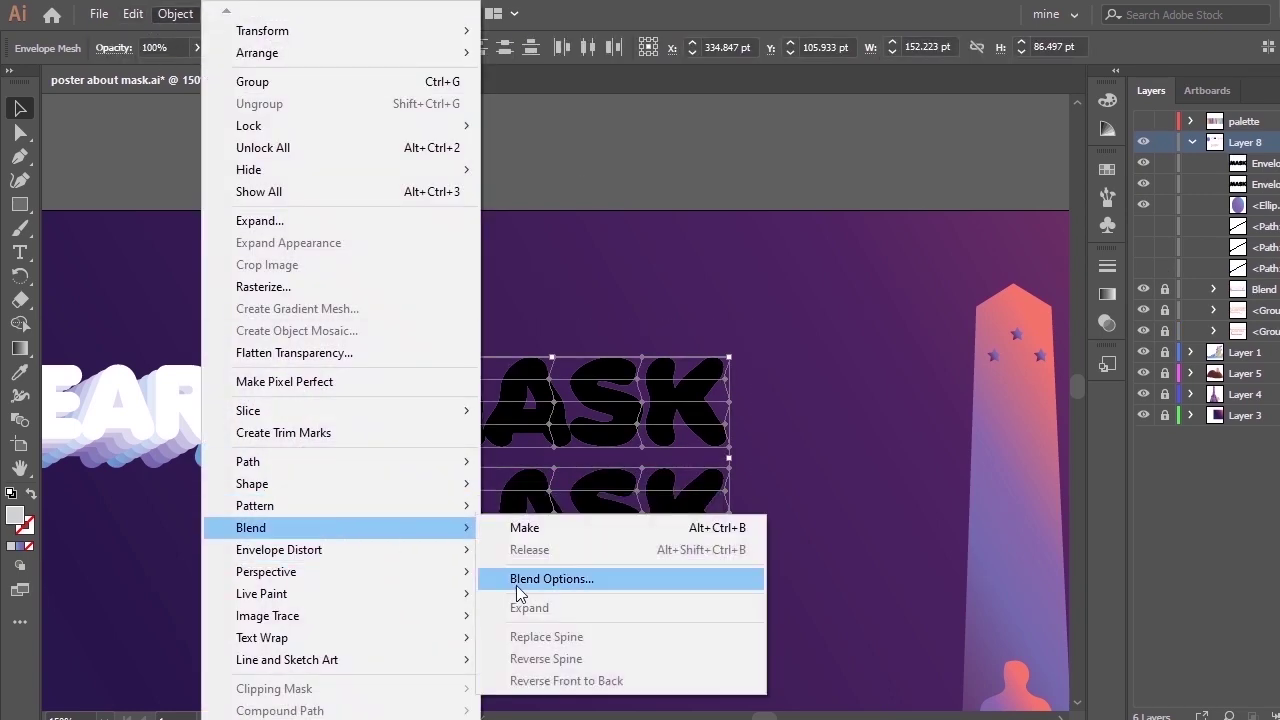
{"action": "left_click", "coordinate": [524, 528]}
{"action": "left_click", "coordinate": [174, 14]}
{"action": "mouse_move", "coordinate": [373, 528]}
{"action": "left_click", "coordinate": [551, 578]}
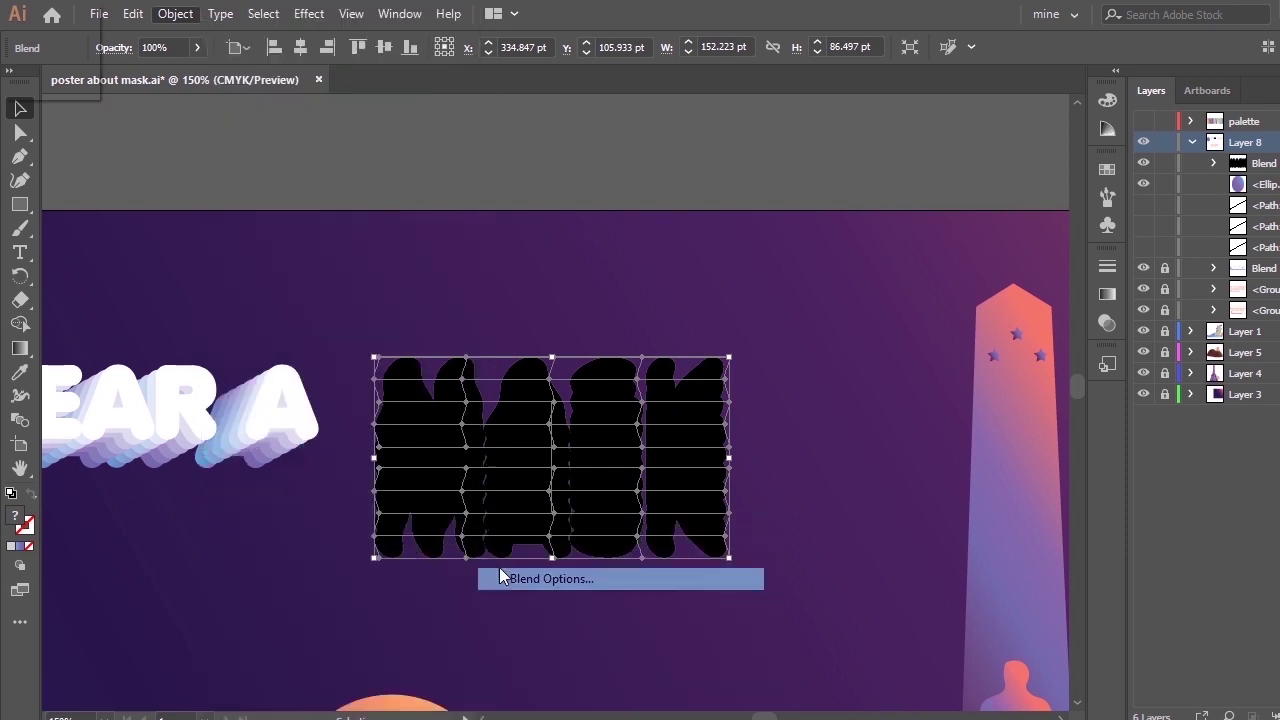
{"action": "double_click", "coordinate": [1103, 189]}
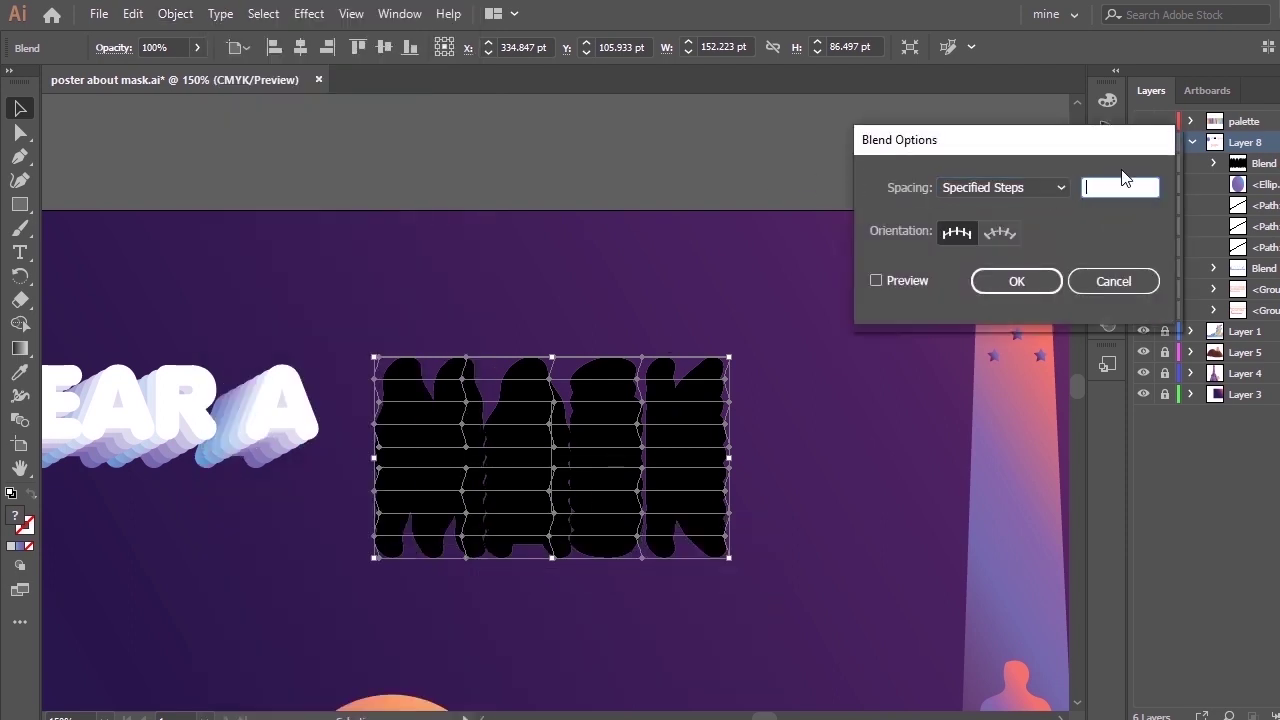
{"action": "left_click", "coordinate": [878, 281]}
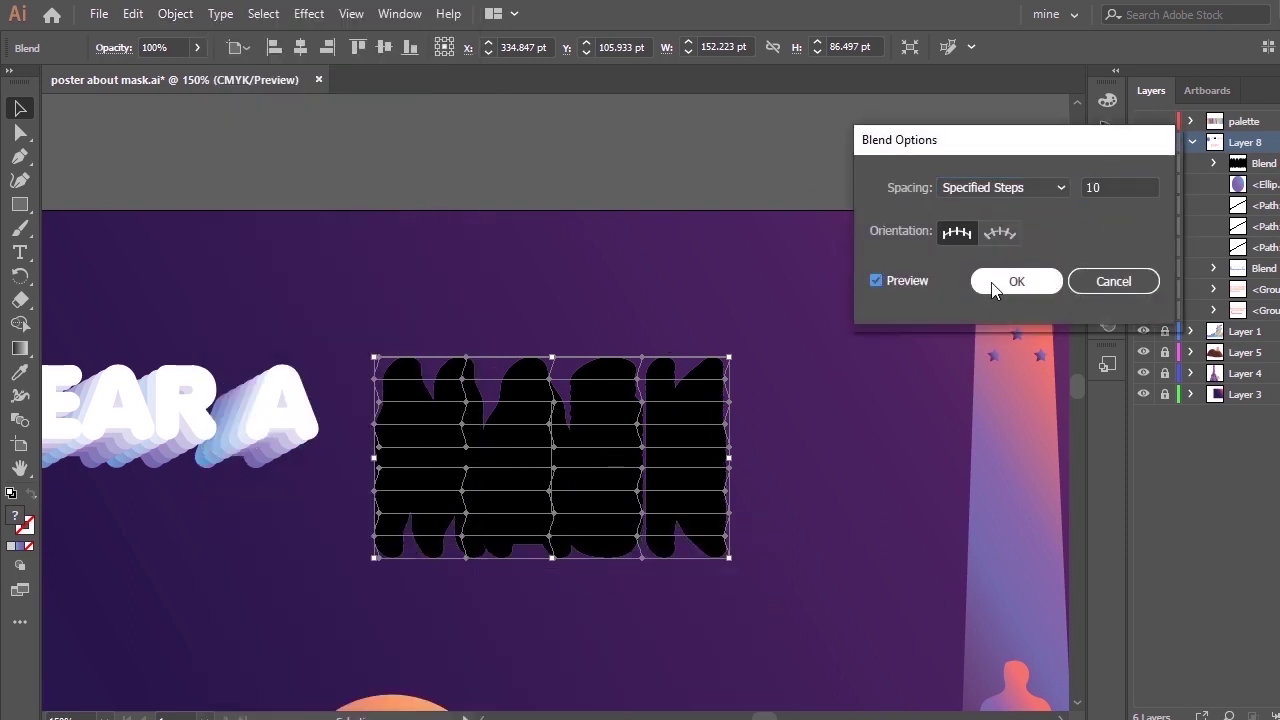
{"action": "left_click", "coordinate": [995, 282]}
Show the hidden diagonal path, move the ellipse above the MASK blend in the stacking order, and select the path with the blend.
{"action": "left_click", "coordinate": [1257, 205]}
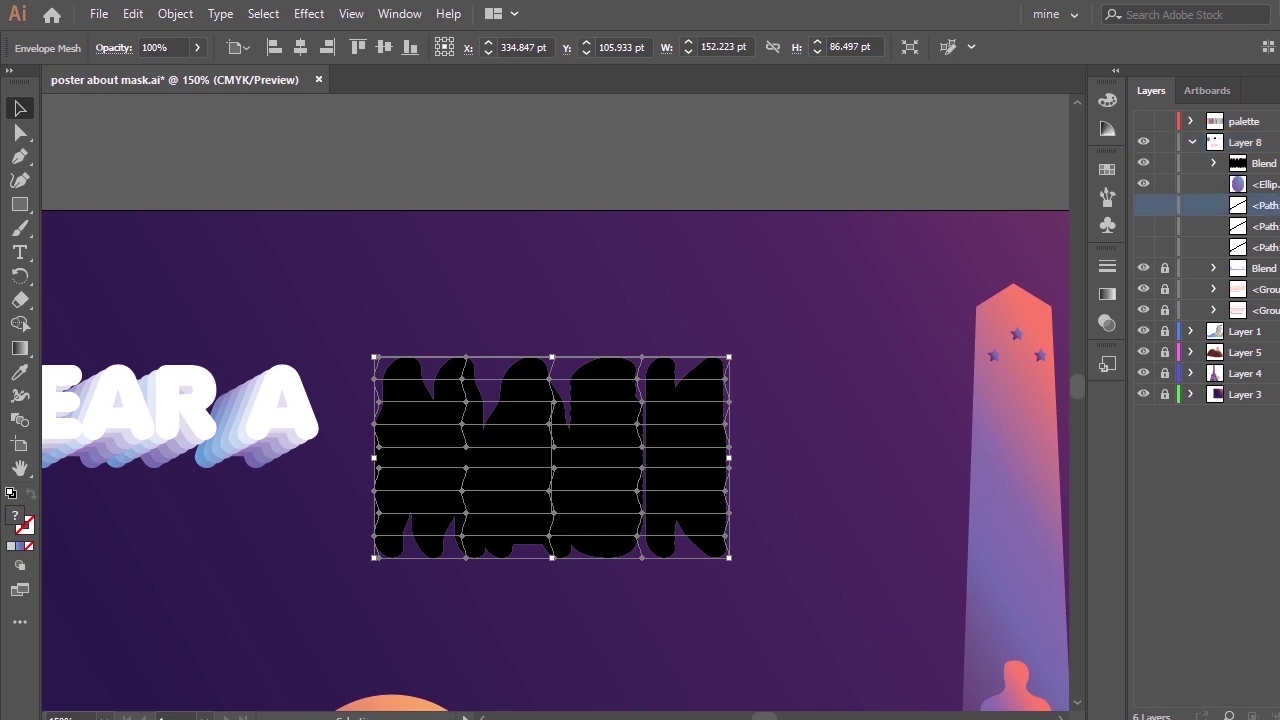
{"action": "left_click_drag", "start_coordinate": [1262, 184], "coordinate": [1278, 157]}
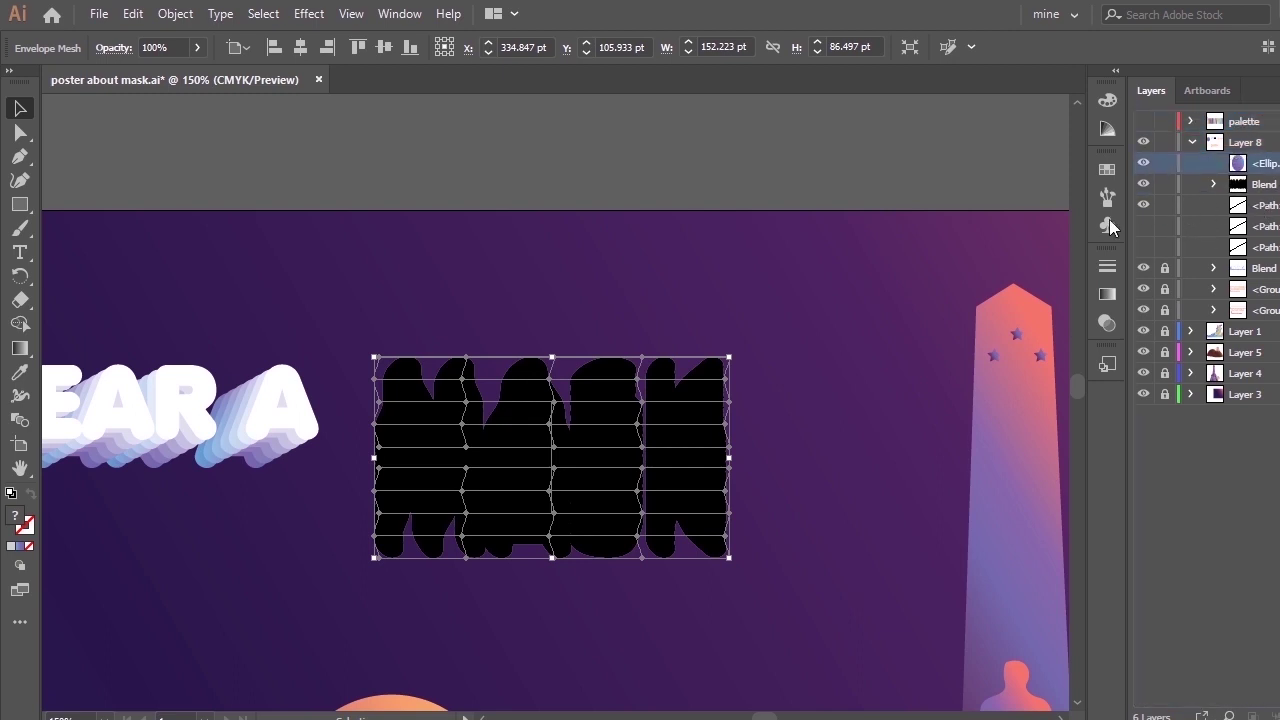
{"action": "left_click_drag", "start_coordinate": [158, 262], "coordinate": [815, 569]}
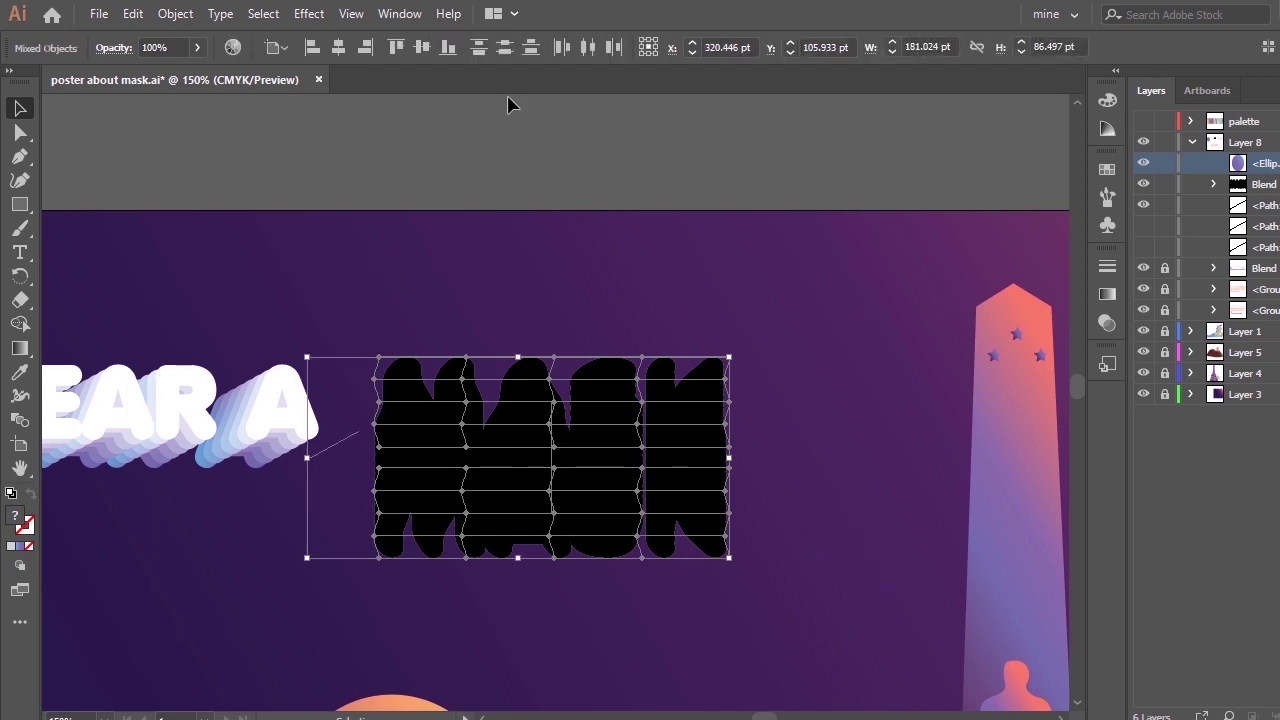
{"action": "left_click", "coordinate": [175, 13]}
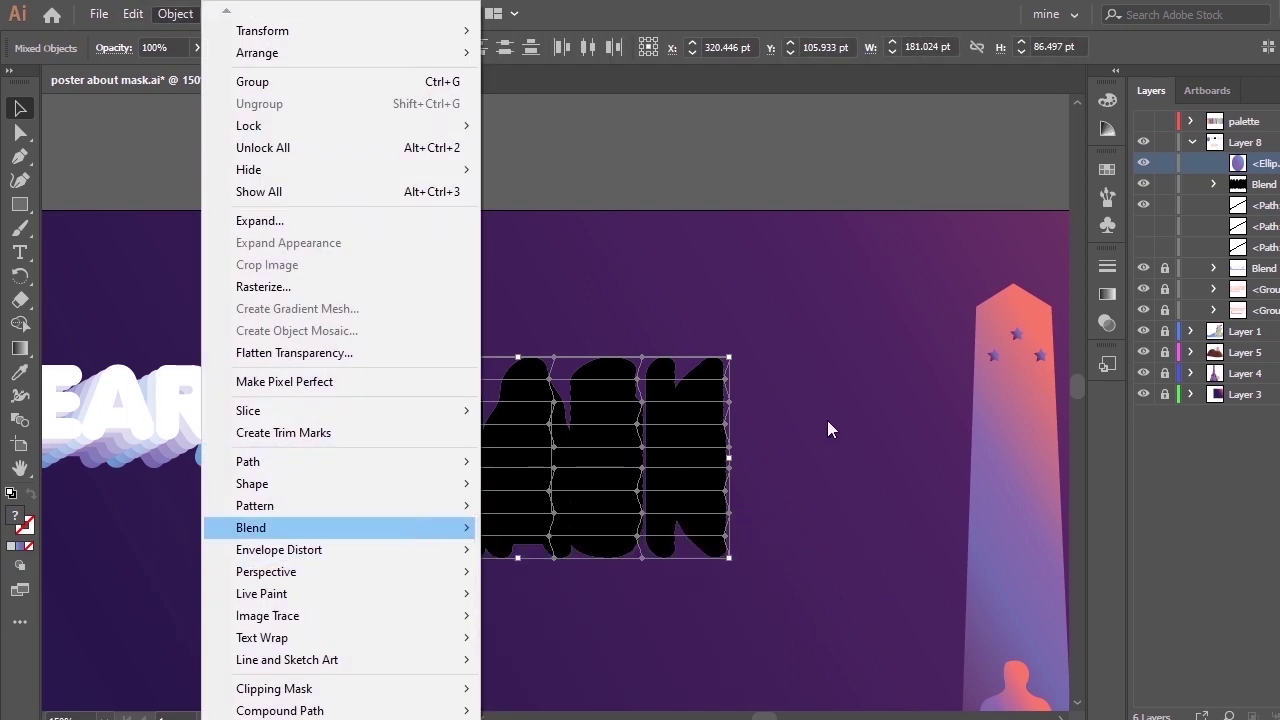
{"action": "left_click", "coordinate": [827, 429]}
Expand the envelope distortion on the MASK blend.
{"action": "left_click", "coordinate": [686, 507]}
{"action": "left_click", "coordinate": [176, 15]}
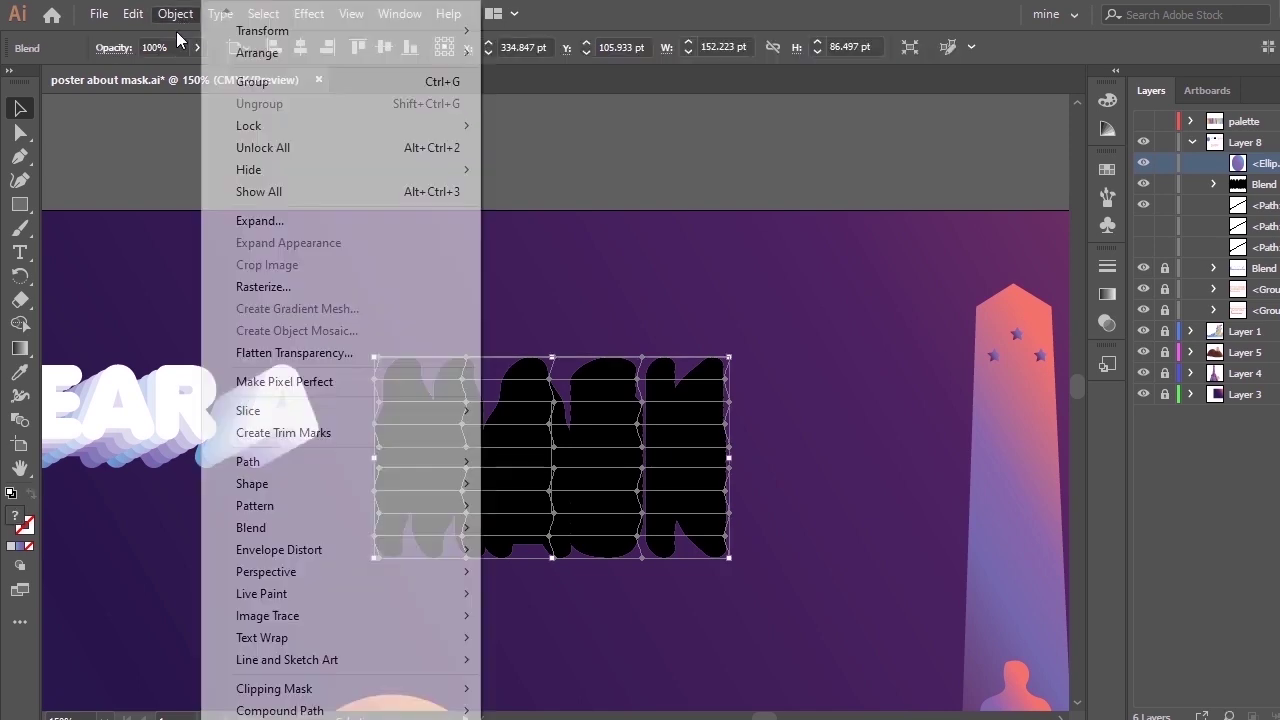
{"action": "mouse_move", "coordinate": [410, 549]}
{"action": "left_click", "coordinate": [503, 674]}
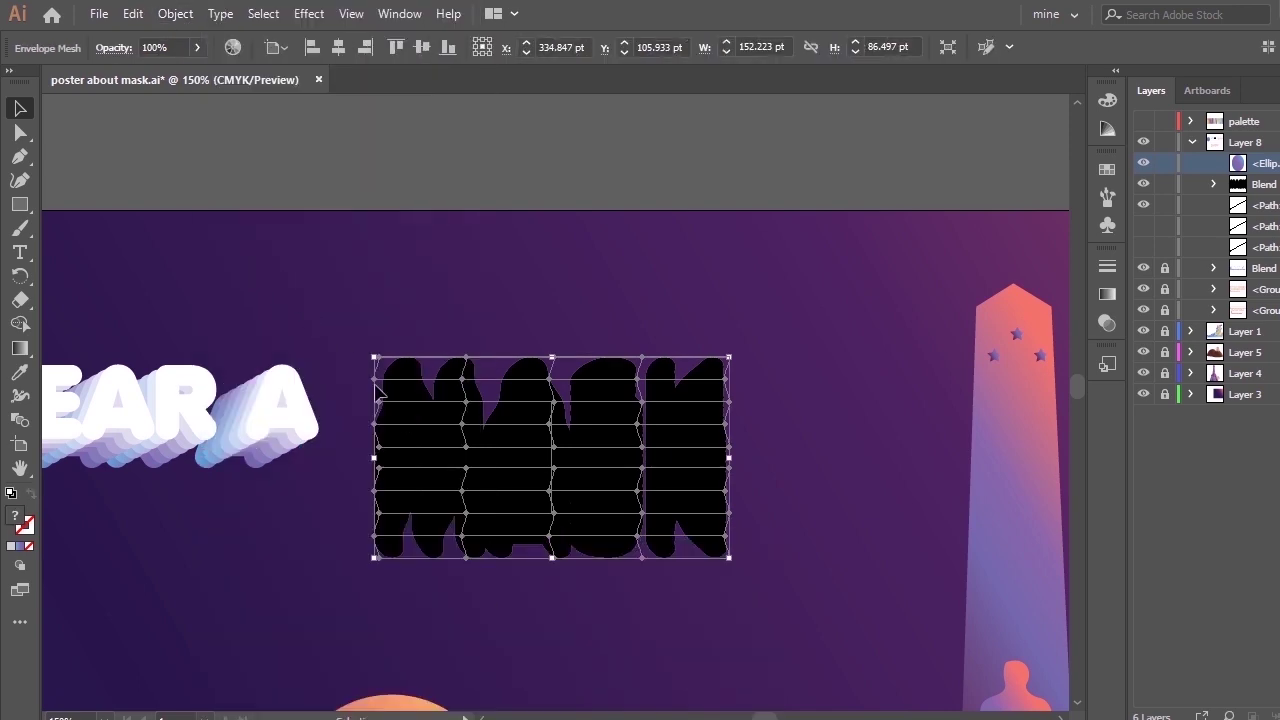
Replace the MASK blend's spine with the diagonal path and position the blend just to the right of WEAR A.
{"action": "left_click_drag", "start_coordinate": [745, 614], "coordinate": [267, 157]}
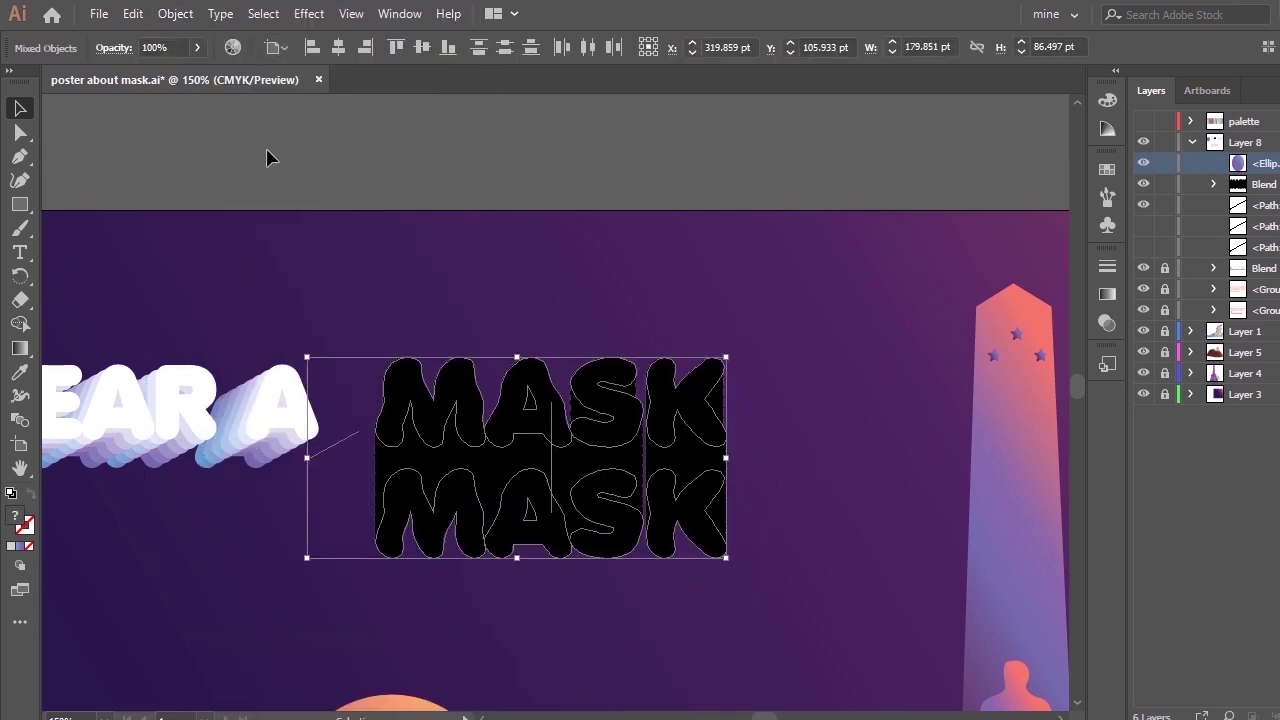
{"action": "left_click", "coordinate": [175, 13]}
{"action": "mouse_move", "coordinate": [450, 528]}
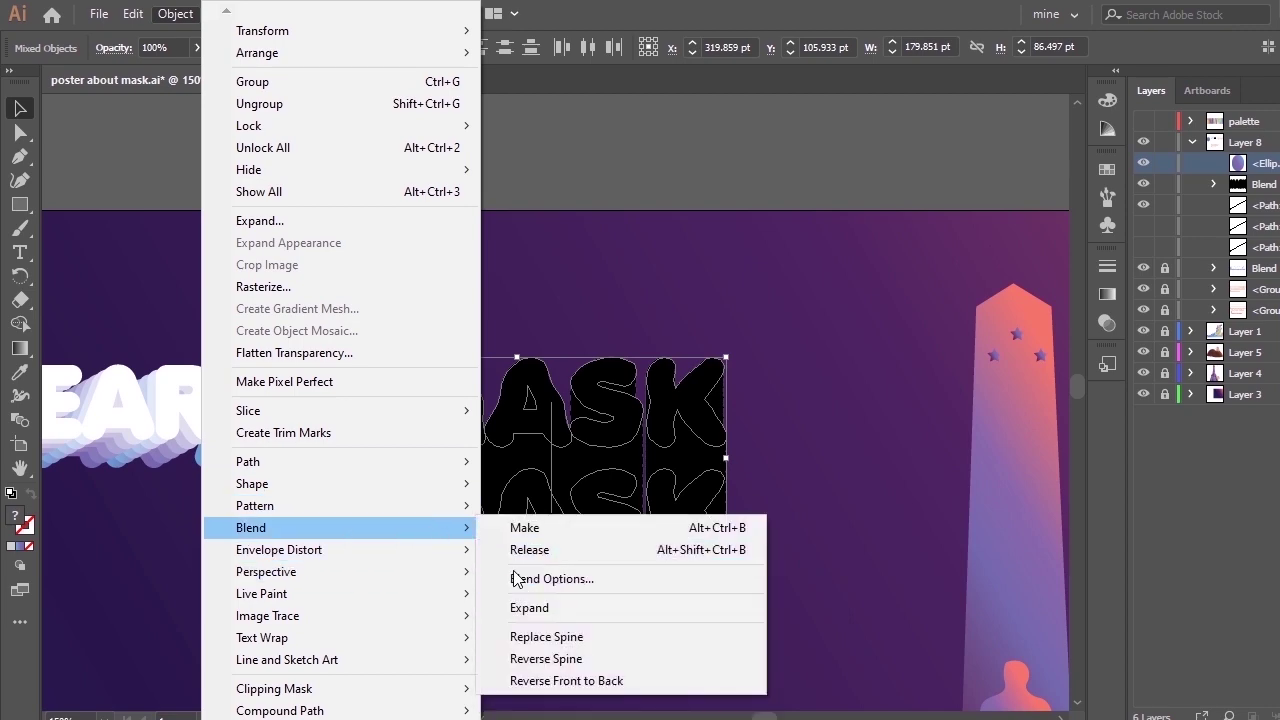
{"action": "left_click", "coordinate": [546, 636]}
{"action": "left_click_drag", "start_coordinate": [445, 455], "coordinate": [649, 438]}
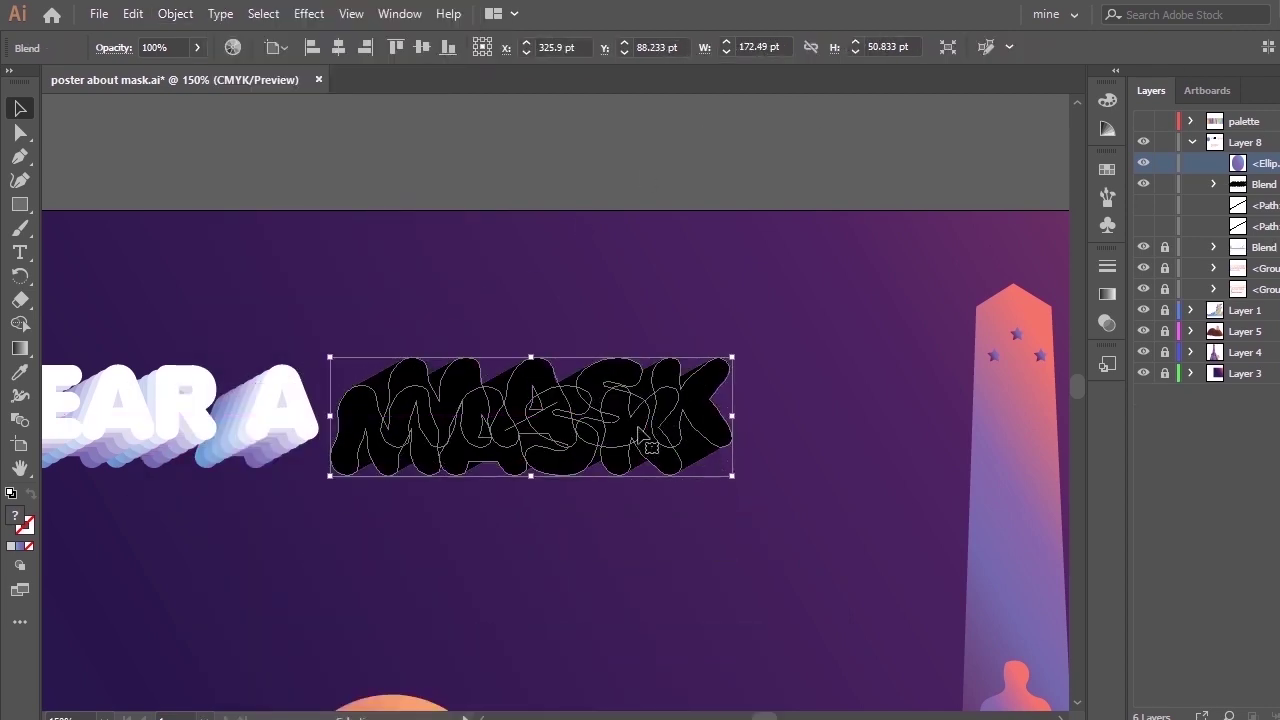
Color MASK's front copy with the orange gradient sampled from TO KEEP YOUR and its back copy with white sampled from SOCIAL DISTANCE.
{"action": "left_click", "coordinate": [1214, 185]}
{"action": "left_click", "coordinate": [1277, 247]}
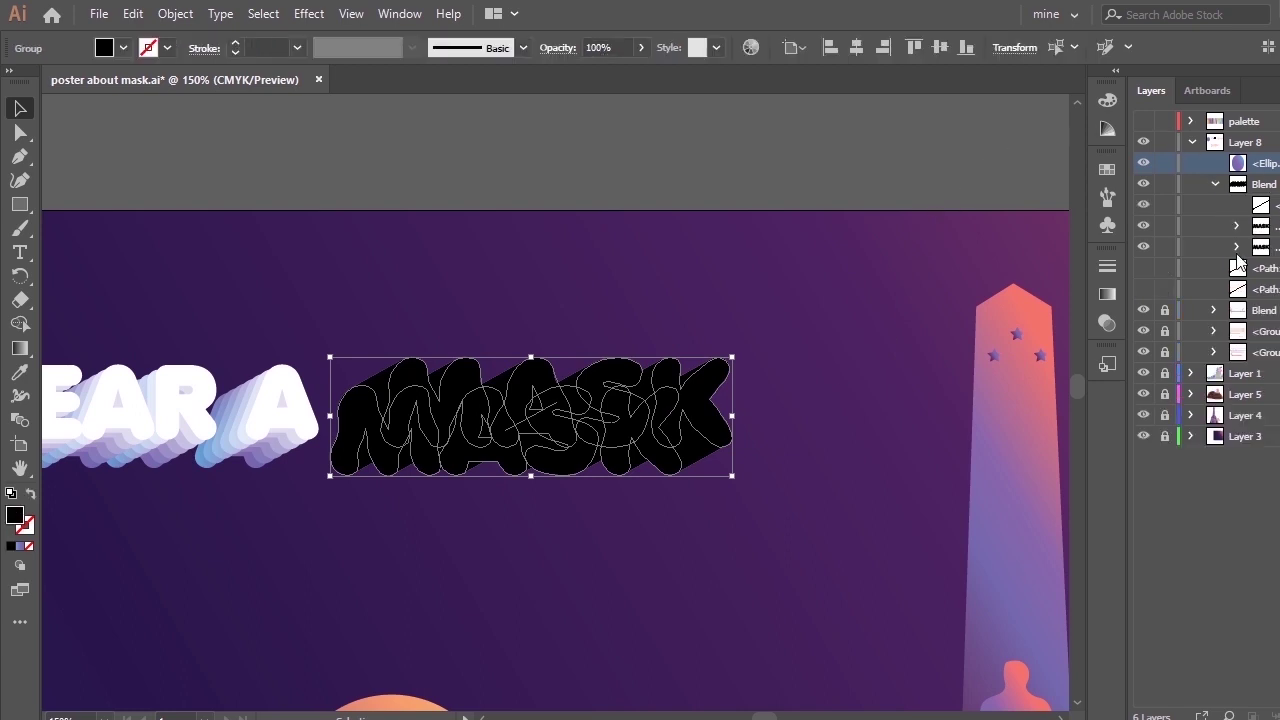
{"action": "key", "text": "ctrl+minus"}
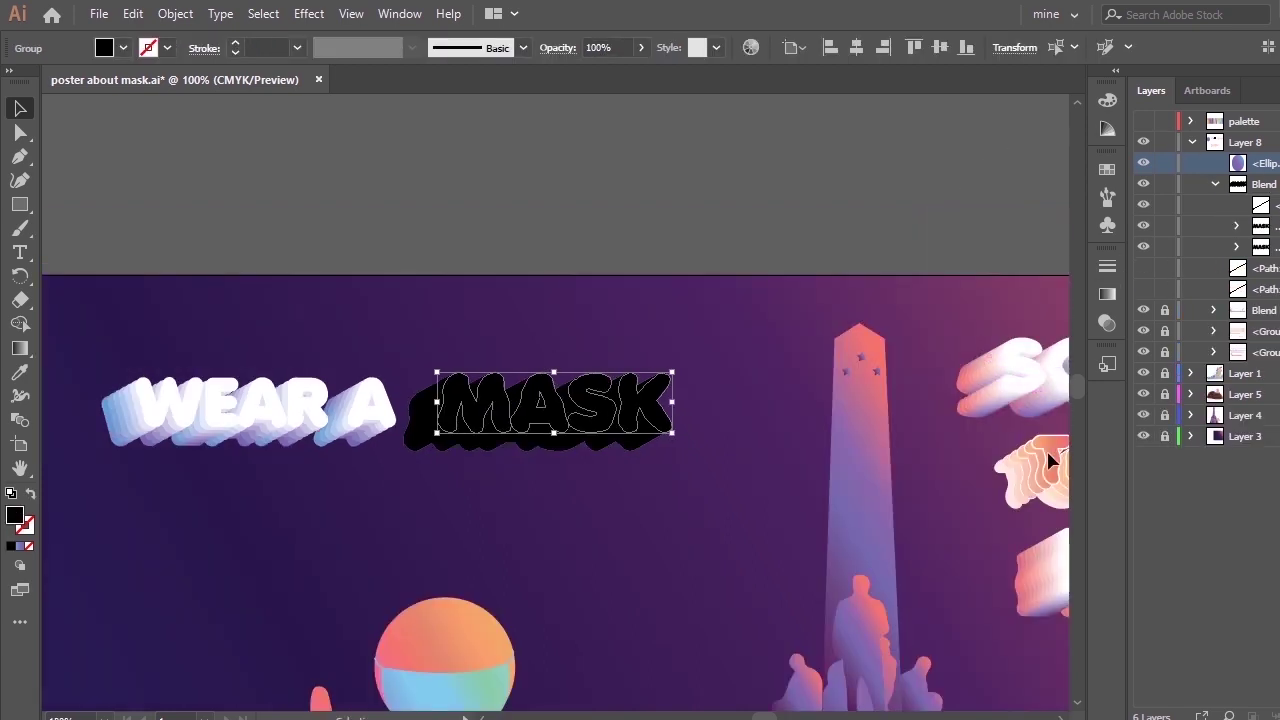
{"action": "key", "text": "i"}
{"action": "left_click", "coordinate": [1048, 462]}
{"action": "left_click", "coordinate": [1020, 360]}
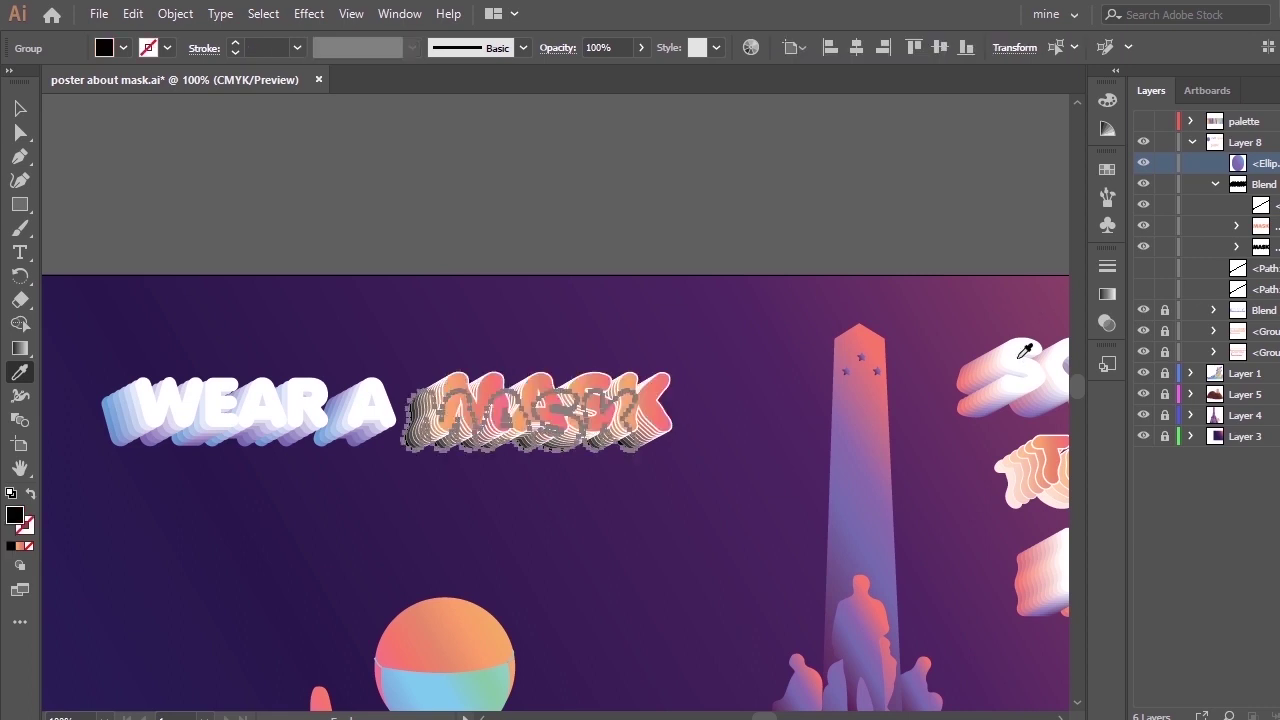
{"action": "left_click", "coordinate": [22, 110]}
{"action": "left_click", "coordinate": [239, 240]}
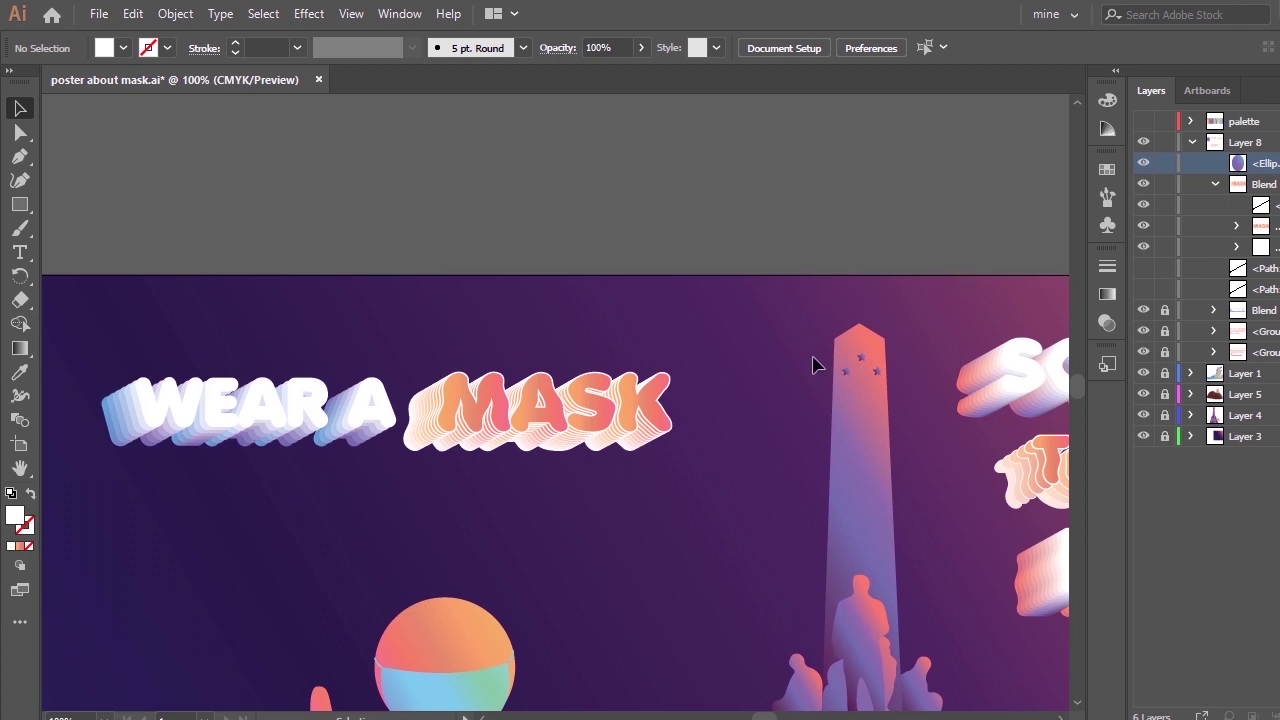
Add a new point text below WEAR A and set its font to Anja Eliane.
{"action": "key", "text": "ctrl+0"}
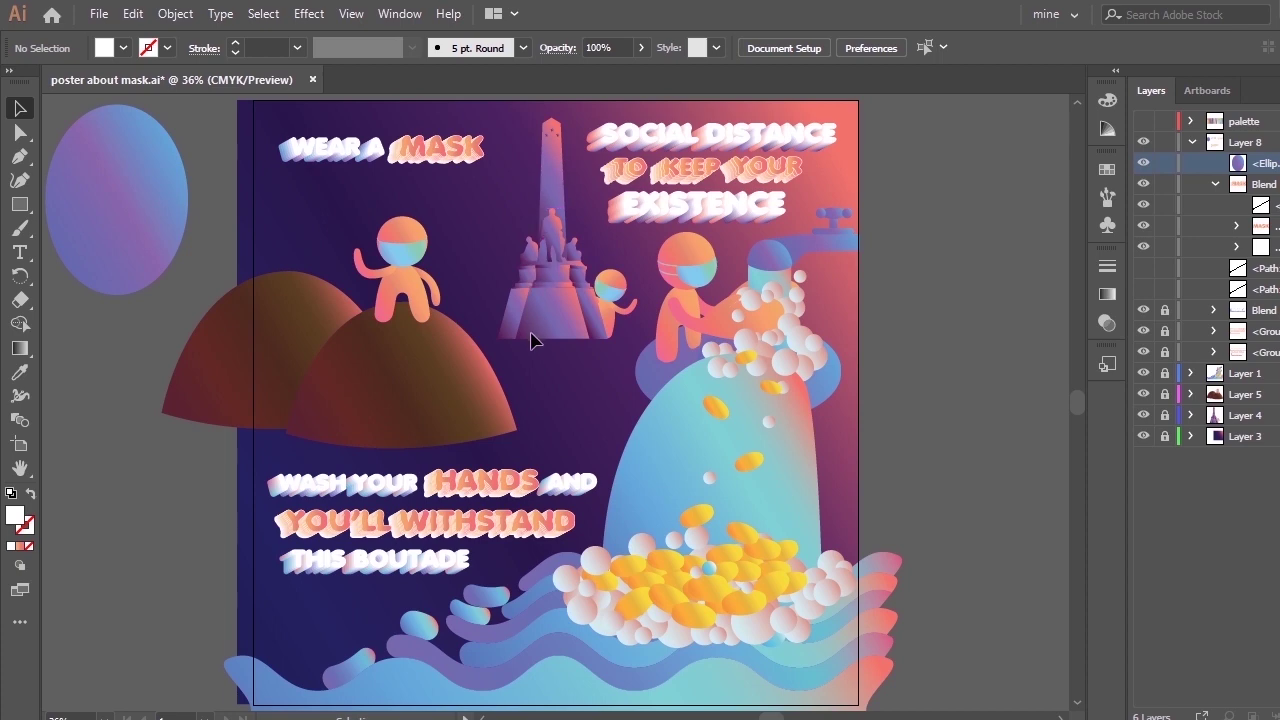
{"action": "key", "text": "z"}
{"action": "left_click_drag", "start_coordinate": [250, 106], "coordinate": [590, 362]}
{"action": "key", "text": "t"}
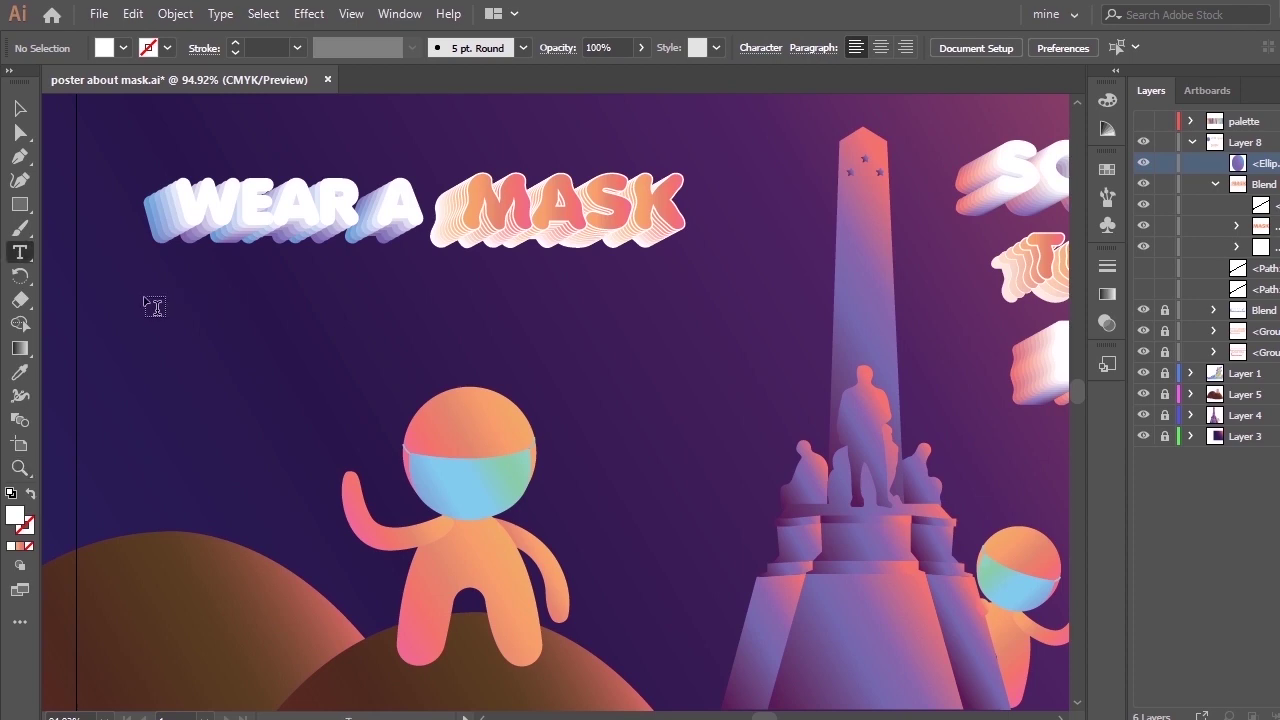
{"action": "left_click", "coordinate": [146, 296]}
{"action": "left_click", "coordinate": [796, 47]}
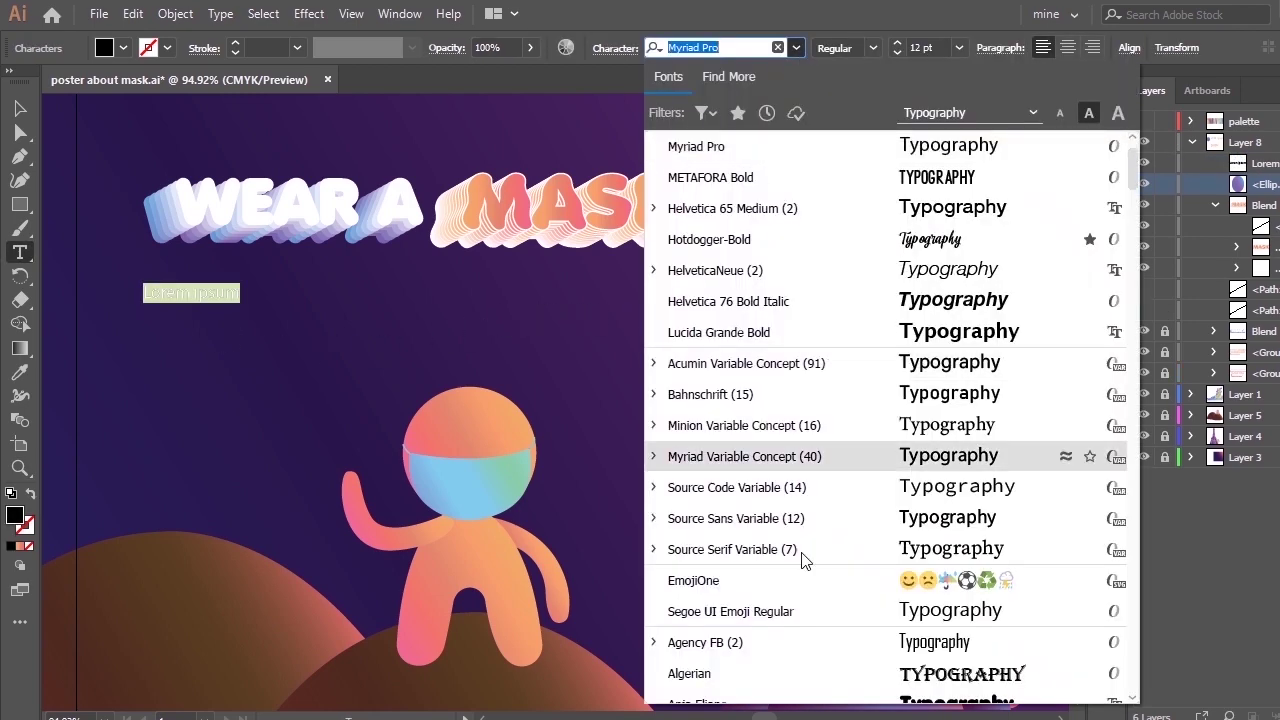
{"action": "scroll", "coordinate": [928, 252], "scroll_direction": "down", "scroll_amount": 6}
{"action": "left_click", "coordinate": [928, 259]}
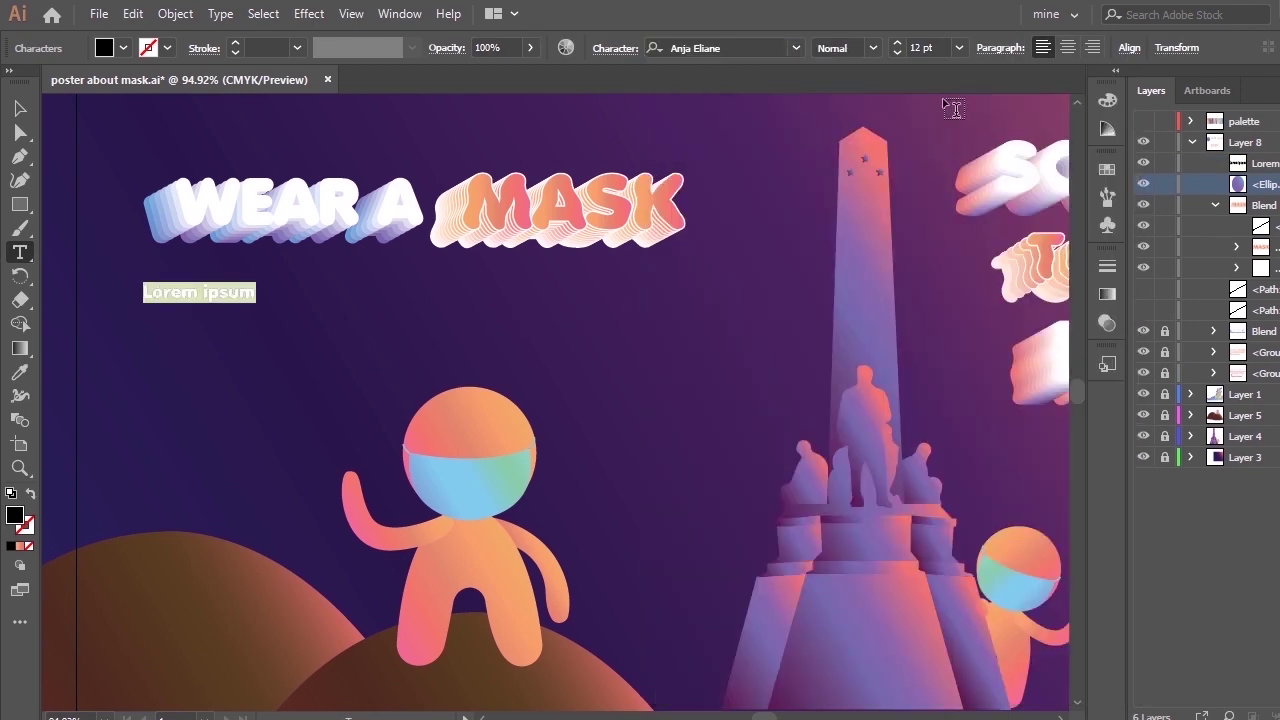
Set the new text's size to 48 pt and replace the placeholder with "IT;".
{"action": "left_click", "coordinate": [959, 47]}
{"action": "left_click", "coordinate": [962, 366]}
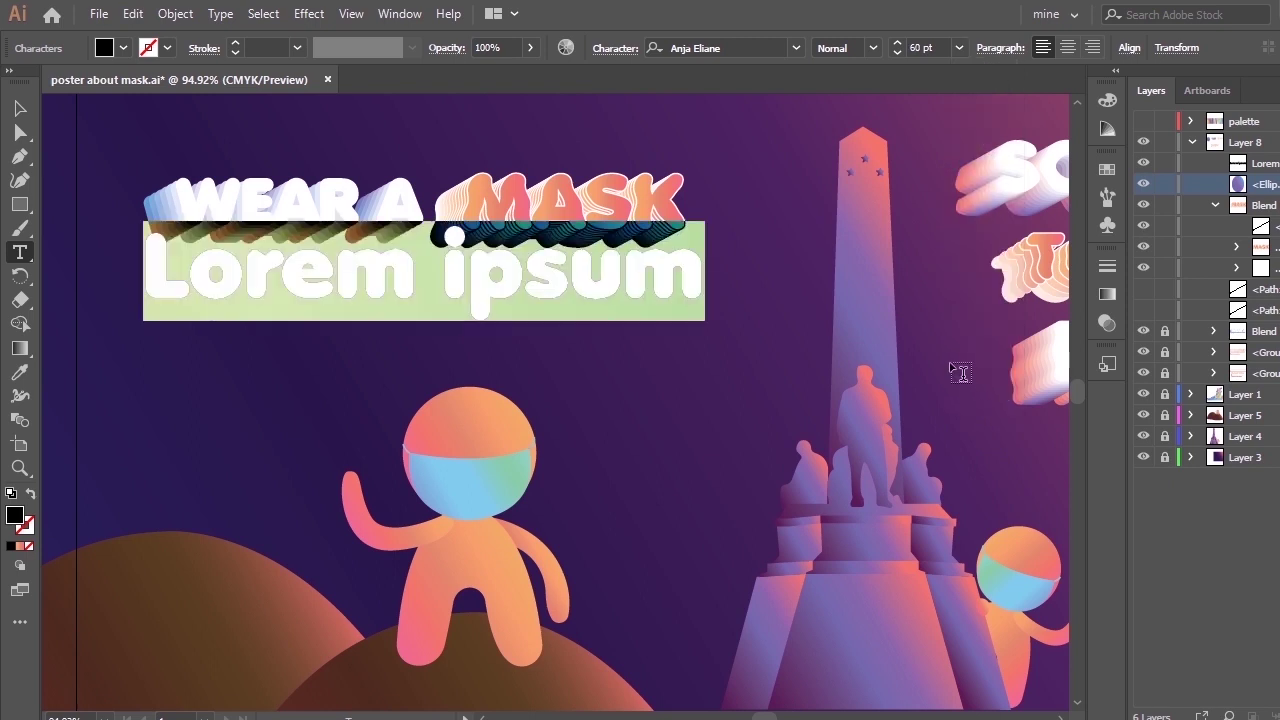
{"action": "left_click", "coordinate": [960, 47]}
{"action": "left_click", "coordinate": [1008, 352]}
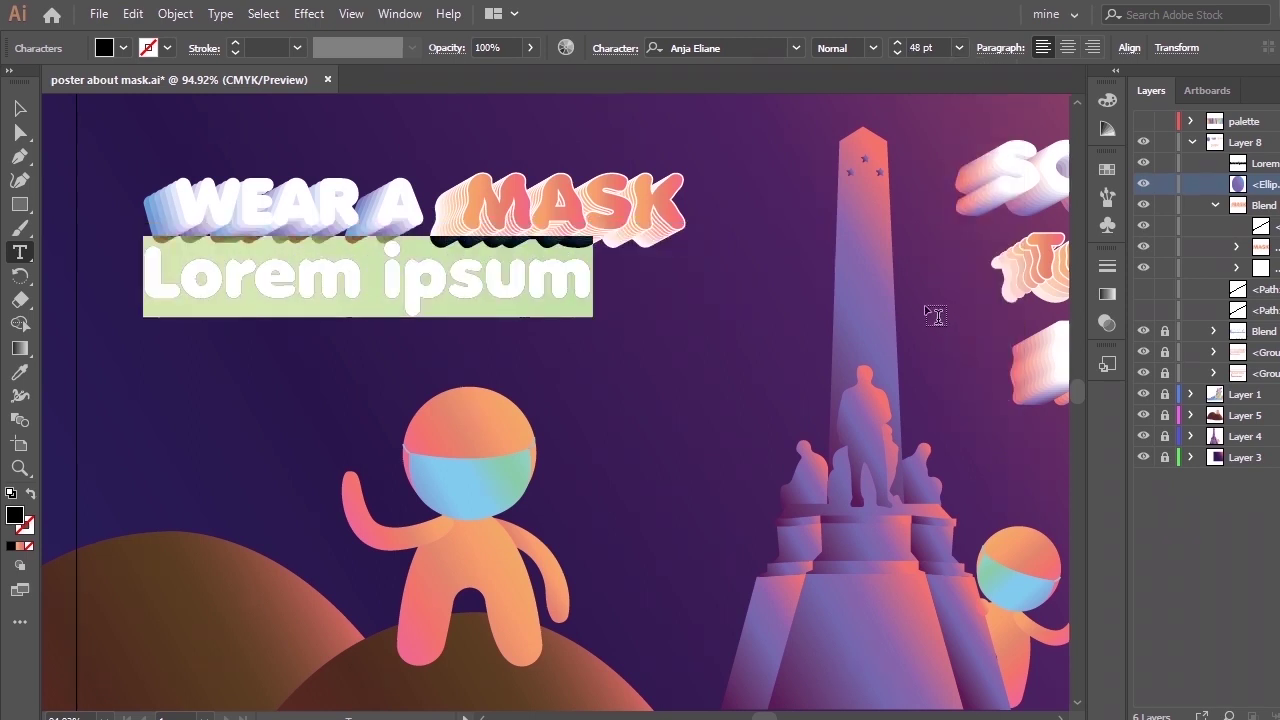
{"action": "type", "text": "IT;"}
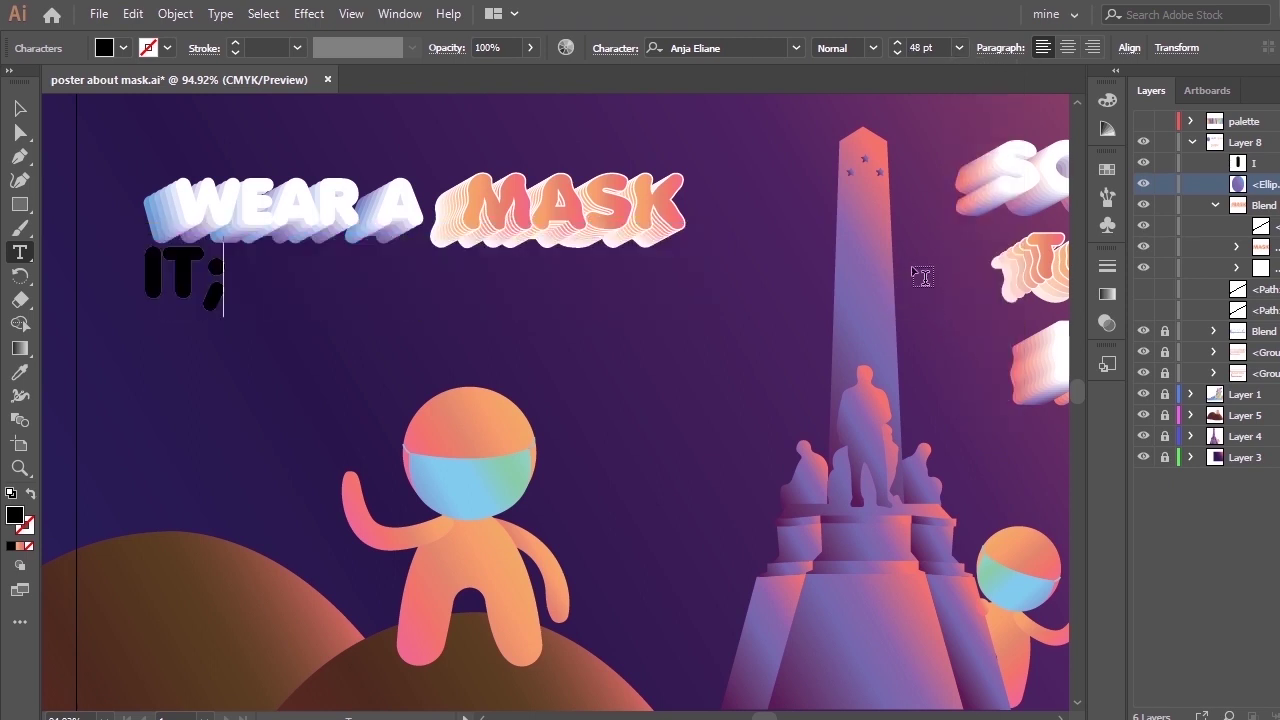
Finish the new text line as "IT'S A MUST" and place it centred under the "WEAR A MASK" heading.
{"action": "key", "text": "BackSpace"}
{"action": "type", "text": "''"}
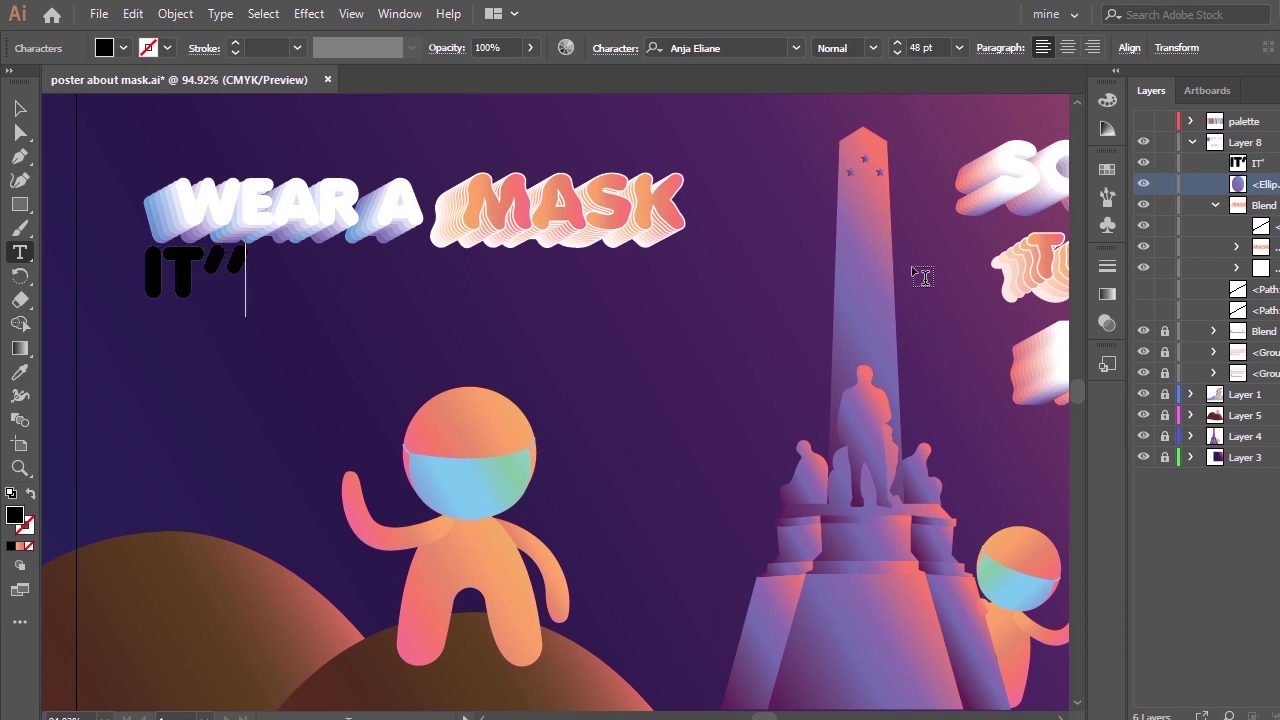
{"action": "type", "text": "S "}
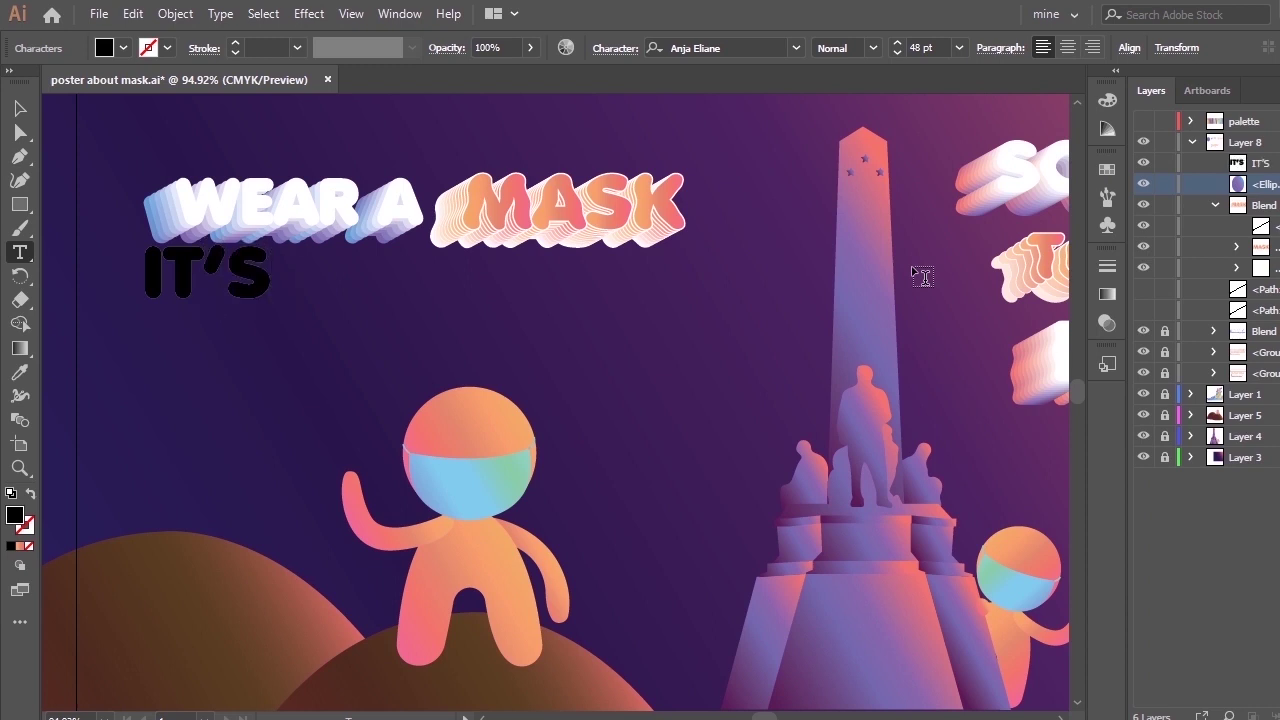
{"action": "type", "text": "A"}
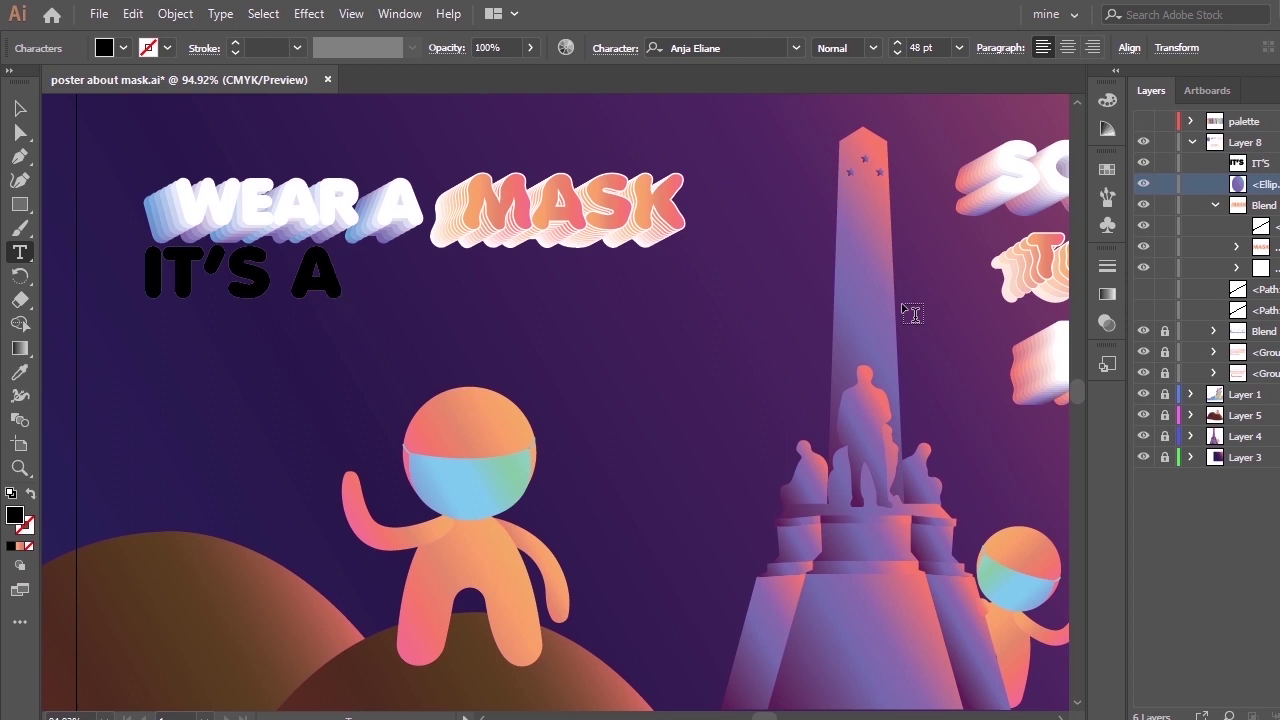
{"action": "type", "text": " MUST"}
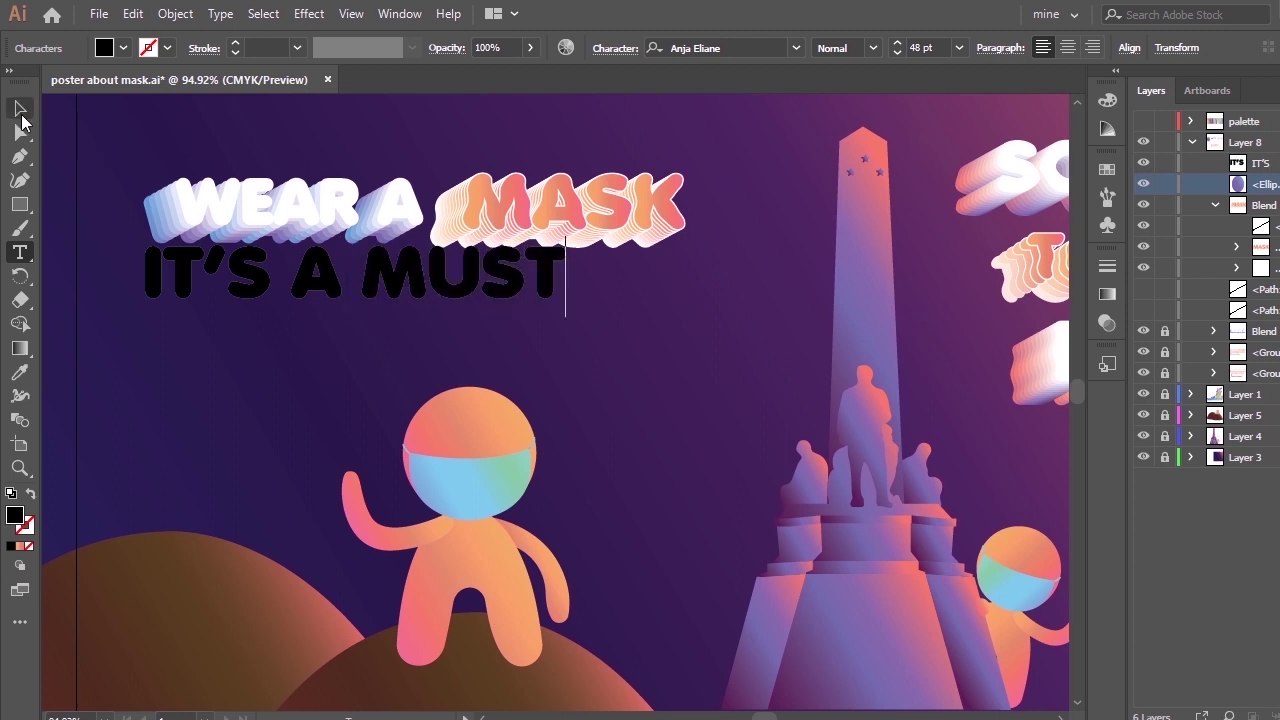
{"action": "key", "text": "Escape"}
{"action": "left_click_drag", "start_coordinate": [414, 300], "coordinate": [470, 330]}
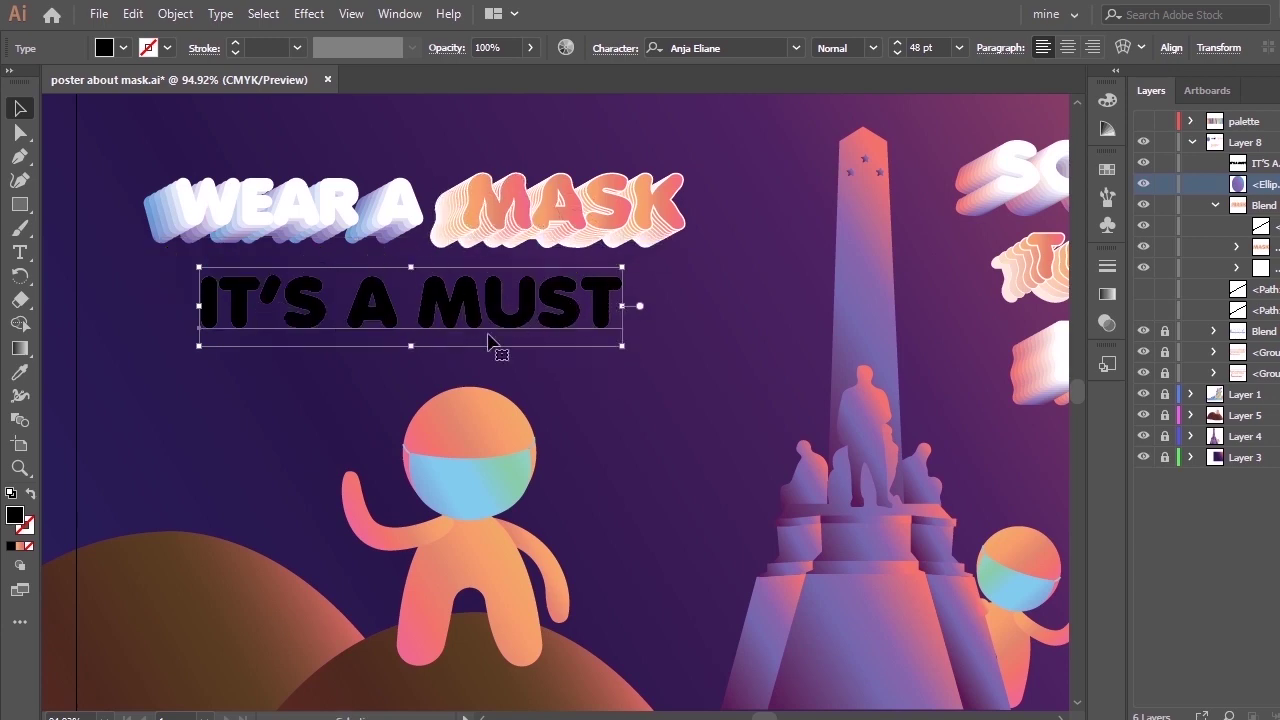
Convert the "IT'S A MUST" text to outlines.
{"action": "left_click", "coordinate": [175, 13]}
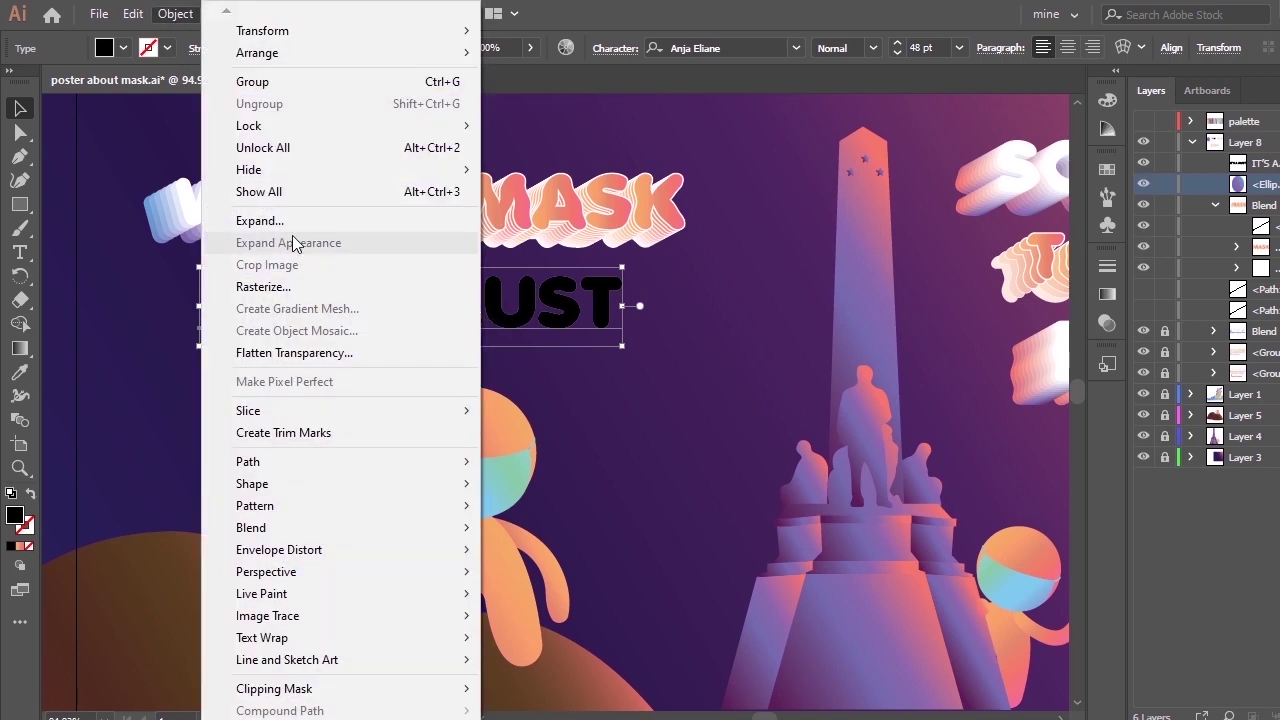
{"action": "right_click", "coordinate": [572, 293]}
{"action": "left_click", "coordinate": [646, 428]}
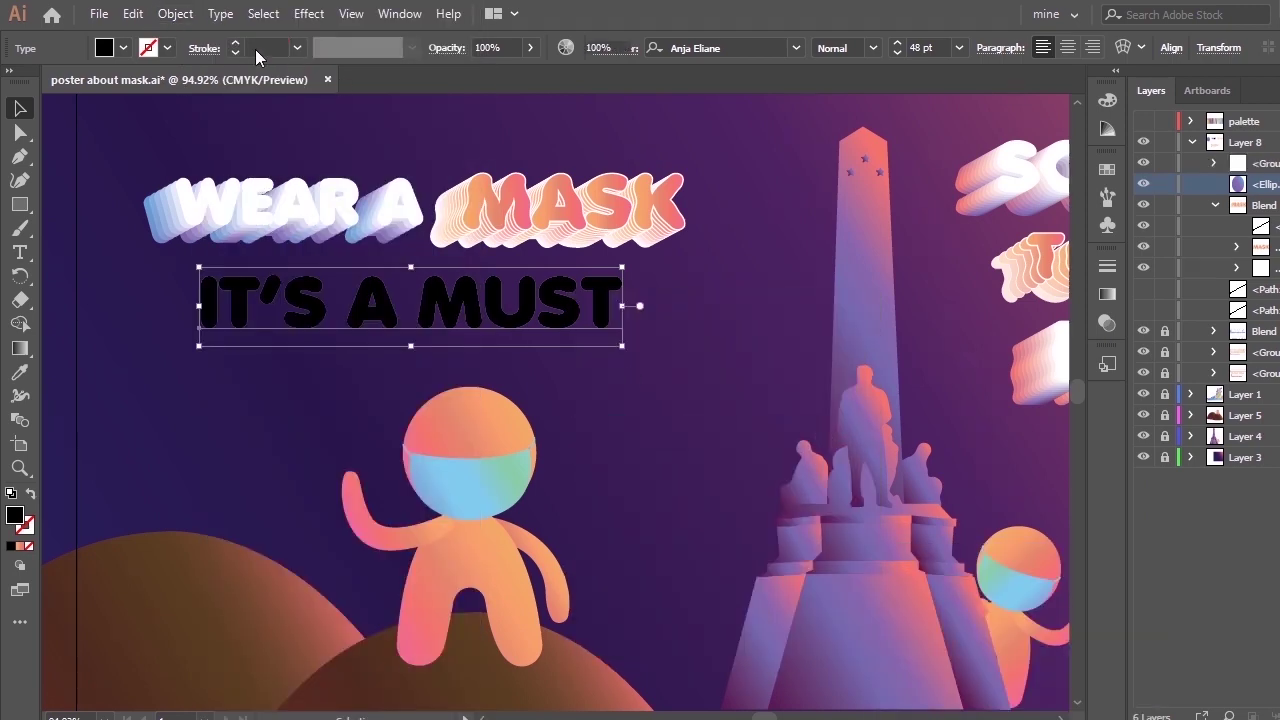
Apply an envelope distort mesh with 4 rows and 4 columns to the outlined "IT'S A MUST" lettering.
{"action": "left_click", "coordinate": [175, 13]}
{"action": "mouse_move", "coordinate": [449, 527]}
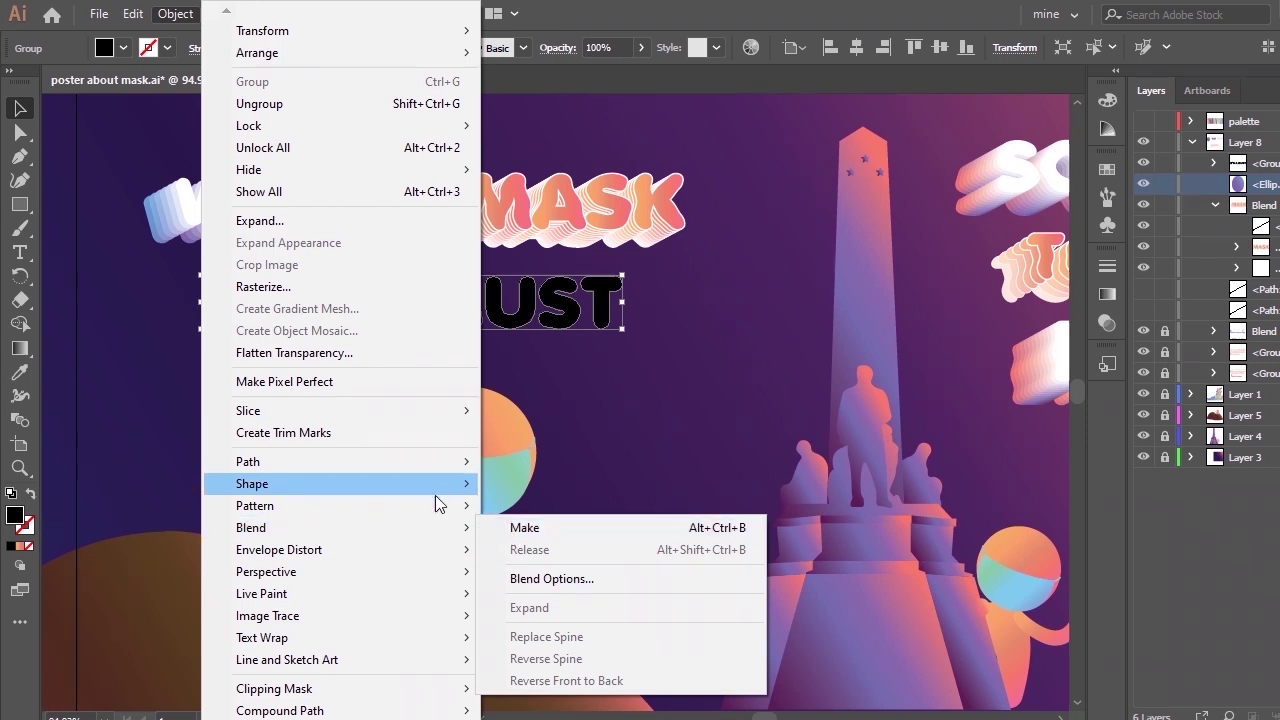
{"action": "left_click", "coordinate": [503, 574]}
{"action": "left_click", "coordinate": [696, 446]}
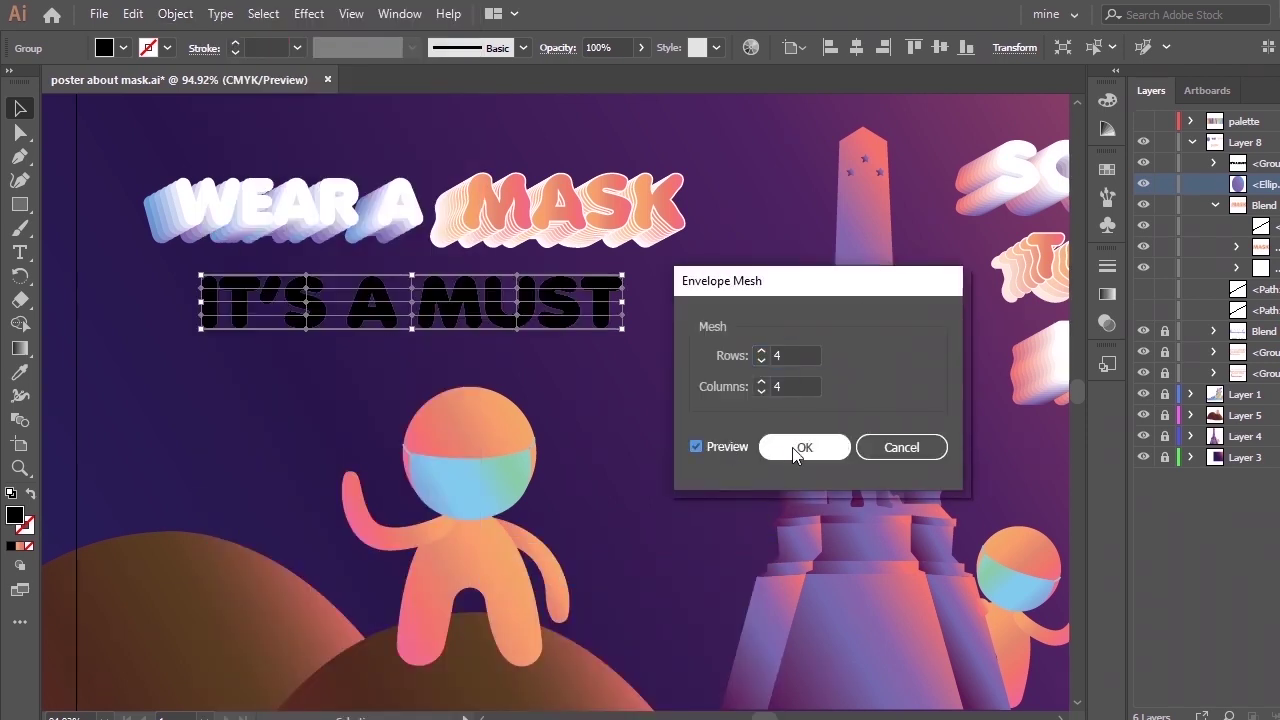
{"action": "left_click", "coordinate": [803, 448]}
Try offsetting the inner mesh rows of "IT'S A MUST" sideways, and undo the distortion.
{"action": "key", "text": "a"}
{"action": "left_click_drag", "start_coordinate": [640, 276], "coordinate": [195, 302]}
{"action": "left_click_drag", "start_coordinate": [638, 322], "coordinate": [183, 317]}
{"action": "left_click", "coordinate": [768, 368]}
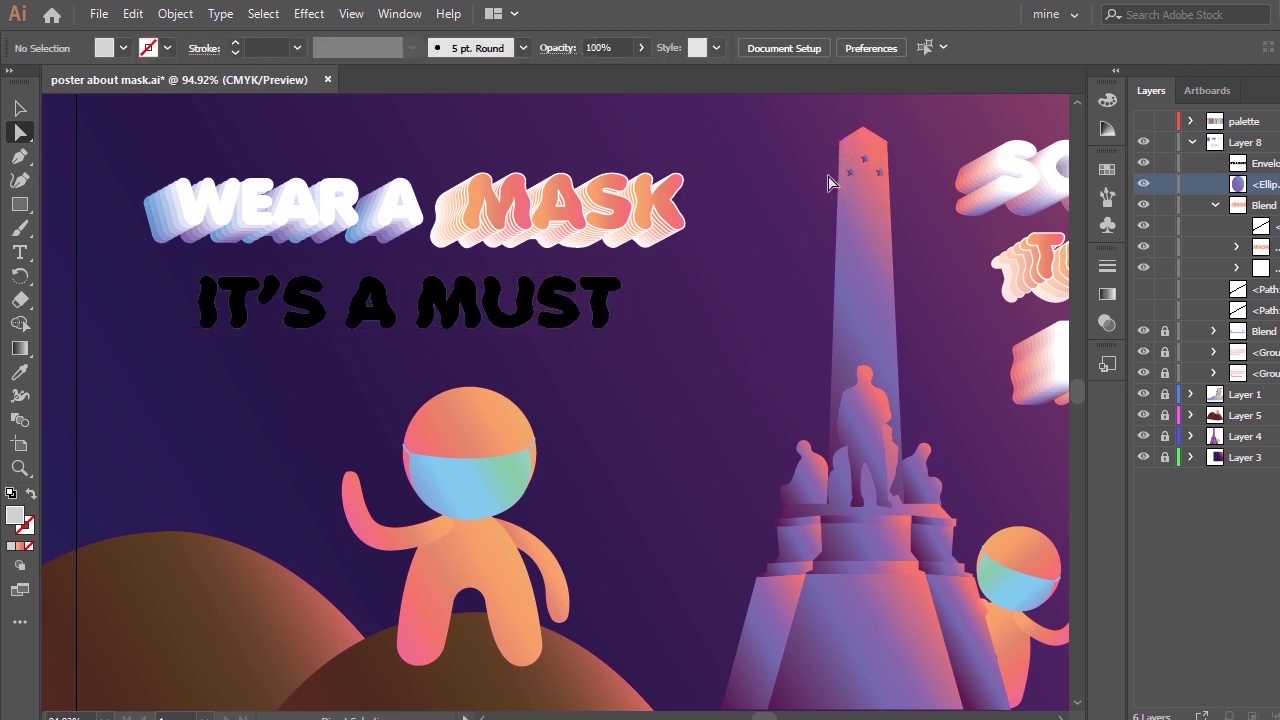
{"action": "key", "text": "ctrl+z"}
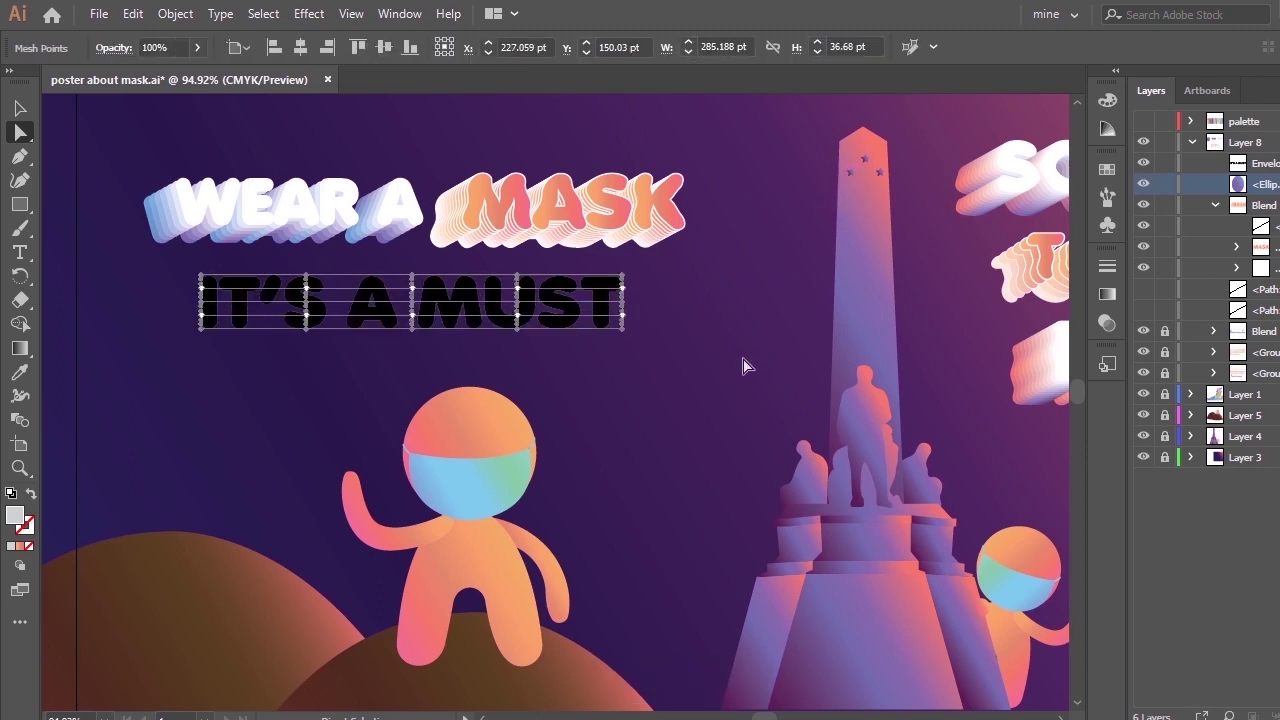
Nudge the upper and lower inner mesh rows of "IT'S A MUST" slightly left to make the lettering wavy.
{"action": "left_click", "coordinate": [741, 372]}
{"action": "left_click_drag", "start_coordinate": [579, 331], "coordinate": [203, 260]}
{"action": "key", "text": "ctrl+equal"}
{"action": "key", "text": "ctrl+equal"}
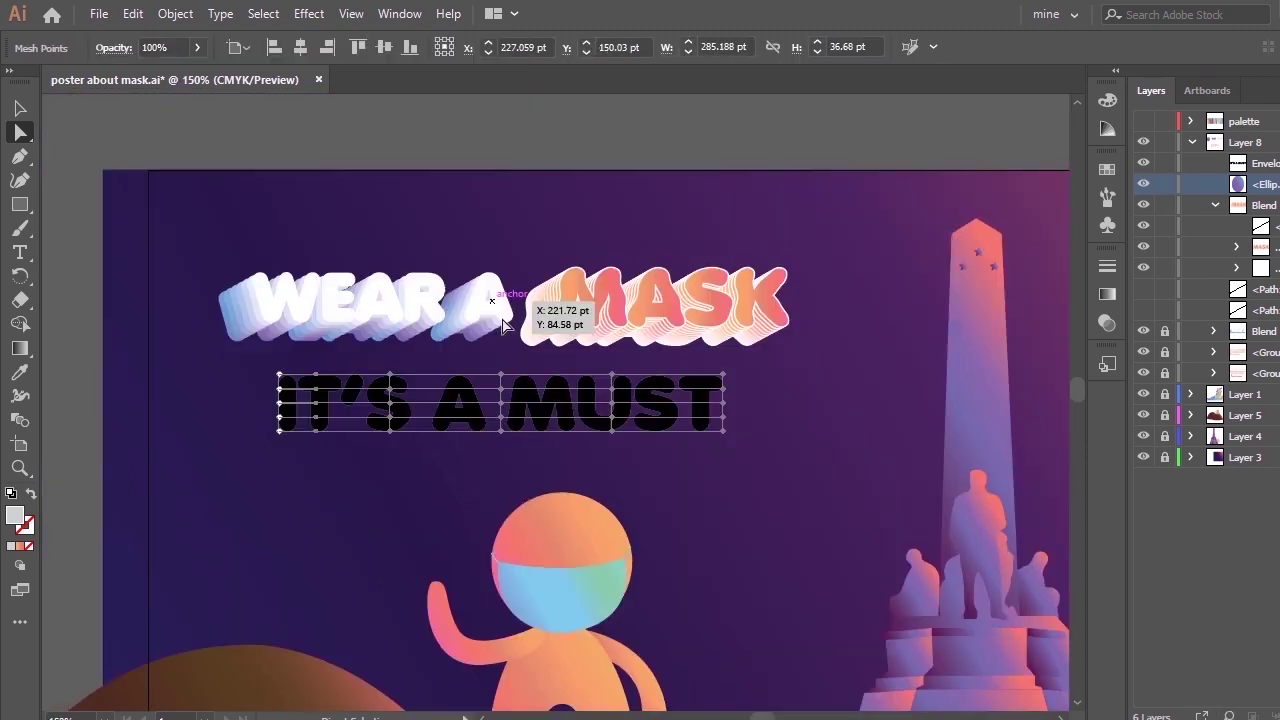
{"action": "left_click", "coordinate": [859, 392]}
{"action": "left_click", "coordinate": [862, 398]}
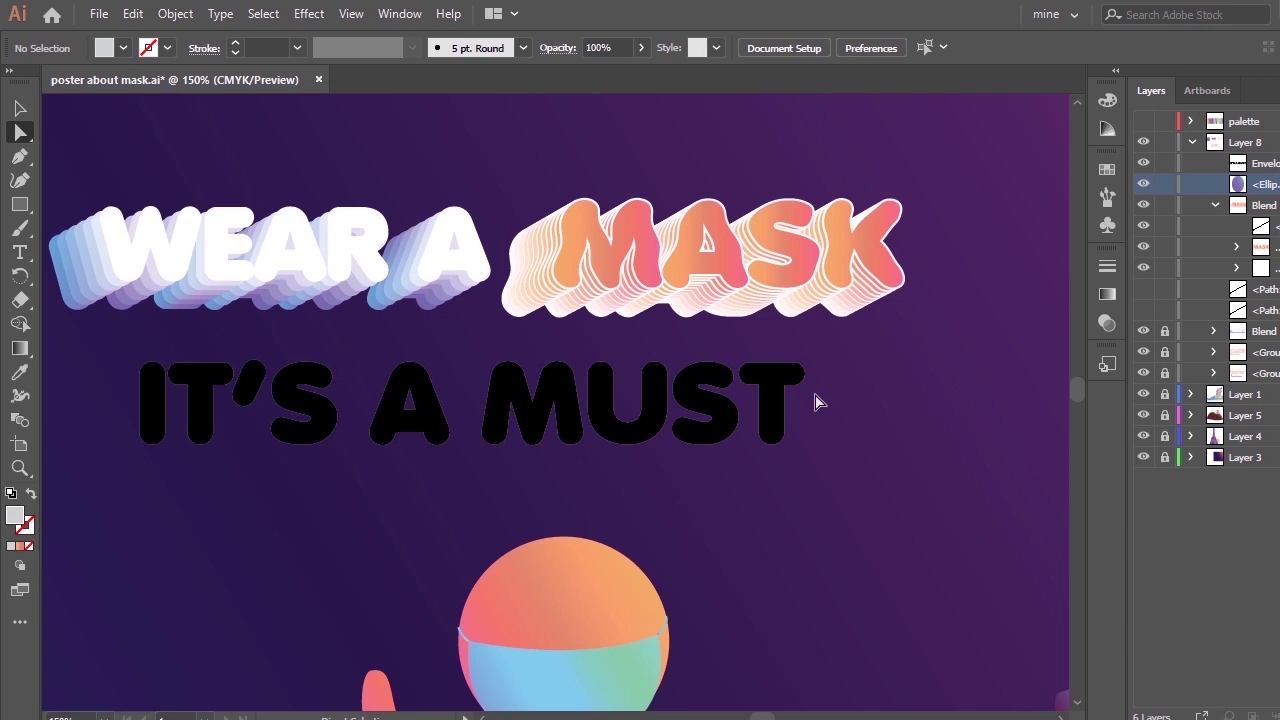
{"action": "left_click", "coordinate": [758, 404]}
{"action": "left_click_drag", "start_coordinate": [818, 390], "coordinate": [119, 376]}
{"action": "mouse_move", "coordinate": [822, 416]}
{"action": "left_mouse_down"}
{"action": "mouse_move", "coordinate": [177, 440]}
{"action": "mouse_move", "coordinate": [118, 422]}
{"action": "left_mouse_up"}
{"action": "key", "text": "Left"}
{"action": "key", "text": "Left"}
{"action": "left_click", "coordinate": [165, 146]}
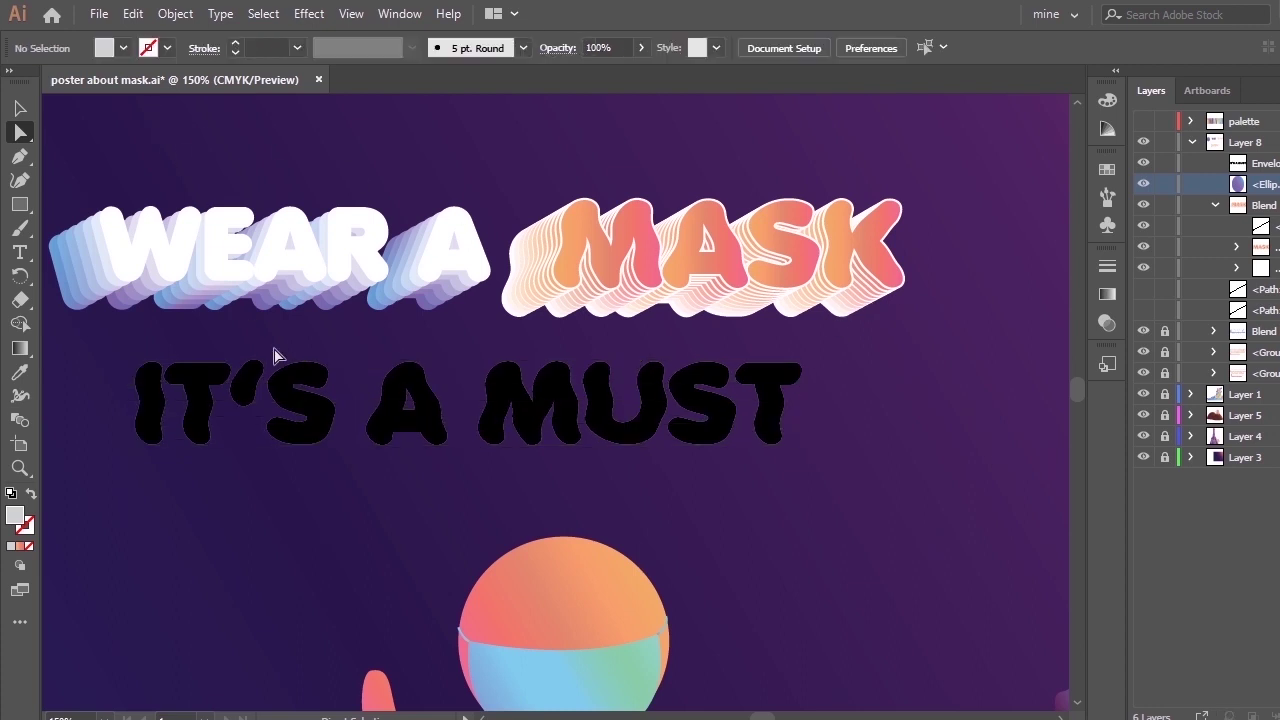
Duplicate the whole wavy "IT'S A MUST" envelope about 42 pt straight below the original.
{"action": "left_click", "coordinate": [517, 422]}
{"action": "left_click_drag", "start_coordinate": [545, 430], "coordinate": [557, 526]}
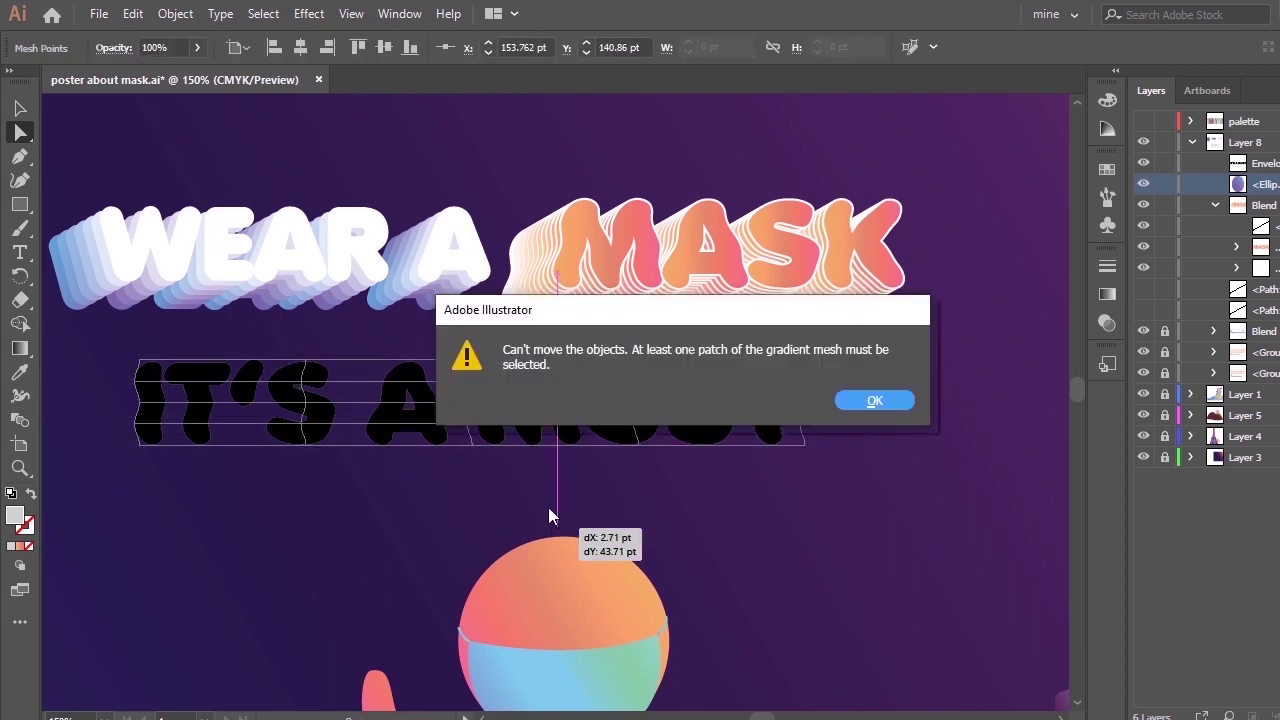
{"action": "left_click", "coordinate": [857, 397]}
{"action": "left_click", "coordinate": [663, 417]}
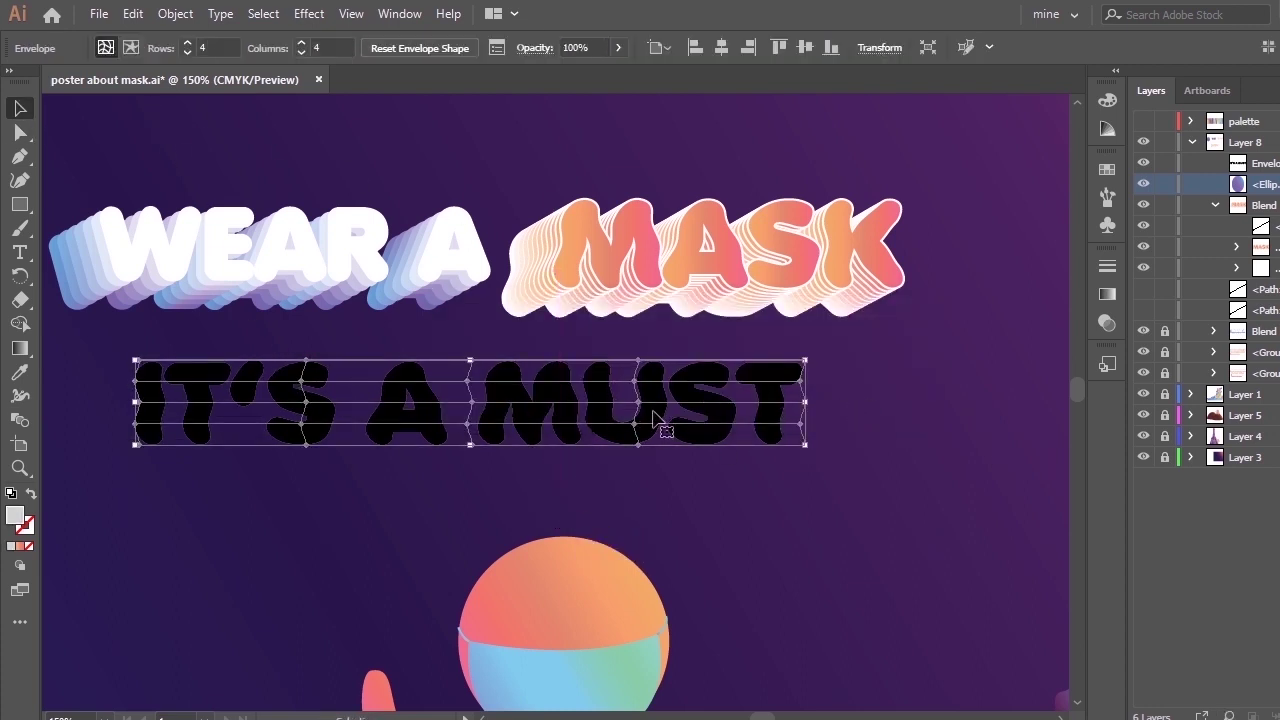
{"action": "left_click_drag", "start_coordinate": [657, 423], "coordinate": [660, 520]}
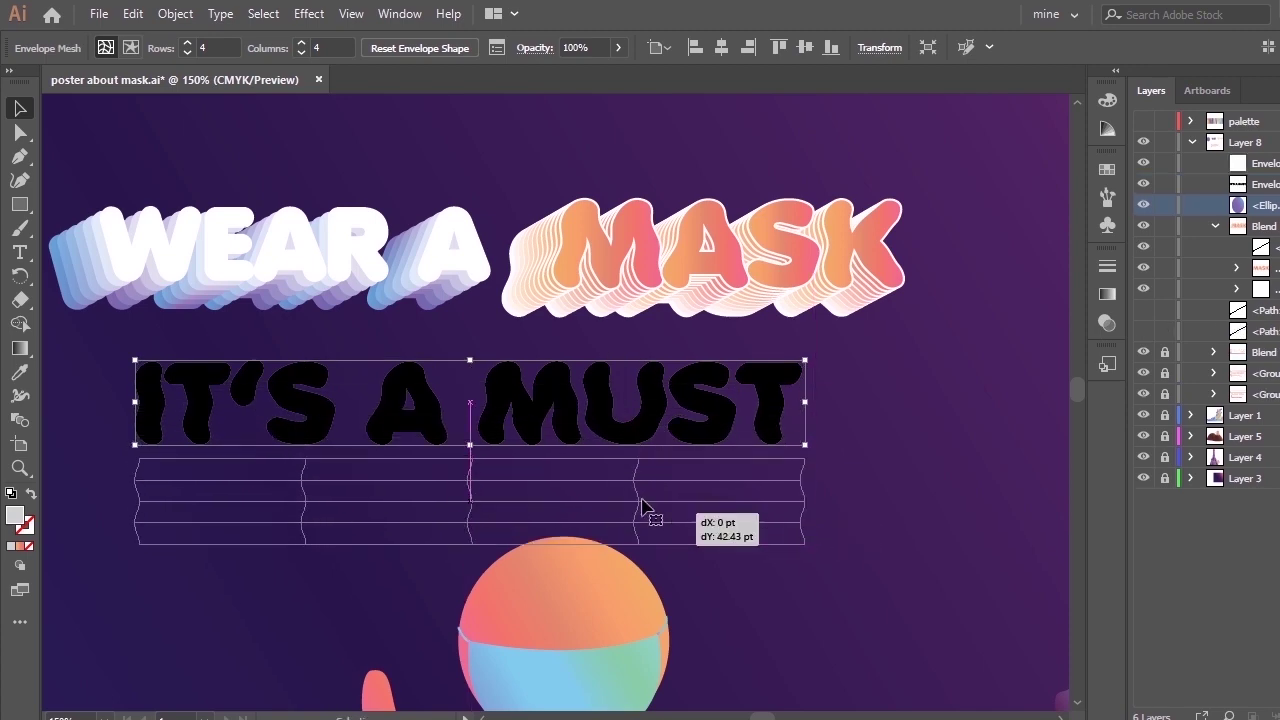
Select both "IT'S A MUST" copies and make a blend between them.
{"action": "left_click_drag", "start_coordinate": [110, 354], "coordinate": [467, 595]}
{"action": "left_click", "coordinate": [178, 18]}
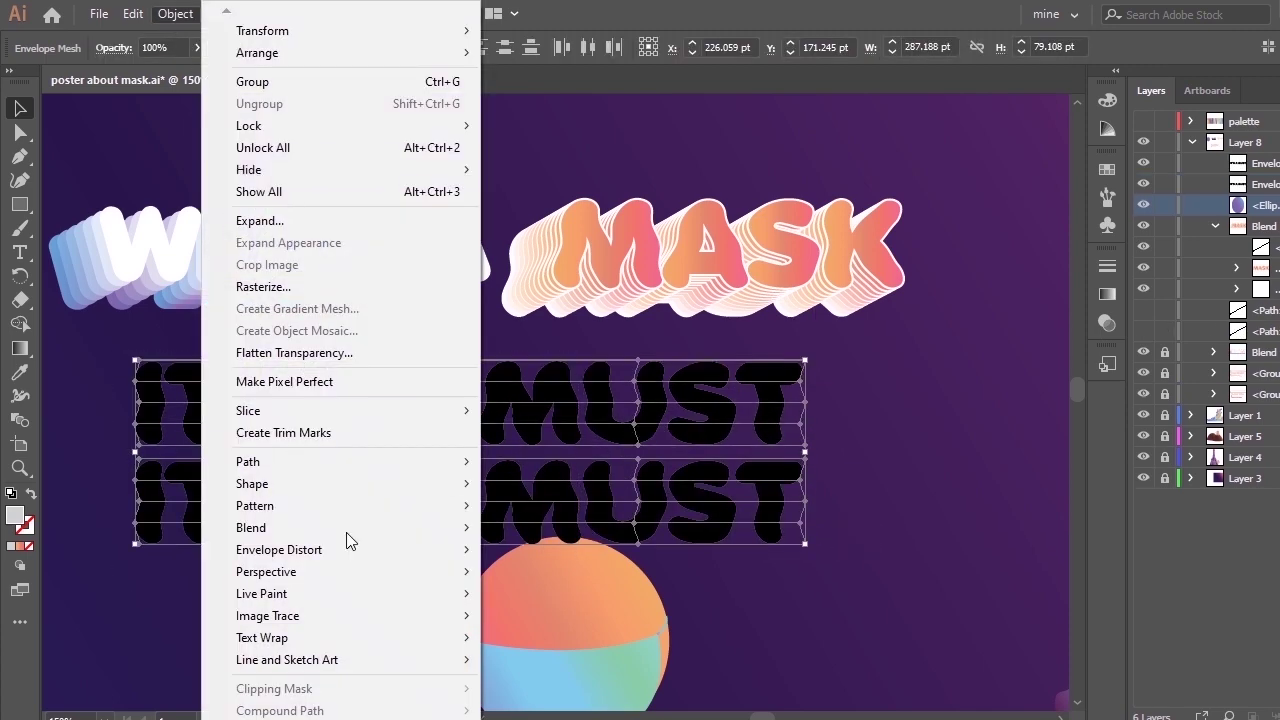
{"action": "mouse_move", "coordinate": [350, 528]}
{"action": "left_click", "coordinate": [540, 528]}
Set the blend spacing of the "IT'S A MUST" lettering to 10 specified steps.
{"action": "left_click", "coordinate": [173, 14]}
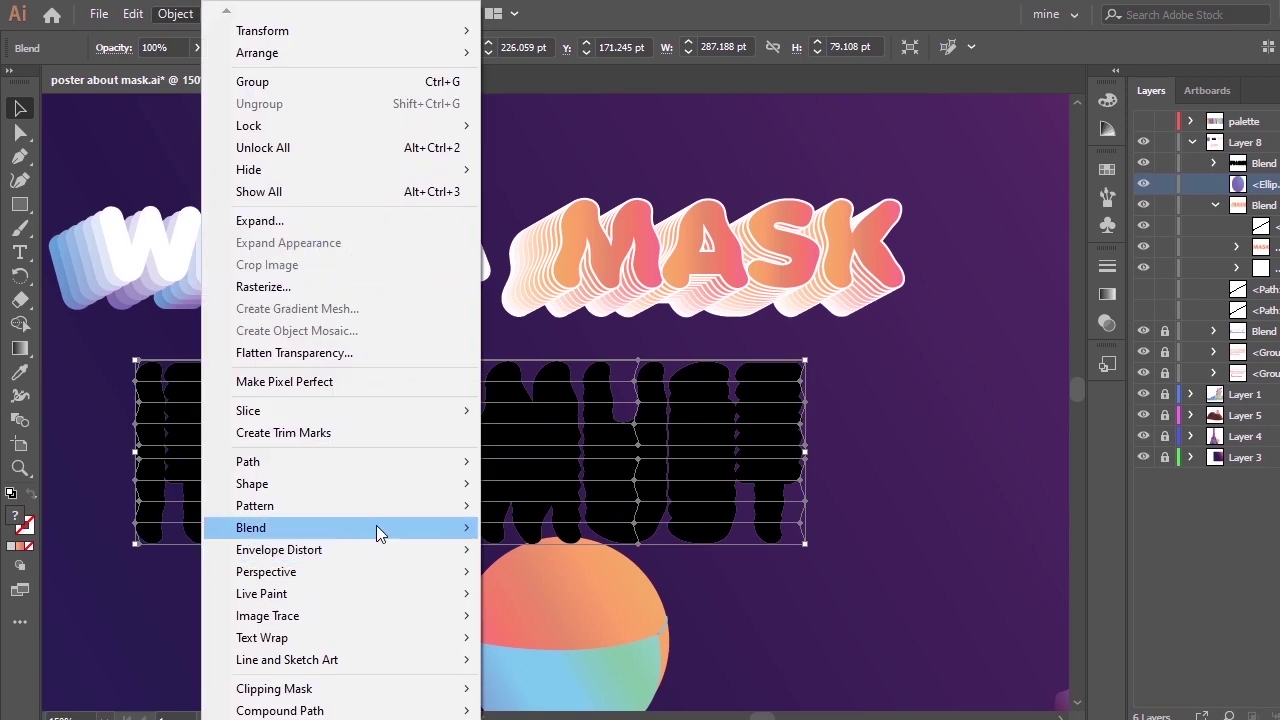
{"action": "left_click", "coordinate": [496, 578]}
{"action": "left_click", "coordinate": [1106, 190]}
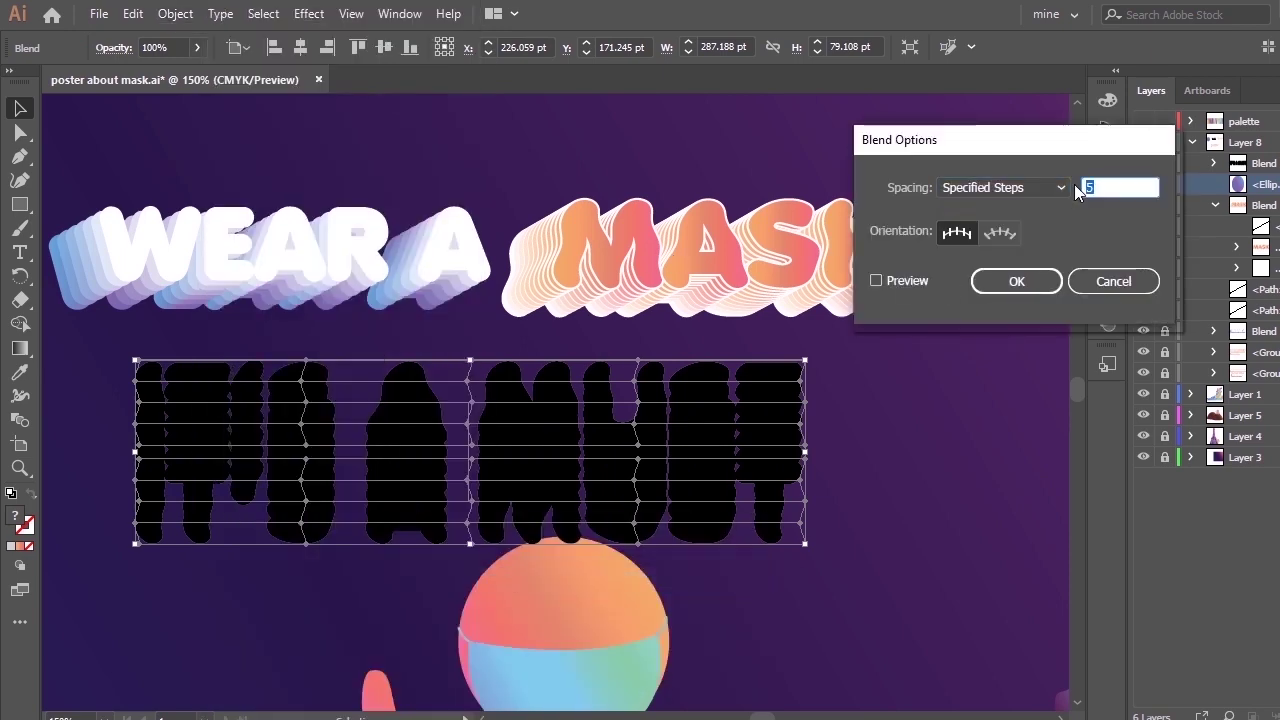
{"action": "type", "text": "10"}
{"action": "left_click", "coordinate": [927, 281]}
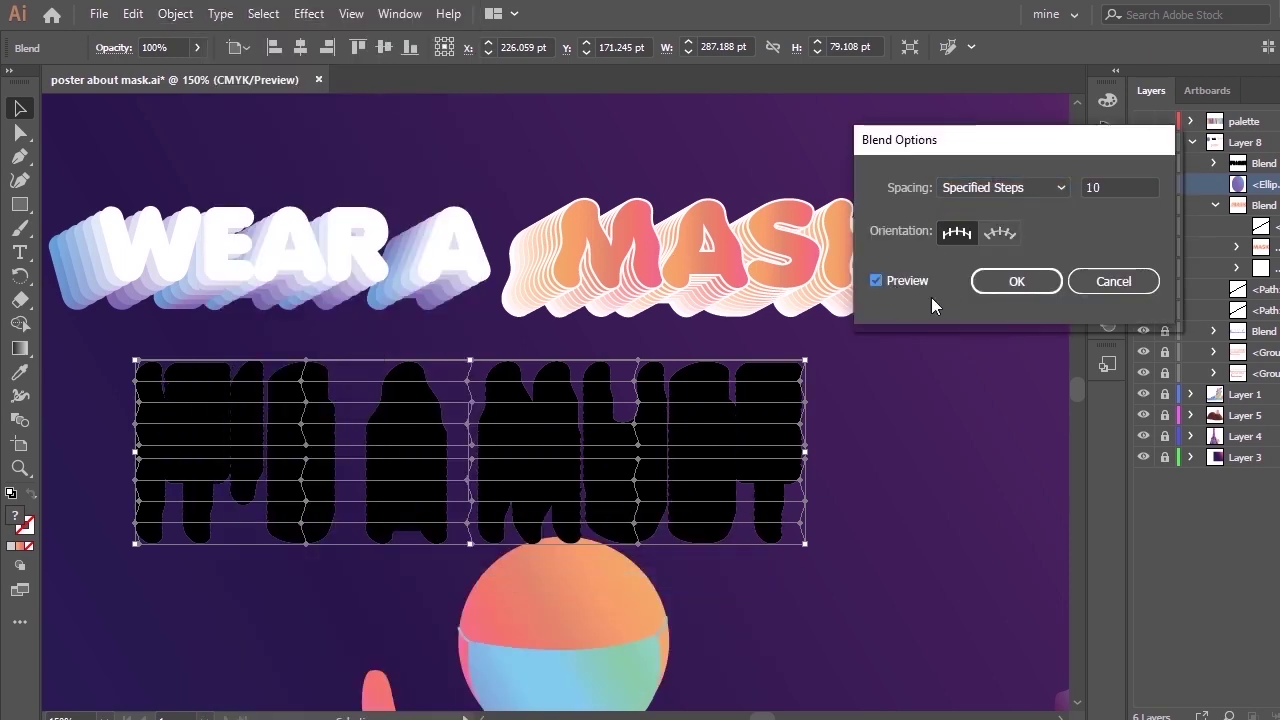
{"action": "left_click", "coordinate": [1017, 282]}
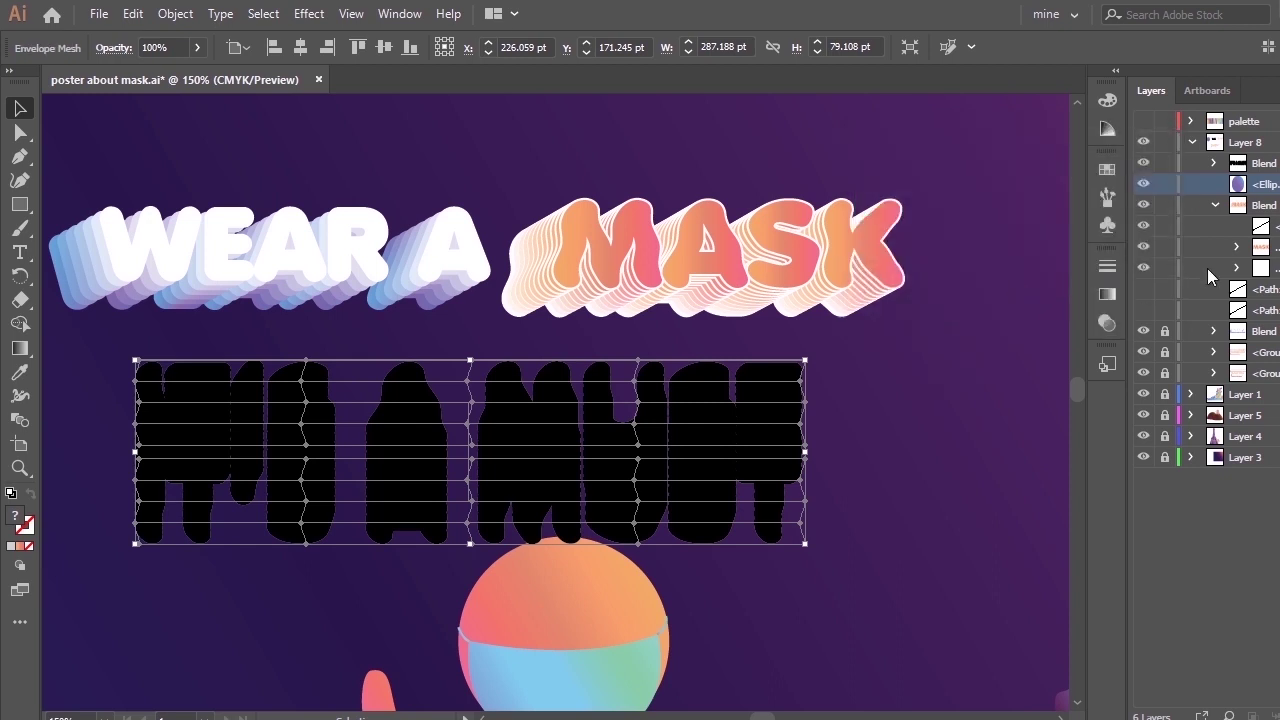
Lock the "MASK" blend and move a hidden diagonal path directly beneath the new blend in the layer order.
{"action": "left_click", "coordinate": [1278, 247]}
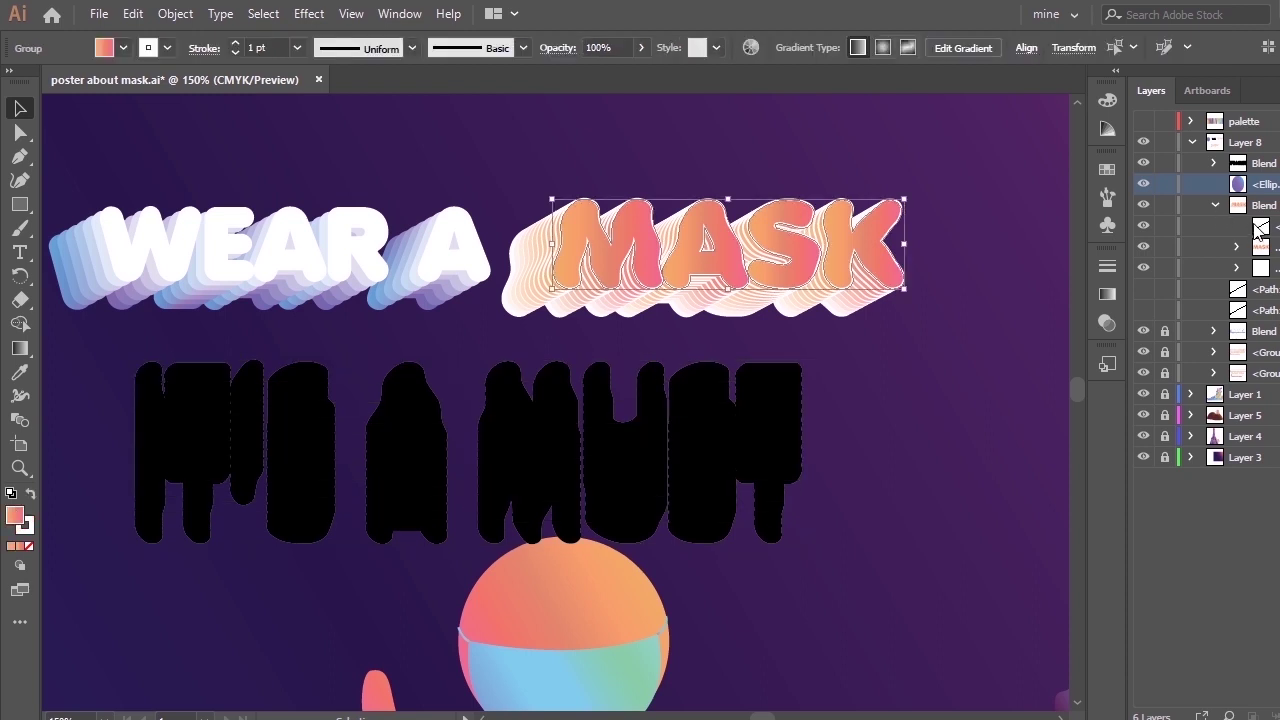
{"action": "left_click", "coordinate": [1215, 205]}
{"action": "left_click_drag", "start_coordinate": [1203, 246], "coordinate": [1134, 183]}
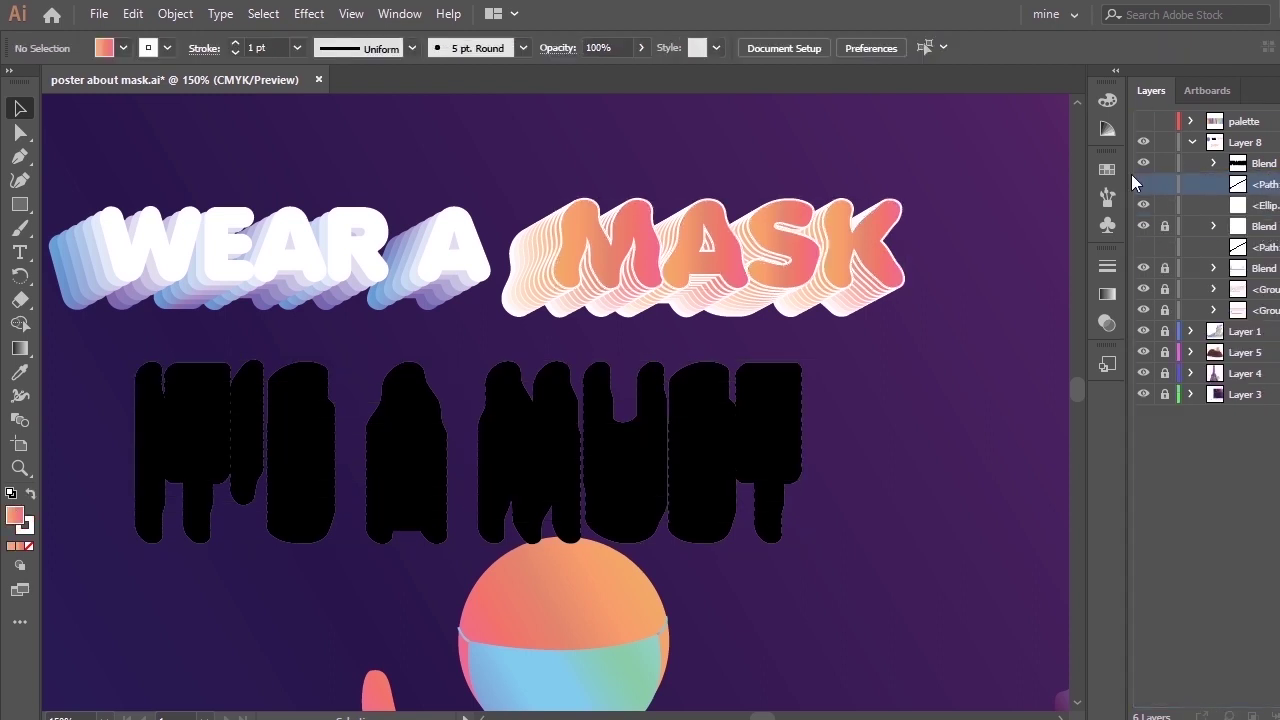
Expand the envelope distortion of the "IT'S A MUST" blend.
{"action": "left_click", "coordinate": [175, 13]}
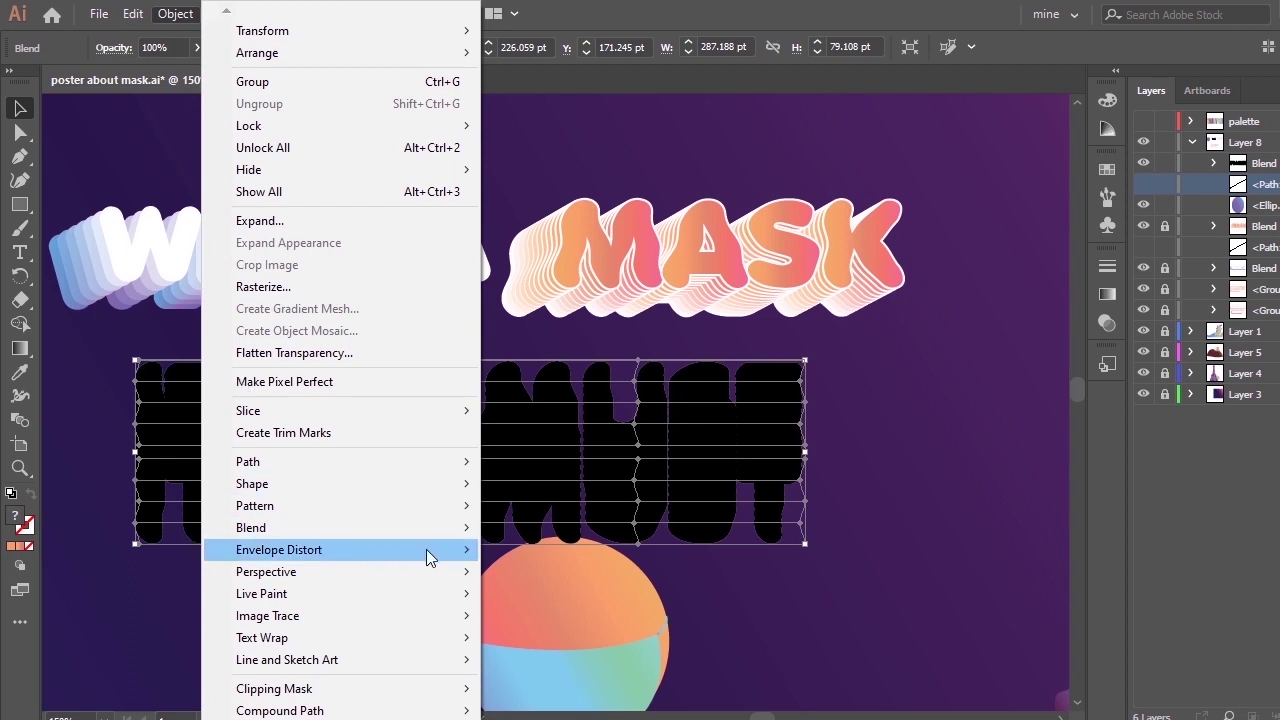
{"action": "mouse_move", "coordinate": [430, 550]}
{"action": "left_click", "coordinate": [520, 674]}
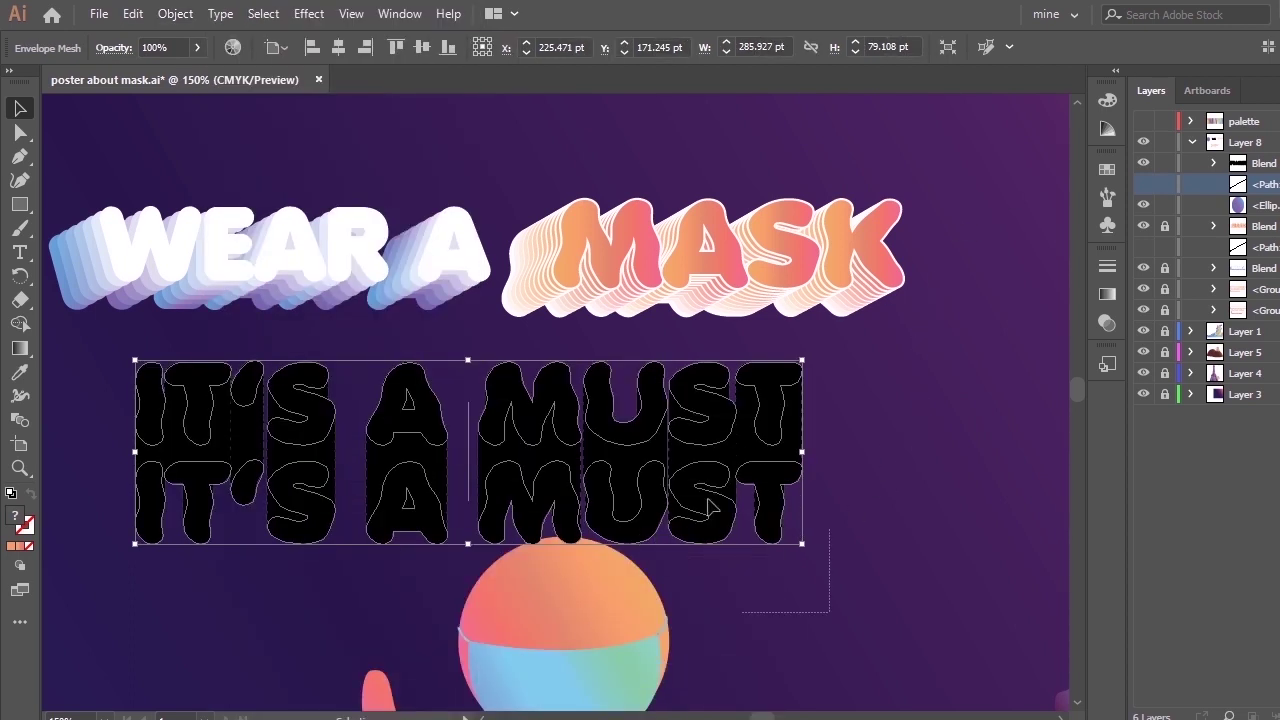
Replace the "IT'S A MUST" blend's spine with the diagonal path and move the blend back below "WEAR A MASK".
{"action": "left_click", "coordinate": [938, 238]}
{"action": "left_click_drag", "start_coordinate": [152, 172], "coordinate": [868, 546]}
{"action": "left_click", "coordinate": [175, 13]}
{"action": "mouse_move", "coordinate": [383, 526]}
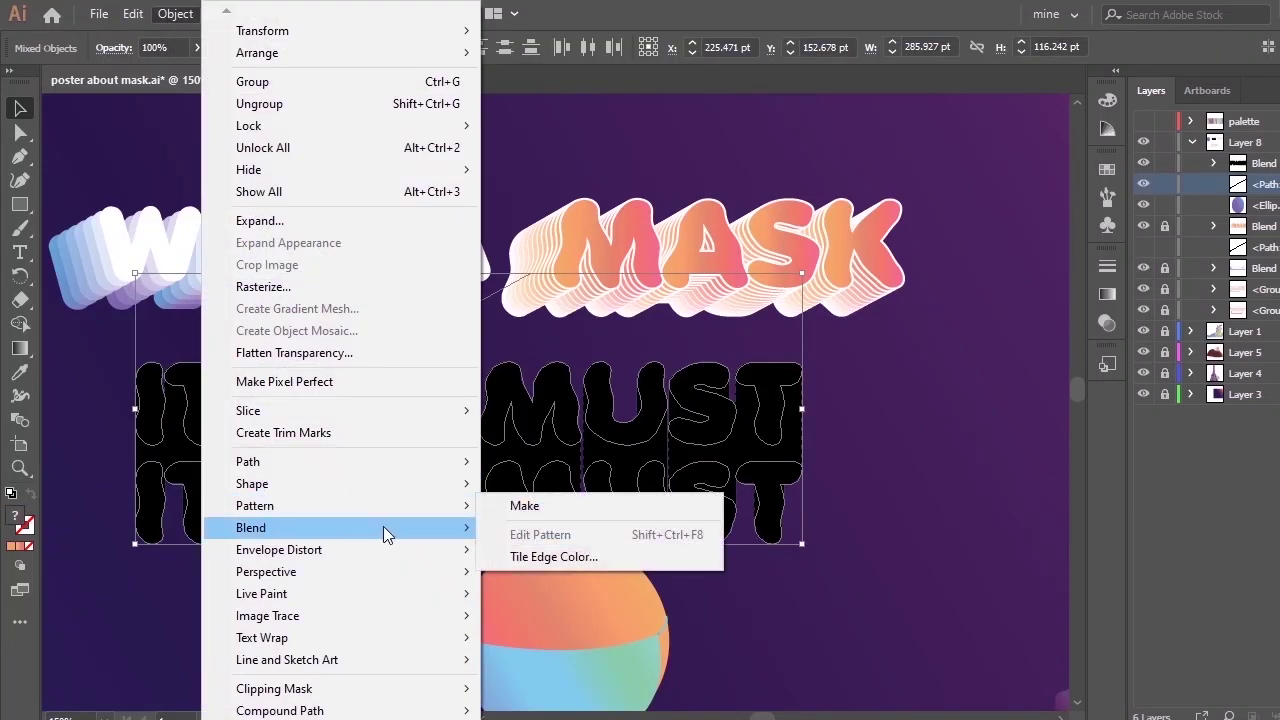
{"action": "left_click", "coordinate": [545, 638]}
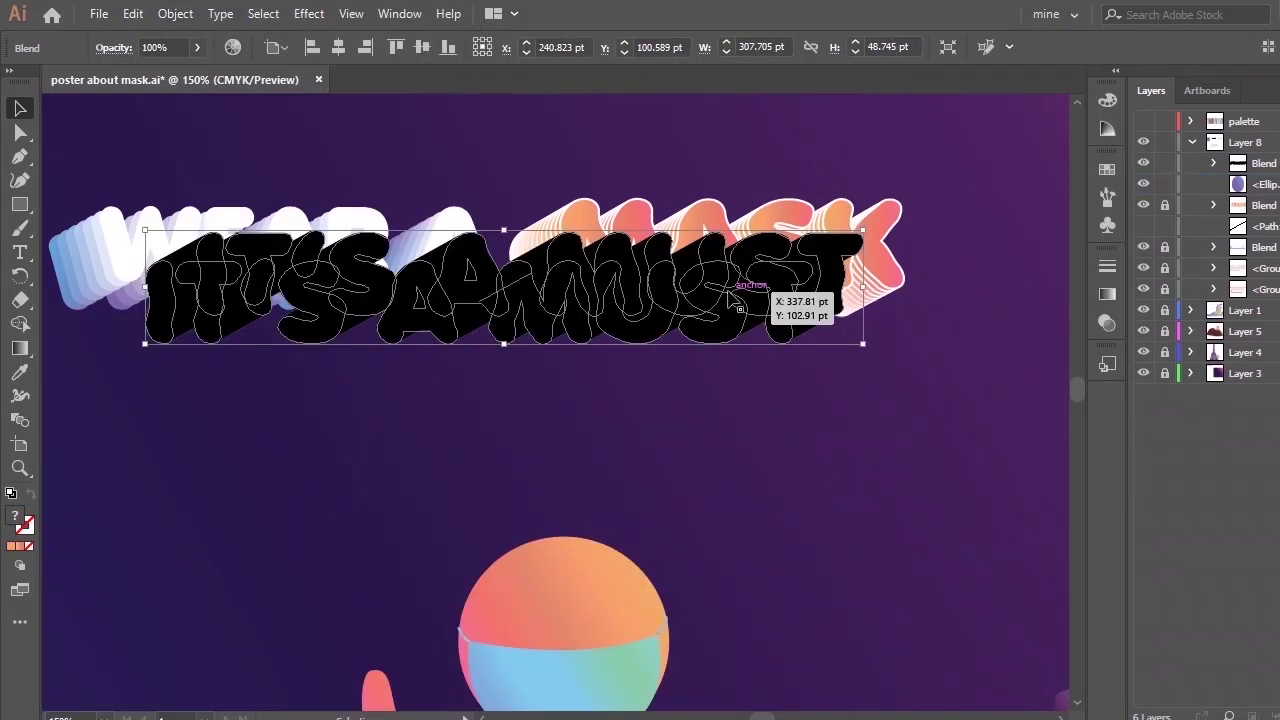
{"action": "left_click_drag", "start_coordinate": [711, 289], "coordinate": [703, 430]}
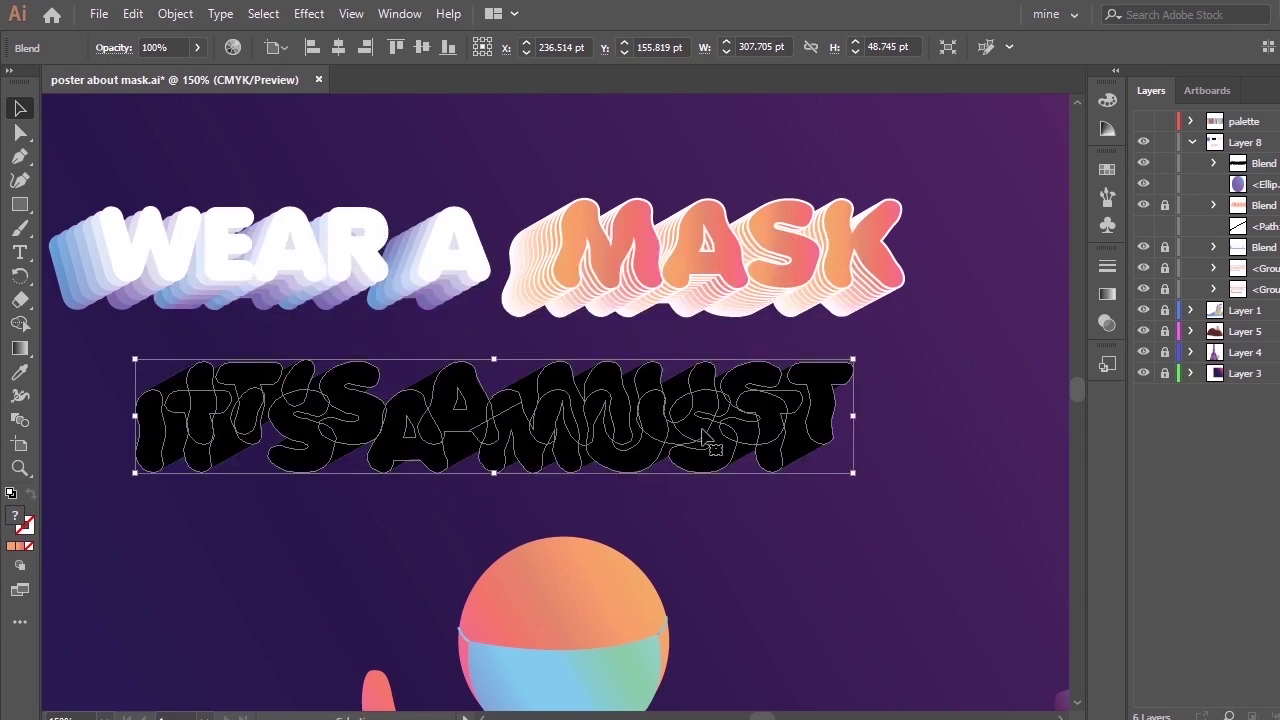
Fill the front copy of the "IT'S A MUST" blend with white sampled from the finished lettering above.
{"action": "left_click", "coordinate": [1214, 163]}
{"action": "left_click", "coordinate": [1278, 205]}
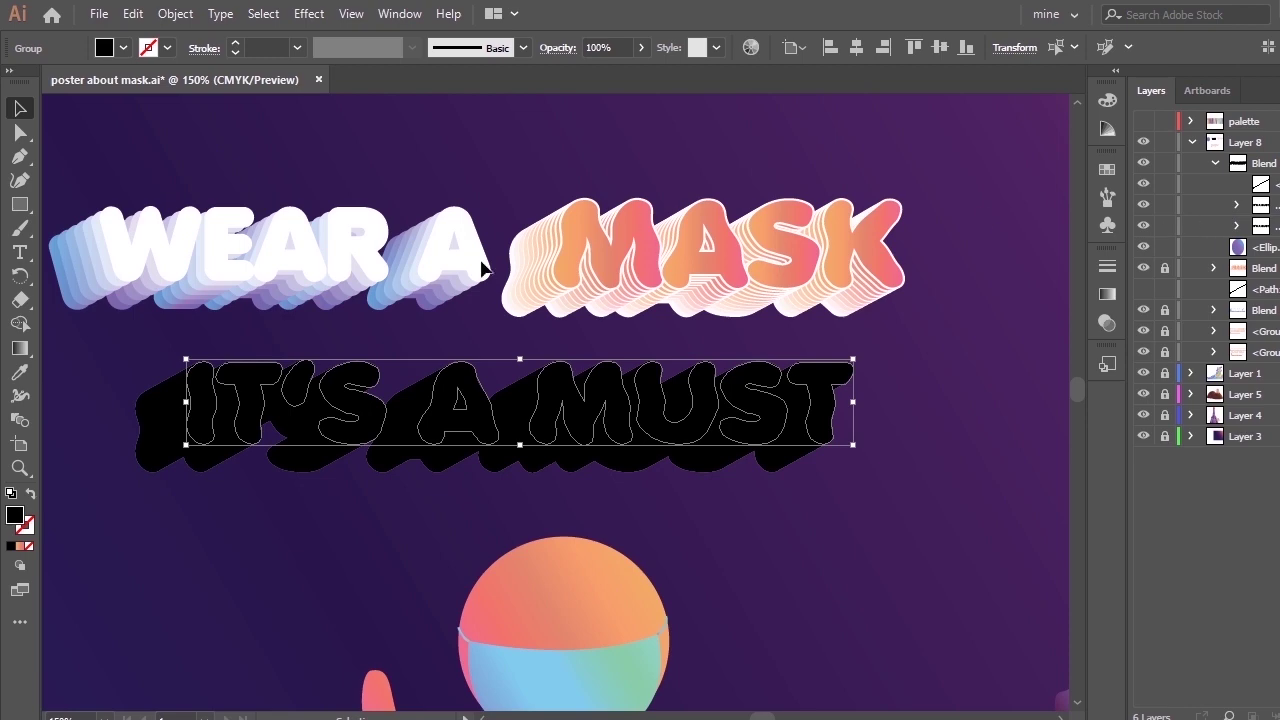
{"action": "key", "text": "i"}
{"action": "left_click", "coordinate": [546, 278]}
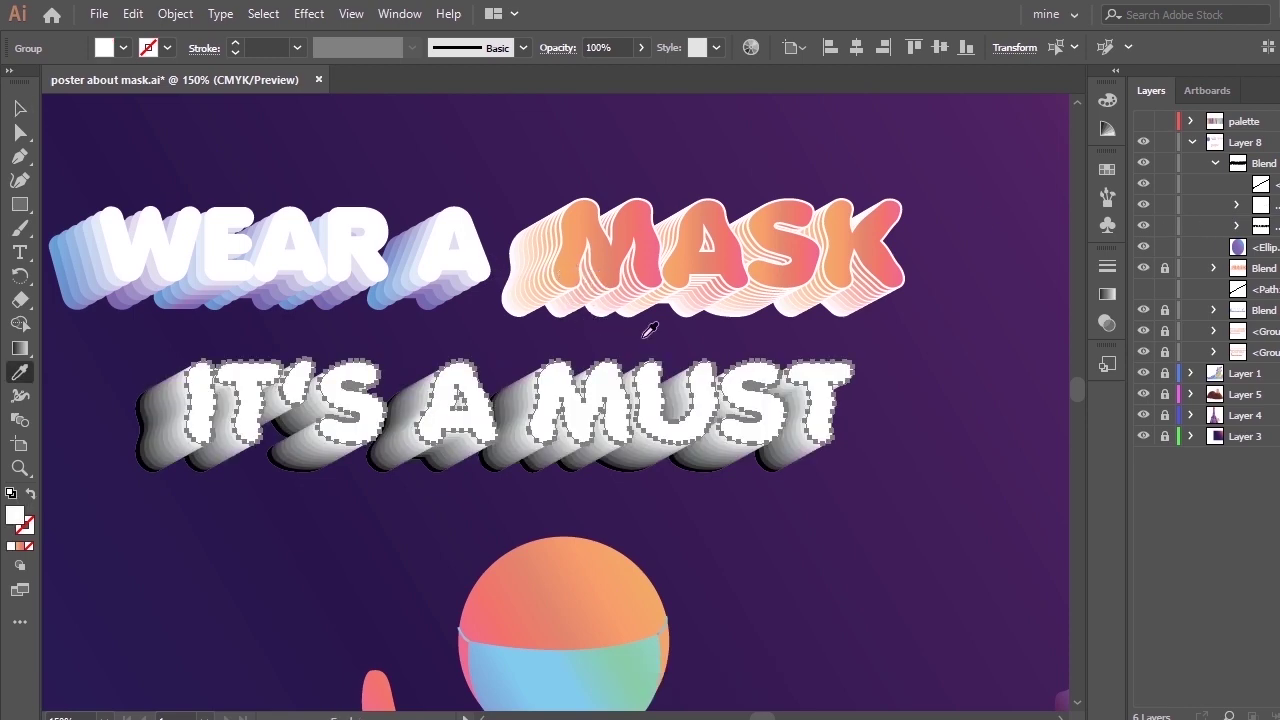
{"action": "key", "text": "ctrl+minus"}
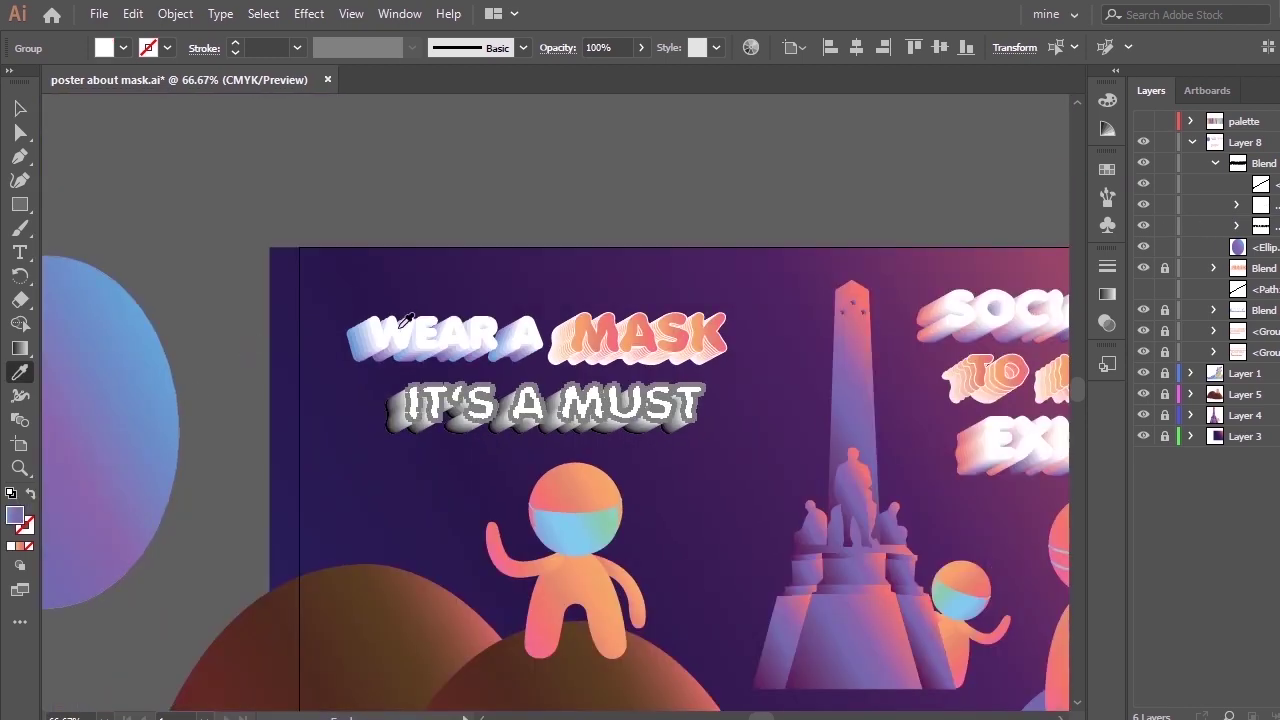
{"action": "left_click", "coordinate": [402, 322]}
Fill the back copy of the "IT'S A MUST" blend with the blue-purple gradient sampled from the ellipse beside the artboard.
{"action": "left_click", "coordinate": [1276, 227]}
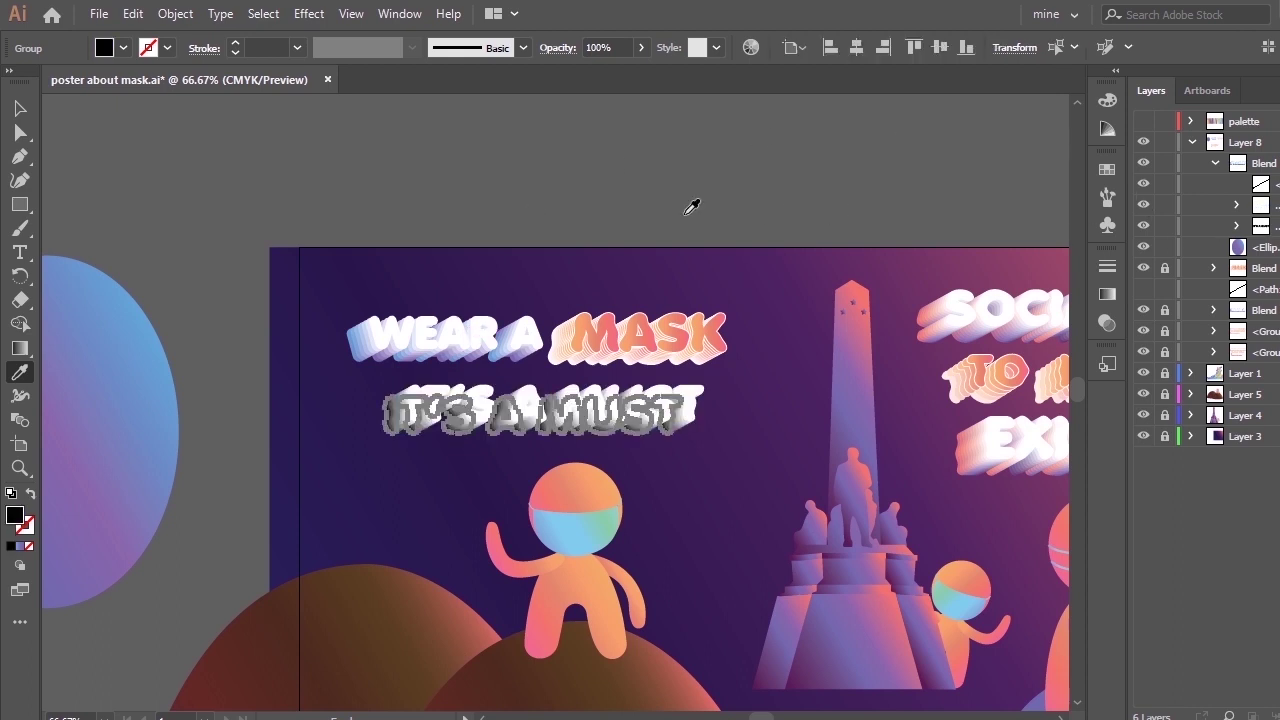
{"action": "left_click", "coordinate": [153, 331]}
{"action": "key", "text": "v"}
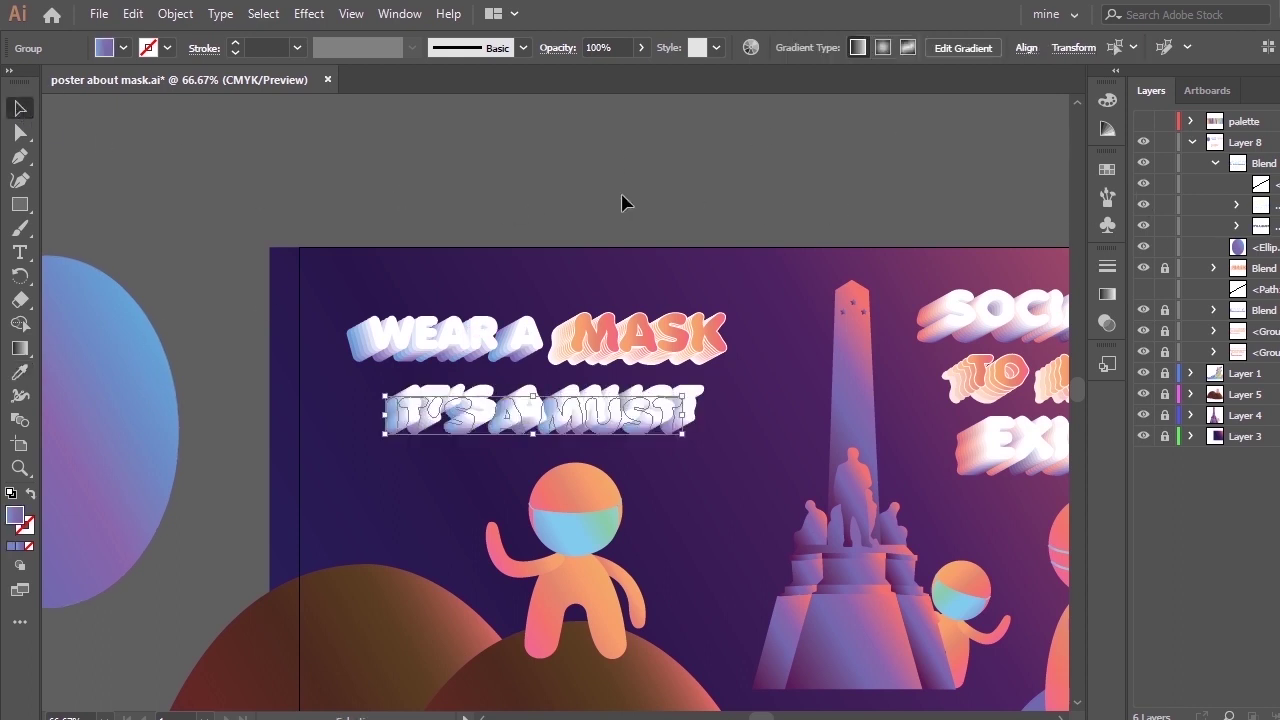
{"action": "left_click", "coordinate": [621, 203]}
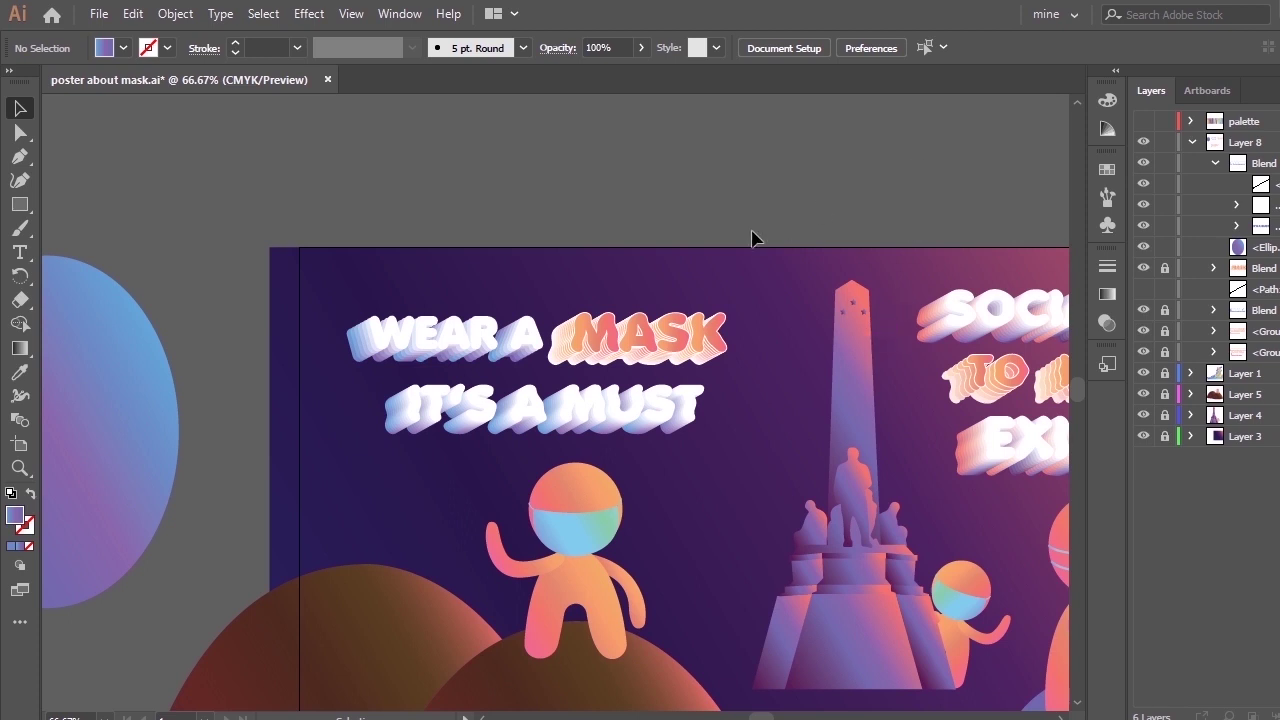
Enlarge the "IT'S A MUST" blend slightly from its lower corner, so its width is closer to the line above.
{"action": "left_click", "coordinate": [688, 414]}
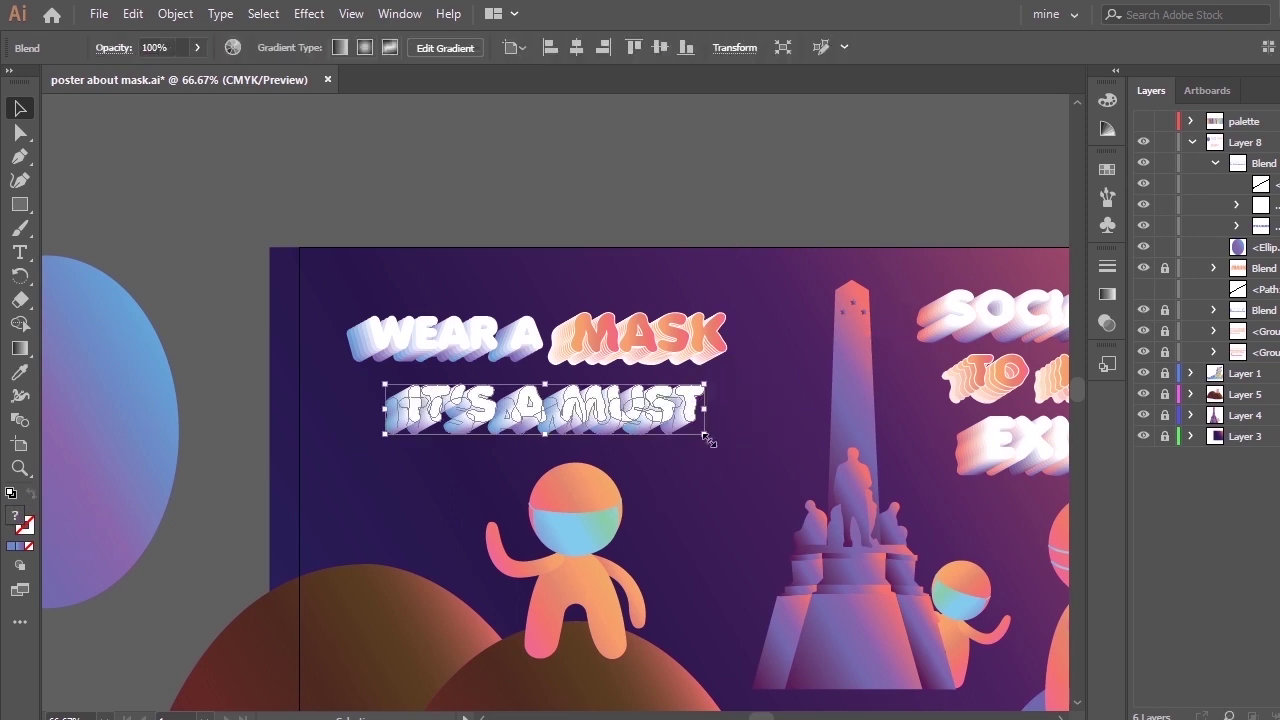
{"action": "left_click_drag", "start_coordinate": [705, 436], "coordinate": [713, 438]}
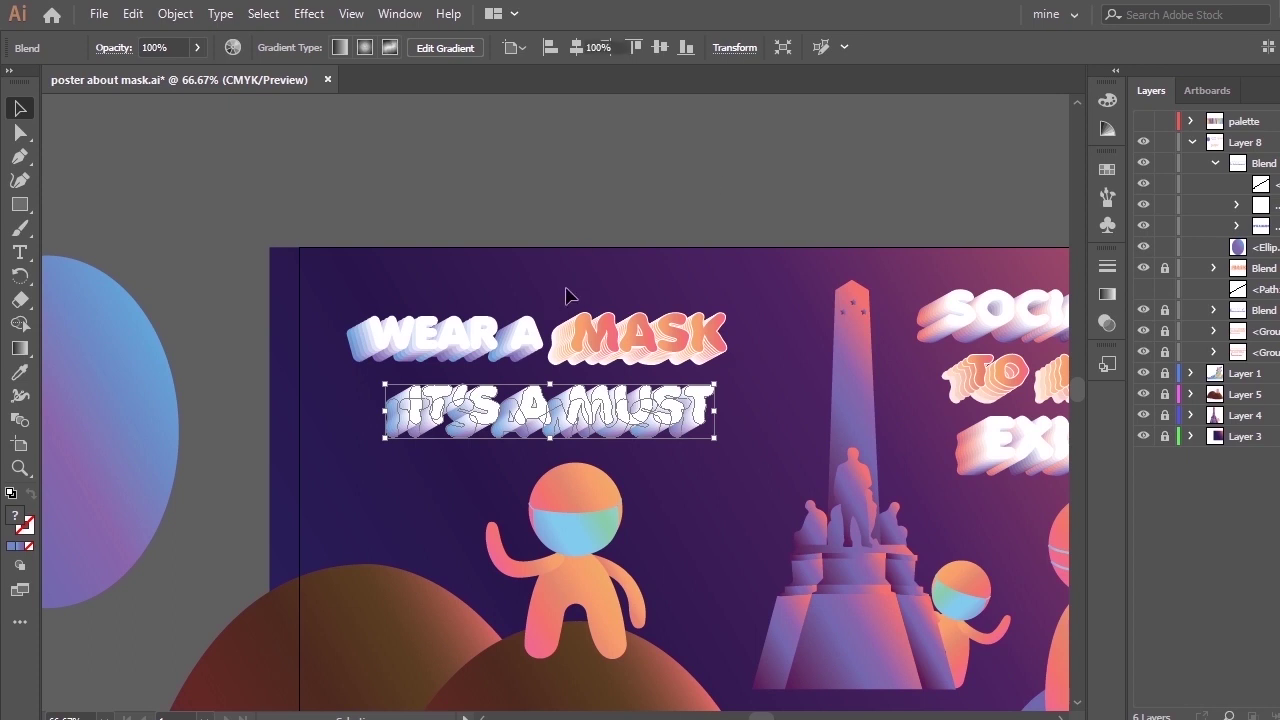
{"action": "left_click", "coordinate": [768, 214]}
{"action": "key", "text": "ctrl+0"}
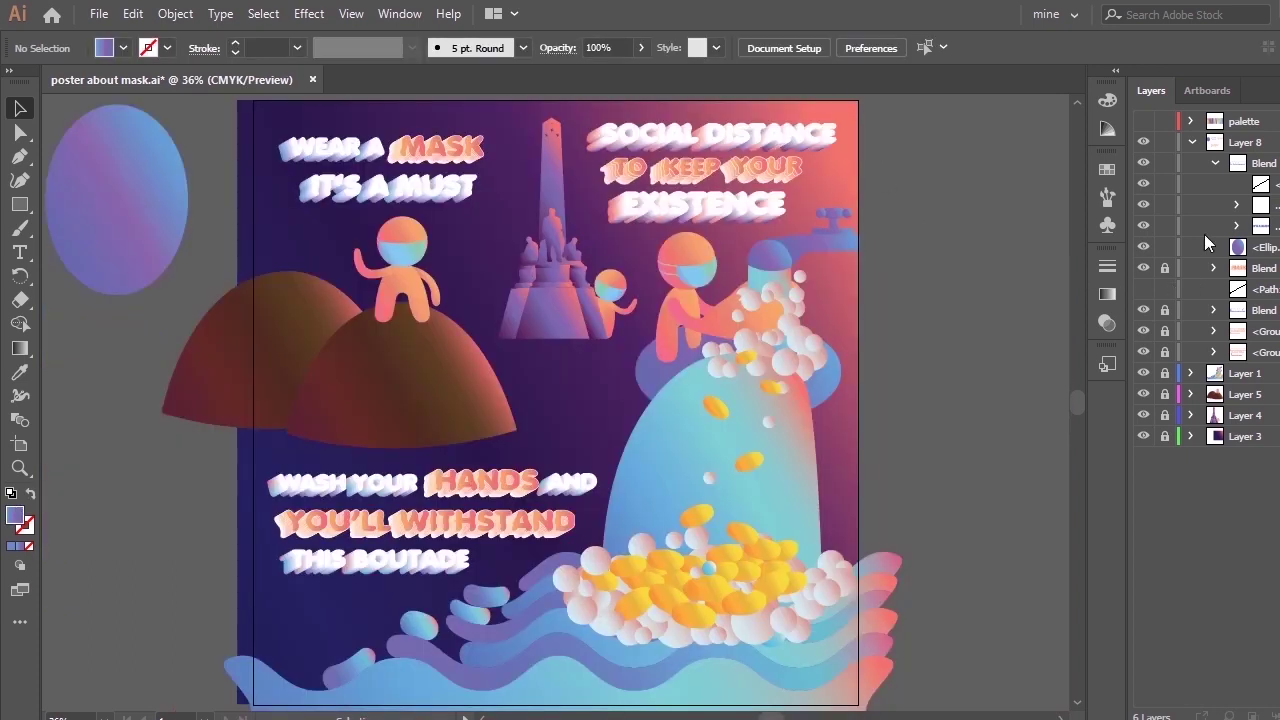
Hide the gradient reference ellipse, move it to the top of Layer 8, and delete the leftover diagonal path.
{"action": "left_click", "coordinate": [1216, 163]}
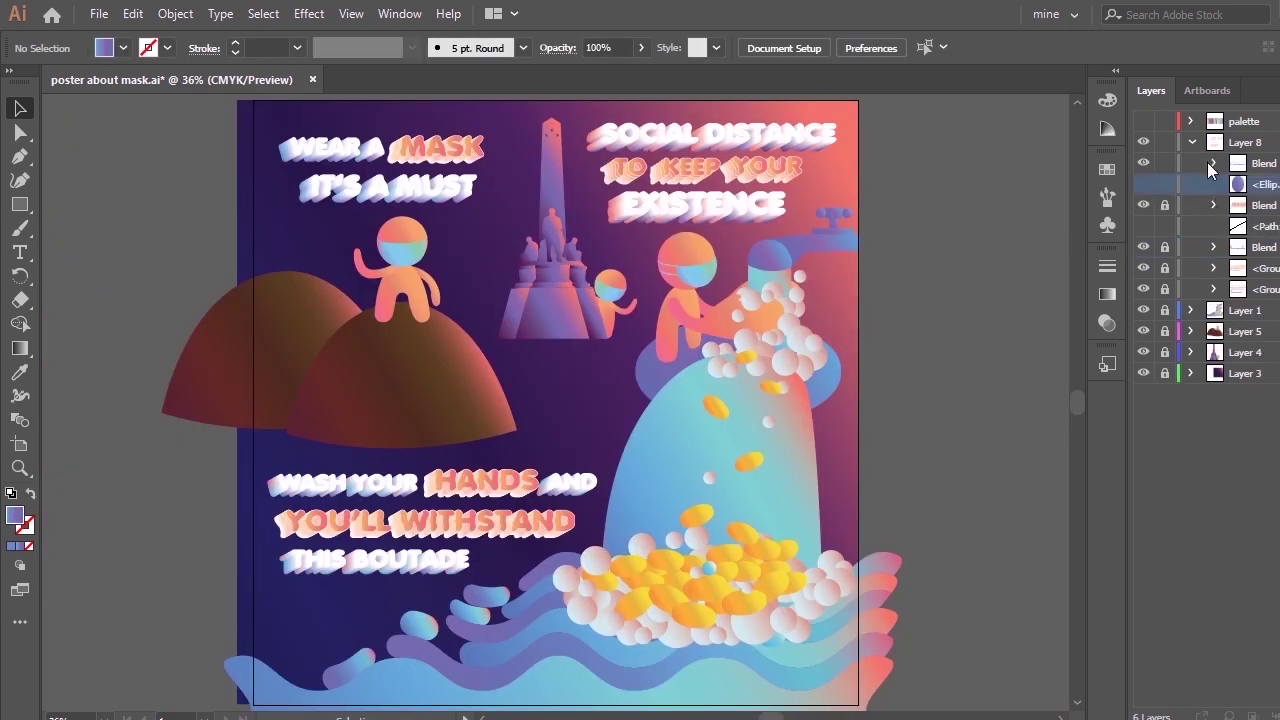
{"action": "left_click_drag", "start_coordinate": [1250, 181], "coordinate": [1258, 153]}
{"action": "left_click_drag", "start_coordinate": [304, 121], "coordinate": [384, 144]}
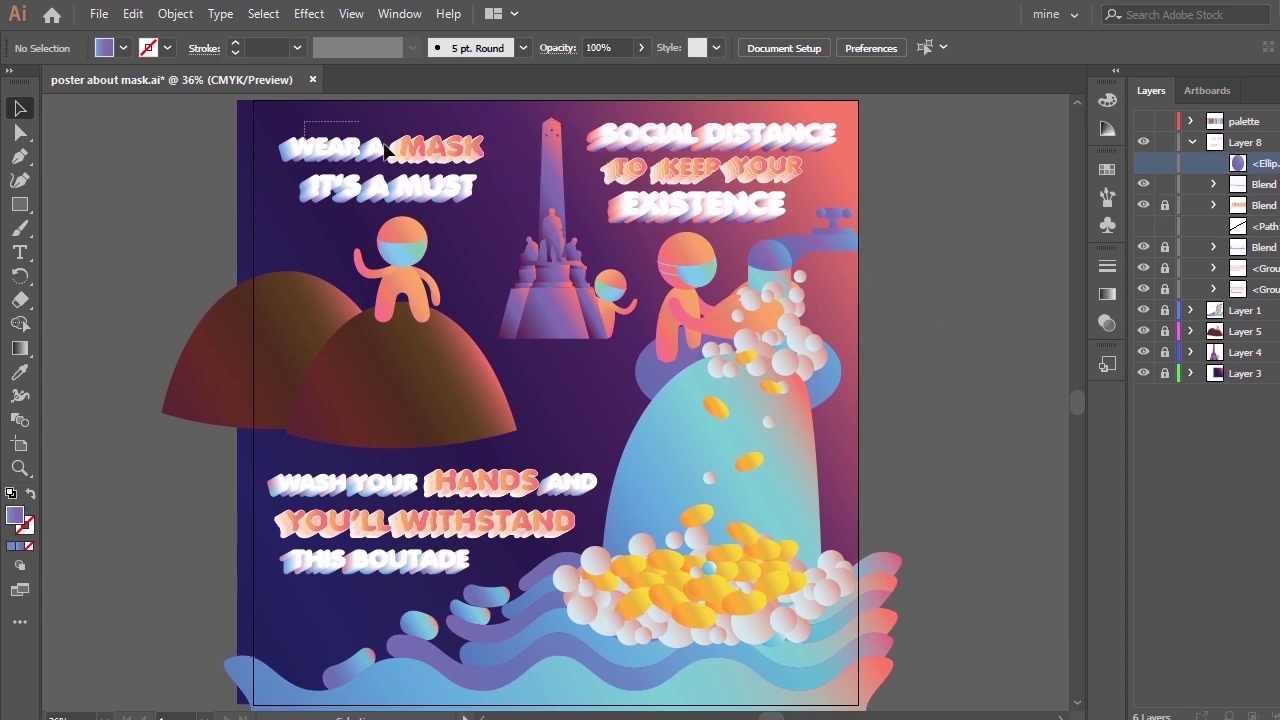
{"action": "left_click", "coordinate": [1258, 229]}
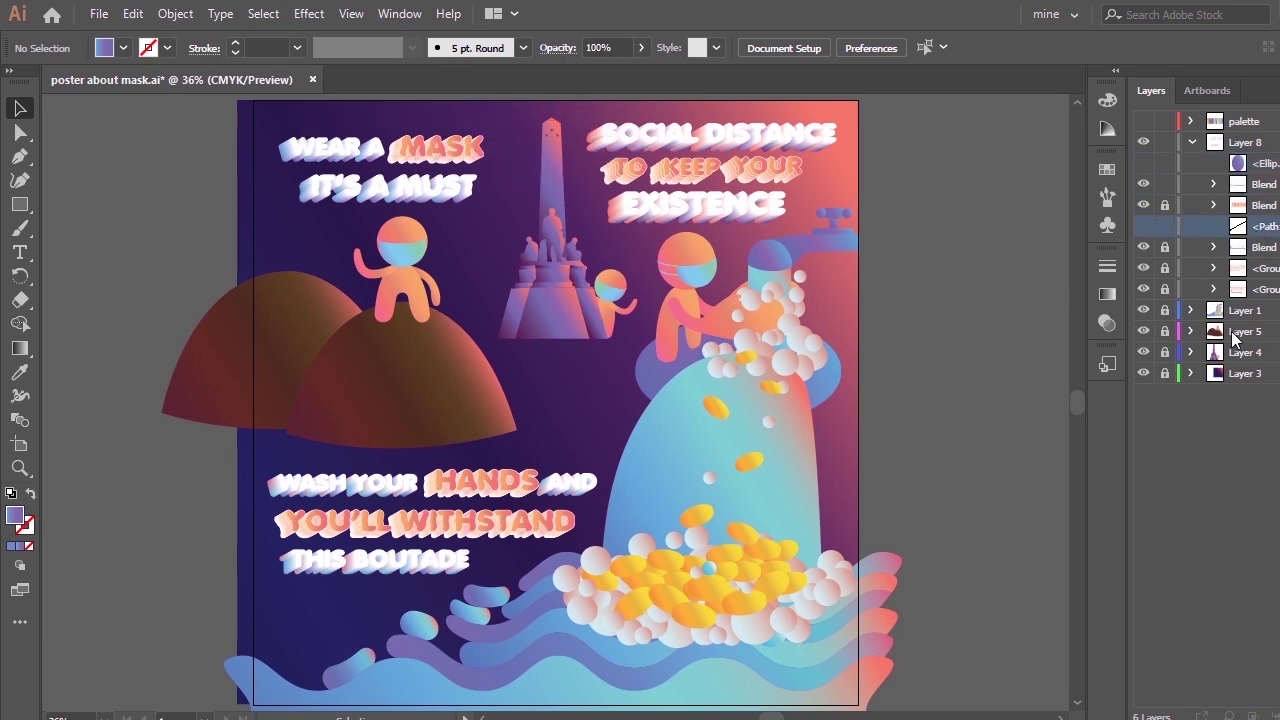
{"action": "key", "text": "Delete"}
{"action": "left_click", "coordinate": [505, 153]}
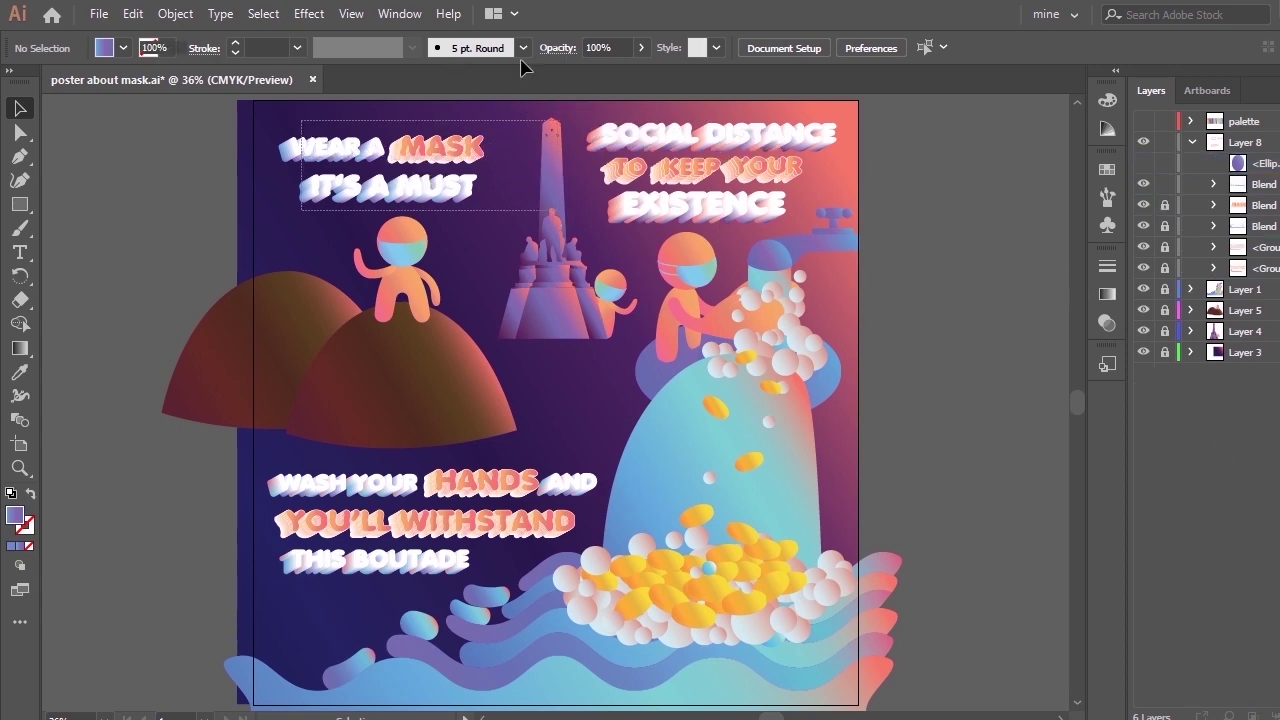
Unlock the "WEAR A" and "MASK" blends and shift both heading lines up and right, with "IT'S A MUST" closer beneath.
{"action": "left_click", "coordinate": [735, 250]}
{"action": "left_click_drag", "start_coordinate": [1165, 205], "coordinate": [1166, 235]}
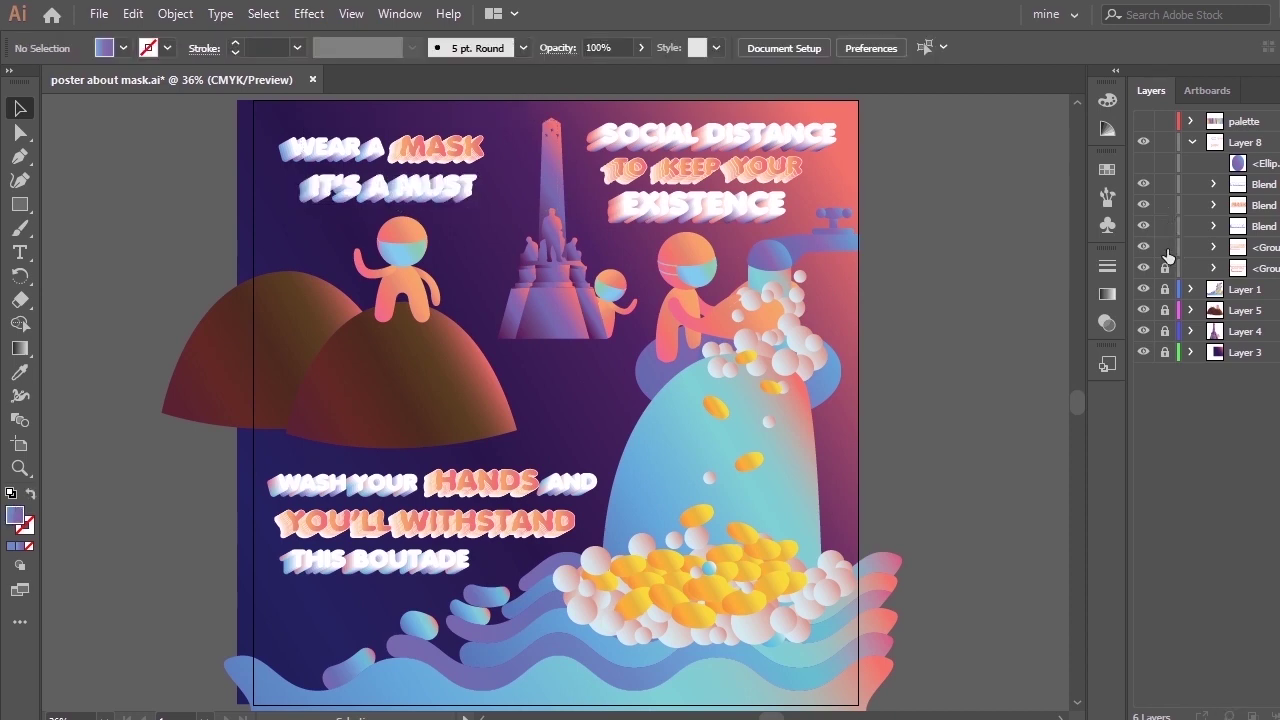
{"action": "left_click", "coordinate": [1165, 248]}
{"action": "left_click_drag", "start_coordinate": [278, 121], "coordinate": [507, 131]}
{"action": "left_click", "coordinate": [460, 198]}
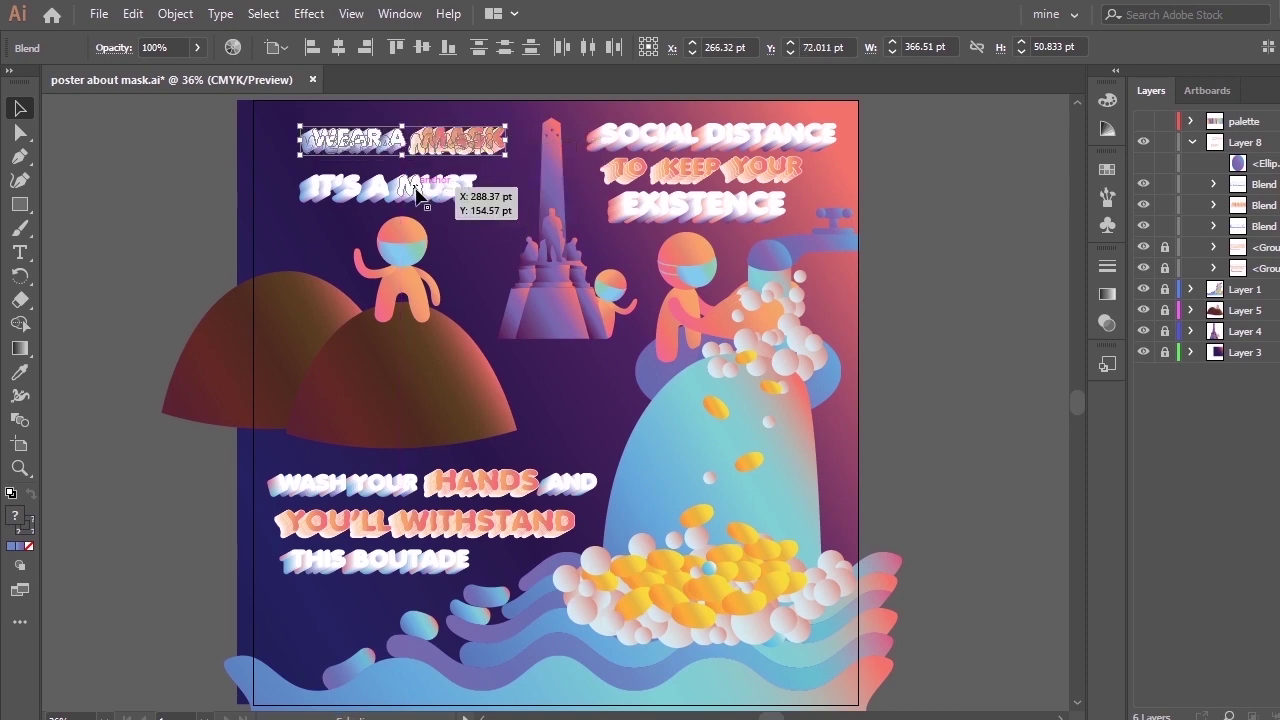
{"action": "left_click_drag", "start_coordinate": [455, 197], "coordinate": [467, 187]}
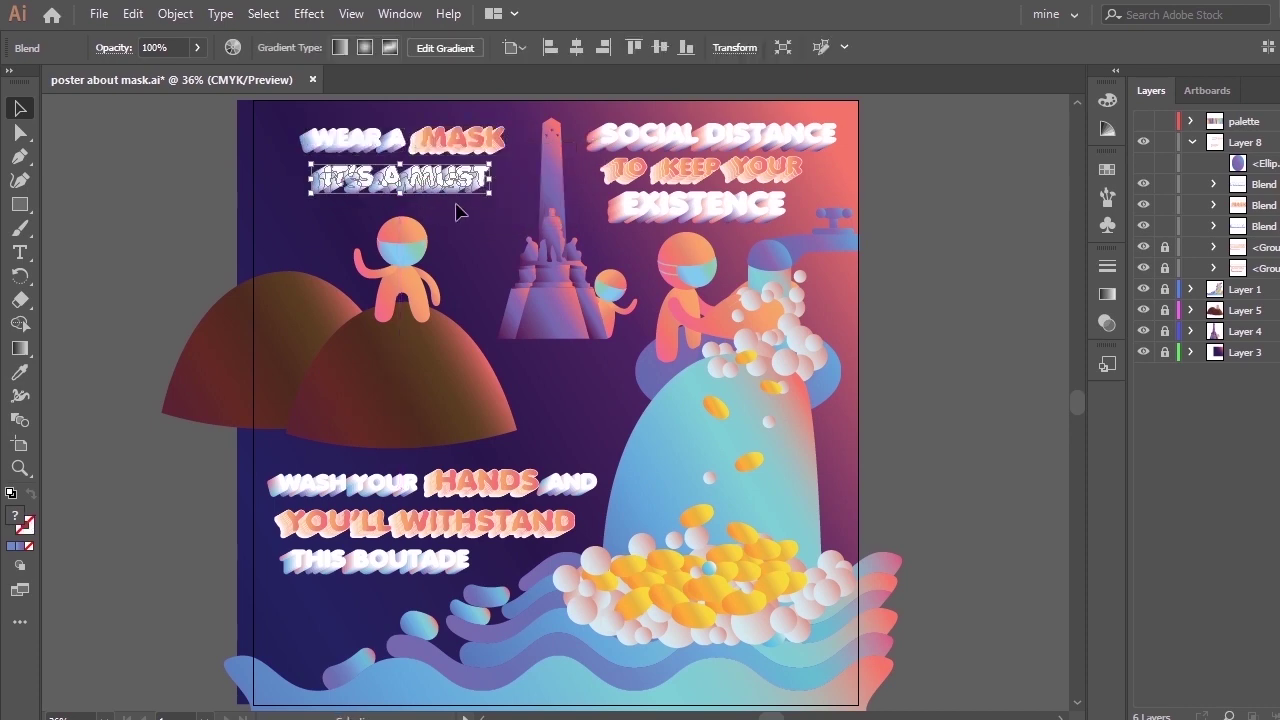
Enlarge the two-line heading to about 407 pt wide and shift it slightly up and left.
{"action": "left_click_drag", "start_coordinate": [292, 112], "coordinate": [552, 251]}
{"action": "left_click_drag", "start_coordinate": [505, 194], "coordinate": [458, 203]}
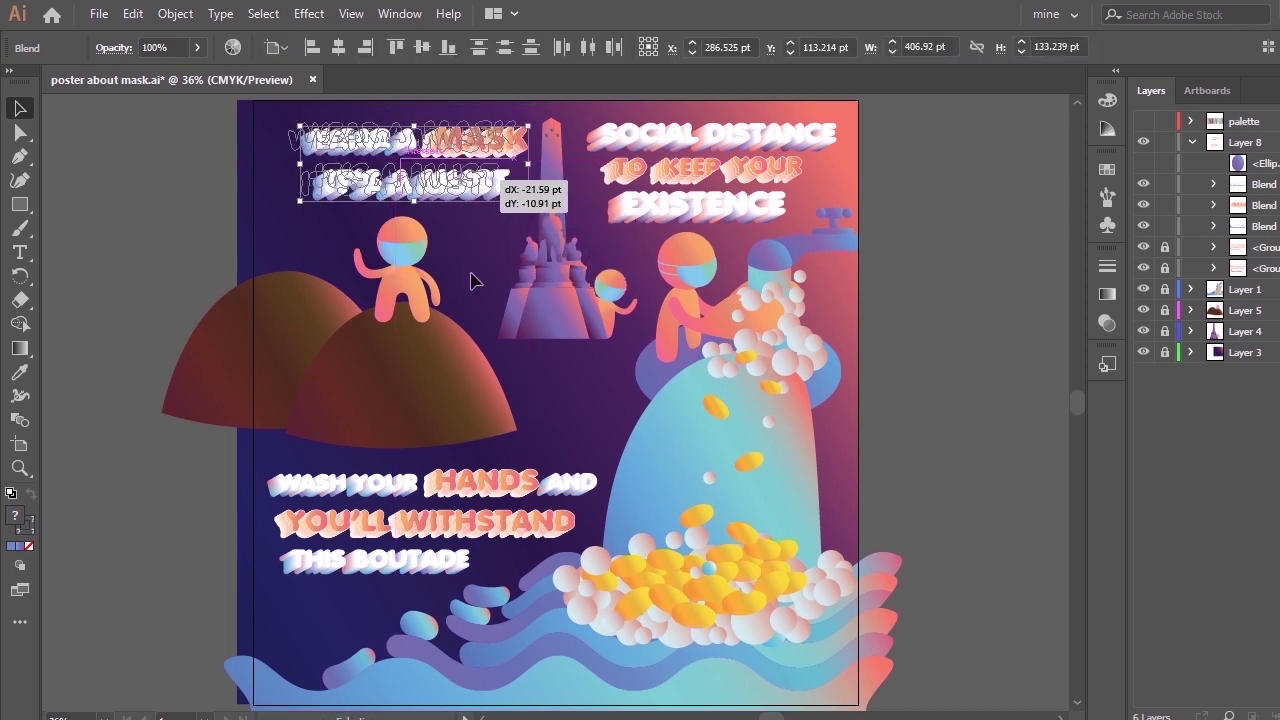
{"action": "left_click_drag", "start_coordinate": [474, 282], "coordinate": [494, 286]}
{"action": "left_click", "coordinate": [695, 304]}
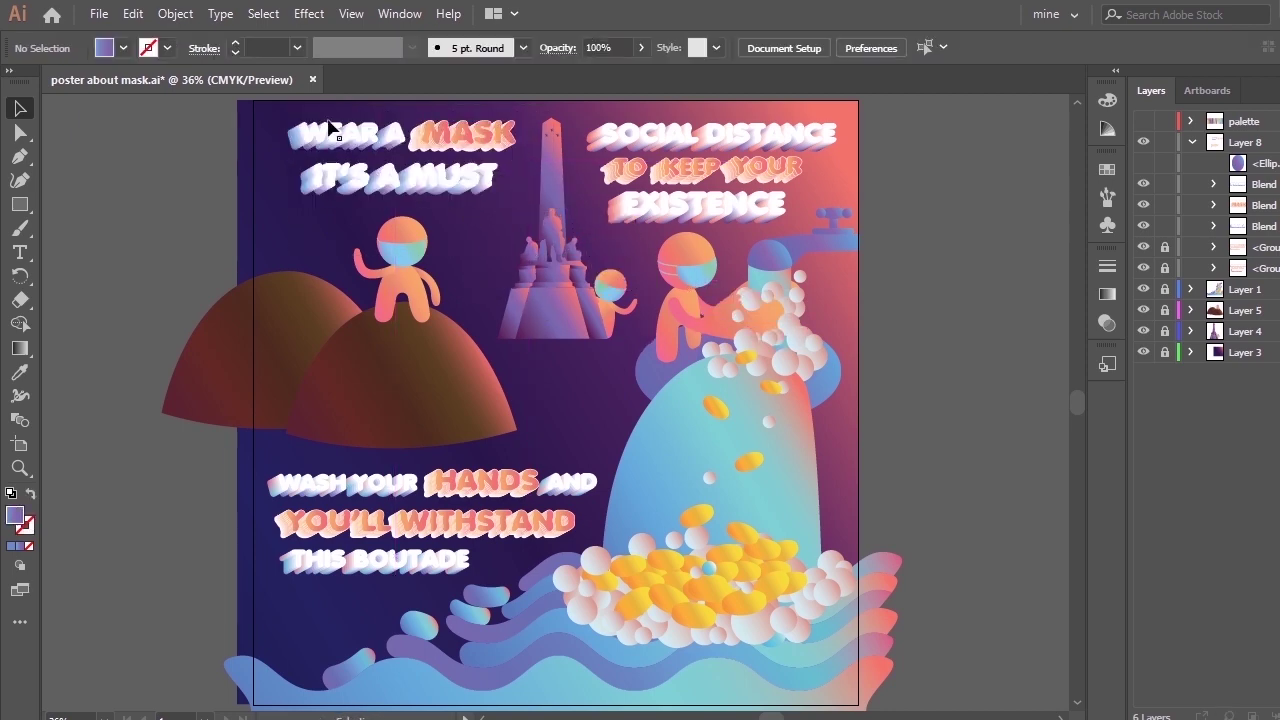
Reposition the whole two-line heading above the waving figure, centred at about X 266.6 pt, Y 113.3 pt.
{"action": "left_click_drag", "start_coordinate": [287, 107], "coordinate": [506, 263]}
{"action": "mouse_move", "coordinate": [440, 168]}
{"action": "left_mouse_down"}
{"action": "mouse_move", "coordinate": [445, 177]}
{"action": "mouse_move", "coordinate": [440, 160]}
{"action": "left_mouse_up"}
{"action": "left_click", "coordinate": [474, 284]}
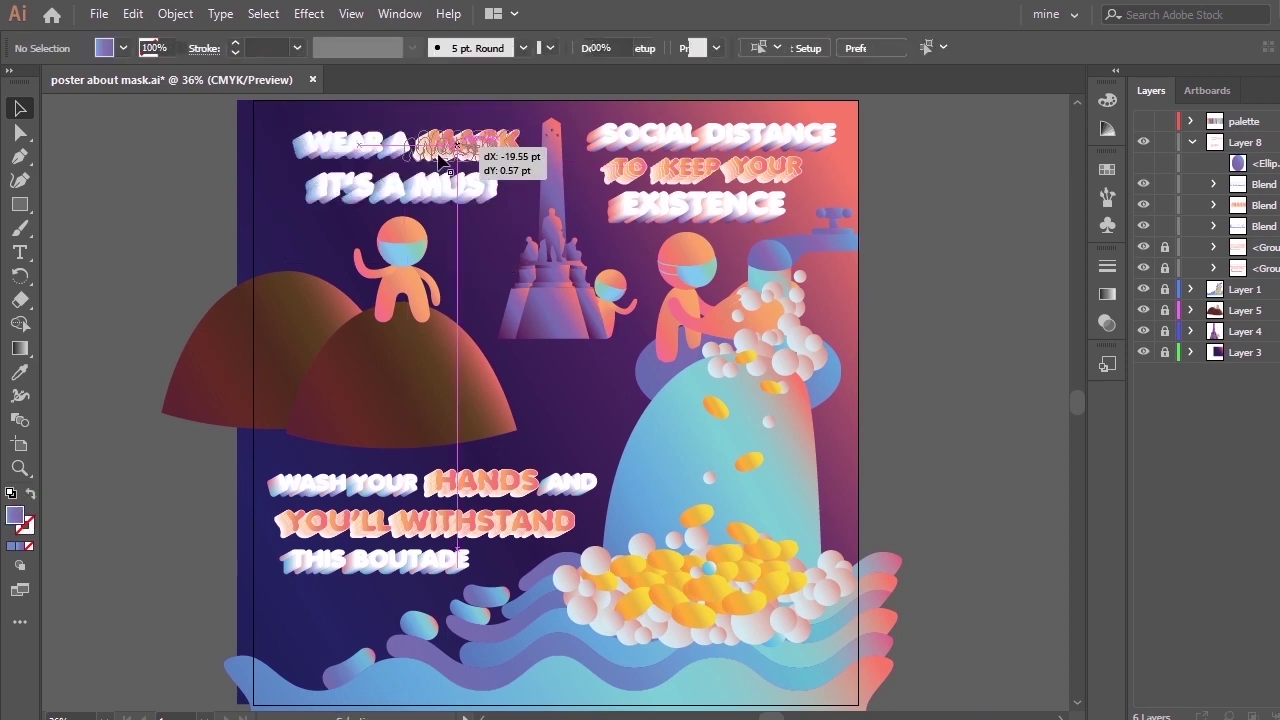
{"action": "left_click", "coordinate": [620, 304]}
{"action": "left_click_drag", "start_coordinate": [280, 110], "coordinate": [530, 273]}
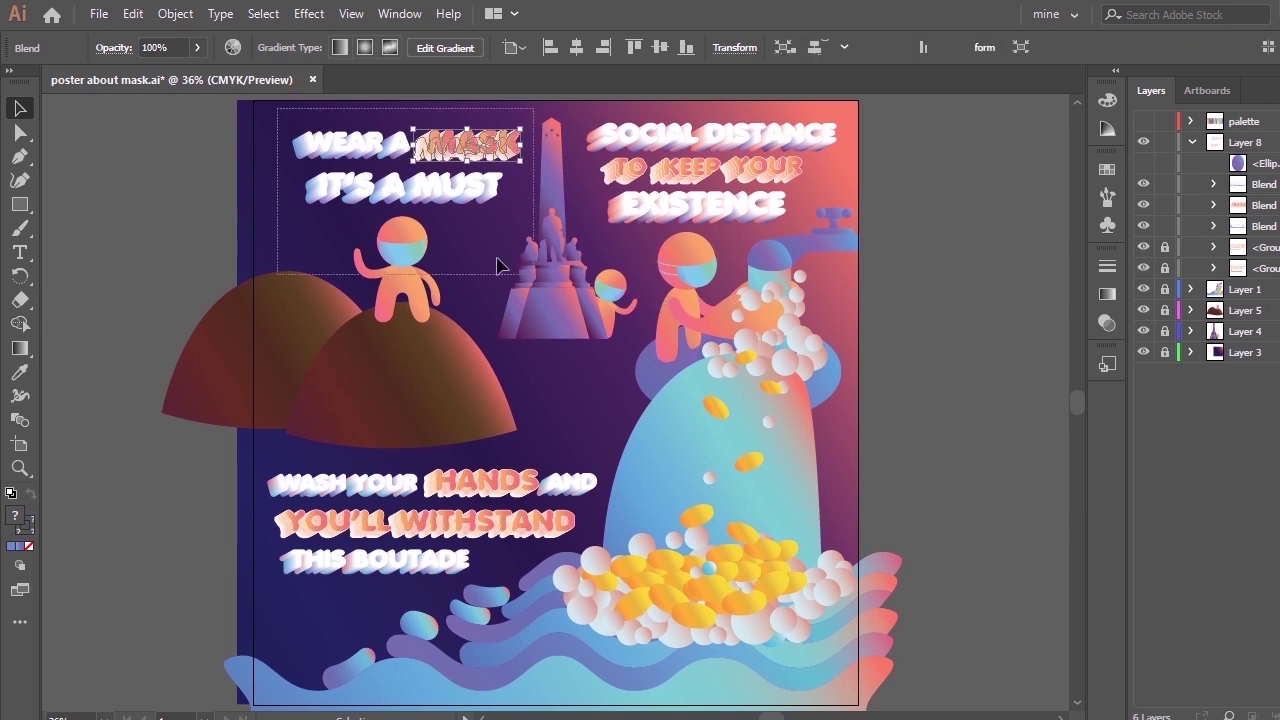
{"action": "left_click_drag", "start_coordinate": [419, 150], "coordinate": [420, 147]}
Nudge the "WEAR A" blend slightly down beside "MASK".
{"action": "key", "text": "z"}
{"action": "left_click_drag", "start_coordinate": [870, 286], "coordinate": [237, 199]}
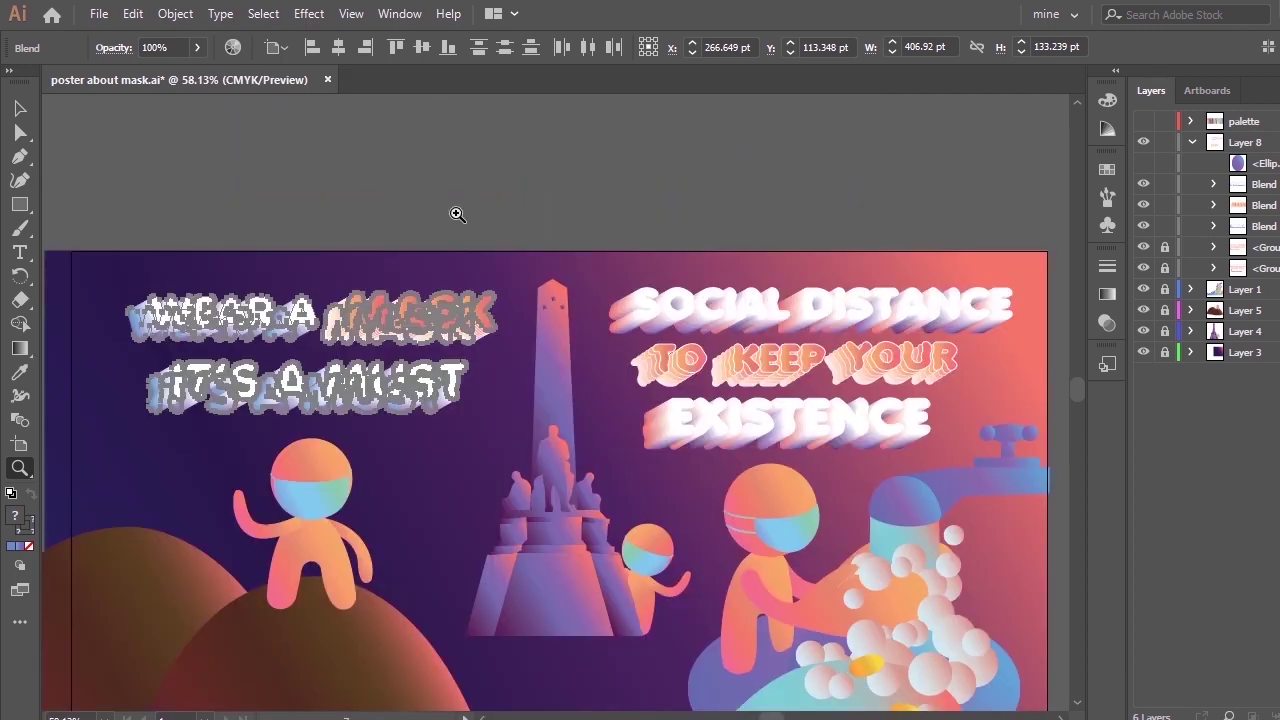
{"action": "left_click_drag", "start_coordinate": [658, 320], "coordinate": [692, 203]}
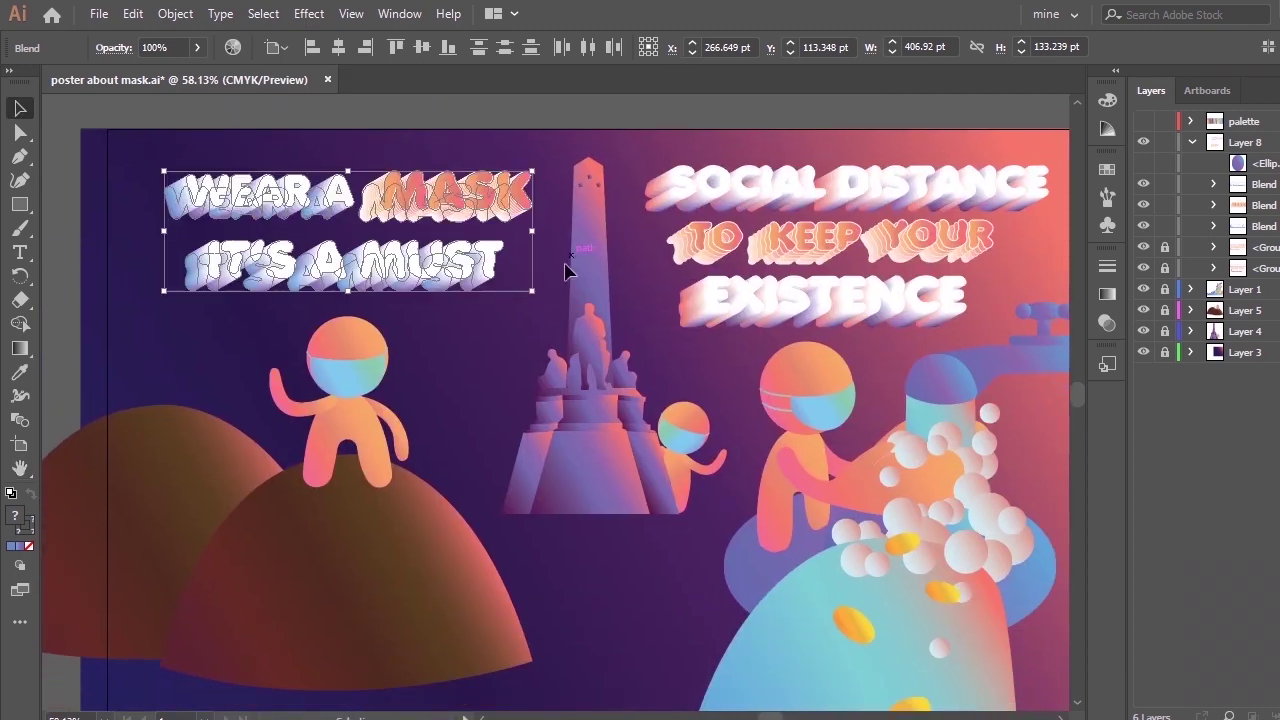
{"action": "left_click", "coordinate": [518, 372]}
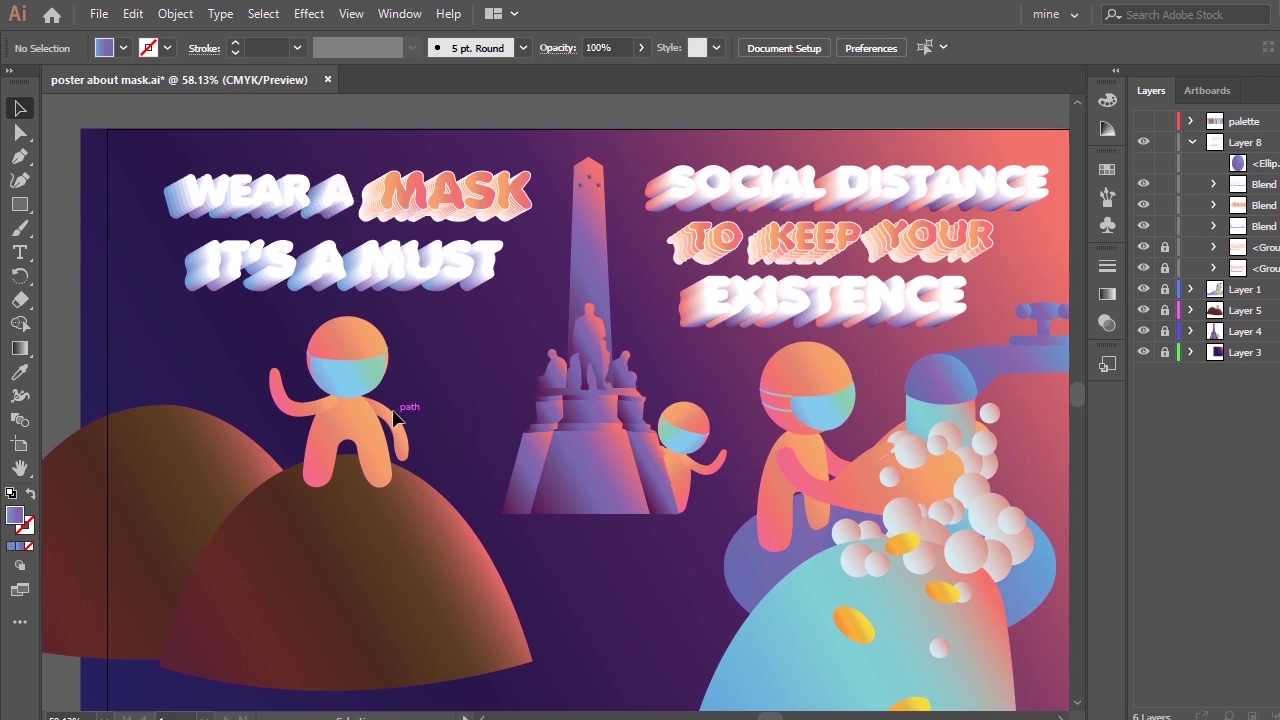
{"action": "left_click_drag", "start_coordinate": [246, 184], "coordinate": [350, 212]}
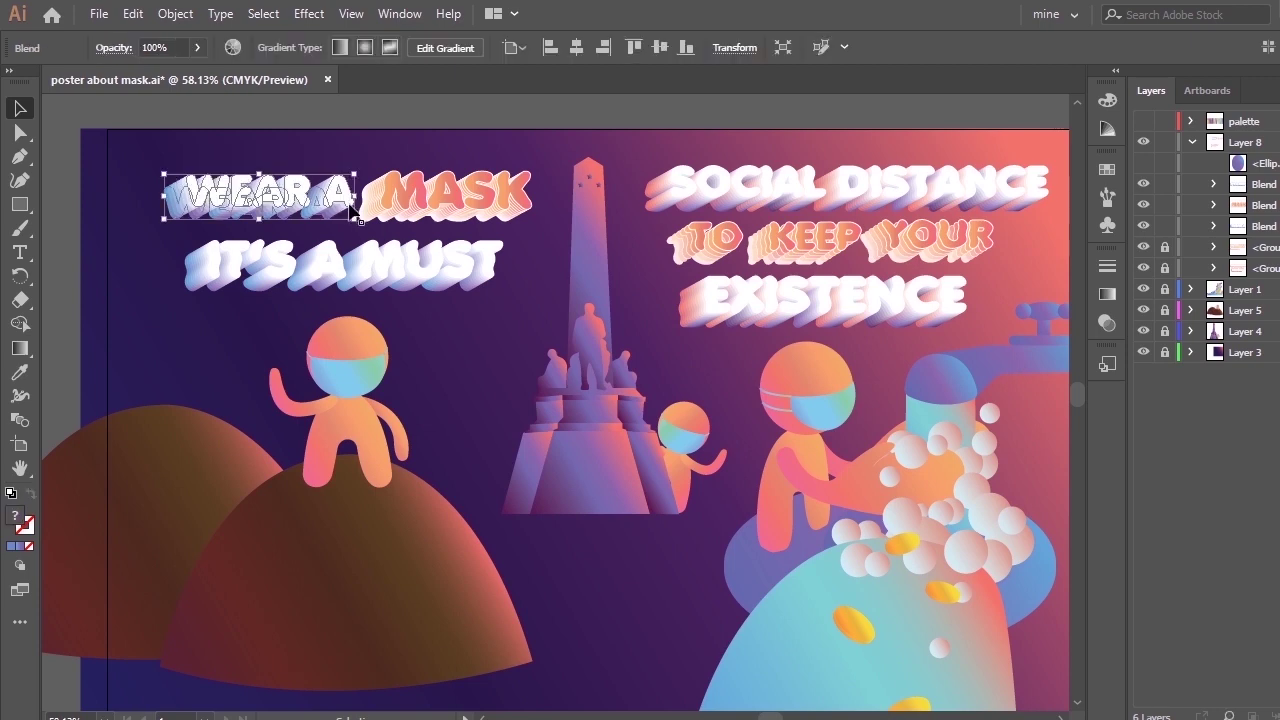
{"action": "key", "text": "ctrl+1"}
{"action": "key", "text": "ctrl+="}
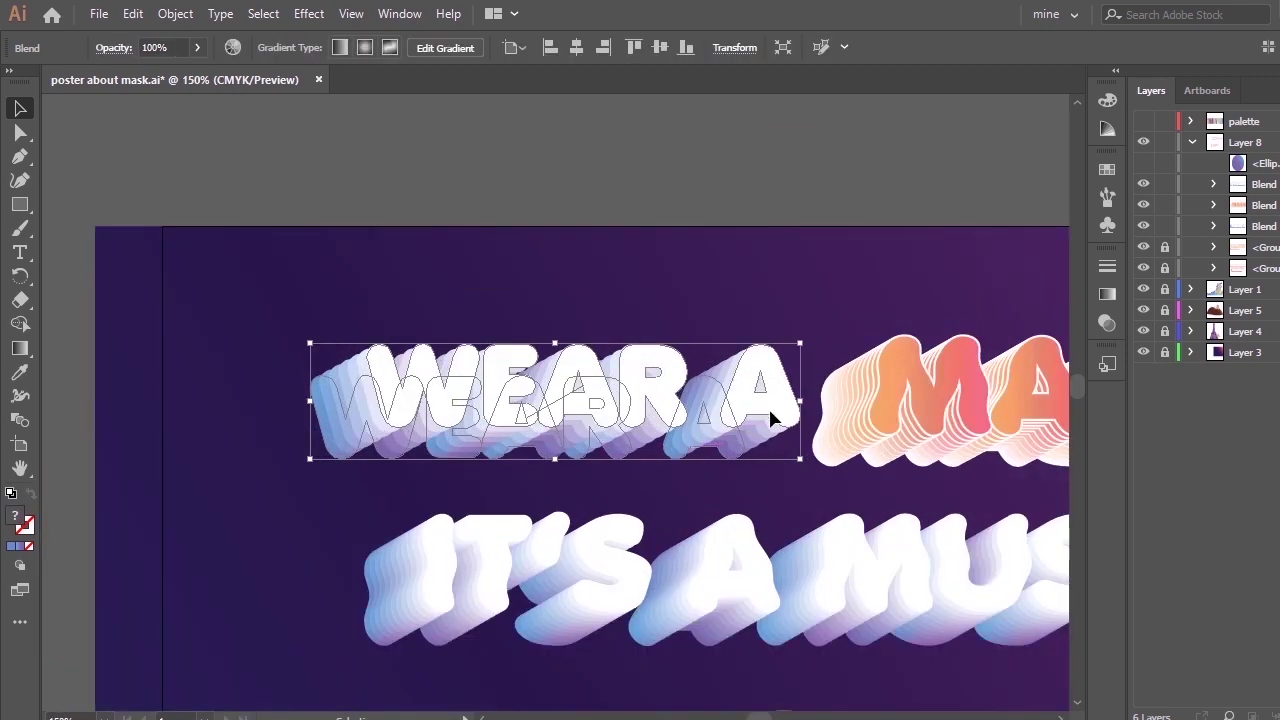
{"action": "left_click_drag", "start_coordinate": [766, 417], "coordinate": [760, 438]}
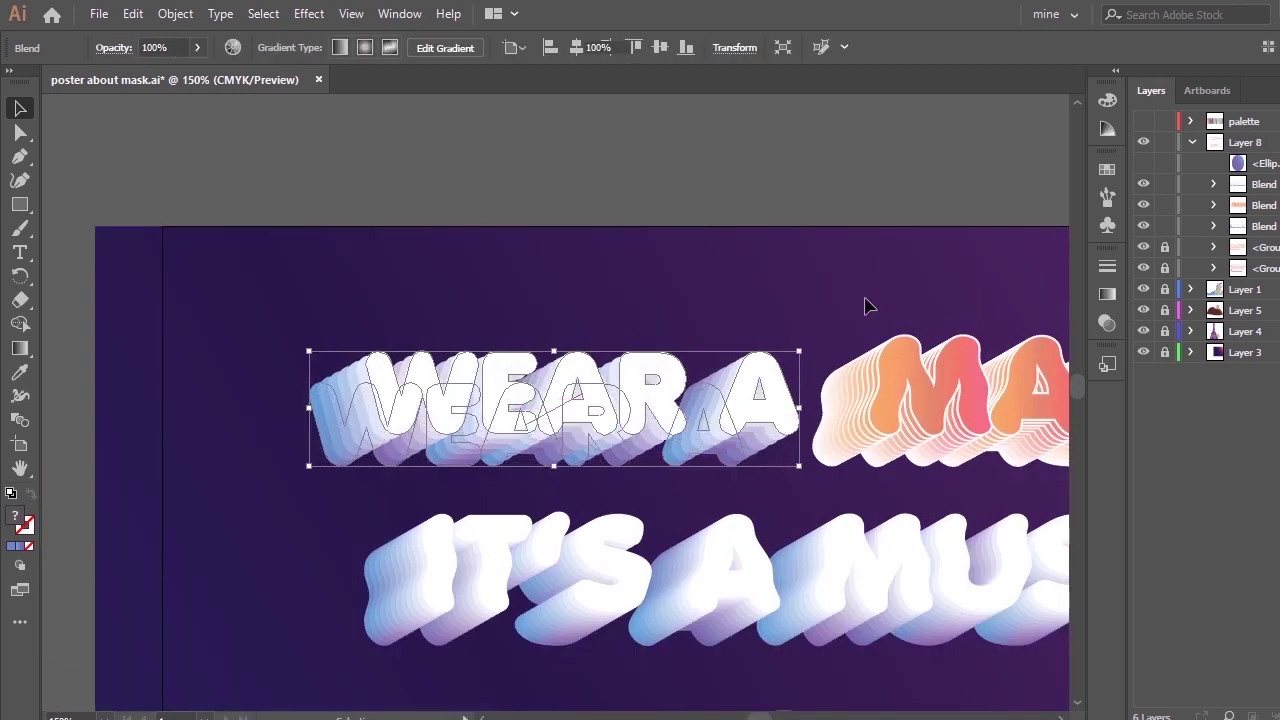
{"action": "left_click", "coordinate": [866, 305]}
Fine-tune the vertical position of the "WEAR A" blend, ending slightly higher beside "MASK".
{"action": "key", "text": "space"}
{"action": "left_click_drag", "start_coordinate": [941, 574], "coordinate": [690, 417]}
{"action": "key", "text": "v"}
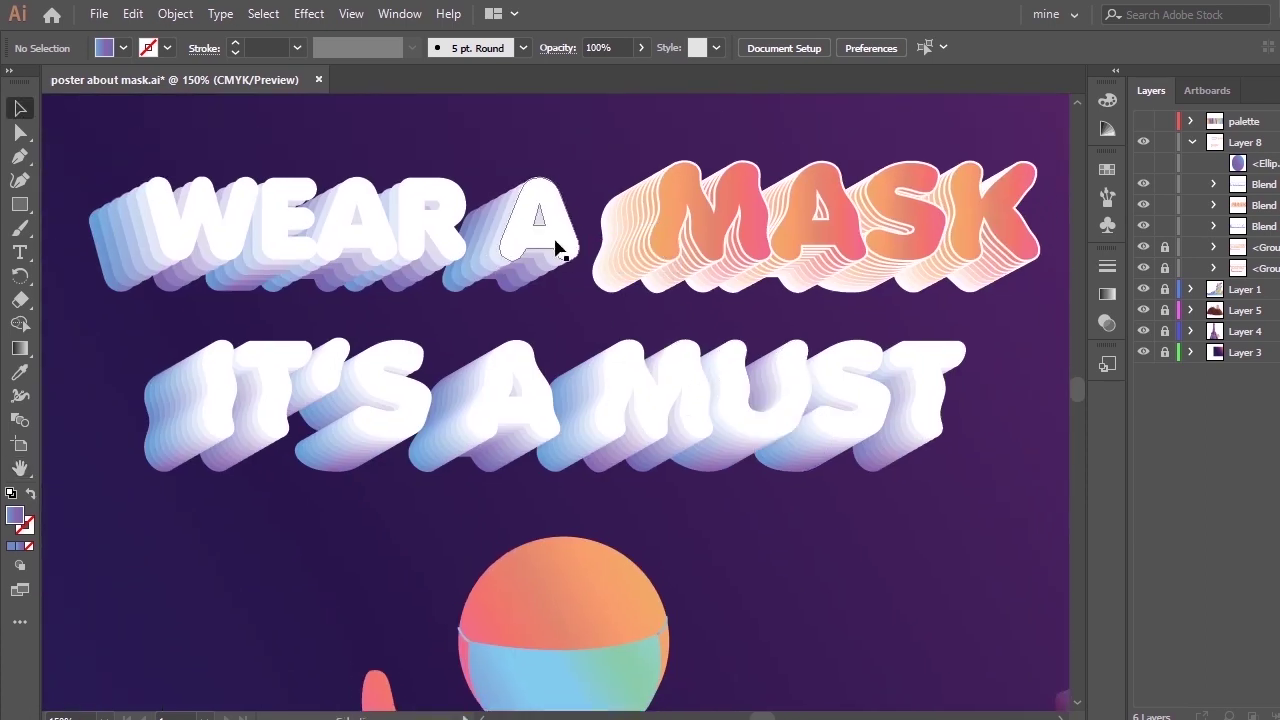
{"action": "left_click_drag", "start_coordinate": [560, 251], "coordinate": [562, 315]}
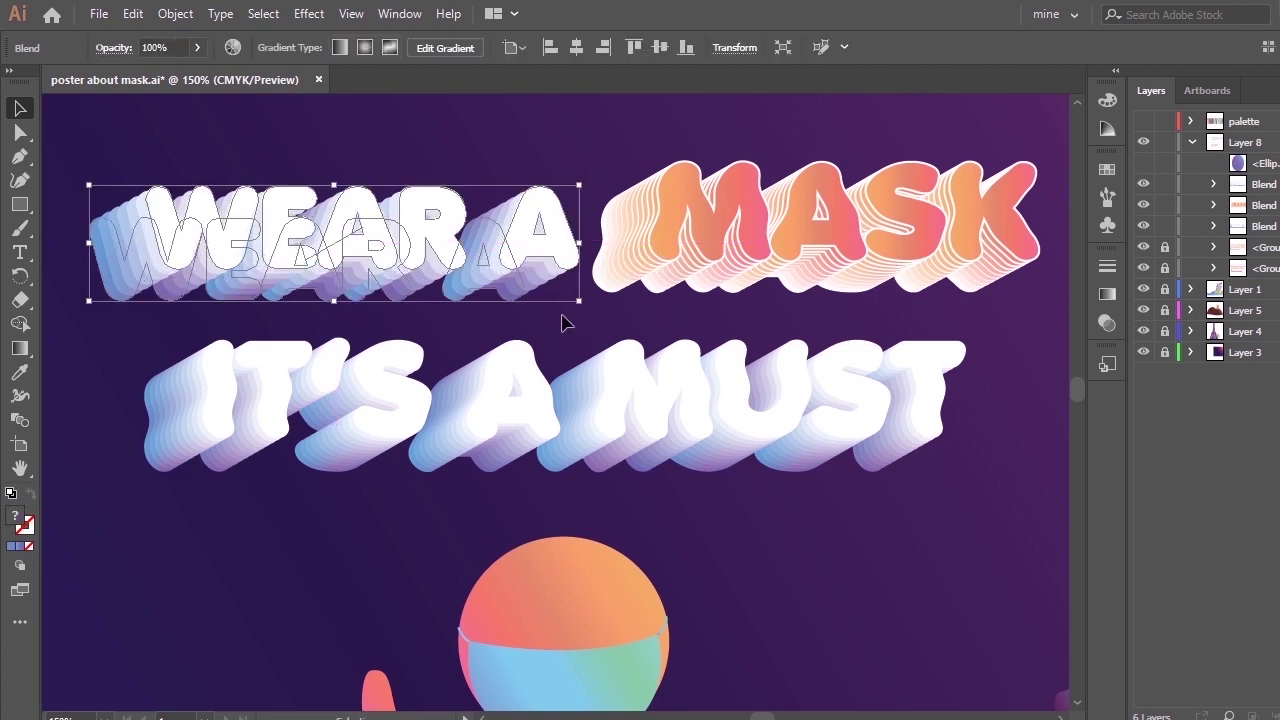
{"action": "left_click", "coordinate": [790, 575]}
{"action": "left_click_drag", "start_coordinate": [540, 252], "coordinate": [671, 534]}
{"action": "left_click", "coordinate": [675, 544]}
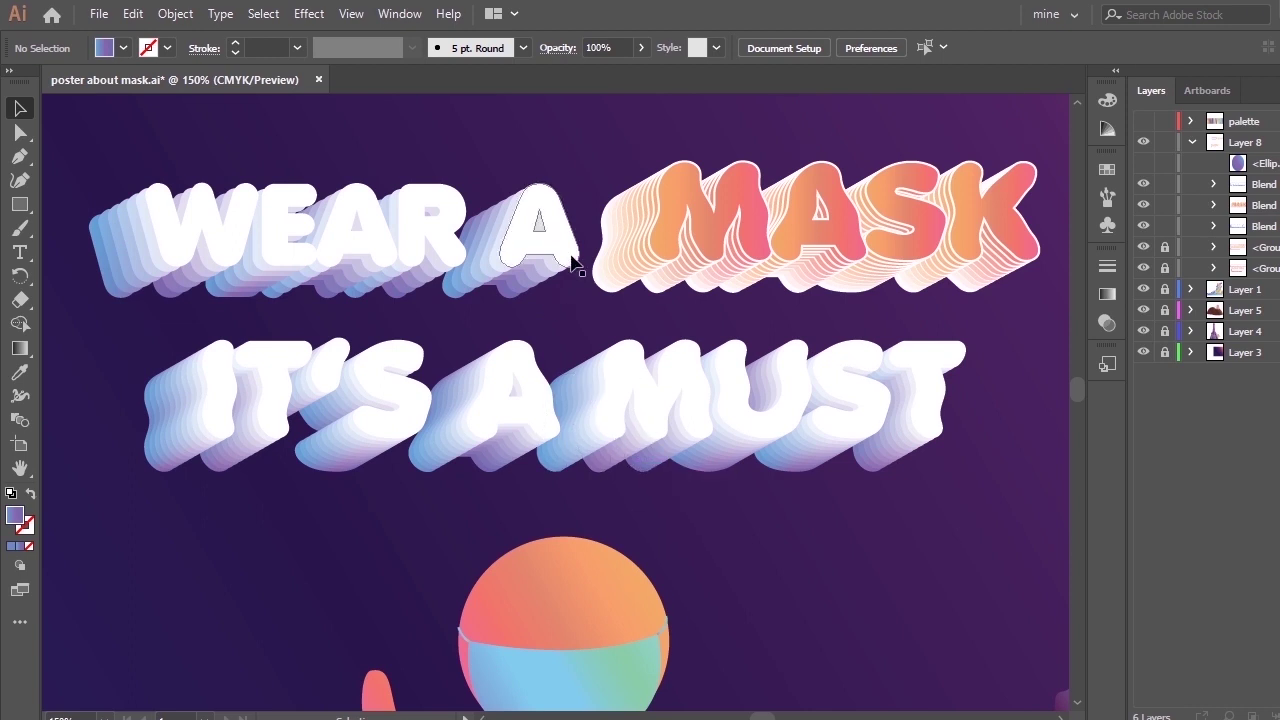
{"action": "left_click_drag", "start_coordinate": [575, 262], "coordinate": [572, 257]}
{"action": "left_click_drag", "start_coordinate": [560, 385], "coordinate": [562, 388]}
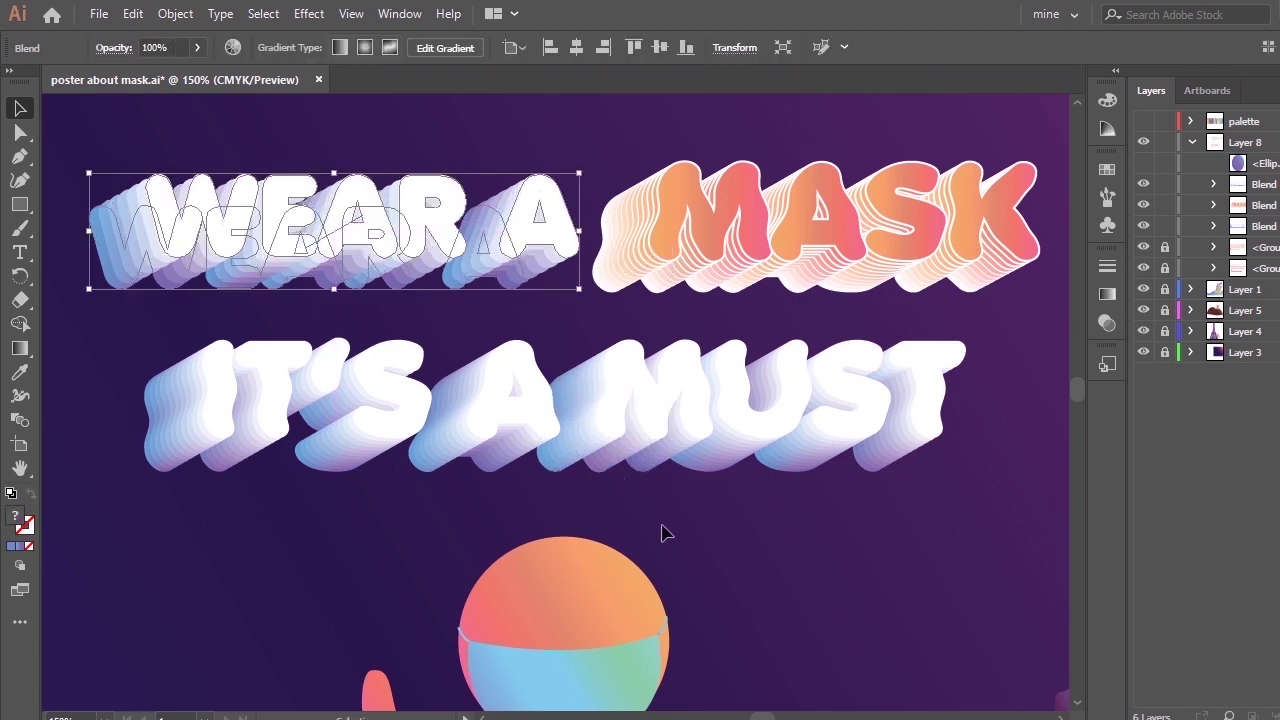
{"action": "left_click", "coordinate": [670, 531]}
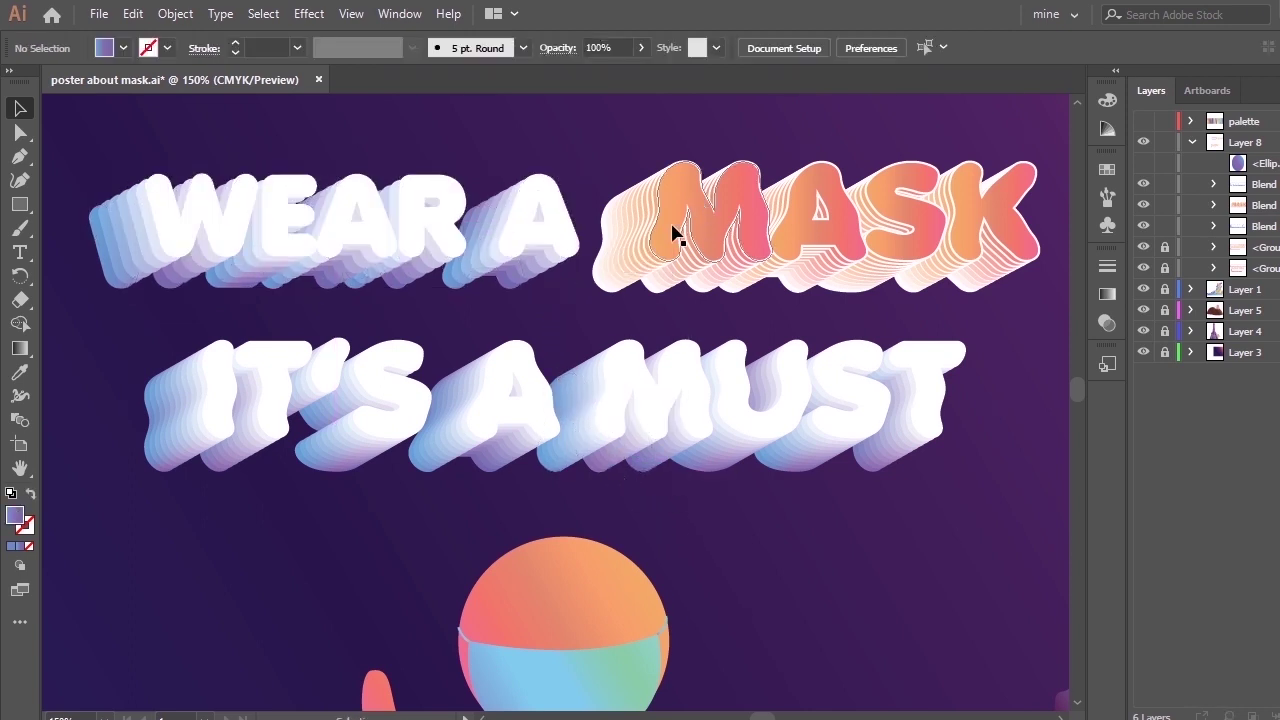
Nudge the "MASK" blend slightly up so its lower edge lines up with "WEAR A".
{"action": "left_click_drag", "start_coordinate": [679, 234], "coordinate": [679, 231]}
{"action": "left_click_drag", "start_coordinate": [657, 325], "coordinate": [660, 330]}
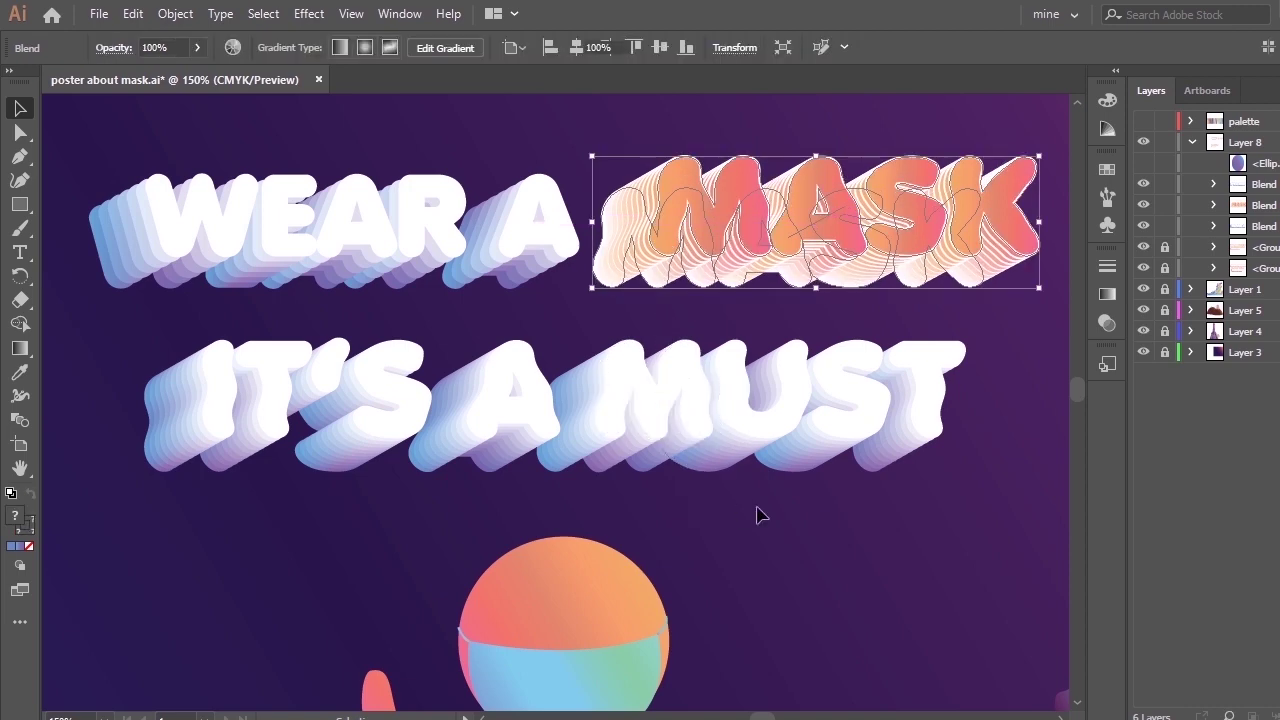
{"action": "left_click", "coordinate": [893, 557]}
Group the "WEAR A", "MASK" and "IT'S A MUST" blends together.
{"action": "key", "text": "ctrl+minus"}
{"action": "key", "text": "ctrl+minus"}
{"action": "key", "text": "ctrl+minus"}
{"action": "key", "text": "ctrl+minus"}
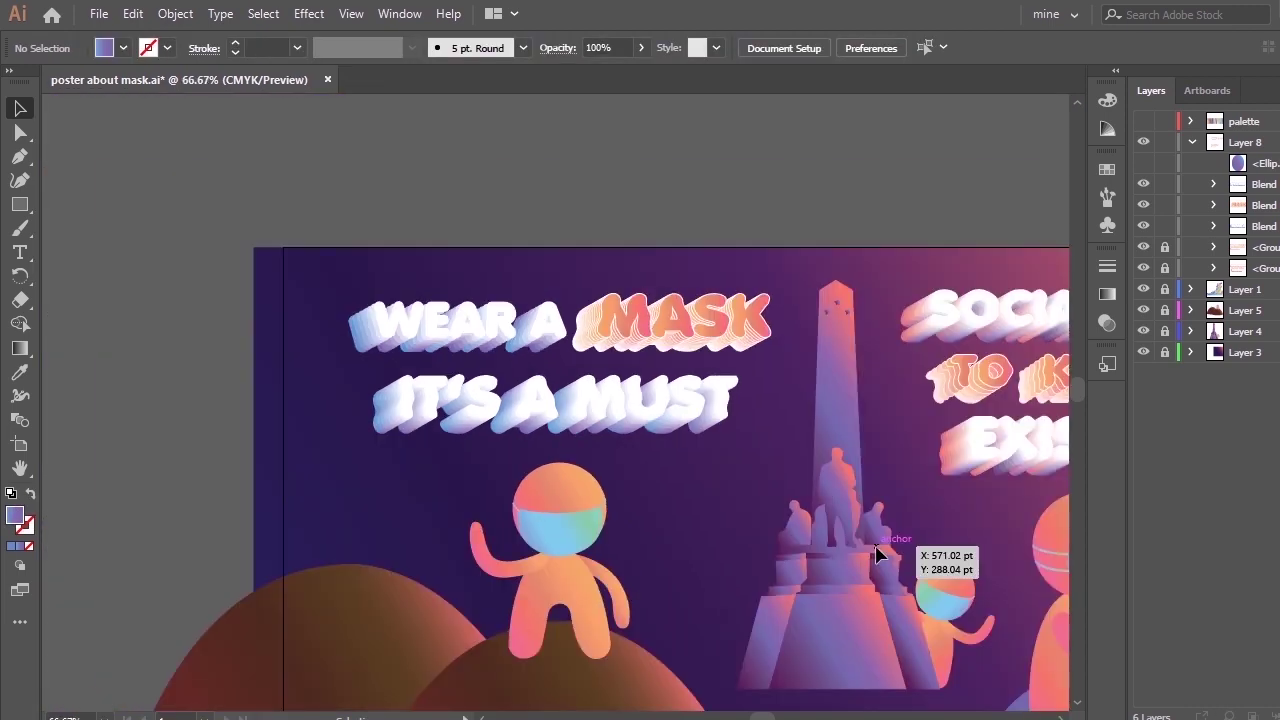
{"action": "key", "text": "space"}
{"action": "left_click_drag", "start_coordinate": [745, 537], "coordinate": [703, 315]}
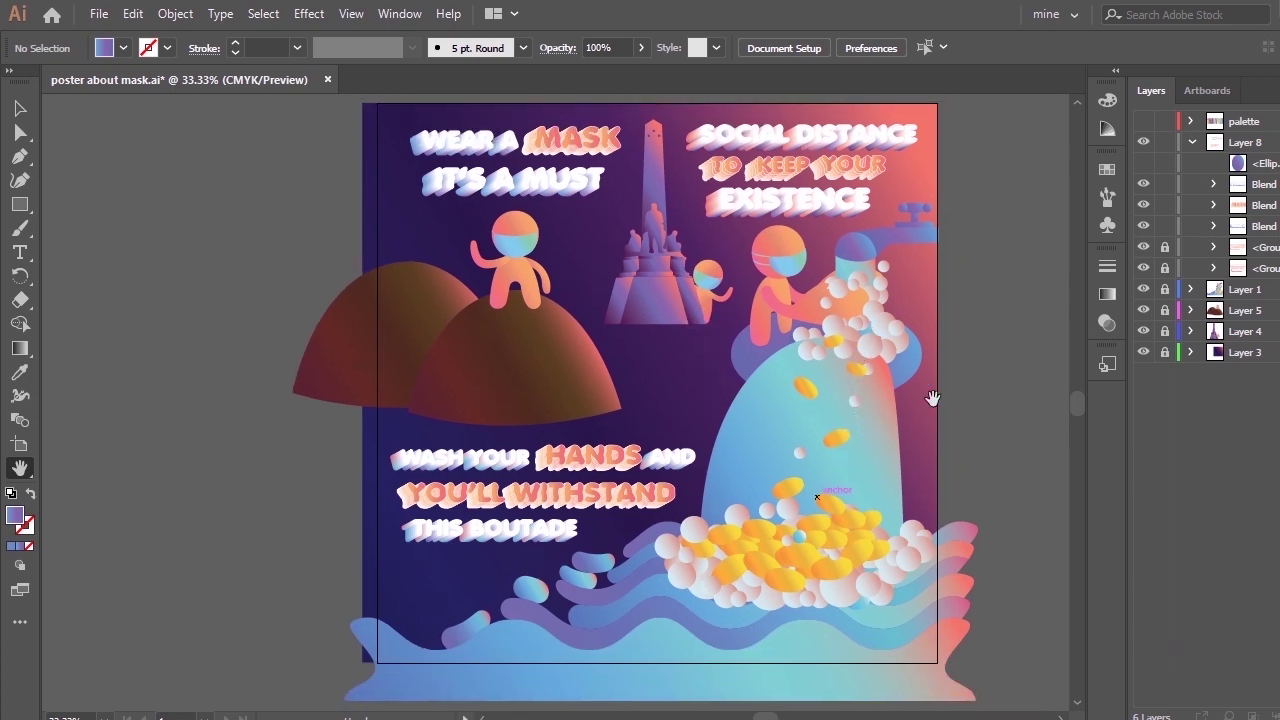
{"action": "key", "text": "v"}
{"action": "left_click_drag", "start_coordinate": [398, 112], "coordinate": [591, 260]}
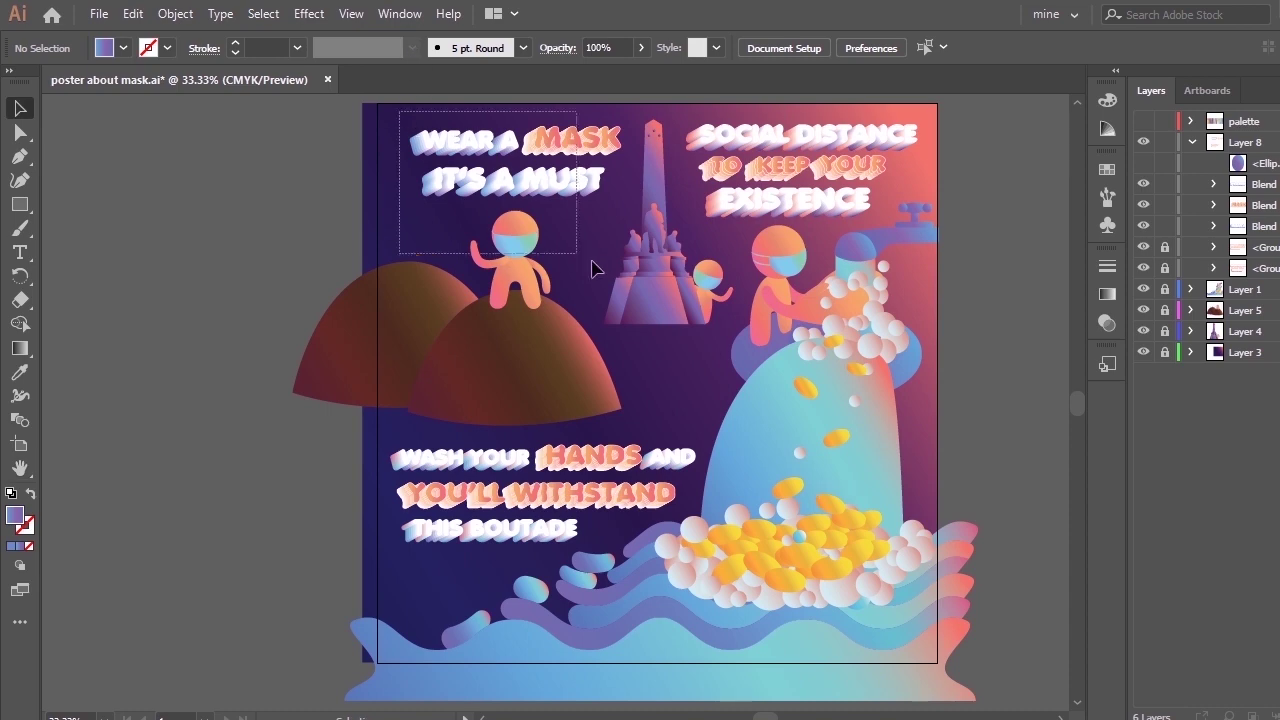
{"action": "key", "text": "ctrl+g"}
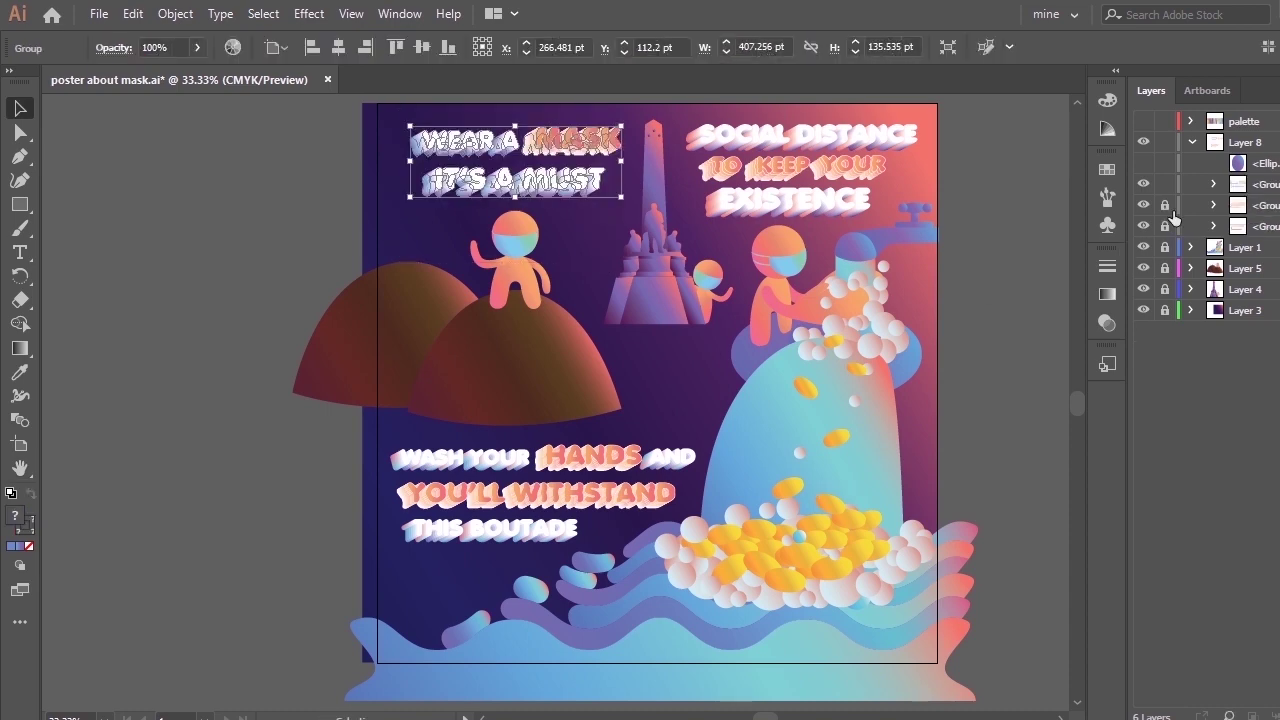
Lock the finished mask heading group, then unlock and ungroup the "WASH YOUR HANDS AND YOU'LL WITHSTAND THIS BOUTADE" lettering.
{"action": "left_click", "coordinate": [1162, 227]}
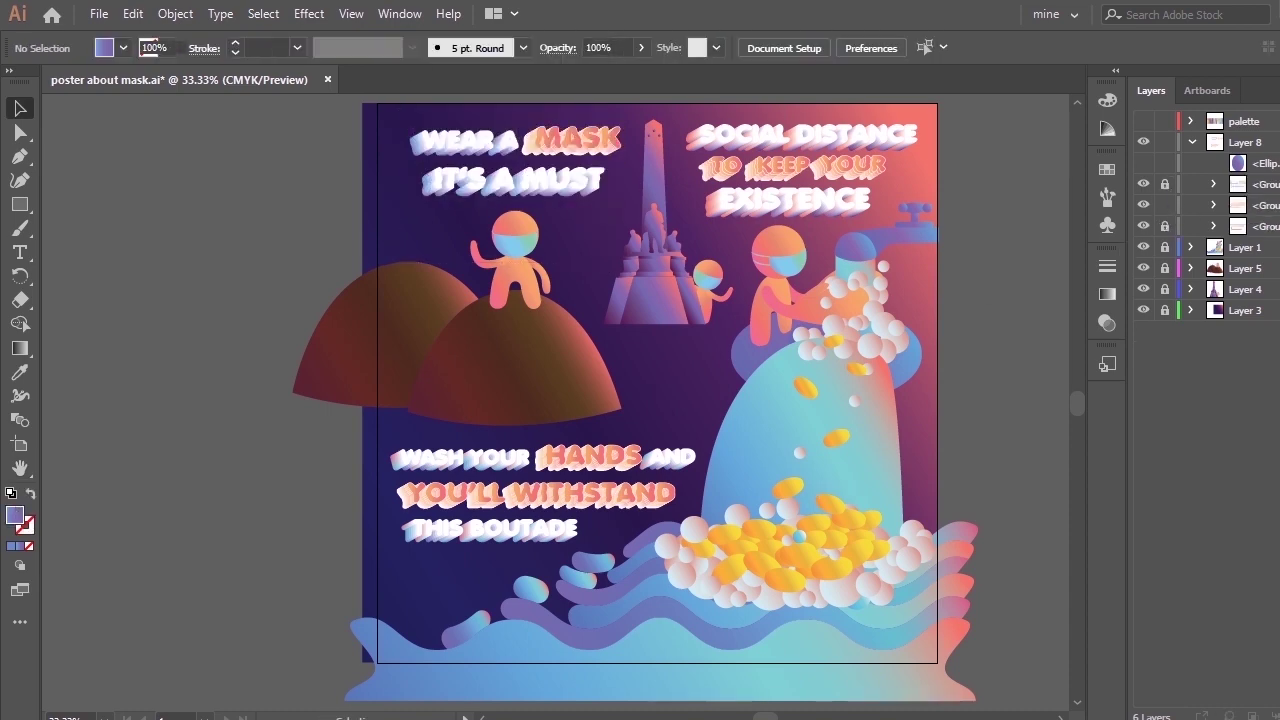
{"action": "key", "text": "ctrl+a"}
{"action": "key", "text": "z"}
{"action": "left_click_drag", "start_coordinate": [377, 340], "coordinate": [855, 660]}
{"action": "key", "text": "v"}
{"action": "right_click", "coordinate": [580, 305]}
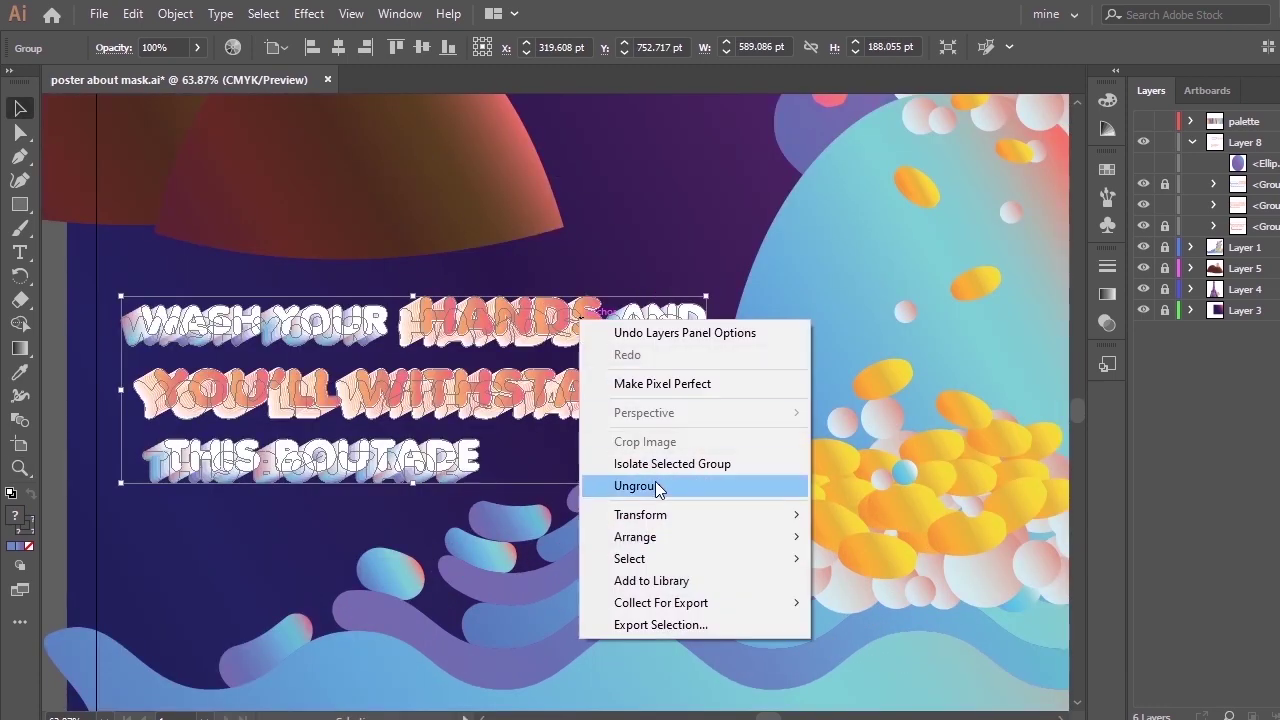
{"action": "left_click", "coordinate": [655, 484]}
{"action": "left_click", "coordinate": [757, 143]}
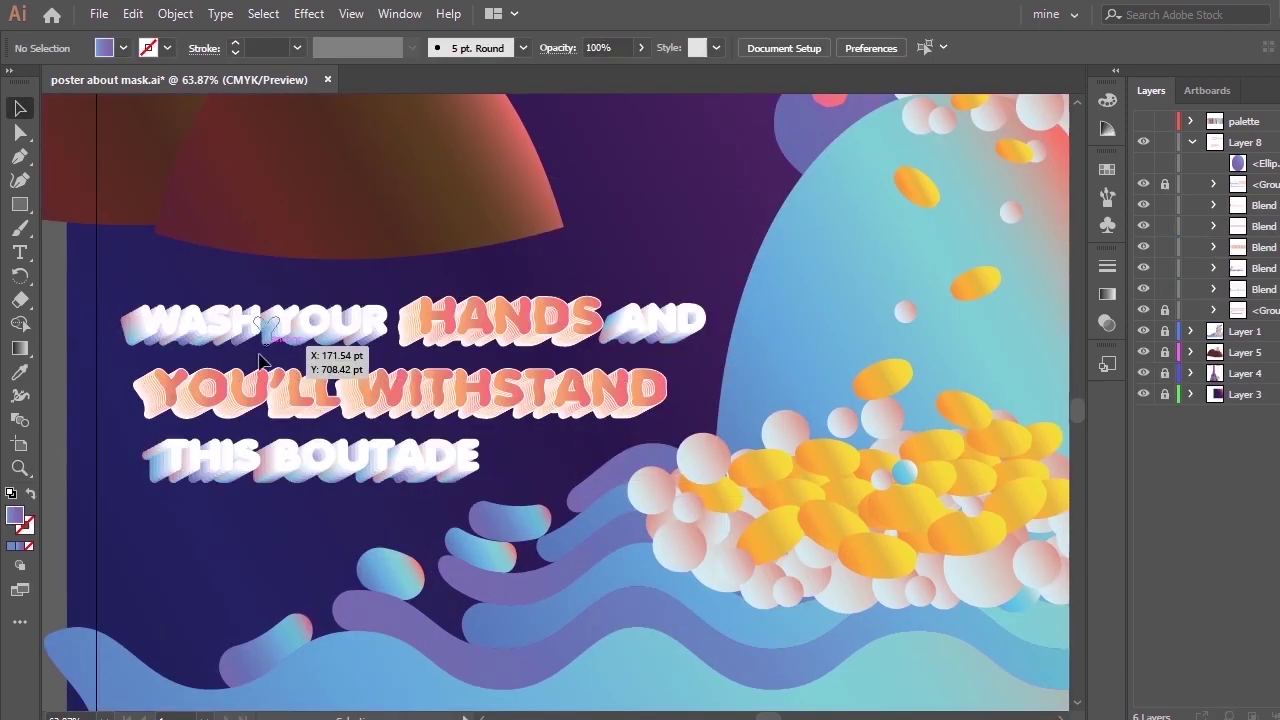
Move the "THIS BOUTADE" blend slightly left and enlarge the whole three-line hand-washing lettering.
{"action": "left_click_drag", "start_coordinate": [362, 465], "coordinate": [345, 465]}
{"action": "left_click_drag", "start_coordinate": [170, 566], "coordinate": [694, 264]}
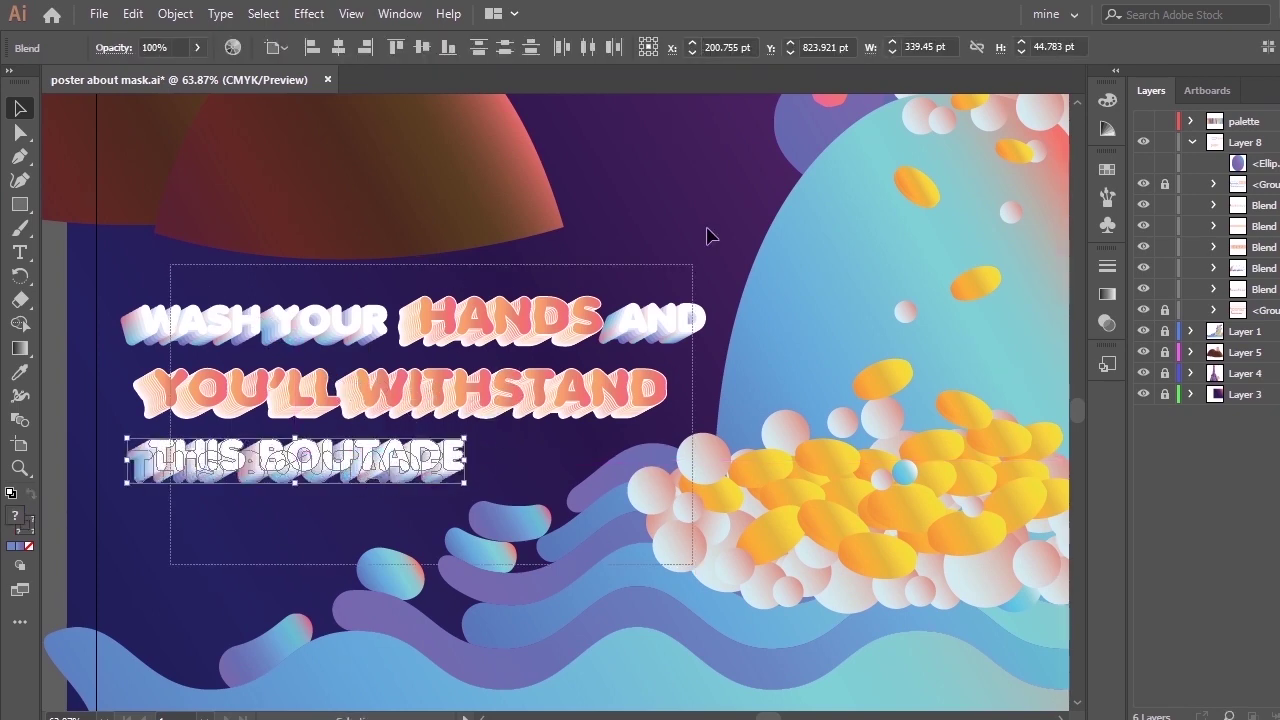
{"action": "left_click_drag", "start_coordinate": [707, 484], "coordinate": [735, 515]}
{"action": "left_click", "coordinate": [598, 532]}
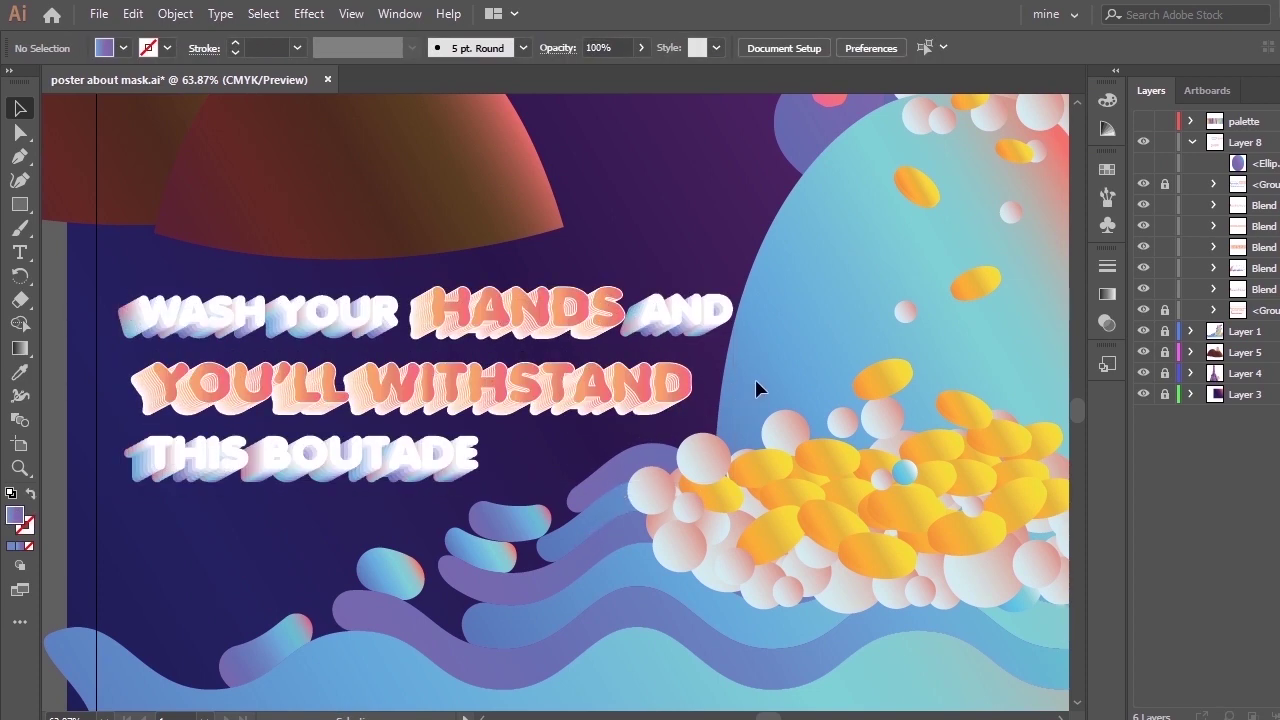
Lower the "YOU'LL WITHSTAND" blend slightly and center "THIS BOUTADE" beneath it.
{"action": "left_click", "coordinate": [422, 458]}
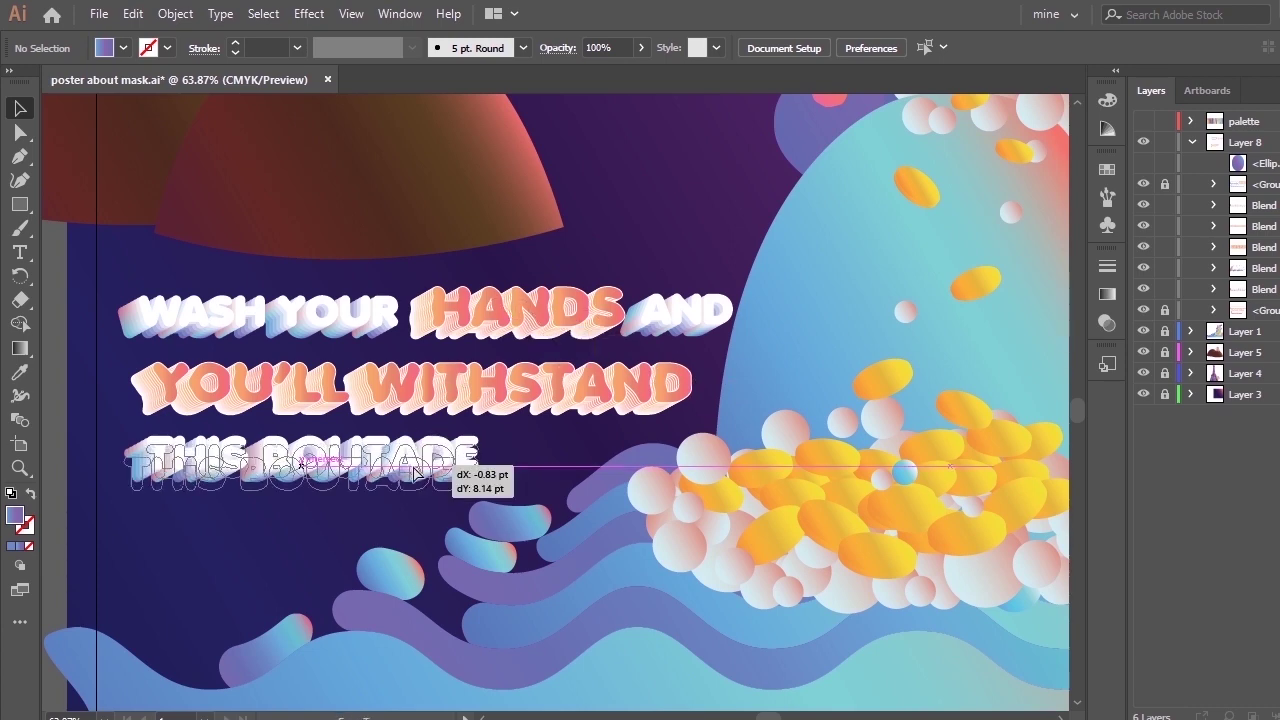
{"action": "left_click_drag", "start_coordinate": [478, 403], "coordinate": [516, 484]}
{"action": "left_click", "coordinate": [478, 540]}
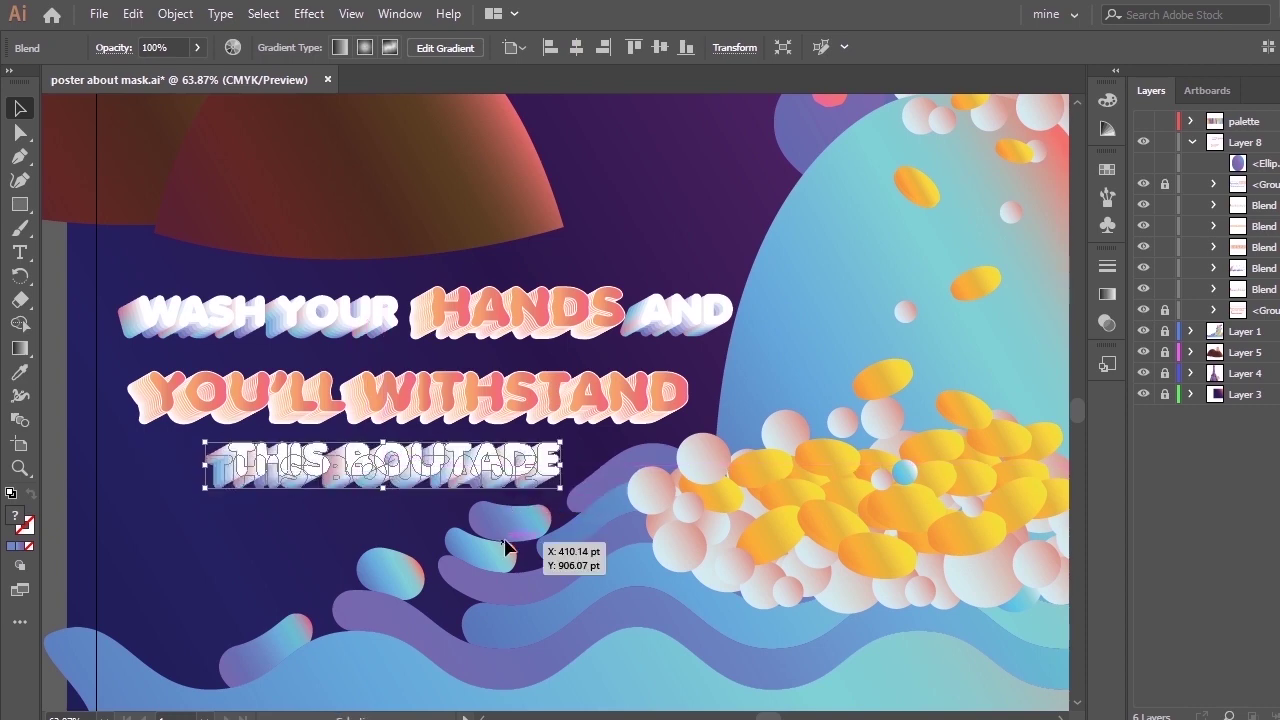
{"action": "left_click", "coordinate": [525, 545]}
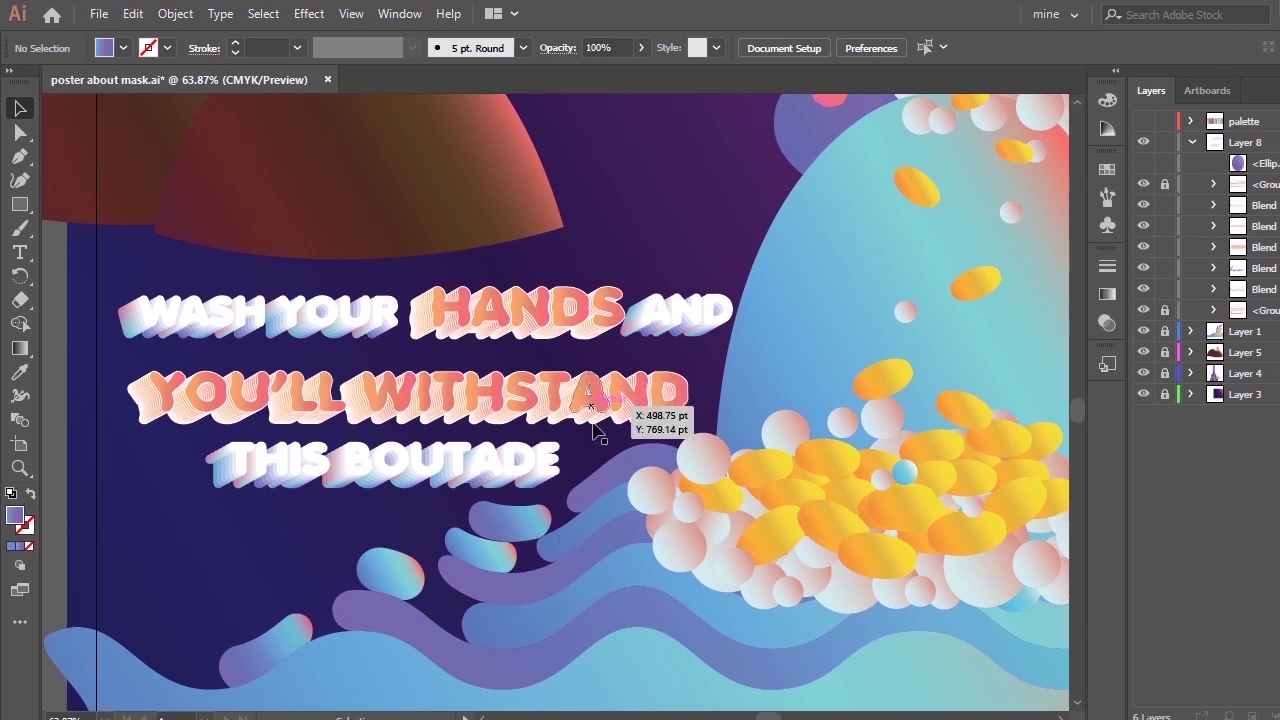
Nudge the whole "WASH YOUR HANDS AND" line slightly left.
{"action": "left_click_drag", "start_coordinate": [657, 334], "coordinate": [654, 330]}
{"action": "left_click", "coordinate": [680, 128]}
{"action": "left_click", "coordinate": [468, 294]}
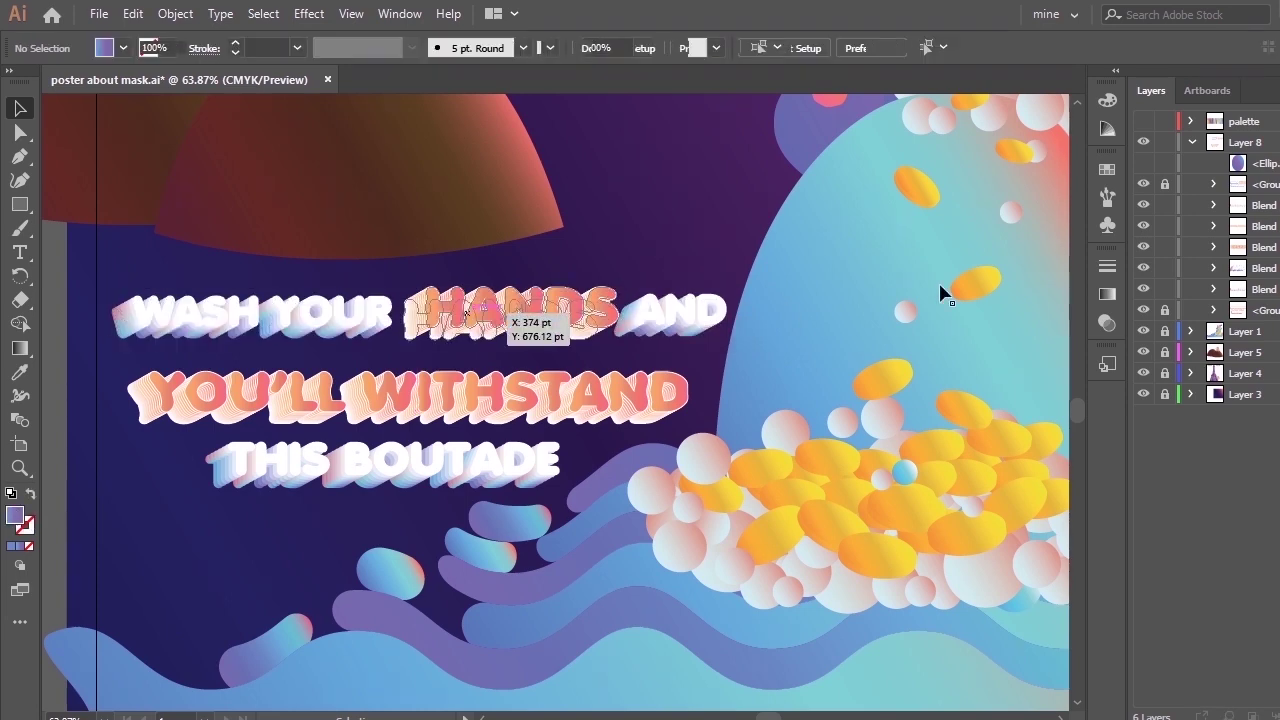
Lock the "HANDS" blend and shrink the "WASH YOUR" and "AND" blend to about 588 pt wide.
{"action": "left_click", "coordinate": [1166, 247]}
{"action": "left_click", "coordinate": [684, 326]}
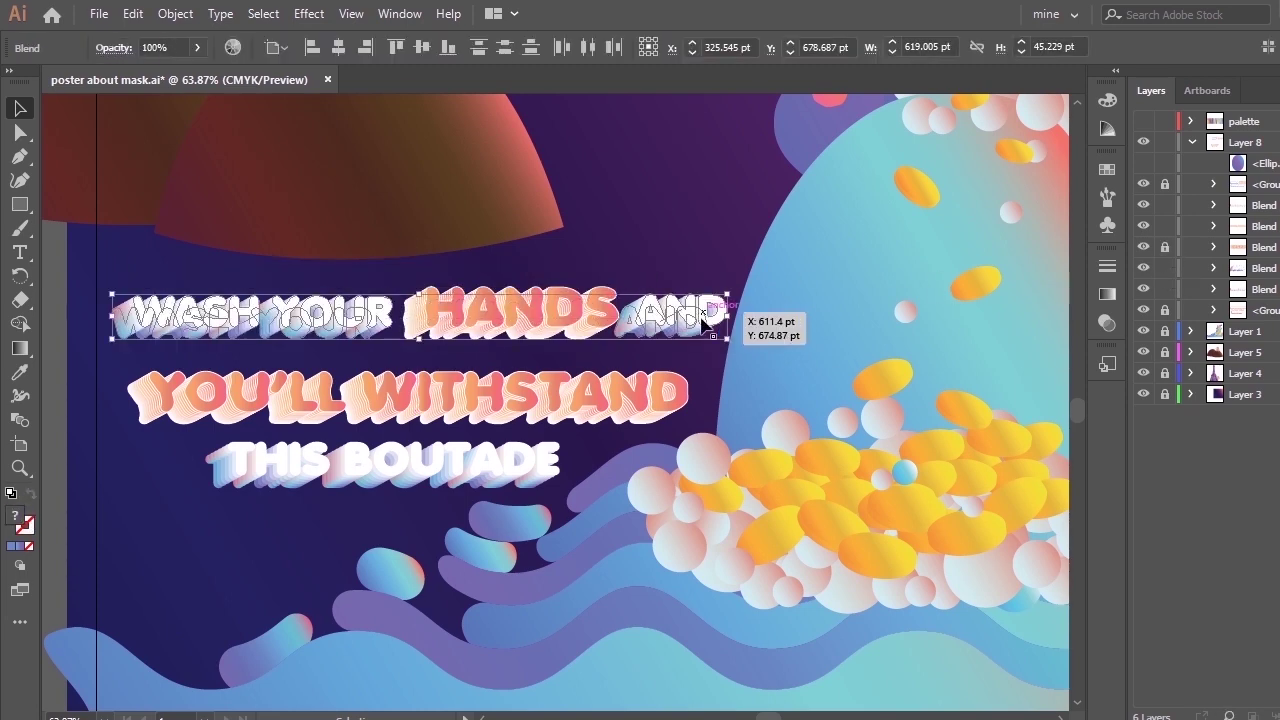
{"action": "left_click_drag", "start_coordinate": [727, 294], "coordinate": [681, 328]}
{"action": "left_click", "coordinate": [718, 277]}
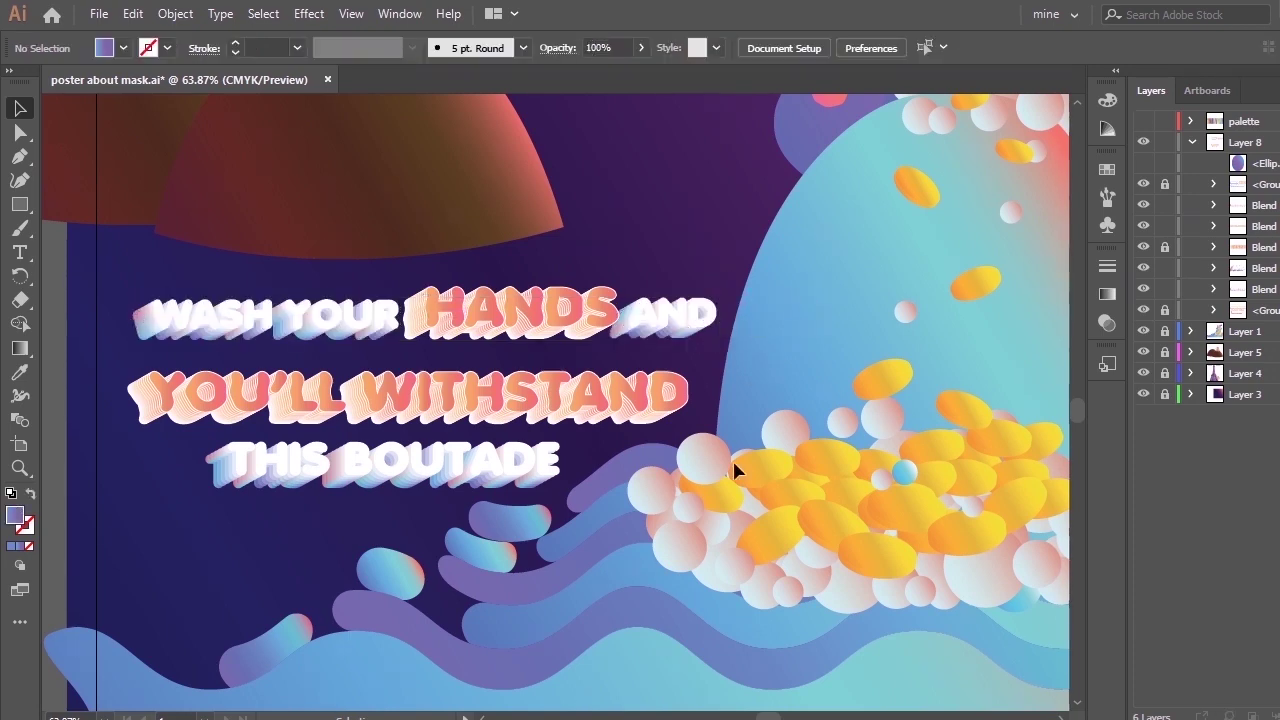
Raise the "YOU'LL WITHSTAND" blend slightly, then unlock "HANDS" and shift the whole first line left.
{"action": "left_click_drag", "start_coordinate": [530, 405], "coordinate": [537, 406]}
{"action": "left_click_drag", "start_coordinate": [200, 273], "coordinate": [692, 335]}
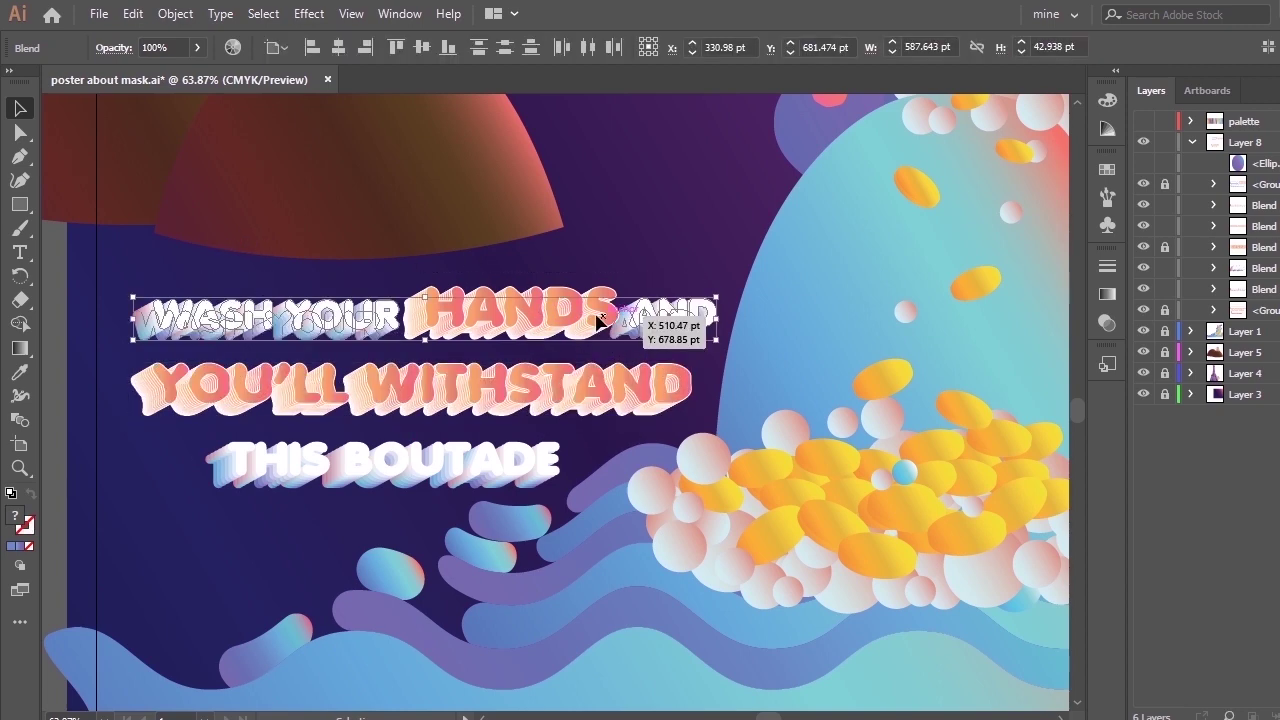
{"action": "left_click", "coordinate": [572, 325]}
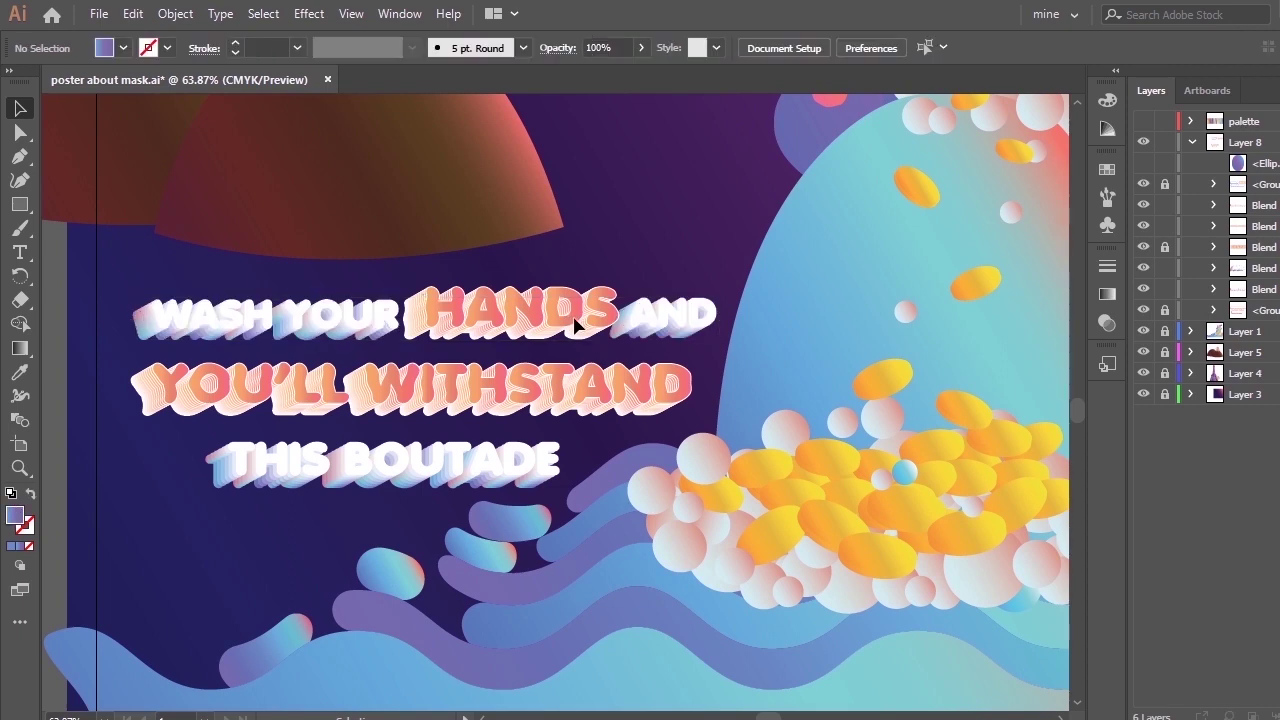
{"action": "left_click_drag", "start_coordinate": [247, 298], "coordinate": [720, 344]}
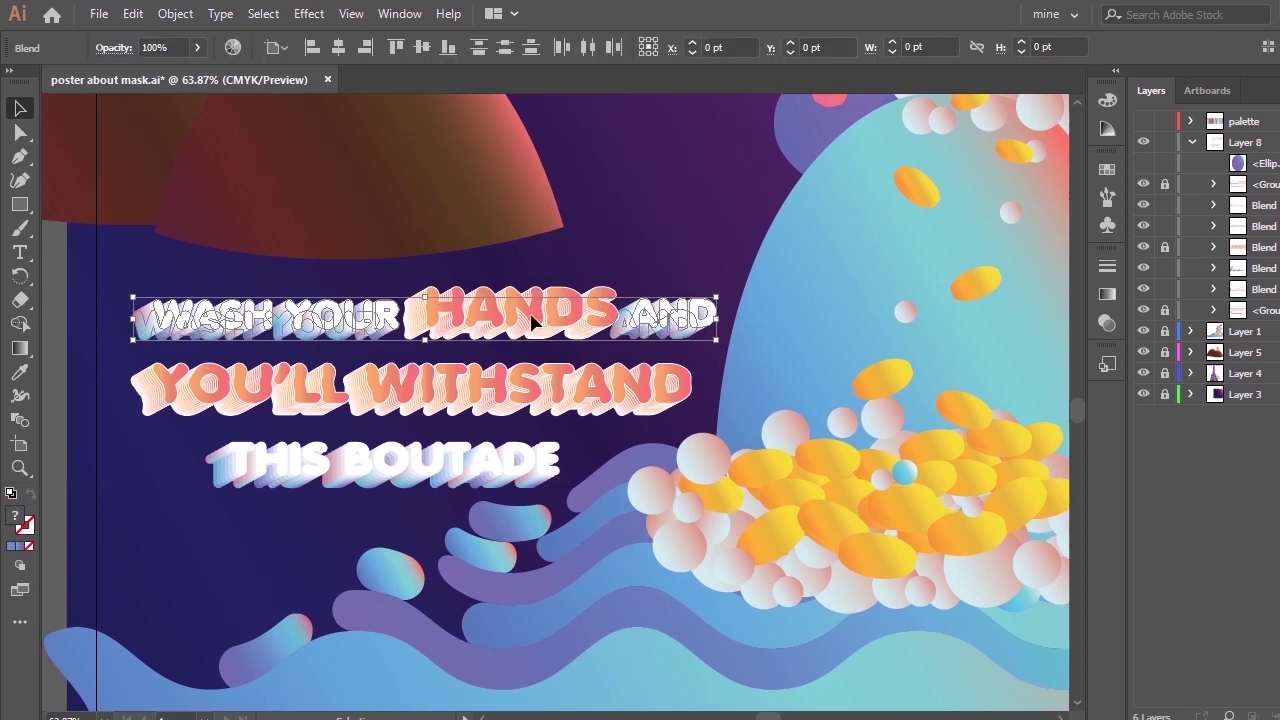
{"action": "left_click", "coordinate": [570, 320]}
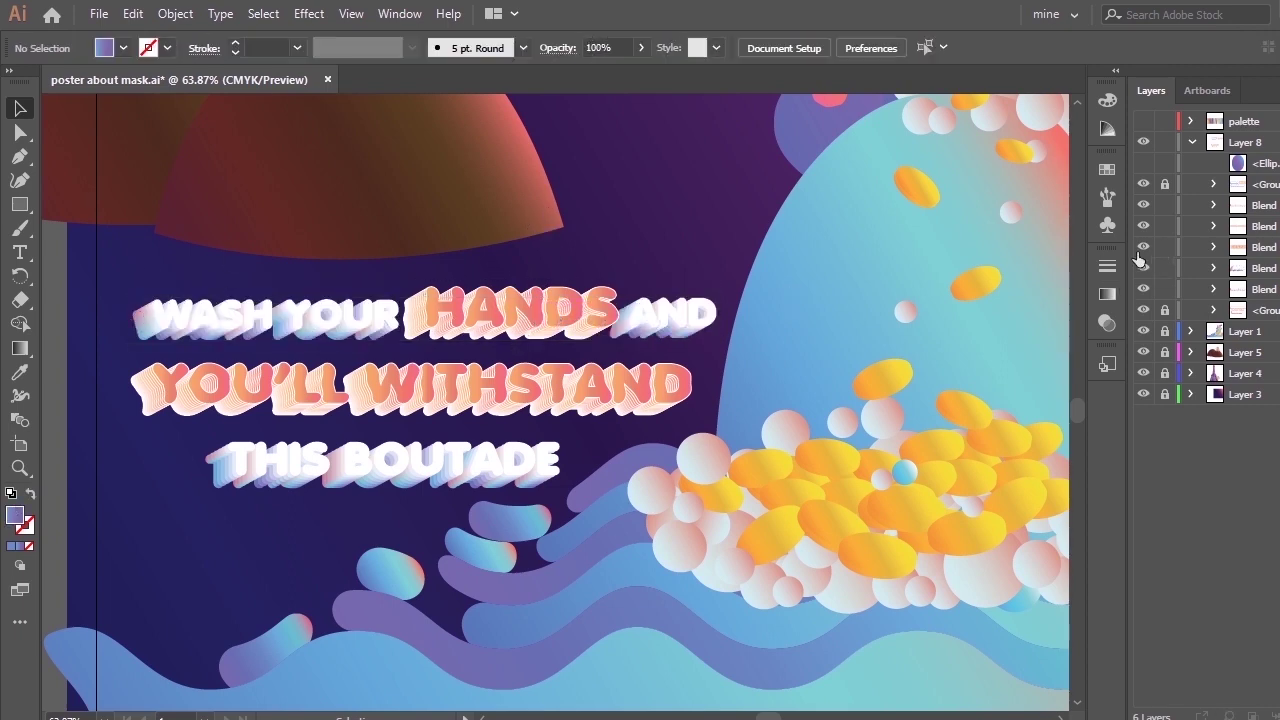
{"action": "left_click_drag", "start_coordinate": [347, 288], "coordinate": [752, 304]}
{"action": "left_click_drag", "start_coordinate": [535, 310], "coordinate": [523, 311]}
{"action": "left_click", "coordinate": [641, 262]}
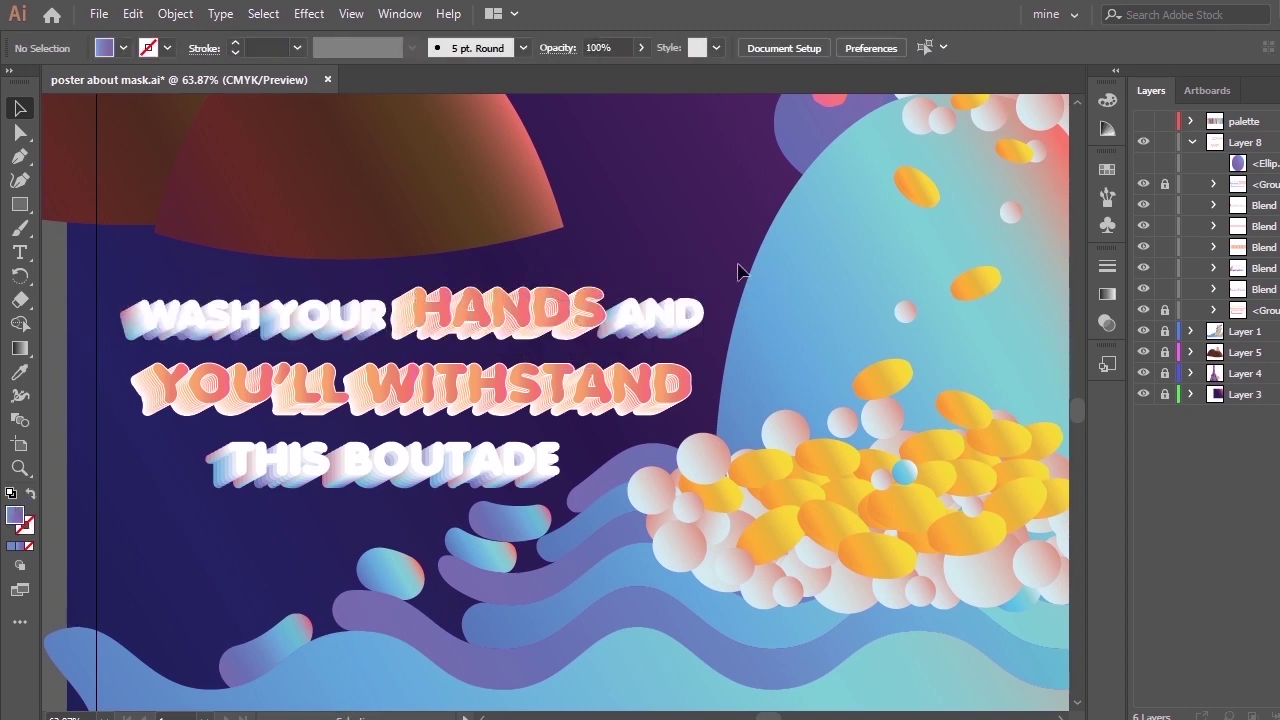
Fine-tune the height of "THIS BOUTADE" so its gap below "YOU'LL WITHSTAND" matches the line spacing above.
{"action": "left_click_drag", "start_coordinate": [465, 465], "coordinate": [469, 455]}
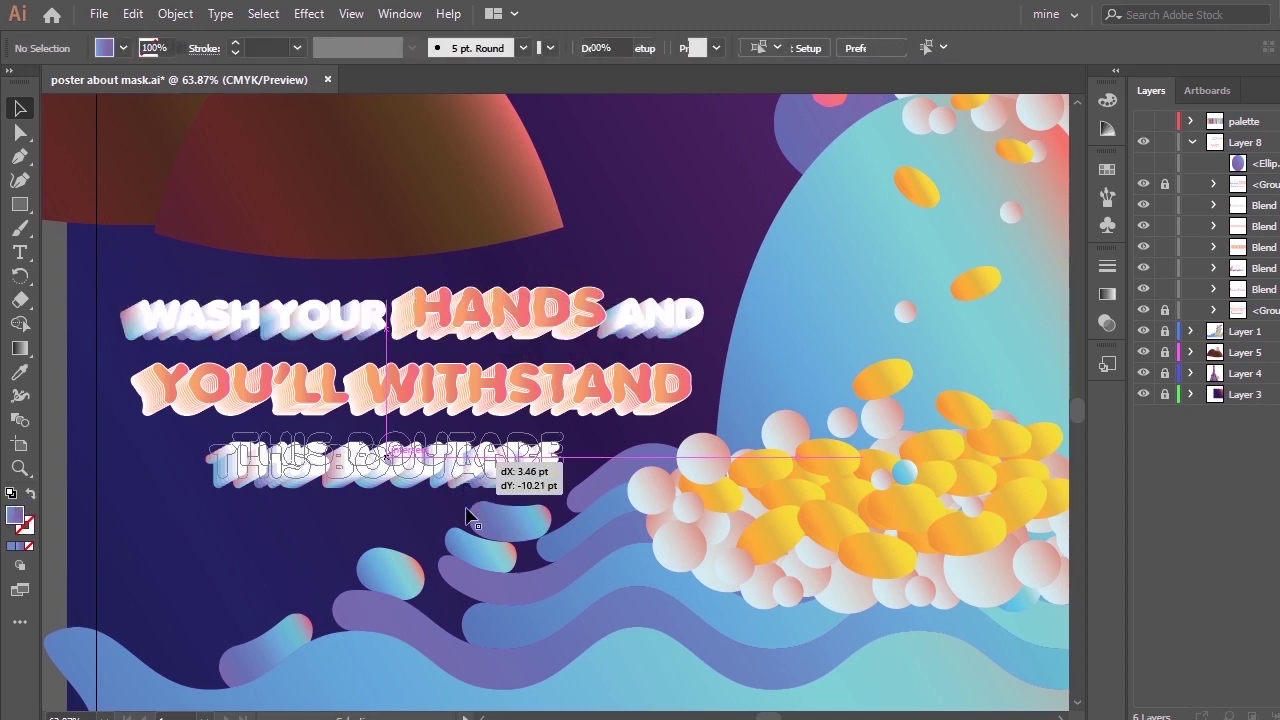
{"action": "left_click", "coordinate": [601, 493]}
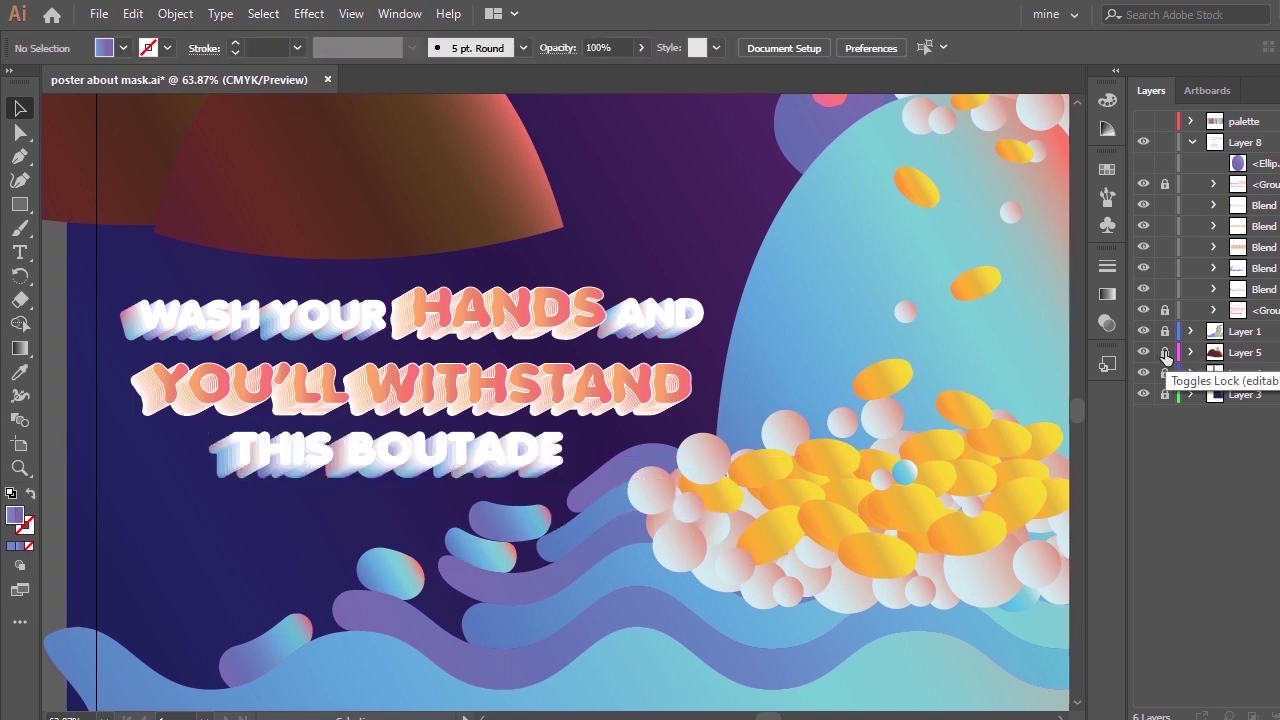
{"action": "left_click_drag", "start_coordinate": [462, 463], "coordinate": [466, 480]}
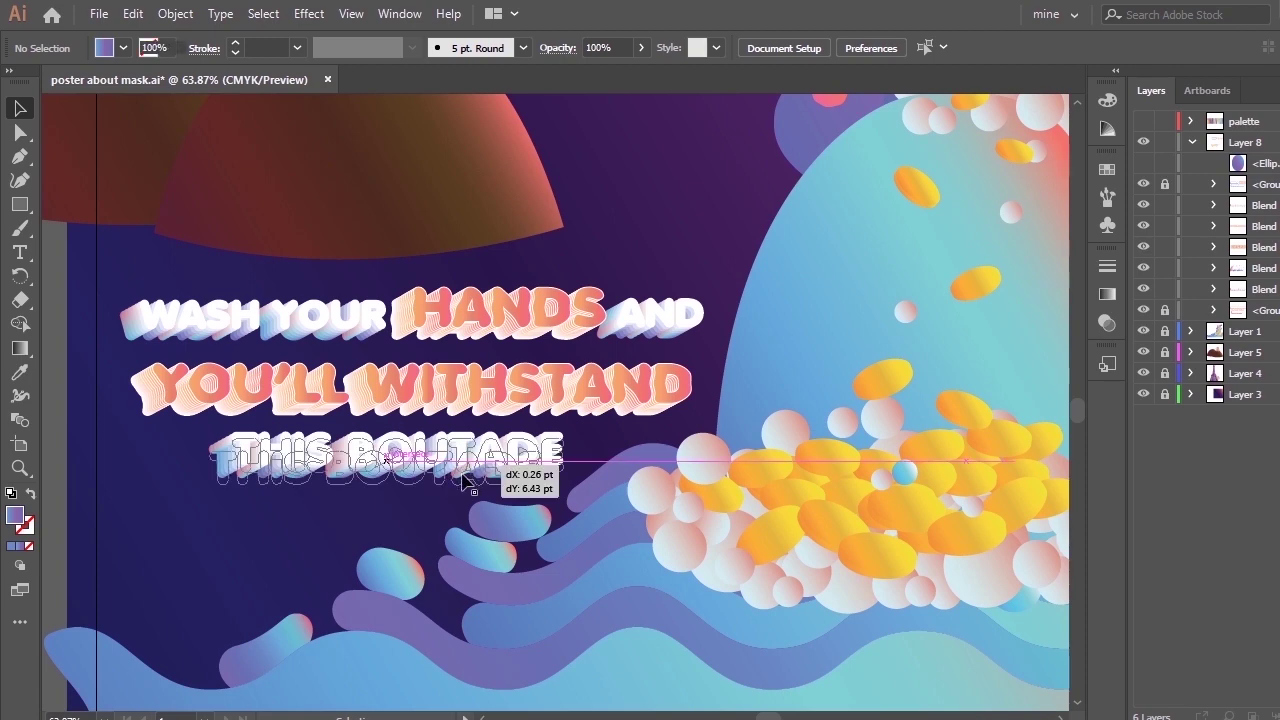
{"action": "left_click", "coordinate": [608, 184]}
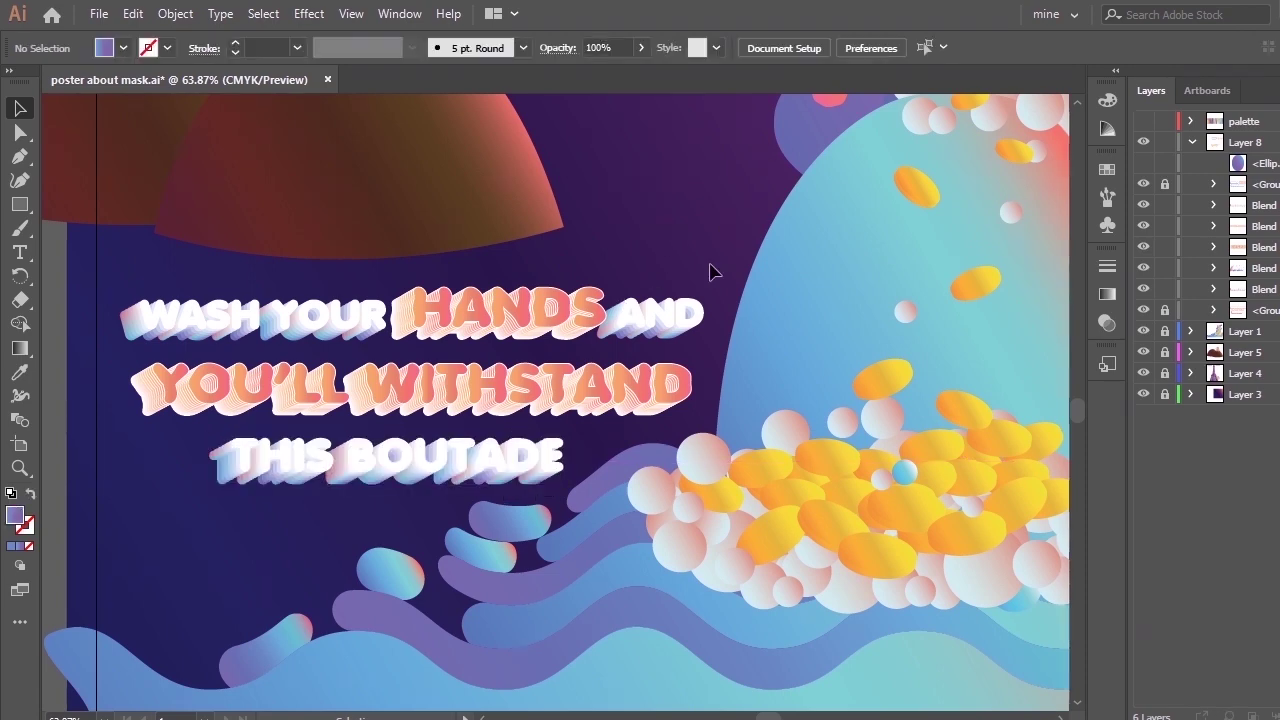
Group all the blends of the three-line hand-washing slogan and lock the group.
{"action": "key", "text": "ctrl+minus"}
{"action": "key", "text": "ctrl+minus"}
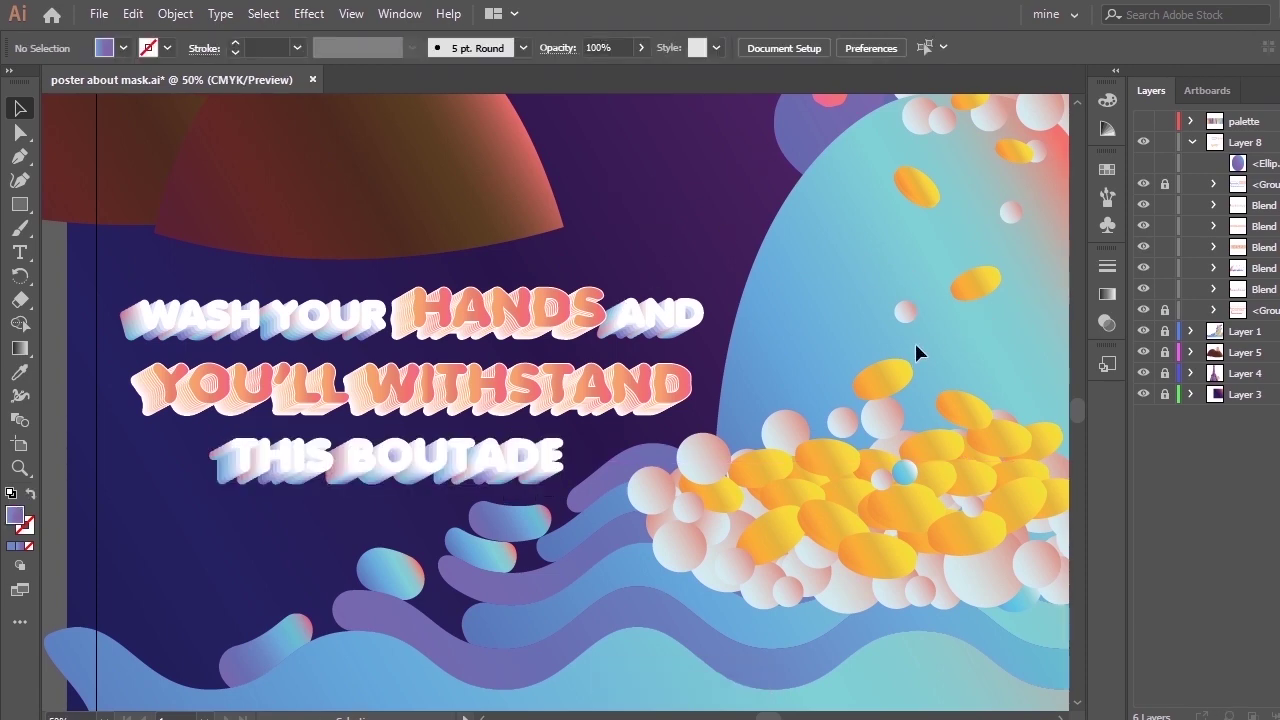
{"action": "key", "text": "ctrl+0"}
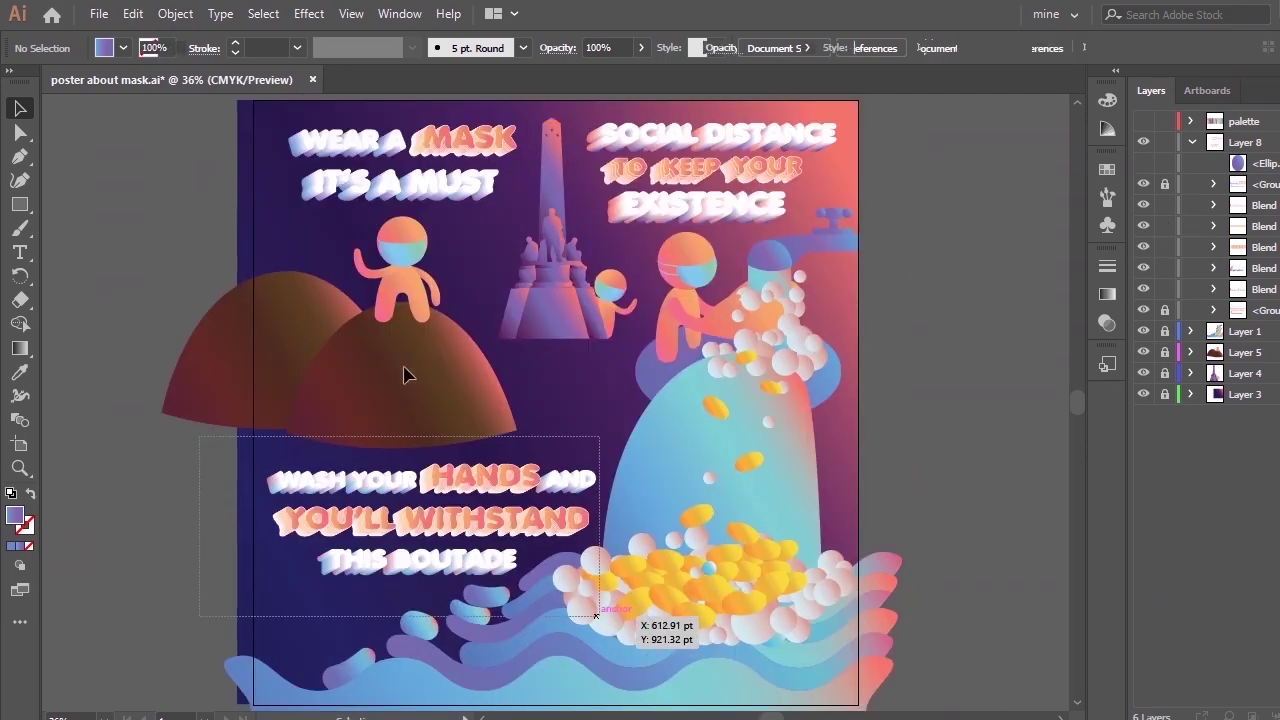
{"action": "left_click", "coordinate": [427, 462]}
{"action": "right_click", "coordinate": [420, 510]}
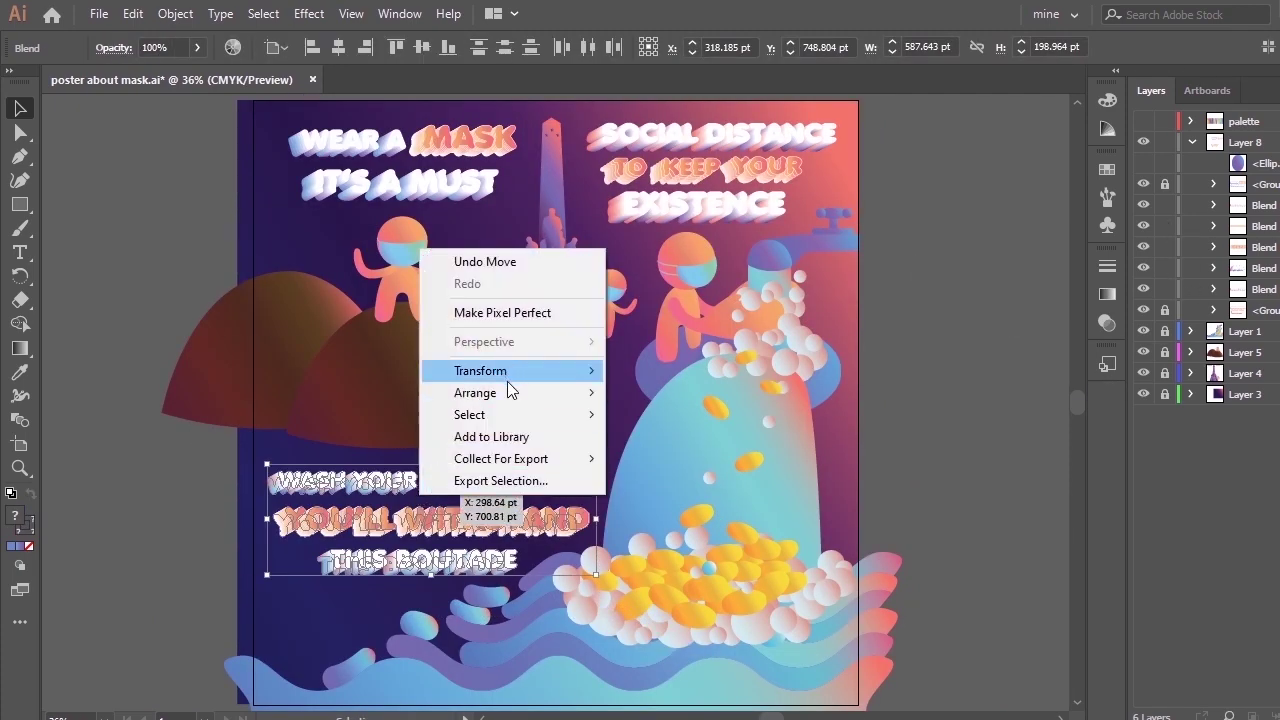
{"action": "left_click", "coordinate": [716, 433]}
{"action": "left_click", "coordinate": [277, 448]}
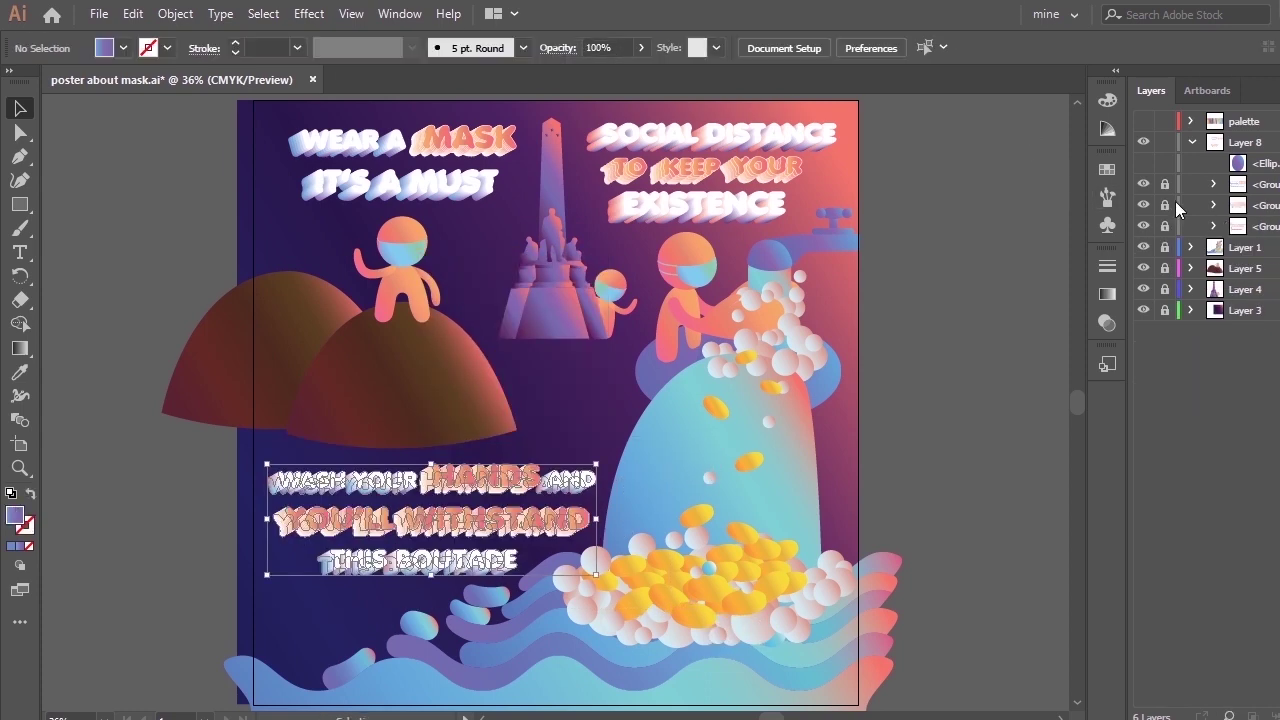
Move the hand-washing group above the mask heading group in Layer 8, then lock and collapse the layer.
{"action": "left_click", "coordinate": [1144, 207]}
{"action": "left_click", "coordinate": [1144, 207]}
{"action": "left_click_drag", "start_coordinate": [1258, 206], "coordinate": [1238, 177]}
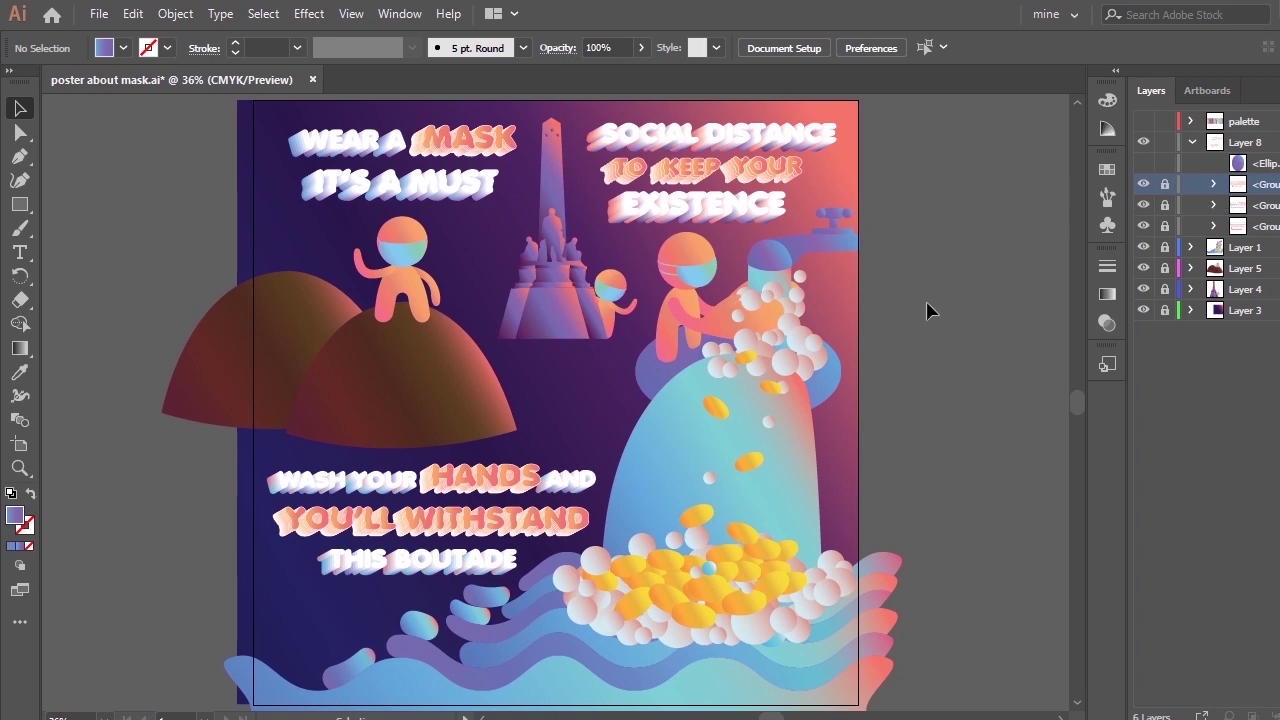
{"action": "left_click", "coordinate": [1187, 142]}
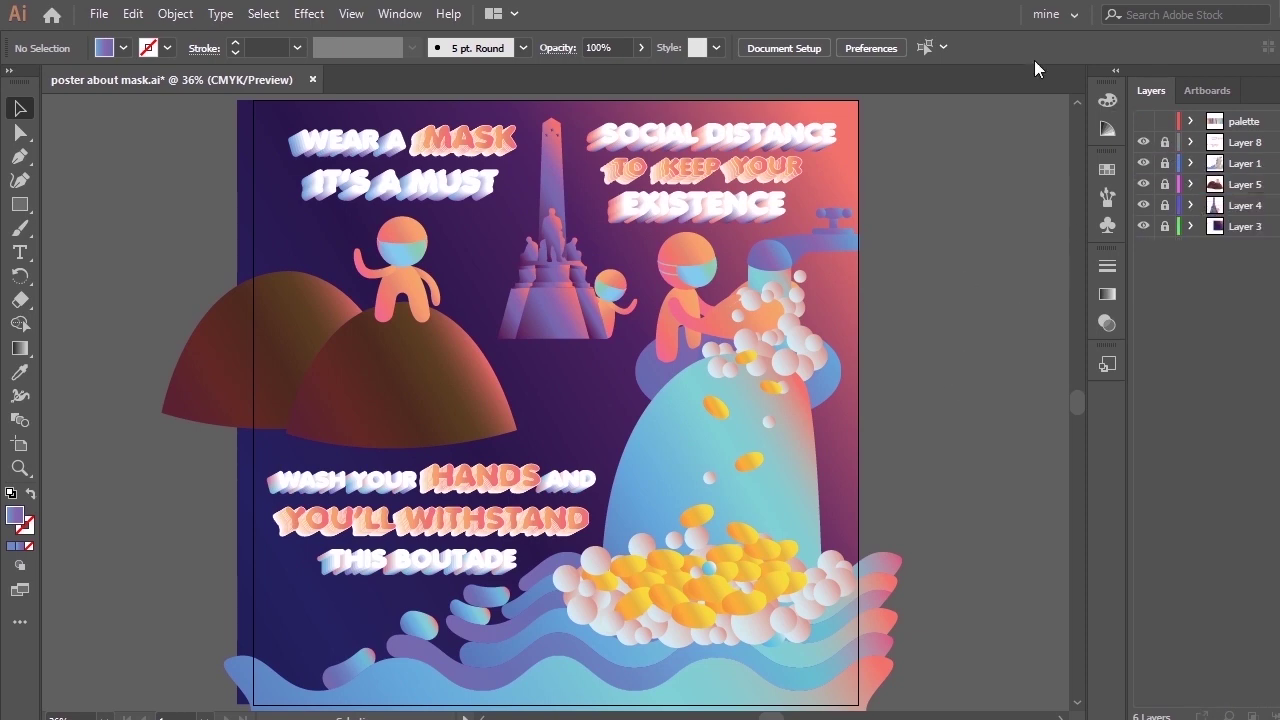
Unlock and expand Layer 3 and delete its leftover hidden "Wear a" text object.
{"action": "left_click", "coordinate": [1230, 142]}
{"action": "left_click", "coordinate": [1190, 226]}
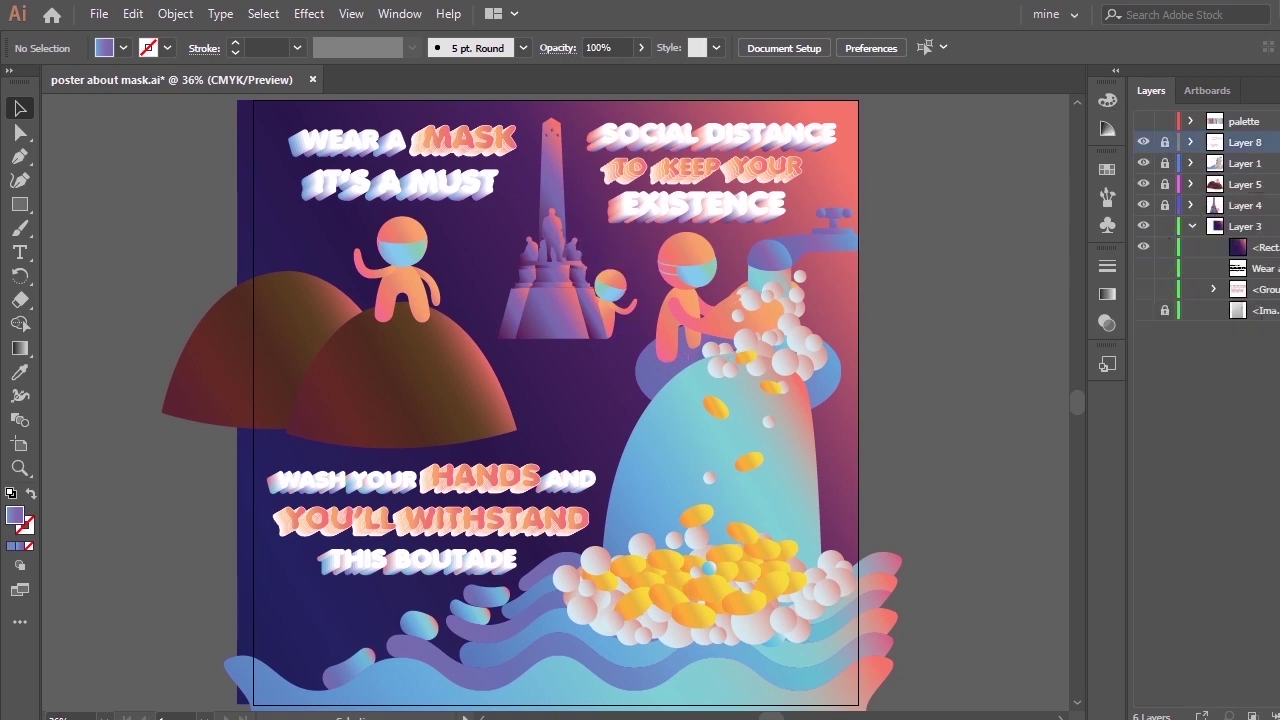
{"action": "left_click", "coordinate": [1258, 268]}
{"action": "left_click", "coordinate": [1278, 716]}
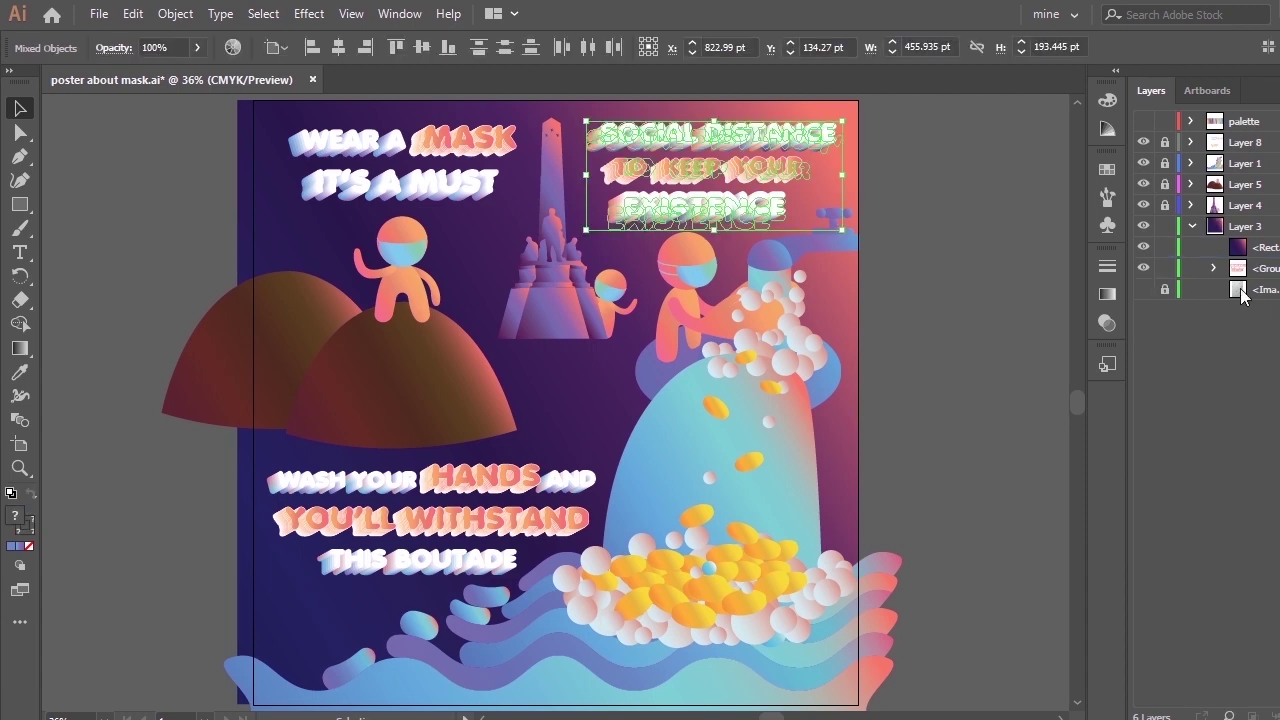
Unlock and expand Layer 8 and hide its social distance heading to compare it with the old group in Layer 3.
{"action": "left_click", "coordinate": [1268, 270]}
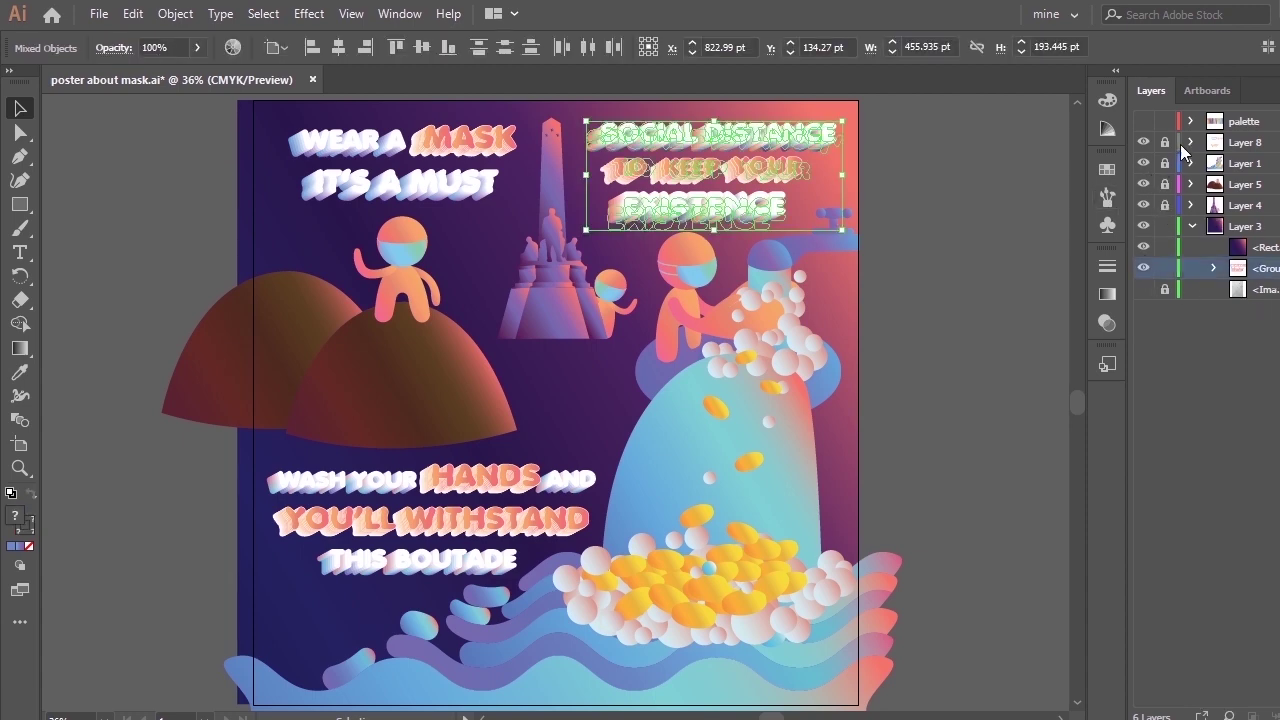
{"action": "left_click", "coordinate": [1190, 143]}
{"action": "left_click", "coordinate": [1165, 144]}
{"action": "left_click", "coordinate": [1140, 229]}
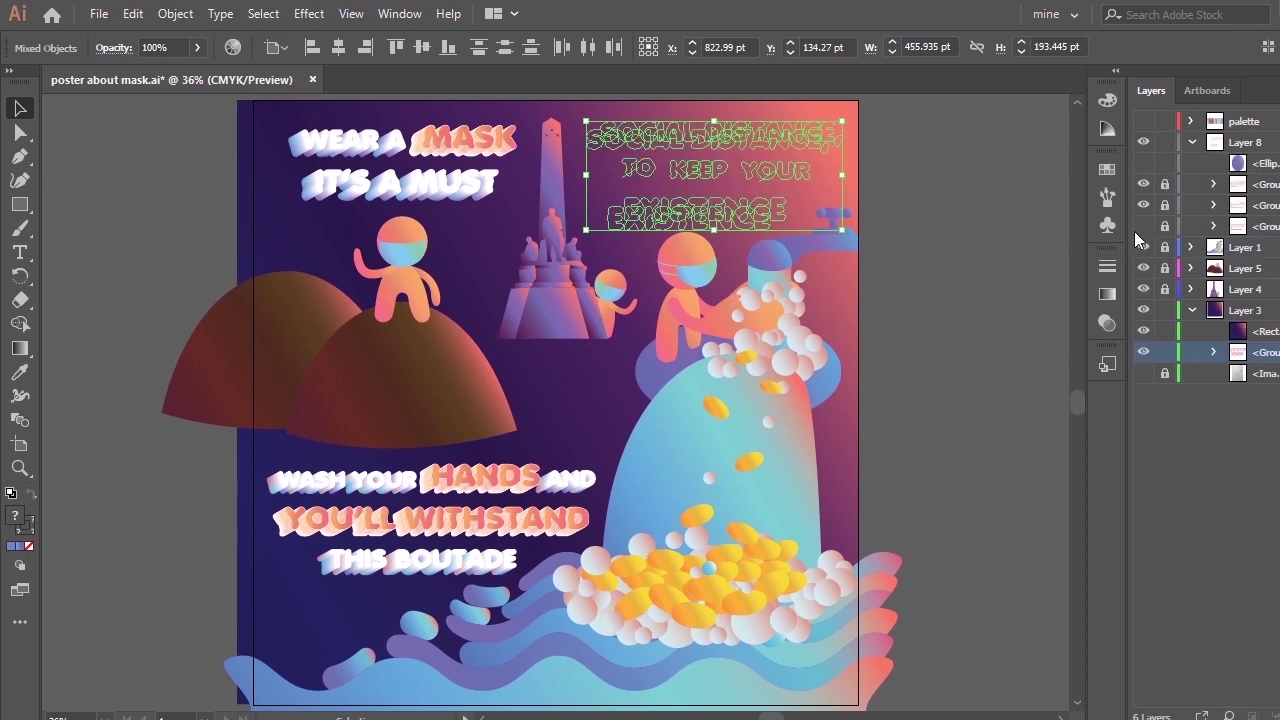
Move the old social distance group from Layer 3 into Layer 8 and try deleting it.
{"action": "left_click", "coordinate": [1046, 310]}
{"action": "left_click_drag", "start_coordinate": [1264, 352], "coordinate": [1250, 215]}
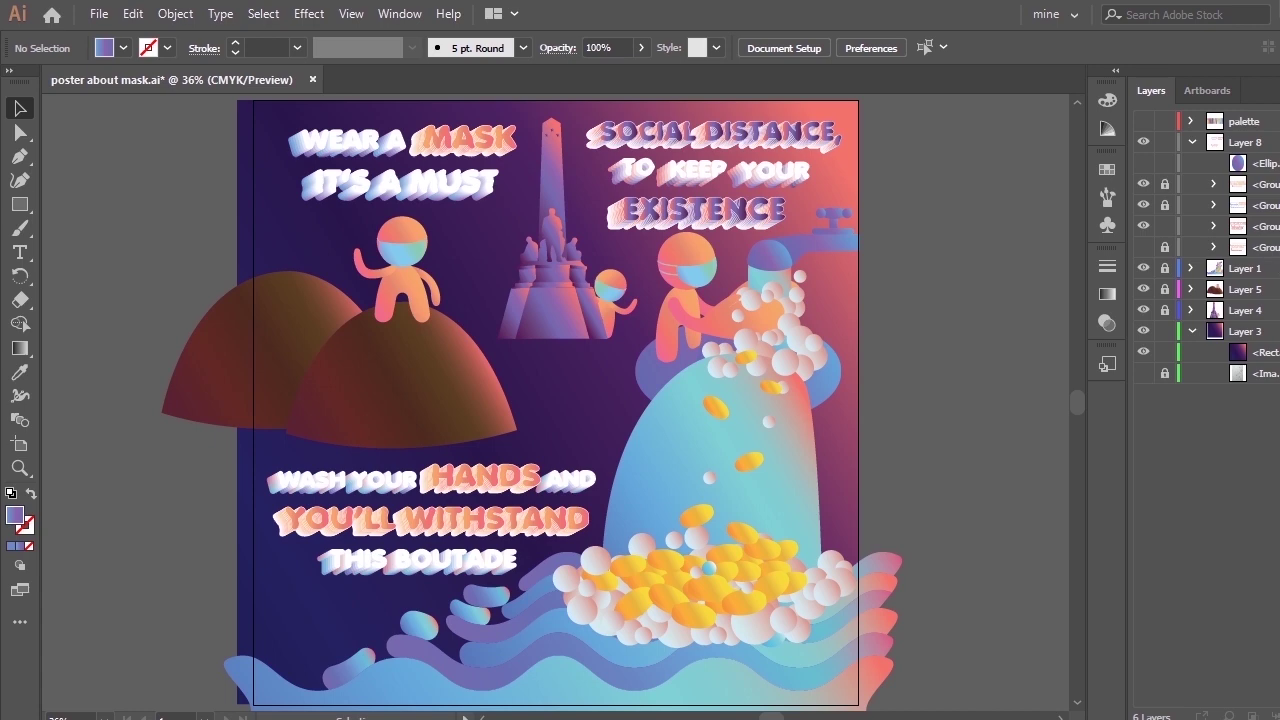
{"action": "left_click", "coordinate": [1264, 226]}
{"action": "left_click", "coordinate": [1279, 716]}
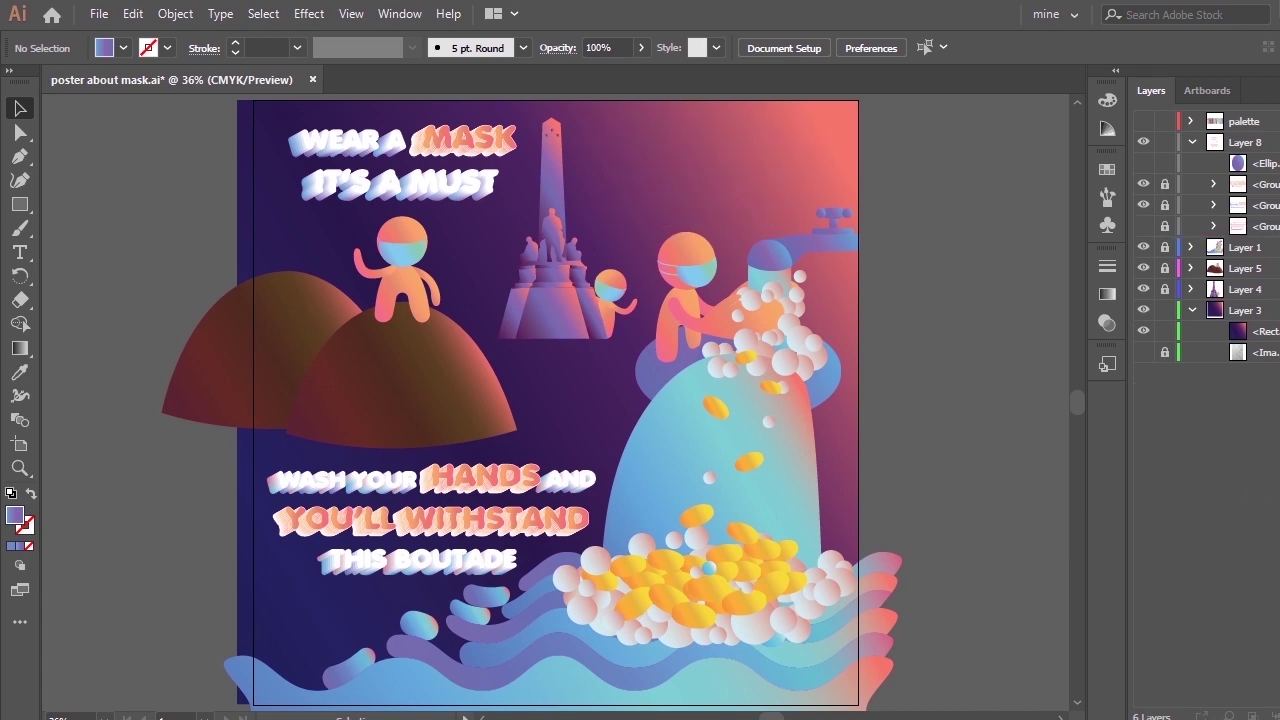
Undo the group's deletion, return it to Layer 3 and show the finished social distance heading again.
{"action": "key", "text": "ctrl+z"}
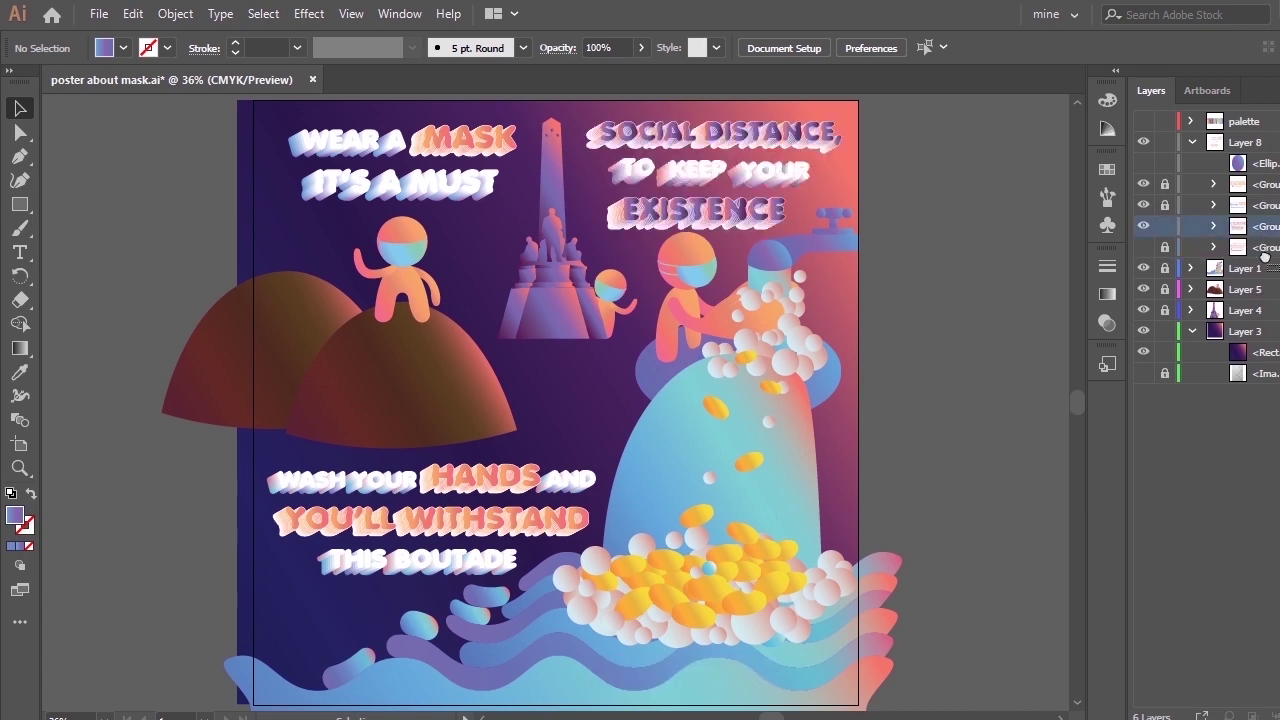
{"action": "left_click_drag", "start_coordinate": [1270, 352], "coordinate": [1268, 356]}
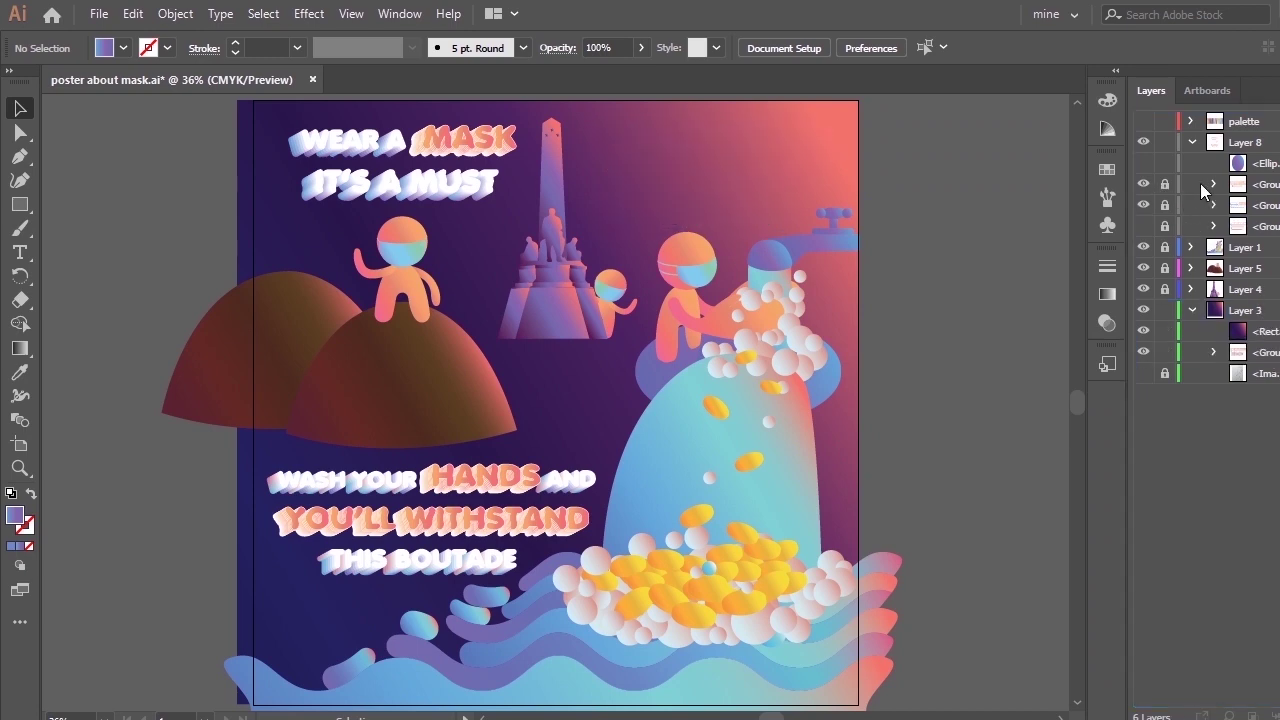
{"action": "left_click", "coordinate": [1143, 247]}
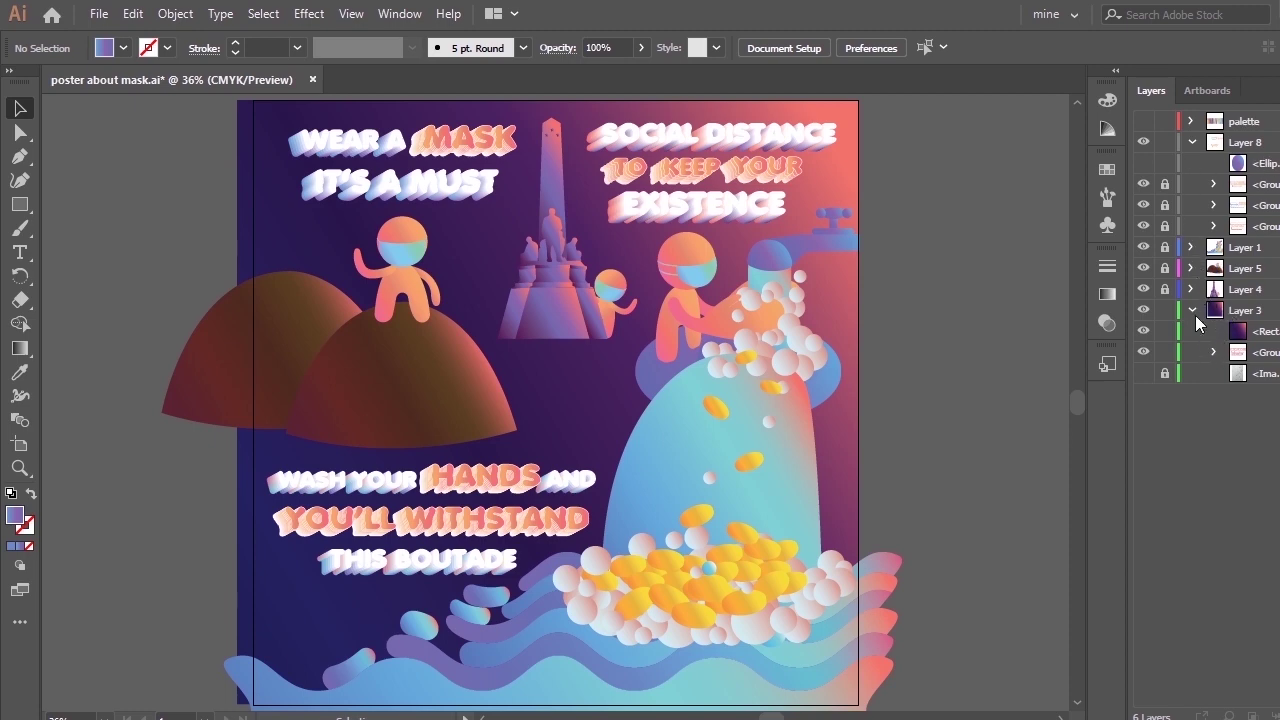
Lock and collapse Layers 3 and 8, then unlock and expand Layer 1 to check its wave artwork.
{"action": "left_click", "coordinate": [1192, 310]}
{"action": "left_click", "coordinate": [1192, 142]}
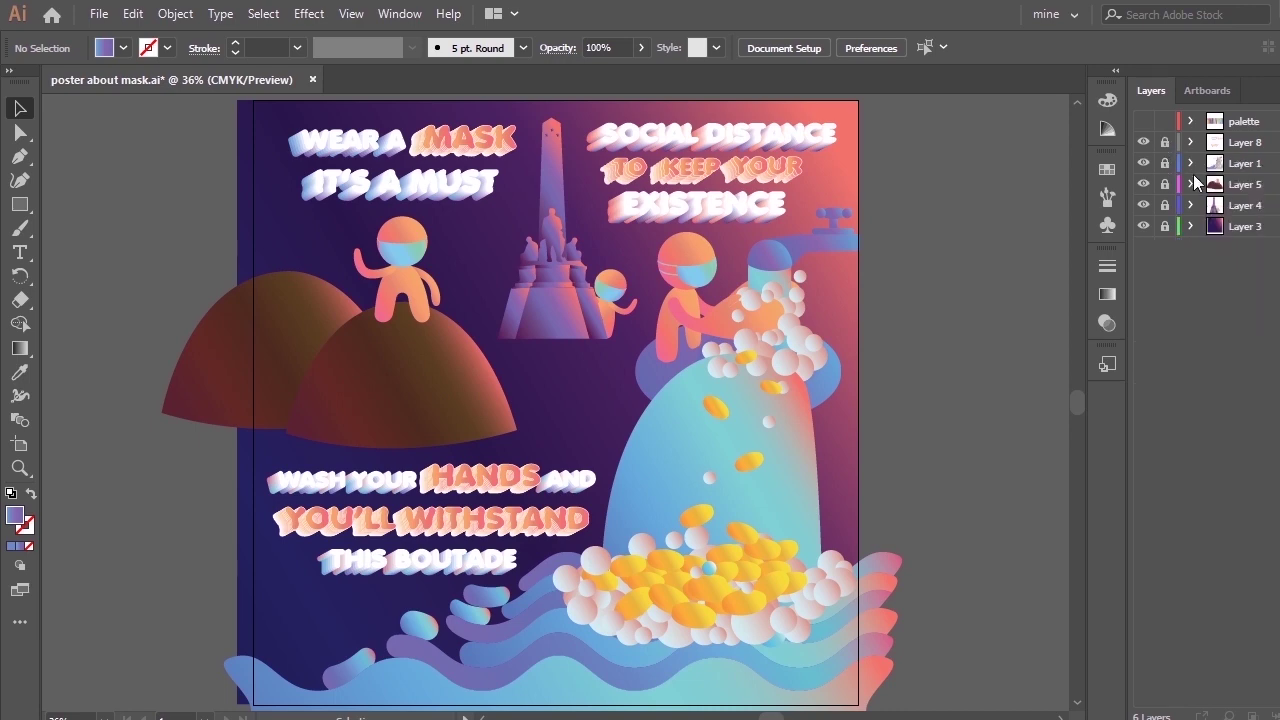
{"action": "left_click", "coordinate": [1190, 163]}
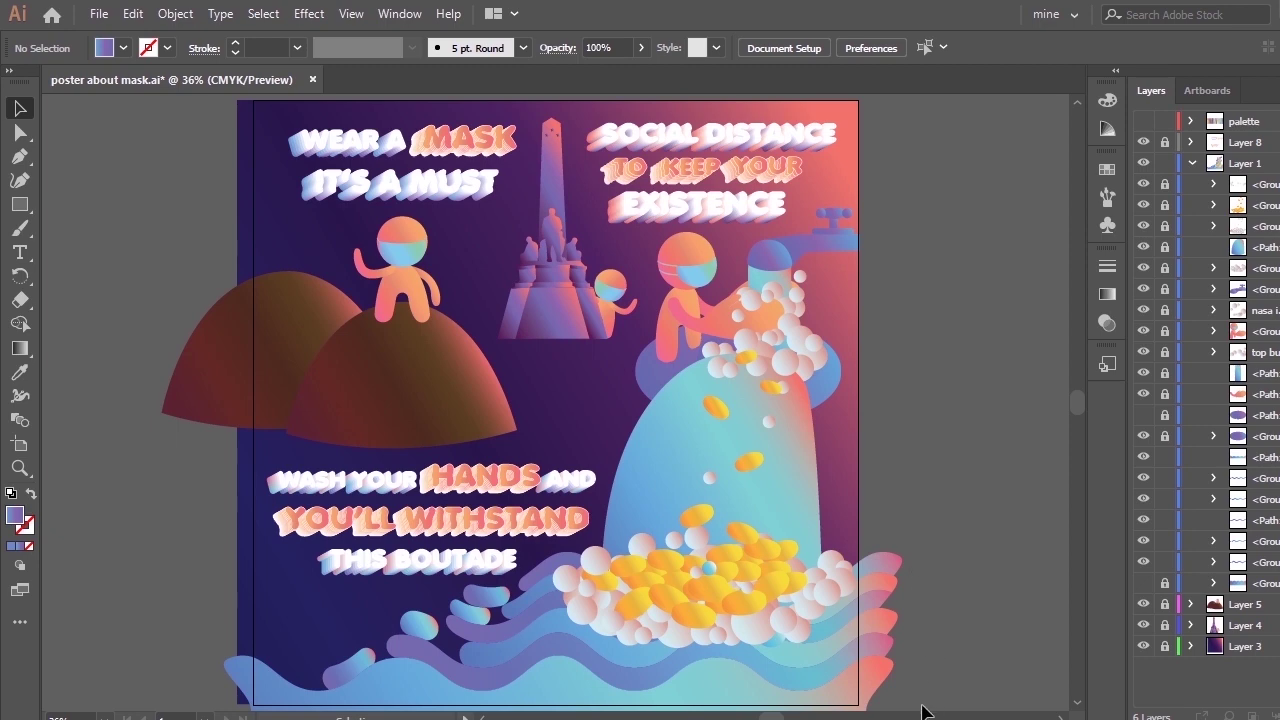
{"action": "left_click_drag", "start_coordinate": [922, 706], "coordinate": [271, 540]}
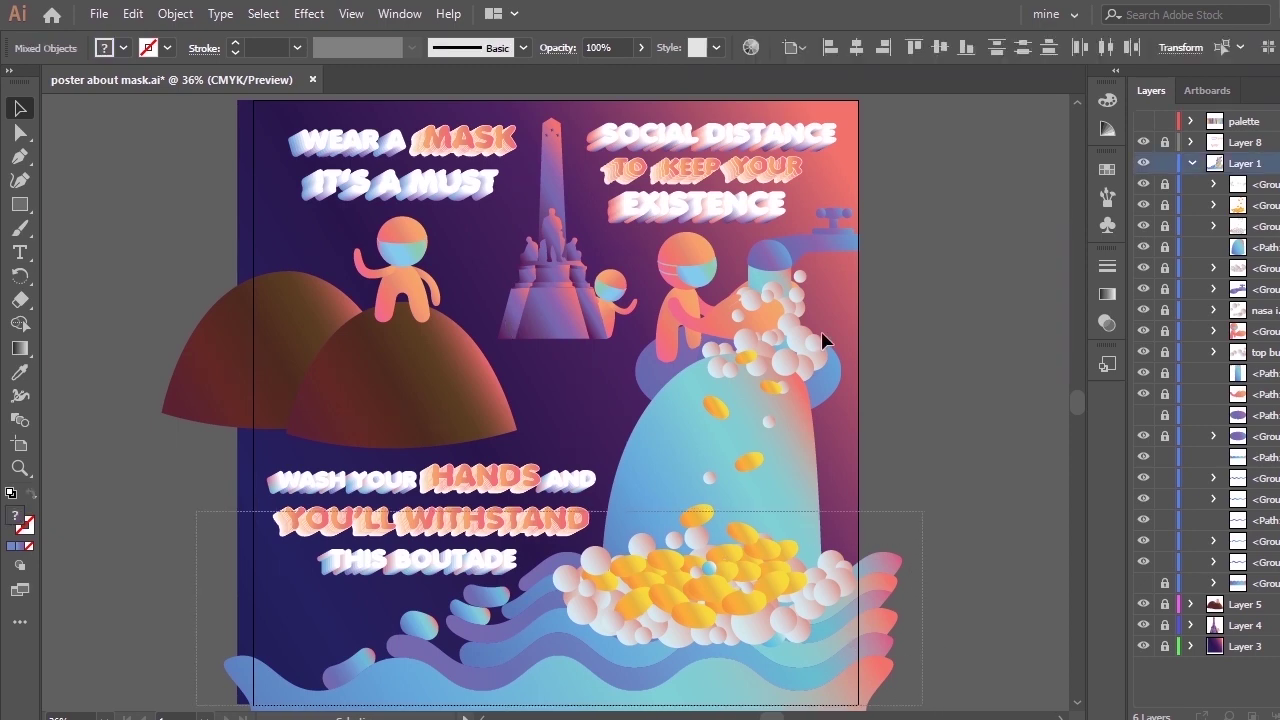
{"action": "left_click", "coordinate": [938, 450]}
Unlock the hidden purple ellipse path in Layer 1, check it by toggling its visibility, and delete it.
{"action": "left_click", "coordinate": [1253, 415]}
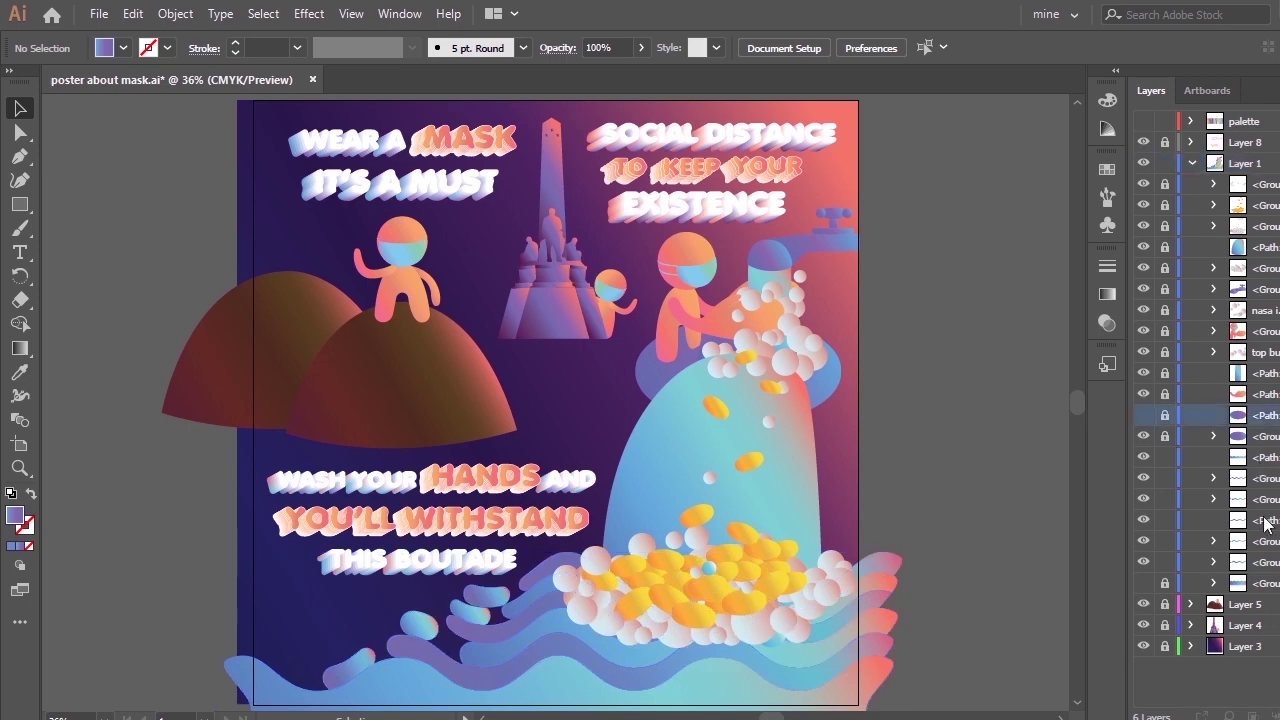
{"action": "left_click", "coordinate": [1165, 417]}
{"action": "left_click", "coordinate": [1144, 417]}
{"action": "left_click", "coordinate": [1144, 417]}
{"action": "left_click", "coordinate": [1278, 716]}
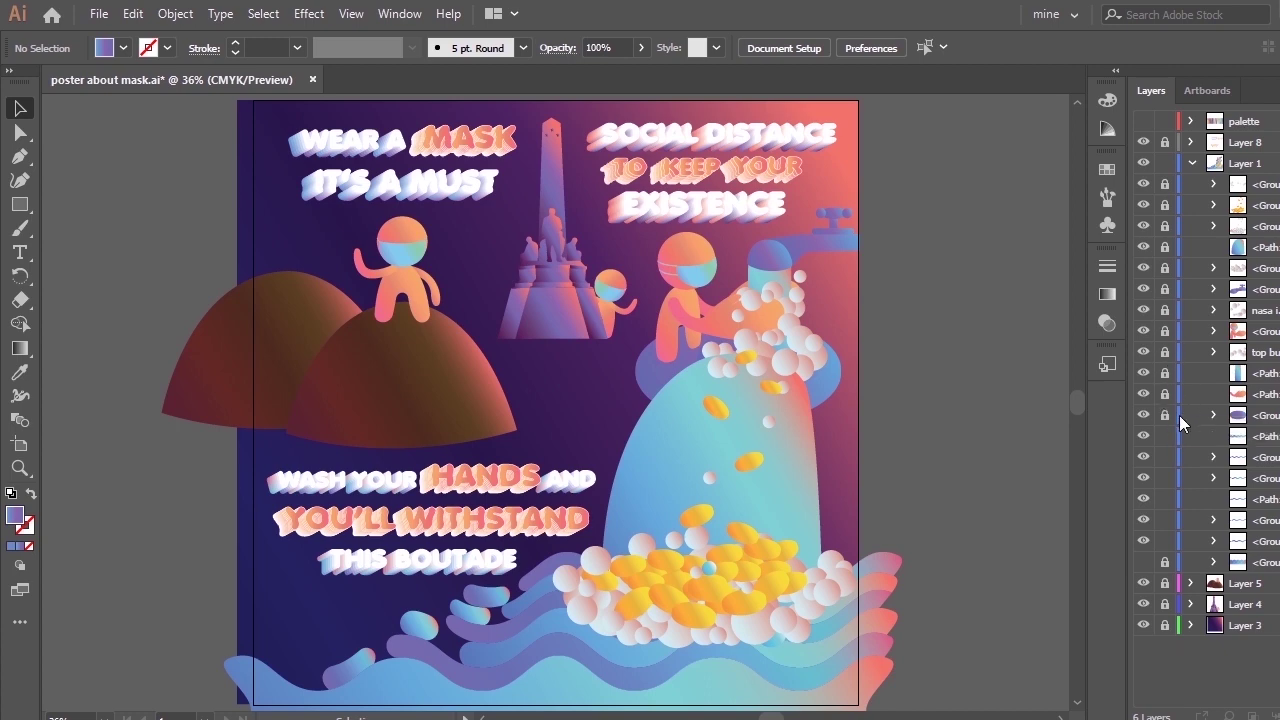
Unlock the foam, water and figure objects in Layer 1, identify the foam groups, and relock the coins and blue water shape.
{"action": "left_click_drag", "start_coordinate": [1164, 184], "coordinate": [1166, 416]}
{"action": "left_click", "coordinate": [829, 593]}
{"action": "left_click", "coordinate": [1164, 208]}
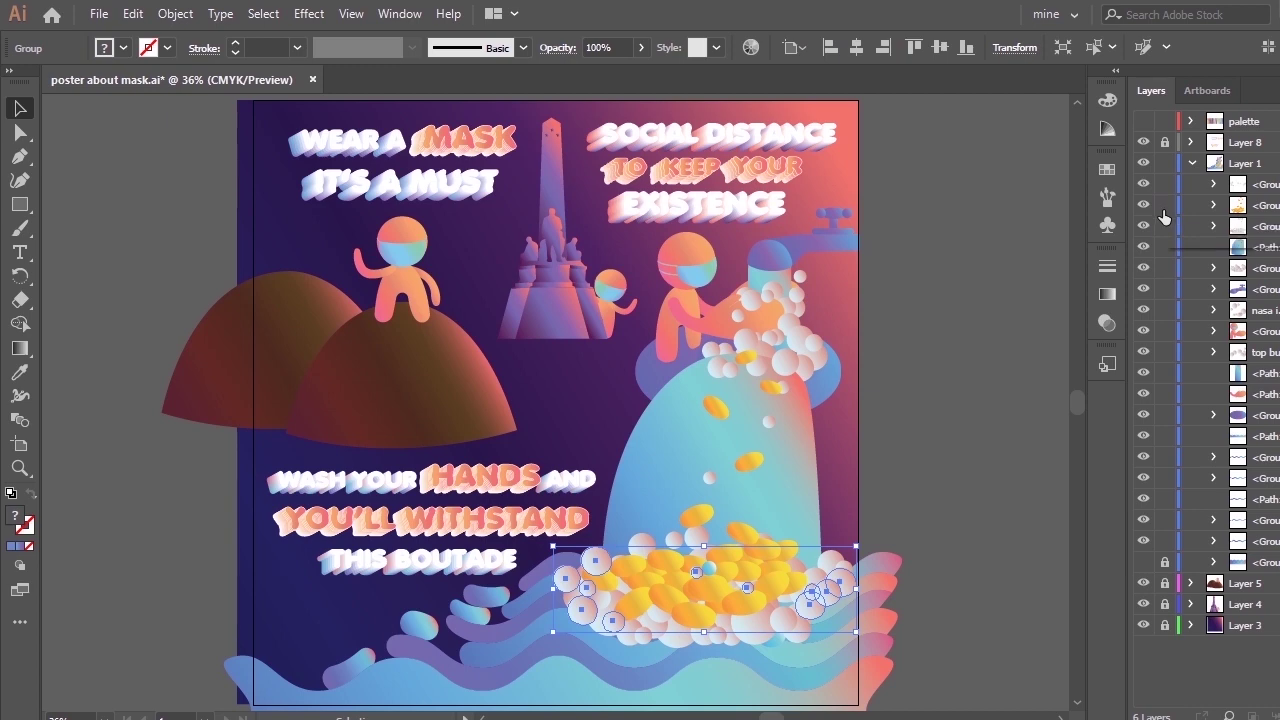
{"action": "left_click", "coordinate": [702, 538]}
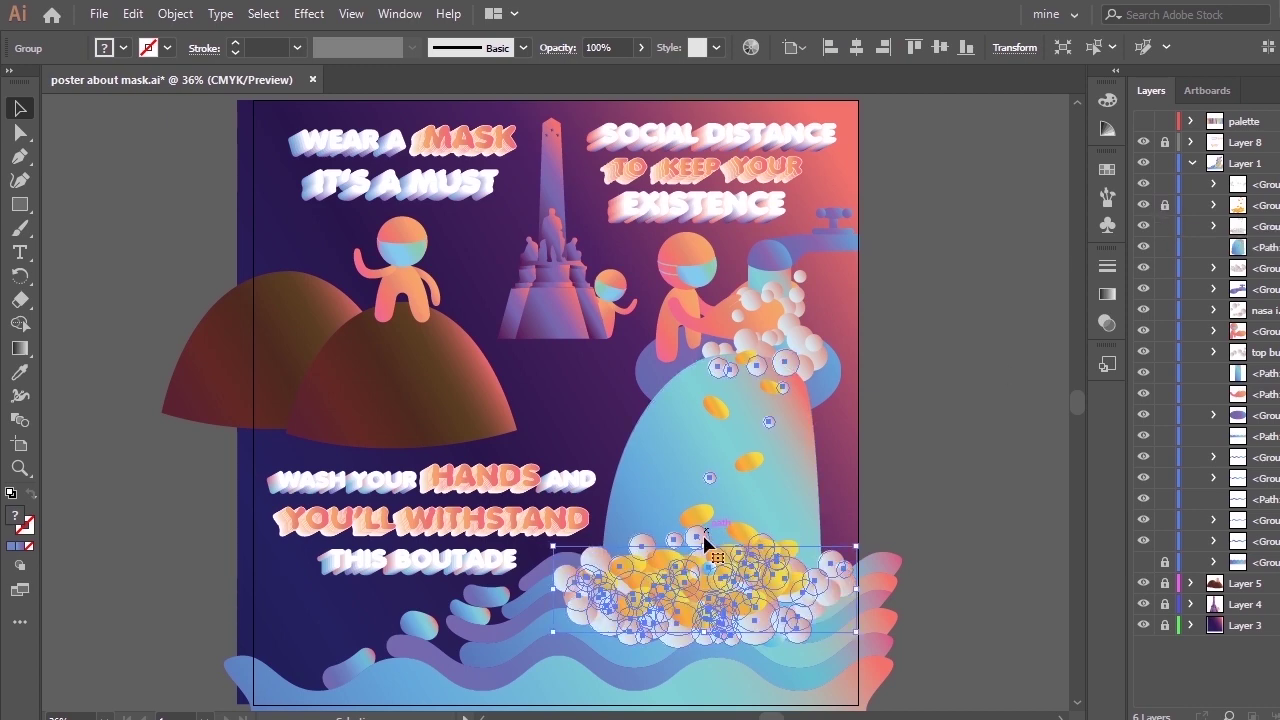
{"action": "left_click", "coordinate": [1164, 246]}
{"action": "left_click", "coordinate": [814, 363]}
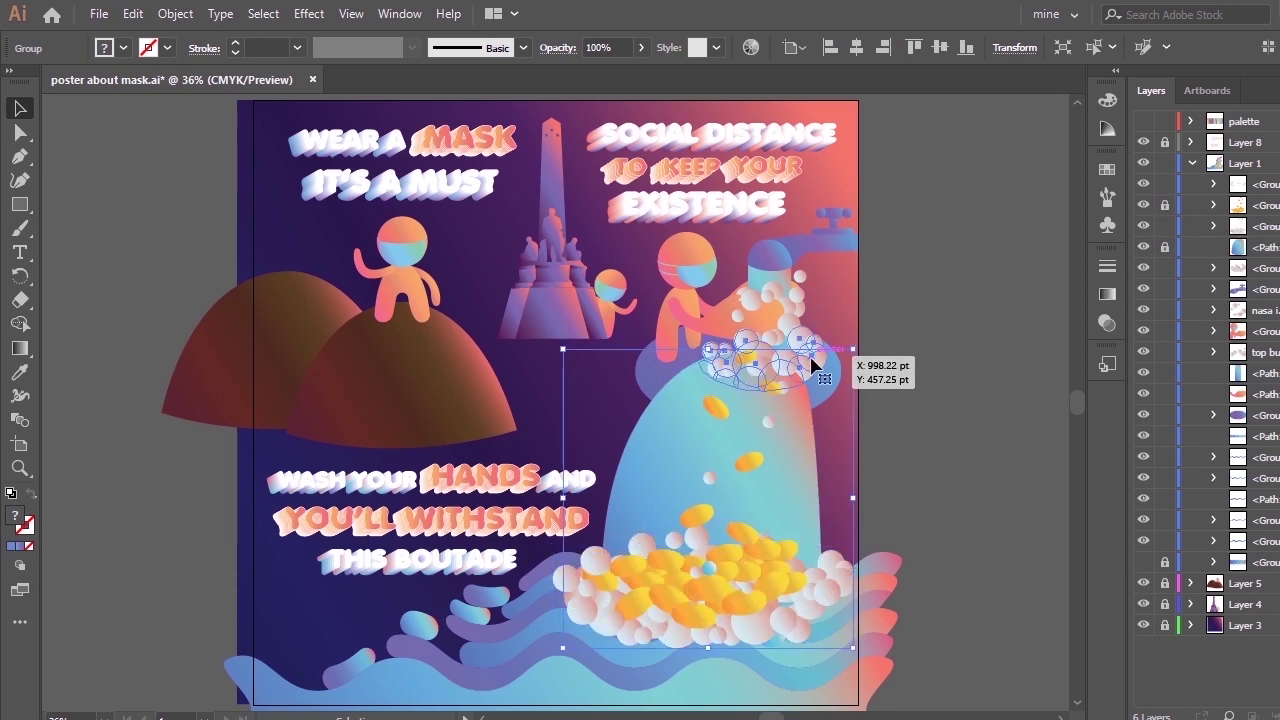
Lock the faucet, hand-washing figure, water stream, arm and purple basin in Layer 1, and clear the selection.
{"action": "left_click", "coordinate": [1164, 288]}
{"action": "left_click", "coordinate": [795, 300]}
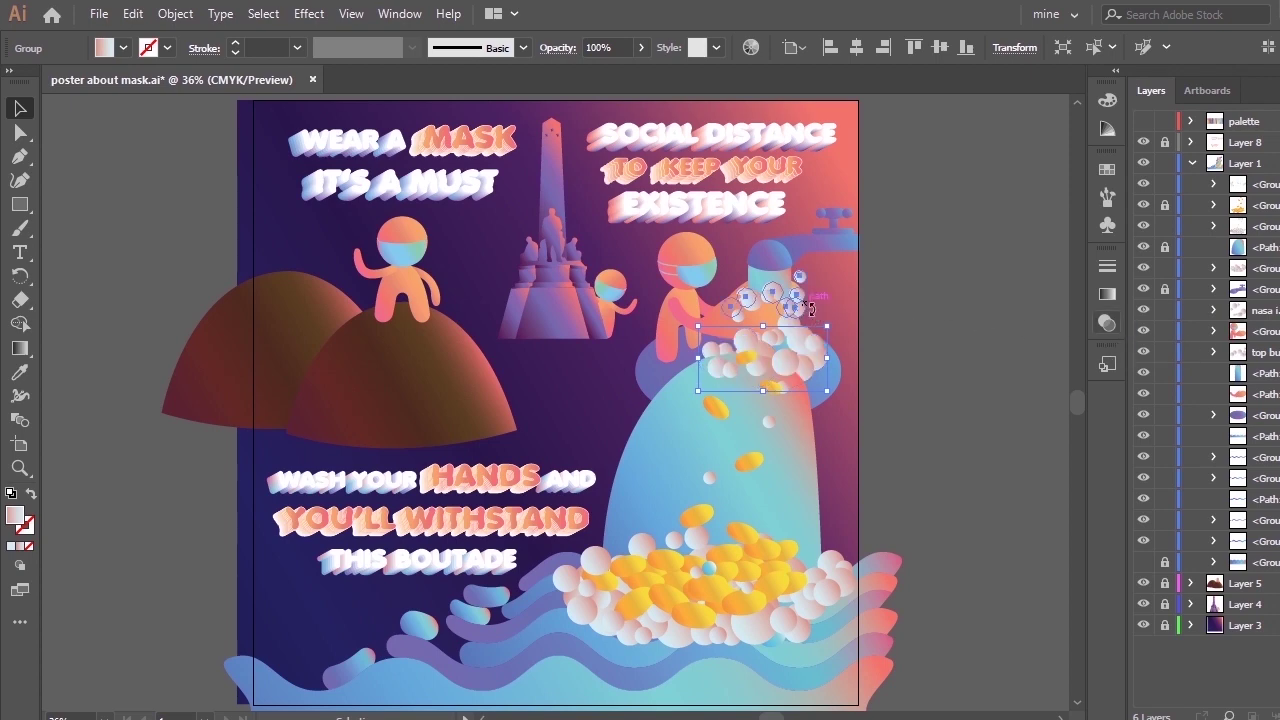
{"action": "left_click", "coordinate": [1164, 330]}
{"action": "left_click", "coordinate": [1248, 356]}
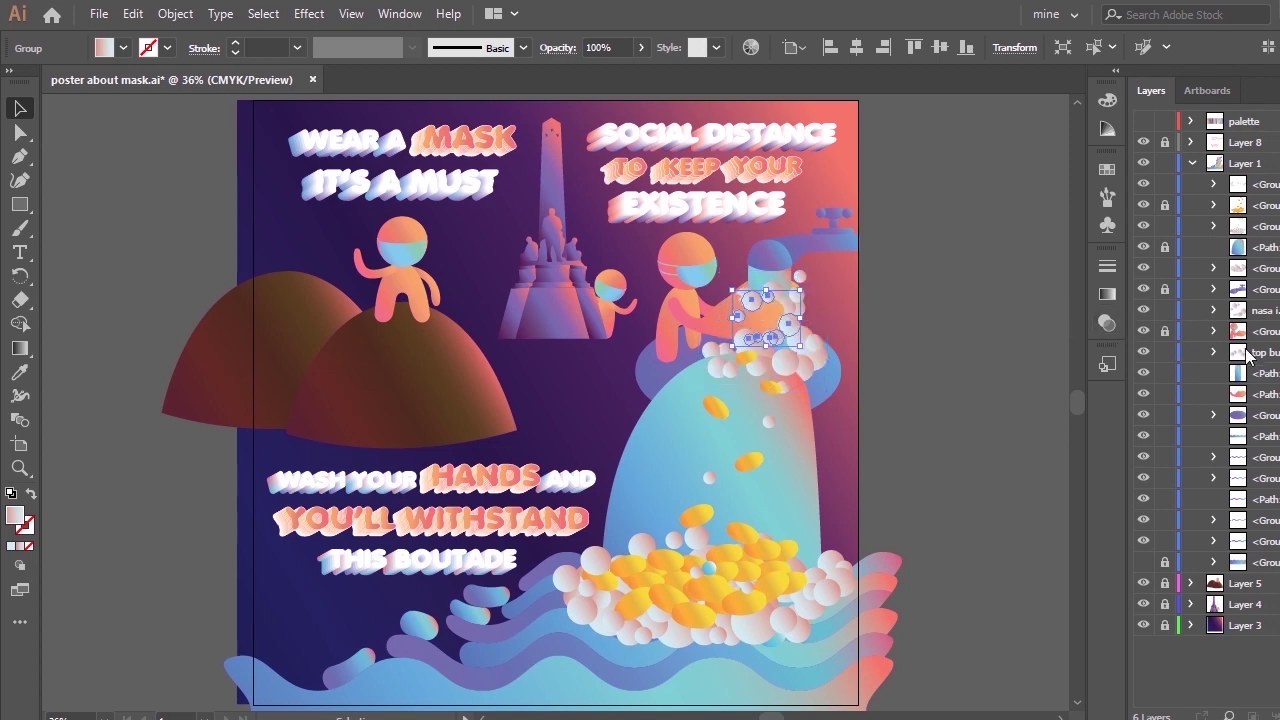
{"action": "left_click", "coordinate": [1164, 414]}
{"action": "left_click", "coordinate": [1164, 435]}
{"action": "left_click", "coordinate": [1142, 438]}
{"action": "left_click", "coordinate": [977, 386]}
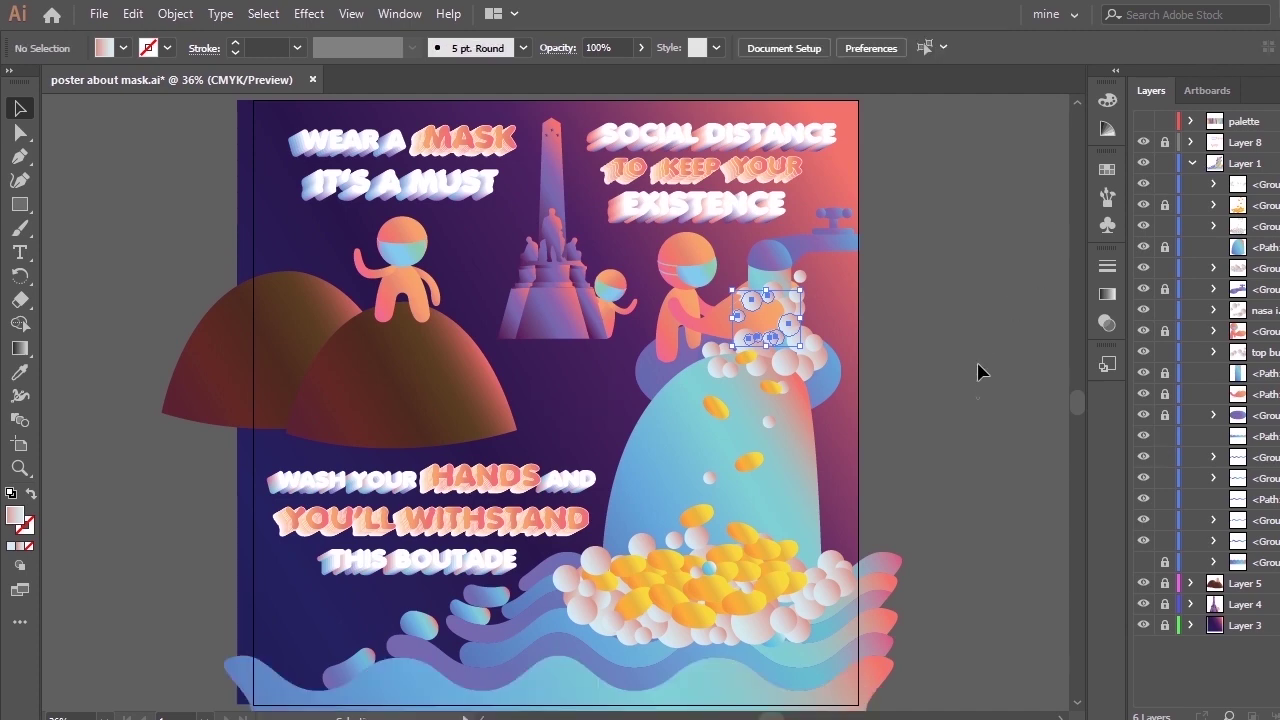
Expand the foam bubble group in Layer 1, hide its second subgroup as a check, and delete that subgroup.
{"action": "key", "text": "z"}
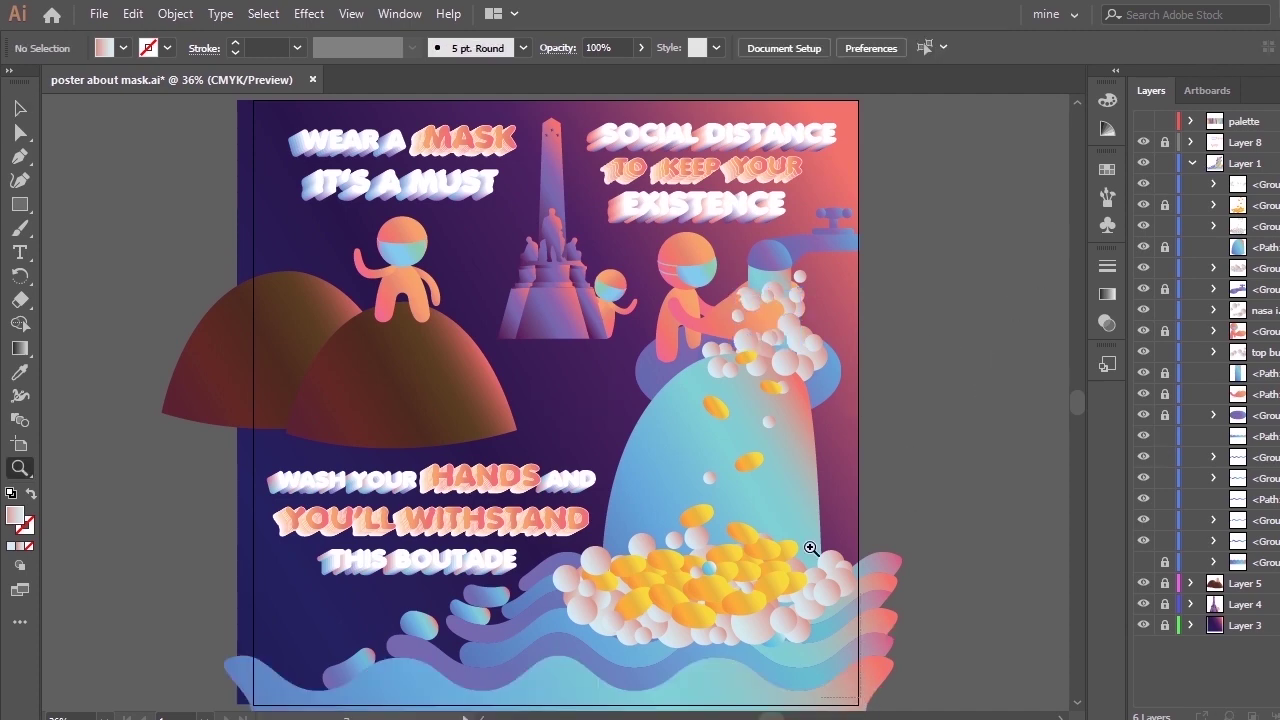
{"action": "left_click_drag", "start_coordinate": [810, 548], "coordinate": [513, 212]}
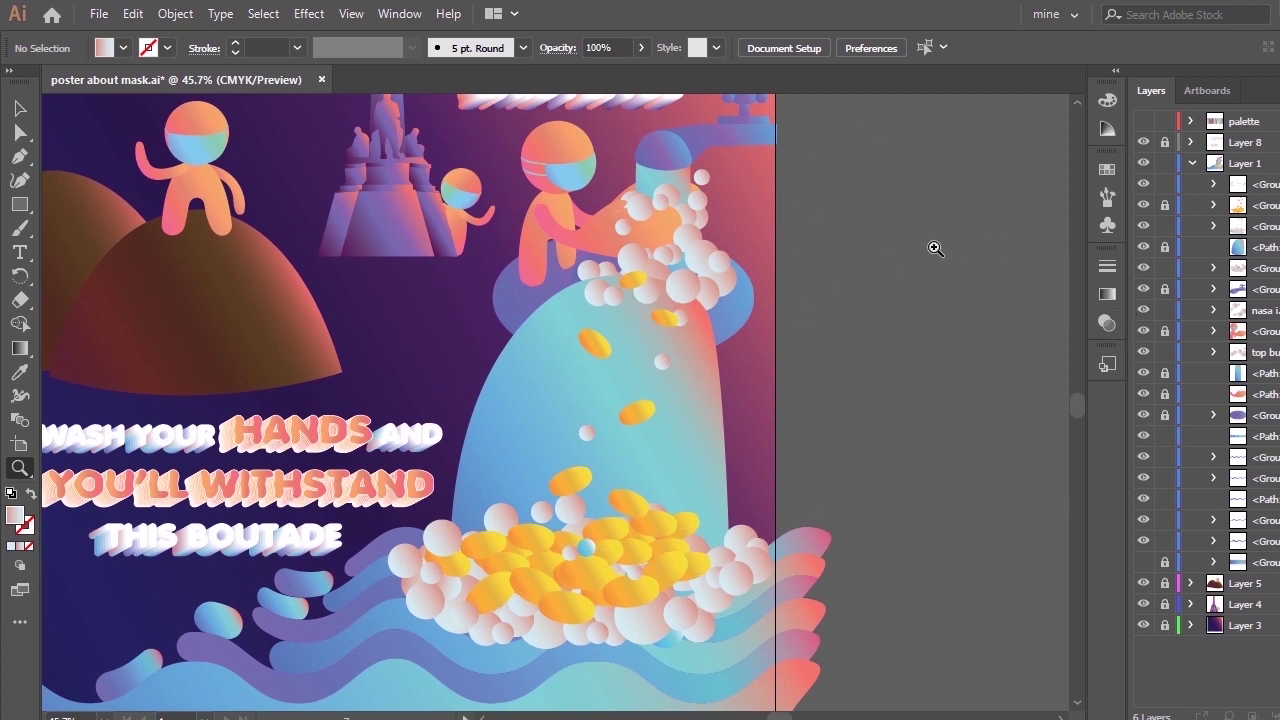
{"action": "key", "text": "v"}
{"action": "left_click", "coordinate": [691, 286]}
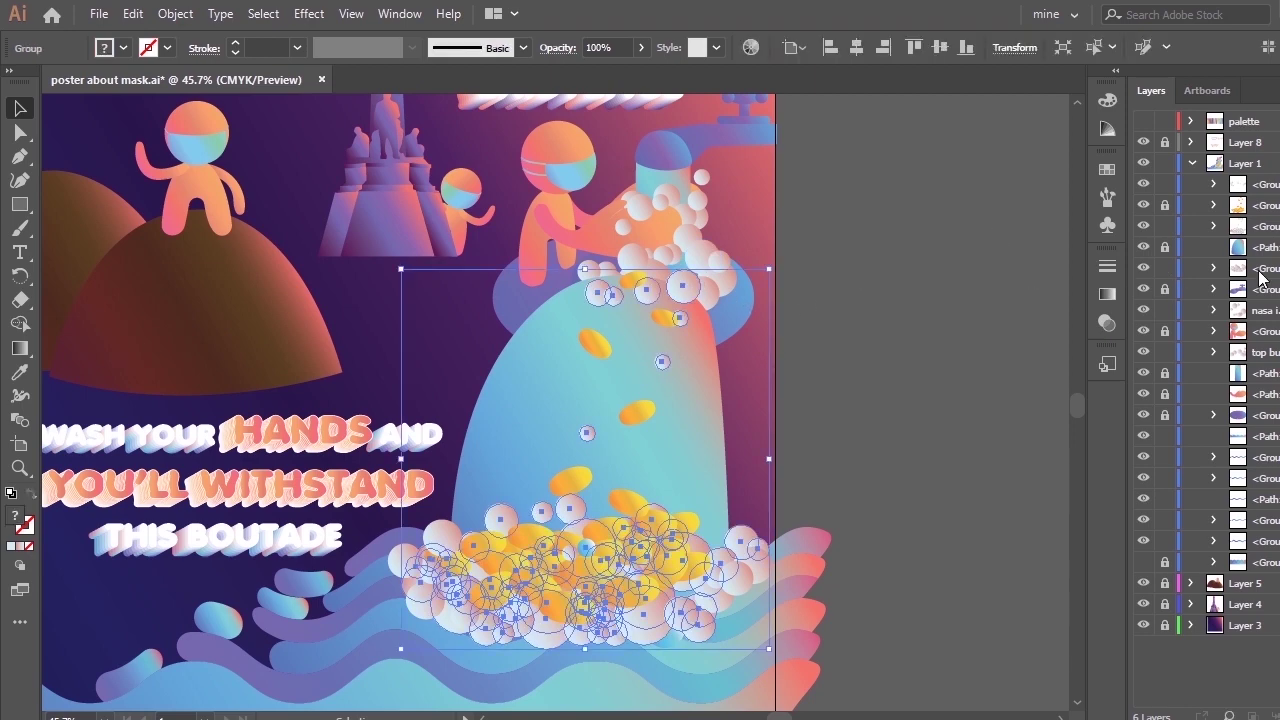
{"action": "left_click", "coordinate": [1213, 226]}
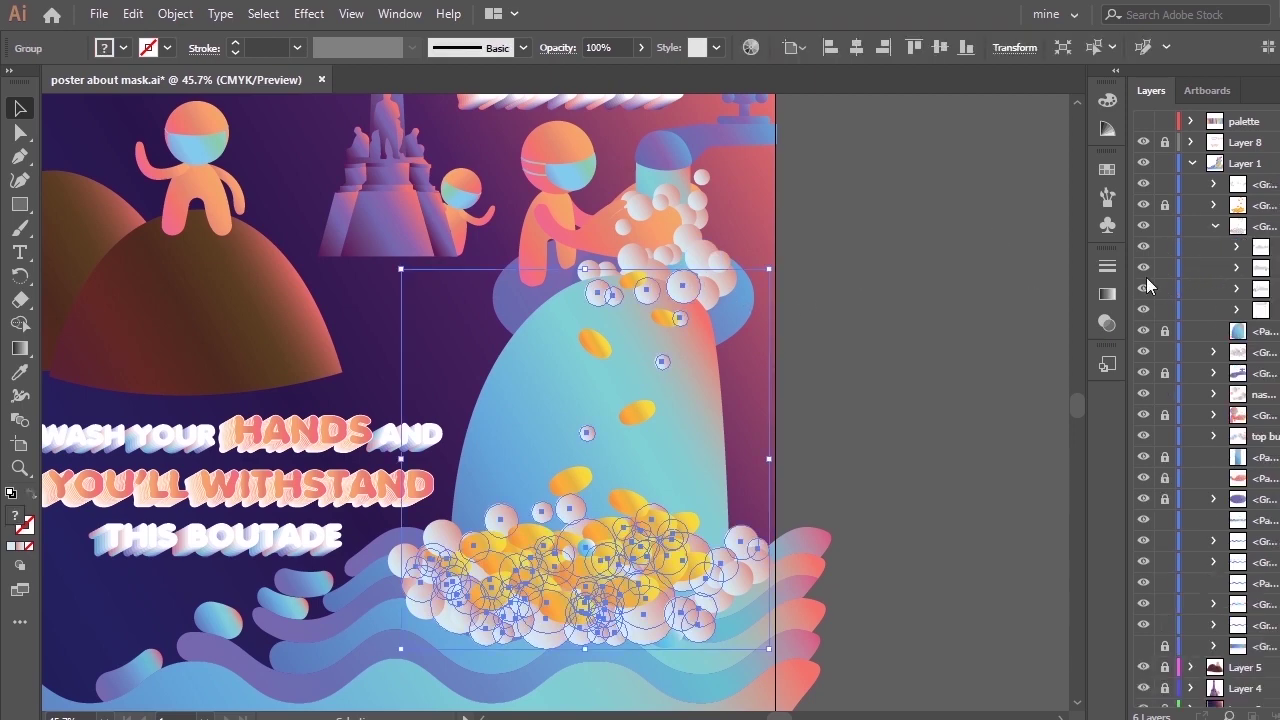
{"action": "left_click", "coordinate": [1144, 270]}
{"action": "left_click", "coordinate": [939, 415]}
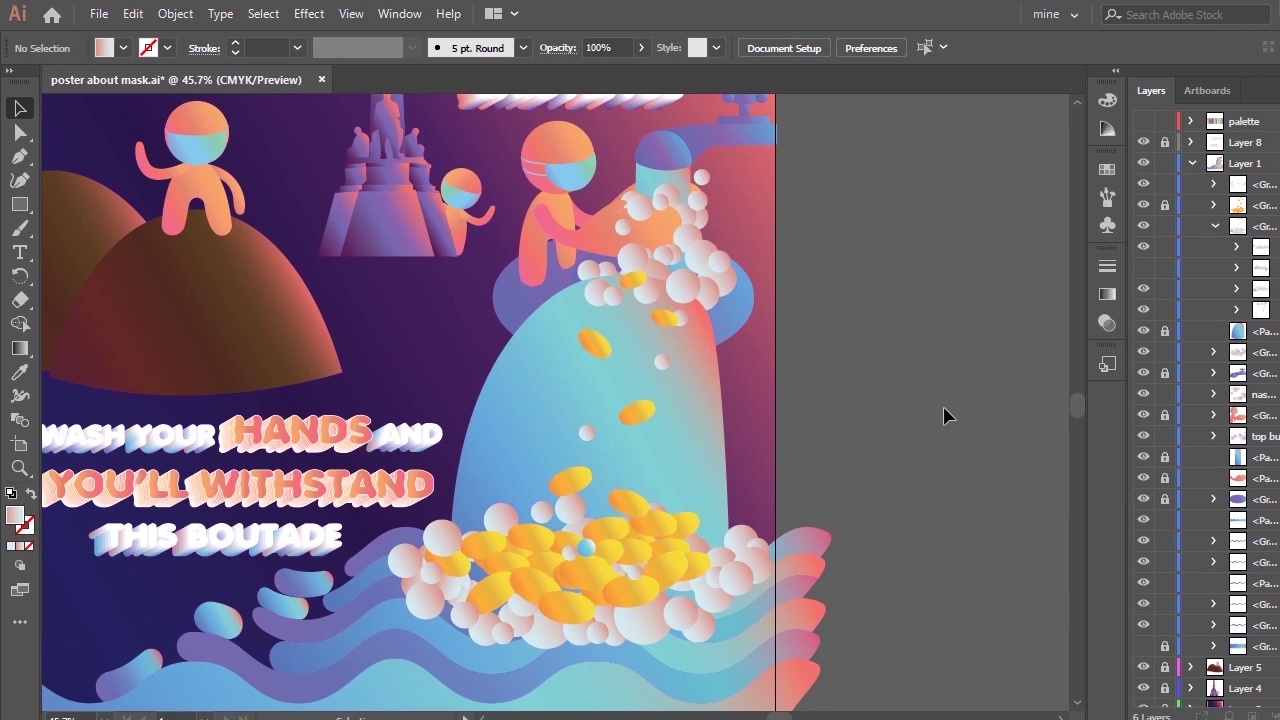
{"action": "left_click", "coordinate": [1228, 268]}
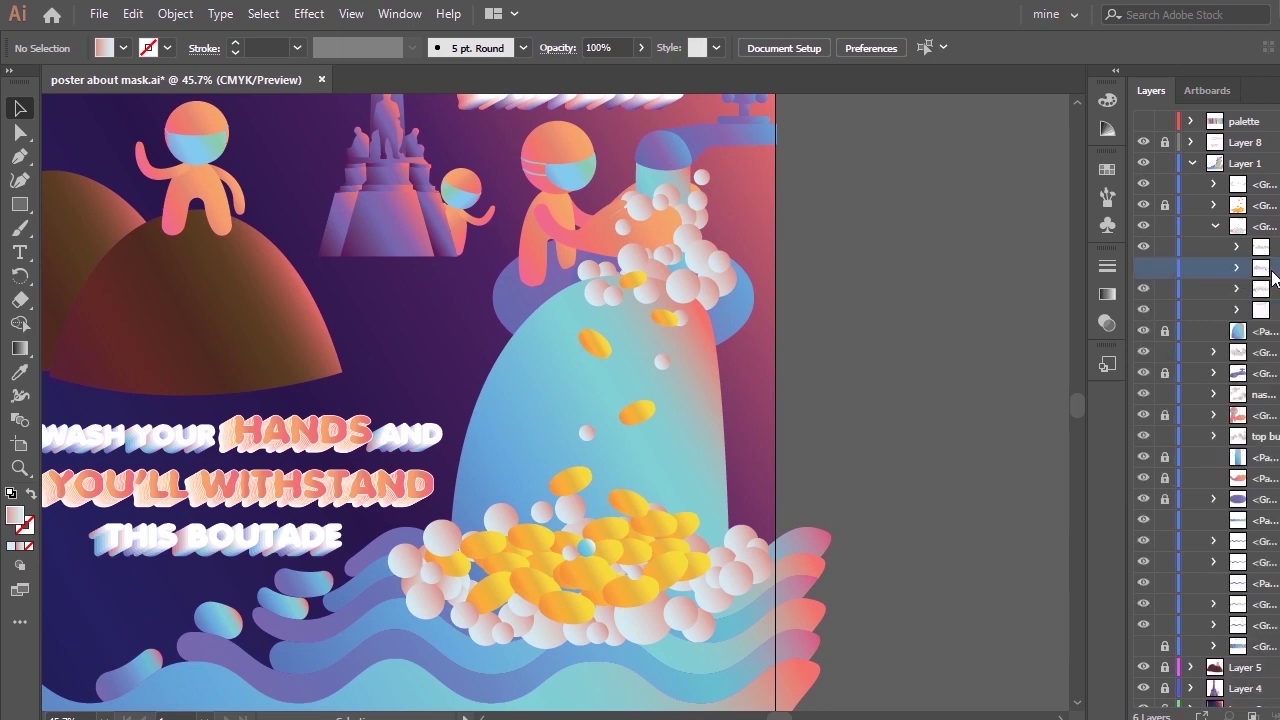
{"action": "key", "text": "Delete"}
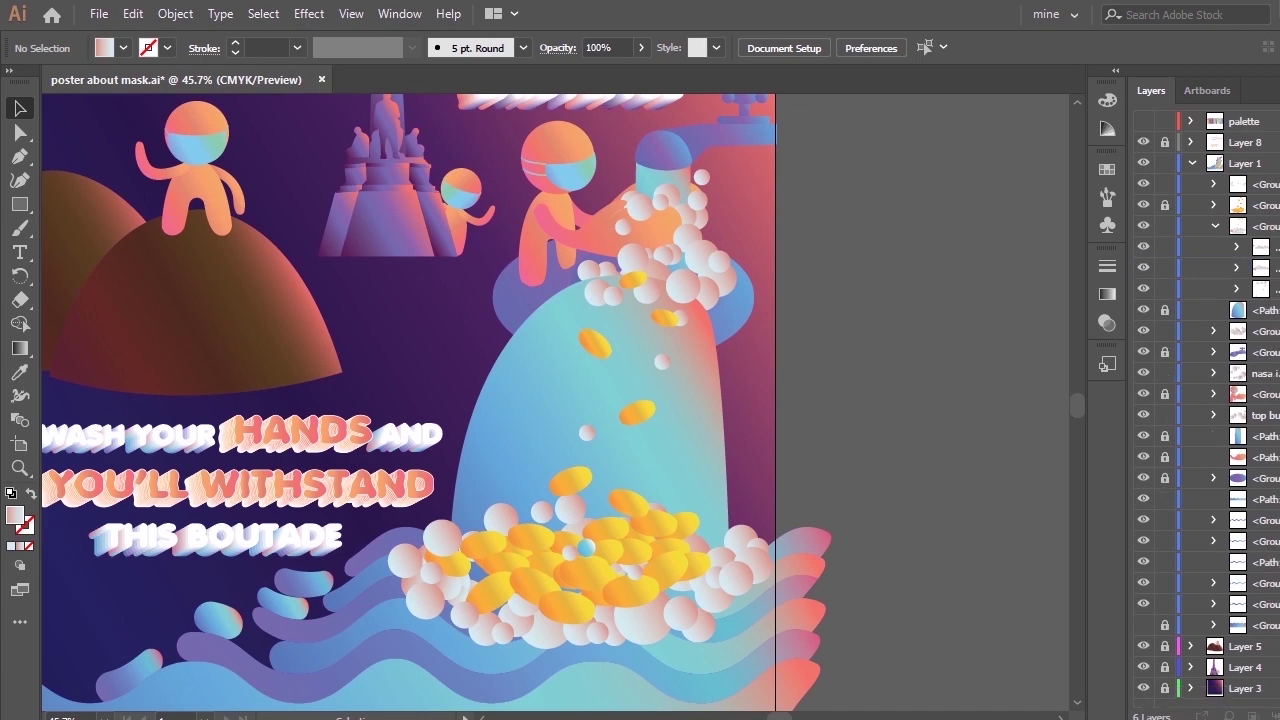
Check the remaining foam subgroups by toggling their visibility, leaving the front bubbles hidden.
{"action": "left_click", "coordinate": [1146, 289]}
{"action": "left_click", "coordinate": [1146, 289]}
{"action": "left_click", "coordinate": [1143, 248]}
{"action": "left_click", "coordinate": [1143, 248]}
{"action": "left_click", "coordinate": [1143, 258]}
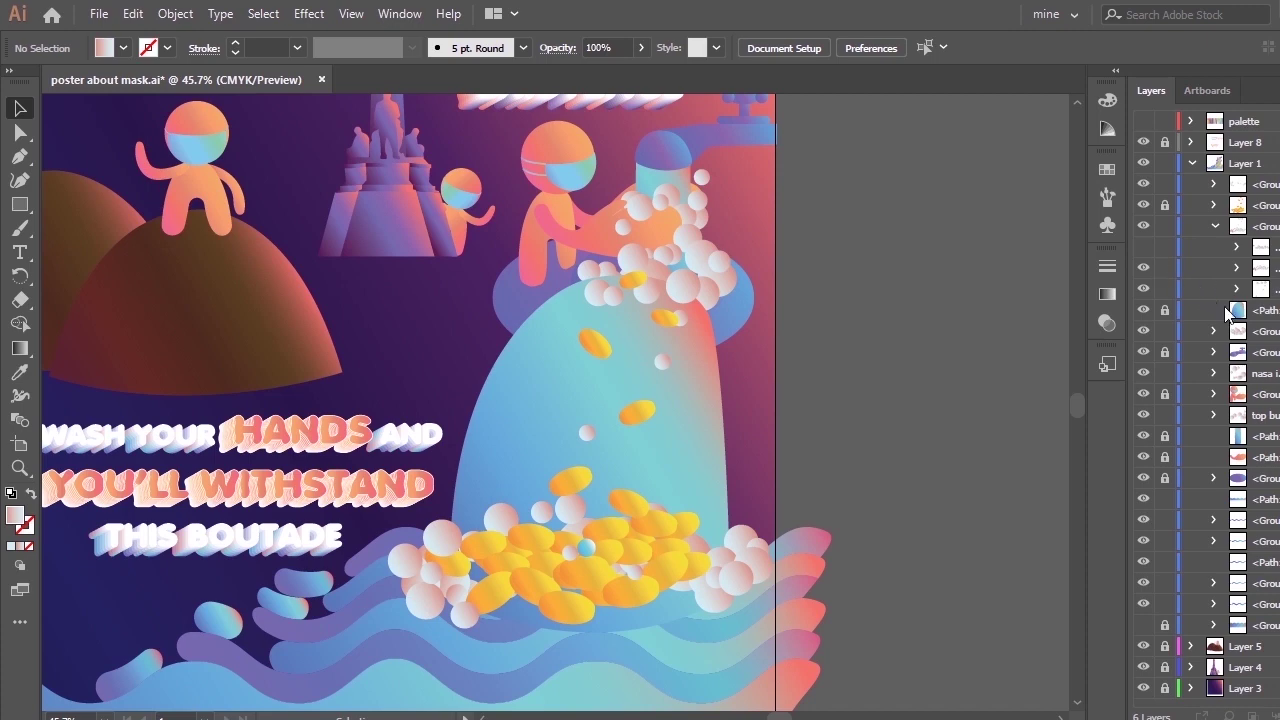
Group all the wave shapes and move that group inside the expanded foam bubble group in Layer 1.
{"action": "left_click", "coordinate": [1210, 311]}
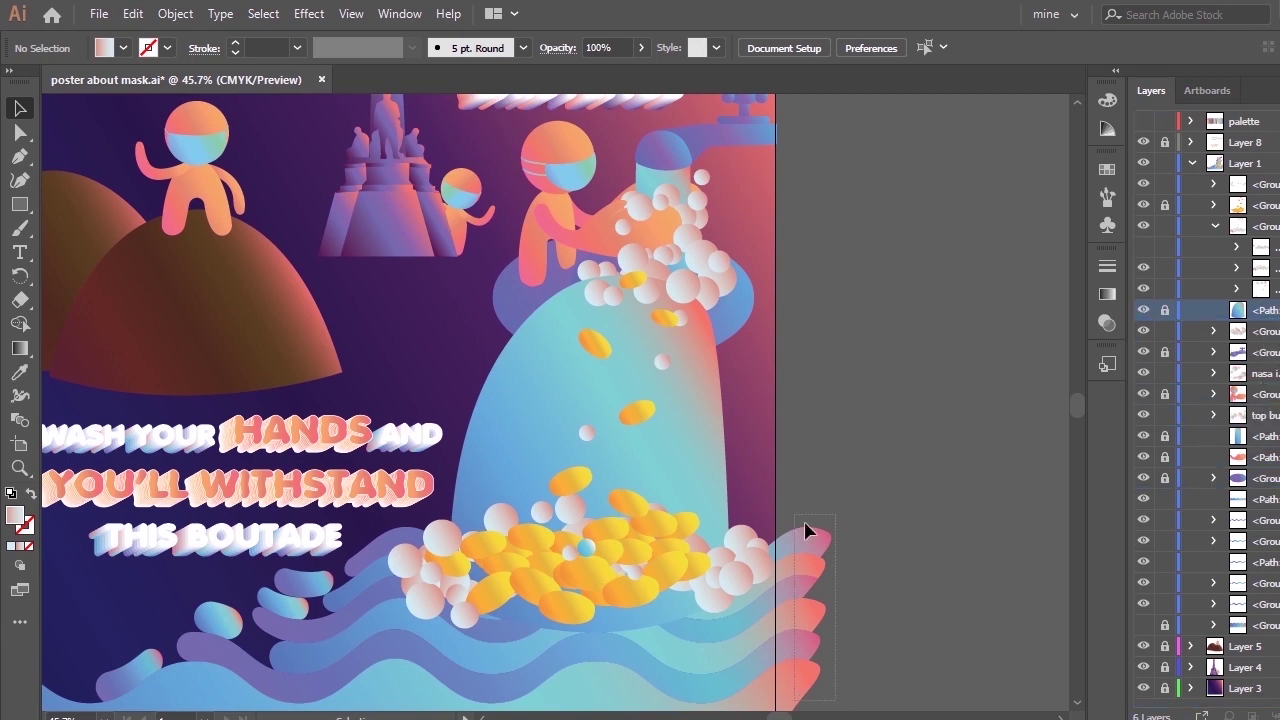
{"action": "left_click", "coordinate": [829, 539]}
{"action": "key", "text": "ctrl+g"}
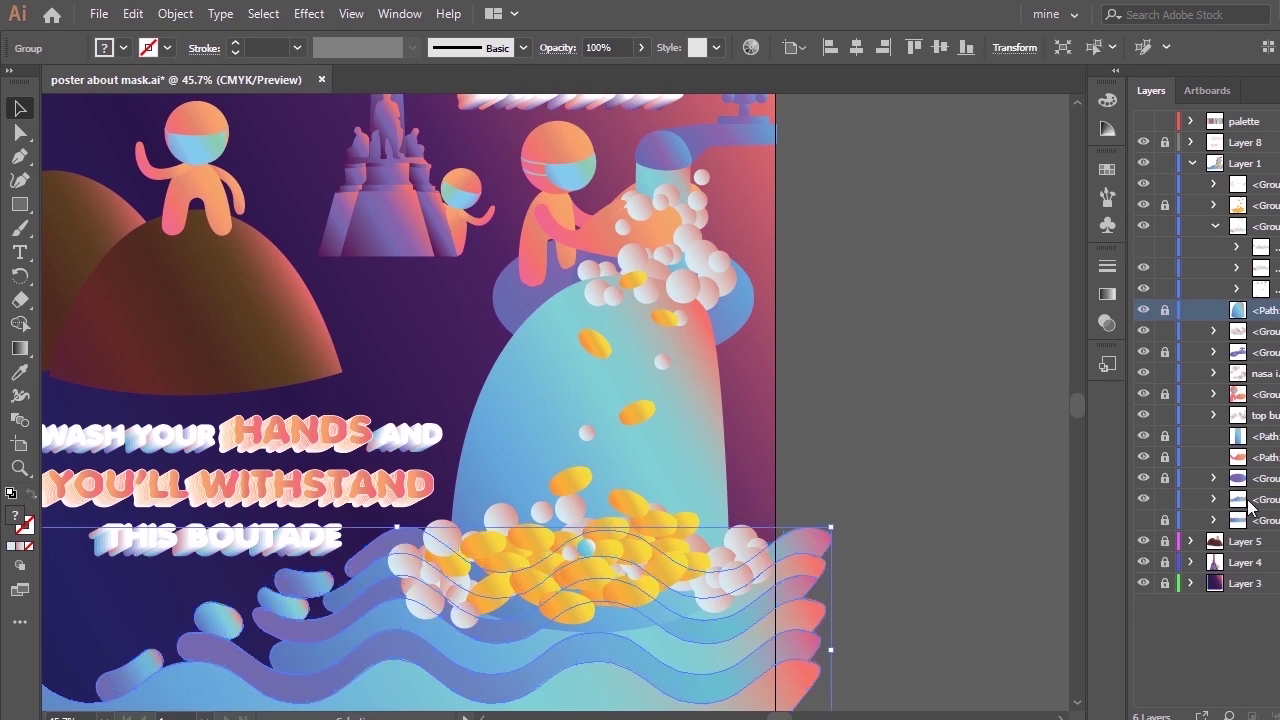
{"action": "left_click_drag", "start_coordinate": [1250, 341], "coordinate": [1250, 299]}
{"action": "left_click", "coordinate": [1030, 443]}
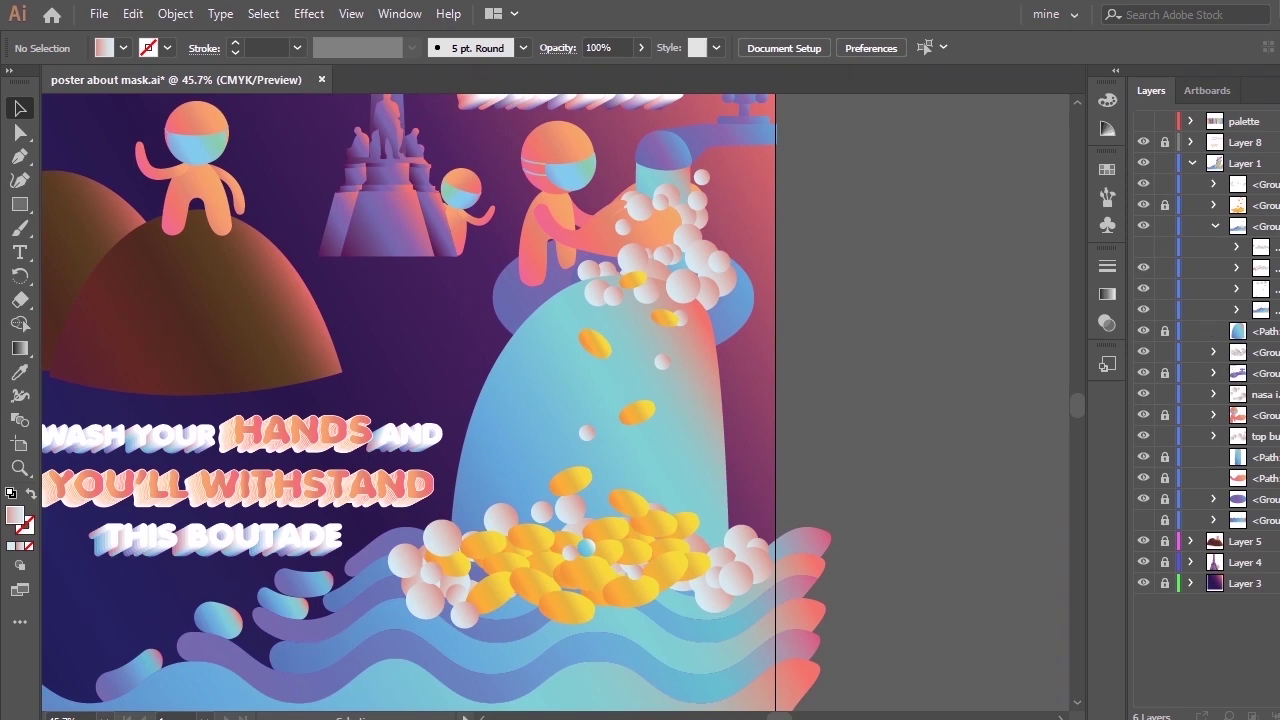
Ungroup the waves inside the foam group and move the last wave subgroup out below the blue water shape.
{"action": "left_click", "coordinate": [683, 552]}
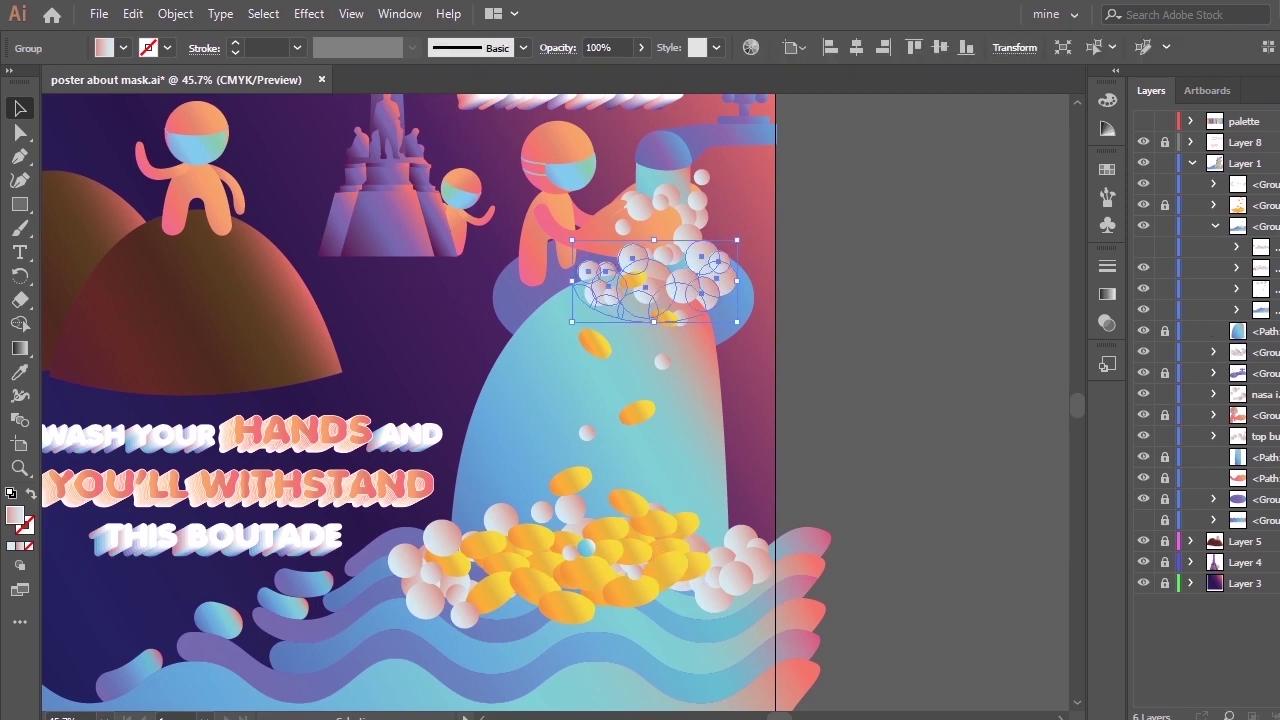
{"action": "right_click", "coordinate": [752, 544]}
{"action": "left_click", "coordinate": [880, 374]}
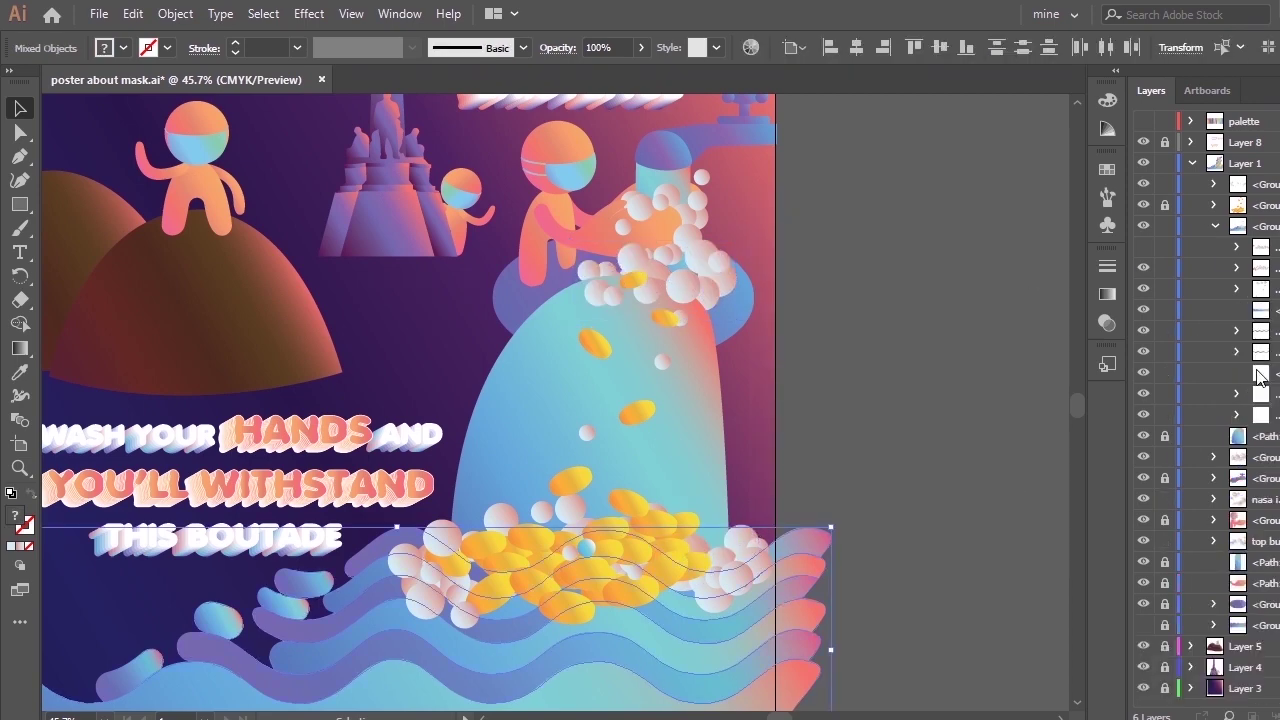
{"action": "left_click_drag", "start_coordinate": [1270, 417], "coordinate": [1271, 446]}
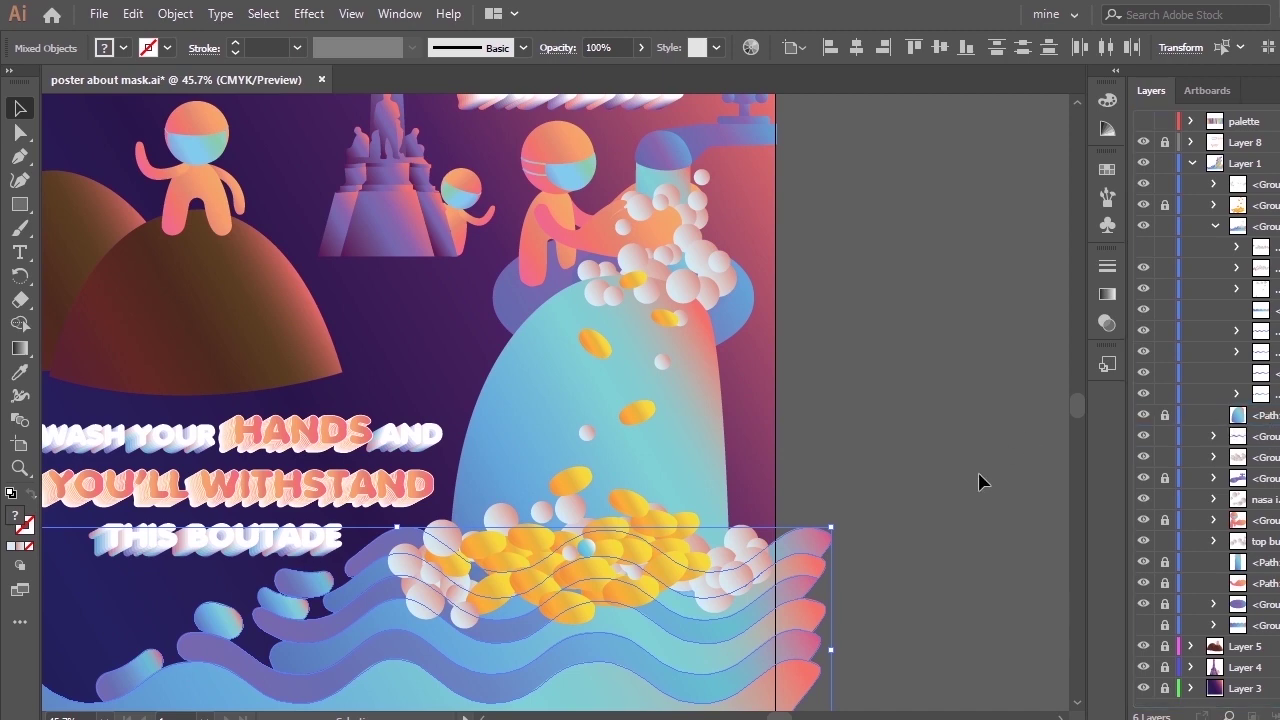
{"action": "left_click", "coordinate": [1002, 340]}
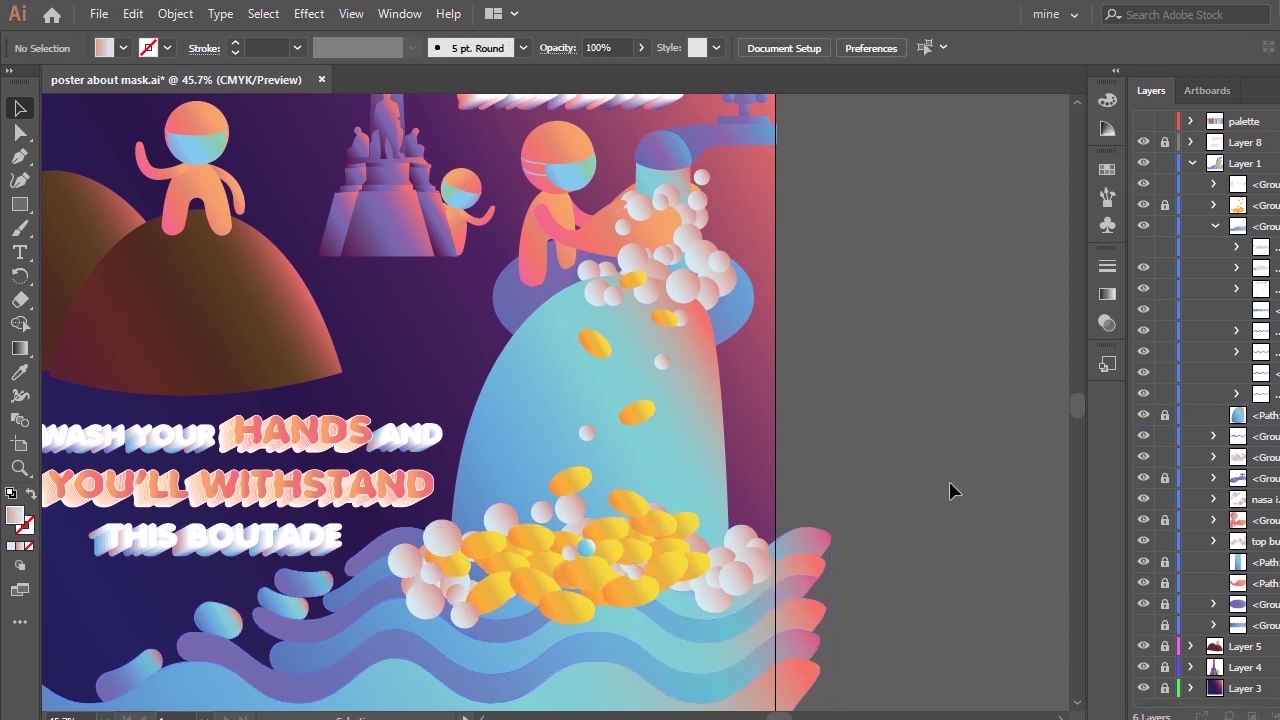
Lock the last wave inside the foam group, select the group's contents, and rearrange its bubble subgroups.
{"action": "key", "text": "h"}
{"action": "left_click_drag", "start_coordinate": [820, 431], "coordinate": [900, 428]}
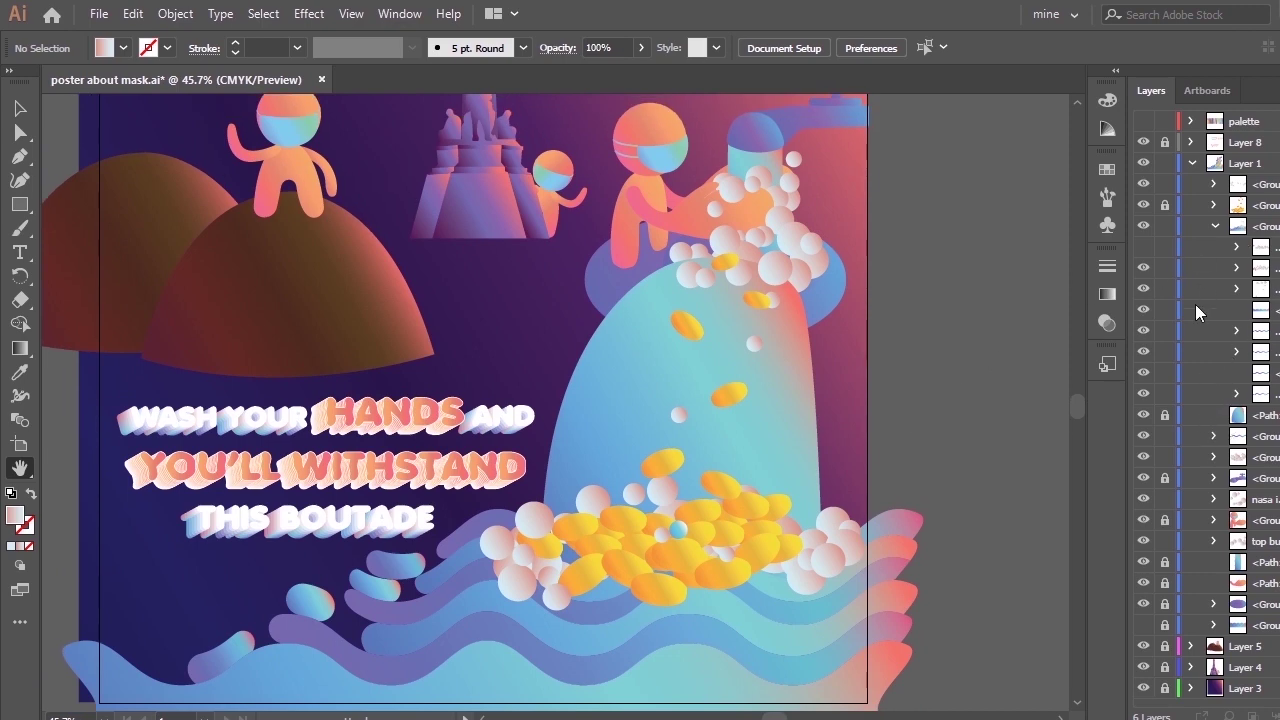
{"action": "left_click_drag", "start_coordinate": [1167, 398], "coordinate": [1167, 372]}
{"action": "left_click", "coordinate": [1277, 228]}
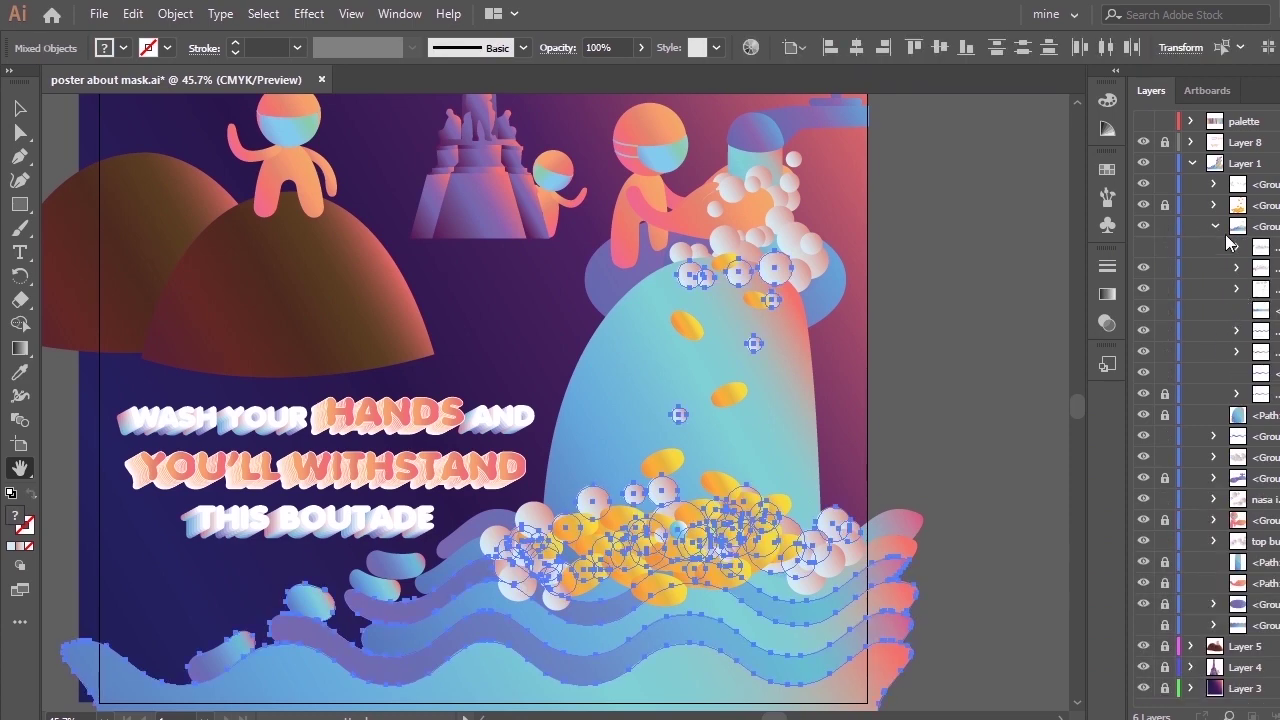
{"action": "right_click", "coordinate": [785, 396]}
{"action": "left_click", "coordinate": [983, 297]}
{"action": "mouse_move", "coordinate": [1277, 267]}
{"action": "left_mouse_down"}
{"action": "mouse_move", "coordinate": [1277, 228]}
{"action": "mouse_move", "coordinate": [1277, 267]}
{"action": "left_mouse_up"}
{"action": "key", "text": "v"}
{"action": "right_click", "coordinate": [758, 425]}
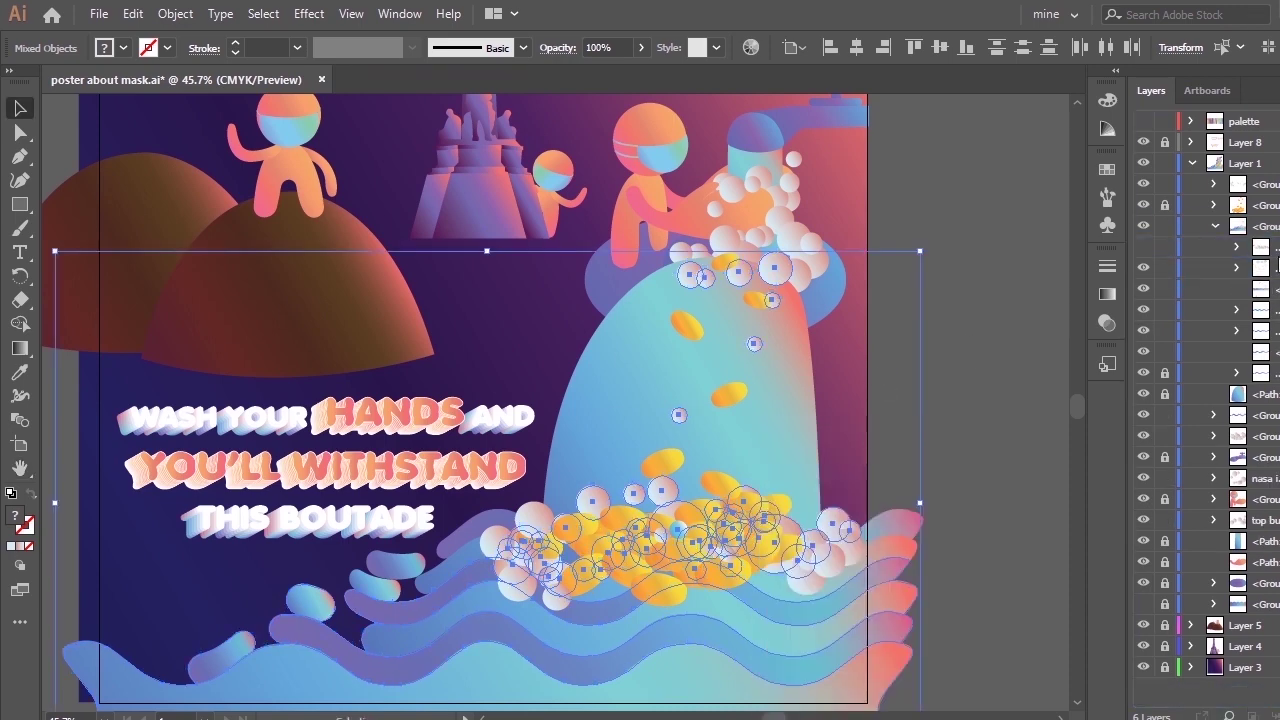
Show the front bubbles again and move both bubble subgroups out of the wave group, placing them above it in Layer 1.
{"action": "left_click", "coordinate": [1143, 247]}
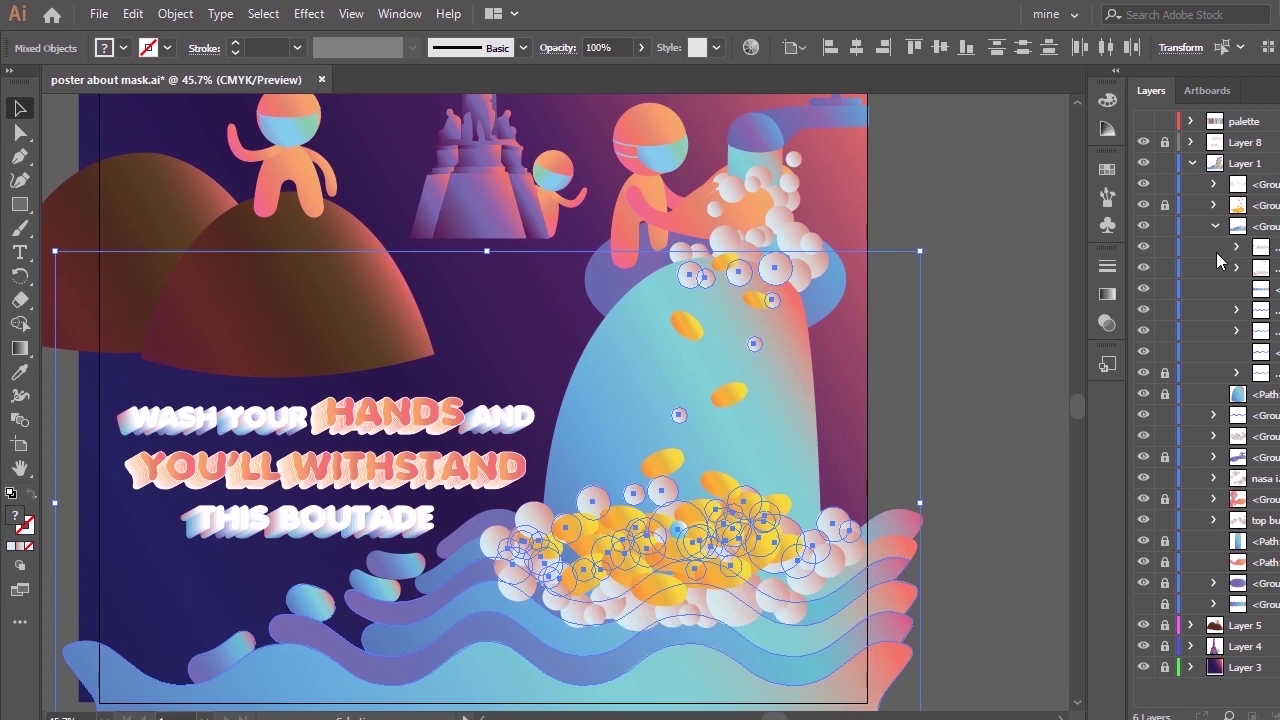
{"action": "left_click", "coordinate": [1067, 455]}
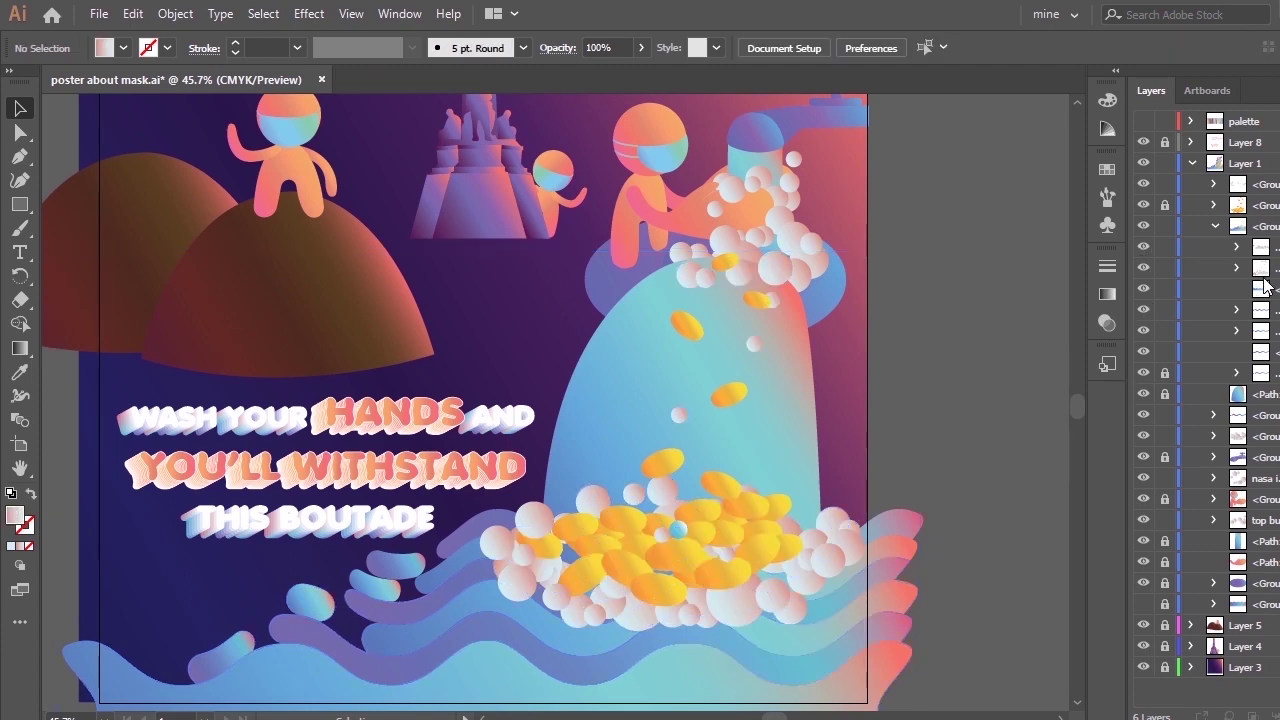
{"action": "left_click_drag", "start_coordinate": [1261, 248], "coordinate": [1261, 216]}
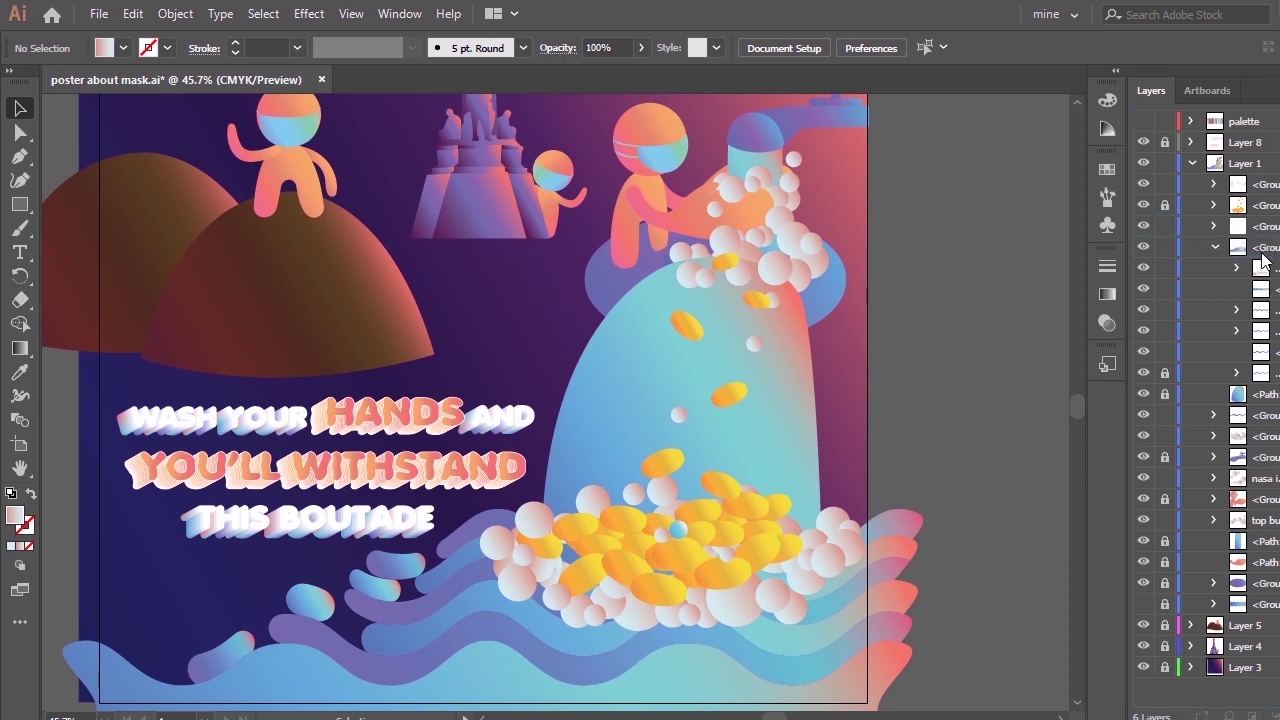
{"action": "left_click_drag", "start_coordinate": [1262, 269], "coordinate": [1263, 255]}
Check each wave inside the wave group by toggling its visibility, and unlock the last wave.
{"action": "left_click", "coordinate": [1142, 291]}
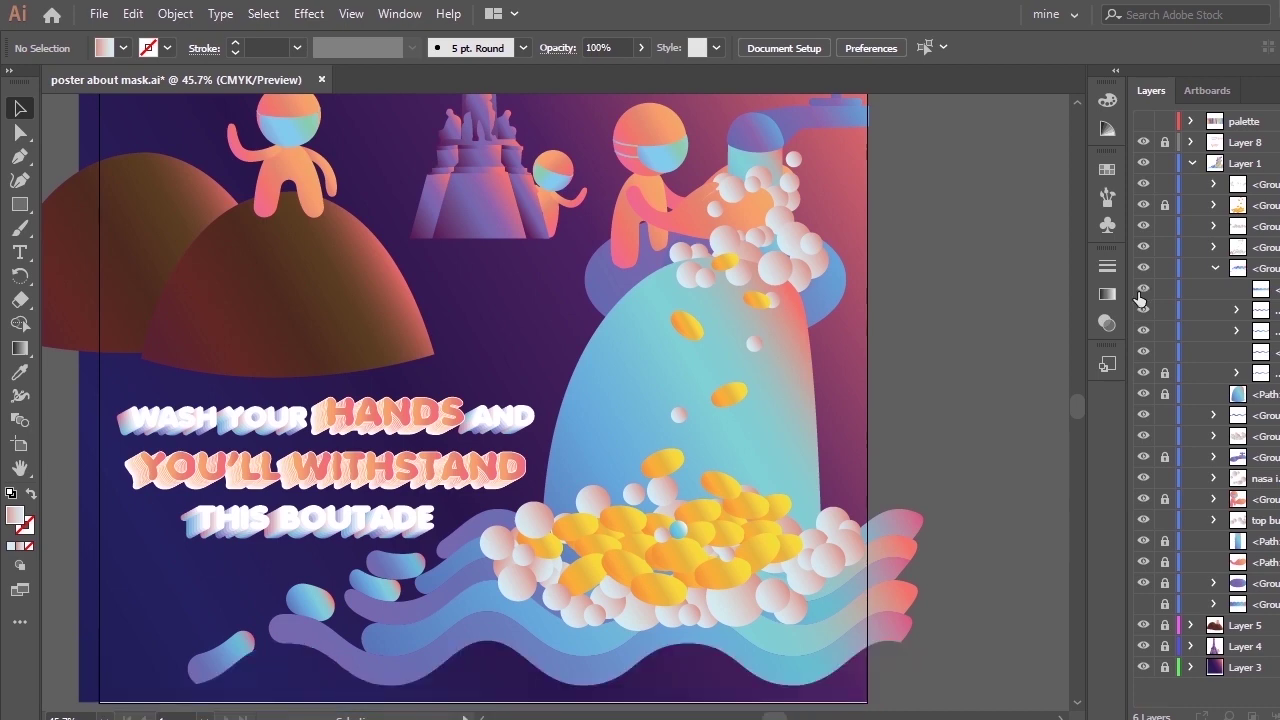
{"action": "left_click", "coordinate": [1142, 292]}
{"action": "left_click", "coordinate": [1143, 311]}
{"action": "left_click", "coordinate": [1143, 312]}
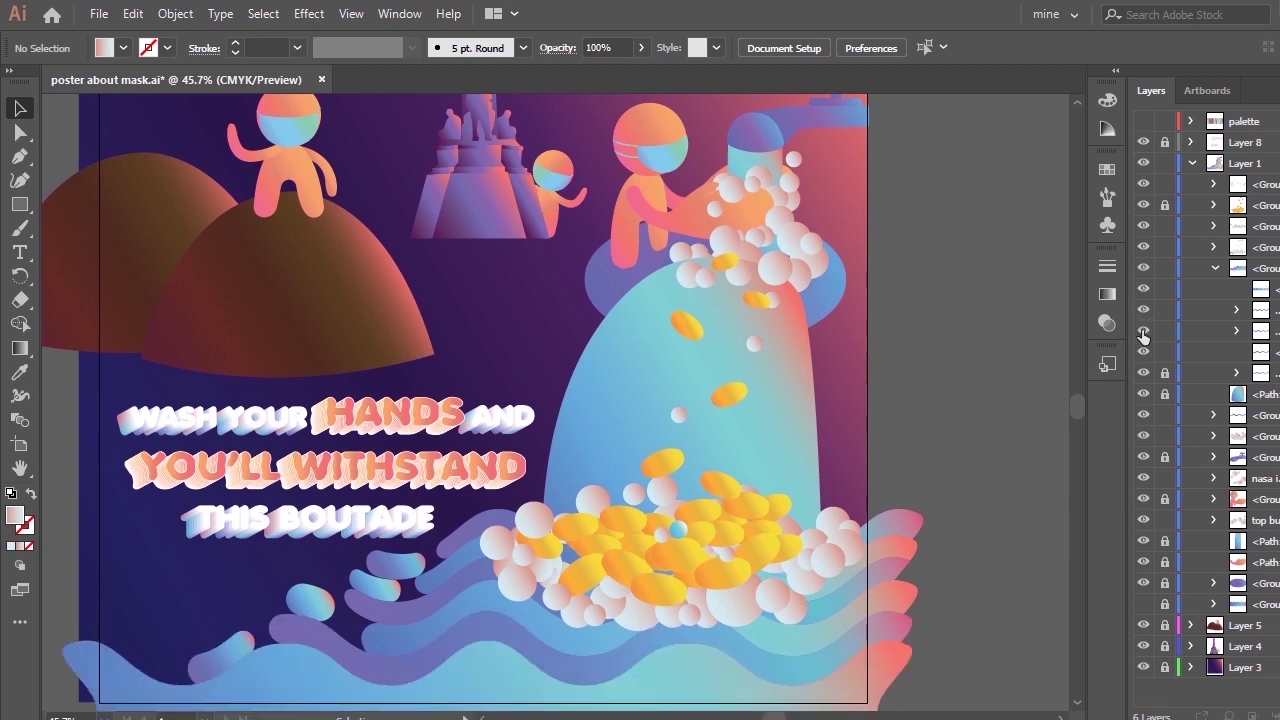
{"action": "left_click", "coordinate": [1143, 333]}
{"action": "left_click", "coordinate": [1143, 334]}
{"action": "left_click", "coordinate": [1144, 360]}
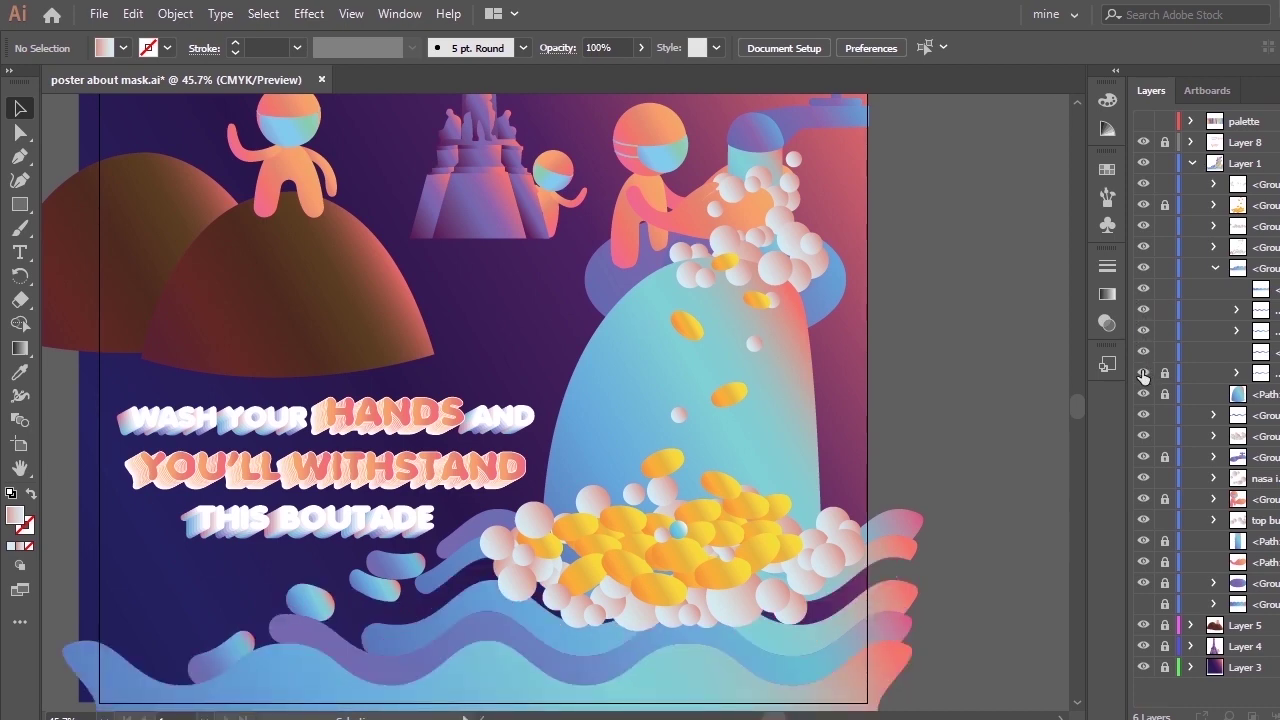
{"action": "left_click", "coordinate": [1143, 374]}
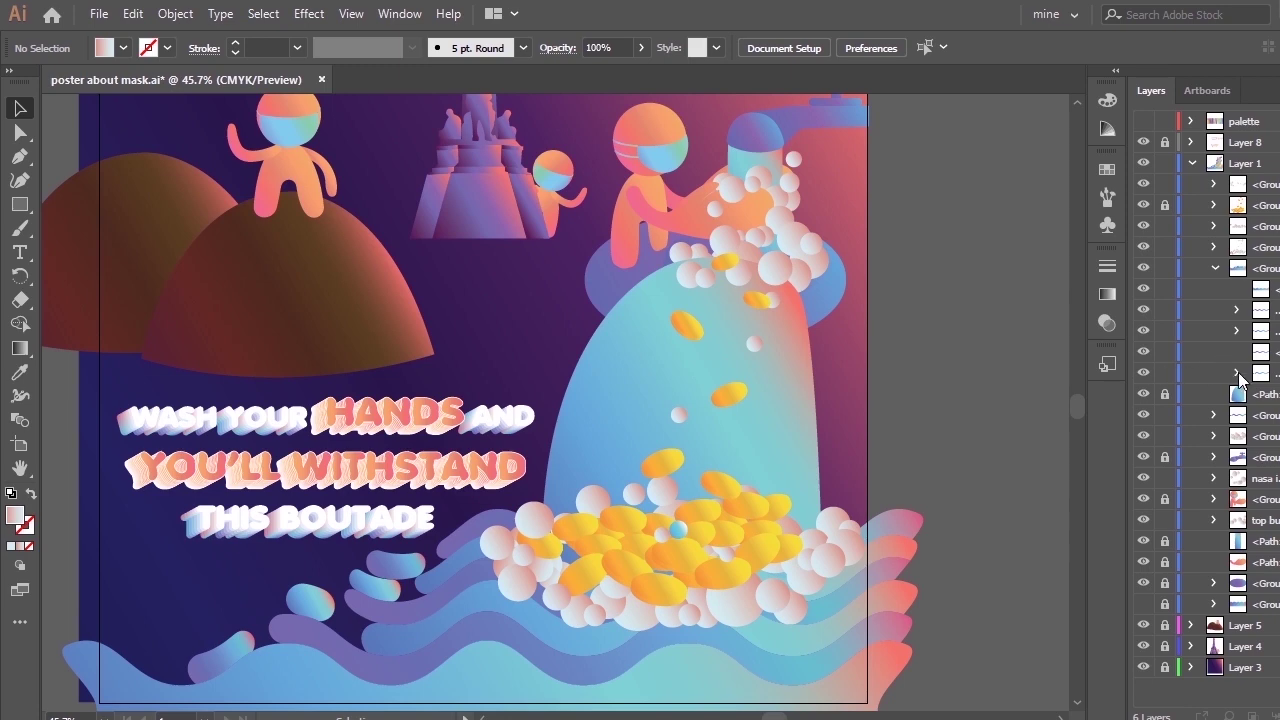
Collapse and lock the wave group, and lock the scattered bubble group above it.
{"action": "left_click", "coordinate": [1216, 268]}
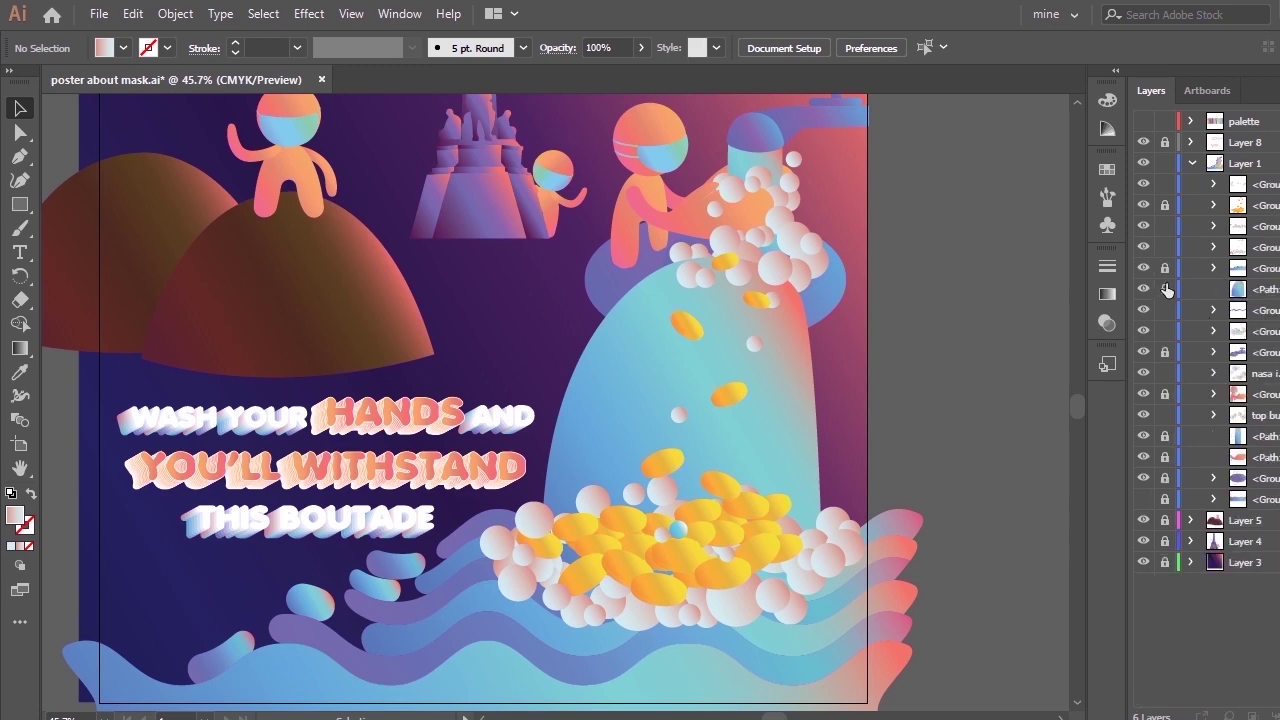
{"action": "left_click", "coordinate": [1165, 289]}
{"action": "left_click", "coordinate": [1141, 258]}
{"action": "left_click", "coordinate": [1141, 258]}
Check the front bubble group below the coins by hiding and showing it, and select it.
{"action": "left_click", "coordinate": [1143, 229]}
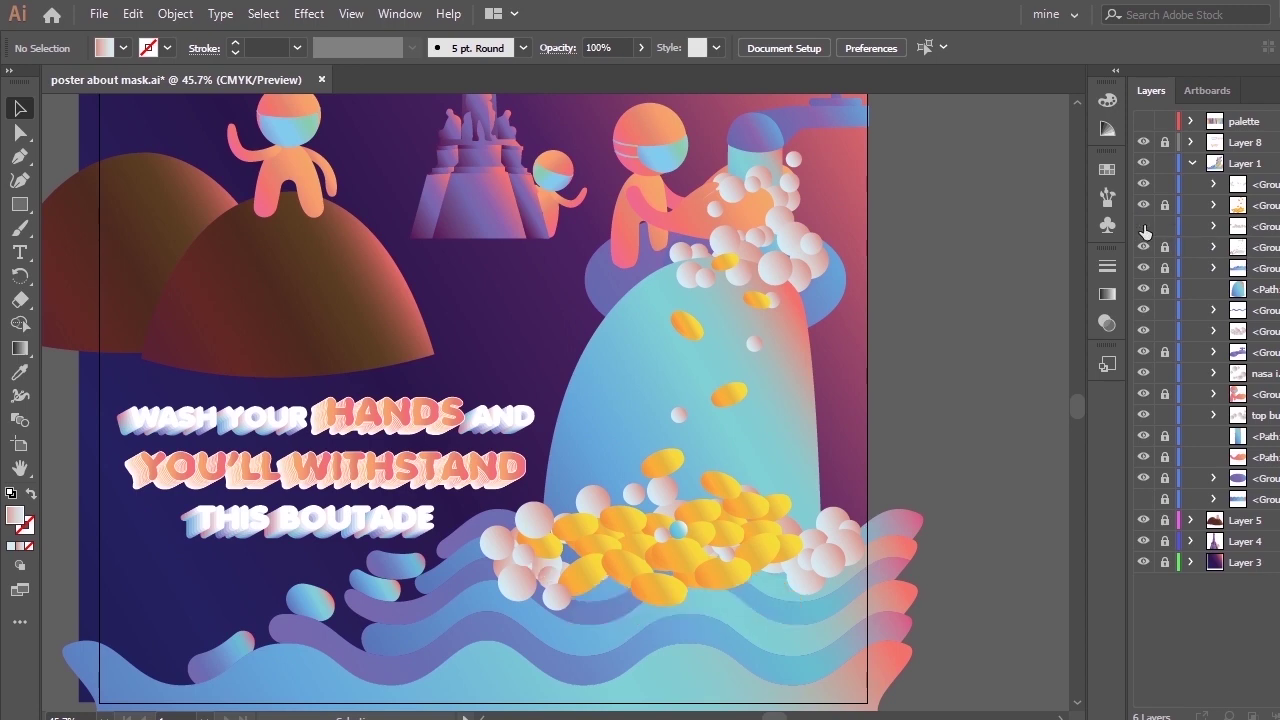
{"action": "left_click", "coordinate": [1144, 228]}
{"action": "left_click", "coordinate": [1276, 227]}
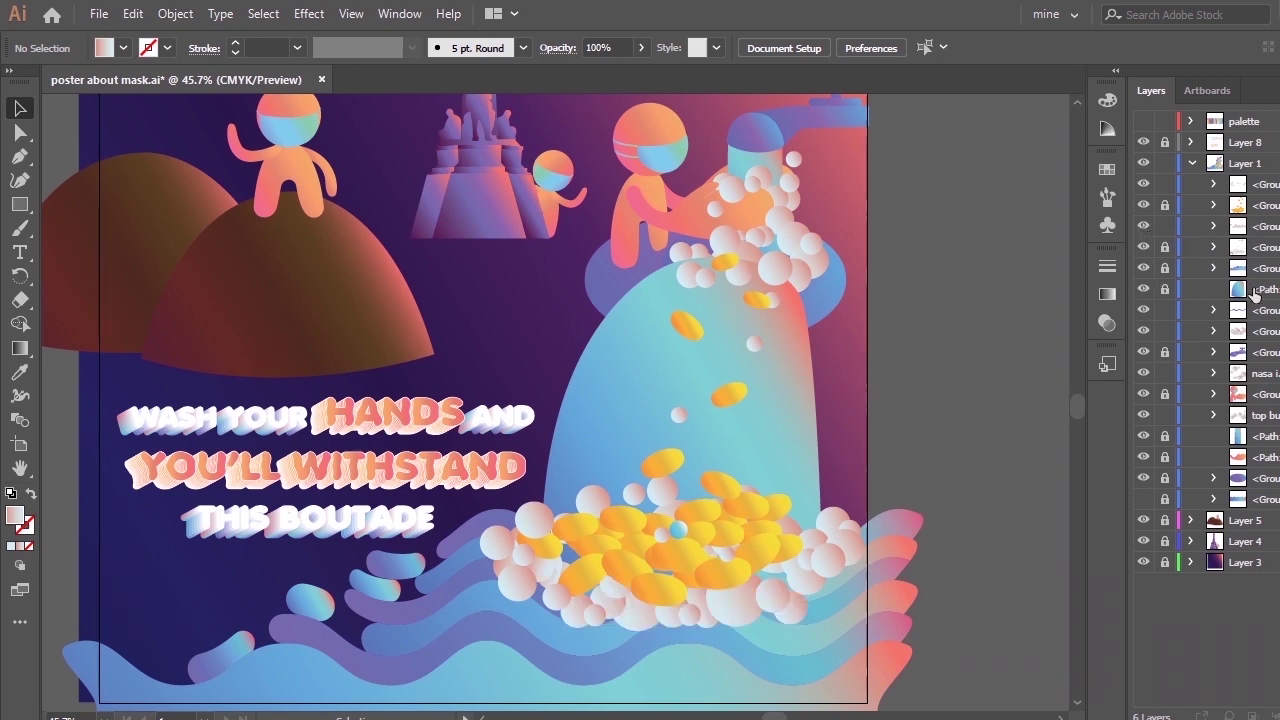
Ungroup the front bubble group into separate ellipses and deselect them.
{"action": "key", "text": "ctrl+plus"}
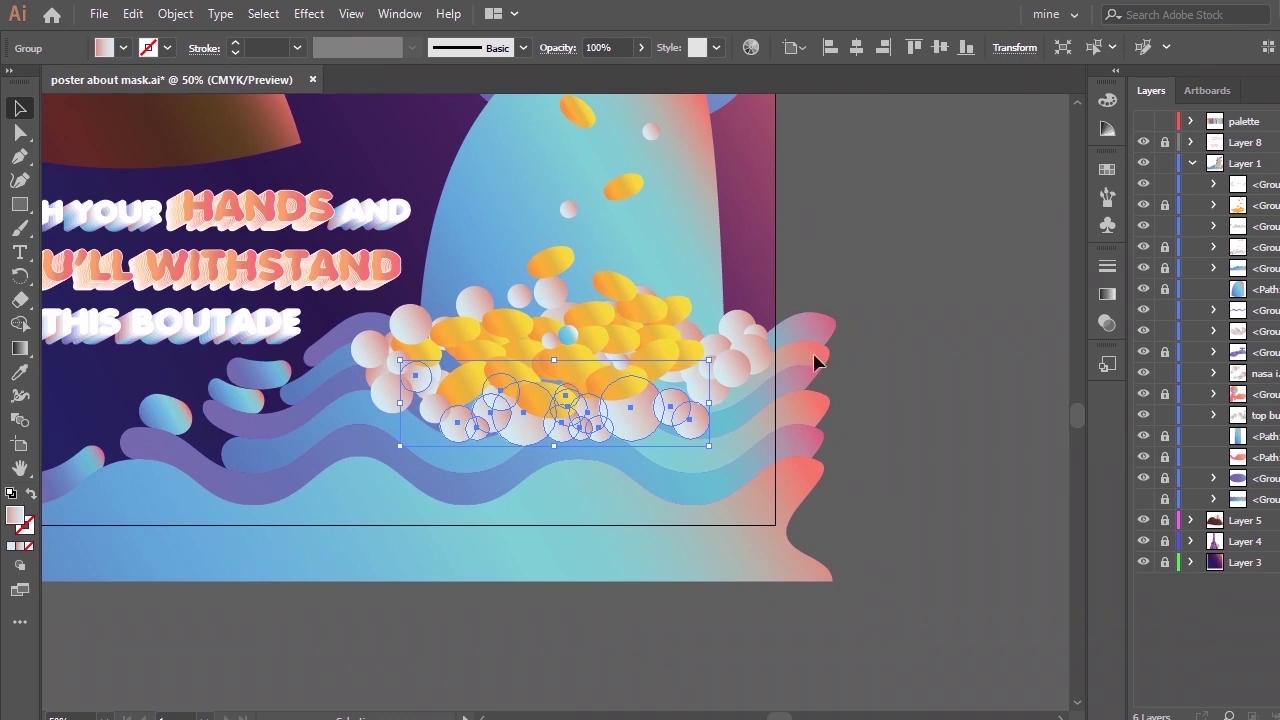
{"action": "key", "text": "z"}
{"action": "left_click_drag", "start_coordinate": [787, 521], "coordinate": [212, 152]}
{"action": "key", "text": "h"}
{"action": "left_click_drag", "start_coordinate": [855, 395], "coordinate": [851, 365]}
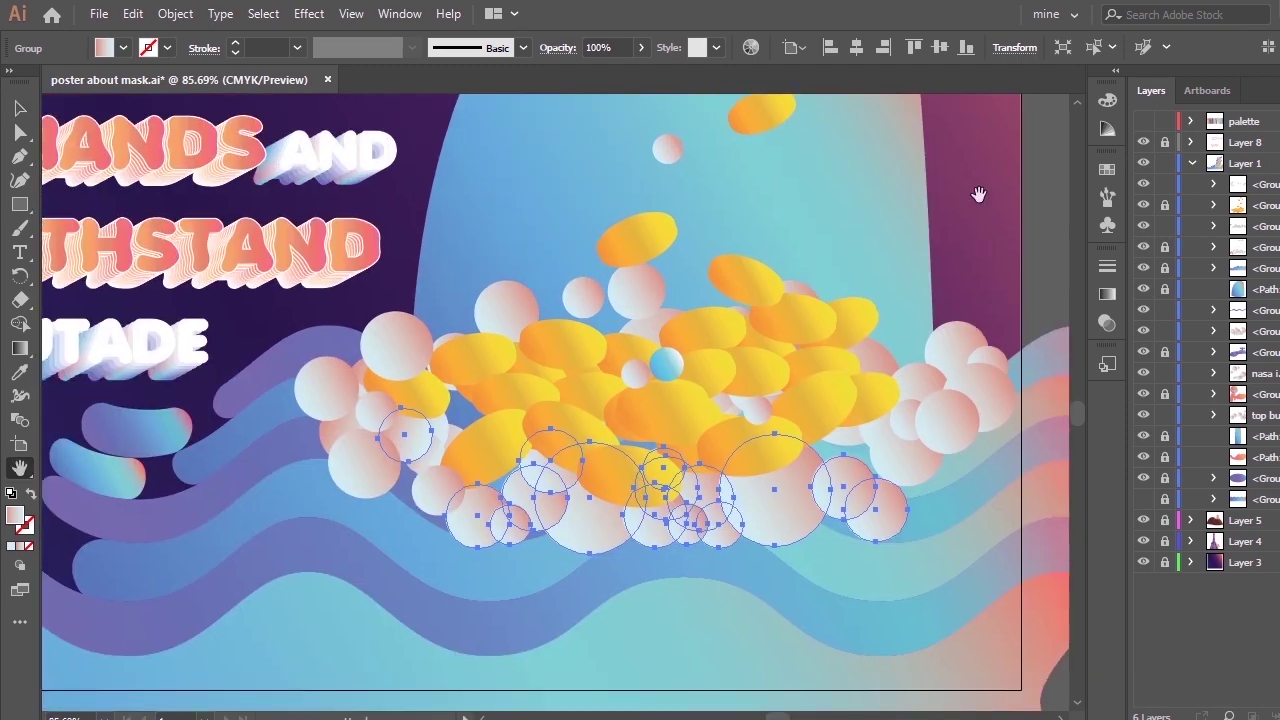
{"action": "key", "text": "ctrl+shift+a"}
{"action": "key", "text": "ctrl+z"}
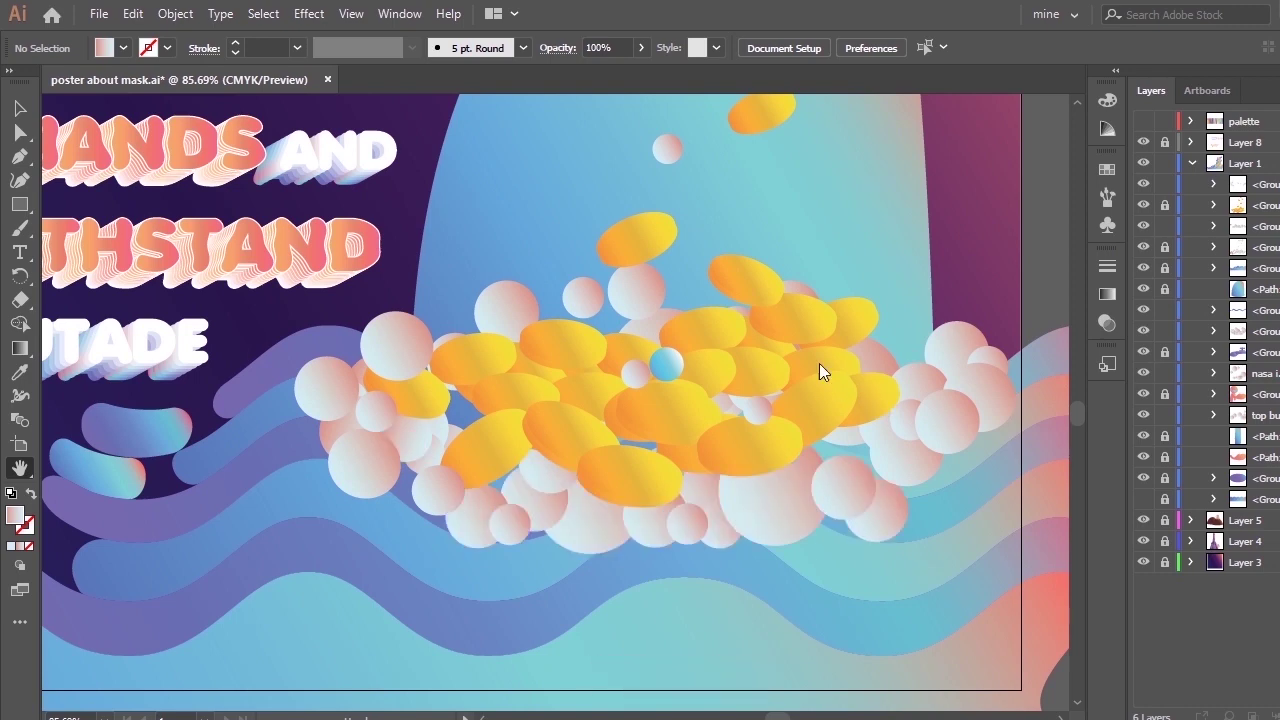
{"action": "right_click", "coordinate": [820, 371]}
{"action": "left_click", "coordinate": [1276, 226]}
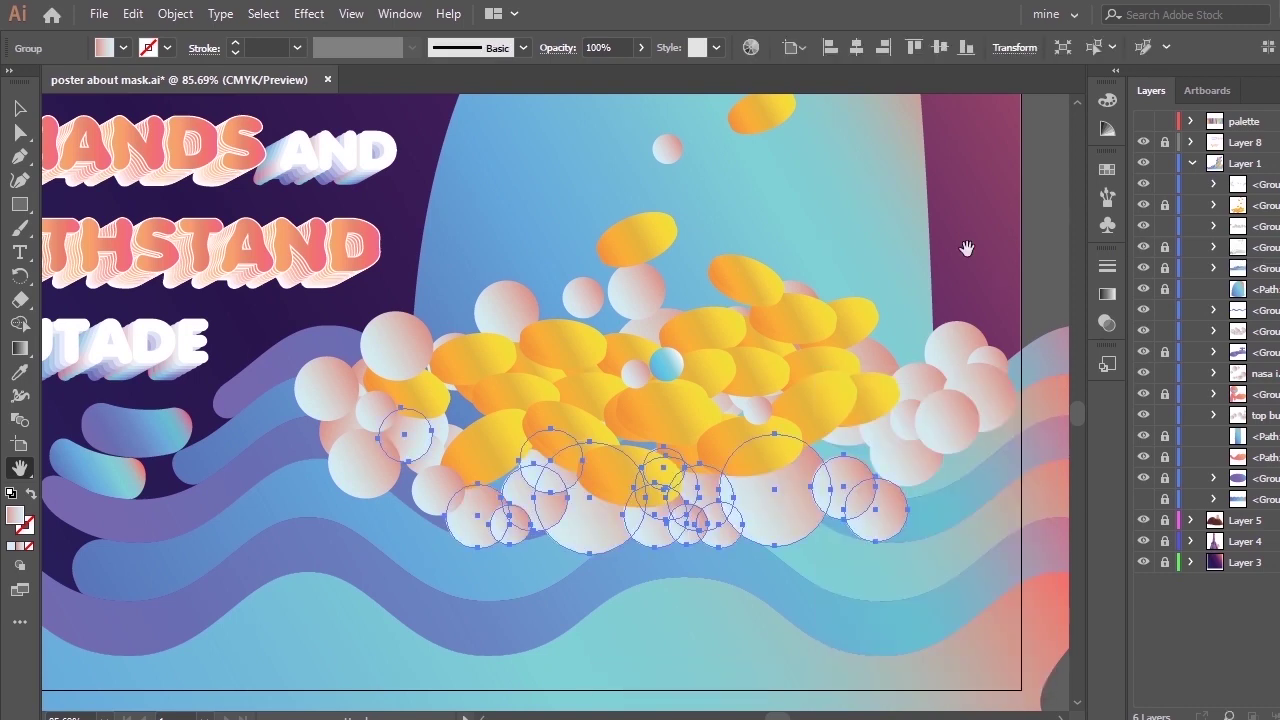
{"action": "right_click", "coordinate": [876, 322]}
{"action": "left_click", "coordinate": [902, 483]}
{"action": "key", "text": "v"}
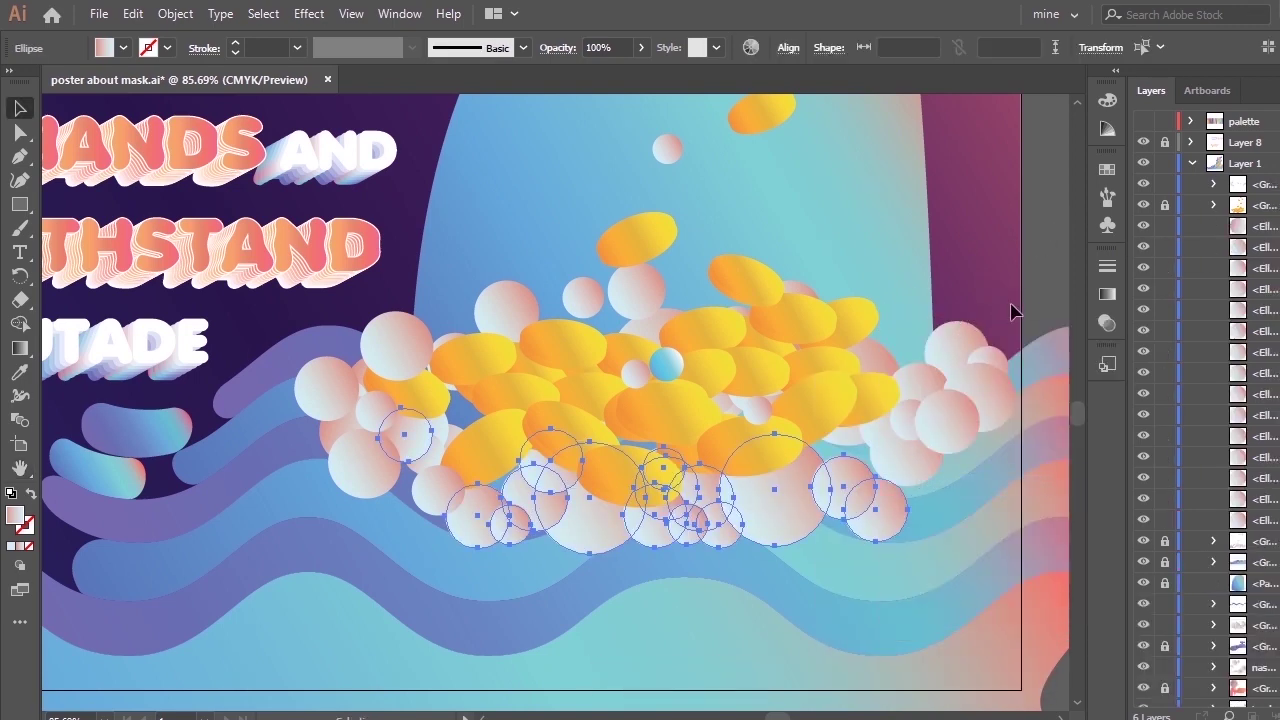
{"action": "key", "text": "ctrl+shift+a"}
Pull a loose front bubble out rightward over the waves, and try shifting the large bubble beneath the coins.
{"action": "left_click_drag", "start_coordinate": [860, 500], "coordinate": [990, 510]}
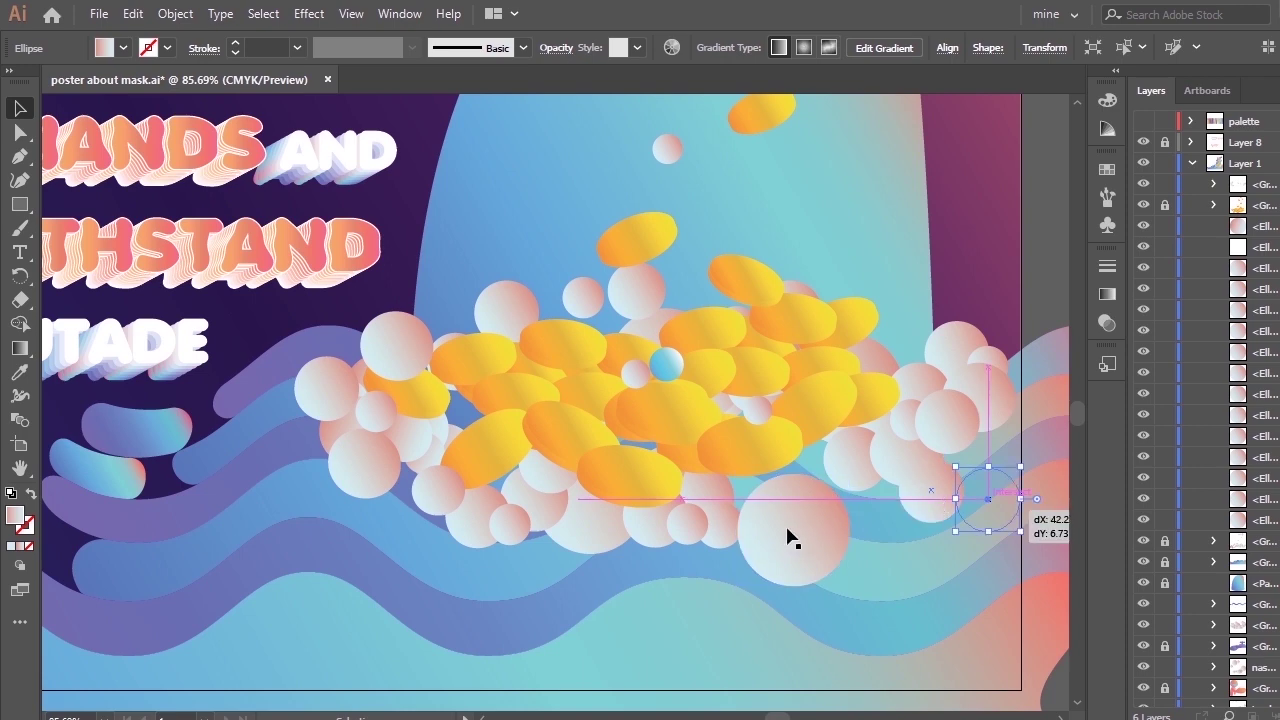
{"action": "left_click_drag", "start_coordinate": [791, 529], "coordinate": [765, 492]}
{"action": "left_click", "coordinate": [760, 592]}
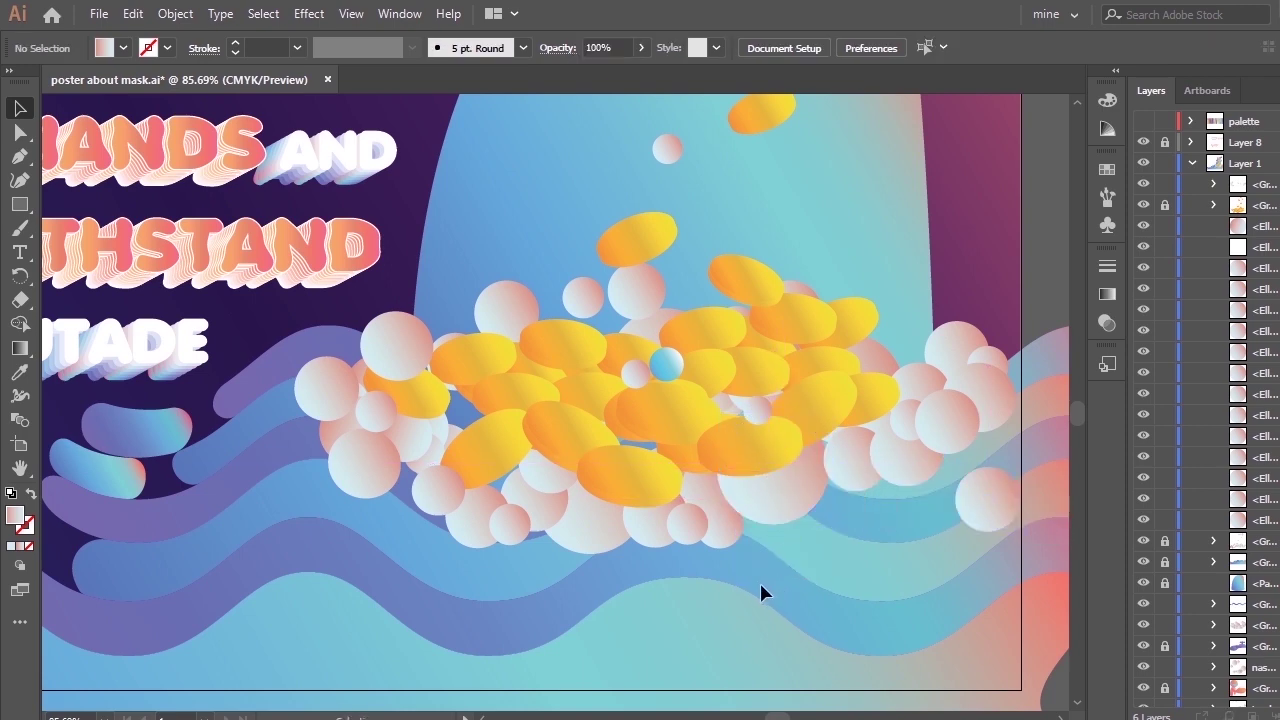
{"action": "left_click", "coordinate": [709, 512]}
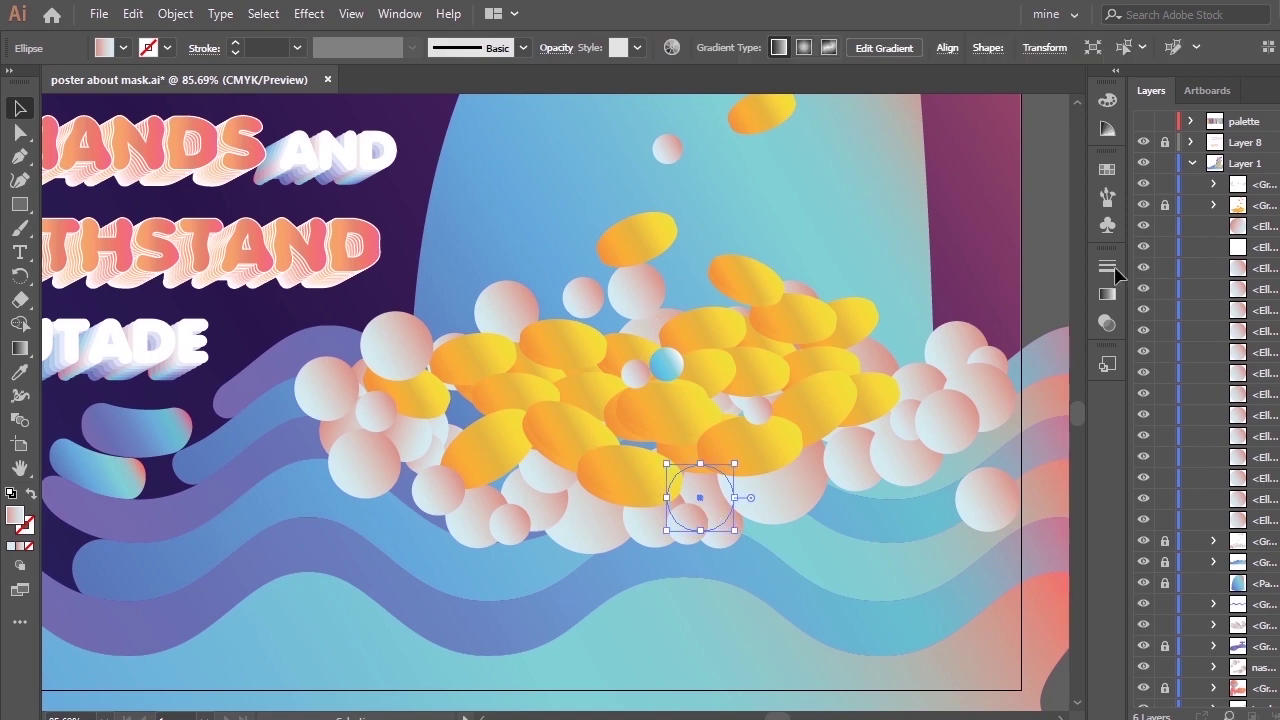
{"action": "key", "text": "ctrl+shift+a"}
Check the uppermost bubble group in Layer 1 by toggling its visibility, expand it, and delete its blue circle.
{"action": "scroll", "coordinate": [1204, 405], "scroll_direction": "down", "scroll_amount": 1}
{"action": "left_click", "coordinate": [1143, 156]}
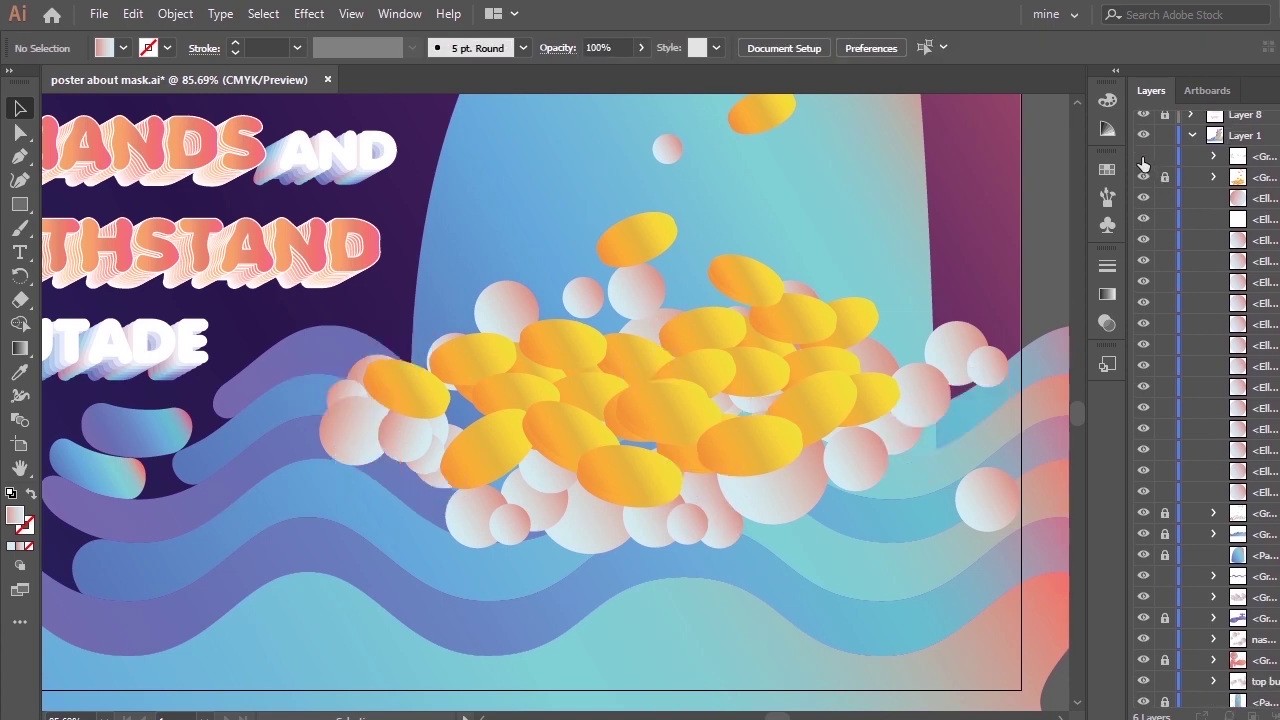
{"action": "left_click", "coordinate": [1143, 156]}
{"action": "left_click", "coordinate": [1214, 156]}
{"action": "left_click", "coordinate": [1164, 176]}
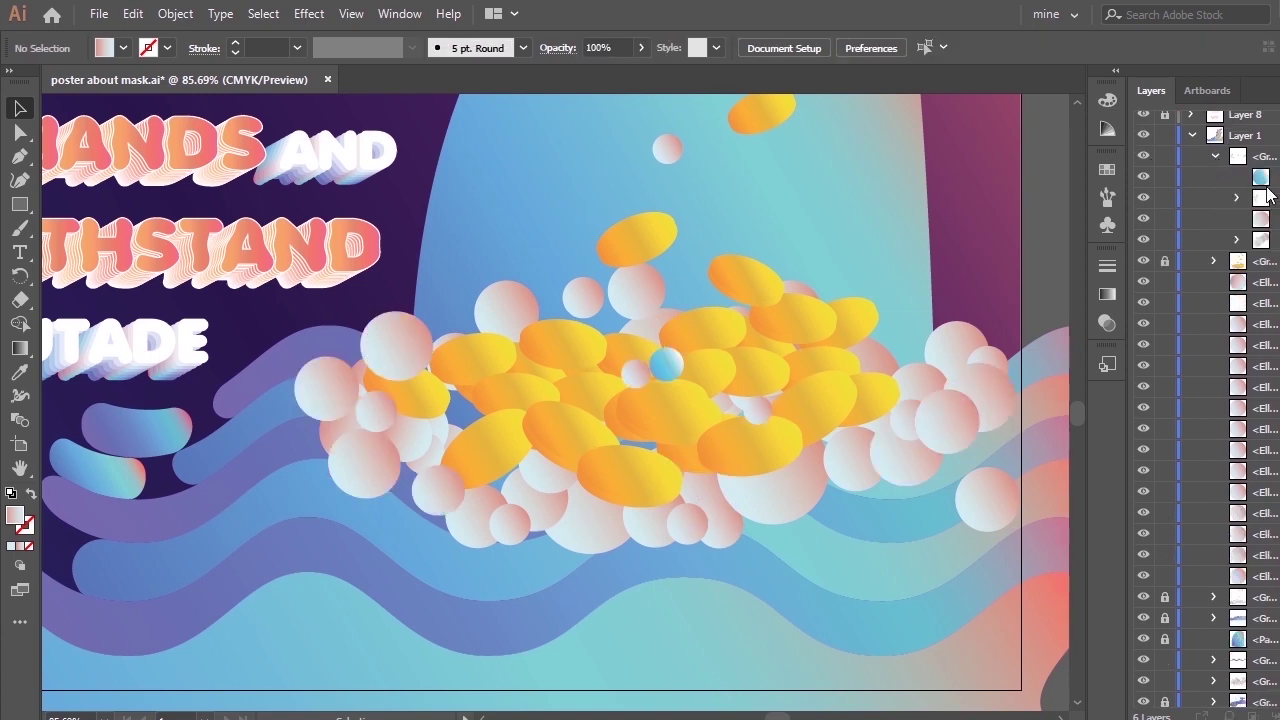
{"action": "key", "text": "Delete"}
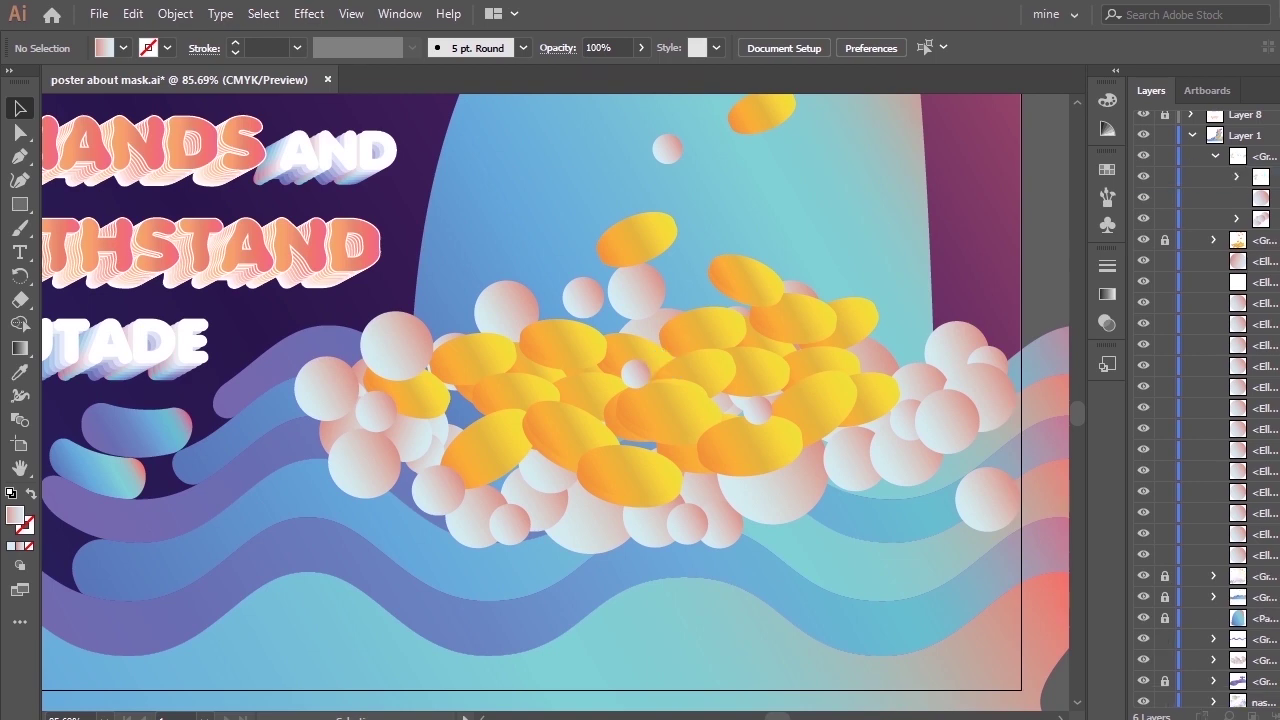
Check the remaining contents of the uppermost bubble group and ungroup the nested bubbles on the pile's right side.
{"action": "left_click", "coordinate": [1272, 199]}
{"action": "left_click", "coordinate": [1144, 199]}
{"action": "left_click", "coordinate": [1144, 199]}
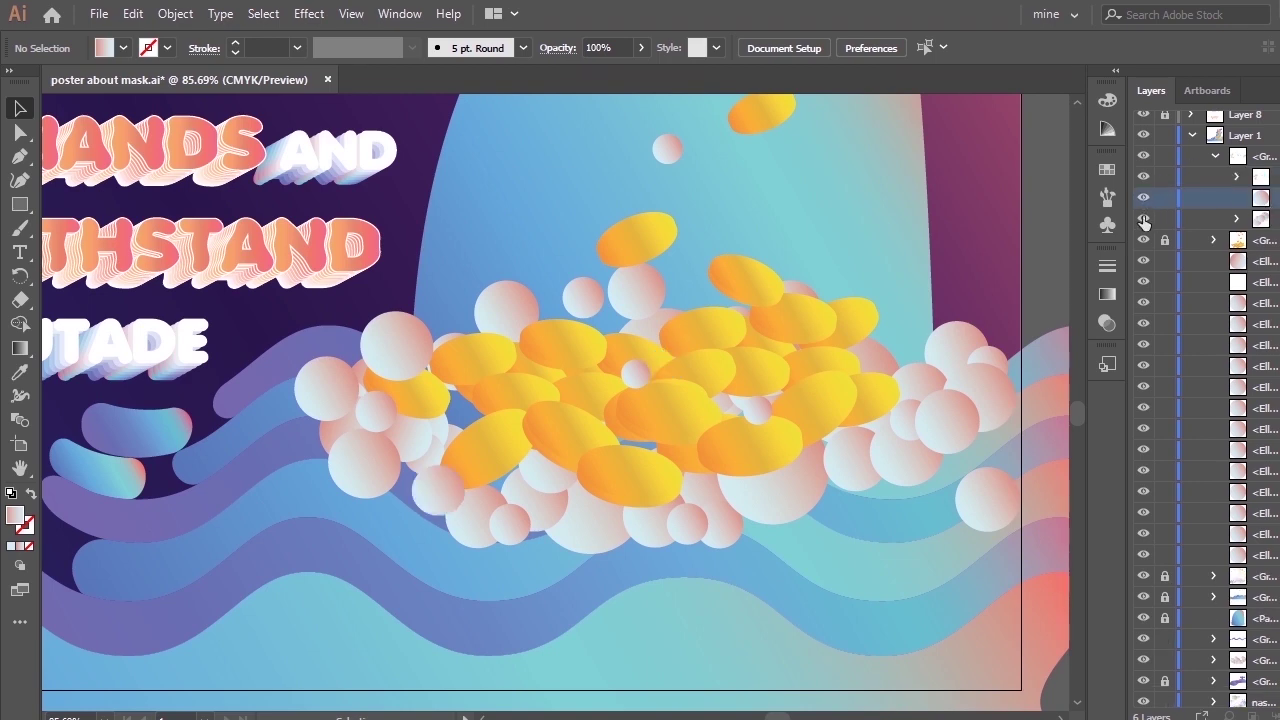
{"action": "left_click", "coordinate": [1144, 218]}
{"action": "left_click", "coordinate": [1236, 218]}
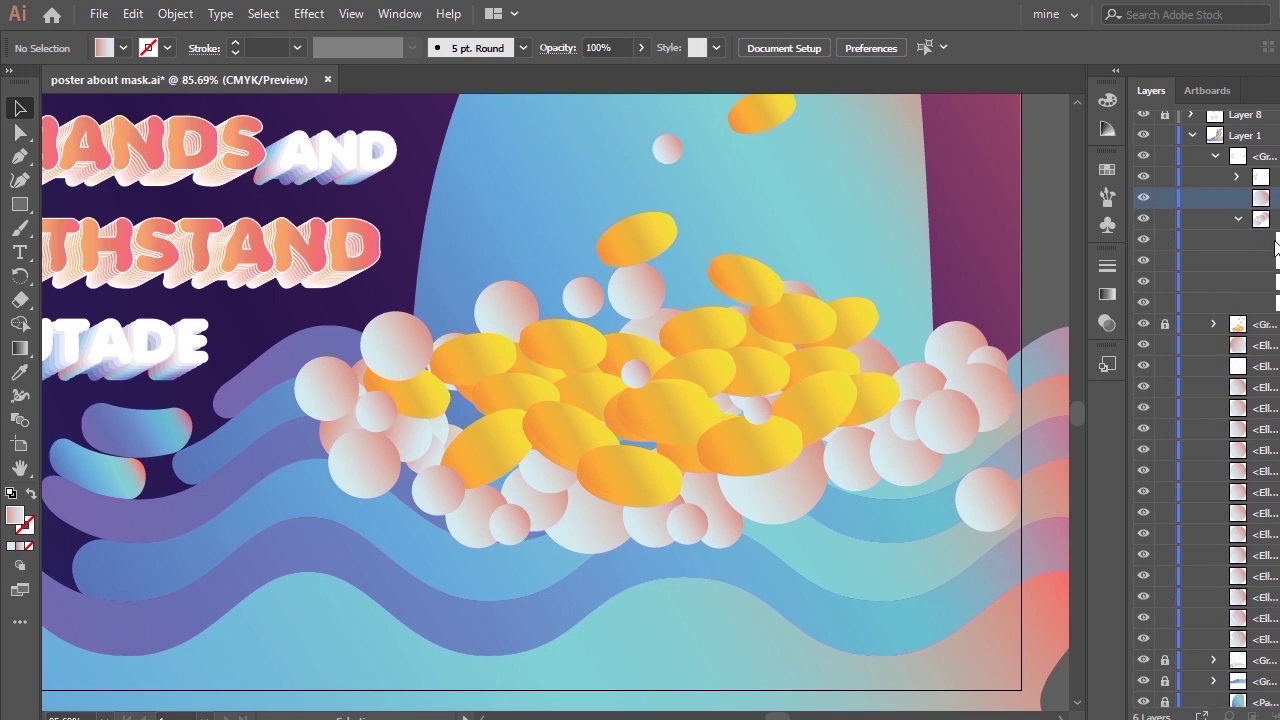
{"action": "left_click", "coordinate": [1265, 222]}
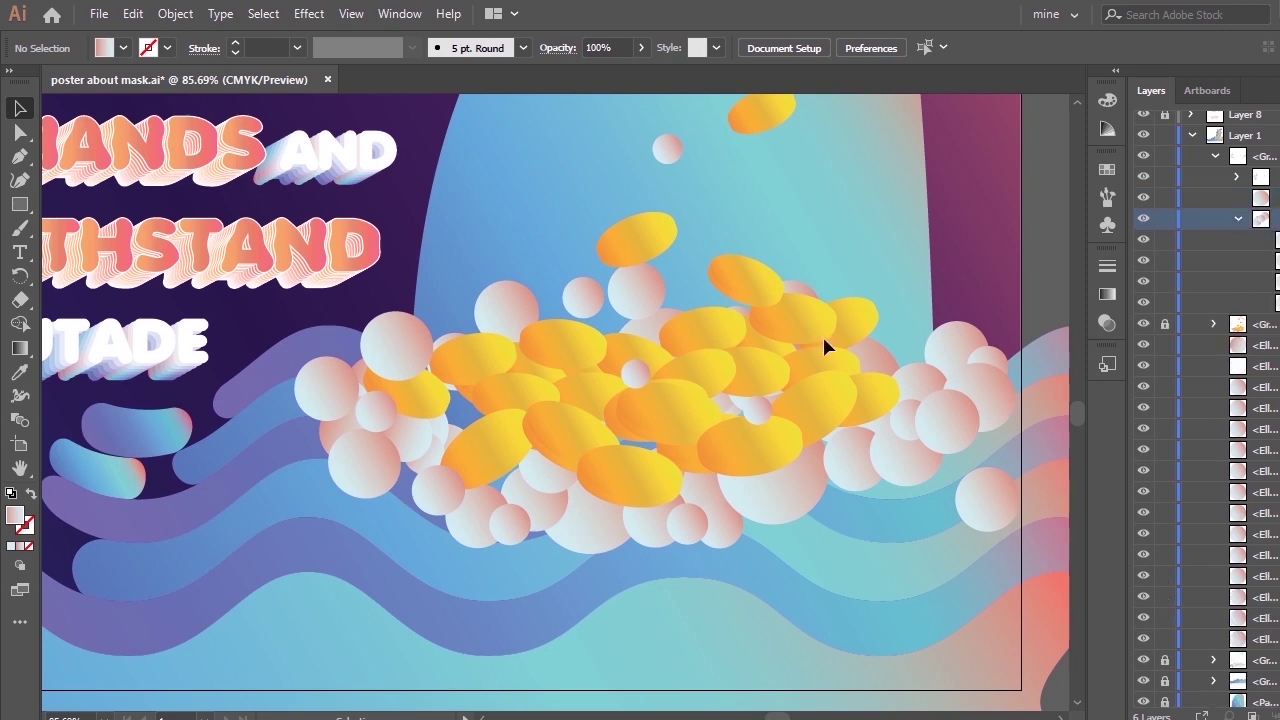
{"action": "right_click", "coordinate": [866, 372]}
{"action": "left_click", "coordinate": [888, 535]}
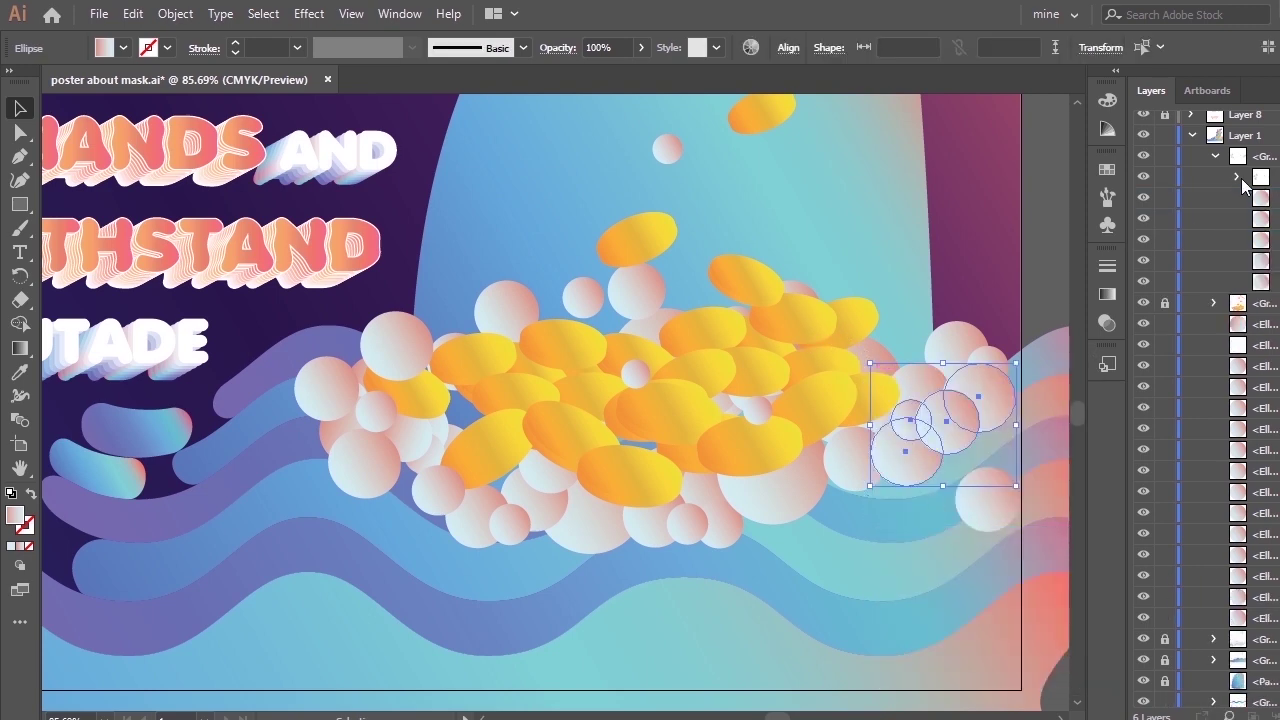
Ungroup the nested subgroup holding the bubbles on the pile's left side, and collapse the parent group.
{"action": "left_click", "coordinate": [1237, 177]}
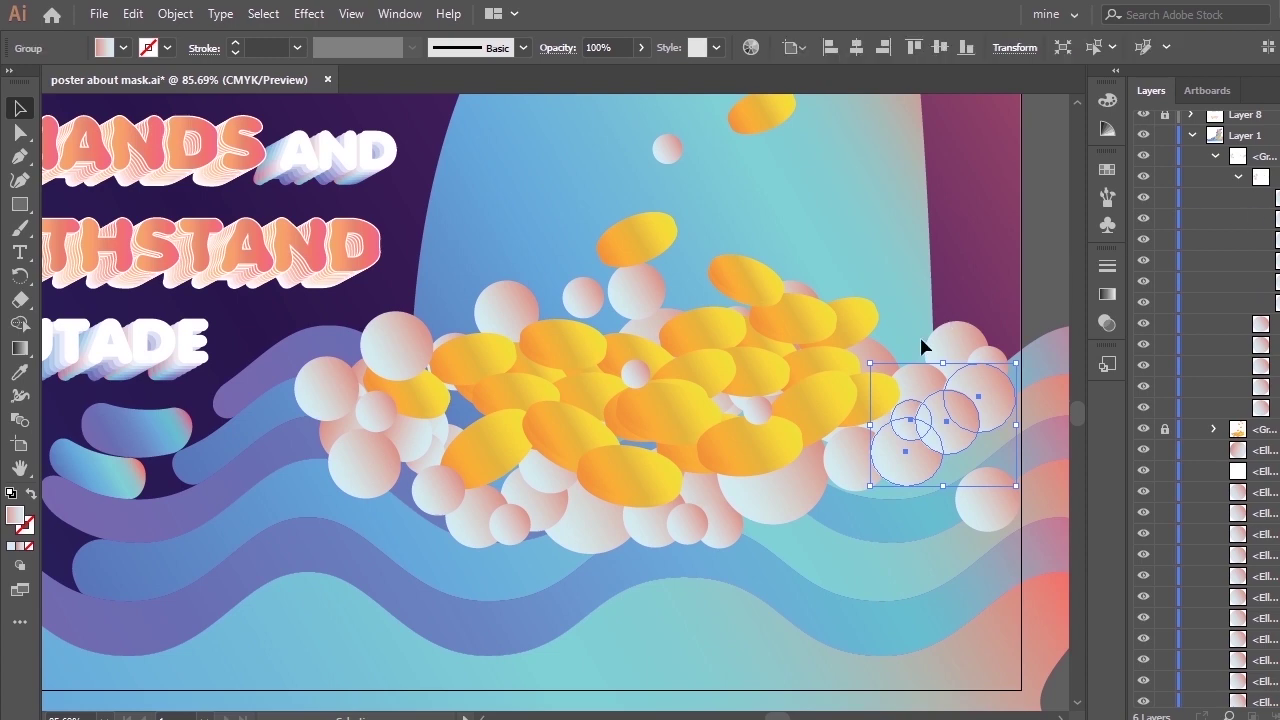
{"action": "left_click", "coordinate": [675, 410]}
{"action": "right_click", "coordinate": [670, 402]}
{"action": "left_click", "coordinate": [737, 571]}
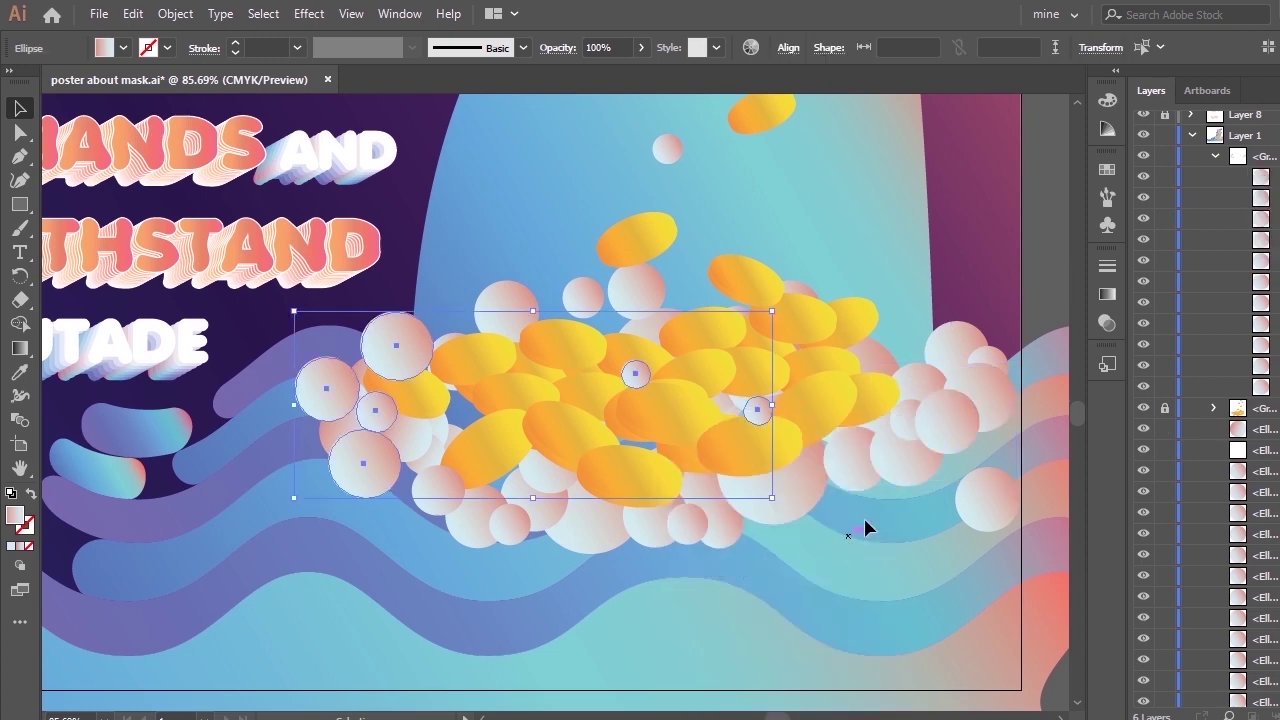
{"action": "left_click", "coordinate": [850, 530]}
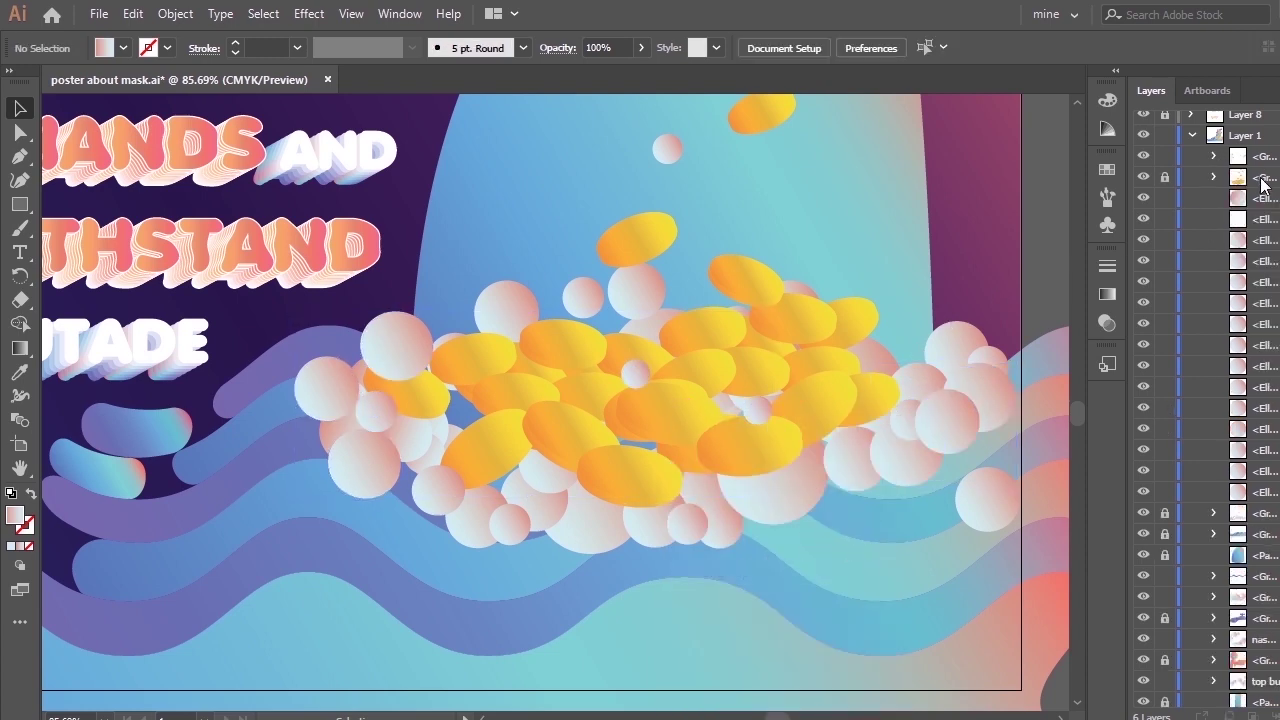
Move the coin group above the bubble group in Layer 1, and ungroup that bubble group.
{"action": "left_click_drag", "start_coordinate": [1263, 180], "coordinate": [1262, 150]}
{"action": "right_click", "coordinate": [812, 336]}
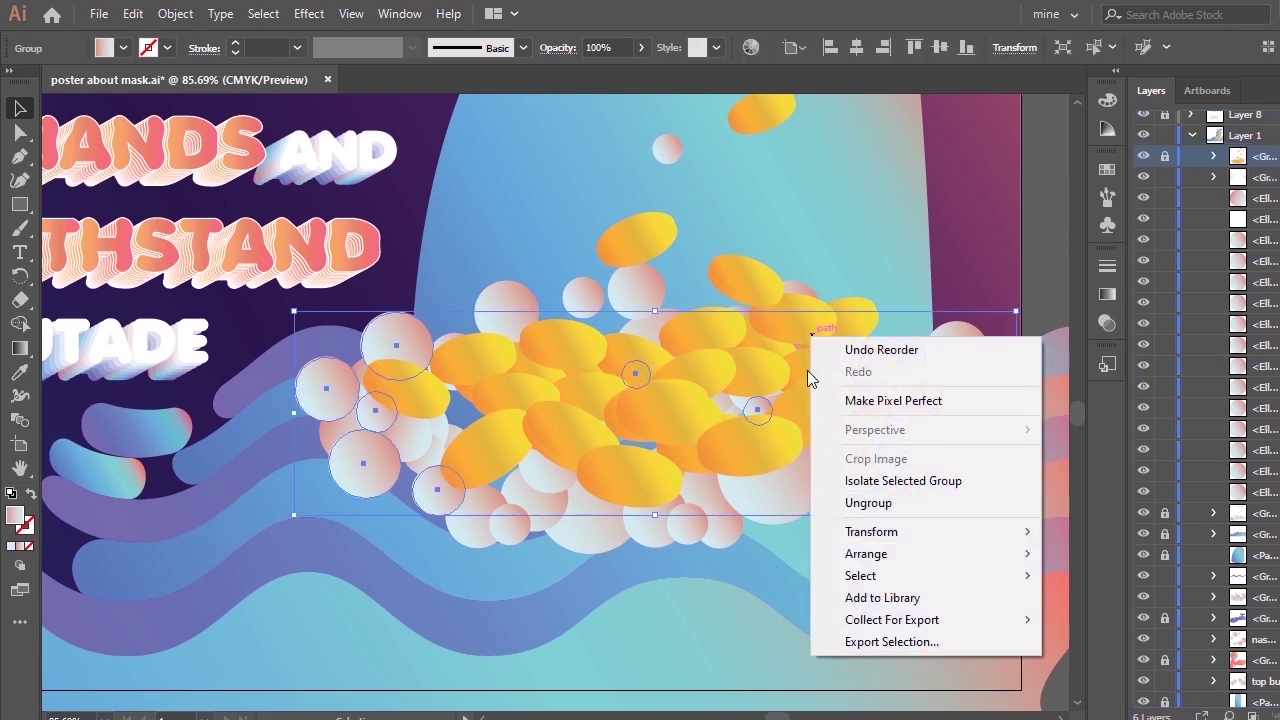
{"action": "left_click", "coordinate": [821, 500]}
{"action": "key", "text": "ctrl+shift+a"}
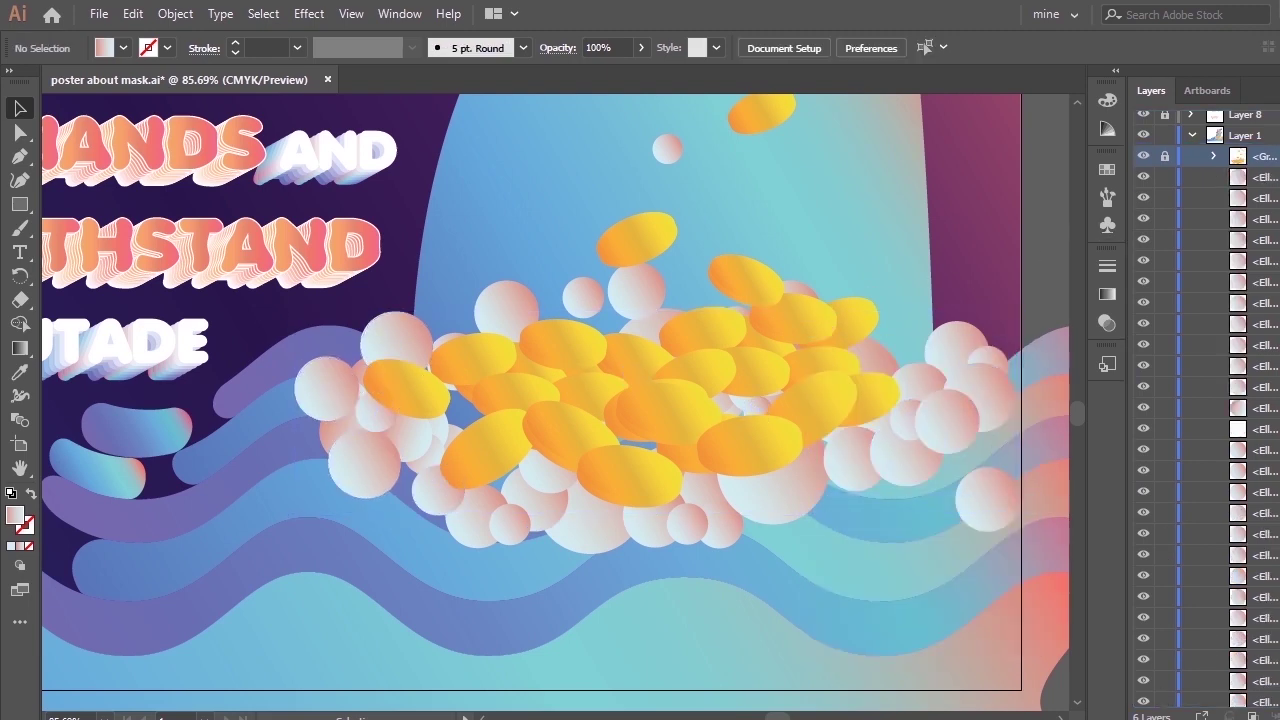
Spread loose foam bubbles from the pile's front and left side outward over the waves and beside the slogan.
{"action": "scroll", "coordinate": [1265, 315], "scroll_direction": "down", "scroll_amount": 10}
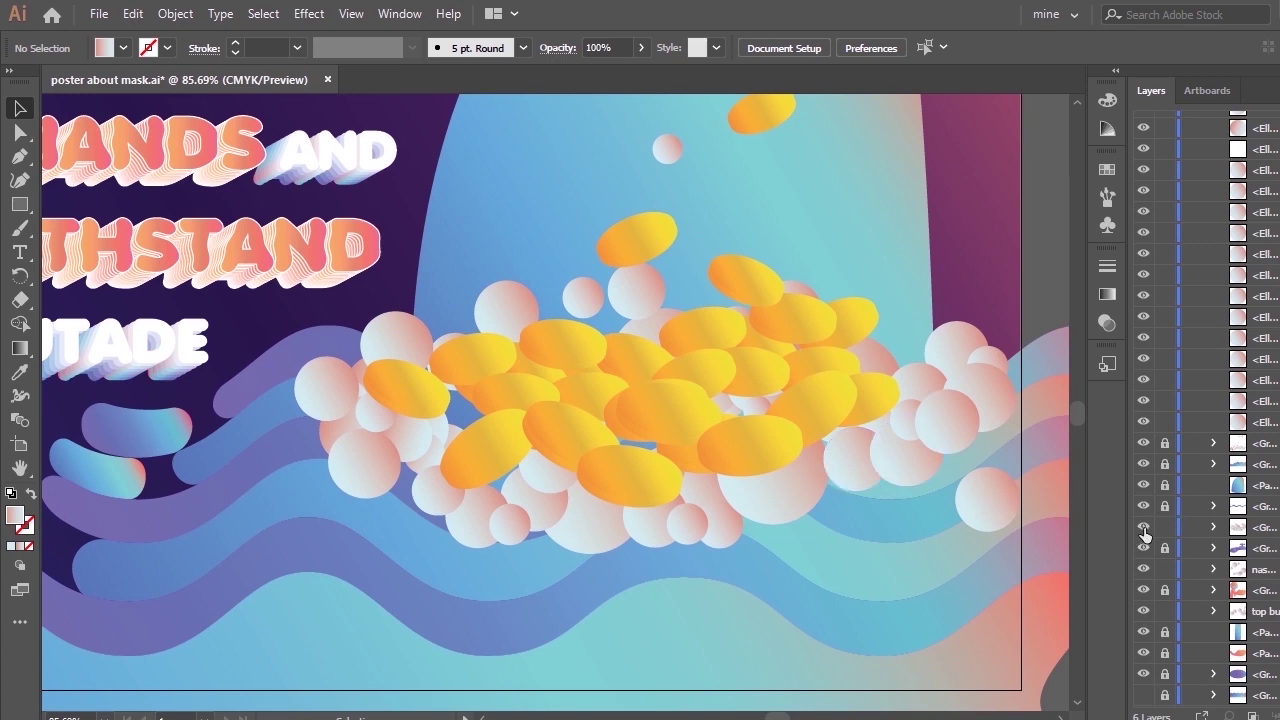
{"action": "left_click_drag", "start_coordinate": [785, 507], "coordinate": [848, 620]}
{"action": "left_click_drag", "start_coordinate": [683, 532], "coordinate": [679, 601]}
{"action": "left_click_drag", "start_coordinate": [723, 530], "coordinate": [572, 621]}
{"action": "left_click_drag", "start_coordinate": [585, 527], "coordinate": [320, 609]}
{"action": "left_click_drag", "start_coordinate": [320, 381], "coordinate": [173, 392]}
{"action": "left_click_drag", "start_coordinate": [357, 464], "coordinate": [215, 492]}
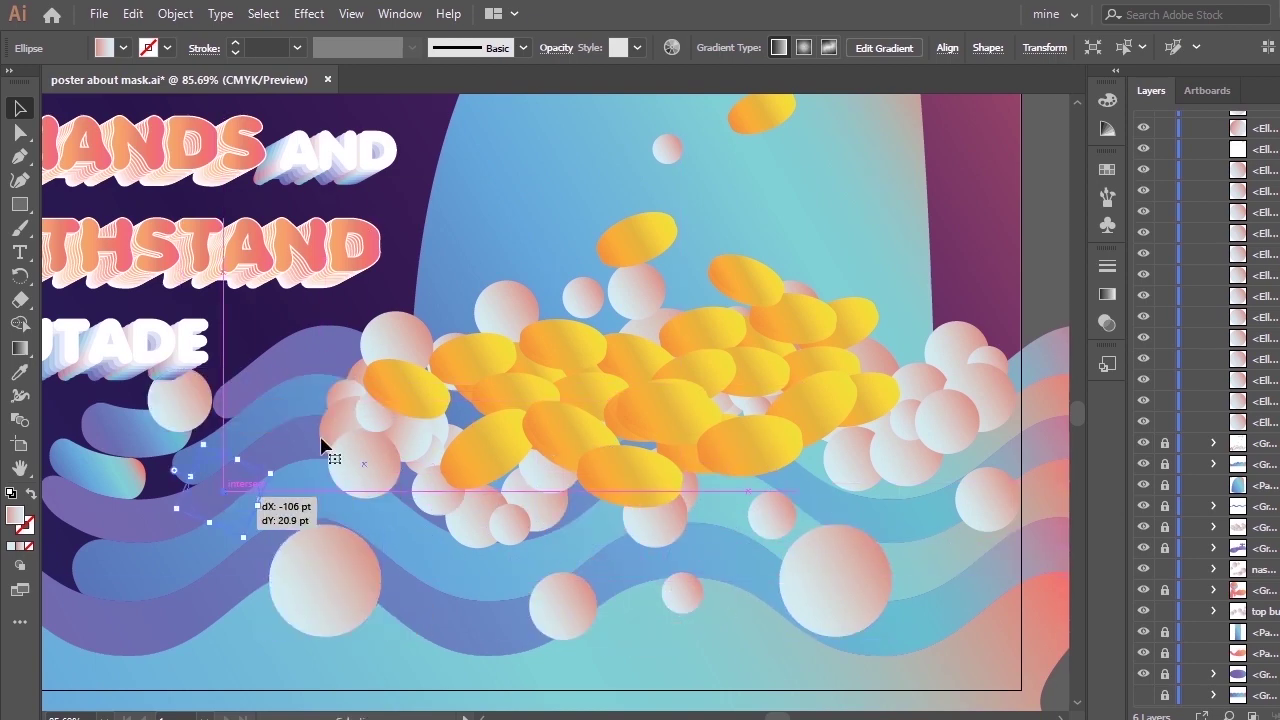
{"action": "left_click_drag", "start_coordinate": [381, 421], "coordinate": [279, 369]}
{"action": "left_click_drag", "start_coordinate": [402, 342], "coordinate": [381, 264]}
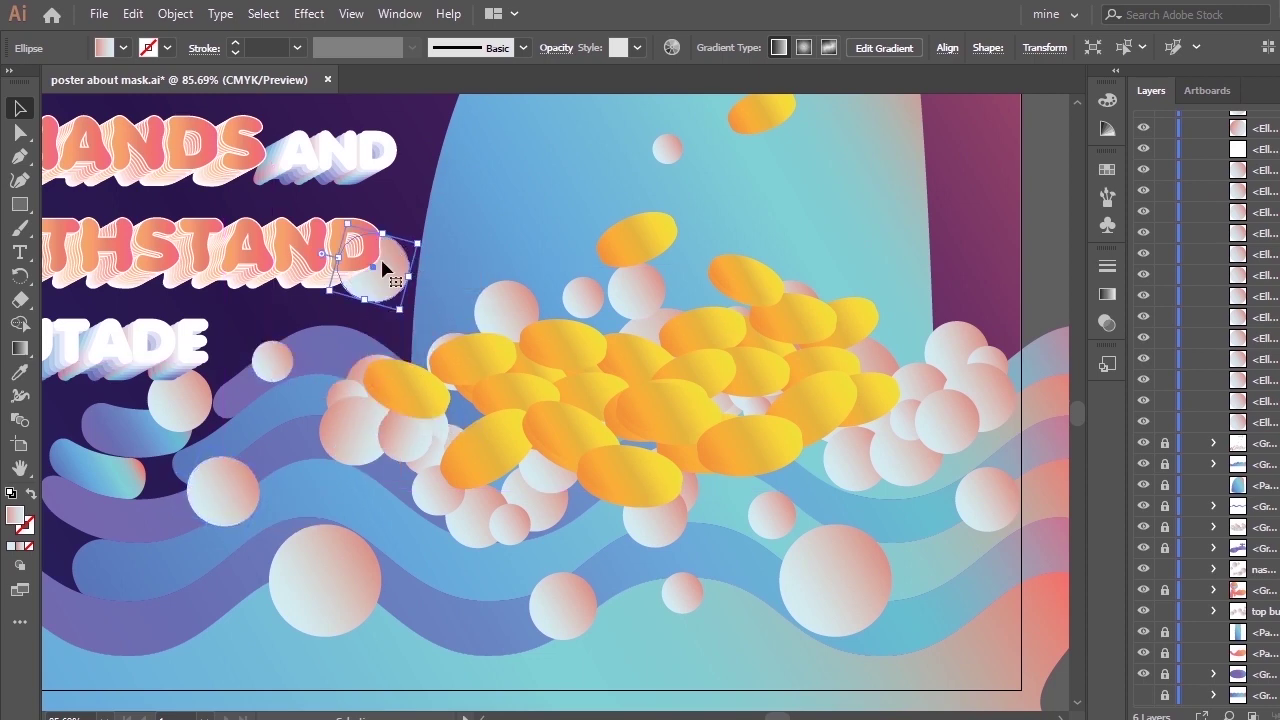
{"action": "left_click", "coordinate": [364, 440]}
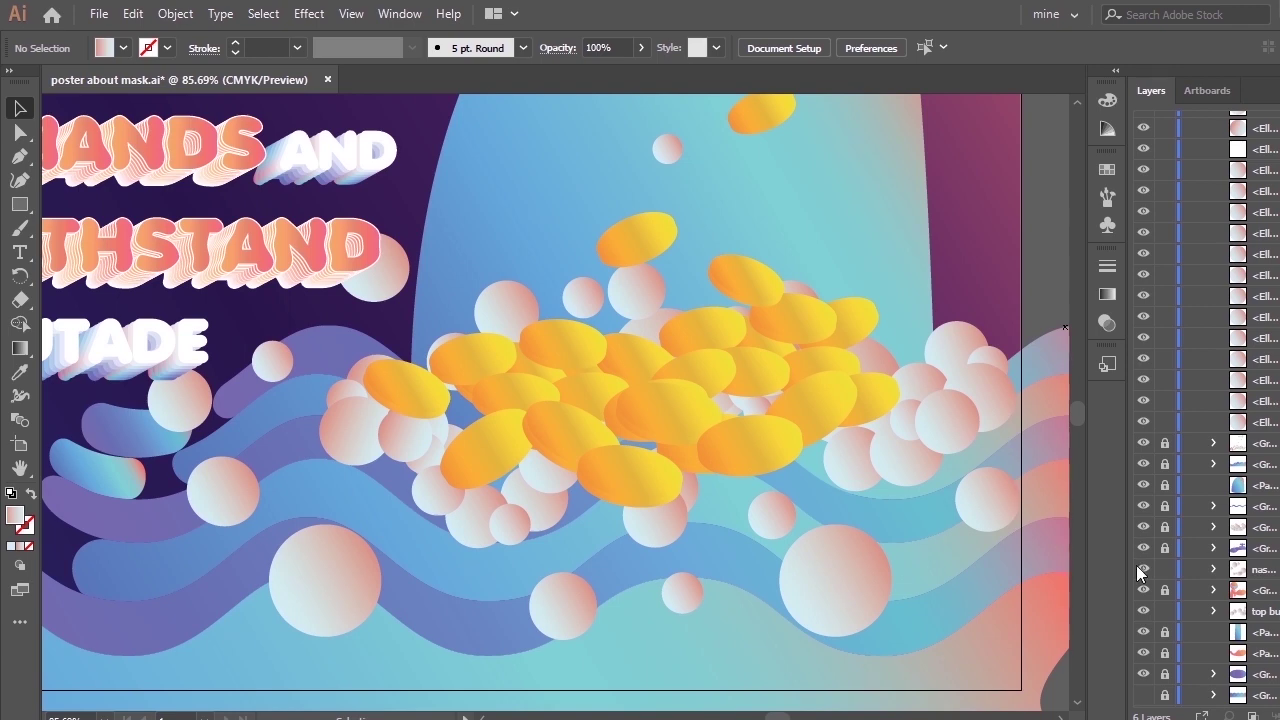
Lock the remaining unlocked bubble groups at the lower end of Layer 1, including the top bubbles group.
{"action": "left_click", "coordinate": [1205, 577]}
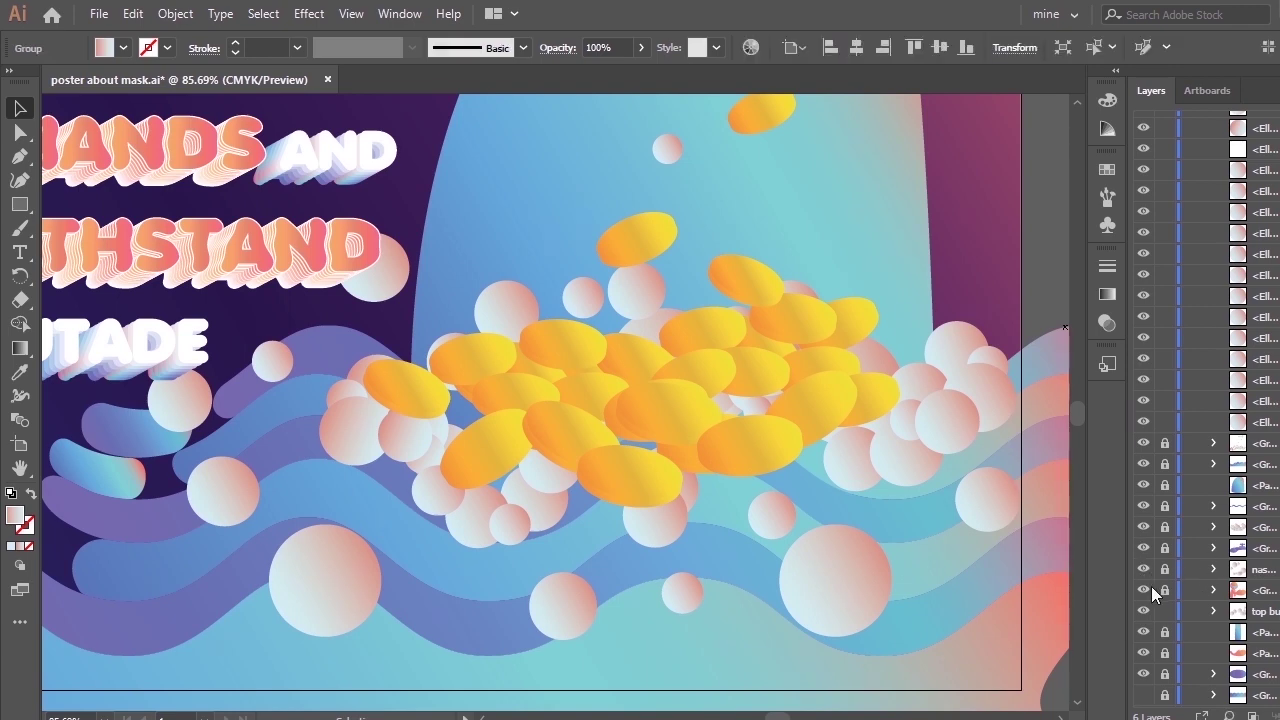
{"action": "key", "text": "ctrl+shift+a"}
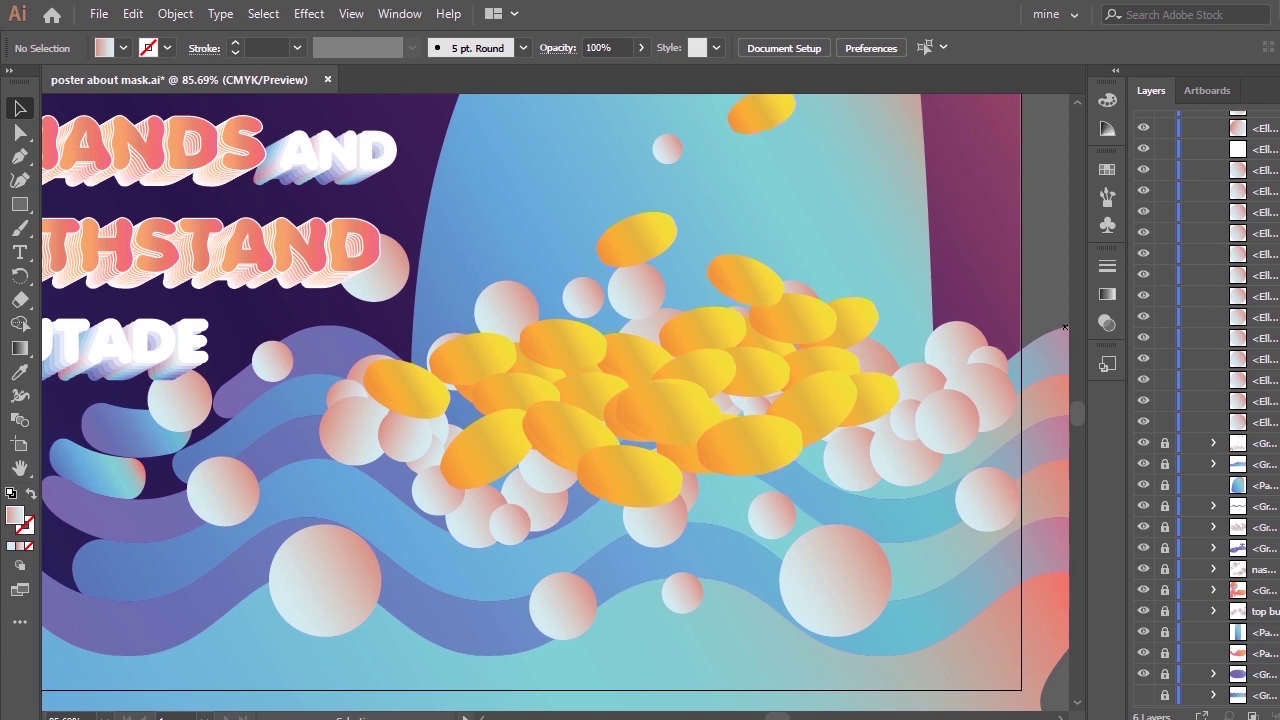
{"action": "scroll", "coordinate": [1205, 577], "scroll_direction": "down", "scroll_amount": 2}
{"action": "scroll", "coordinate": [1205, 577], "scroll_direction": "up", "scroll_amount": 3}
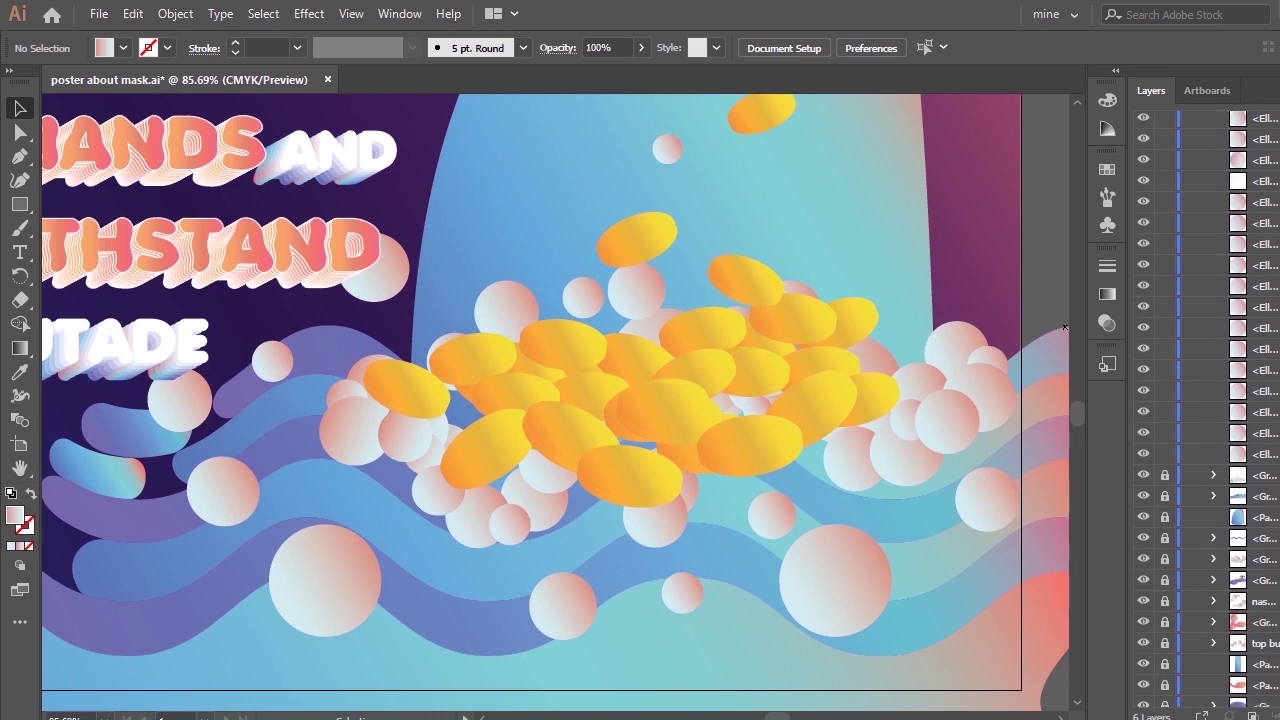
Unlock the bubble group beneath the washing hands, select it to inspect its bubbles, and lock it again.
{"action": "left_click", "coordinate": [1262, 559]}
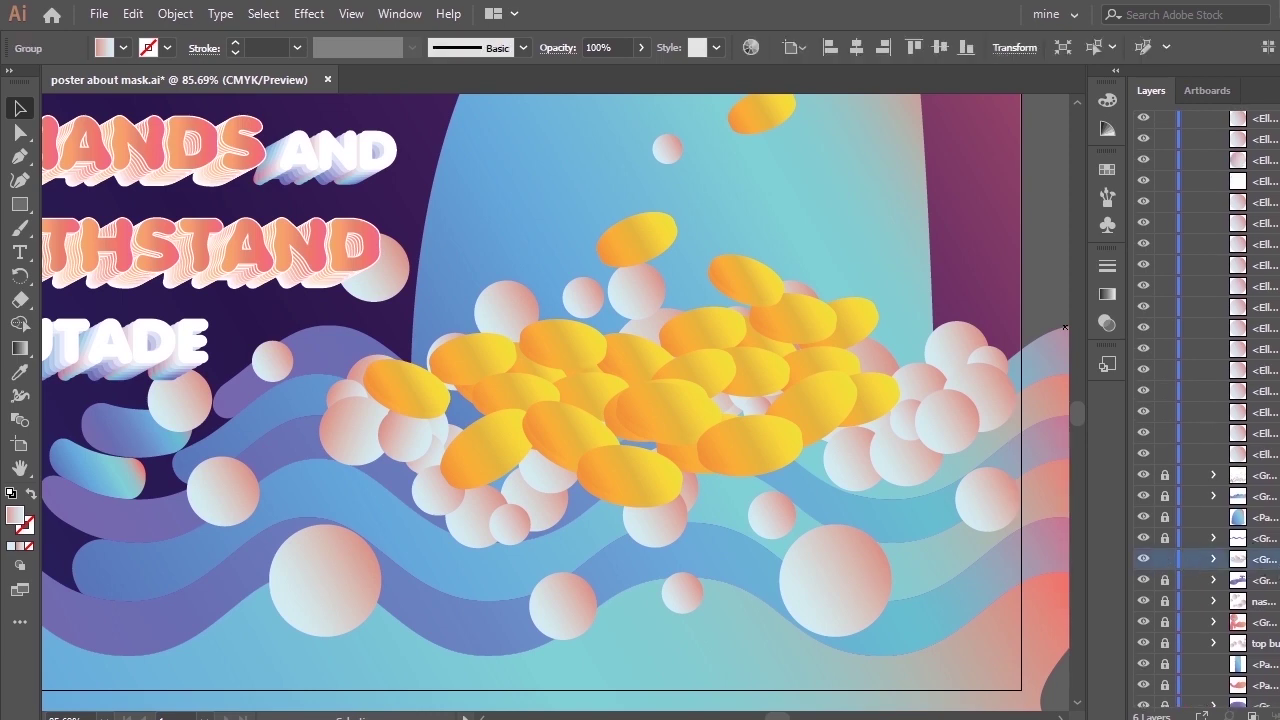
{"action": "key", "text": "ctrl+1"}
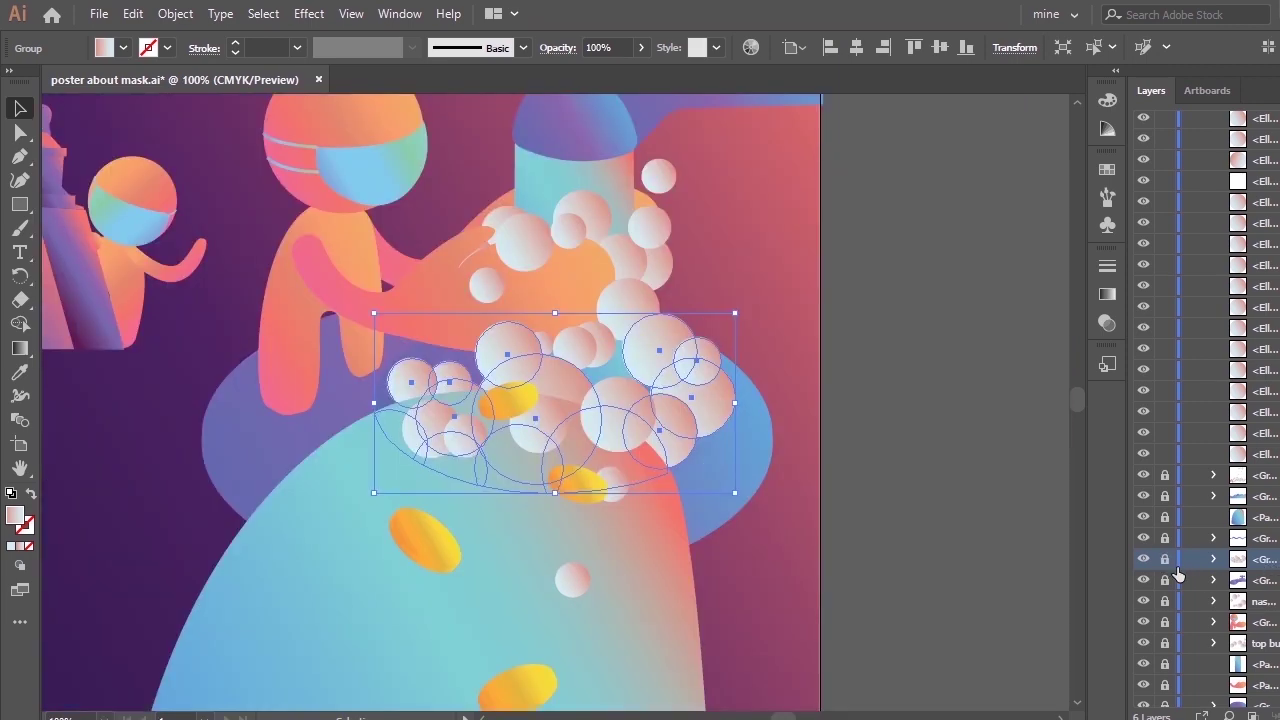
{"action": "key", "text": "ctrl+shift+a"}
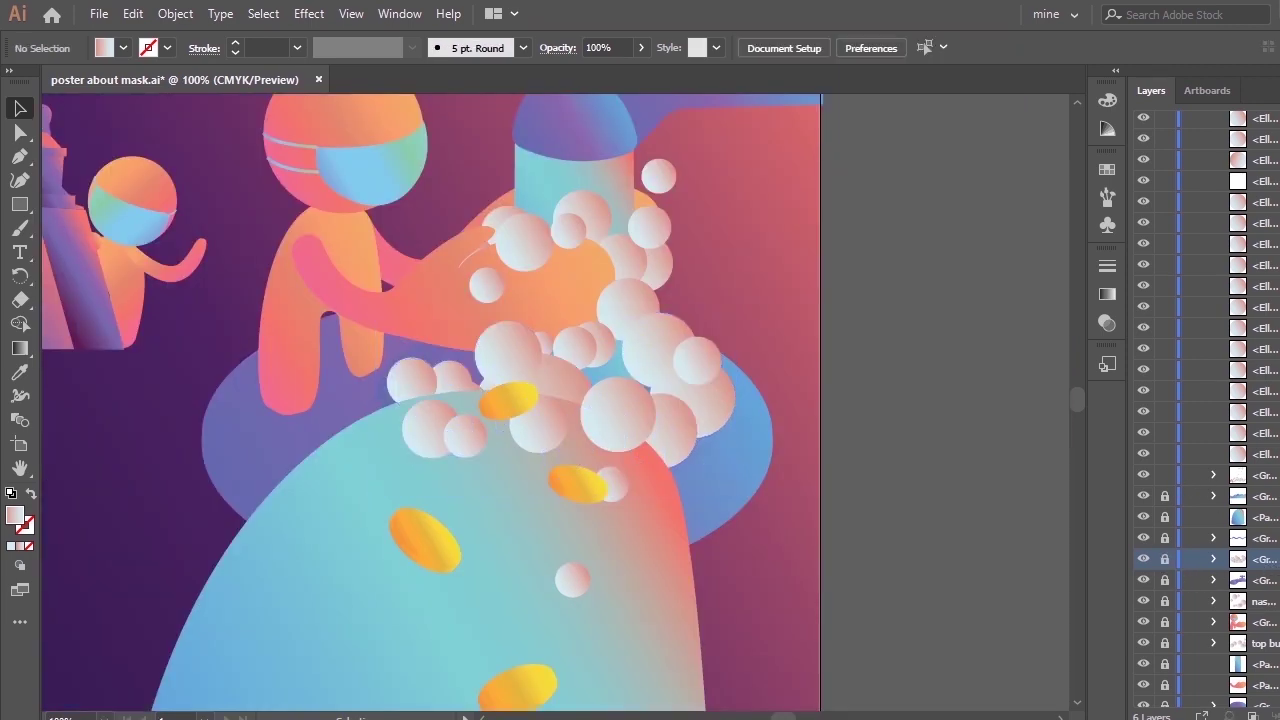
Unlock and expand the scattered bubble group, move its nested subgroup out above it in Layer 1, and collapse it.
{"action": "left_click", "coordinate": [1276, 475]}
{"action": "key", "text": "ctrl+equal"}
{"action": "key", "text": "ctrl+minus"}
{"action": "key", "text": "ctrl+minus"}
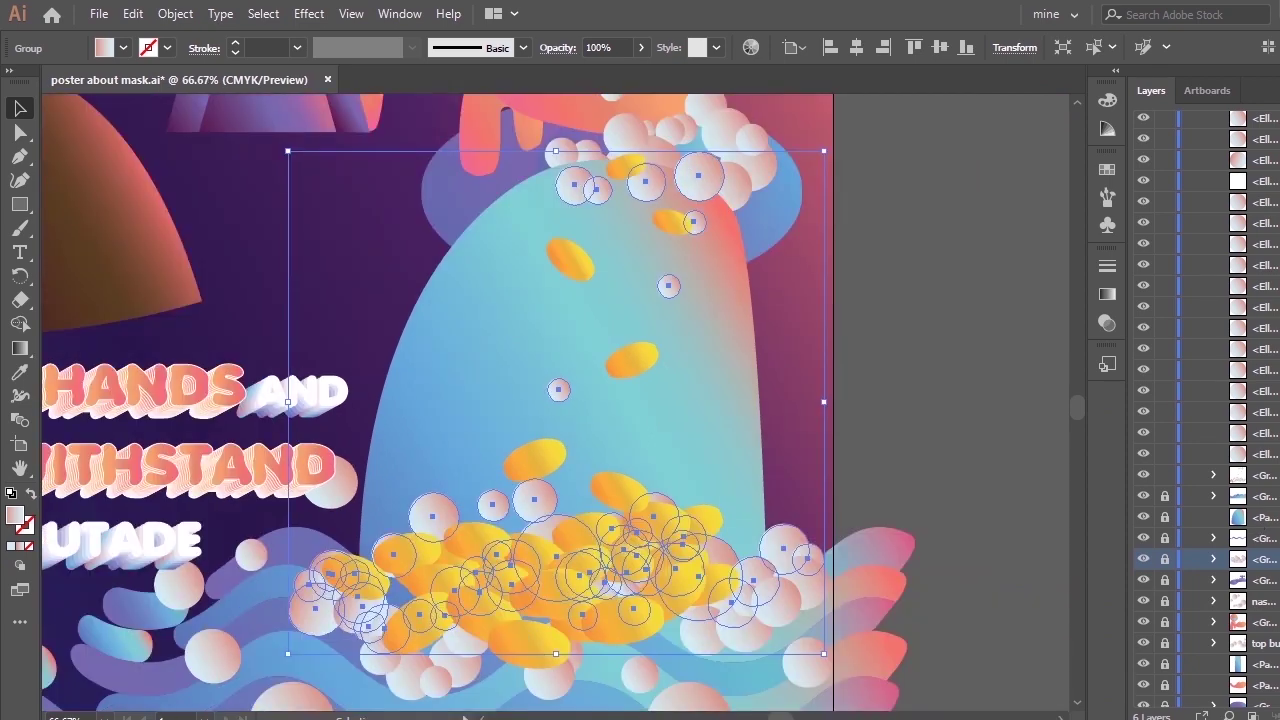
{"action": "left_click", "coordinate": [1212, 476]}
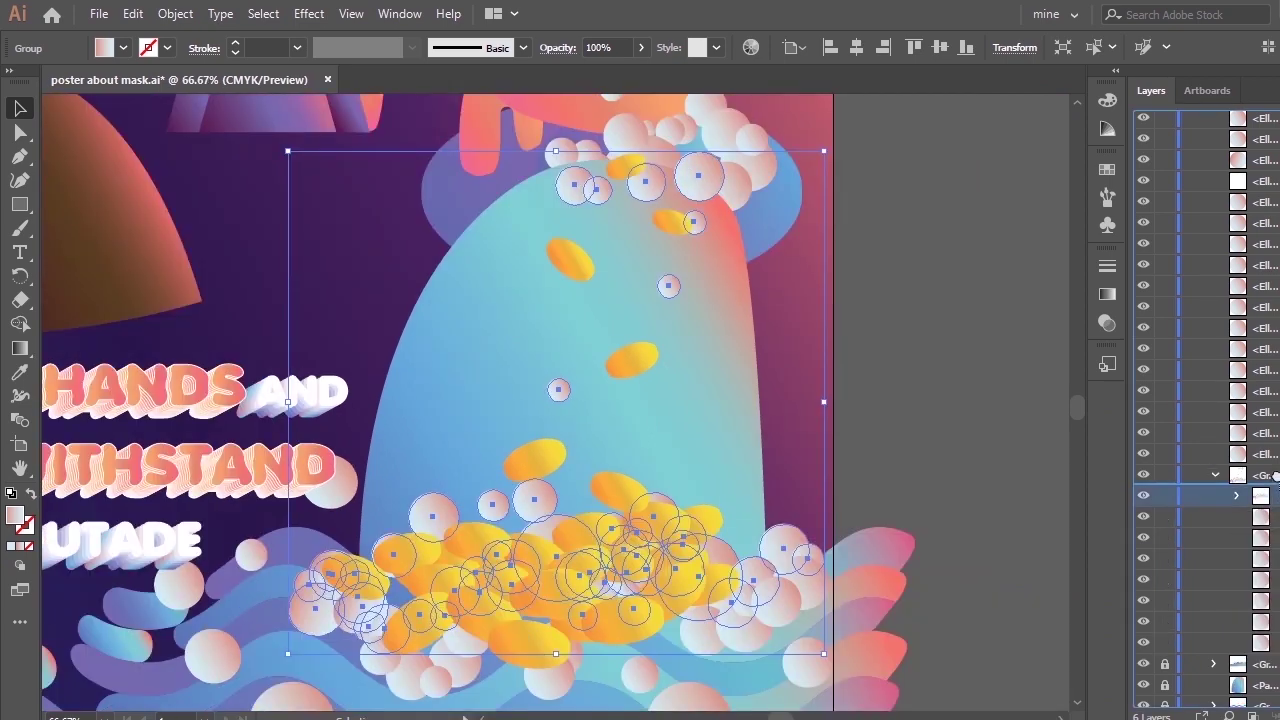
{"action": "left_click_drag", "start_coordinate": [1260, 660], "coordinate": [1262, 465]}
{"action": "left_click", "coordinate": [1215, 500]}
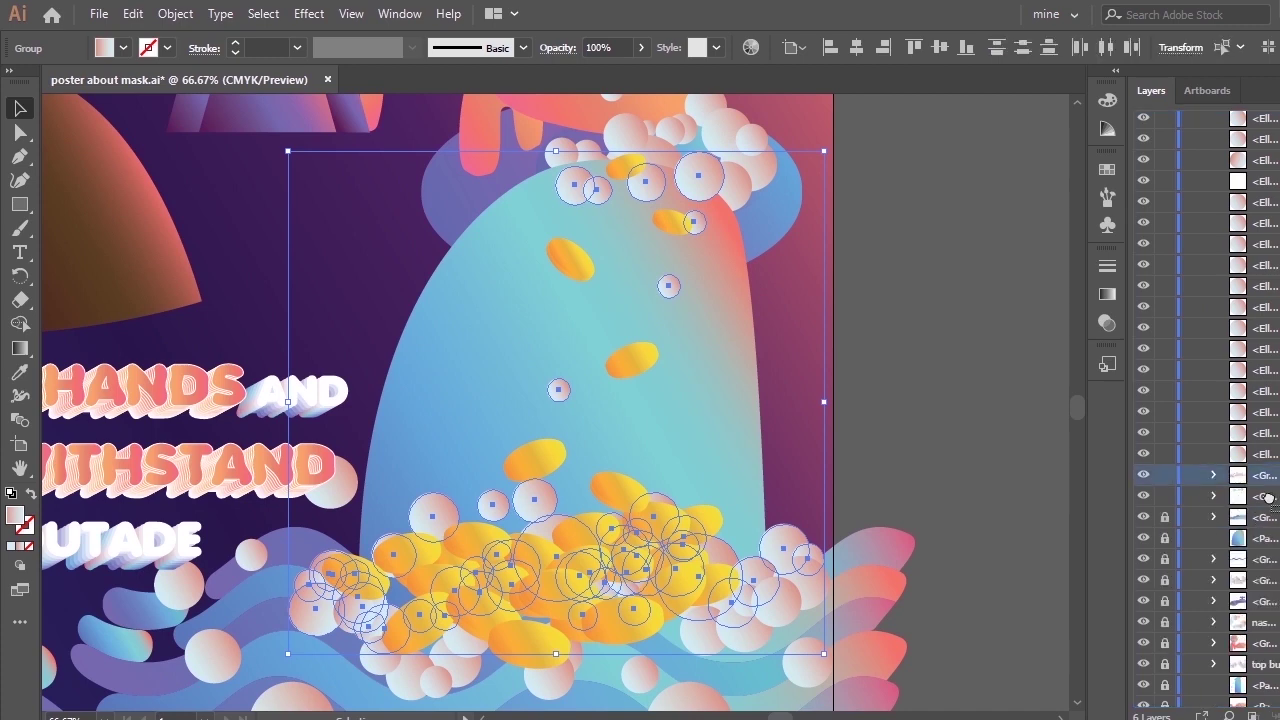
Ungroup the selected foam bubble group around the coin pile and clear the selection.
{"action": "left_click", "coordinate": [1215, 475]}
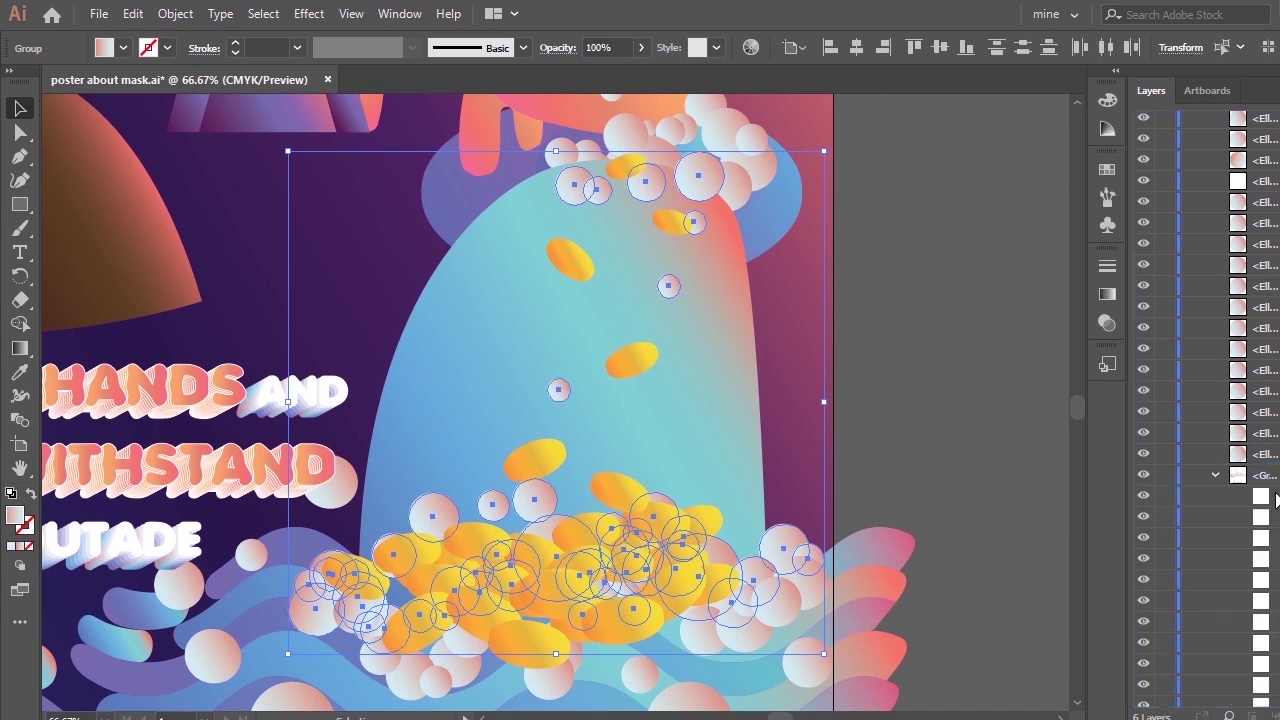
{"action": "right_click", "coordinate": [863, 457]}
{"action": "left_click", "coordinate": [745, 363]}
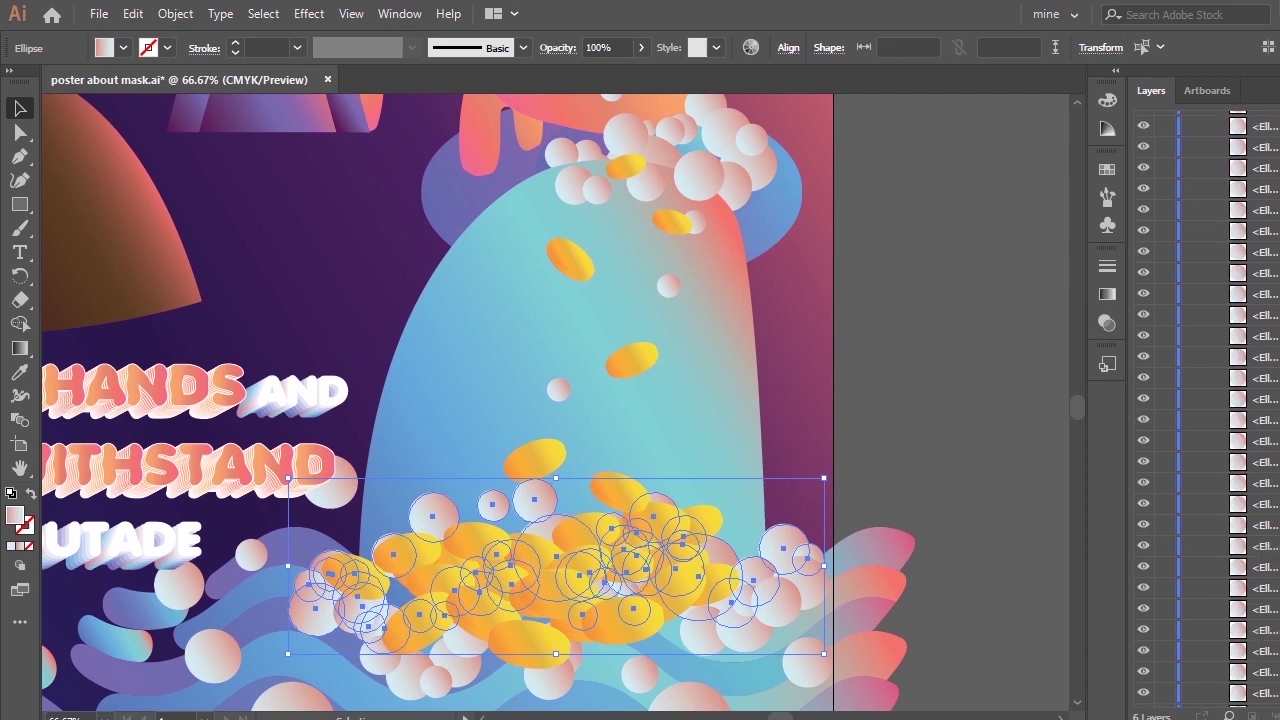
{"action": "left_click", "coordinate": [900, 575]}
Move several loose bubbles out from under the coin pile to its lower left and lower right over the waves.
{"action": "key", "text": "h"}
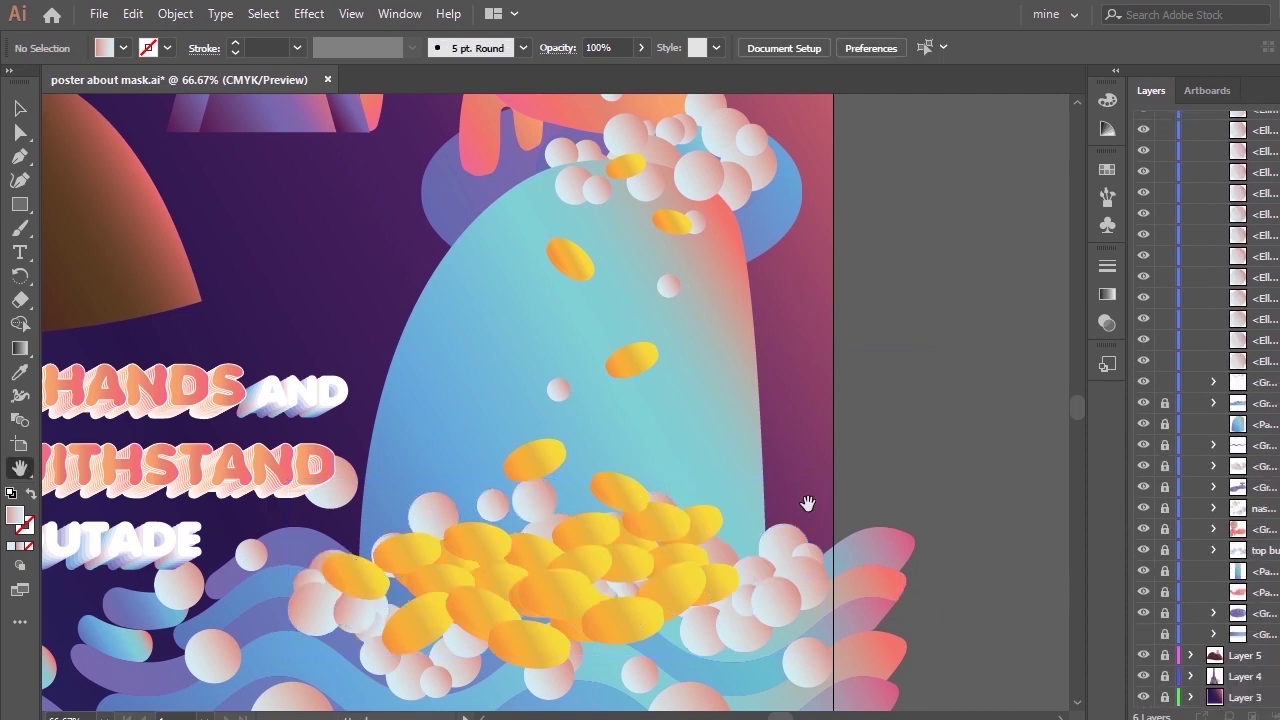
{"action": "left_click_drag", "start_coordinate": [782, 504], "coordinate": [934, 345]}
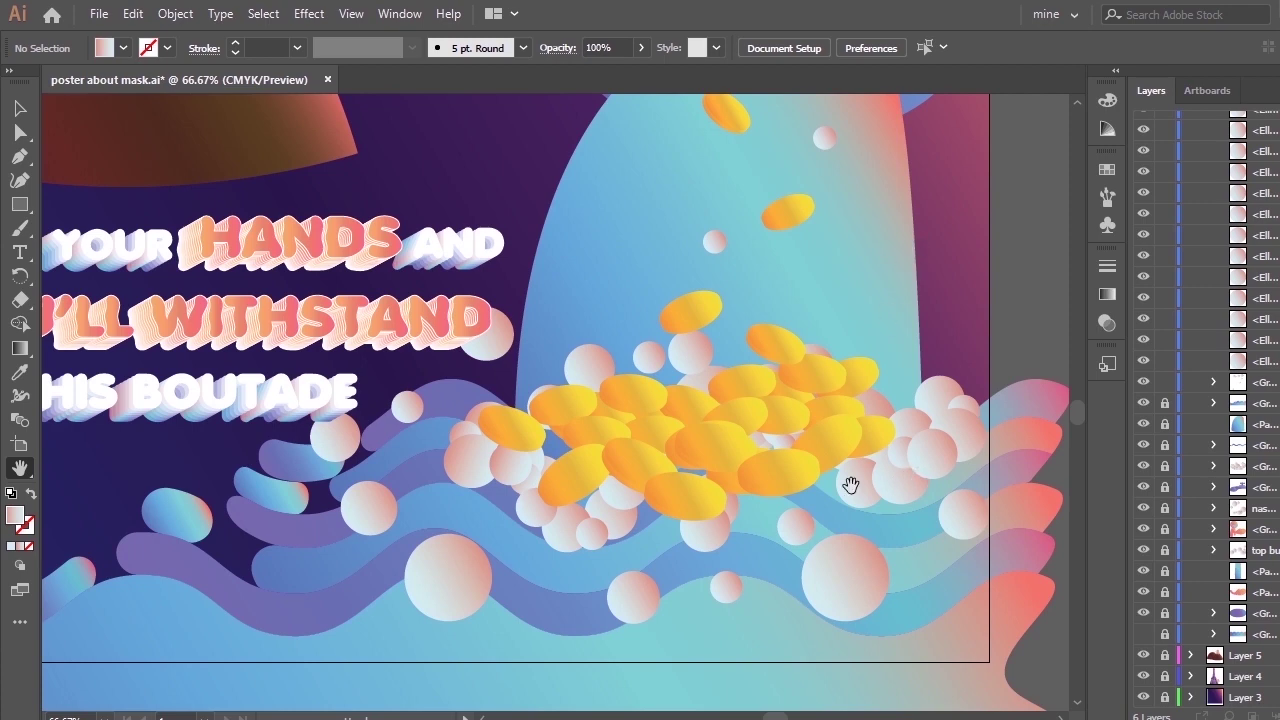
{"action": "left_click_drag", "start_coordinate": [912, 396], "coordinate": [928, 392]}
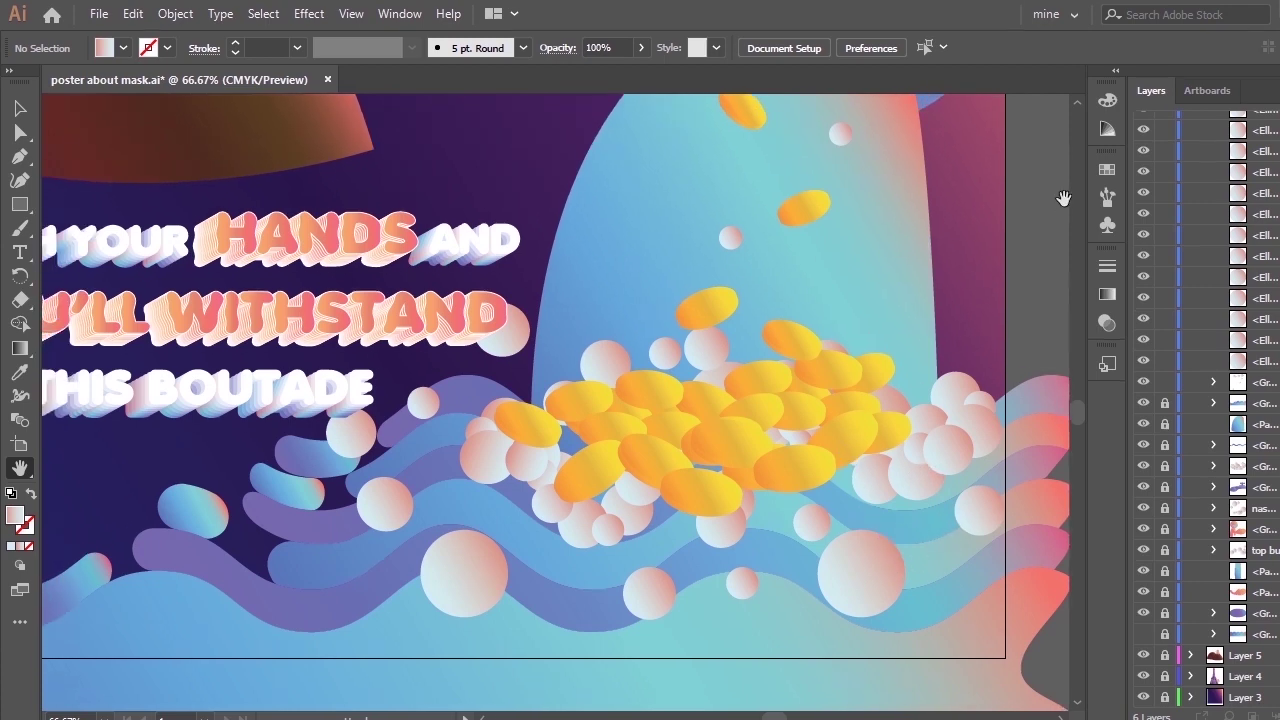
{"action": "left_click_drag", "start_coordinate": [848, 422], "coordinate": [873, 388]}
{"action": "key", "text": "v"}
{"action": "mouse_move", "coordinate": [714, 380]}
{"action": "left_mouse_down"}
{"action": "mouse_move", "coordinate": [723, 371]}
{"action": "mouse_move", "coordinate": [707, 395]}
{"action": "left_mouse_up"}
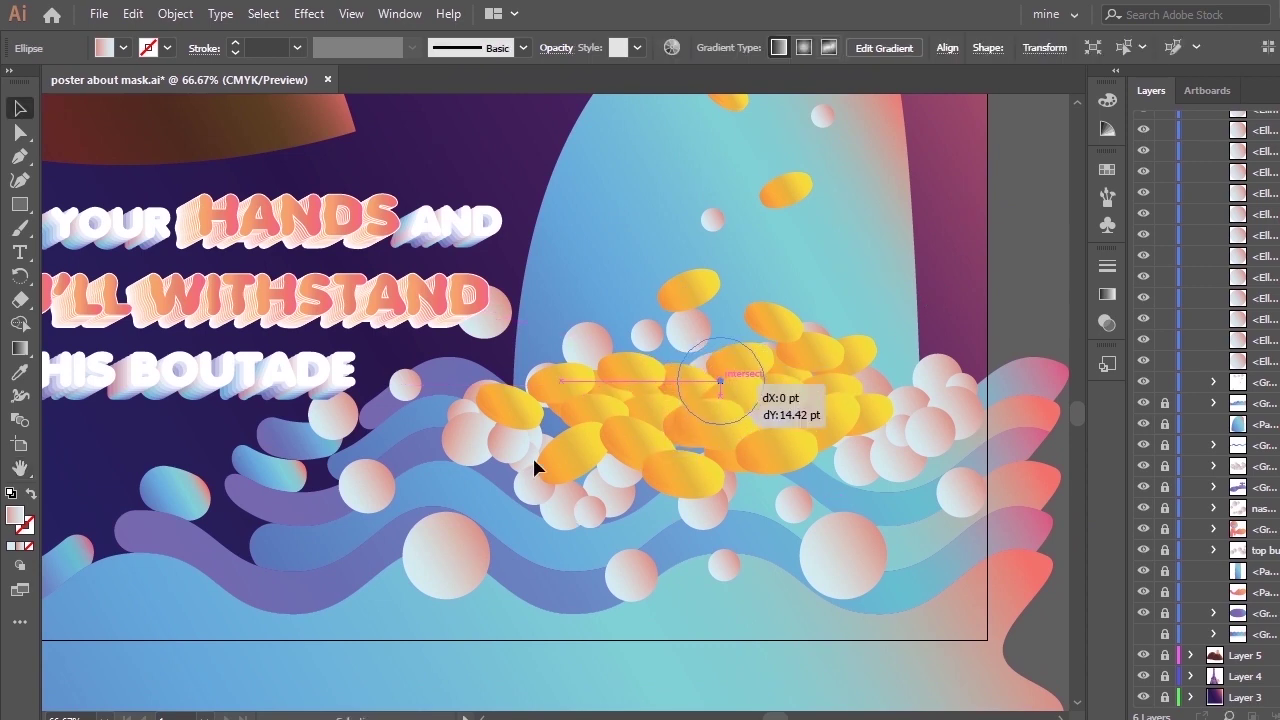
{"action": "left_click_drag", "start_coordinate": [505, 450], "coordinate": [483, 486]}
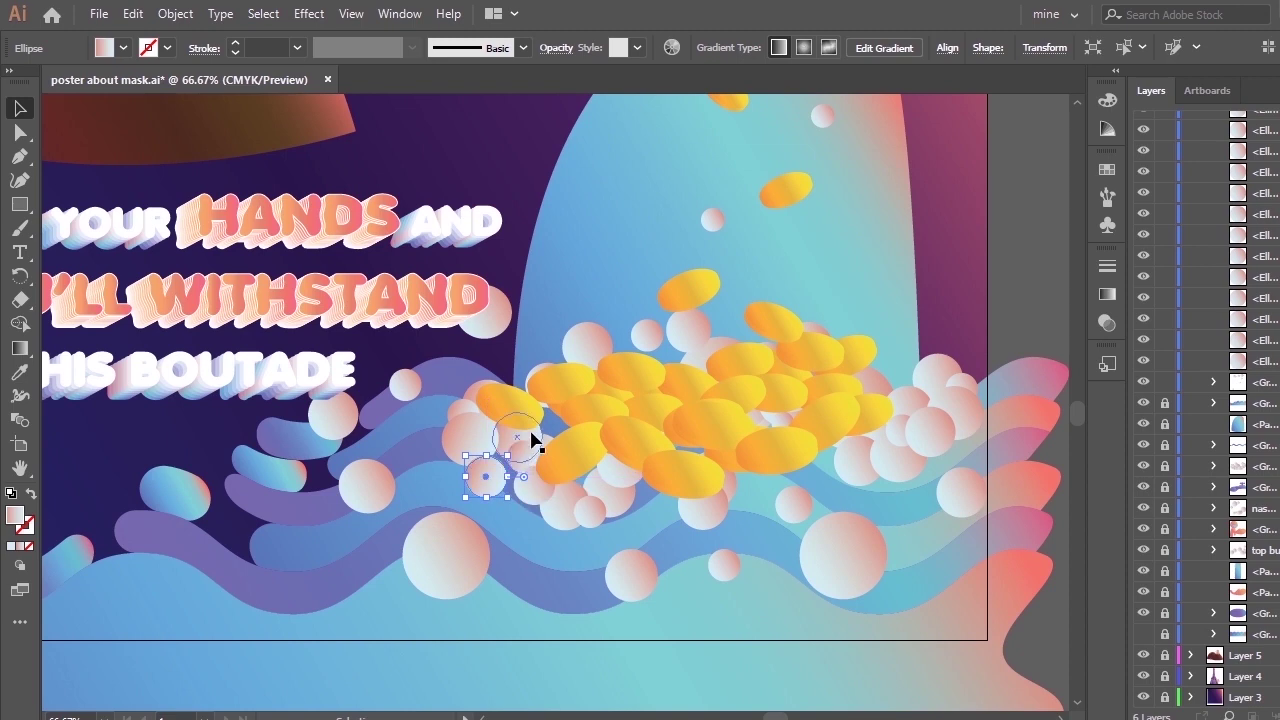
{"action": "left_click_drag", "start_coordinate": [532, 440], "coordinate": [790, 483]}
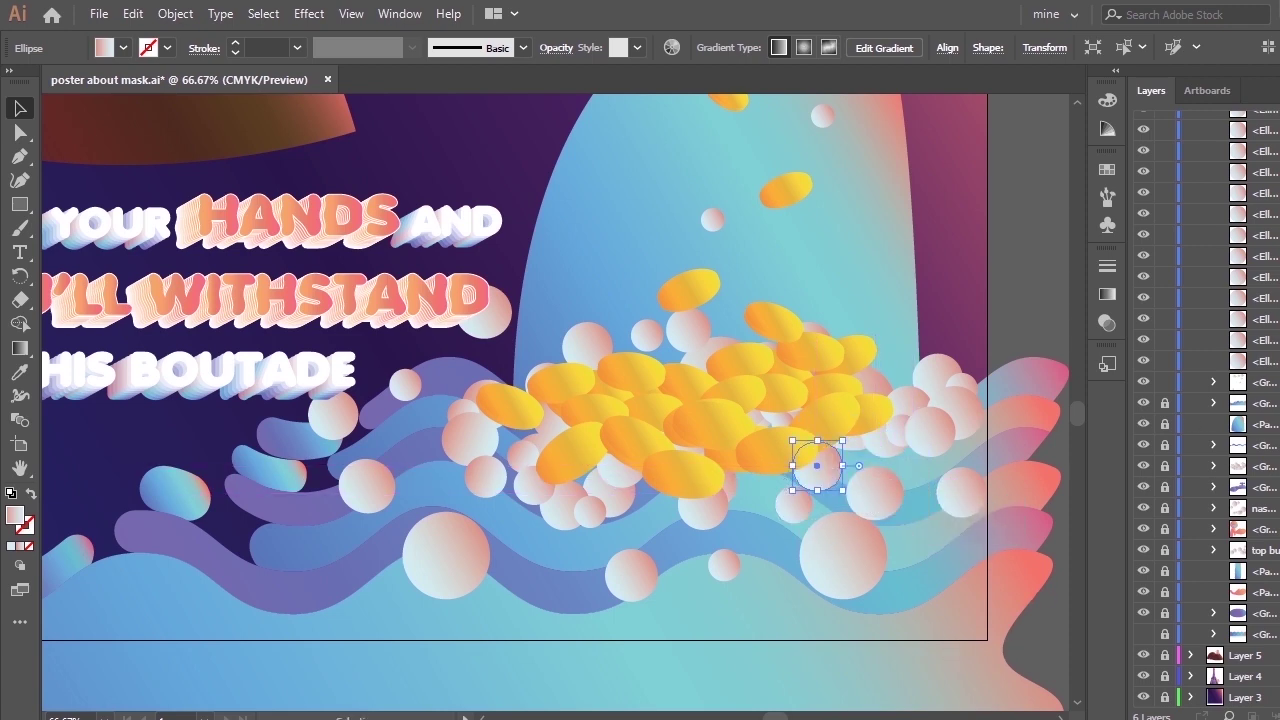
Move the locked coin group from the top of Layer 1 down among the loose bubble ellipses.
{"action": "scroll", "coordinate": [1205, 410], "scroll_direction": "up", "scroll_amount": 10}
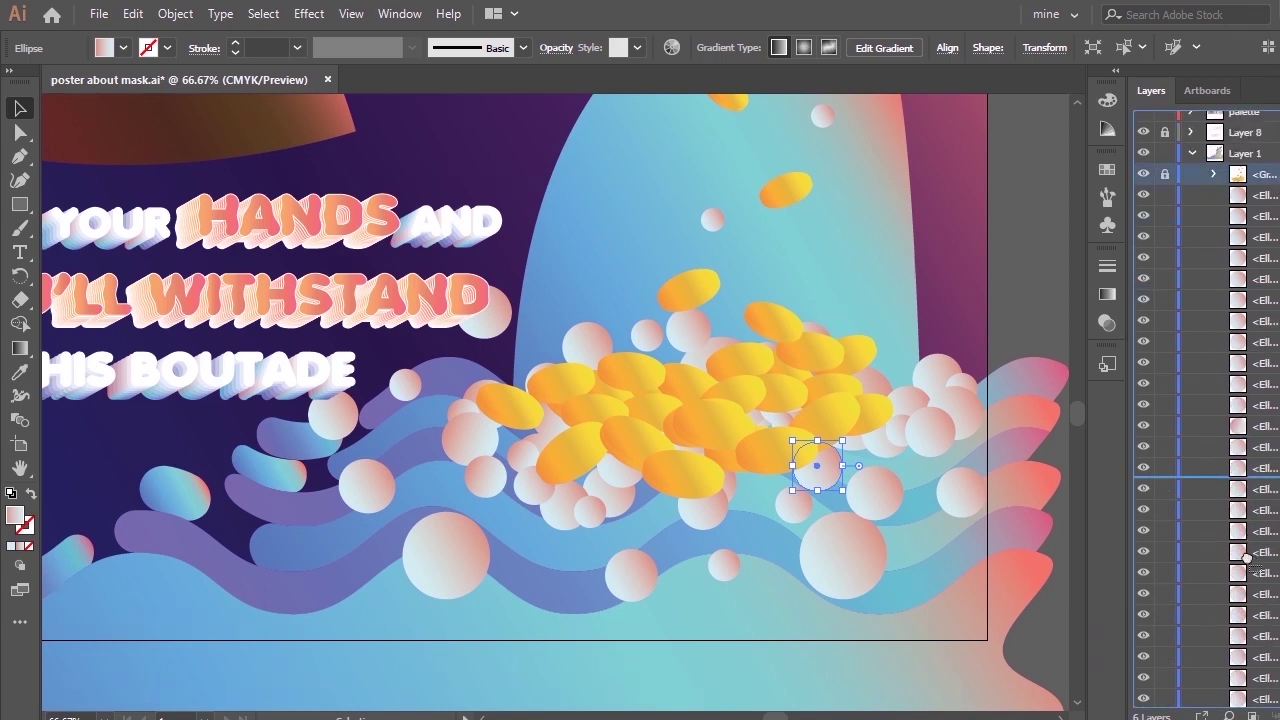
{"action": "left_click_drag", "start_coordinate": [1254, 520], "coordinate": [1257, 583]}
{"action": "scroll", "coordinate": [1257, 575], "scroll_direction": "down", "scroll_amount": 10}
{"action": "scroll", "coordinate": [1260, 500], "scroll_direction": "up", "scroll_amount": 2}
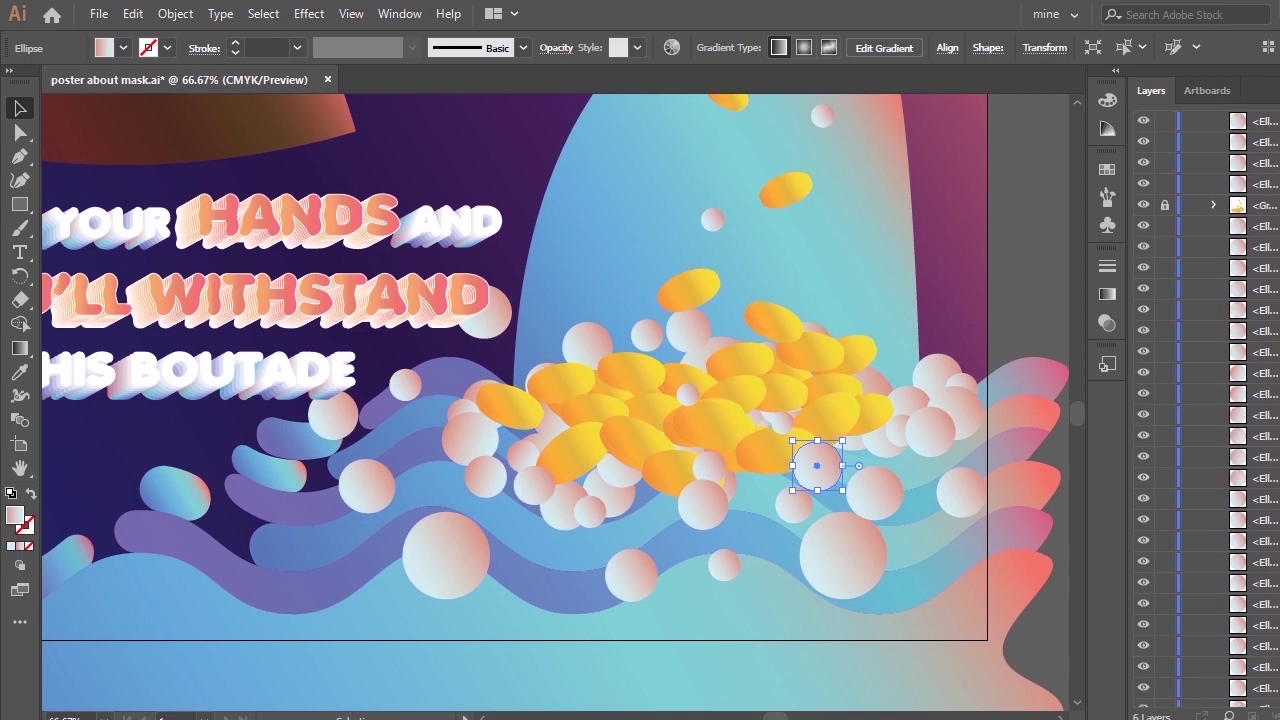
{"action": "left_click_drag", "start_coordinate": [1265, 208], "coordinate": [1278, 299]}
{"action": "left_click_drag", "start_coordinate": [1264, 664], "coordinate": [1265, 686]}
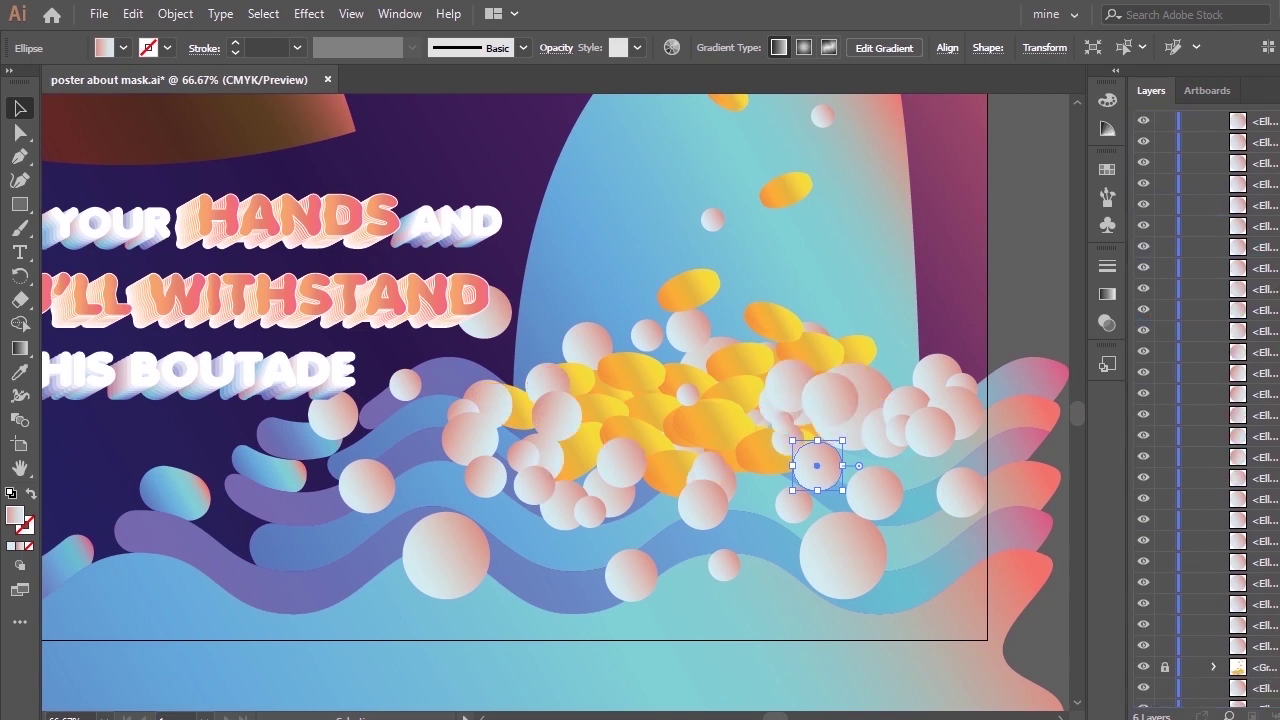
Place the coin group beneath all loose bubbles and the small falling bubble group in Layer 1, and lock the falling bubble group.
{"action": "scroll", "coordinate": [1264, 600], "scroll_direction": "down", "scroll_amount": 10}
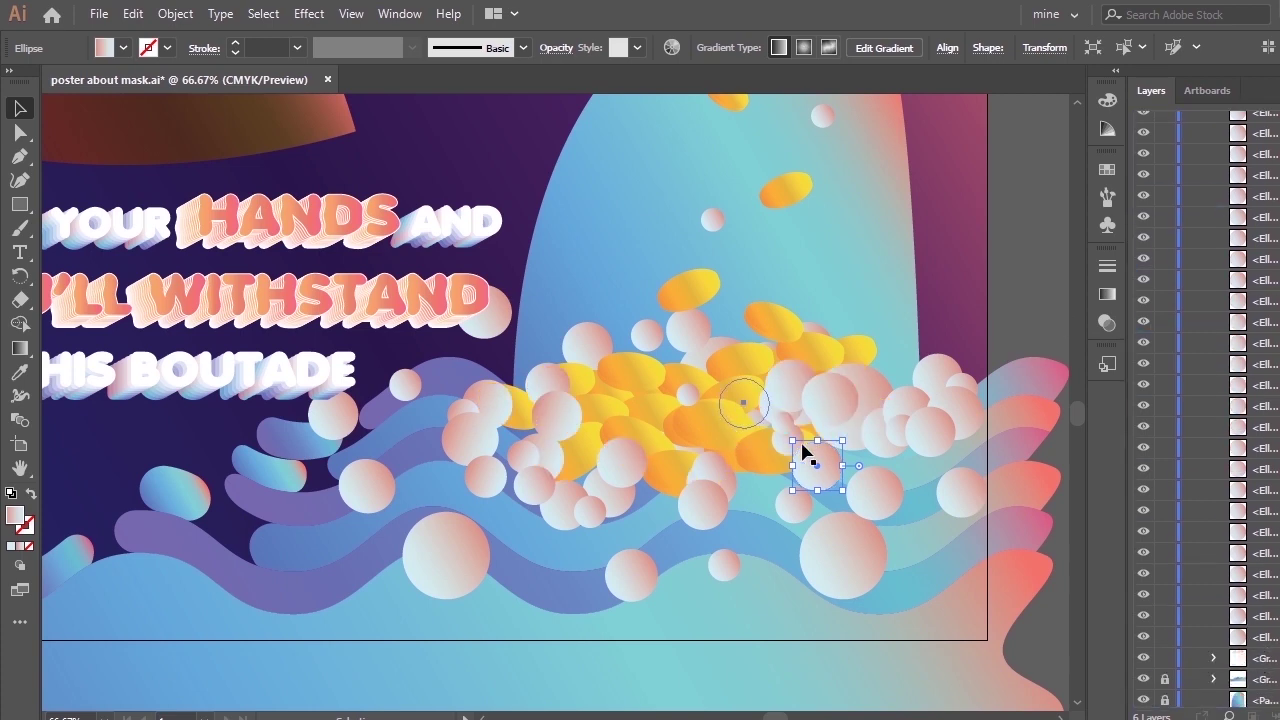
{"action": "scroll", "coordinate": [1246, 345], "scroll_direction": "up", "scroll_amount": 5}
{"action": "left_click_drag", "start_coordinate": [1264, 255], "coordinate": [1255, 632]}
{"action": "scroll", "coordinate": [1262, 400], "scroll_direction": "down", "scroll_amount": 5}
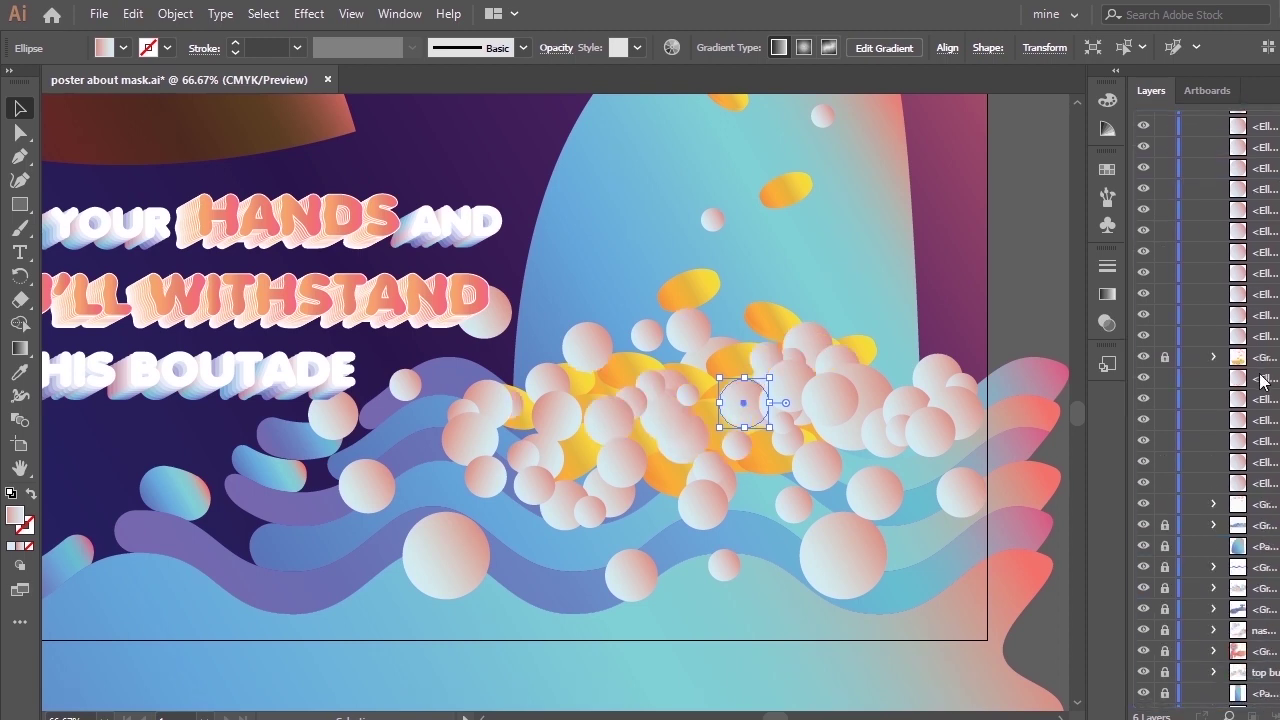
{"action": "left_click_drag", "start_coordinate": [1261, 362], "coordinate": [1228, 518]}
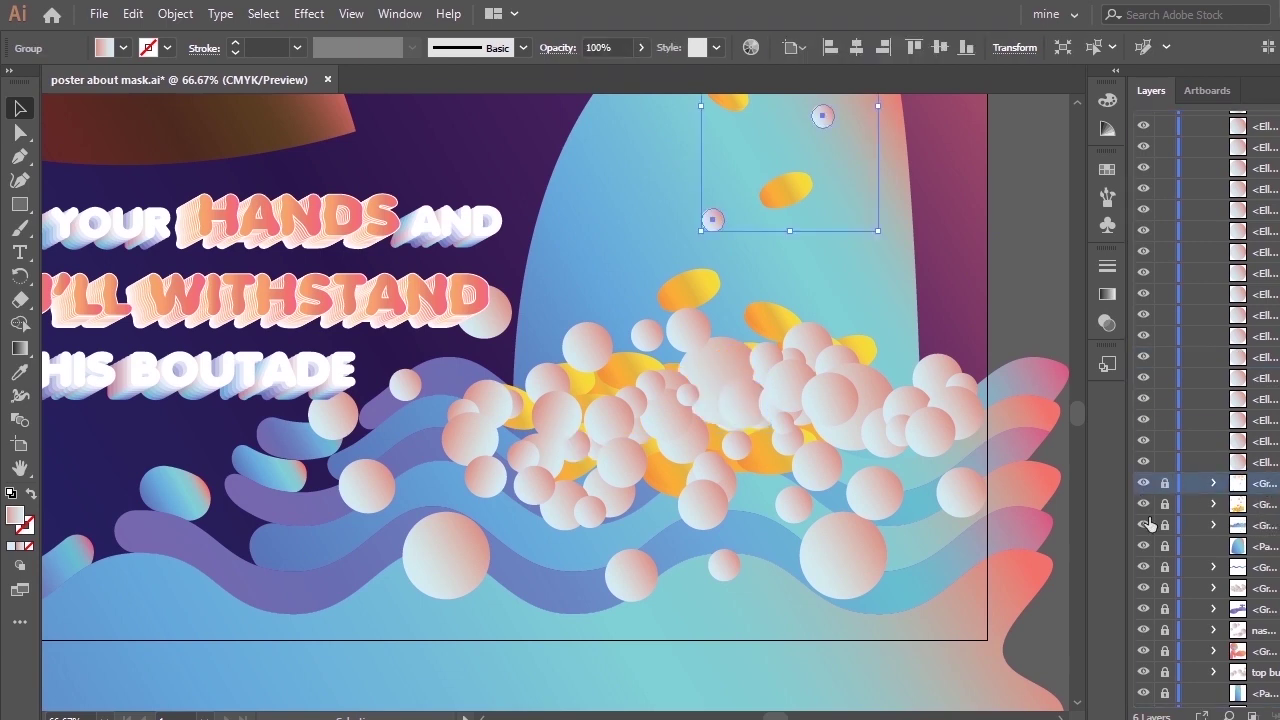
{"action": "key", "text": "ctrl+shift+a"}
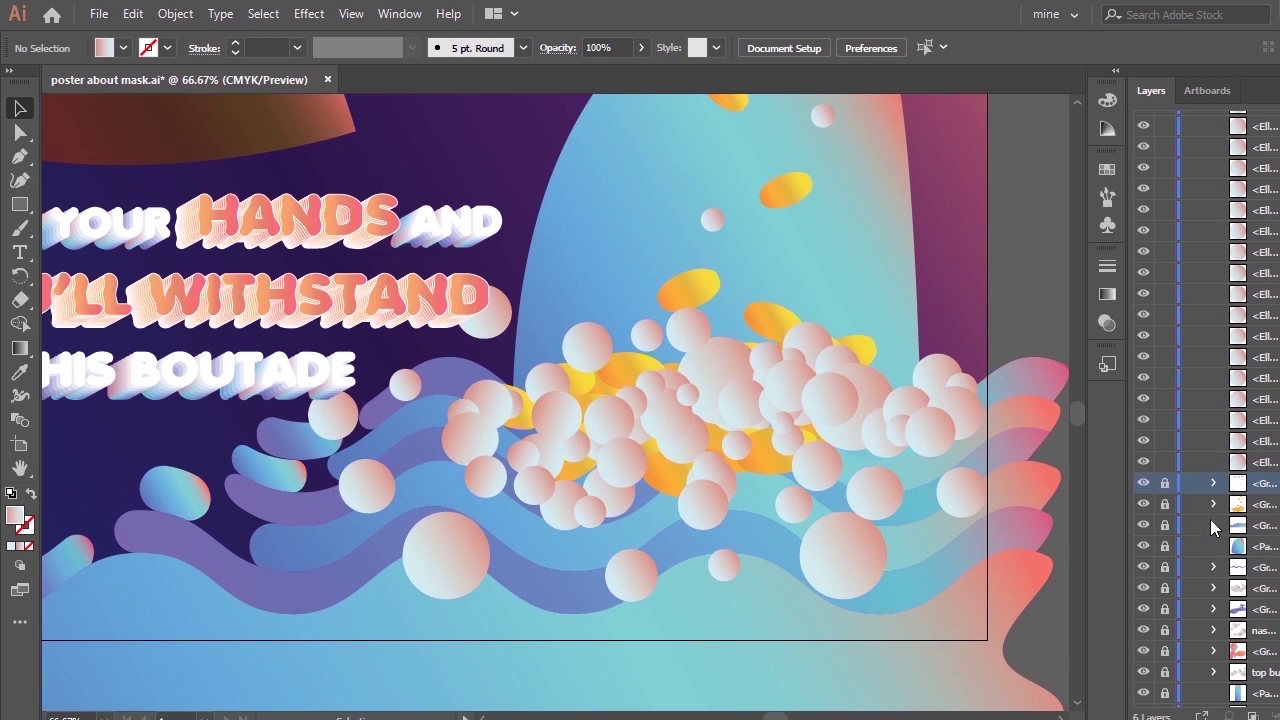
{"action": "left_click", "coordinate": [1212, 507]}
{"action": "scroll", "coordinate": [1206, 410], "scroll_direction": "down", "scroll_amount": 3}
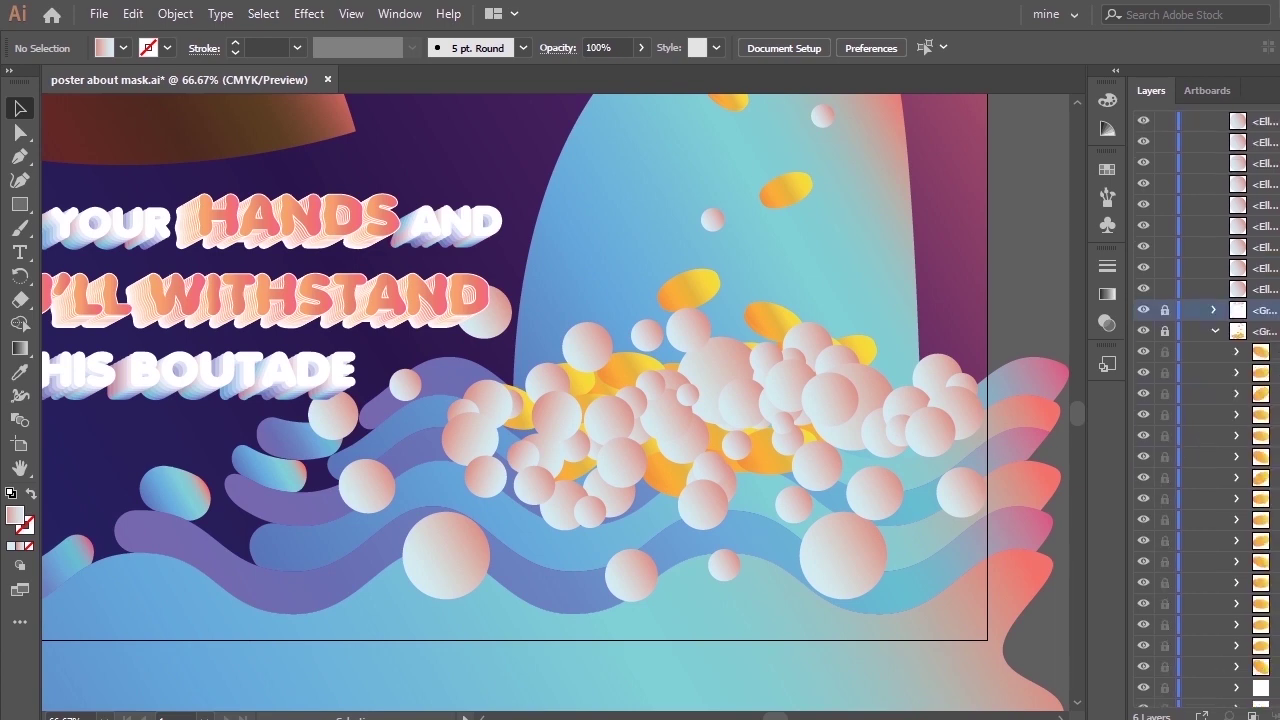
{"action": "left_click", "coordinate": [1215, 331]}
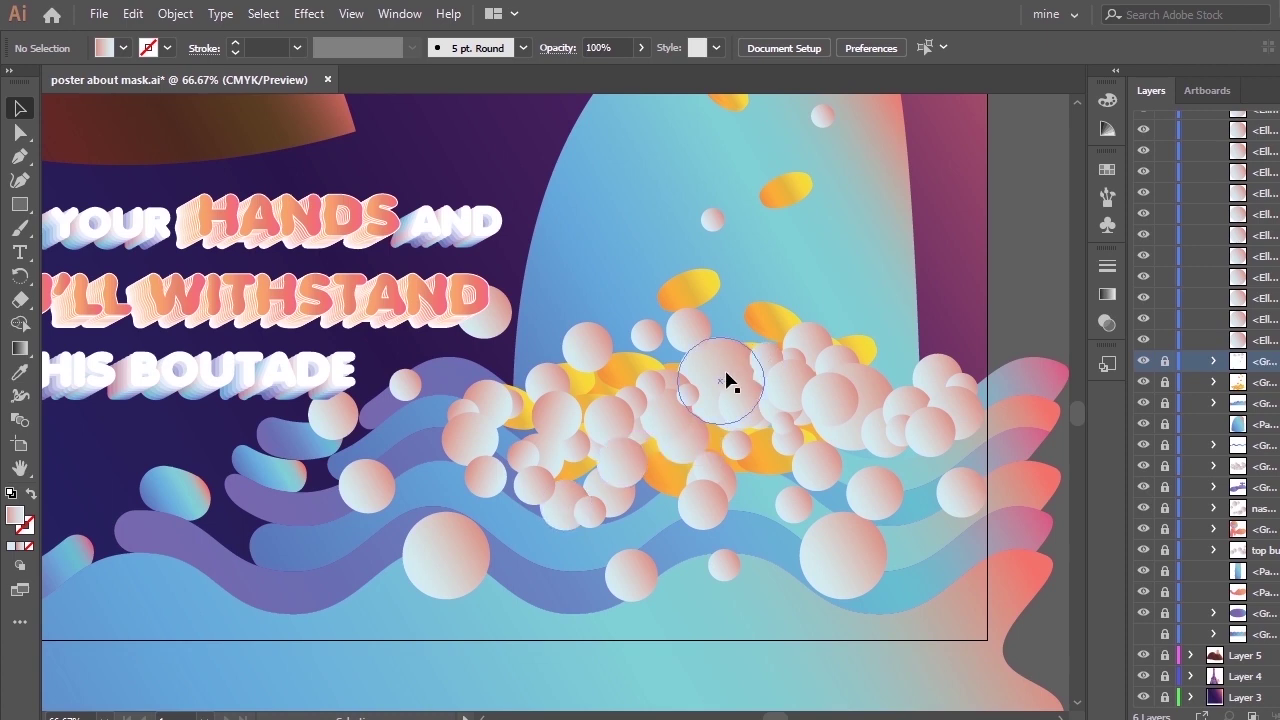
Move bubbles from the pile outward around its right side, and delete a medium overlapping bubble near its upper right.
{"action": "left_click_drag", "start_coordinate": [886, 429], "coordinate": [899, 474]}
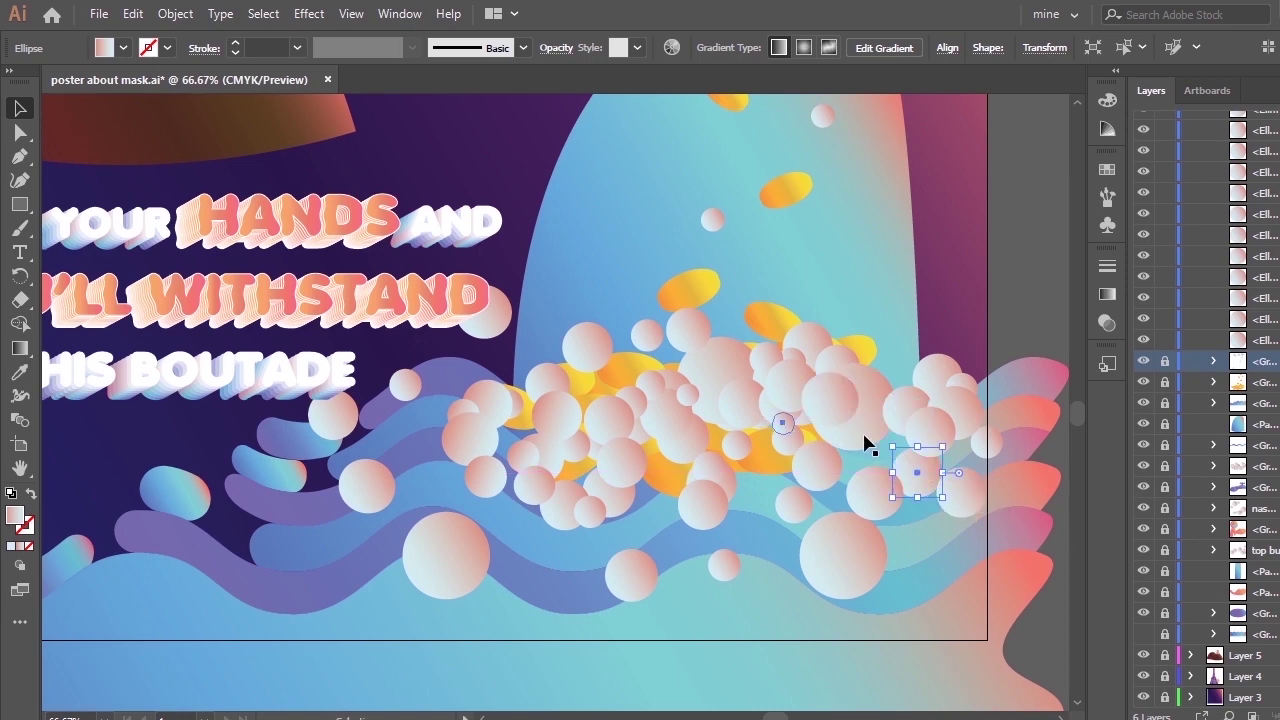
{"action": "left_click_drag", "start_coordinate": [784, 421], "coordinate": [948, 304]}
{"action": "left_click", "coordinate": [797, 384]}
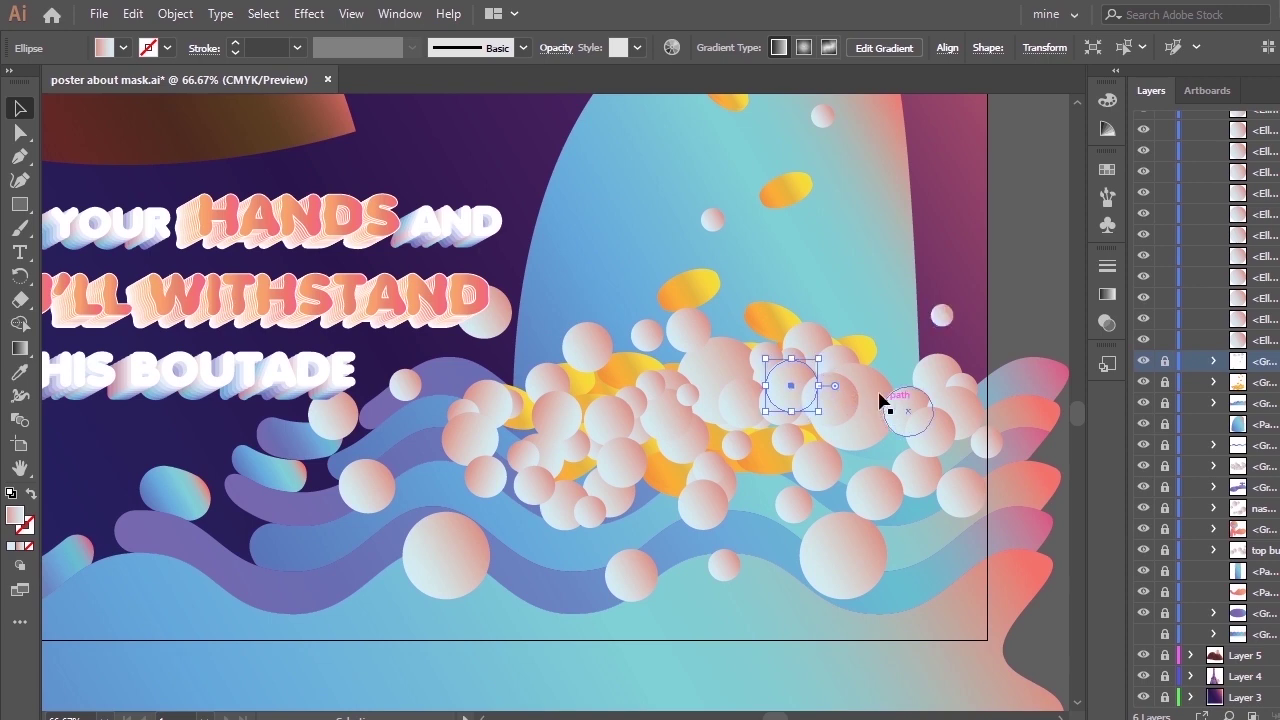
{"action": "key", "text": "Delete"}
Delete the small and medium surplus bubbles crowding the middle of the coin pile.
{"action": "left_click", "coordinate": [689, 394]}
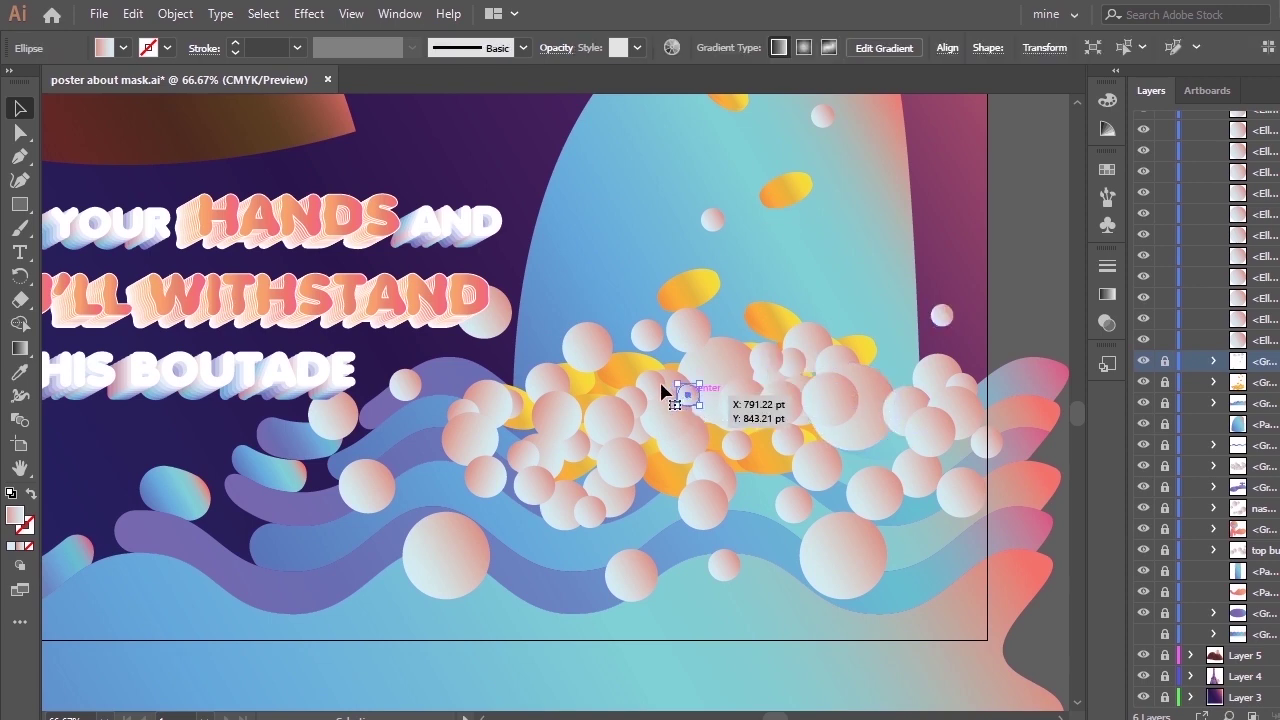
{"action": "key", "text": "Delete"}
{"action": "left_click", "coordinate": [652, 386]}
{"action": "key", "text": "Delete"}
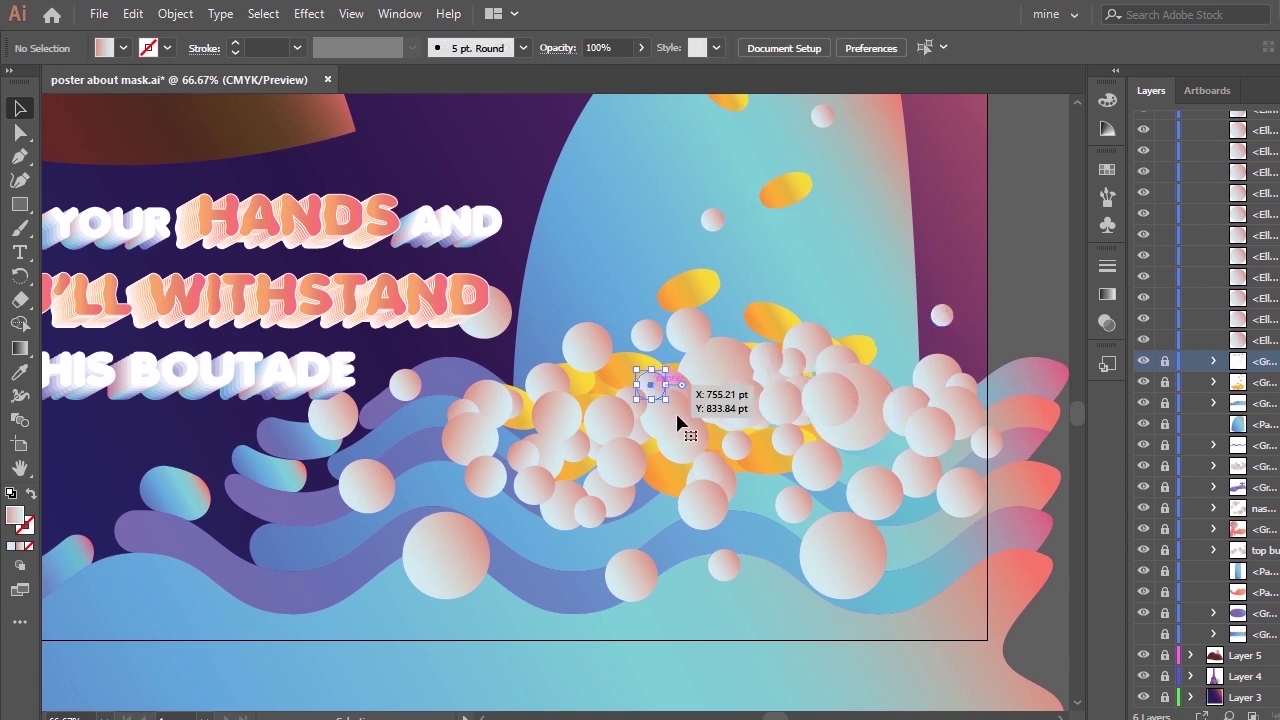
{"action": "left_click", "coordinate": [677, 416]}
{"action": "key", "text": "Delete"}
{"action": "left_click", "coordinate": [688, 443]}
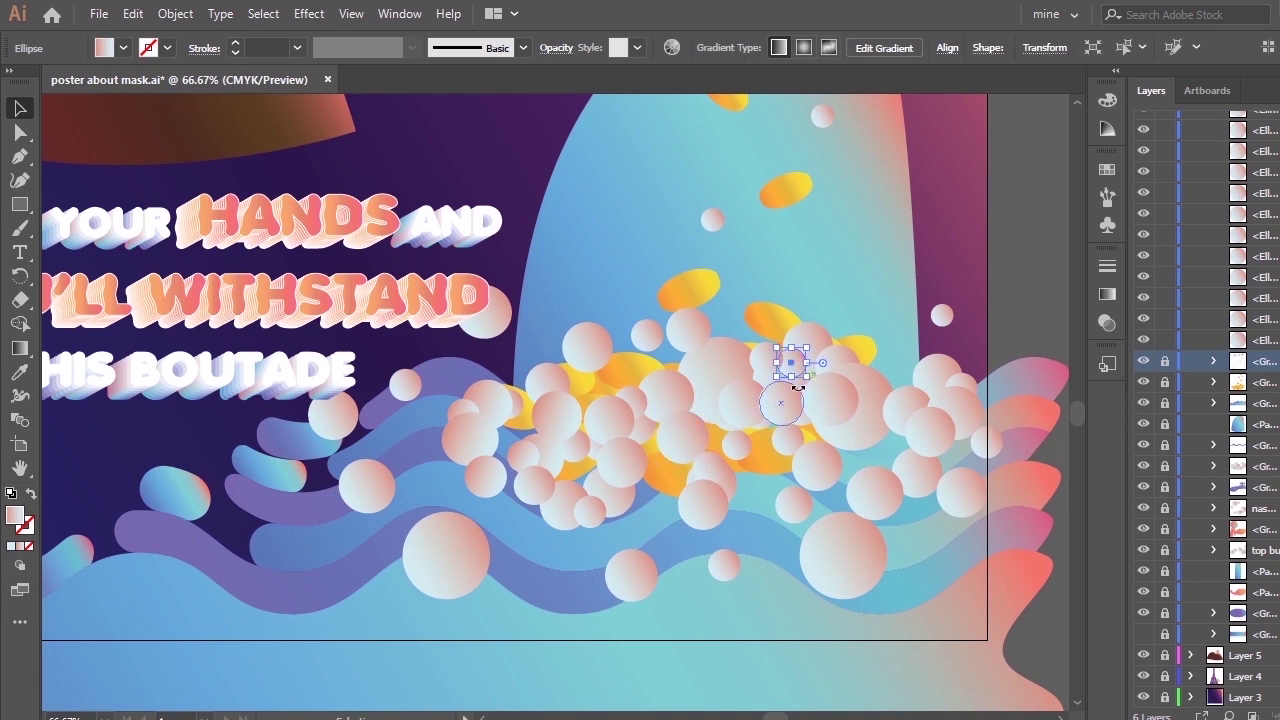
{"action": "key", "text": "ctrl+shift+a"}
Reposition three medium bubbles along the pile's lower front, and delete a small overlapping bubble on its left side.
{"action": "left_click", "coordinate": [808, 372]}
{"action": "left_click_drag", "start_coordinate": [828, 410], "coordinate": [766, 486]}
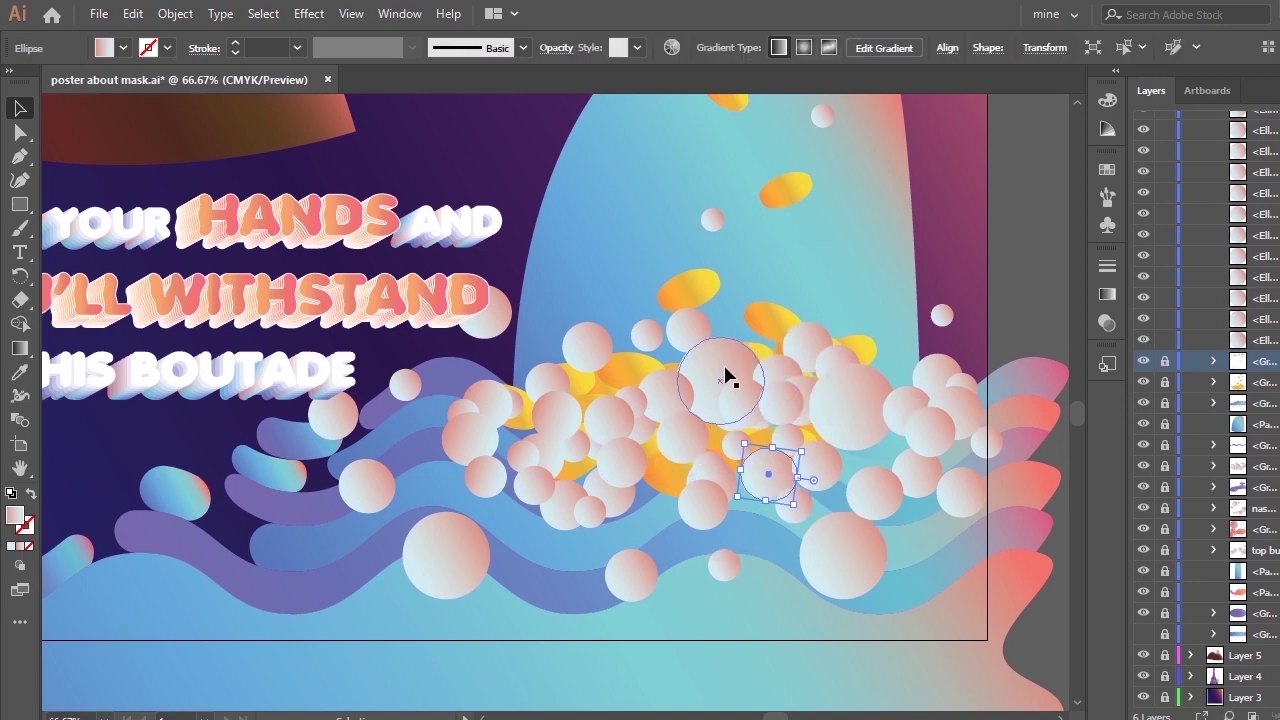
{"action": "left_click", "coordinate": [573, 453]}
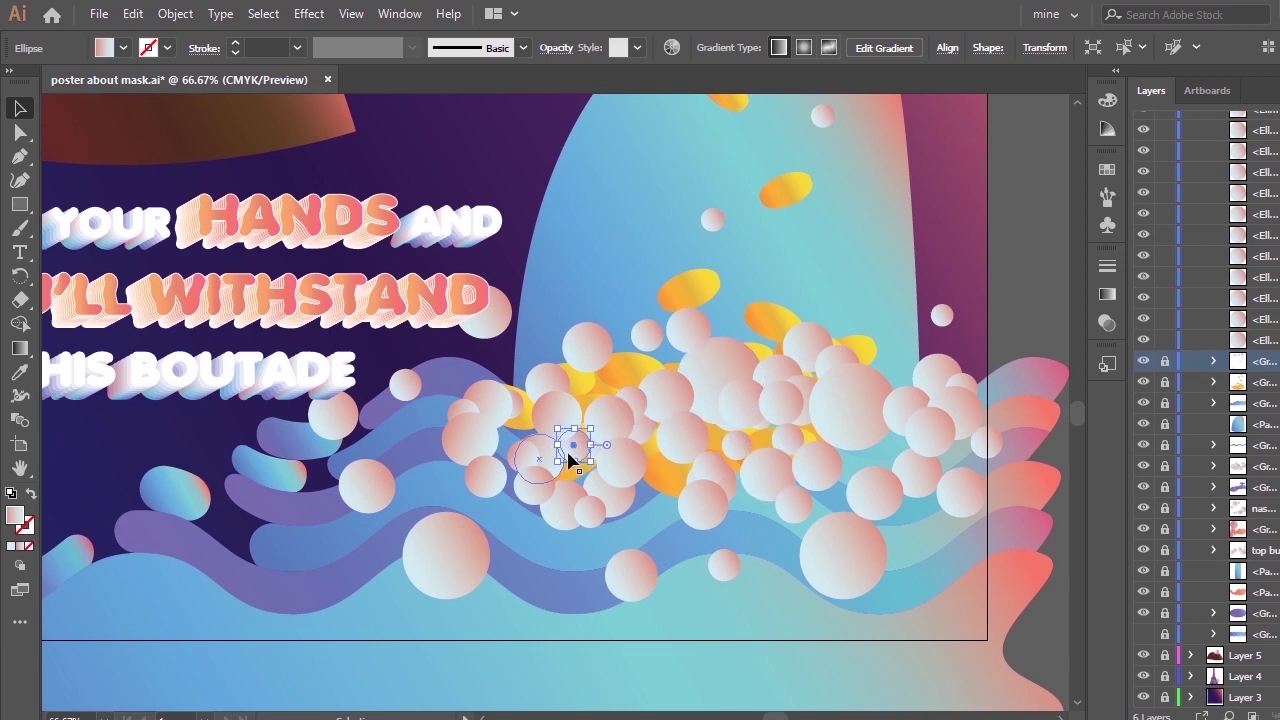
{"action": "key", "text": "Delete"}
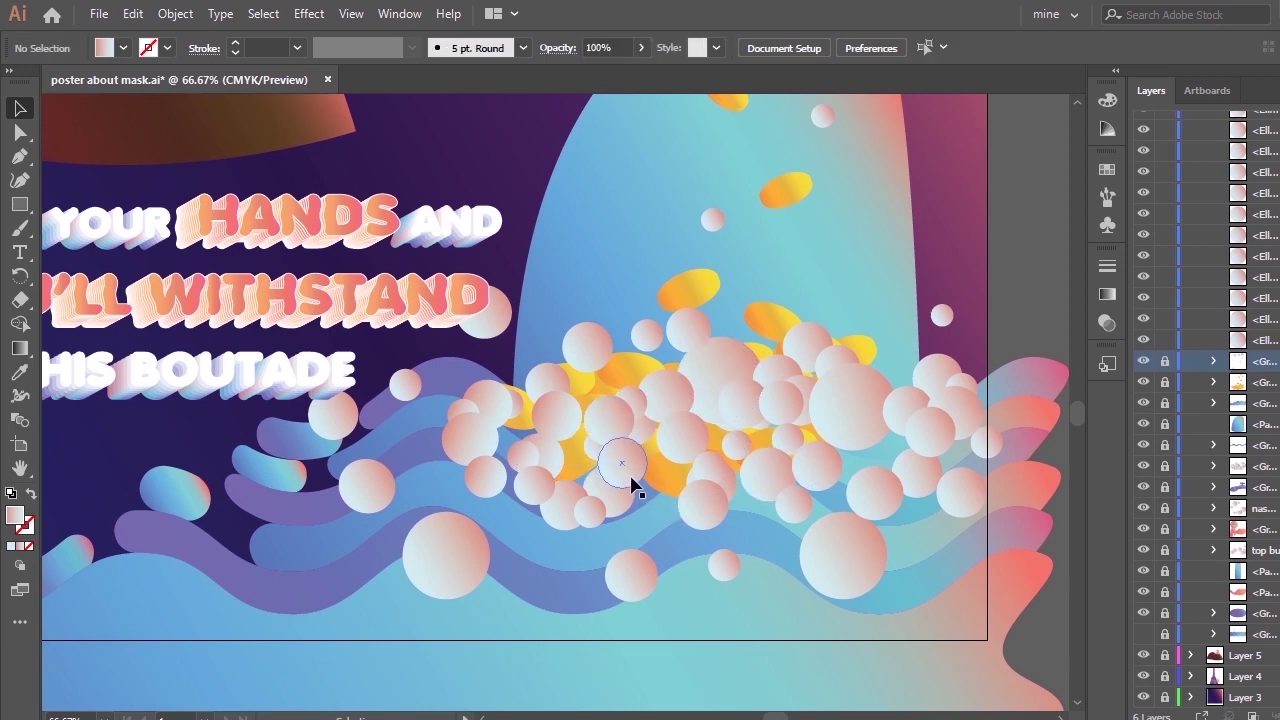
{"action": "left_click_drag", "start_coordinate": [632, 484], "coordinate": [668, 499]}
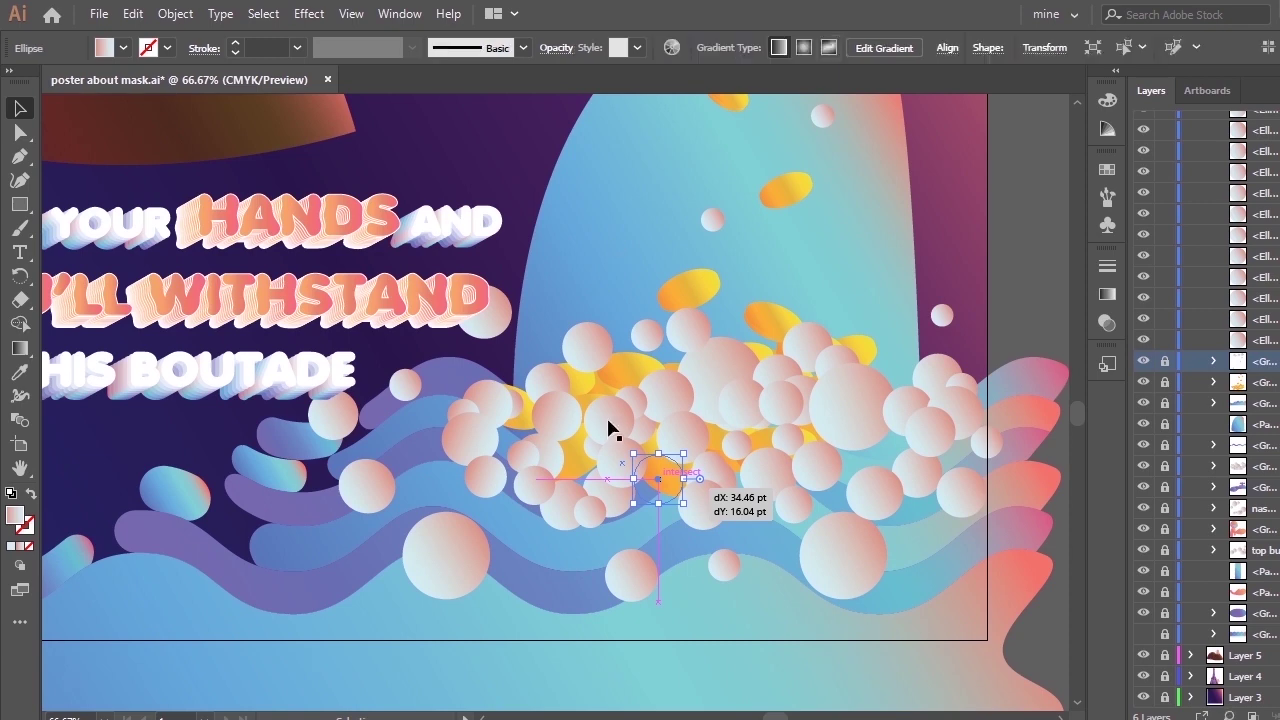
{"action": "left_click_drag", "start_coordinate": [608, 427], "coordinate": [621, 466]}
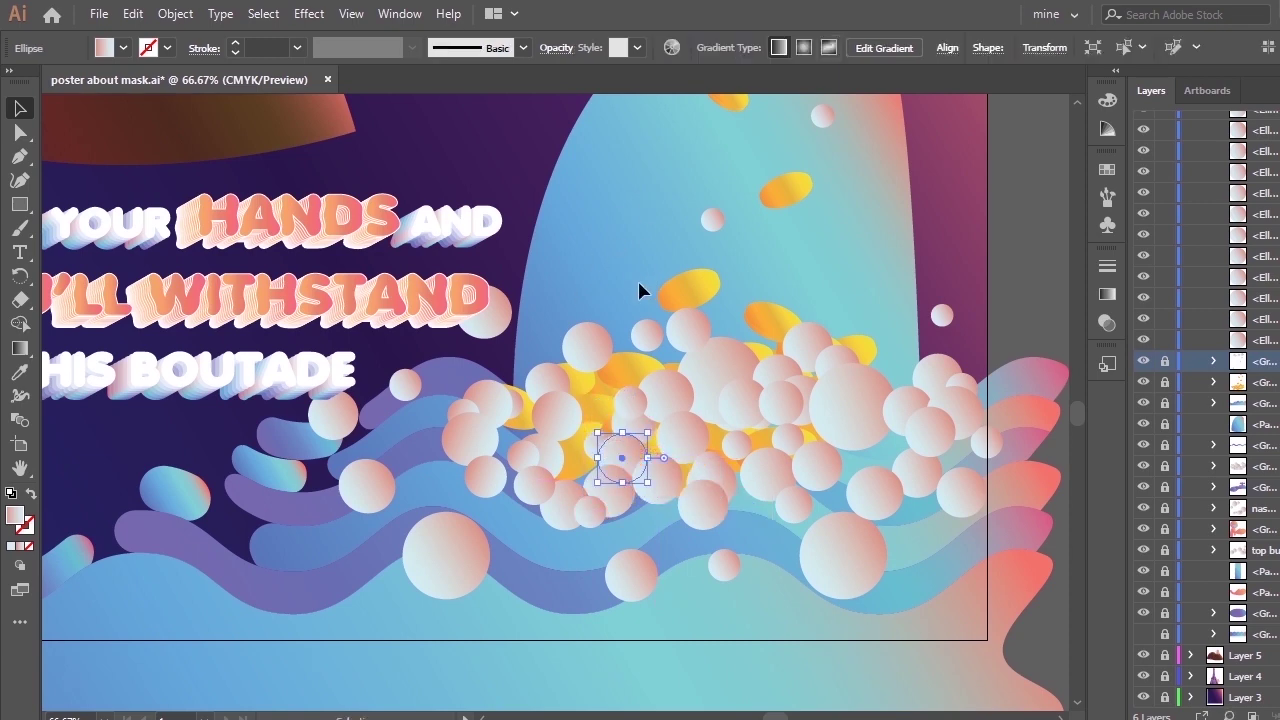
Spread bubbles around the pile's left edge, above the coins and over the waves, and shift the large bubble to the right.
{"action": "left_click_drag", "start_coordinate": [486, 404], "coordinate": [492, 364]}
{"action": "left_click_drag", "start_coordinate": [522, 455], "coordinate": [536, 538]}
{"action": "left_click_drag", "start_coordinate": [490, 410], "coordinate": [806, 279]}
{"action": "mouse_move", "coordinate": [463, 418]}
{"action": "left_mouse_down"}
{"action": "mouse_move", "coordinate": [459, 402]}
{"action": "mouse_move", "coordinate": [481, 424]}
{"action": "left_mouse_up"}
{"action": "left_click_drag", "start_coordinate": [866, 418], "coordinate": [900, 416]}
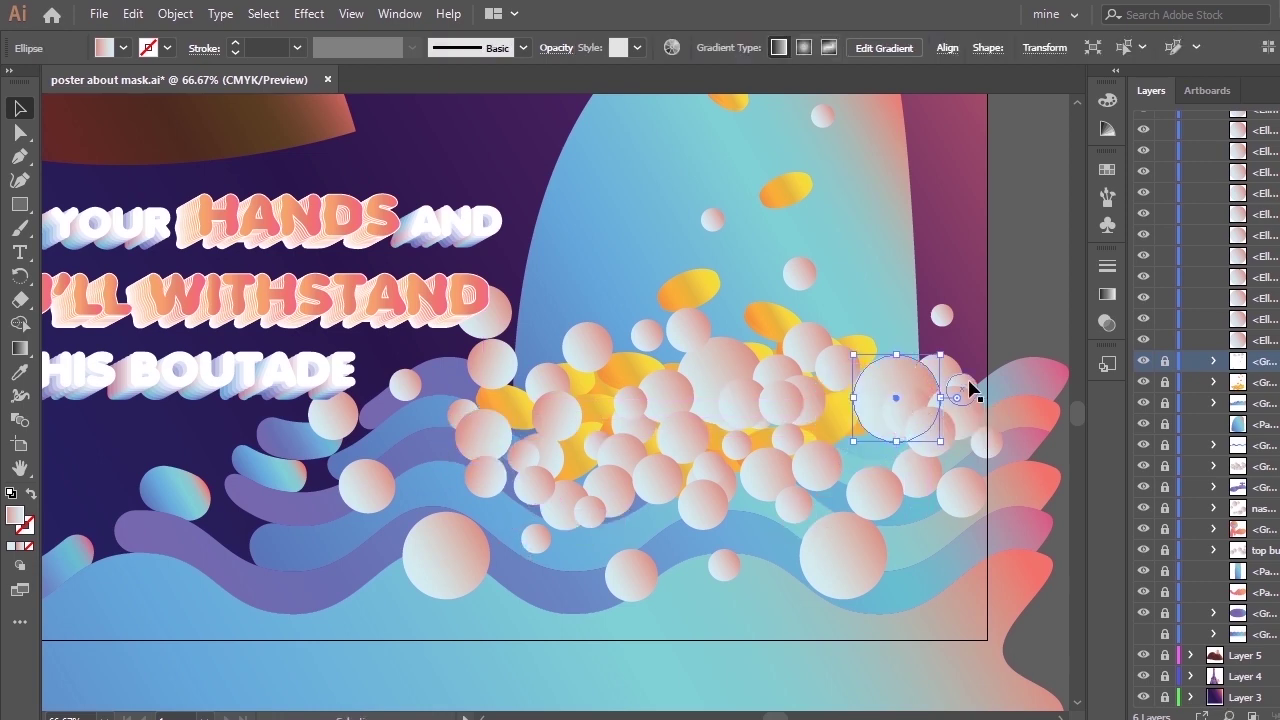
{"action": "left_click_drag", "start_coordinate": [968, 382], "coordinate": [492, 318]}
Rearrange bubbles across the pile's right side, center and lower front to uncover coins, and delete one surplus bubble.
{"action": "mouse_move", "coordinate": [897, 428]}
{"action": "left_mouse_down"}
{"action": "mouse_move", "coordinate": [858, 450]}
{"action": "mouse_move", "coordinate": [820, 428]}
{"action": "mouse_move", "coordinate": [889, 425]}
{"action": "mouse_move", "coordinate": [894, 439]}
{"action": "left_mouse_up"}
{"action": "left_click", "coordinate": [920, 550]}
{"action": "left_click_drag", "start_coordinate": [591, 523], "coordinate": [630, 545]}
{"action": "left_click_drag", "start_coordinate": [630, 458], "coordinate": [609, 397]}
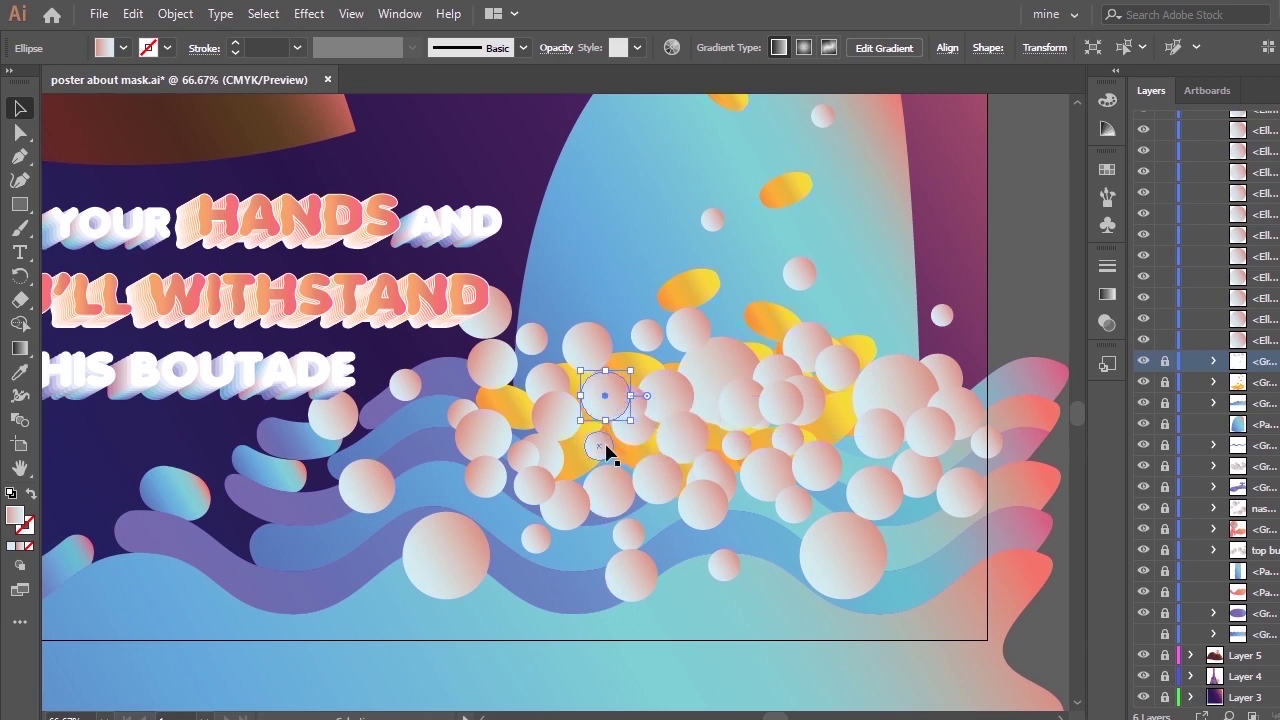
{"action": "left_click", "coordinate": [926, 337]}
{"action": "left_click_drag", "start_coordinate": [639, 430], "coordinate": [628, 405]}
{"action": "left_click_drag", "start_coordinate": [718, 387], "coordinate": [975, 185]}
{"action": "key", "text": "Delete"}
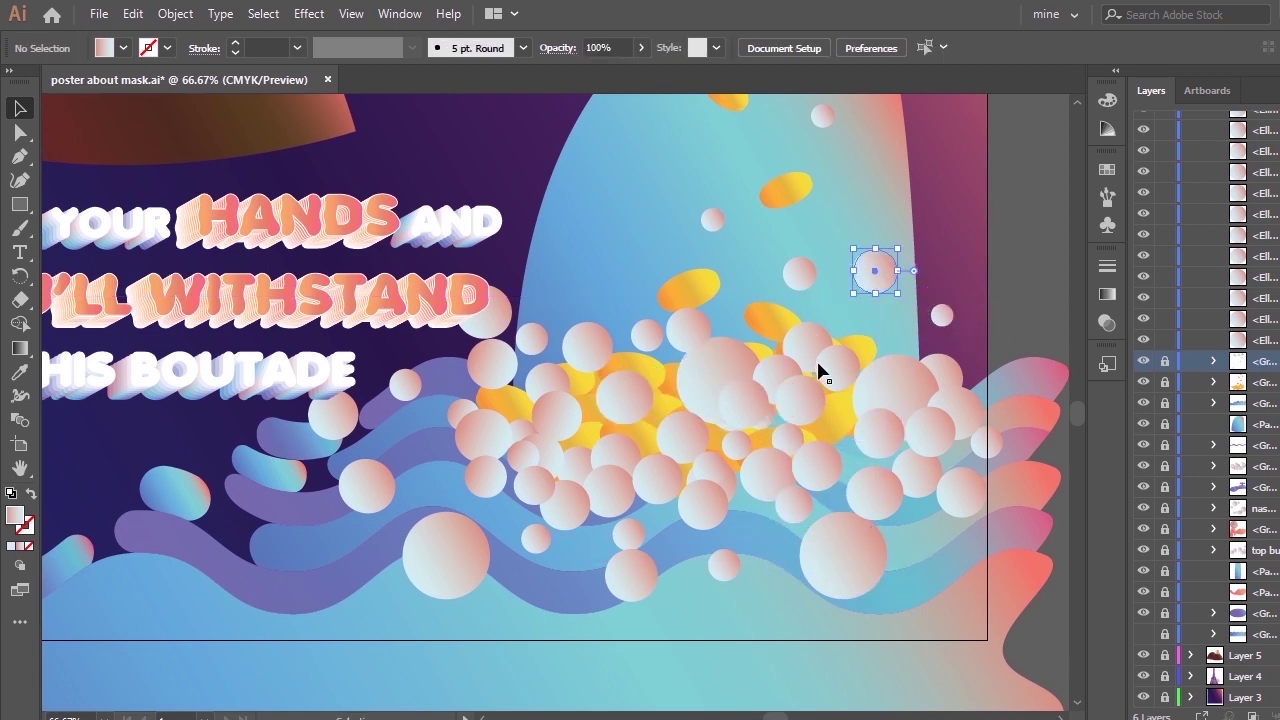
Remove the large and surplus bubbles covering the middle coins, and reposition the remaining medium bubbles there.
{"action": "left_click_drag", "start_coordinate": [803, 408], "coordinate": [737, 353]}
{"action": "left_click", "coordinate": [785, 441]}
{"action": "key", "text": "Delete"}
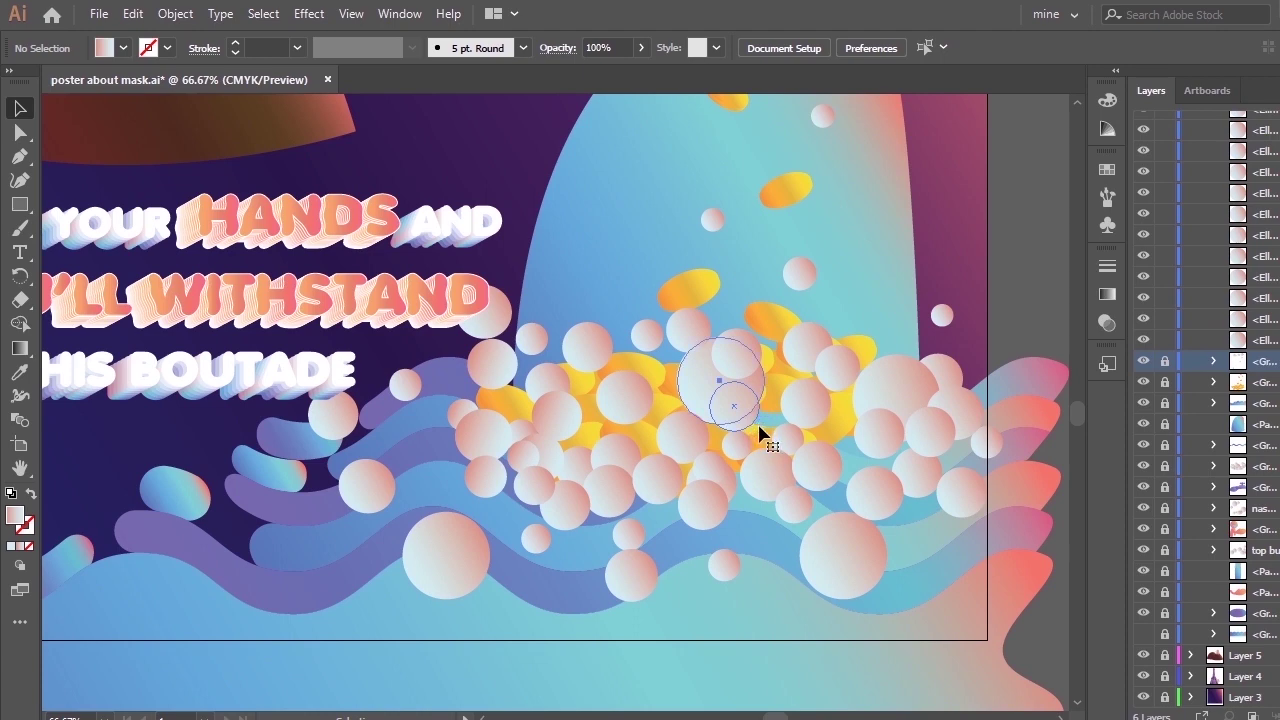
{"action": "left_click", "coordinate": [756, 422]}
{"action": "key", "text": "Delete"}
{"action": "left_click", "coordinate": [750, 415]}
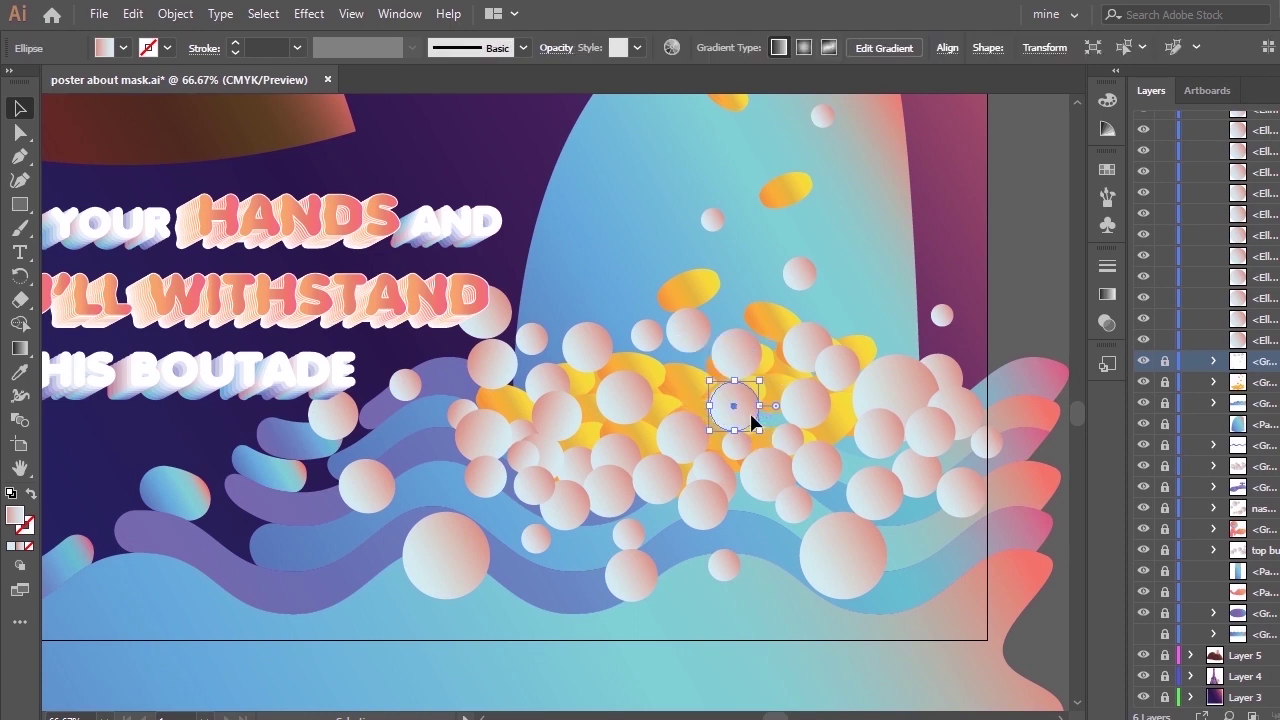
{"action": "left_click_drag", "start_coordinate": [752, 420], "coordinate": [733, 382]}
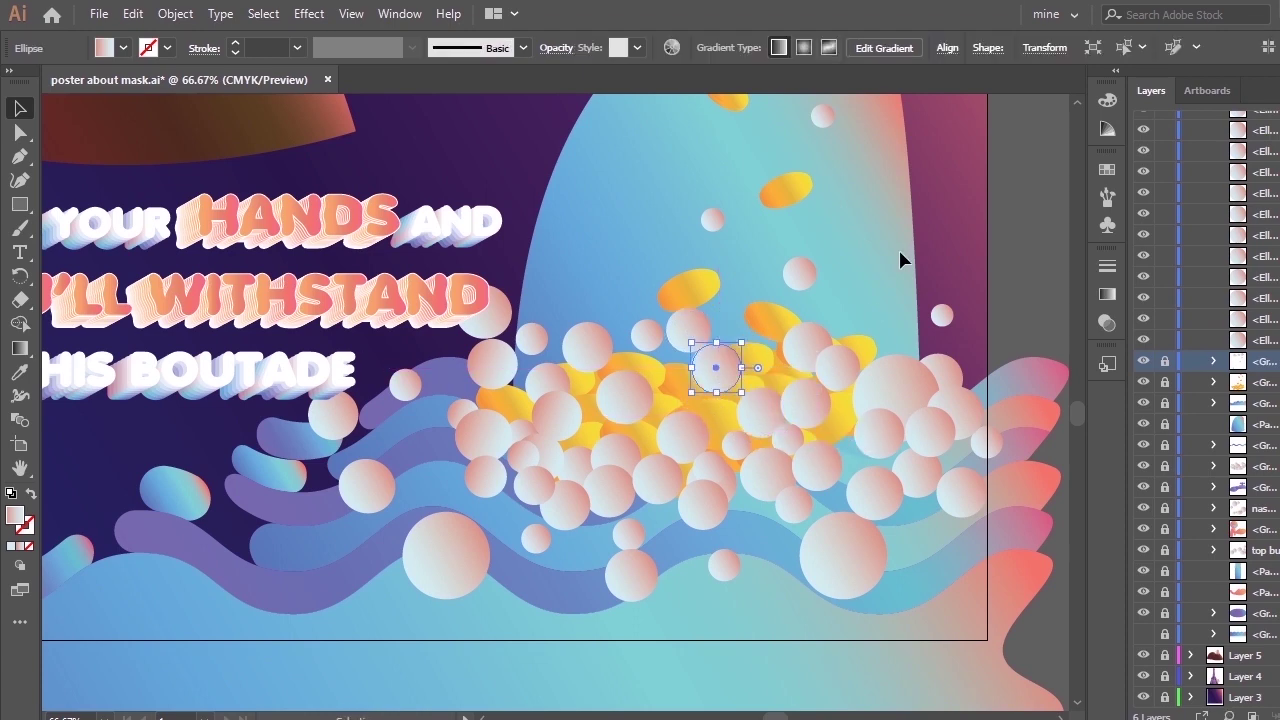
{"action": "key", "text": "ctrl+shift+a"}
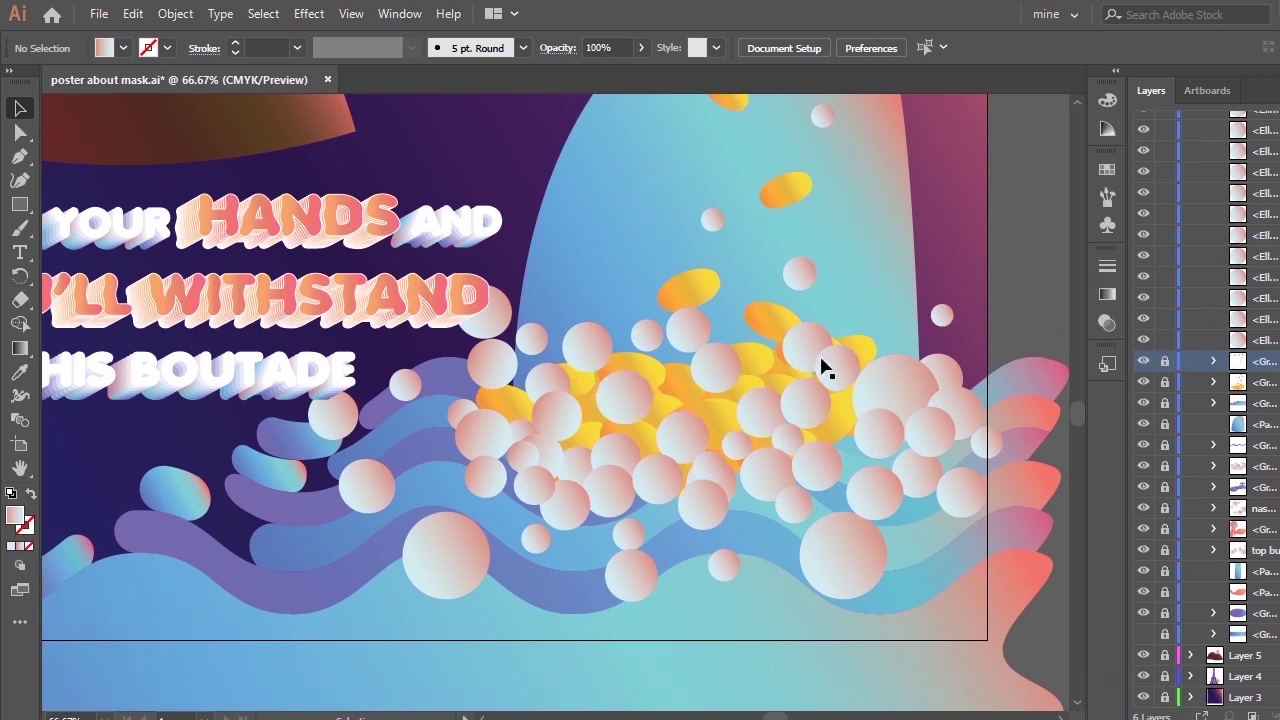
Group the seven bubbles lying over the middle of the coin pile.
{"action": "left_click_drag", "start_coordinate": [591, 381], "coordinate": [806, 423]}
{"action": "right_click", "coordinate": [714, 374]}
{"action": "left_click", "coordinate": [768, 457]}
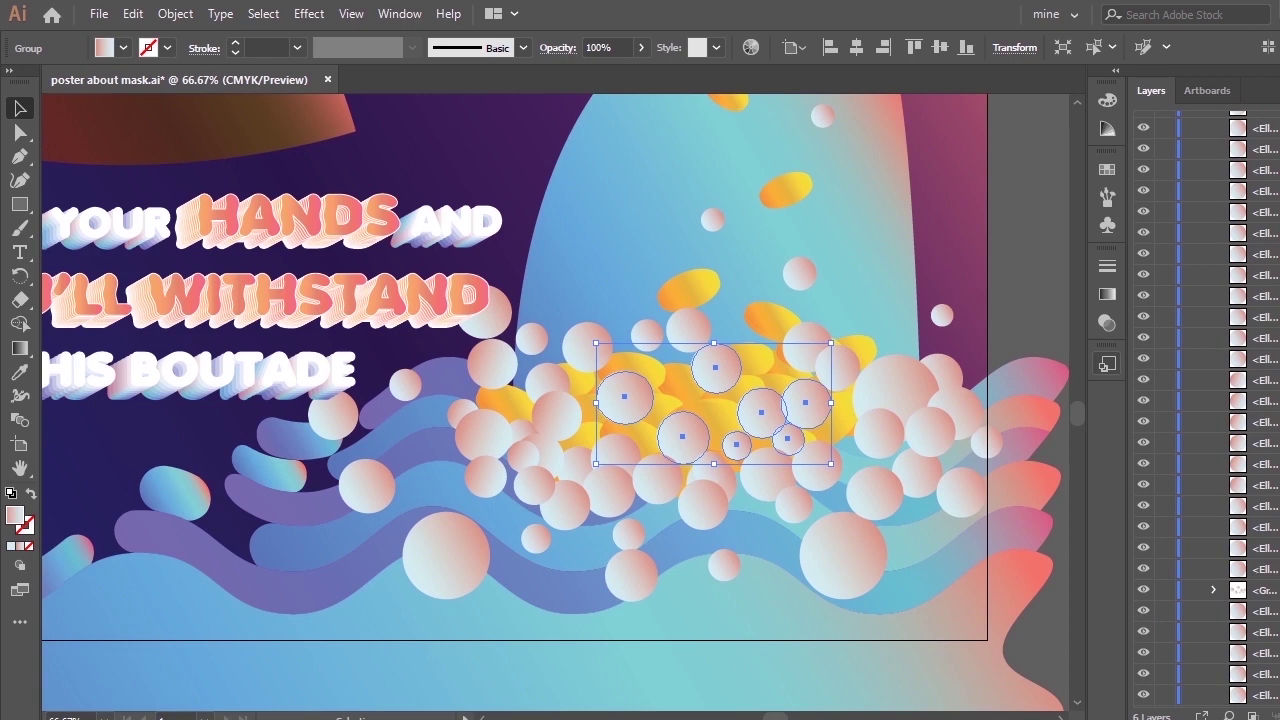
Move the group of seven middle bubbles directly below the coin group in Layer 1's stacking order and deselect it.
{"action": "scroll", "coordinate": [1264, 655], "scroll_direction": "down", "scroll_amount": 5}
{"action": "left_click_drag", "start_coordinate": [1267, 298], "coordinate": [1252, 643]}
{"action": "left_click", "coordinate": [1061, 306]}
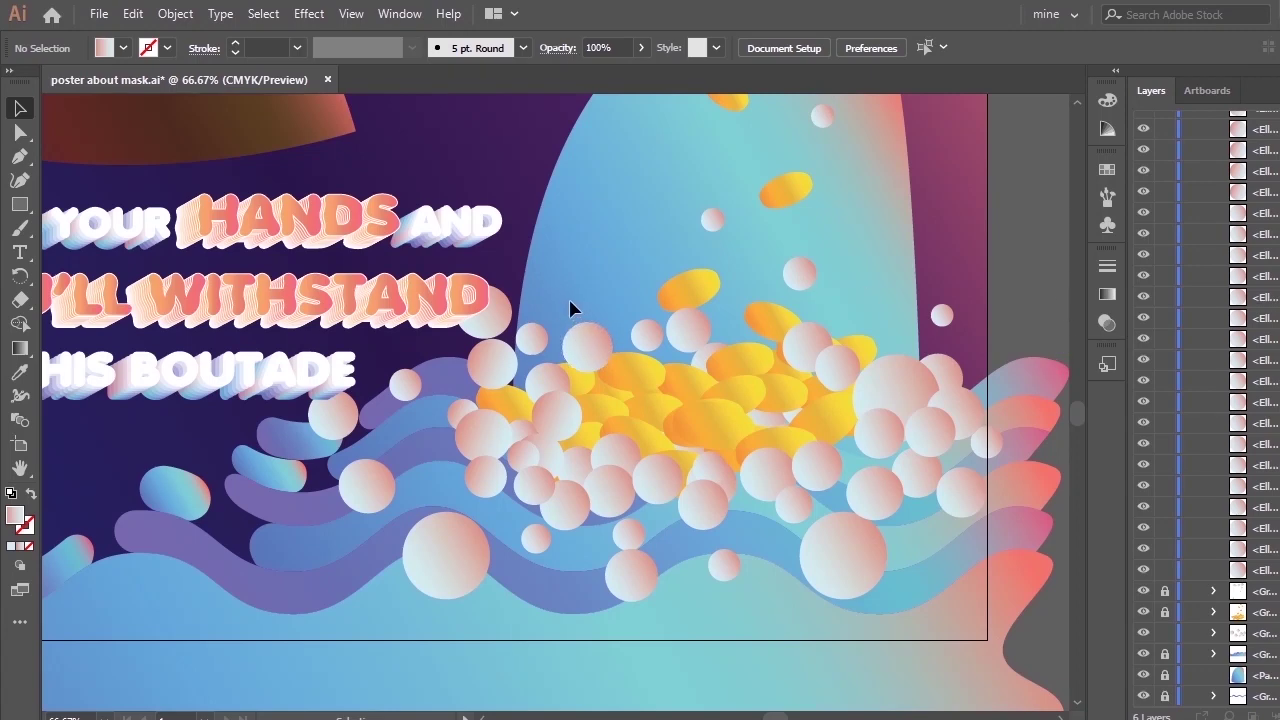
Rearrange the bubbles on the coin pile's left side, lifting one above the pile and tucking others along its edge.
{"action": "left_click_drag", "start_coordinate": [582, 468], "coordinate": [552, 276]}
{"action": "left_click_drag", "start_coordinate": [601, 492], "coordinate": [590, 478]}
{"action": "mouse_move", "coordinate": [563, 418]}
{"action": "left_mouse_down"}
{"action": "mouse_move", "coordinate": [806, 417]}
{"action": "mouse_move", "coordinate": [540, 420]}
{"action": "mouse_move", "coordinate": [558, 427]}
{"action": "left_mouse_up"}
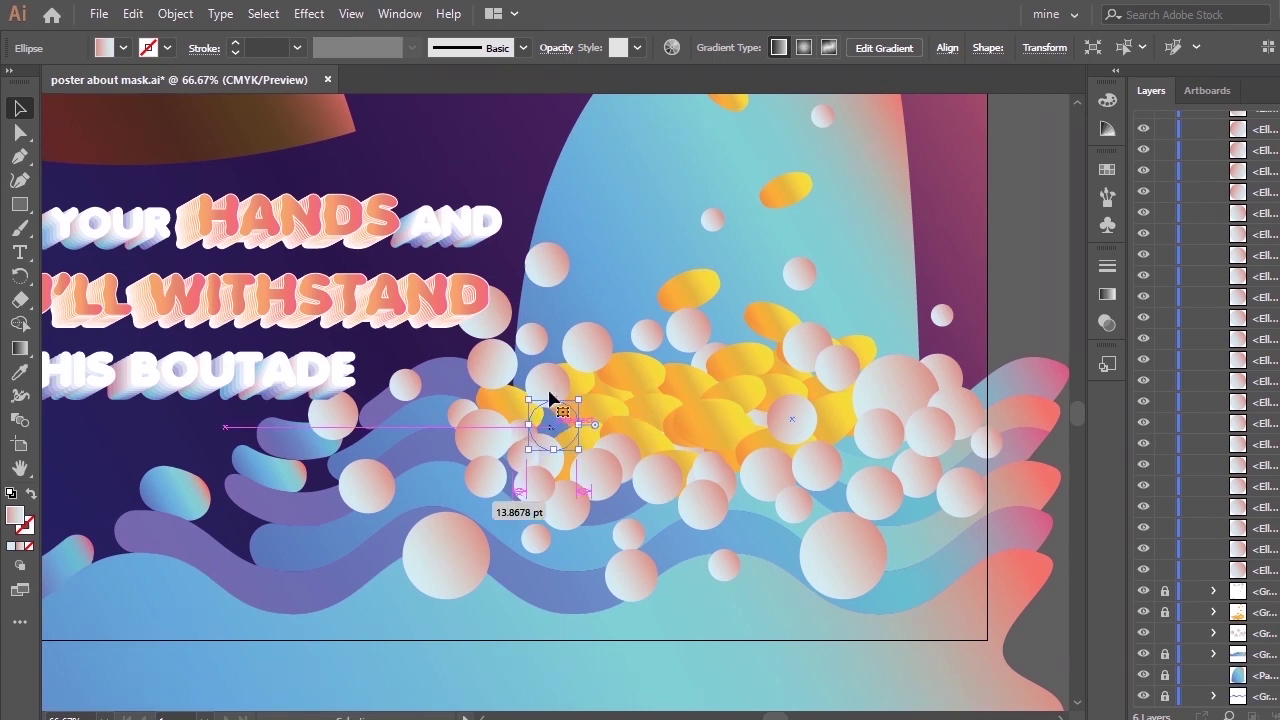
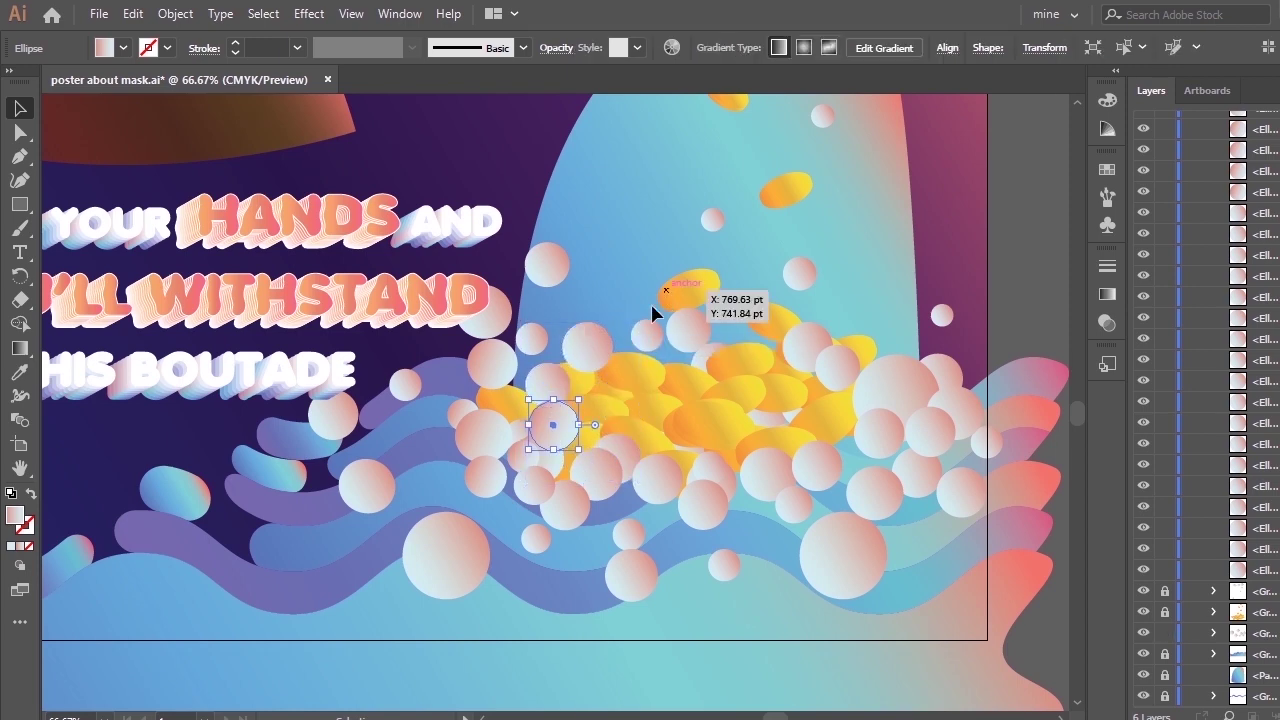
{"action": "key", "text": "ctrl+z"}
{"action": "left_click_drag", "start_coordinate": [795, 422], "coordinate": [557, 426]}
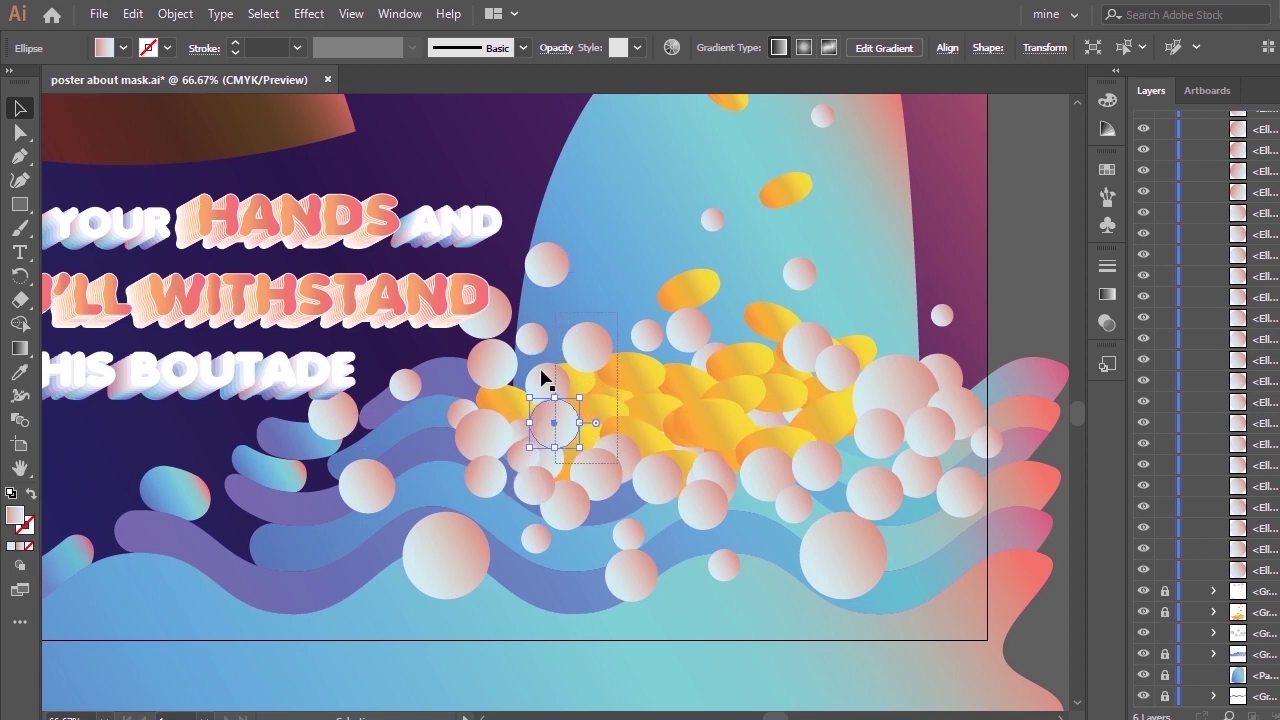
Group the bubbles on the coin pile's left side together with the seven-bubble group over the middle coins.
{"action": "left_click_drag", "start_coordinate": [617, 312], "coordinate": [555, 463]}
{"action": "right_click", "coordinate": [576, 391]}
{"action": "left_click", "coordinate": [632, 517]}
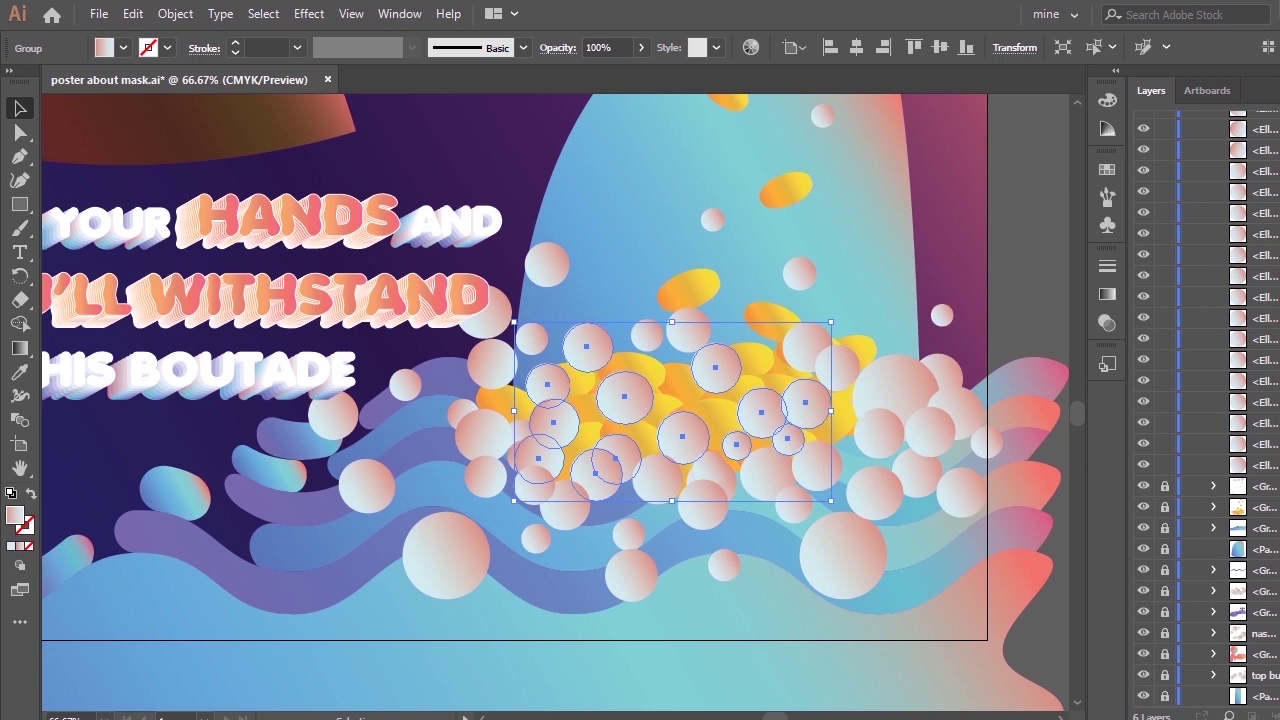
Unlock the foam group above the coin group in Layer 1 and nest the newly made bubble group inside it.
{"action": "scroll", "coordinate": [1264, 400], "scroll_direction": "up", "scroll_amount": 5}
{"action": "left_click_drag", "start_coordinate": [1264, 343], "coordinate": [1272, 658]}
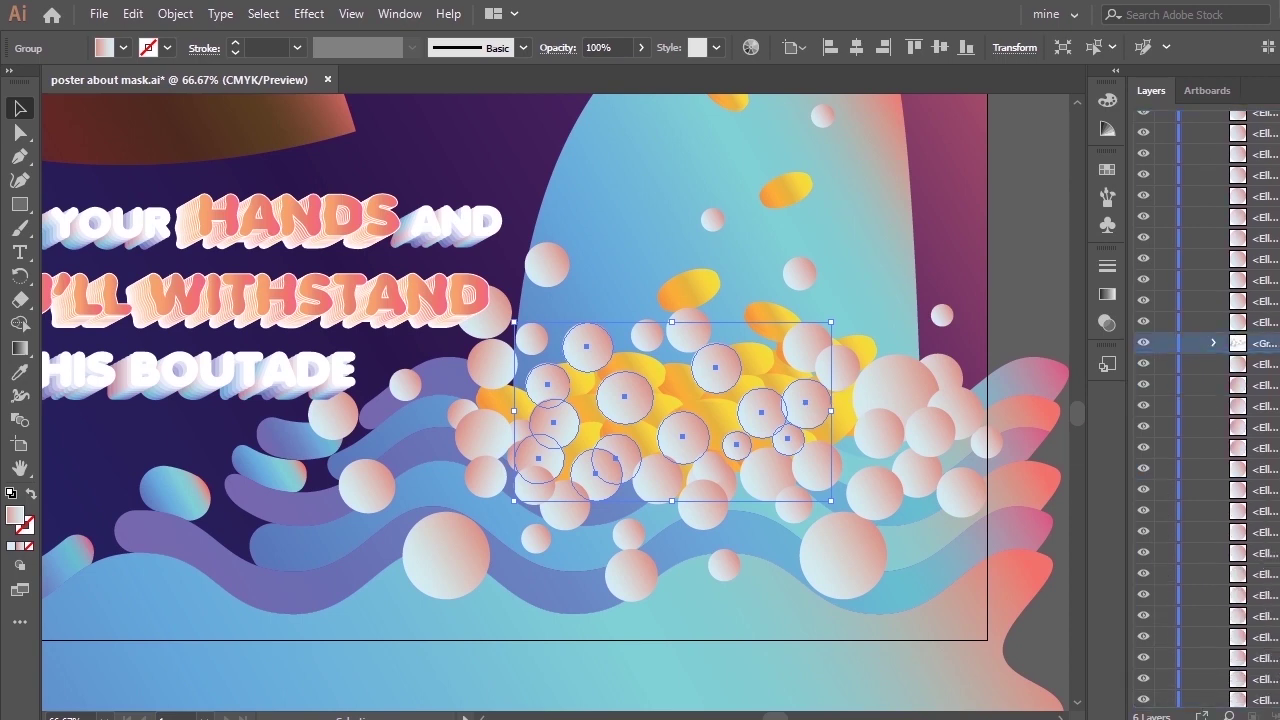
{"action": "scroll", "coordinate": [1268, 418], "scroll_direction": "down", "scroll_amount": 5}
{"action": "left_click_drag", "start_coordinate": [1261, 315], "coordinate": [1181, 424]}
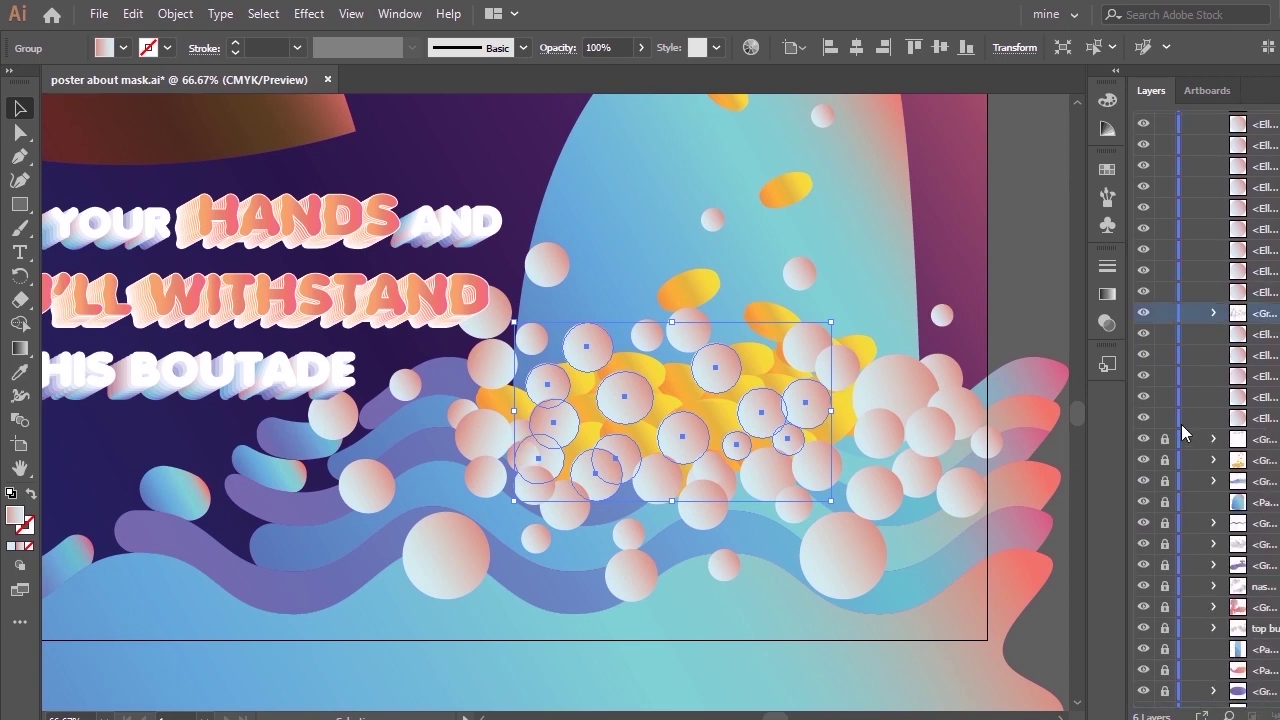
{"action": "left_click", "coordinate": [1165, 439]}
{"action": "left_click", "coordinate": [1213, 440]}
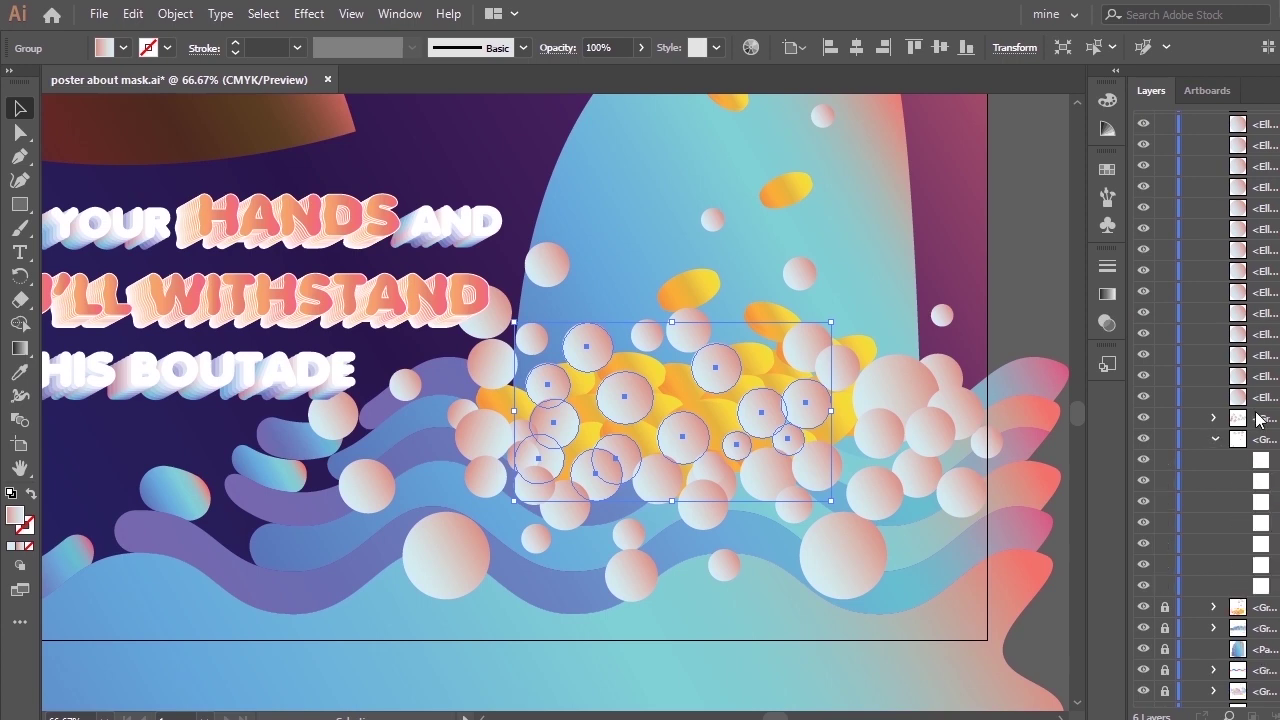
{"action": "left_click_drag", "start_coordinate": [1261, 420], "coordinate": [1268, 438]}
Ungroup both nested bubble groups inside the foam group, and place that foam group below the coin group in Layer 1.
{"action": "right_click", "coordinate": [752, 373]}
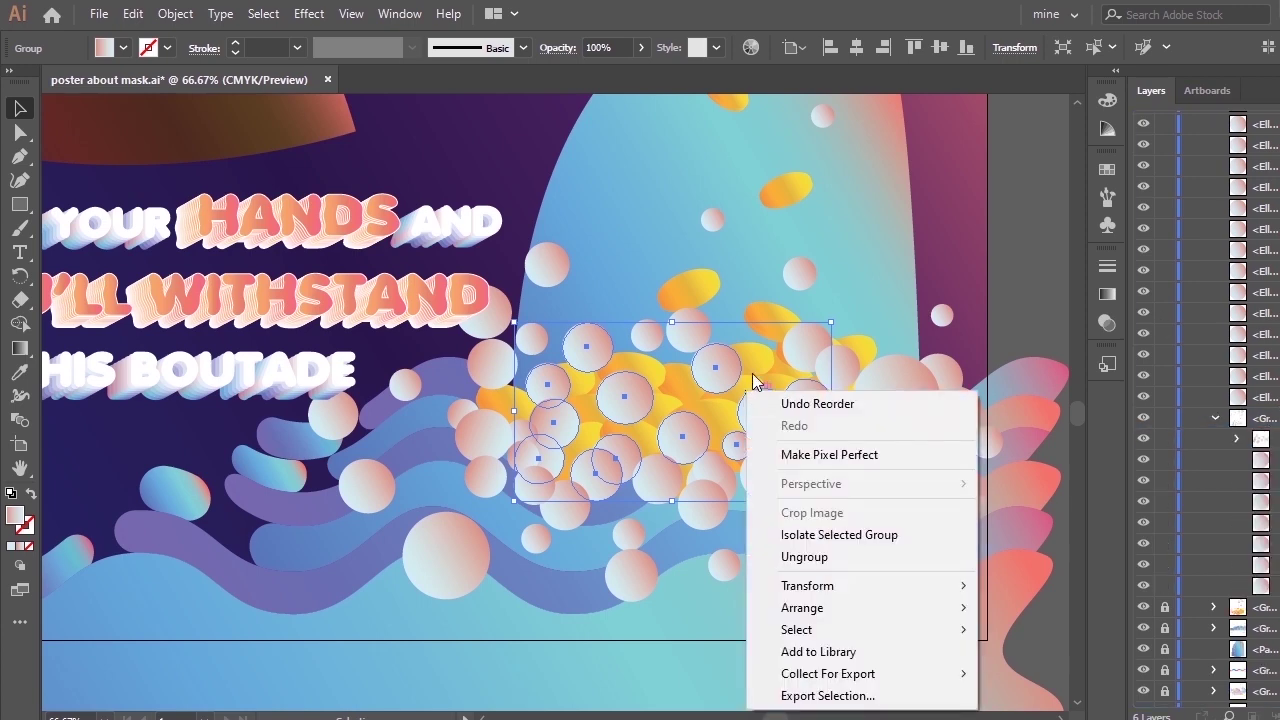
{"action": "left_click", "coordinate": [826, 556]}
{"action": "left_click", "coordinate": [1236, 565]}
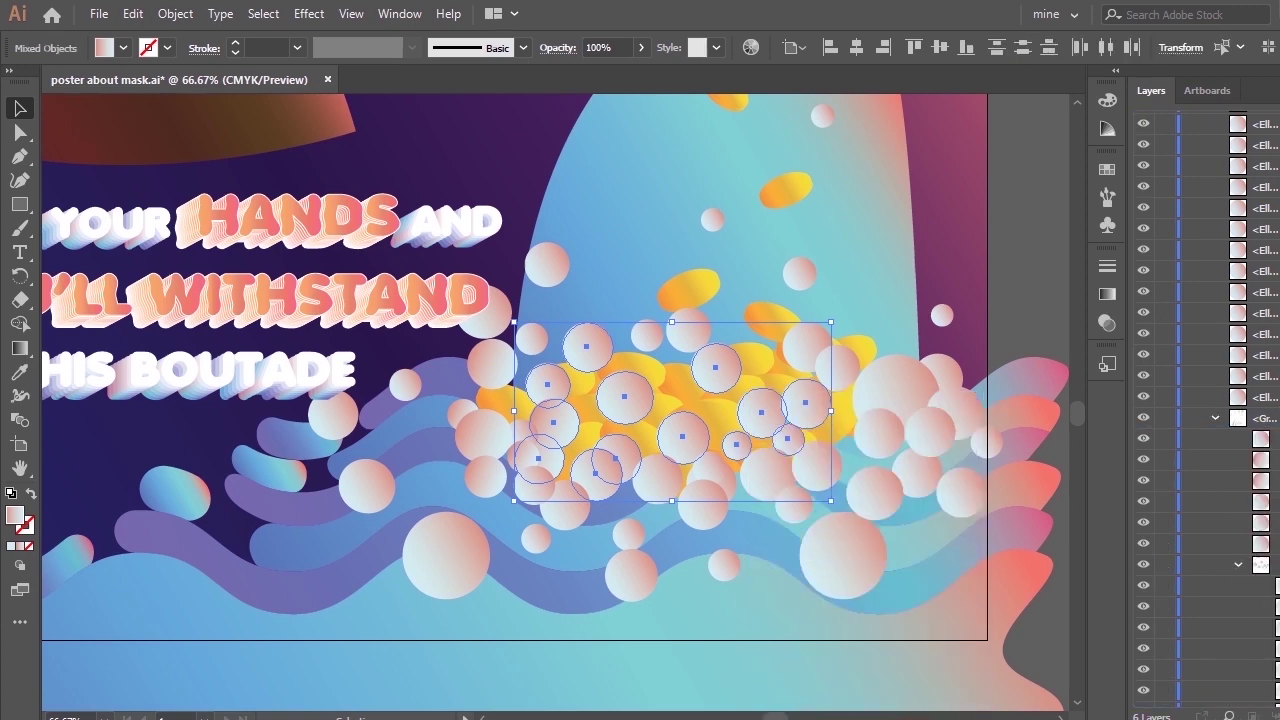
{"action": "scroll", "coordinate": [1236, 565], "scroll_direction": "down", "scroll_amount": 4}
{"action": "left_click", "coordinate": [1278, 331]}
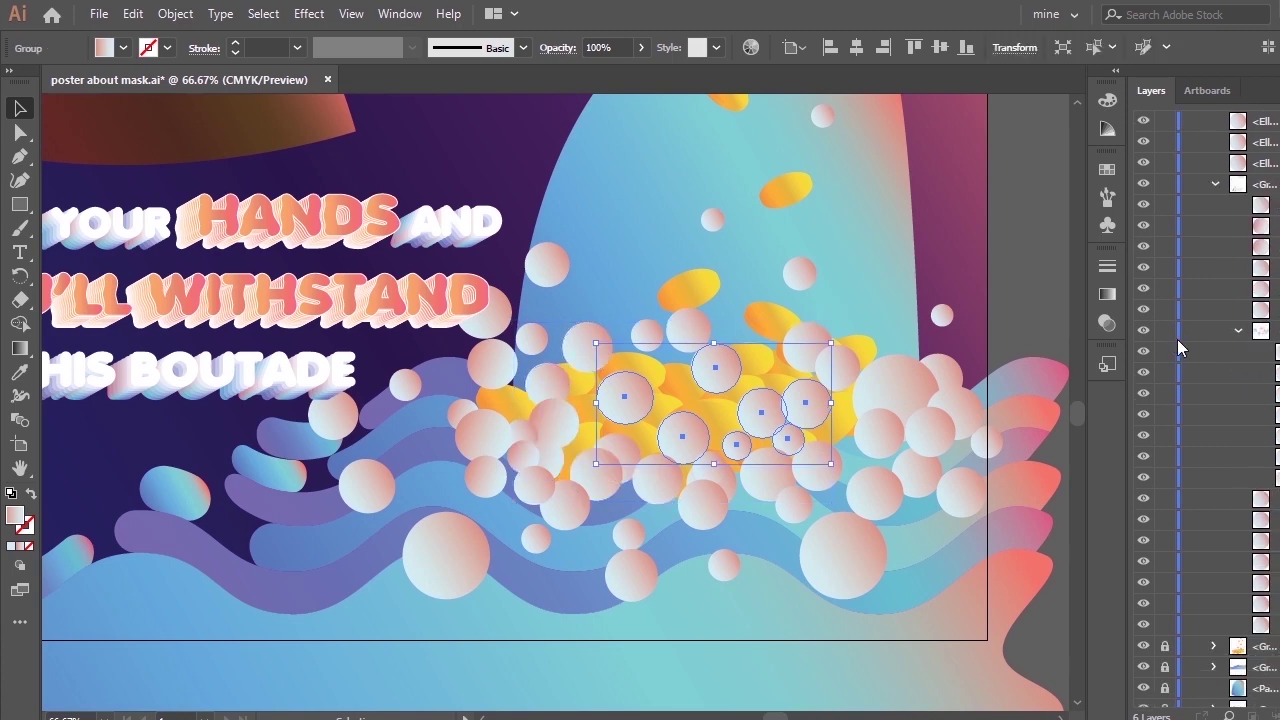
{"action": "right_click", "coordinate": [808, 371]}
{"action": "left_click", "coordinate": [830, 541]}
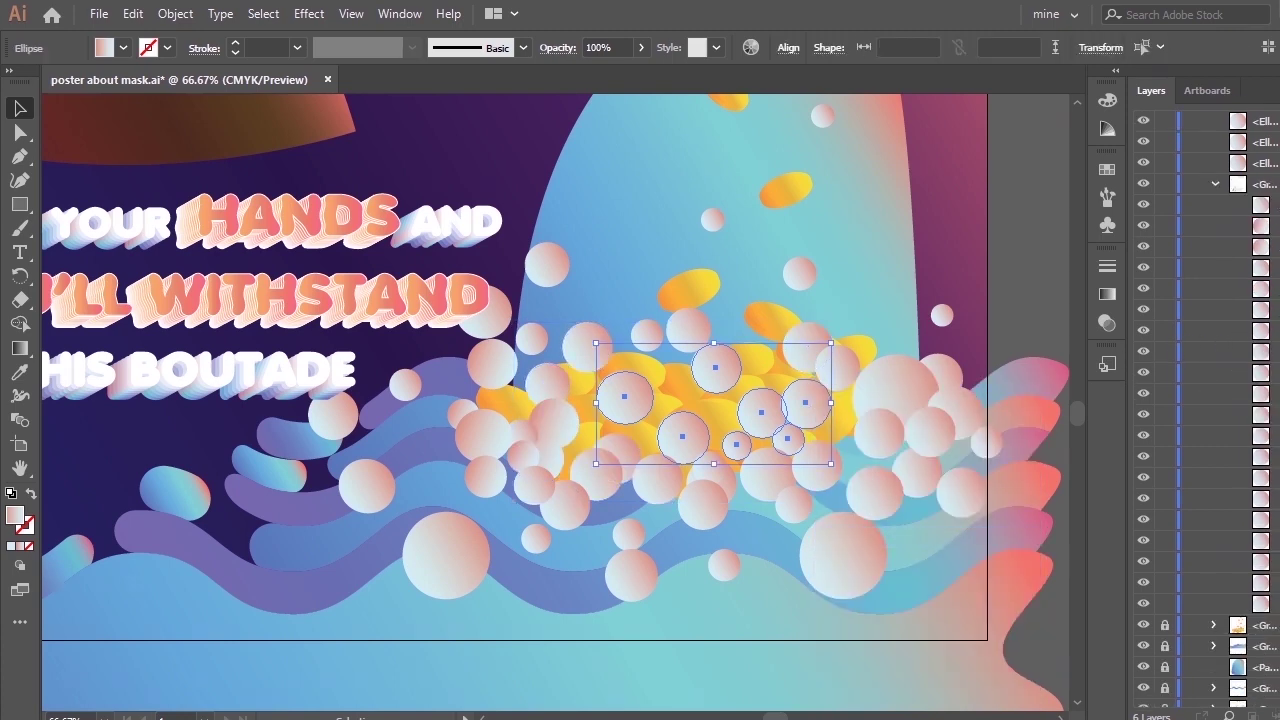
{"action": "left_click", "coordinate": [991, 518]}
{"action": "left_click_drag", "start_coordinate": [1258, 409], "coordinate": [1256, 440]}
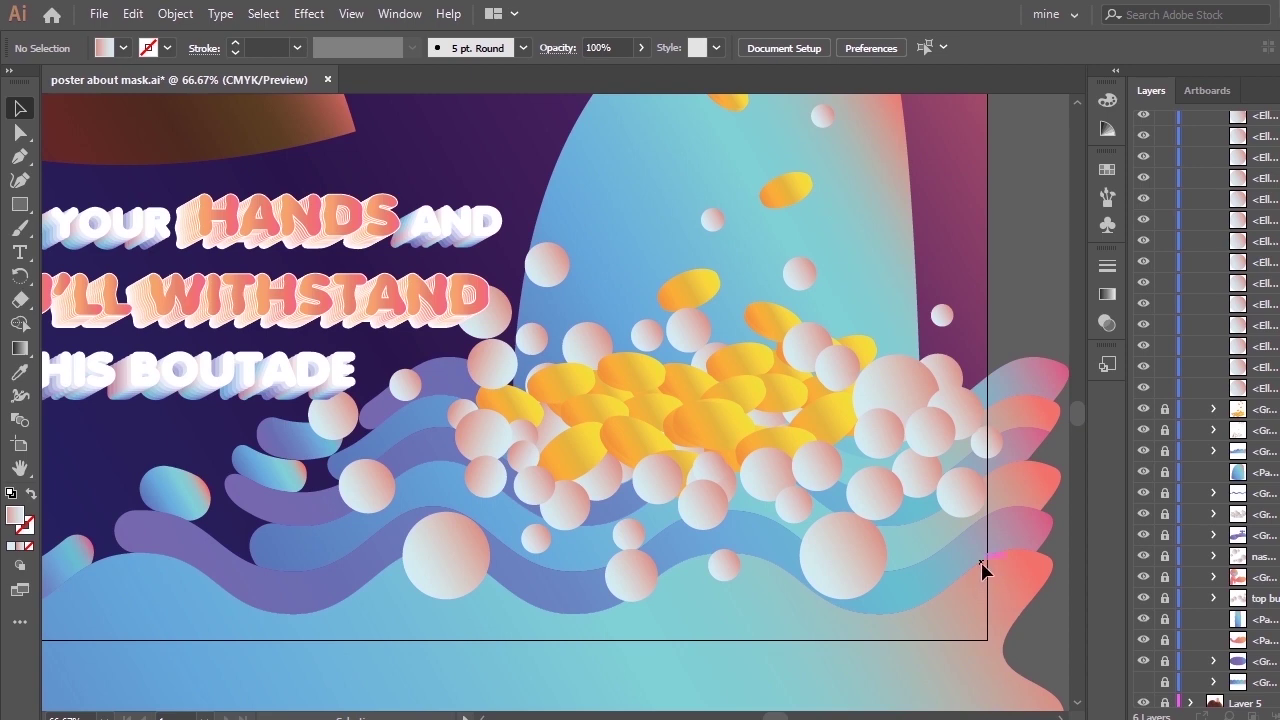
Shift bubbles at the pile's lower front down over the waves, and delete the small surplus one.
{"action": "left_click_drag", "start_coordinate": [659, 494], "coordinate": [692, 536]}
{"action": "left_click_drag", "start_coordinate": [721, 487], "coordinate": [755, 545]}
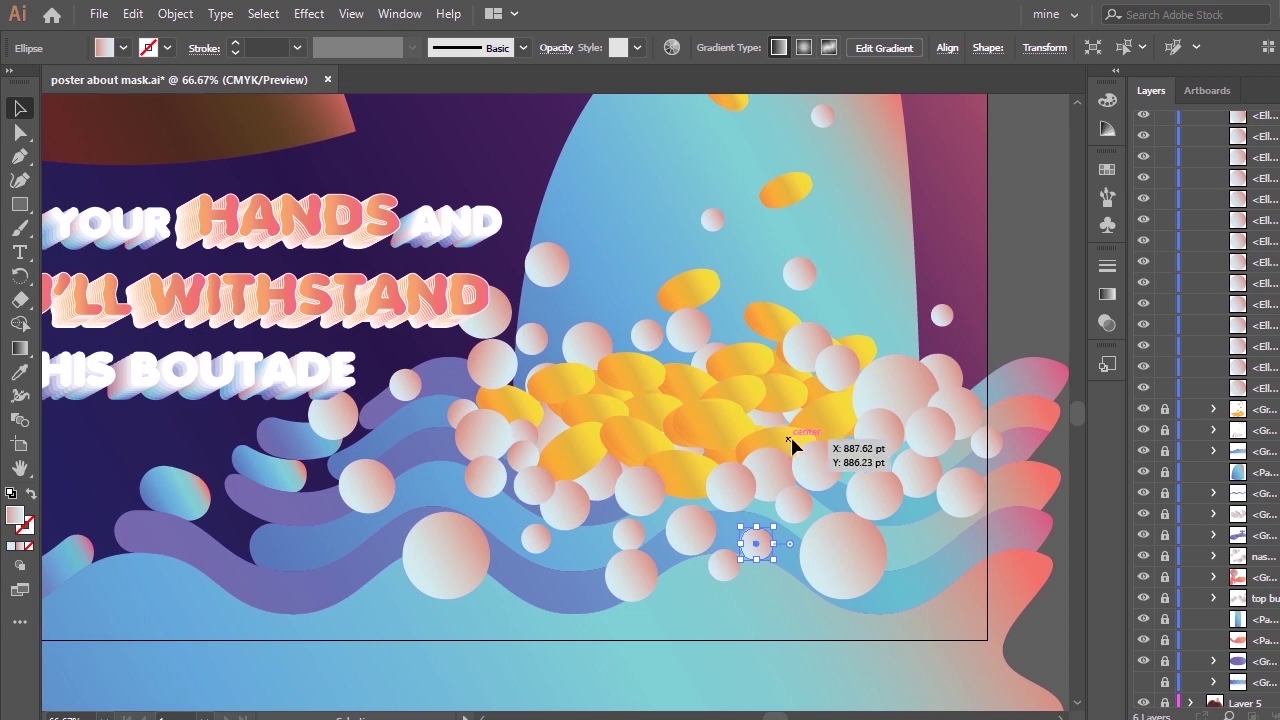
{"action": "scroll", "coordinate": [1258, 212], "scroll_direction": "up", "scroll_amount": 10}
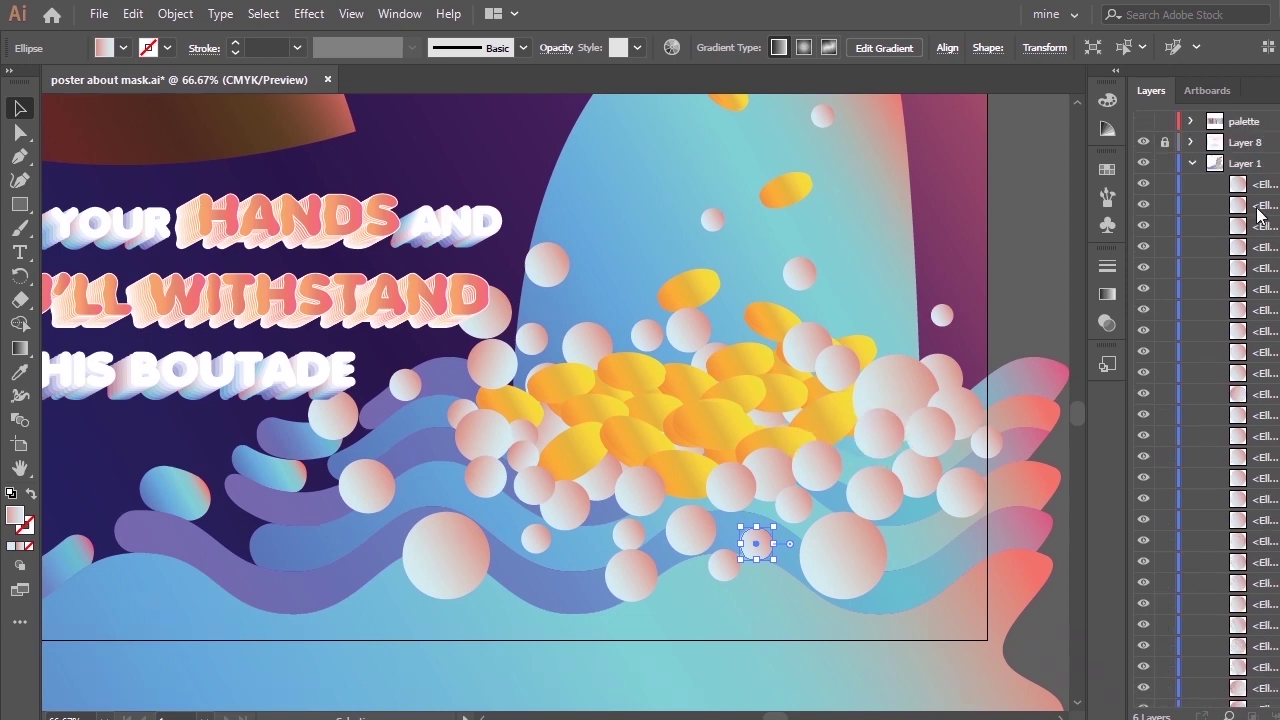
{"action": "key", "text": "ctrl+0"}
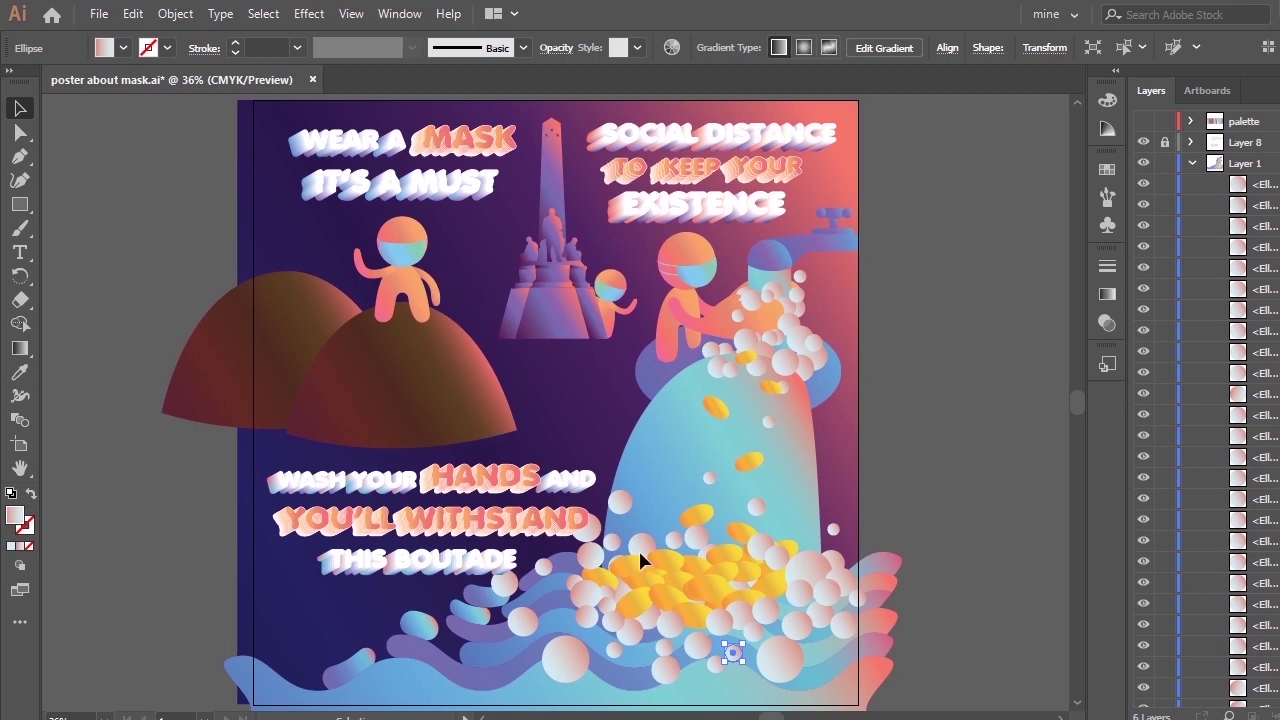
{"action": "left_click", "coordinate": [912, 626]}
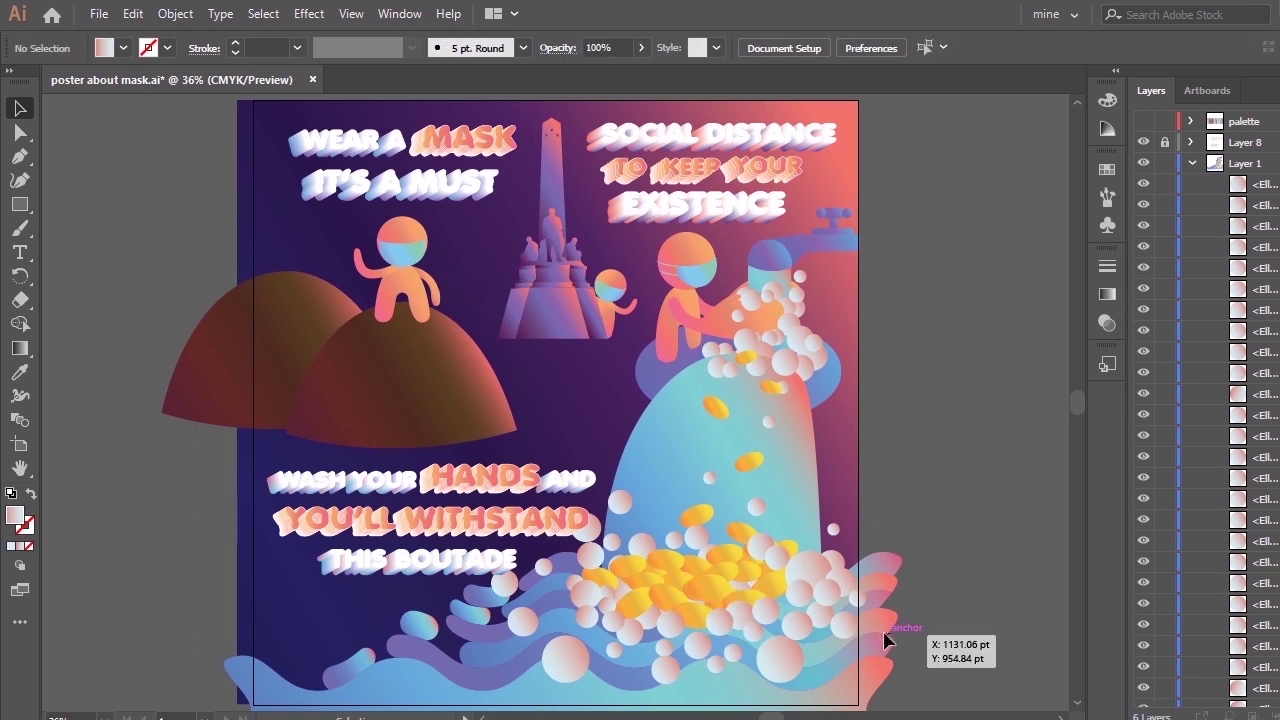
{"action": "left_click_drag", "start_coordinate": [971, 585], "coordinate": [984, 532]}
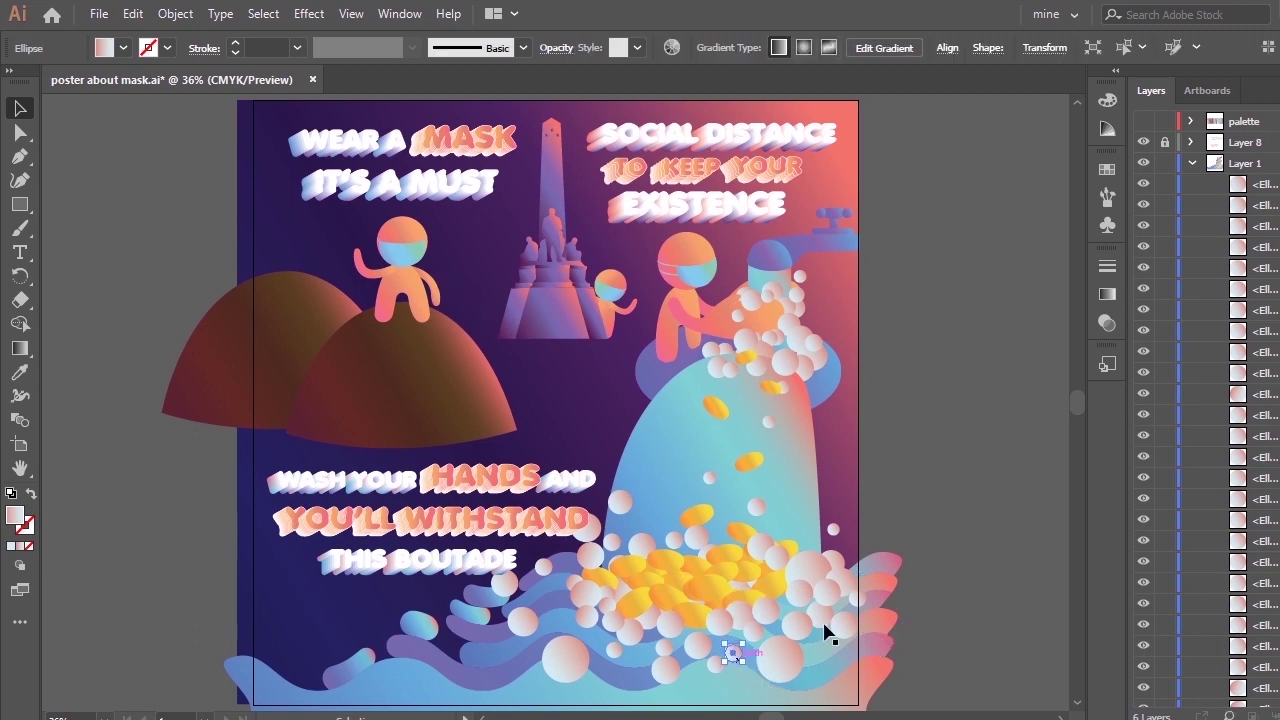
{"action": "key", "text": "Delete"}
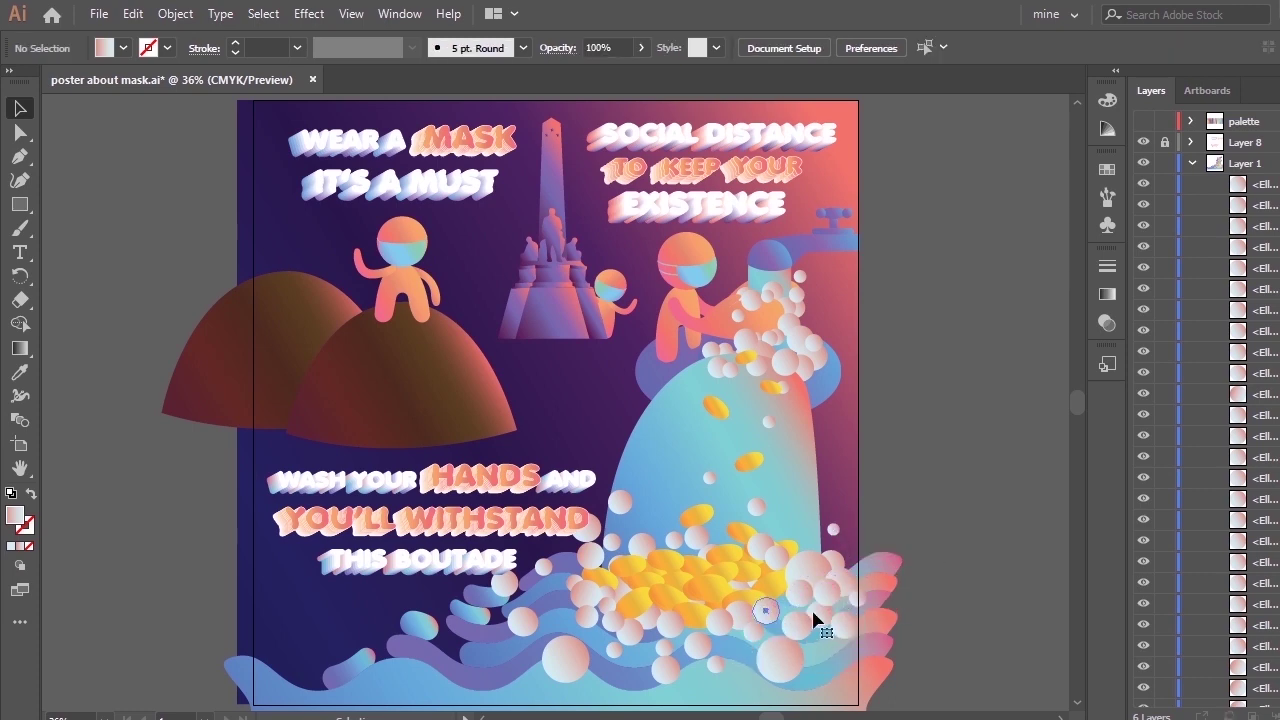
Clear surplus bubbles from the coin pile's lower right side, and shift one bubble down over the right-hand waves.
{"action": "left_click", "coordinate": [808, 618]}
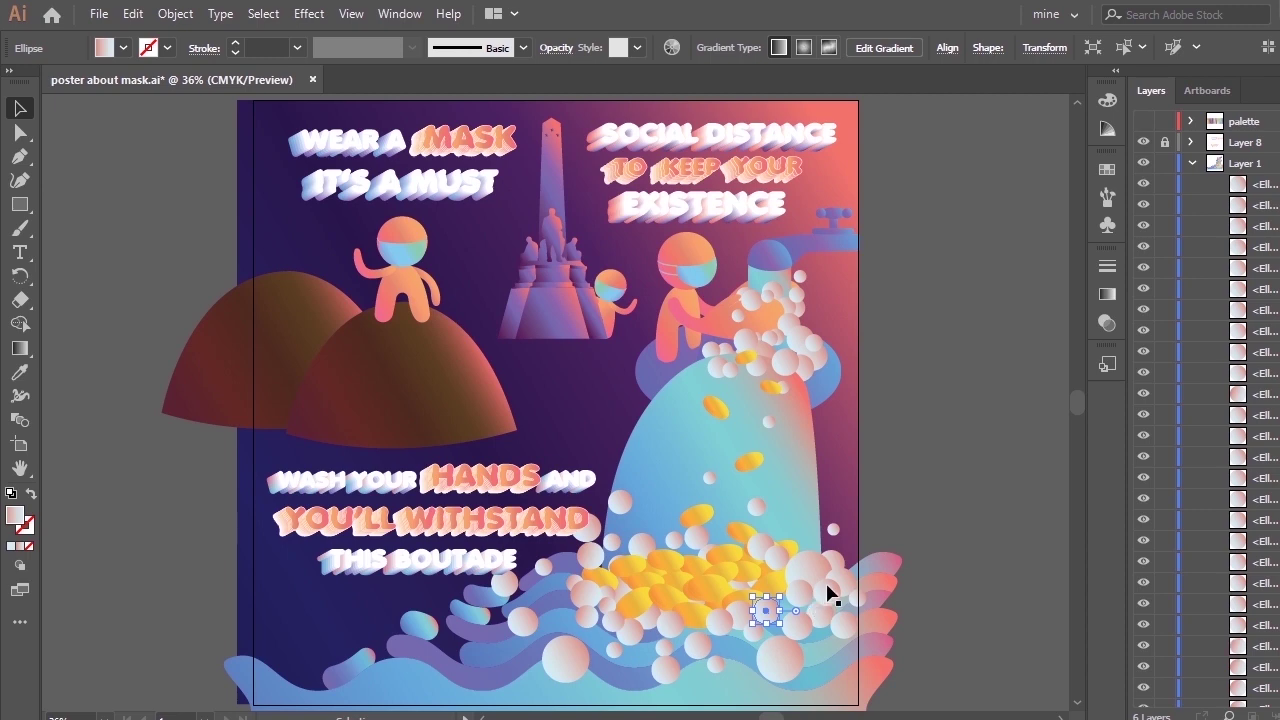
{"action": "key", "text": "Delete"}
{"action": "left_click_drag", "start_coordinate": [790, 618], "coordinate": [765, 604]}
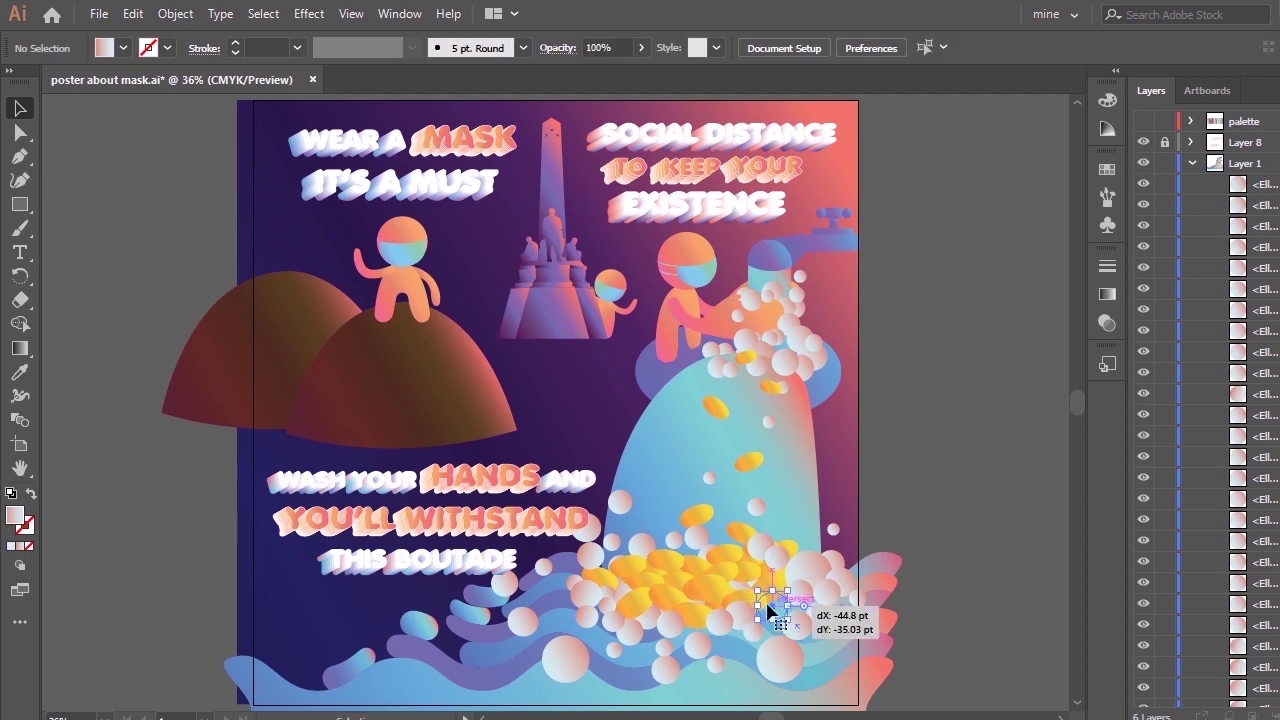
{"action": "left_click", "coordinate": [909, 588]}
{"action": "left_click_drag", "start_coordinate": [885, 585], "coordinate": [775, 606]}
{"action": "key", "text": "ctrl+shift+a"}
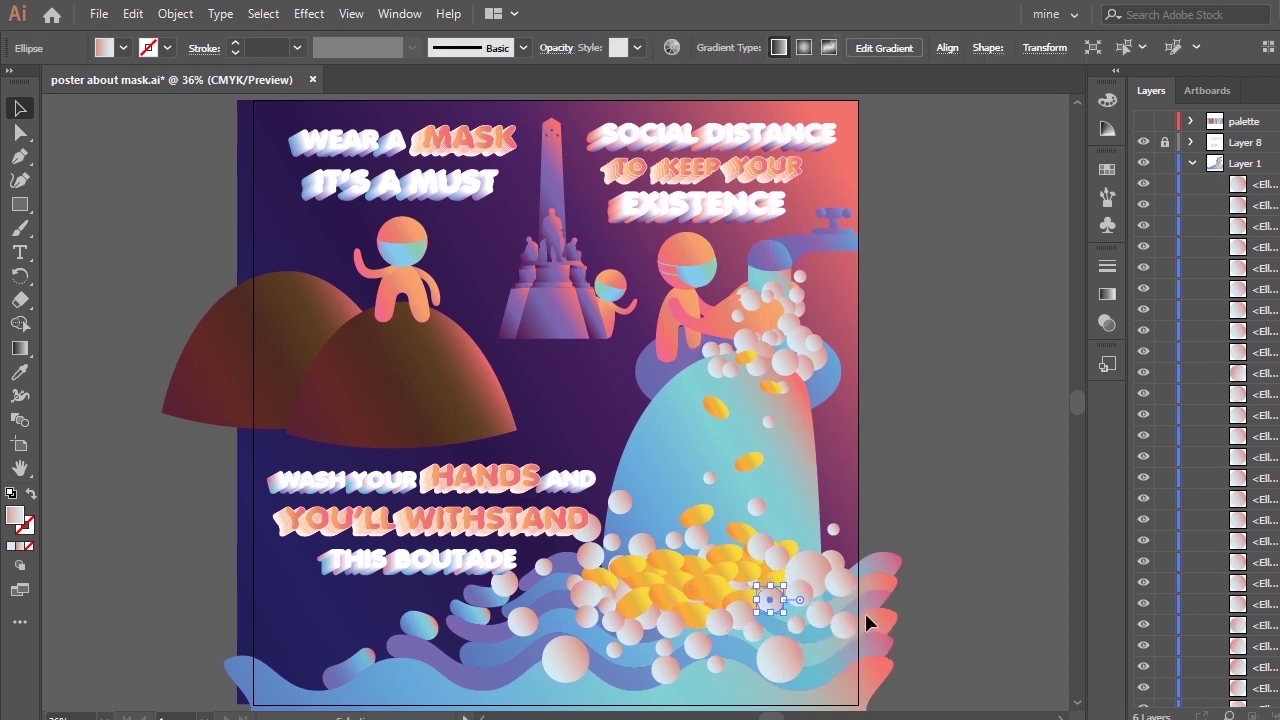
{"action": "key", "text": "ctrl+shift+a"}
{"action": "left_click_drag", "start_coordinate": [863, 631], "coordinate": [839, 661]}
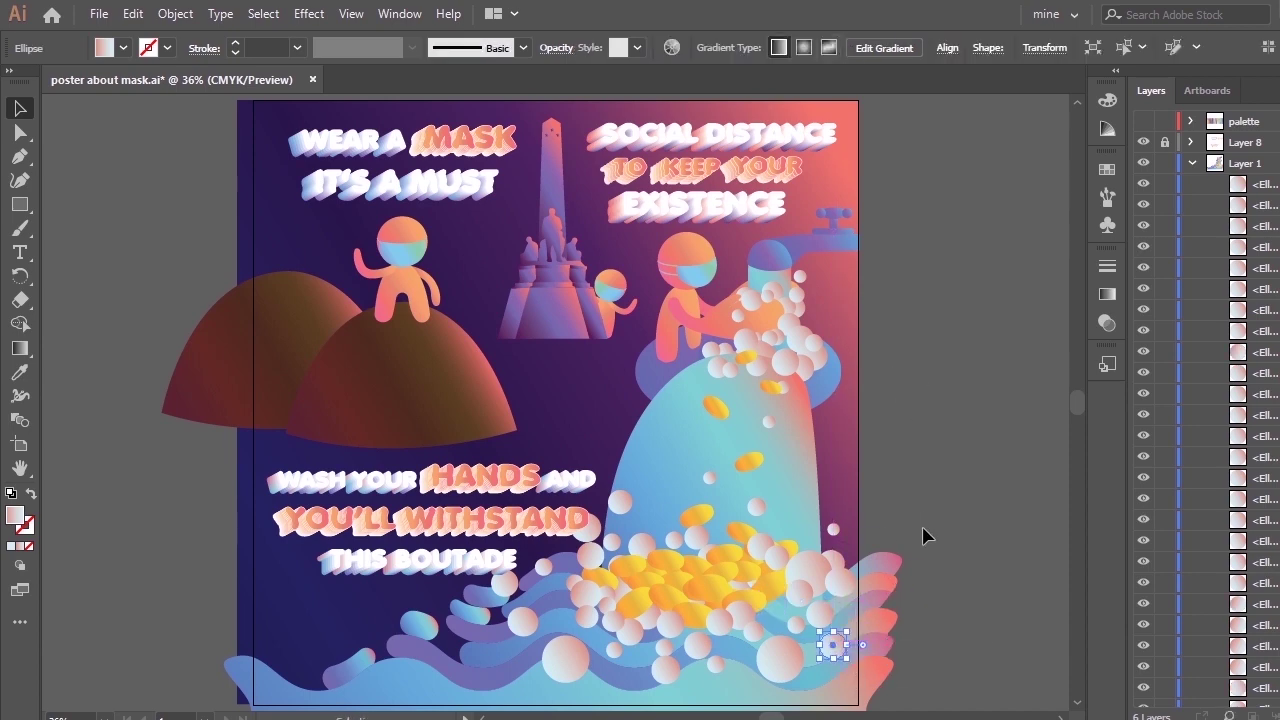
{"action": "key", "text": "ctrl+shift+a"}
Remove the surplus bubbles crowding the coin pile's left edge.
{"action": "left_click", "coordinate": [832, 528]}
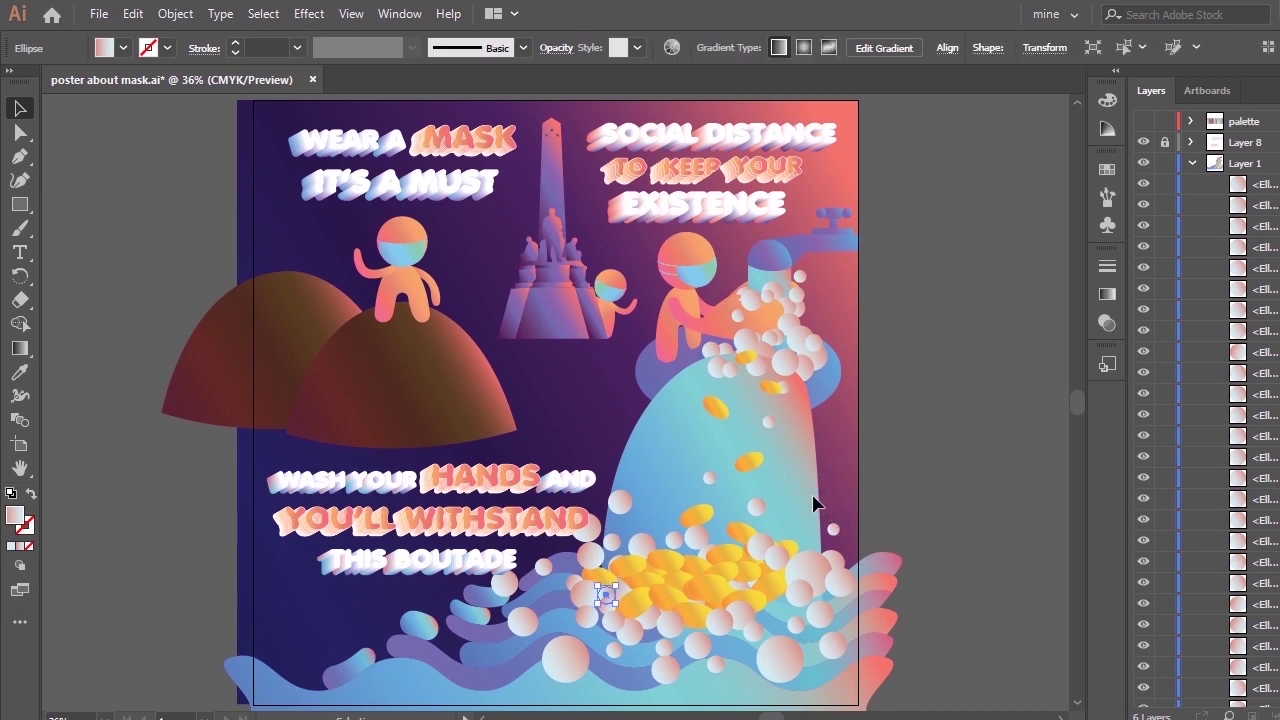
{"action": "left_click", "coordinate": [764, 474]}
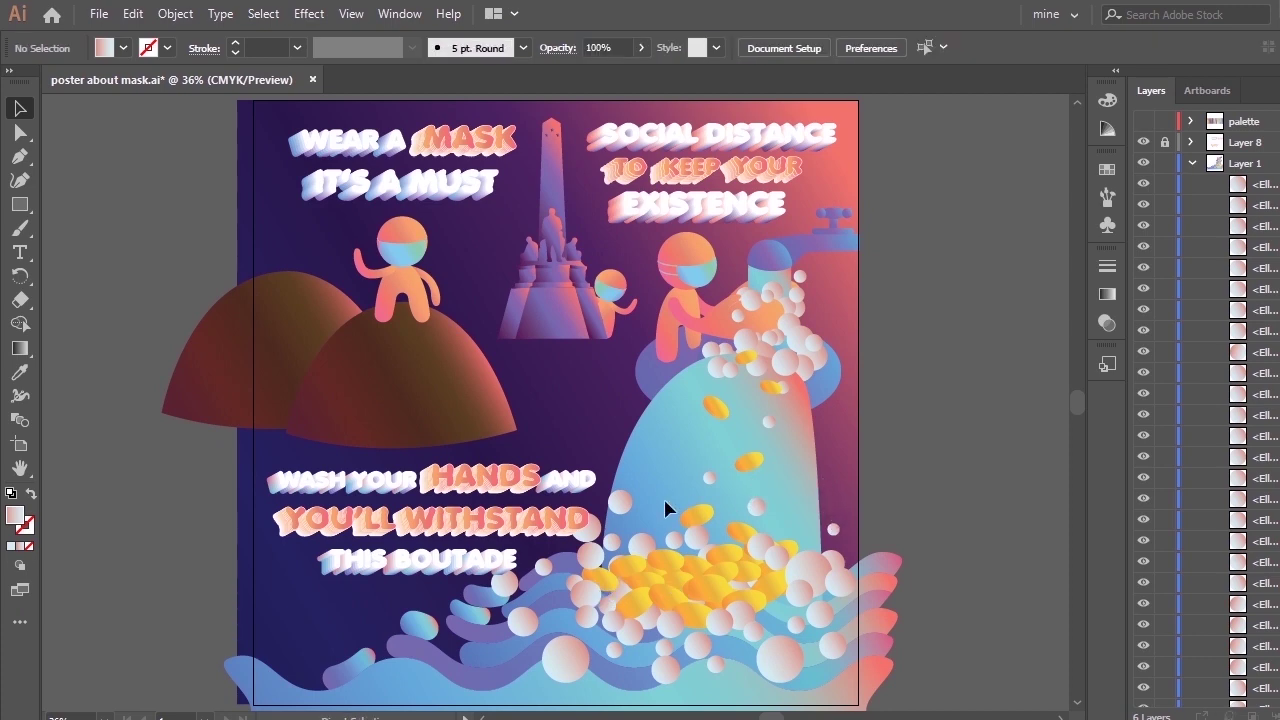
{"action": "left_click", "coordinate": [617, 537]}
{"action": "left_click", "coordinate": [589, 593]}
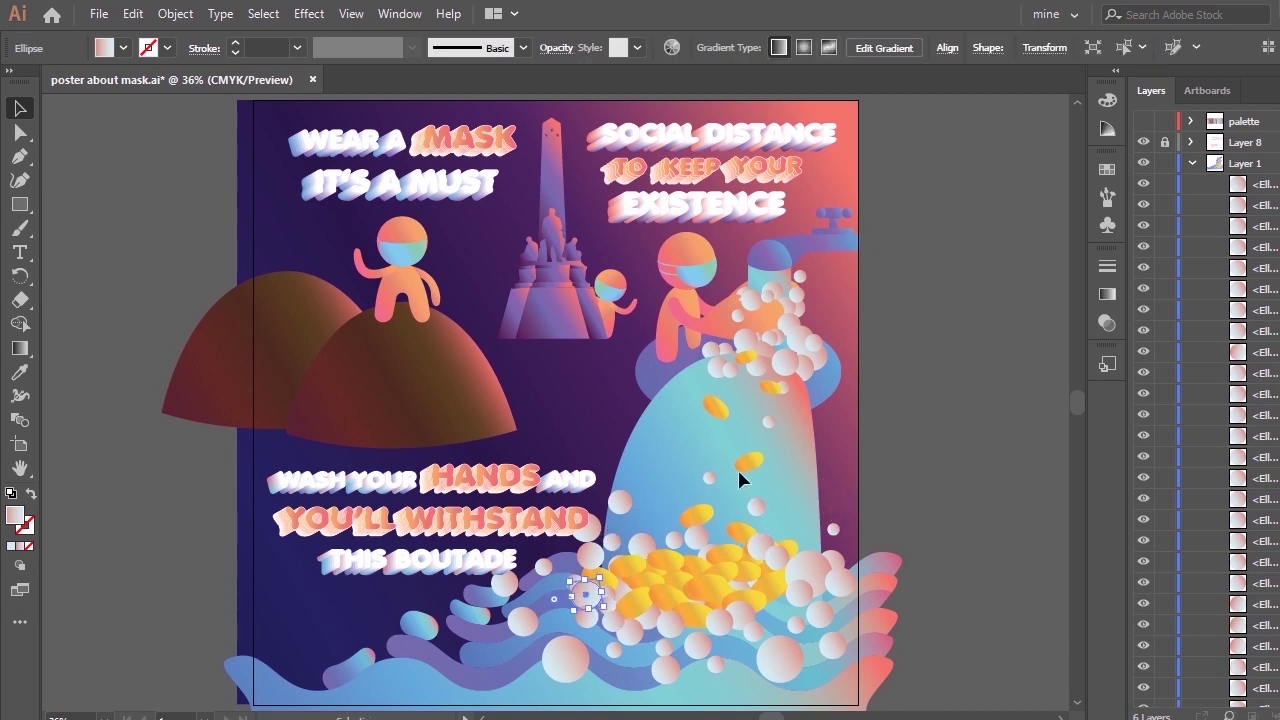
{"action": "key", "text": "ctrl+shift+a"}
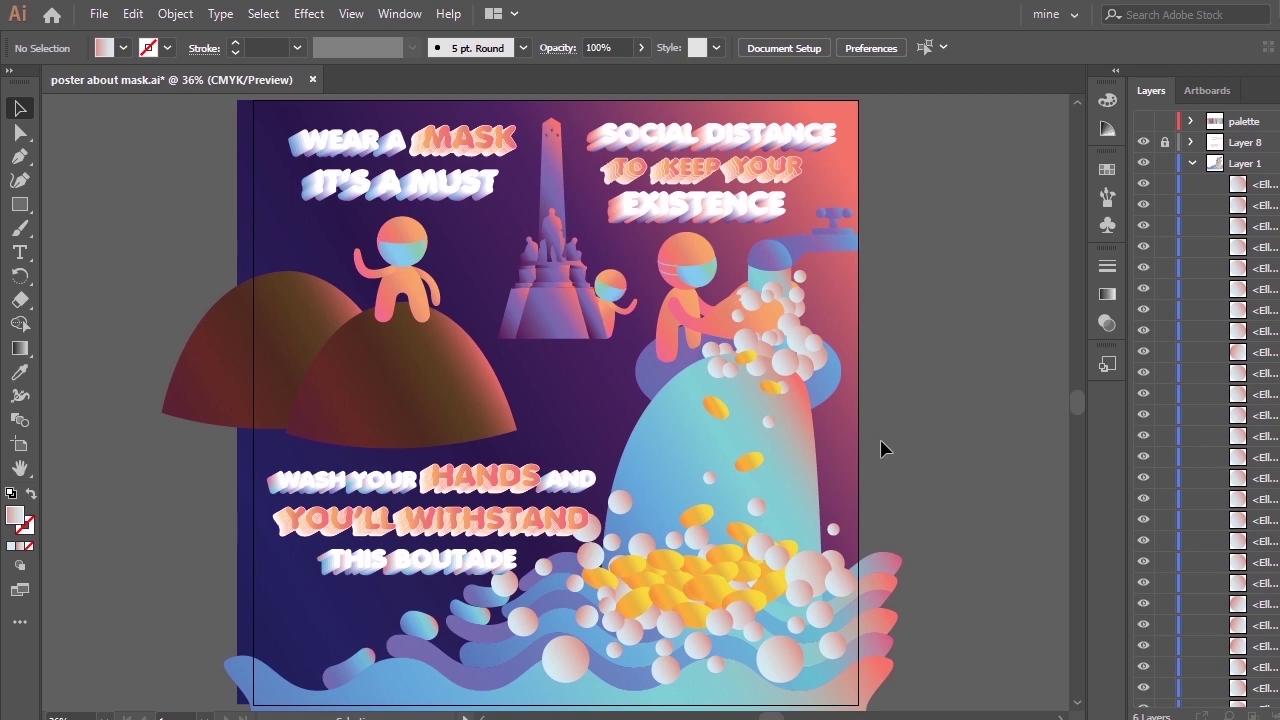
Shift the bubble at the pile's lower left about 20 pt outward over the waves, leaving the large wave bubble in place.
{"action": "left_click_drag", "start_coordinate": [586, 617], "coordinate": [576, 614]}
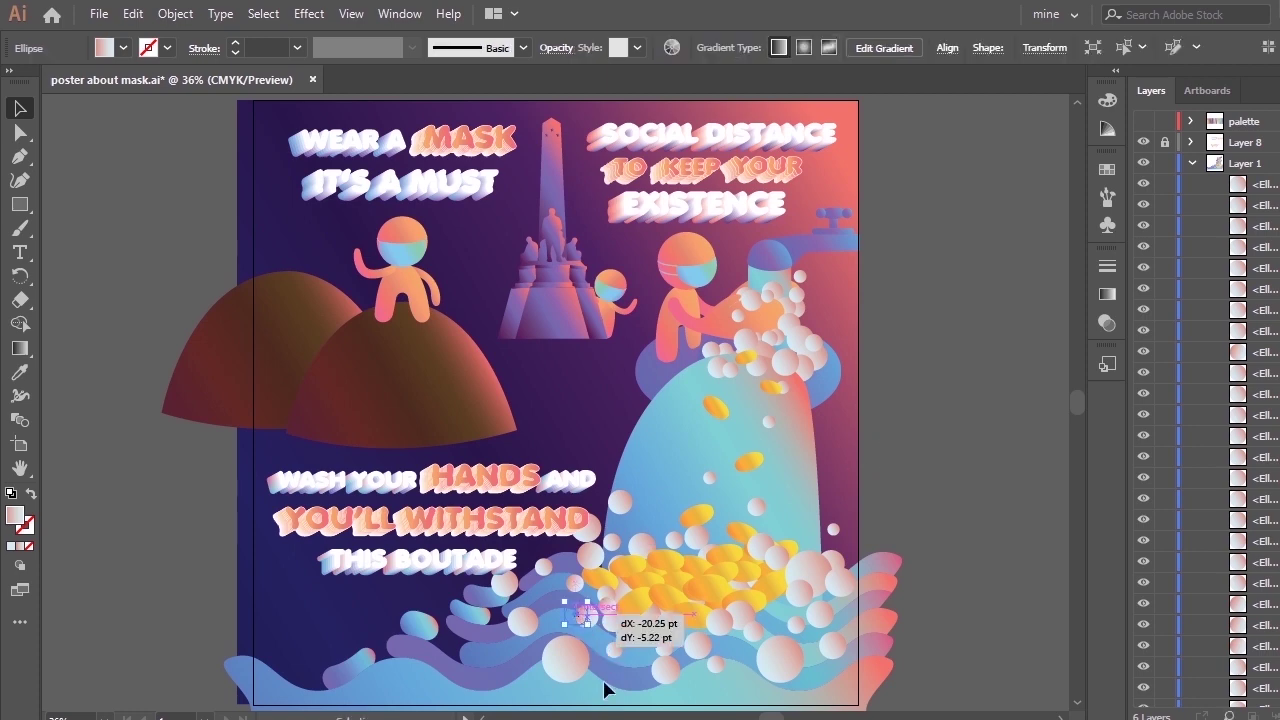
{"action": "left_click_drag", "start_coordinate": [588, 680], "coordinate": [527, 706]}
{"action": "key", "text": "ctrl+shift+a"}
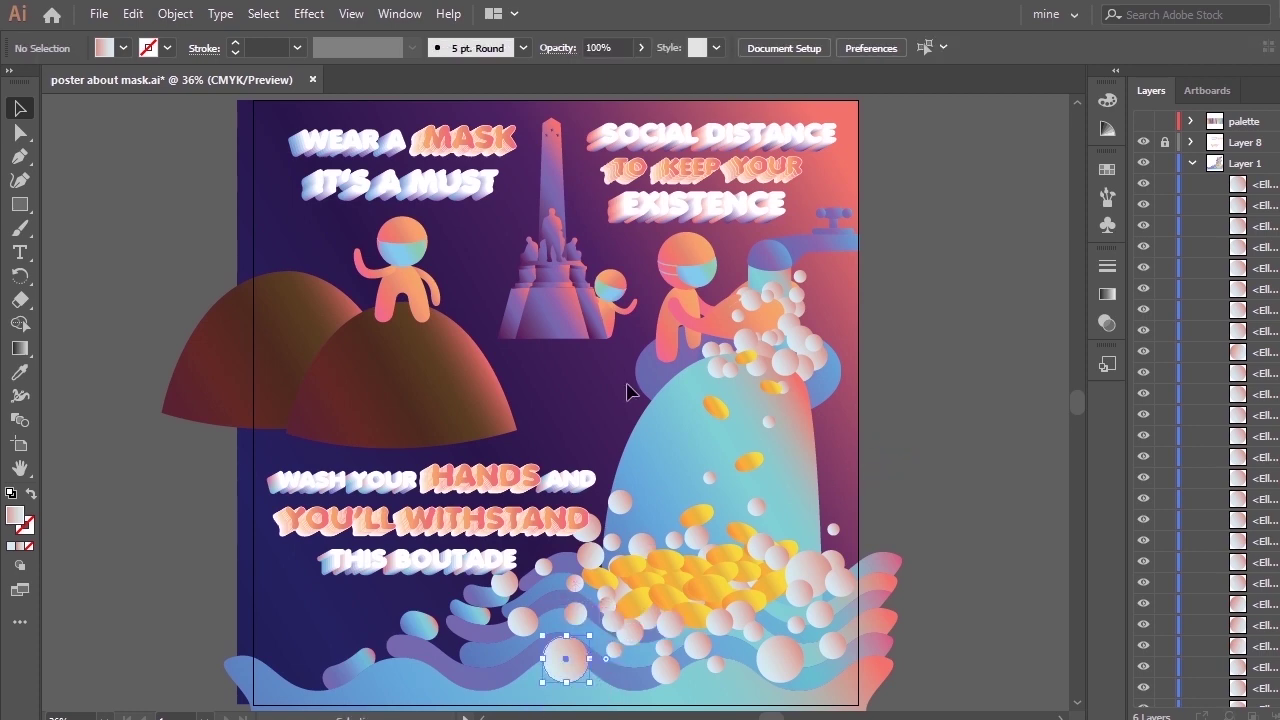
{"action": "key", "text": "ctrl+z"}
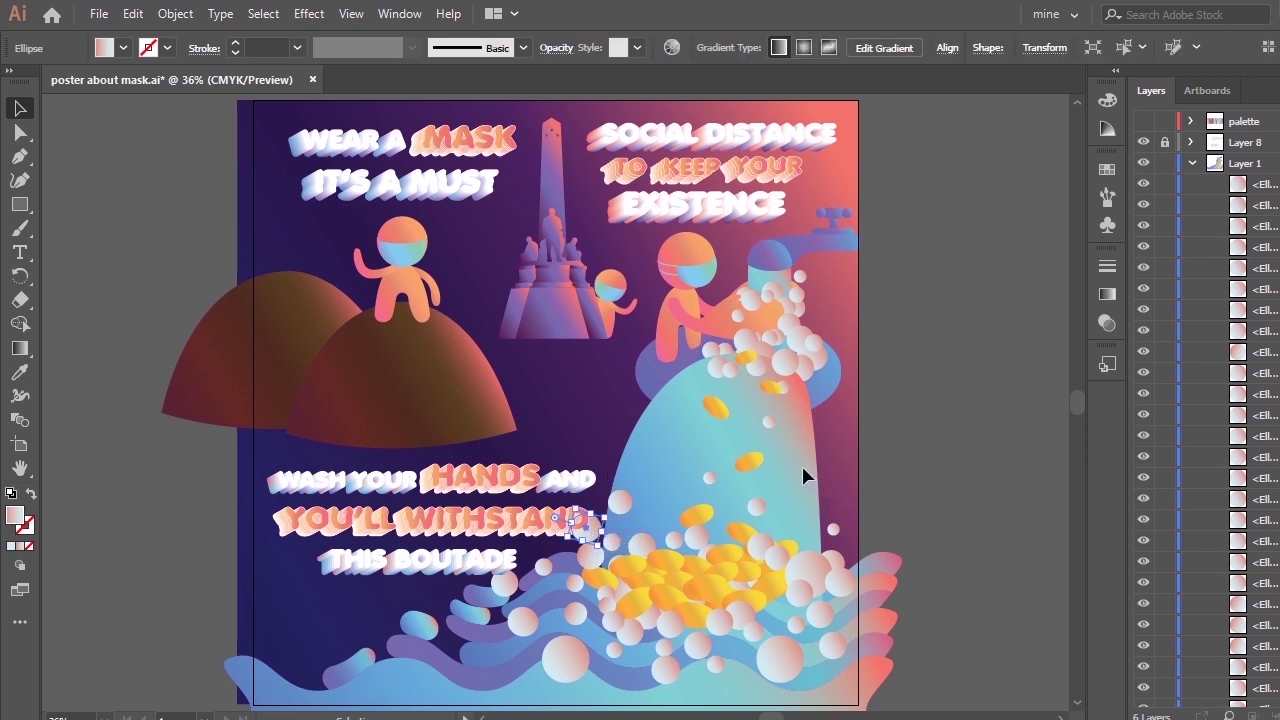
Remove the bubble covering the word WITHSTAND and the one just below the word BOUTADE.
{"action": "left_click", "coordinate": [817, 470]}
{"action": "mouse_move", "coordinate": [502, 592]}
{"action": "left_mouse_down"}
{"action": "mouse_move", "coordinate": [540, 595]}
{"action": "mouse_move", "coordinate": [522, 594]}
{"action": "left_mouse_up"}
{"action": "left_click", "coordinate": [507, 601]}
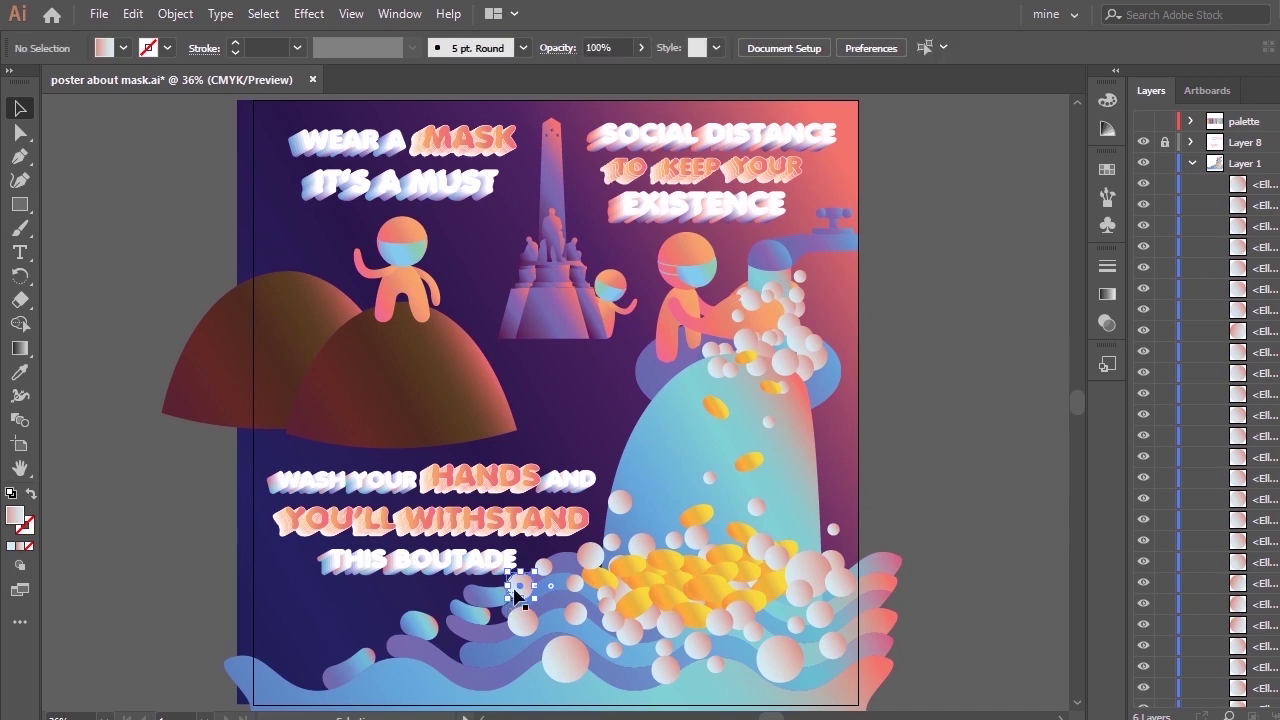
{"action": "left_click", "coordinate": [521, 587]}
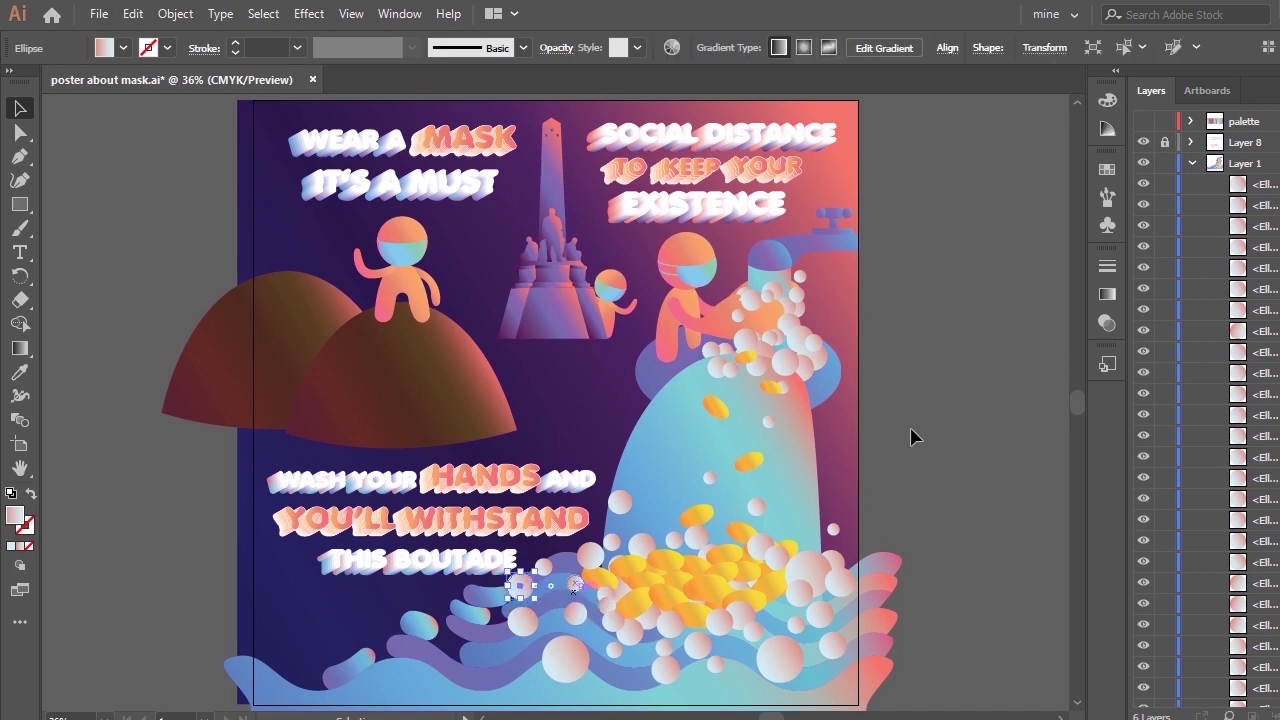
{"action": "key", "text": "ctrl+shift+a"}
{"action": "left_click_drag", "start_coordinate": [540, 583], "coordinate": [583, 625]}
{"action": "key", "text": "ctrl+shift+a"}
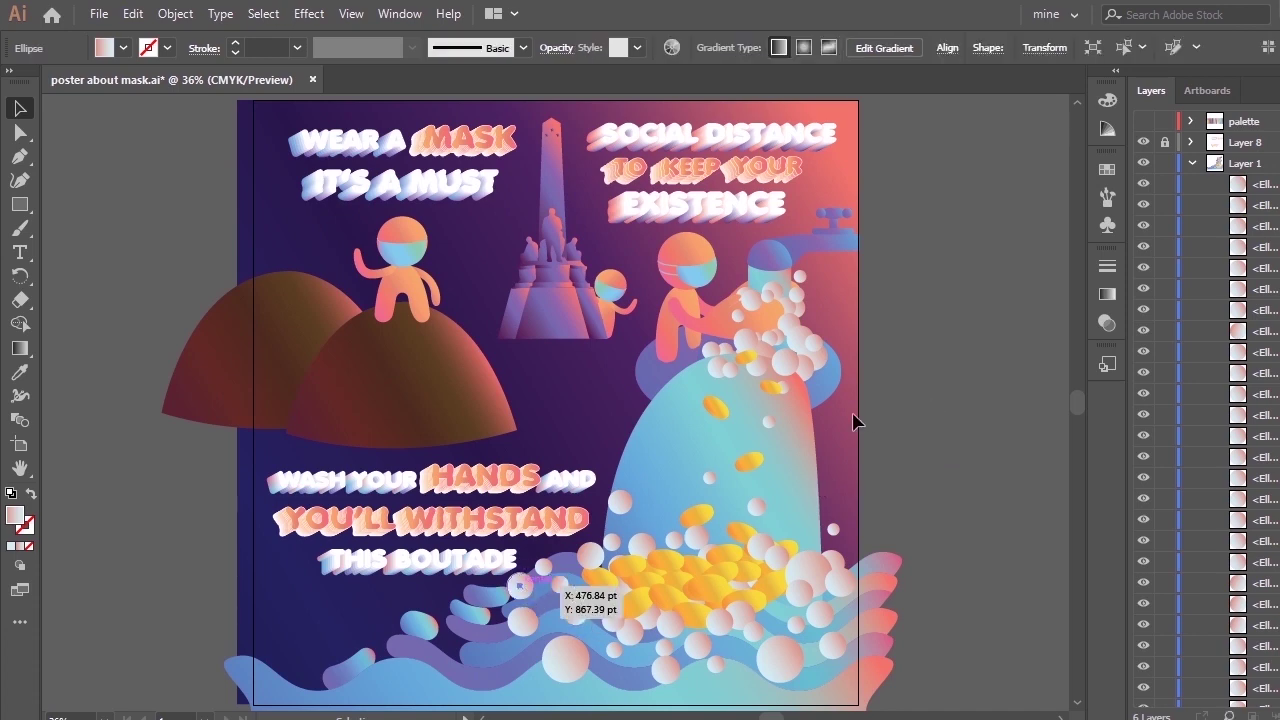
{"action": "key", "text": "Delete"}
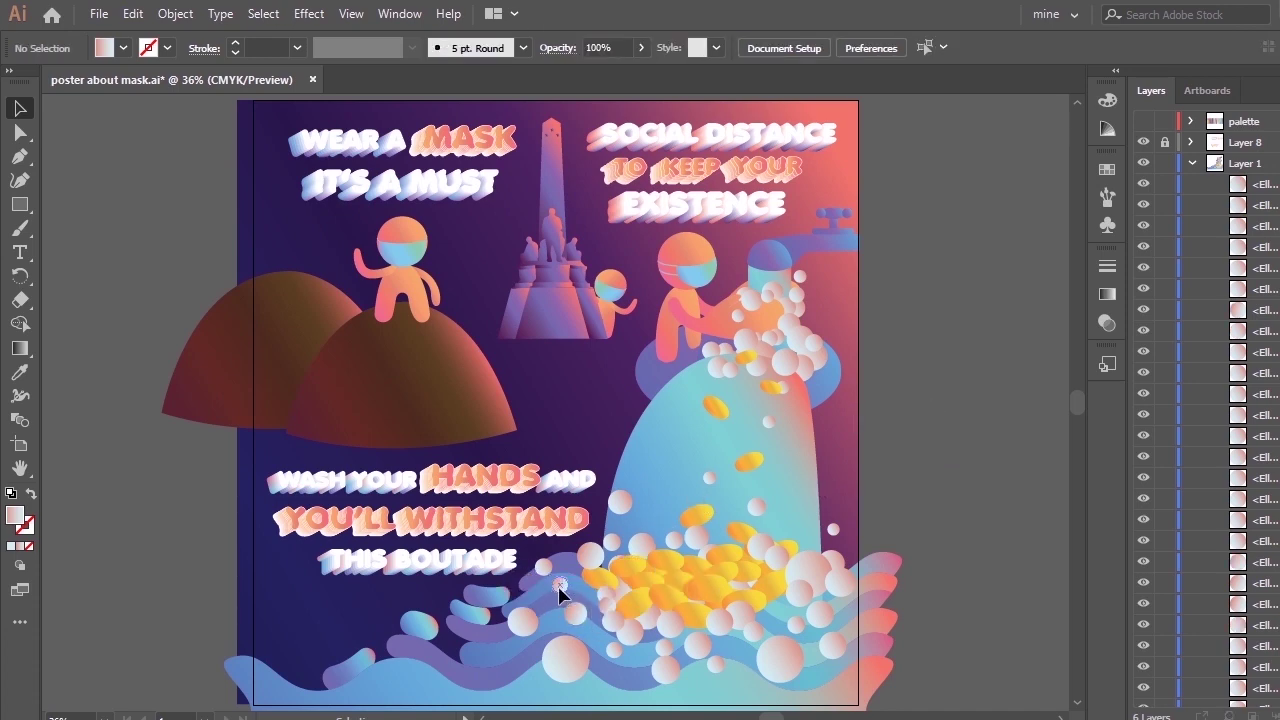
Space out the small bubbles beside the coin pile's left side, adjusting the one at its lower left edge.
{"action": "mouse_move", "coordinate": [557, 589]}
{"action": "left_mouse_down"}
{"action": "mouse_move", "coordinate": [528, 593]}
{"action": "mouse_move", "coordinate": [585, 563]}
{"action": "mouse_move", "coordinate": [540, 560]}
{"action": "mouse_move", "coordinate": [536, 590]}
{"action": "mouse_move", "coordinate": [572, 615]}
{"action": "mouse_move", "coordinate": [557, 587]}
{"action": "left_mouse_up"}
{"action": "left_click", "coordinate": [955, 421]}
{"action": "left_click", "coordinate": [924, 462]}
{"action": "mouse_move", "coordinate": [618, 642]}
{"action": "left_mouse_down"}
{"action": "mouse_move", "coordinate": [608, 608]}
{"action": "mouse_move", "coordinate": [614, 638]}
{"action": "mouse_move", "coordinate": [614, 623]}
{"action": "mouse_move", "coordinate": [908, 486]}
{"action": "mouse_move", "coordinate": [631, 606]}
{"action": "mouse_move", "coordinate": [610, 629]}
{"action": "left_mouse_up"}
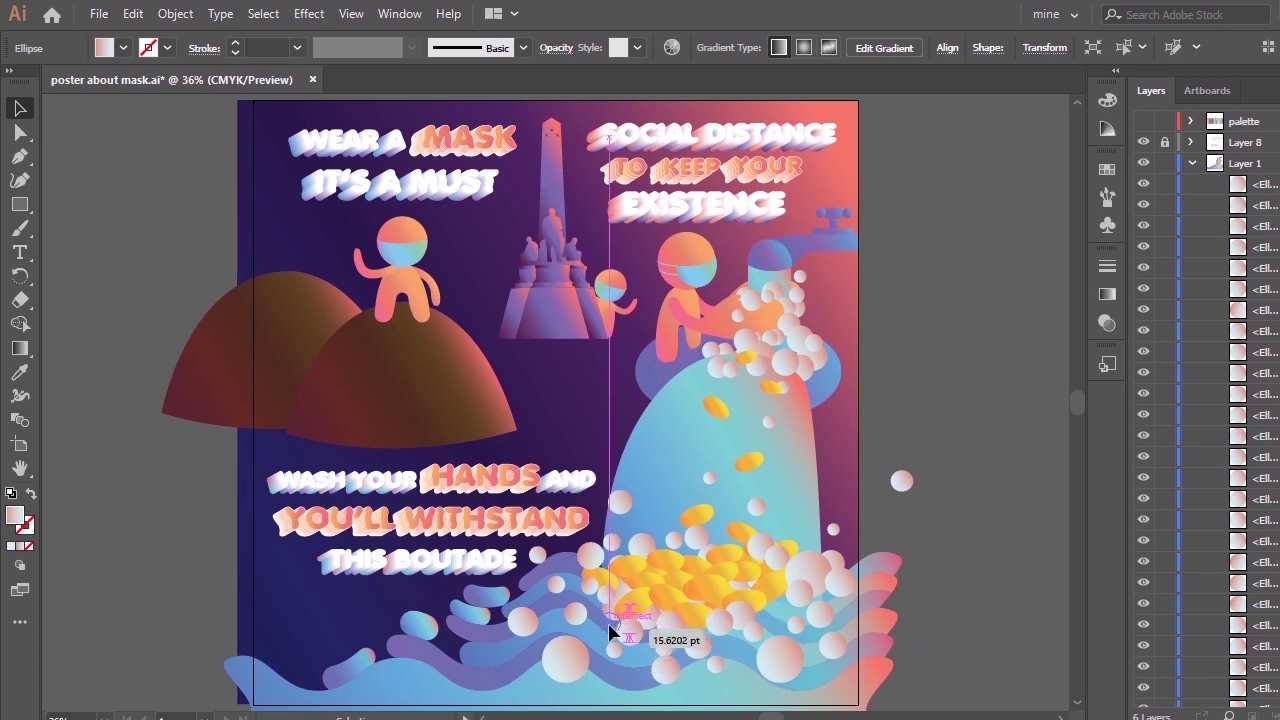
{"action": "left_click", "coordinate": [897, 460]}
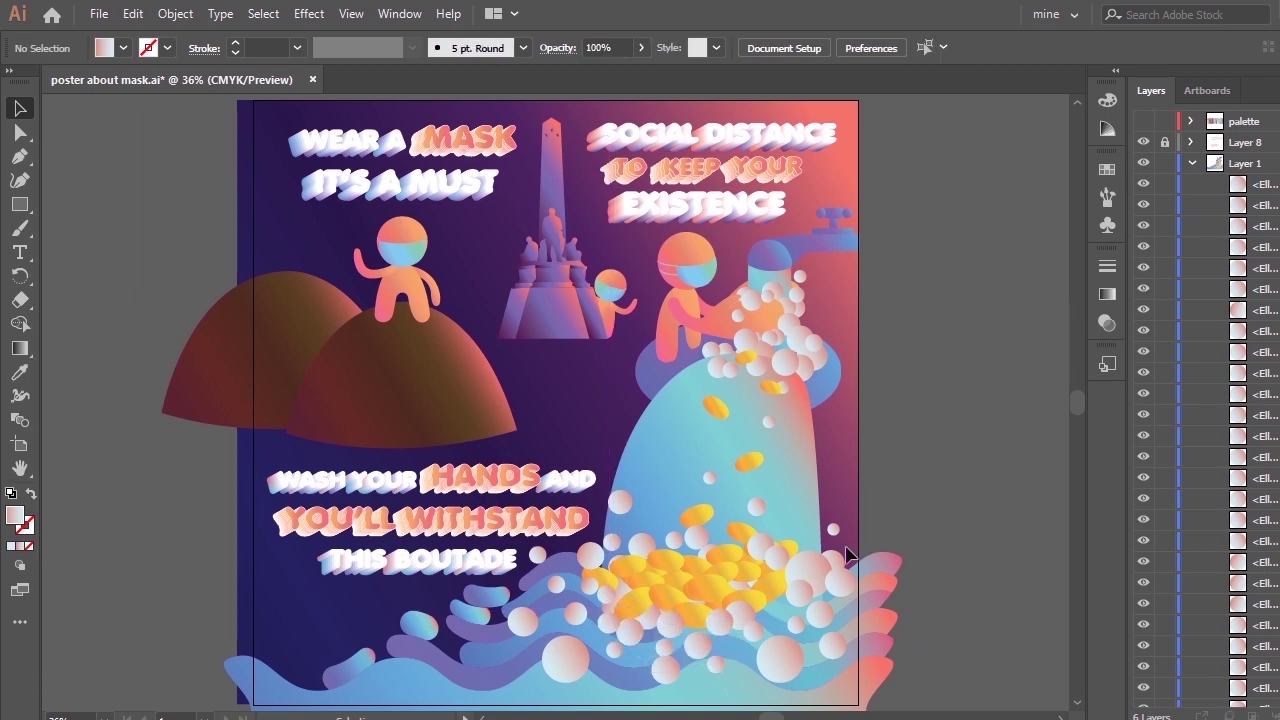
Group all the loose bubbles around the coin pile and waves.
{"action": "left_click_drag", "start_coordinate": [897, 680], "coordinate": [323, 251]}
{"action": "right_click", "coordinate": [688, 524]}
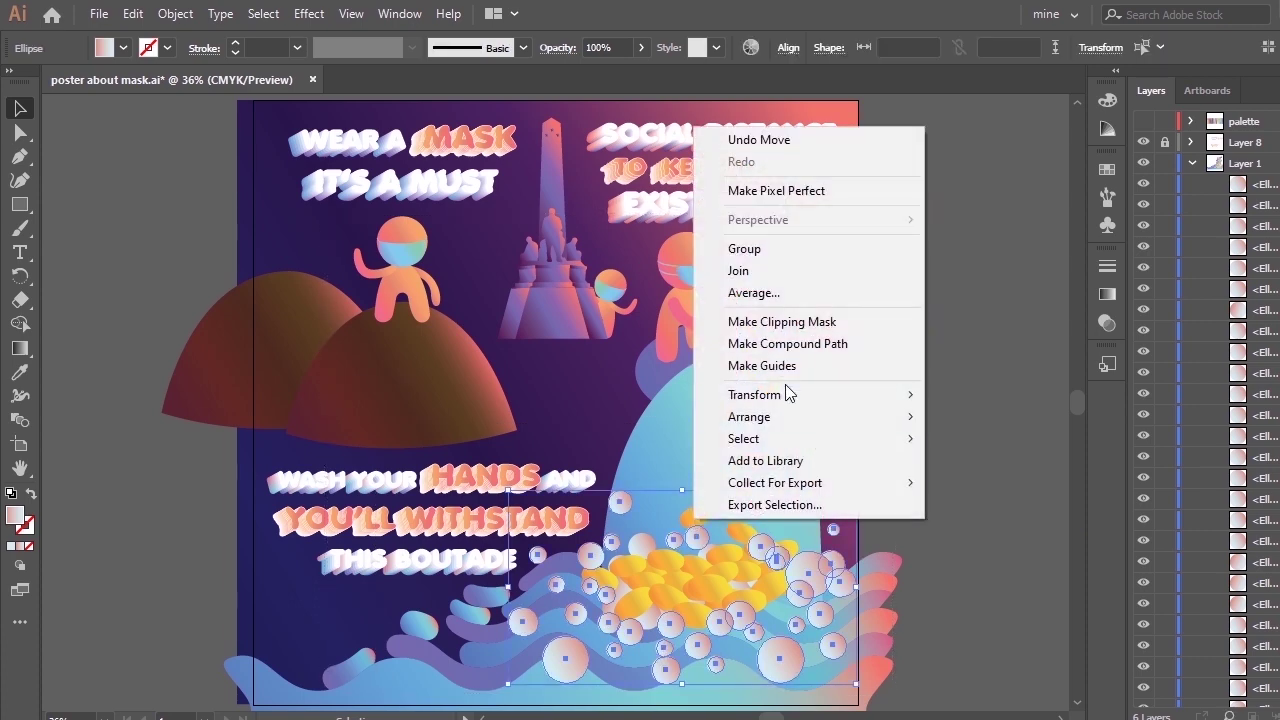
{"action": "left_click", "coordinate": [838, 256]}
{"action": "left_click", "coordinate": [940, 431]}
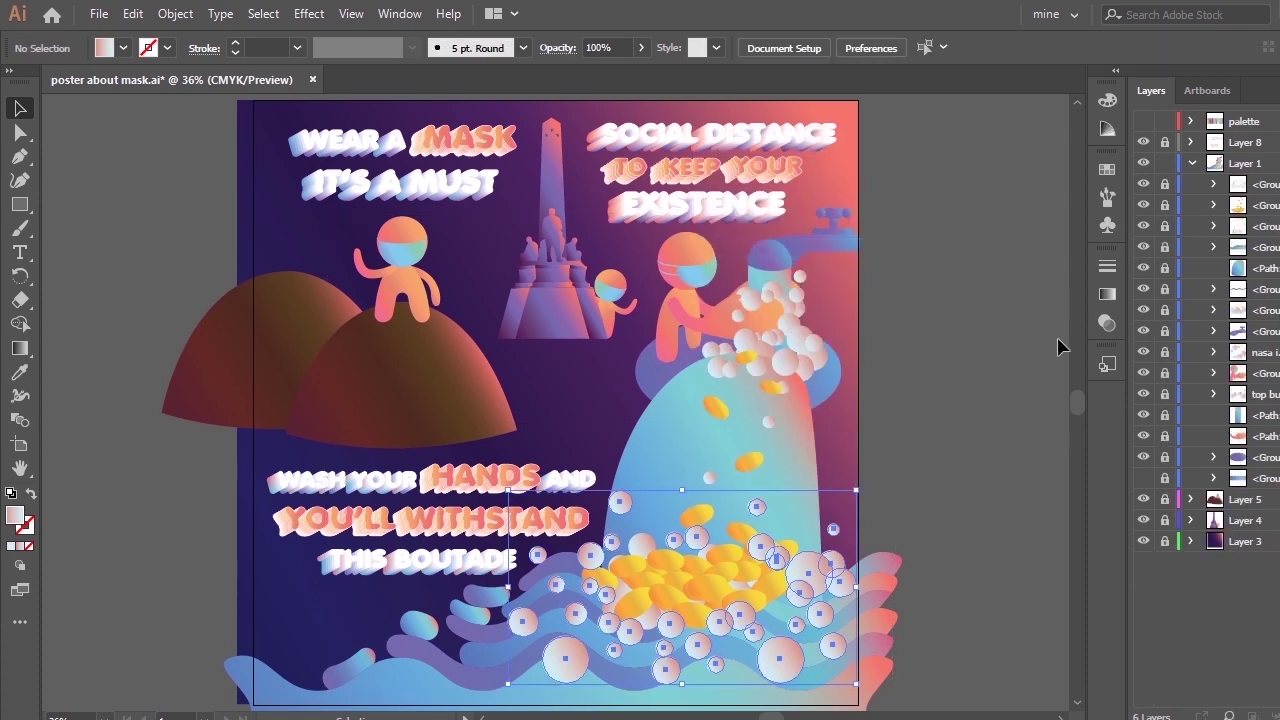
Take one central coin out of the coin pile's group and place it at the top of Layer 1, above the bubbles.
{"action": "left_click", "coordinate": [1213, 204]}
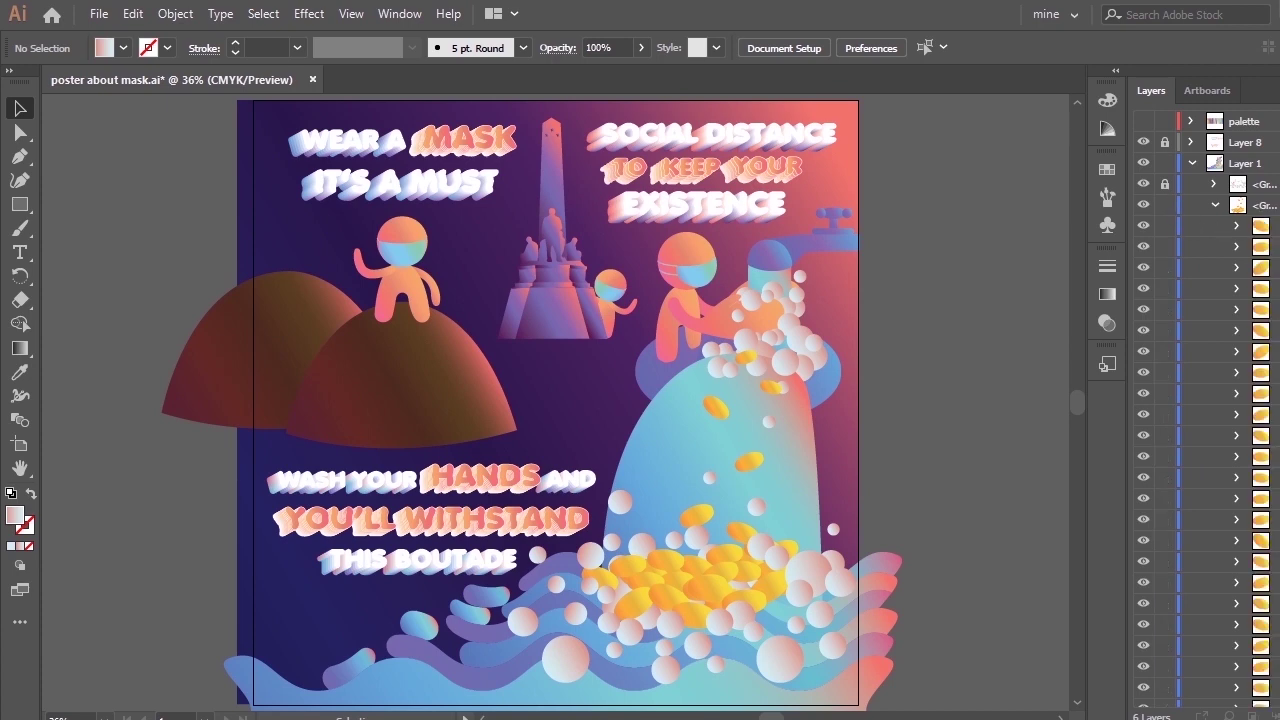
{"action": "scroll", "coordinate": [1258, 238], "scroll_direction": "down", "scroll_amount": 10}
{"action": "scroll", "coordinate": [1258, 238], "scroll_direction": "up", "scroll_amount": 10}
{"action": "left_click", "coordinate": [716, 588]}
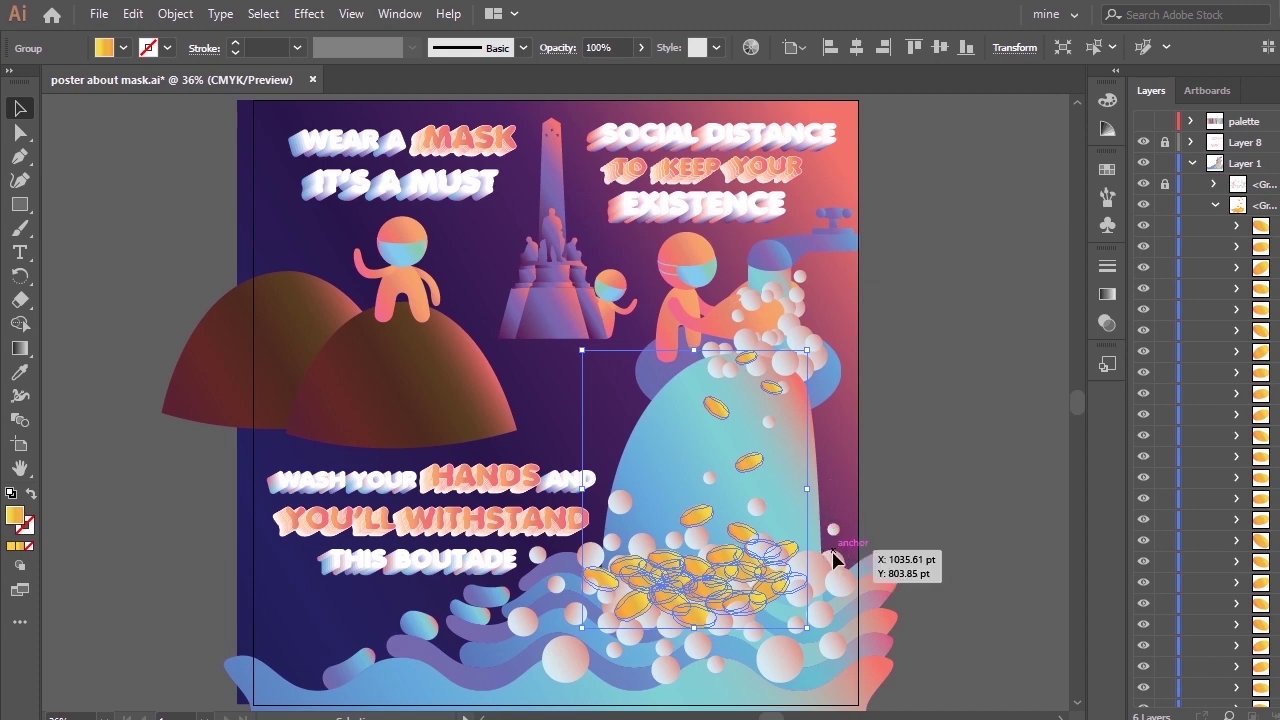
{"action": "key", "text": "z"}
{"action": "key", "text": "a"}
{"action": "left_click", "coordinate": [858, 474]}
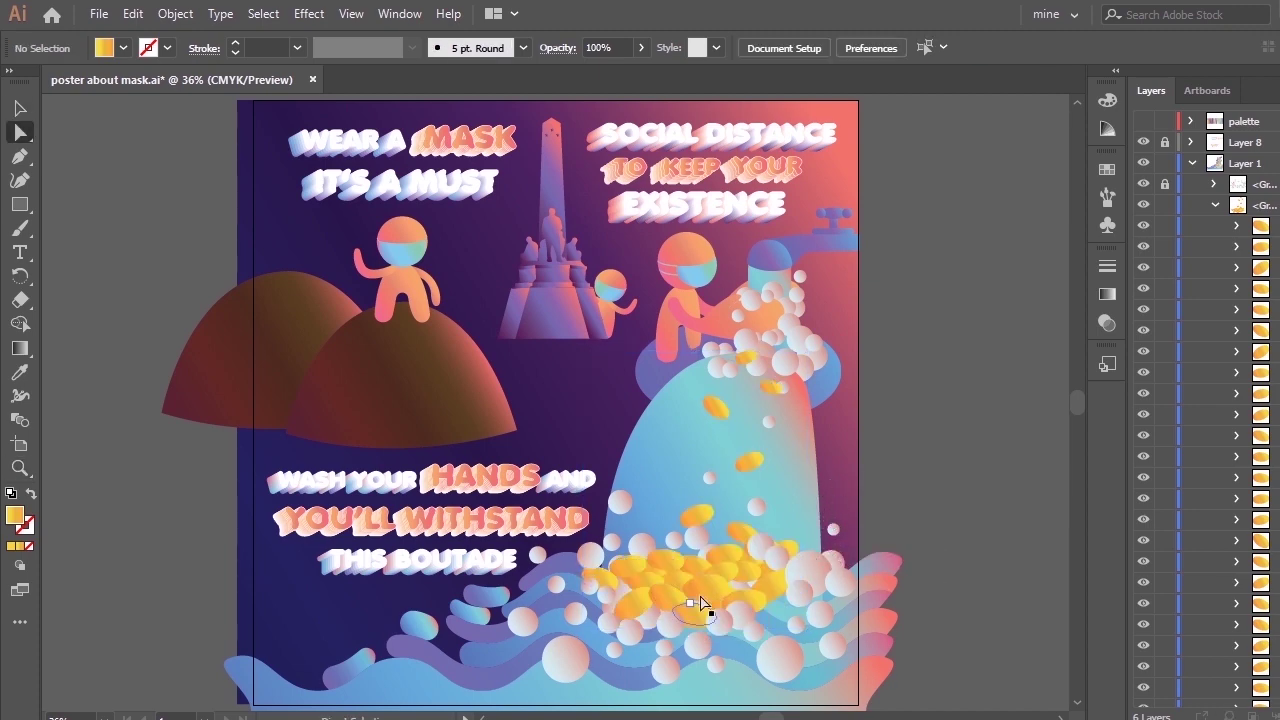
{"action": "left_click", "coordinate": [745, 609]}
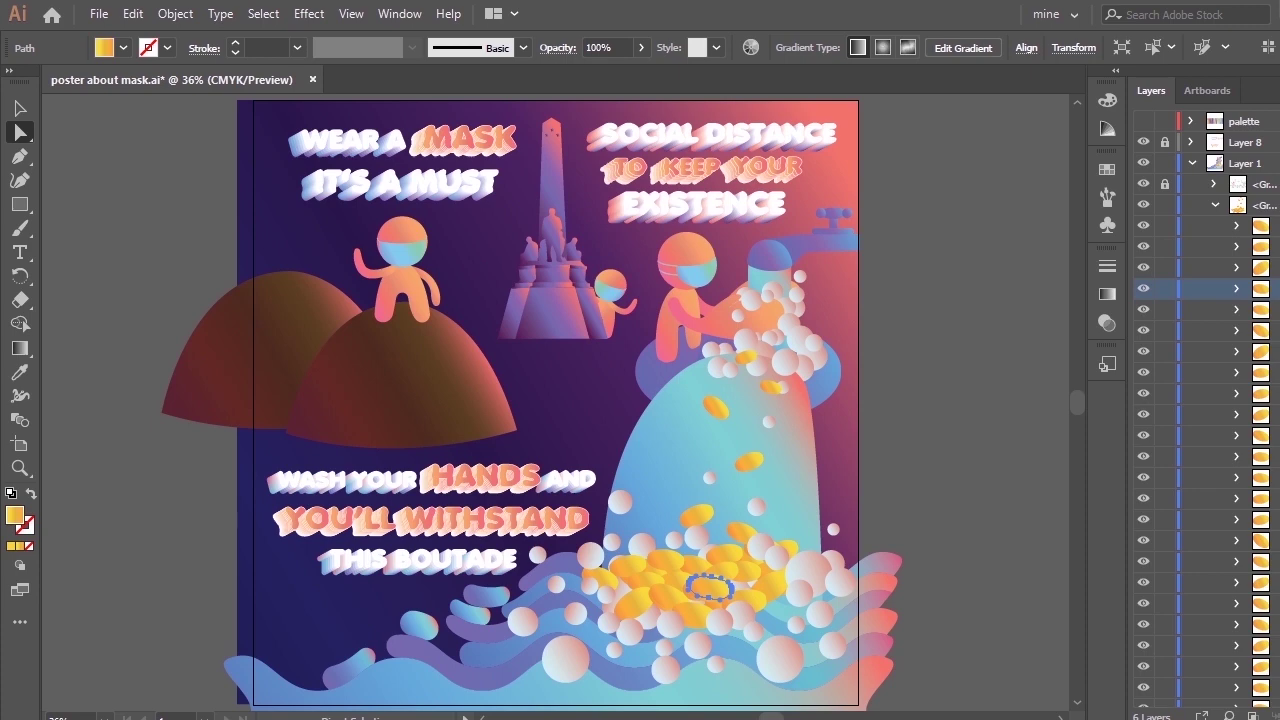
{"action": "left_click", "coordinate": [1278, 91]}
{"action": "left_click", "coordinate": [1251, 143]}
{"action": "left_click_drag", "start_coordinate": [1272, 287], "coordinate": [1254, 188]}
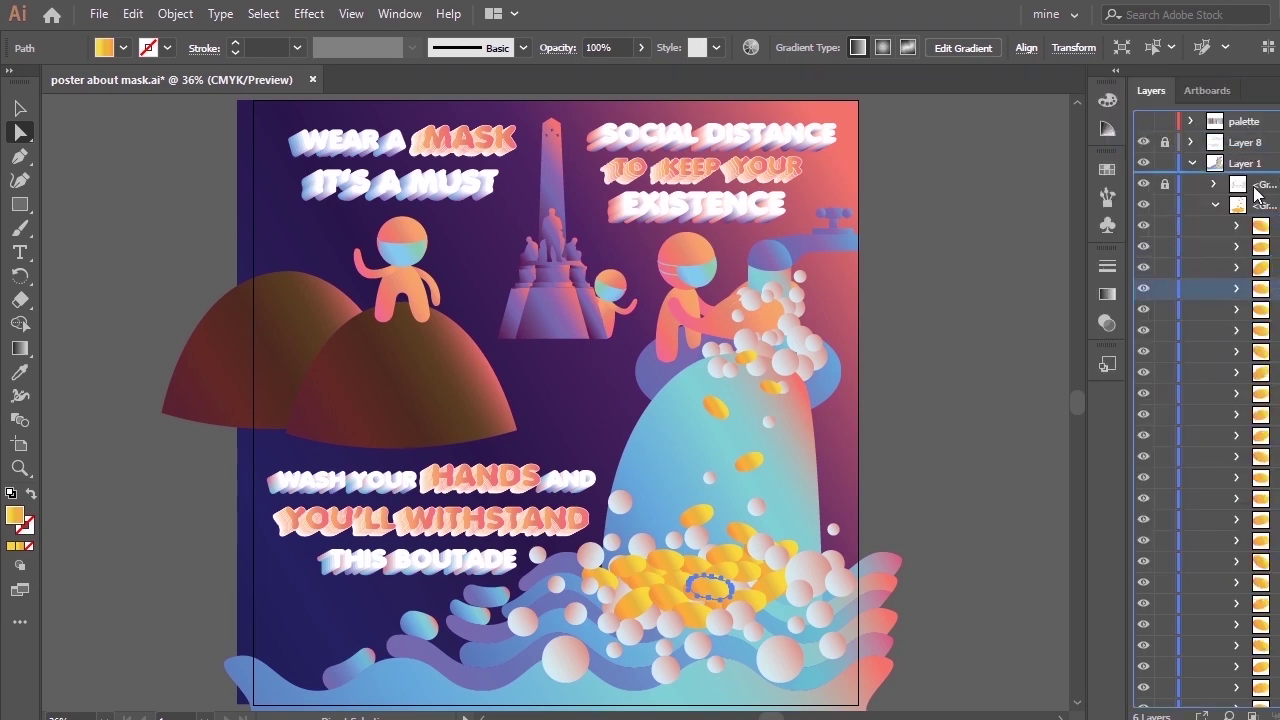
{"action": "left_click", "coordinate": [1215, 204]}
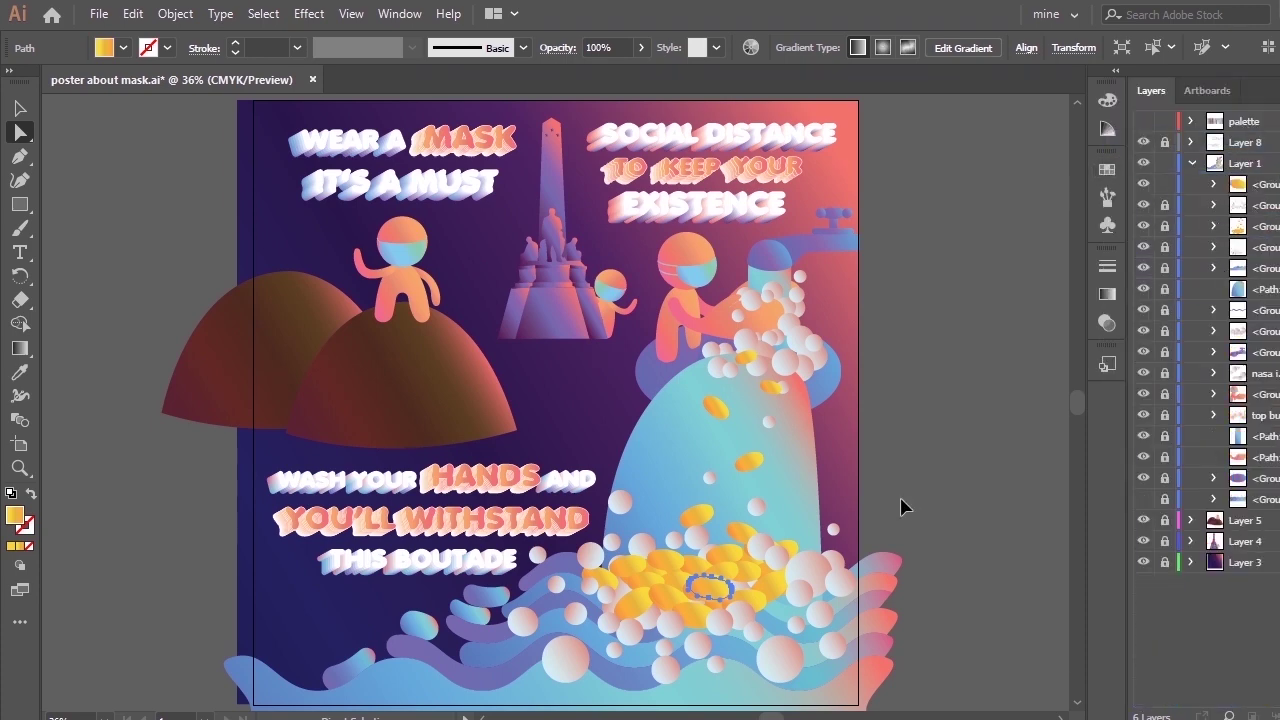
Move the extracted coin against the large left-hand wave bubble, and place a copy at the coin pile's lower right edge.
{"action": "key", "text": "v"}
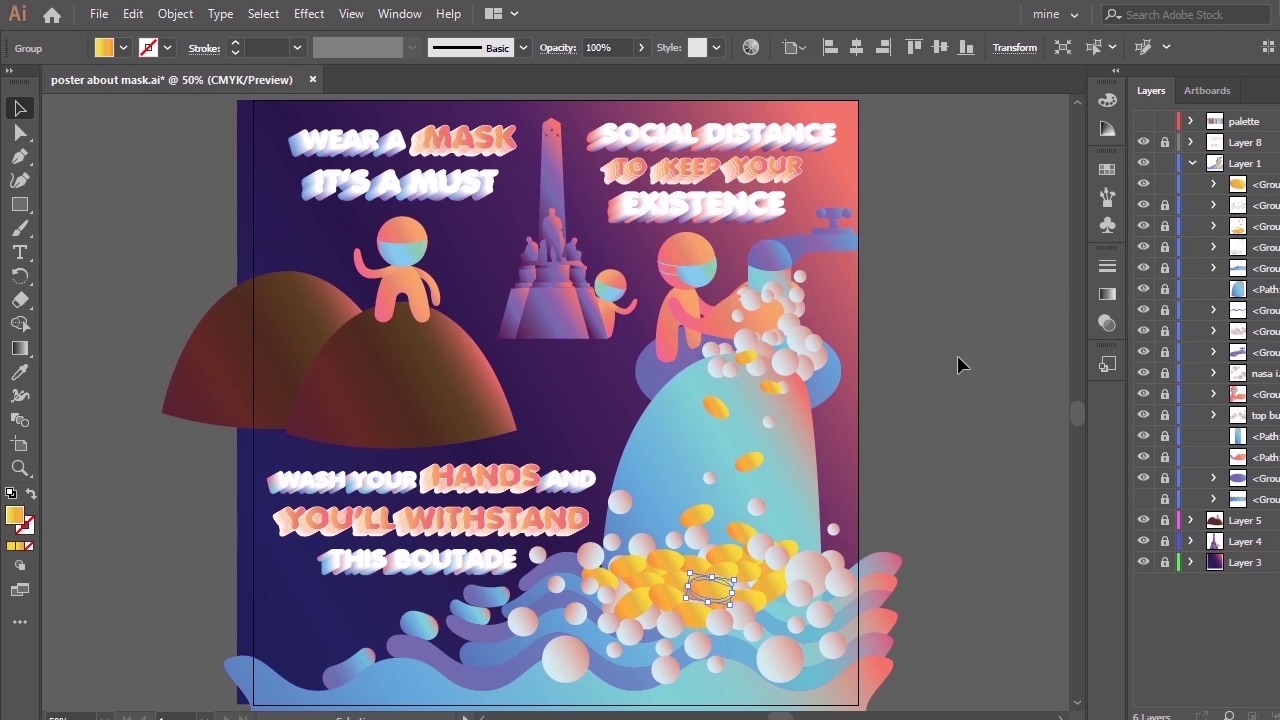
{"action": "key", "text": "ctrl+equal"}
{"action": "left_click_drag", "start_coordinate": [556, 398], "coordinate": [400, 520]}
{"action": "left_click", "coordinate": [432, 585]}
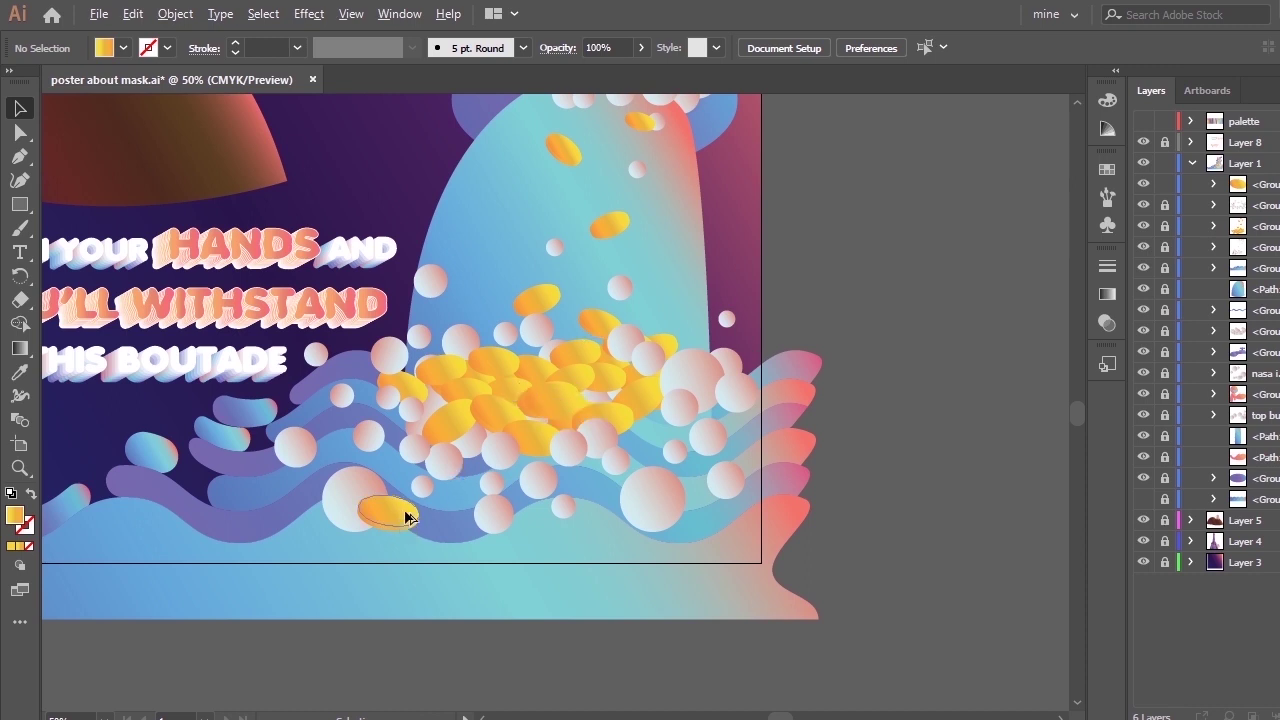
{"action": "left_click_drag", "start_coordinate": [405, 517], "coordinate": [660, 424]}
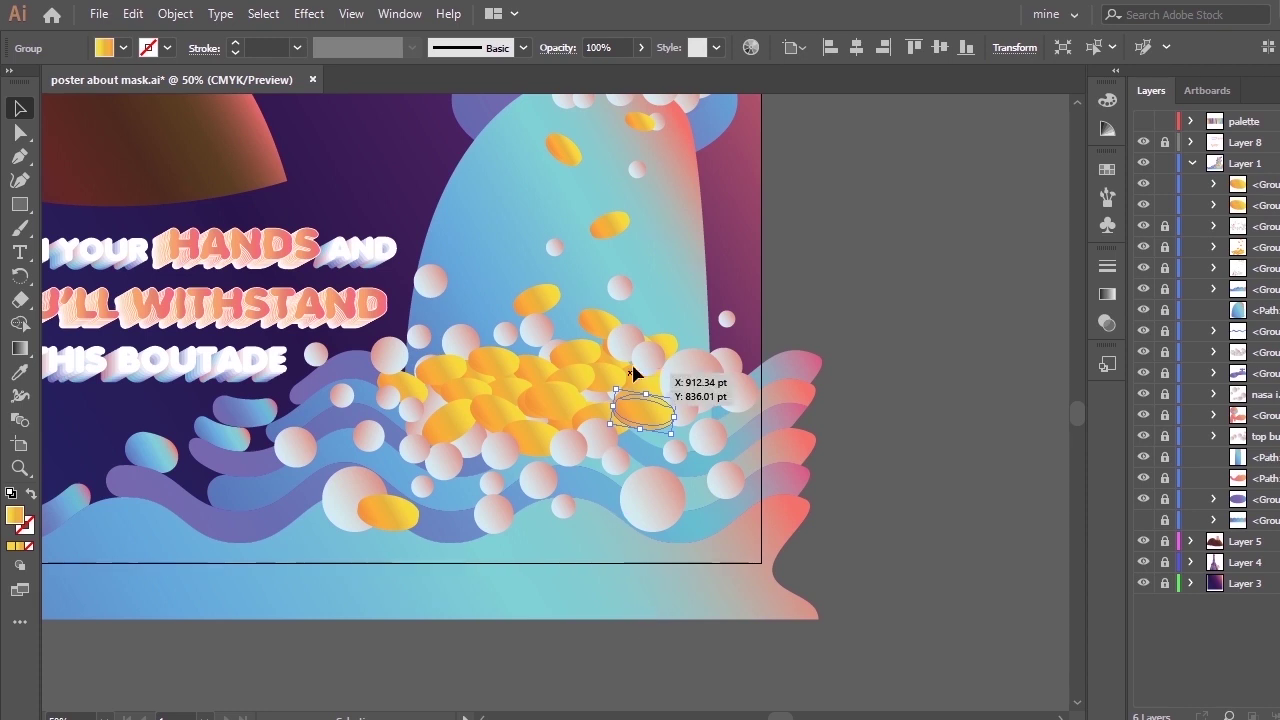
Copy the pile's right-edge coin onto the waves left of the large bubble, and reflect the copy across the vertical axis.
{"action": "left_click_drag", "start_coordinate": [630, 423], "coordinate": [391, 528]}
{"action": "key", "text": "alt"}
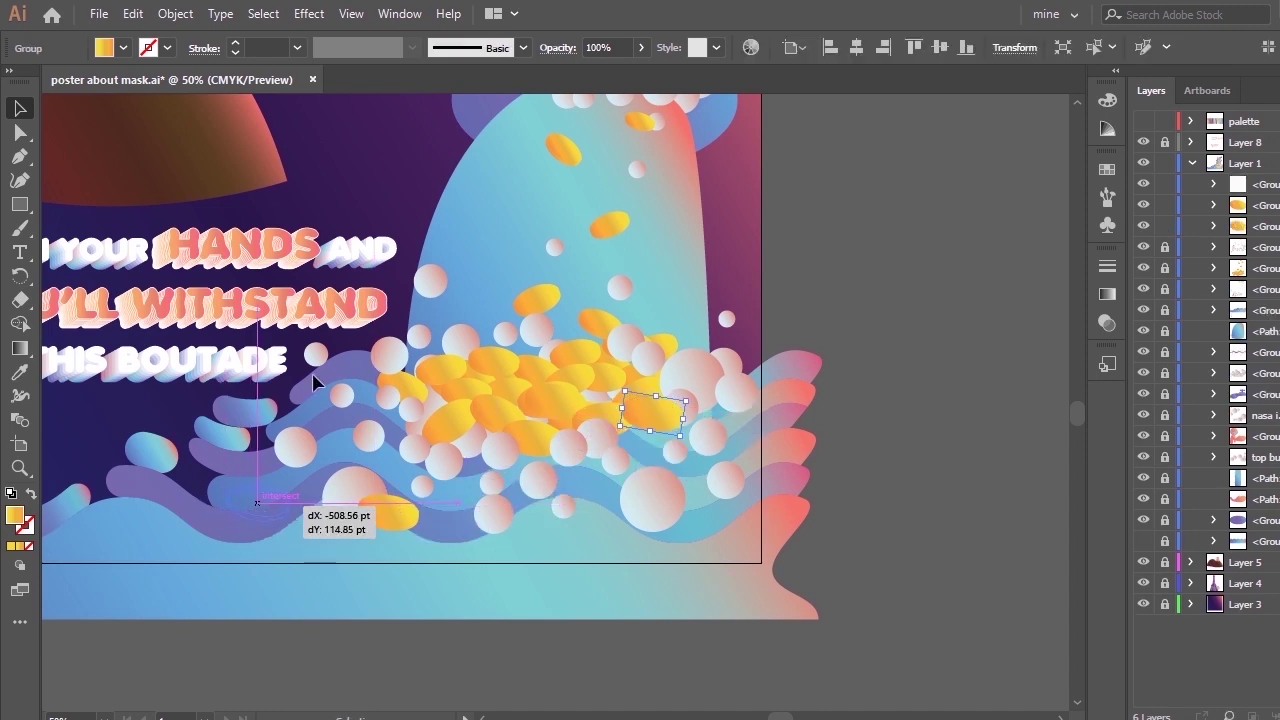
{"action": "left_click", "coordinate": [365, 590]}
{"action": "right_click", "coordinate": [242, 490]}
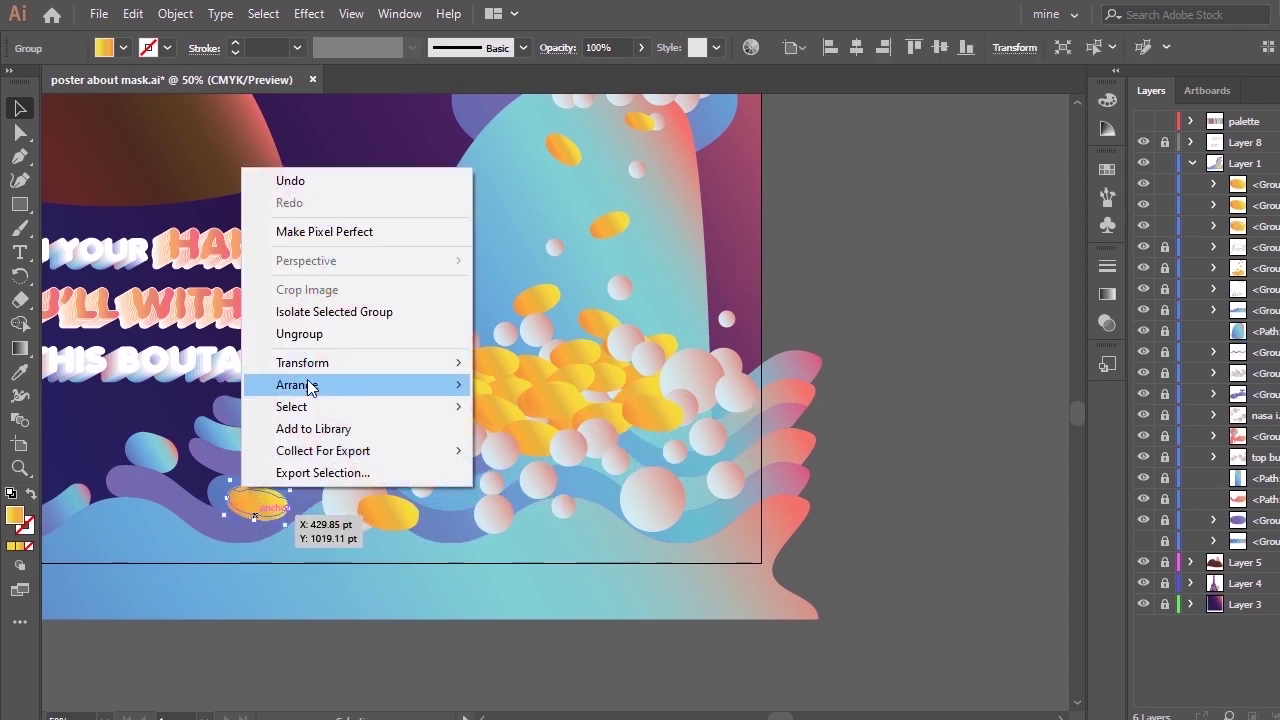
{"action": "mouse_move", "coordinate": [414, 362]}
{"action": "left_click", "coordinate": [520, 438]}
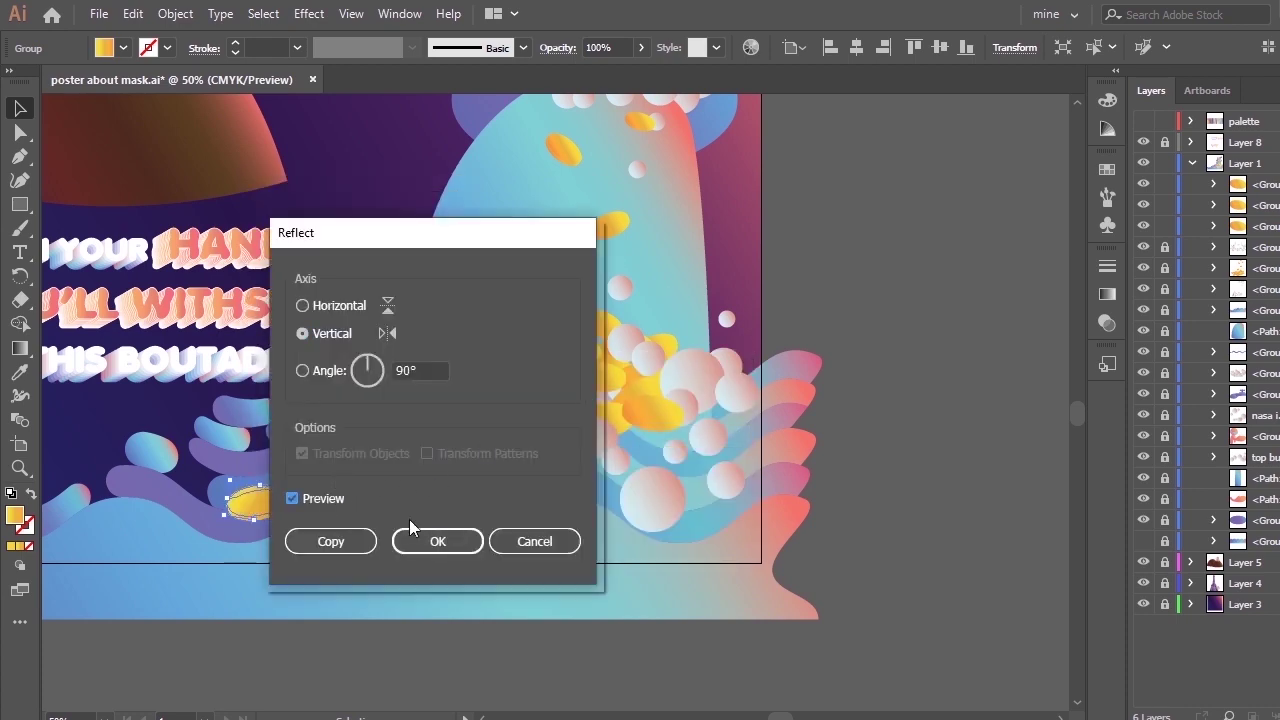
{"action": "left_click", "coordinate": [415, 540]}
{"action": "left_click", "coordinate": [398, 571]}
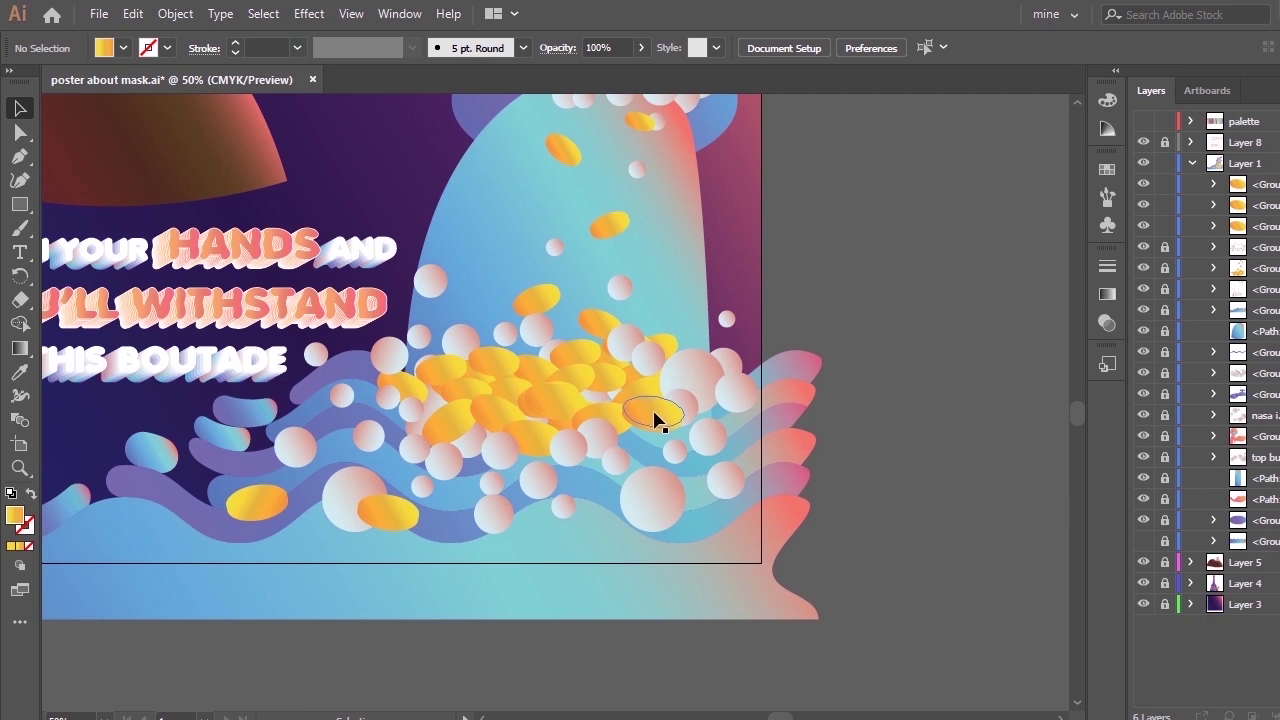
Copy the pile's right-edge coin and place the copy on the waves above the large right-hand bubble.
{"action": "left_click_drag", "start_coordinate": [654, 413], "coordinate": [604, 404]}
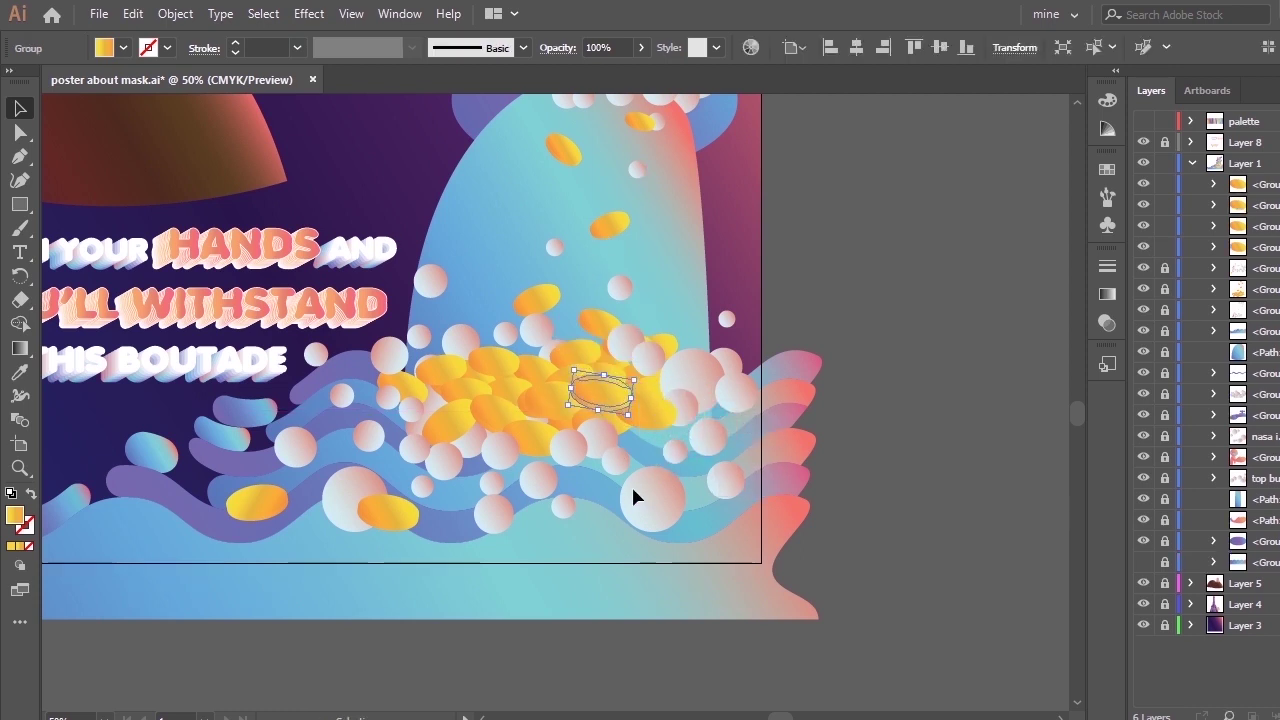
{"action": "left_click", "coordinate": [602, 574]}
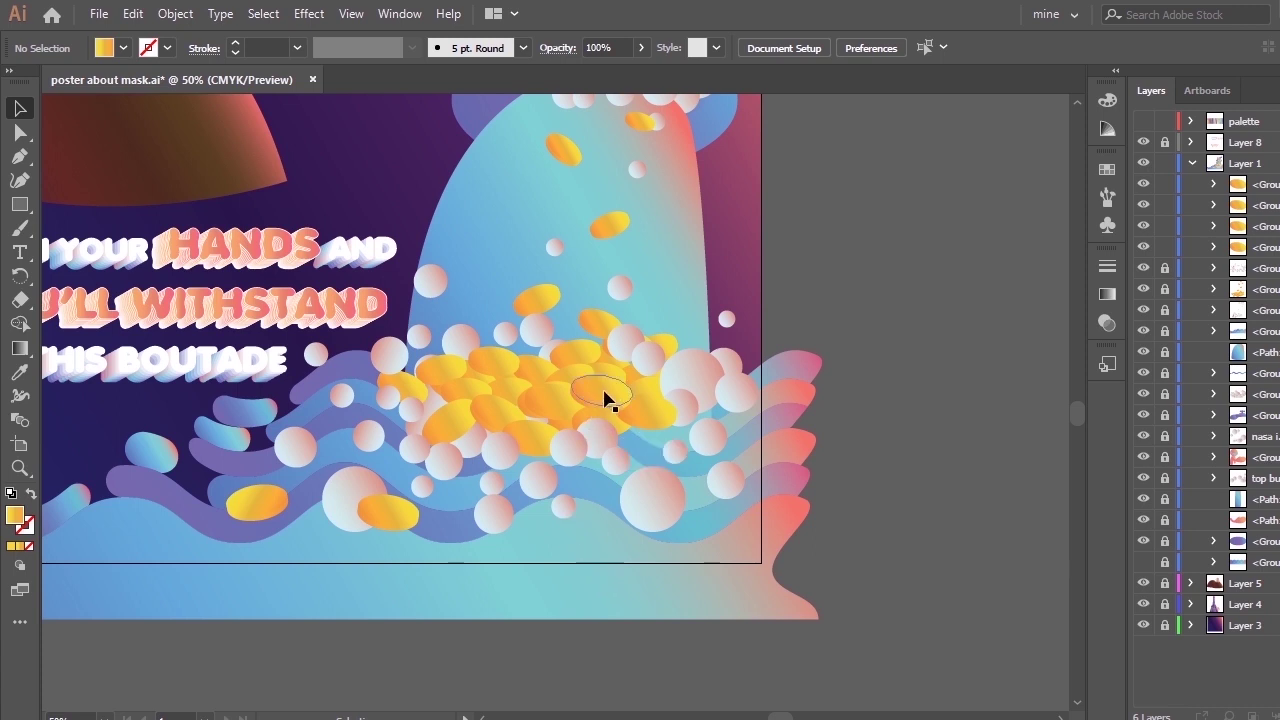
{"action": "left_click_drag", "start_coordinate": [604, 398], "coordinate": [685, 475]}
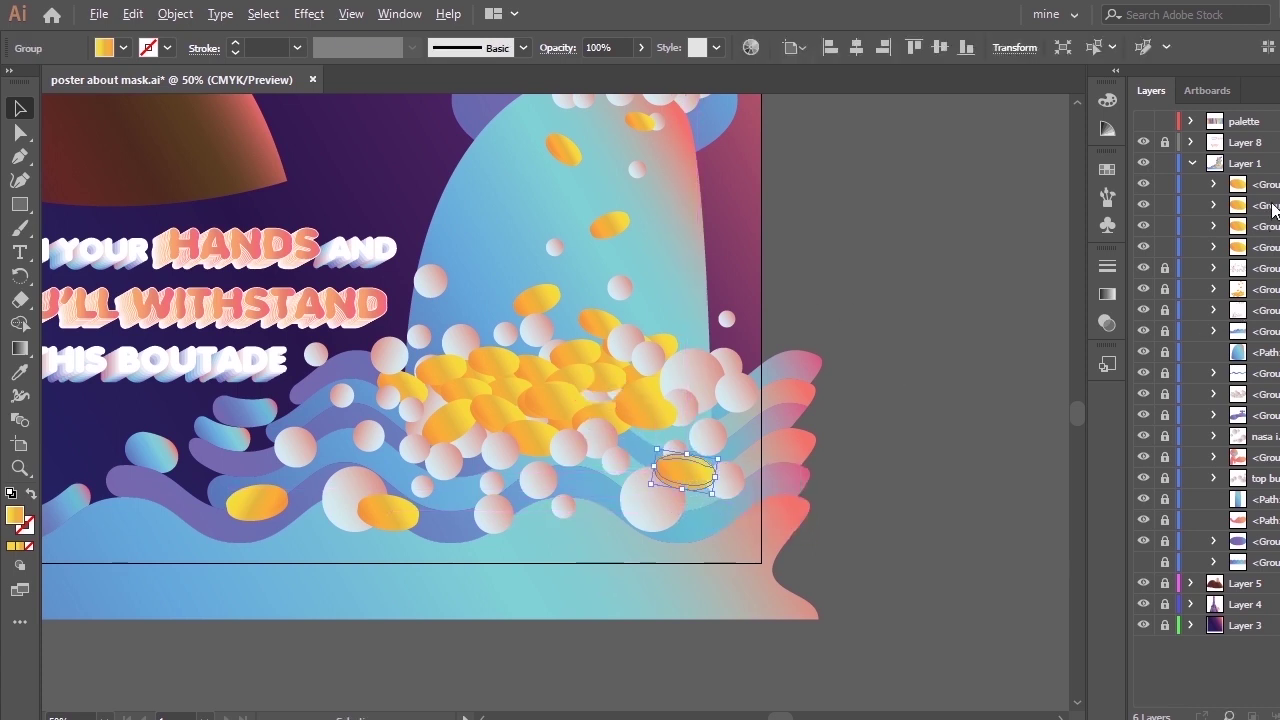
Move the new coin above the large right-hand bubble into the coin group, so it sits behind the bubbles.
{"action": "left_click", "coordinate": [1213, 289]}
{"action": "left_click_drag", "start_coordinate": [1262, 208], "coordinate": [1266, 304]}
{"action": "left_click", "coordinate": [1167, 290]}
{"action": "left_click_drag", "start_coordinate": [1267, 211], "coordinate": [1267, 291]}
{"action": "left_click", "coordinate": [1213, 269]}
{"action": "left_click", "coordinate": [846, 406]}
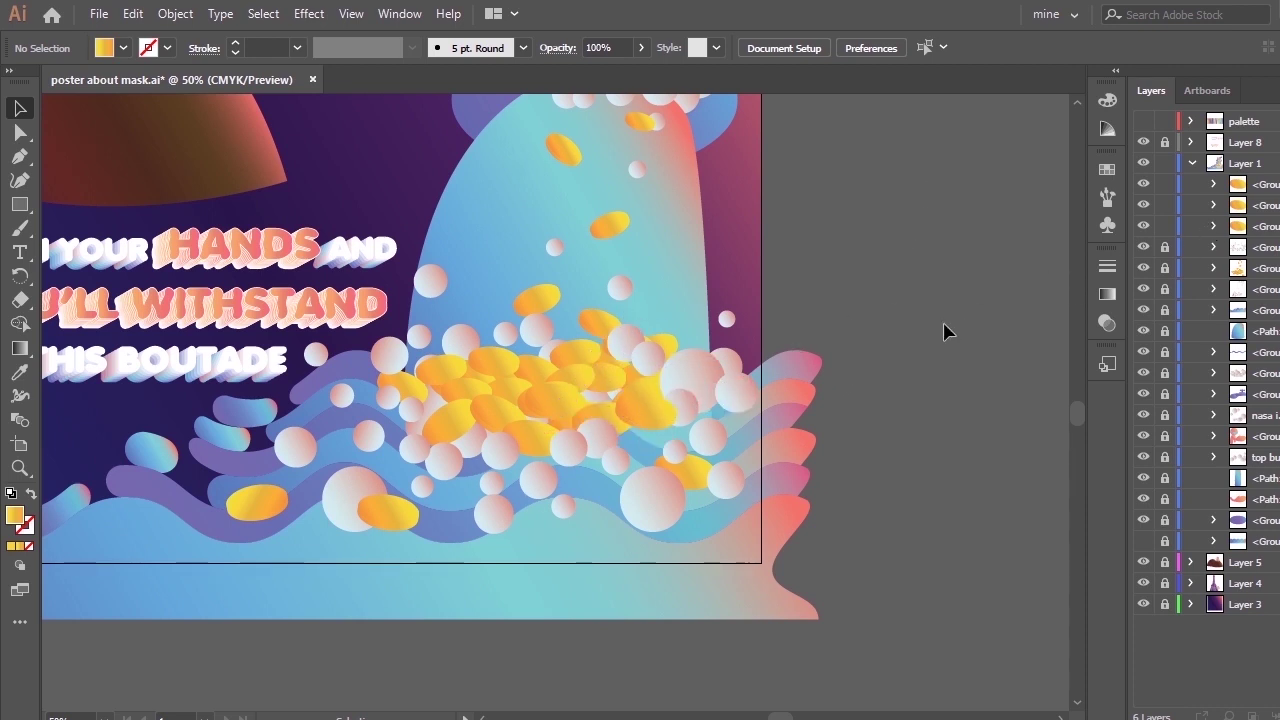
Shift the pile's central coin slightly right, and nudge the coin at the pile's right edge down and outward.
{"action": "key", "text": "a"}
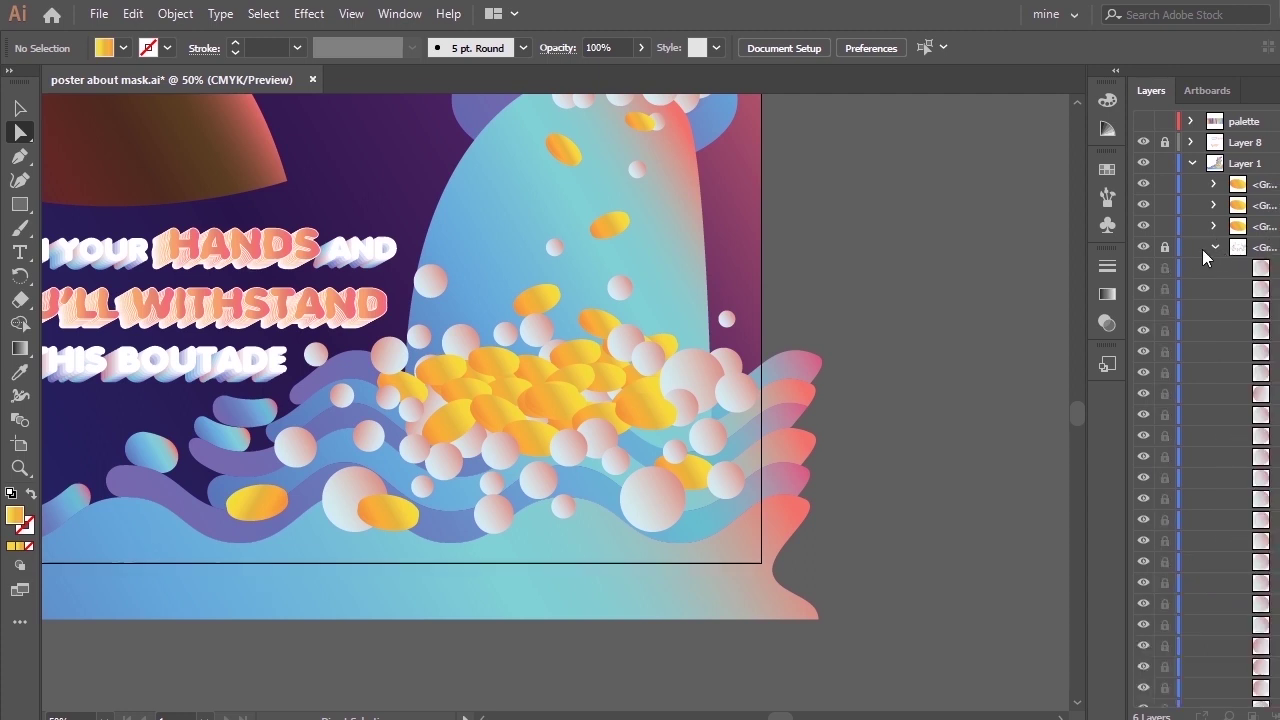
{"action": "left_click", "coordinate": [1212, 268]}
{"action": "left_click", "coordinate": [560, 401]}
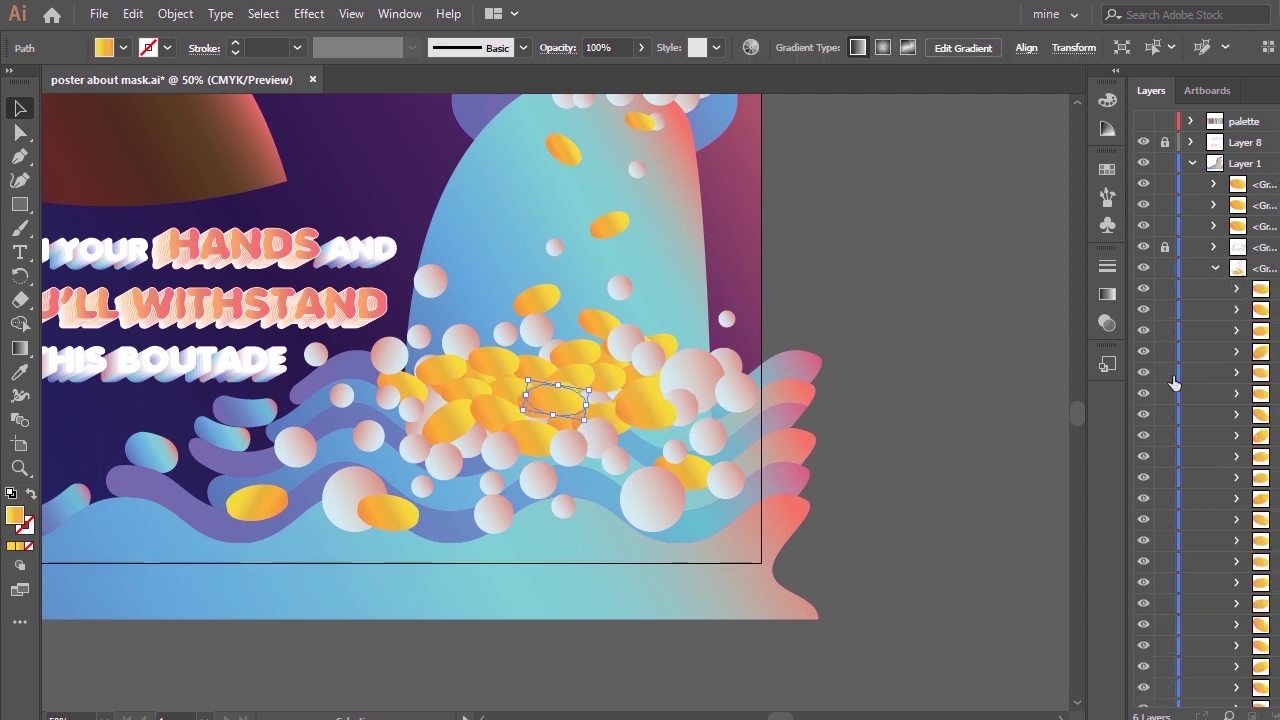
{"action": "key", "text": "v"}
{"action": "left_click_drag", "start_coordinate": [563, 406], "coordinate": [594, 395]}
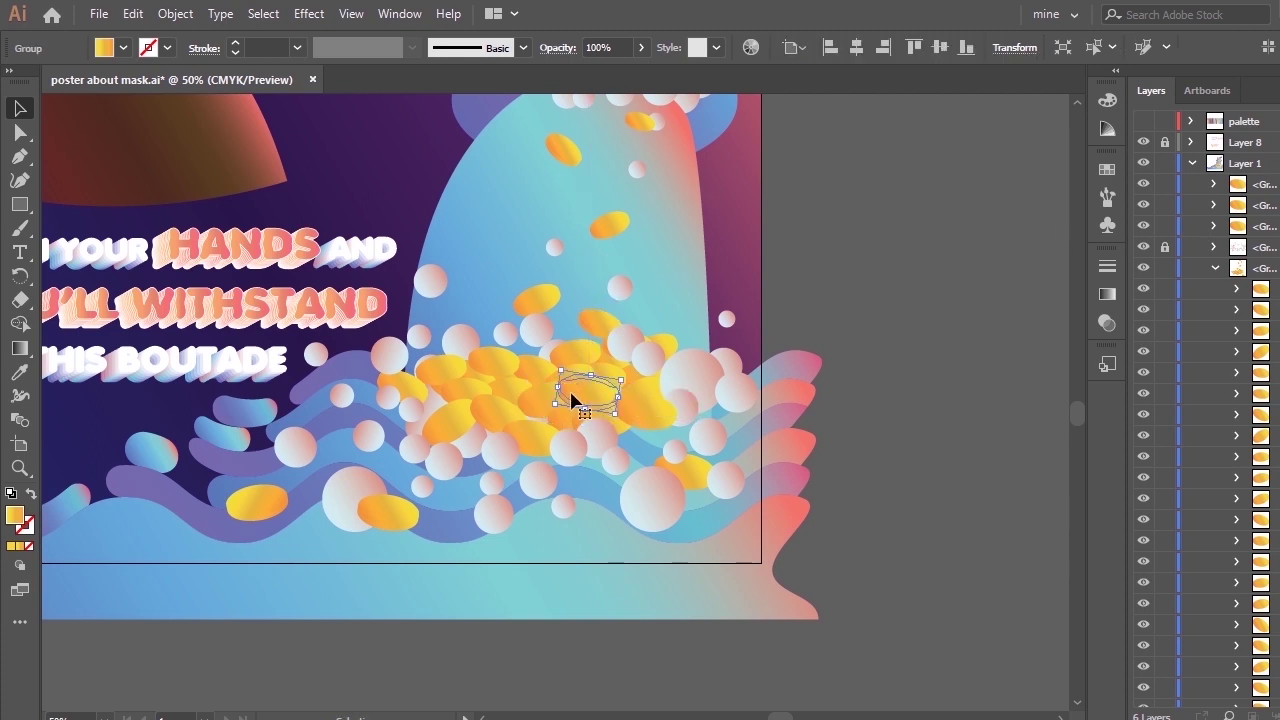
{"action": "left_click", "coordinate": [812, 305]}
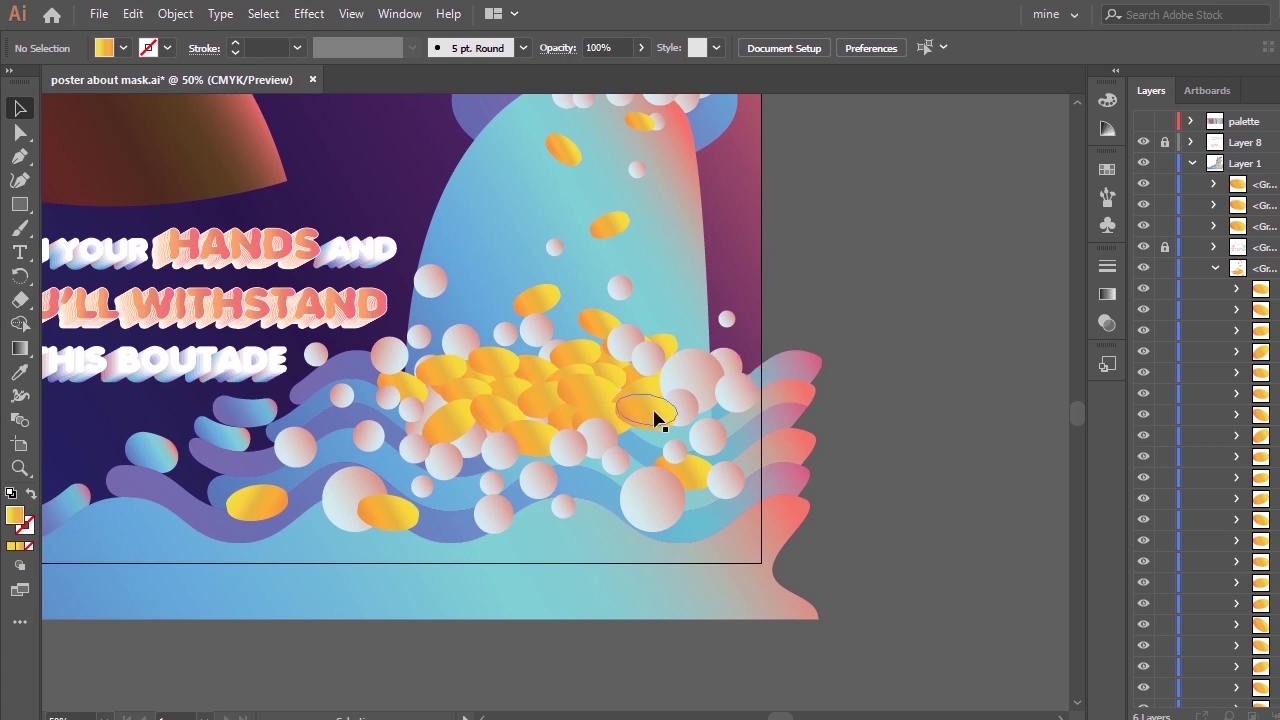
{"action": "left_click_drag", "start_coordinate": [656, 429], "coordinate": [668, 428]}
{"action": "left_click", "coordinate": [775, 320]}
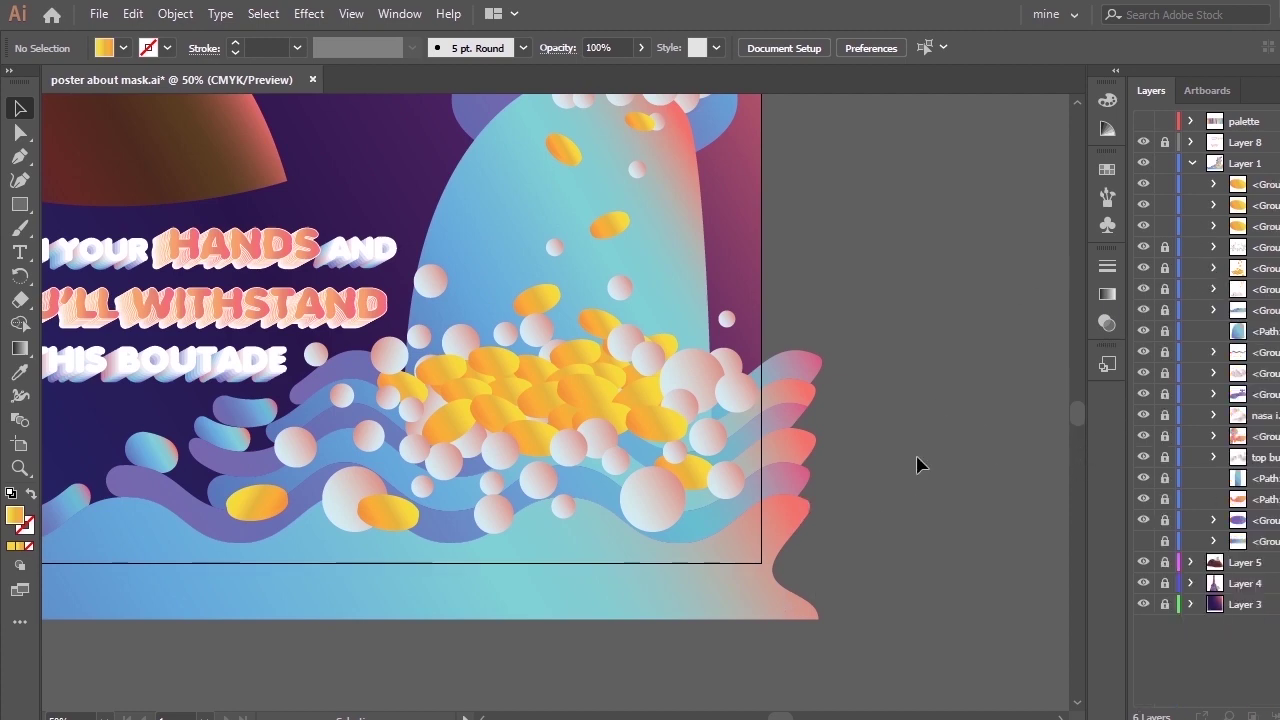
Move the coin touching the large left-hand wave bubble to the crest of the lower left wave.
{"action": "key", "text": "ctrl+0"}
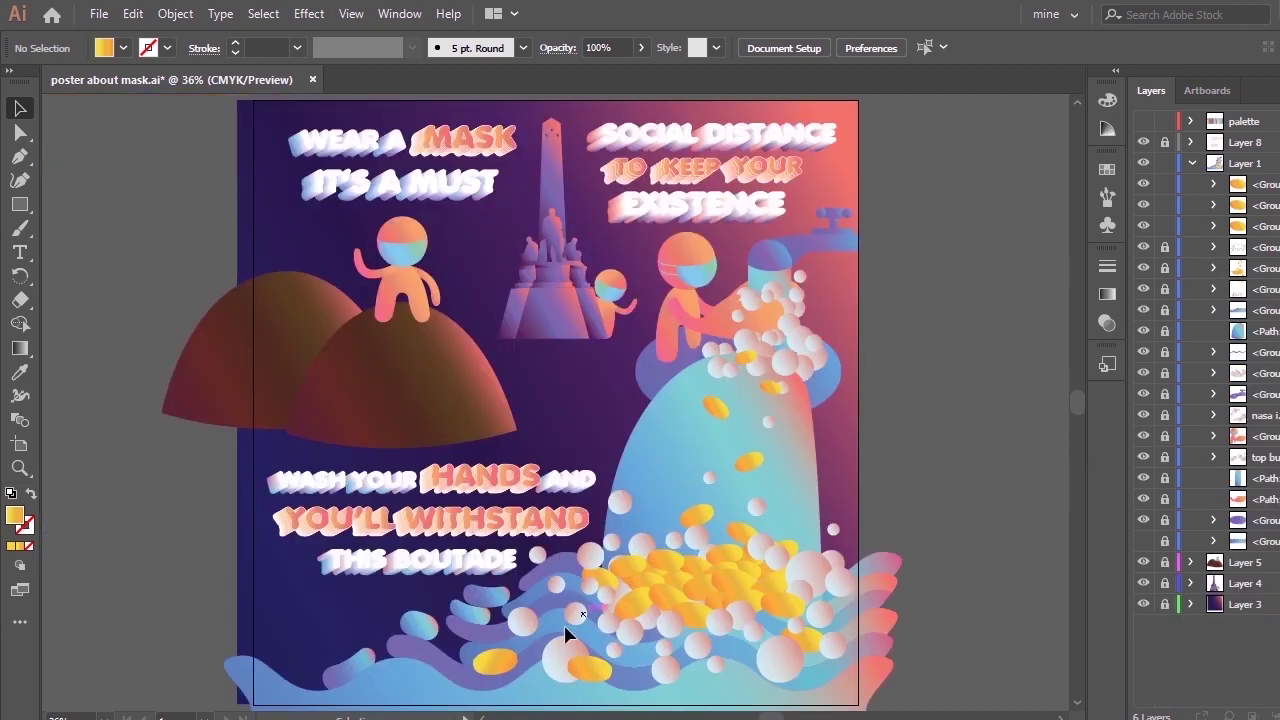
{"action": "left_click_drag", "start_coordinate": [596, 679], "coordinate": [409, 687]}
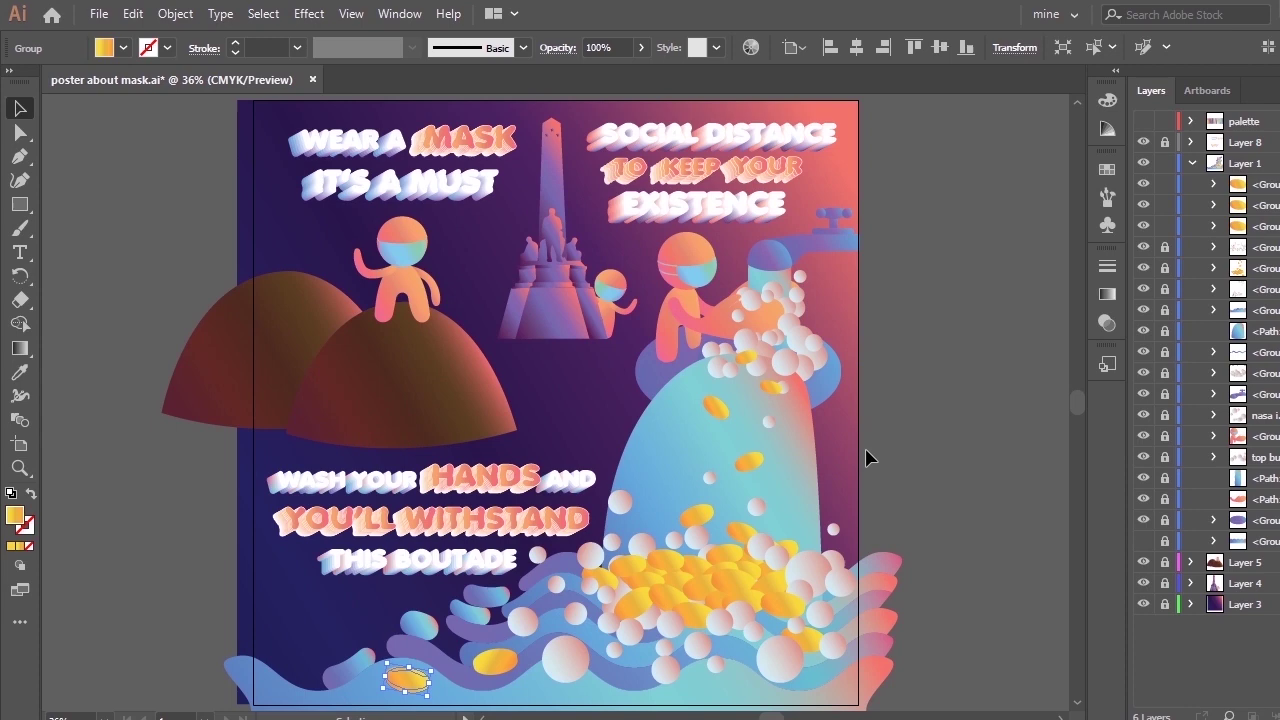
{"action": "left_click", "coordinate": [917, 428]}
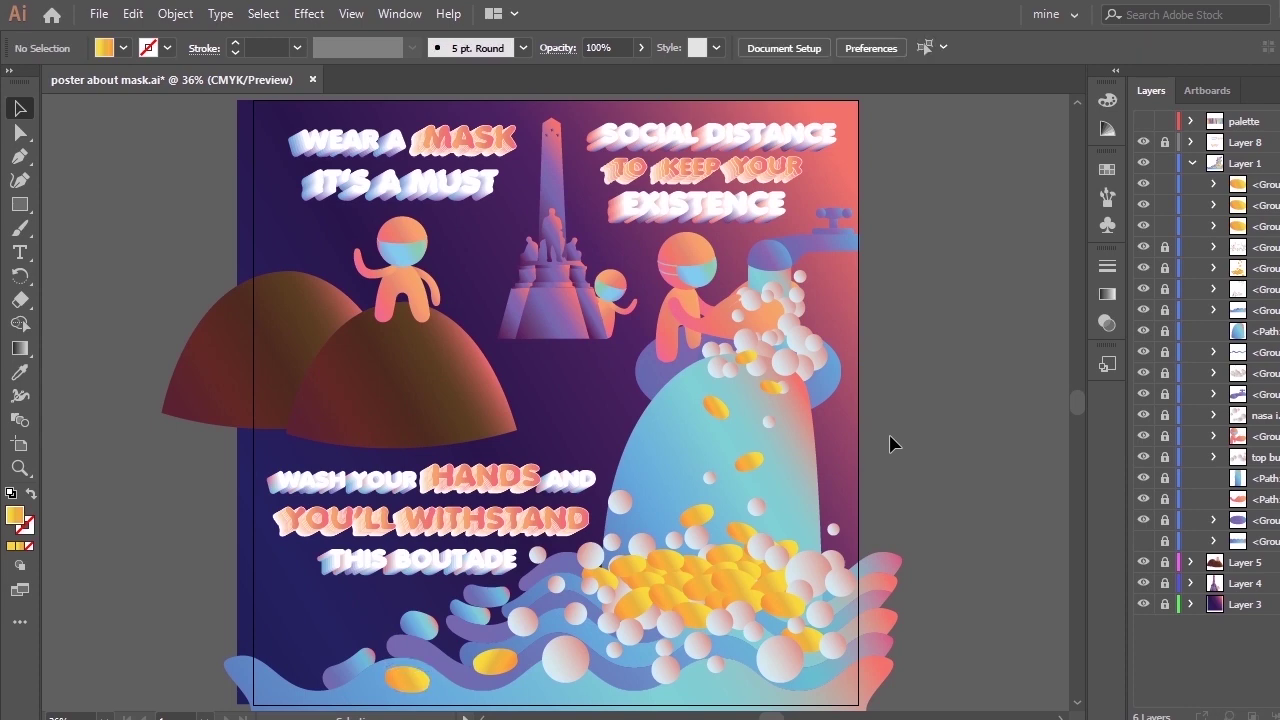
Copy the small bubble beside the waterfall's right edge onto the lower left wave, right next to the coin there.
{"action": "left_click", "coordinate": [832, 533]}
{"action": "left_click", "coordinate": [895, 503]}
{"action": "key", "text": "a"}
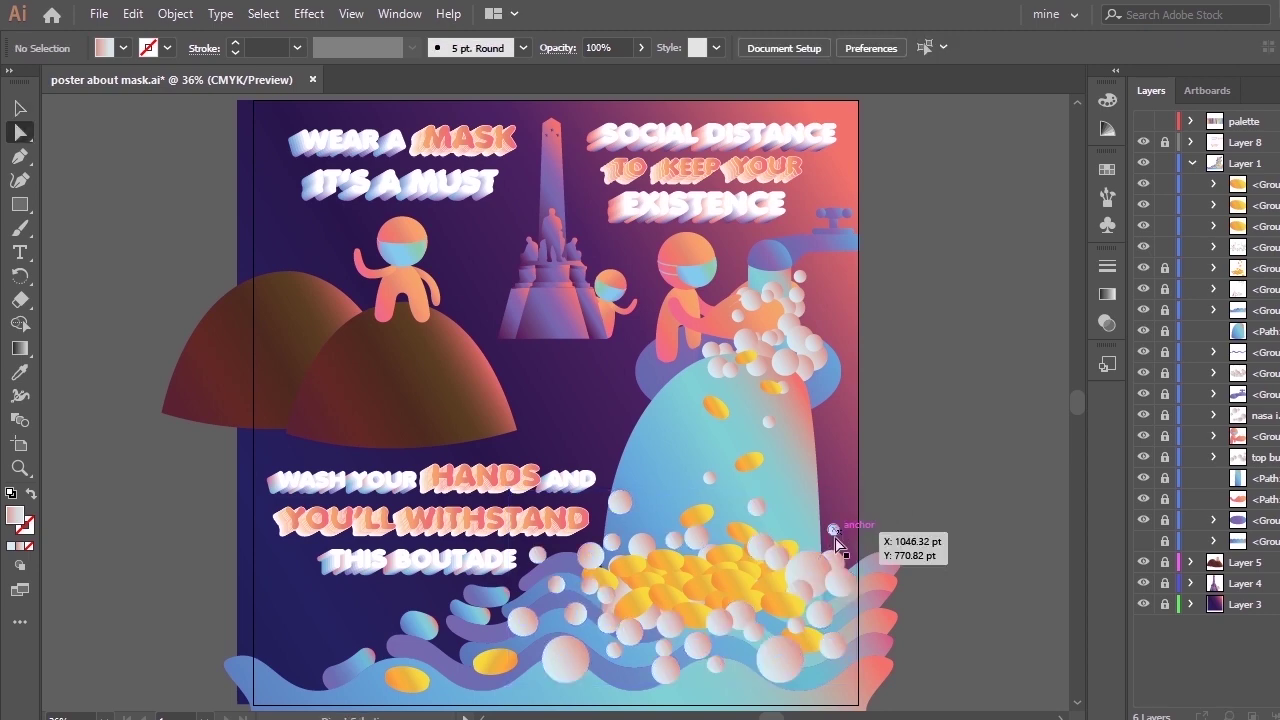
{"action": "left_click", "coordinate": [836, 543]}
{"action": "key", "text": "v"}
{"action": "left_click_drag", "start_coordinate": [829, 531], "coordinate": [441, 682]}
{"action": "left_click", "coordinate": [921, 176]}
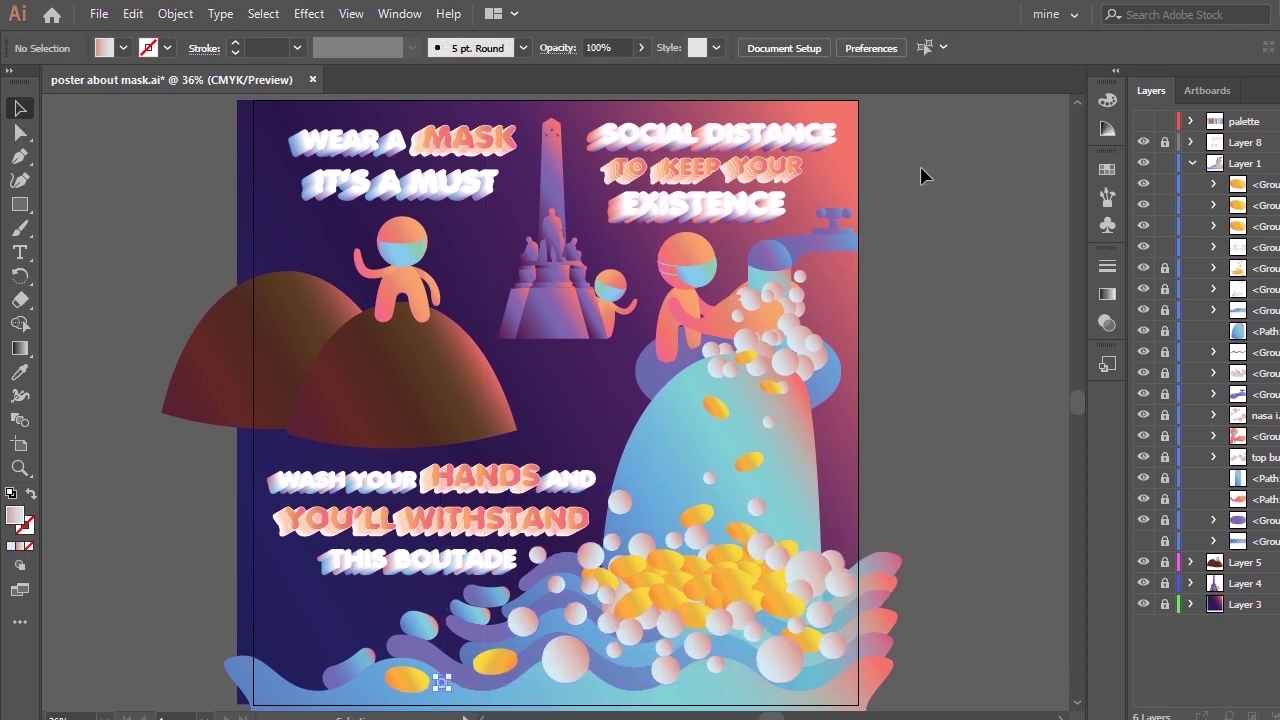
{"action": "left_click", "coordinate": [834, 531]}
{"action": "left_click_drag", "start_coordinate": [834, 531], "coordinate": [436, 669]}
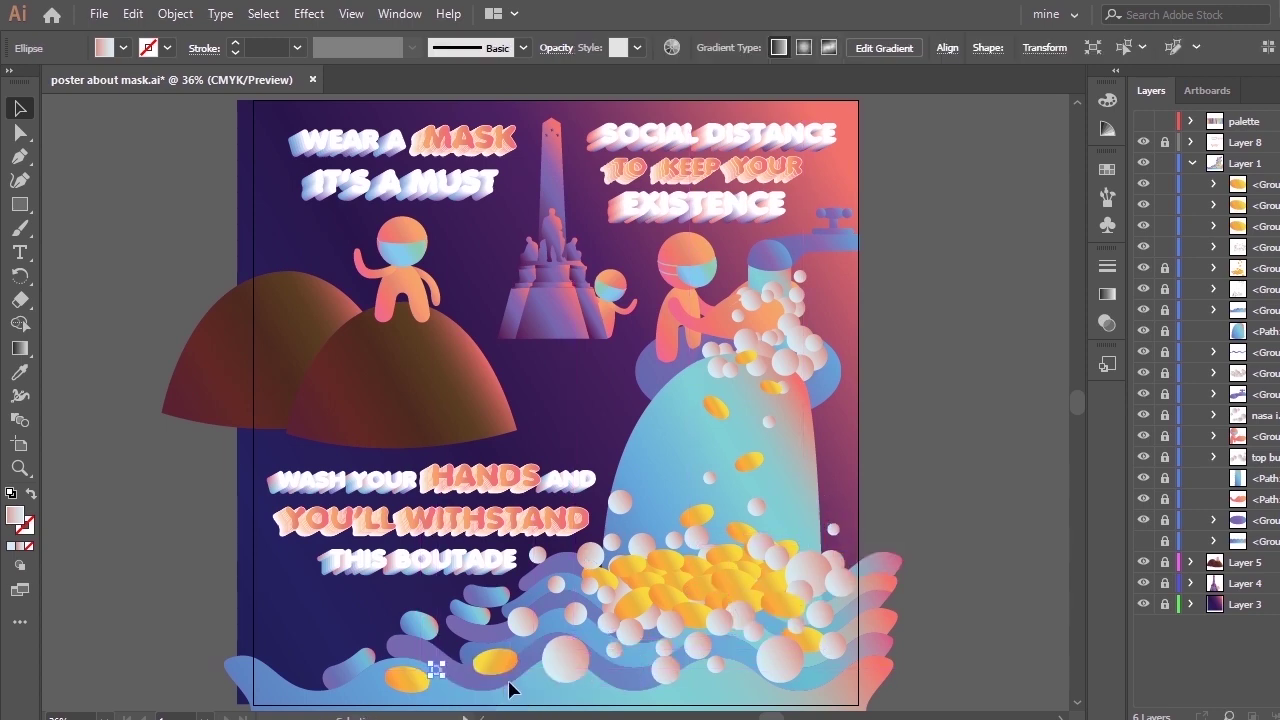
{"action": "left_click", "coordinate": [951, 428]}
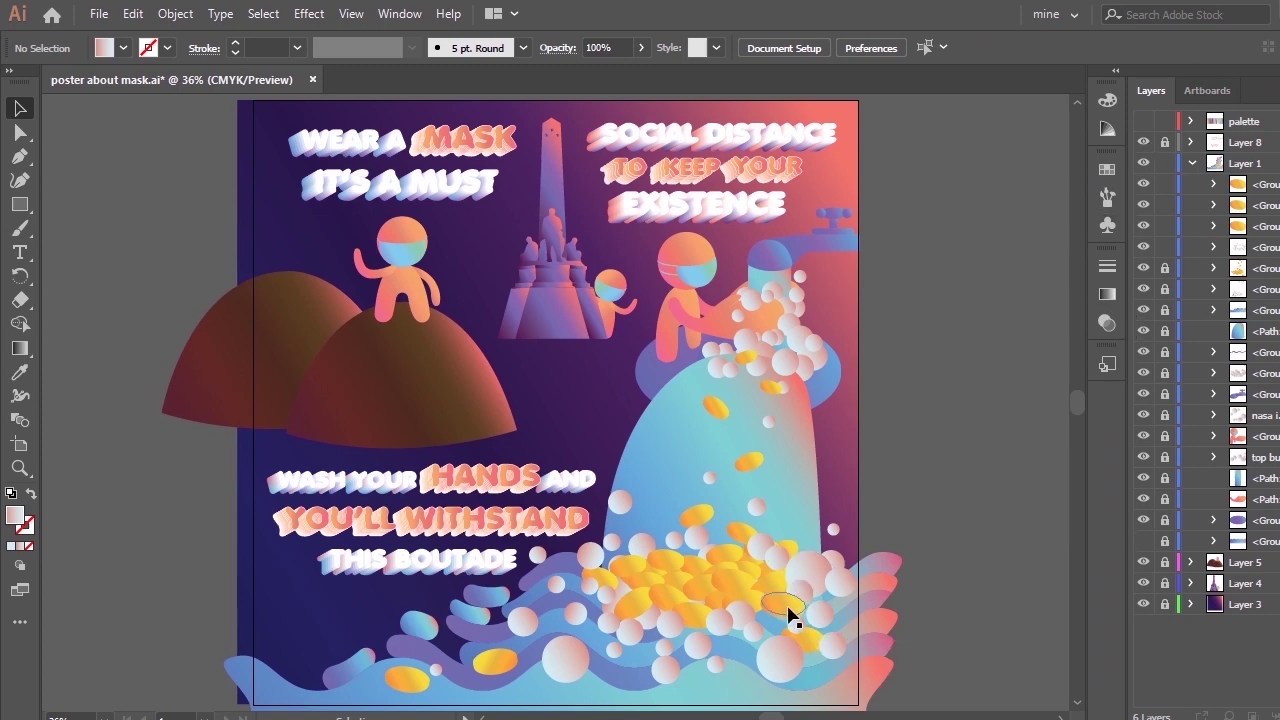
Copy the coin at the pile's right edge to the lower right side of the large right-hand wave bubble.
{"action": "left_click_drag", "start_coordinate": [788, 614], "coordinate": [814, 675]}
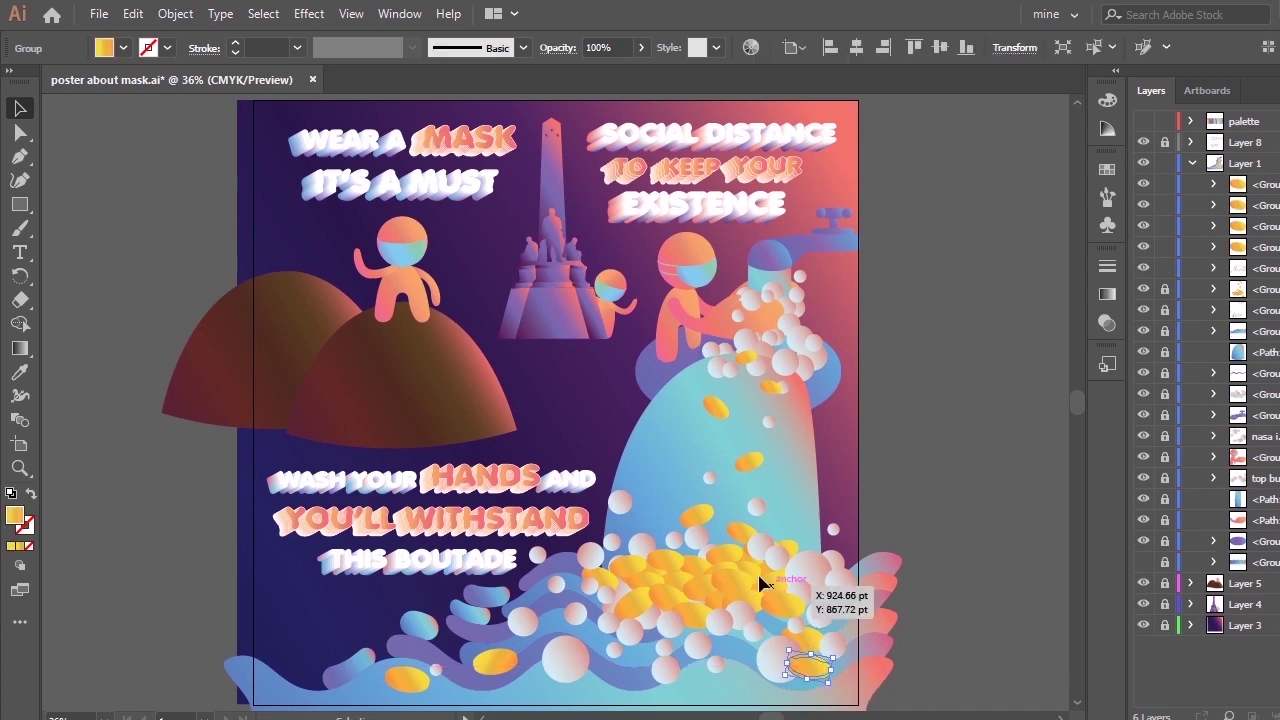
{"action": "key", "text": "z"}
{"action": "left_click_drag", "start_coordinate": [882, 706], "coordinate": [299, 469]}
{"action": "left_click_drag", "start_coordinate": [385, 472], "coordinate": [385, 472]}
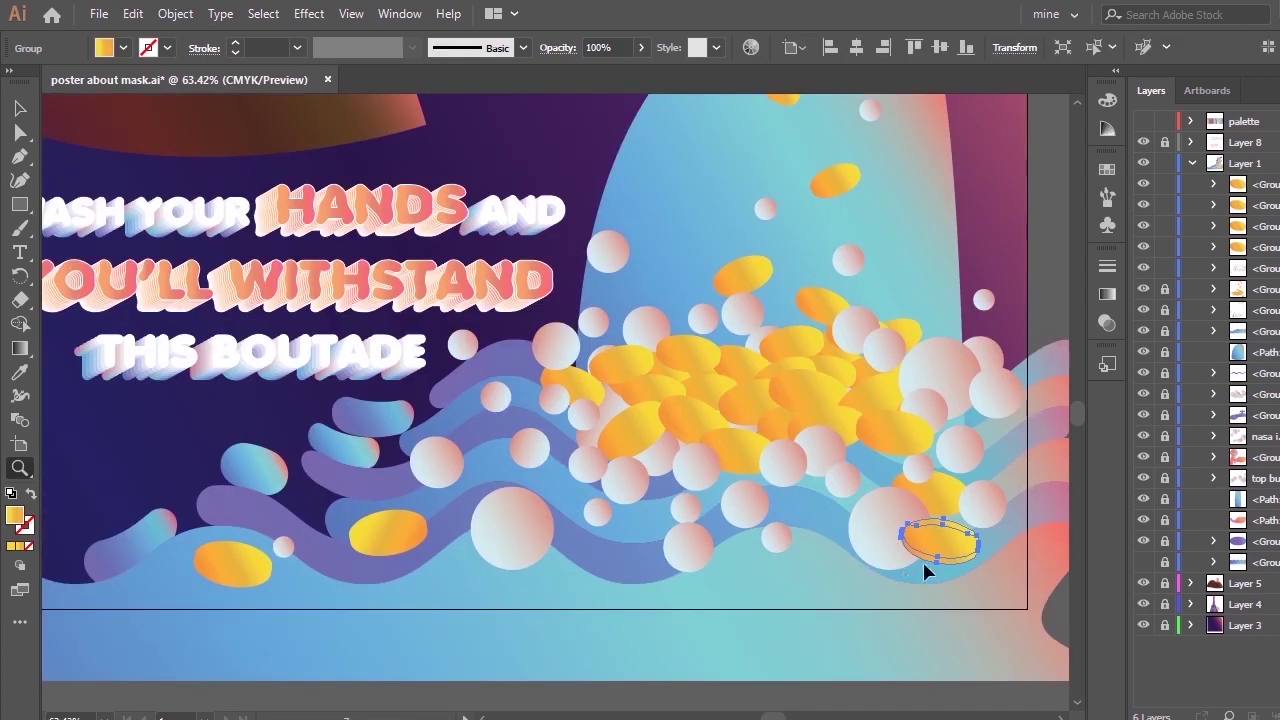
Move the copied coin down and outward from the large right-hand wave bubble, with its outer end tilted upward.
{"action": "key", "text": "v"}
{"action": "mouse_move", "coordinate": [937, 561]}
{"action": "left_mouse_down"}
{"action": "mouse_move", "coordinate": [955, 600]}
{"action": "mouse_move", "coordinate": [957, 575]}
{"action": "left_mouse_up"}
{"action": "left_click", "coordinate": [948, 665]}
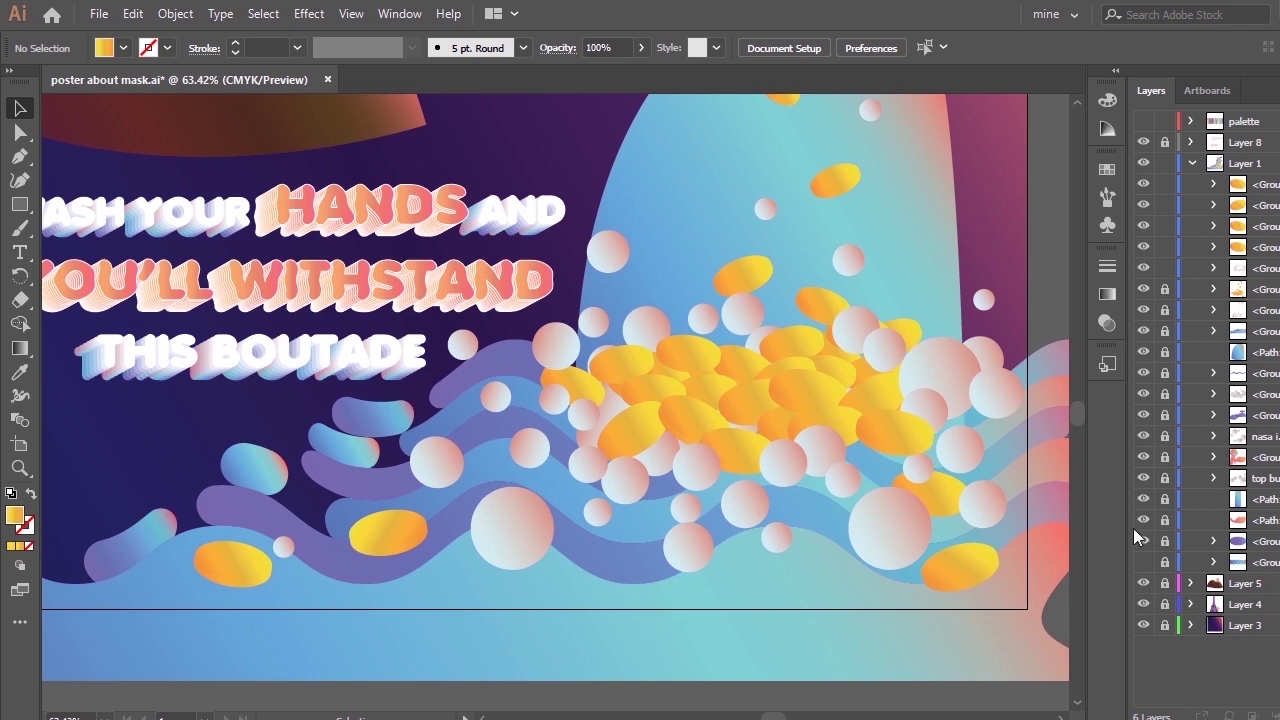
Restack the lower right coin behind the coin pile and bubble groups, directly above the wave group.
{"action": "left_click", "coordinate": [975, 571]}
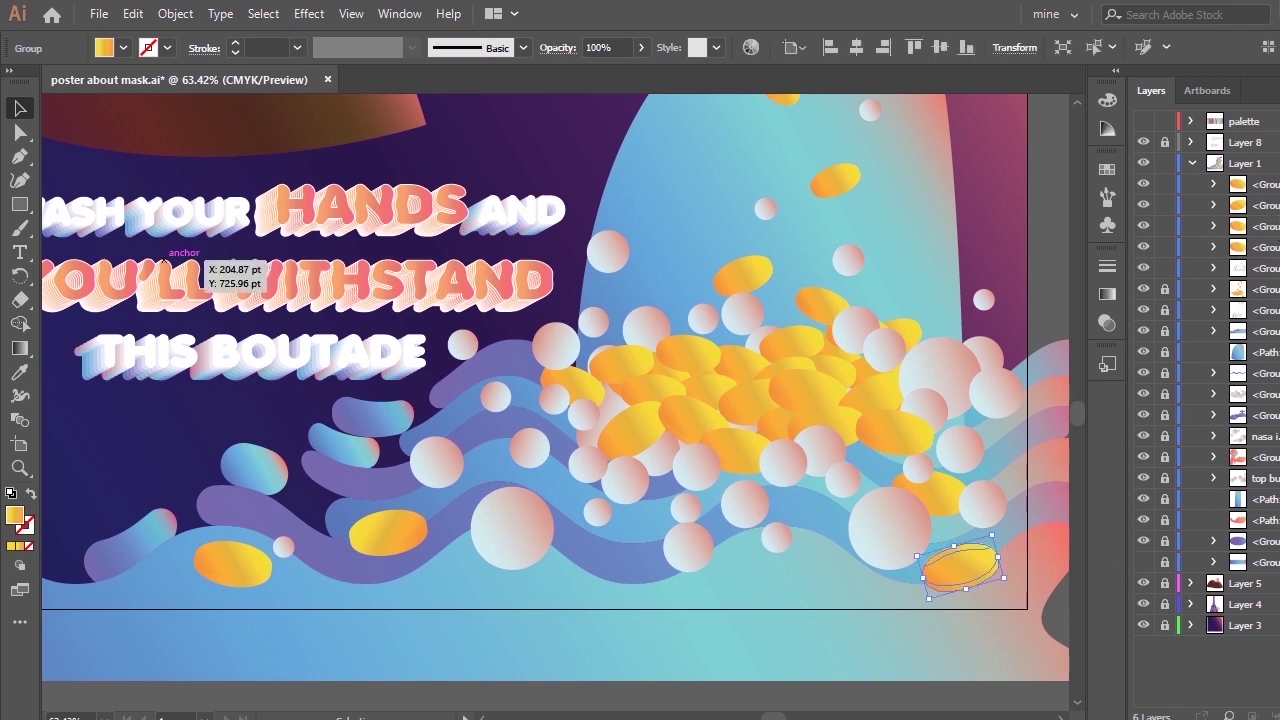
{"action": "left_click_drag", "start_coordinate": [1217, 318], "coordinate": [1217, 336]}
{"action": "left_click", "coordinate": [1144, 333]}
{"action": "left_click", "coordinate": [1144, 333]}
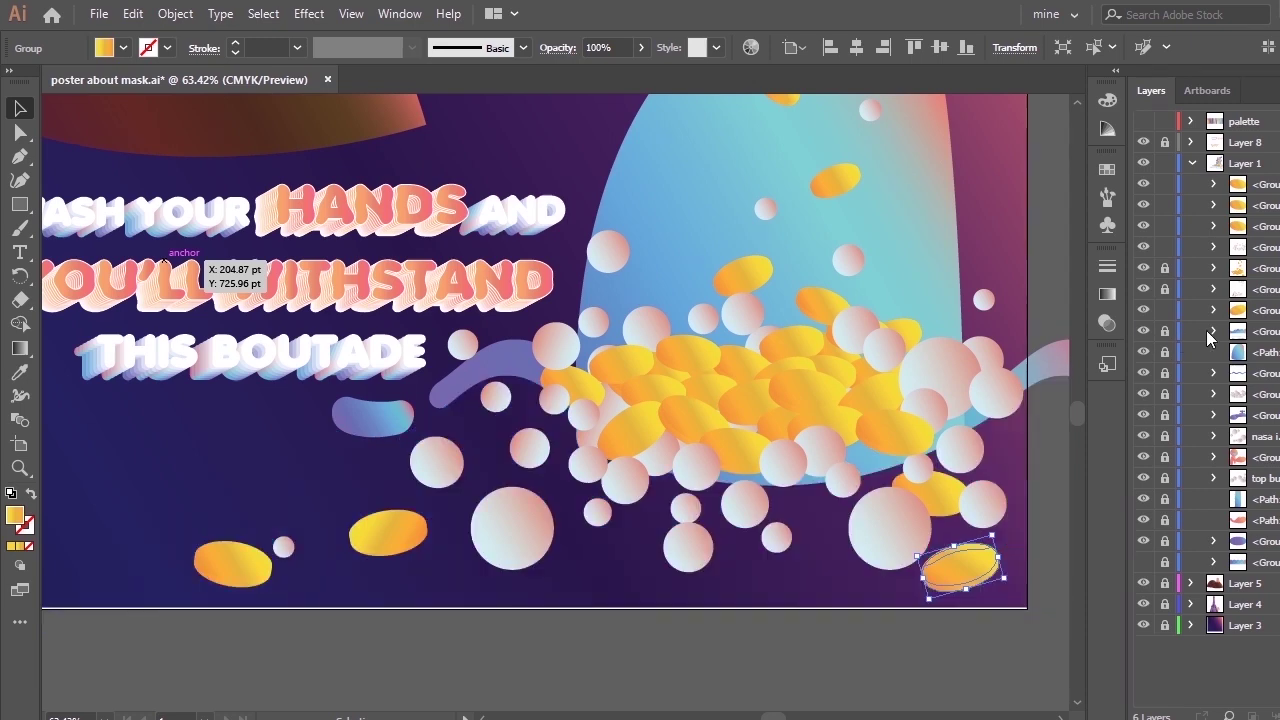
Unlock the wave group and place the lower right coin inside it, directly behind the front wave.
{"action": "left_click", "coordinate": [1213, 331]}
{"action": "left_click", "coordinate": [1166, 332]}
{"action": "left_click_drag", "start_coordinate": [1272, 318], "coordinate": [1270, 362]}
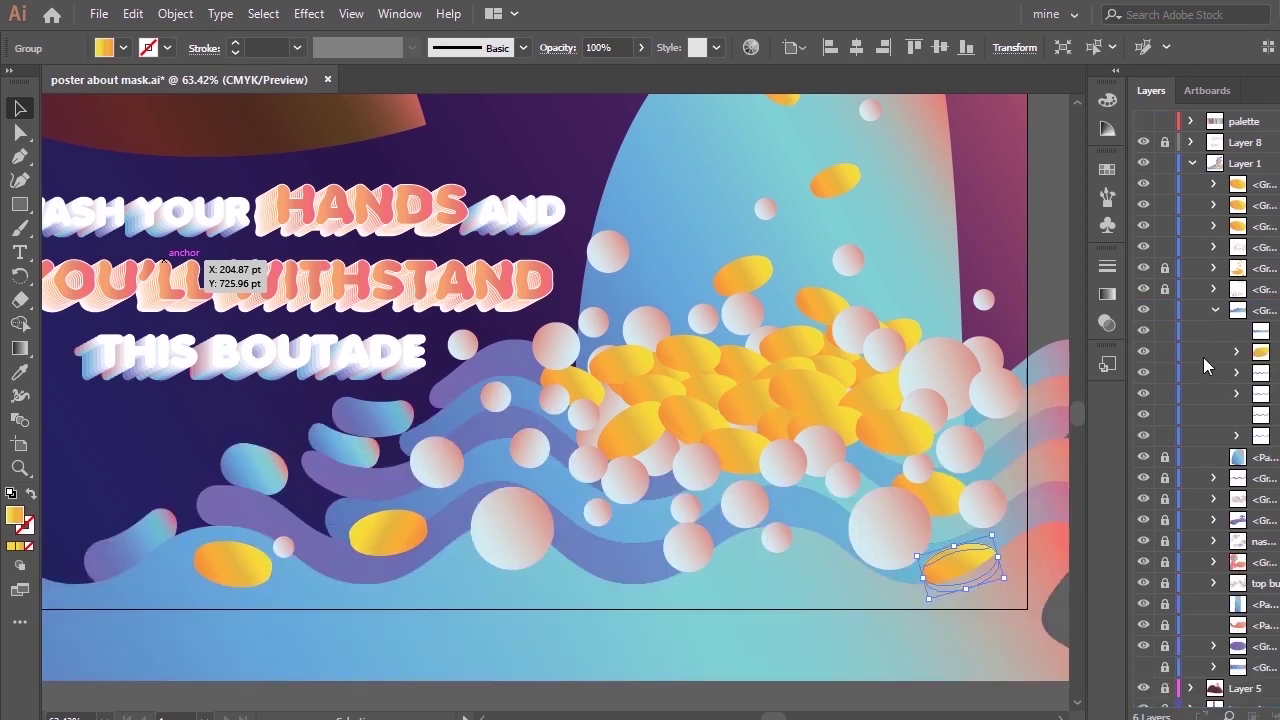
{"action": "left_click", "coordinate": [1054, 520]}
{"action": "left_click", "coordinate": [1050, 322]}
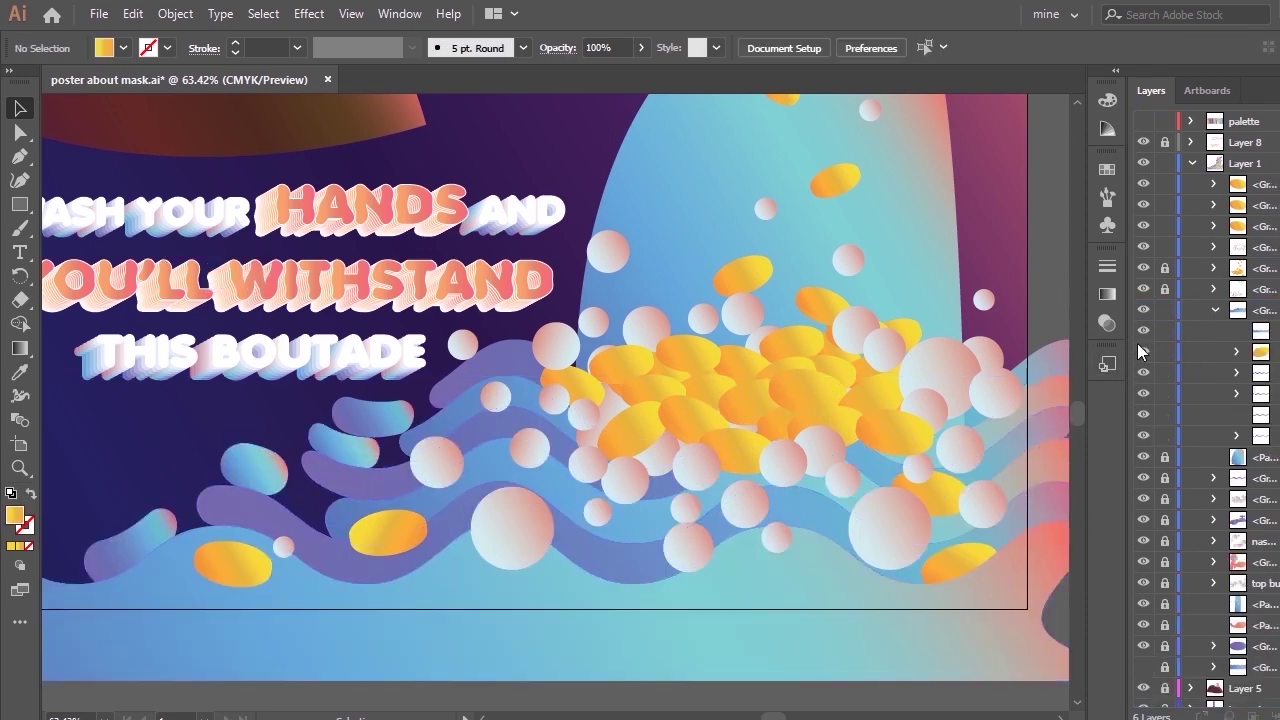
{"action": "left_click", "coordinate": [1216, 310]}
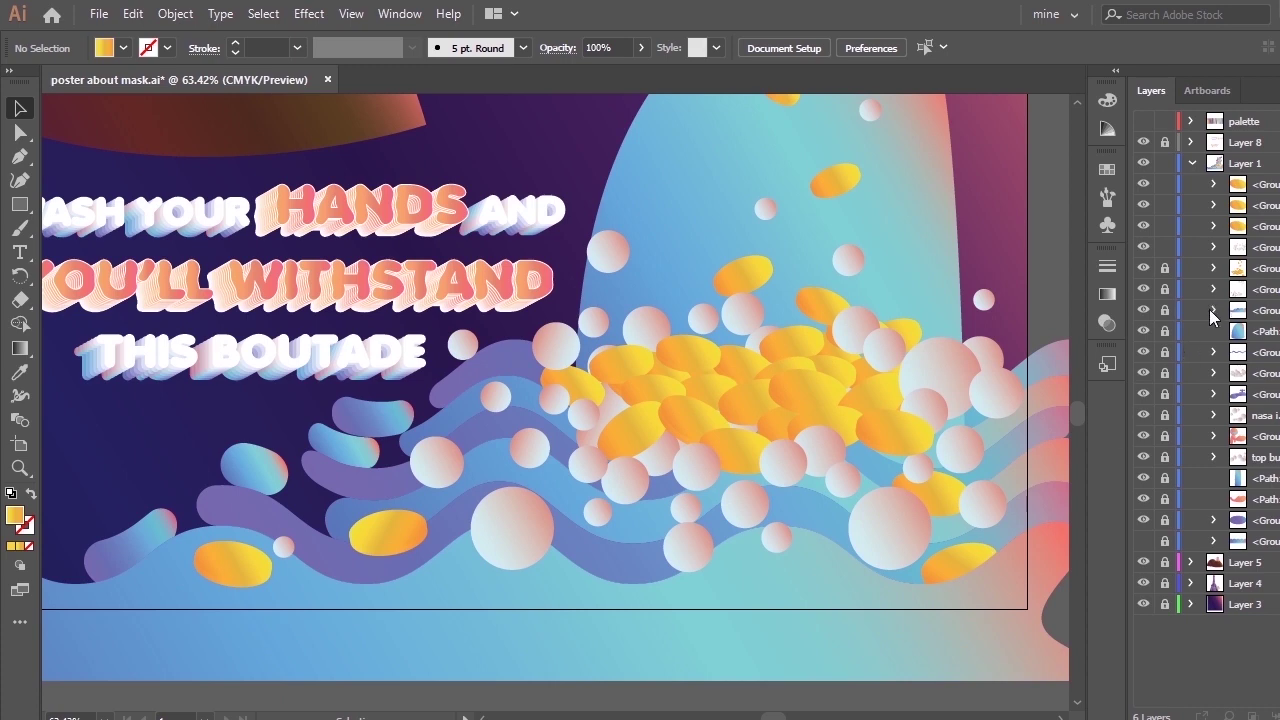
Try raising the lower right coin within the wave group, closer to the large right-hand bubble.
{"action": "left_click", "coordinate": [1213, 311]}
{"action": "left_click", "coordinate": [1164, 311]}
{"action": "left_click", "coordinate": [1278, 352]}
{"action": "key", "text": "a"}
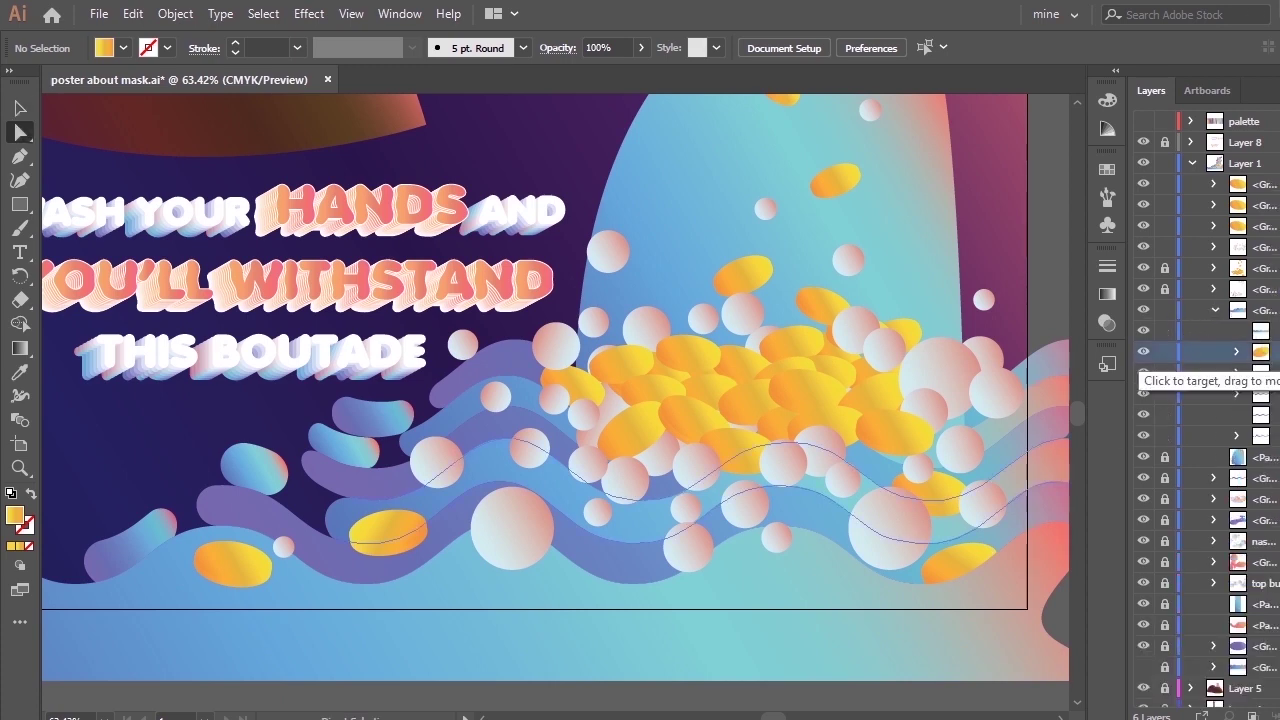
{"action": "left_click", "coordinate": [955, 564]}
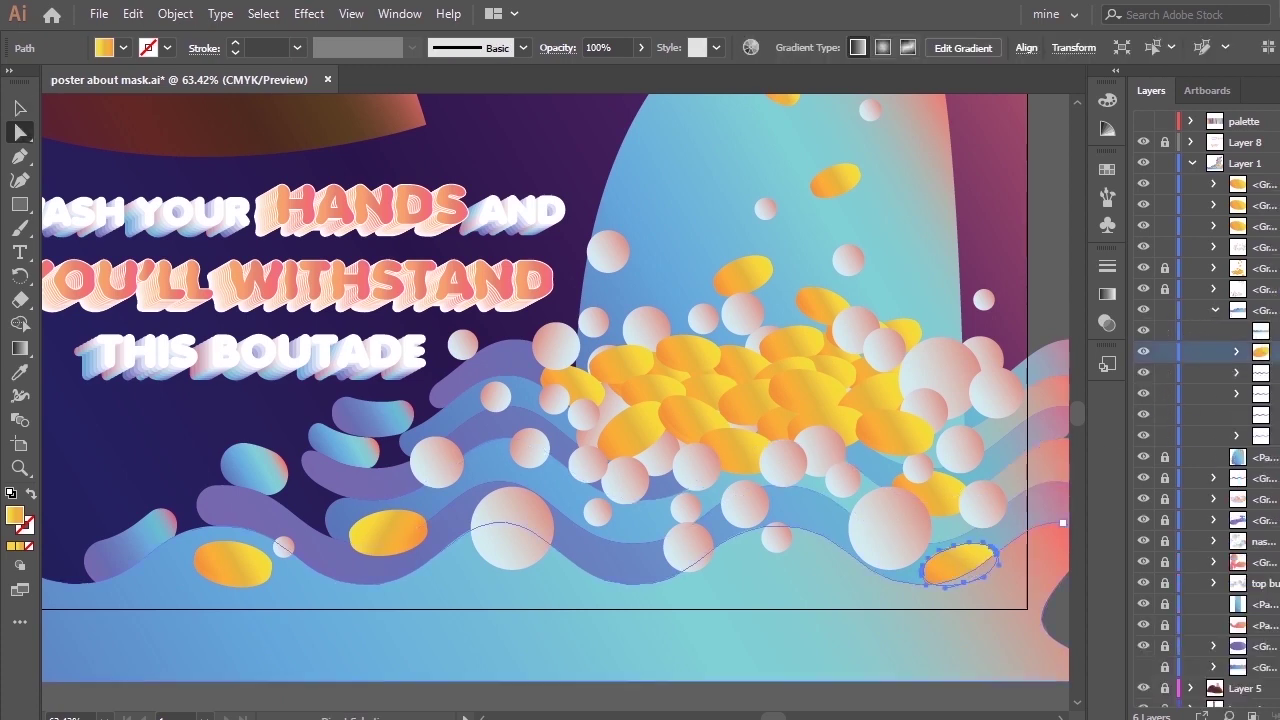
{"action": "key", "text": "v"}
{"action": "mouse_move", "coordinate": [952, 561]}
{"action": "left_mouse_down"}
{"action": "mouse_move", "coordinate": [951, 580]}
{"action": "mouse_move", "coordinate": [951, 543]}
{"action": "mouse_move", "coordinate": [952, 556]}
{"action": "left_mouse_up"}
{"action": "left_click", "coordinate": [1018, 430]}
{"action": "left_click", "coordinate": [1030, 269]}
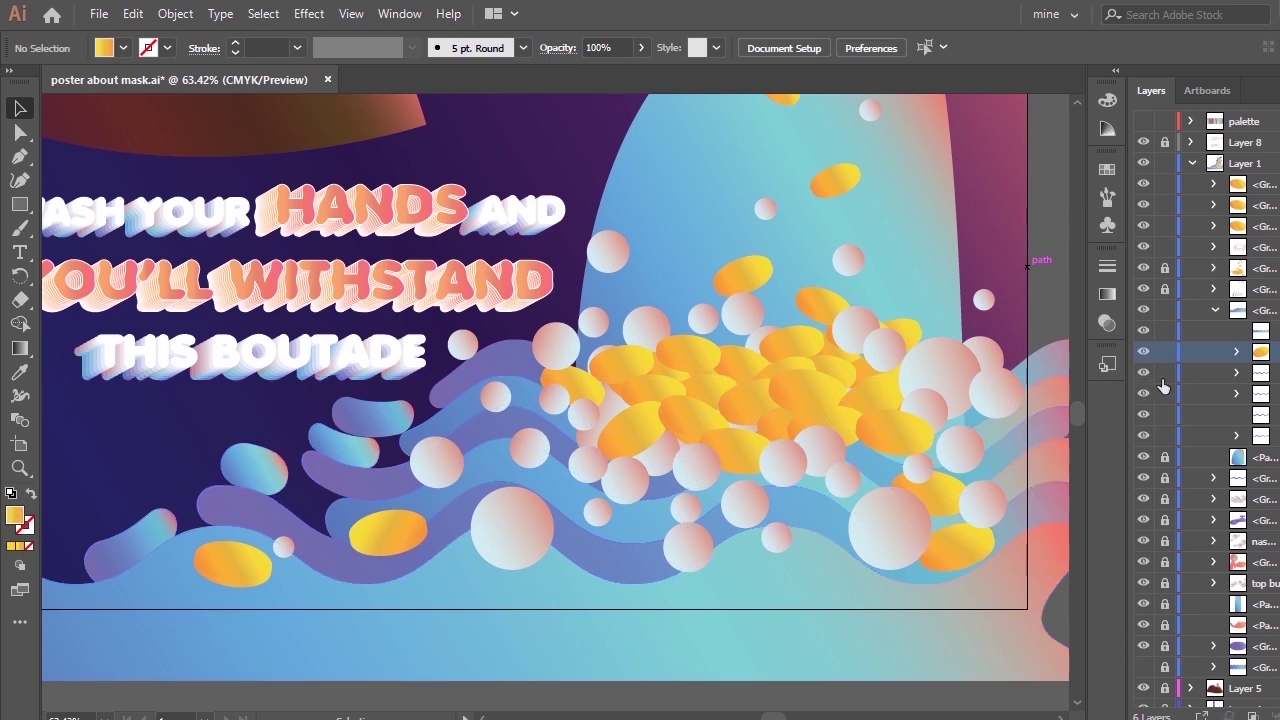
Undo raising the lower right coin and shift it slightly outward and down near the artboard's corner.
{"action": "mouse_move", "coordinate": [949, 557]}
{"action": "left_mouse_down"}
{"action": "mouse_move", "coordinate": [943, 571]}
{"action": "mouse_move", "coordinate": [966, 543]}
{"action": "mouse_move", "coordinate": [961, 580]}
{"action": "mouse_move", "coordinate": [964, 569]}
{"action": "left_mouse_up"}
{"action": "key", "text": "ctrl+z"}
{"action": "left_click", "coordinate": [1050, 406], "text": "shift"}
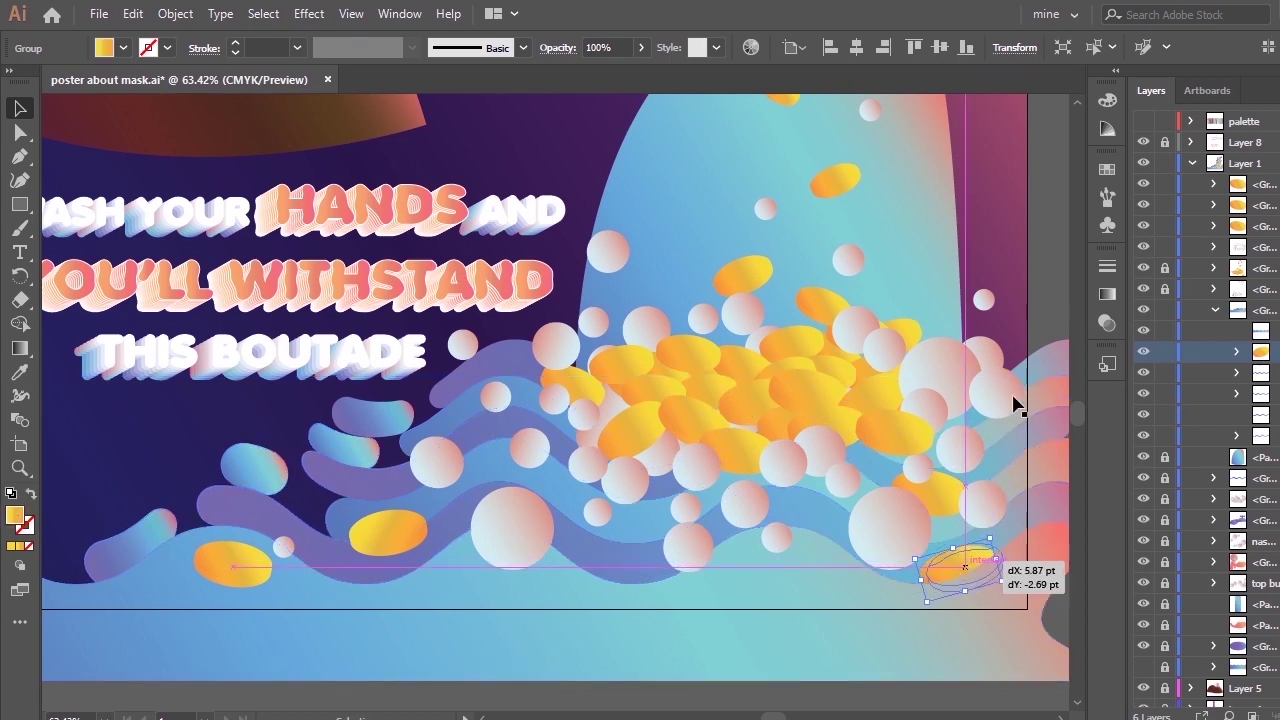
{"action": "key", "text": "ctrl+shift+a"}
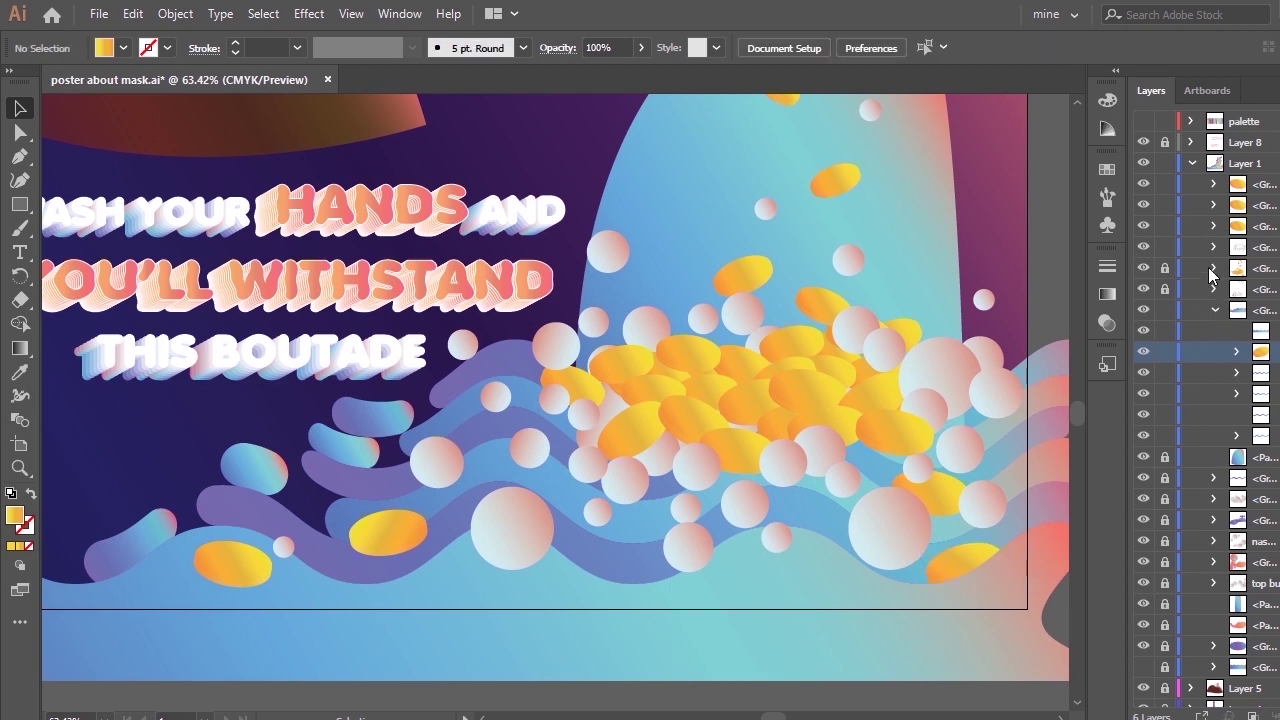
Take the lower right coin out of the wave group and stack it directly above that group.
{"action": "left_click", "coordinate": [1213, 247]}
{"action": "scroll", "coordinate": [1210, 400], "scroll_direction": "down", "scroll_amount": 4}
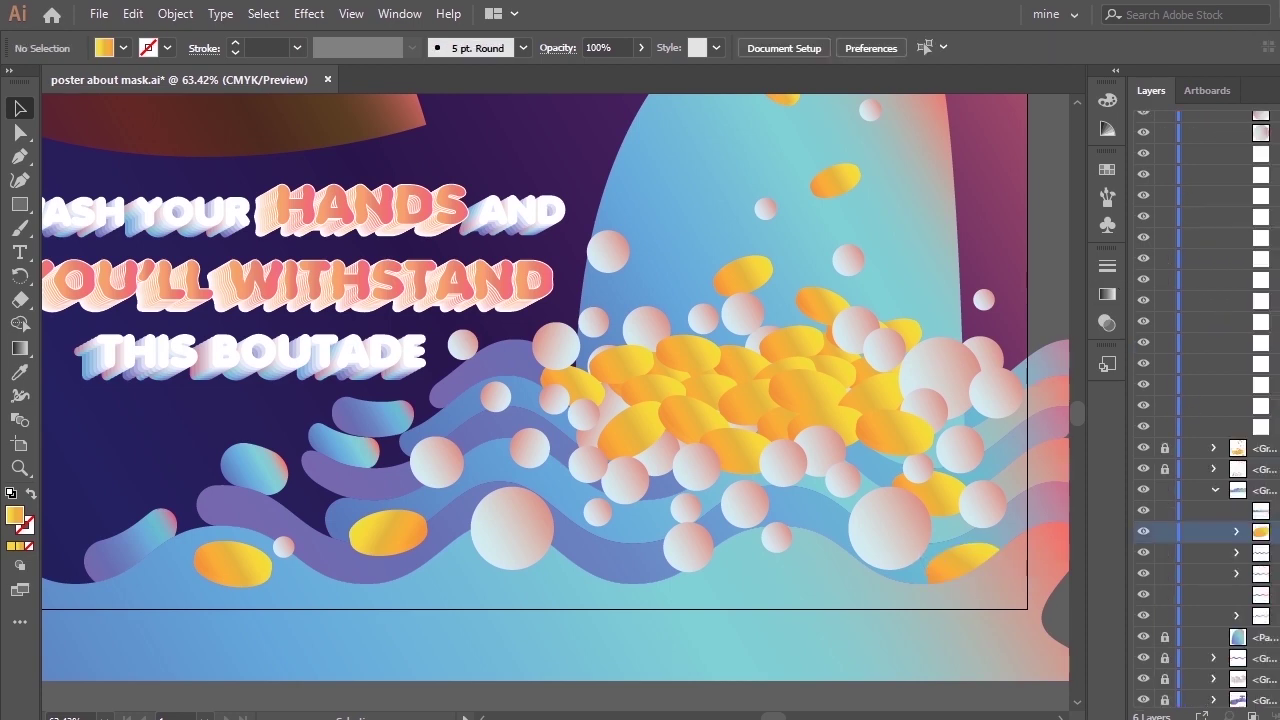
{"action": "key", "text": "a"}
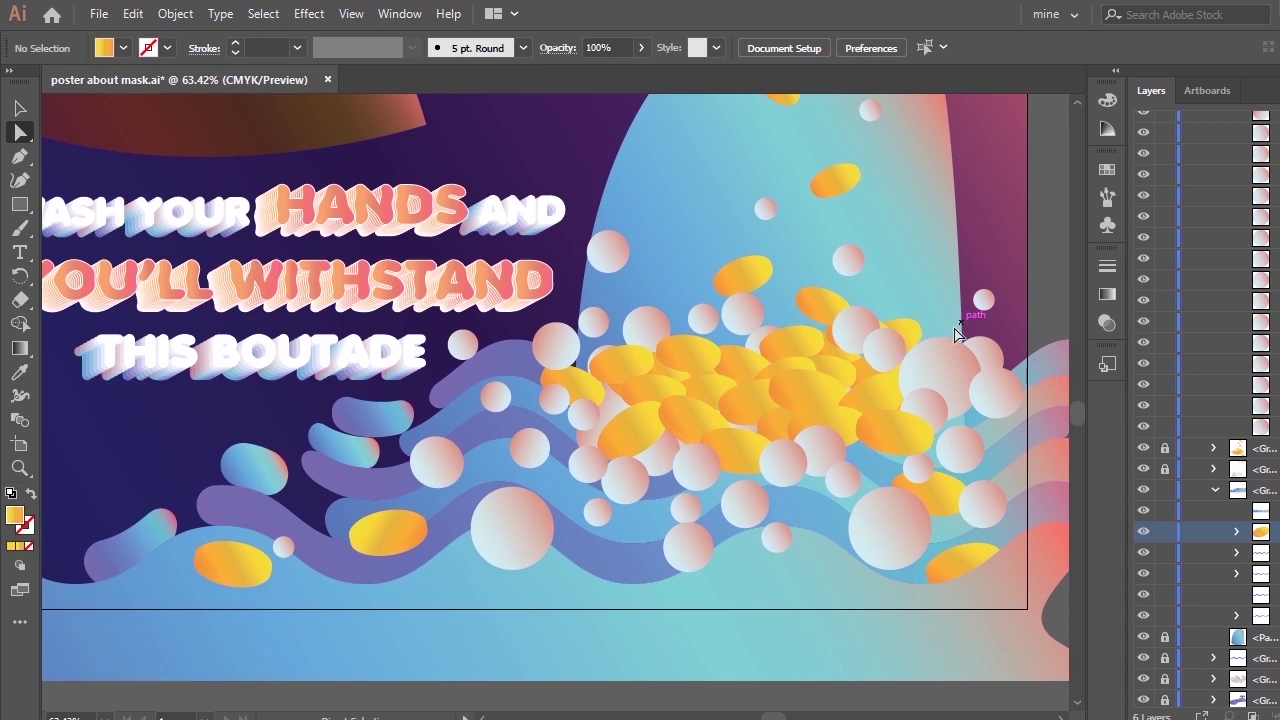
{"action": "scroll", "coordinate": [1217, 256], "scroll_direction": "up", "scroll_amount": 10}
{"action": "left_click", "coordinate": [1216, 250]}
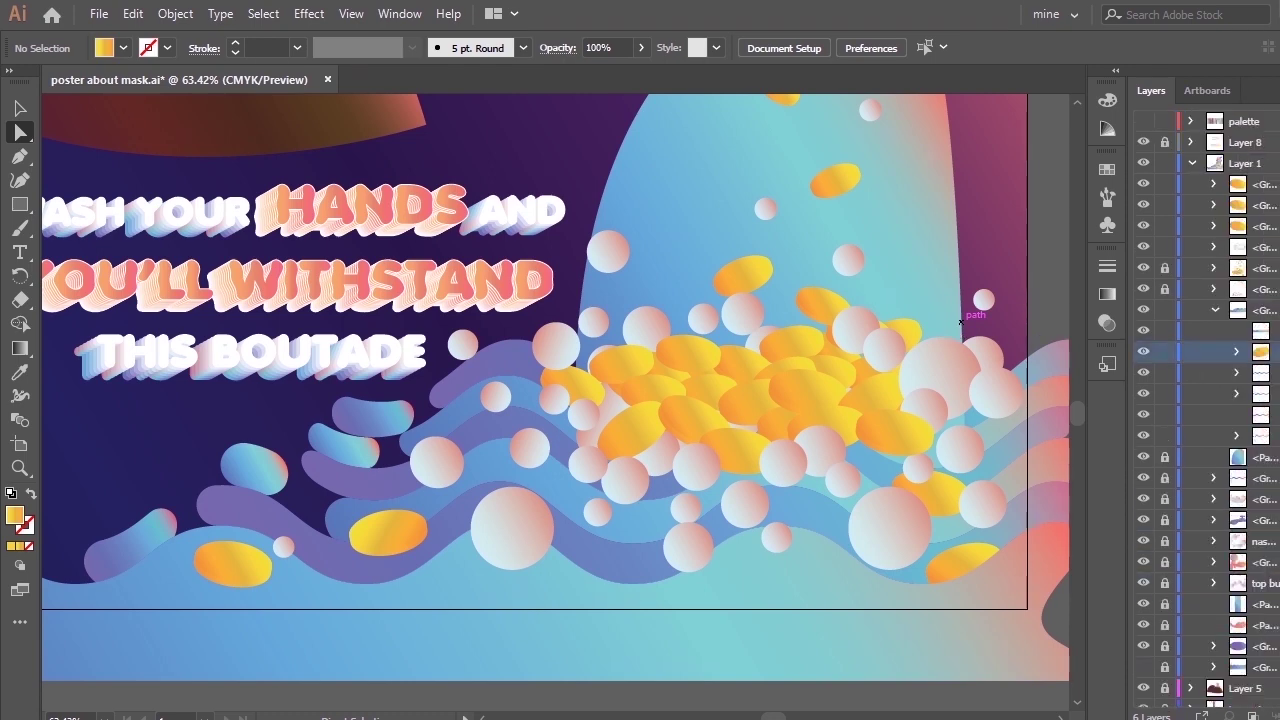
{"action": "scroll", "coordinate": [1217, 256], "scroll_direction": "down", "scroll_amount": 2}
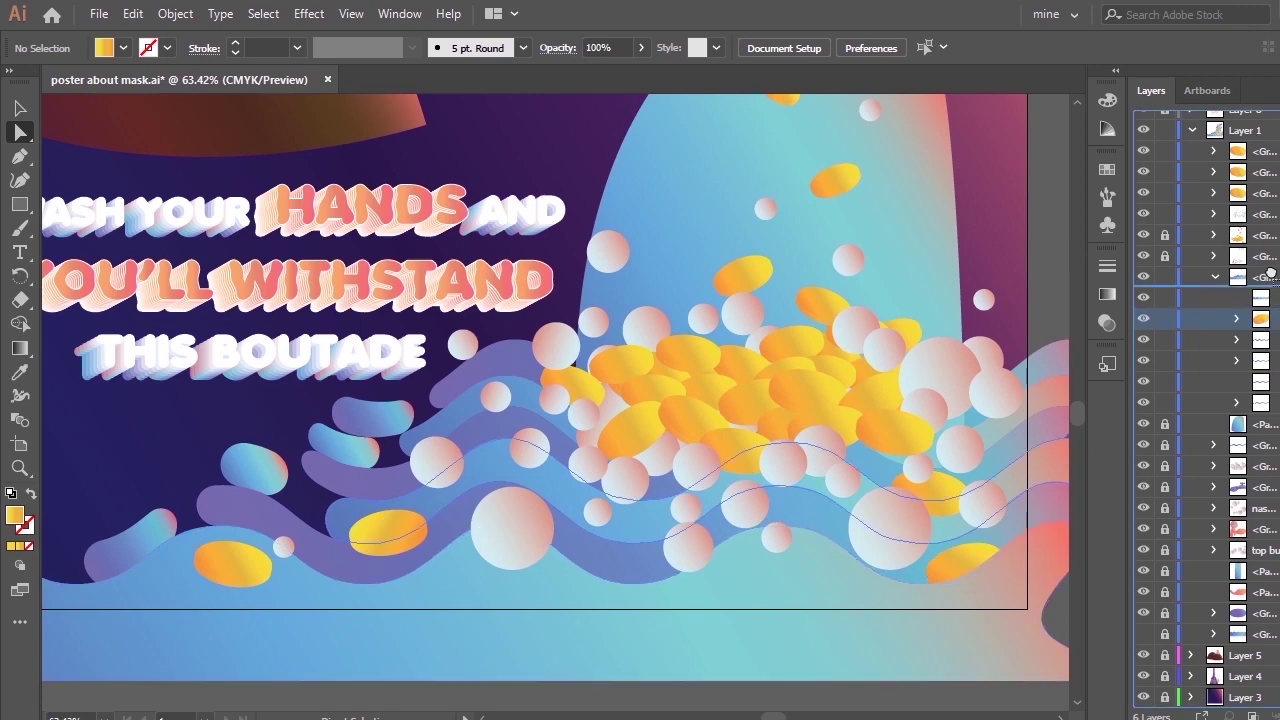
{"action": "left_click_drag", "start_coordinate": [1212, 318], "coordinate": [1223, 267]}
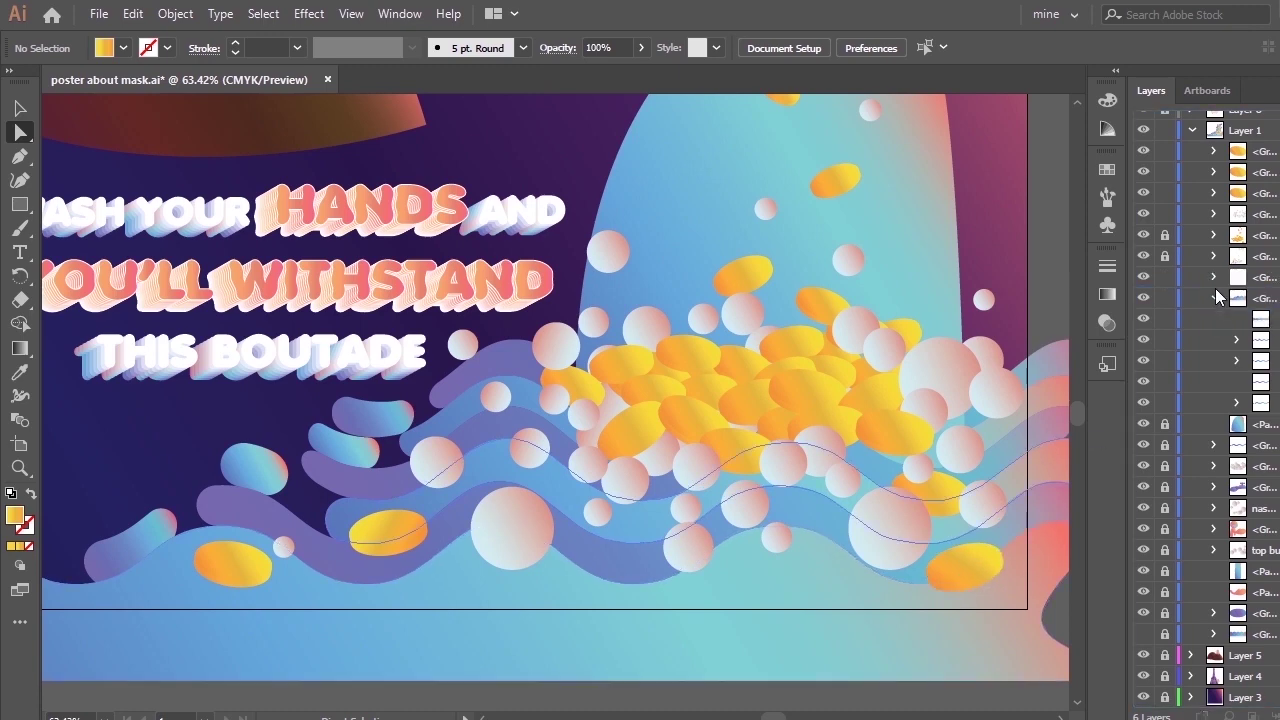